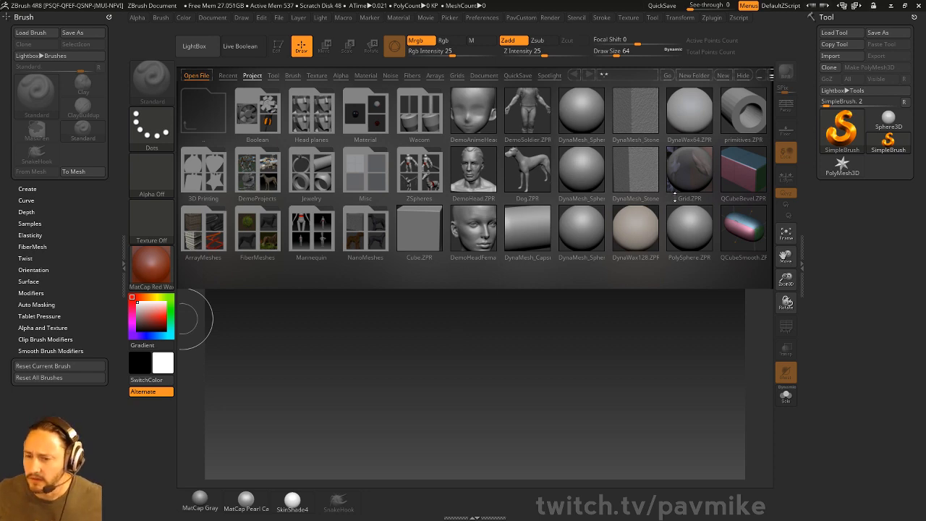
Step: Load the ZBFemale tool from the ZBFemale project folder under streaming and hide LightBox
{"action": "left_click", "coordinate": [834, 33]}
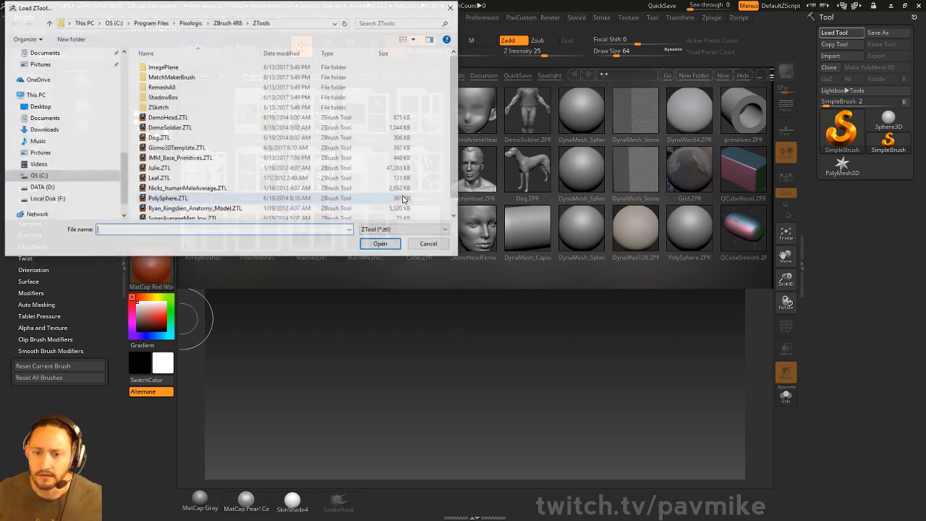
{"action": "scroll", "coordinate": [94, 137], "scroll_direction": "up", "scroll_amount": 6}
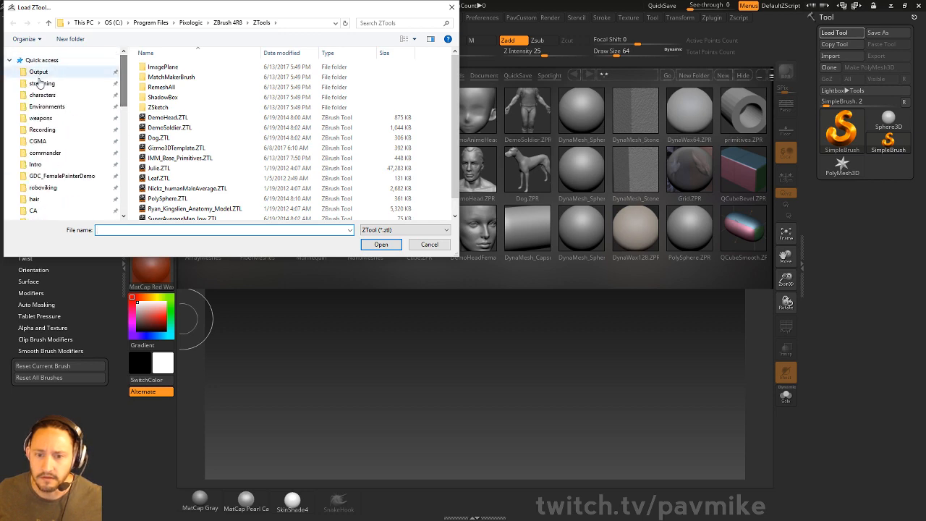
{"action": "left_click", "coordinate": [103, 82]}
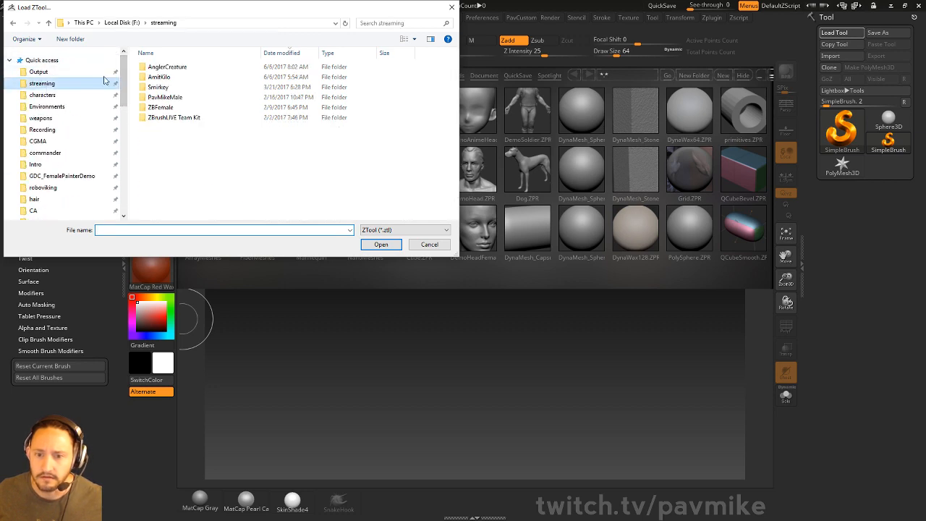
{"action": "double_click", "coordinate": [178, 107]}
{"action": "double_click", "coordinate": [184, 66]}
{"action": "double_click", "coordinate": [182, 68]}
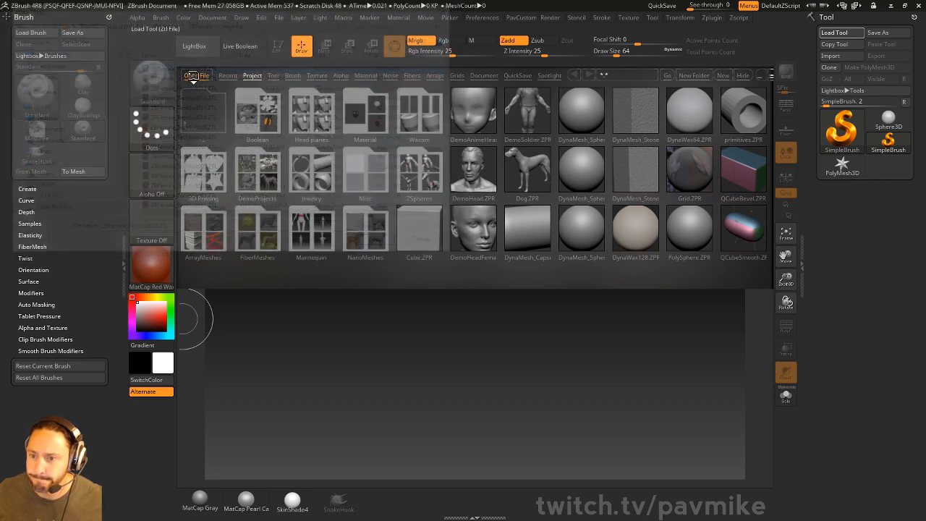
{"action": "left_click", "coordinate": [747, 76]}
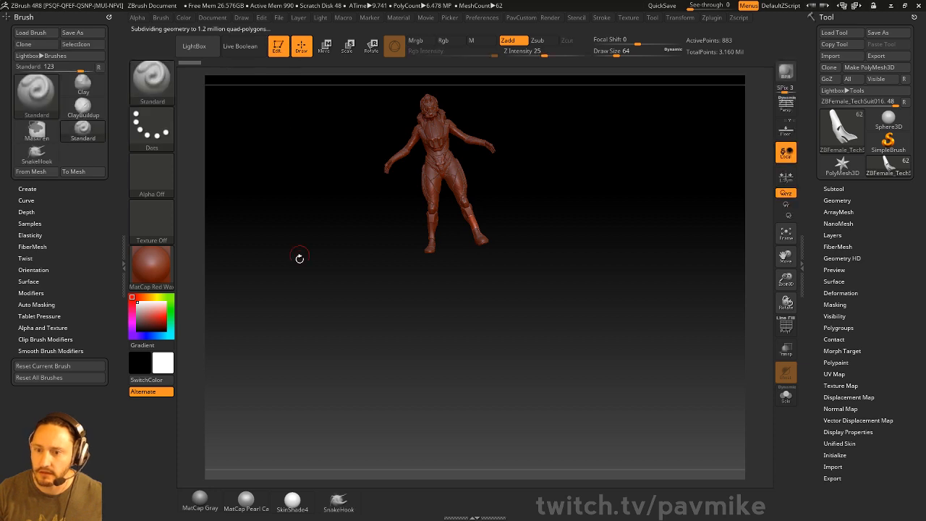
Step: Switch the character's material to MatCap Gray and set the brush Draw Size to 25
{"action": "left_click", "coordinate": [200, 500]}
{"action": "key", "text": "s"}
{"action": "mouse_move", "coordinate": [515, 216]}
{"action": "left_mouse_down"}
{"action": "mouse_move", "coordinate": [583, 256]}
{"action": "mouse_move", "coordinate": [601, 221]}
{"action": "mouse_move", "coordinate": [629, 360]}
{"action": "mouse_move", "coordinate": [627, 348]}
{"action": "left_mouse_up"}
{"action": "key", "text": "s"}
{"action": "left_click_drag", "start_coordinate": [627, 349], "coordinate": [614, 349]}
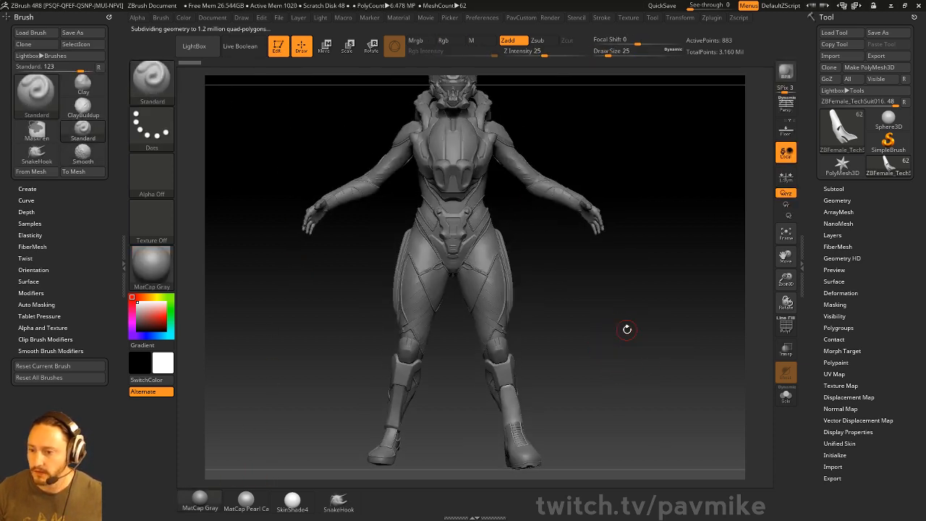
Step: Launch kuadro-0.9.0a as administrator
{"action": "key", "text": "super"}
{"action": "right_click", "coordinate": [168, 368]}
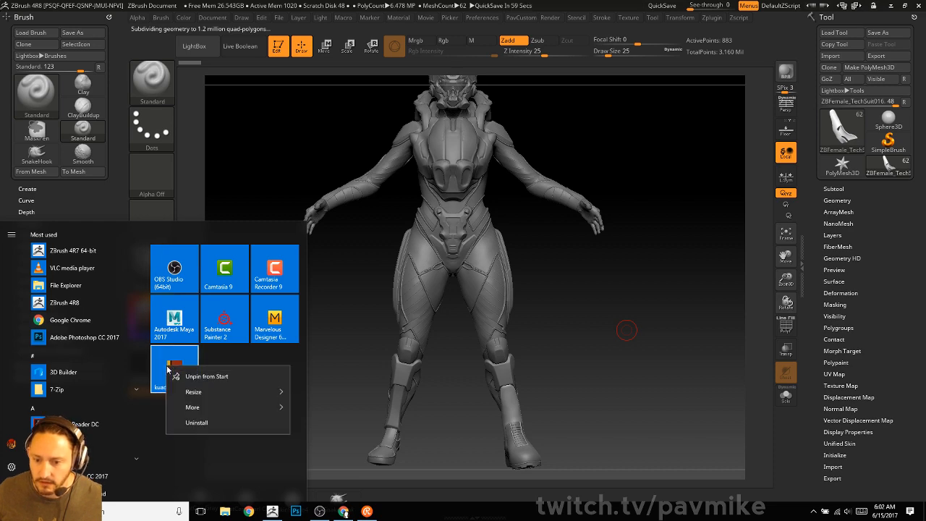
{"action": "mouse_move", "coordinate": [245, 410]}
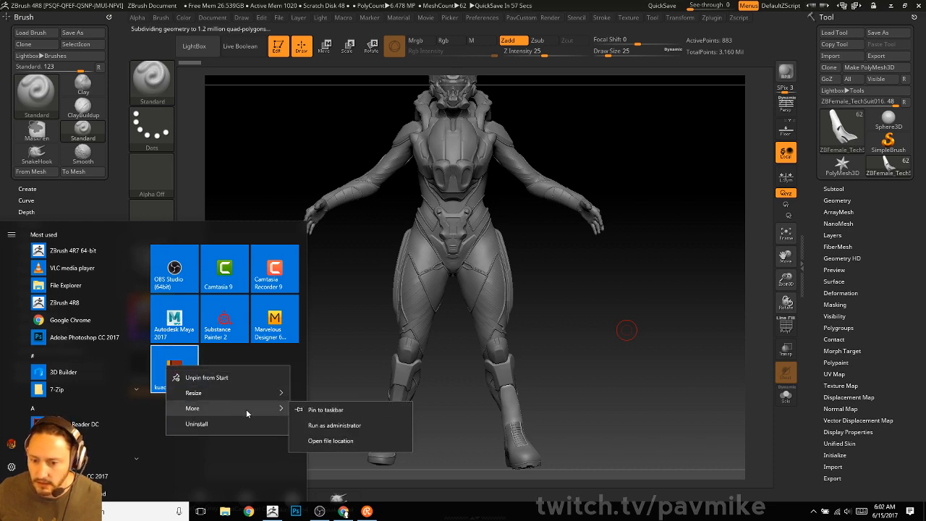
{"action": "left_click", "coordinate": [323, 428]}
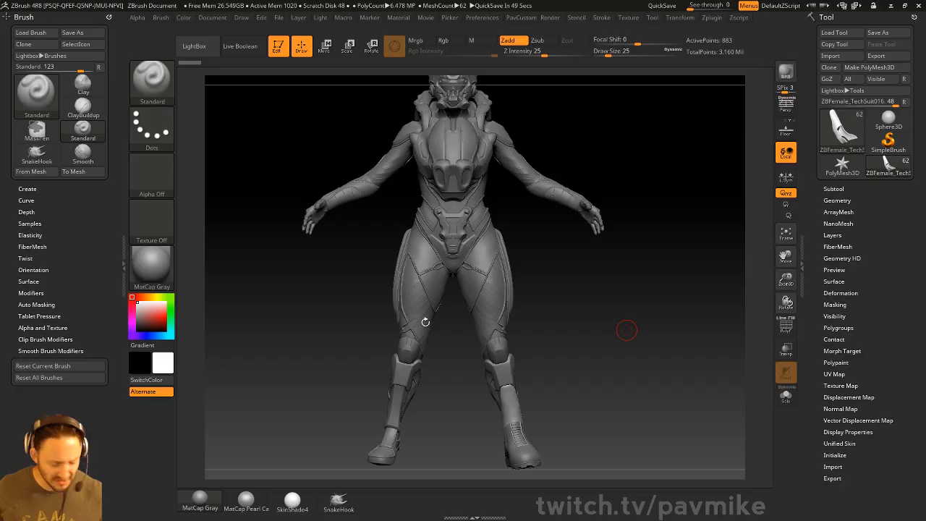
Step: Turn to the character's upper body, make the chest armor the active subtool and set the Draw Size to 12
{"action": "left_click_drag", "start_coordinate": [719, 147], "coordinate": [677, 150]}
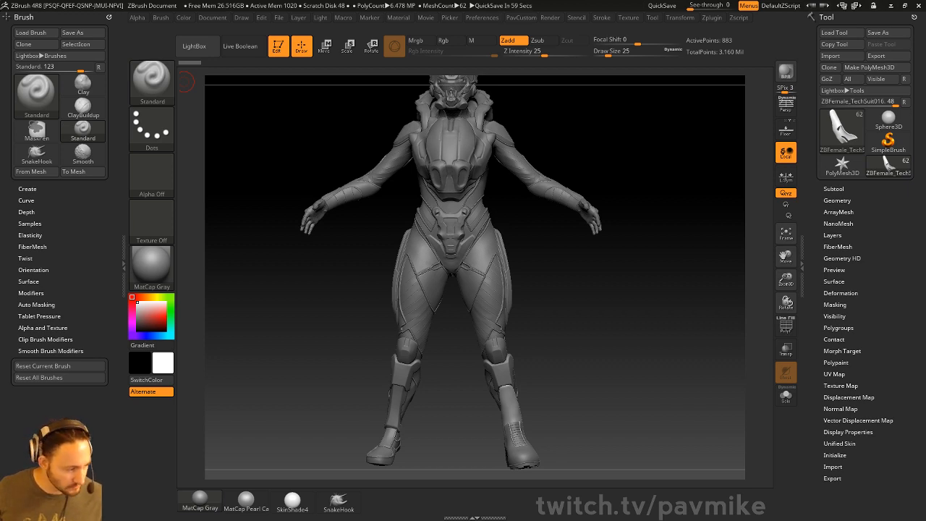
{"action": "mouse_move", "coordinate": [667, 142]}
{"action": "left_mouse_down"}
{"action": "mouse_move", "coordinate": [629, 168]}
{"action": "mouse_move", "coordinate": [621, 268]}
{"action": "left_mouse_up"}
{"action": "key", "text": "s"}
{"action": "mouse_move", "coordinate": [643, 203]}
{"action": "left_mouse_down", "text": "shift"}
{"action": "mouse_move", "coordinate": [656, 186]}
{"action": "mouse_move", "coordinate": [658, 246]}
{"action": "mouse_move", "coordinate": [587, 247]}
{"action": "left_mouse_up", "text": "shift"}
{"action": "key", "text": "s"}
{"action": "mouse_move", "coordinate": [593, 181]}
{"action": "left_mouse_down", "text": "alt"}
{"action": "mouse_move", "coordinate": [610, 391]}
{"action": "mouse_move", "coordinate": [623, 187]}
{"action": "mouse_move", "coordinate": [576, 226]}
{"action": "mouse_move", "coordinate": [550, 217]}
{"action": "left_mouse_up", "text": "alt"}
{"action": "key", "text": "s"}
{"action": "left_click", "coordinate": [451, 314], "text": "alt"}
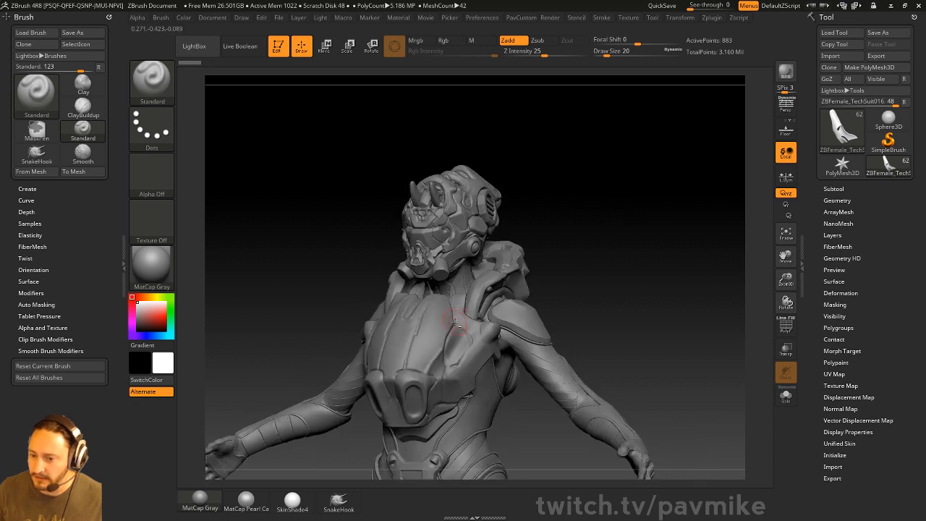
{"action": "key", "text": "s"}
{"action": "left_click_drag", "start_coordinate": [460, 317], "coordinate": [447, 314]}
Step: Turn off Align Cursor To Surface in the Edit preferences
{"action": "left_click", "coordinate": [483, 18]}
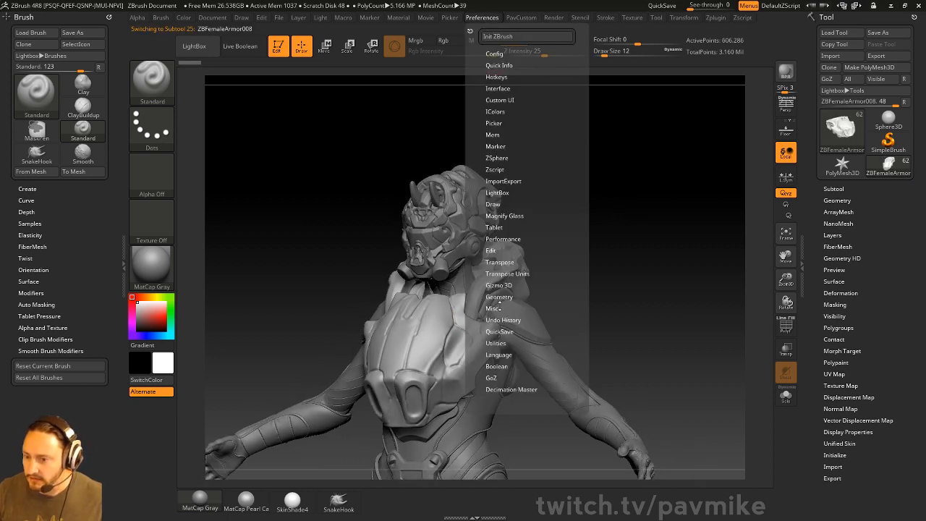
{"action": "left_click", "coordinate": [491, 251]}
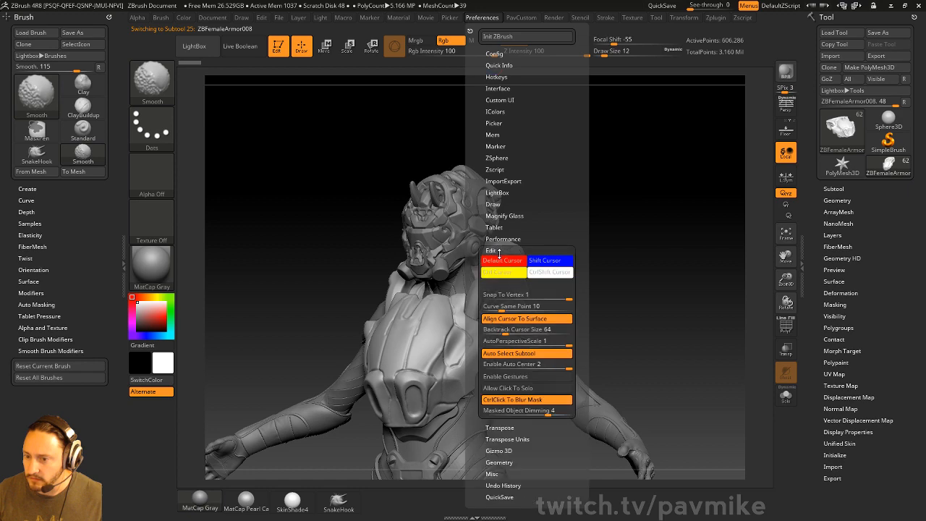
{"action": "left_click", "coordinate": [513, 320]}
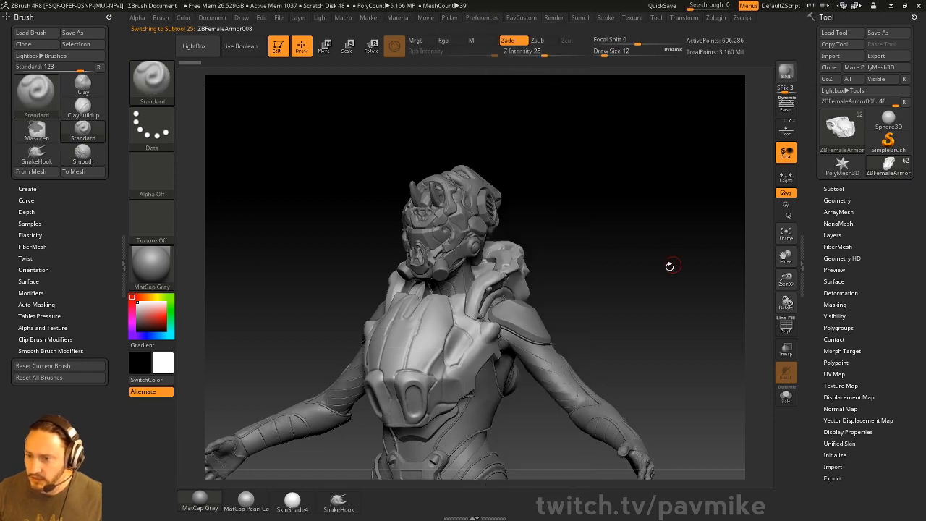
{"action": "left_click_drag", "start_coordinate": [668, 265], "coordinate": [663, 218]}
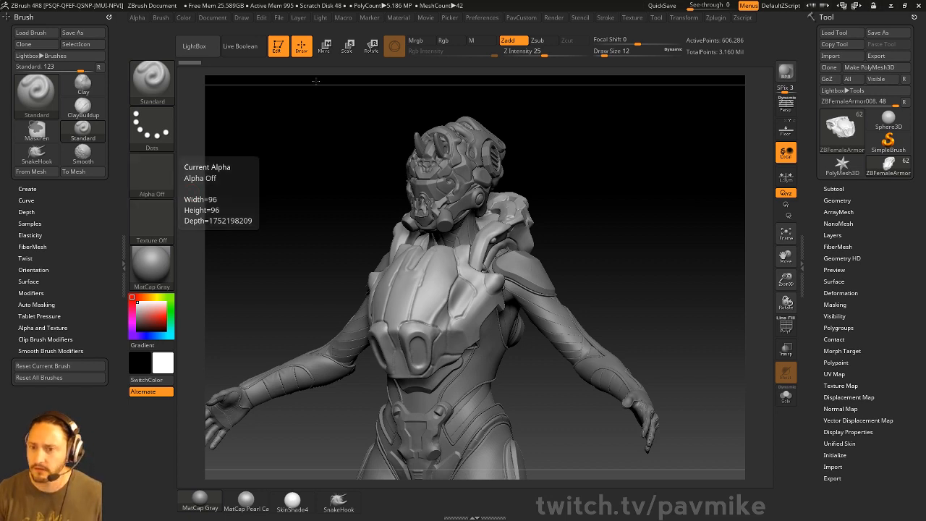
Step: Leave edit mode and clear the character from the canvas
{"action": "left_click_drag", "start_coordinate": [301, 114], "coordinate": [318, 105]}
{"action": "left_click", "coordinate": [279, 47]}
{"action": "key", "text": "ctrl+n"}
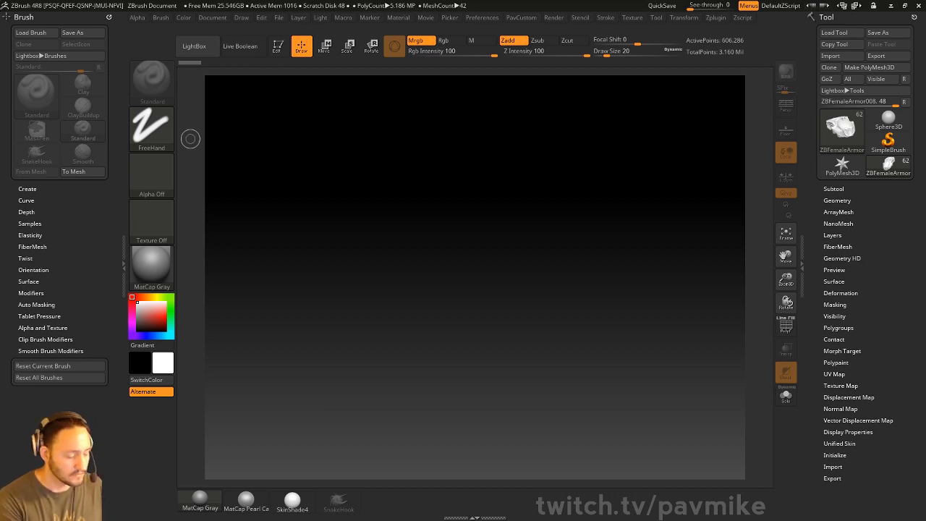
{"action": "key", "text": "super"}
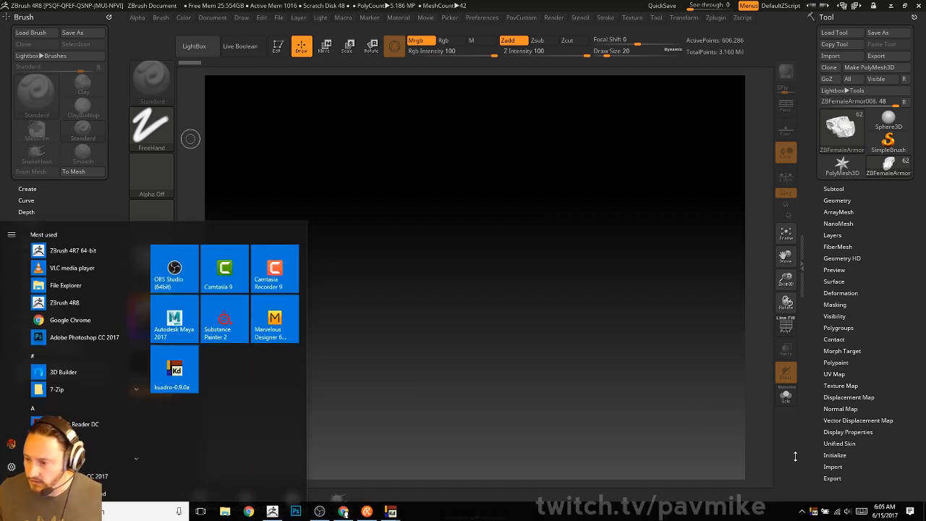
{"action": "left_click", "coordinate": [802, 513]}
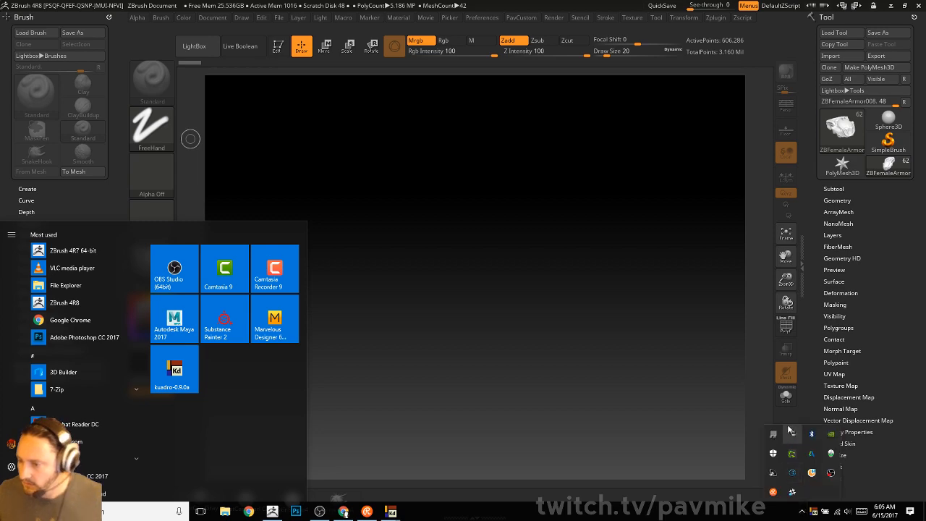
{"action": "left_click", "coordinate": [792, 492]}
{"action": "left_click_drag", "start_coordinate": [489, 63], "coordinate": [0, 64]}
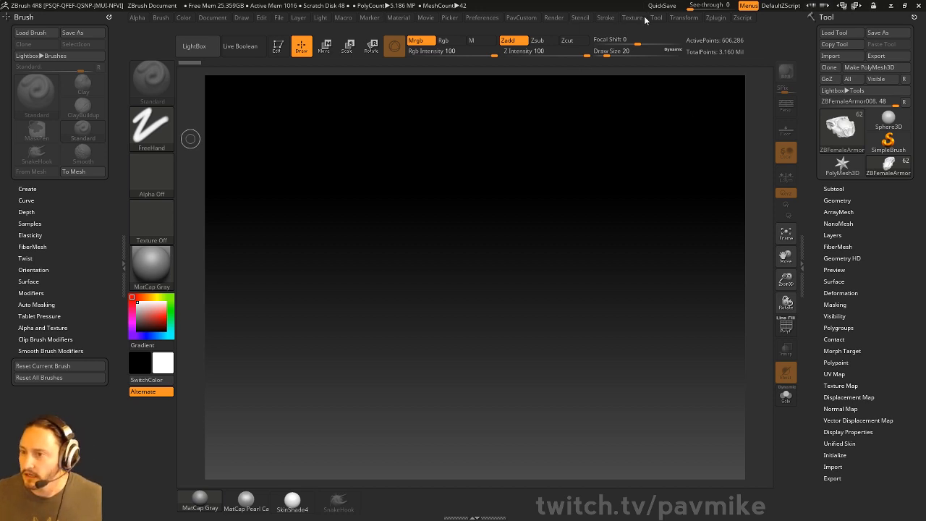
Step: Import the yellow cube chick reference image from the Desktop folder as a texture
{"action": "left_click", "coordinate": [610, 19]}
{"action": "mouse_move", "coordinate": [630, 22]}
{"action": "left_click", "coordinate": [655, 78]}
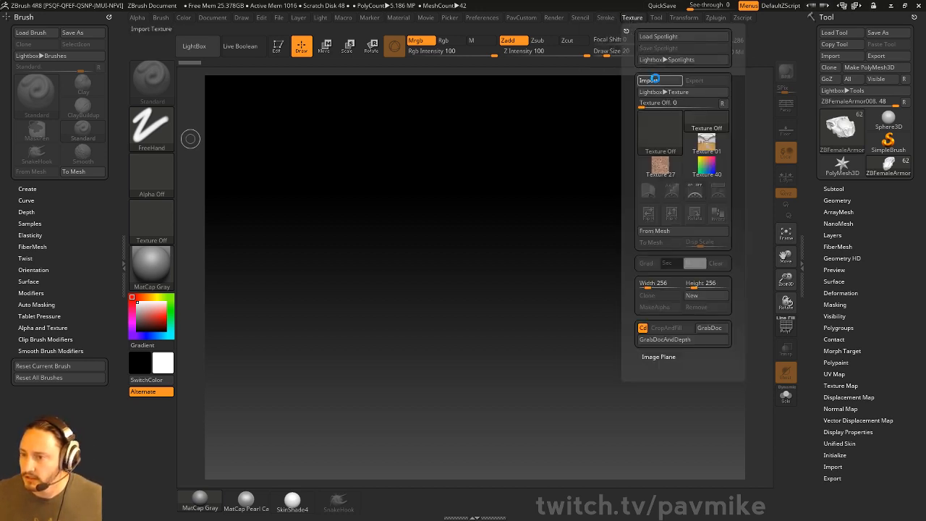
{"action": "scroll", "coordinate": [43, 108], "scroll_direction": "up", "scroll_amount": 8}
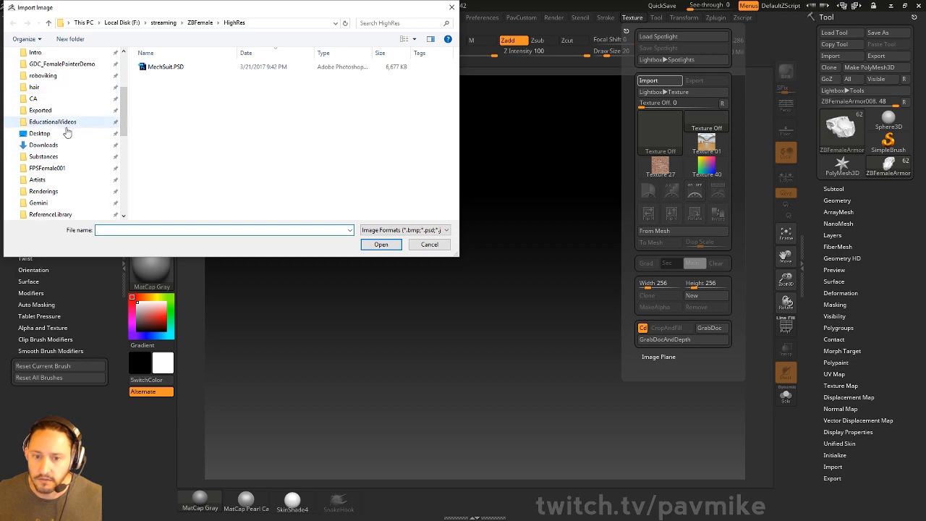
{"action": "left_click", "coordinate": [66, 134]}
{"action": "double_click", "coordinate": [176, 128]}
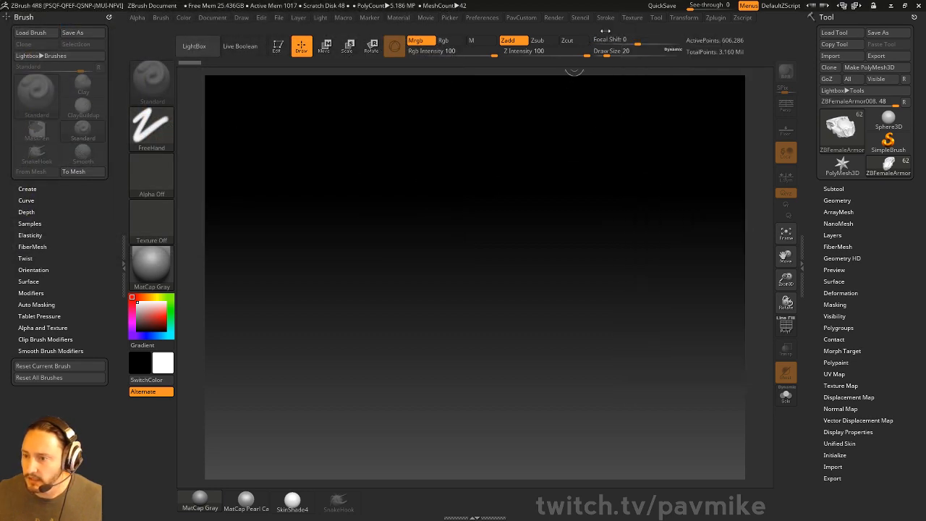
Step: Add the imported chick texture to SpotLight so it shows over the canvas
{"action": "left_click", "coordinate": [631, 18]}
{"action": "left_click", "coordinate": [661, 190]}
{"action": "left_click", "coordinate": [666, 230]}
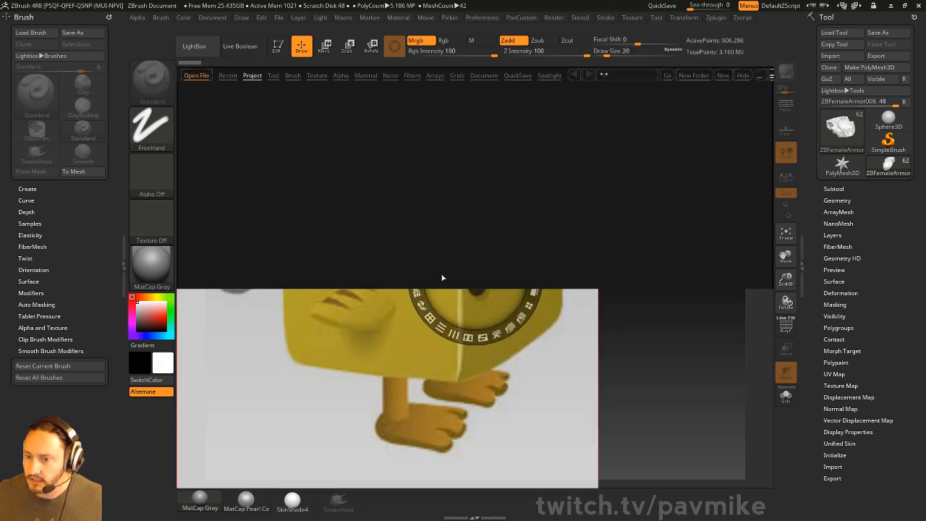
Step: Center the chick image on the canvas, scale it to fit inside the document and make it semi-transparent
{"action": "left_click_drag", "start_coordinate": [293, 326], "coordinate": [358, 331]}
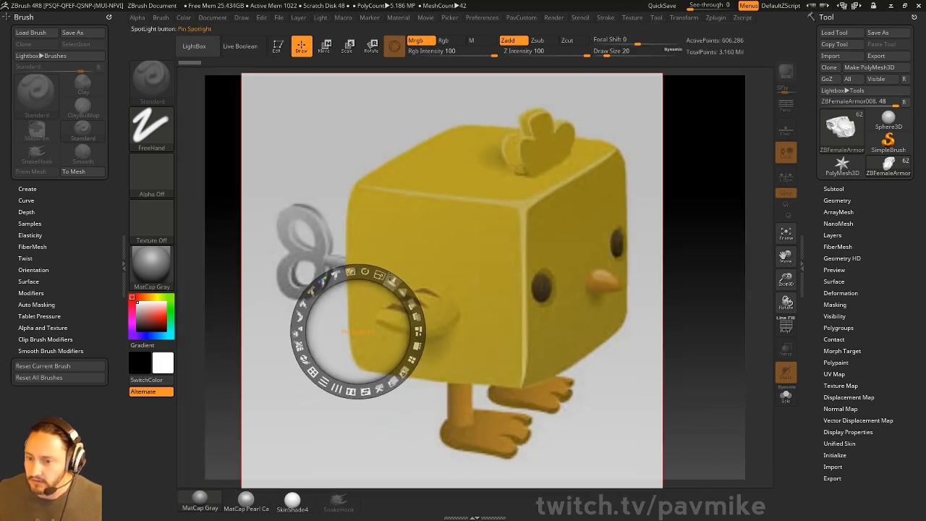
{"action": "left_click_drag", "start_coordinate": [412, 304], "coordinate": [349, 272]}
{"action": "left_click_drag", "start_coordinate": [484, 258], "coordinate": [469, 228]}
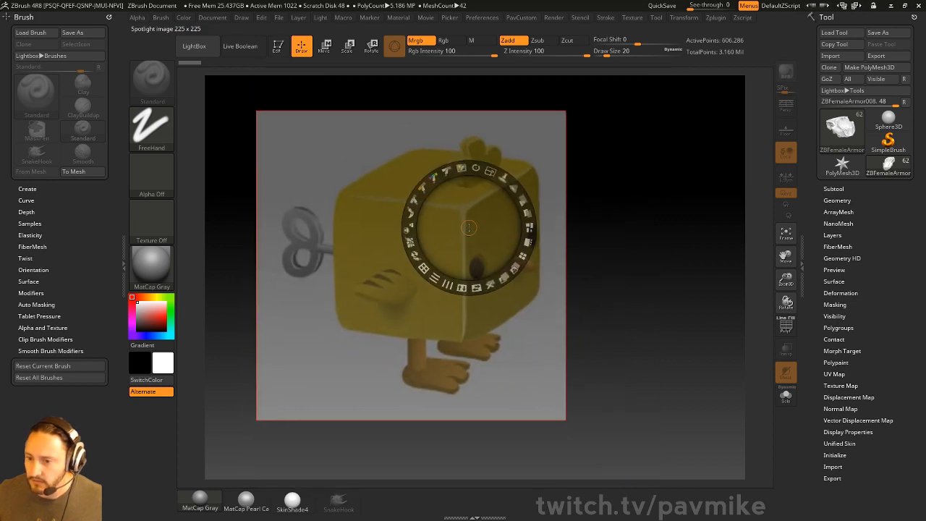
{"action": "left_click_drag", "start_coordinate": [493, 173], "coordinate": [581, 146]}
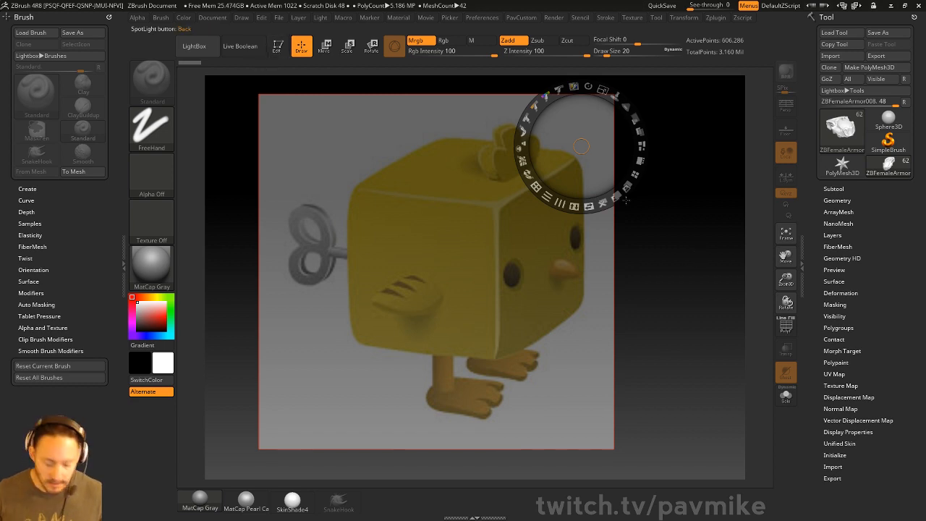
Step: Leave SpotLight editing with the reference still displayed and increase the Draw Size to 51
{"action": "key", "text": "z"}
{"action": "key", "text": "bracketright"}
{"action": "key", "text": "bracketright"}
{"action": "key", "text": "bracketright"}
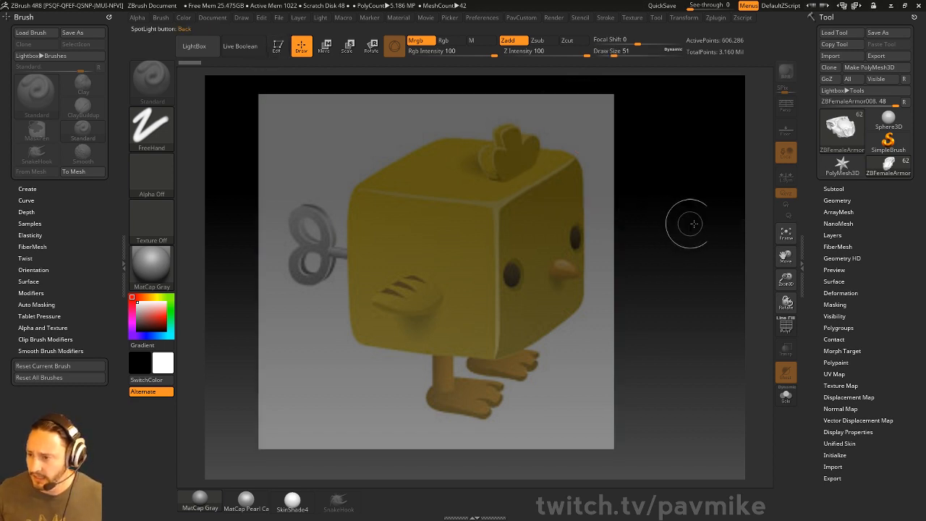
Step: Pick the PolyMesh3D star as the tool, draw it over the chick reference and enter edit mode
{"action": "left_click", "coordinate": [833, 189]}
{"action": "scroll", "coordinate": [821, 167], "scroll_direction": "down", "scroll_amount": 1}
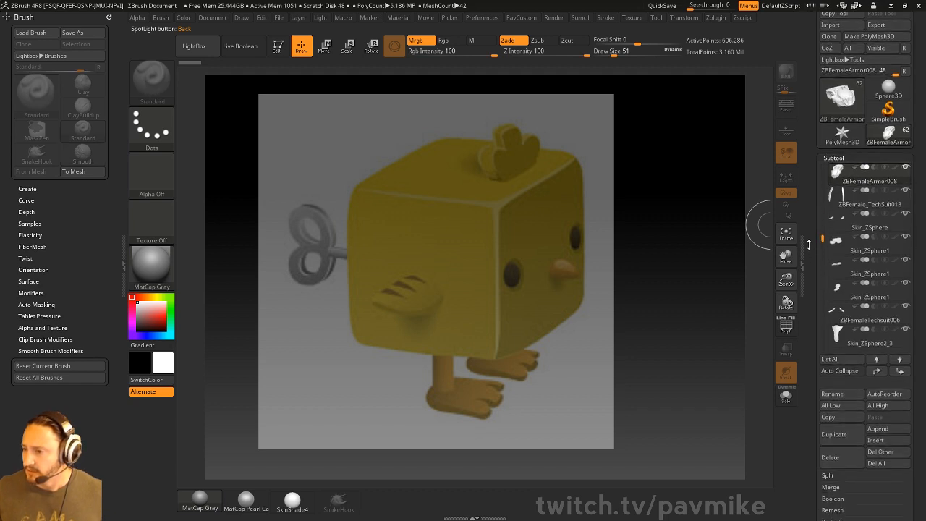
{"action": "left_click", "coordinate": [888, 111]}
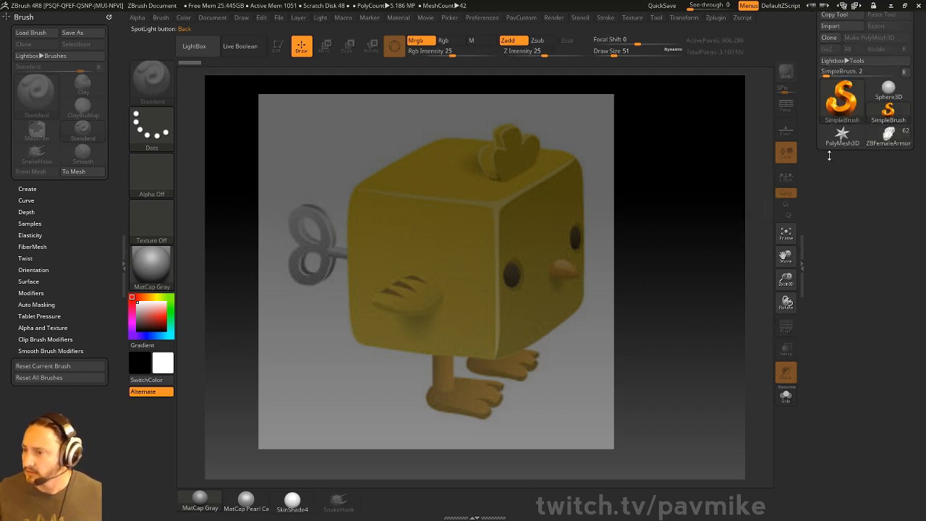
{"action": "left_click", "coordinate": [842, 107]}
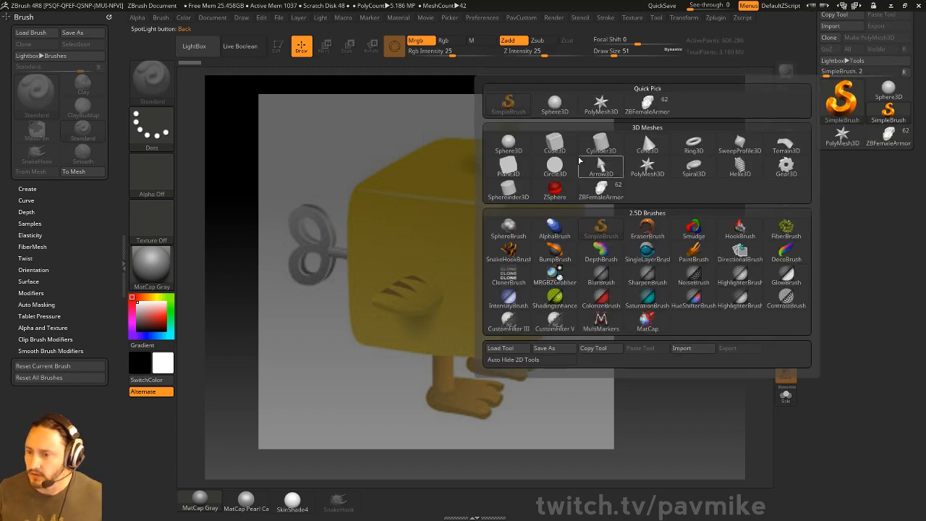
{"action": "mouse_move", "coordinate": [554, 148]}
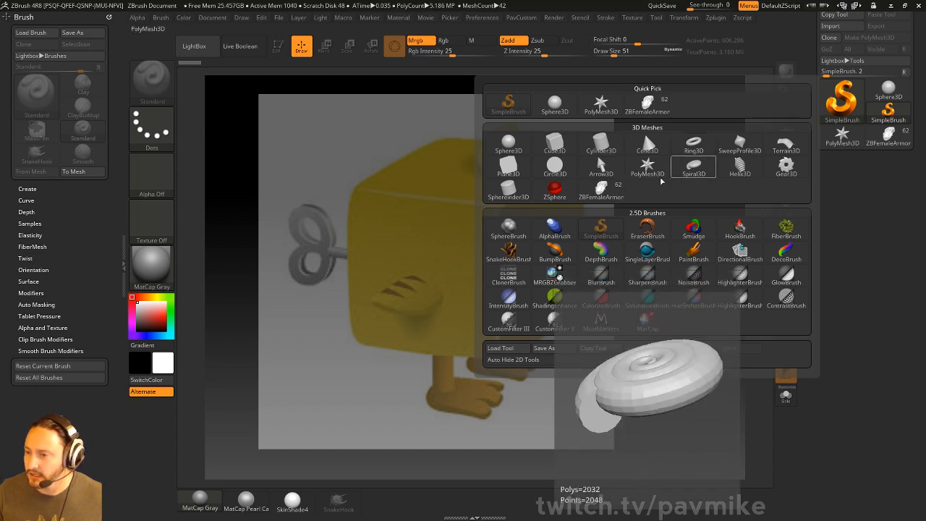
{"action": "left_click", "coordinate": [653, 174]}
{"action": "left_click_drag", "start_coordinate": [466, 270], "coordinate": [463, 365]}
{"action": "left_click", "coordinate": [278, 46]}
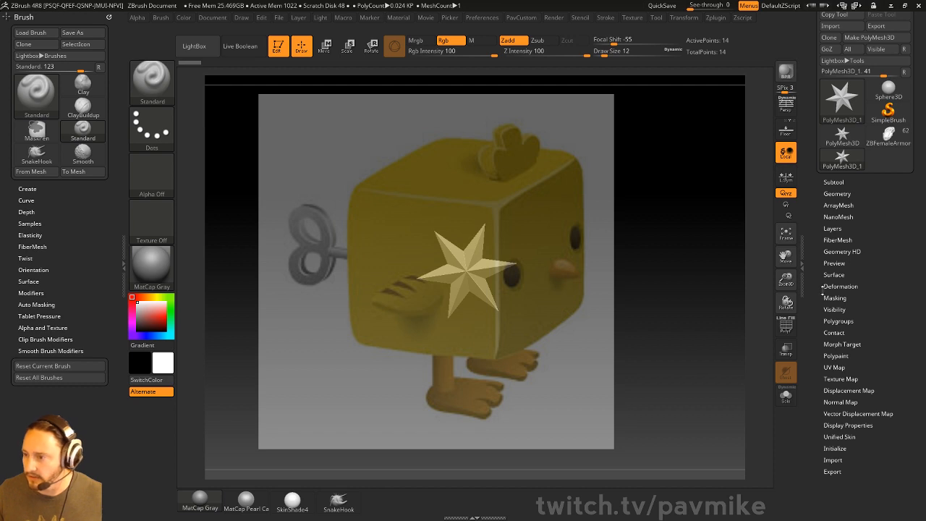
Step: Make a PolyMesh3D from the star and initialize it as a QCube
{"action": "left_click", "coordinate": [879, 37]}
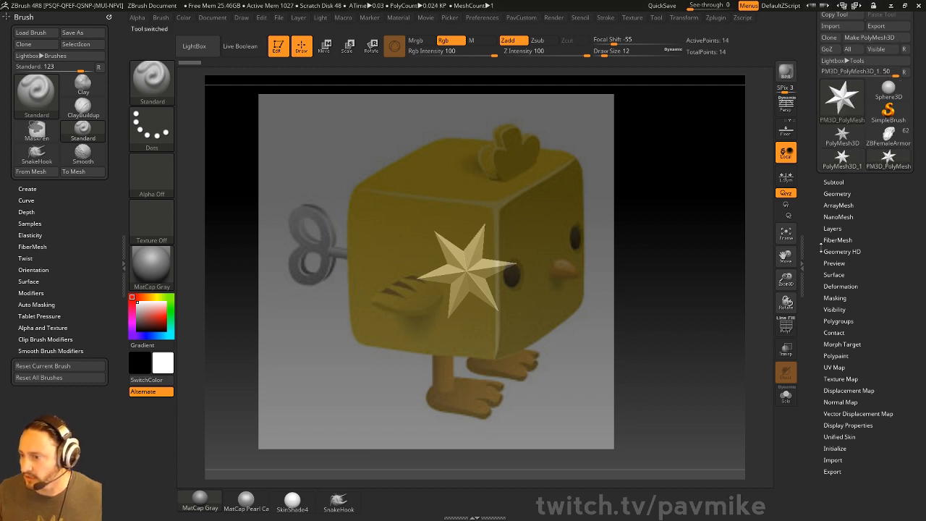
{"action": "scroll", "coordinate": [833, 260], "scroll_direction": "down", "scroll_amount": 2}
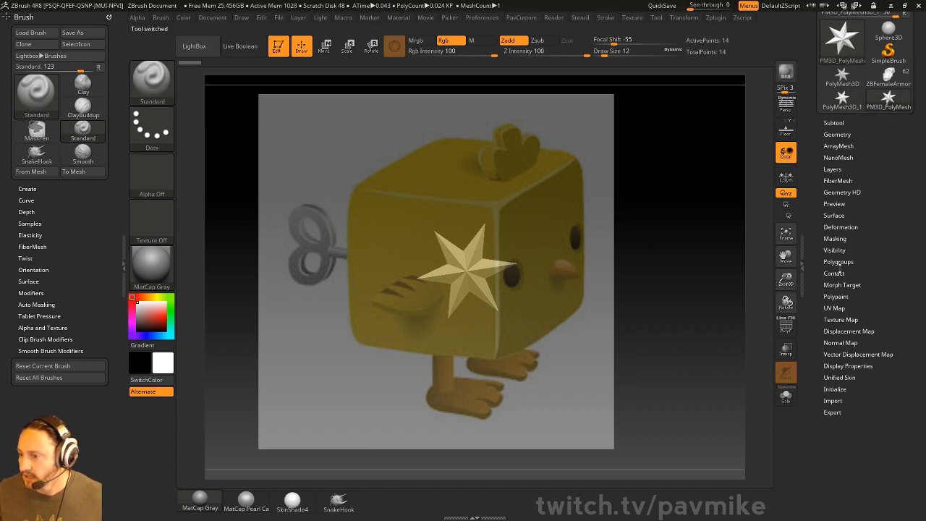
{"action": "left_click", "coordinate": [835, 389]}
{"action": "left_click", "coordinate": [830, 382]}
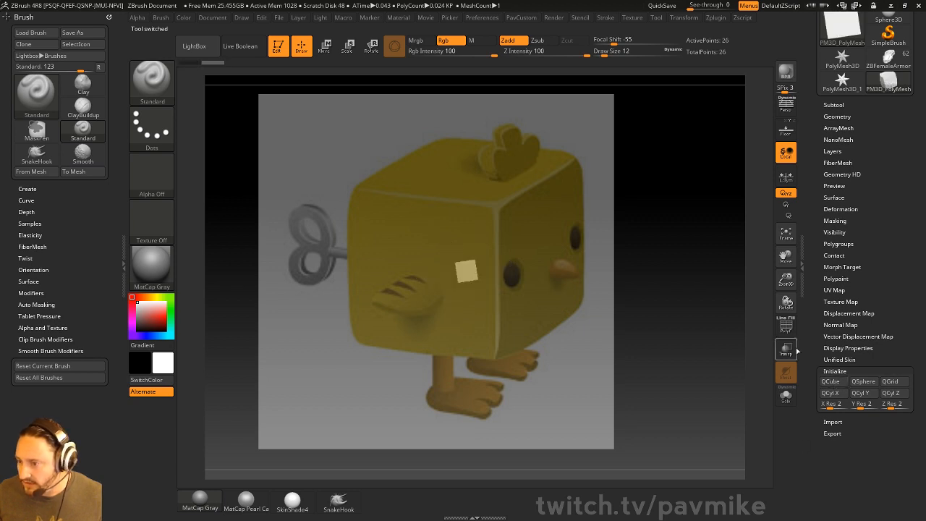
Step: Display the polyframe on the cube and expand the tool's Deformation settings
{"action": "left_click", "coordinate": [787, 326]}
{"action": "left_click_drag", "start_coordinate": [576, 258], "coordinate": [596, 287]}
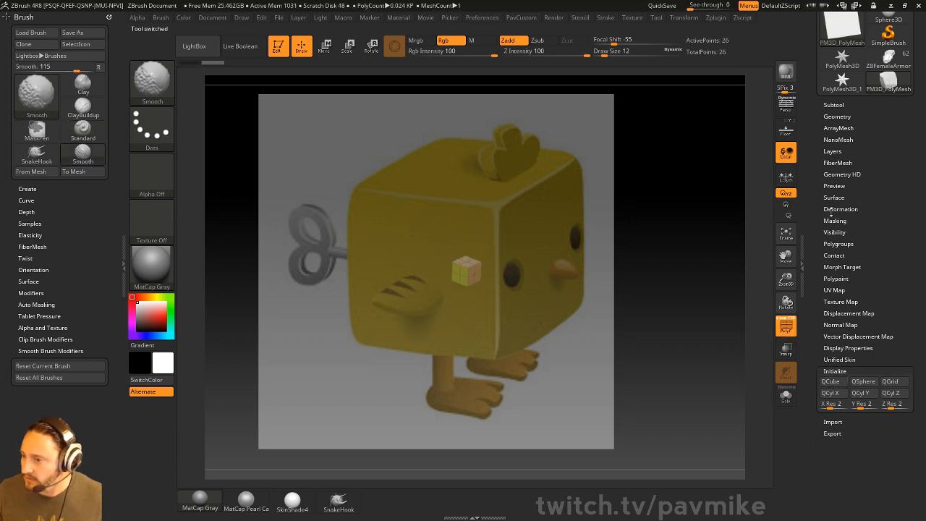
{"action": "left_click", "coordinate": [832, 209]}
{"action": "left_click", "coordinate": [838, 220]}
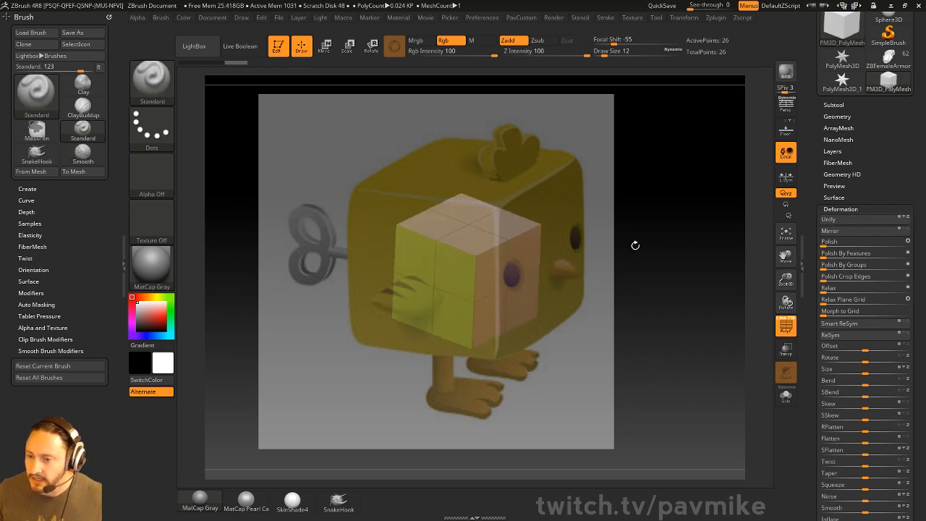
Step: Turn on the floor grid and line up the cube's view with the chick's body in the reference, with perspective off
{"action": "mouse_move", "coordinate": [635, 244]}
{"action": "left_mouse_down"}
{"action": "mouse_move", "coordinate": [625, 221]}
{"action": "mouse_move", "coordinate": [621, 238]}
{"action": "left_mouse_up"}
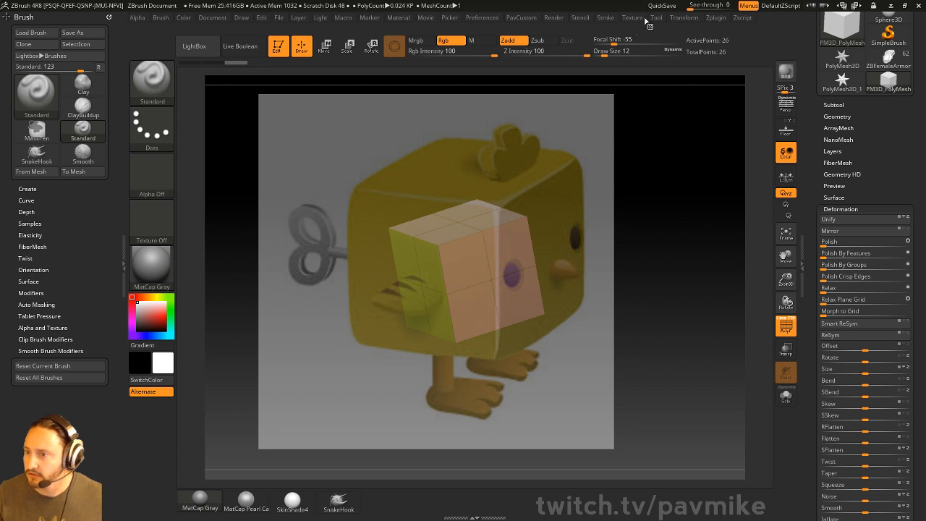
{"action": "left_click", "coordinate": [683, 17]}
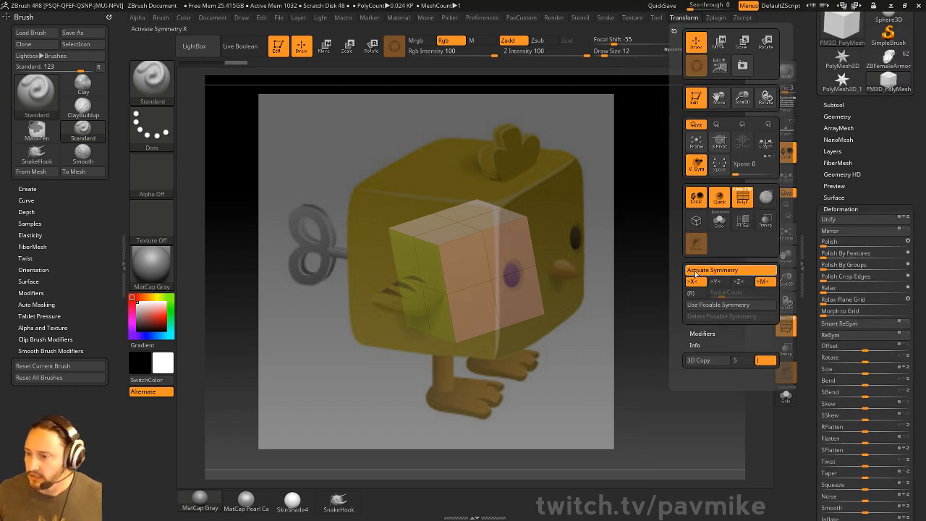
{"action": "left_click_drag", "start_coordinate": [670, 256], "coordinate": [704, 256]}
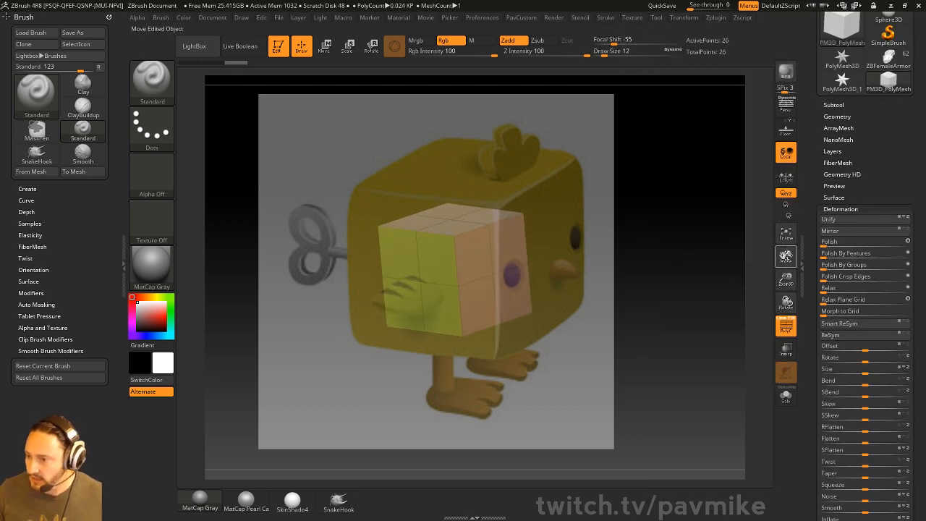
{"action": "left_click", "coordinate": [786, 129]}
{"action": "left_click_drag", "start_coordinate": [686, 258], "coordinate": [686, 206]}
{"action": "left_click_drag", "start_coordinate": [651, 243], "coordinate": [652, 293], "text": "alt"}
{"action": "left_click_drag", "start_coordinate": [728, 228], "coordinate": [700, 229], "text": "alt"}
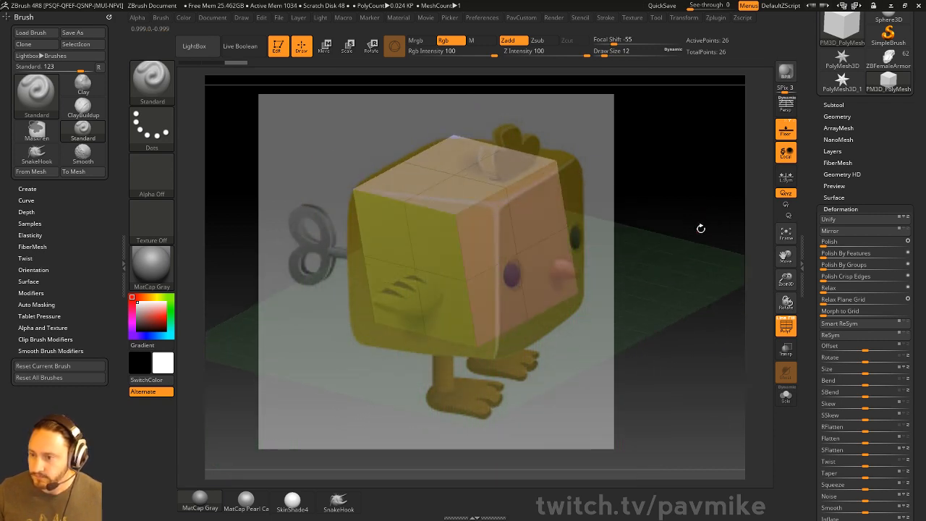
{"action": "left_click", "coordinate": [786, 104]}
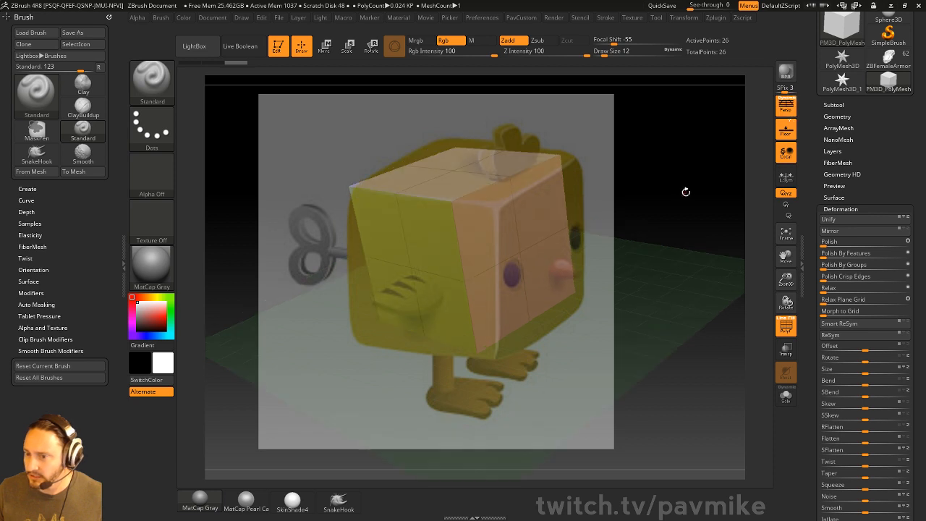
{"action": "left_click_drag", "start_coordinate": [685, 192], "coordinate": [713, 196]}
{"action": "key", "text": "p"}
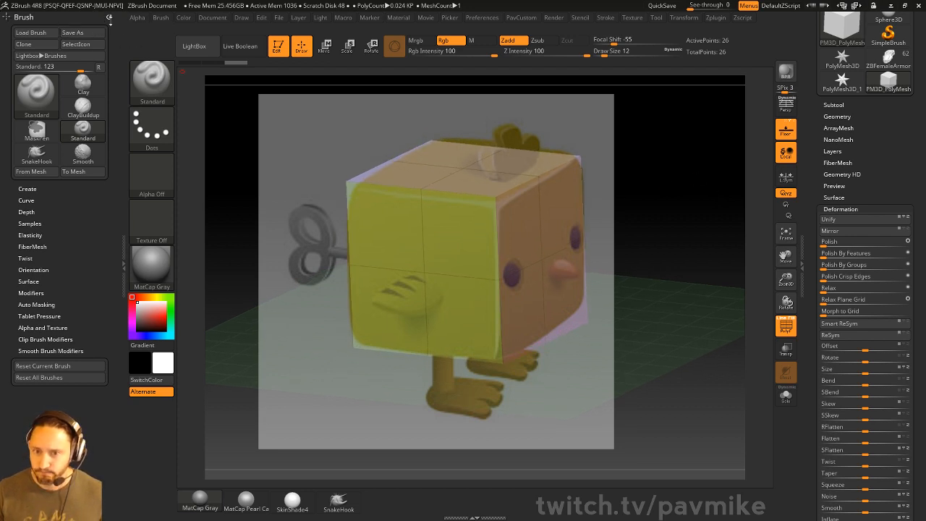
Step: Replace the docked Brush palette with the Document palette in the tray opposite the Tool palette
{"action": "left_click", "coordinate": [113, 21]}
{"action": "left_click", "coordinate": [212, 17]}
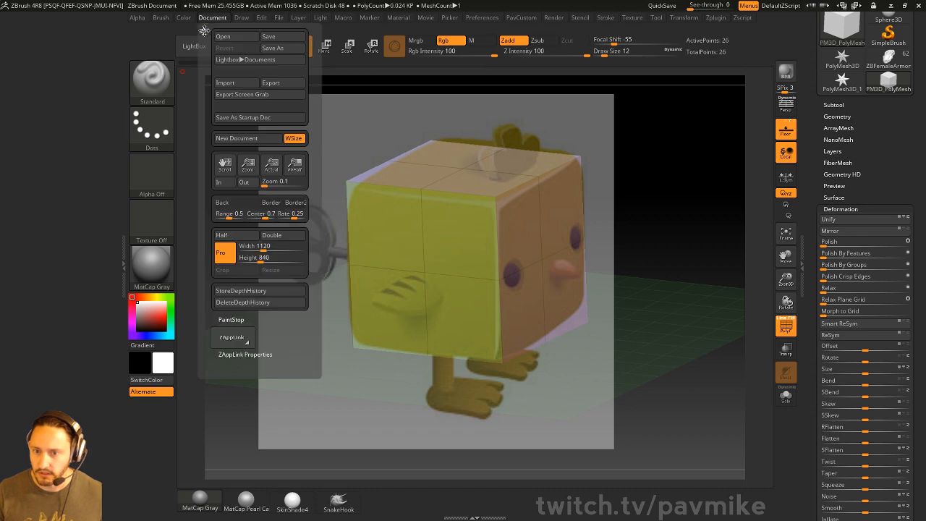
{"action": "left_click", "coordinate": [212, 27]}
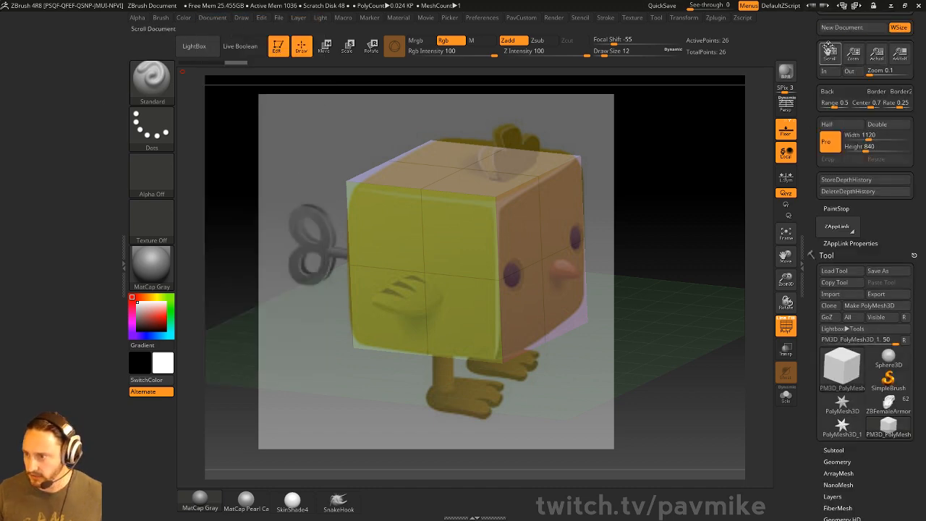
{"action": "left_click_drag", "start_coordinate": [828, 101], "coordinate": [828, 209]}
{"action": "left_click", "coordinate": [916, 16]}
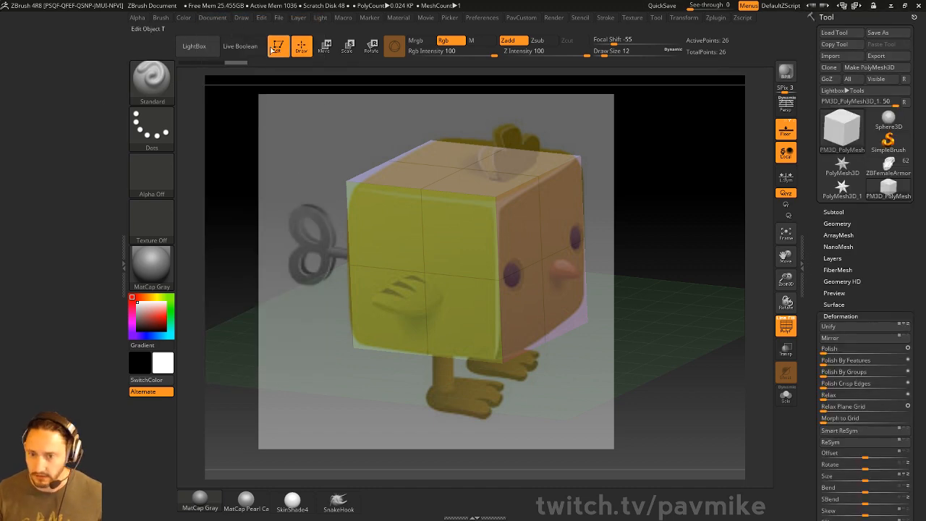
{"action": "left_click", "coordinate": [213, 19]}
{"action": "left_click", "coordinate": [202, 27]}
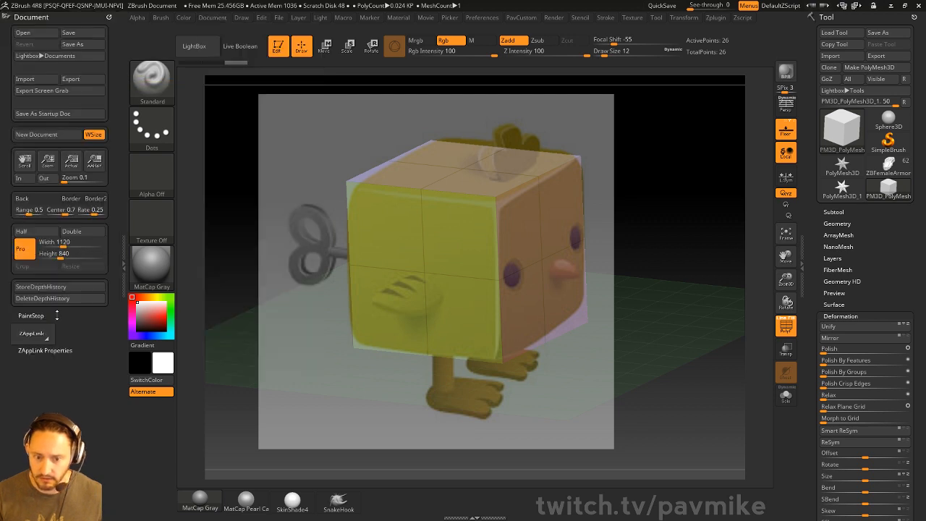
Step: Store the aligned view as Cust1 in the ZAppLink Properties, orbit away and recall the stored view
{"action": "left_click", "coordinate": [44, 351]}
{"action": "left_click", "coordinate": [69, 383]}
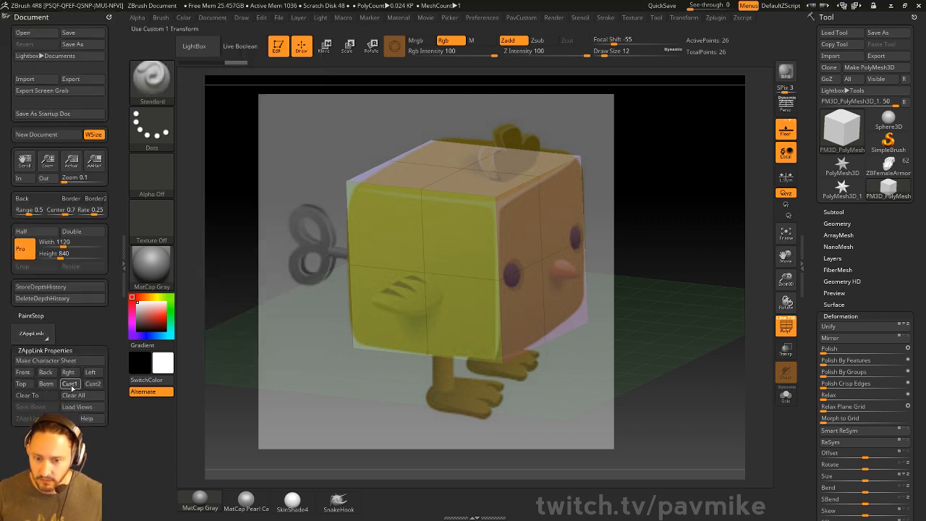
{"action": "left_click_drag", "start_coordinate": [693, 246], "coordinate": [613, 222], "text": "alt"}
{"action": "left_click", "coordinate": [66, 385]}
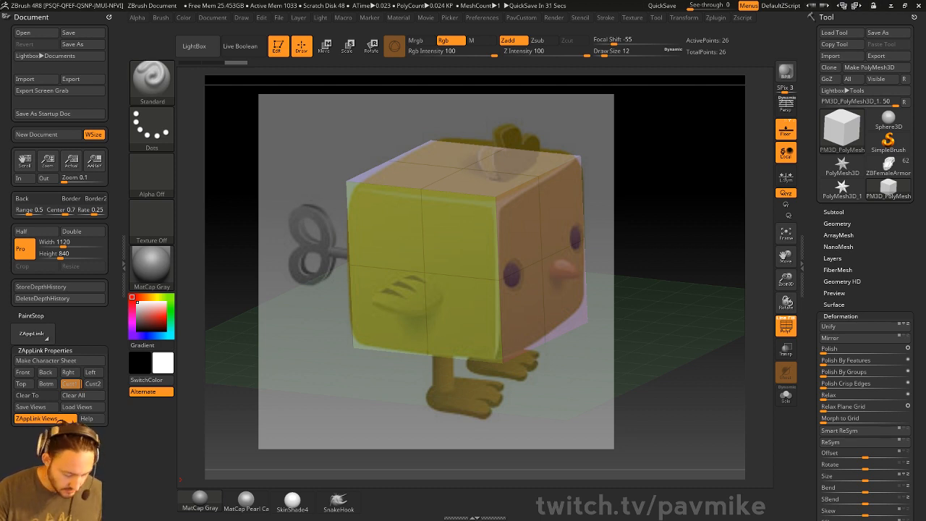
Step: Set the Draw Size to 39 and choose the IMM Primitives brush
{"action": "key", "text": "s"}
{"action": "left_click", "coordinate": [692, 156]}
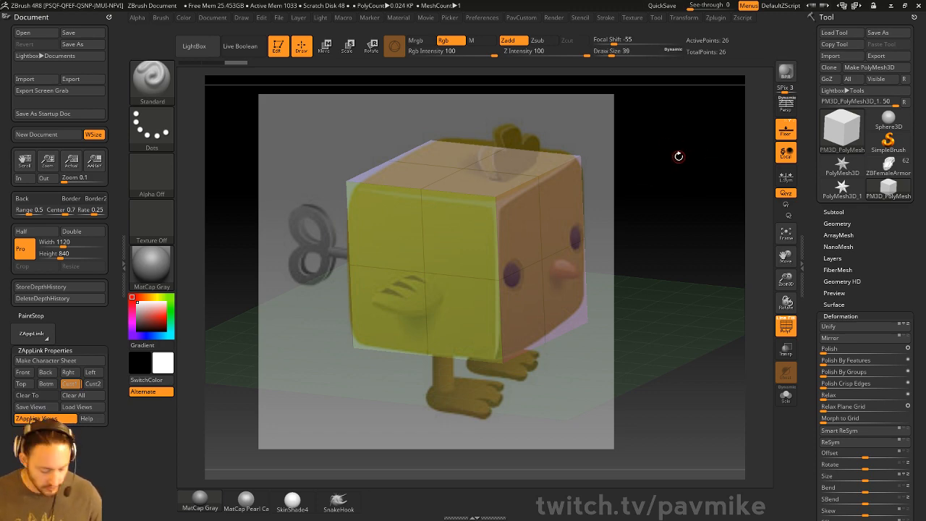
{"action": "key", "text": "b"}
{"action": "key", "text": "i"}
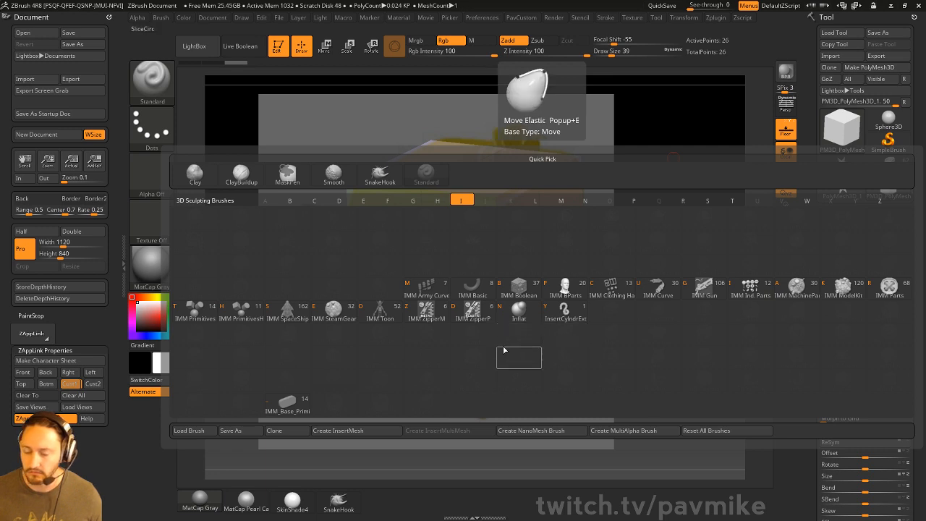
{"action": "left_click", "coordinate": [193, 311]}
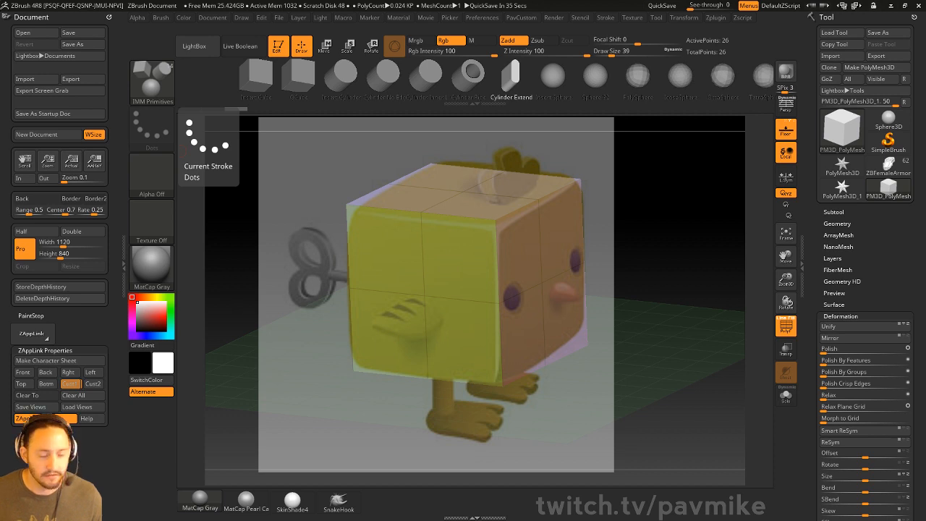
Step: Try different IMM Viewer placements in the interface preferences, including 2 and 4
{"action": "left_click", "coordinate": [482, 17]}
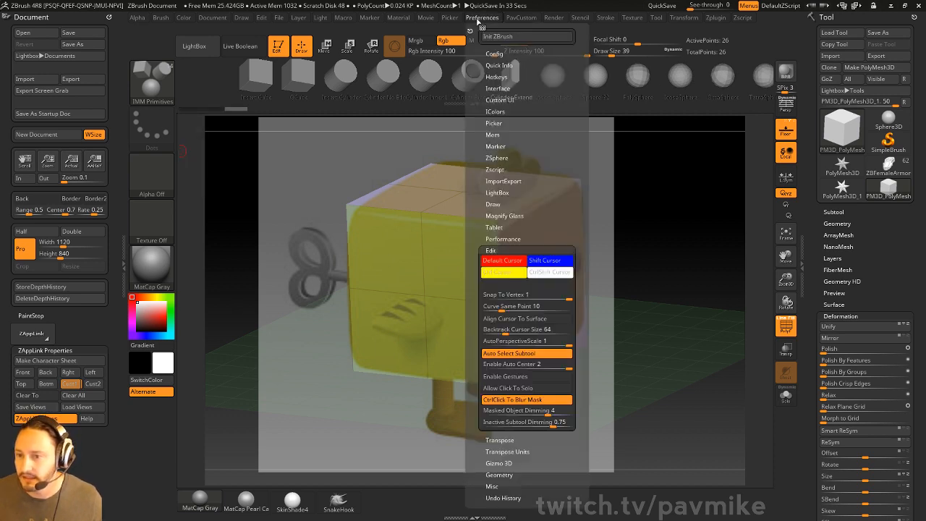
{"action": "key", "text": "shift"}
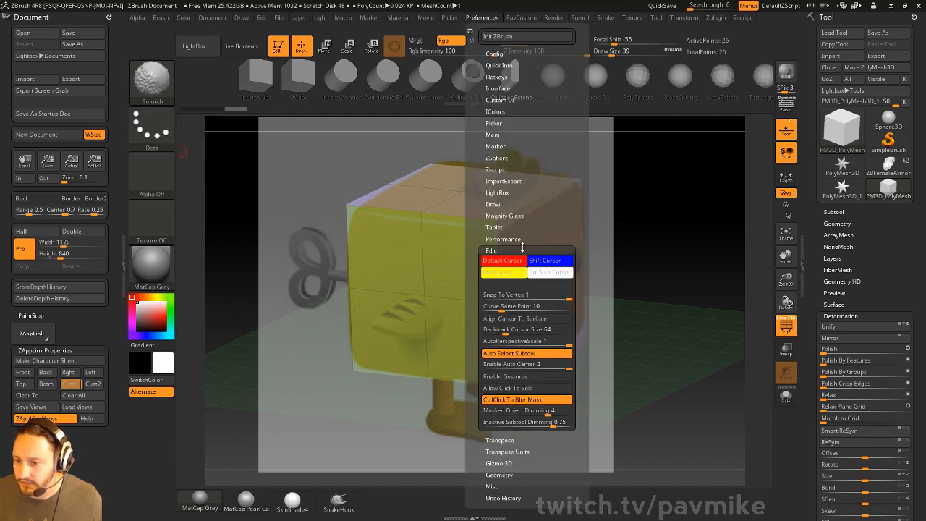
{"action": "left_click", "coordinate": [521, 250]}
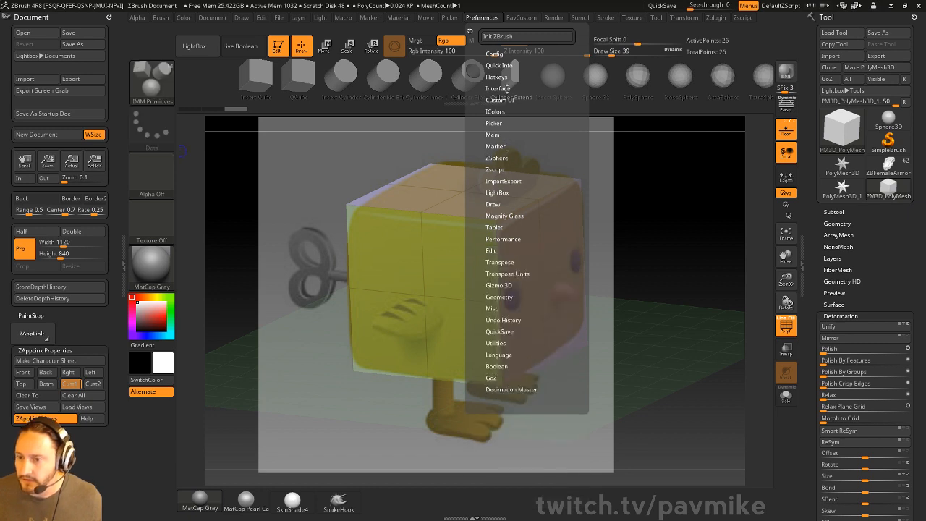
{"action": "left_click", "coordinate": [499, 88]}
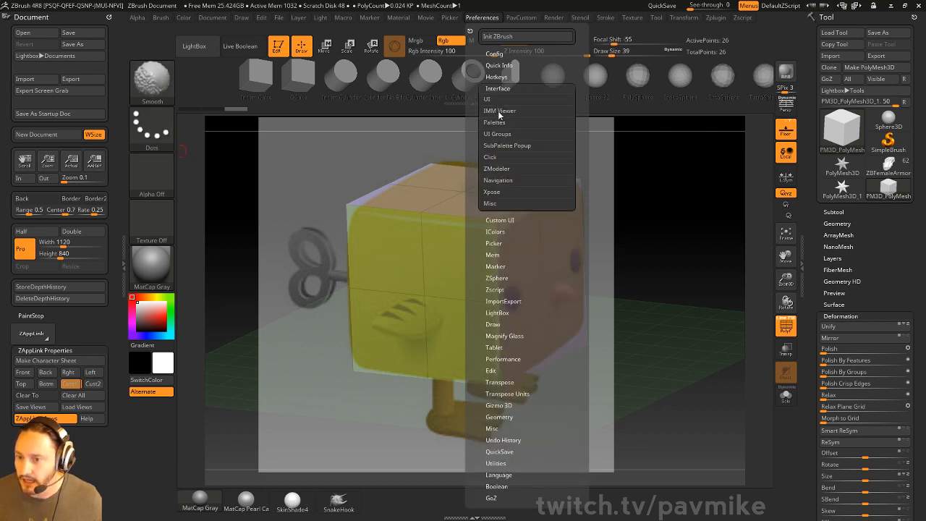
{"action": "left_click", "coordinate": [500, 111]}
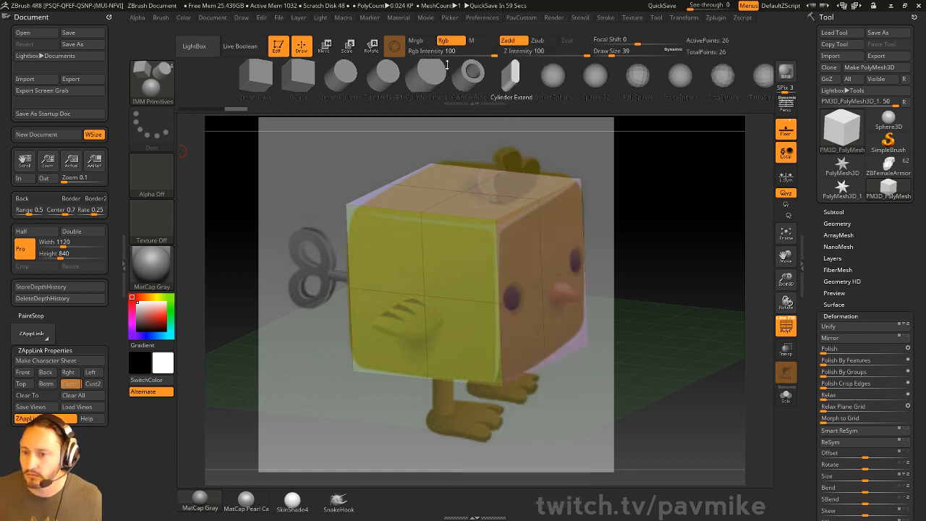
{"action": "left_click", "coordinate": [481, 17]}
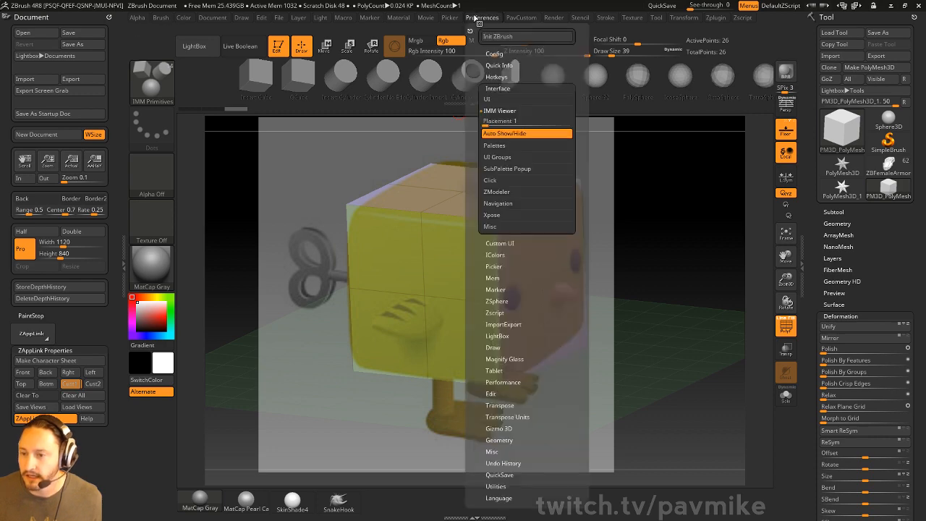
{"action": "left_click", "coordinate": [528, 123]}
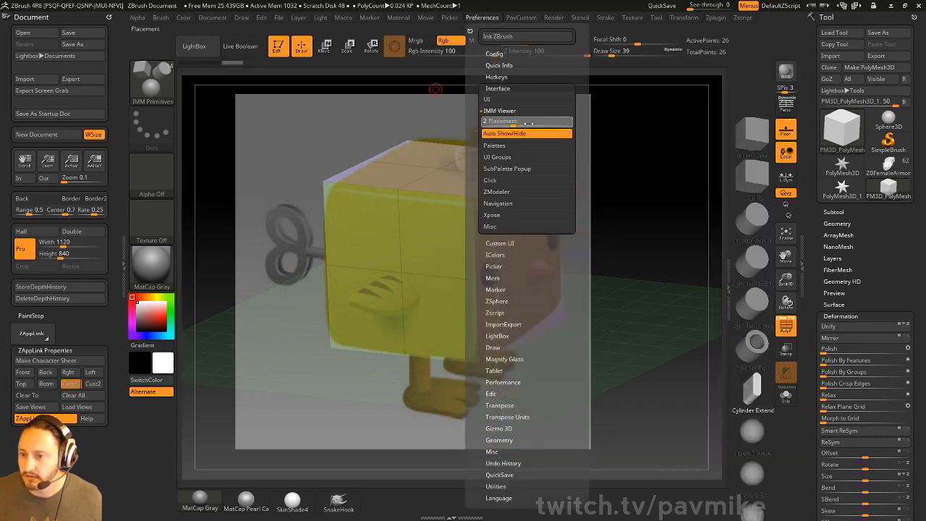
{"action": "left_click", "coordinate": [542, 123]}
{"action": "left_click", "coordinate": [569, 122]}
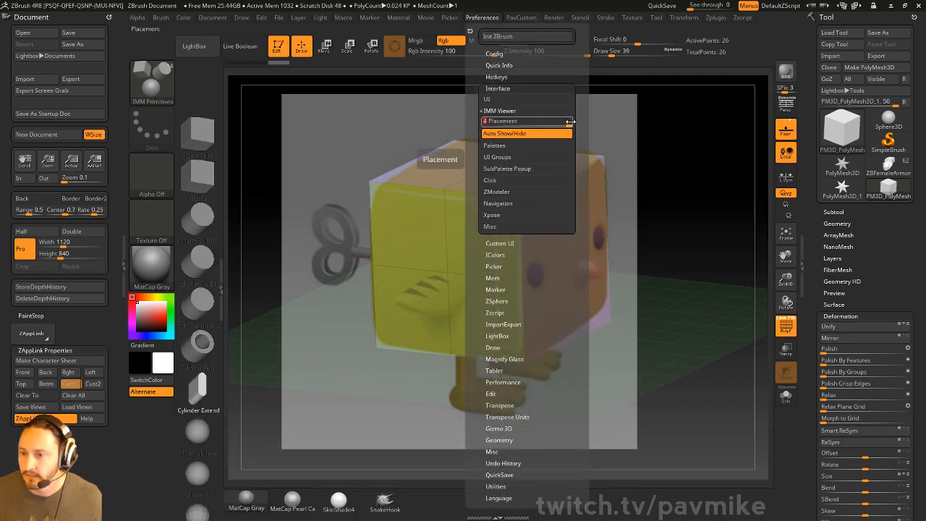
{"action": "left_click", "coordinate": [573, 121]}
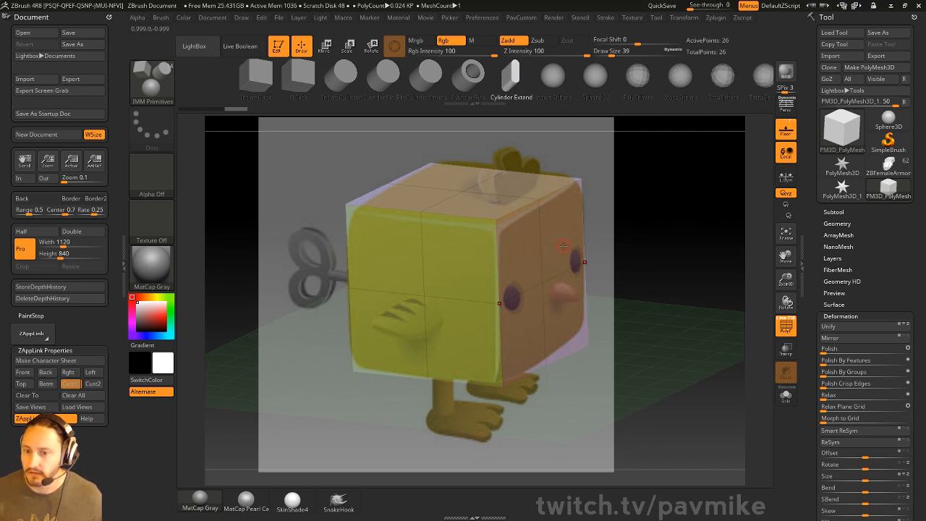
Step: Try inserting an Insert Cube primitive on the body's top face at the tuft, and undo the insertion
{"action": "left_click", "coordinate": [261, 80]}
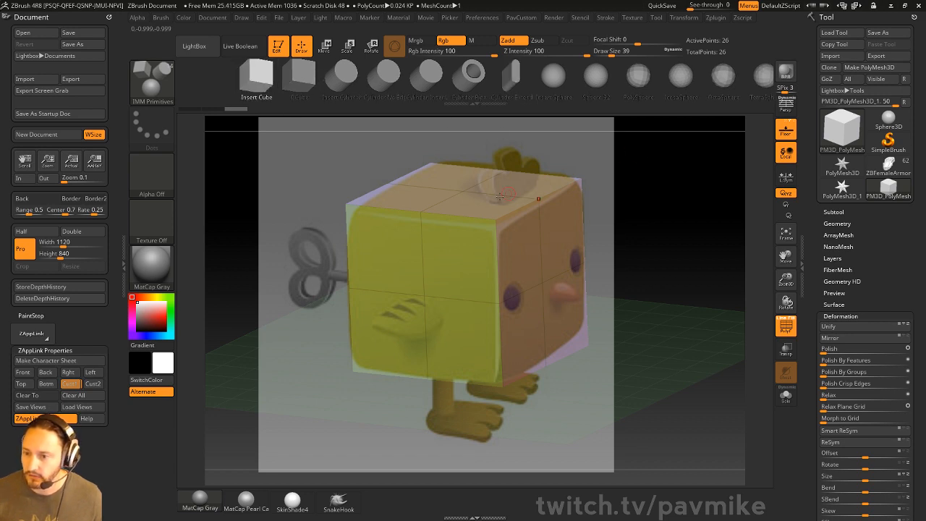
{"action": "left_click_drag", "start_coordinate": [506, 197], "coordinate": [546, 190]}
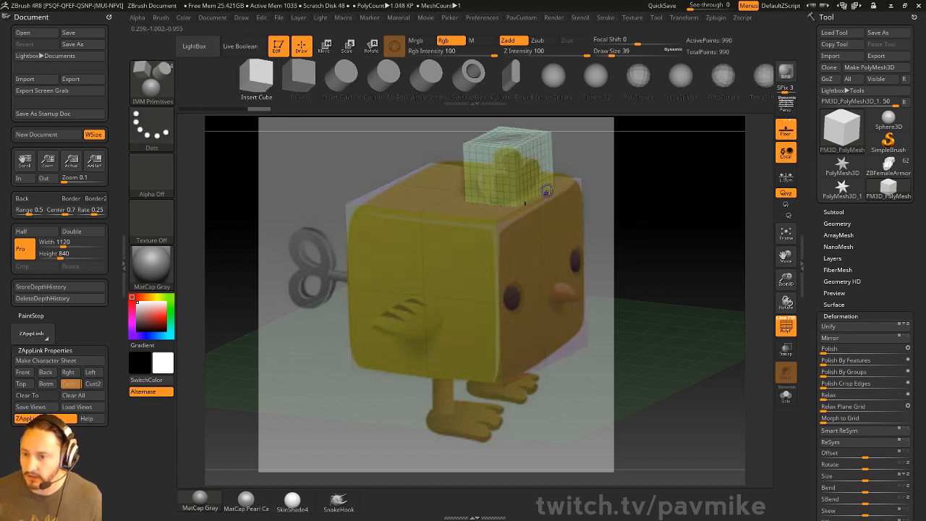
{"action": "key", "text": "ctrl+z"}
Step: Insert a small cube on the upper part of the body's front face and swap it through other primitives, ending with QCube
{"action": "left_click_drag", "start_coordinate": [663, 186], "coordinate": [622, 265], "text": "shift"}
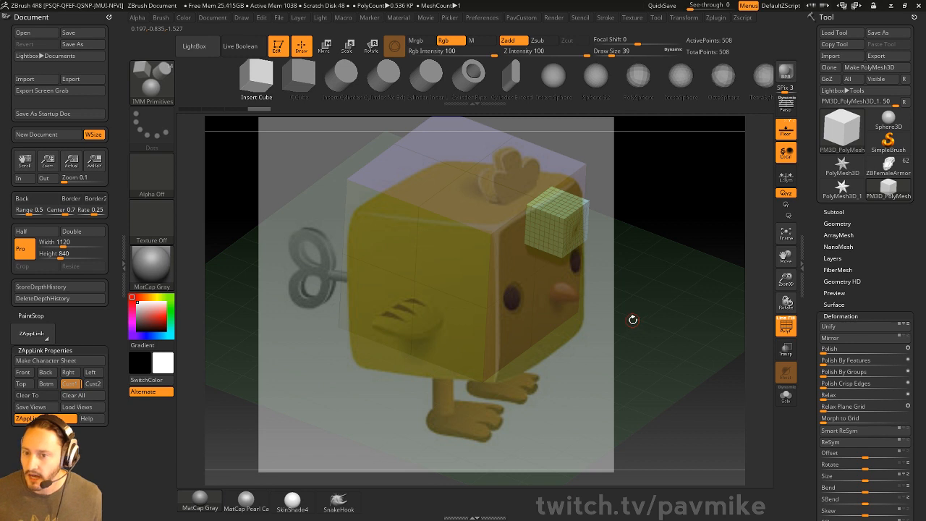
{"action": "key", "text": "w"}
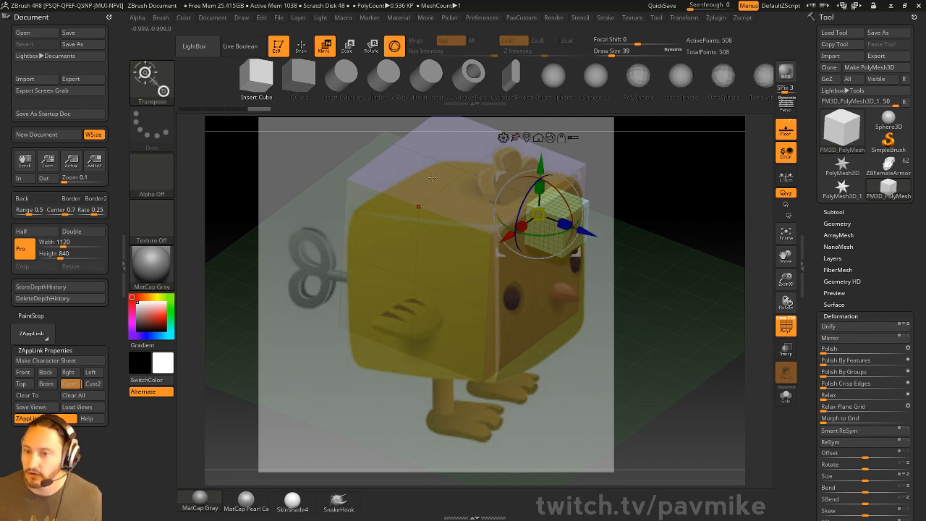
{"action": "left_click", "coordinate": [333, 76]}
{"action": "left_click", "coordinate": [479, 76]}
{"action": "left_click", "coordinate": [384, 76]}
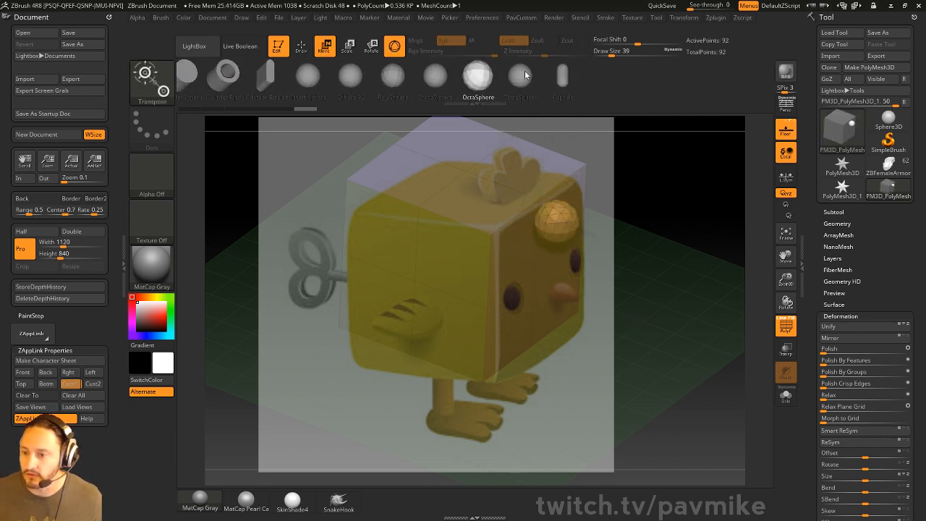
{"action": "left_click", "coordinate": [210, 76]}
{"action": "left_click", "coordinate": [575, 76]}
{"action": "left_click", "coordinate": [336, 85]}
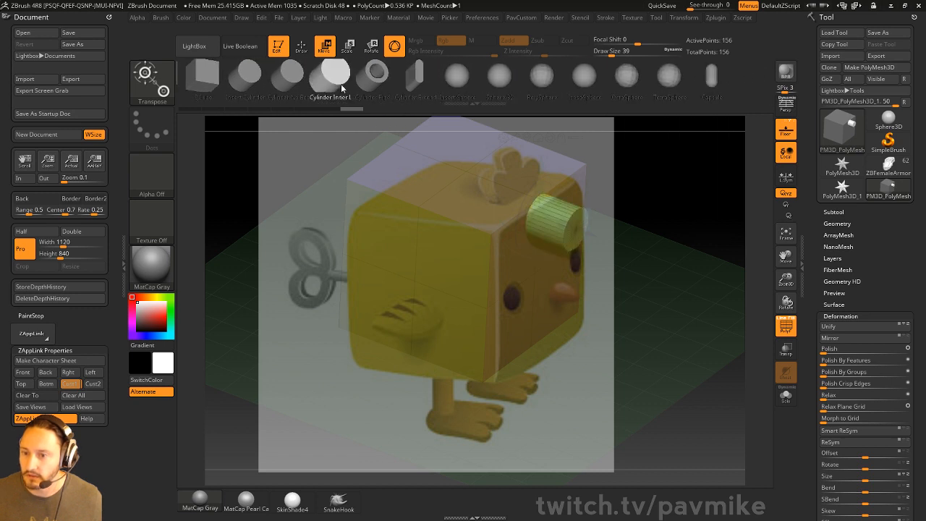
{"action": "left_click", "coordinate": [286, 80]}
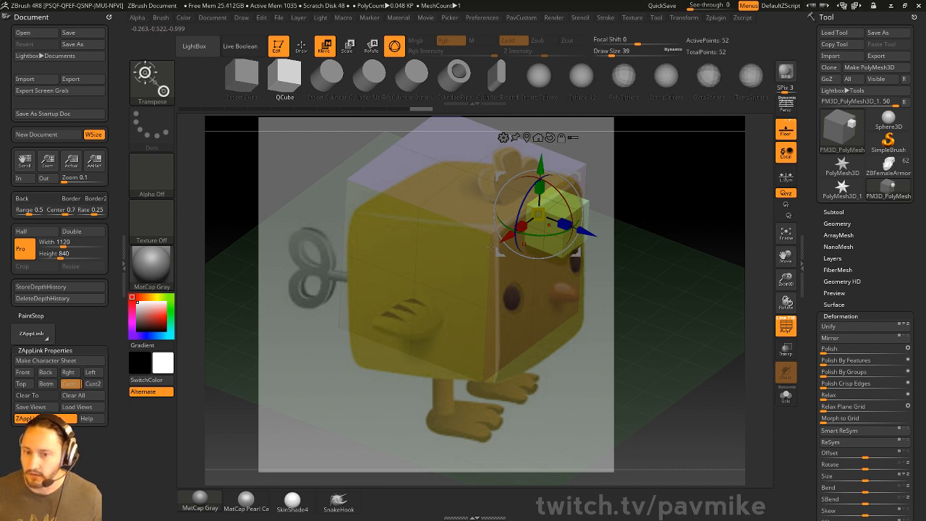
Step: Restore the stored custom view, move the small cube onto the body's top at the tuft, and thin it into a slab
{"action": "left_click", "coordinate": [70, 383]}
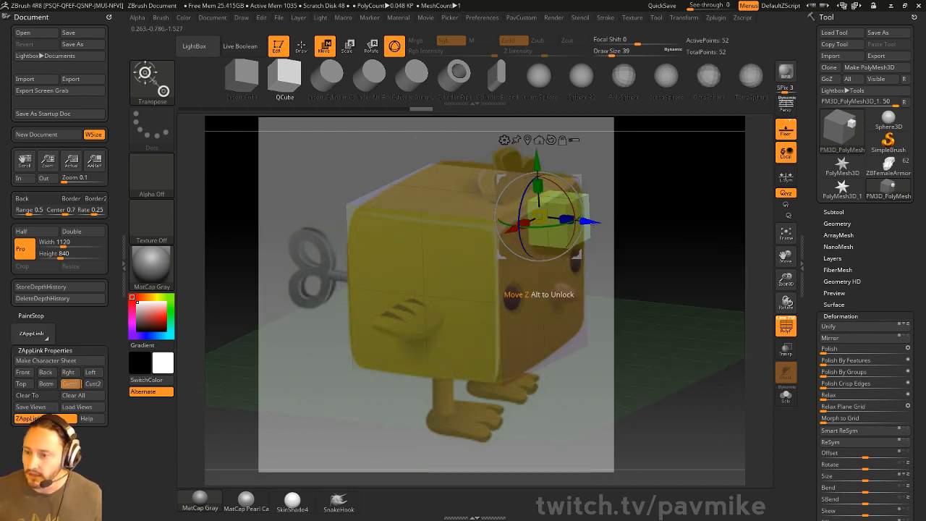
{"action": "left_click_drag", "start_coordinate": [593, 225], "coordinate": [552, 221]}
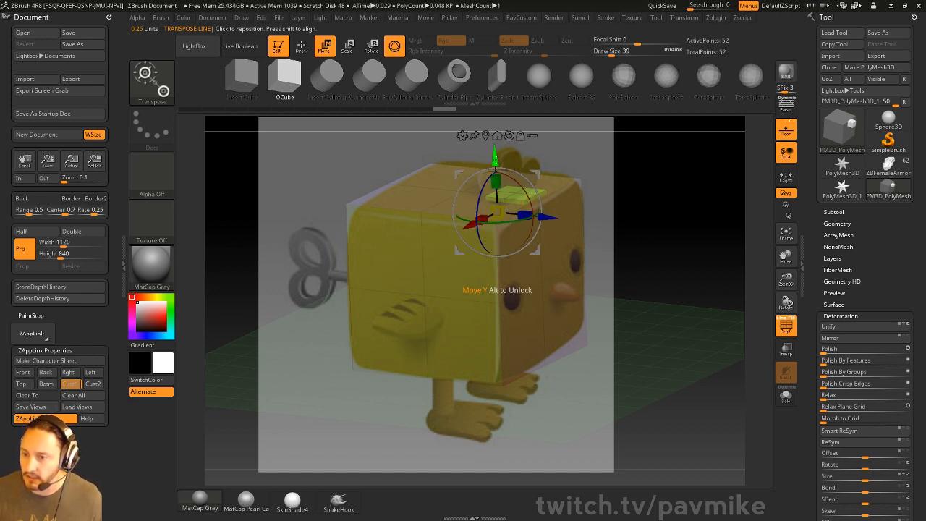
{"action": "left_click_drag", "start_coordinate": [494, 152], "coordinate": [493, 123]}
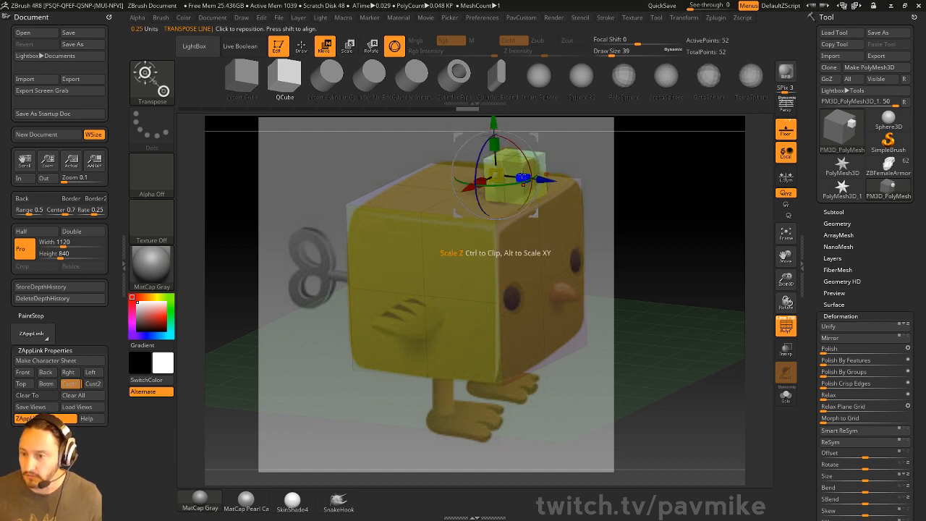
{"action": "left_click_drag", "start_coordinate": [495, 176], "coordinate": [555, 183]}
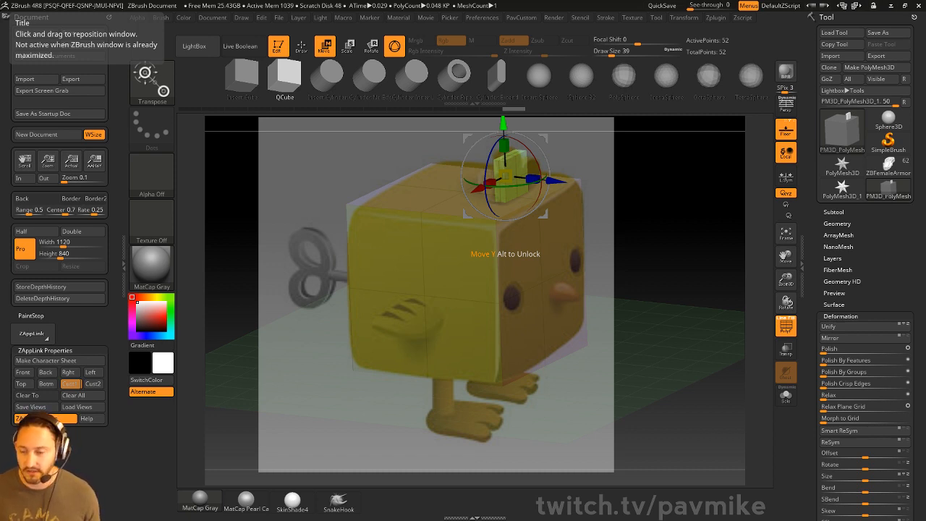
Step: Leave the move gizmo, select the IMM_Base_Prim brush and bring up its list of primitive meshes
{"action": "left_click_drag", "start_coordinate": [748, 239], "coordinate": [738, 243]}
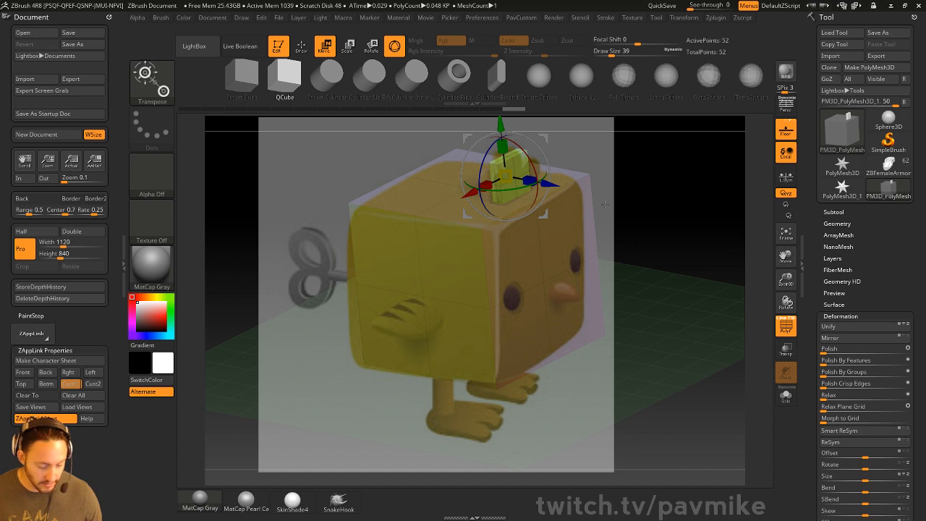
{"action": "key", "text": "2"}
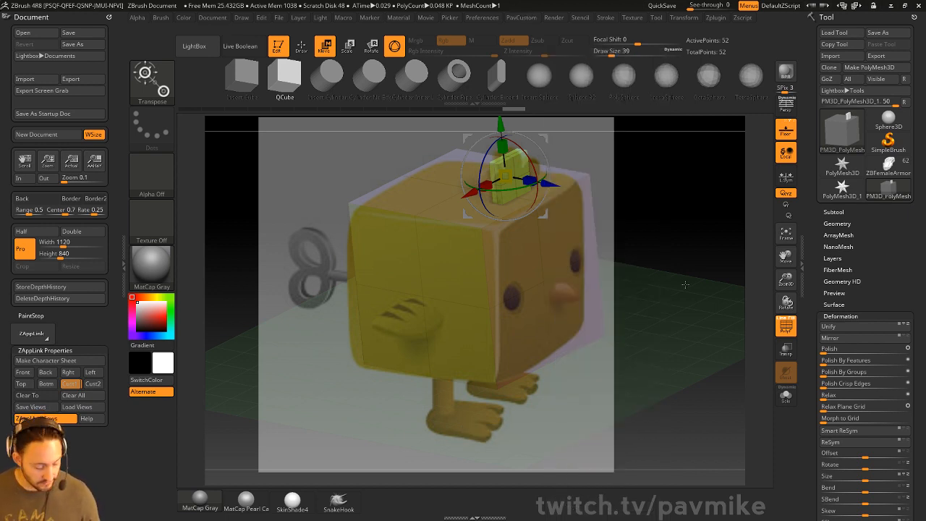
{"action": "key", "text": "q"}
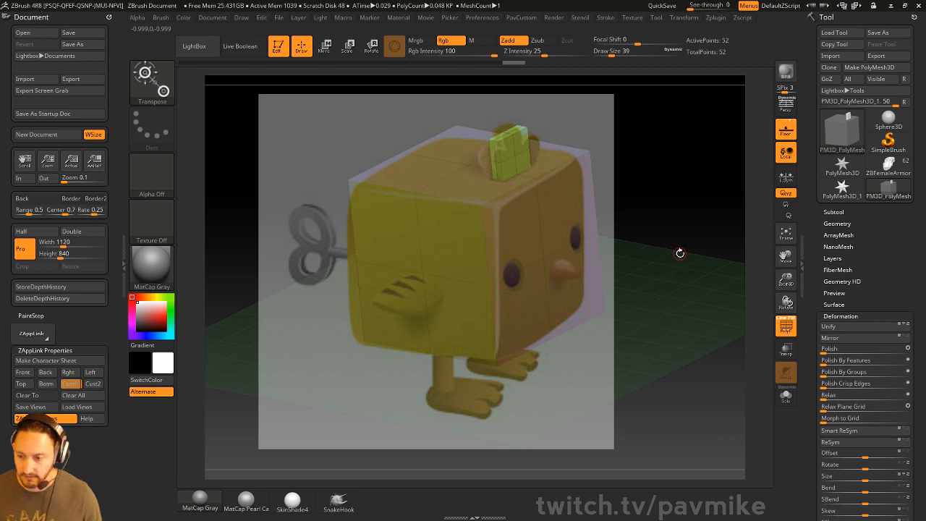
{"action": "left_click_drag", "start_coordinate": [675, 212], "coordinate": [677, 208]}
{"action": "key", "text": "b"}
{"action": "key", "text": "i"}
{"action": "key", "text": "p"}
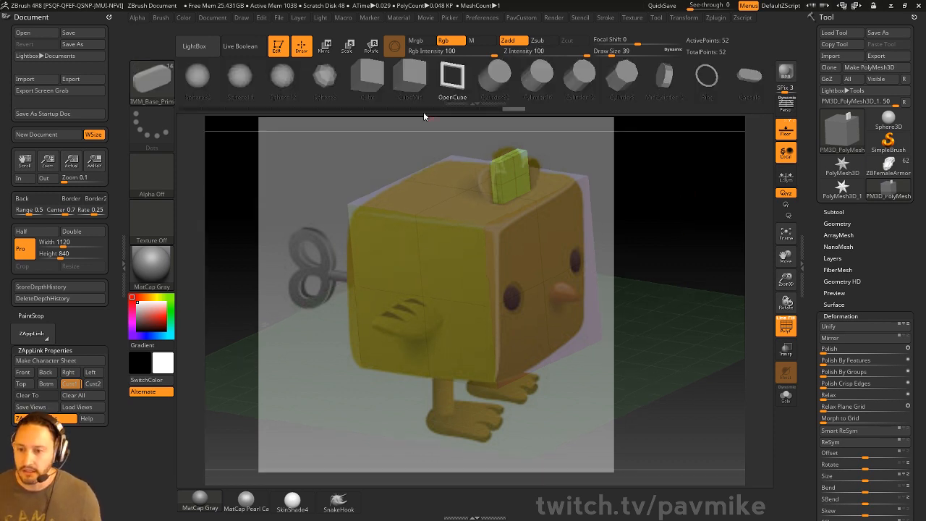
{"action": "key", "text": "m"}
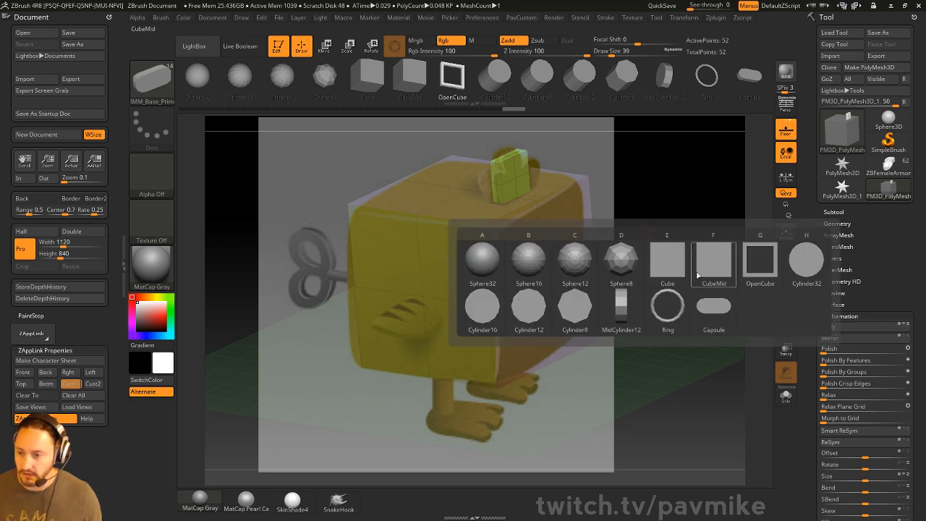
{"action": "mouse_move", "coordinate": [712, 265]}
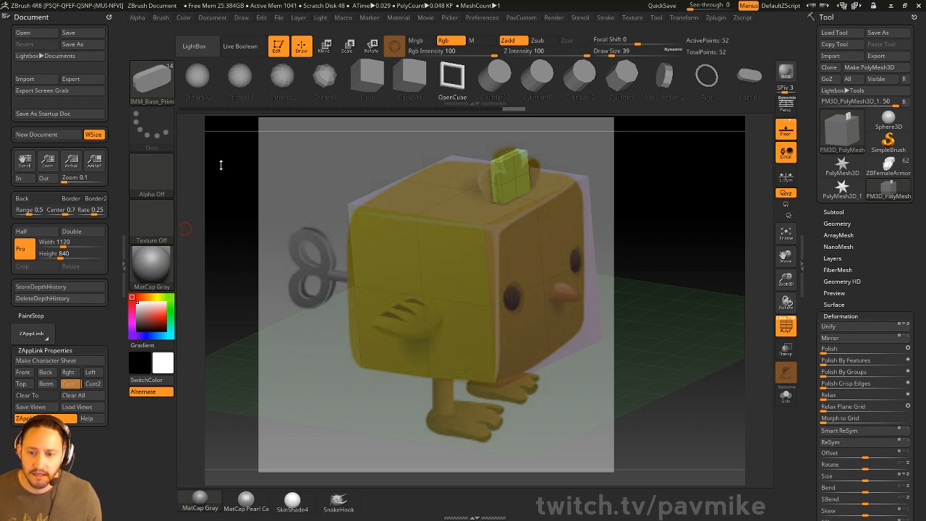
{"action": "left_click", "coordinate": [150, 84]}
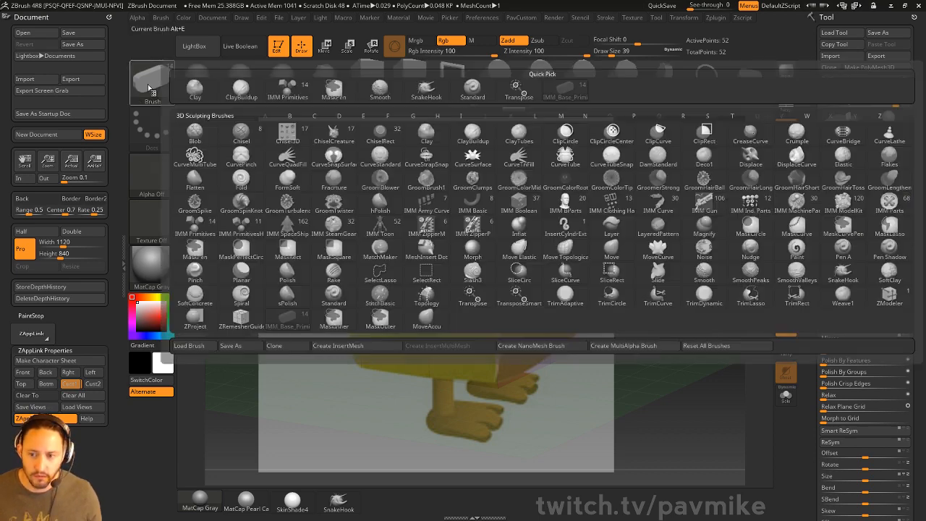
{"action": "left_click", "coordinate": [149, 88]}
{"action": "left_click", "coordinate": [152, 85]}
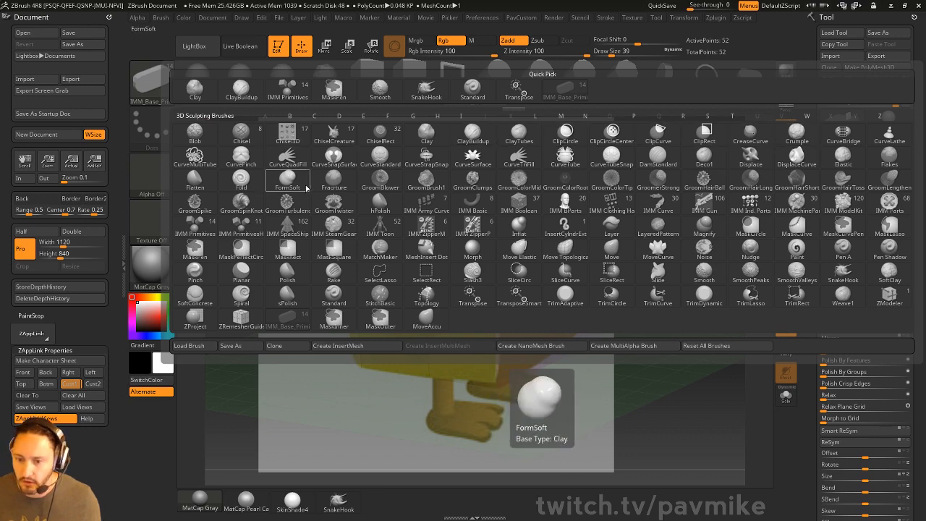
{"action": "left_click", "coordinate": [627, 276]}
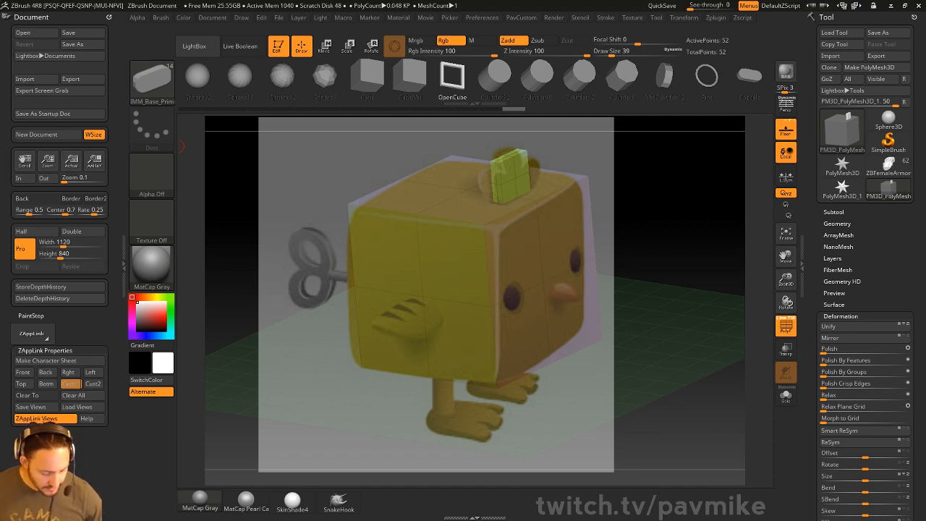
Step: Widen the tuft block slightly along its X axis with the gizmo
{"action": "left_click_drag", "start_coordinate": [703, 207], "coordinate": [448, 142]}
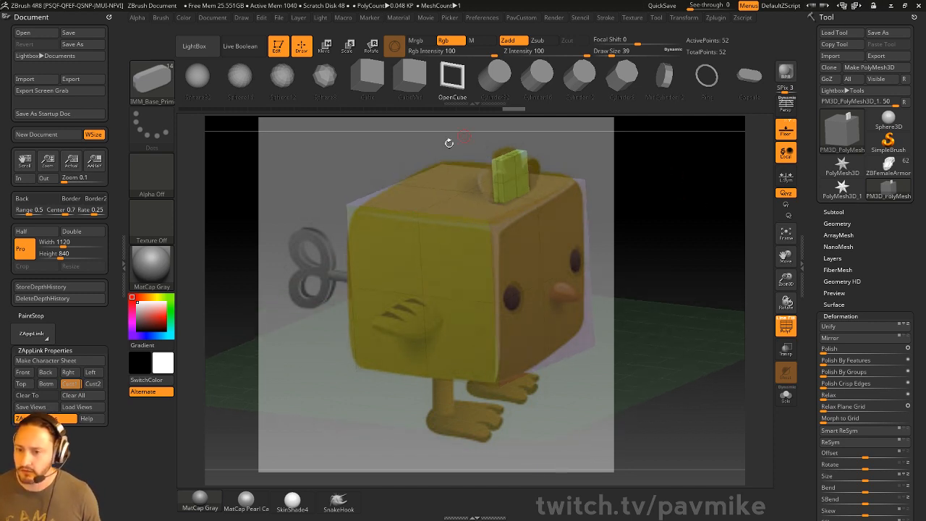
{"action": "key", "text": "w"}
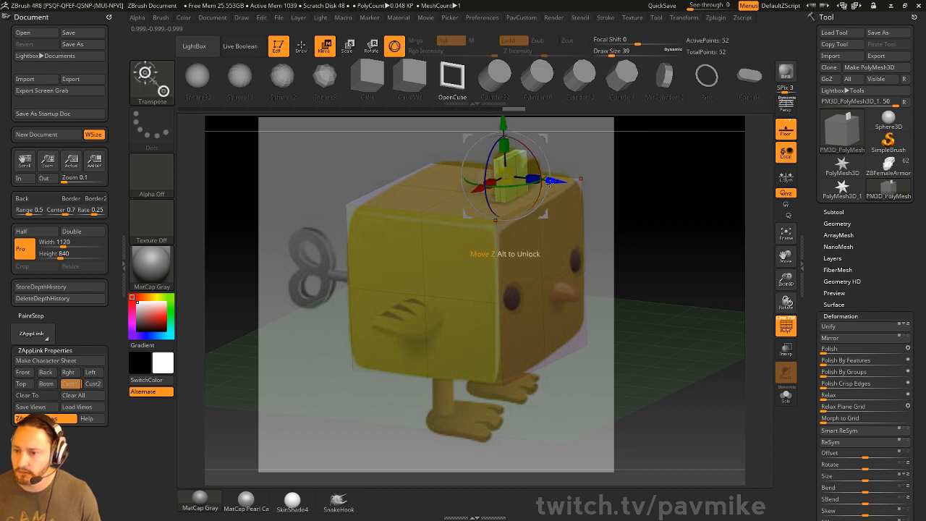
{"action": "left_click_drag", "start_coordinate": [490, 183], "coordinate": [482, 187]}
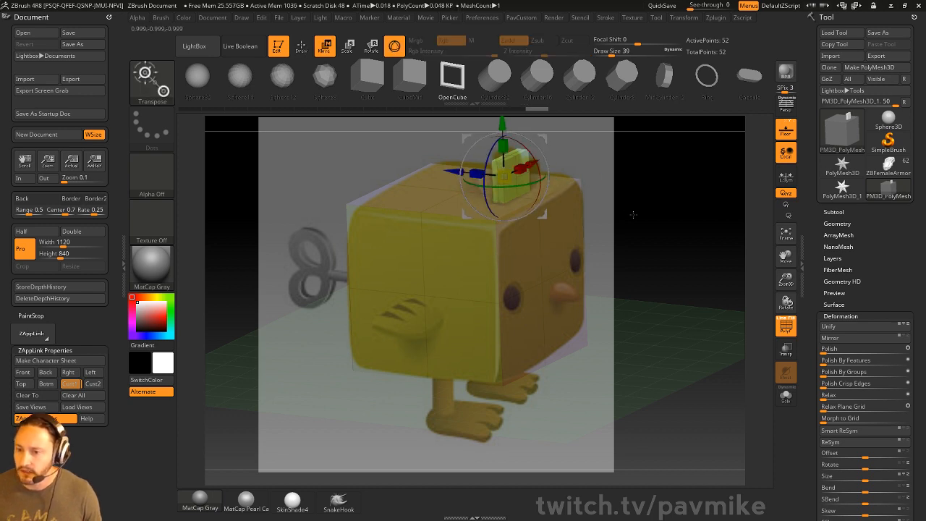
Step: Move the gizmo away from the tuft block without affecting the mesh, and recentre it on the block
{"action": "left_click_drag", "start_coordinate": [545, 141], "coordinate": [263, 184], "text": "alt"}
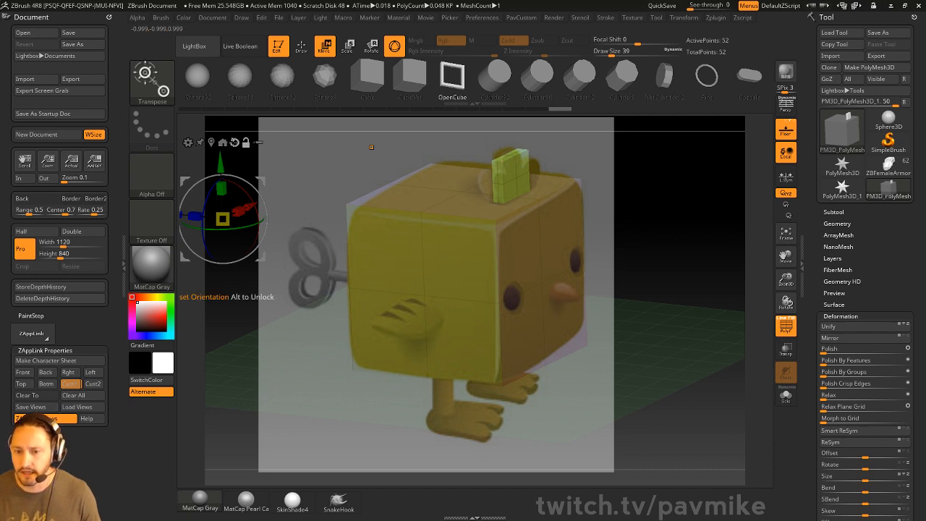
{"action": "left_click", "coordinate": [211, 142]}
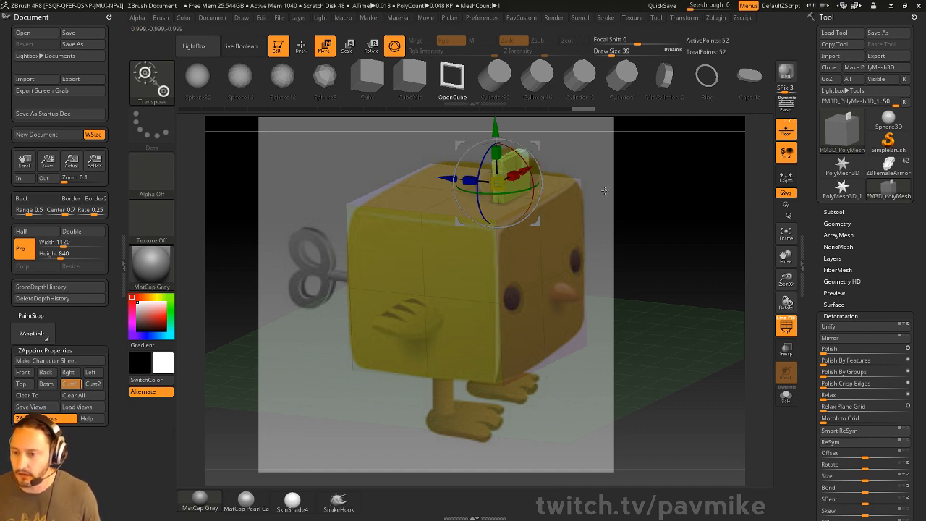
{"action": "left_click_drag", "start_coordinate": [605, 191], "coordinate": [600, 268], "text": "alt"}
{"action": "left_click", "coordinate": [480, 182]}
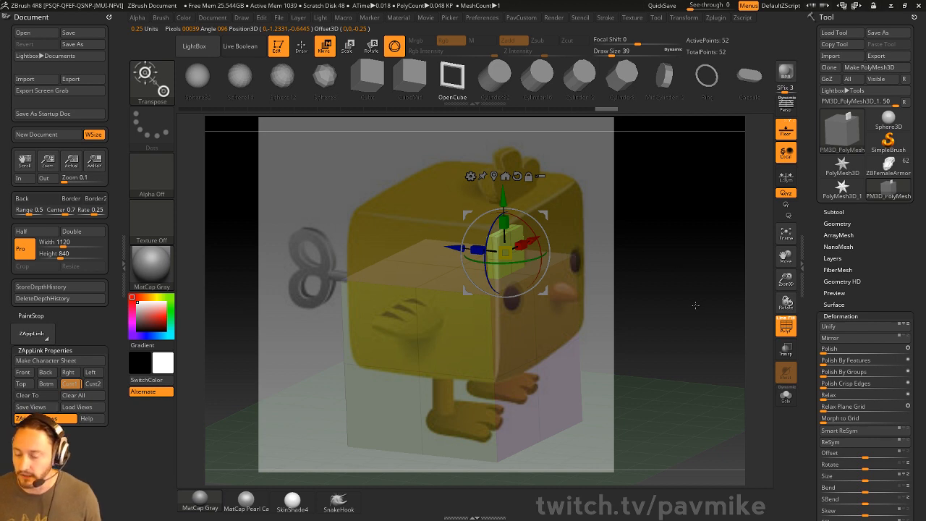
Step: In a straight front view, move the tuft block sideways clear of the body and duplicate it across with Mirror And Weld
{"action": "left_click_drag", "start_coordinate": [666, 258], "coordinate": [701, 209]}
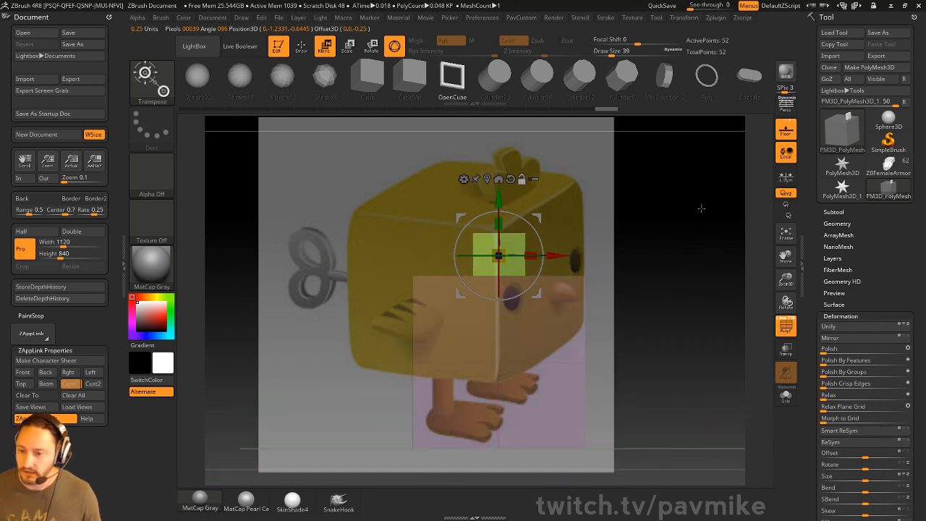
{"action": "left_click_drag", "start_coordinate": [624, 258], "coordinate": [703, 258]}
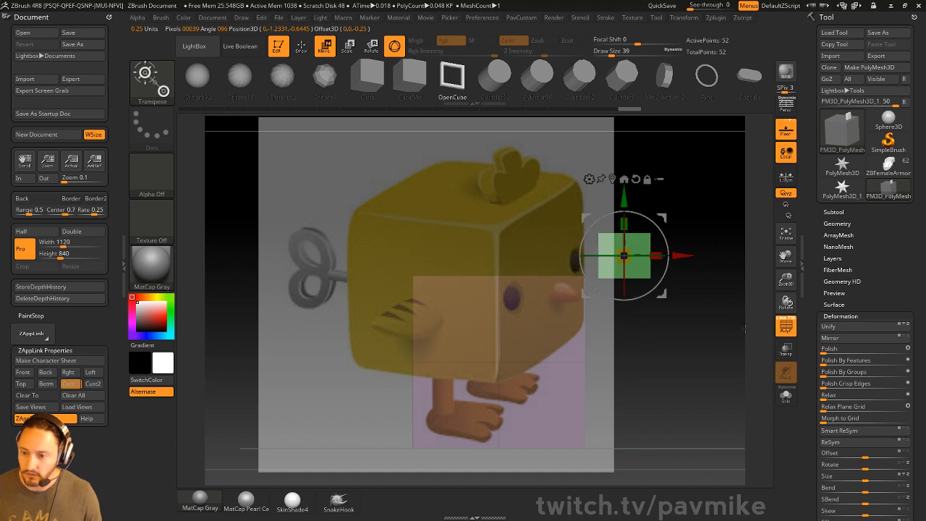
{"action": "key", "text": "2"}
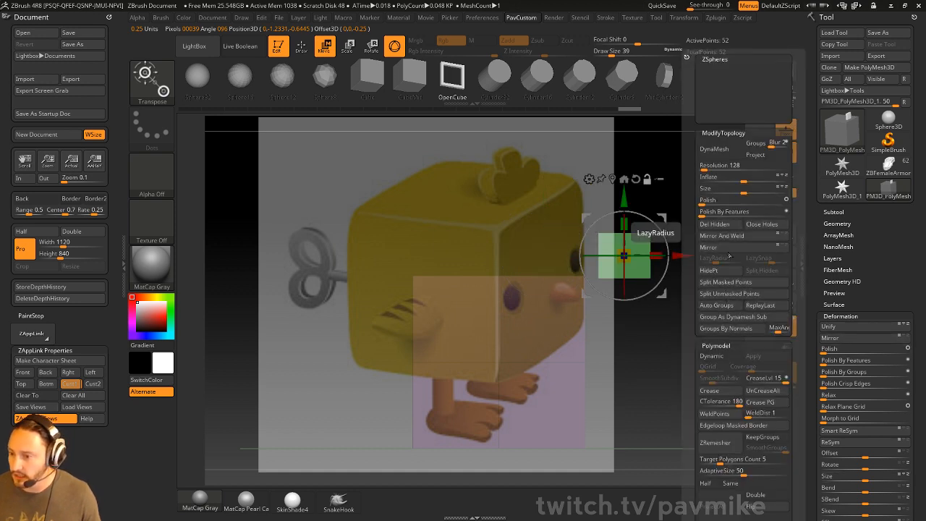
{"action": "left_click", "coordinate": [730, 237]}
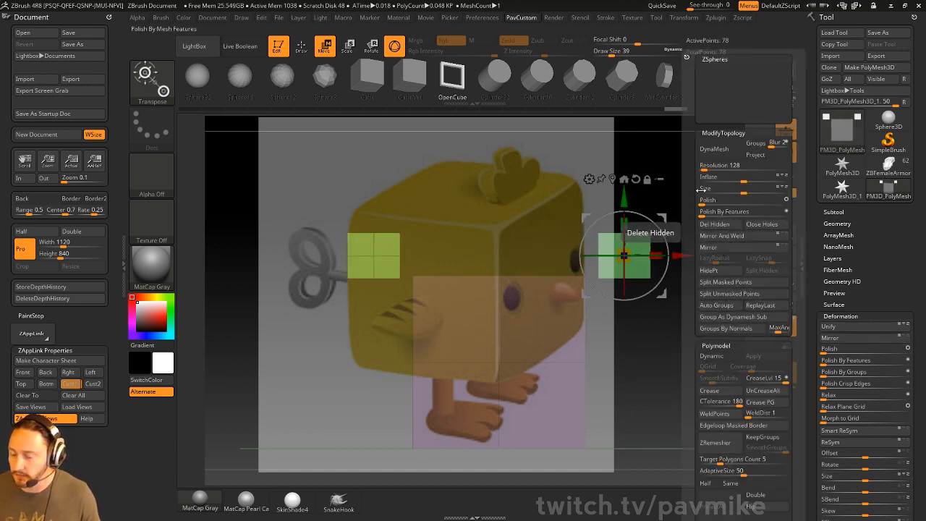
Step: Select the ZModeler brush and extrude one upper outer polygon on both mirrored blocks with QMesh A Poly
{"action": "left_click_drag", "start_coordinate": [511, 242], "coordinate": [589, 262]}
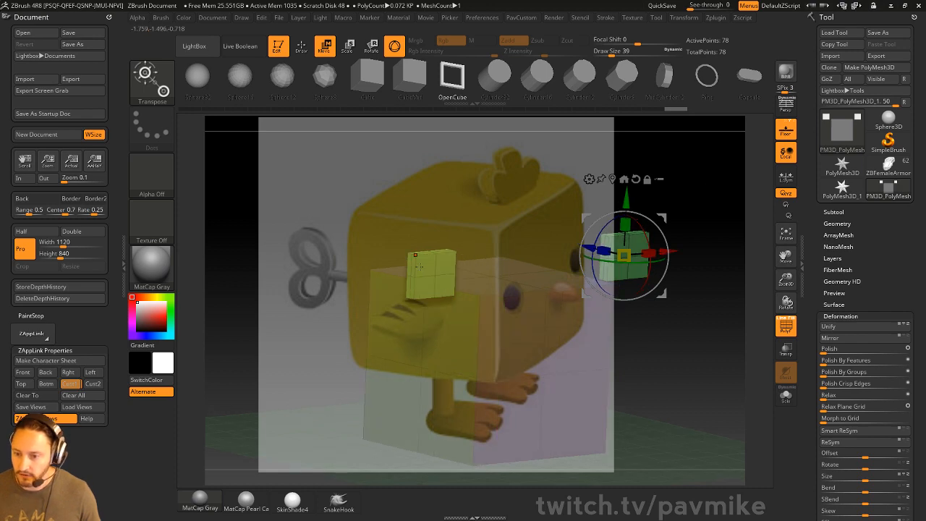
{"action": "key", "text": "q"}
{"action": "key", "text": "b"}
{"action": "key", "text": "z"}
{"action": "key", "text": "m"}
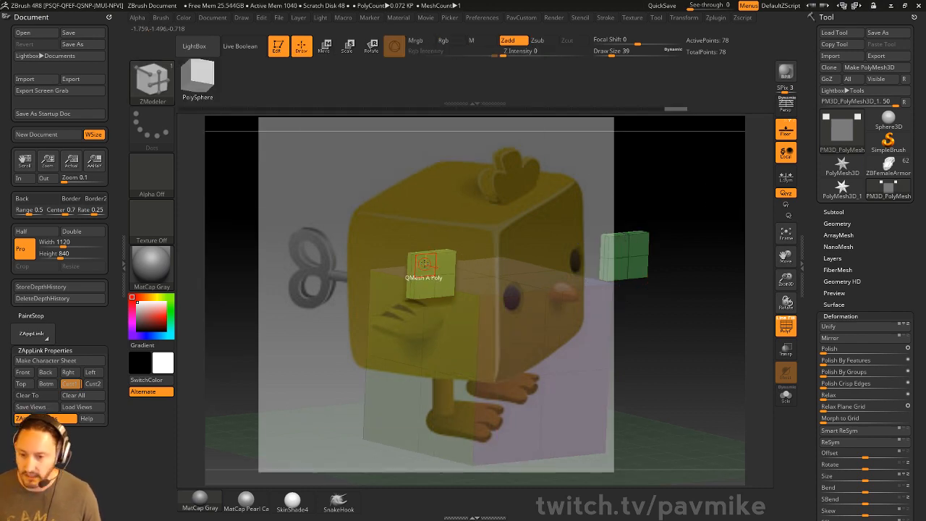
{"action": "key", "text": "space"}
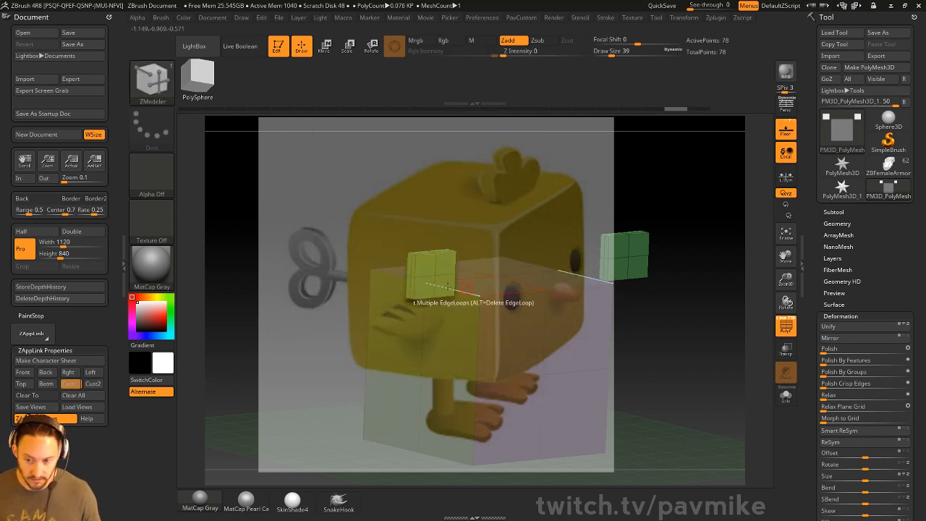
{"action": "left_click", "coordinate": [431, 271]}
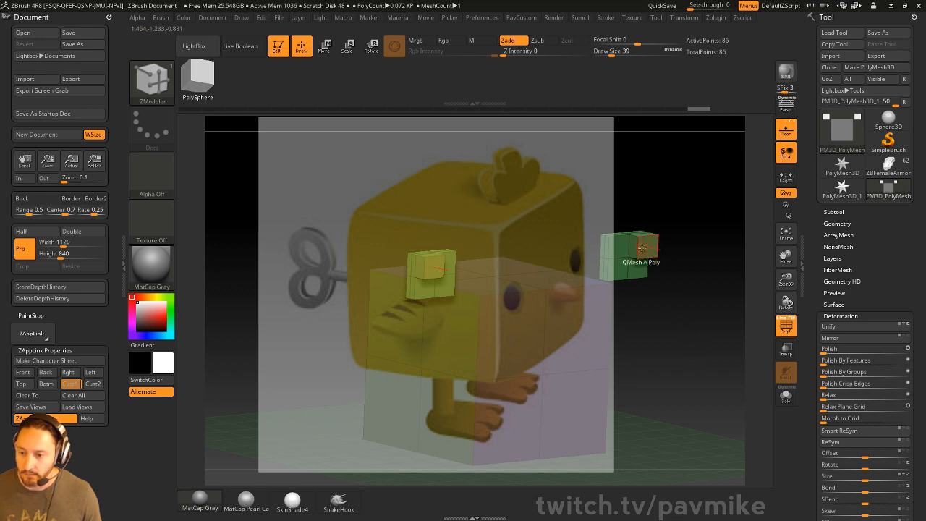
Step: Centre the move gizmo between the two mirrored blocks and hide the SpotLight reference image
{"action": "key", "text": "w"}
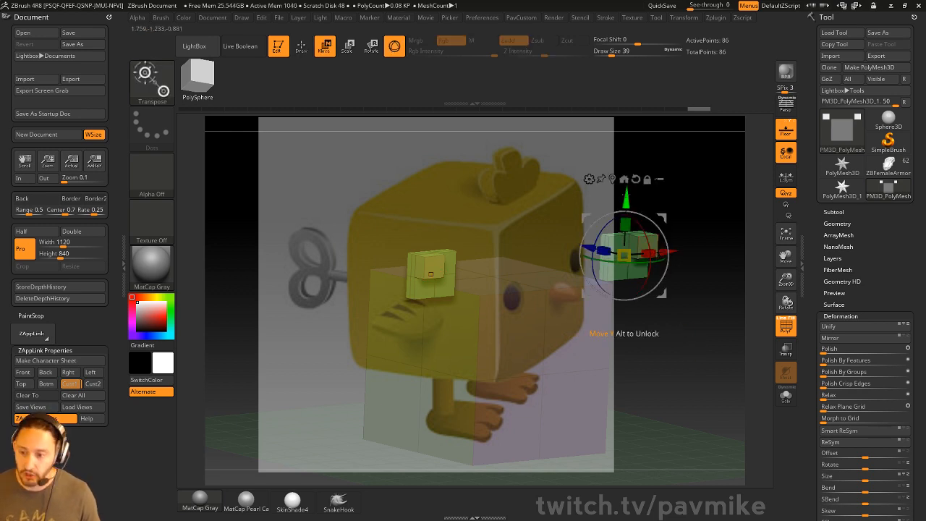
{"action": "left_click", "coordinate": [613, 179]}
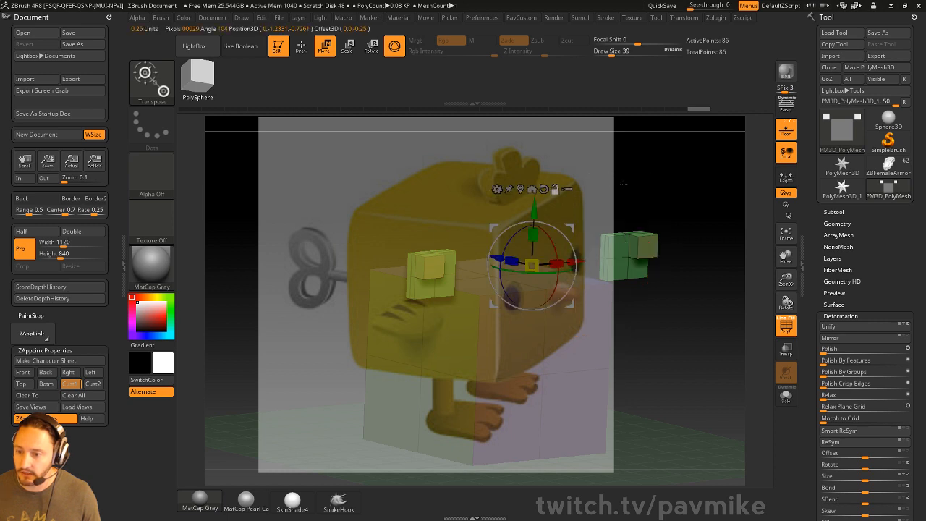
{"action": "left_click_drag", "start_coordinate": [624, 184], "coordinate": [759, 239], "text": "shift"}
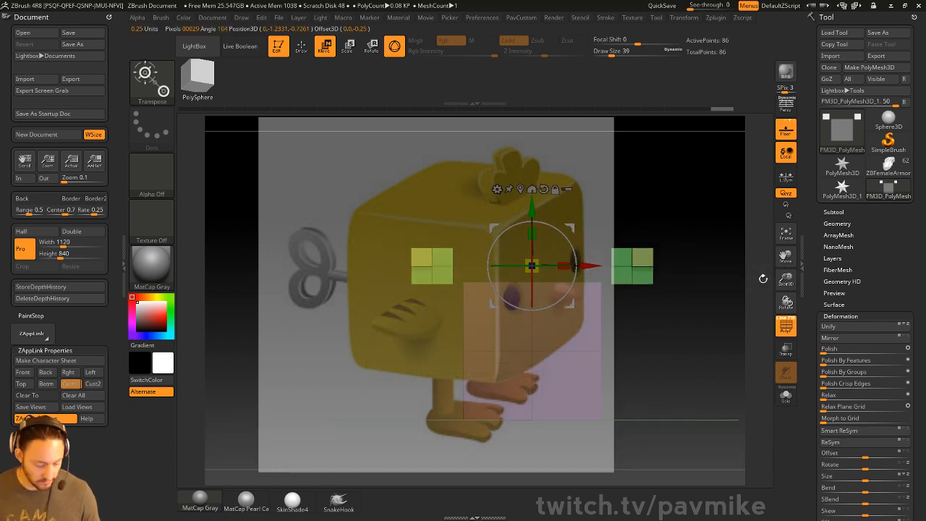
{"action": "key", "text": "shift+z"}
{"action": "mouse_move", "coordinate": [700, 246]}
{"action": "left_mouse_down", "text": "alt"}
{"action": "mouse_move", "coordinate": [665, 209]}
{"action": "mouse_move", "coordinate": [686, 239]}
{"action": "left_mouse_up", "text": "alt"}
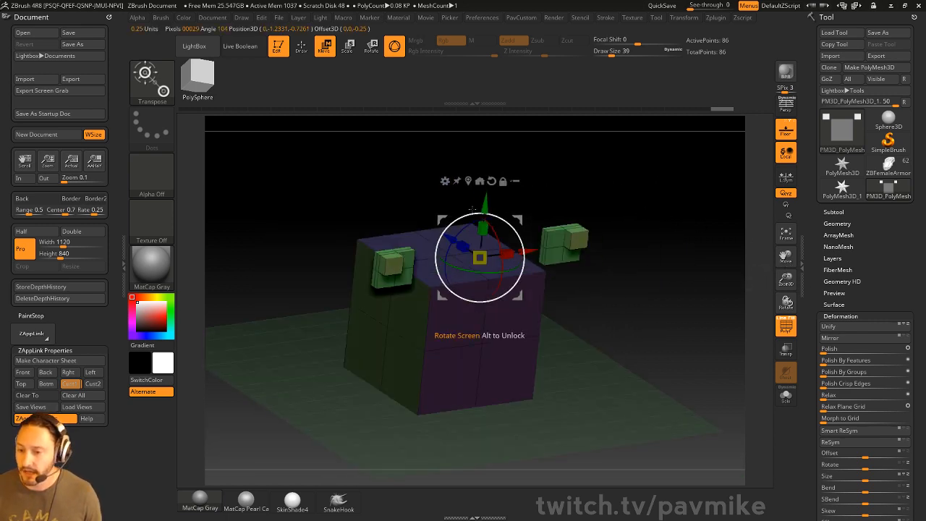
Step: Inspect the mirrored blocks from the front and relocate the gizmo onto the block on the body's positive X side
{"action": "left_click_drag", "start_coordinate": [643, 205], "coordinate": [604, 181]}
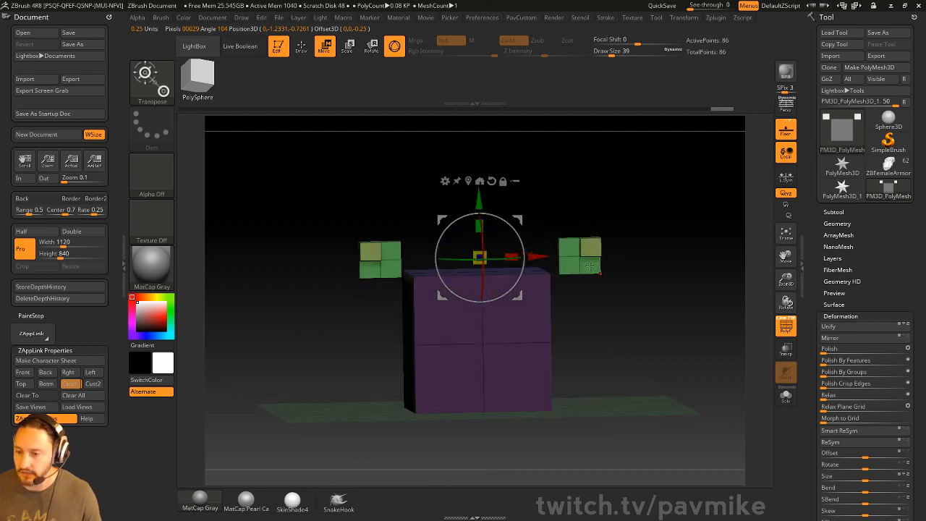
{"action": "left_click_drag", "start_coordinate": [655, 254], "coordinate": [628, 239]}
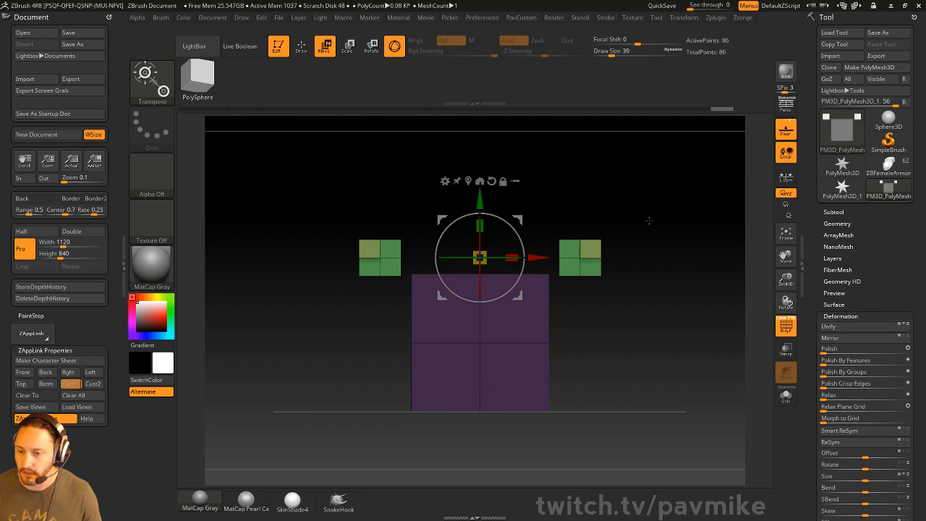
{"action": "left_click_drag", "start_coordinate": [634, 227], "coordinate": [633, 217]}
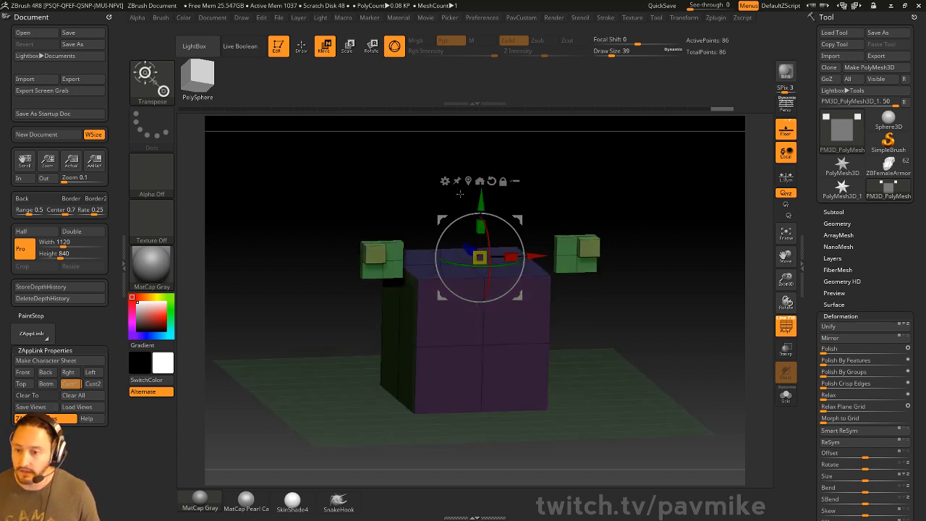
{"action": "left_click", "coordinate": [479, 181]}
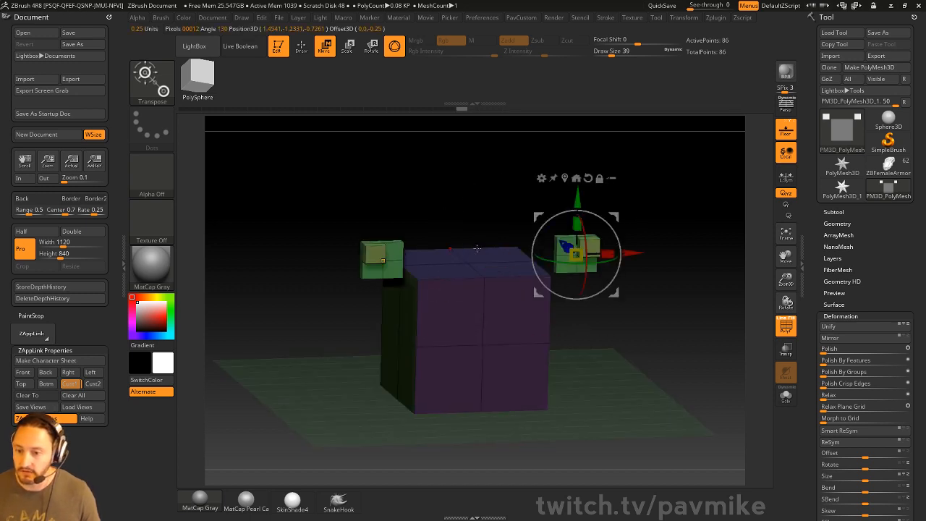
Step: Undo the block extrusions, the Mirror And Weld duplication and the sideways move, back to the single tuft block on the body
{"action": "left_click_drag", "start_coordinate": [706, 214], "coordinate": [601, 221]}
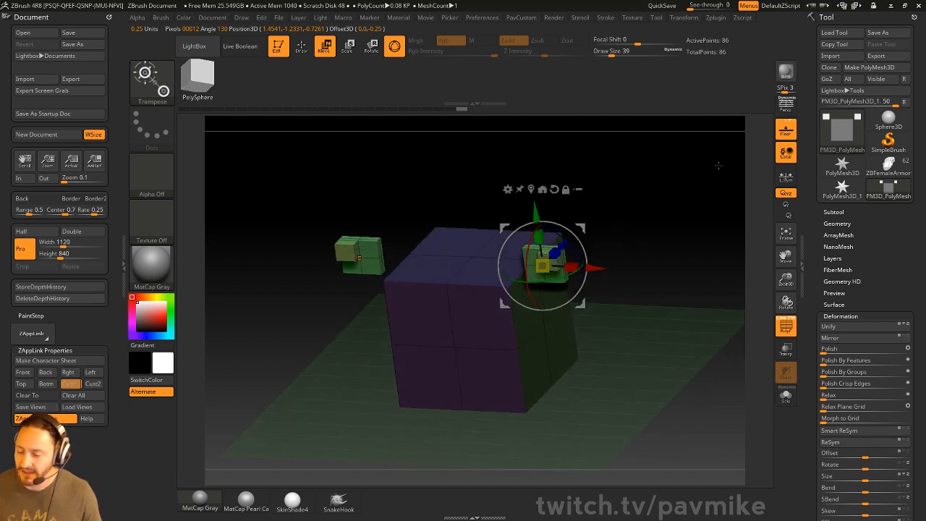
{"action": "left_click_drag", "start_coordinate": [689, 209], "coordinate": [701, 229]}
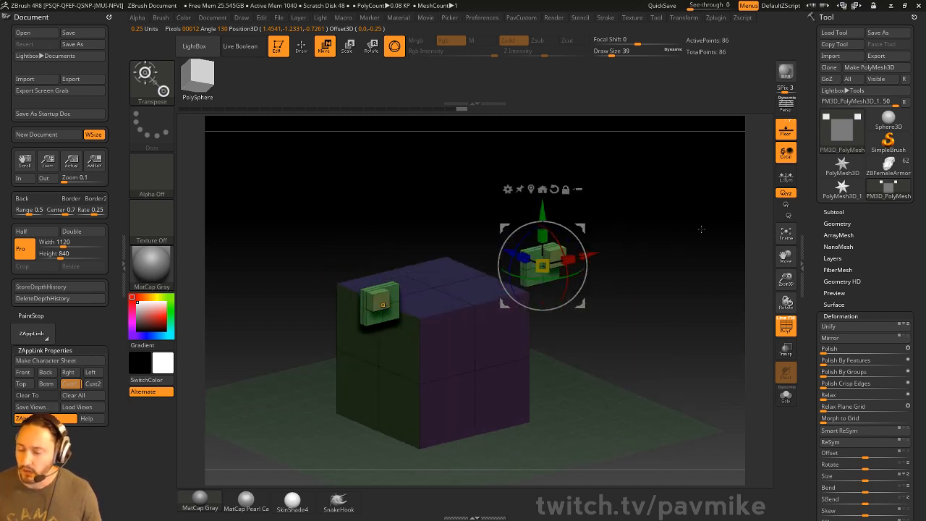
{"action": "key", "text": "ctrl+z"}
{"action": "key", "text": "ctrl+z"}
{"action": "key", "text": "ctrl+z"}
{"action": "key", "text": "ctrl+z"}
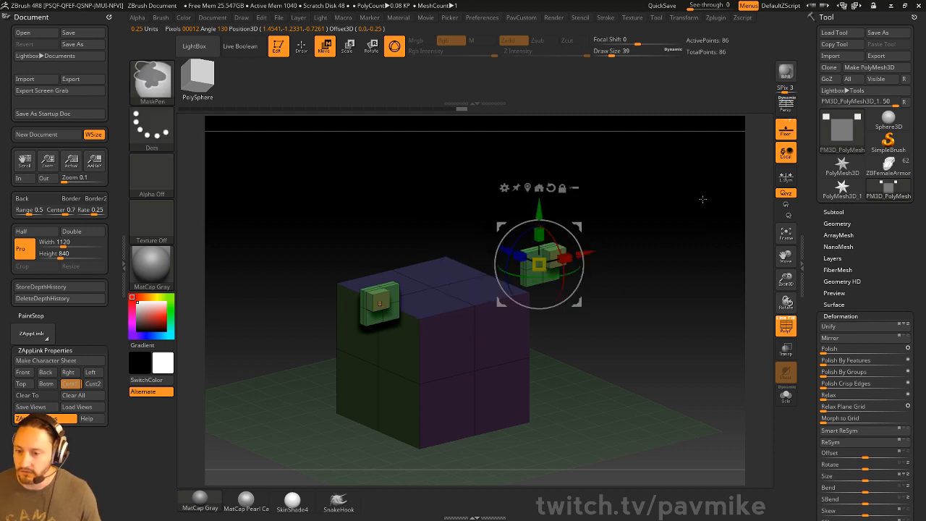
{"action": "key", "text": "ctrl+z"}
{"action": "key", "text": "ctrl+z"}
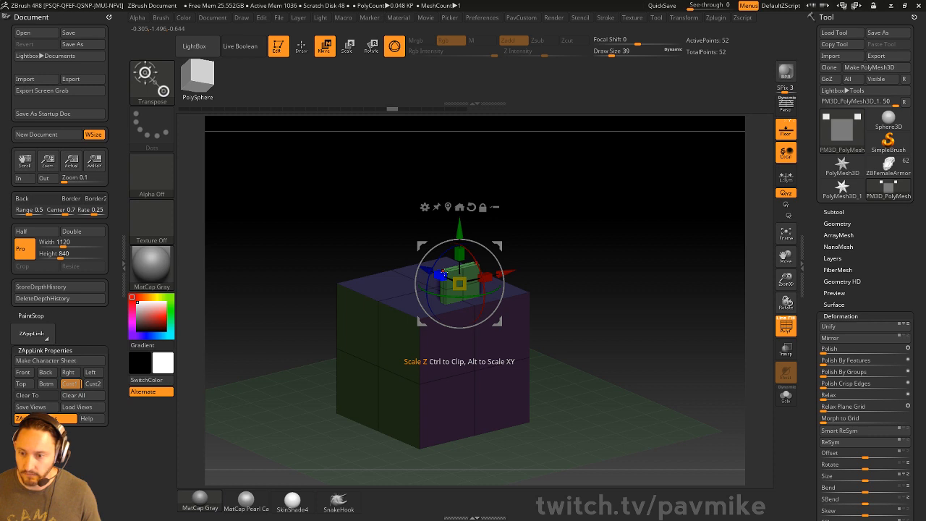
Step: Centre the gizmo on the unmasked tuft block with Go To Unmasked Mesh Center, checking it in a straight view
{"action": "left_click", "coordinate": [448, 207]}
{"action": "left_click_drag", "start_coordinate": [558, 241], "coordinate": [474, 276], "text": "shift"}
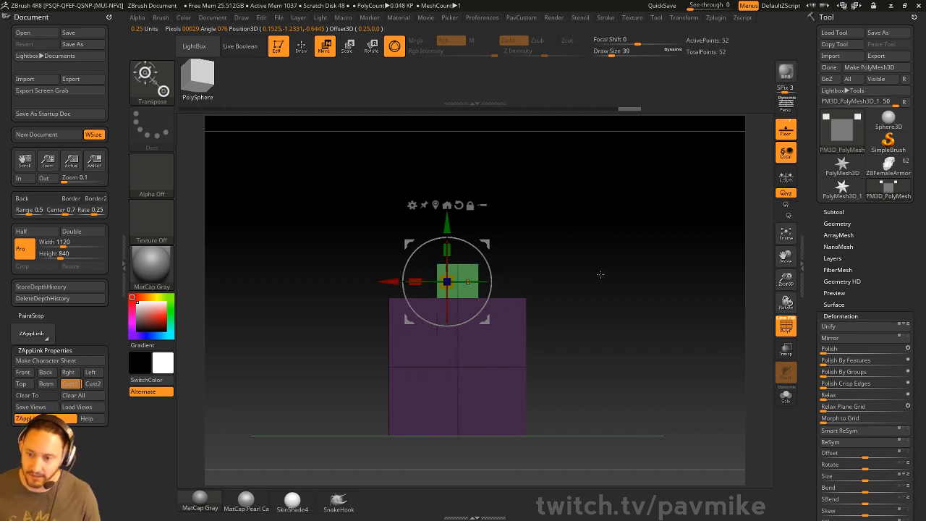
{"action": "left_click", "coordinate": [446, 205]}
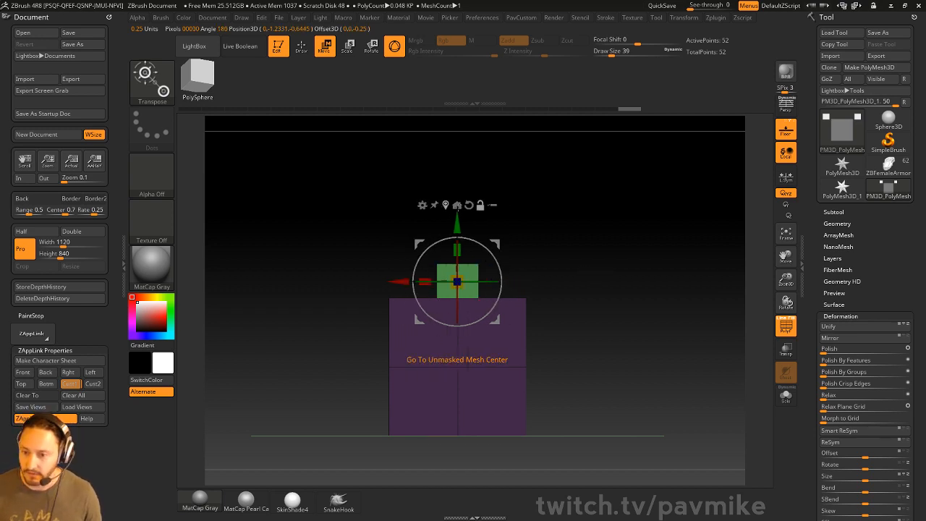
{"action": "left_click_drag", "start_coordinate": [596, 275], "coordinate": [581, 223]}
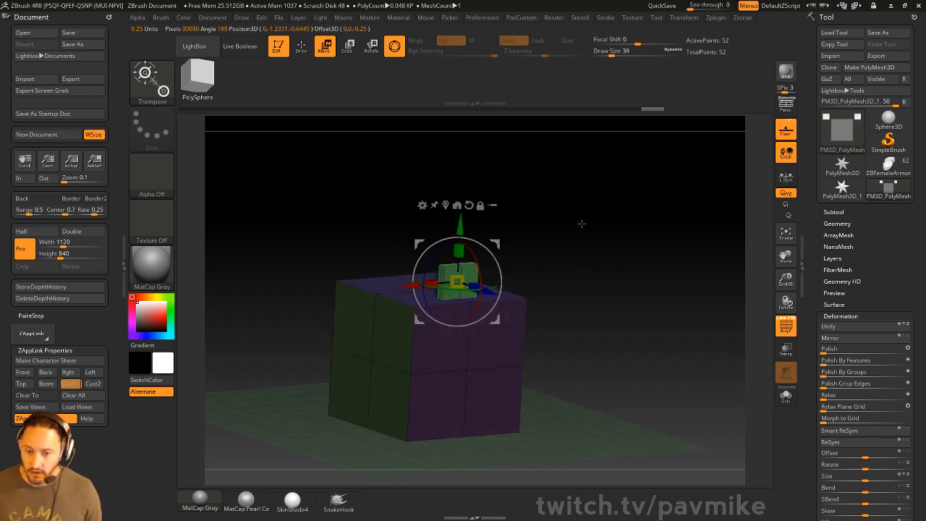
Step: Match the tuft block to the SpotLight reference in the saved custom view, widening it along X and reducing its height, and hide the reference
{"action": "left_click", "coordinate": [69, 384]}
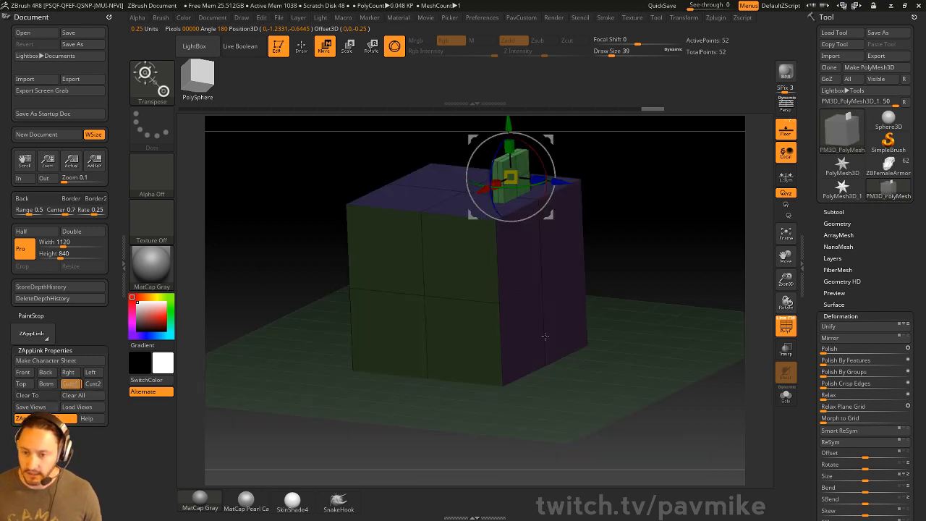
{"action": "key", "text": "shift+z"}
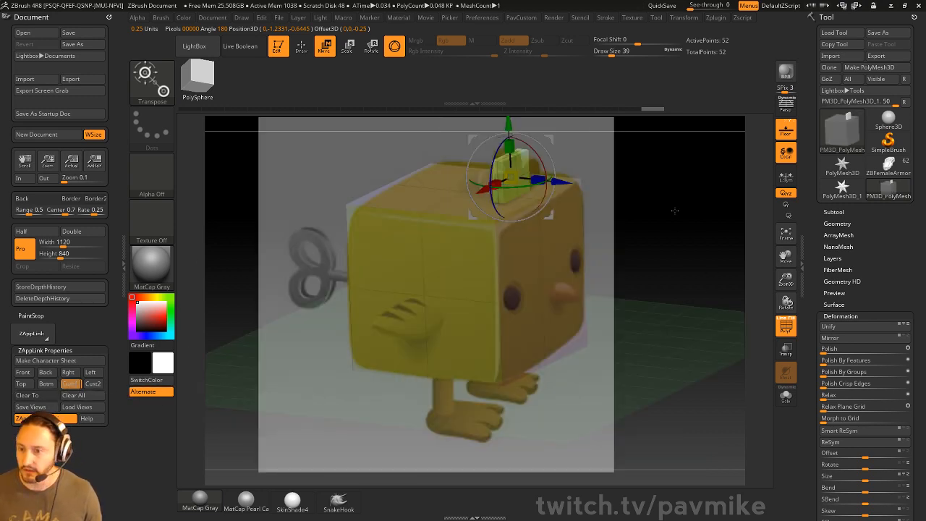
{"action": "left_click_drag", "start_coordinate": [495, 185], "coordinate": [484, 197]}
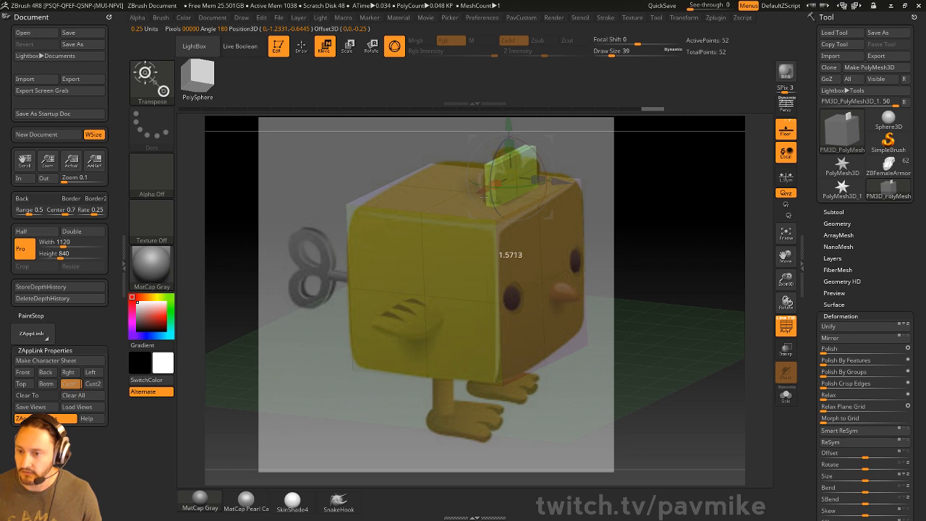
{"action": "mouse_move", "coordinate": [510, 125]}
{"action": "left_mouse_down"}
{"action": "mouse_move", "coordinate": [510, 161]}
{"action": "mouse_move", "coordinate": [510, 132]}
{"action": "left_mouse_up"}
{"action": "key", "text": "ctrl+z"}
{"action": "key", "text": "shift+z"}
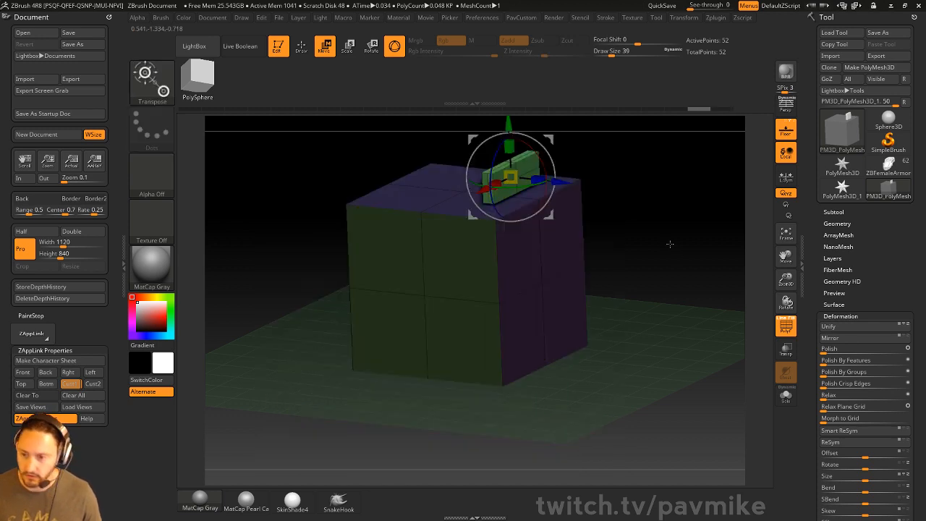
Step: Separate the masked body from the tuft block with Split Masked Points and place the body first in the subtool list
{"action": "right_click_drag", "start_coordinate": [670, 244], "coordinate": [696, 252], "text": "ctrl"}
{"action": "left_click", "coordinate": [786, 396]}
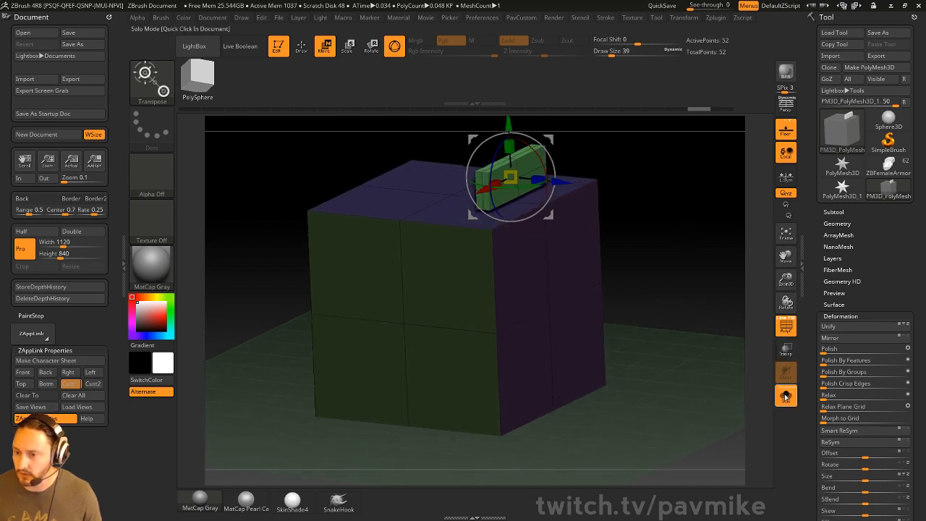
{"action": "left_click", "coordinate": [786, 397]}
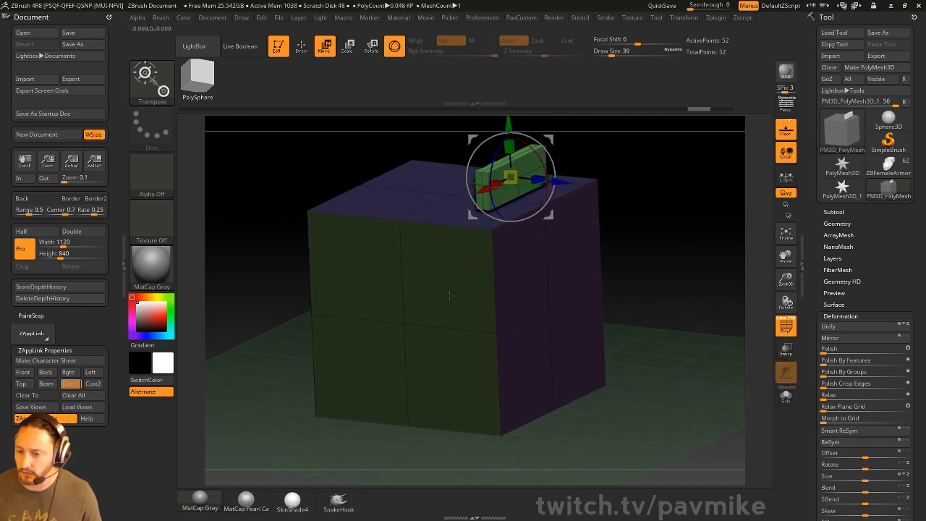
{"action": "left_click", "coordinate": [857, 213]}
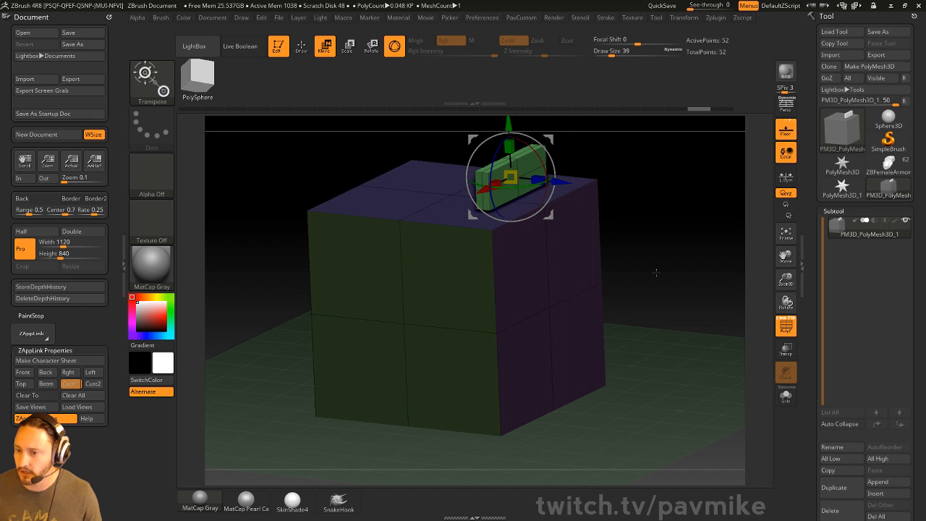
{"action": "key", "text": "space"}
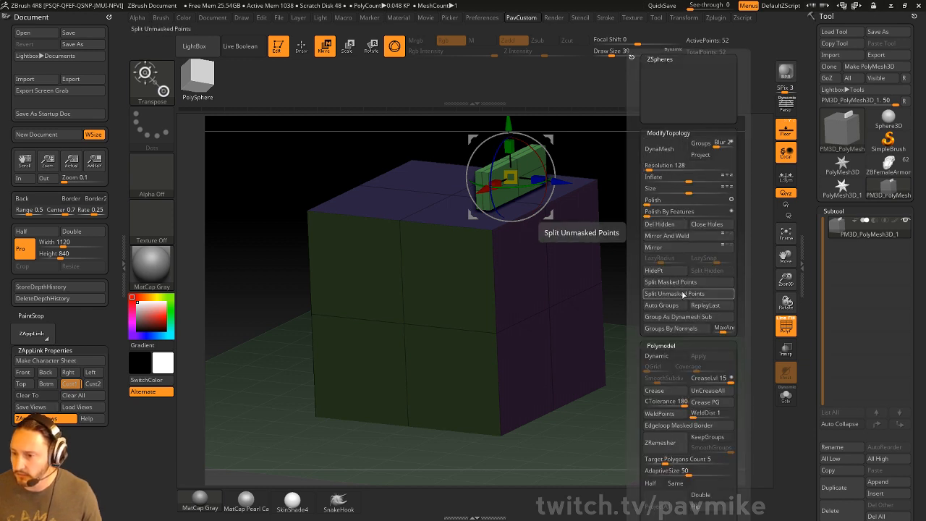
{"action": "left_click", "coordinate": [682, 283]}
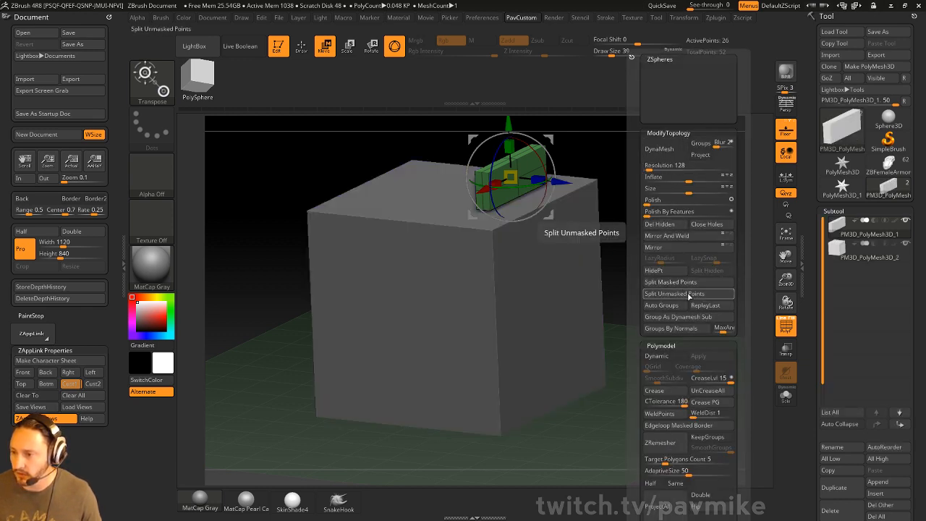
{"action": "left_click", "coordinate": [856, 255]}
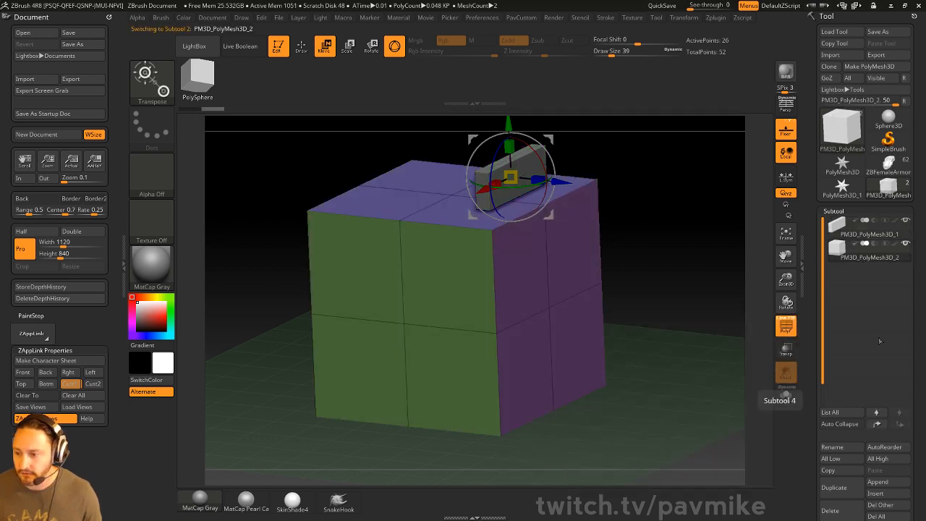
{"action": "left_click", "coordinate": [877, 426]}
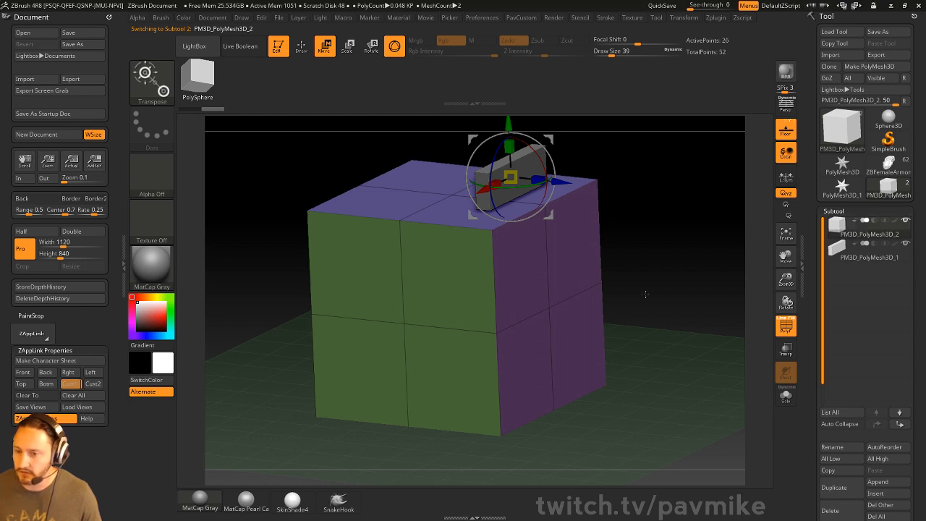
Step: Set the tuft subtool to subtract, turn off PolyFrame, and sink the block into the body's top, shifting it back along Z
{"action": "left_click_drag", "start_coordinate": [658, 198], "coordinate": [650, 222], "text": "alt"}
{"action": "key", "text": "q"}
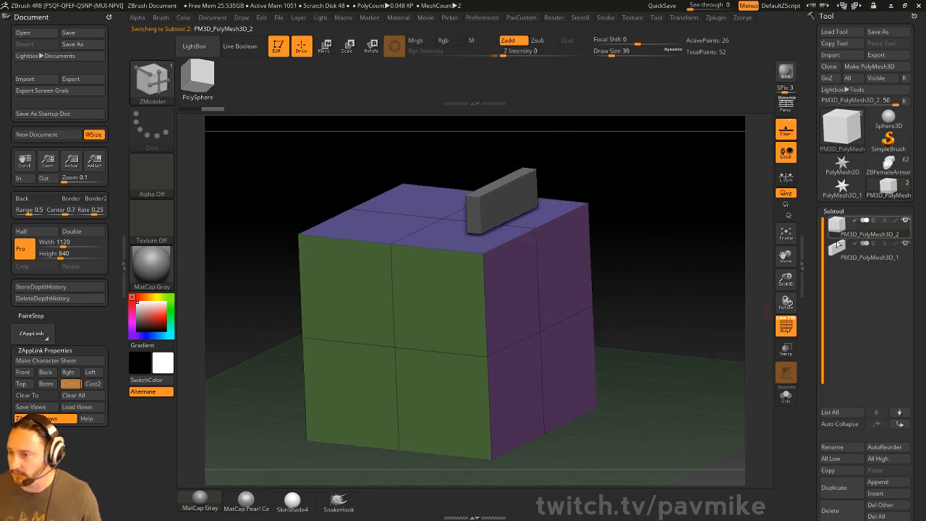
{"action": "left_click", "coordinate": [865, 260]}
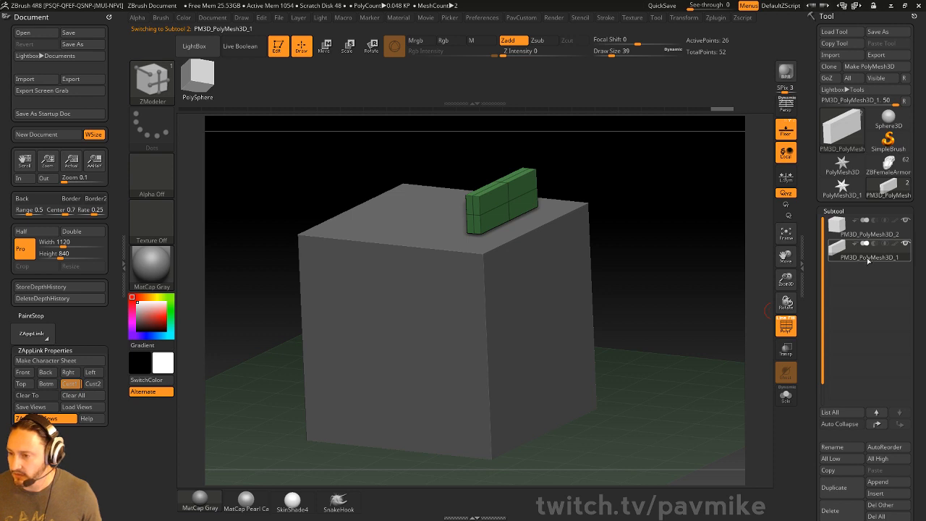
{"action": "left_click", "coordinate": [786, 326]}
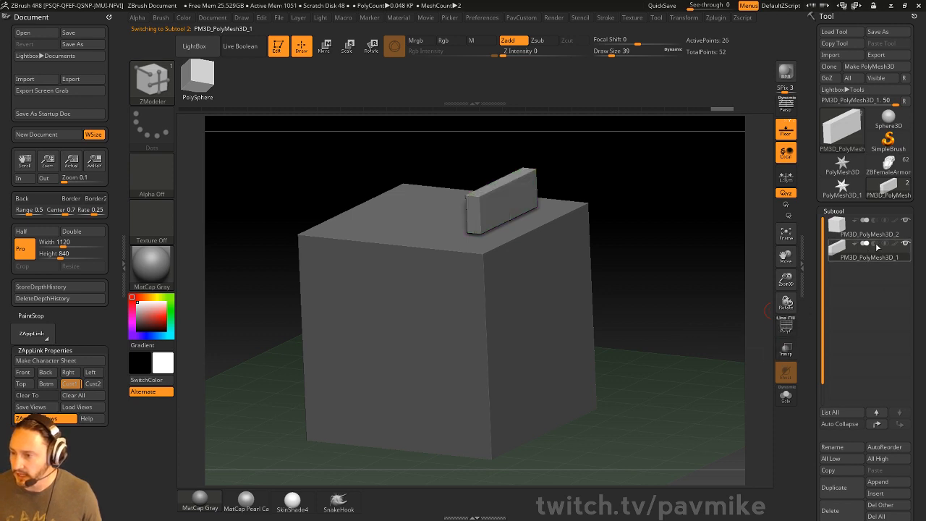
{"action": "key", "text": "w"}
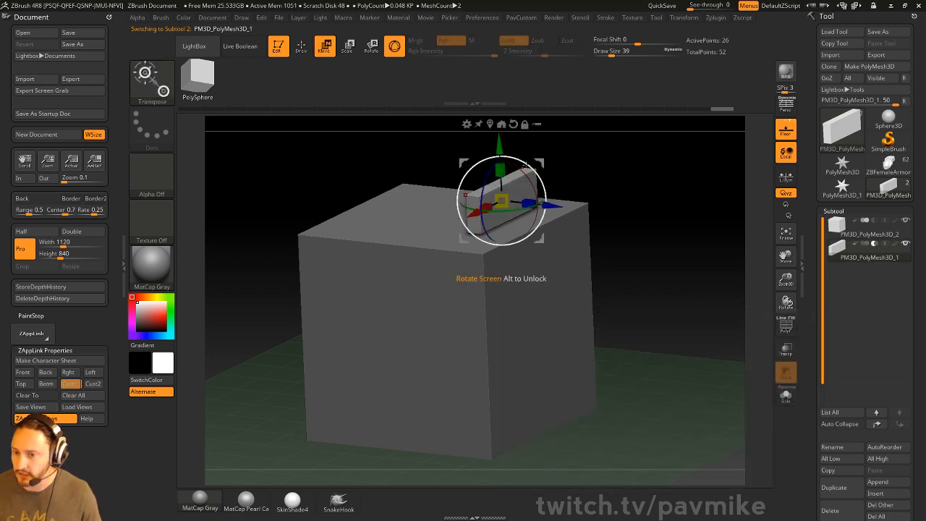
{"action": "mouse_move", "coordinate": [499, 147]}
{"action": "left_mouse_down"}
{"action": "mouse_move", "coordinate": [501, 134]}
{"action": "mouse_move", "coordinate": [502, 161]}
{"action": "left_mouse_up"}
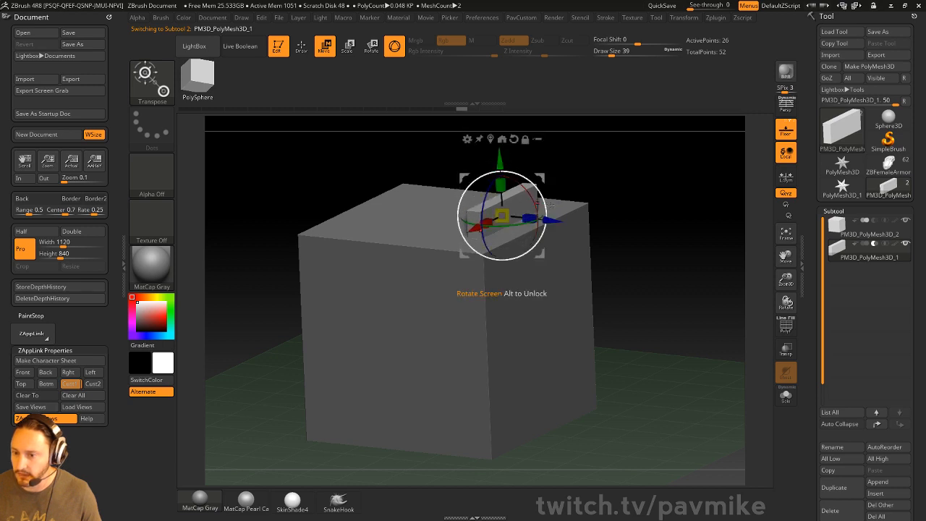
{"action": "left_click_drag", "start_coordinate": [554, 220], "coordinate": [521, 217]}
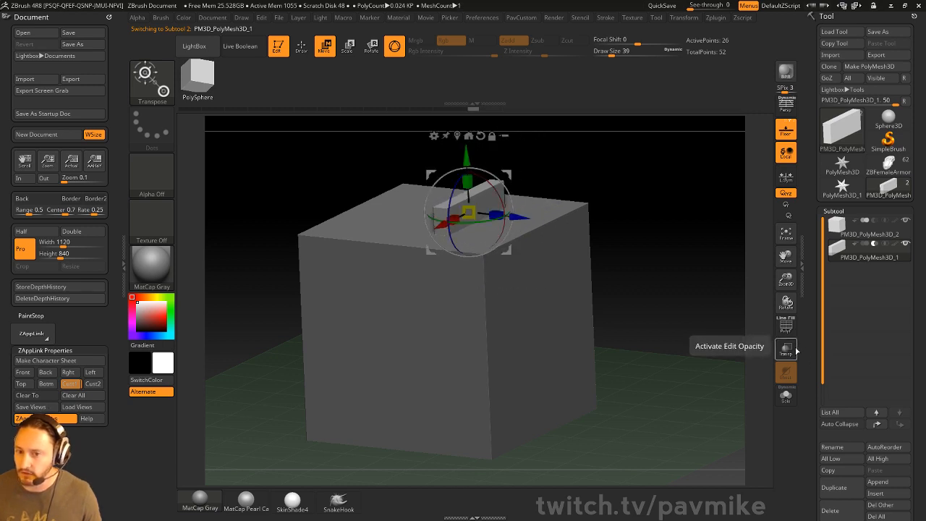
Step: Enable Live Boolean and move the subtractive block along Z so it cuts into the body's top front edge
{"action": "left_click", "coordinate": [241, 46]}
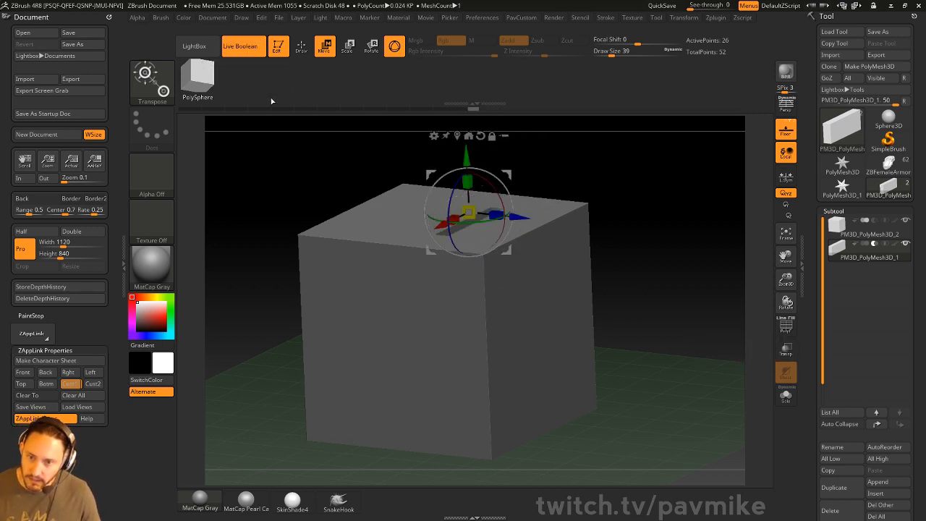
{"action": "mouse_move", "coordinate": [468, 157]}
{"action": "left_mouse_down"}
{"action": "mouse_move", "coordinate": [467, 139]}
{"action": "mouse_move", "coordinate": [467, 159]}
{"action": "left_mouse_up"}
{"action": "left_click_drag", "start_coordinate": [515, 218], "coordinate": [577, 225]}
{"action": "left_click_drag", "start_coordinate": [664, 251], "coordinate": [686, 297]}
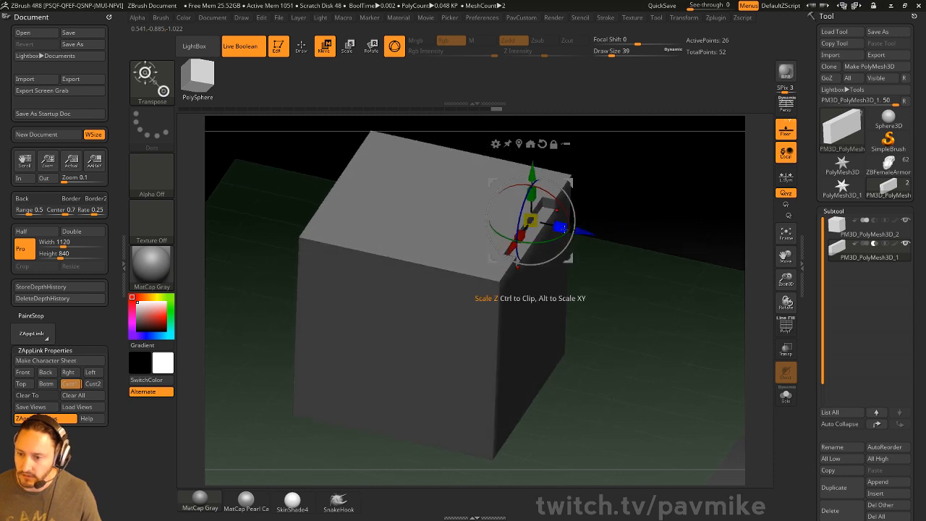
Step: Widen the subtractive block along Z and duplicate it twice along Z to cut three recesses across the body's top, and return to Draw mode
{"action": "left_click_drag", "start_coordinate": [561, 227], "coordinate": [435, 197]}
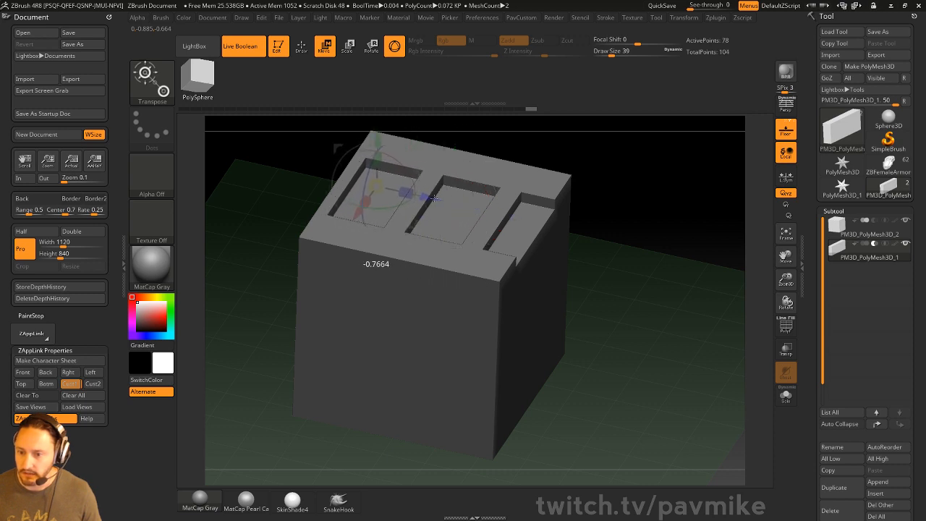
{"action": "mouse_move", "coordinate": [695, 213]}
{"action": "left_mouse_down"}
{"action": "mouse_move", "coordinate": [653, 186]}
{"action": "mouse_move", "coordinate": [681, 204]}
{"action": "mouse_move", "coordinate": [769, 199]}
{"action": "left_mouse_up"}
{"action": "key", "text": "q"}
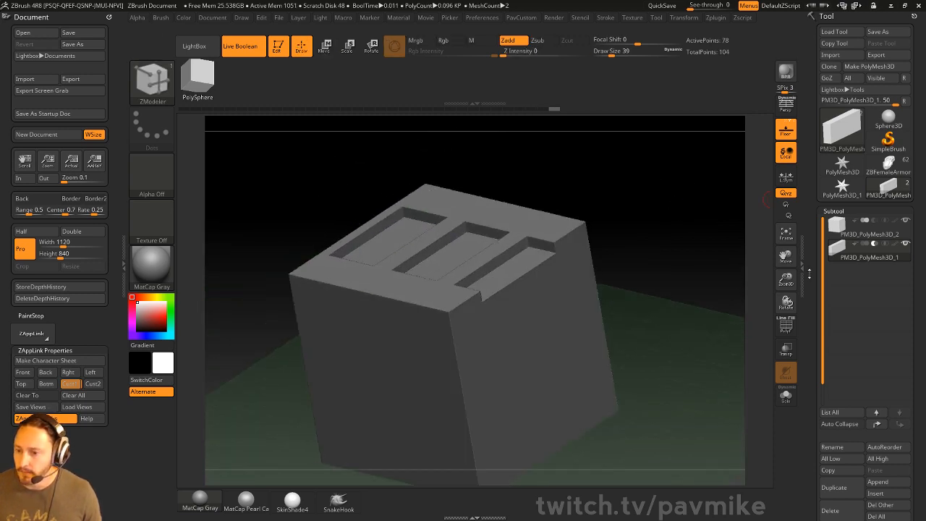
Step: Toggle Live Boolean repeatedly to compare the three solid blocks with the recesses they cut in the body
{"action": "key", "text": "l"}
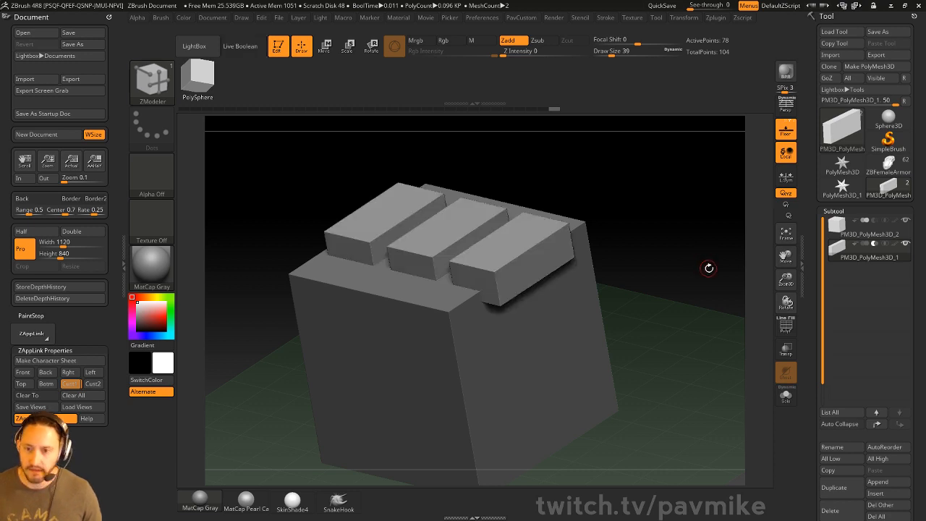
{"action": "key", "text": "l"}
{"action": "key", "text": "l"}
{"action": "key", "text": "l"}
{"action": "key", "text": "l"}
{"action": "key", "text": "l"}
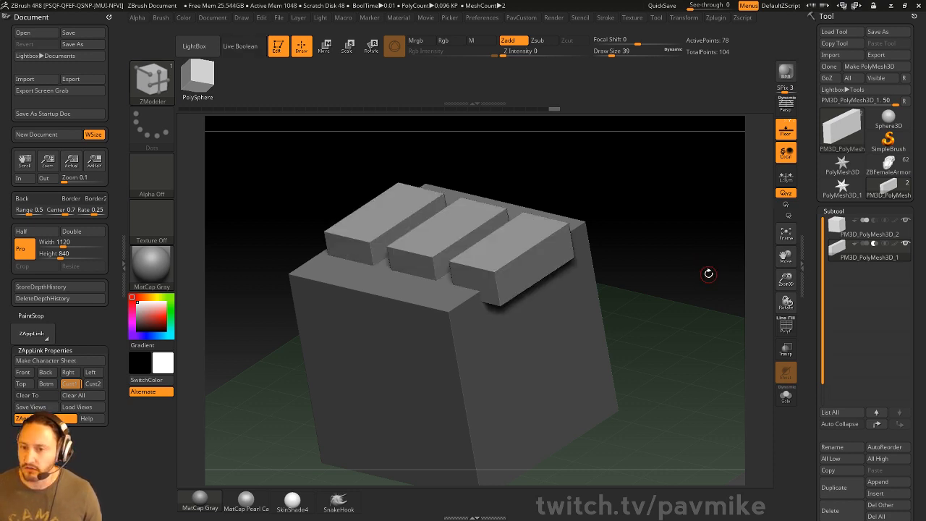
{"action": "key", "text": "l"}
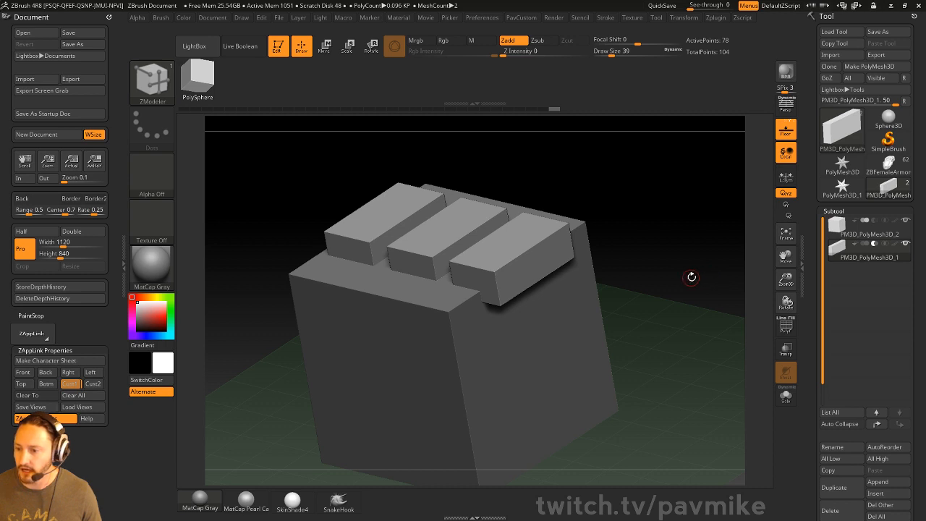
{"action": "left_click_drag", "start_coordinate": [692, 277], "coordinate": [578, 360]}
{"action": "key", "text": "l"}
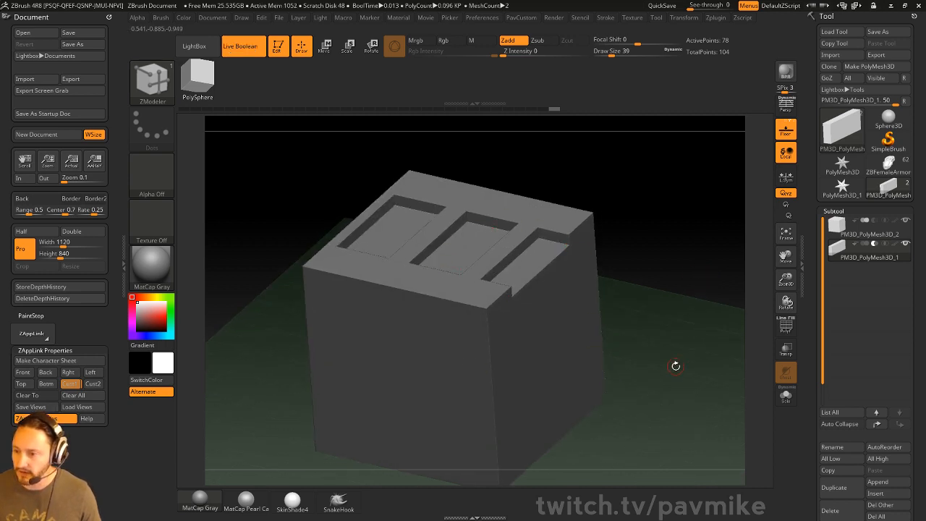
Step: Isolate the three subtractive blocks with Solo, show their PolyFrame, and turn off Live Boolean
{"action": "left_click", "coordinate": [787, 327]}
{"action": "mouse_move", "coordinate": [654, 205]}
{"action": "left_mouse_down"}
{"action": "mouse_move", "coordinate": [644, 290]}
{"action": "mouse_move", "coordinate": [659, 217]}
{"action": "mouse_move", "coordinate": [700, 277]}
{"action": "left_mouse_up"}
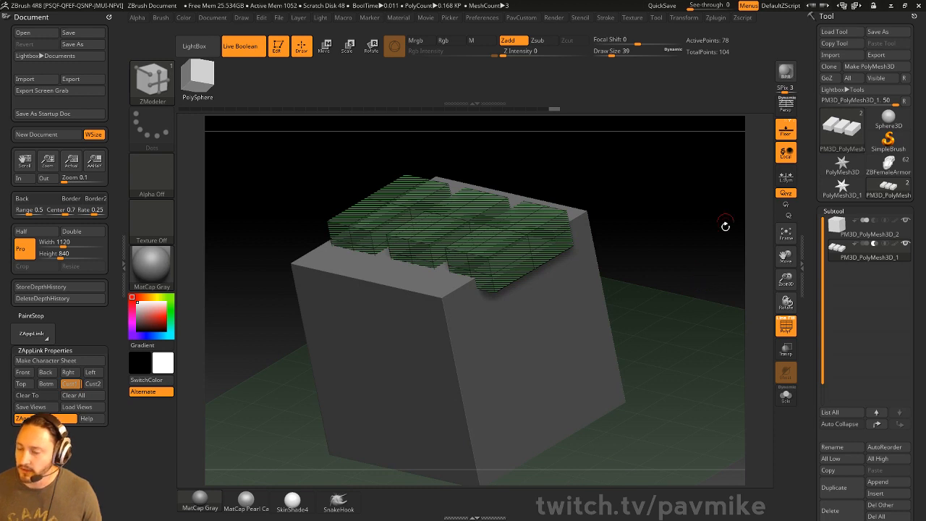
{"action": "left_click", "coordinate": [787, 327]}
{"action": "left_click", "coordinate": [787, 396]}
{"action": "left_click_drag", "start_coordinate": [722, 383], "coordinate": [739, 324]}
{"action": "left_click", "coordinate": [785, 325]}
{"action": "left_click_drag", "start_coordinate": [672, 231], "coordinate": [600, 243]}
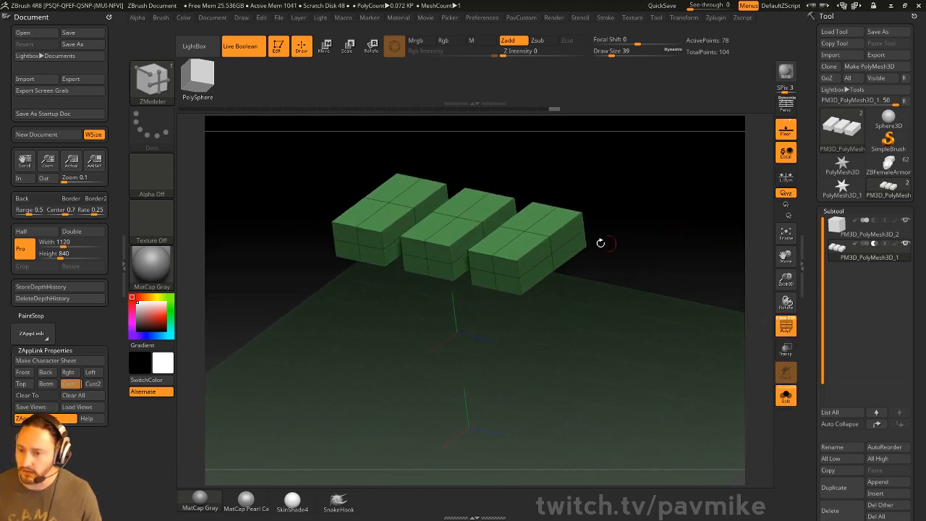
{"action": "key", "text": "shift+b"}
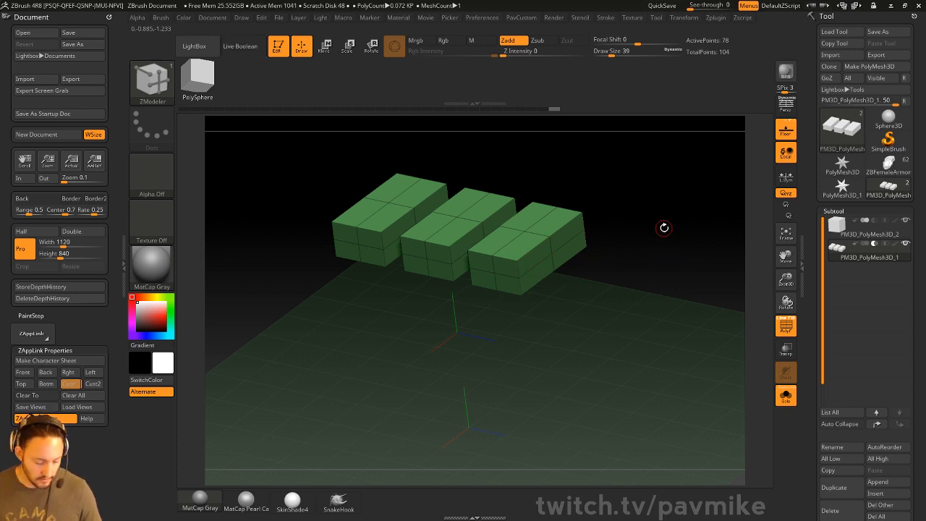
Step: Re-enable Live Boolean, leave Solo and hide the PolyFrame so the three blocks cut recesses into the body
{"action": "key", "text": "shift+b"}
{"action": "left_click_drag", "start_coordinate": [659, 189], "coordinate": [674, 190], "text": "alt"}
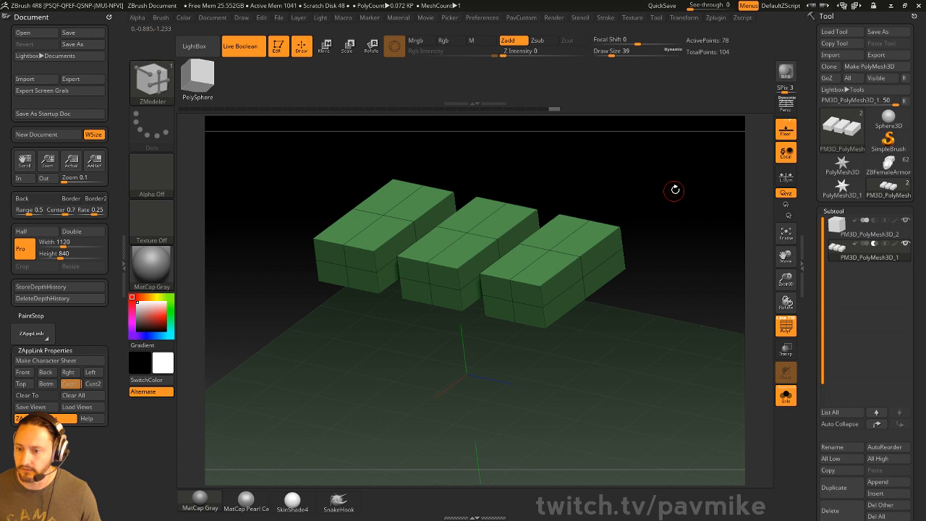
{"action": "left_click", "coordinate": [786, 330]}
{"action": "left_click_drag", "start_coordinate": [705, 252], "coordinate": [695, 267]}
{"action": "left_click", "coordinate": [787, 329]}
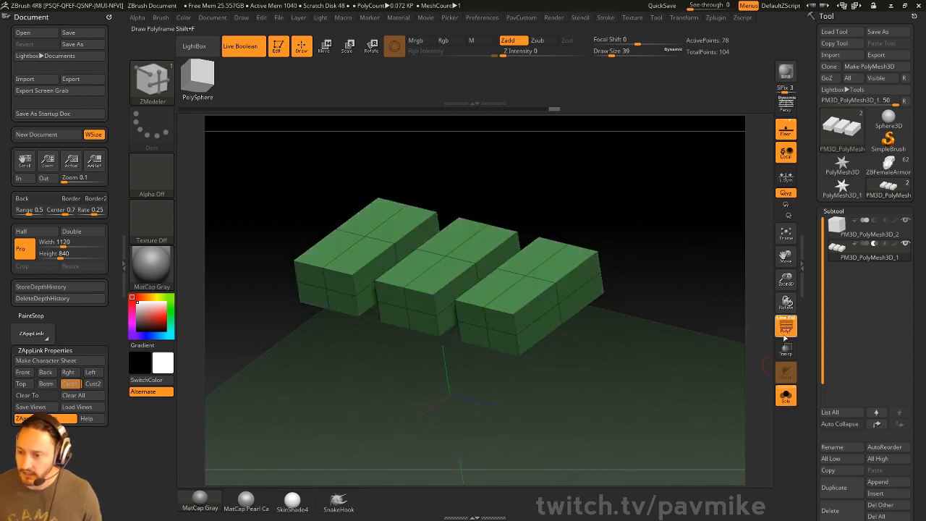
{"action": "left_click", "coordinate": [786, 395]}
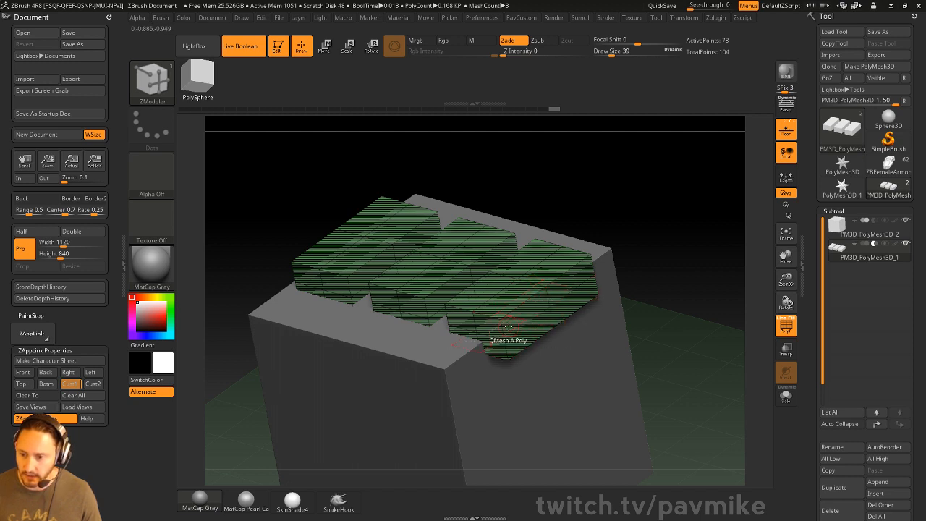
{"action": "left_click", "coordinate": [785, 332]}
Step: Enable Dynamic Subdiv on the subtractive blocks with QGrid 5 and Coverage 0.1904 to round the recesses
{"action": "left_click_drag", "start_coordinate": [812, 329], "coordinate": [811, 216]}
{"action": "left_click", "coordinate": [837, 125]}
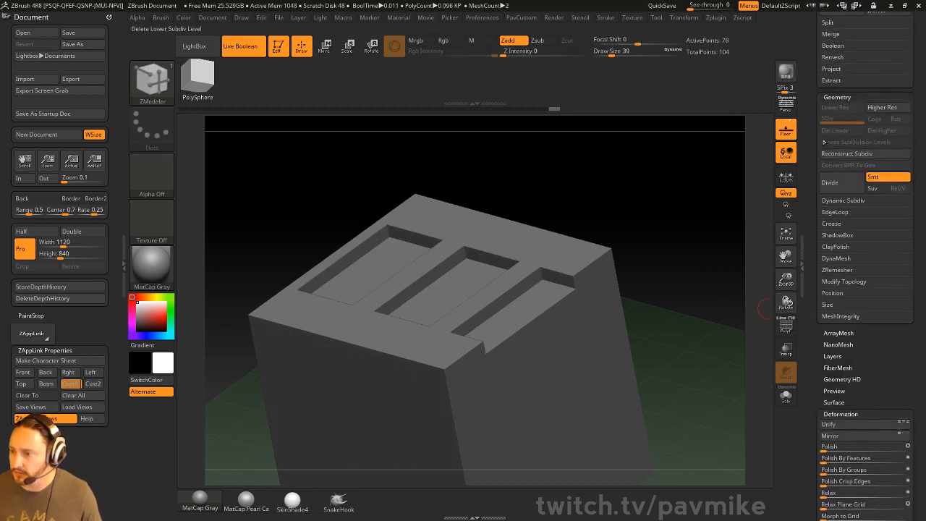
{"action": "left_click", "coordinate": [840, 212]}
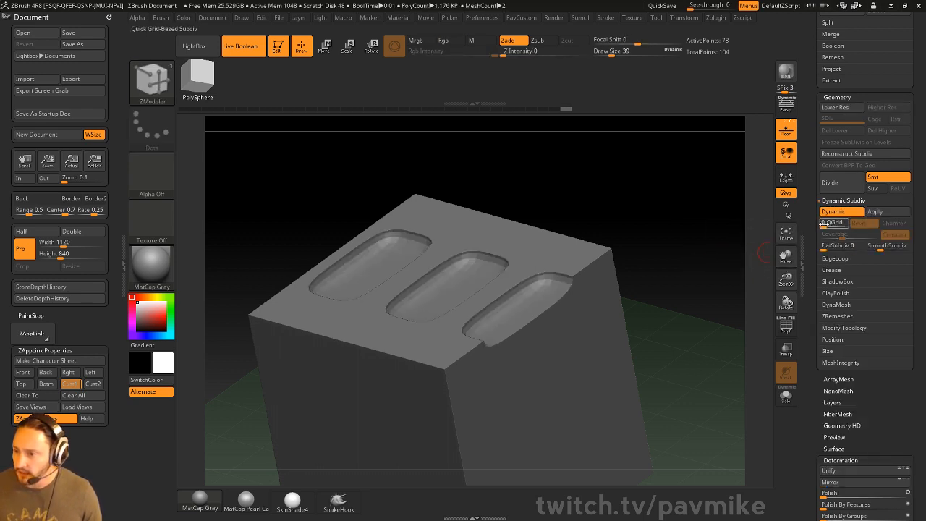
{"action": "left_click_drag", "start_coordinate": [823, 223], "coordinate": [858, 237]}
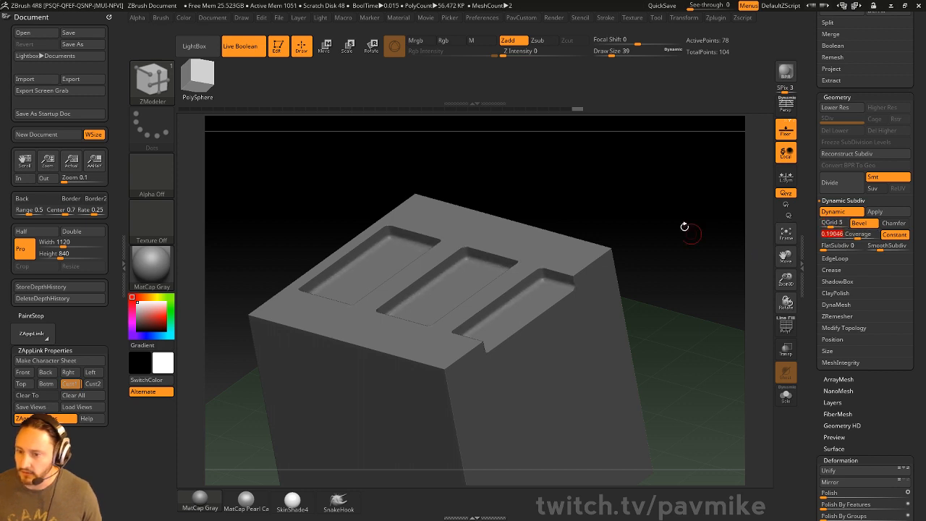
Step: Move the subtractive blocks vertically with the gizmo, sinking them into the body and raising them back through its top face
{"action": "left_click_drag", "start_coordinate": [685, 223], "coordinate": [499, 210]}
{"action": "key", "text": "w"}
{"action": "left_click_drag", "start_coordinate": [369, 212], "coordinate": [363, 267]}
{"action": "left_click_drag", "start_coordinate": [623, 174], "coordinate": [478, 213], "text": "alt"}
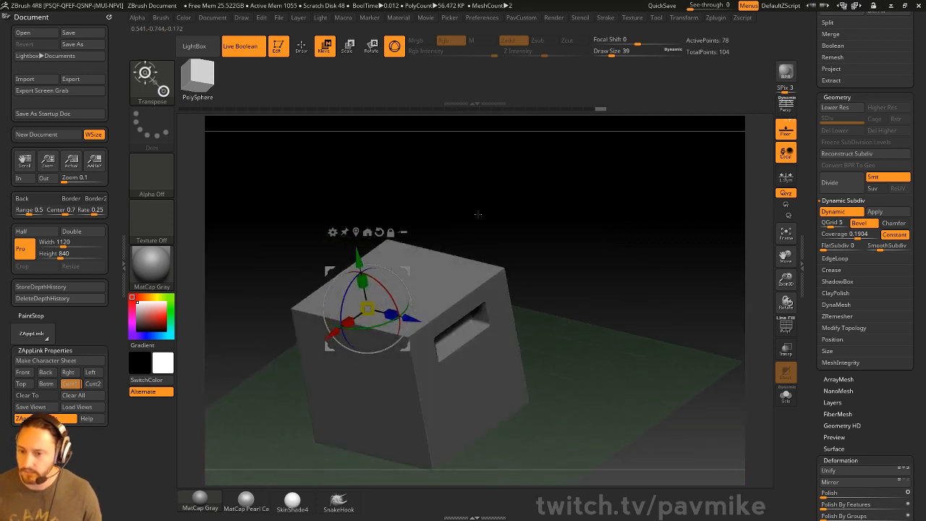
{"action": "left_click_drag", "start_coordinate": [359, 261], "coordinate": [355, 237]}
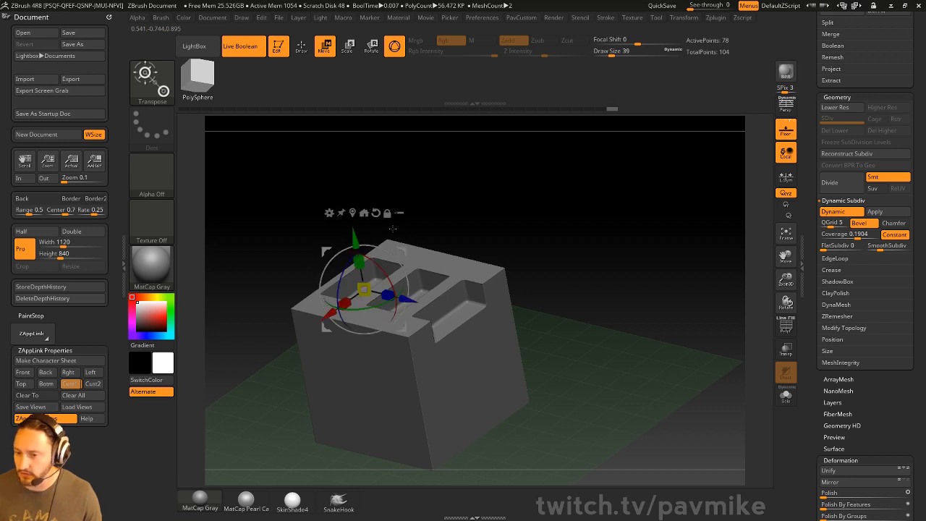
{"action": "left_click_drag", "start_coordinate": [648, 221], "coordinate": [716, 414], "text": "alt"}
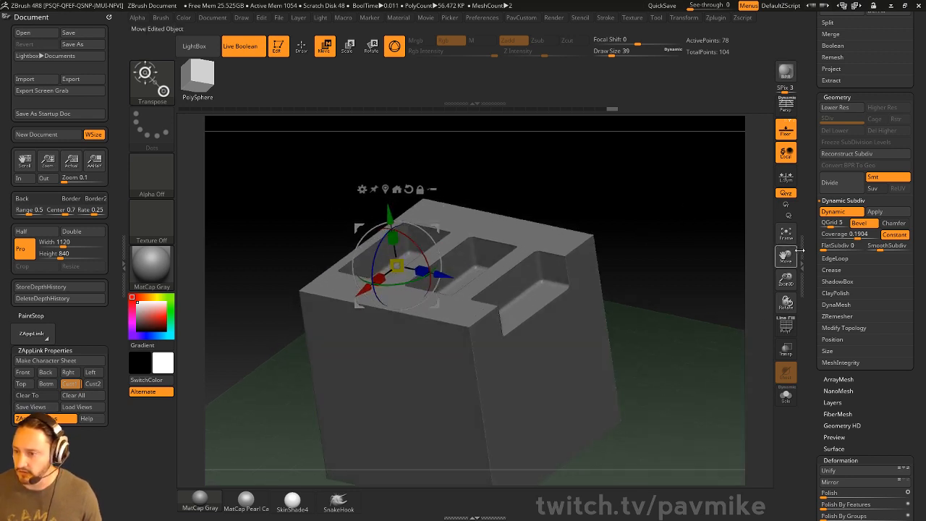
Step: Show the PolyFrame and undo the block edits back to the single narrow block on top of the body
{"action": "left_click", "coordinate": [786, 331]}
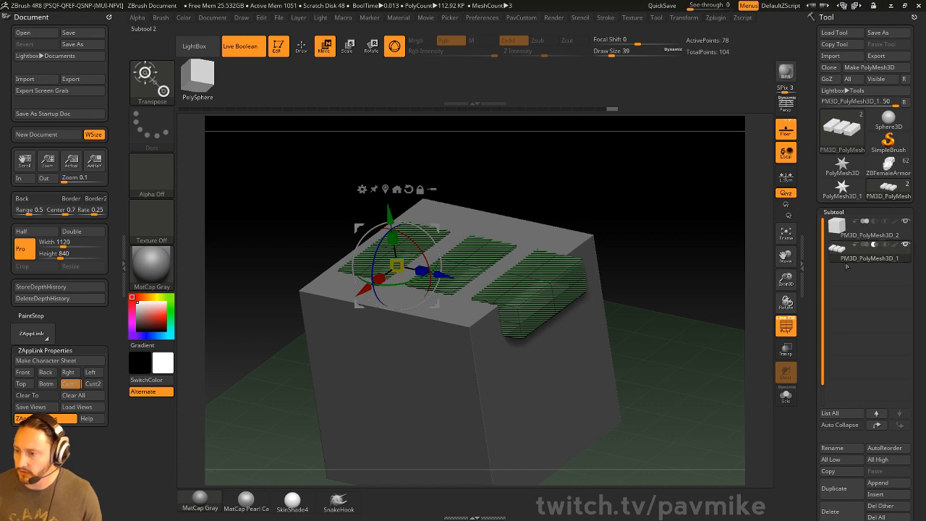
{"action": "left_click_drag", "start_coordinate": [693, 280], "coordinate": [674, 271], "text": "alt"}
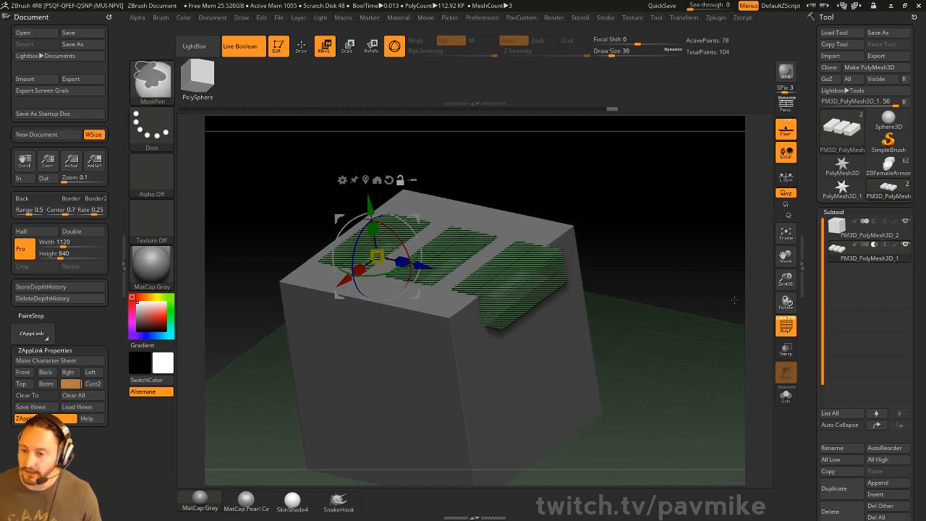
{"action": "key", "text": "ctrl+z"}
{"action": "key", "text": "ctrl+z"}
{"action": "key", "text": "ctrl+z"}
{"action": "key", "text": "ctrl+z"}
{"action": "key", "text": "ctrl+z"}
{"action": "key", "text": "ctrl+z"}
{"action": "key", "text": "ctrl+z"}
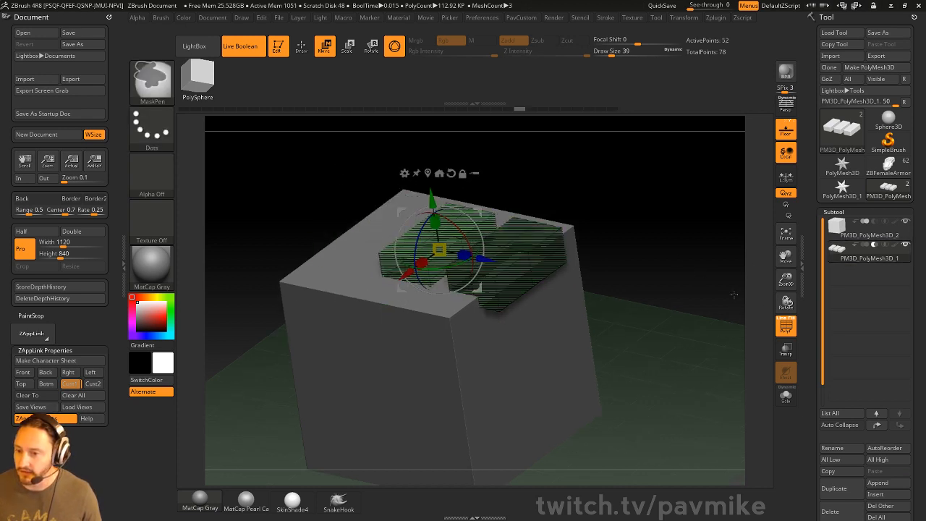
{"action": "key", "text": "ctrl+z"}
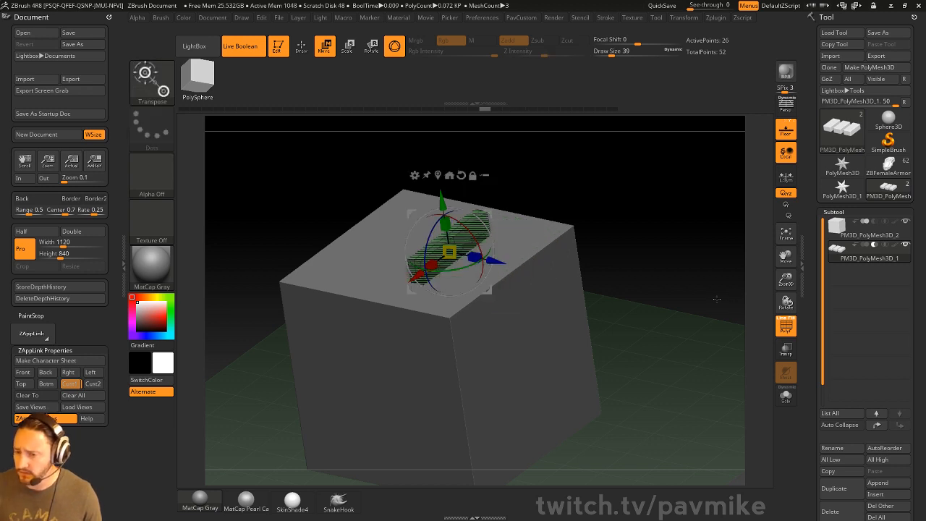
Step: Return to Draw mode, choose the IMM Boolean brush and pick its BallRadar insert
{"action": "key", "text": "q"}
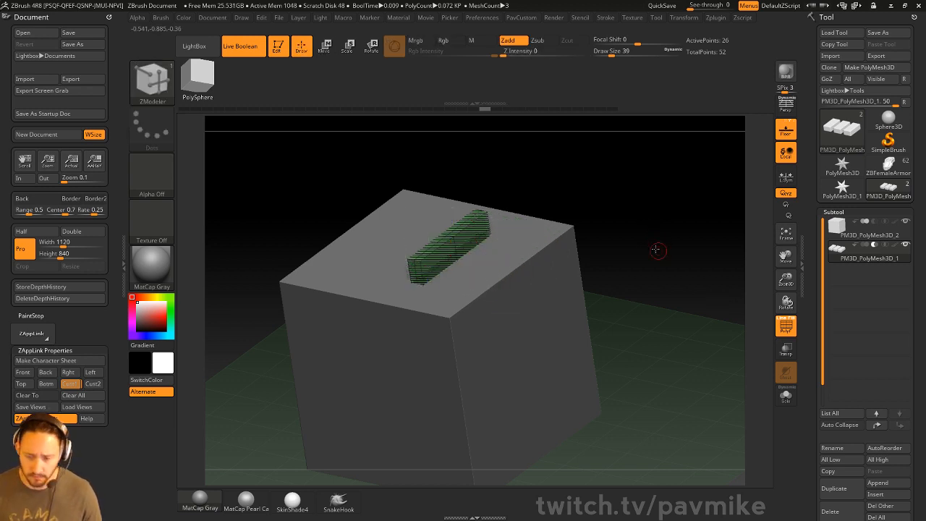
{"action": "key", "text": "b"}
{"action": "key", "text": "i"}
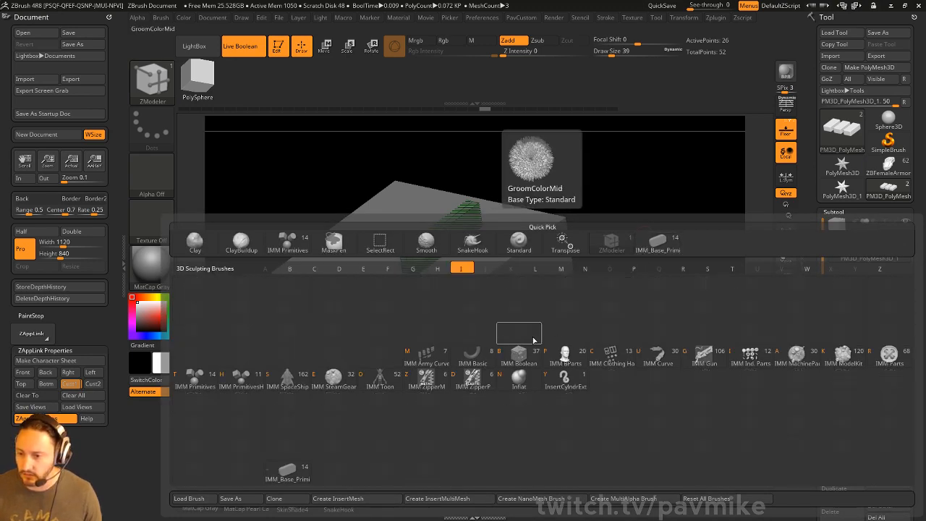
{"action": "key", "text": "b"}
{"action": "key", "text": "m"}
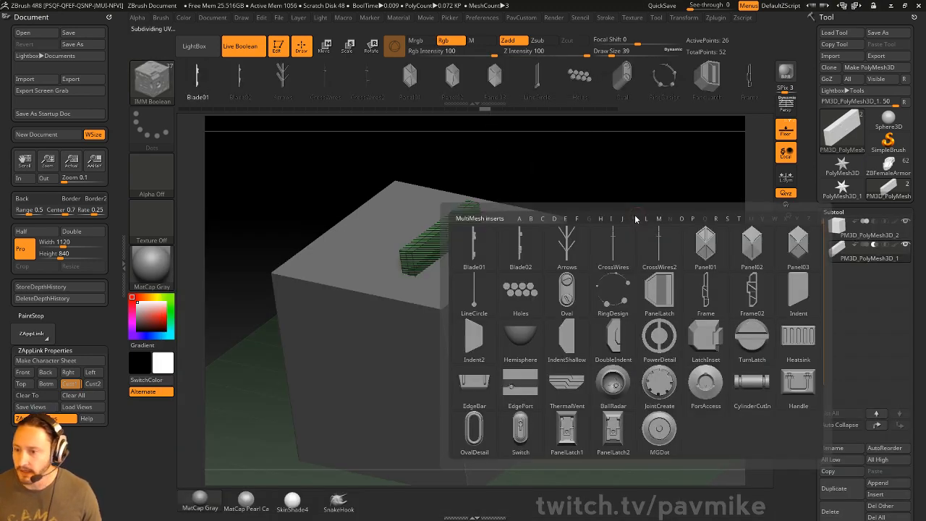
{"action": "left_click", "coordinate": [733, 345]}
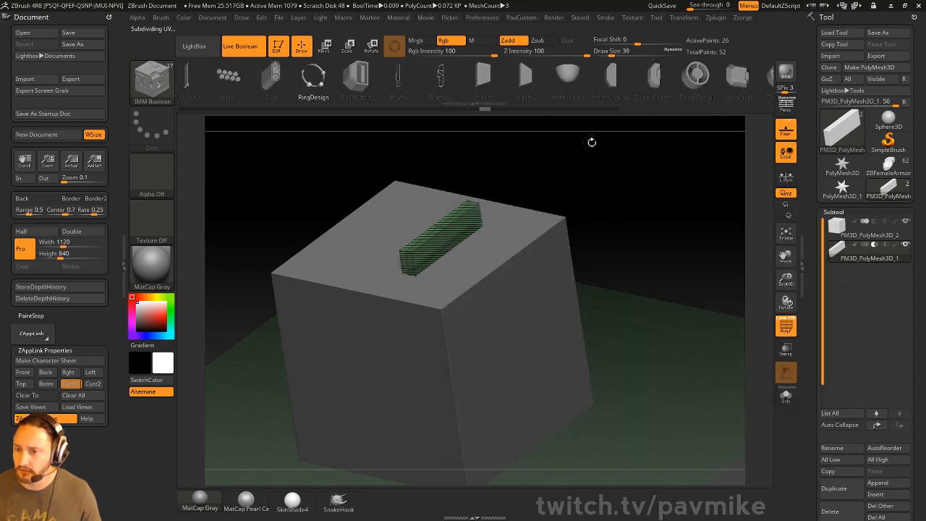
{"action": "key", "text": "m"}
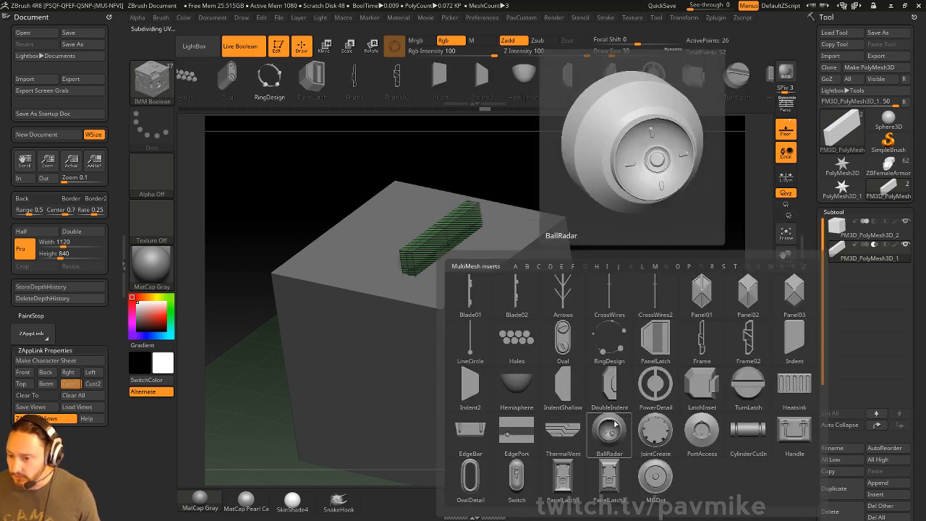
{"action": "left_click_drag", "start_coordinate": [632, 244], "coordinate": [763, 255]}
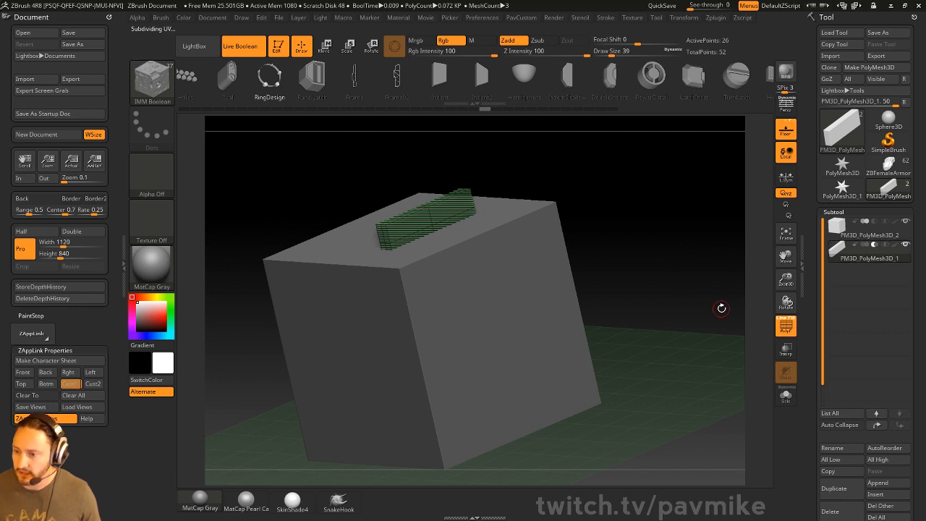
Step: Hide the PolyFrame, insert a subtractive BallRadar into the middle of the body's front face and nudge it with the gizmo
{"action": "left_click", "coordinate": [786, 330]}
{"action": "left_click_drag", "start_coordinate": [738, 335], "coordinate": [710, 342]}
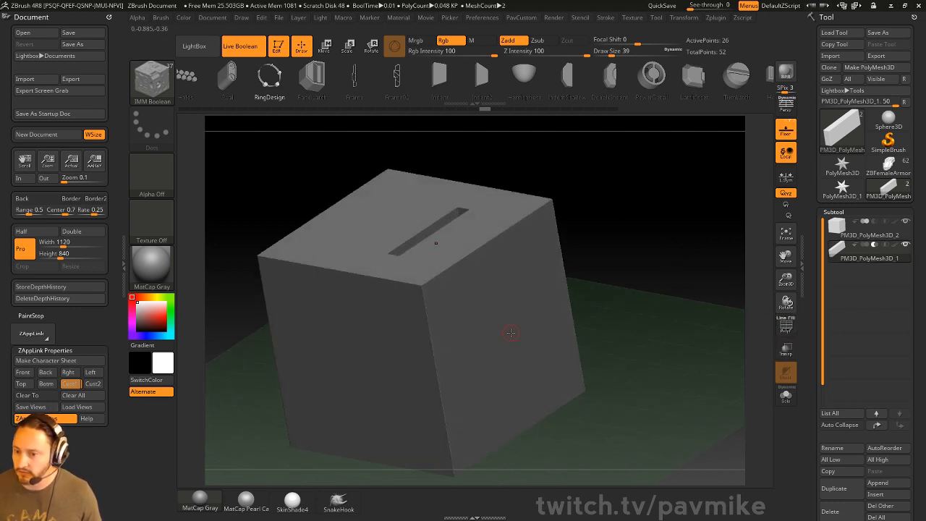
{"action": "left_click_drag", "start_coordinate": [505, 335], "coordinate": [528, 368]}
{"action": "key", "text": "ctrl+z"}
{"action": "left_click_drag", "start_coordinate": [355, 346], "coordinate": [384, 373]}
{"action": "left_click_drag", "start_coordinate": [652, 248], "coordinate": [670, 219]}
{"action": "key", "text": "w"}
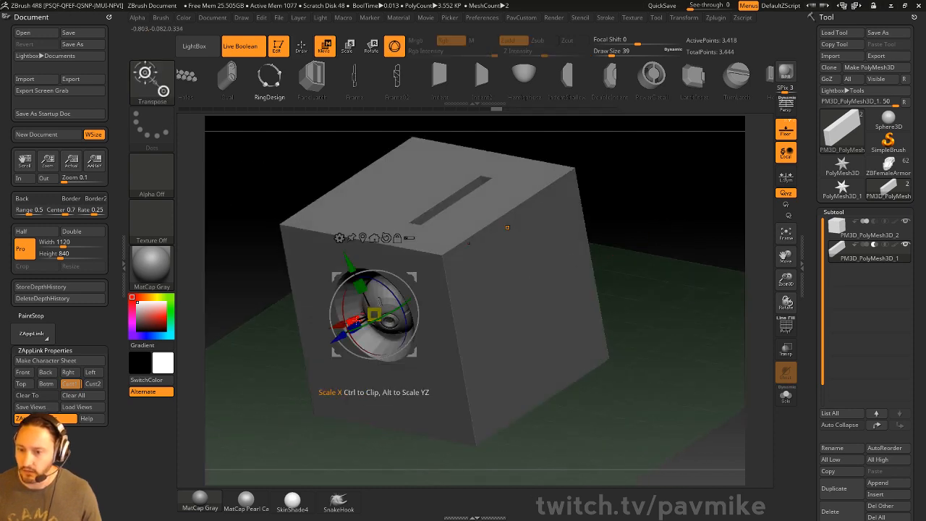
{"action": "mouse_move", "coordinate": [338, 334]}
{"action": "left_mouse_down"}
{"action": "mouse_move", "coordinate": [317, 348]}
{"action": "mouse_move", "coordinate": [337, 335]}
{"action": "left_mouse_up"}
{"action": "key", "text": "q"}
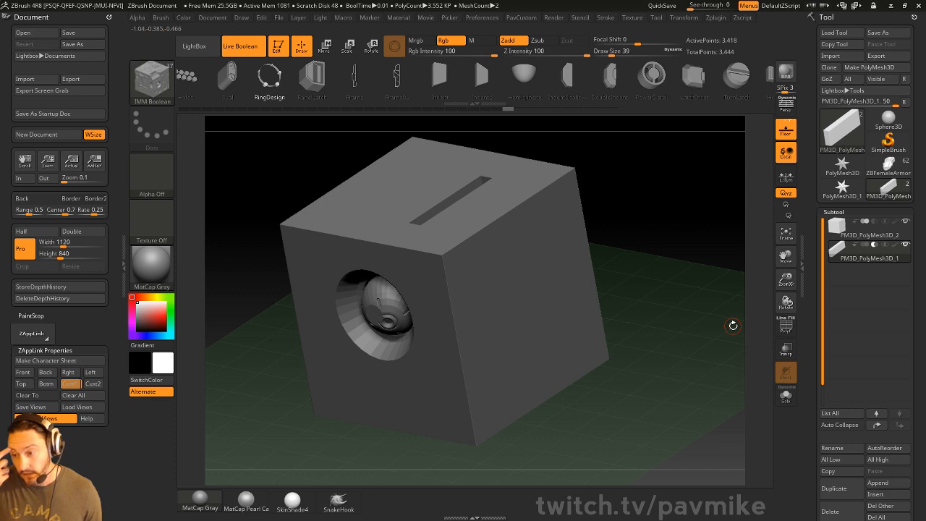
Step: Select the body subtool and insert a BallRadar at the front face's lower corner, undoing two trial placements first
{"action": "left_click", "coordinate": [869, 239]}
{"action": "left_click_drag", "start_coordinate": [687, 240], "coordinate": [678, 238], "text": "alt"}
{"action": "left_click_drag", "start_coordinate": [609, 144], "coordinate": [668, 186], "text": "alt"}
{"action": "left_click_drag", "start_coordinate": [668, 185], "coordinate": [688, 185]}
{"action": "left_click_drag", "start_coordinate": [407, 233], "coordinate": [431, 255]}
{"action": "key", "text": "ctrl+z"}
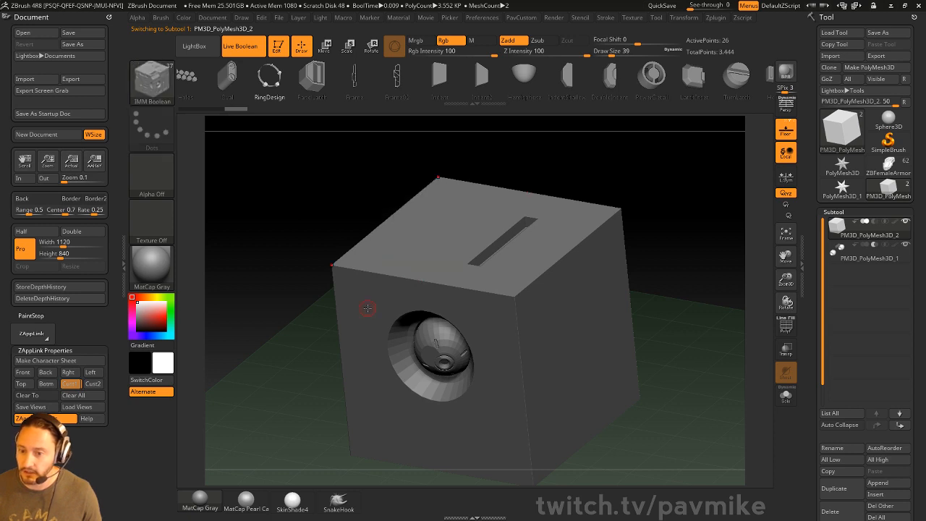
{"action": "left_click_drag", "start_coordinate": [566, 183], "coordinate": [655, 148]}
{"action": "left_click_drag", "start_coordinate": [385, 283], "coordinate": [432, 301]}
{"action": "key", "text": "ctrl+z"}
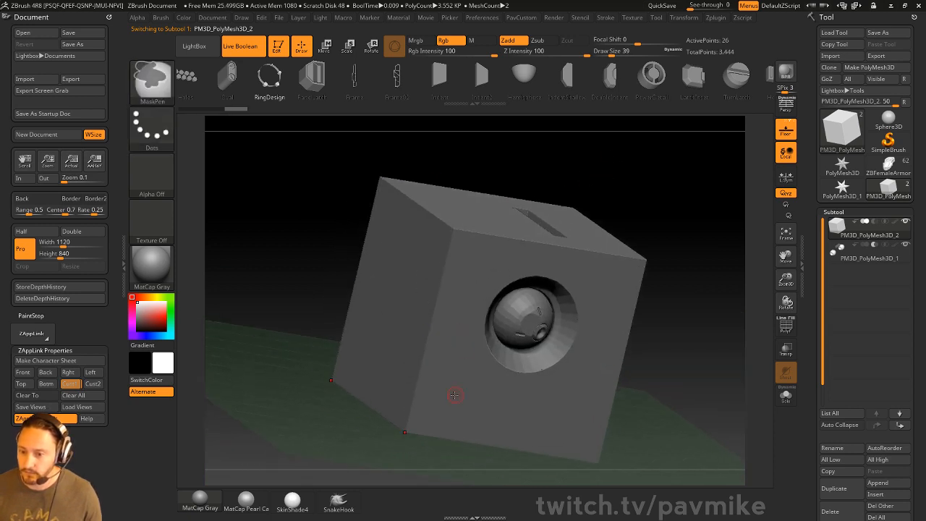
{"action": "left_click_drag", "start_coordinate": [451, 394], "coordinate": [482, 418]}
{"action": "left_click_drag", "start_coordinate": [720, 290], "coordinate": [709, 296]}
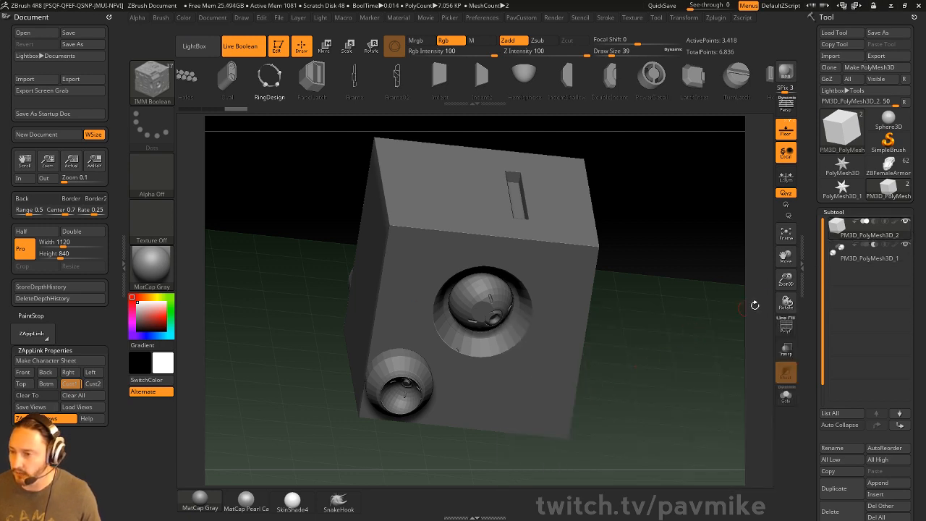
Step: Isolate the body with Solo, split its masked points from the BallRadars, and move the cube subtool to the top of the list
{"action": "left_click", "coordinate": [786, 396]}
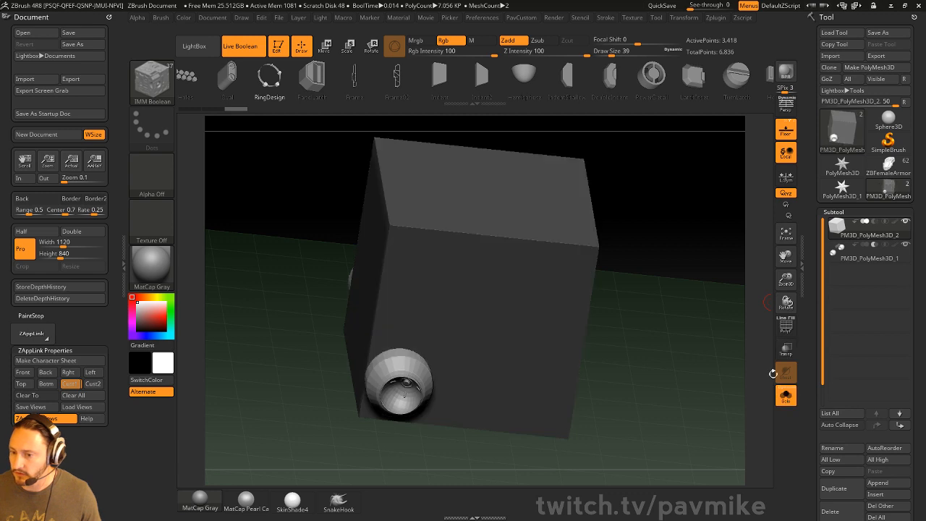
{"action": "left_click_drag", "start_coordinate": [701, 353], "coordinate": [709, 336]}
{"action": "key", "text": "5"}
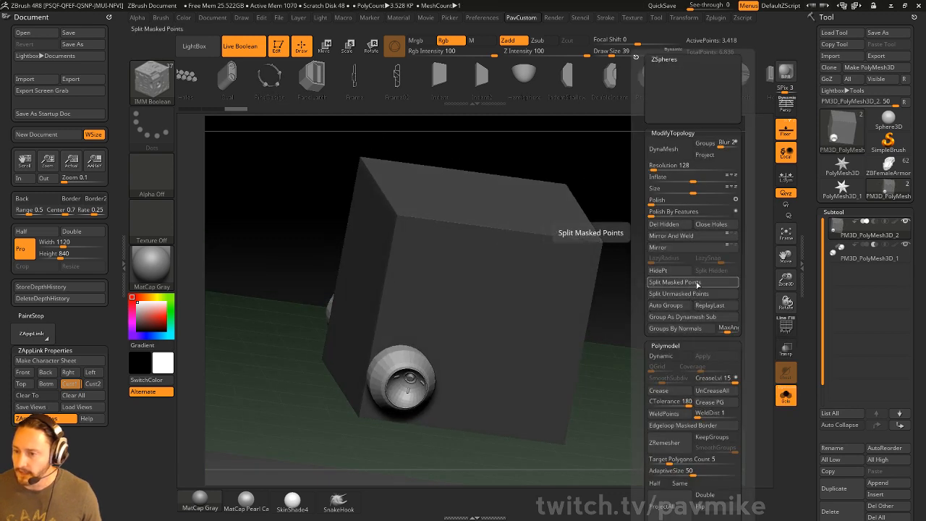
{"action": "left_click", "coordinate": [693, 281]}
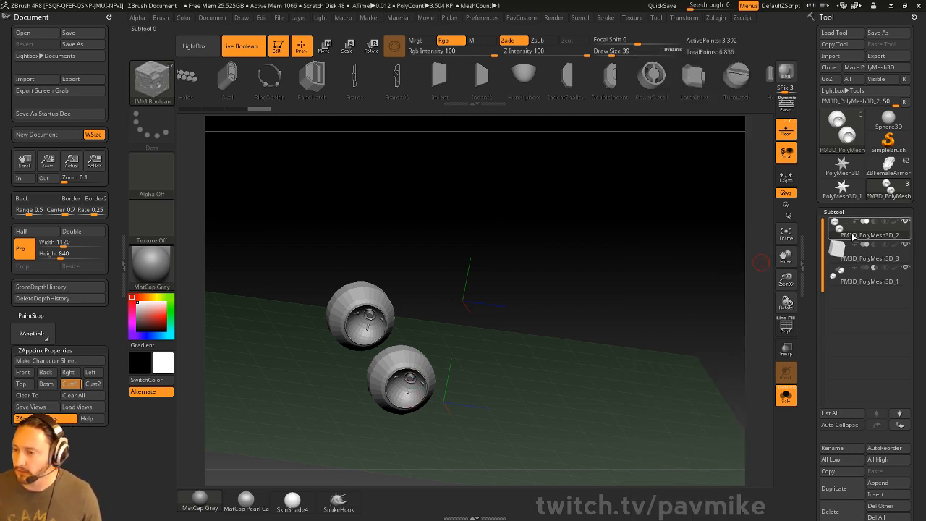
{"action": "left_click", "coordinate": [851, 260]}
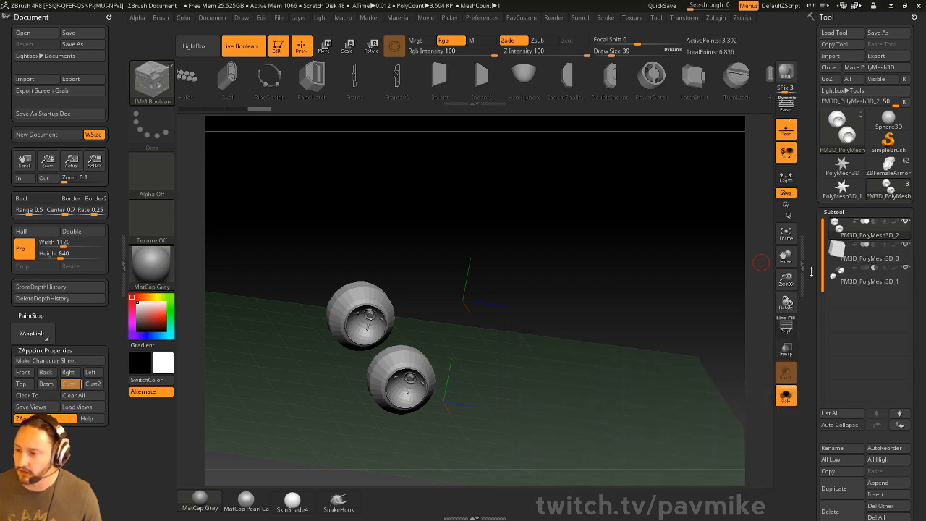
{"action": "left_click", "coordinate": [876, 383]}
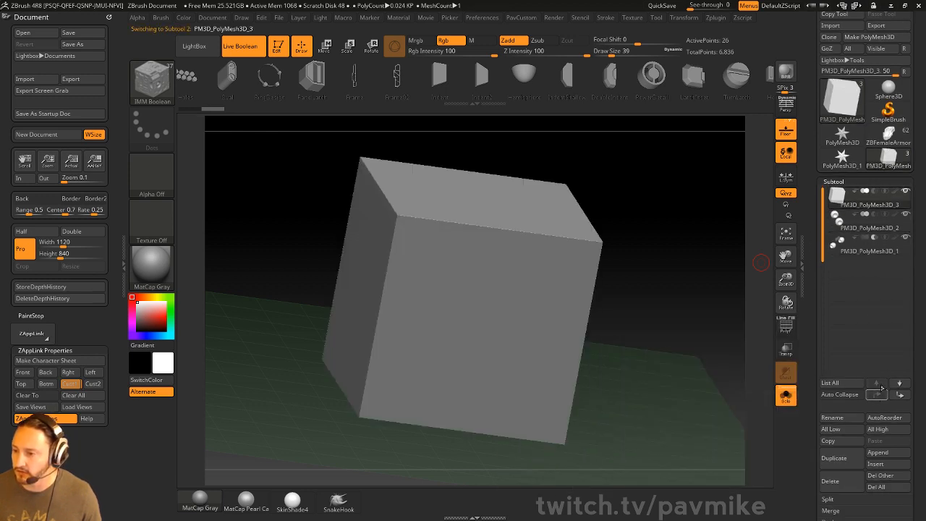
Step: Delete the leftover BallRadar subtool that was split from the body and turn off Solo to show the cut body
{"action": "left_click", "coordinate": [856, 231]}
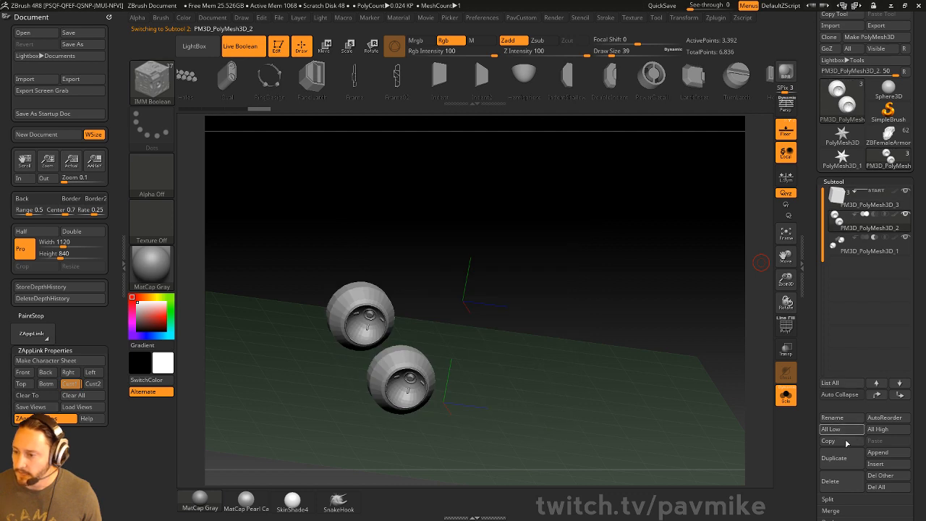
{"action": "left_click", "coordinate": [843, 480]}
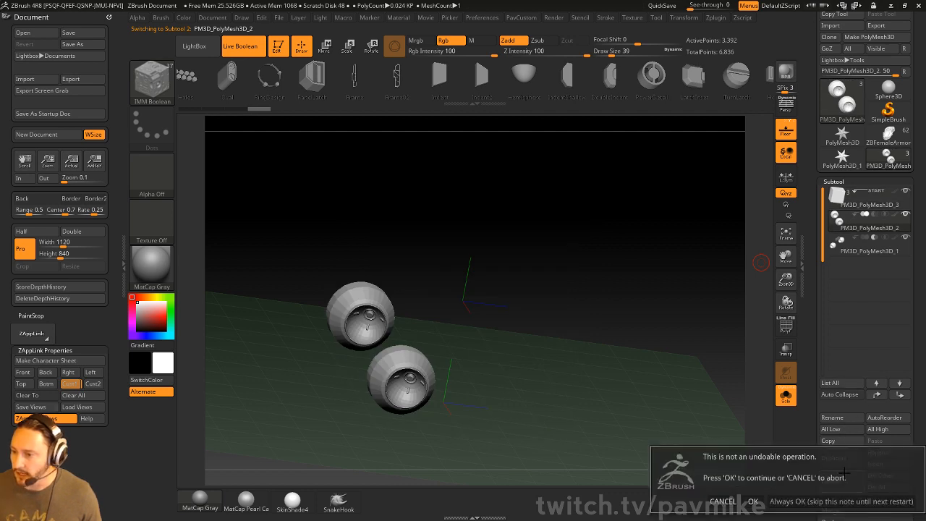
{"action": "left_click", "coordinate": [803, 501]}
{"action": "left_click_drag", "start_coordinate": [648, 263], "coordinate": [651, 241]}
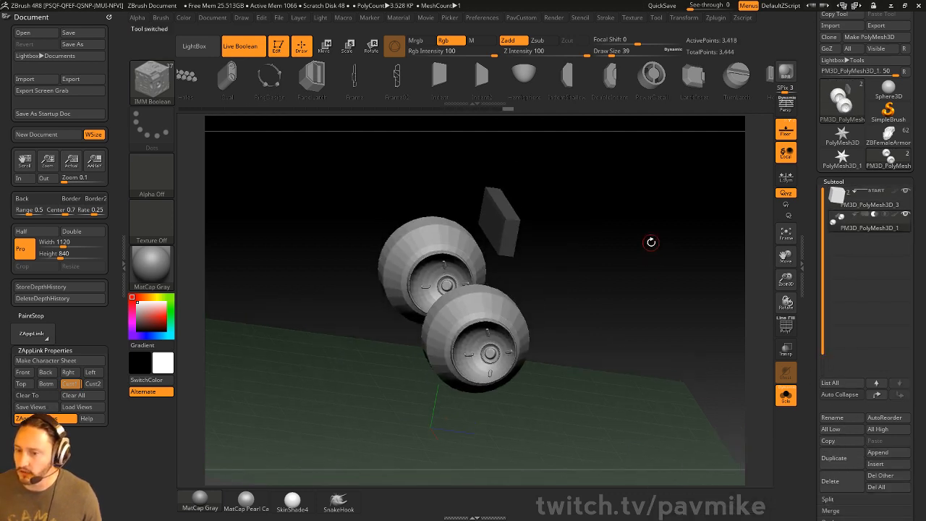
{"action": "left_click", "coordinate": [788, 400]}
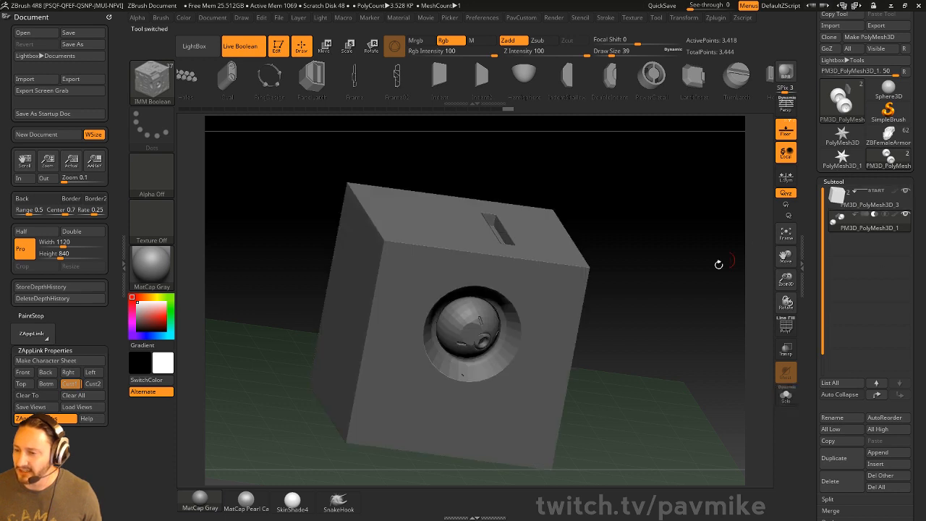
{"action": "left_click_drag", "start_coordinate": [677, 293], "coordinate": [696, 260]}
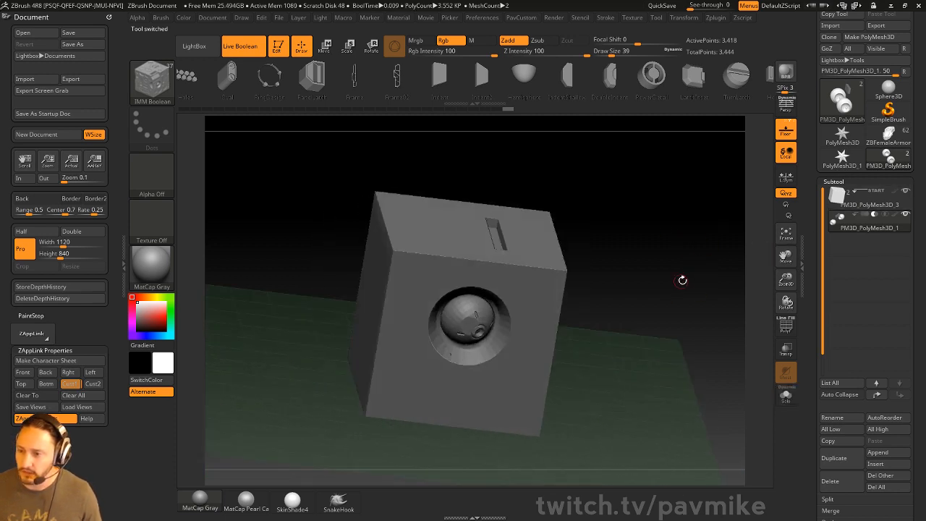
Step: Select the body subtool and insert a Capsule from the IMM_Base_Primitives brush at the front face's lower corner
{"action": "left_click", "coordinate": [866, 203]}
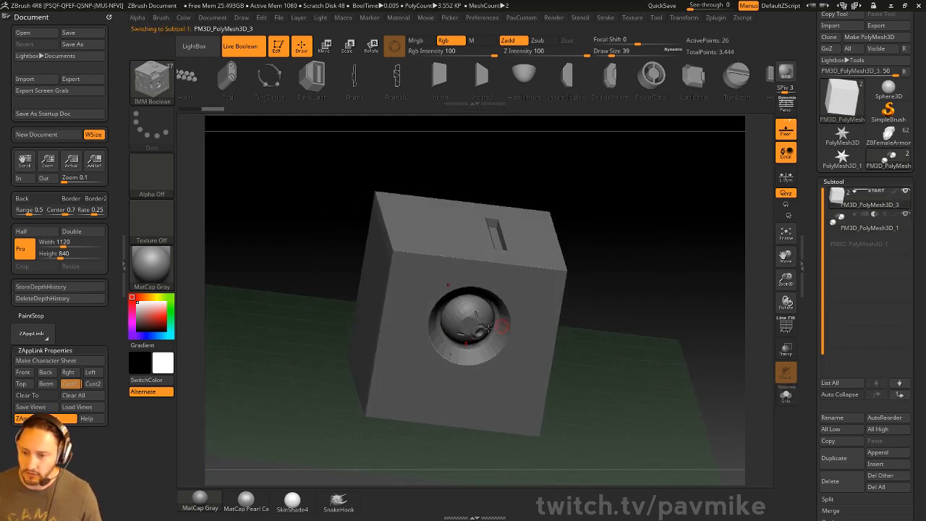
{"action": "key", "text": "b"}
{"action": "key", "text": "i"}
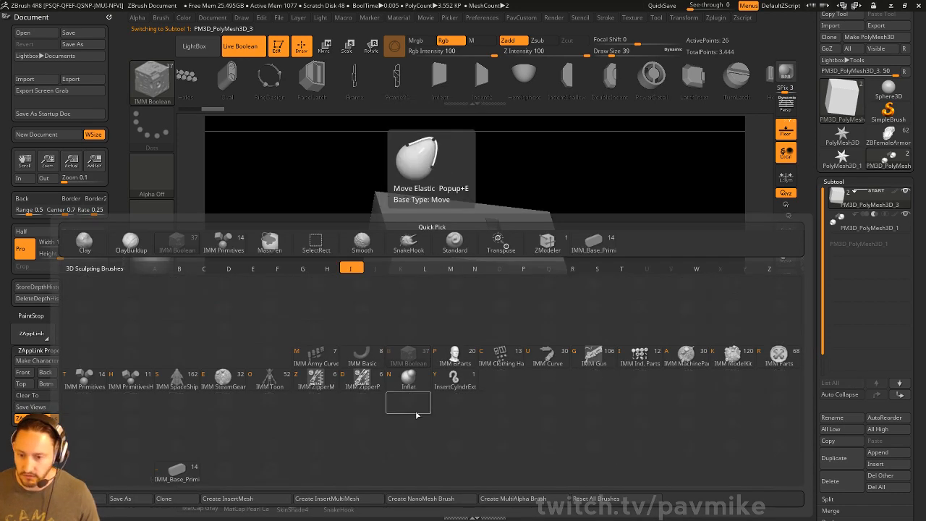
{"action": "left_click", "coordinate": [177, 474]}
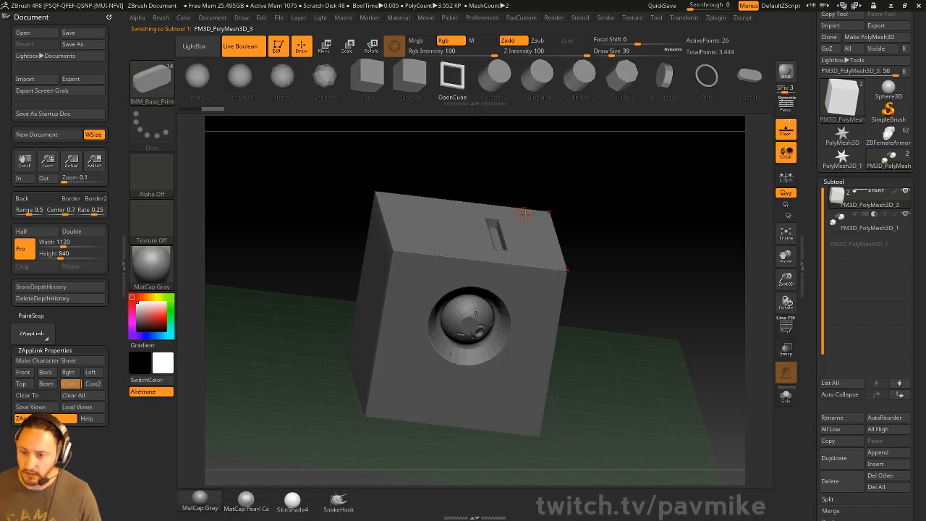
{"action": "key", "text": "m"}
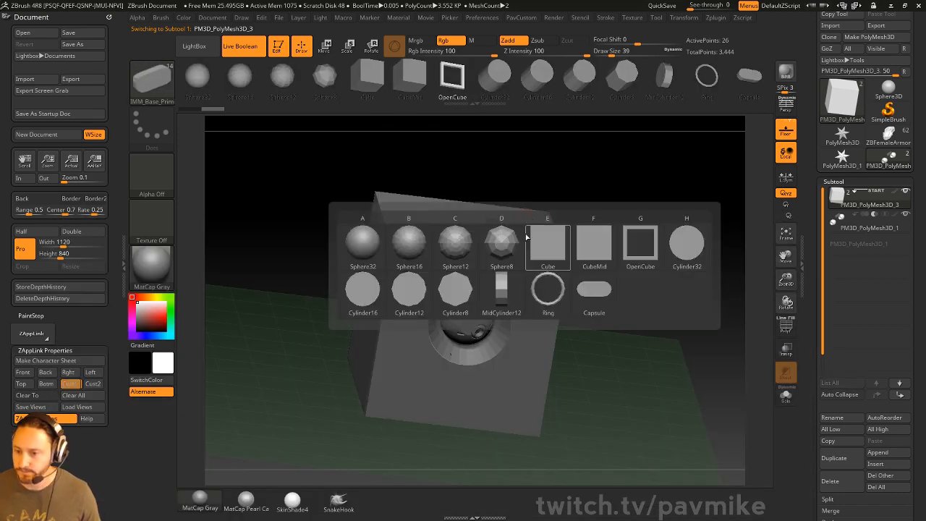
{"action": "left_click", "coordinate": [589, 293]}
{"action": "left_click_drag", "start_coordinate": [397, 373], "coordinate": [414, 360]}
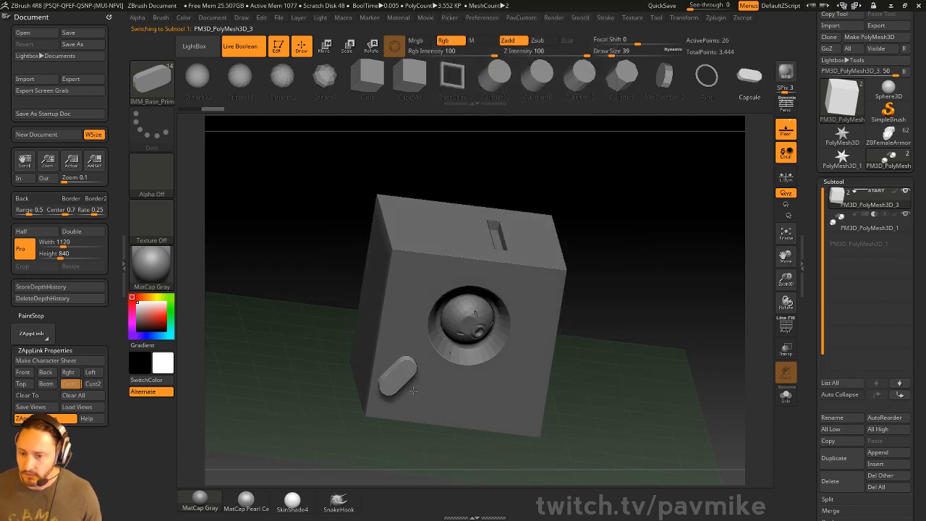
Step: Split the unmasked capsule points off the body into their own subtool and set that subtool to subtract
{"action": "key", "text": "2"}
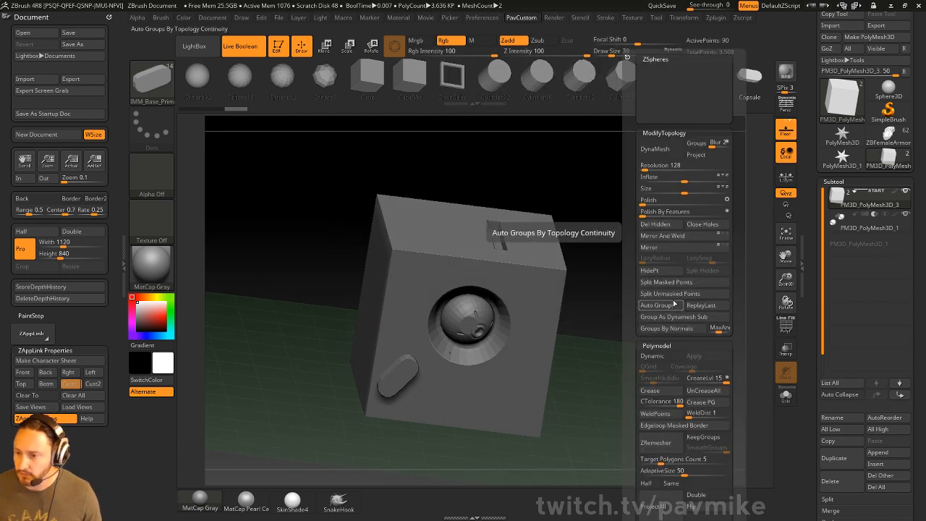
{"action": "left_click", "coordinate": [671, 295]}
{"action": "left_click", "coordinate": [713, 304]}
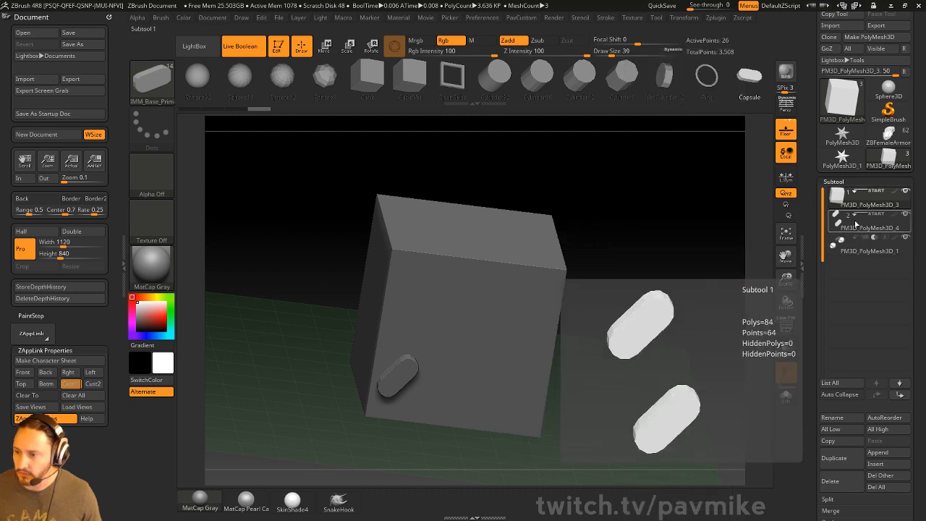
{"action": "left_click_drag", "start_coordinate": [685, 298], "coordinate": [753, 269]}
{"action": "left_click", "coordinate": [874, 215]}
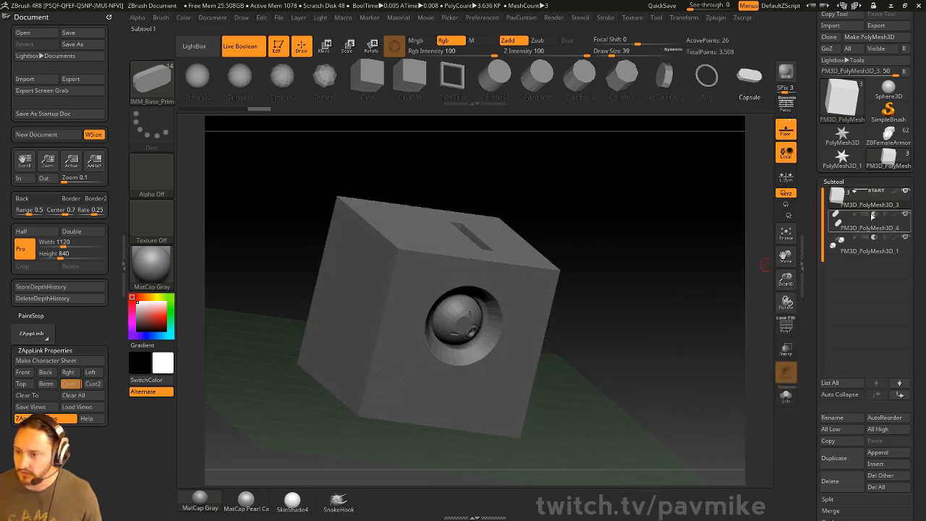
{"action": "left_click_drag", "start_coordinate": [608, 282], "coordinate": [615, 318]}
{"action": "key", "text": "w"}
{"action": "mouse_move", "coordinate": [434, 396]}
{"action": "left_mouse_down"}
{"action": "mouse_move", "coordinate": [439, 404]}
{"action": "mouse_move", "coordinate": [435, 392]}
{"action": "left_mouse_up"}
{"action": "key", "text": "ctrl+z"}
Step: Select the subtractive capsule subtool and delete it
{"action": "left_click", "coordinate": [856, 231]}
{"action": "key", "text": "q"}
{"action": "mouse_move", "coordinate": [713, 312]}
{"action": "left_mouse_down"}
{"action": "mouse_move", "coordinate": [681, 257]}
{"action": "mouse_move", "coordinate": [651, 249]}
{"action": "mouse_move", "coordinate": [668, 270]}
{"action": "left_mouse_up"}
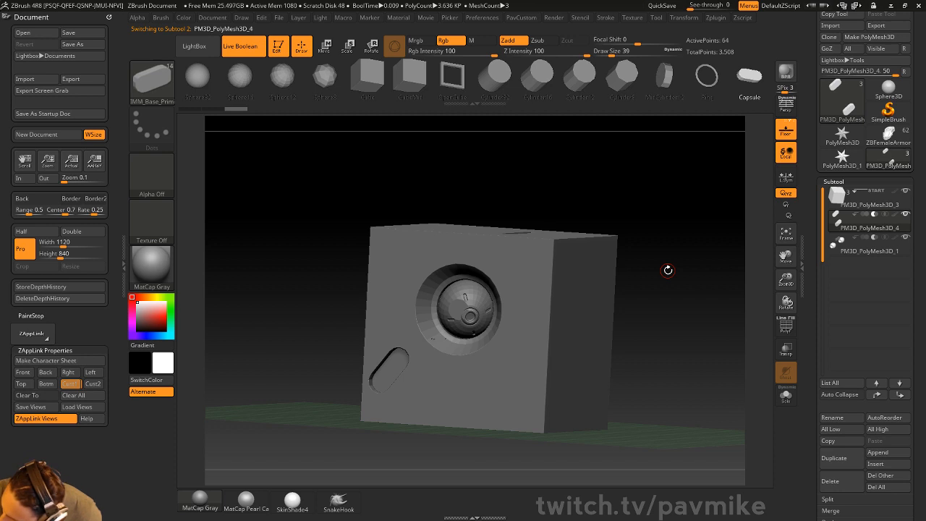
{"action": "left_click_drag", "start_coordinate": [693, 243], "coordinate": [788, 247]}
{"action": "left_click", "coordinate": [830, 481]}
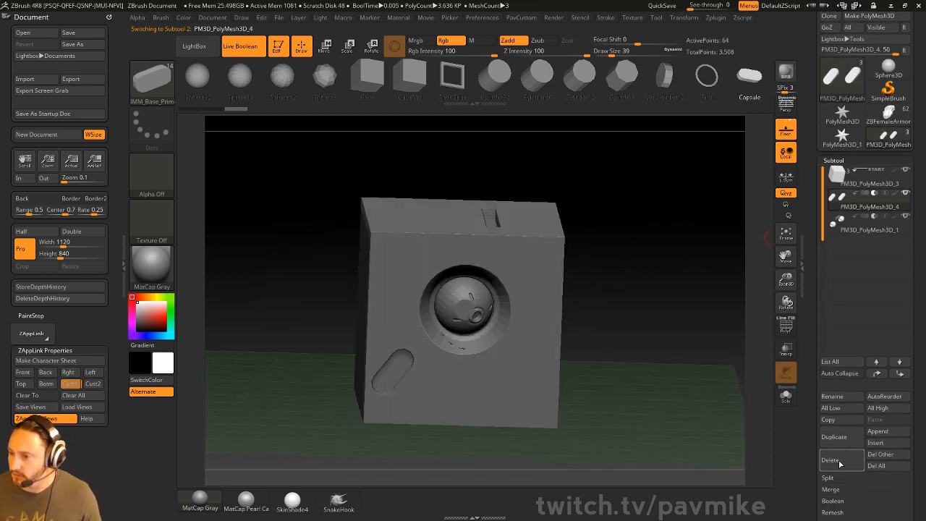
Step: Isolate the remaining subtractive subtool with Solo, delete everything in it except the thin box, and turn Solo off
{"action": "left_click_drag", "start_coordinate": [717, 347], "coordinate": [594, 277]}
{"action": "left_click", "coordinate": [786, 395]}
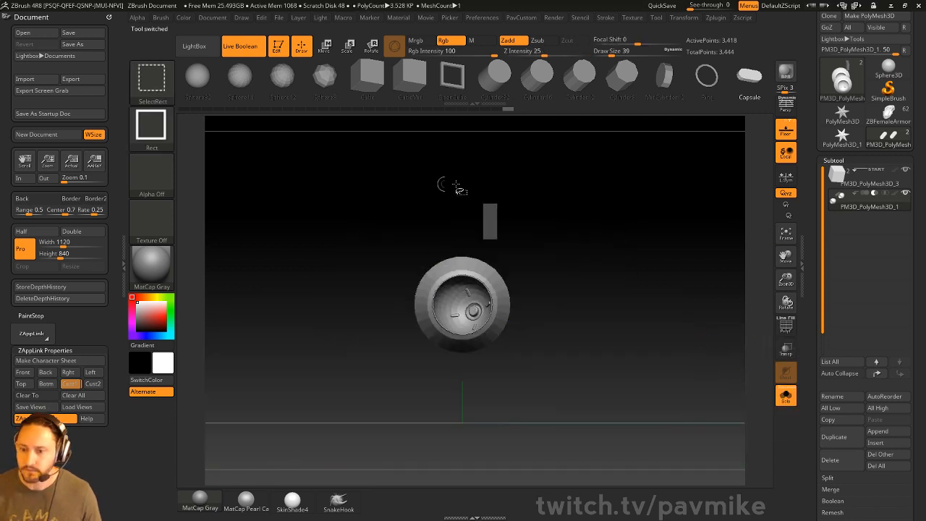
{"action": "left_click_drag", "start_coordinate": [470, 166], "coordinate": [525, 255], "text": "ctrl+shift"}
{"action": "left_click_drag", "start_coordinate": [649, 246], "coordinate": [615, 246]}
{"action": "key", "text": "space"}
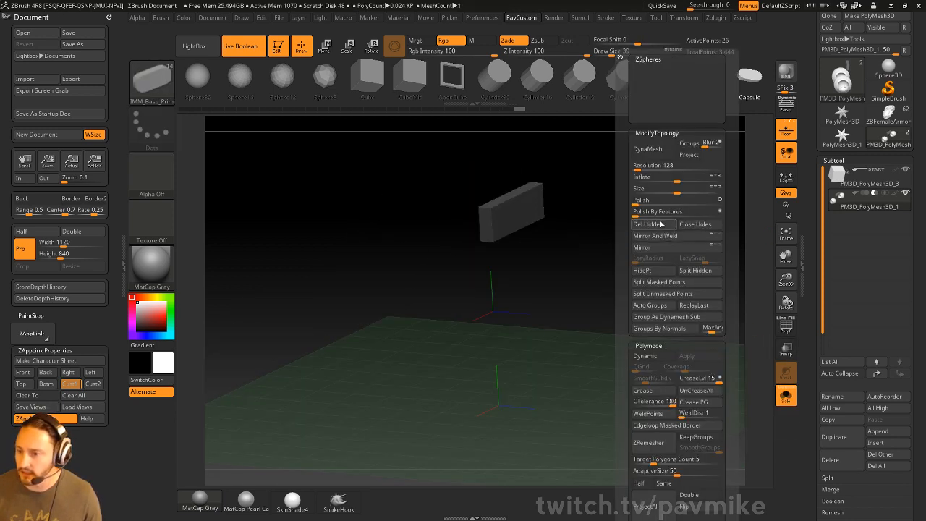
{"action": "left_click", "coordinate": [786, 395]}
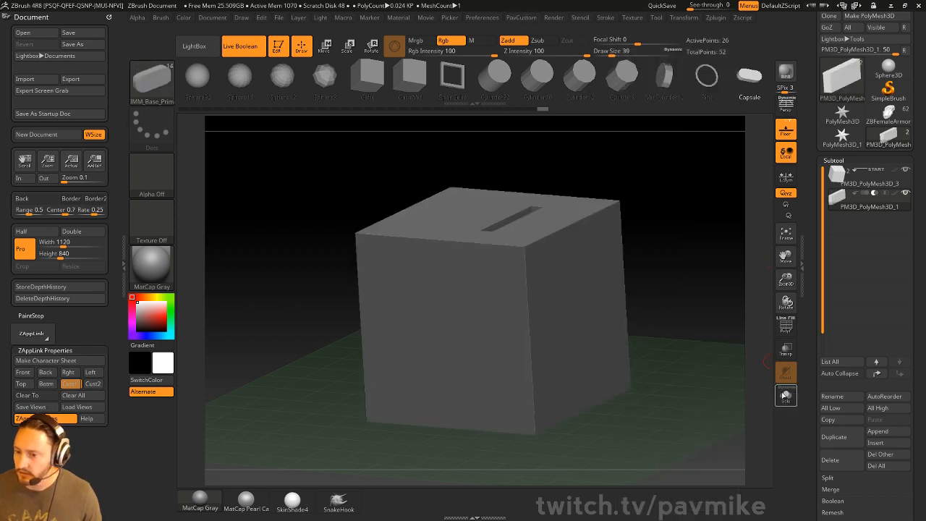
Step: Recall the first stored custom view and show the SpotLight chick reference over the model
{"action": "left_click", "coordinate": [71, 385]}
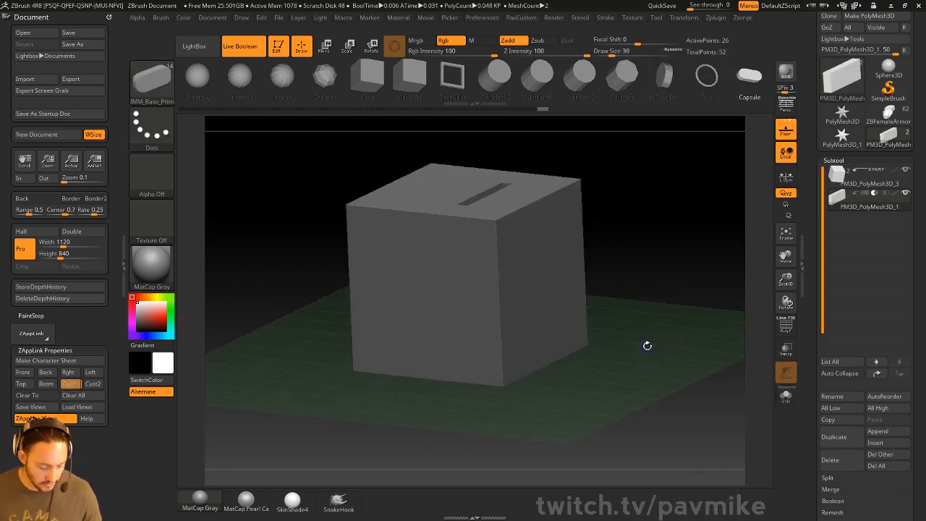
{"action": "key", "text": "shift"}
{"action": "key", "text": "shift+z"}
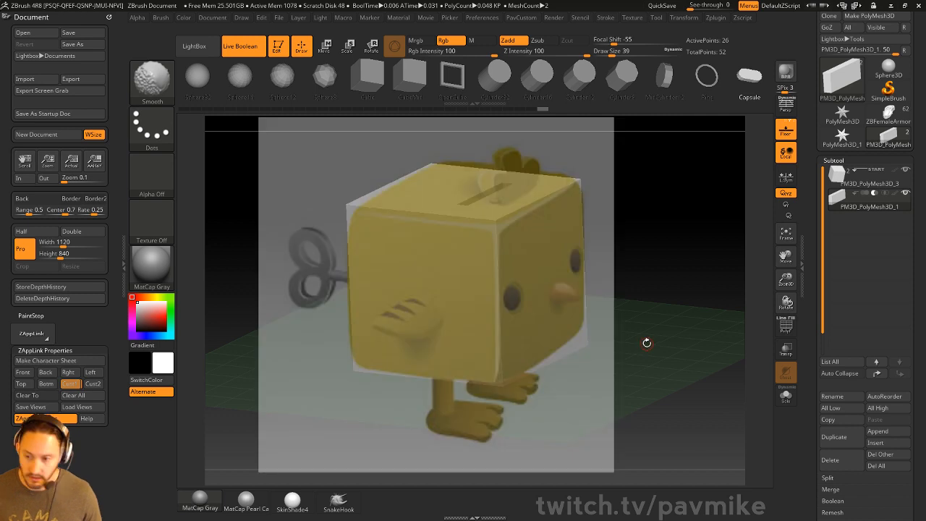
Step: Set the thin box subtool to additive mode and clear the body subtool's Start flag
{"action": "left_click", "coordinate": [867, 194]}
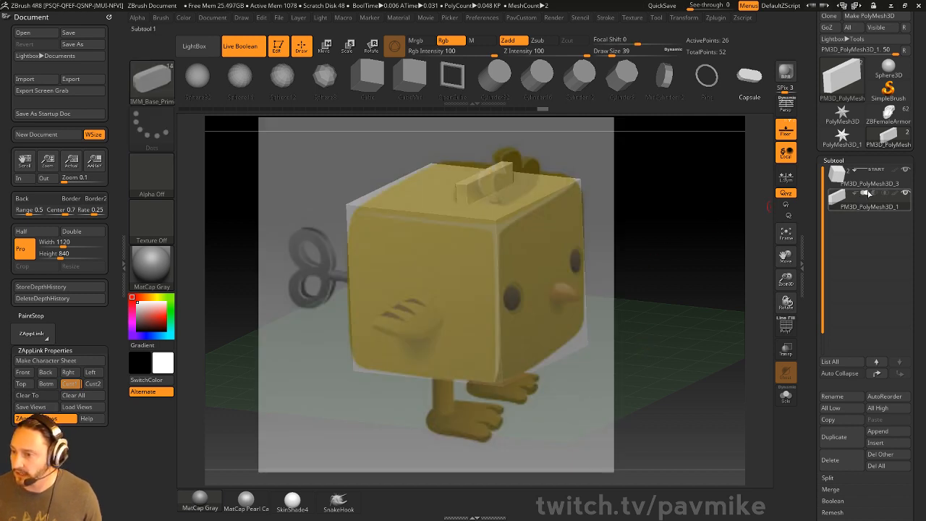
{"action": "left_click", "coordinate": [856, 170]}
Step: Reset the gizmo's orientation and centre it on the thin box
{"action": "key", "text": "w"}
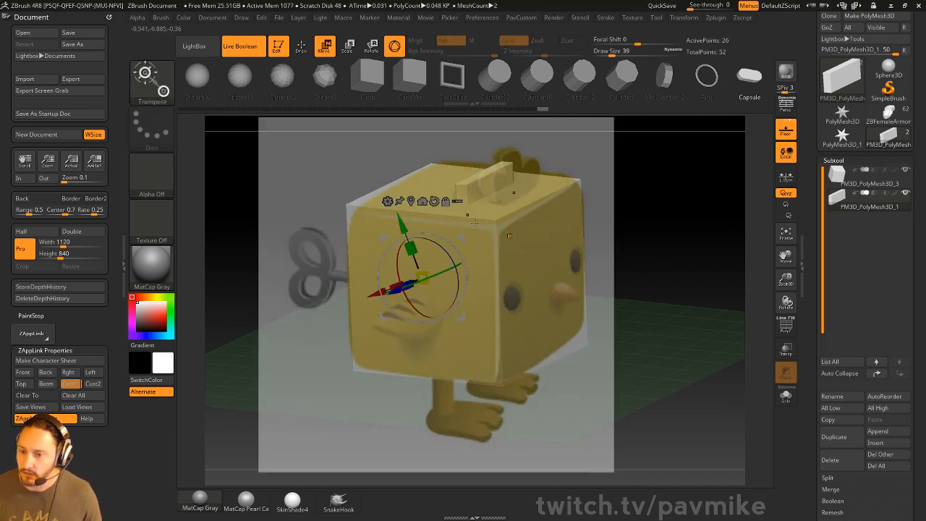
{"action": "left_click", "coordinate": [411, 201]}
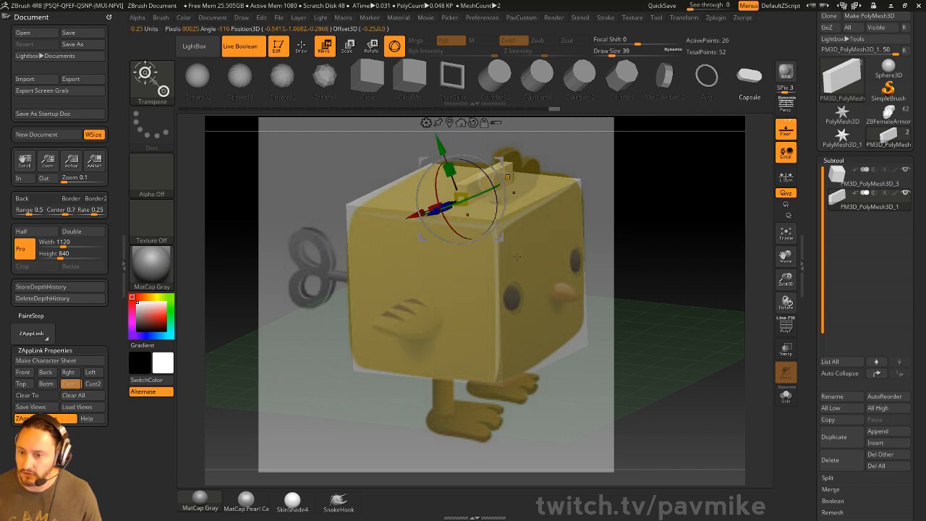
{"action": "left_click_drag", "start_coordinate": [411, 214], "coordinate": [451, 160], "text": "alt"}
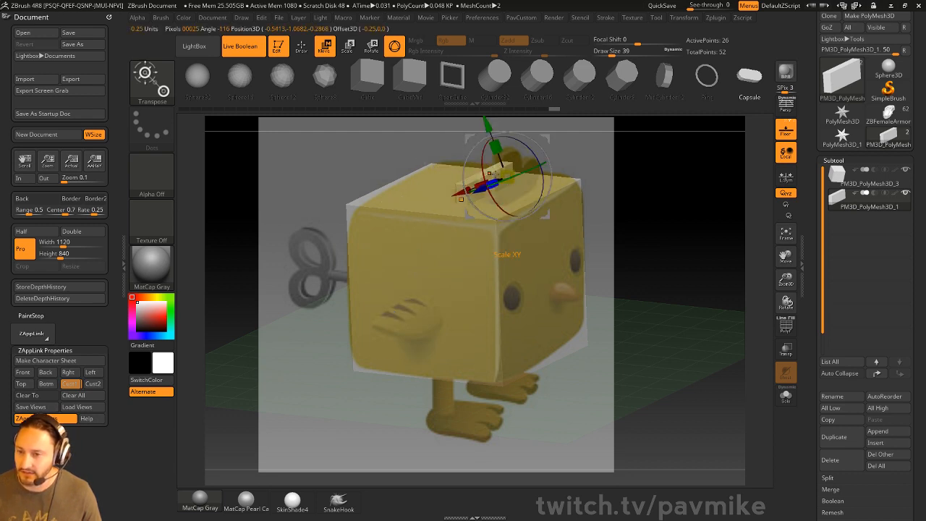
{"action": "left_click_drag", "start_coordinate": [618, 168], "coordinate": [602, 193], "text": "alt"}
{"action": "left_click", "coordinate": [505, 146]}
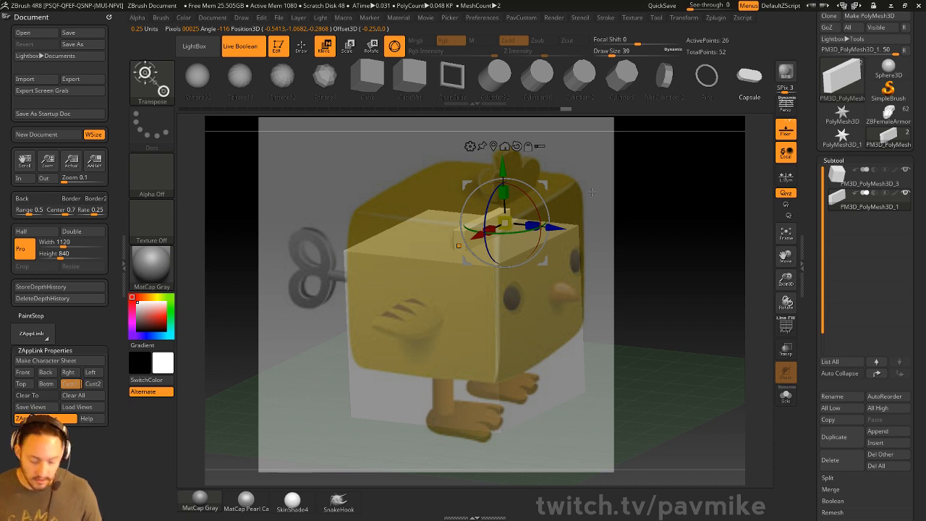
{"action": "left_click", "coordinate": [494, 146]}
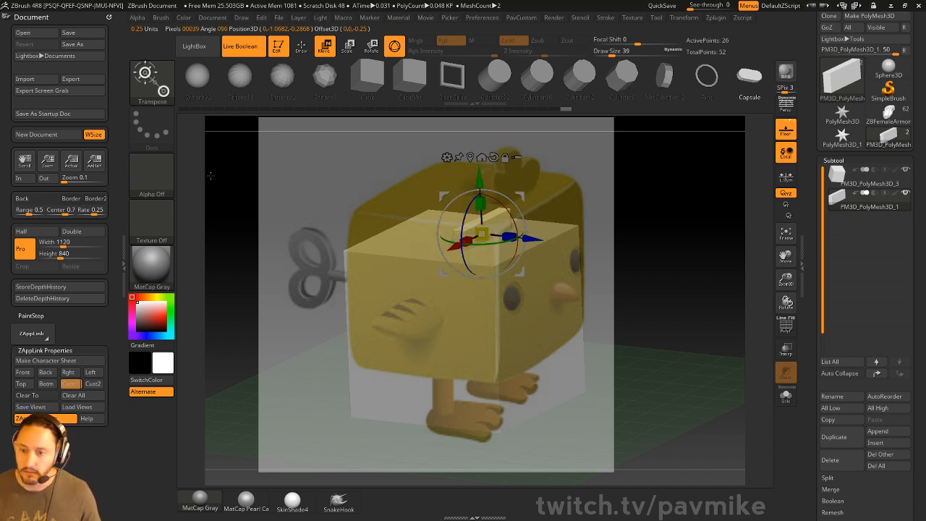
Step: Recall the first custom view and move the box along Z and slightly upward towards the reference's comb
{"action": "left_click", "coordinate": [72, 384]}
{"action": "left_click_drag", "start_coordinate": [538, 187], "coordinate": [564, 190]}
{"action": "mouse_move", "coordinate": [509, 141]}
{"action": "left_mouse_down"}
{"action": "mouse_move", "coordinate": [510, 120]}
{"action": "mouse_move", "coordinate": [510, 133]}
{"action": "left_mouse_up"}
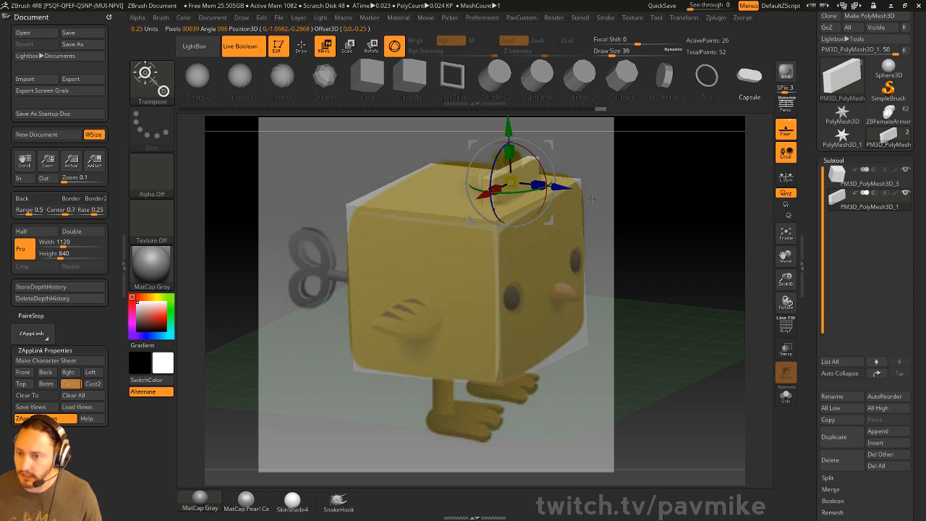
Step: Show the PolyFrame and bevel the box's central edge loop with ZModeler, using the EdgeLoop Complete target
{"action": "key", "text": "q"}
{"action": "left_click", "coordinate": [786, 326]}
{"action": "key", "text": "b"}
{"action": "key", "text": "z"}
{"action": "key", "text": "m"}
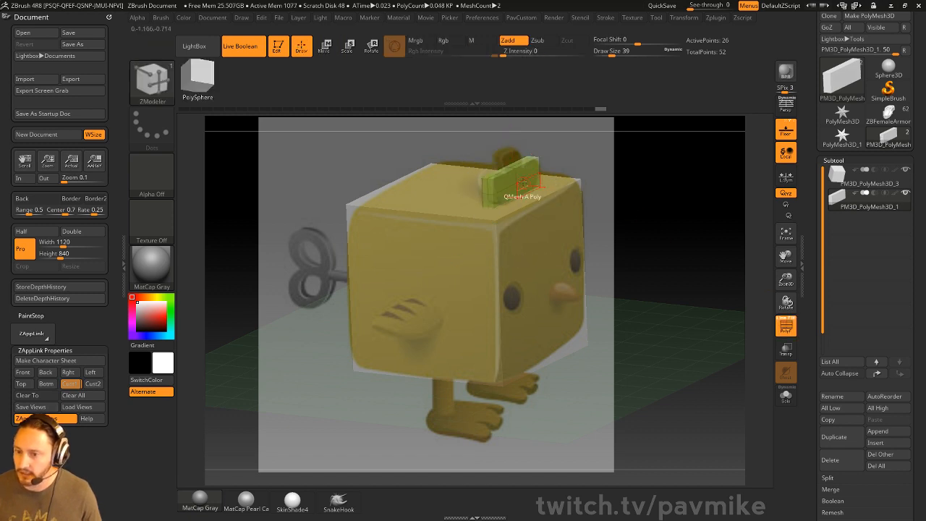
{"action": "key", "text": "space"}
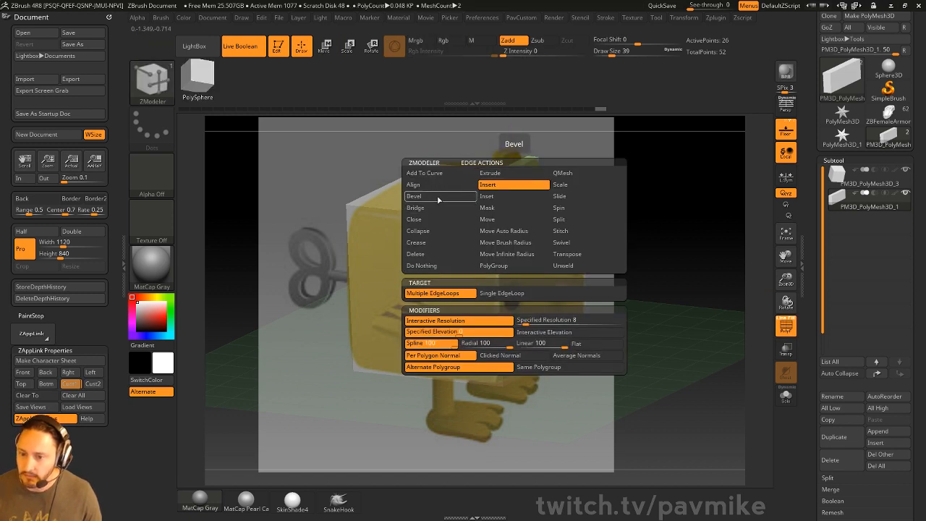
{"action": "left_click", "coordinate": [443, 198]}
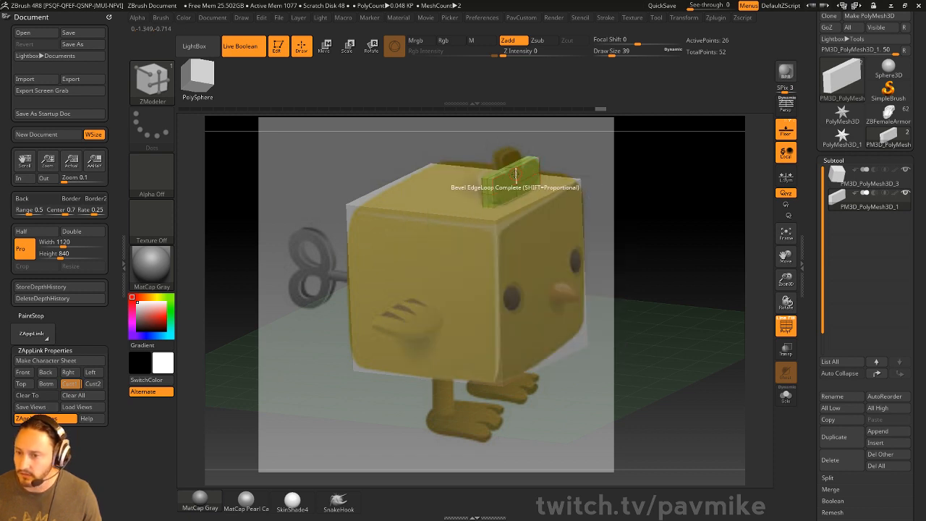
{"action": "left_click", "coordinate": [514, 157]}
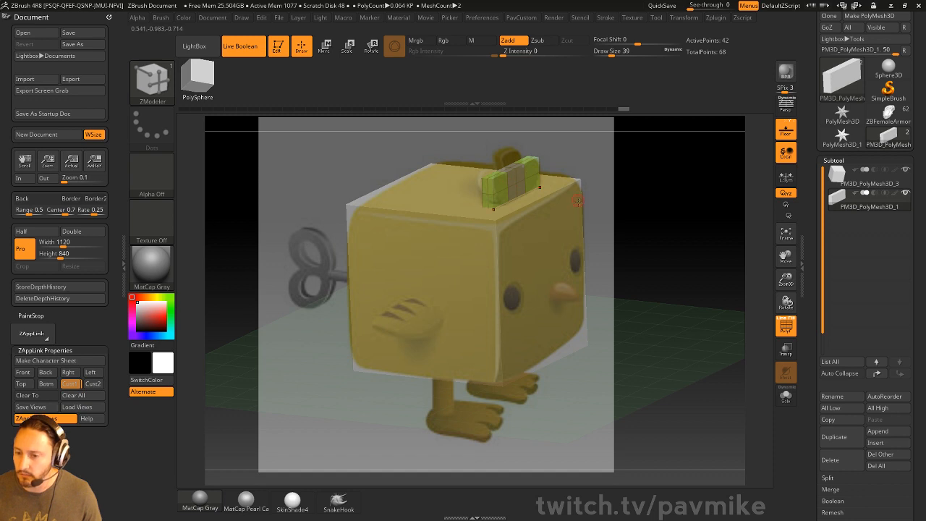
Step: Set the ZModeler edge action to Insert with the Single EdgeLoop target and remove the surplus edge loops from the box
{"action": "left_click", "coordinate": [487, 186]}
{"action": "key", "text": "space"}
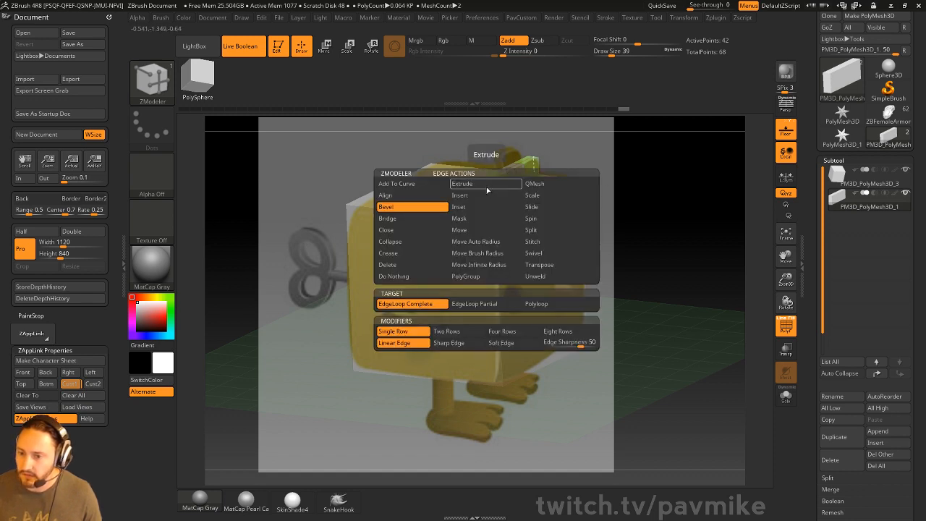
{"action": "left_click", "coordinate": [486, 195]}
{"action": "left_click", "coordinate": [475, 303]}
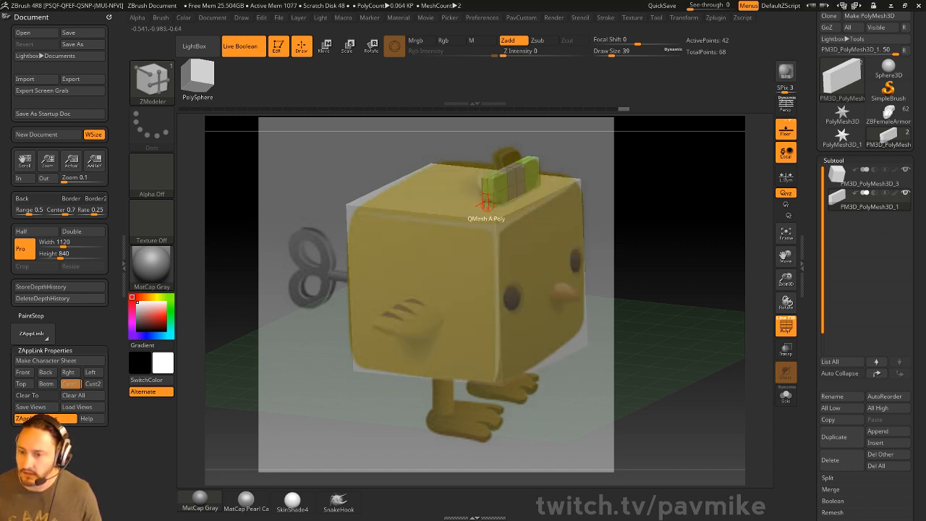
{"action": "left_click", "coordinate": [487, 206], "text": "alt"}
{"action": "left_click", "coordinate": [490, 191], "text": "alt"}
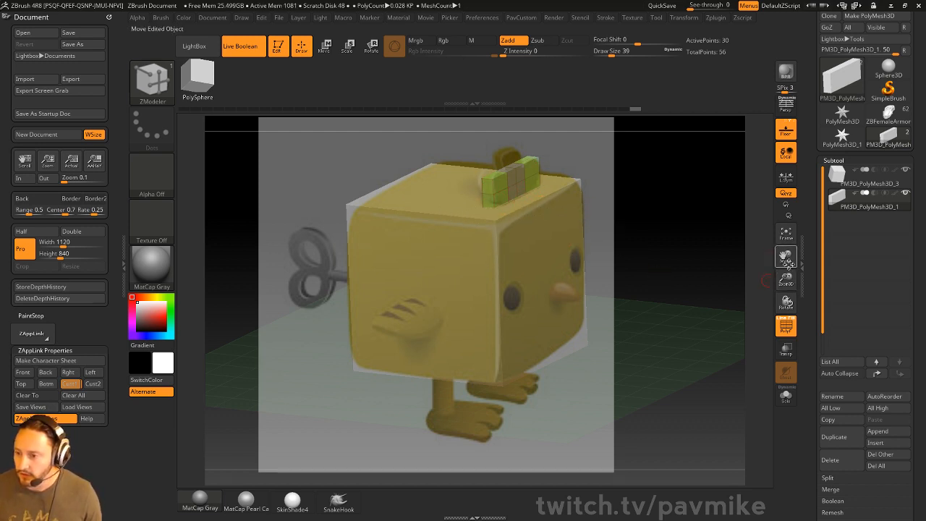
Step: Isolate the box with Solo and mask its lower points, clearing and redoing the first mask
{"action": "left_click", "coordinate": [786, 395]}
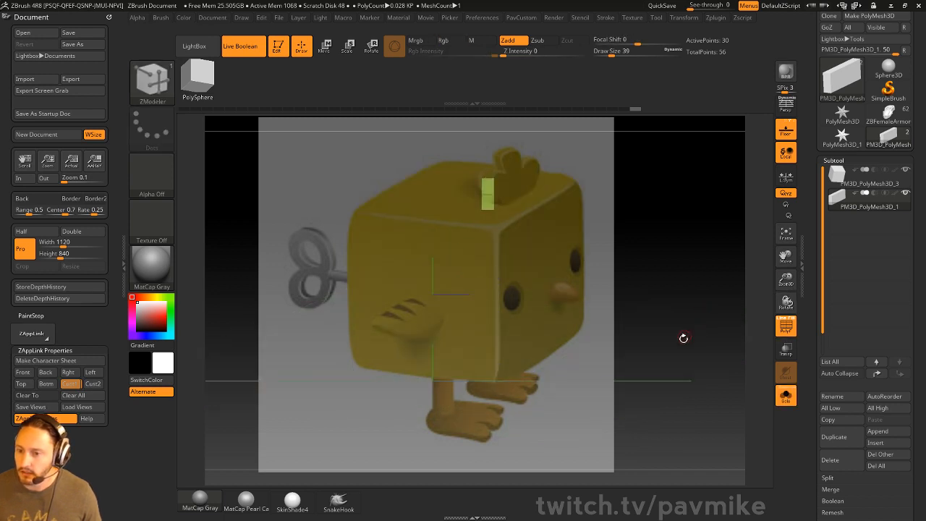
{"action": "mouse_move", "coordinate": [685, 368]}
{"action": "left_mouse_down", "text": "ctrl"}
{"action": "mouse_move", "coordinate": [411, 223]}
{"action": "mouse_move", "coordinate": [413, 205]}
{"action": "mouse_move", "coordinate": [422, 223]}
{"action": "mouse_move", "coordinate": [410, 203]}
{"action": "left_mouse_up", "text": "ctrl"}
{"action": "mouse_move", "coordinate": [705, 213]}
{"action": "left_mouse_down"}
{"action": "mouse_move", "coordinate": [730, 247]}
{"action": "mouse_move", "coordinate": [690, 287]}
{"action": "left_mouse_up"}
{"action": "left_click", "coordinate": [681, 205], "text": "ctrl"}
{"action": "left_click", "coordinate": [699, 260], "text": "ctrl"}
{"action": "mouse_move", "coordinate": [693, 335]}
{"action": "left_mouse_down", "text": "ctrl"}
{"action": "mouse_move", "coordinate": [511, 263]}
{"action": "mouse_move", "coordinate": [413, 205]}
{"action": "left_mouse_up", "text": "ctrl"}
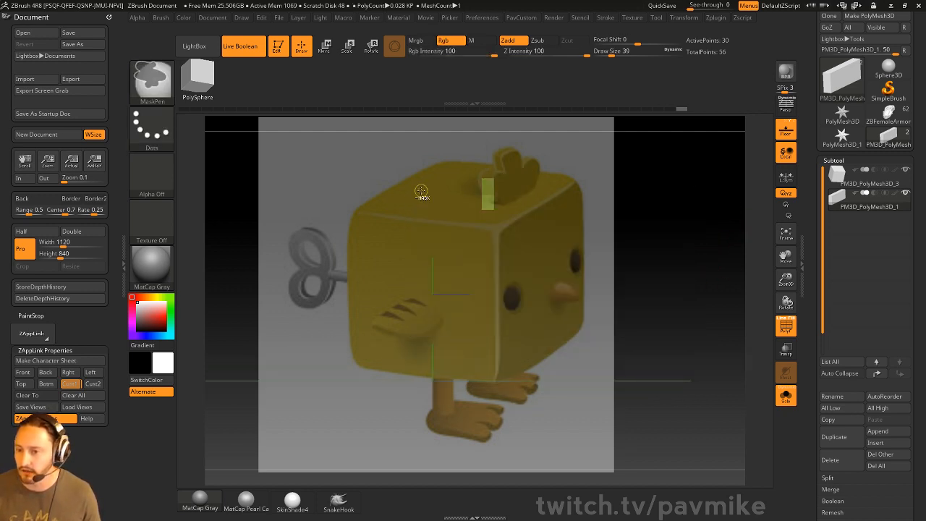
{"action": "mouse_move", "coordinate": [709, 196]}
{"action": "left_mouse_down"}
{"action": "mouse_move", "coordinate": [684, 227]}
{"action": "mouse_move", "coordinate": [680, 198]}
{"action": "left_mouse_up"}
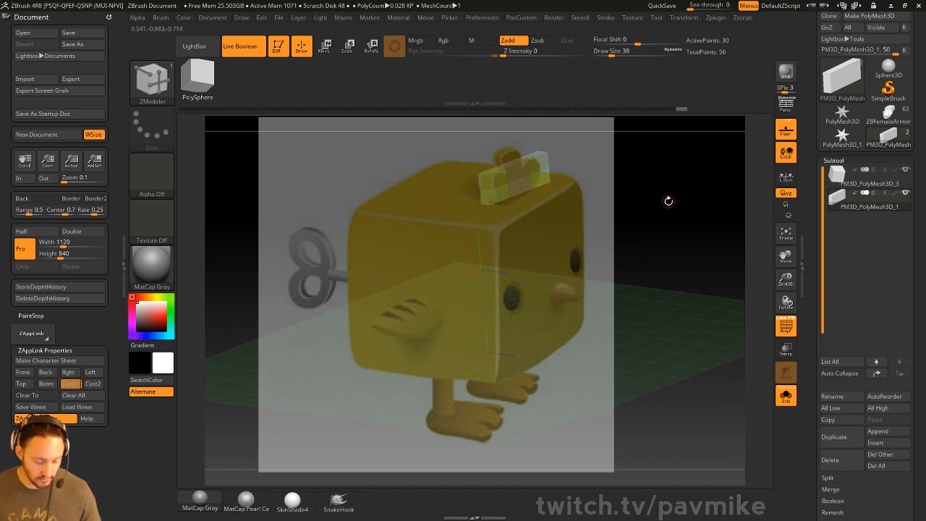
Step: Scale the unmasked part of the box down along X to taper the comb shape
{"action": "key", "text": "e"}
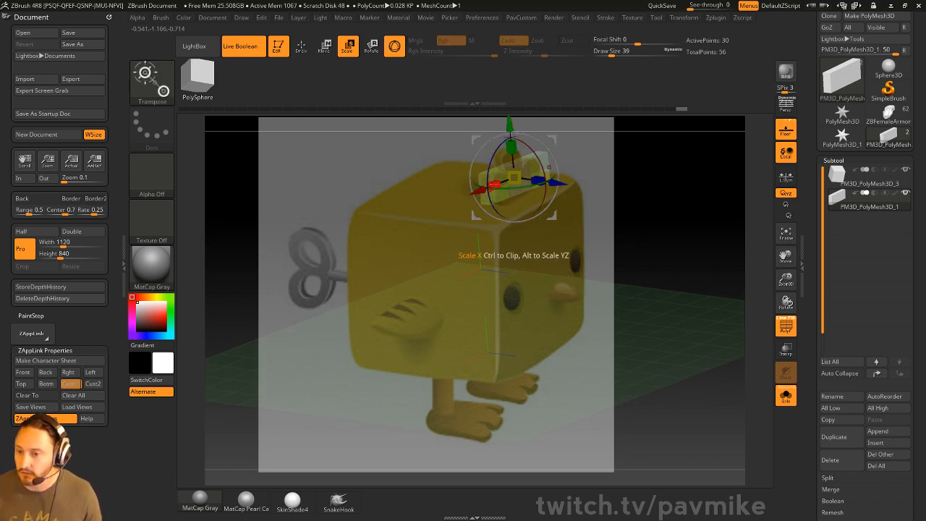
{"action": "left_click_drag", "start_coordinate": [494, 184], "coordinate": [504, 180]}
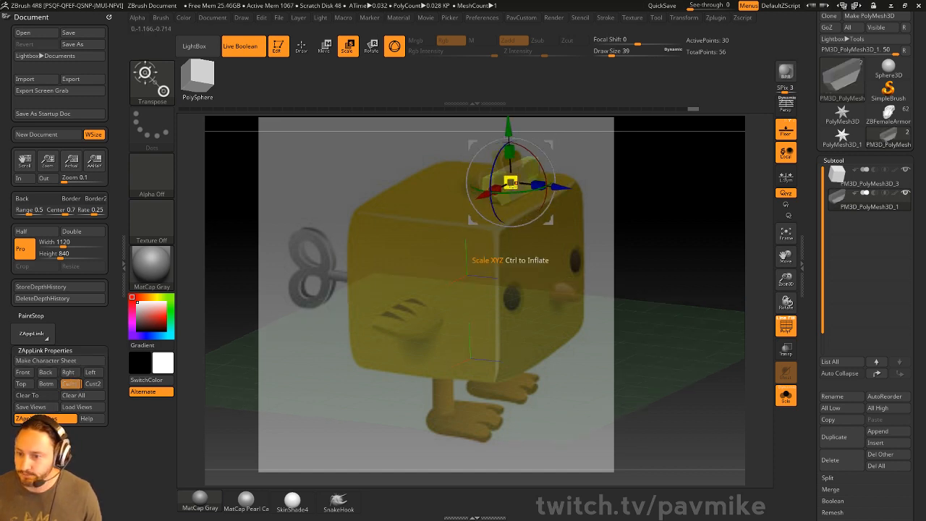
{"action": "key", "text": "q"}
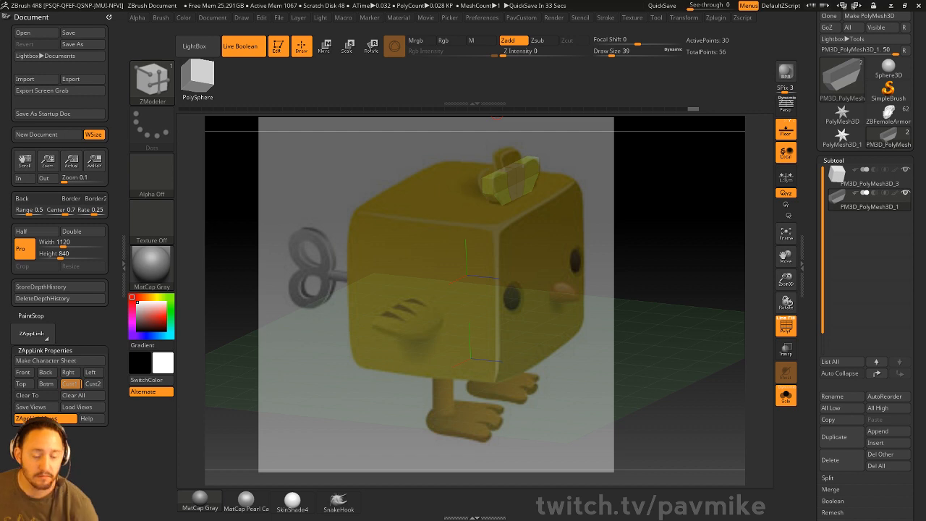
Step: Replace the docked Document palette with Zplugin and unwrap the comb with UV Master, with Symmetry on
{"action": "left_click", "coordinate": [111, 16]}
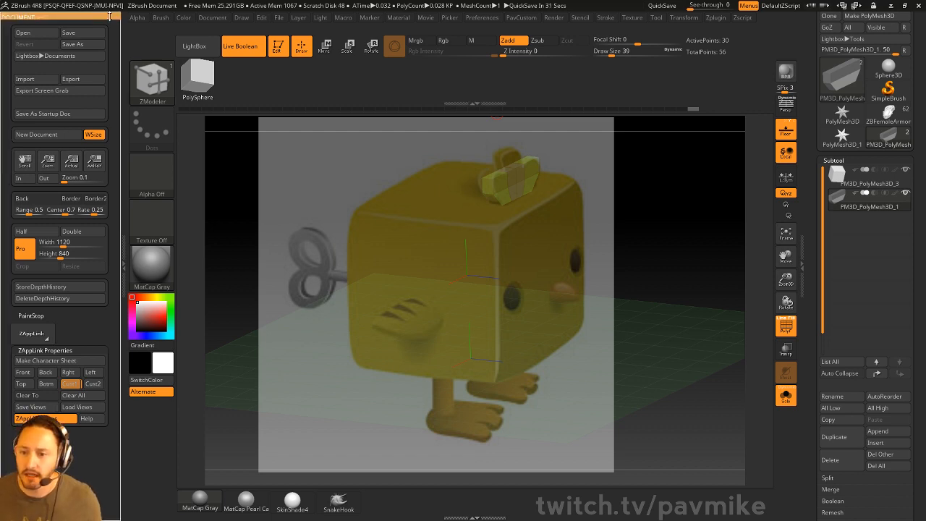
{"action": "left_click", "coordinate": [717, 17]}
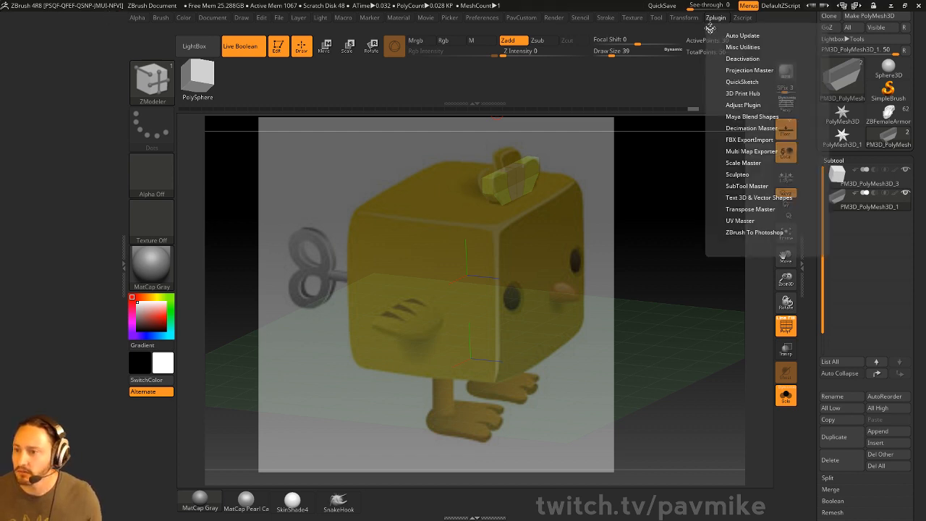
{"action": "left_click_drag", "start_coordinate": [710, 21], "coordinate": [152, 81]}
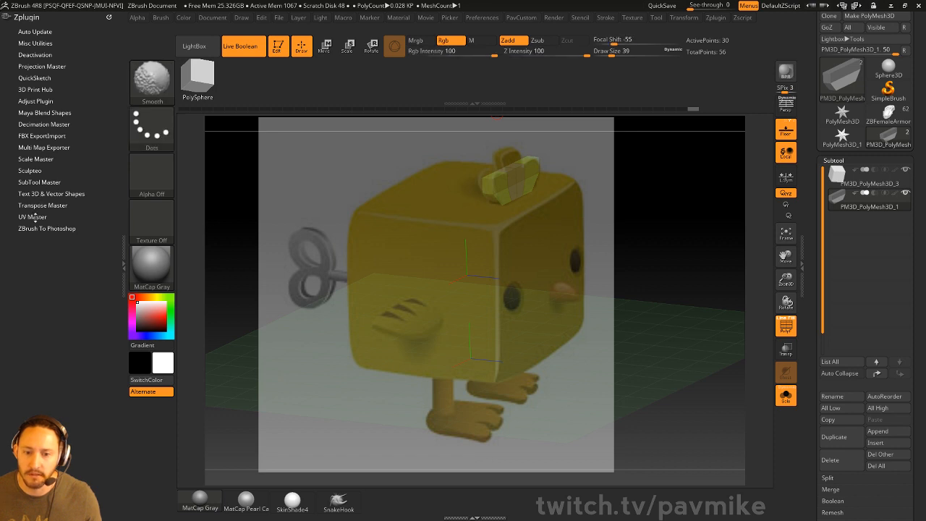
{"action": "left_click", "coordinate": [34, 217]}
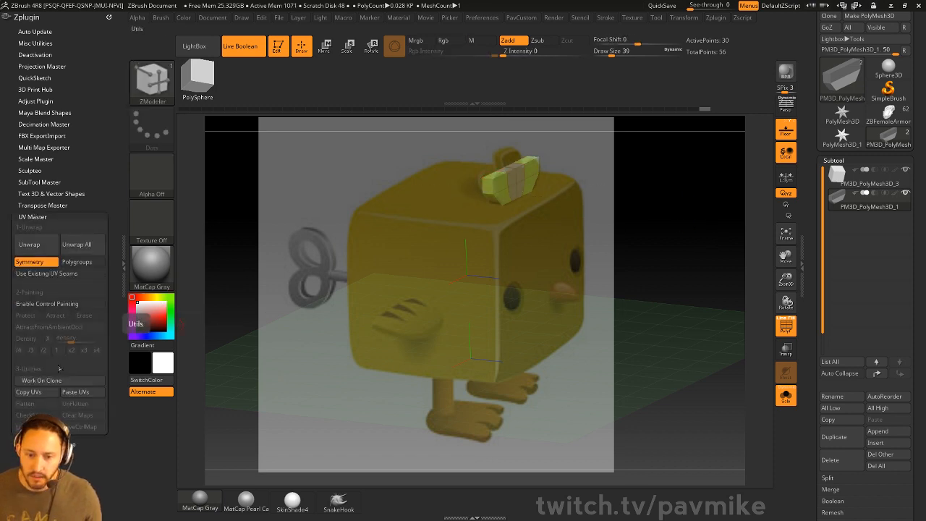
{"action": "left_click", "coordinate": [41, 248]}
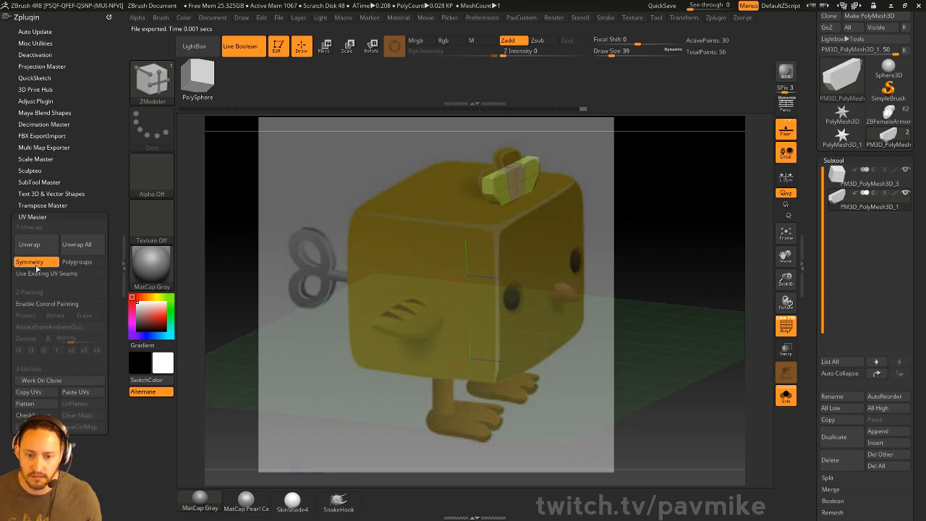
{"action": "left_click", "coordinate": [36, 212]}
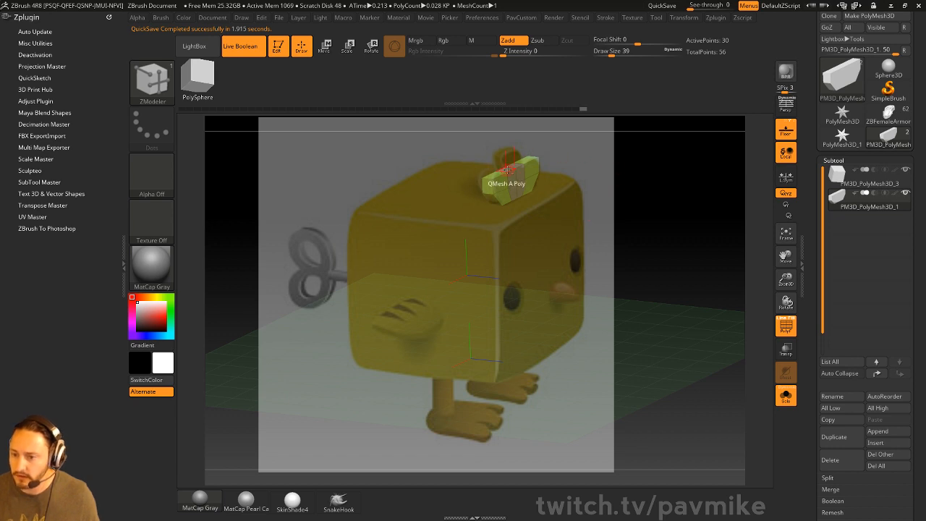
Step: QMesh the comb's upper middle polygon upward to raise its central lobe, using the A Single Poly target
{"action": "key", "text": "space"}
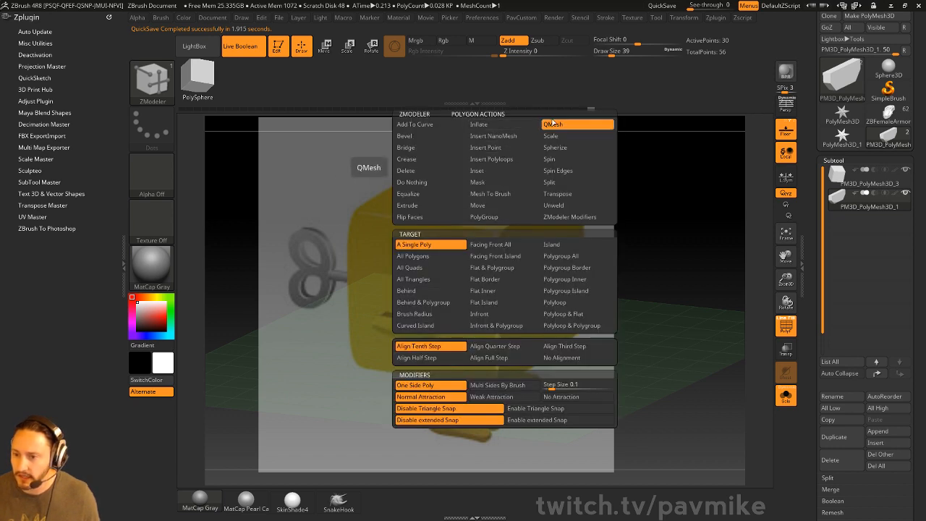
{"action": "left_click_drag", "start_coordinate": [507, 171], "coordinate": [506, 150]}
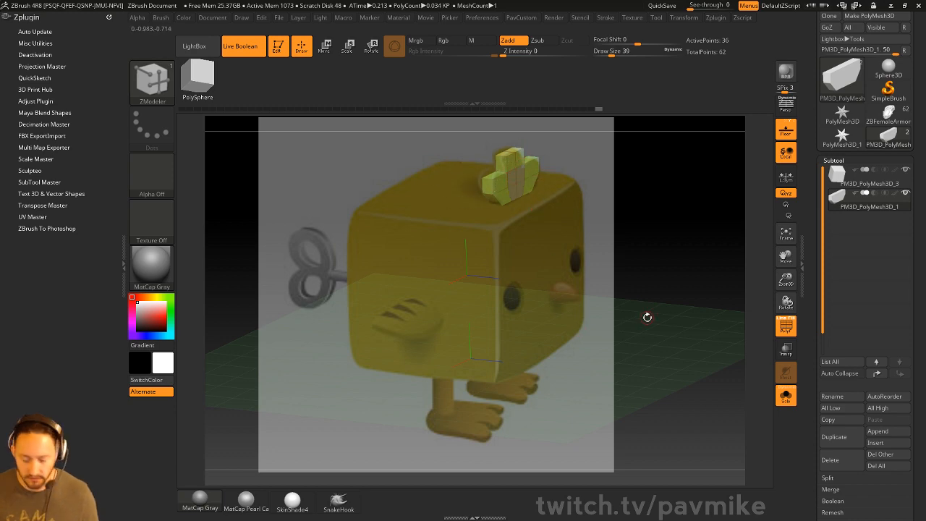
Step: Choose the Cylinder12 insert from the IMM_Base_Prim brush and try to place it at the near eye
{"action": "key", "text": "b"}
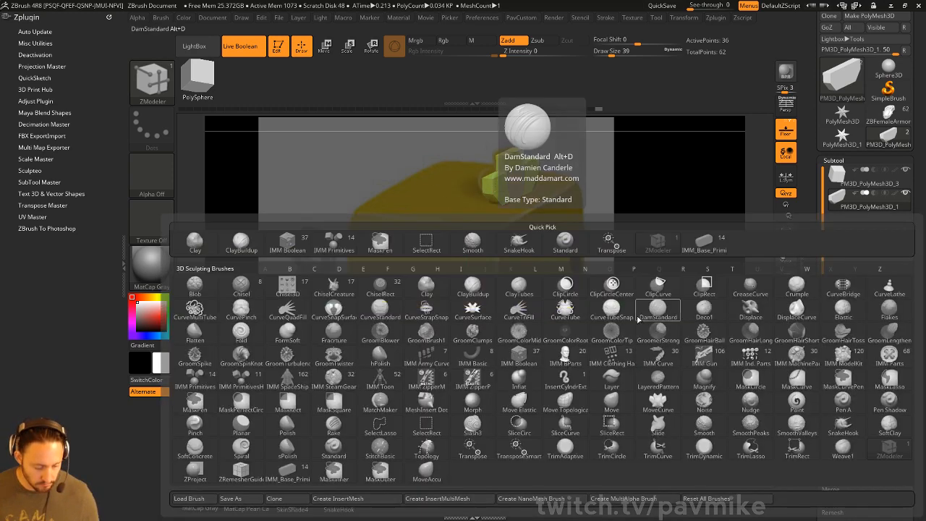
{"action": "left_click", "coordinate": [647, 245]}
{"action": "key", "text": "m"}
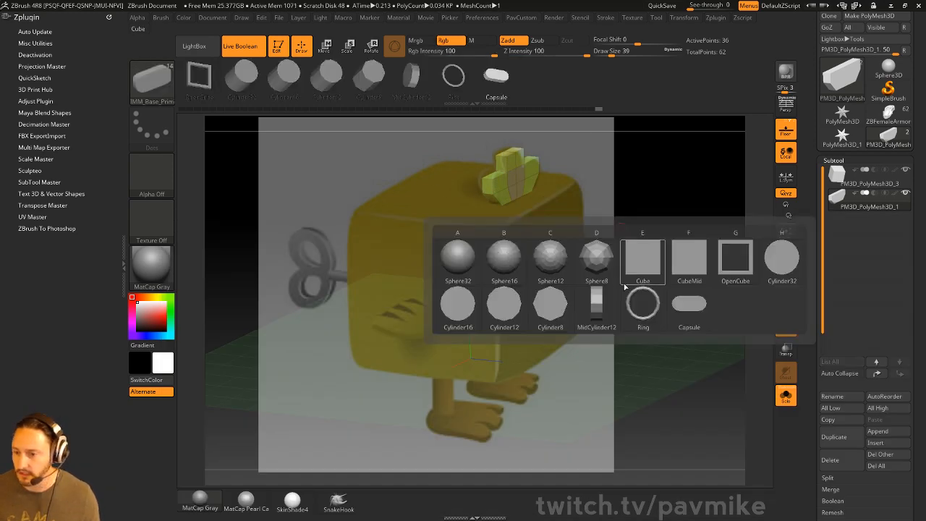
{"action": "left_click", "coordinate": [504, 304]}
{"action": "left_click_drag", "start_coordinate": [516, 300], "coordinate": [251, 292]}
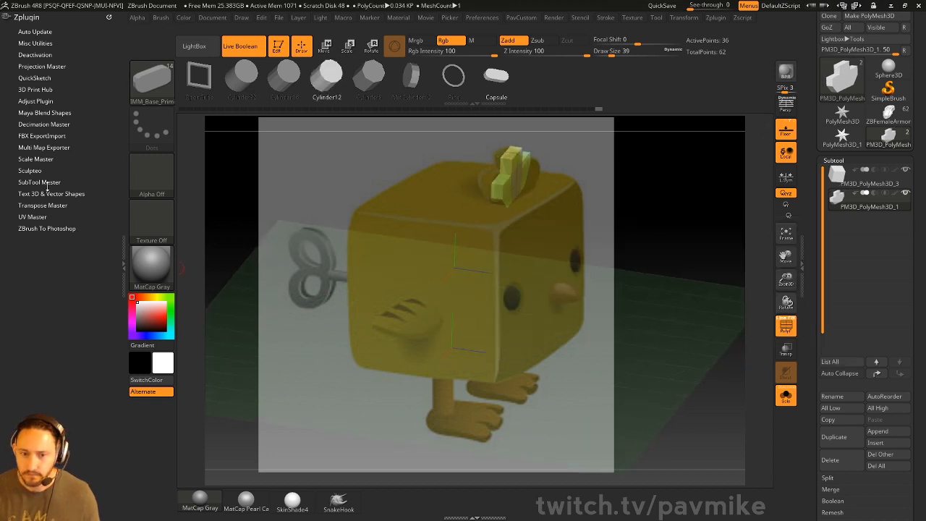
Step: Dock the Document palette in place of Zplugin and restore the saved Cust1 view over the reference
{"action": "left_click", "coordinate": [109, 17]}
{"action": "left_click", "coordinate": [210, 18]}
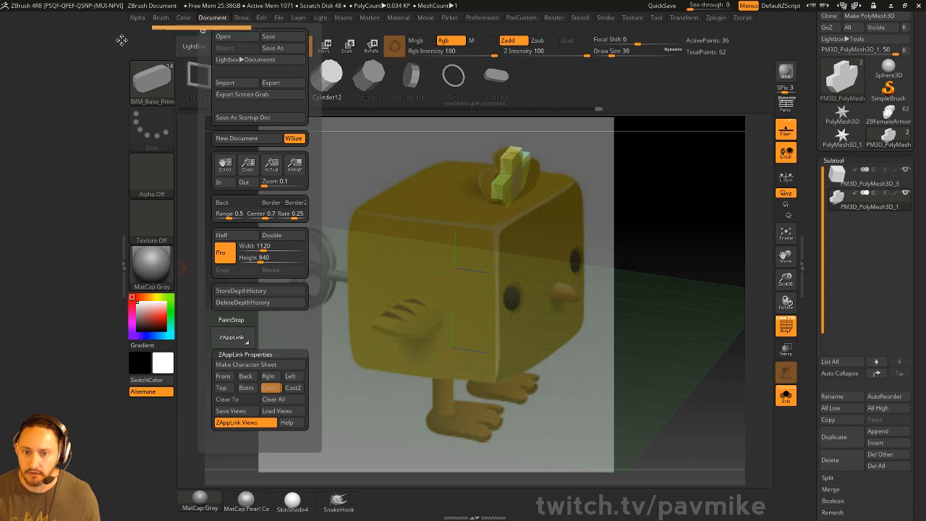
{"action": "left_click_drag", "start_coordinate": [121, 39], "coordinate": [116, 36]}
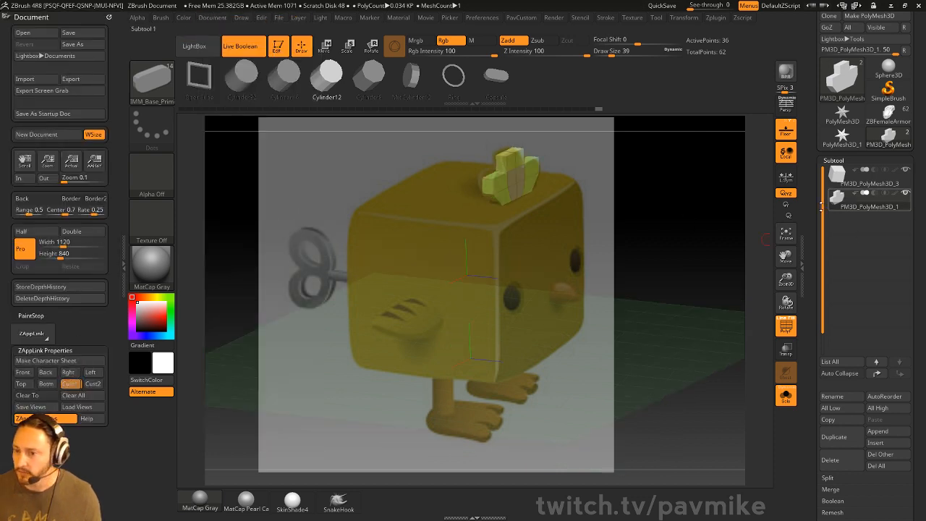
Step: Make the cube body the active subtool and insert mirrored Cylinder12 meshes at both eyes
{"action": "left_click", "coordinate": [516, 306], "text": "alt"}
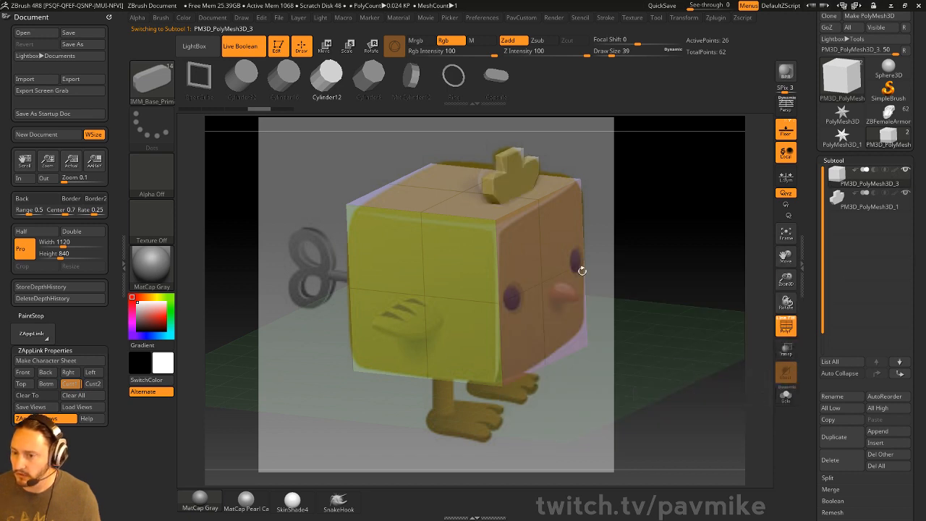
{"action": "left_click_drag", "start_coordinate": [515, 300], "coordinate": [612, 341]}
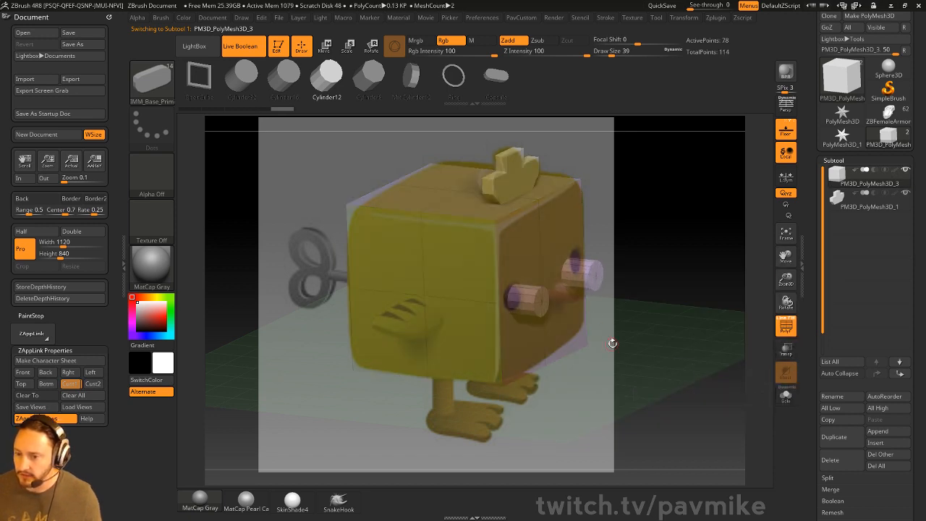
Step: Move the eye cylinders with the gizmo to line them up with the reference eyes and sink them into the face
{"action": "key", "text": "w"}
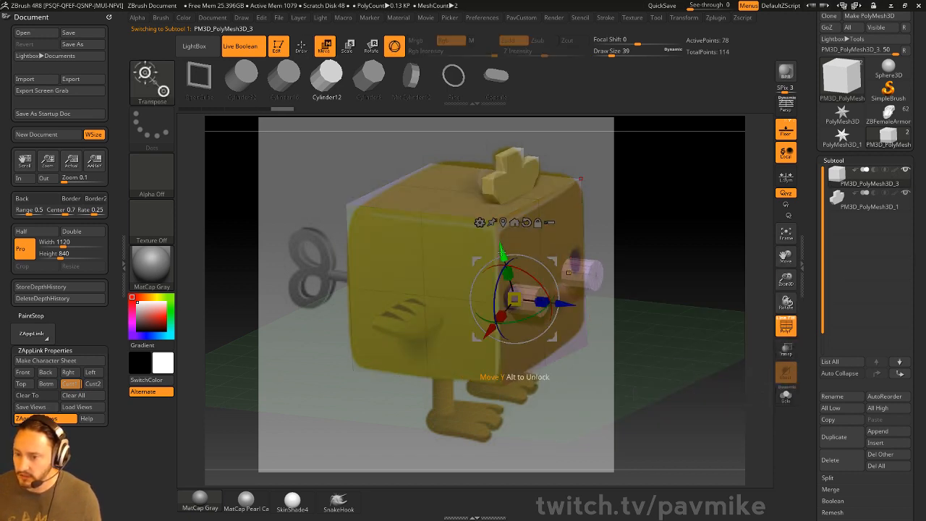
{"action": "left_click_drag", "start_coordinate": [500, 253], "coordinate": [499, 250]}
{"action": "left_click_drag", "start_coordinate": [488, 328], "coordinate": [486, 330]}
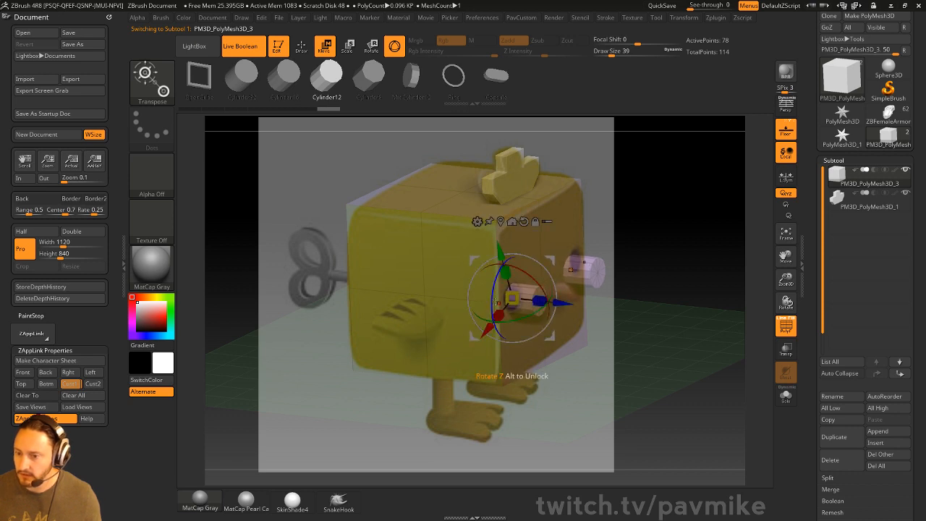
{"action": "left_click_drag", "start_coordinate": [501, 255], "coordinate": [500, 253]}
{"action": "left_click_drag", "start_coordinate": [512, 297], "coordinate": [535, 298]}
{"action": "left_click_drag", "start_coordinate": [465, 329], "coordinate": [465, 330]}
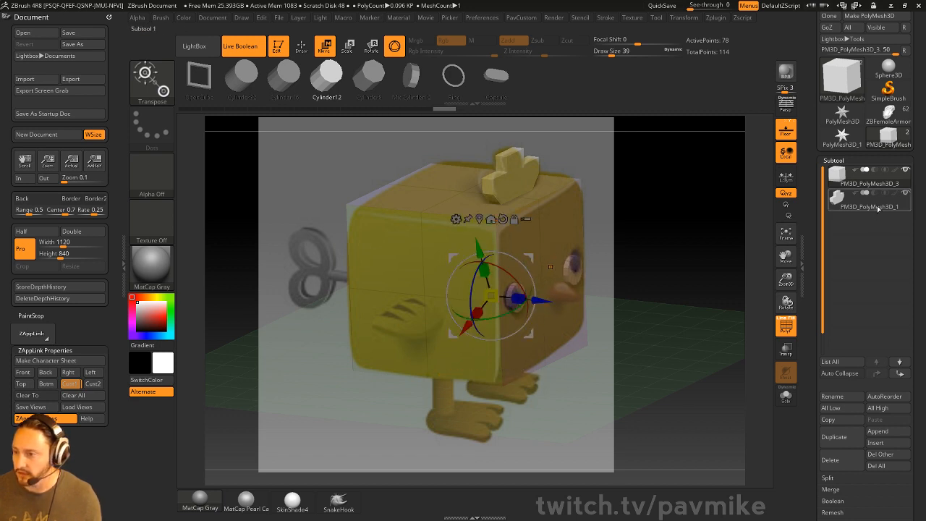
Step: Split the unmasked eye cylinders into their own subtool and set it to subtract from the cube with Live Boolean
{"action": "key", "text": "q"}
{"action": "key", "text": "2"}
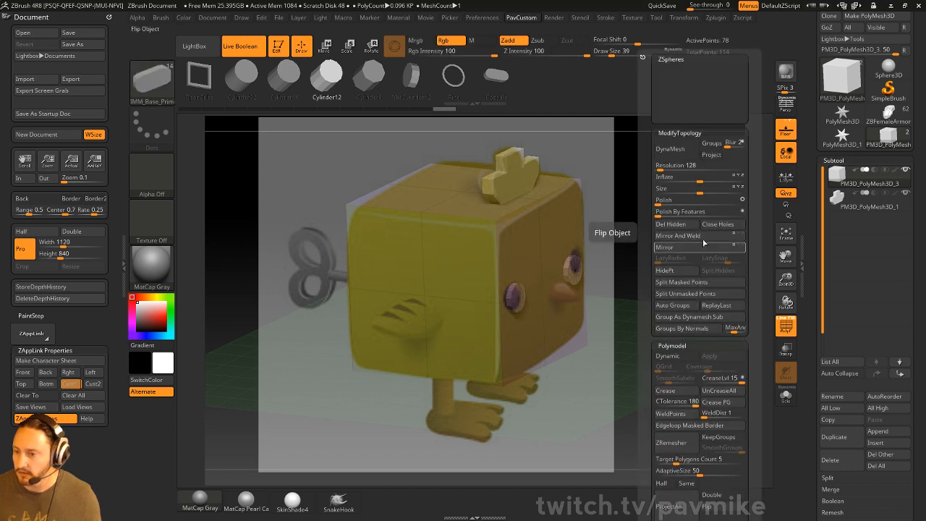
{"action": "left_click", "coordinate": [700, 294]}
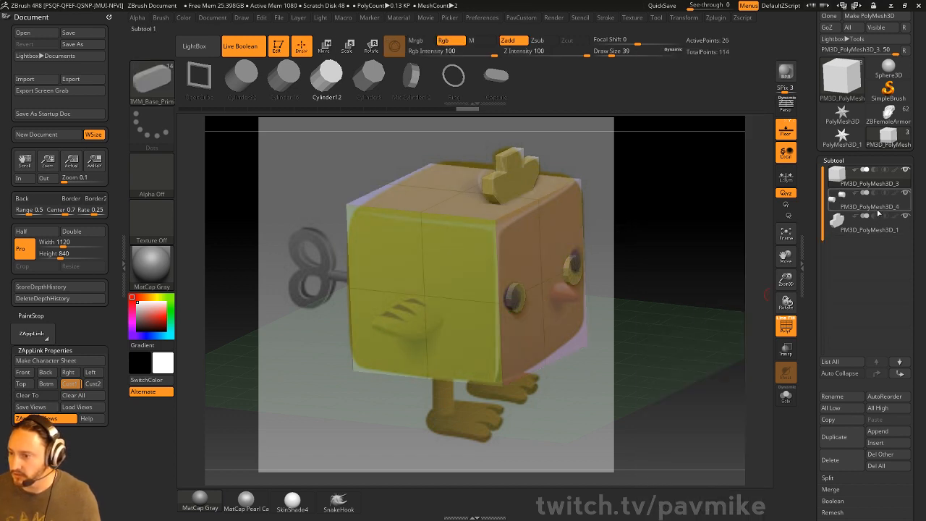
{"action": "left_click", "coordinate": [878, 200]}
{"action": "left_click", "coordinate": [874, 194]}
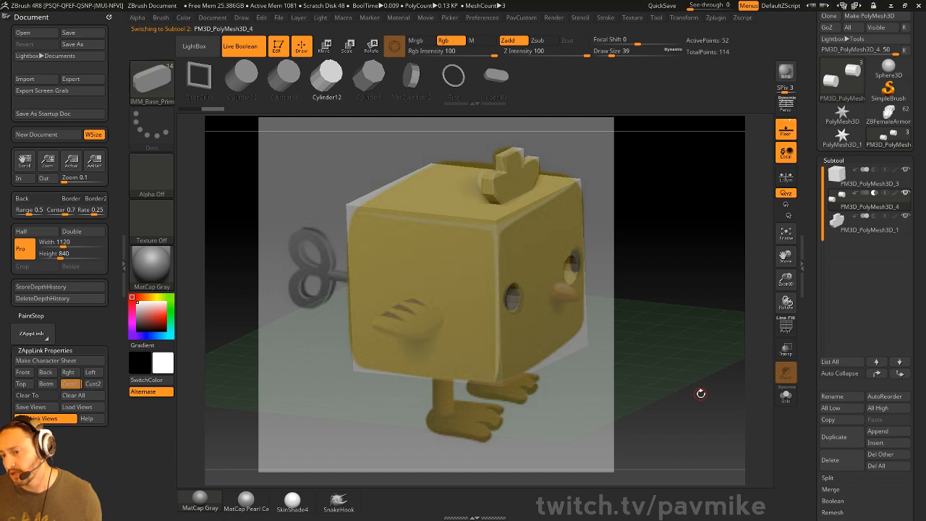
Step: Switch to the IMM Primitives brush and look through its available insert meshes
{"action": "key", "text": "b"}
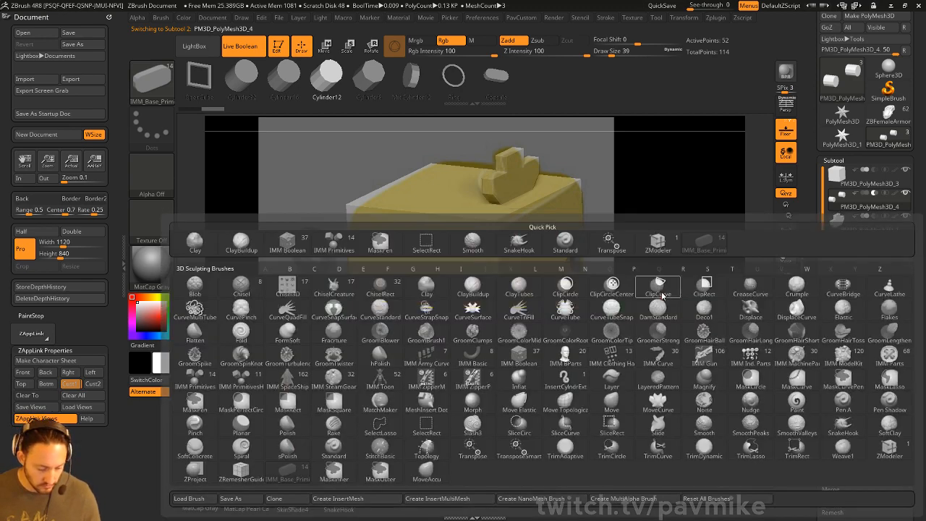
{"action": "left_click", "coordinate": [195, 375]}
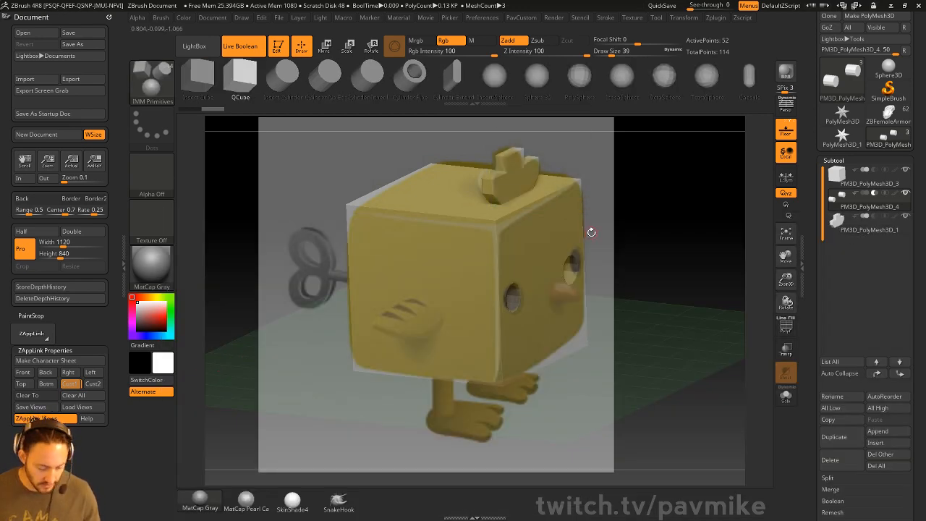
{"action": "key", "text": "m"}
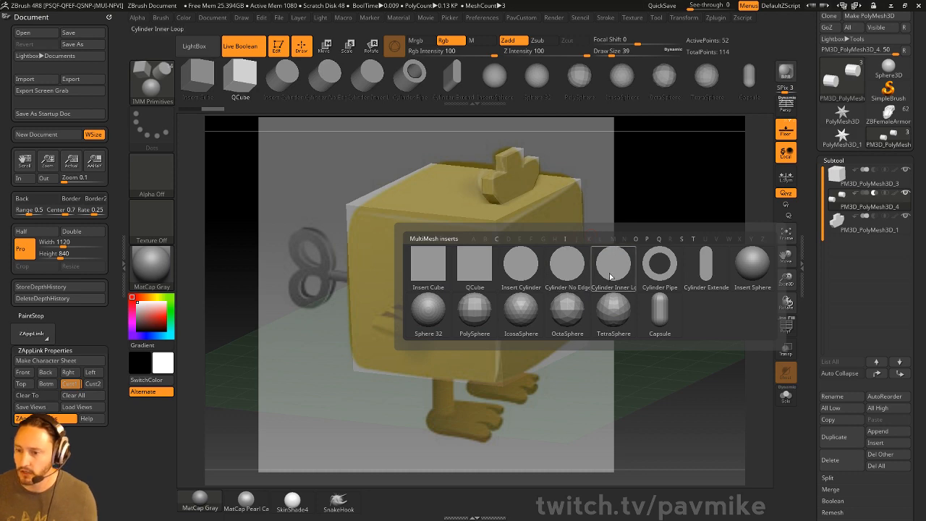
Step: Leave Edit mode, pick the Cone3D tool, draw a cone on the canvas and make it editable
{"action": "left_click", "coordinate": [278, 47]}
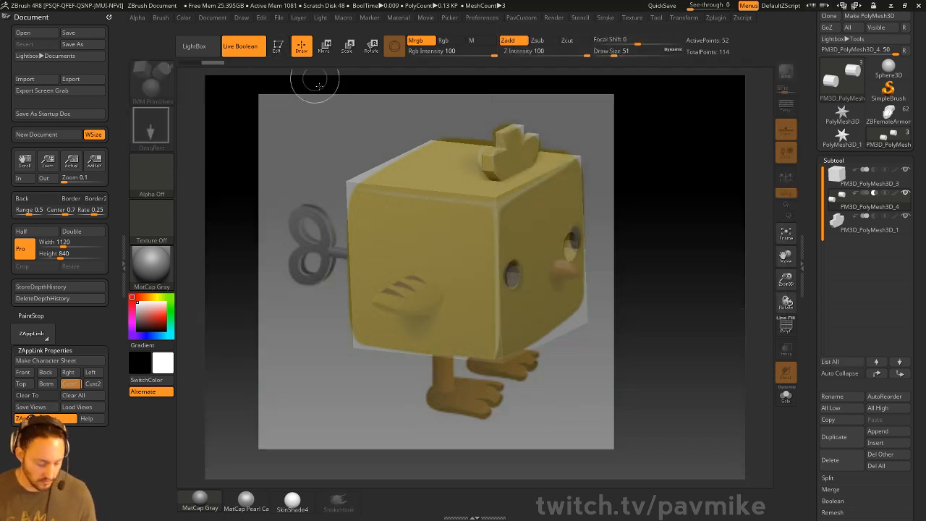
{"action": "left_click", "coordinate": [843, 115]}
{"action": "left_click", "coordinate": [842, 78]}
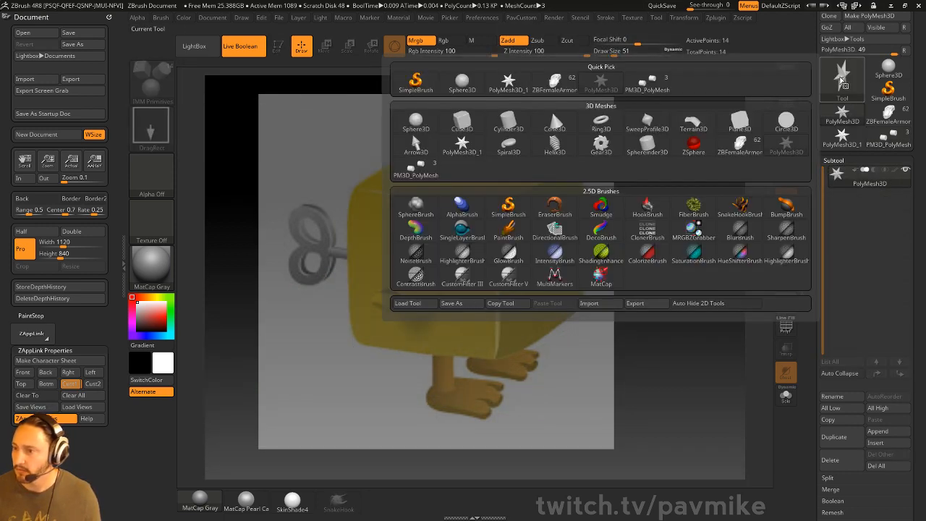
{"action": "left_click", "coordinate": [553, 123]}
{"action": "left_click_drag", "start_coordinate": [444, 290], "coordinate": [418, 297]}
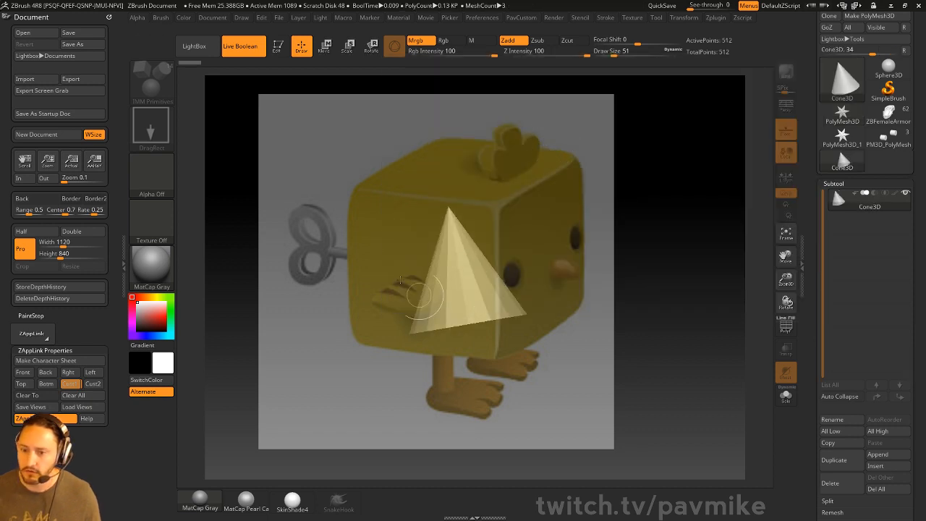
{"action": "left_click", "coordinate": [277, 47]}
Step: Create a new InsertMesh brush from the cone with its tip facing the camera
{"action": "left_click_drag", "start_coordinate": [662, 208], "coordinate": [666, 311]}
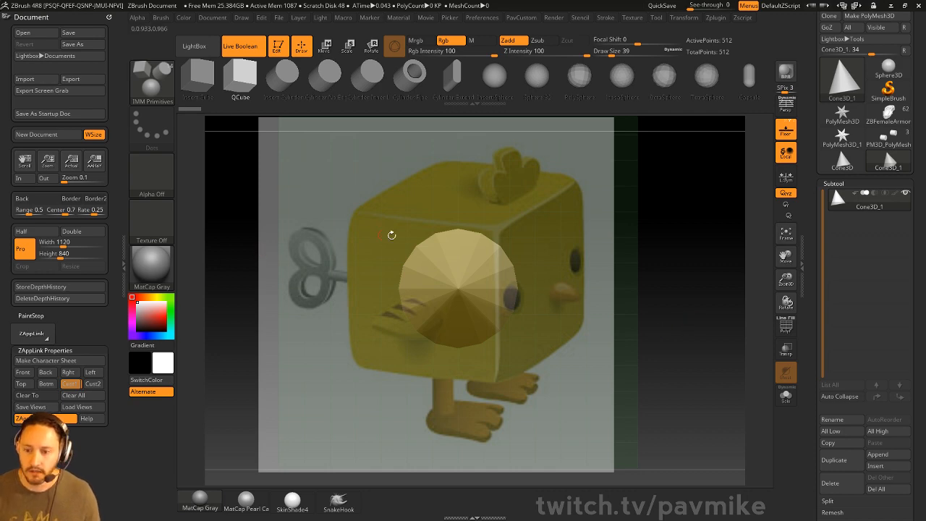
{"action": "key", "text": "b"}
{"action": "left_click", "coordinate": [178, 499]}
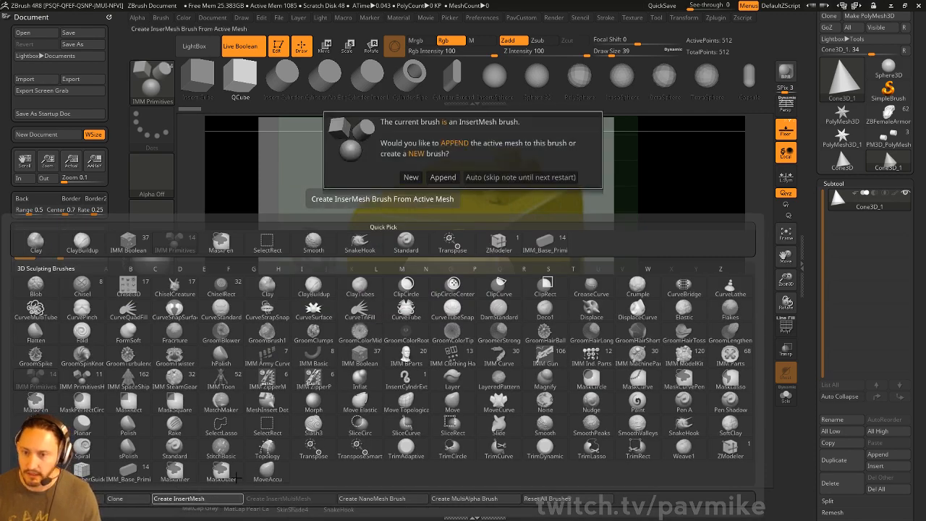
{"action": "left_click", "coordinate": [411, 177]}
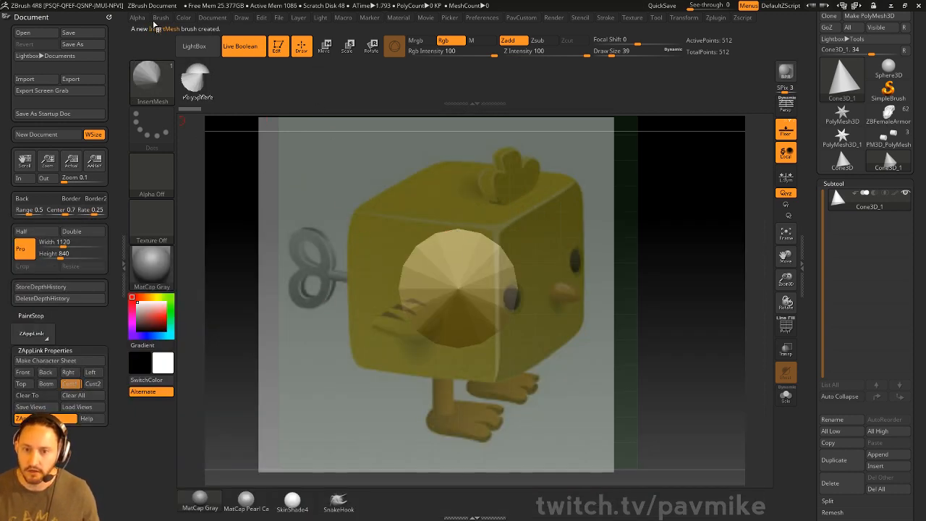
Step: Turn the cone side-on to the camera and append it to the current InsertMesh brush as a second mesh
{"action": "left_click", "coordinate": [160, 17]}
{"action": "left_click", "coordinate": [185, 285]}
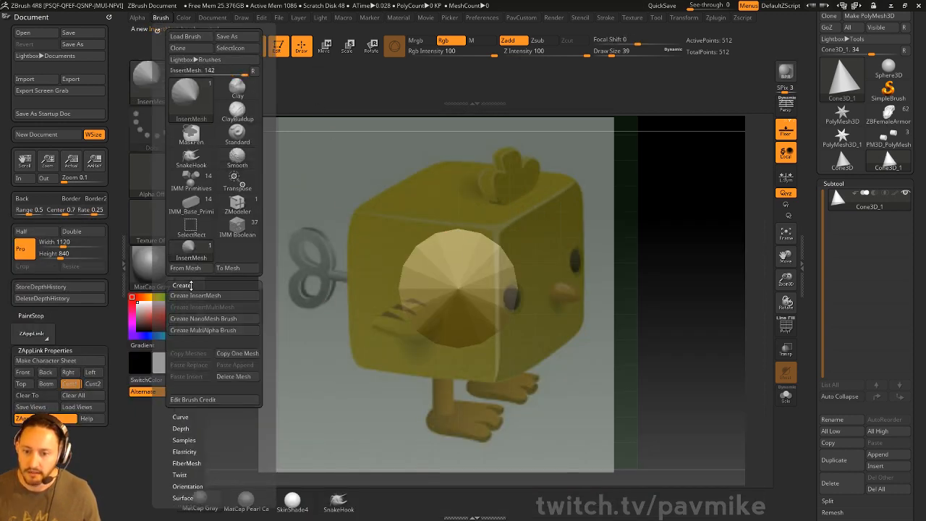
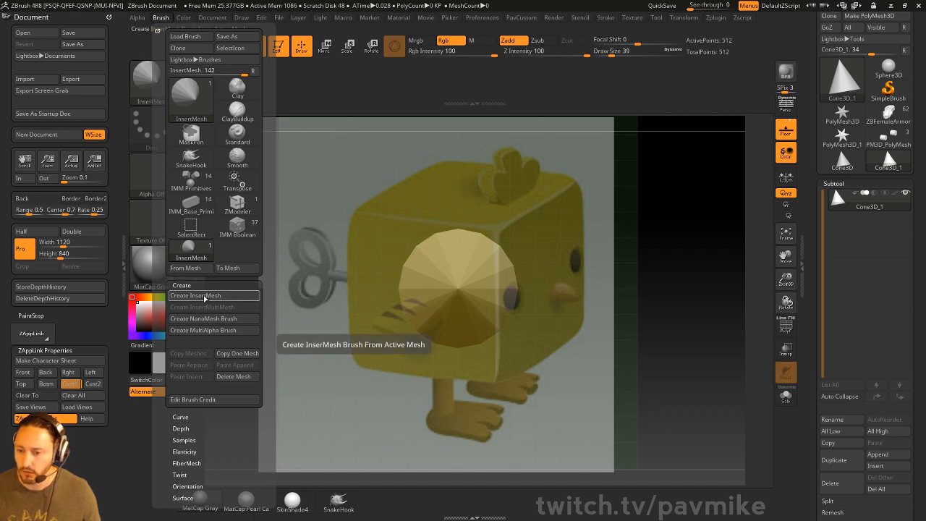
{"action": "left_click", "coordinate": [197, 296]}
{"action": "left_click_drag", "start_coordinate": [642, 182], "coordinate": [688, 185]}
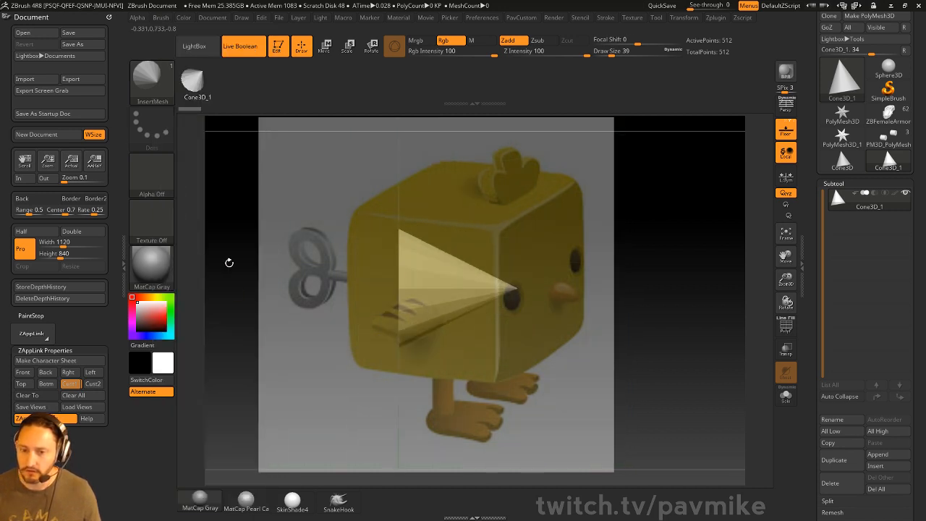
{"action": "left_click", "coordinate": [160, 17]}
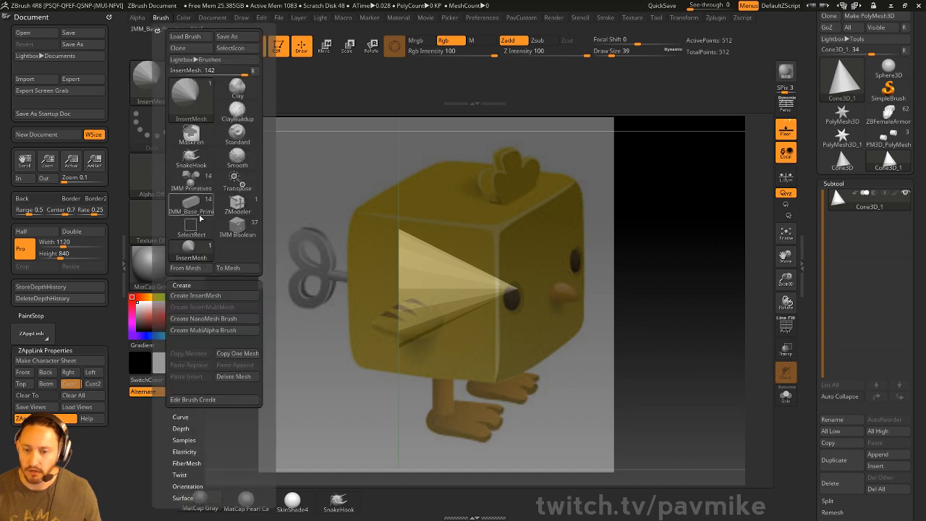
{"action": "left_click", "coordinate": [209, 295]}
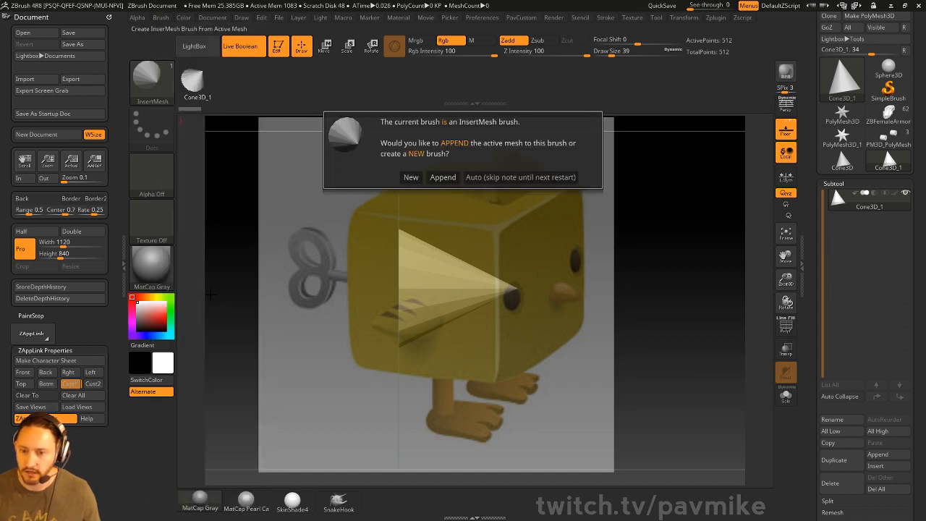
{"action": "left_click", "coordinate": [454, 177]}
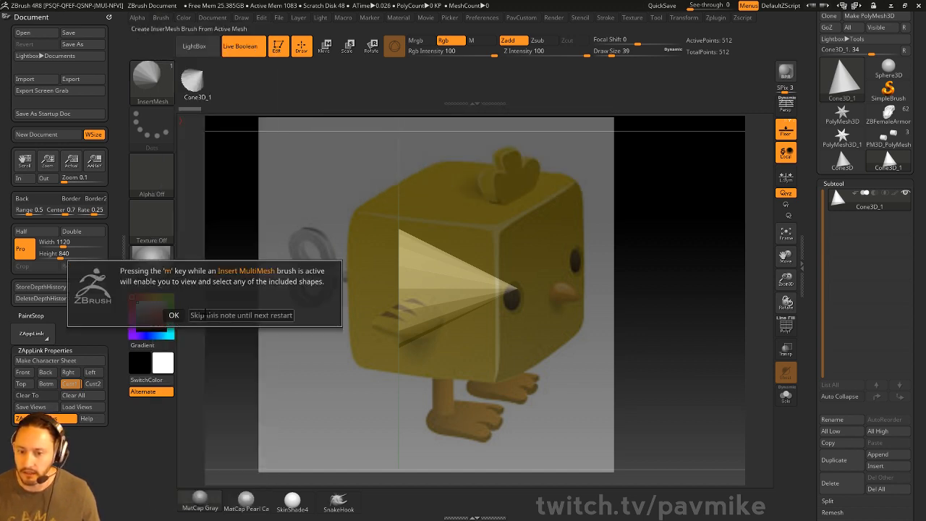
{"action": "left_click", "coordinate": [206, 315]}
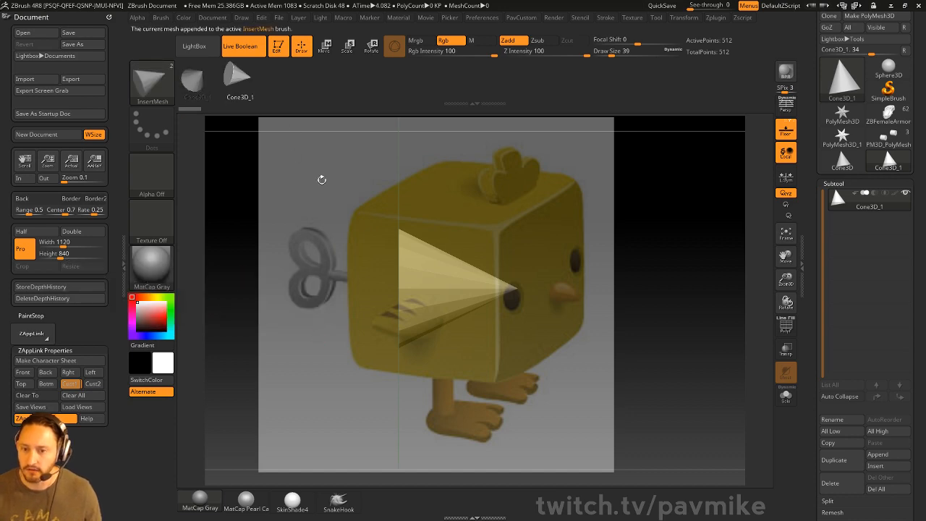
Step: Return to the chick model in its saved Cust1 view, switch to the ZModeler brush and make the cube subtool active
{"action": "mouse_move", "coordinate": [650, 283]}
{"action": "left_mouse_down"}
{"action": "mouse_move", "coordinate": [598, 290]}
{"action": "mouse_move", "coordinate": [579, 309]}
{"action": "left_mouse_up"}
{"action": "key", "text": "b"}
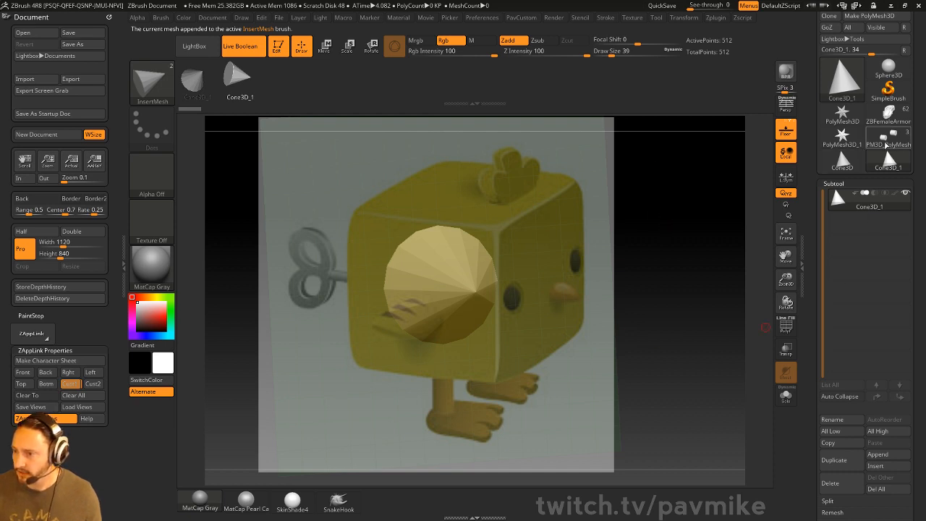
{"action": "left_click", "coordinate": [886, 145]}
{"action": "left_click", "coordinate": [73, 384]}
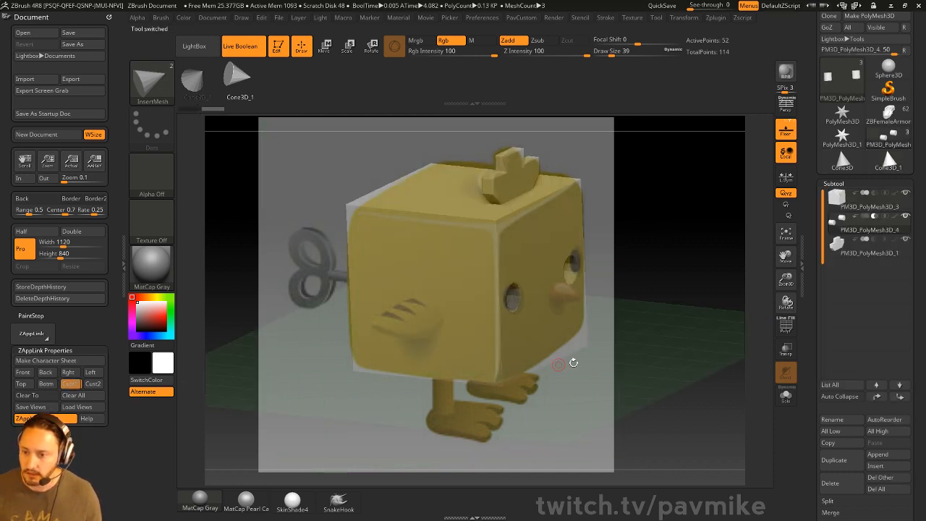
{"action": "key", "text": "b"}
{"action": "key", "text": "z"}
{"action": "key", "text": "m"}
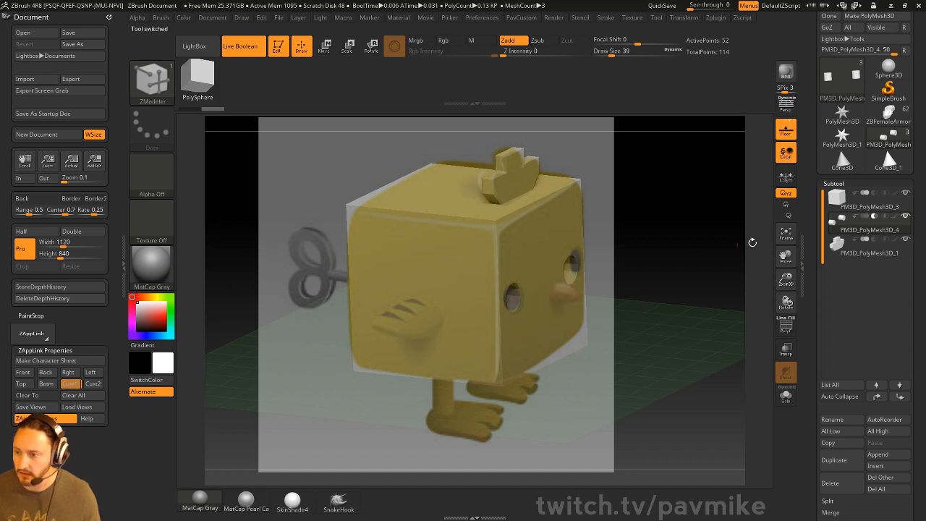
{"action": "left_click", "coordinate": [868, 206]}
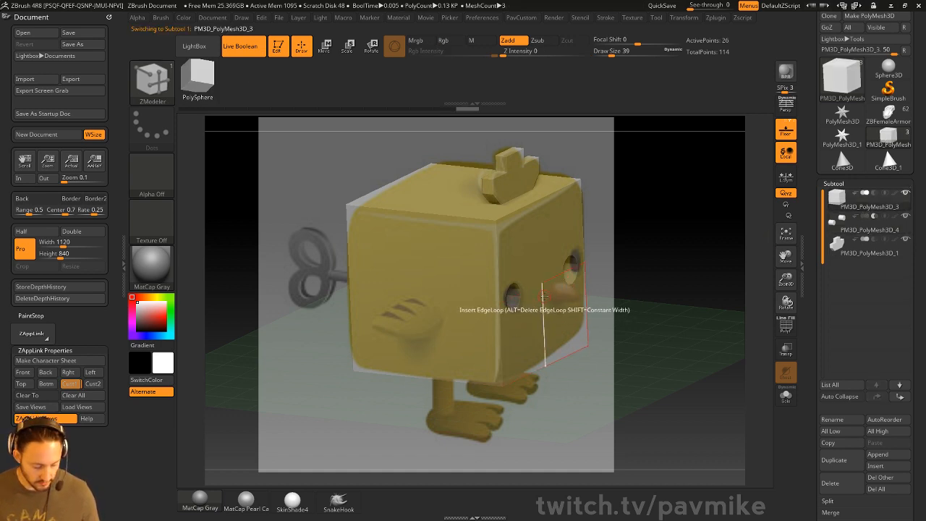
Step: Switch to the custom InsertMesh brush and insert its outward-pointing cone on the cube's face between the eye holes as the beak
{"action": "key", "text": "b"}
{"action": "key", "text": "i"}
{"action": "key", "text": "m"}
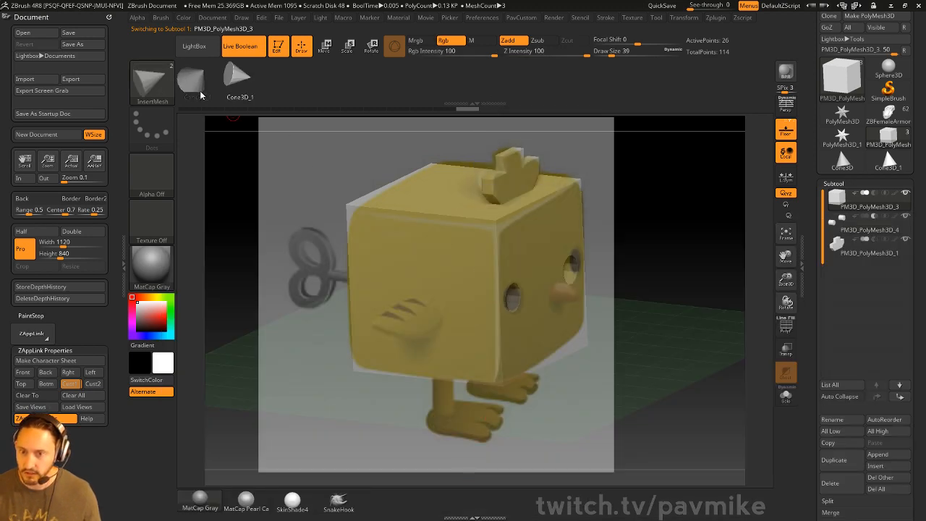
{"action": "mouse_move", "coordinate": [552, 292]}
{"action": "left_mouse_down"}
{"action": "mouse_move", "coordinate": [561, 299]}
{"action": "mouse_move", "coordinate": [544, 290]}
{"action": "mouse_move", "coordinate": [557, 290]}
{"action": "left_mouse_up"}
{"action": "key", "text": "ctrl+z"}
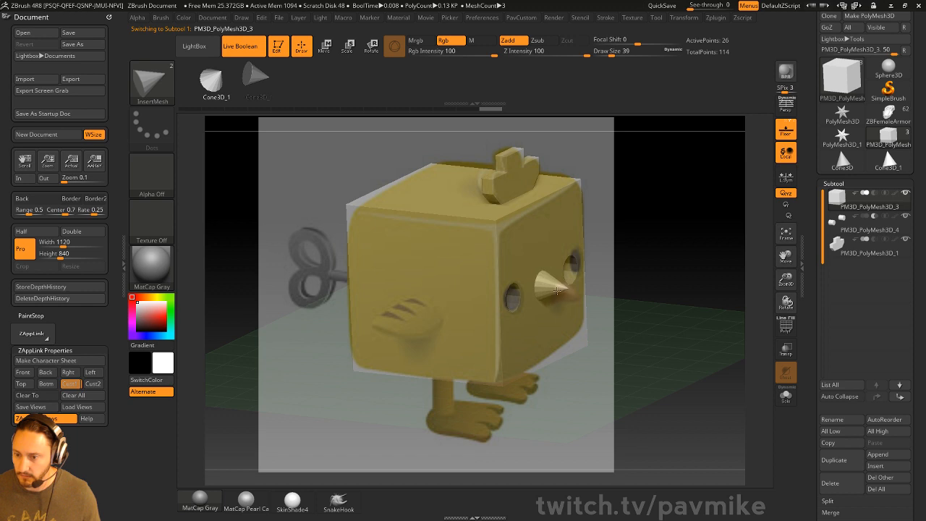
Step: Reset the gizmo's orientation and move the beak cone slightly down to match the reference, with perspective left off
{"action": "key", "text": "w"}
{"action": "left_click", "coordinate": [529, 208]}
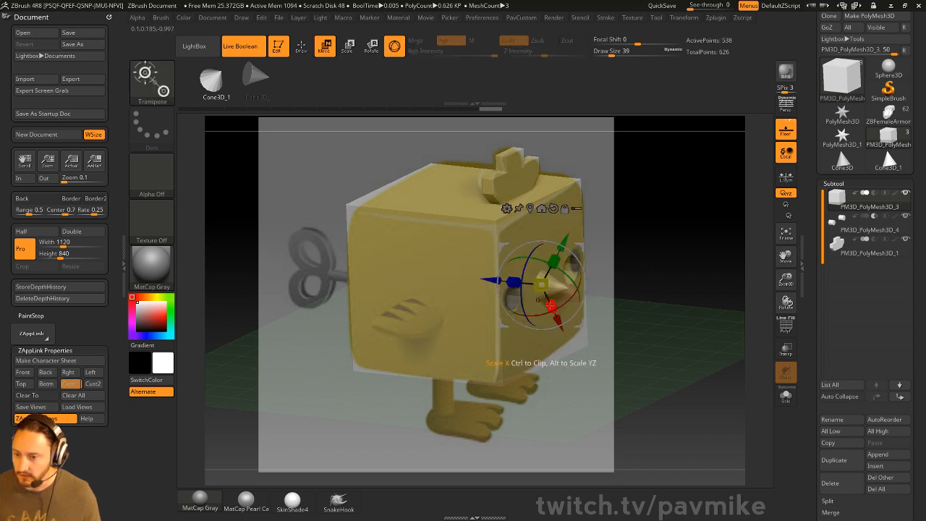
{"action": "left_click", "coordinate": [553, 209]}
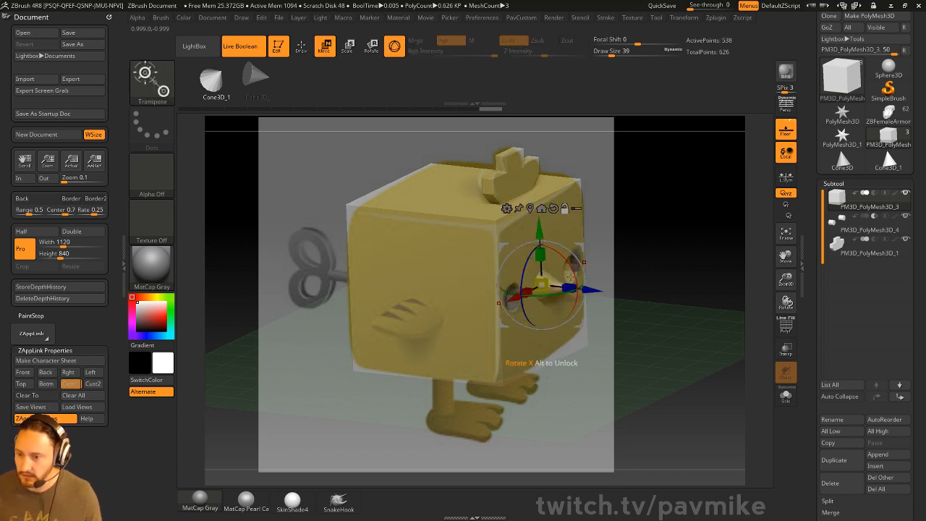
{"action": "left_click_drag", "start_coordinate": [541, 234], "coordinate": [540, 245]}
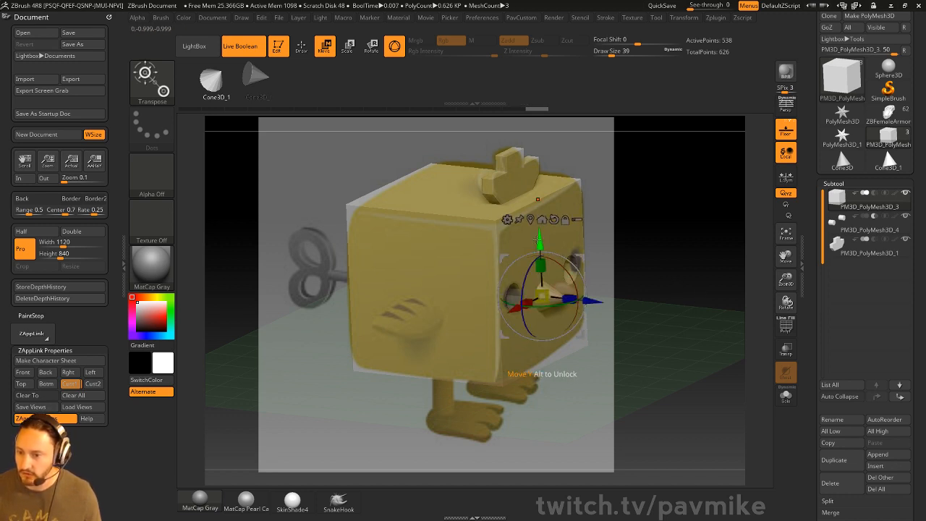
{"action": "left_click_drag", "start_coordinate": [540, 239], "coordinate": [541, 241]}
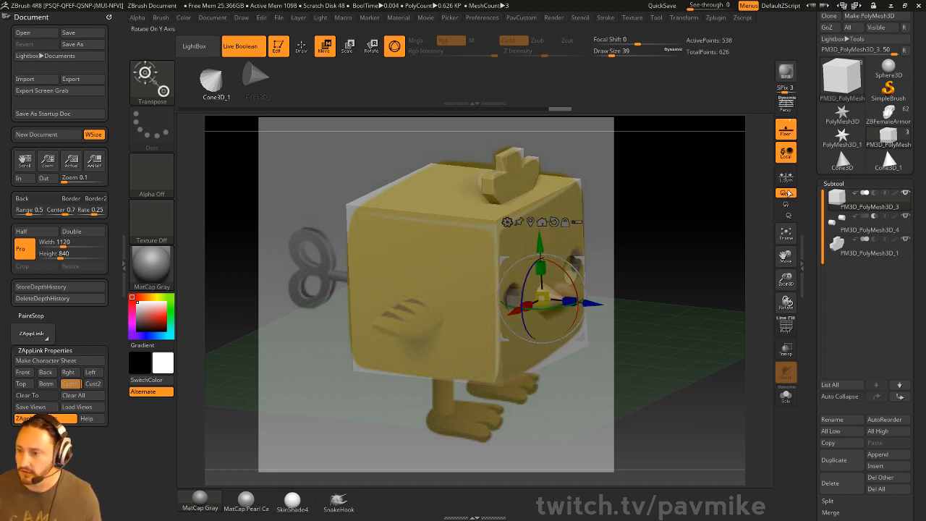
{"action": "left_click", "coordinate": [789, 103]}
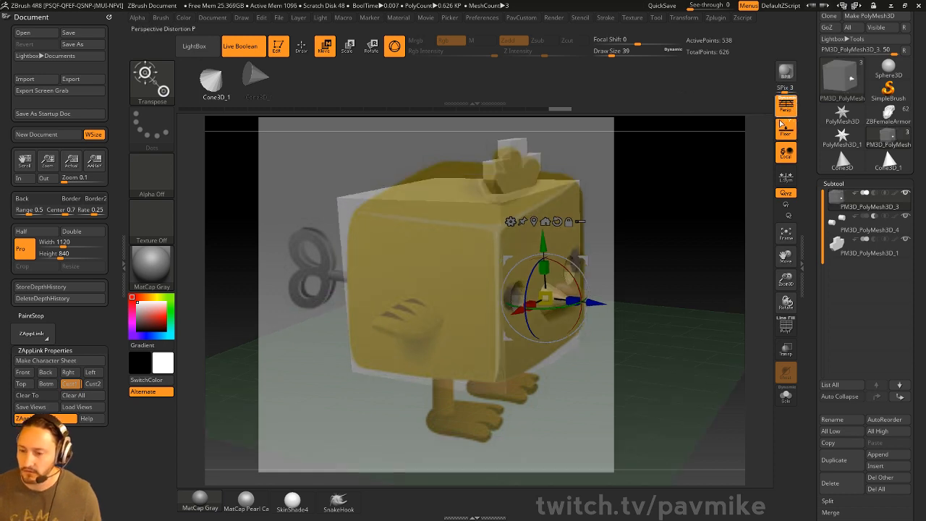
{"action": "key", "text": "p"}
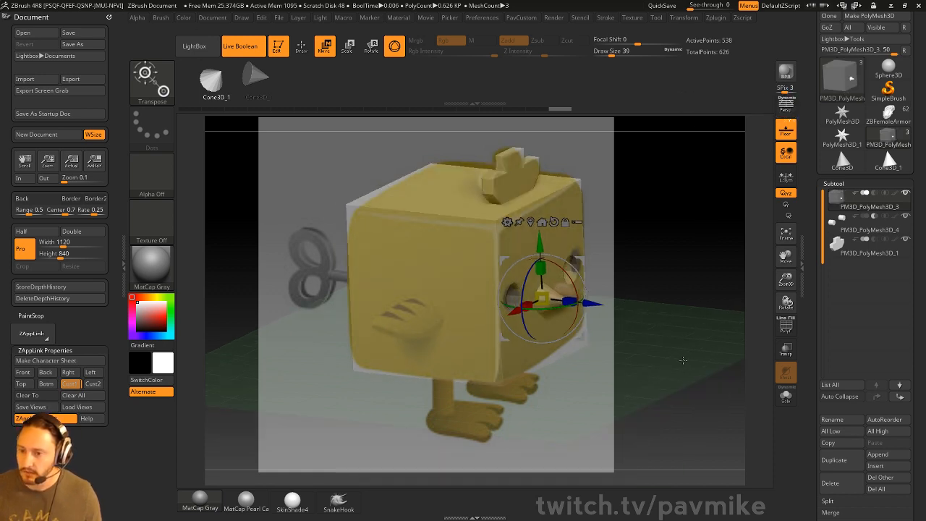
{"action": "key", "text": "q"}
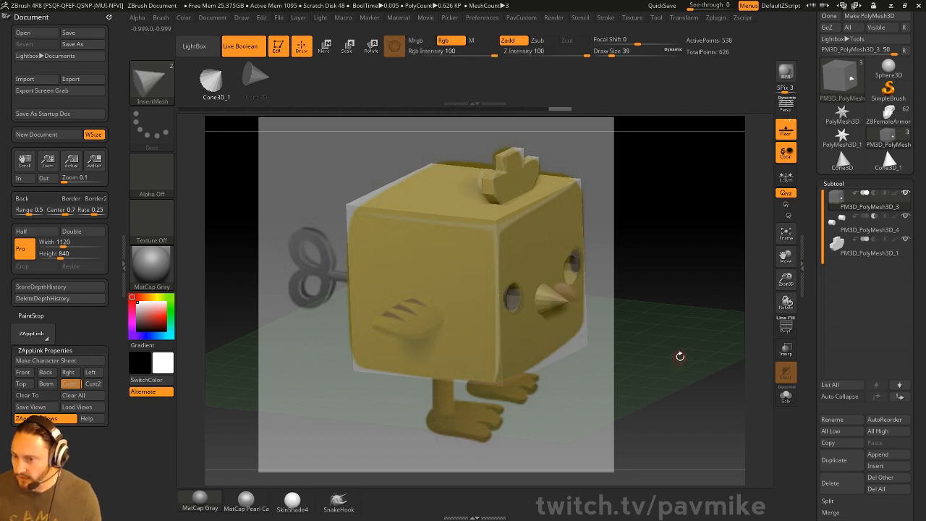
Step: Split the unmasked beak cone into its own subtool and make that subtool active
{"action": "key", "text": "space"}
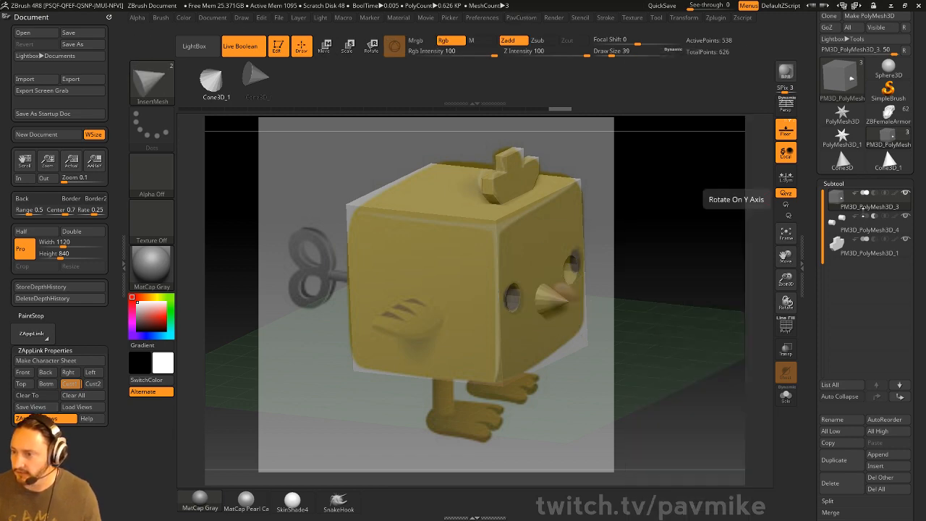
{"action": "key", "text": "space"}
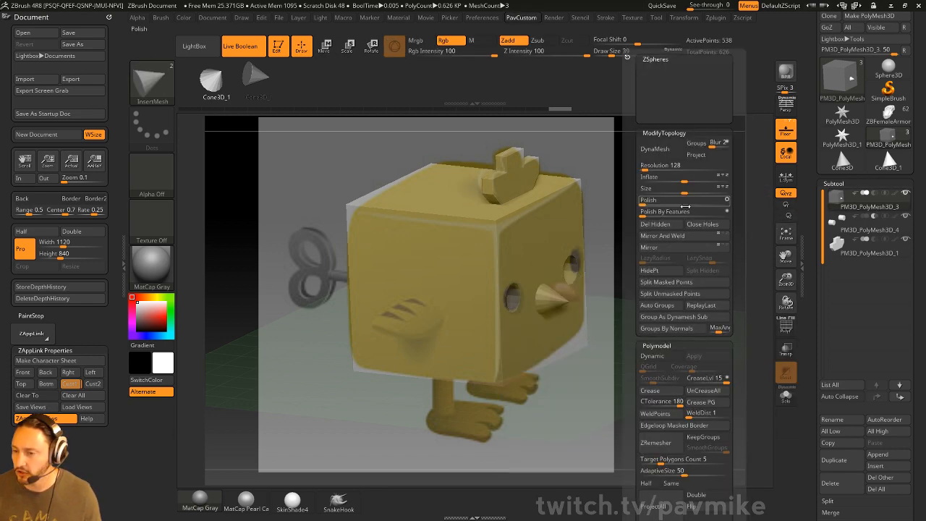
{"action": "left_click", "coordinate": [671, 294]}
{"action": "left_click", "coordinate": [865, 230]}
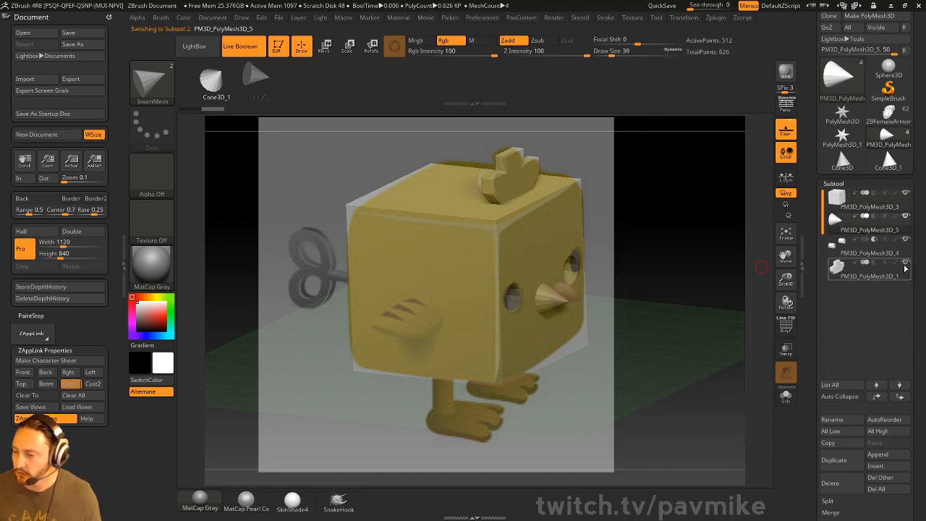
Step: Switch to the IMM base primitives brush and choose its Cylinder12 mesh
{"action": "mouse_move", "coordinate": [873, 237]}
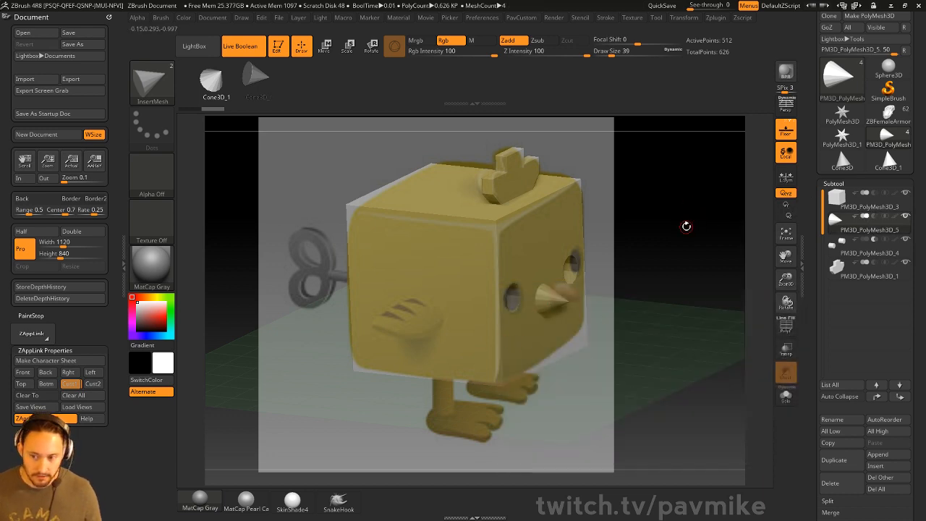
{"action": "key", "text": "1"}
{"action": "key", "text": "m"}
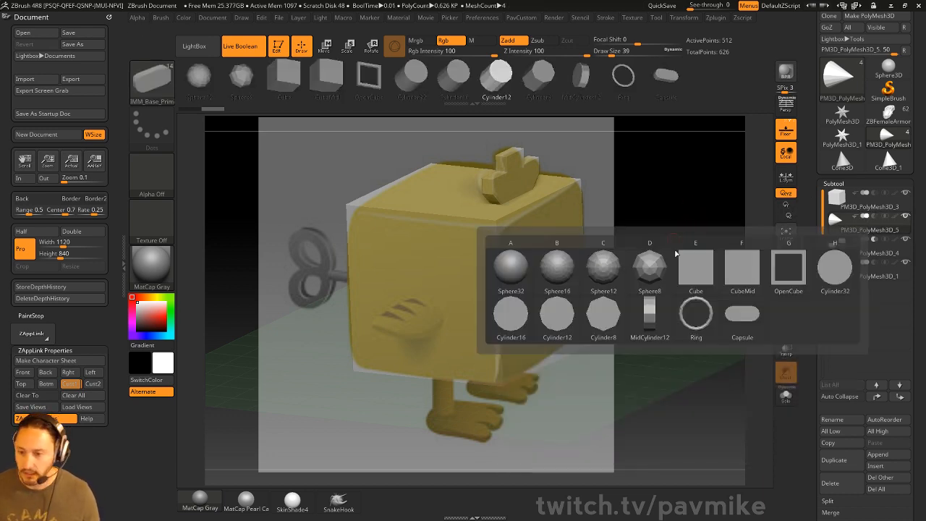
{"action": "left_click", "coordinate": [569, 316]}
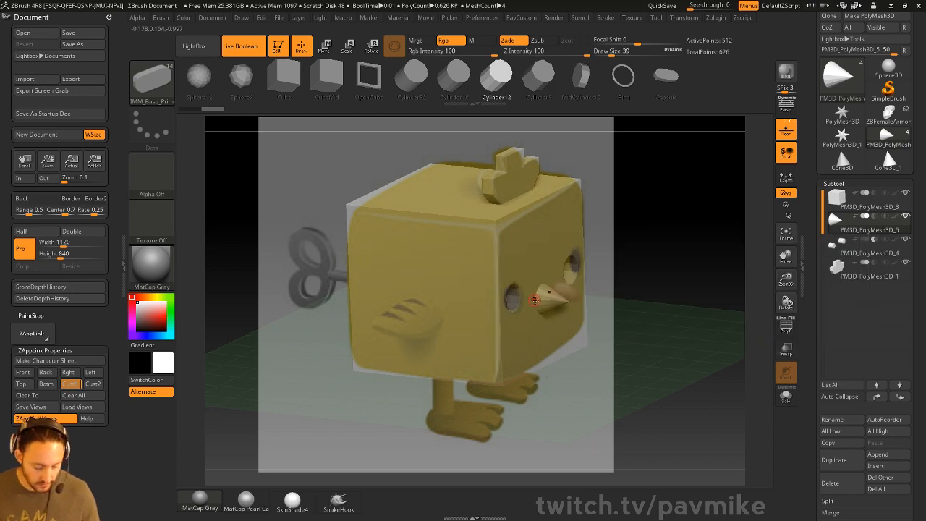
Step: Switch to the IMM Primitives brush and look through its cylinder inserts
{"action": "key", "text": "b"}
{"action": "left_click", "coordinate": [229, 365]}
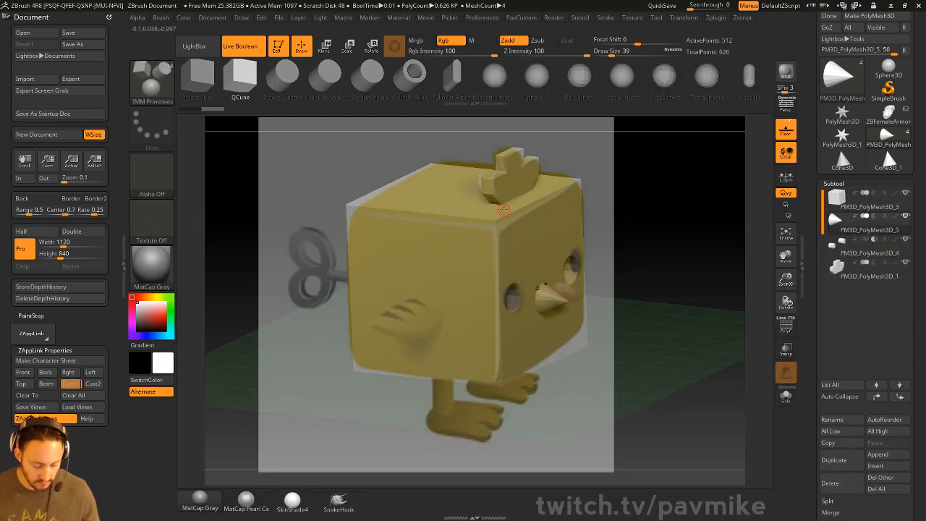
{"action": "key", "text": "m"}
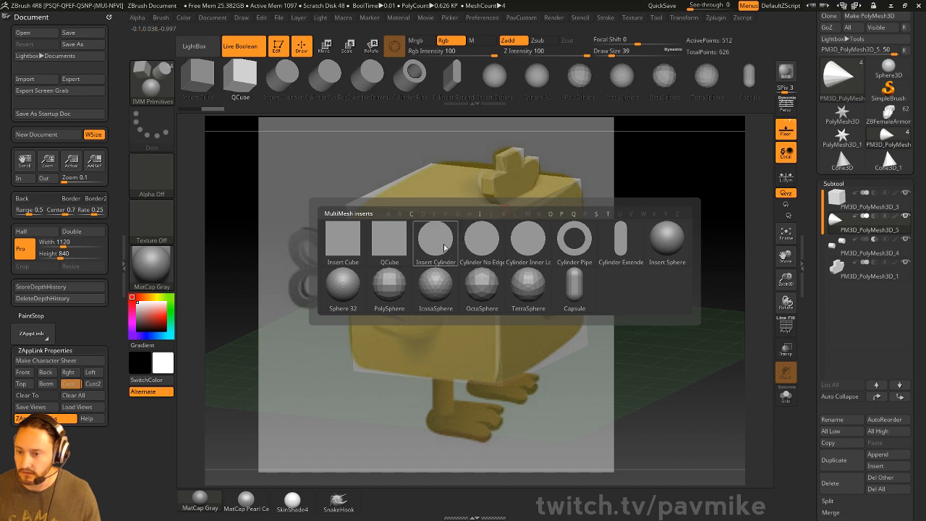
{"action": "mouse_move", "coordinate": [441, 248]}
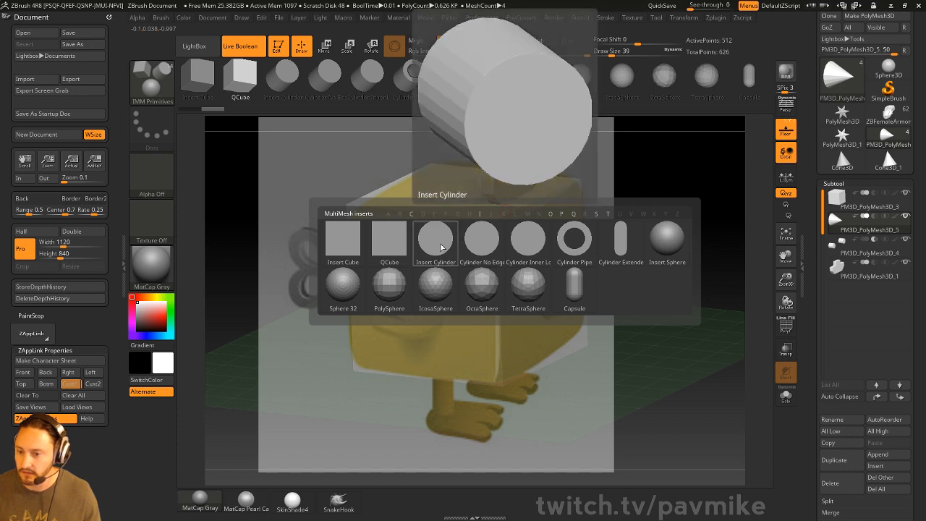
{"action": "left_click", "coordinate": [528, 249]}
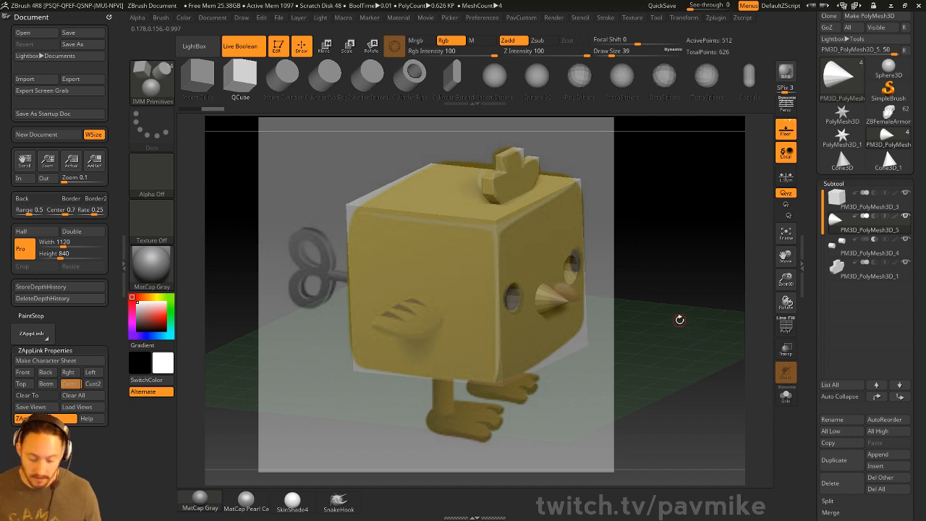
Step: Return to the base primitives brush's Cylinder12 mesh and insert a mirrored pair of cylinders under the cube as legs
{"action": "key", "text": "2"}
{"action": "key", "text": "m"}
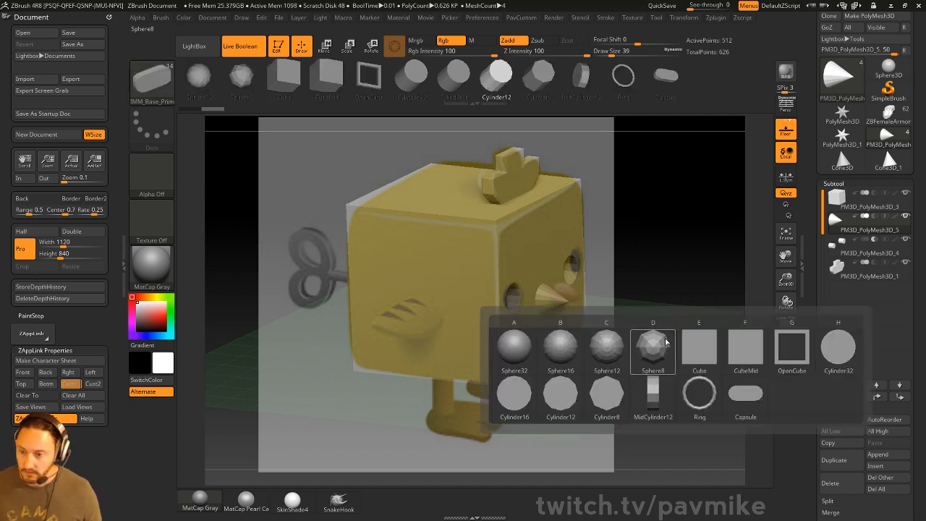
{"action": "left_click", "coordinate": [560, 395]}
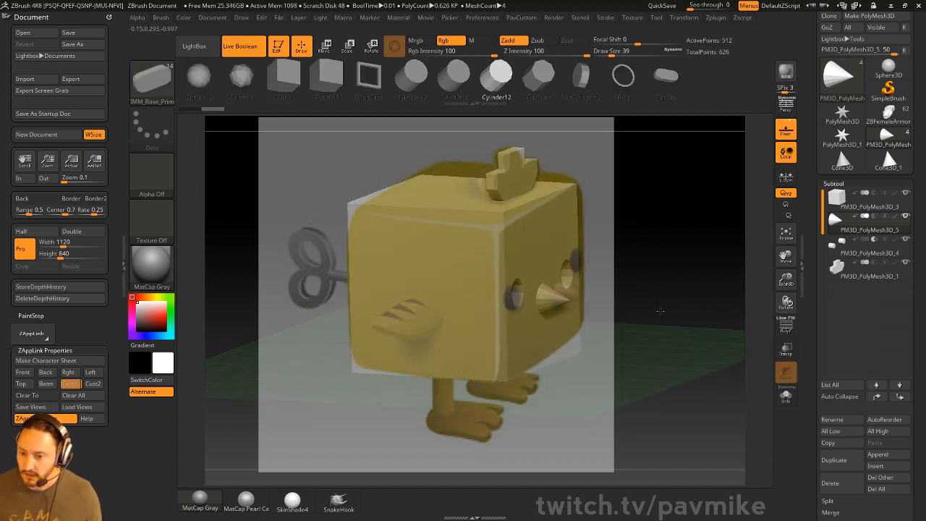
{"action": "left_click_drag", "start_coordinate": [448, 375], "coordinate": [459, 389]}
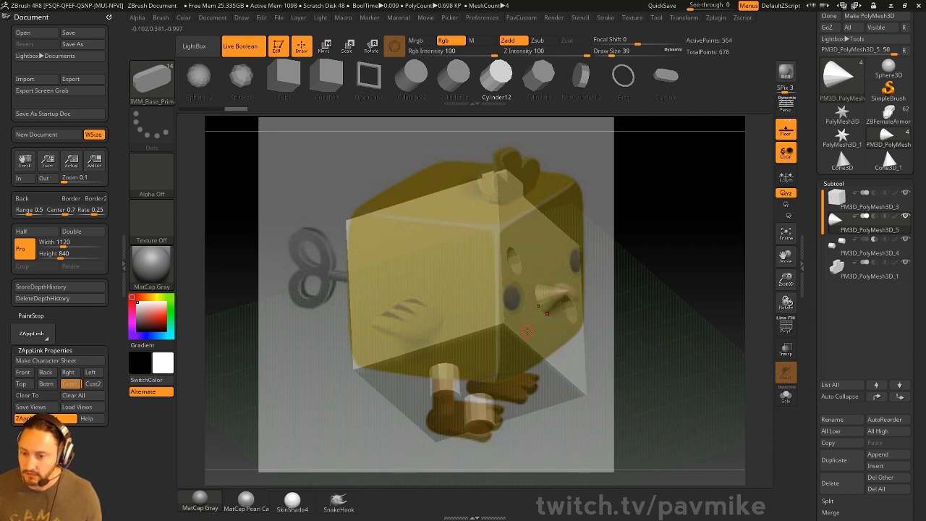
{"action": "left_click_drag", "start_coordinate": [690, 290], "coordinate": [702, 336]}
Step: Fit the leg cylinders to the reference legs from the stored custom view and lengthen them vertically into the body
{"action": "left_click", "coordinate": [78, 384]}
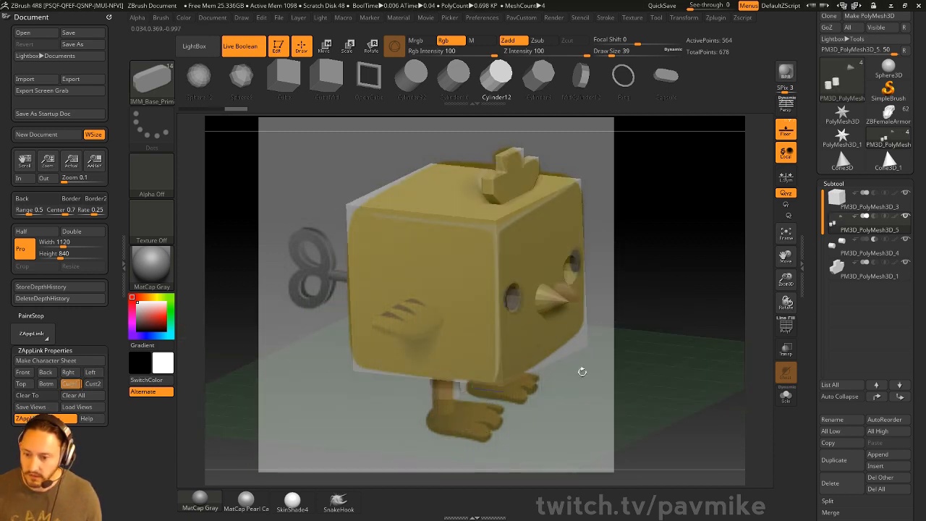
{"action": "key", "text": "w"}
{"action": "mouse_move", "coordinate": [447, 420]}
{"action": "left_mouse_down"}
{"action": "mouse_move", "coordinate": [447, 430]}
{"action": "mouse_move", "coordinate": [449, 413]}
{"action": "left_mouse_up"}
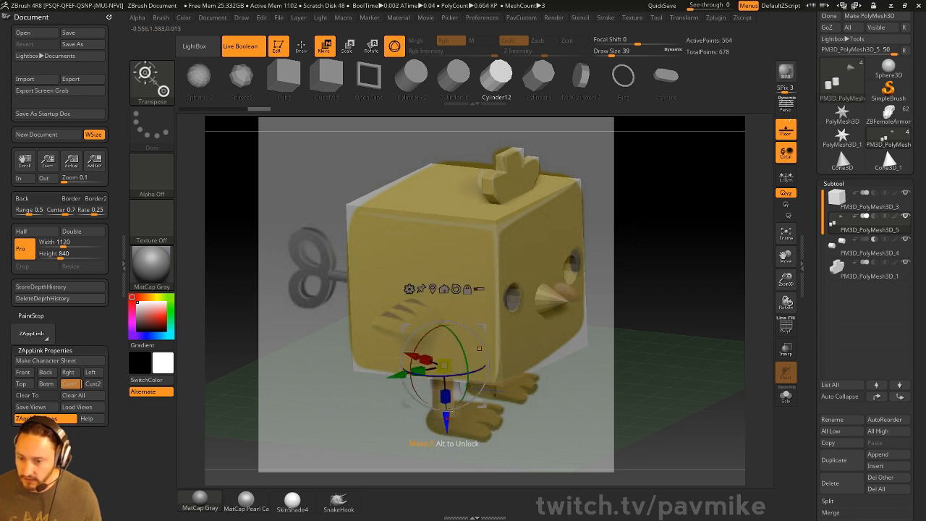
{"action": "left_click_drag", "start_coordinate": [444, 366], "coordinate": [444, 367]}
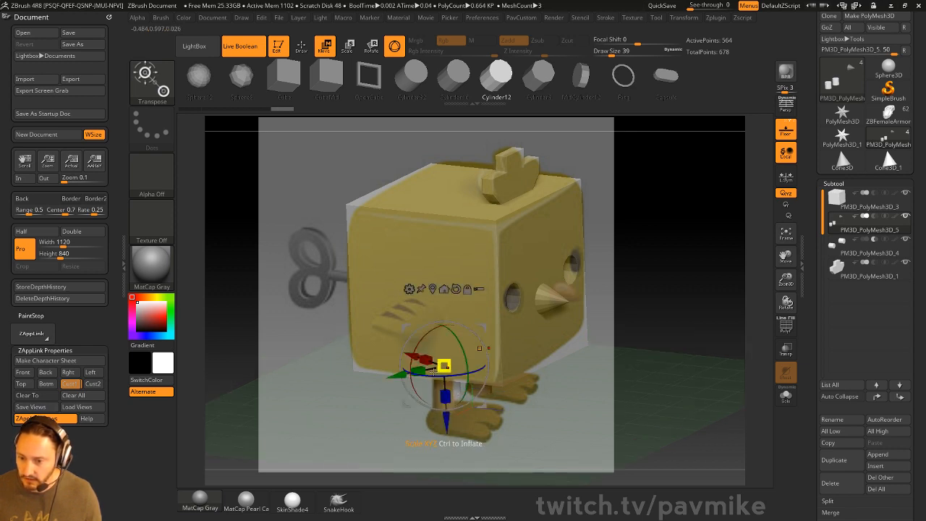
{"action": "left_click", "coordinate": [456, 289]}
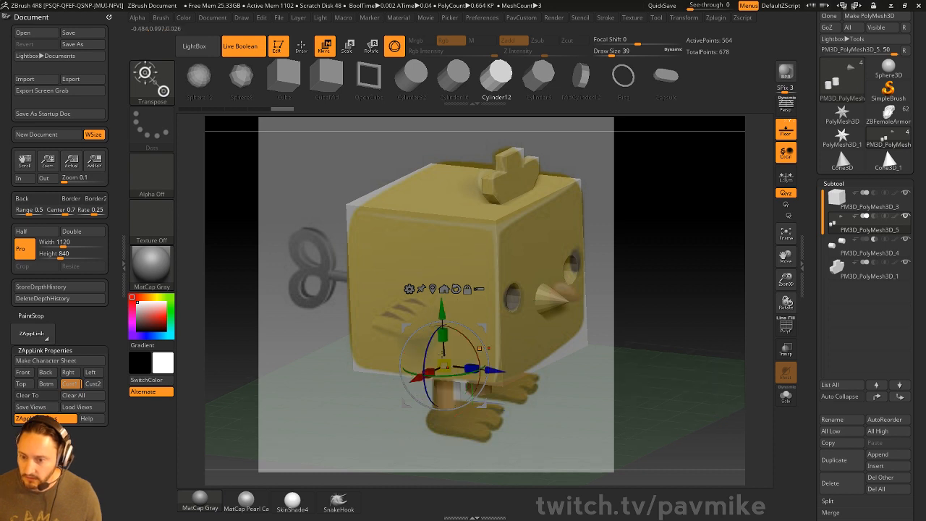
{"action": "left_click_drag", "start_coordinate": [490, 371], "coordinate": [483, 370]}
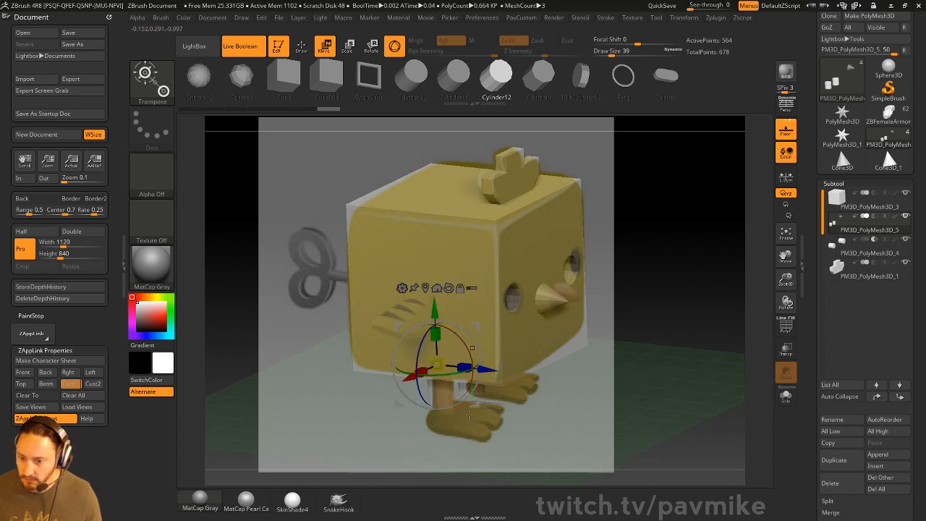
{"action": "mouse_move", "coordinate": [437, 334]}
{"action": "left_mouse_down"}
{"action": "mouse_move", "coordinate": [436, 348]}
{"action": "mouse_move", "coordinate": [436, 331]}
{"action": "left_mouse_up"}
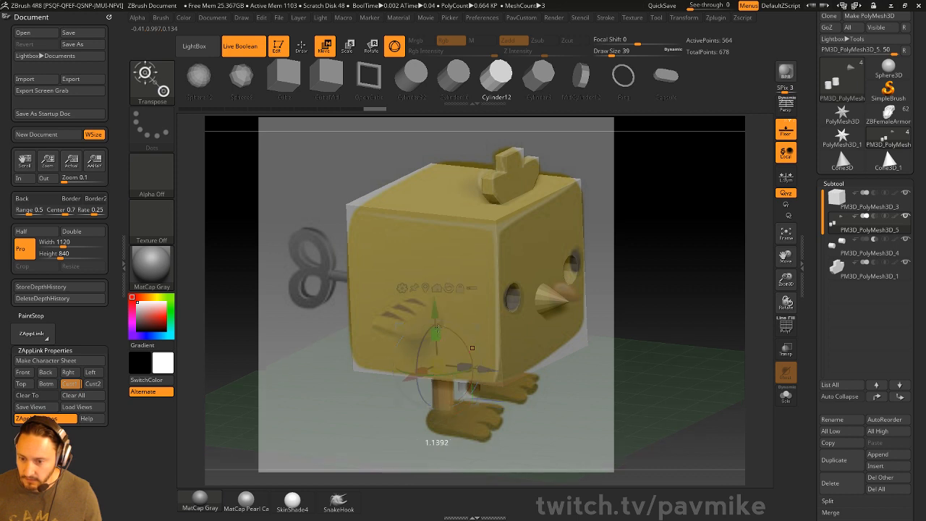
{"action": "key", "text": "q"}
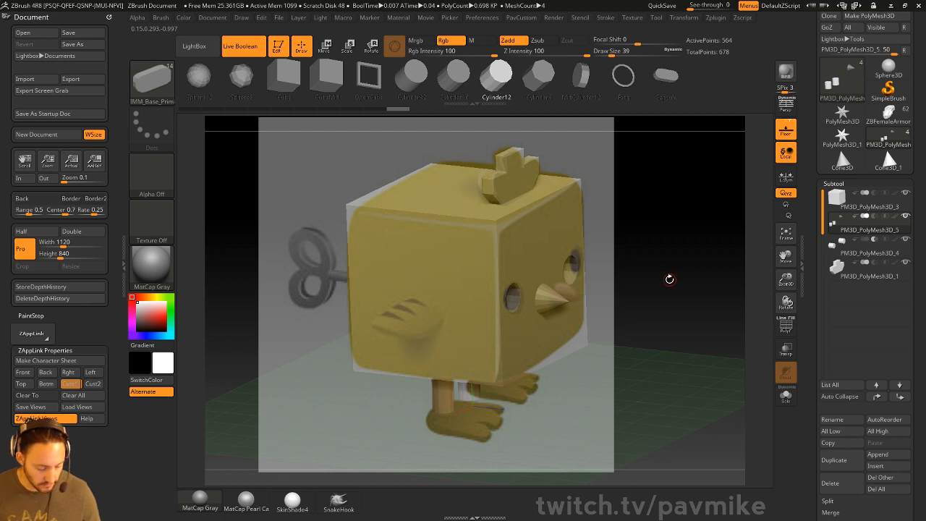
Step: Choose the Cube insert mesh, isolate the legs with polyframe shown, and insert a mirrored pair of foot cubes below them
{"action": "key", "text": "m"}
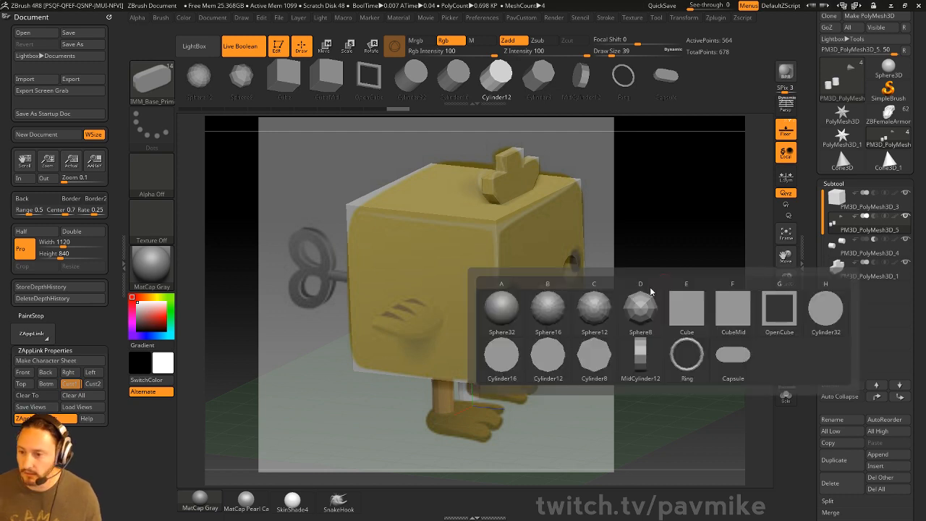
{"action": "left_click", "coordinate": [692, 305]}
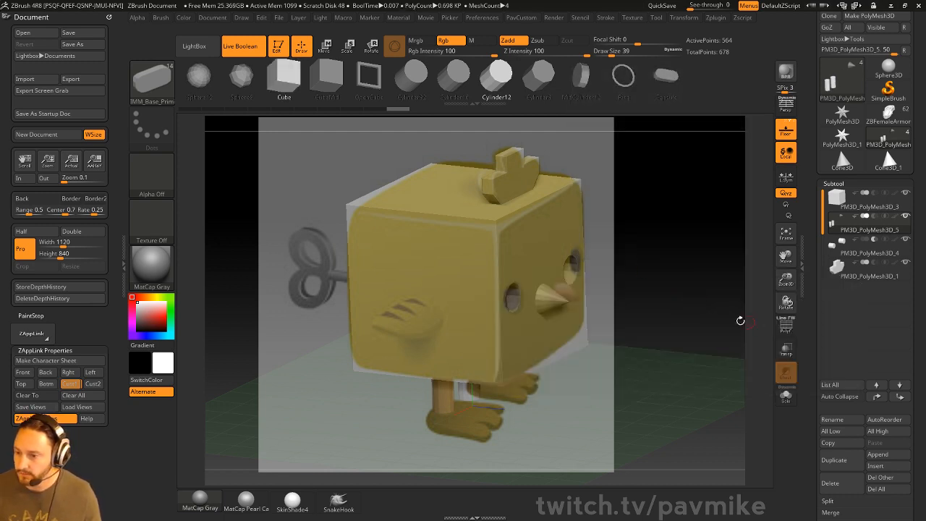
{"action": "left_click", "coordinate": [787, 326]}
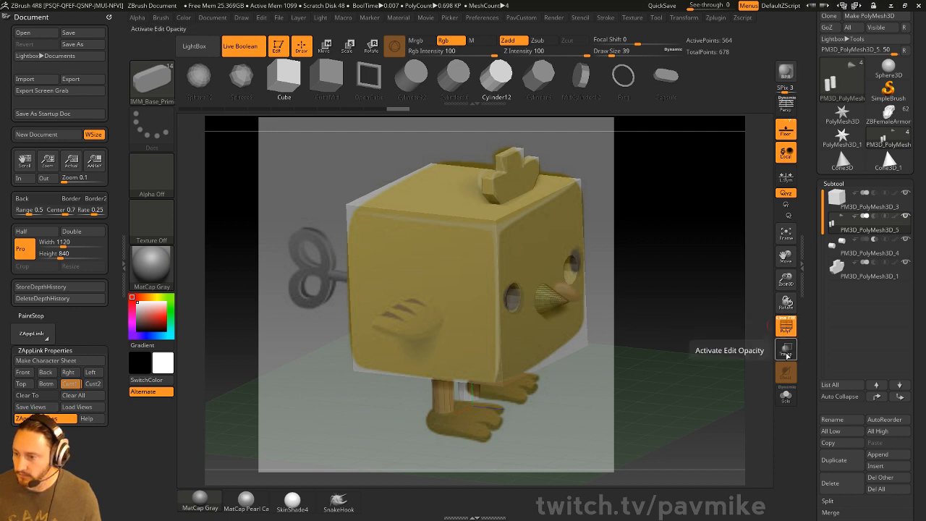
{"action": "left_click", "coordinate": [787, 396]}
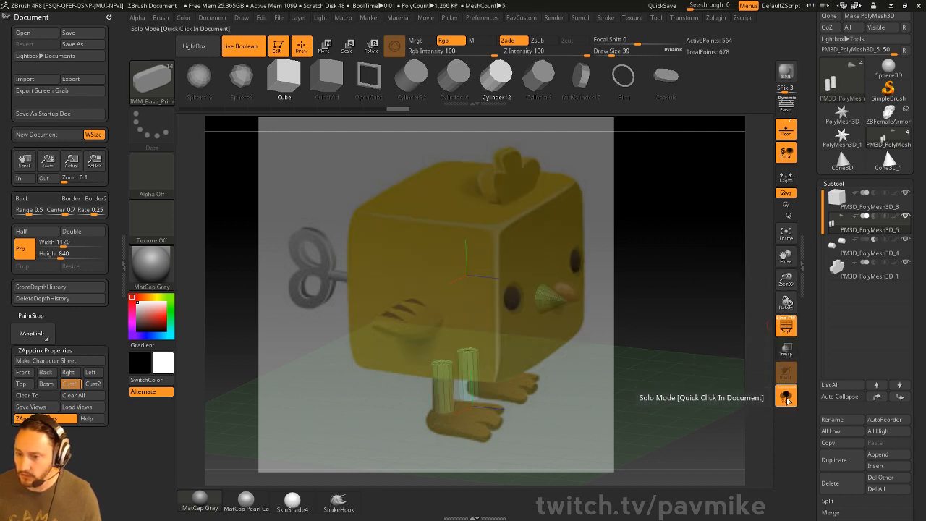
{"action": "mouse_move", "coordinate": [651, 321]}
{"action": "left_mouse_down"}
{"action": "mouse_move", "coordinate": [671, 314]}
{"action": "mouse_move", "coordinate": [648, 281]}
{"action": "mouse_move", "coordinate": [515, 321]}
{"action": "mouse_move", "coordinate": [448, 364]}
{"action": "mouse_move", "coordinate": [446, 384]}
{"action": "mouse_move", "coordinate": [643, 311]}
{"action": "left_mouse_up"}
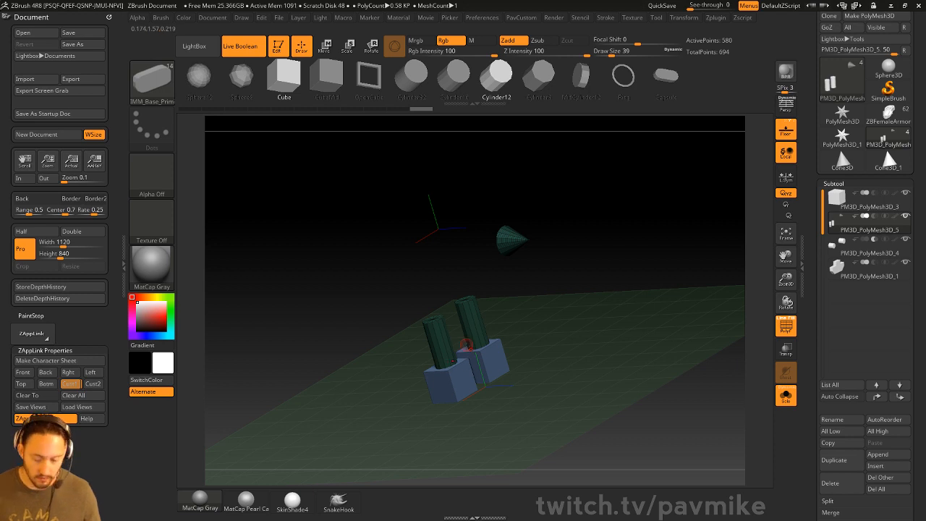
Step: Flatten and elongate the foot cubes to match the reference feet in the stored custom view, and hide the SpotLight reference
{"action": "key", "text": "w"}
{"action": "key", "text": "shift+f"}
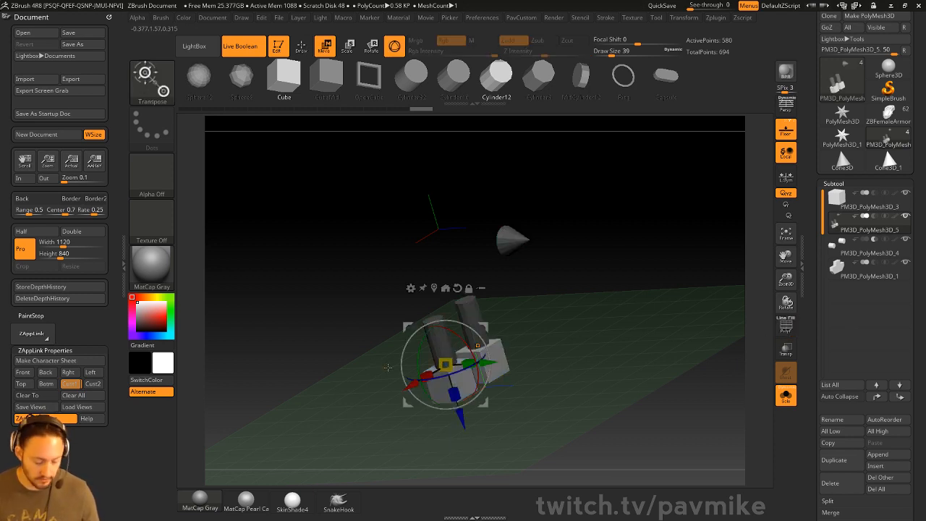
{"action": "left_click", "coordinate": [70, 384]}
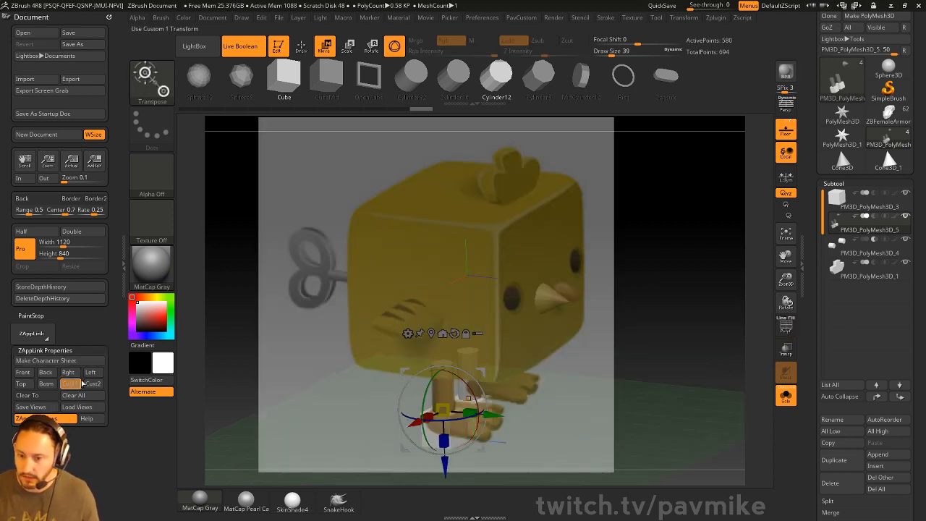
{"action": "left_click_drag", "start_coordinate": [444, 442], "coordinate": [441, 421]}
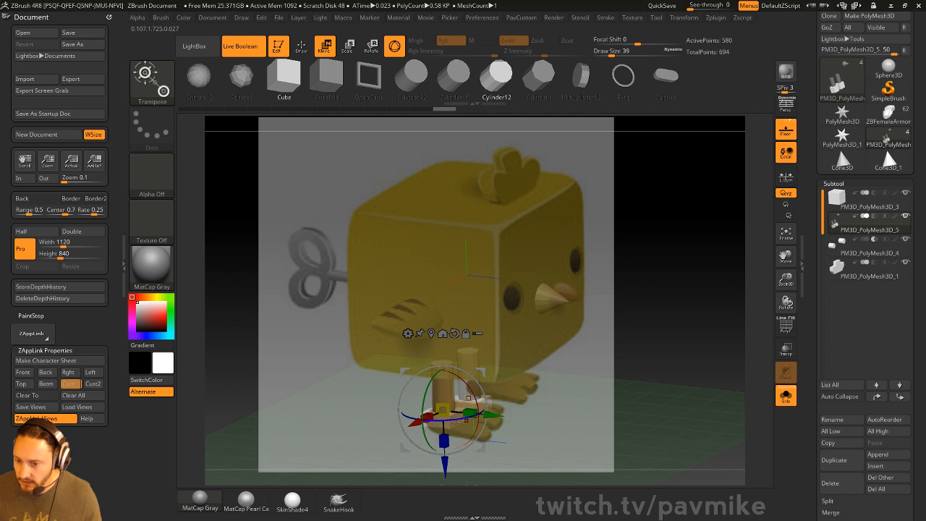
{"action": "left_click_drag", "start_coordinate": [492, 411], "coordinate": [520, 420]}
{"action": "mouse_move", "coordinate": [449, 421]}
{"action": "left_mouse_down"}
{"action": "mouse_move", "coordinate": [451, 429]}
{"action": "mouse_move", "coordinate": [436, 429]}
{"action": "left_mouse_up"}
{"action": "key", "text": "shift+z"}
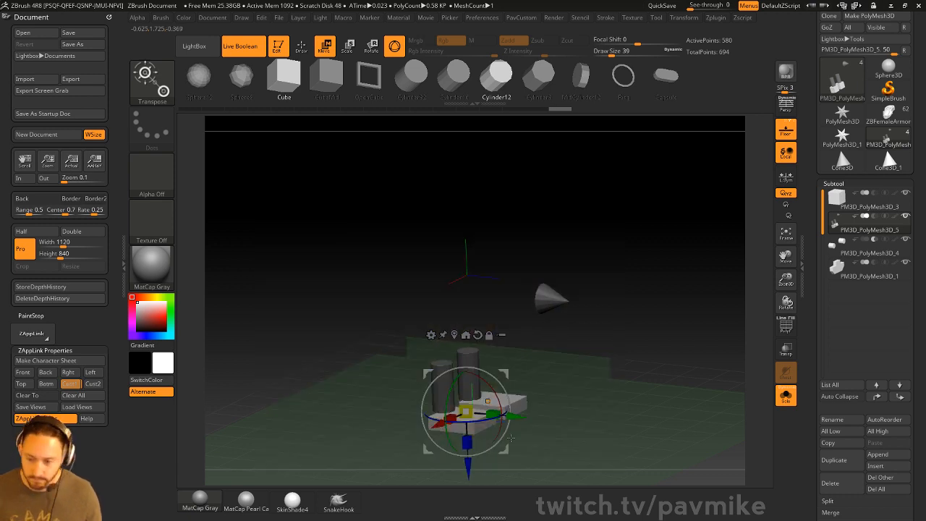
Step: Looking from above, mask the feet and beak and move the mirrored leg cylinders farther apart
{"action": "mouse_move", "coordinate": [669, 320]}
{"action": "left_mouse_down"}
{"action": "mouse_move", "coordinate": [615, 332]}
{"action": "mouse_move", "coordinate": [646, 346]}
{"action": "mouse_move", "coordinate": [647, 298]}
{"action": "mouse_move", "coordinate": [630, 281]}
{"action": "mouse_move", "coordinate": [644, 297]}
{"action": "mouse_move", "coordinate": [650, 236]}
{"action": "left_mouse_up"}
{"action": "key", "text": "q"}
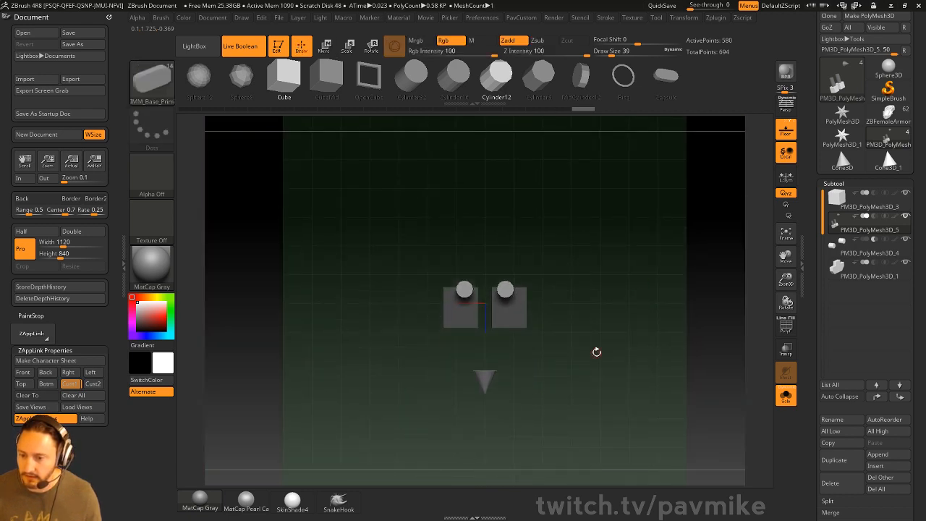
{"action": "left_click_drag", "start_coordinate": [444, 350], "coordinate": [547, 430], "text": "ctrl"}
{"action": "left_click_drag", "start_coordinate": [640, 297], "coordinate": [649, 328], "text": "alt"}
{"action": "key", "text": "w"}
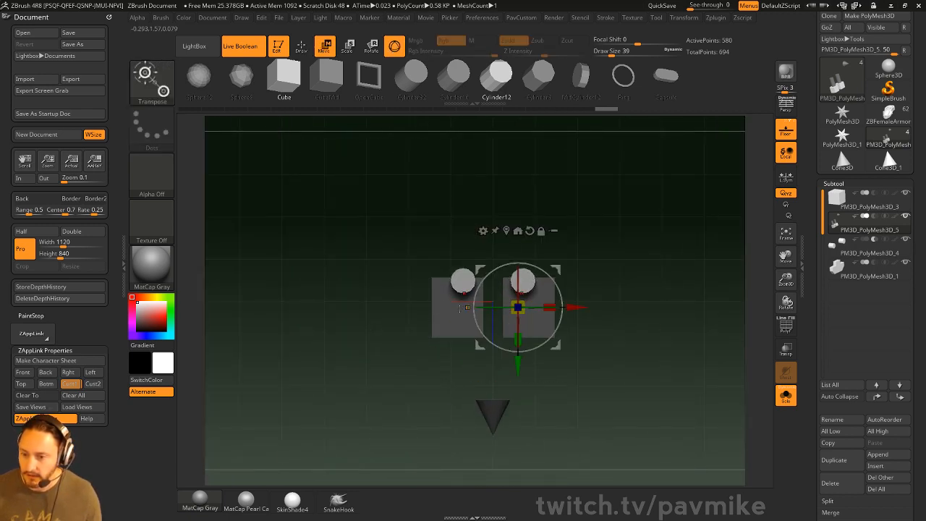
{"action": "left_click_drag", "start_coordinate": [563, 307], "coordinate": [580, 307]}
{"action": "key", "text": "q"}
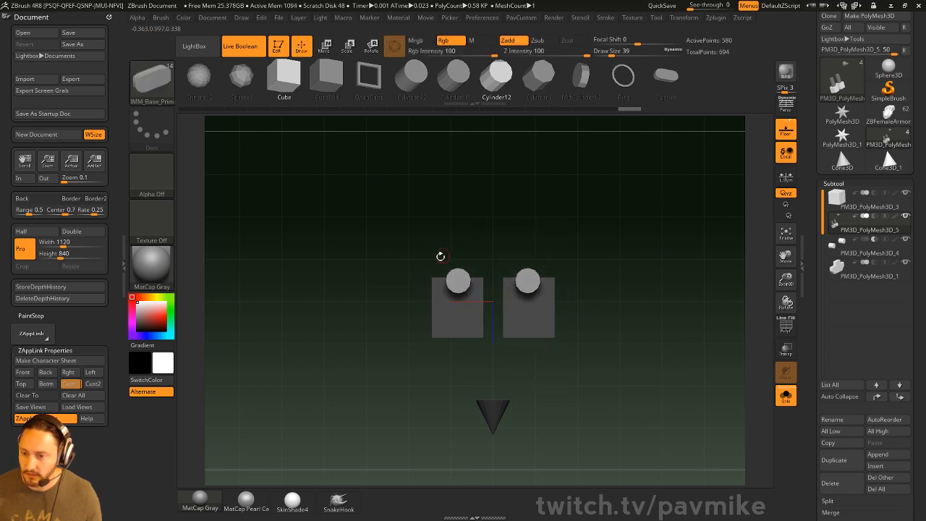
Step: Isolate the two leg cylinders with polyframe shown, assign them their own polygroup, and unhide the remaining parts
{"action": "mouse_move", "coordinate": [601, 375]}
{"action": "left_mouse_down"}
{"action": "mouse_move", "coordinate": [603, 330]}
{"action": "mouse_move", "coordinate": [721, 272]}
{"action": "mouse_move", "coordinate": [692, 328]}
{"action": "mouse_move", "coordinate": [705, 322]}
{"action": "mouse_move", "coordinate": [717, 297]}
{"action": "mouse_move", "coordinate": [663, 358]}
{"action": "mouse_move", "coordinate": [630, 301]}
{"action": "left_mouse_up"}
{"action": "left_click", "coordinate": [786, 325]}
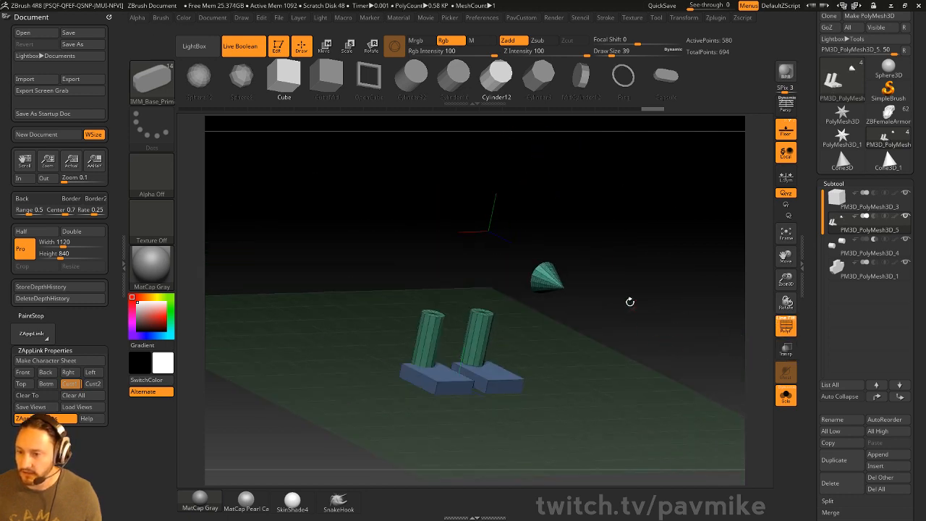
{"action": "left_click", "coordinate": [548, 283], "text": "ctrl+shift"}
{"action": "left_click", "coordinate": [641, 304], "text": "ctrl+shift"}
{"action": "left_click", "coordinate": [472, 322], "text": "ctrl+shift"}
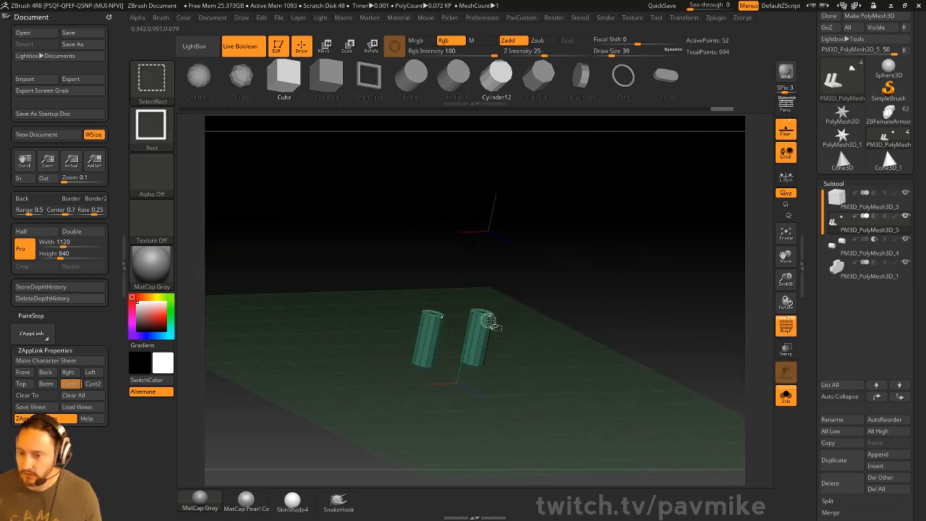
{"action": "key", "text": "ctrl+w"}
{"action": "left_click", "coordinate": [619, 307], "text": "ctrl+shift"}
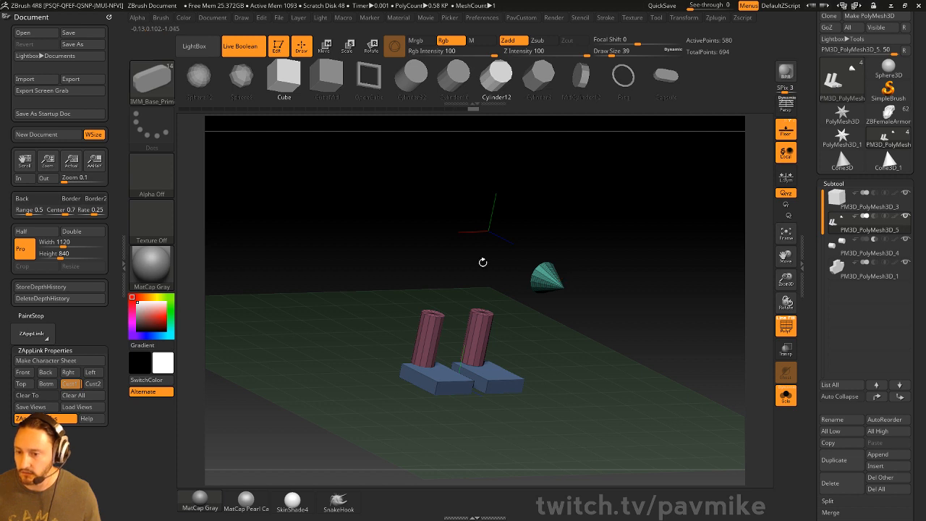
Step: Split the beak, legs and feet into separate subtools by polygroup
{"action": "left_click_drag", "start_coordinate": [588, 365], "coordinate": [639, 337], "text": "alt"}
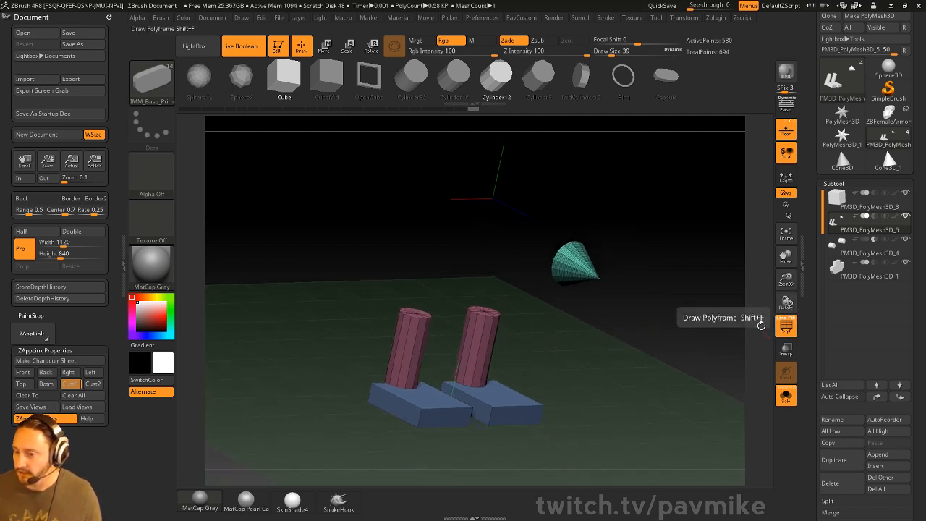
{"action": "left_click_drag", "start_coordinate": [827, 365], "coordinate": [810, 298]}
{"action": "left_click", "coordinate": [830, 309]}
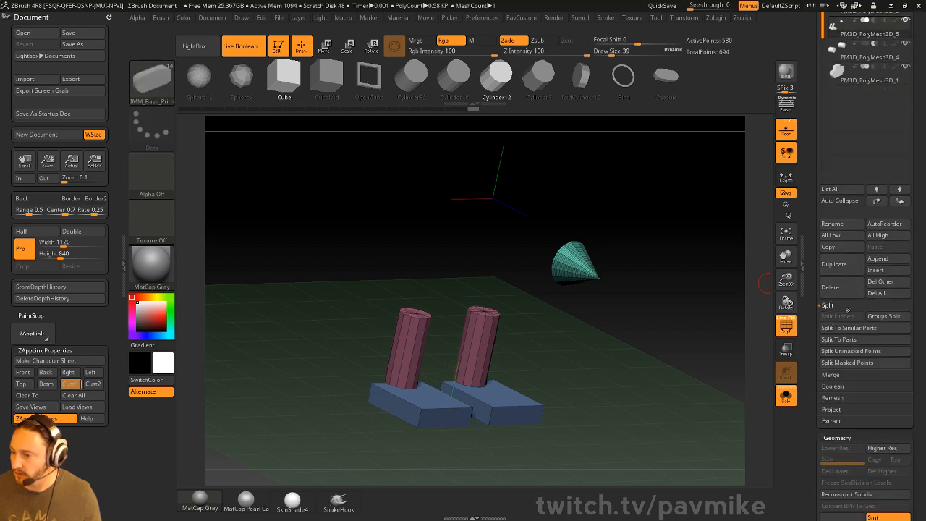
{"action": "left_click", "coordinate": [883, 319]}
{"action": "left_click", "coordinate": [753, 337]}
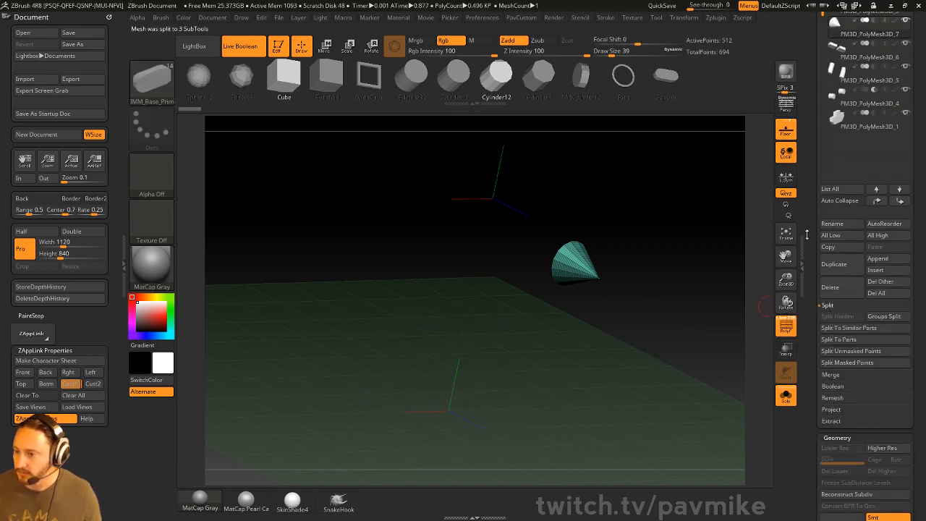
Step: Check the split foot subtool, make the beak cone the active subtool, and show the whole model again
{"action": "left_click_drag", "start_coordinate": [809, 229], "coordinate": [810, 330]}
{"action": "left_click", "coordinate": [854, 319]}
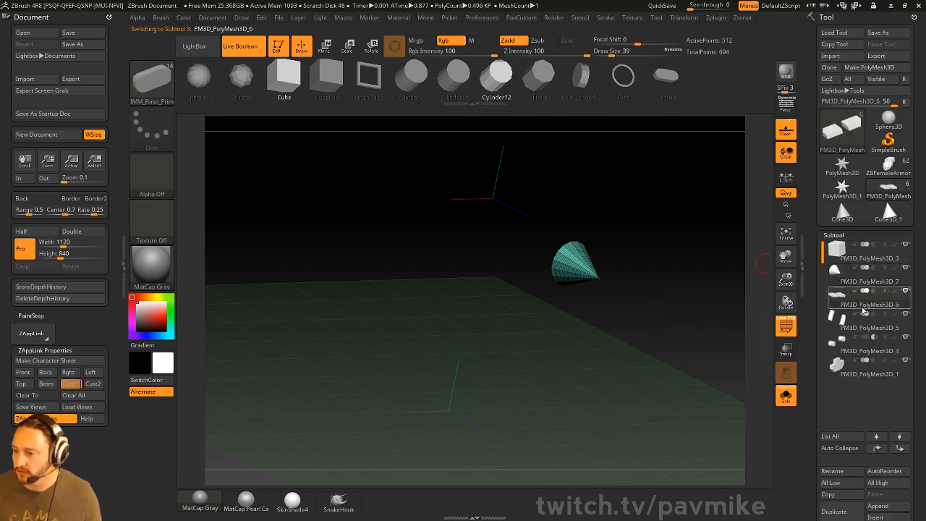
{"action": "left_click", "coordinate": [864, 305]}
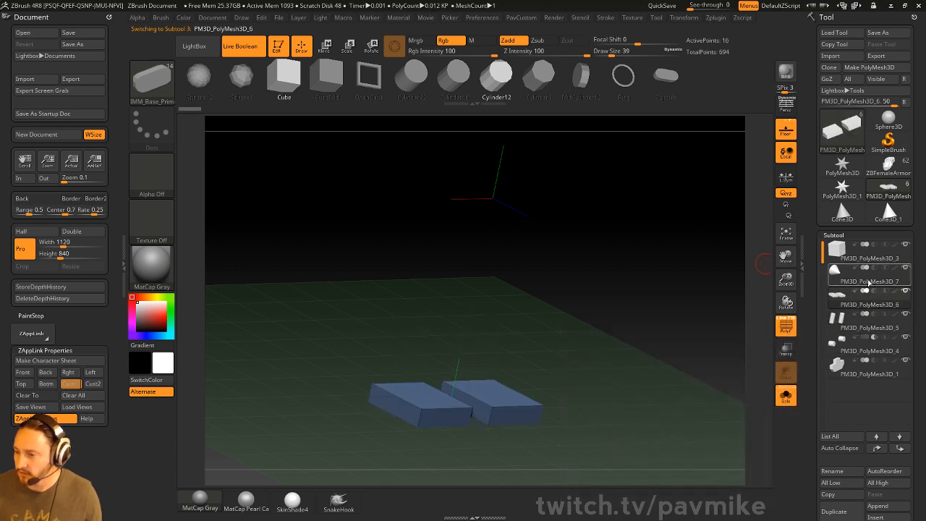
{"action": "left_click", "coordinate": [869, 281]}
{"action": "left_click", "coordinate": [786, 394]}
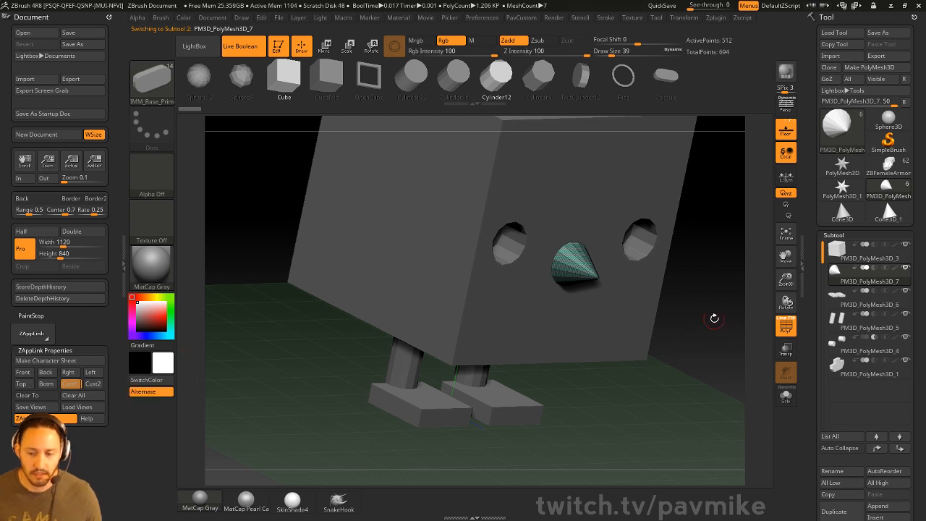
Step: Switch to the Standard brush and isolate the beak cone with its polyframe shown
{"action": "key", "text": "b"}
{"action": "key", "text": "s"}
{"action": "key", "text": "t"}
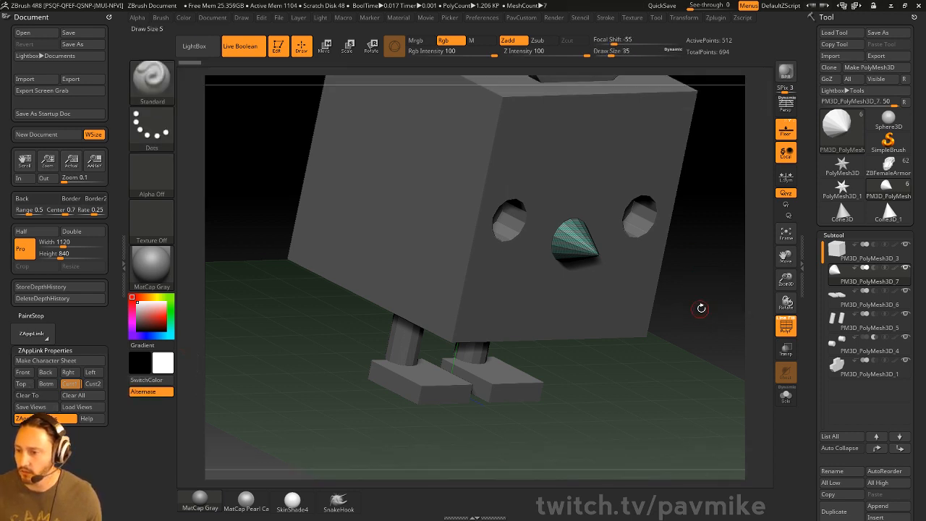
{"action": "left_click", "coordinate": [786, 329]}
{"action": "key", "text": "shift+f"}
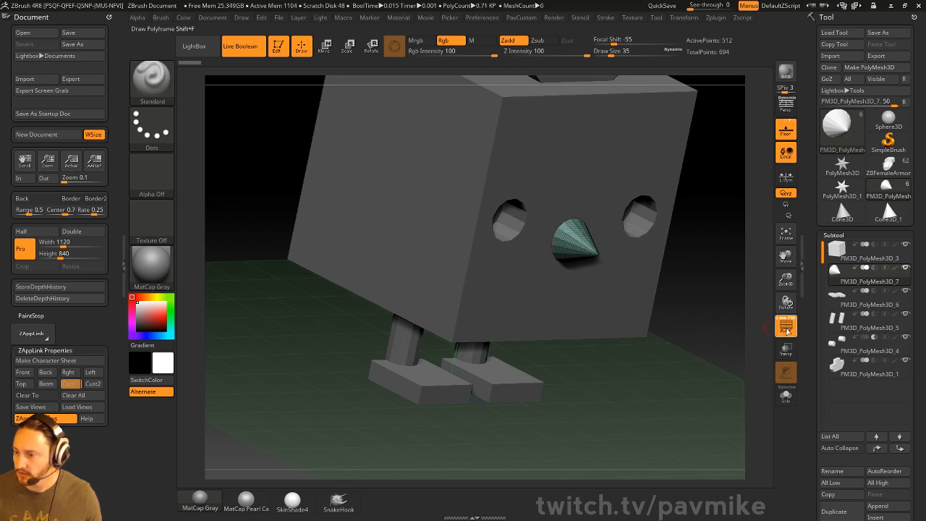
{"action": "left_click", "coordinate": [786, 396]}
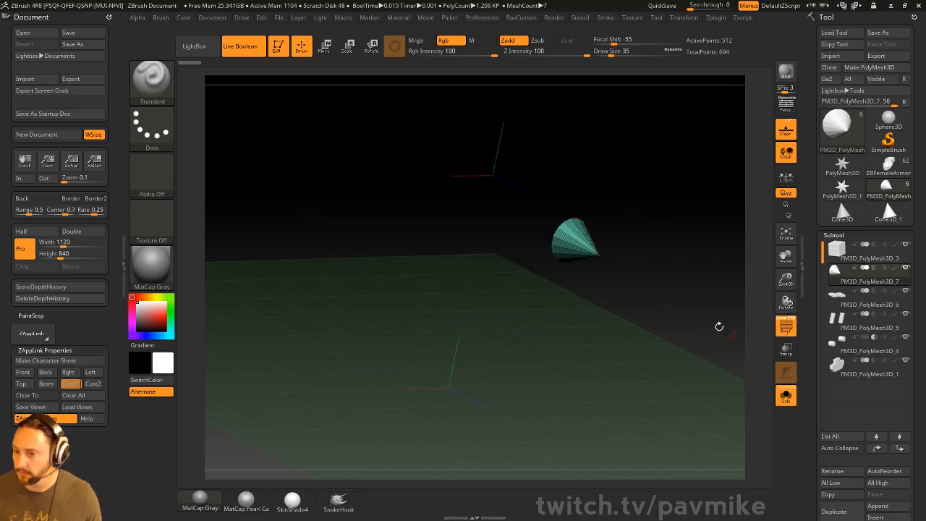
Step: Set the draw size to 17 and mask the beak cone except for a narrow ring around its middle
{"action": "mouse_move", "coordinate": [719, 326]}
{"action": "left_mouse_down", "text": "alt"}
{"action": "mouse_move", "coordinate": [644, 393]}
{"action": "mouse_move", "coordinate": [708, 326]}
{"action": "mouse_move", "coordinate": [663, 426]}
{"action": "left_mouse_up", "text": "alt"}
{"action": "key", "text": "s"}
{"action": "left_click_drag", "start_coordinate": [649, 379], "coordinate": [643, 378]}
{"action": "mouse_move", "coordinate": [643, 379]}
{"action": "left_mouse_down", "text": "shift"}
{"action": "mouse_move", "coordinate": [686, 352]}
{"action": "mouse_move", "coordinate": [436, 433]}
{"action": "left_mouse_up", "text": "shift"}
{"action": "mouse_move", "coordinate": [576, 279]}
{"action": "left_mouse_down", "text": "alt"}
{"action": "mouse_move", "coordinate": [550, 232]}
{"action": "mouse_move", "coordinate": [399, 344]}
{"action": "left_mouse_up", "text": "alt"}
{"action": "left_click_drag", "start_coordinate": [354, 269], "coordinate": [359, 467], "text": "ctrl"}
{"action": "mouse_move", "coordinate": [471, 304]}
{"action": "left_mouse_down"}
{"action": "mouse_move", "coordinate": [537, 297]}
{"action": "mouse_move", "coordinate": [523, 298]}
{"action": "left_mouse_up"}
{"action": "left_click", "coordinate": [412, 299], "text": "ctrl"}
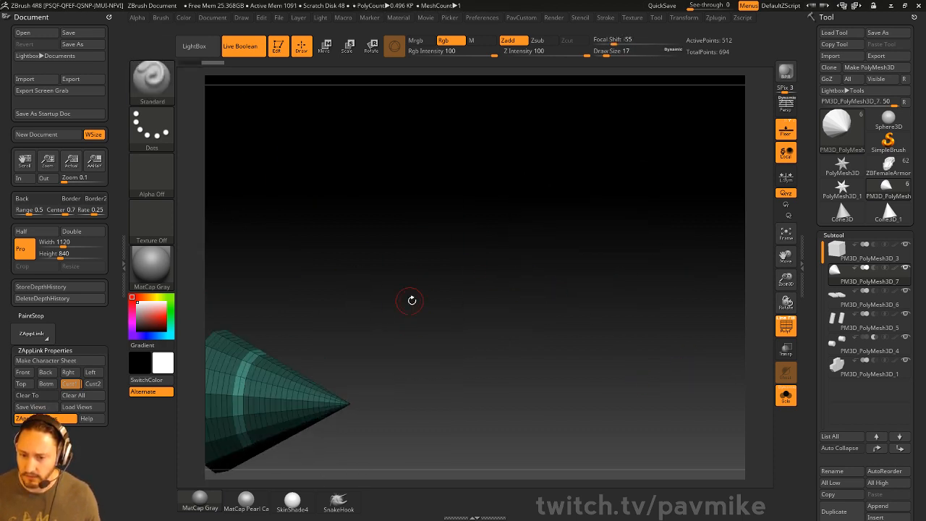
Step: Center the transform gizmo on the unmasked part of the beak cone and scale that part uniformly
{"action": "left_click_drag", "start_coordinate": [412, 300], "coordinate": [547, 240], "text": "alt"}
{"action": "key", "text": "w"}
{"action": "key", "text": "e"}
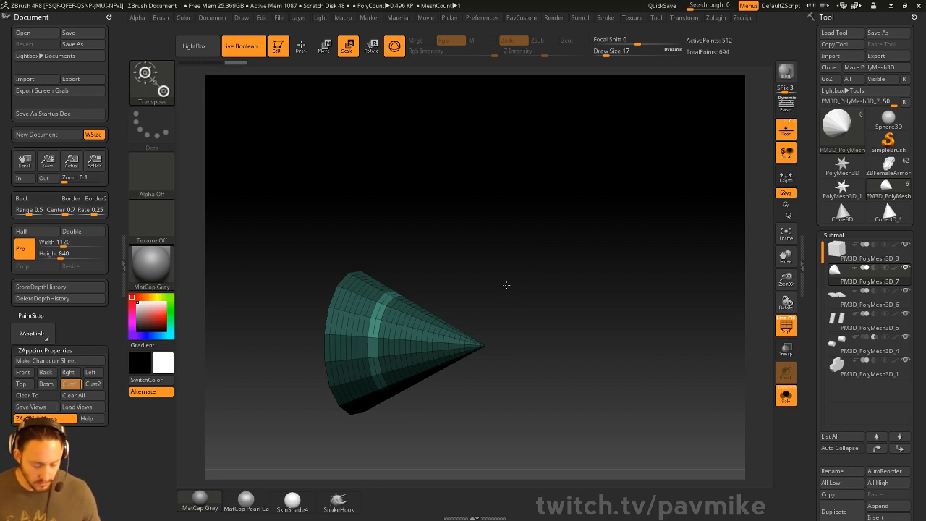
{"action": "key", "text": "w"}
{"action": "left_click_drag", "start_coordinate": [473, 246], "coordinate": [585, 248], "text": "alt"}
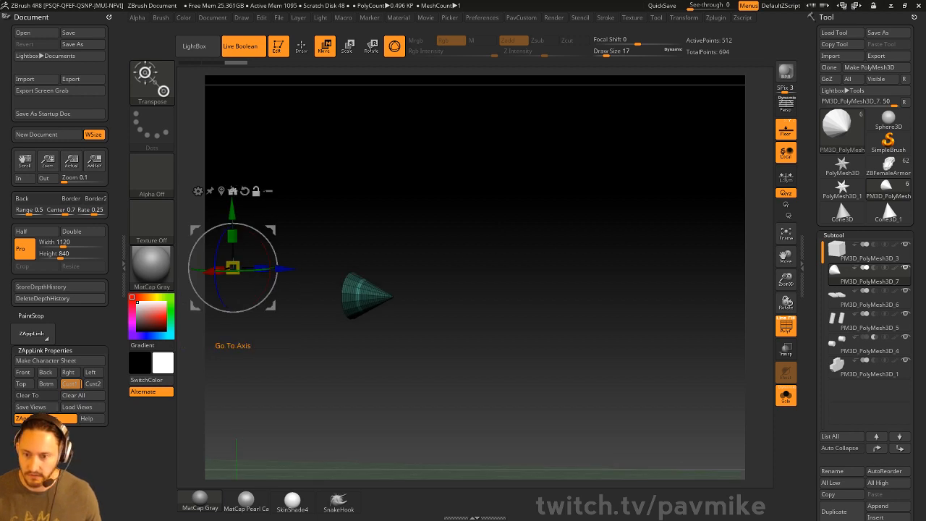
{"action": "left_click", "coordinate": [232, 191]}
{"action": "left_click_drag", "start_coordinate": [579, 231], "coordinate": [579, 257], "text": "alt"}
{"action": "left_click_drag", "start_coordinate": [422, 308], "coordinate": [422, 305]}
{"action": "mouse_move", "coordinate": [566, 280]}
{"action": "left_mouse_down"}
{"action": "mouse_move", "coordinate": [542, 265]}
{"action": "mouse_move", "coordinate": [569, 283]}
{"action": "left_mouse_up"}
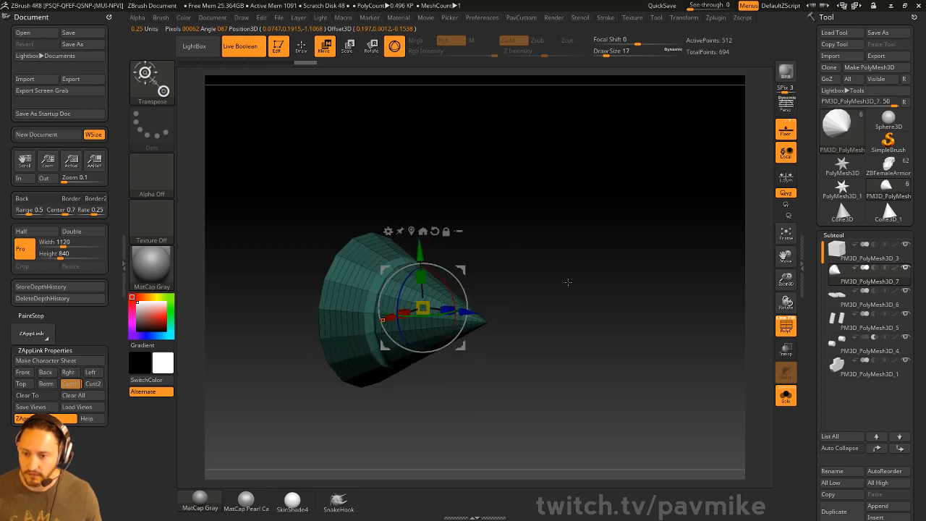
Step: Clear the mask from the beak cone
{"action": "right_click_drag", "start_coordinate": [540, 263], "coordinate": [549, 251], "text": "ctrl"}
{"action": "left_click_drag", "start_coordinate": [549, 251], "coordinate": [585, 267], "text": "shift"}
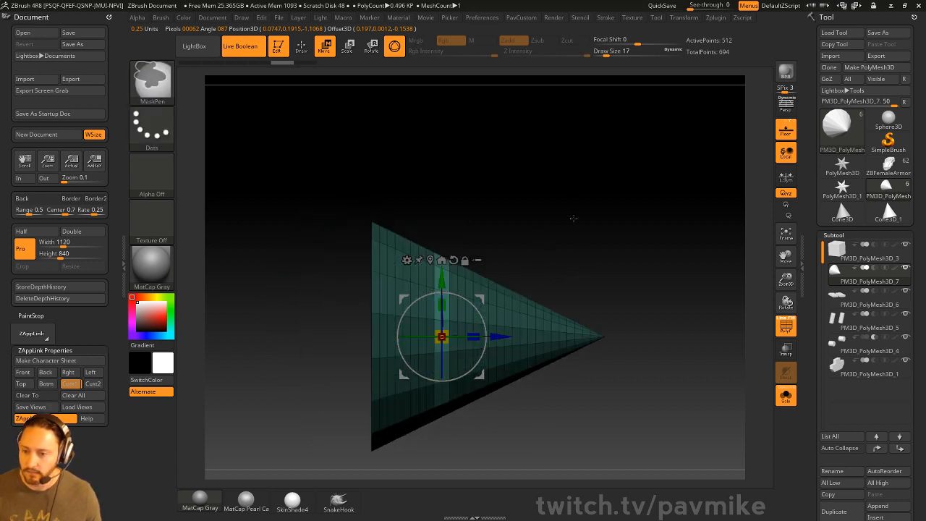
{"action": "left_click_drag", "start_coordinate": [573, 217], "coordinate": [557, 233], "text": "ctrl"}
{"action": "left_click_drag", "start_coordinate": [437, 222], "coordinate": [446, 262], "text": "ctrl"}
{"action": "left_click_drag", "start_coordinate": [644, 227], "coordinate": [608, 242]}
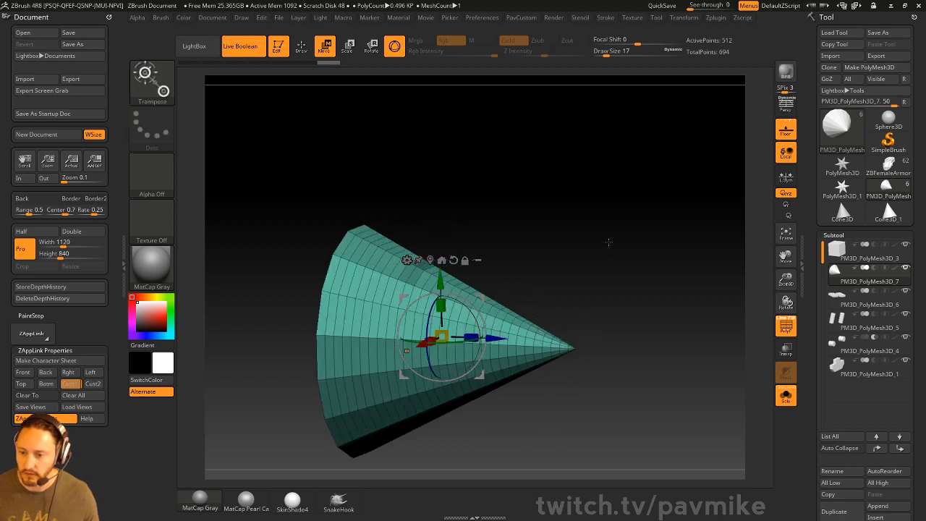
{"action": "left_click", "coordinate": [637, 252], "text": "ctrl"}
{"action": "left_click", "coordinate": [653, 285], "text": "ctrl"}
Step: Try to move a point on the cone's upper slope with the ZModeler Move point action by brush radius
{"action": "key", "text": "q"}
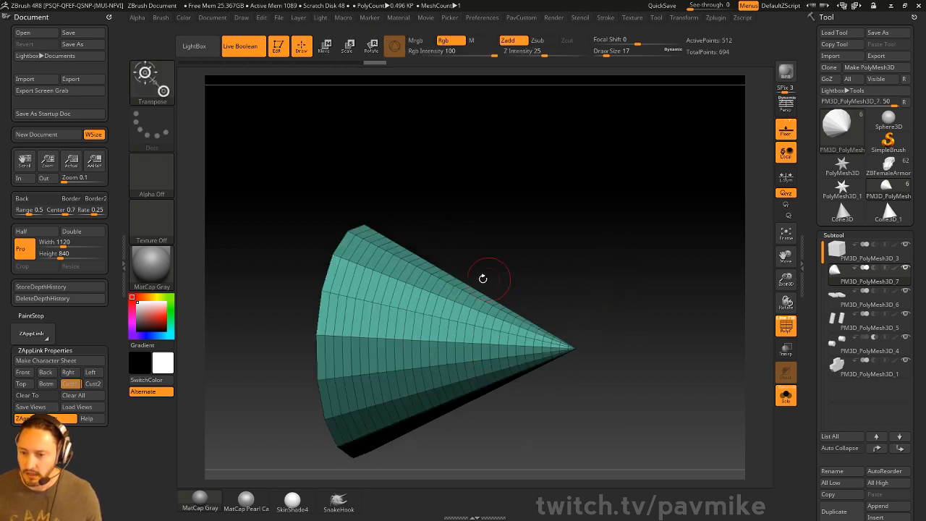
{"action": "key", "text": "b"}
{"action": "key", "text": "z"}
{"action": "key", "text": "m"}
{"action": "key", "text": "space"}
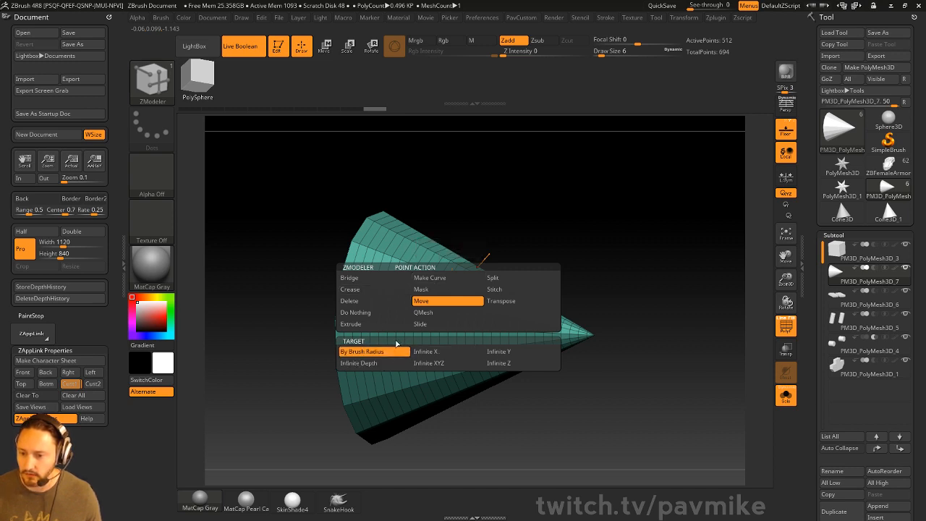
{"action": "left_click_drag", "start_coordinate": [451, 275], "coordinate": [451, 262]}
{"action": "key", "text": "ctrl+z"}
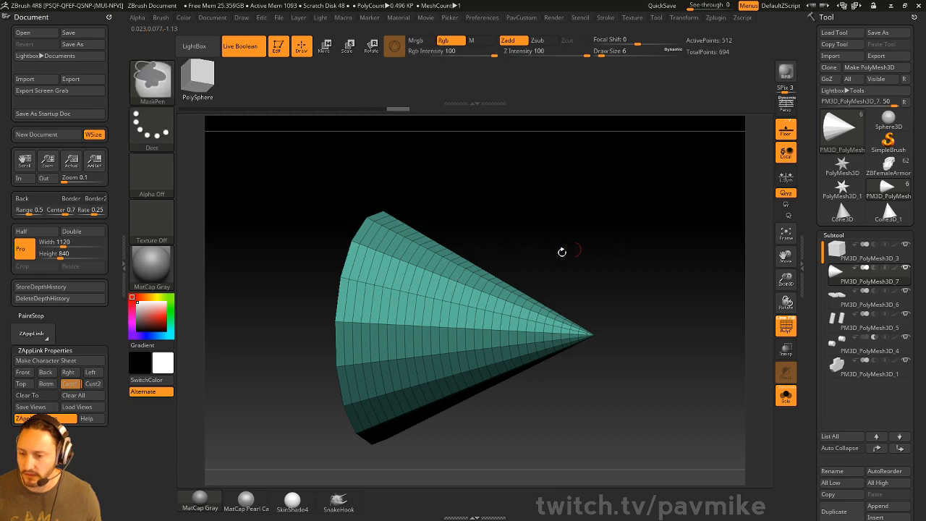
Step: Try to pull the cone's upper slope outward with the Move brush at draw size 1, and undo the change
{"action": "key", "text": "b"}
{"action": "key", "text": "m"}
{"action": "key", "text": "v"}
{"action": "left_click_drag", "start_coordinate": [457, 258], "coordinate": [460, 237]}
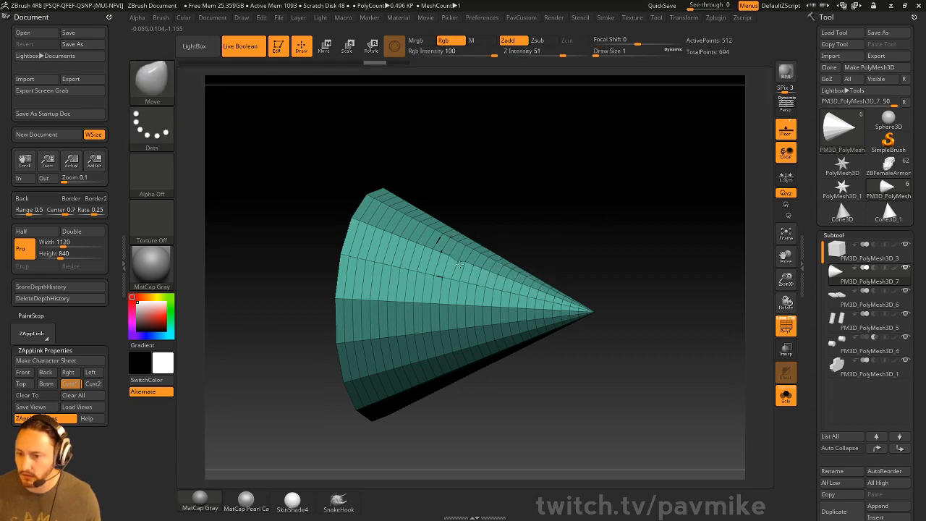
{"action": "left_click_drag", "start_coordinate": [713, 174], "coordinate": [631, 191]}
{"action": "key", "text": "ctrl+shift+z"}
{"action": "key", "text": "ctrl+z"}
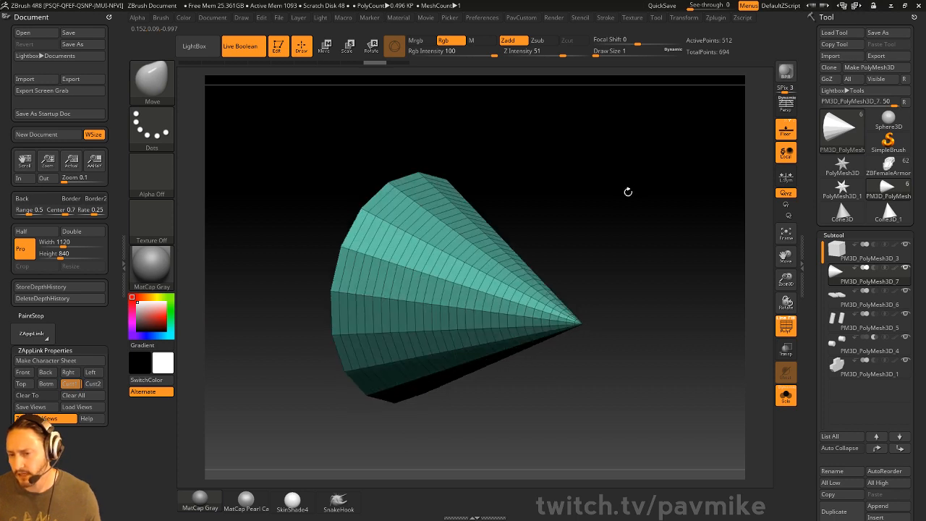
Step: Try the gizmo's Deformer lattice on the beak cone, adjust its divisions, and return to draw mode
{"action": "key", "text": "w"}
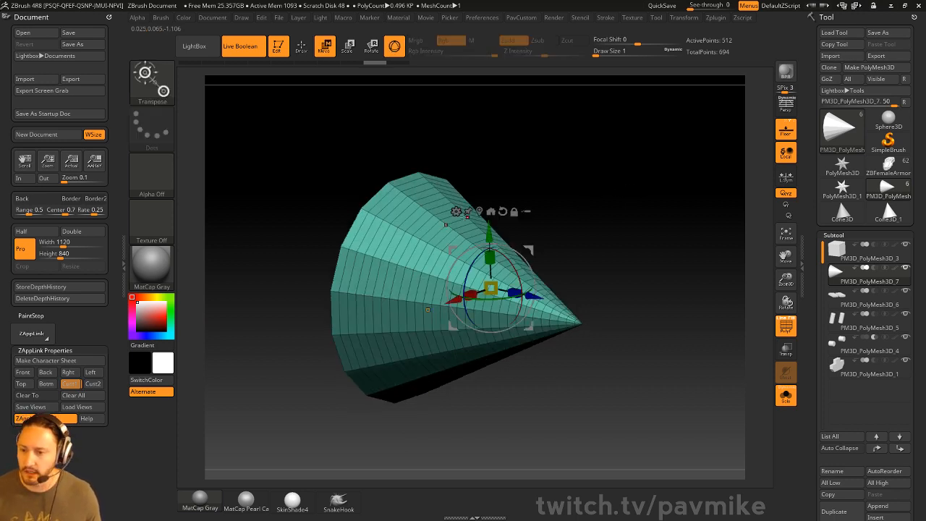
{"action": "left_click", "coordinate": [455, 211]}
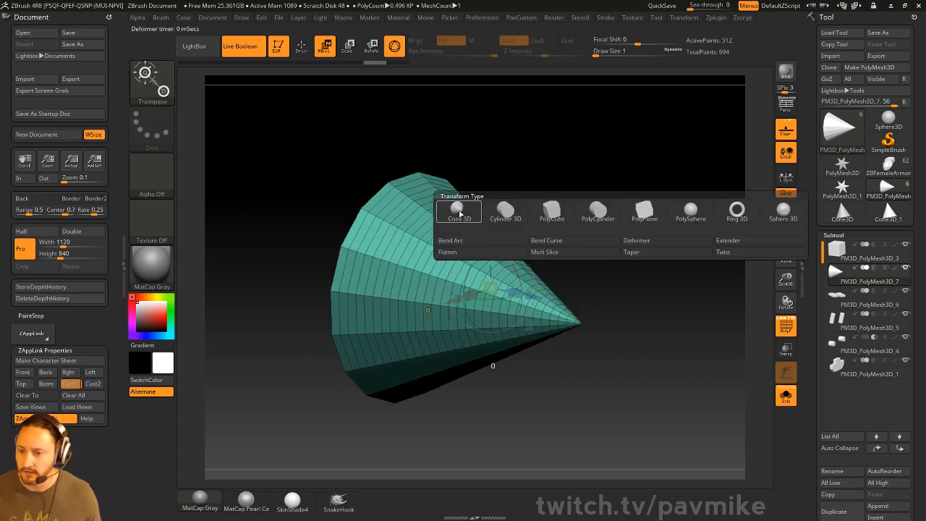
{"action": "left_click", "coordinate": [638, 243]}
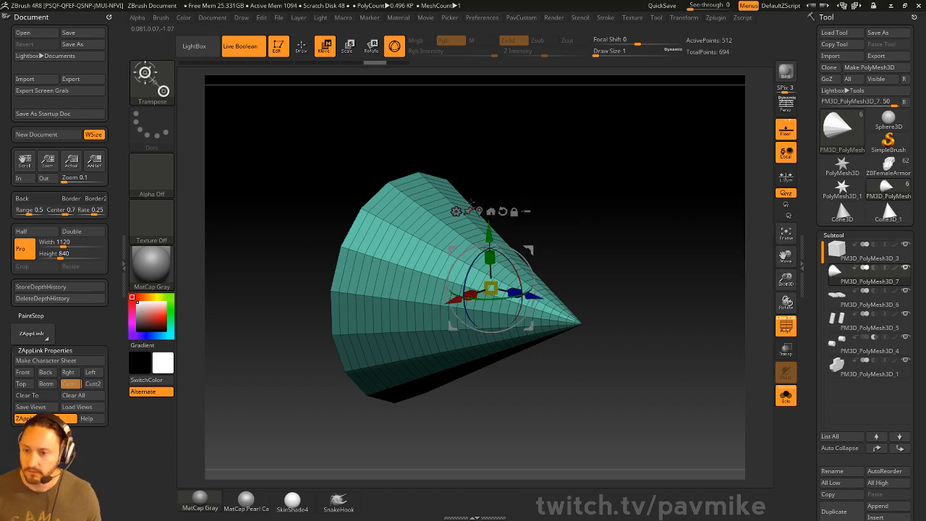
{"action": "left_click", "coordinate": [456, 211]}
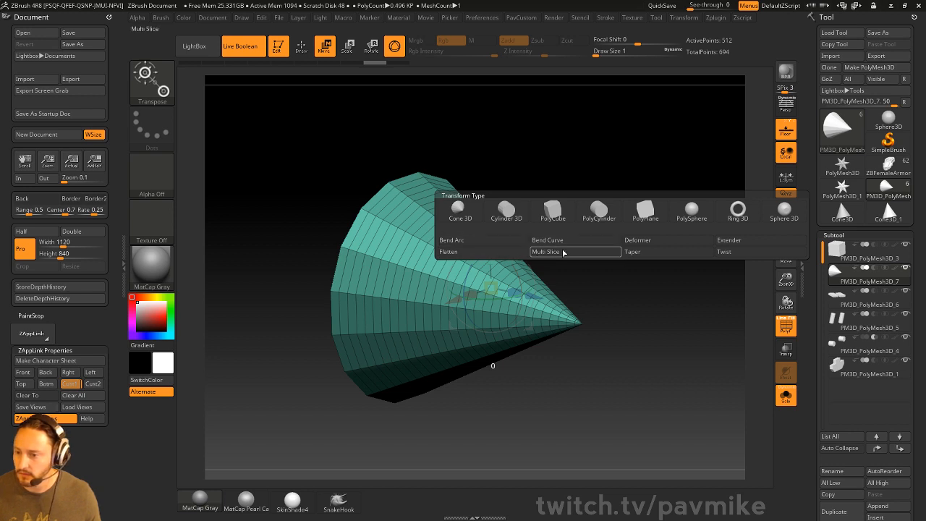
{"action": "left_click", "coordinate": [637, 241]}
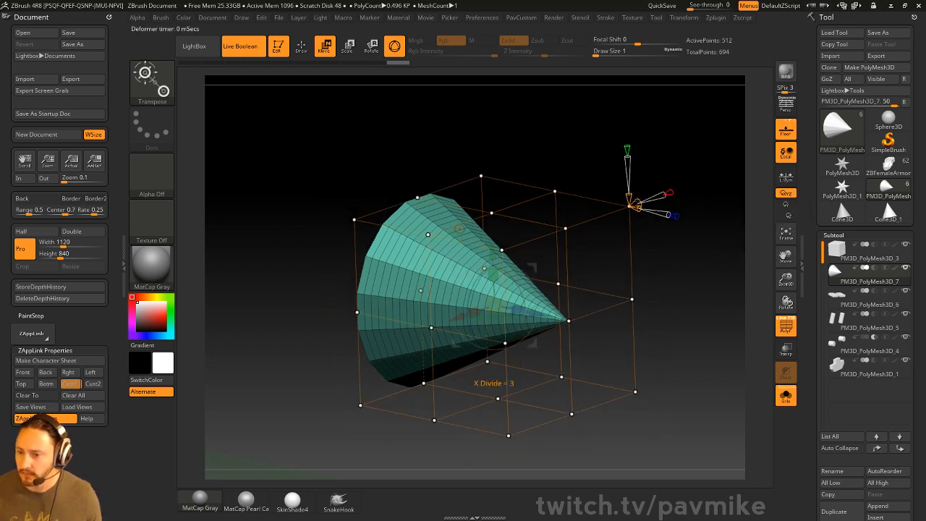
{"action": "left_click_drag", "start_coordinate": [638, 203], "coordinate": [626, 174]}
{"action": "mouse_move", "coordinate": [686, 269]}
{"action": "left_mouse_down"}
{"action": "mouse_move", "coordinate": [666, 243]}
{"action": "mouse_move", "coordinate": [704, 247]}
{"action": "mouse_move", "coordinate": [672, 259]}
{"action": "left_mouse_up"}
{"action": "key", "text": "q"}
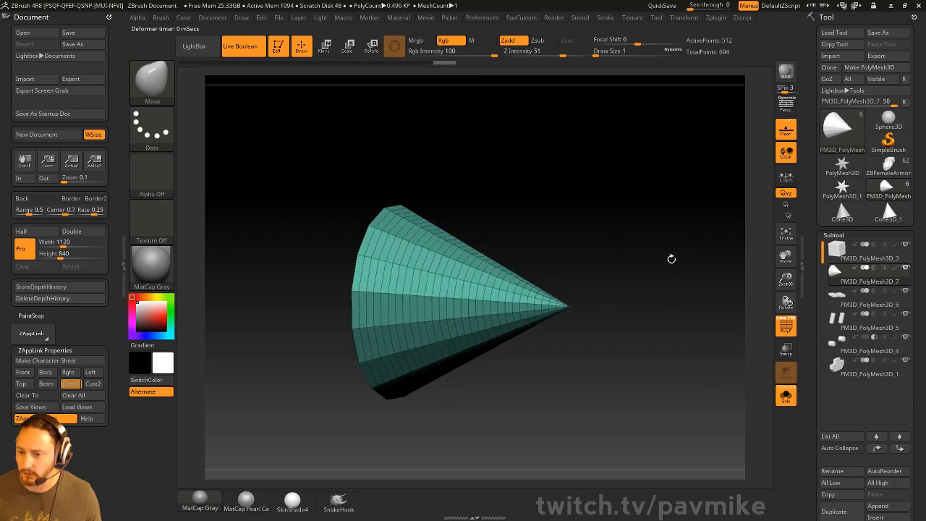
Step: Select the upper control points at the tip end of the cone's finer Deformer lattice, and undo the deformer
{"action": "key", "text": "w"}
{"action": "left_click_drag", "start_coordinate": [532, 186], "coordinate": [561, 181], "text": "shift"}
{"action": "left_click_drag", "start_coordinate": [646, 152], "coordinate": [551, 259], "text": "ctrl"}
{"action": "left_click_drag", "start_coordinate": [561, 337], "coordinate": [530, 353]}
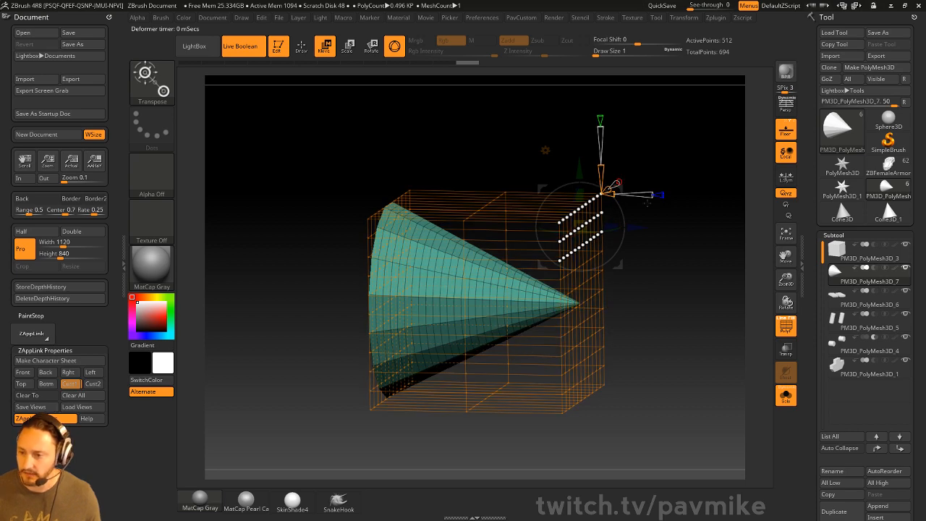
{"action": "left_click_drag", "start_coordinate": [655, 226], "coordinate": [611, 231]}
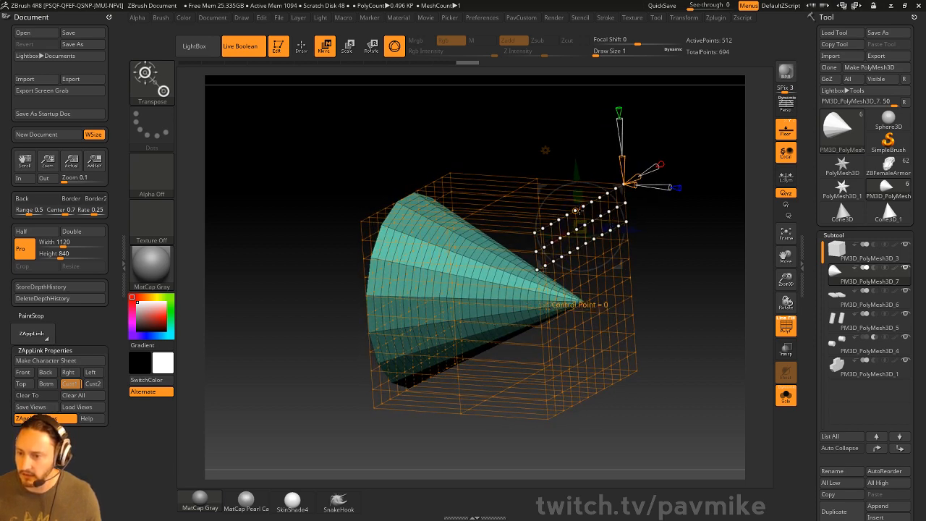
{"action": "key", "text": "ctrl+z"}
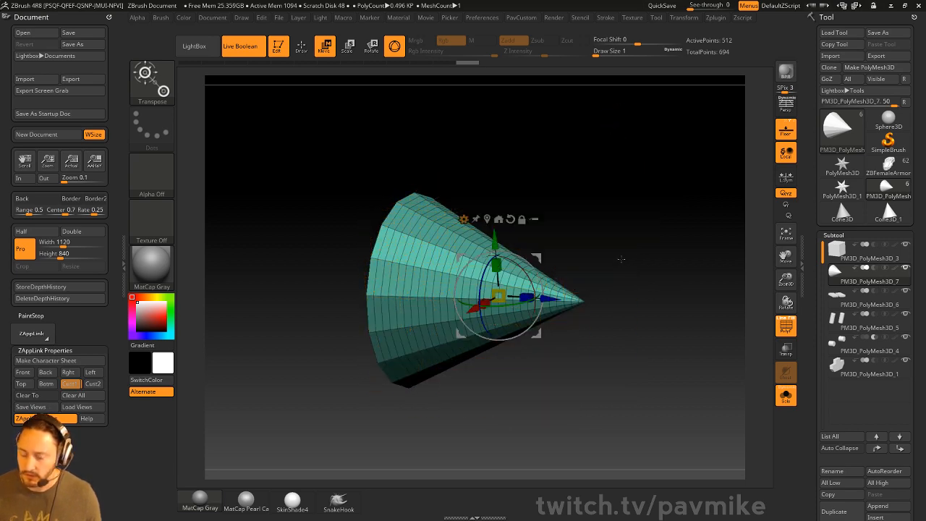
Step: Restore the cone's Deformer lattice and try to move the selected control points near the tip
{"action": "left_click", "coordinate": [464, 218]}
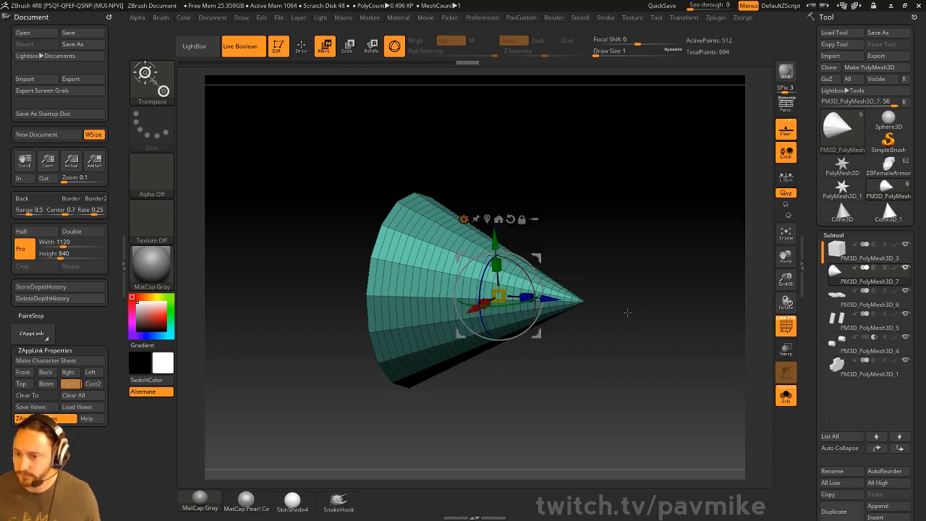
{"action": "left_click_drag", "start_coordinate": [626, 312], "coordinate": [644, 319]}
{"action": "left_click", "coordinate": [465, 221]}
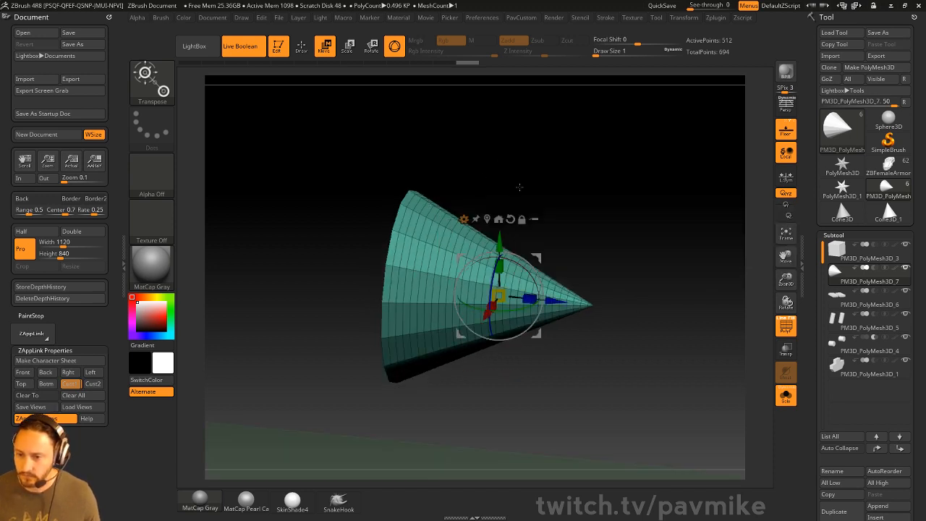
{"action": "key", "text": "ctrl+shift+z"}
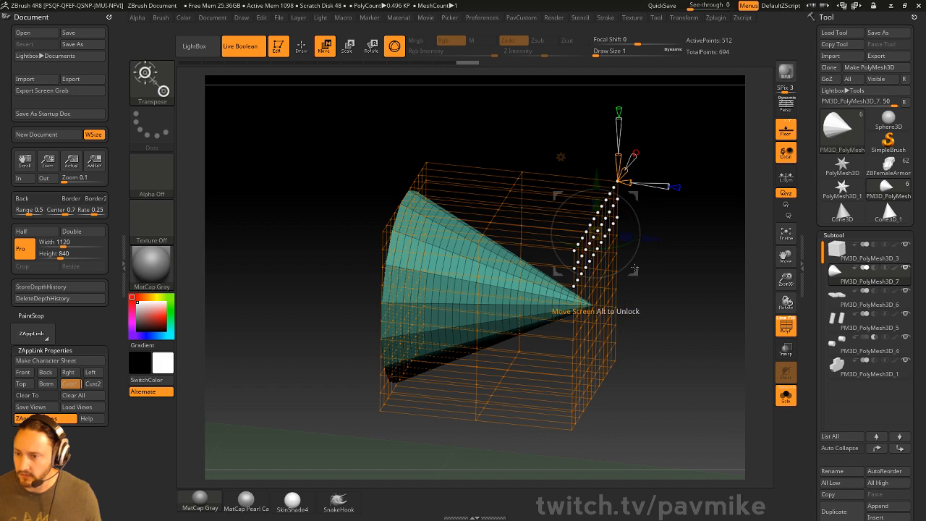
{"action": "left_click_drag", "start_coordinate": [602, 207], "coordinate": [662, 217]}
{"action": "key", "text": "ctrl+z"}
Step: Select all the control points of the cone's Deformer lattice, and leave the deformer for the plain transform gizmo
{"action": "left_click_drag", "start_coordinate": [724, 249], "coordinate": [651, 265]}
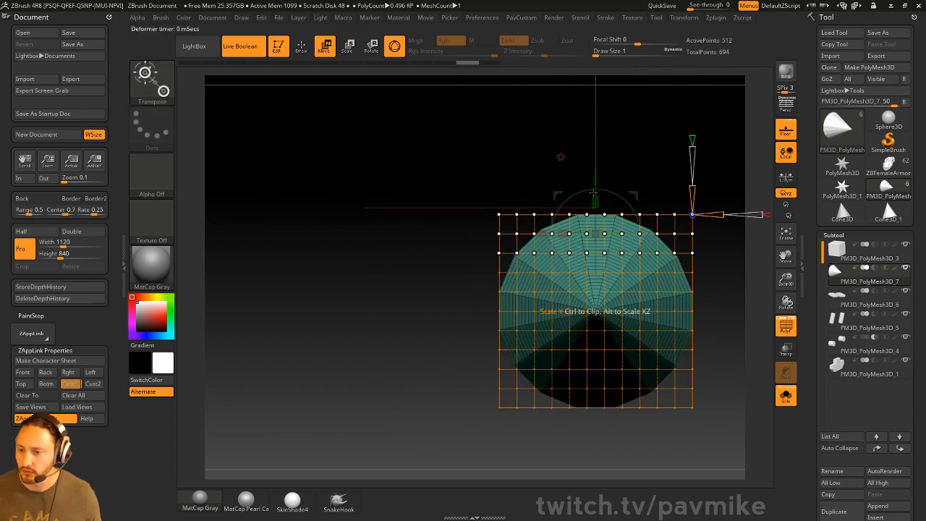
{"action": "left_click_drag", "start_coordinate": [651, 171], "coordinate": [626, 176], "text": "alt"}
{"action": "key", "text": "ctrl"}
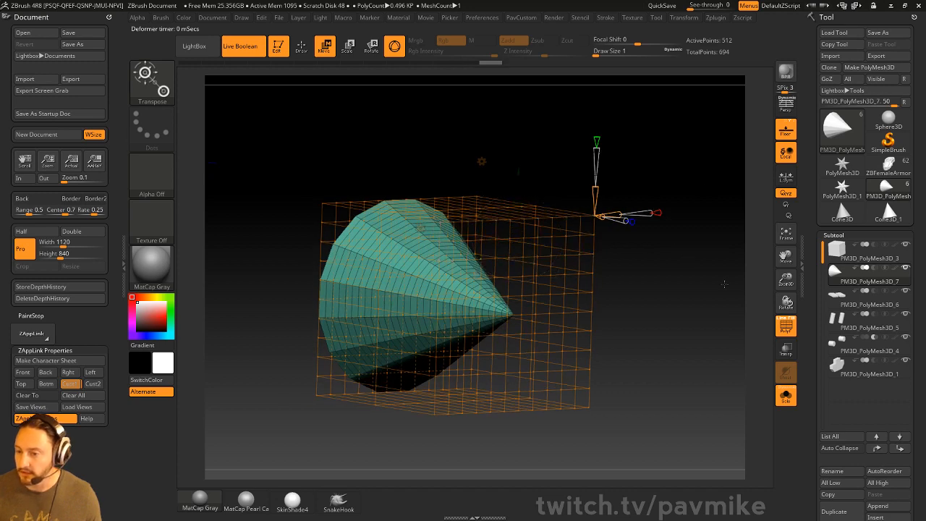
{"action": "left_click_drag", "start_coordinate": [273, 136], "coordinate": [688, 487], "text": "ctrl"}
{"action": "left_click_drag", "start_coordinate": [684, 304], "coordinate": [702, 309]}
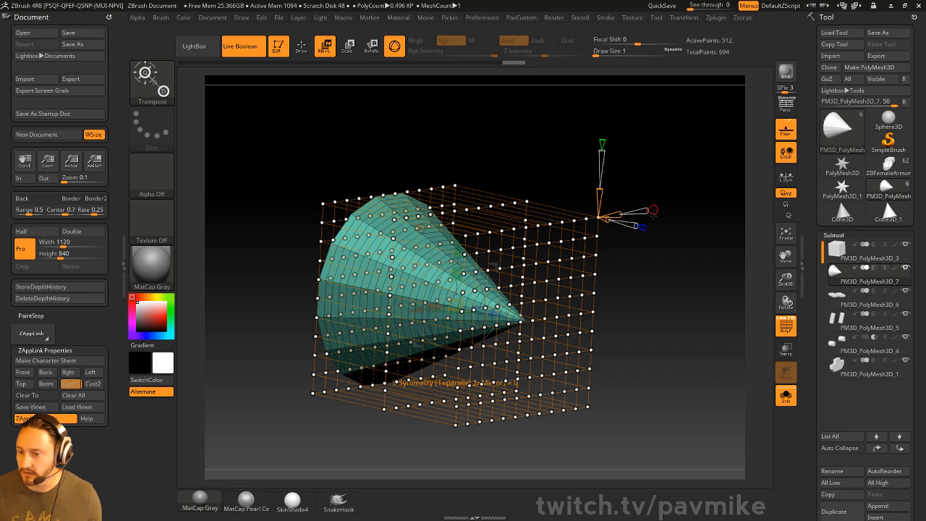
{"action": "left_click_drag", "start_coordinate": [691, 318], "coordinate": [649, 228], "text": "alt"}
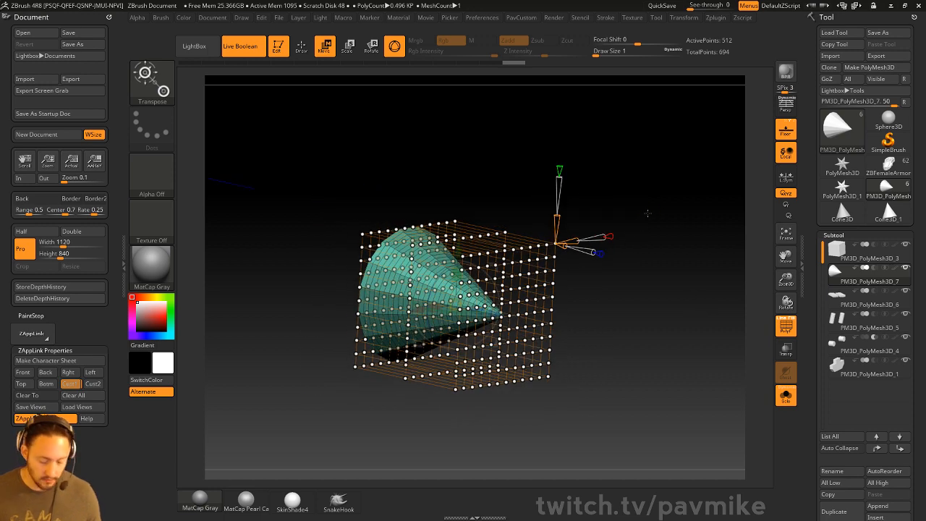
{"action": "key", "text": "q"}
{"action": "key", "text": "w"}
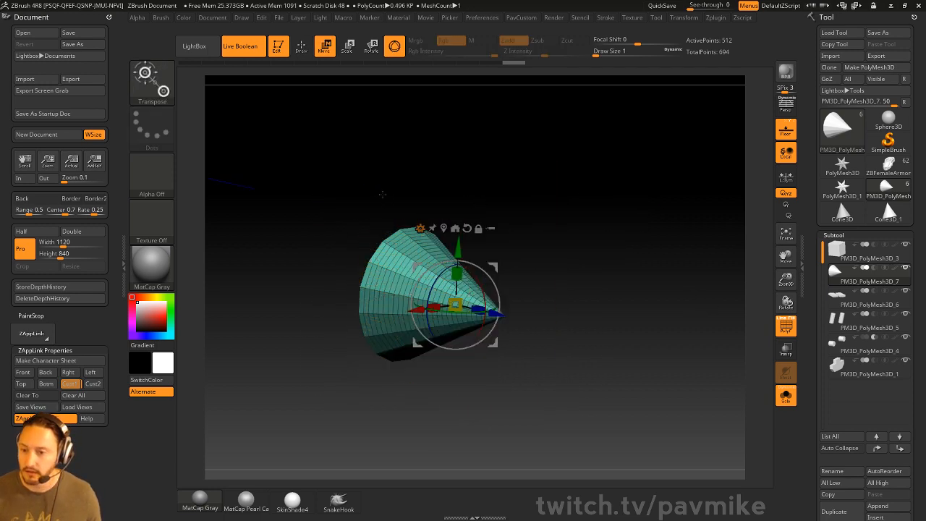
Step: Turn Solo off to show all subtools, recall the first custom view and display the reference image overlay
{"action": "left_click", "coordinate": [420, 229]}
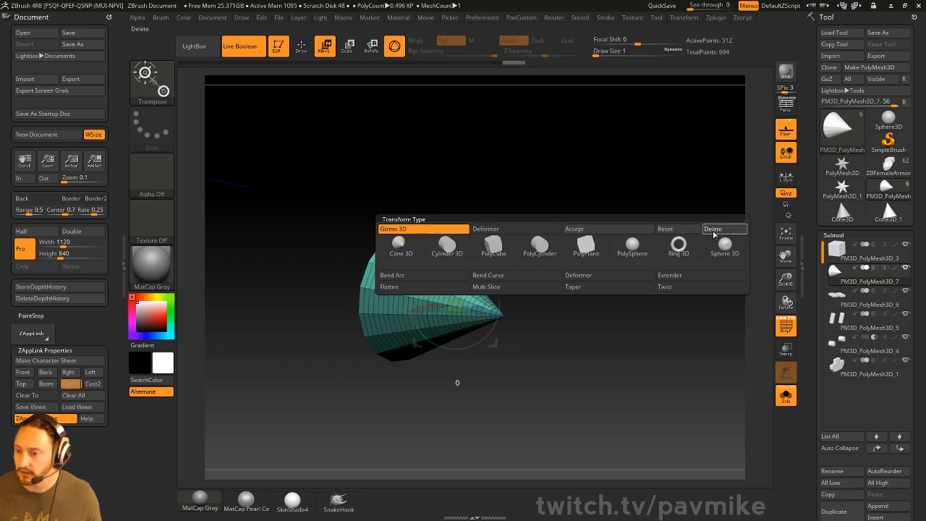
{"action": "key", "text": "q"}
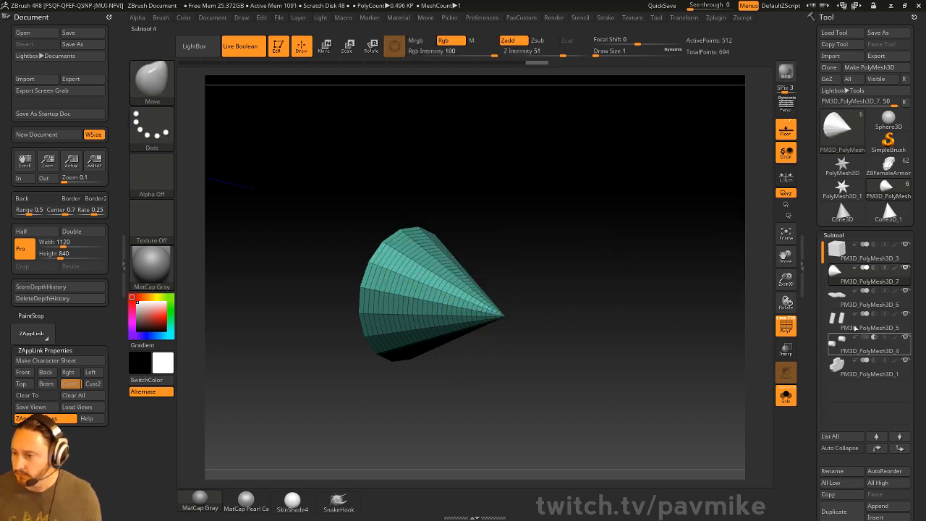
{"action": "left_click", "coordinate": [787, 396]}
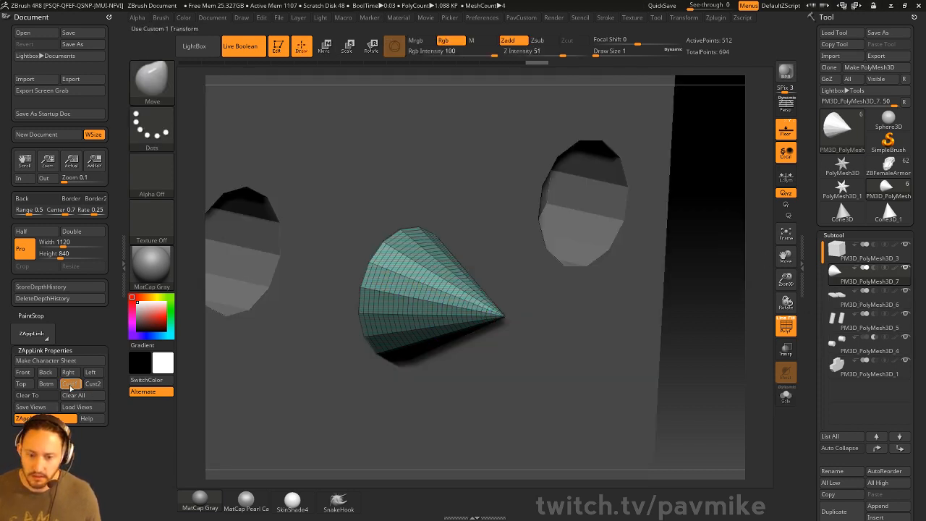
{"action": "left_click", "coordinate": [70, 384]}
{"action": "key", "text": "shift+z"}
Step: Set the Draw Size to 35 and make the feet the active subtool
{"action": "key", "text": "s"}
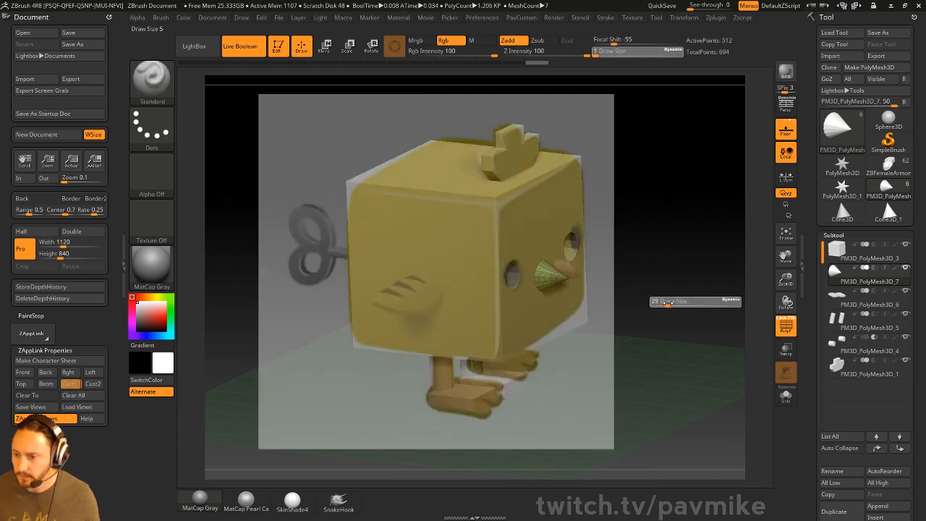
{"action": "left_click", "coordinate": [666, 302]}
{"action": "key", "text": "s"}
{"action": "left_click", "coordinate": [491, 403], "text": "alt"}
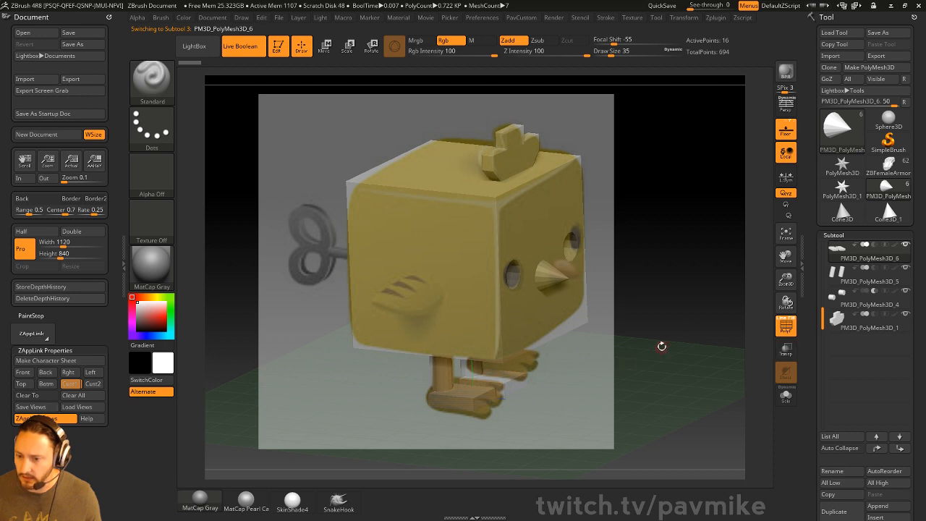
Step: With ZModeler, insert a lengthwise edge loop through the feet using Multiple EdgeLoops and bevel it into two parallel loops
{"action": "key", "text": "b"}
{"action": "key", "text": "z"}
{"action": "key", "text": "m"}
{"action": "key", "text": "space"}
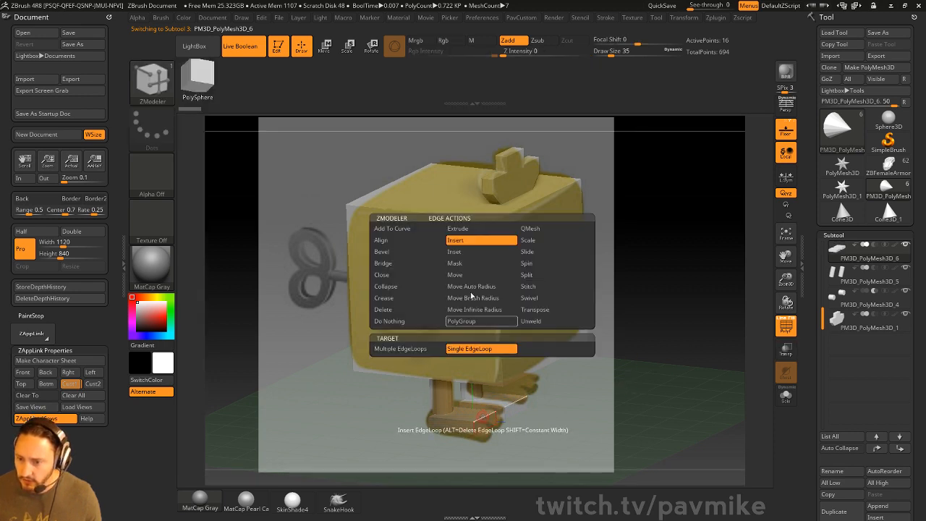
{"action": "key", "text": "space"}
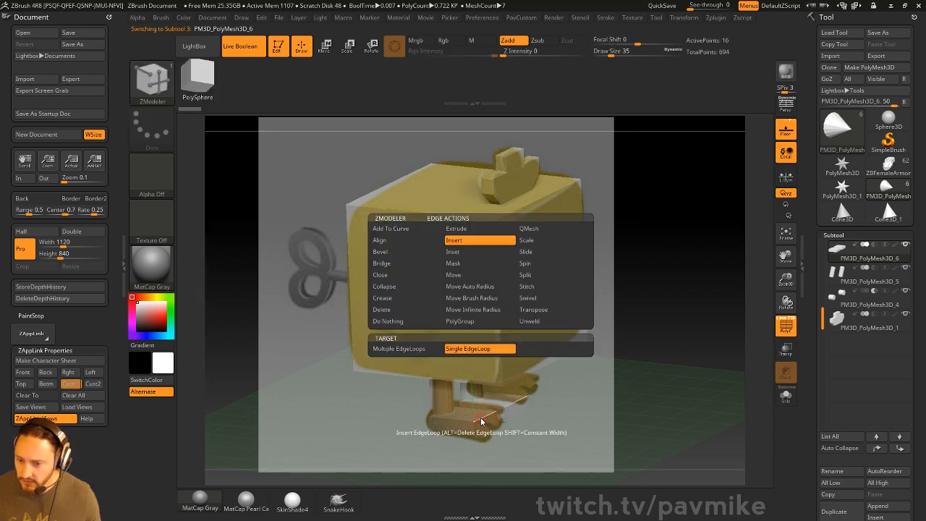
{"action": "left_click", "coordinate": [417, 351]}
{"action": "left_click", "coordinate": [484, 417]}
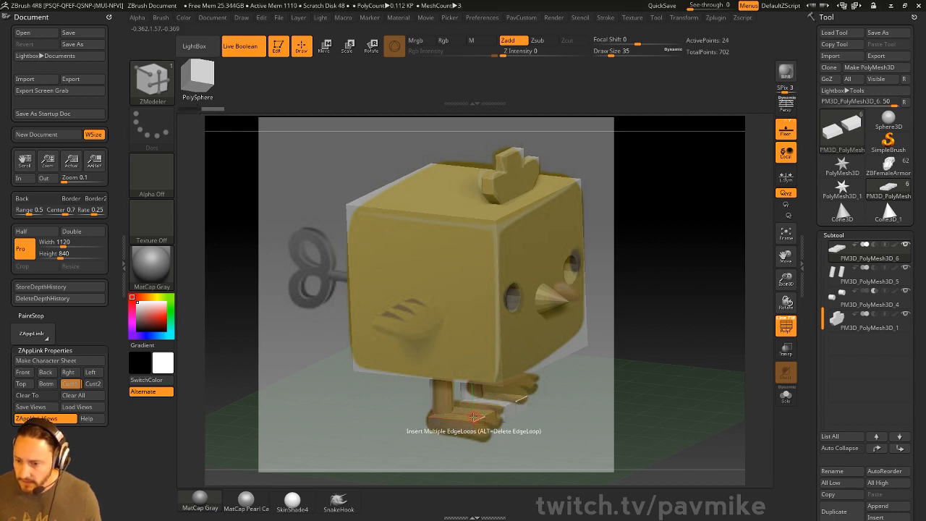
{"action": "key", "text": "space"}
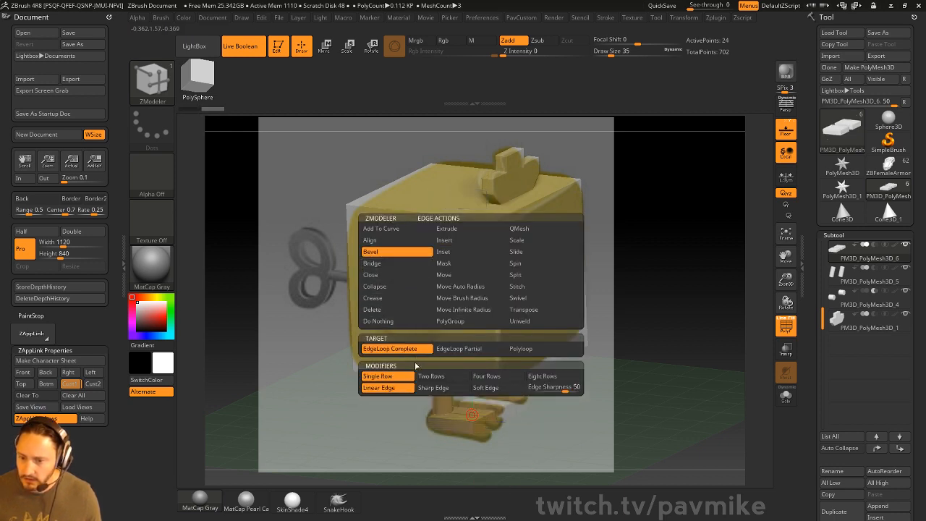
{"action": "left_click", "coordinate": [476, 418]}
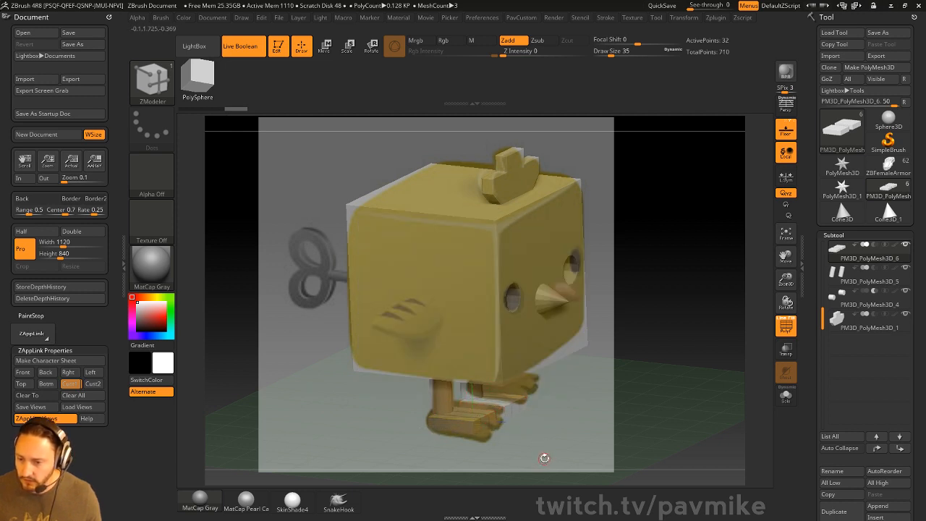
Step: Hide the reference overlay, widen the feet along X and move them slightly farther apart
{"action": "key", "text": "e"}
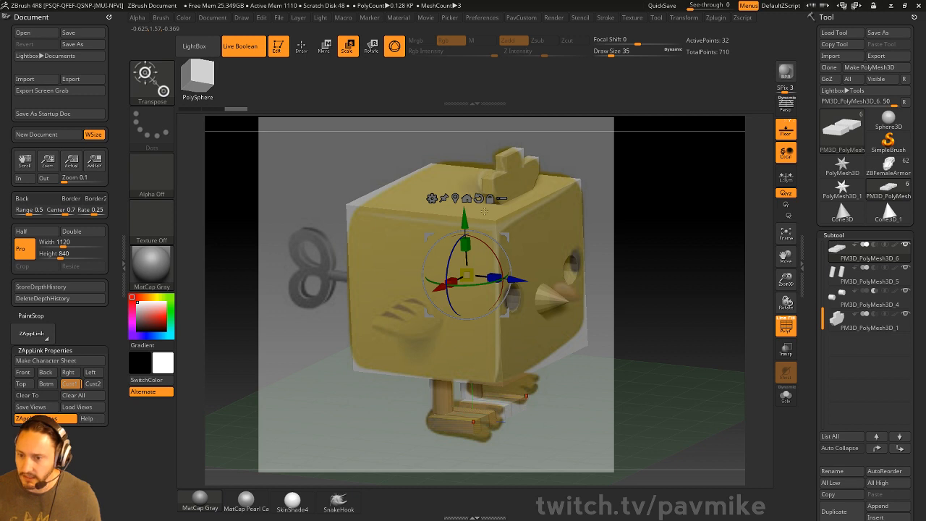
{"action": "left_click", "coordinate": [491, 407]}
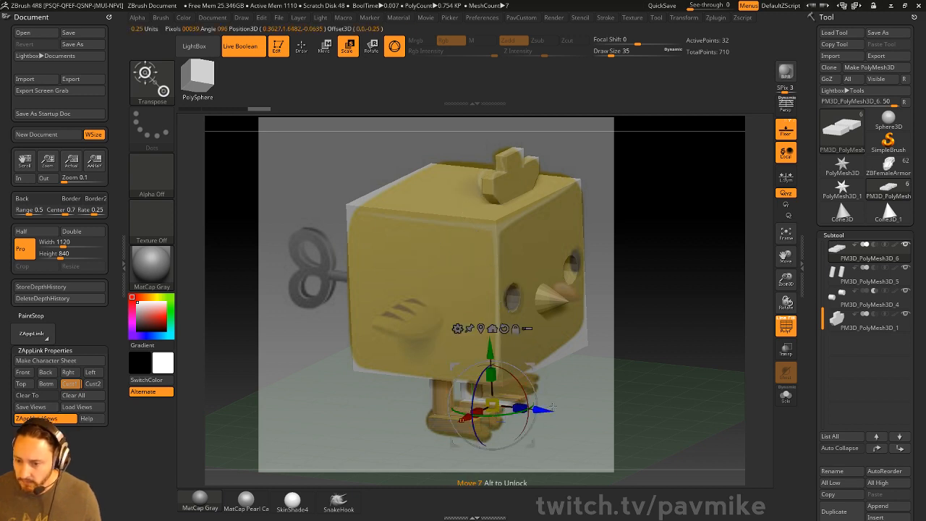
{"action": "key", "text": "shift+z"}
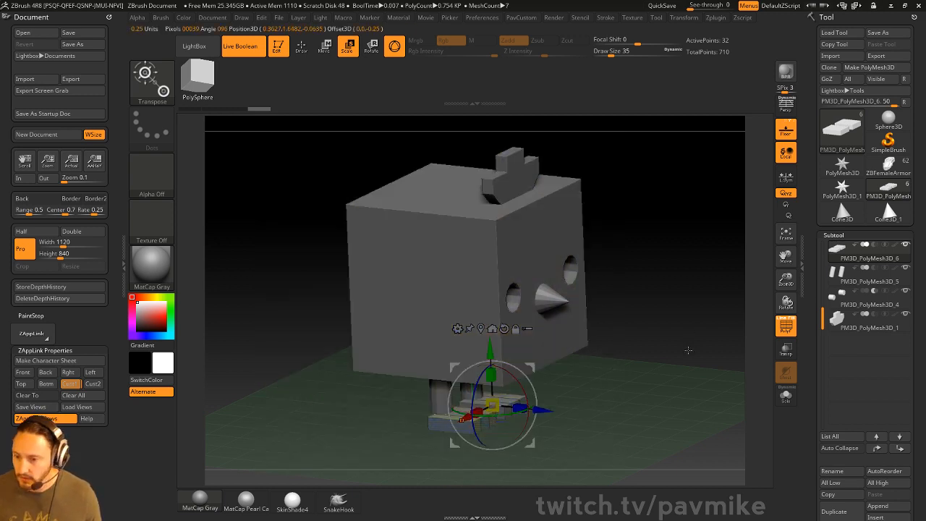
{"action": "left_click_drag", "start_coordinate": [689, 350], "coordinate": [601, 362]}
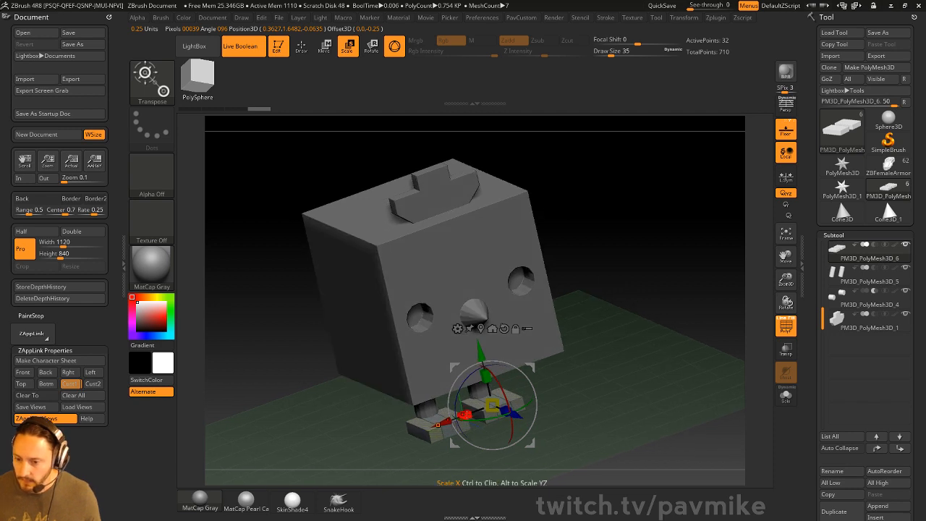
{"action": "left_click_drag", "start_coordinate": [467, 415], "coordinate": [455, 419]}
{"action": "left_click_drag", "start_coordinate": [608, 356], "coordinate": [647, 352], "text": "shift"}
{"action": "key", "text": "w"}
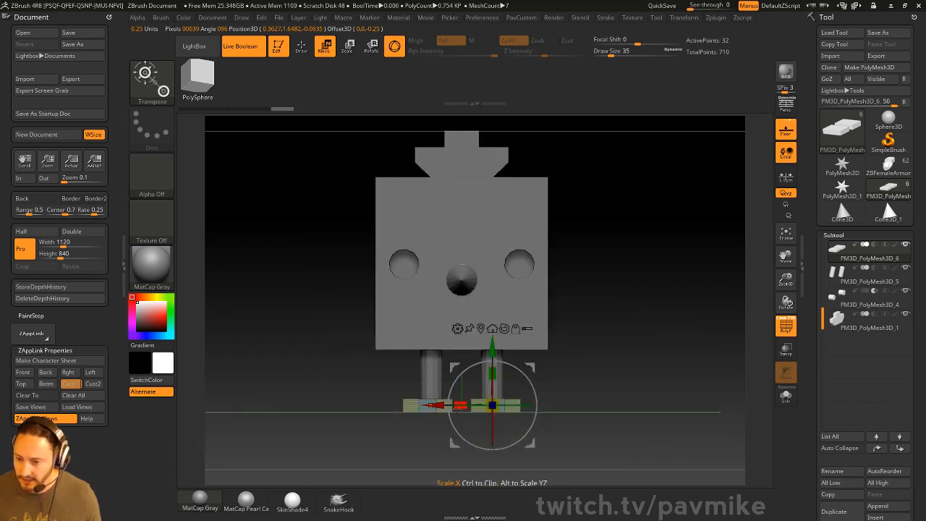
{"action": "left_click_drag", "start_coordinate": [438, 406], "coordinate": [442, 406]}
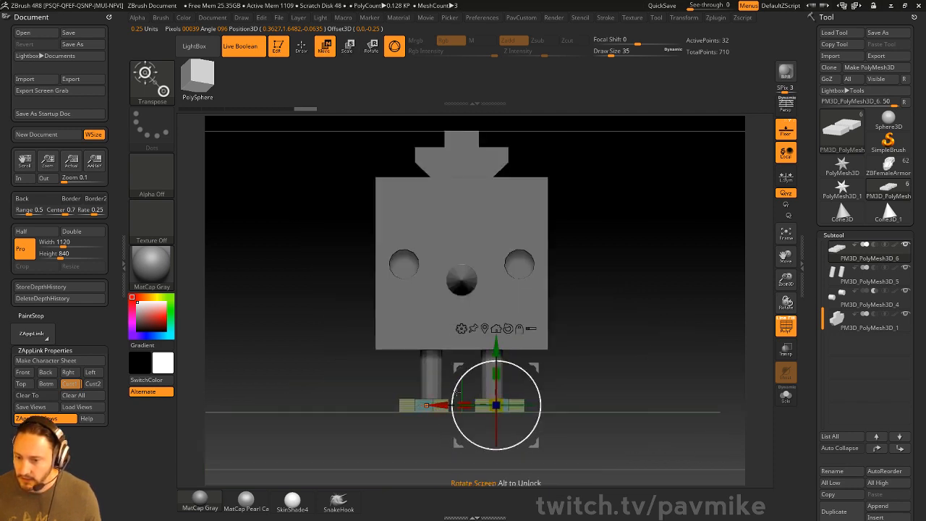
Step: Make the legs the active subtool and activate the Move gizmo
{"action": "key", "text": "q"}
{"action": "left_click", "coordinate": [433, 377], "text": "alt"}
{"action": "key", "text": "w"}
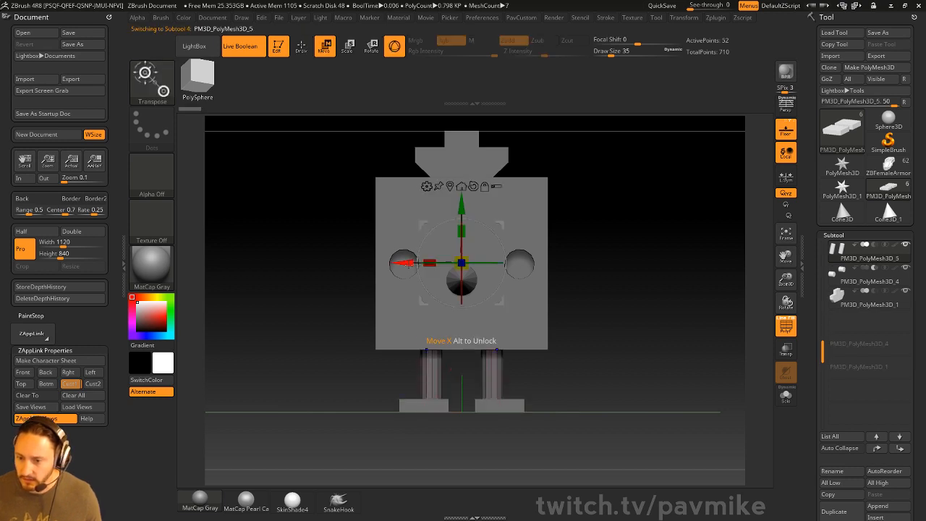
{"action": "left_click_drag", "start_coordinate": [409, 265], "coordinate": [401, 265]}
{"action": "key", "text": "ctrl+z"}
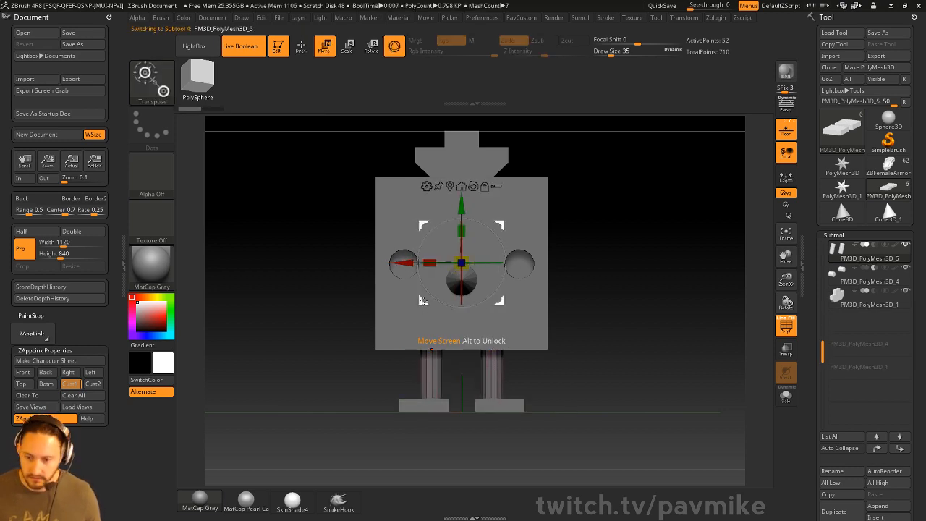
{"action": "left_click_drag", "start_coordinate": [427, 373], "coordinate": [340, 359]}
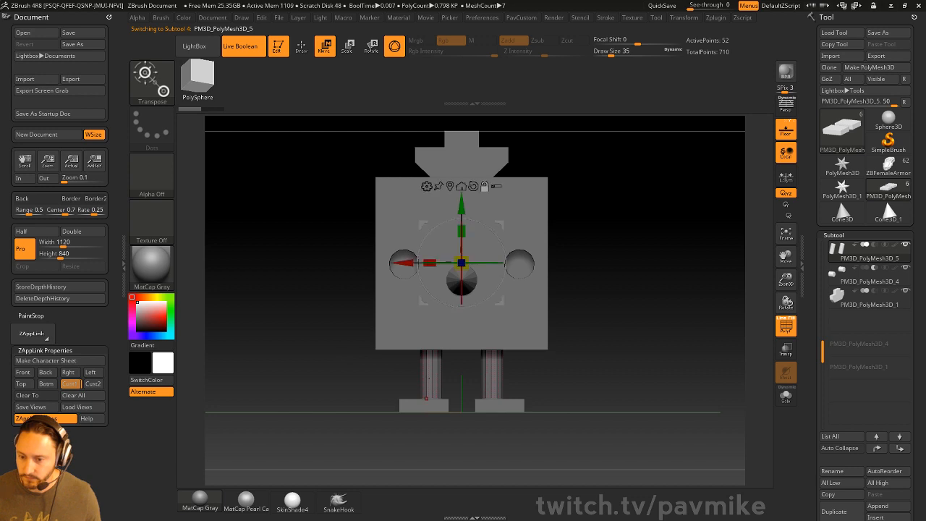
{"action": "left_click", "coordinate": [429, 380], "text": "alt"}
{"action": "left_click_drag", "start_coordinate": [486, 379], "coordinate": [479, 380]}
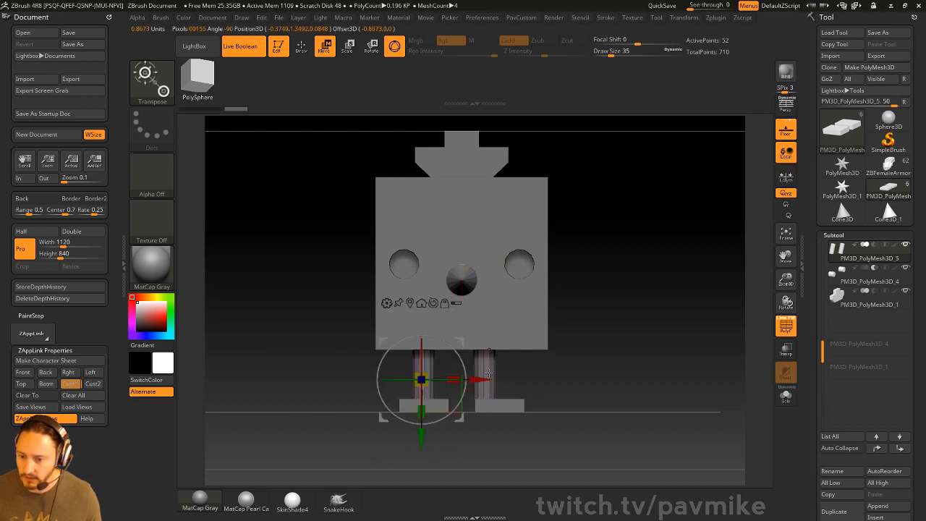
{"action": "key", "text": "ctrl+z"}
Step: Place the gizmo on one leg and move both legs symmetrically outward along X over the feet
{"action": "left_click", "coordinate": [495, 379], "text": "alt"}
{"action": "left_click", "coordinate": [429, 380], "text": "alt"}
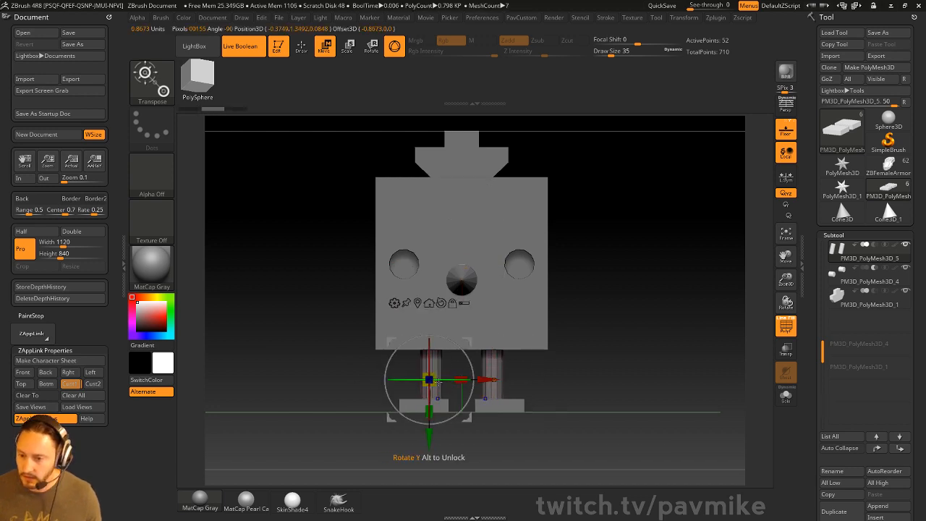
{"action": "left_click_drag", "start_coordinate": [486, 380], "coordinate": [477, 379]}
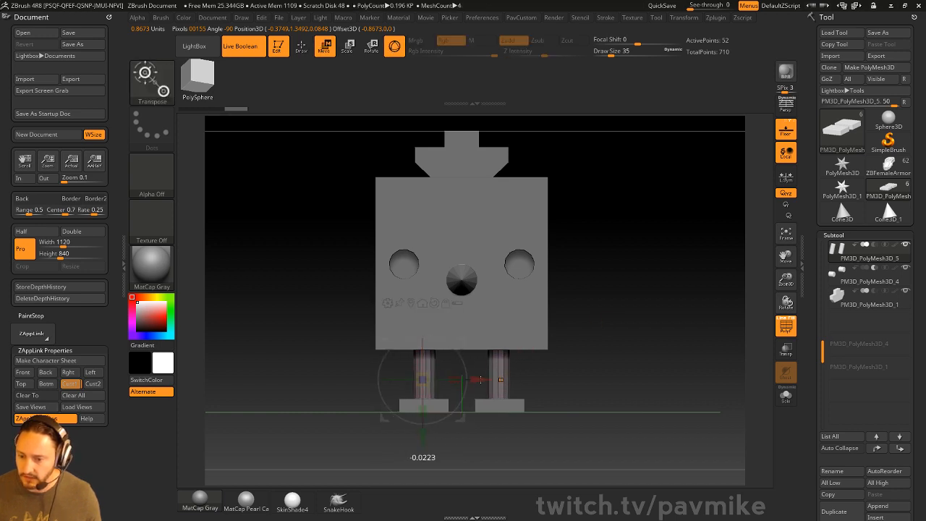
{"action": "key", "text": "q"}
Step: Turn the polyframe off and make the feet the active subtool
{"action": "mouse_move", "coordinate": [597, 326]}
{"action": "left_mouse_down"}
{"action": "mouse_move", "coordinate": [687, 340]}
{"action": "mouse_move", "coordinate": [680, 312]}
{"action": "mouse_move", "coordinate": [669, 398]}
{"action": "left_mouse_up"}
{"action": "left_click", "coordinate": [786, 326]}
{"action": "left_click", "coordinate": [536, 427], "text": "alt"}
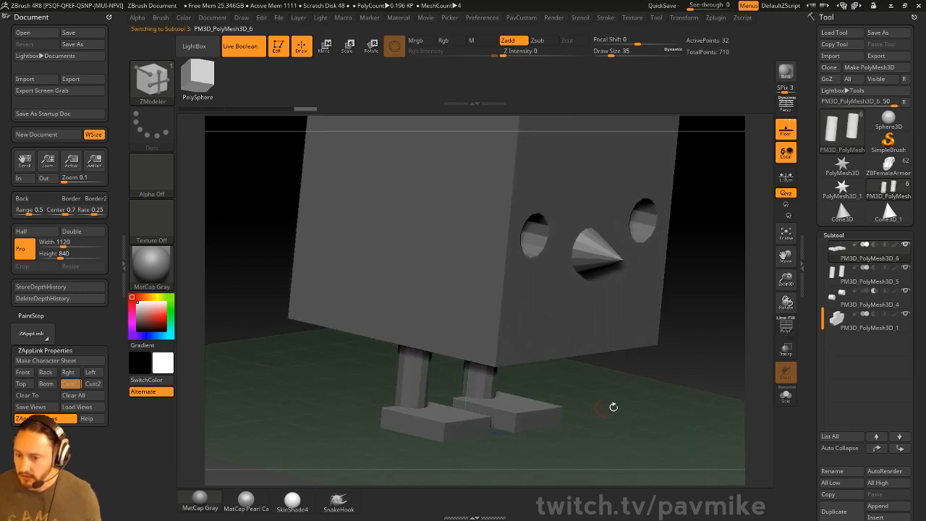
Step: Choose the Standard brush at Draw Size 62, with Live Boolean off and the polyframe shown on the feet
{"action": "mouse_move", "coordinate": [614, 407]}
{"action": "left_mouse_down", "text": "alt"}
{"action": "mouse_move", "coordinate": [612, 354]}
{"action": "mouse_move", "coordinate": [651, 367]}
{"action": "left_mouse_up", "text": "alt"}
{"action": "key", "text": "b"}
{"action": "key", "text": "s"}
{"action": "key", "text": "t"}
{"action": "key", "text": "s"}
{"action": "left_click", "coordinate": [786, 325]}
{"action": "key", "text": "s"}
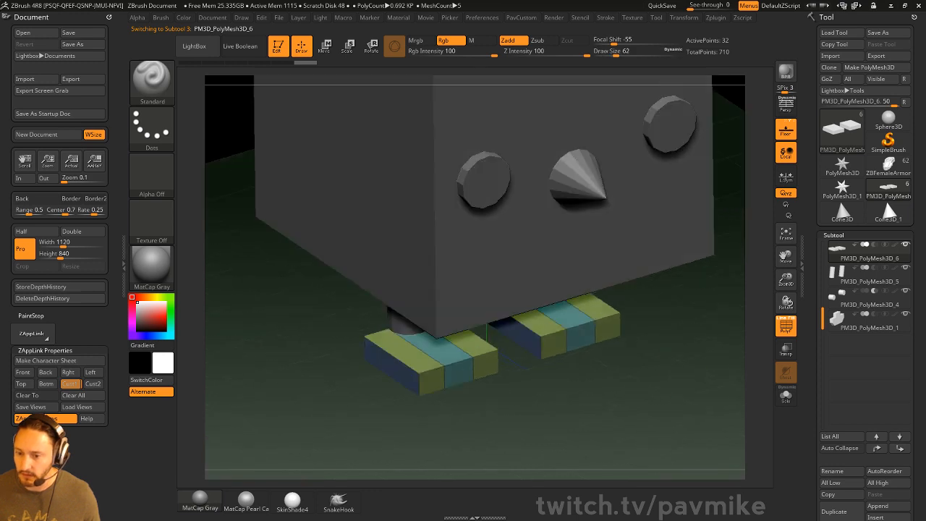
Step: With ZModeler, bevel the two lengthwise edge loops on the feet into narrow strips between the toes
{"action": "key", "text": "b"}
{"action": "key", "text": "z"}
{"action": "key", "text": "m"}
{"action": "key", "text": "space"}
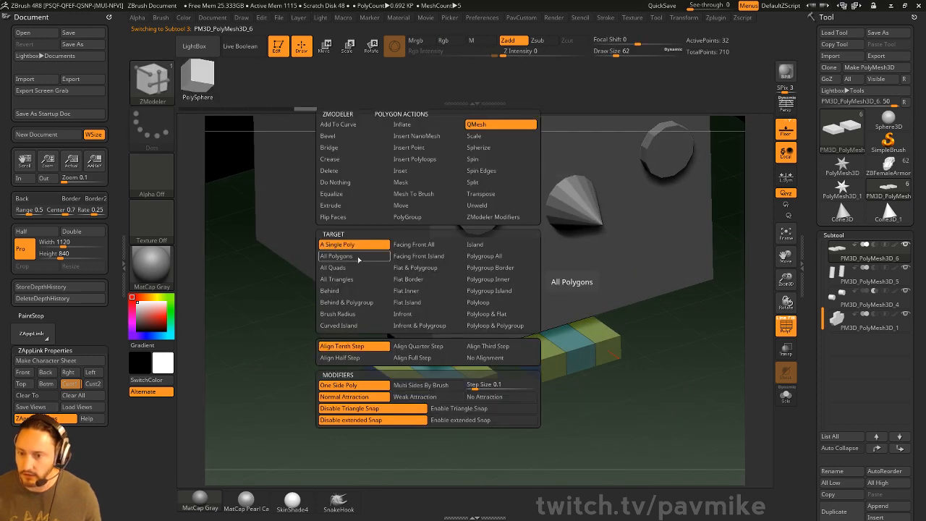
{"action": "mouse_move", "coordinate": [490, 453]}
{"action": "left_mouse_down"}
{"action": "mouse_move", "coordinate": [496, 413]}
{"action": "mouse_move", "coordinate": [522, 410]}
{"action": "mouse_move", "coordinate": [467, 385]}
{"action": "mouse_move", "coordinate": [465, 370]}
{"action": "left_mouse_up"}
{"action": "key", "text": "space"}
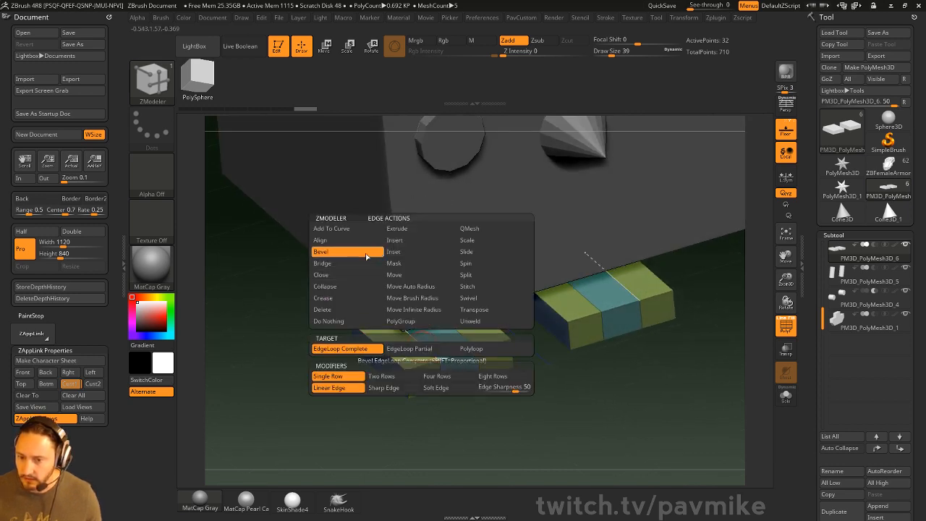
{"action": "left_click_drag", "start_coordinate": [422, 346], "coordinate": [424, 350]}
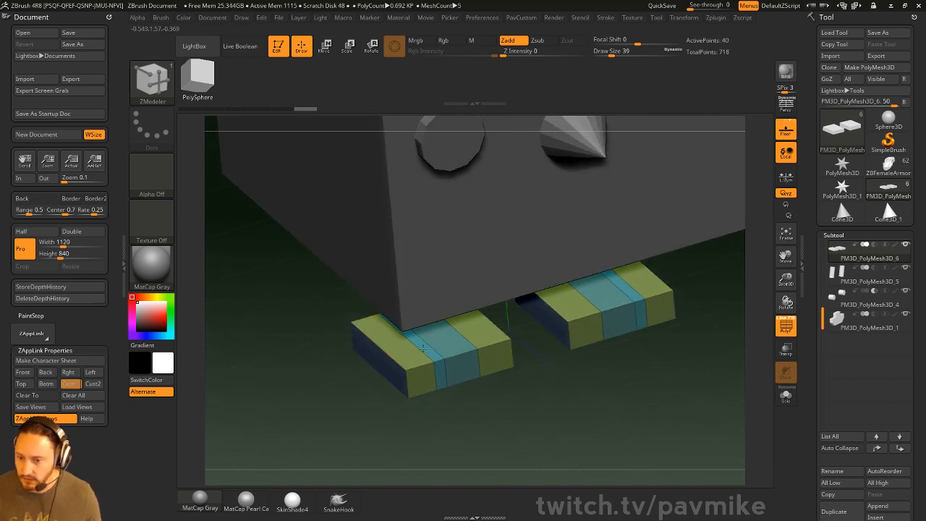
{"action": "left_click", "coordinate": [423, 347]}
{"action": "key", "text": "space"}
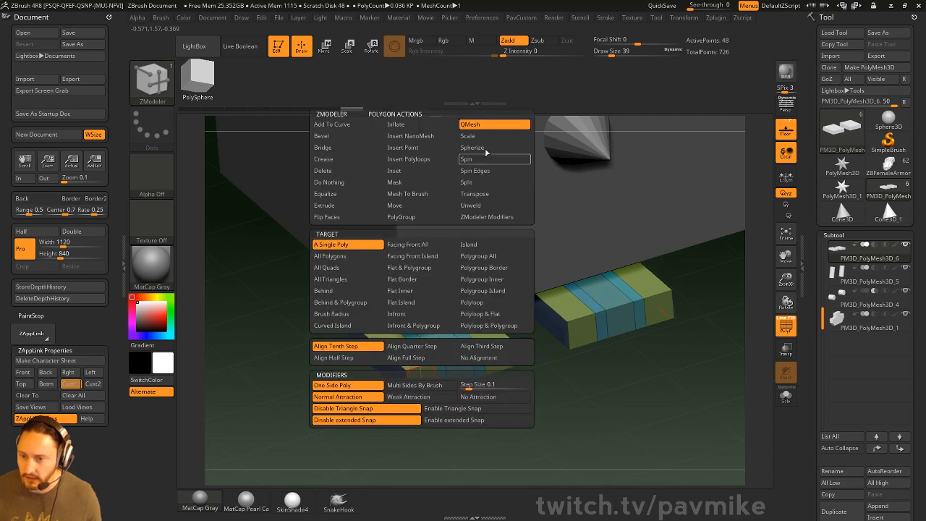
{"action": "left_click", "coordinate": [424, 382]}
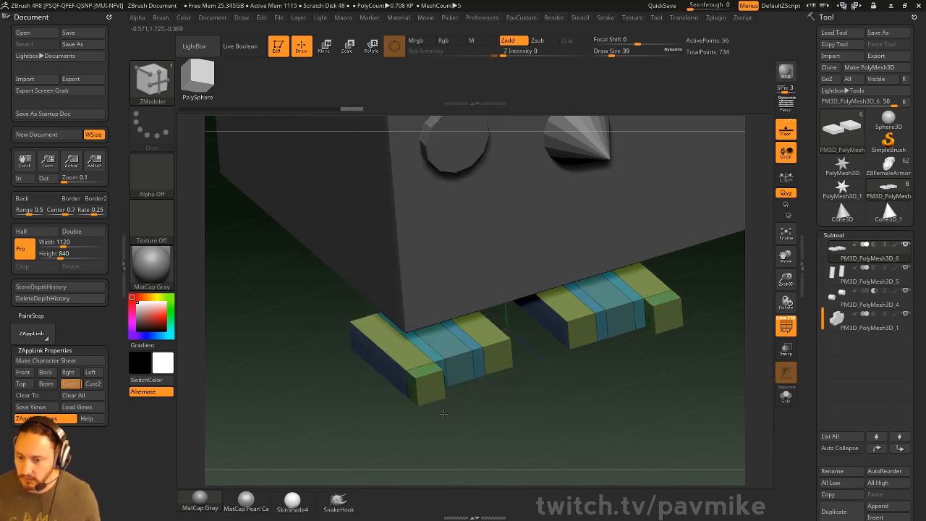
{"action": "left_click", "coordinate": [464, 370]}
{"action": "key", "text": "ctrl+z"}
{"action": "key", "text": "ctrl+z"}
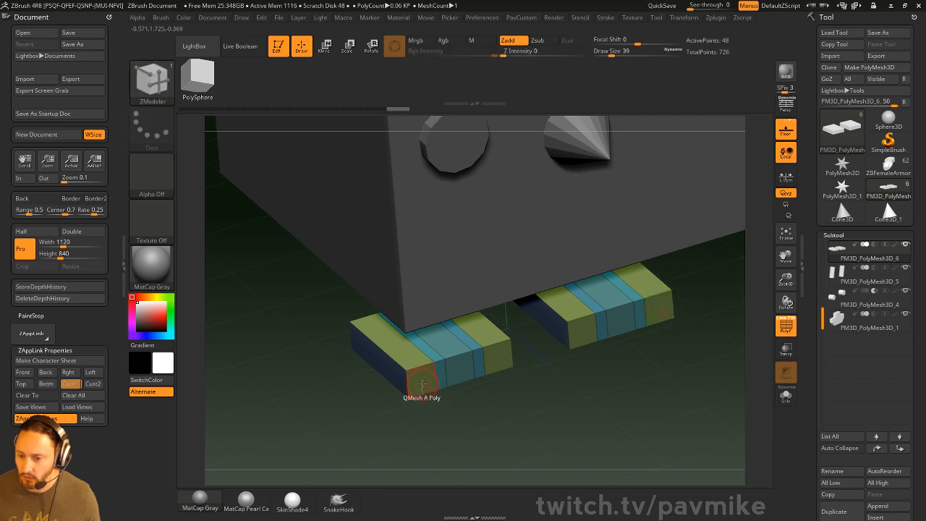
Step: Extrude the front faces of the three toes on each foot forward with QMesh, leaving the narrow strips between them
{"action": "left_click", "coordinate": [464, 373]}
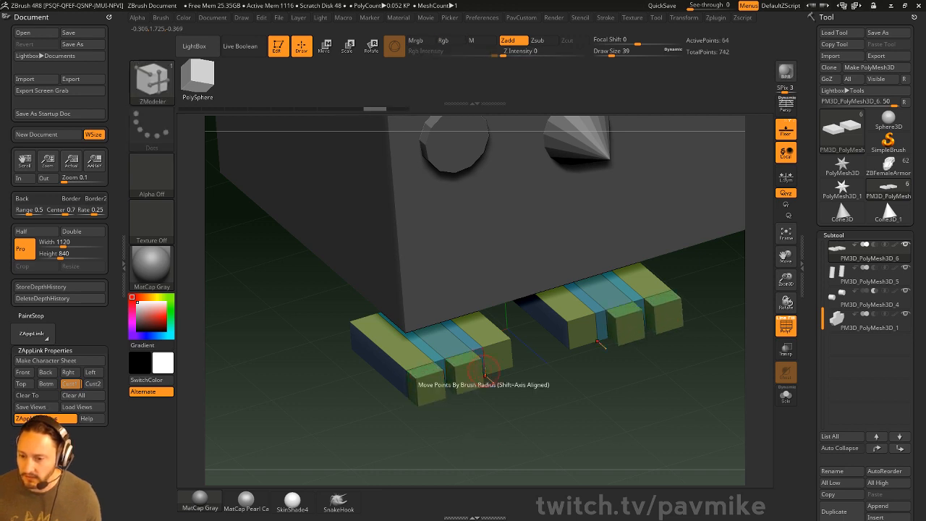
{"action": "left_click", "coordinate": [497, 362]}
{"action": "left_click_drag", "start_coordinate": [507, 430], "coordinate": [522, 417]}
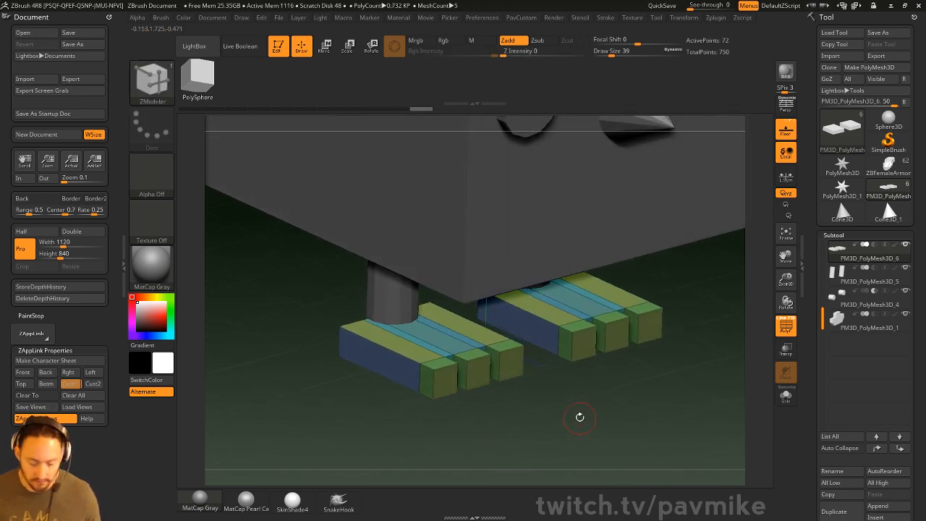
{"action": "key", "text": "shift+z"}
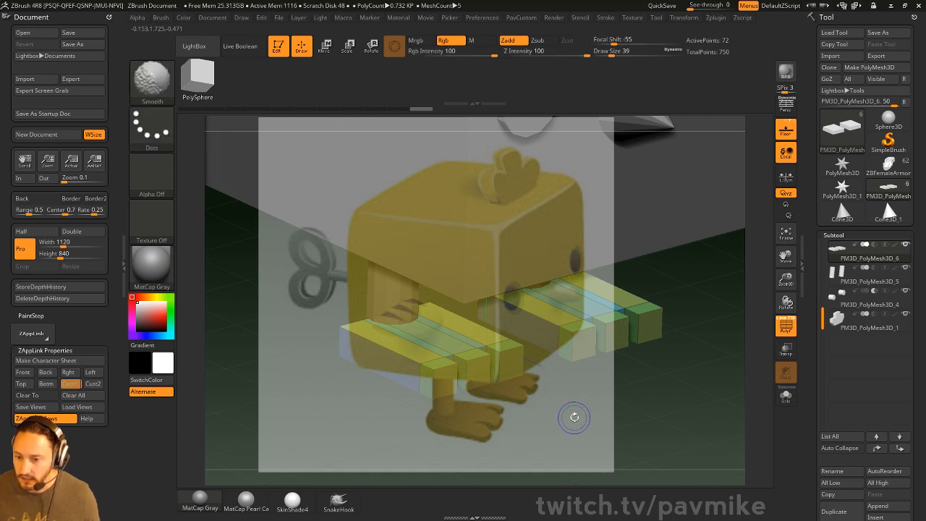
{"action": "key", "text": "shift+z"}
{"action": "right_click_drag", "start_coordinate": [471, 376], "coordinate": [512, 364]}
{"action": "left_click_drag", "start_coordinate": [464, 288], "coordinate": [491, 406], "text": "ctrl"}
{"action": "key", "text": "w"}
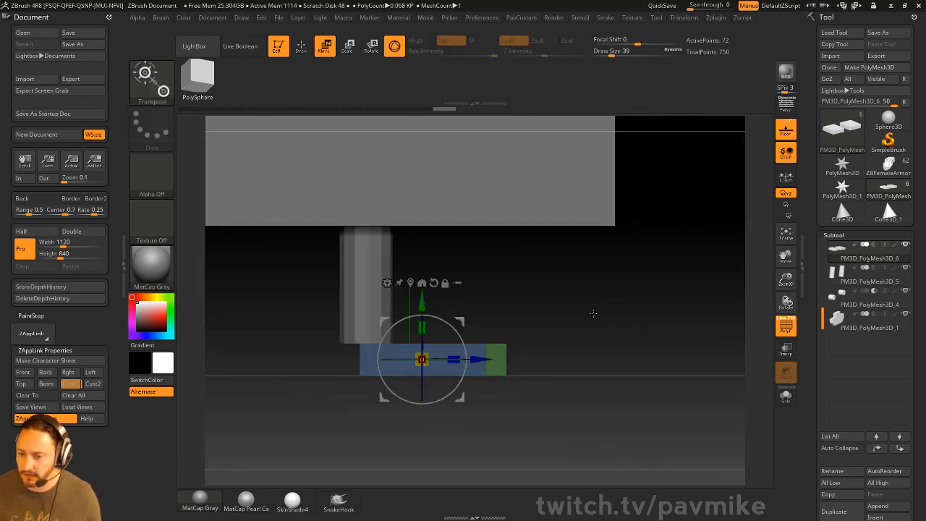
{"action": "left_click_drag", "start_coordinate": [593, 314], "coordinate": [473, 362]}
{"action": "key", "text": "ctrl+z"}
{"action": "key", "text": "ctrl+z"}
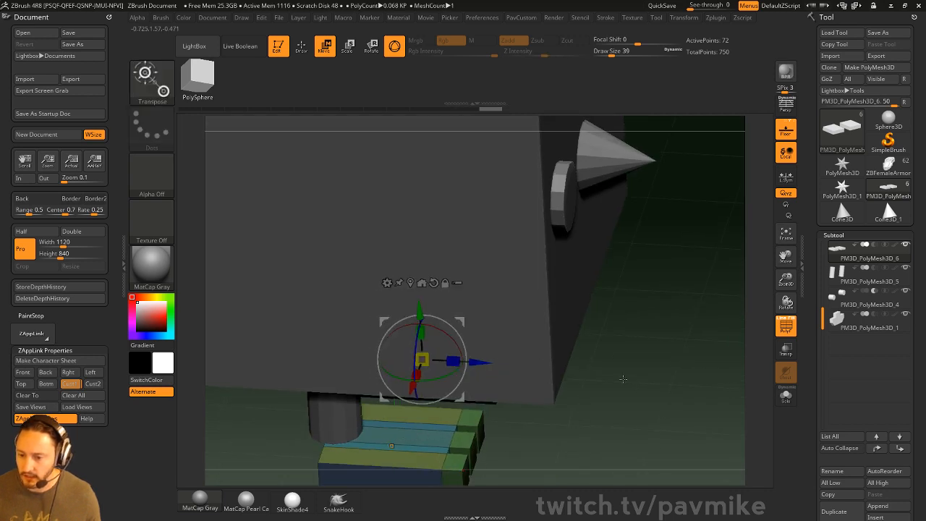
Step: Mask the feet except for the toe tips and move the tips back slightly to shorten the toes
{"action": "right_click_drag", "start_coordinate": [492, 362], "coordinate": [568, 317], "text": "shift"}
{"action": "left_click_drag", "start_coordinate": [570, 317], "coordinate": [550, 312], "text": "ctrl"}
{"action": "left_click_drag", "start_coordinate": [473, 278], "coordinate": [497, 403], "text": "ctrl"}
{"action": "right_click_drag", "start_coordinate": [644, 311], "coordinate": [611, 332]}
{"action": "left_click_drag", "start_coordinate": [479, 360], "coordinate": [470, 360]}
{"action": "left_click_drag", "start_coordinate": [592, 349], "coordinate": [576, 366], "text": "ctrl"}
{"action": "key", "text": "q"}
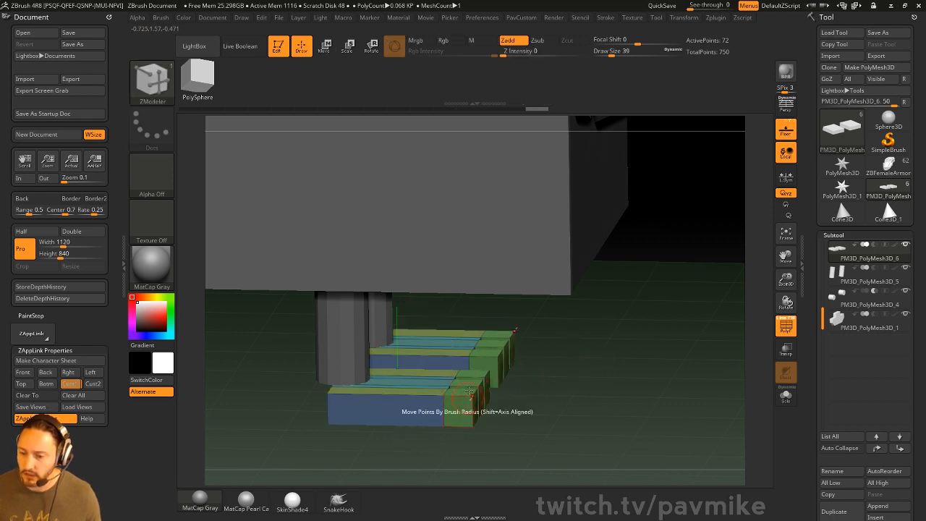
Step: Try to insert single edge loops across the individual toes with ZModeler
{"action": "right_click_drag", "start_coordinate": [472, 400], "coordinate": [460, 411]}
{"action": "key", "text": "space"}
{"action": "left_click", "coordinate": [430, 240]}
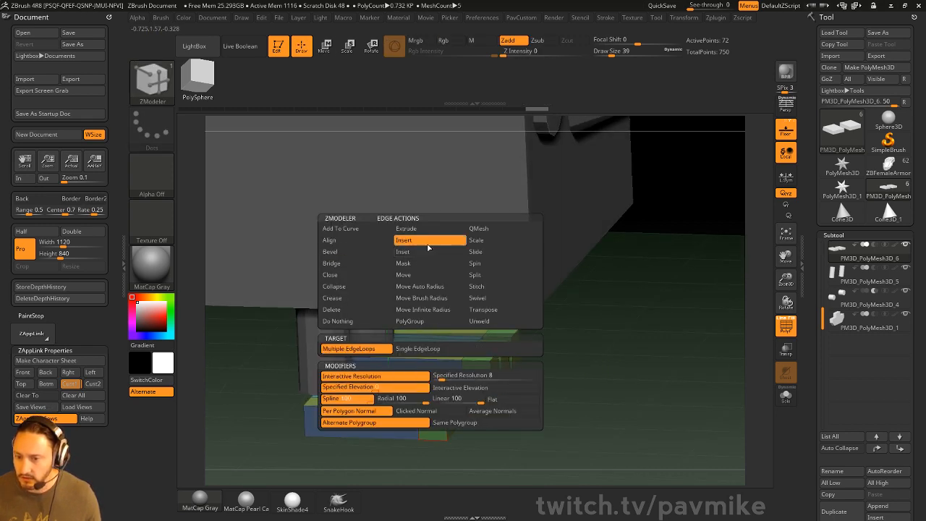
{"action": "left_click", "coordinate": [417, 349]}
{"action": "left_click", "coordinate": [443, 413]}
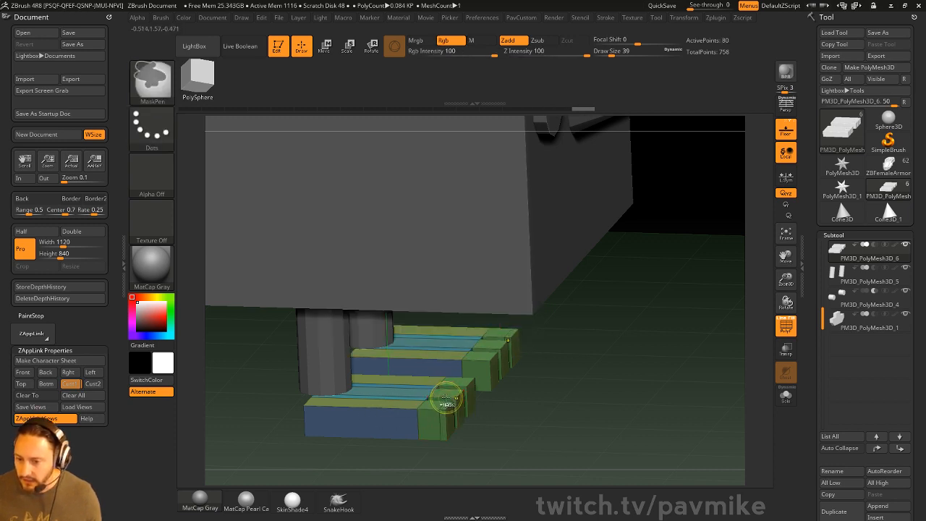
{"action": "left_click", "coordinate": [454, 386]}
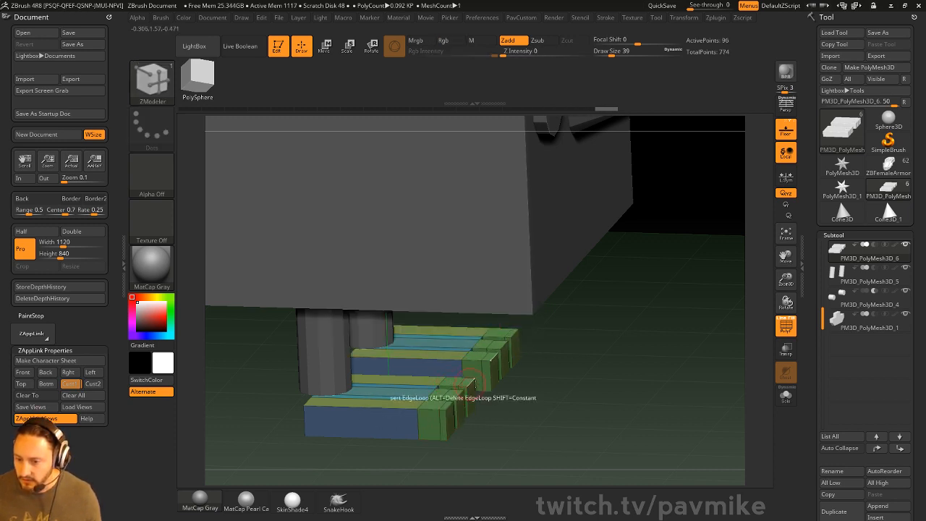
{"action": "key", "text": "ctrl+z"}
{"action": "key", "text": "ctrl+z"}
{"action": "key", "text": "ctrl+z"}
Step: From a straight side view, cut the toes vertically near their middle with the SliceCurve brush
{"action": "left_click_drag", "start_coordinate": [576, 395], "coordinate": [603, 365], "text": "shift"}
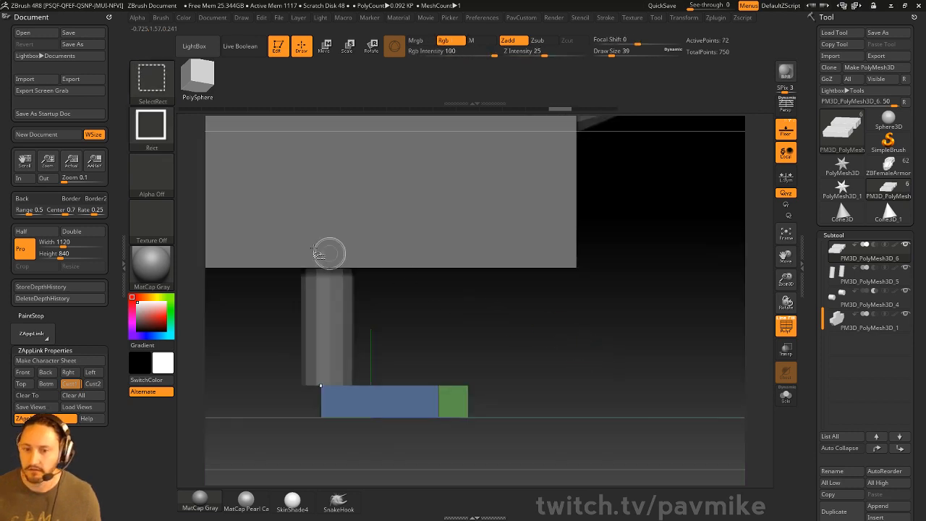
{"action": "key", "text": "ctrl+shift+b"}
{"action": "left_click", "coordinate": [566, 135]}
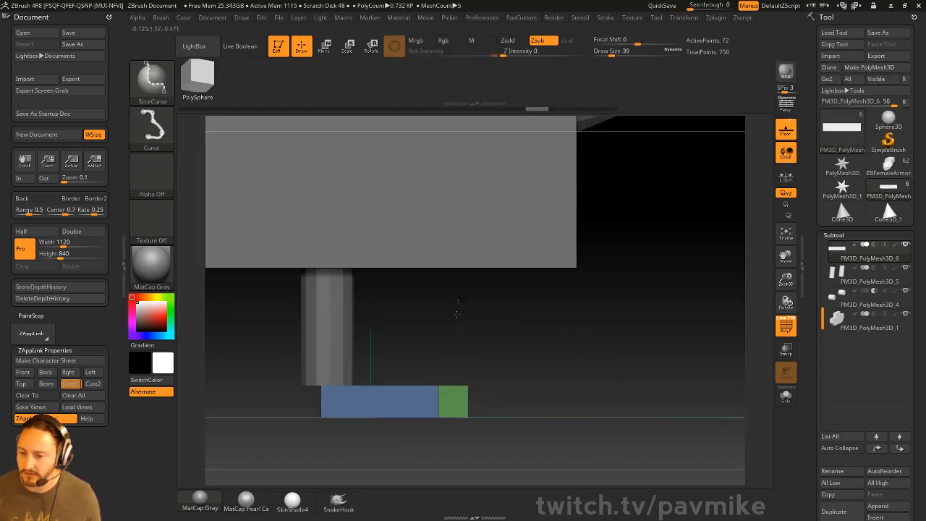
{"action": "left_click_drag", "start_coordinate": [461, 484], "coordinate": [451, 300], "text": "ctrl+shift"}
Step: Mask everything but the upper front edges of the toes and move those edges down to slope the tips
{"action": "mouse_move", "coordinate": [616, 325]}
{"action": "left_mouse_down"}
{"action": "mouse_move", "coordinate": [561, 357]}
{"action": "mouse_move", "coordinate": [507, 362]}
{"action": "left_mouse_up"}
{"action": "key", "text": "ctrl"}
{"action": "key", "text": "w"}
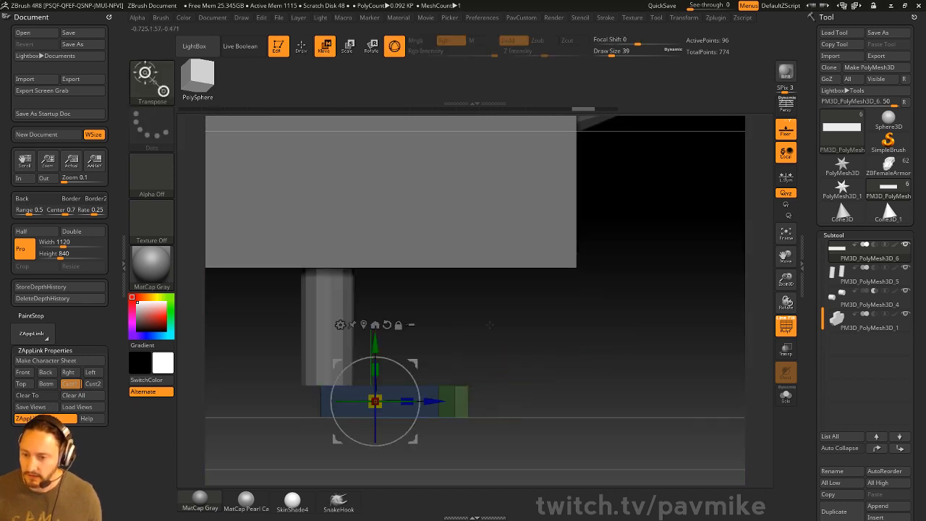
{"action": "left_click_drag", "start_coordinate": [376, 340], "coordinate": [376, 354]}
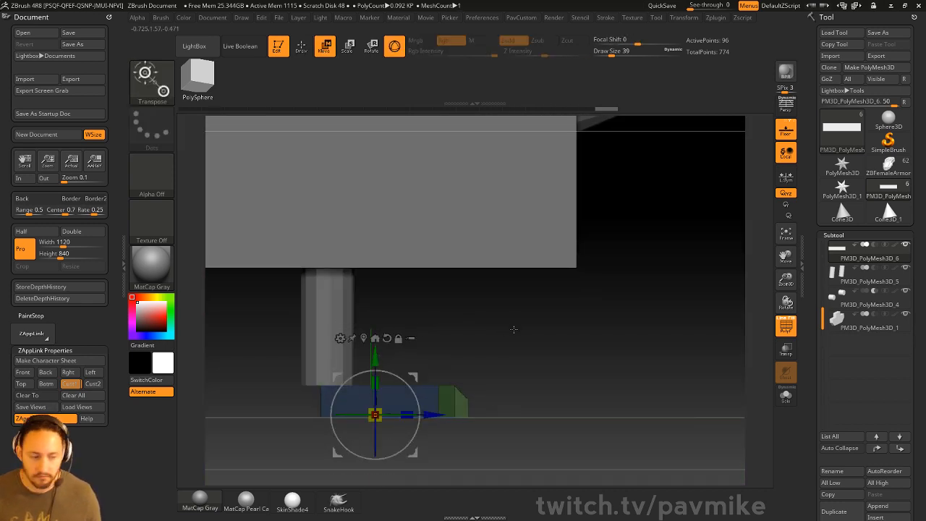
{"action": "key", "text": "q"}
{"action": "mouse_move", "coordinate": [514, 328]}
{"action": "left_mouse_down", "text": "ctrl"}
{"action": "mouse_move", "coordinate": [576, 367]}
{"action": "mouse_move", "coordinate": [550, 391]}
{"action": "mouse_move", "coordinate": [566, 405]}
{"action": "mouse_move", "coordinate": [601, 348]}
{"action": "mouse_move", "coordinate": [683, 310]}
{"action": "mouse_move", "coordinate": [653, 296]}
{"action": "left_mouse_up", "text": "ctrl"}
Step: Activate Dynamic Subdiv on the feet, accepting it with Always YES, and bring up the Geometry settings
{"action": "key", "text": "d"}
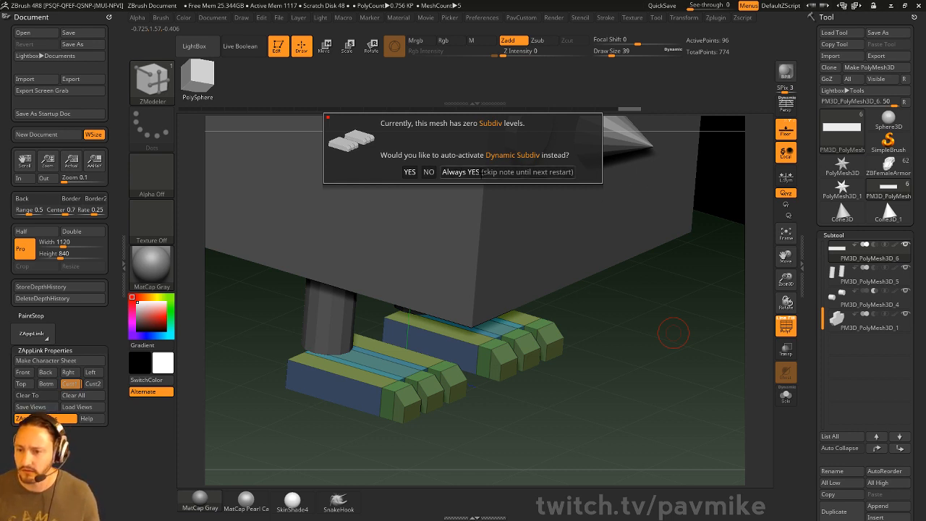
{"action": "left_click", "coordinate": [482, 175]}
{"action": "left_click_drag", "start_coordinate": [816, 307], "coordinate": [817, 241]}
{"action": "left_click_drag", "start_coordinate": [818, 453], "coordinate": [818, 307]}
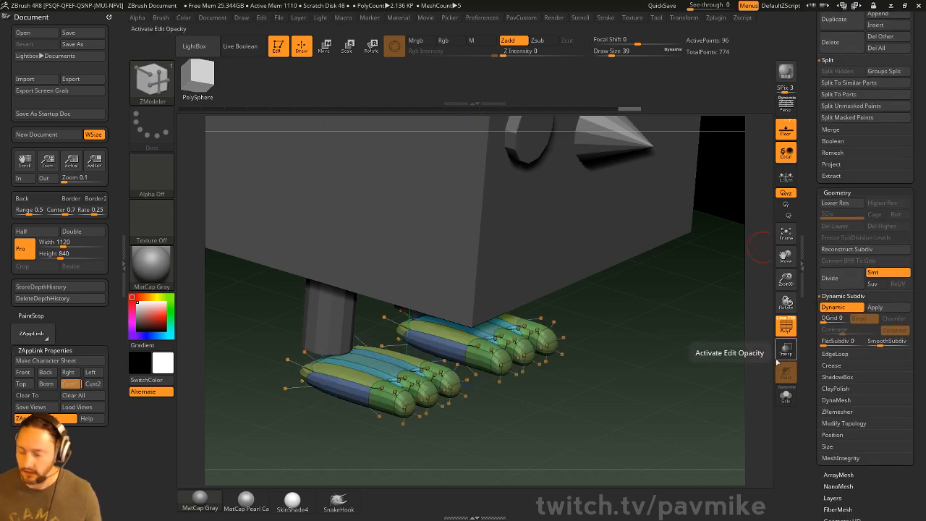
{"action": "key", "text": "shift+d"}
{"action": "key", "text": "shift+d"}
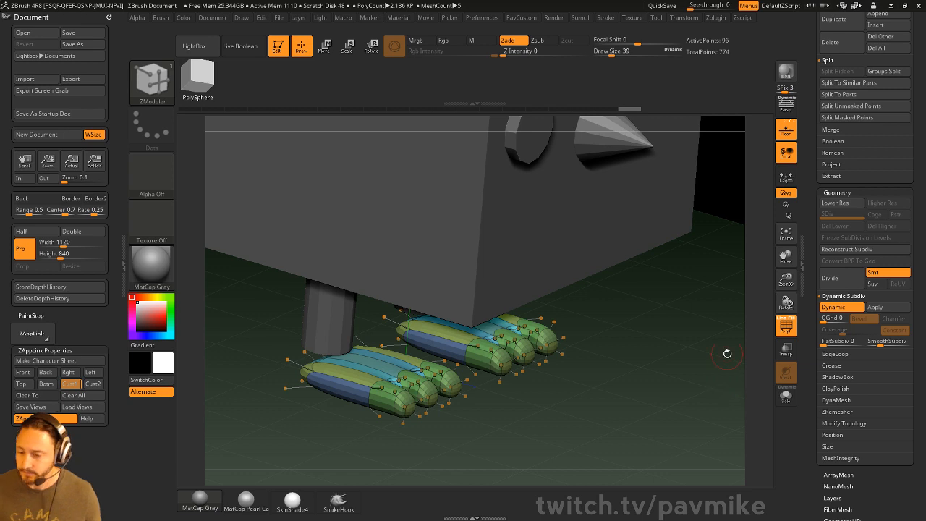
{"action": "key", "text": "shift"}
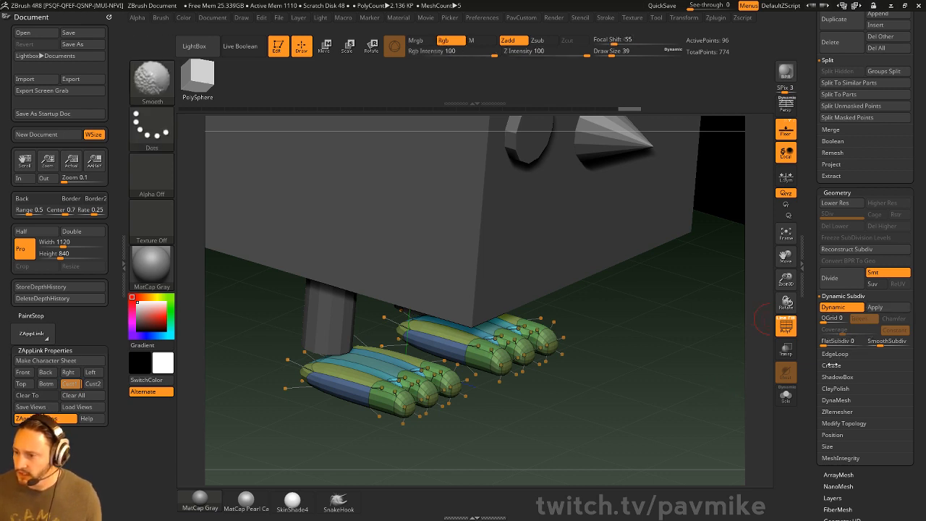
Step: Crease the feet along their polygroup borders with Crease PG
{"action": "left_click", "coordinate": [831, 366]}
{"action": "left_click", "coordinate": [848, 347]}
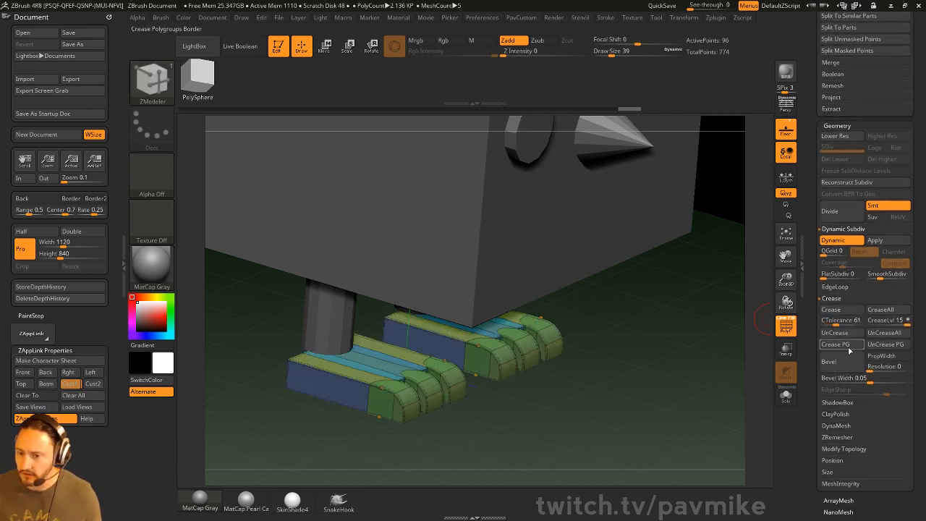
{"action": "left_click_drag", "start_coordinate": [683, 370], "coordinate": [731, 366]}
{"action": "left_click", "coordinate": [783, 327]}
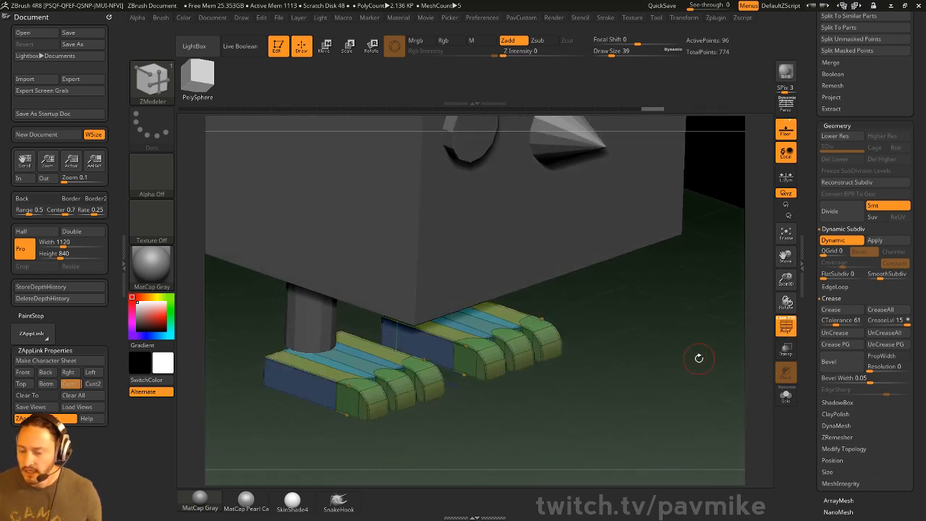
{"action": "left_click_drag", "start_coordinate": [650, 314], "coordinate": [651, 372]}
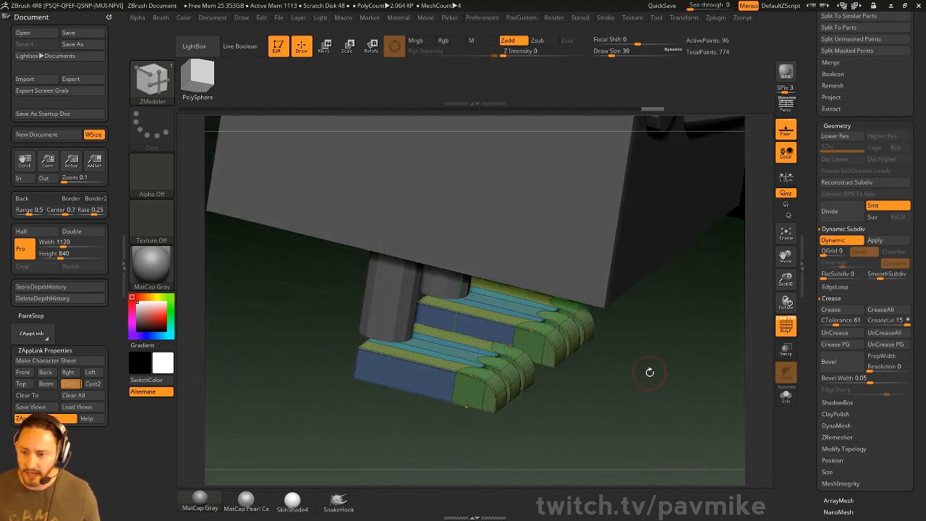
Step: Uncrease the vertical corner edges at the heels with ZModeler's Crease action and isolate the feet with Solo
{"action": "key", "text": "space"}
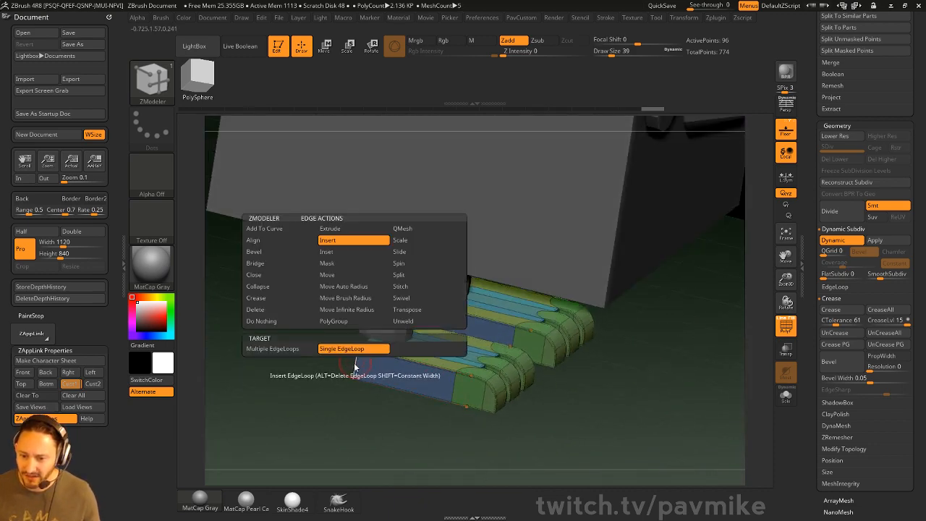
{"action": "left_click", "coordinate": [263, 297]}
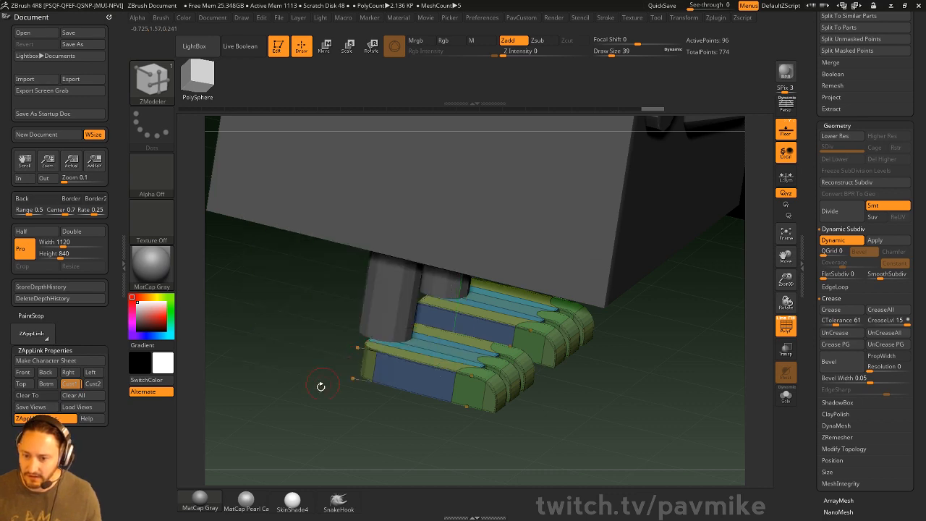
{"action": "left_click_drag", "start_coordinate": [320, 387], "coordinate": [364, 410]}
{"action": "left_click_drag", "start_coordinate": [355, 311], "coordinate": [335, 325]}
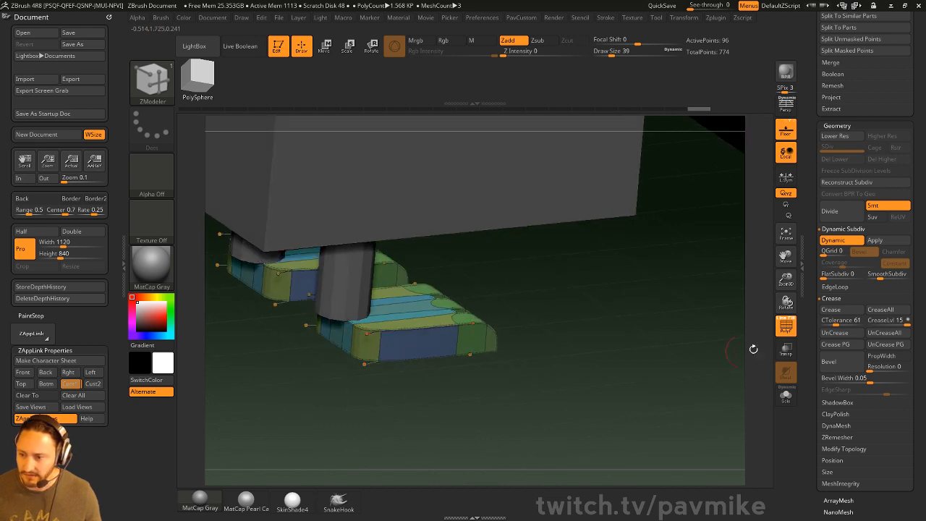
{"action": "left_click", "coordinate": [786, 394]}
{"action": "left_click_drag", "start_coordinate": [653, 337], "coordinate": [647, 362], "text": "shift"}
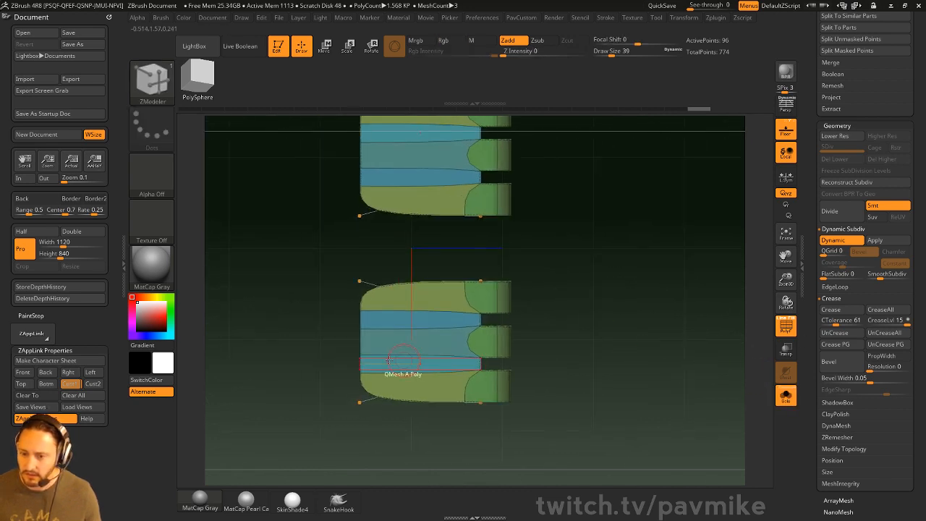
Step: Try to round the heels by moving the middle of each heel's back edge outward
{"action": "key", "text": "w"}
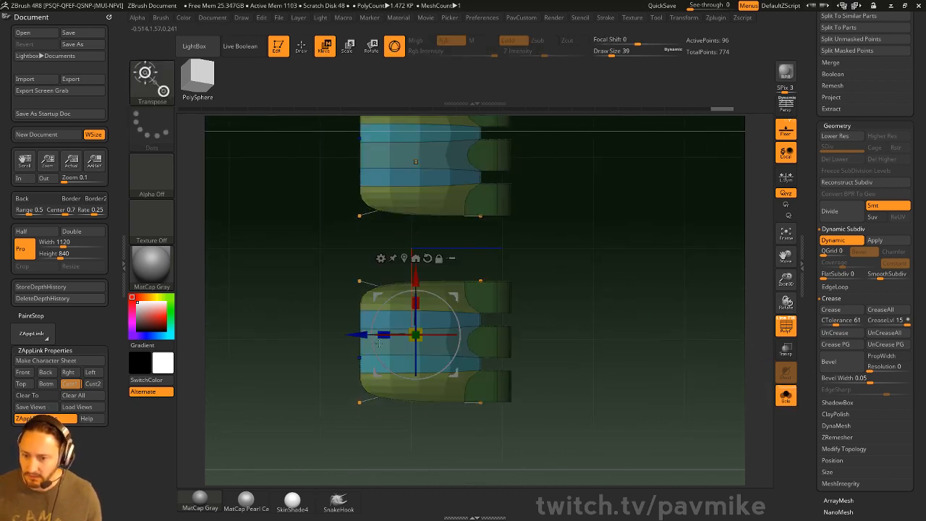
{"action": "left_click_drag", "start_coordinate": [365, 335], "coordinate": [355, 335]}
{"action": "mouse_move", "coordinate": [312, 315]}
{"action": "left_mouse_down", "text": "ctrl"}
{"action": "mouse_move", "coordinate": [366, 358]}
{"action": "mouse_move", "coordinate": [343, 335]}
{"action": "left_mouse_up", "text": "ctrl"}
{"action": "left_click_drag", "start_coordinate": [615, 311], "coordinate": [637, 333], "text": "ctrl"}
{"action": "key", "text": "q"}
{"action": "mouse_move", "coordinate": [637, 318]}
{"action": "left_mouse_down"}
{"action": "mouse_move", "coordinate": [633, 330]}
{"action": "mouse_move", "coordinate": [653, 320]}
{"action": "mouse_move", "coordinate": [642, 335]}
{"action": "mouse_move", "coordinate": [678, 338]}
{"action": "left_mouse_up"}
{"action": "key", "text": "ctrl+z"}
{"action": "key", "text": "ctrl+z"}
{"action": "key", "text": "ctrl+z"}
{"action": "key", "text": "ctrl+z"}
{"action": "key", "text": "ctrl+z"}
{"action": "key", "text": "ctrl+z"}
Step: With ZModeler's Insert Multiple EdgeLoops, add one edge loop lengthwise through the middle toe of each foot
{"action": "left_click_drag", "start_coordinate": [340, 319], "coordinate": [391, 340]}
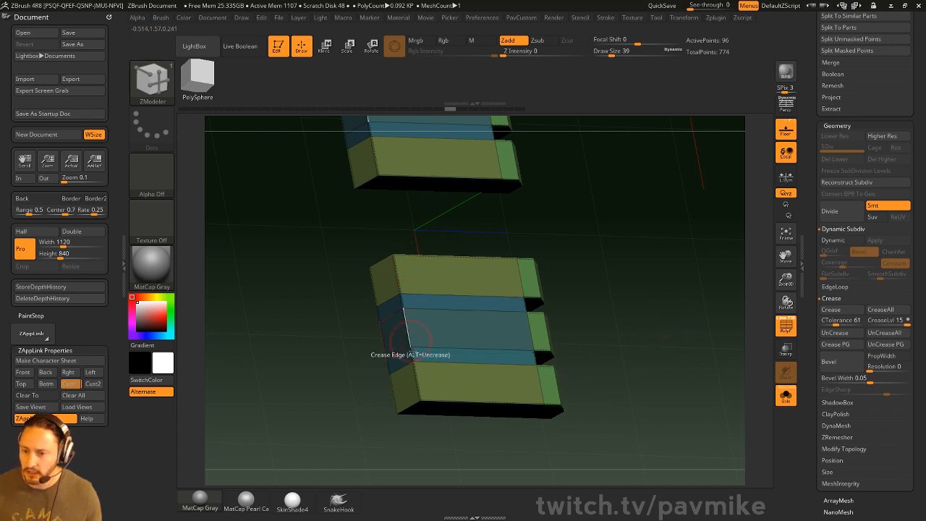
{"action": "key", "text": "space"}
{"action": "left_click", "coordinate": [403, 243]}
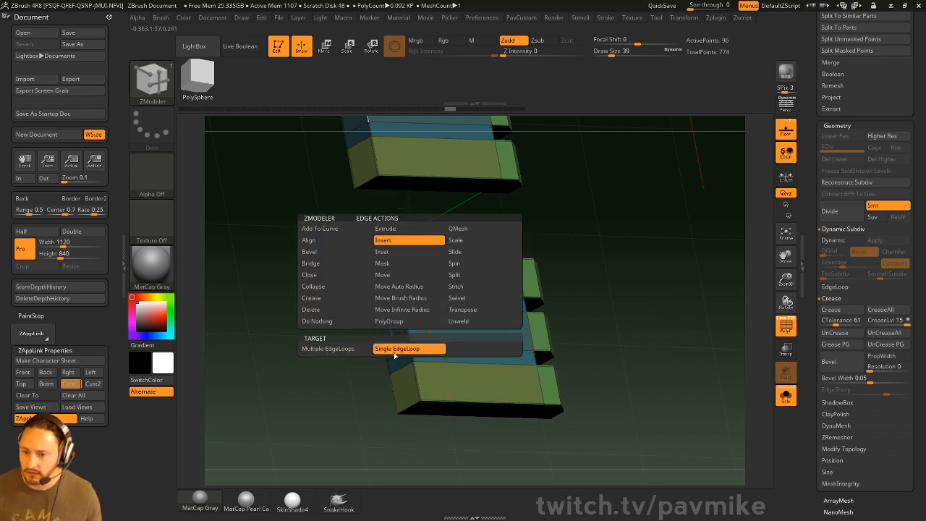
{"action": "key", "text": "space"}
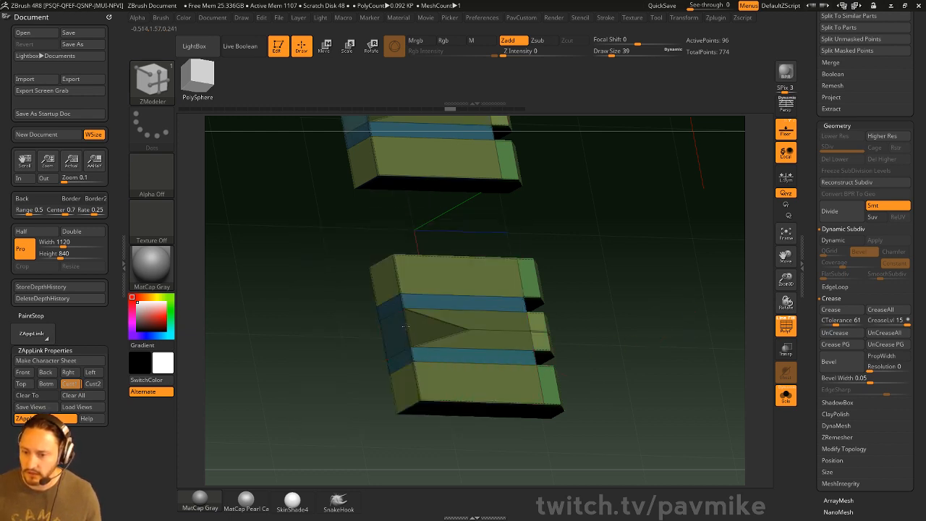
{"action": "key", "text": "d"}
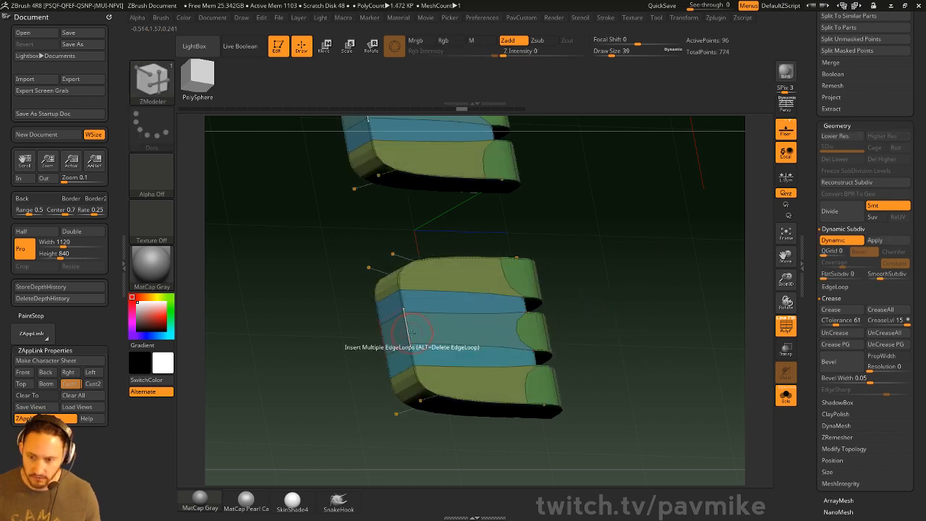
{"action": "key", "text": "shift+d"}
{"action": "left_click", "coordinate": [407, 330]}
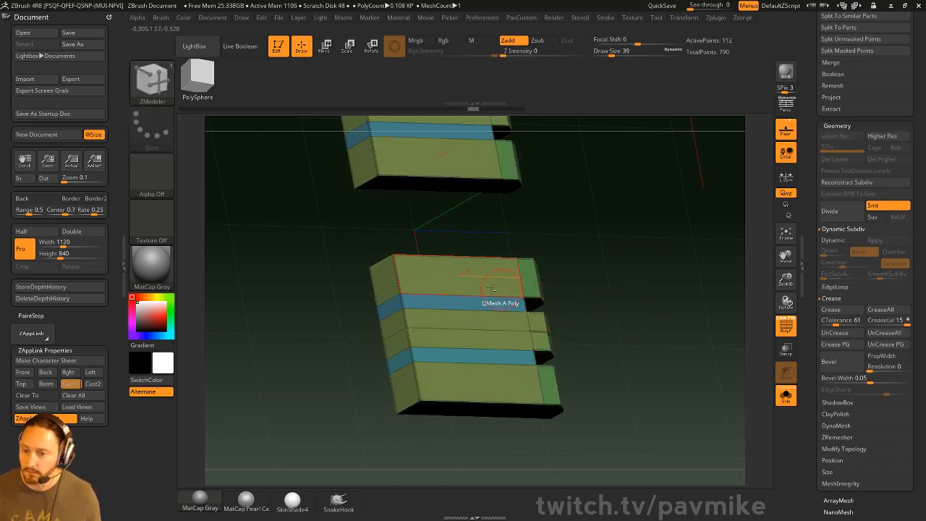
Step: Collapse the short heel edges beside the new center loop into its end points, on both the upper and lower sides
{"action": "key", "text": "space"}
{"action": "left_click", "coordinate": [322, 286]}
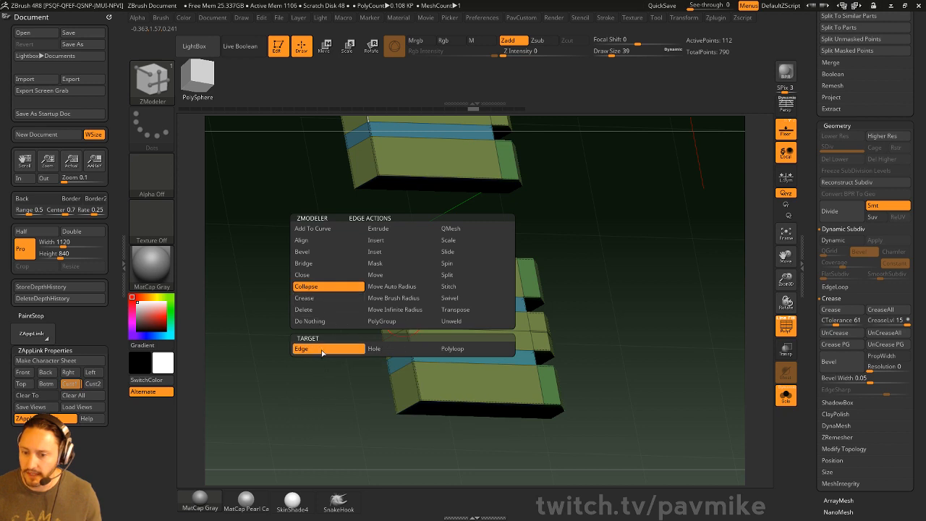
{"action": "left_click", "coordinate": [323, 349]}
{"action": "left_click", "coordinate": [405, 312]}
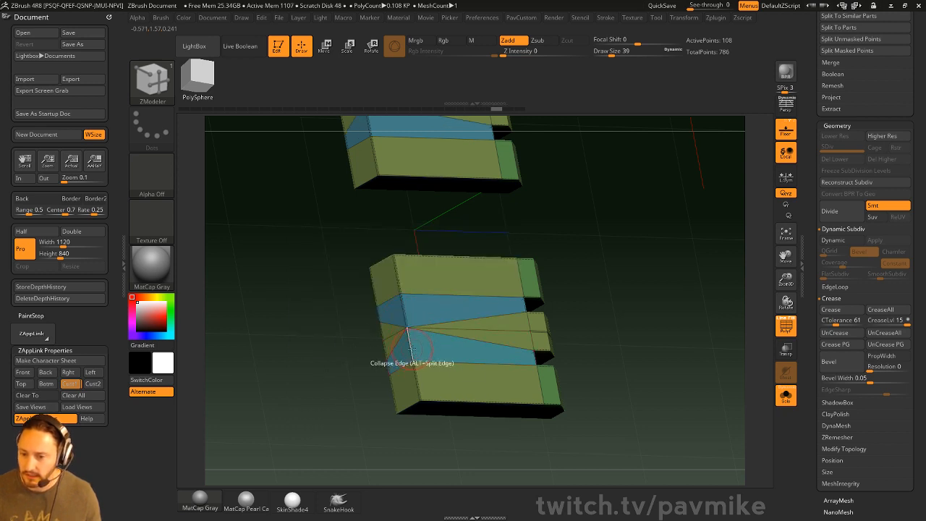
{"action": "left_click", "coordinate": [408, 304]}
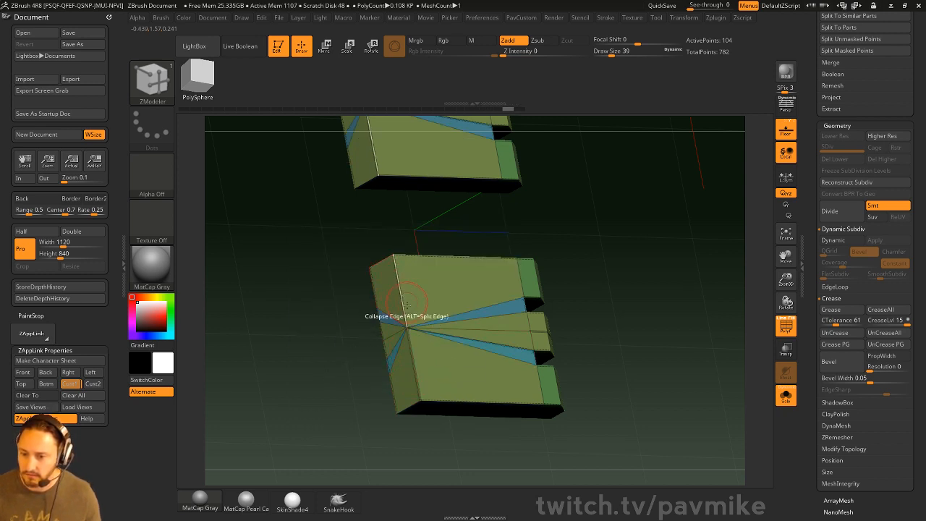
{"action": "left_click", "coordinate": [404, 307]}
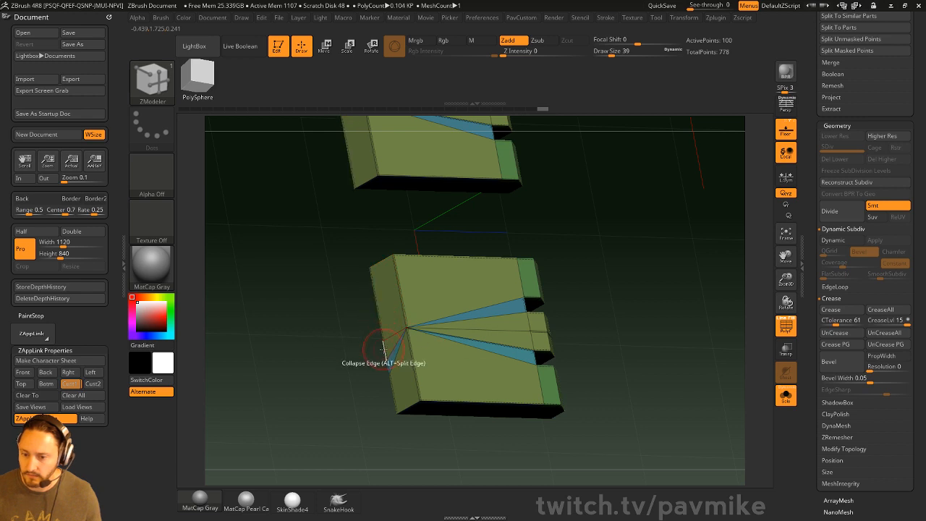
{"action": "left_click", "coordinate": [384, 356]}
{"action": "left_click_drag", "start_coordinate": [369, 415], "coordinate": [380, 395]}
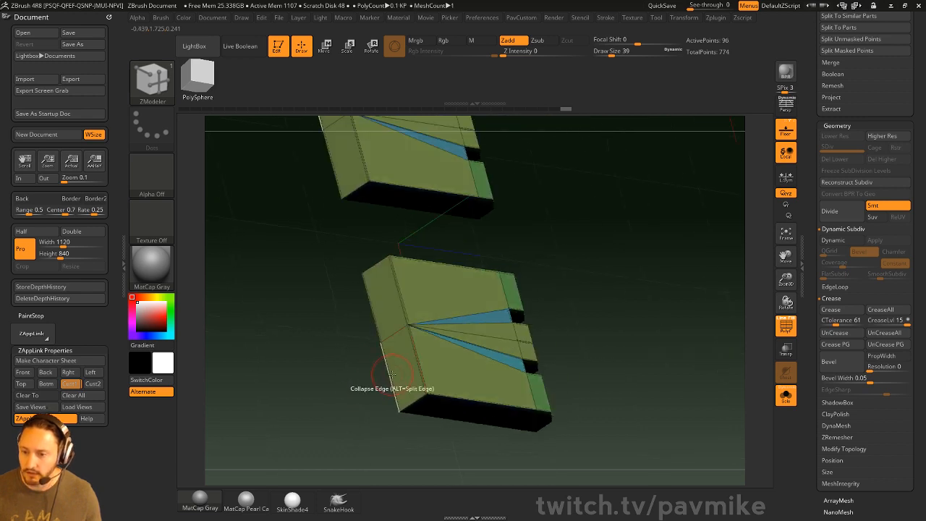
Step: Preview the feet with Dynamic Subdiv, with and without the polyframe, to examine the heel and toe shape
{"action": "key", "text": "d"}
{"action": "left_click_drag", "start_coordinate": [616, 325], "coordinate": [681, 342]}
{"action": "left_click", "coordinate": [786, 327]}
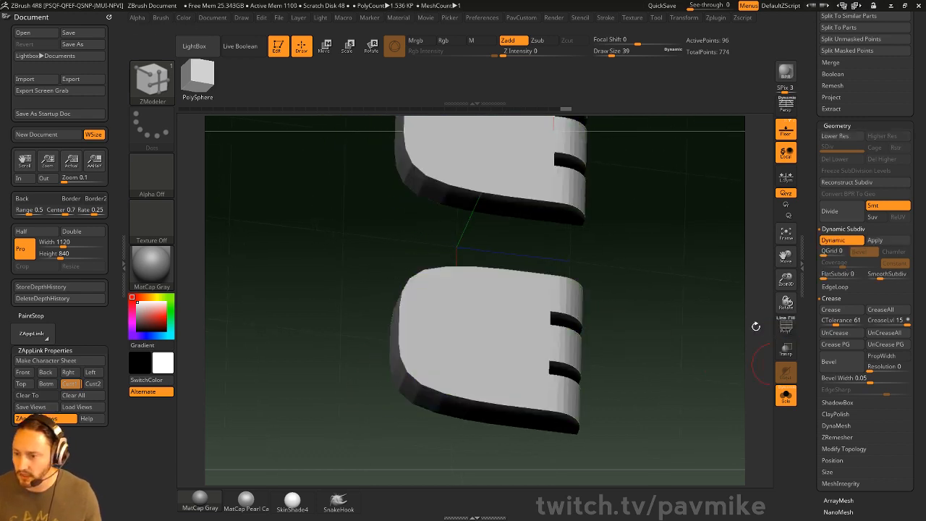
{"action": "left_click_drag", "start_coordinate": [755, 326], "coordinate": [767, 348]}
{"action": "left_click", "coordinate": [786, 326]}
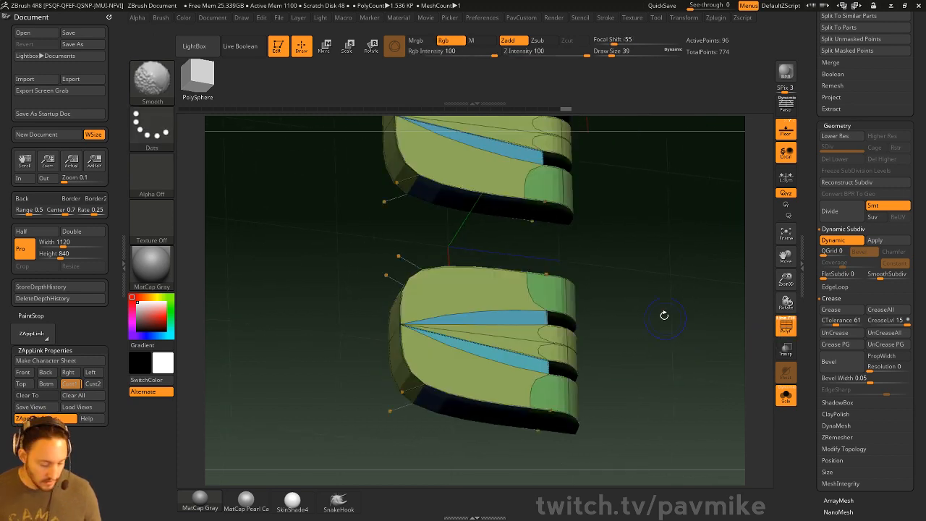
{"action": "key", "text": "d"}
{"action": "left_click_drag", "start_coordinate": [663, 316], "coordinate": [686, 320]}
Step: Set ZModeler's polygon action to Bridge on Connected Polys with a Bezier Curve, using Specified Resolution and Specified Curvature
{"action": "key", "text": "space"}
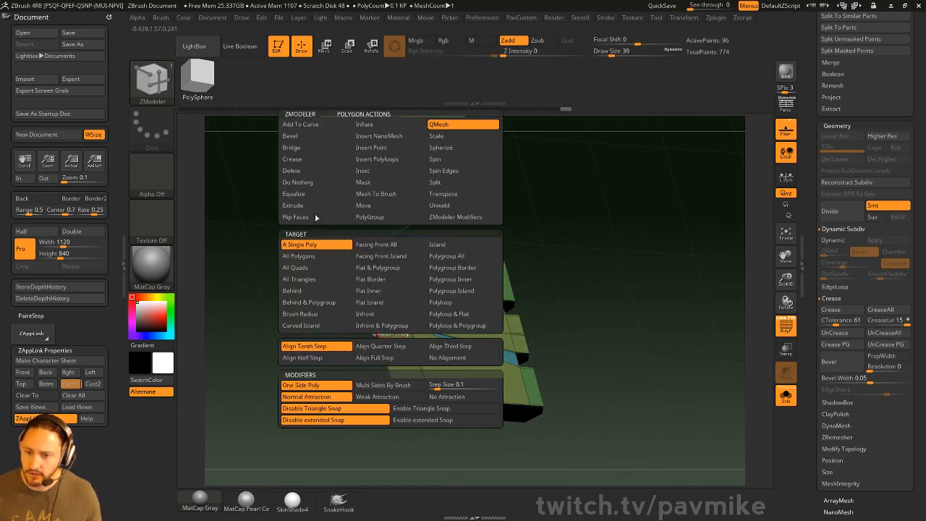
{"action": "left_click", "coordinate": [312, 148]}
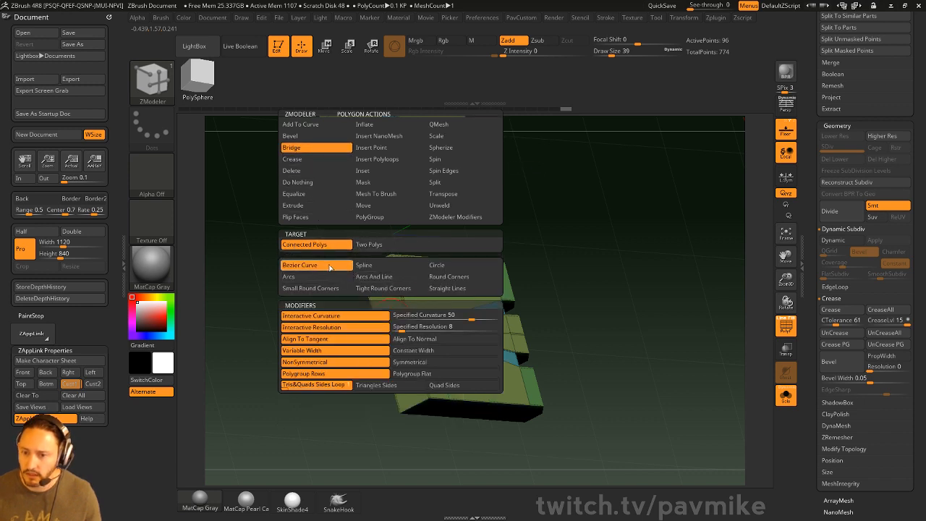
{"action": "left_click", "coordinate": [424, 326]}
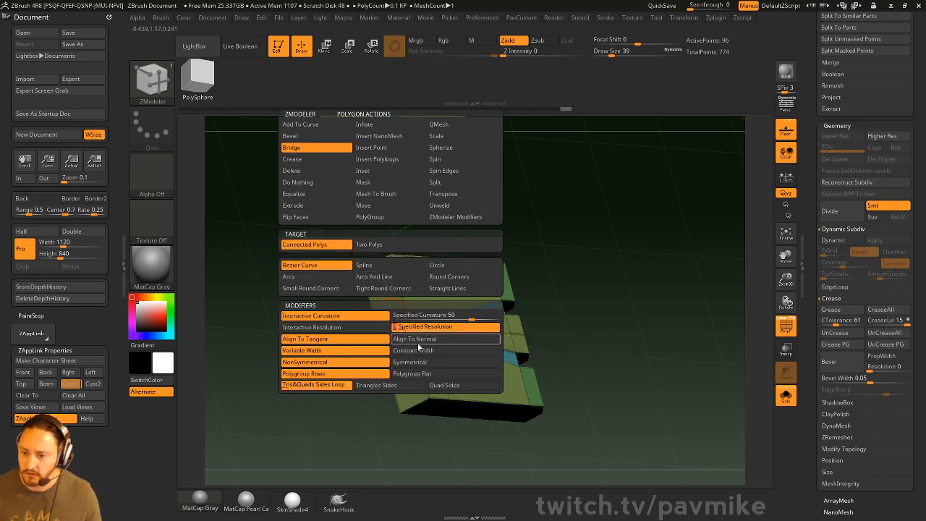
{"action": "left_click", "coordinate": [420, 315]}
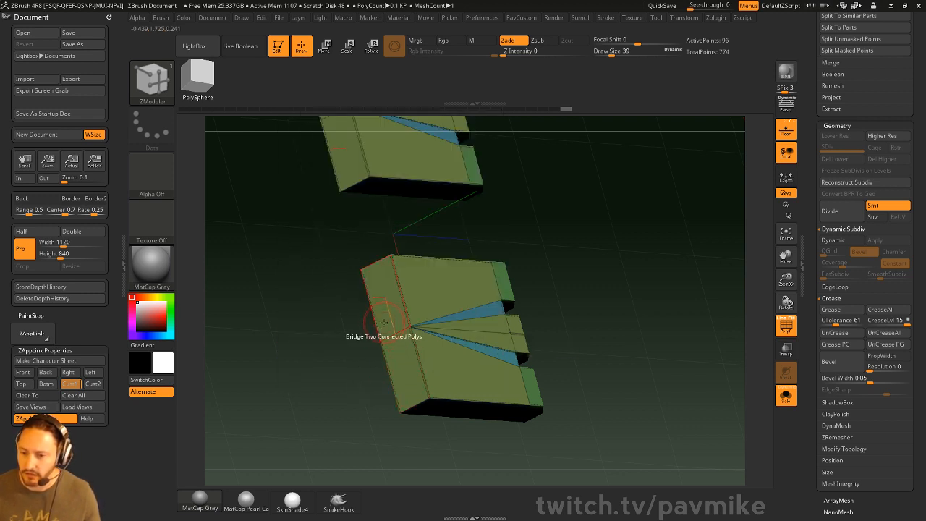
Step: Bridge the two connected polygons at the back of each foot to form rounded, half-circle heels
{"action": "left_click", "coordinate": [398, 334]}
{"action": "left_click_drag", "start_coordinate": [579, 296], "coordinate": [600, 301]}
{"action": "key", "text": "ctrl+z"}
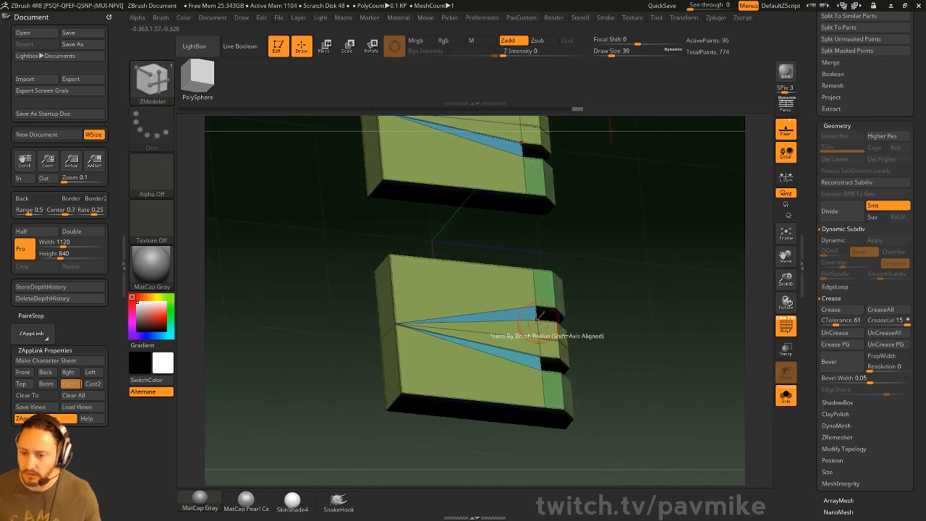
{"action": "key", "text": "space"}
{"action": "left_click", "coordinate": [372, 385]}
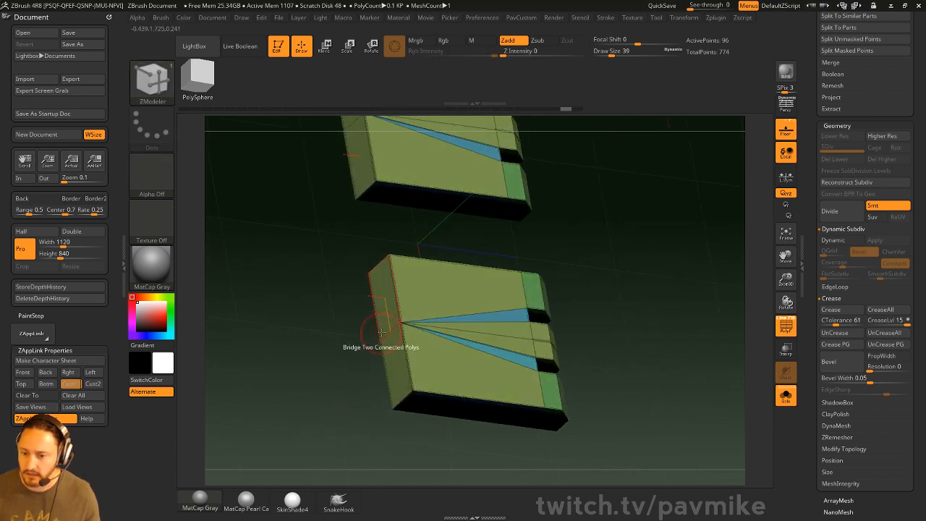
{"action": "left_click", "coordinate": [374, 333]}
{"action": "mouse_move", "coordinate": [401, 352]}
{"action": "left_mouse_down", "text": "shift"}
{"action": "mouse_move", "coordinate": [416, 319]}
{"action": "mouse_move", "coordinate": [445, 372]}
{"action": "left_mouse_up", "text": "shift"}
{"action": "key", "text": "ctrl+z"}
{"action": "left_click_drag", "start_coordinate": [678, 313], "coordinate": [622, 341]}
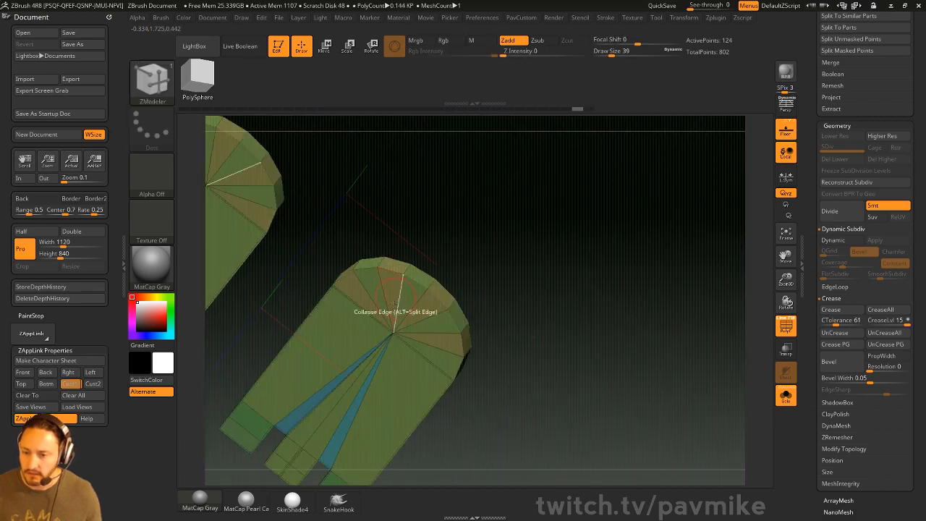
{"action": "left_click_drag", "start_coordinate": [674, 326], "coordinate": [695, 328], "text": "alt"}
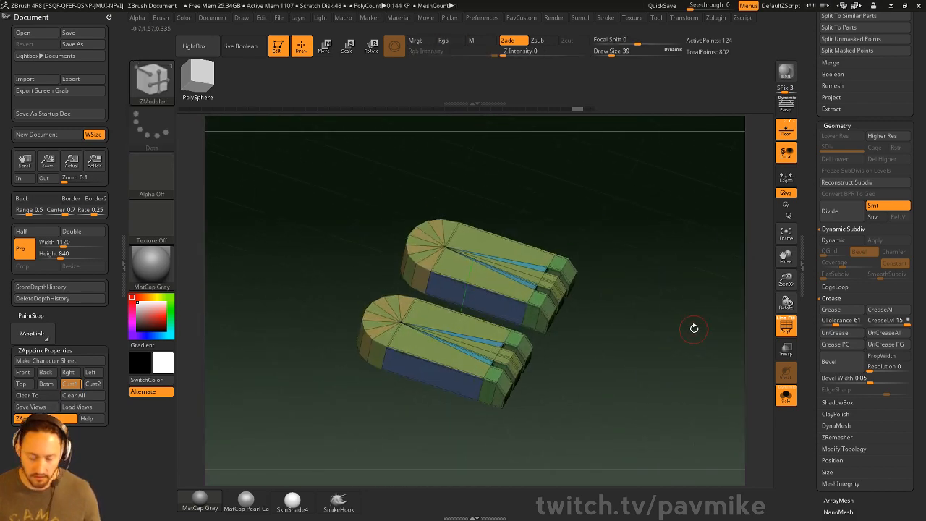
Step: Turn on Dynamic Subdiv for the feet and crease their hard edges by the crease tolerance
{"action": "key", "text": "d"}
{"action": "key", "text": "2"}
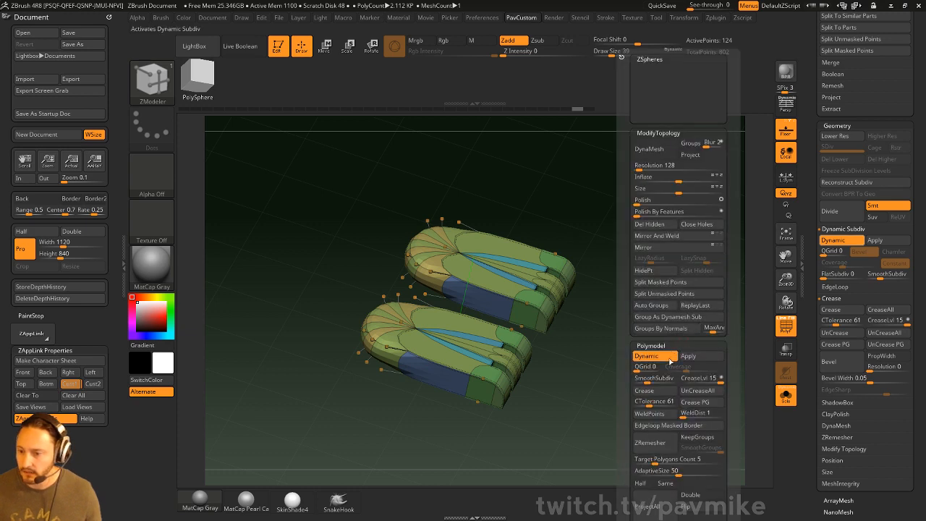
{"action": "left_click", "coordinate": [652, 390]}
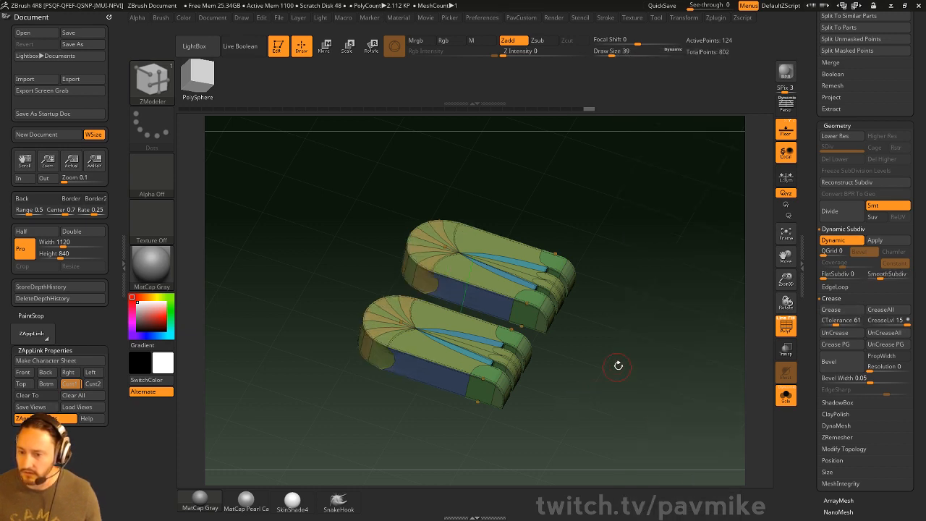
{"action": "left_click_drag", "start_coordinate": [616, 366], "coordinate": [629, 378]}
Step: Crease the vertical edges where each rounded heel meets the side of the foot using ZModeler's edge action
{"action": "key", "text": "space"}
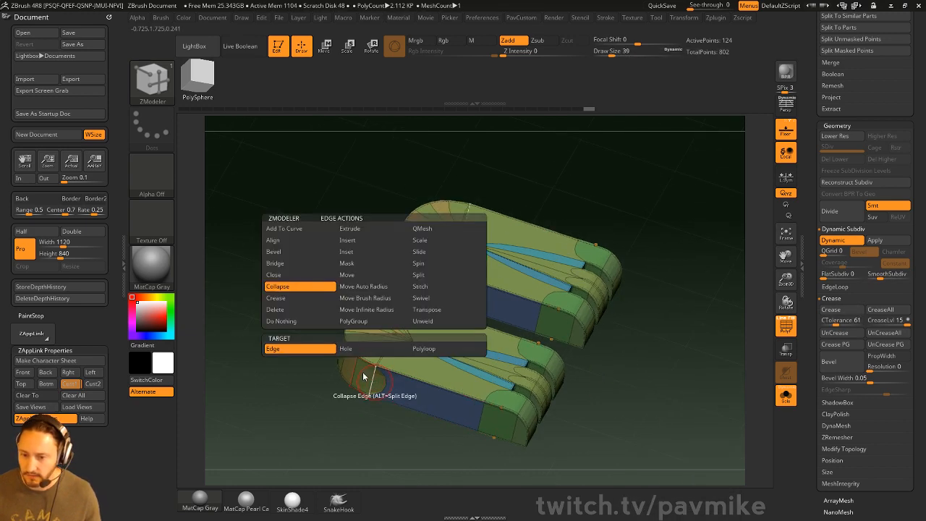
{"action": "left_click", "coordinate": [285, 298]}
{"action": "left_click", "coordinate": [359, 374]}
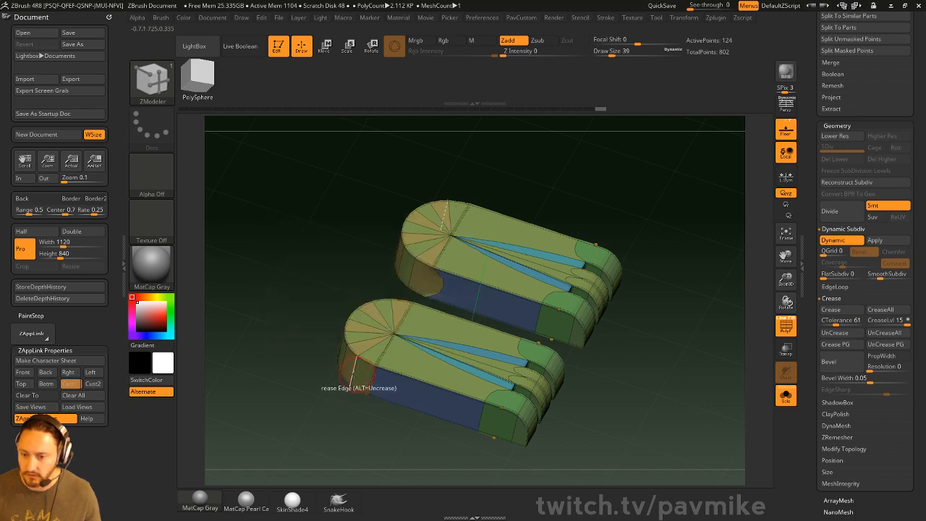
Step: Examine the rounded heels and toes from several angles with the polyframe off and on
{"action": "mouse_move", "coordinate": [359, 374]}
{"action": "right_mouse_down"}
{"action": "mouse_move", "coordinate": [420, 319]}
{"action": "mouse_move", "coordinate": [389, 235]}
{"action": "mouse_move", "coordinate": [444, 439]}
{"action": "mouse_move", "coordinate": [485, 427]}
{"action": "right_mouse_up"}
{"action": "key", "text": "shift+f"}
{"action": "right_click_drag", "start_coordinate": [716, 349], "coordinate": [680, 339]}
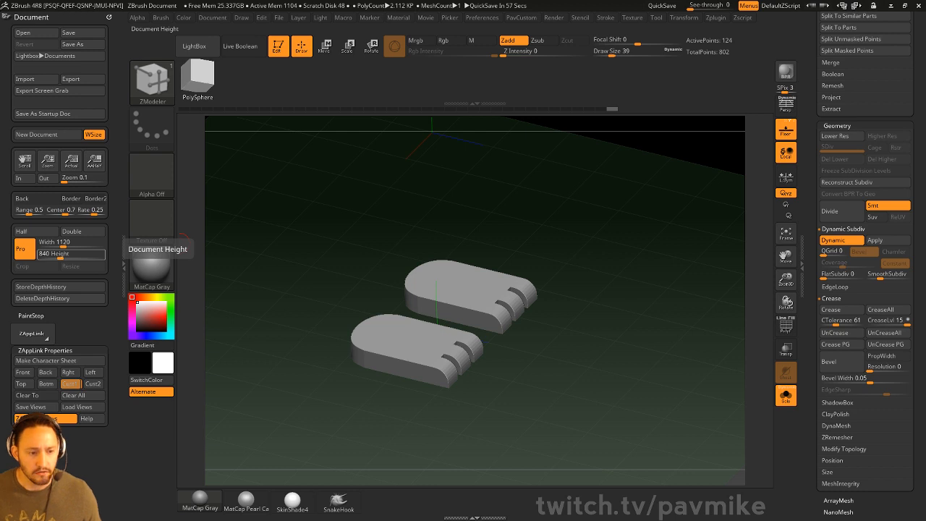
{"action": "left_click_drag", "start_coordinate": [715, 227], "coordinate": [680, 304]}
{"action": "left_click", "coordinate": [786, 326]}
{"action": "left_click_drag", "start_coordinate": [679, 361], "coordinate": [692, 312]}
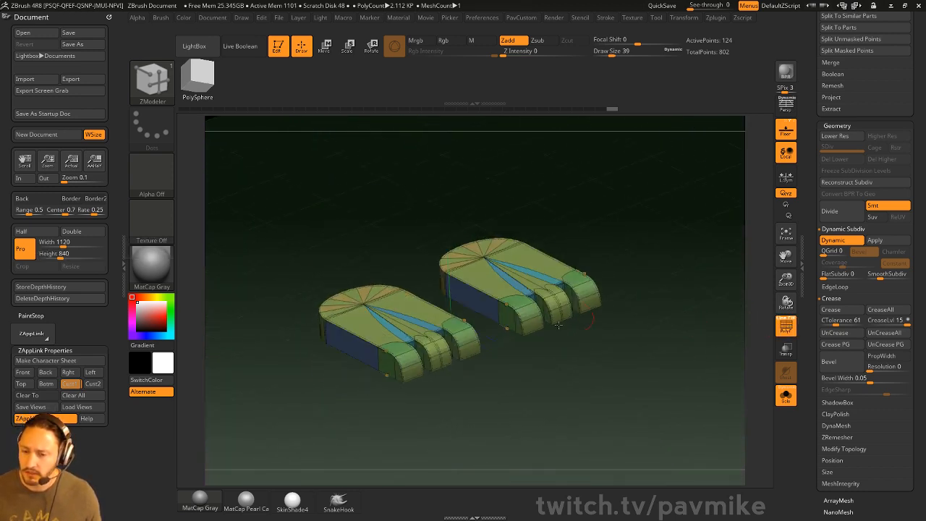
Step: Switch to the Move brush and reduce its draw size to 80
{"action": "key", "text": "b"}
{"action": "key", "text": "m"}
{"action": "key", "text": "v"}
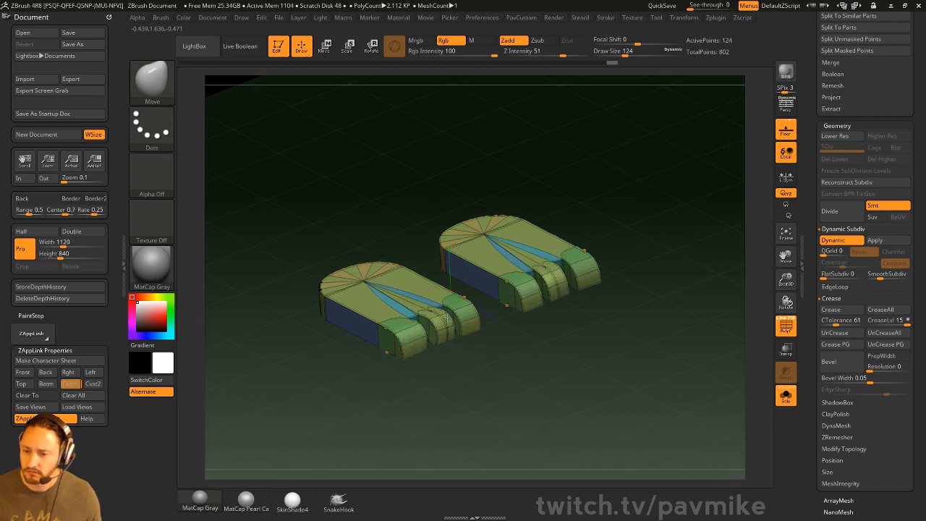
{"action": "key", "text": "s"}
{"action": "left_click_drag", "start_coordinate": [520, 426], "coordinate": [506, 434]}
{"action": "key", "text": "s"}
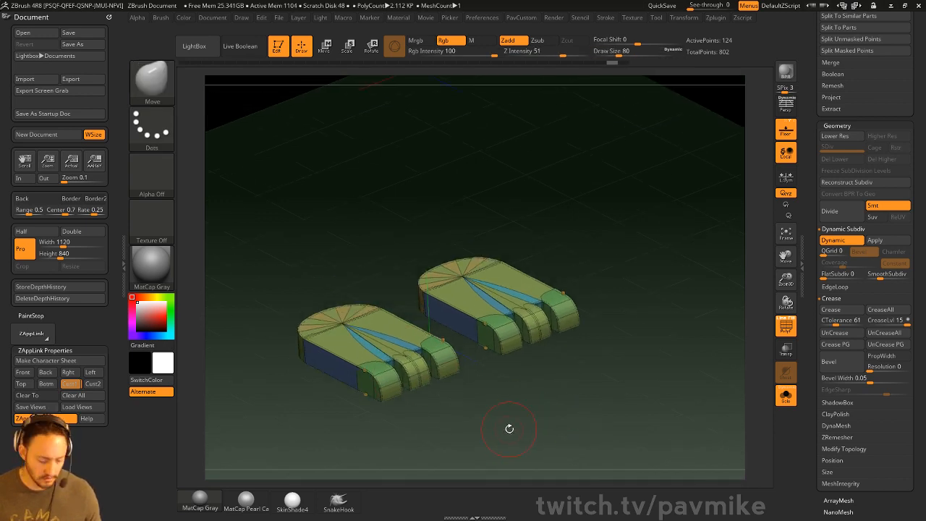
Step: Add a Gizmo 3D Deformer cage around both feet and set its X Symmetry to 2 (Mirror)
{"action": "key", "text": "w"}
{"action": "left_click", "coordinate": [453, 239]}
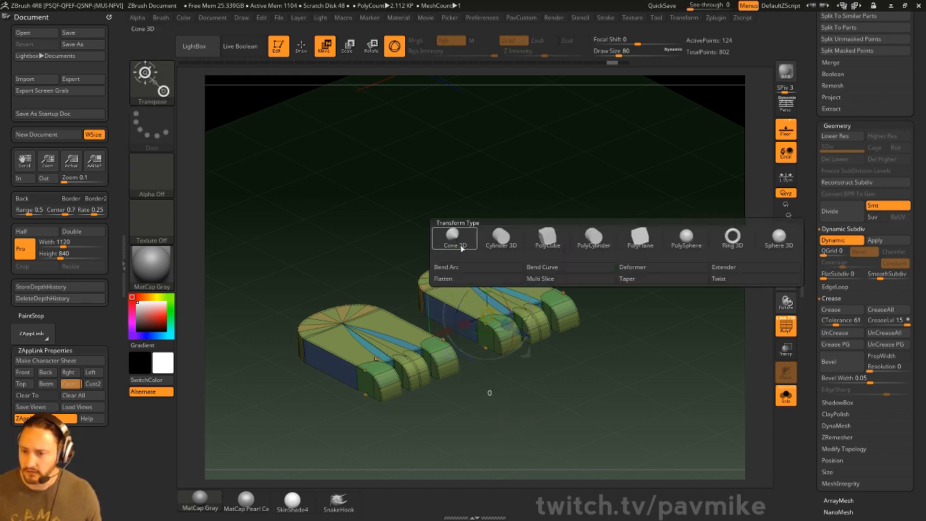
{"action": "left_click", "coordinate": [654, 270]}
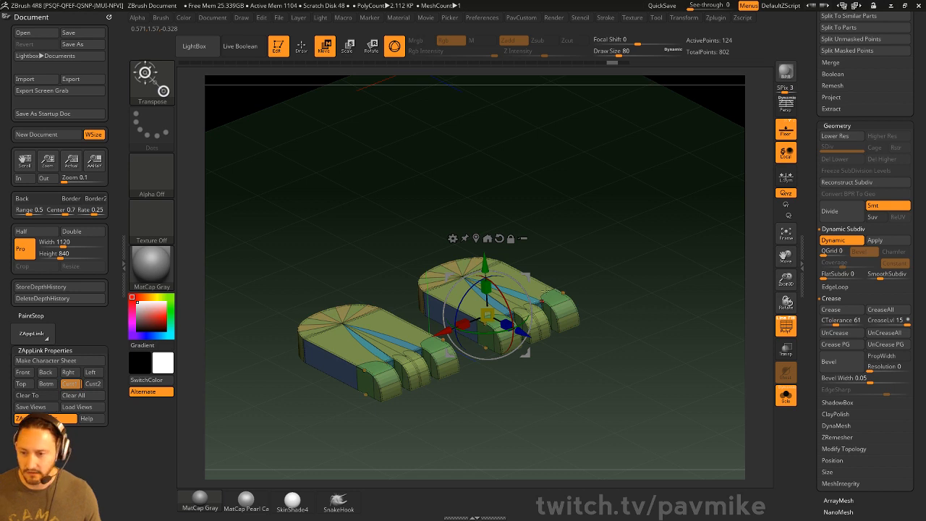
{"action": "left_click", "coordinate": [453, 238]}
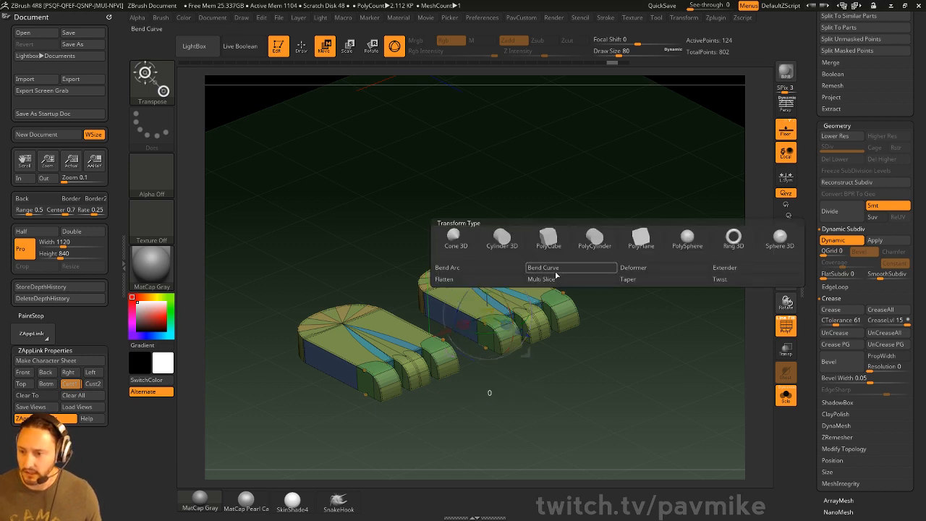
{"action": "left_click", "coordinate": [632, 268]}
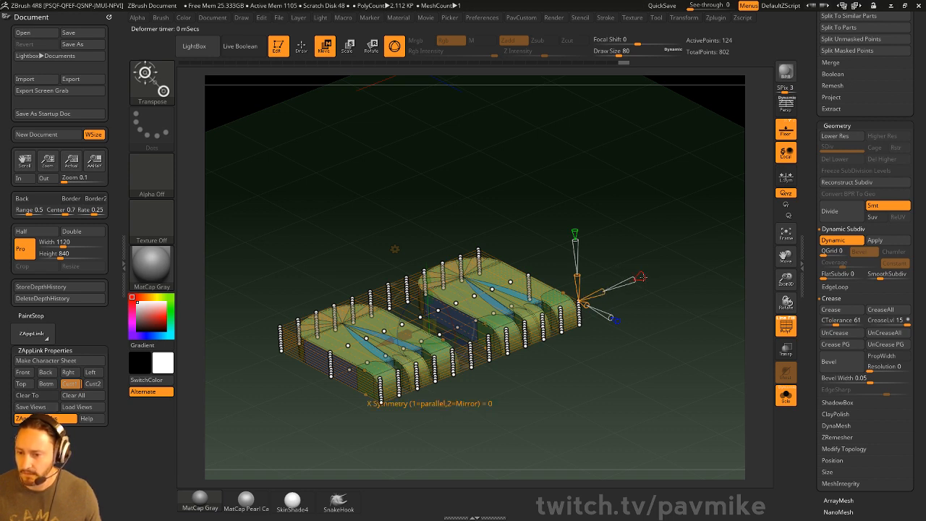
{"action": "left_click_drag", "start_coordinate": [642, 277], "coordinate": [650, 273]}
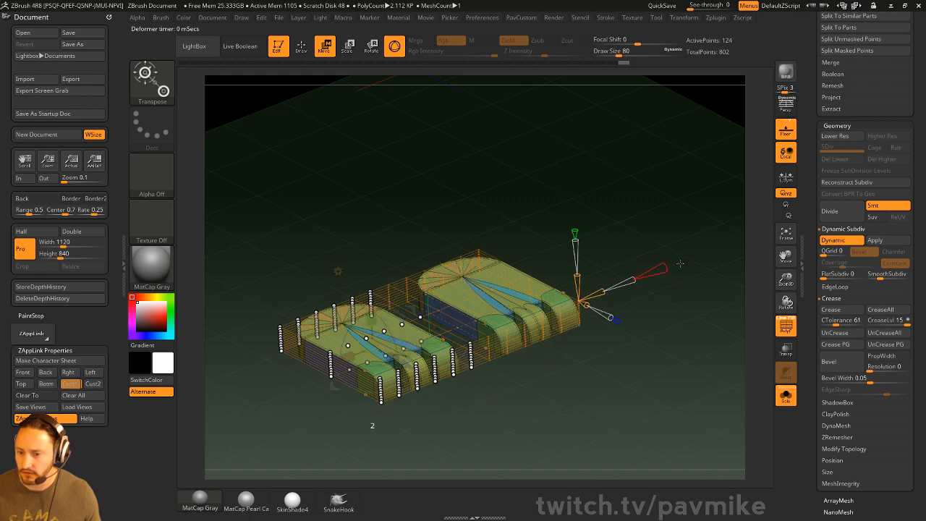
Step: Move the cage points at the middle of each foot's outer side outward by about 0.068
{"action": "left_click_drag", "start_coordinate": [506, 217], "coordinate": [443, 188]}
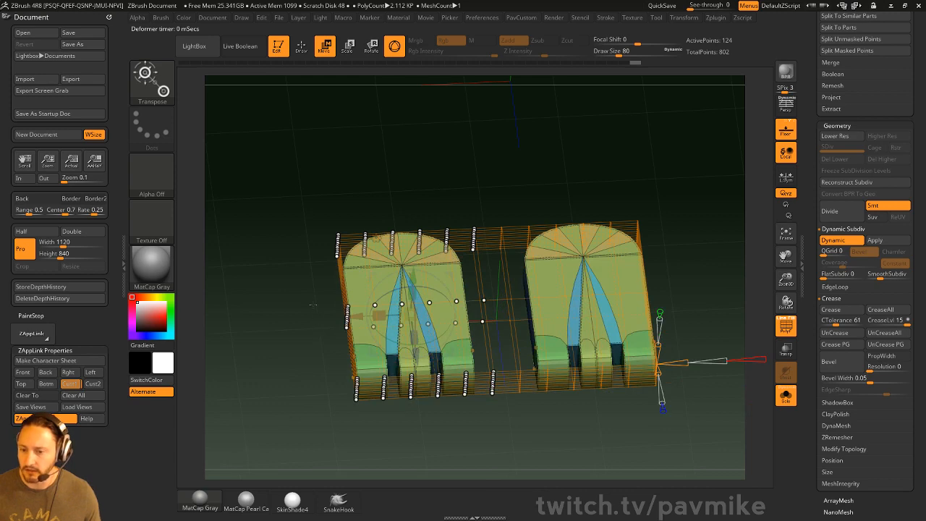
{"action": "left_click_drag", "start_coordinate": [310, 285], "coordinate": [388, 349], "text": "ctrl"}
{"action": "left_click_drag", "start_coordinate": [301, 325], "coordinate": [286, 326]}
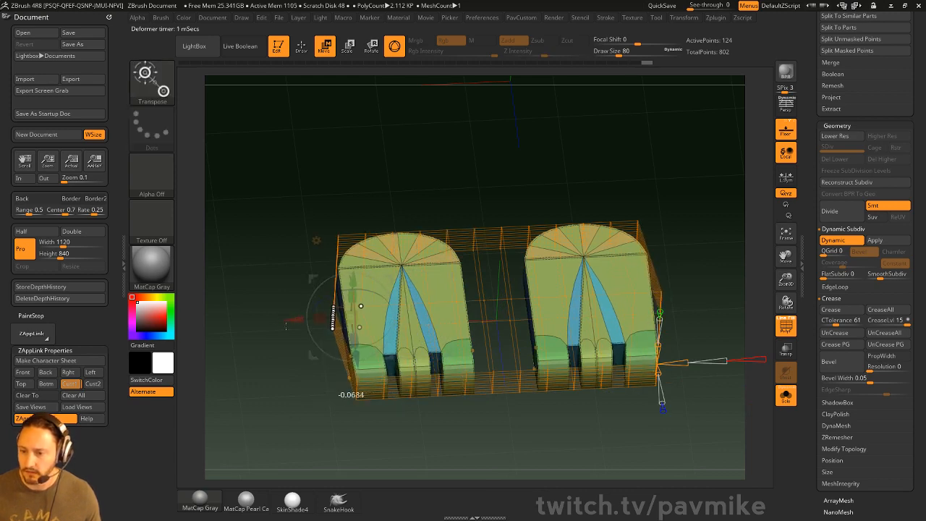
{"action": "key", "text": "q"}
{"action": "left_click_drag", "start_coordinate": [310, 472], "coordinate": [358, 403]}
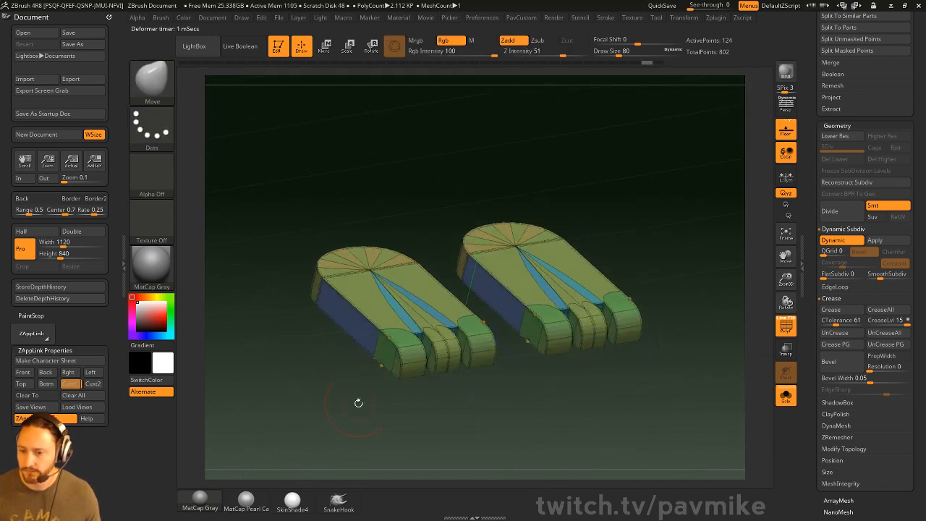
Step: Delete the Deformer cage from the feet
{"action": "key", "text": "w"}
{"action": "left_click", "coordinate": [317, 240]}
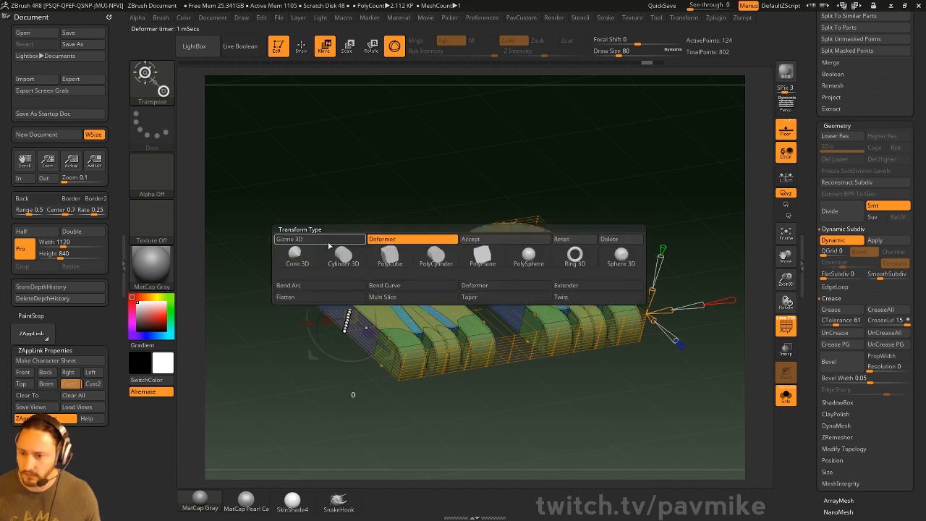
{"action": "left_click", "coordinate": [611, 244]}
Step: Set the brush draw size to 65
{"action": "type", "text": "qs"}
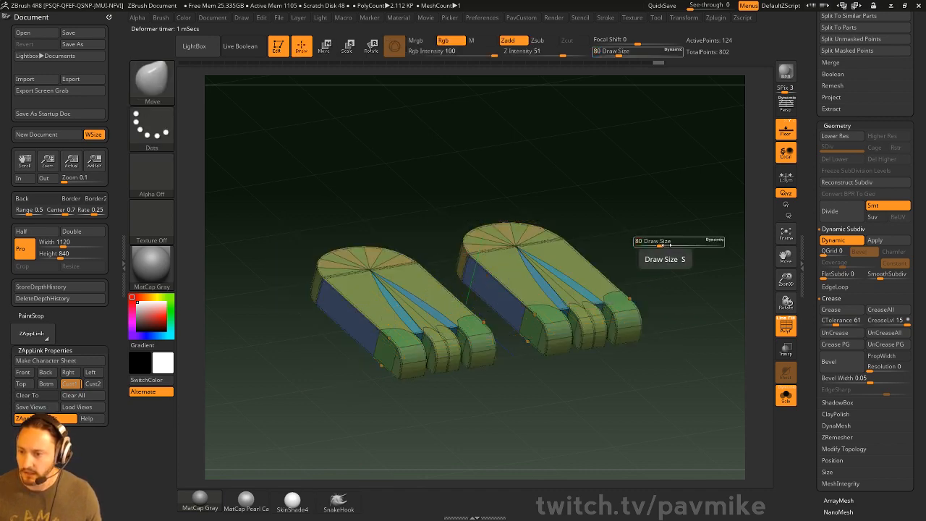
{"action": "type", "text": "65"}
{"action": "key", "text": "Return"}
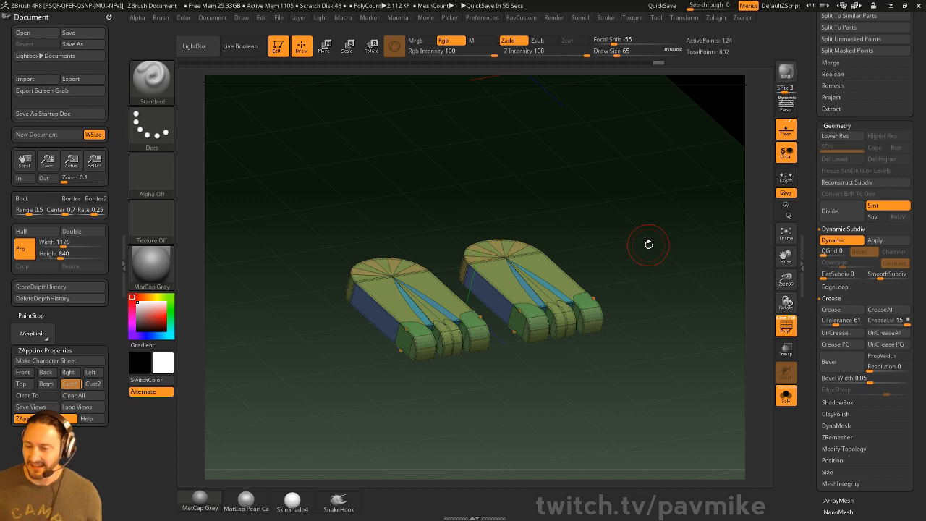
{"action": "left_click_drag", "start_coordinate": [649, 245], "coordinate": [645, 264]}
{"action": "key", "text": "s"}
{"action": "mouse_move", "coordinate": [647, 253]}
{"action": "left_mouse_down", "text": "alt"}
{"action": "mouse_move", "coordinate": [654, 288]}
{"action": "mouse_move", "coordinate": [650, 261]}
{"action": "left_mouse_up", "text": "alt"}
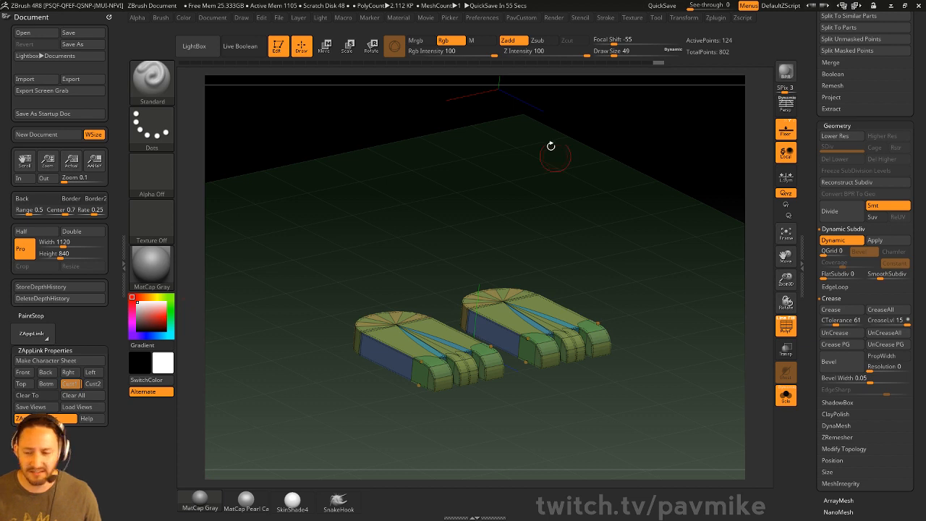
Step: Hide the polyframe, turn off Solo and line the whole chick up with the reference image overlay in the saved Cust1 view
{"action": "left_click", "coordinate": [786, 326]}
{"action": "mouse_move", "coordinate": [639, 236]}
{"action": "left_mouse_down"}
{"action": "mouse_move", "coordinate": [651, 246]}
{"action": "mouse_move", "coordinate": [641, 270]}
{"action": "left_mouse_up"}
{"action": "key", "text": "s"}
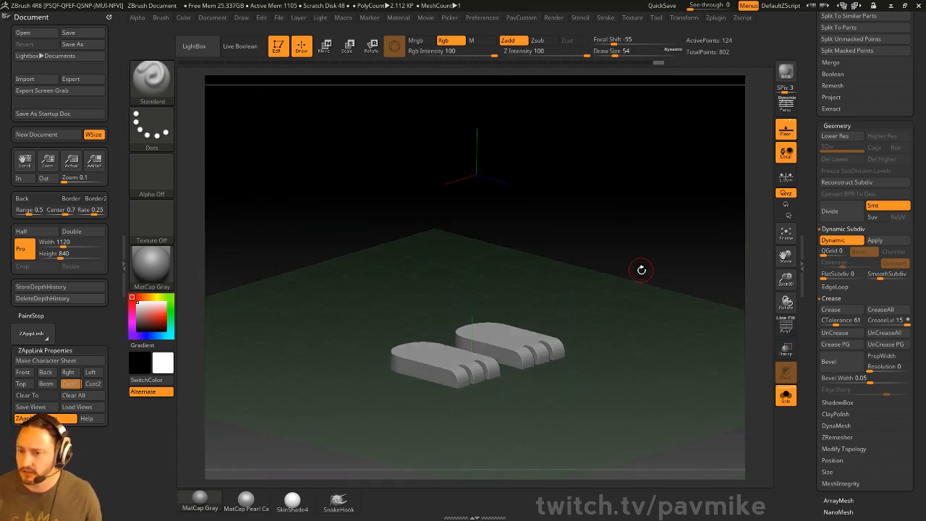
{"action": "left_click_drag", "start_coordinate": [760, 259], "coordinate": [780, 281]}
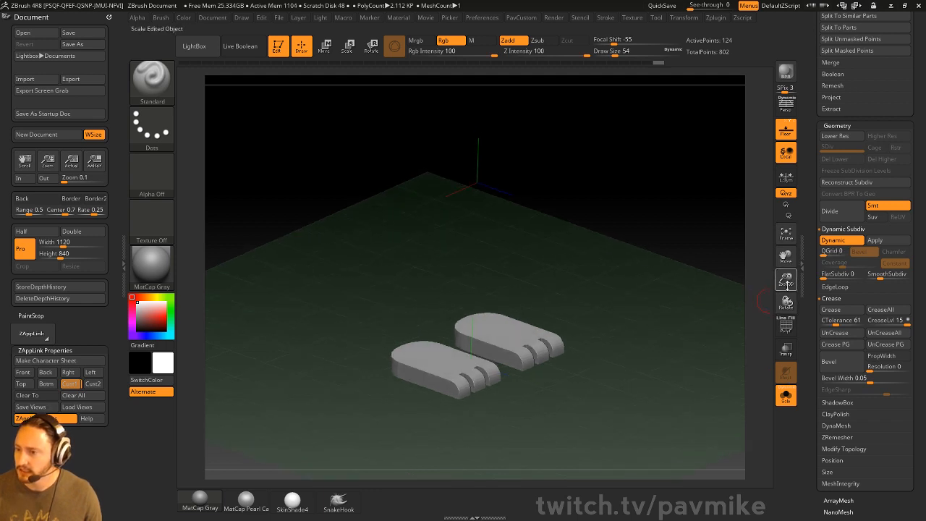
{"action": "key", "text": "shift+z"}
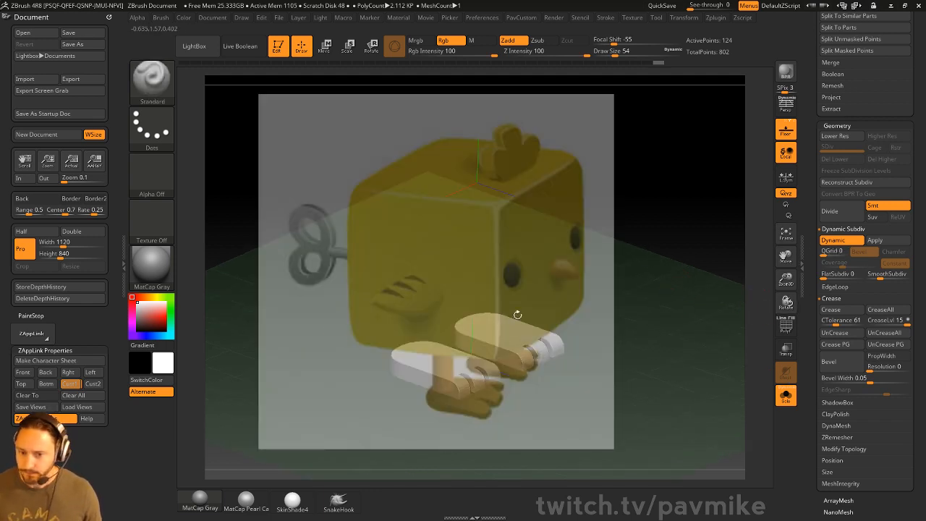
{"action": "left_click", "coordinate": [70, 383]}
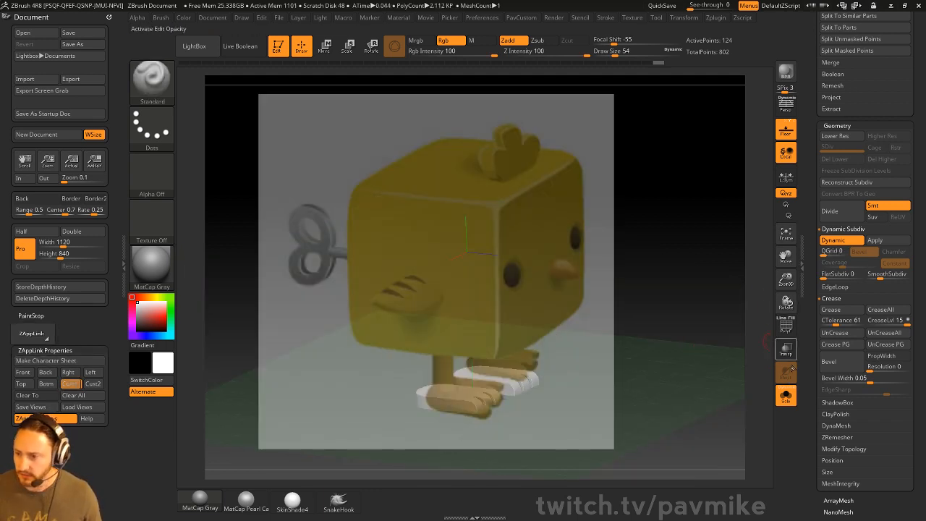
{"action": "left_click", "coordinate": [787, 396]}
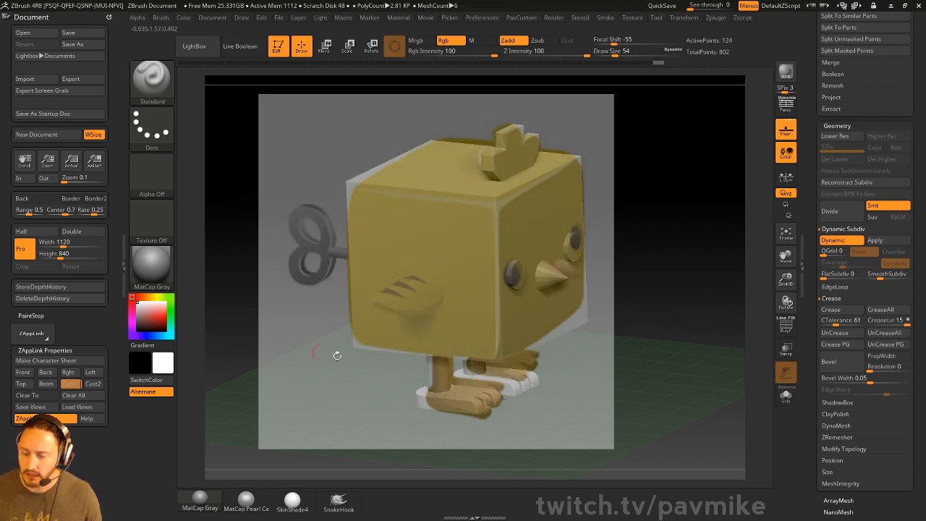
Step: Insert a Cylinder12 primitive at the centre of the body's back face for the wind-up key's shaft
{"action": "key", "text": "s"}
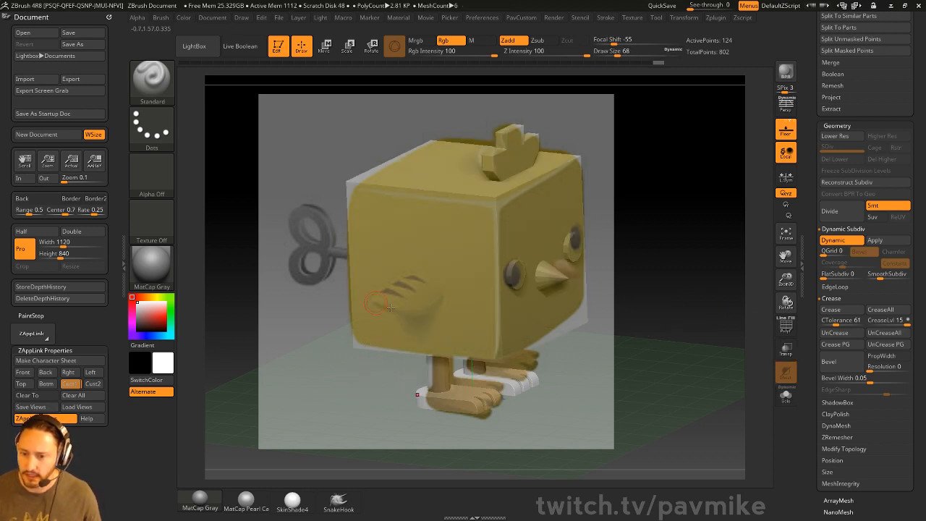
{"action": "key", "text": "1"}
{"action": "key", "text": "m"}
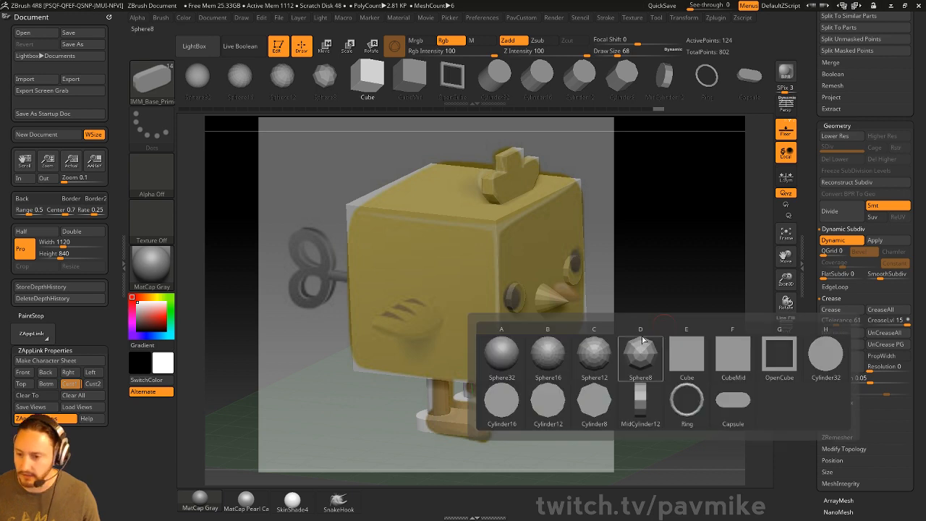
{"action": "left_click", "coordinate": [547, 407]}
{"action": "left_click_drag", "start_coordinate": [650, 268], "coordinate": [679, 289], "text": "shift"}
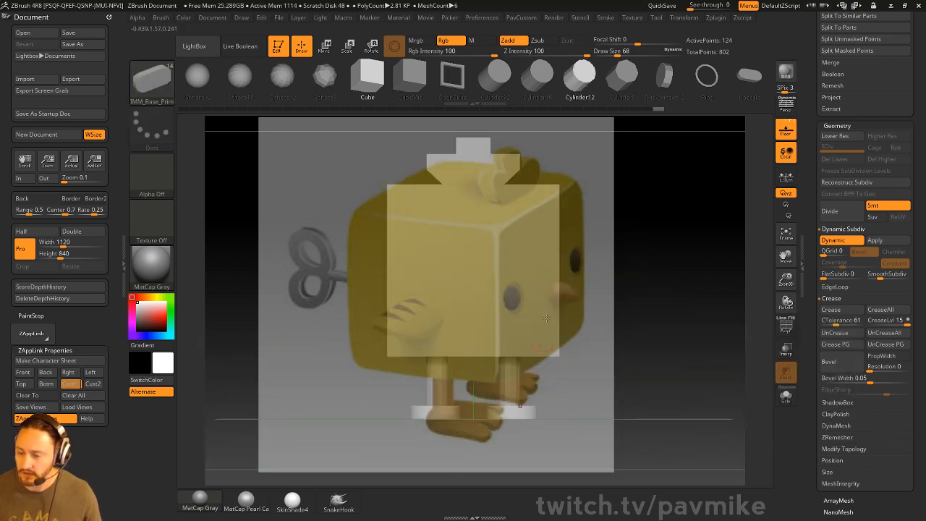
{"action": "left_click_drag", "start_coordinate": [471, 270], "coordinate": [479, 281]}
Step: Split the new cylinder off into its own subtool and select it
{"action": "key", "text": "2"}
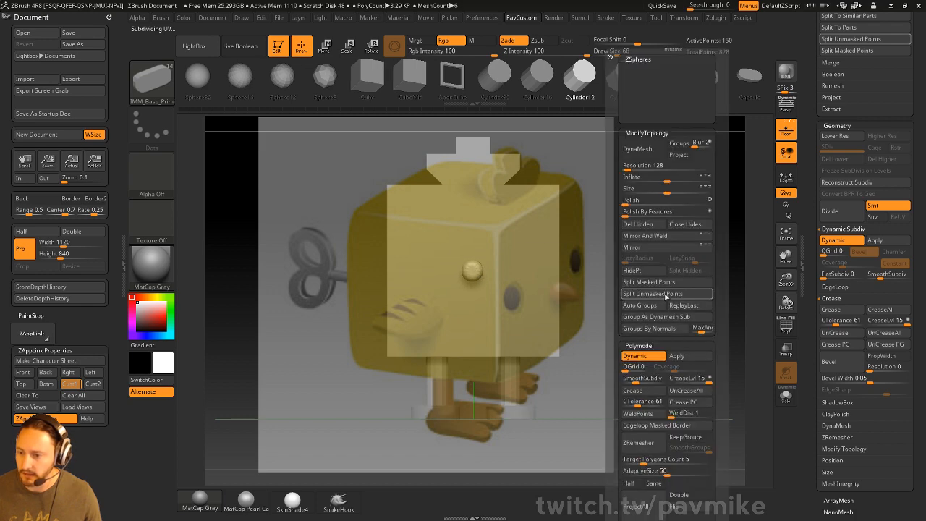
{"action": "left_click", "coordinate": [657, 294]}
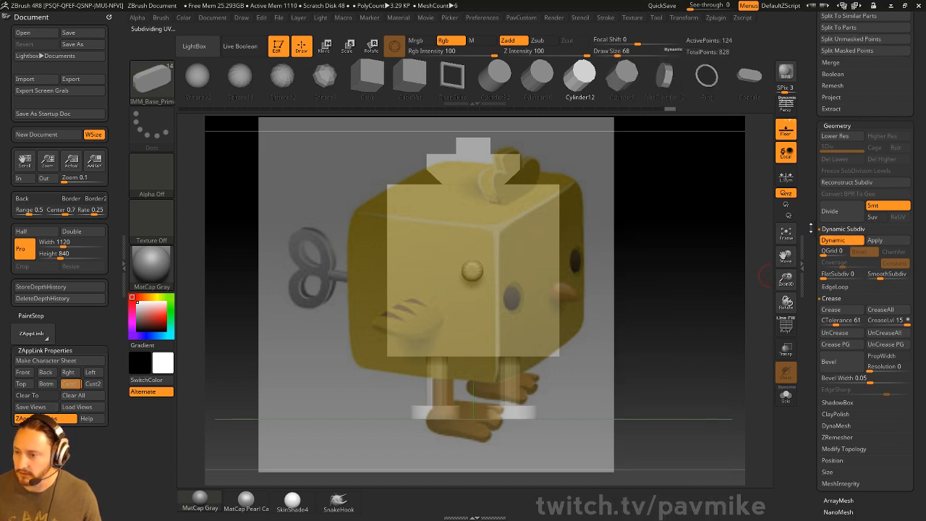
{"action": "left_click_drag", "start_coordinate": [812, 228], "coordinate": [797, 415]}
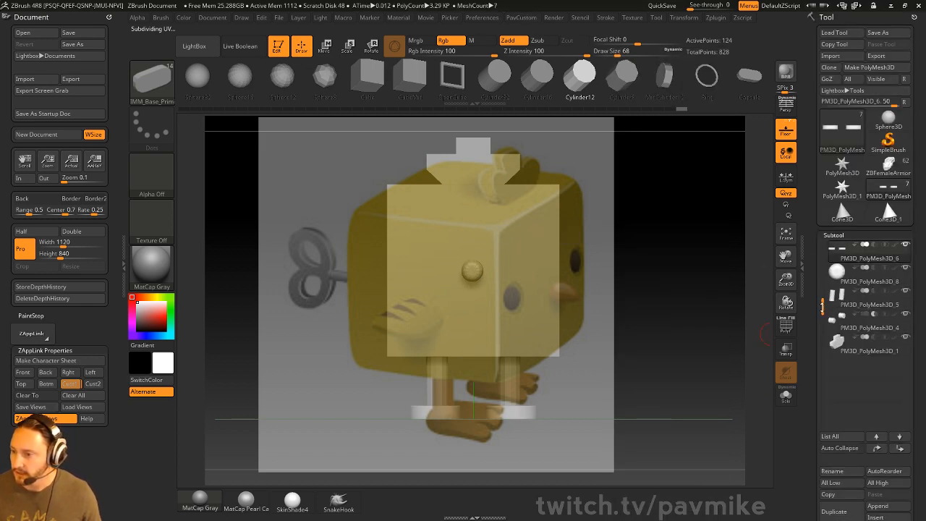
{"action": "left_click", "coordinate": [852, 325]}
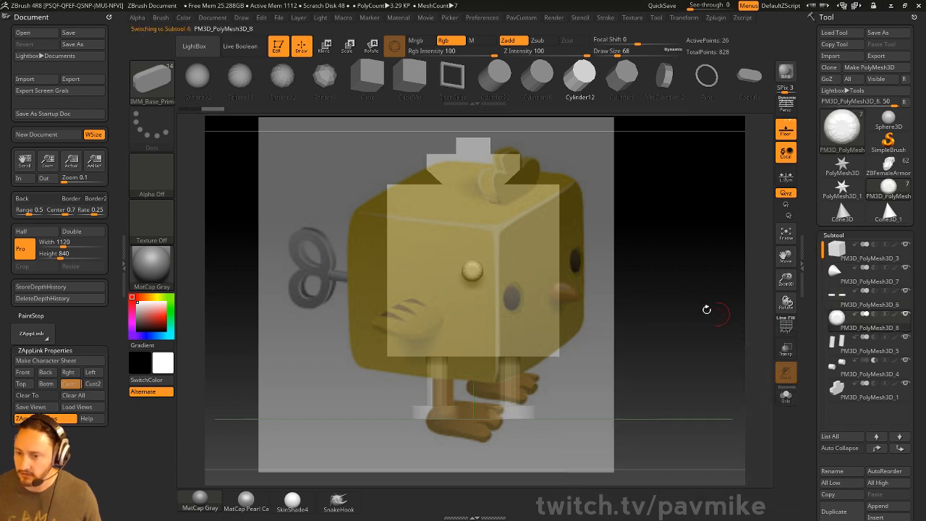
{"action": "mouse_move", "coordinate": [696, 288]}
{"action": "left_mouse_down"}
{"action": "mouse_move", "coordinate": [651, 286]}
{"action": "mouse_move", "coordinate": [705, 294]}
{"action": "left_mouse_up"}
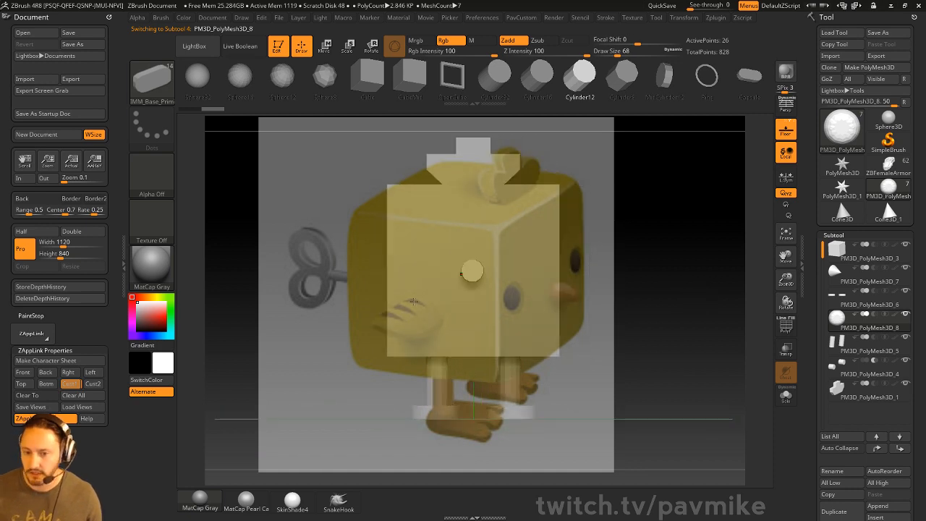
Step: Align the cylinder with the key shaft in the Cust1 reference view so it protrudes from the back, and return to the Standard brush
{"action": "left_click", "coordinate": [70, 384]}
{"action": "key", "text": "w"}
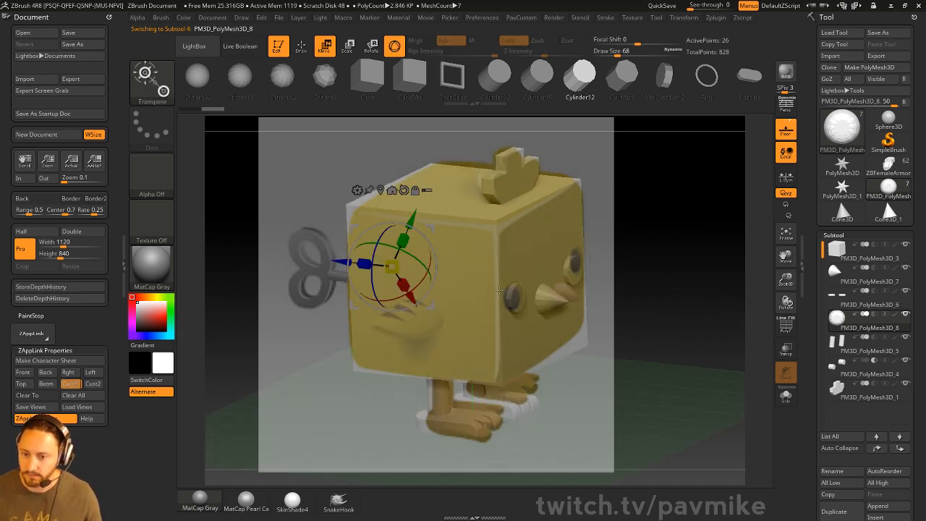
{"action": "left_click_drag", "start_coordinate": [365, 263], "coordinate": [340, 260]}
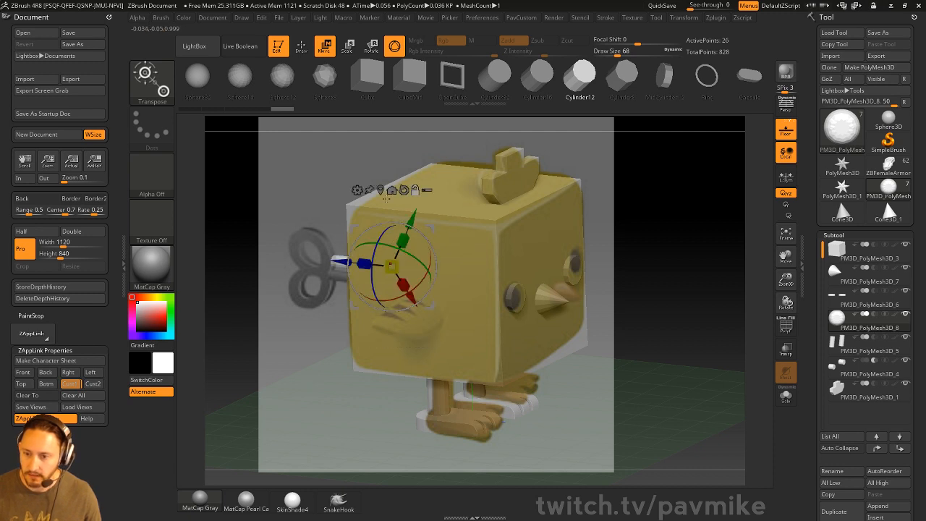
{"action": "left_click", "coordinate": [381, 190]}
{"action": "left_click", "coordinate": [374, 187]}
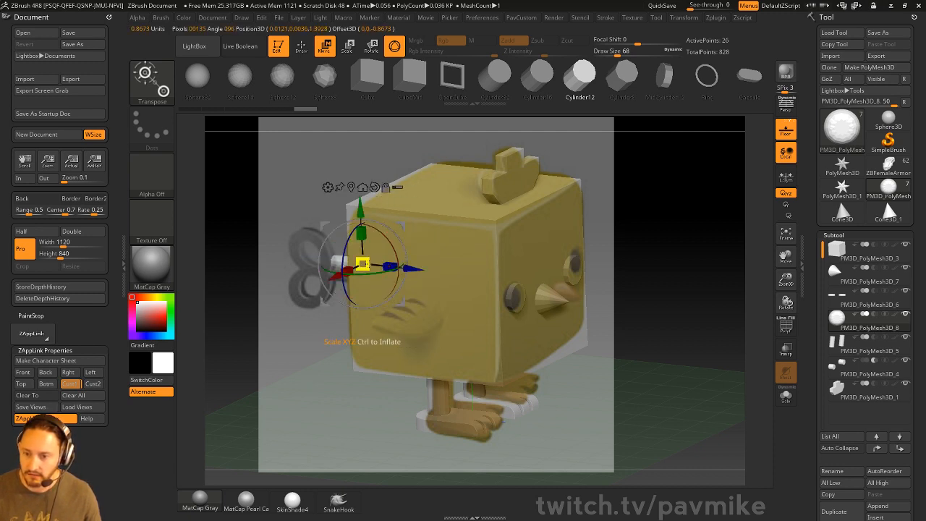
{"action": "left_click_drag", "start_coordinate": [360, 212], "coordinate": [361, 219]}
{"action": "key", "text": "q"}
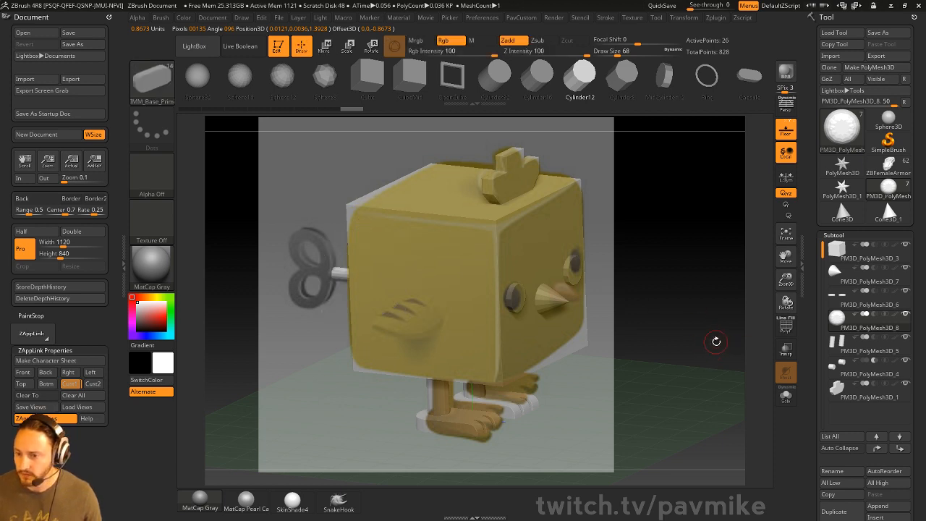
{"action": "key", "text": "b"}
{"action": "key", "text": "s"}
{"action": "key", "text": "t"}
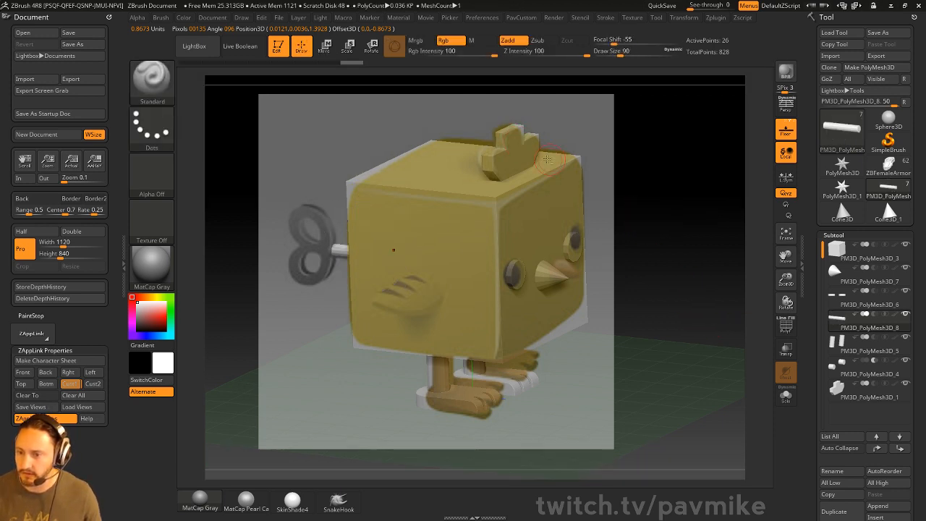
Step: Select the comb, show its polyframe, turn on Dynamic Subdiv and crease its edges with CTolerance 74
{"action": "left_click", "coordinate": [515, 137], "text": "alt"}
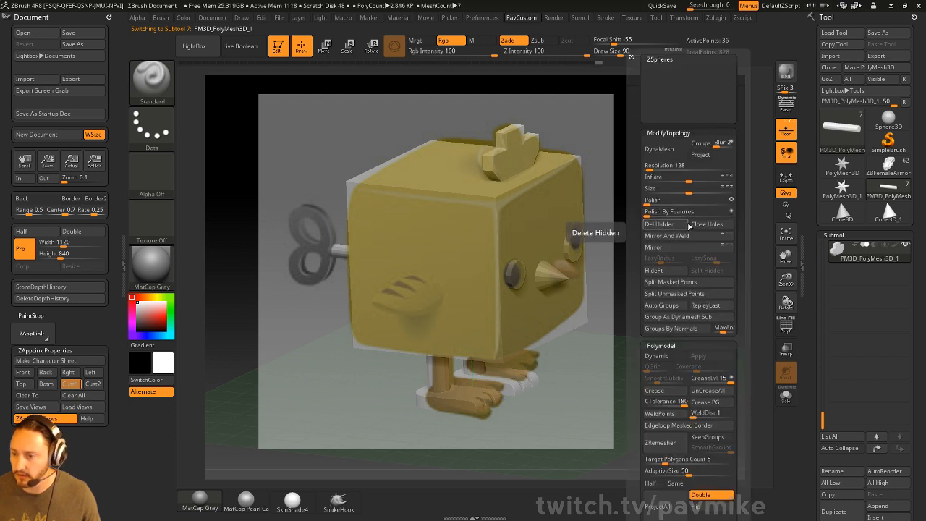
{"action": "left_click", "coordinate": [786, 326]}
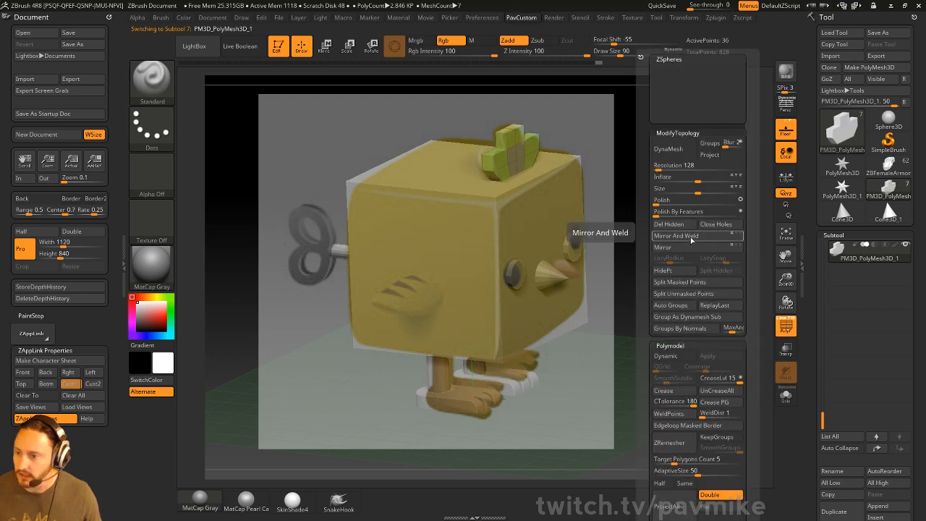
{"action": "key", "text": "ctrl+d"}
{"action": "key", "text": "1"}
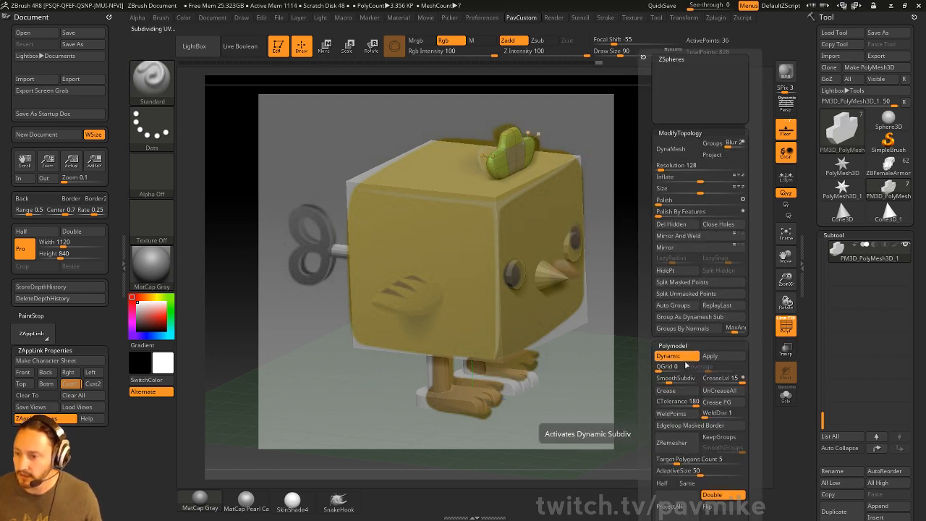
{"action": "left_click", "coordinate": [678, 393]}
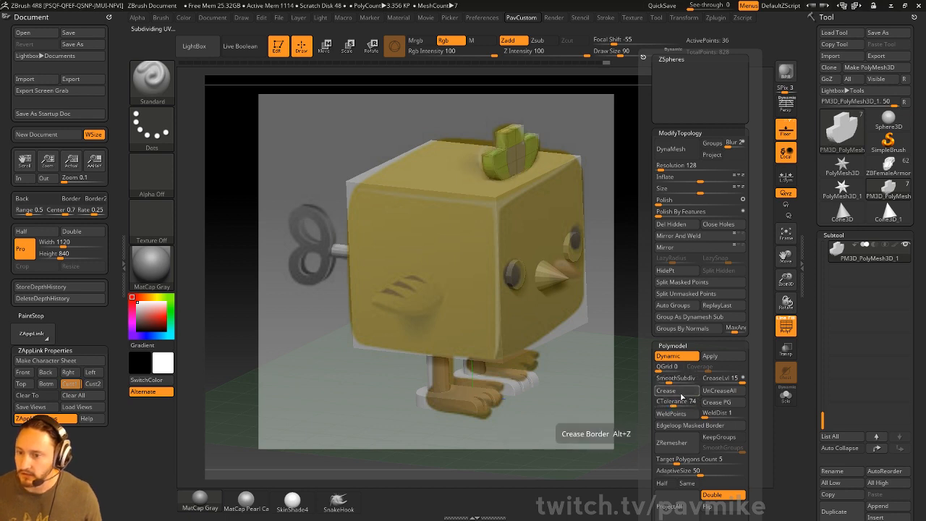
Step: Switch to the ZModeler brush with the Crease edge action, hide the reference overlay and isolate the comb
{"action": "key", "text": "b"}
{"action": "key", "text": "z"}
{"action": "key", "text": "m"}
{"action": "key", "text": "space"}
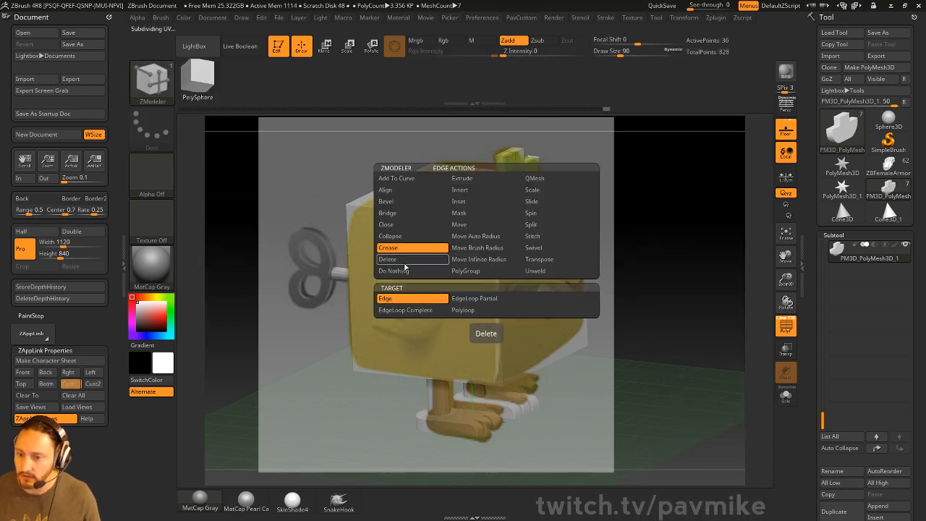
{"action": "left_click", "coordinate": [502, 155]}
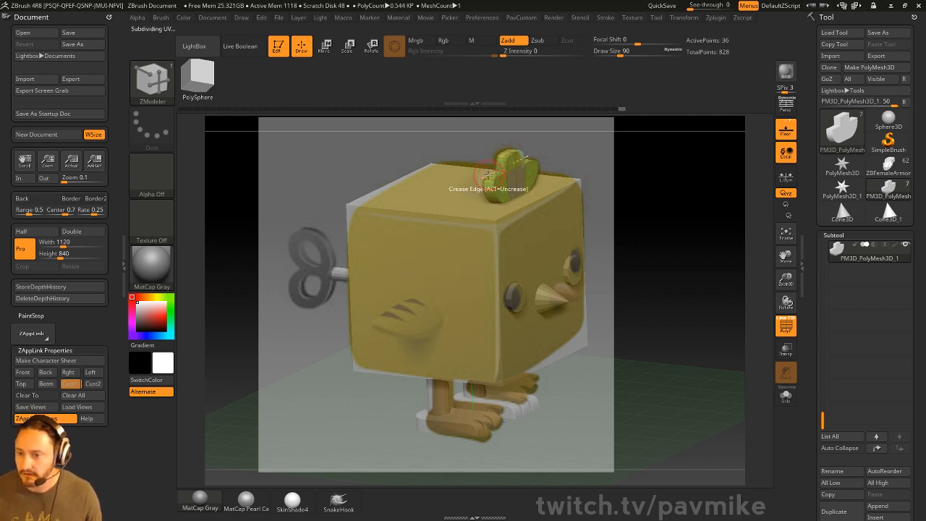
{"action": "key", "text": "shift+z"}
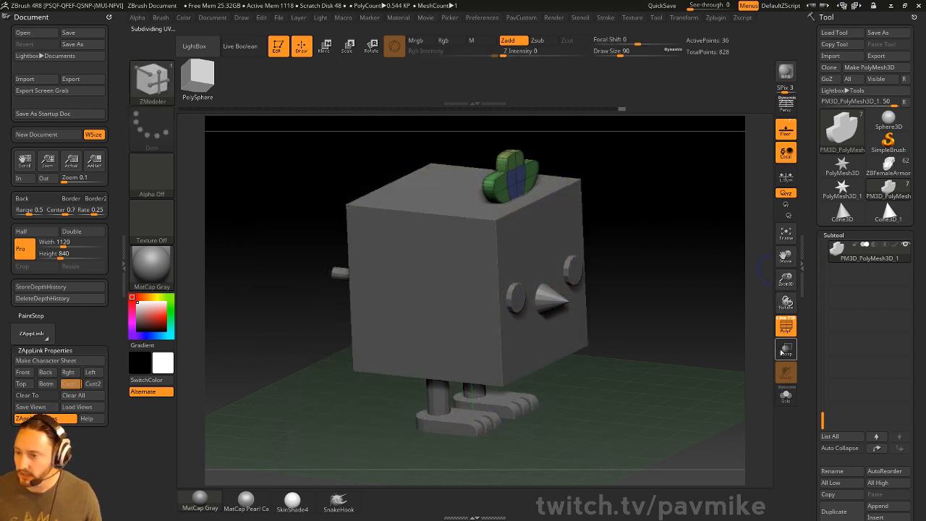
{"action": "mouse_move", "coordinate": [703, 305]}
{"action": "left_mouse_down", "text": "shift"}
{"action": "mouse_move", "coordinate": [684, 307]}
{"action": "mouse_move", "coordinate": [714, 294]}
{"action": "left_mouse_up", "text": "shift"}
{"action": "left_click_drag", "start_coordinate": [710, 194], "coordinate": [706, 246], "text": "alt"}
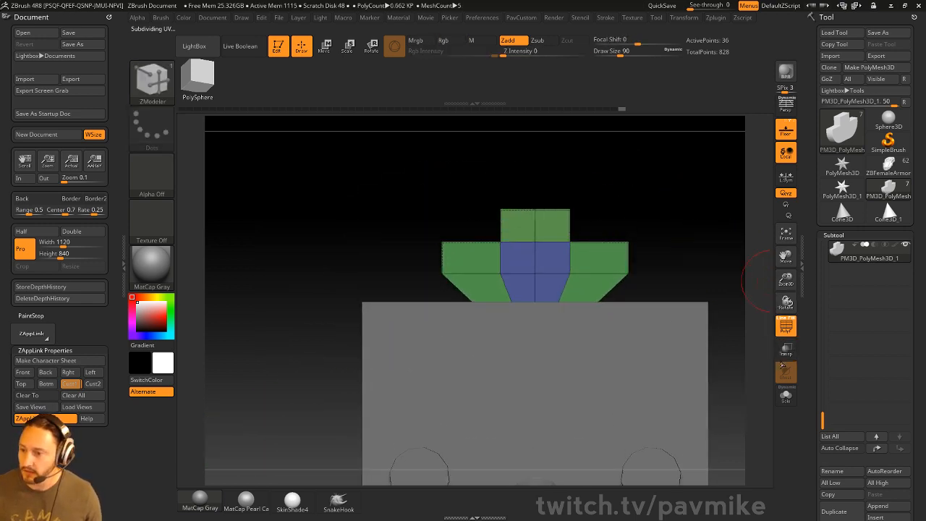
{"action": "left_click", "coordinate": [786, 396]}
{"action": "left_click_drag", "start_coordinate": [729, 316], "coordinate": [471, 306]}
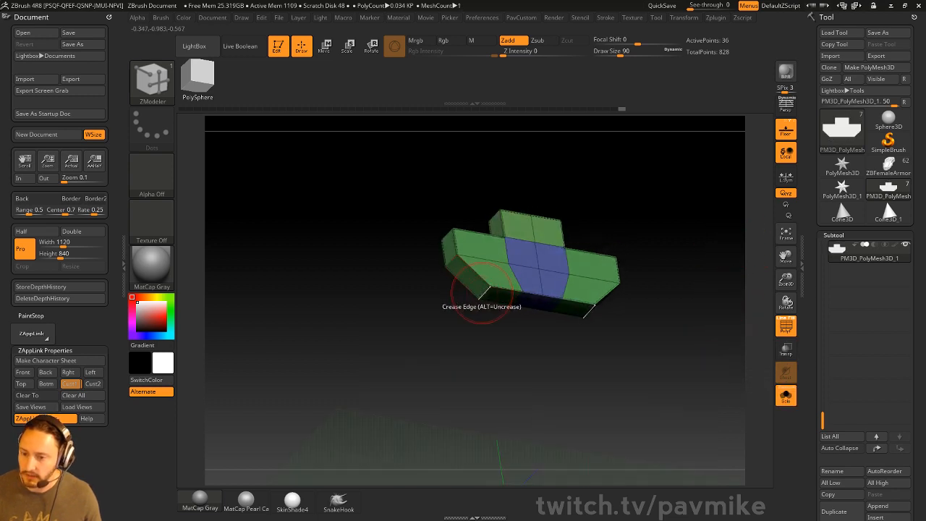
Step: Set the ZModeler edge action to Insert and add an edge loop through the middle of each side lobe of the comb
{"action": "left_click_drag", "start_coordinate": [634, 230], "coordinate": [647, 236], "text": "shift"}
{"action": "key", "text": "space"}
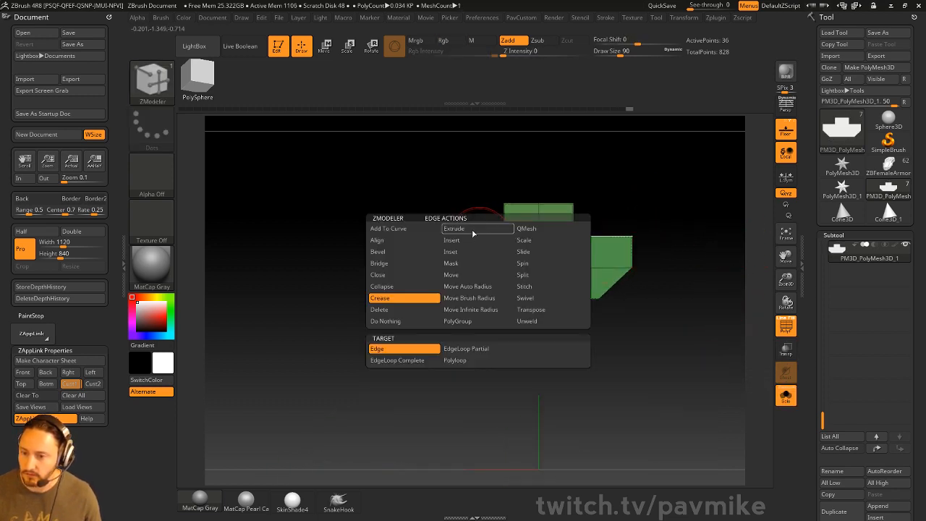
{"action": "left_click", "coordinate": [460, 242]}
{"action": "left_click", "coordinate": [469, 348]}
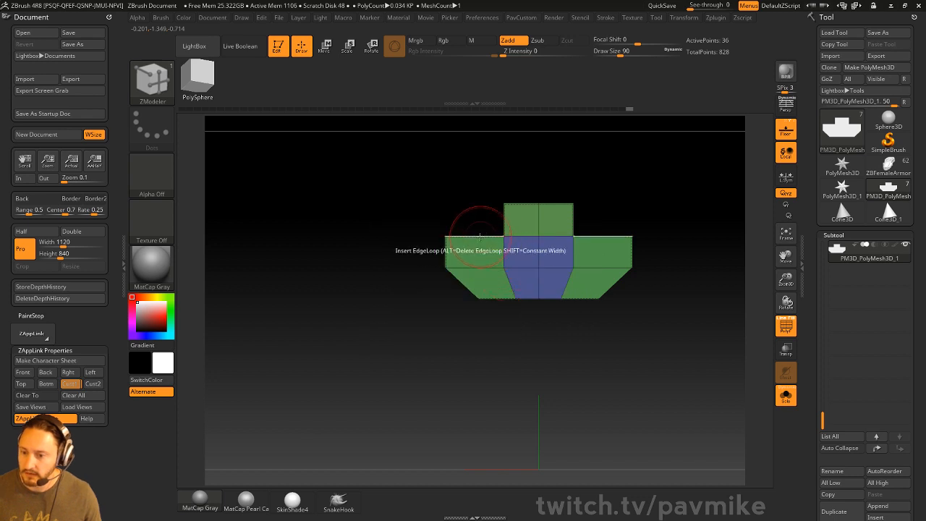
{"action": "left_click", "coordinate": [474, 236]}
Step: Mask the rest of the comb and raise the top points of the inserted edge loops so both side lobes peak
{"action": "key", "text": "ctrl"}
{"action": "key", "text": "ctrl"}
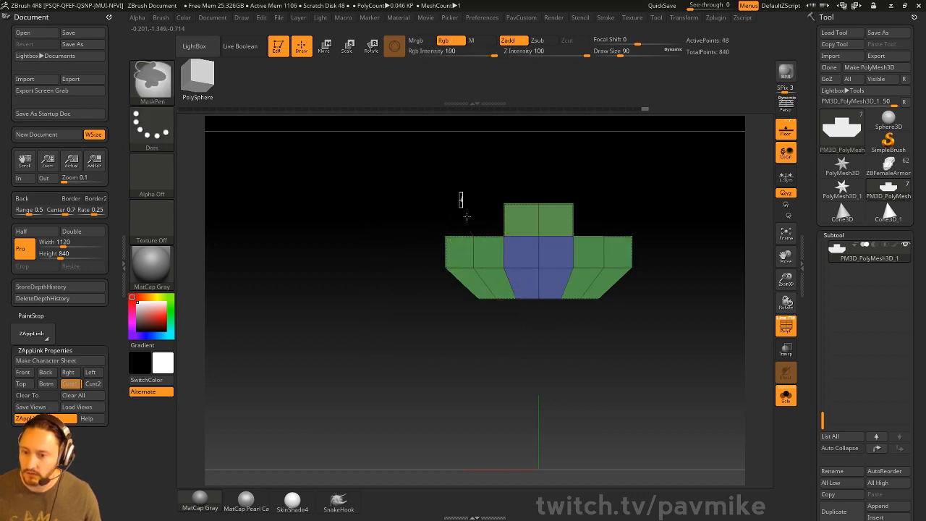
{"action": "key", "text": "w"}
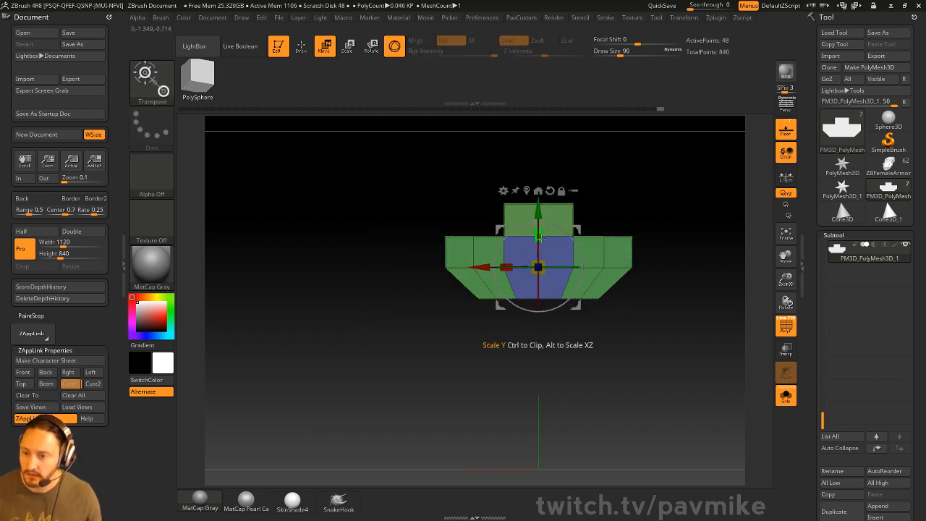
{"action": "left_click_drag", "start_coordinate": [457, 220], "coordinate": [640, 312]}
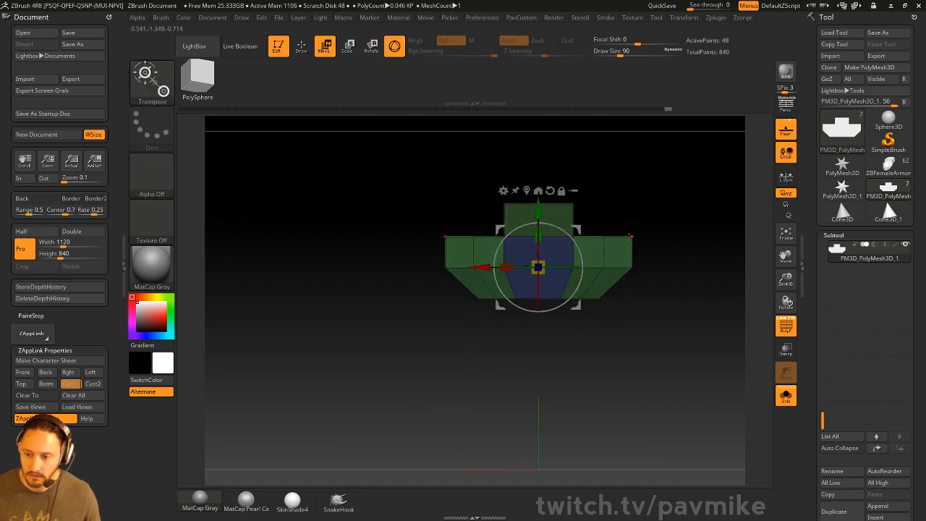
{"action": "left_click_drag", "start_coordinate": [473, 236], "coordinate": [508, 187], "text": "alt"}
{"action": "key", "text": "q"}
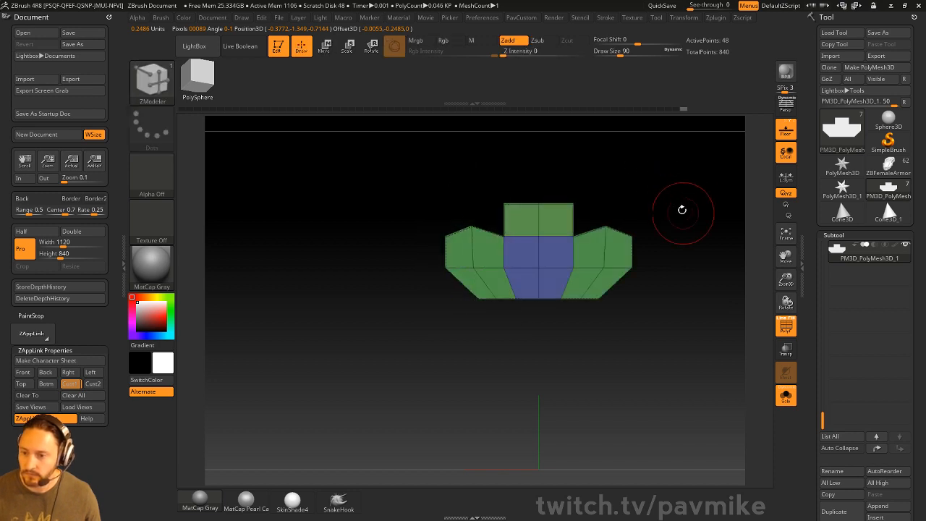
Step: Preview the comb with dynamic subdivision, return to the Standard brush and show the whole chick in the saved Cust1 view
{"action": "mouse_move", "coordinate": [682, 209]}
{"action": "left_mouse_down"}
{"action": "mouse_move", "coordinate": [728, 209]}
{"action": "mouse_move", "coordinate": [679, 228]}
{"action": "mouse_move", "coordinate": [689, 219]}
{"action": "left_mouse_up"}
{"action": "key", "text": "d"}
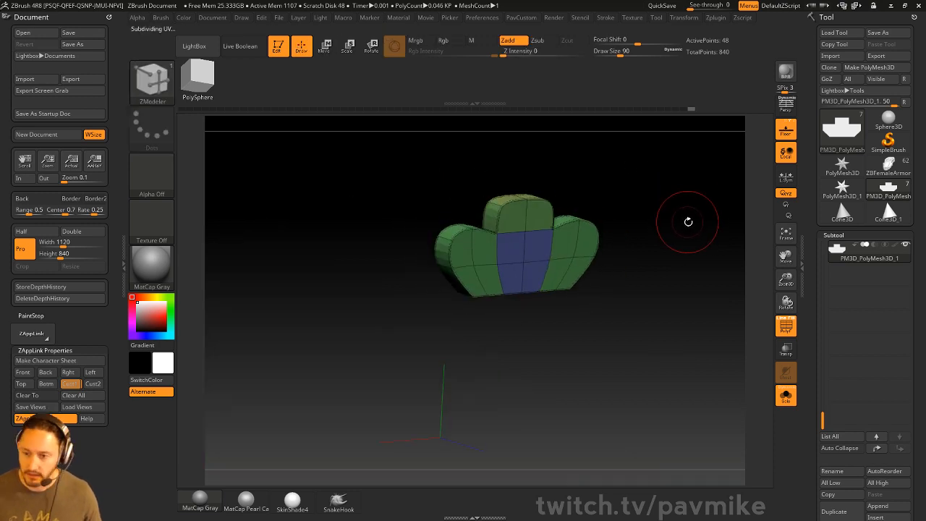
{"action": "left_click", "coordinate": [72, 384]}
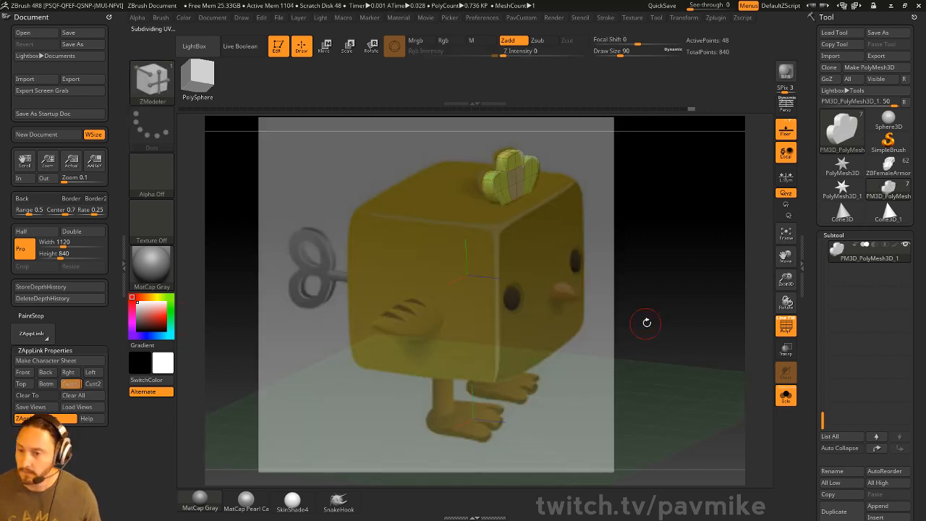
{"action": "key", "text": "b"}
{"action": "key", "text": "s"}
{"action": "key", "text": "t"}
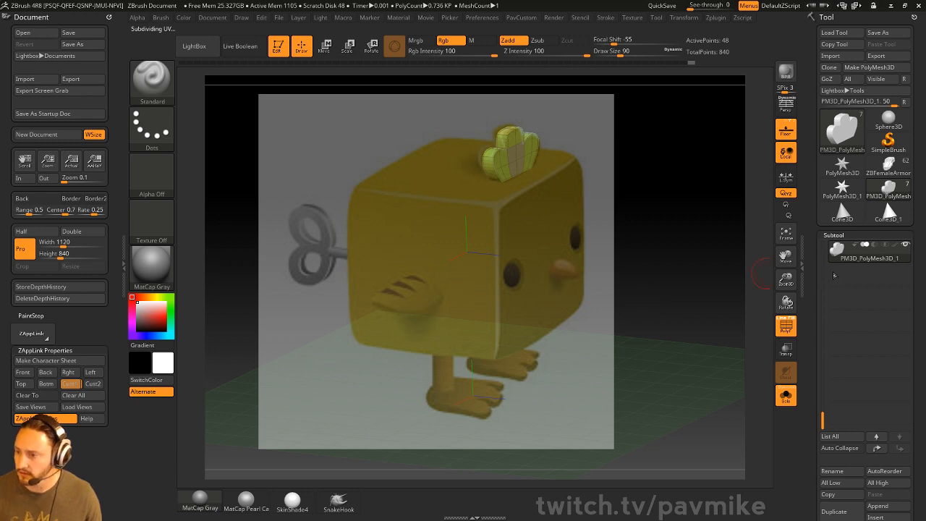
{"action": "left_click", "coordinate": [788, 374]}
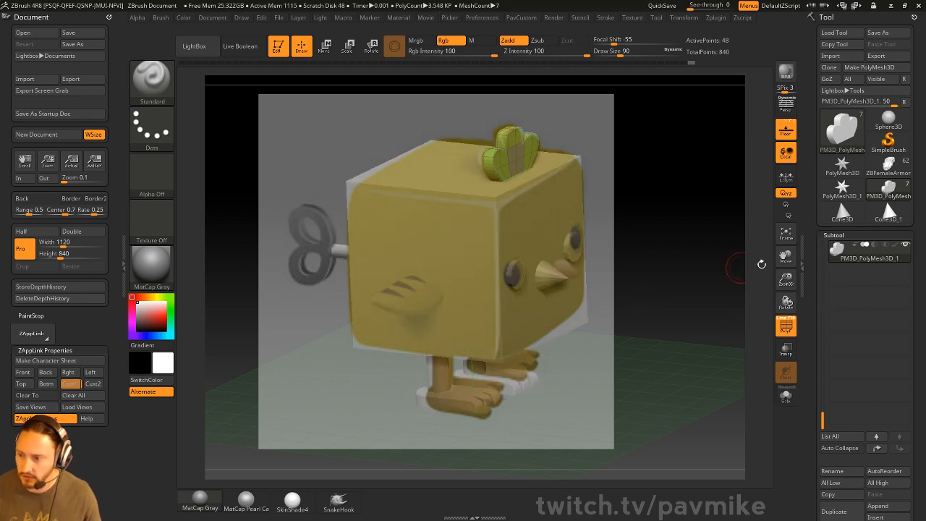
Step: Make the chick's cube body the active subtool
{"action": "left_click_drag", "start_coordinate": [814, 413], "coordinate": [820, 259]}
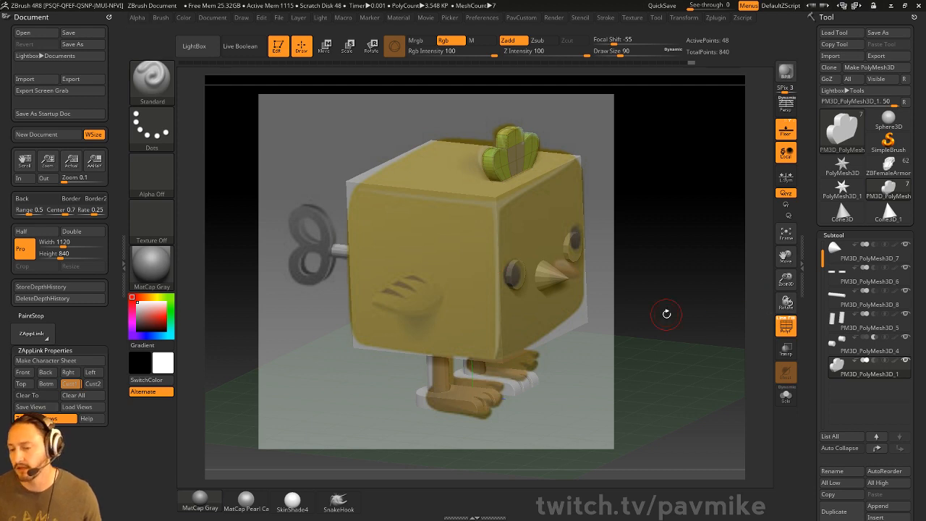
{"action": "scroll", "coordinate": [833, 193], "scroll_direction": "down", "scroll_amount": 5}
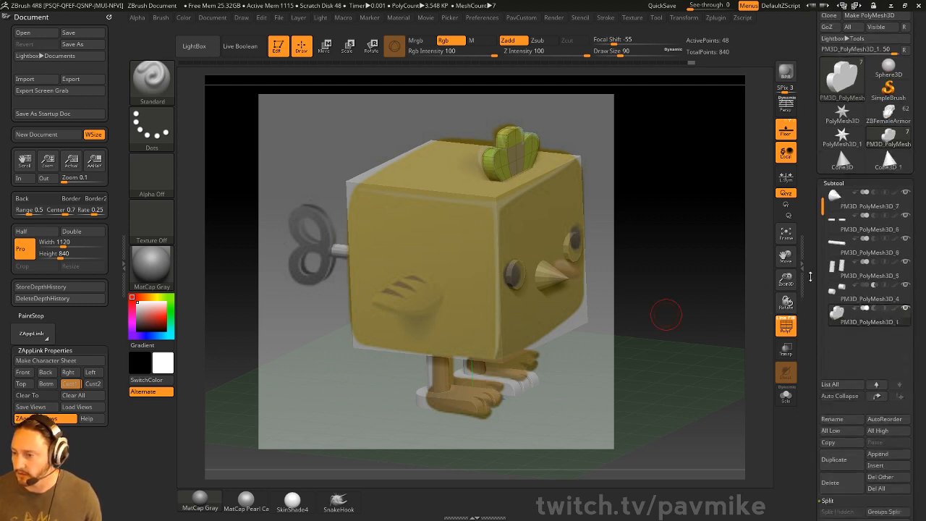
{"action": "left_click_drag", "start_coordinate": [823, 141], "coordinate": [823, 127]}
{"action": "left_click", "coordinate": [858, 148]}
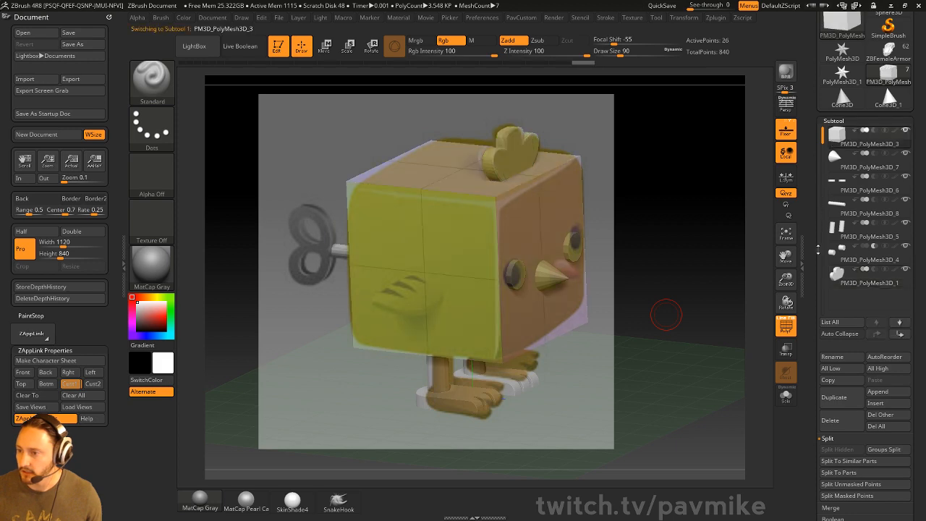
Step: Enable dynamic subdivision on the body and round its edges with QGrid 8, Bevel and a coverage of 0.7973
{"action": "left_click_drag", "start_coordinate": [814, 269], "coordinate": [814, 123]}
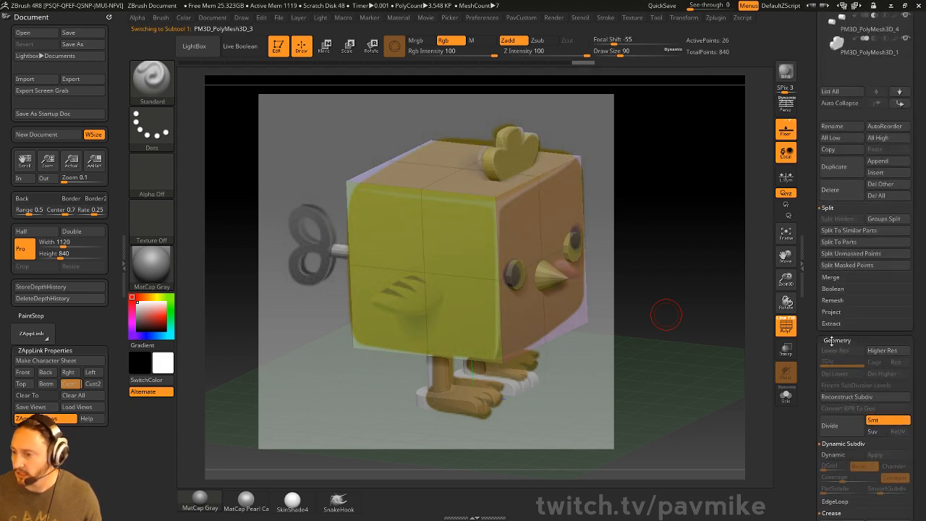
{"action": "scroll", "coordinate": [811, 353], "scroll_direction": "down", "scroll_amount": 5}
{"action": "left_click", "coordinate": [836, 344]}
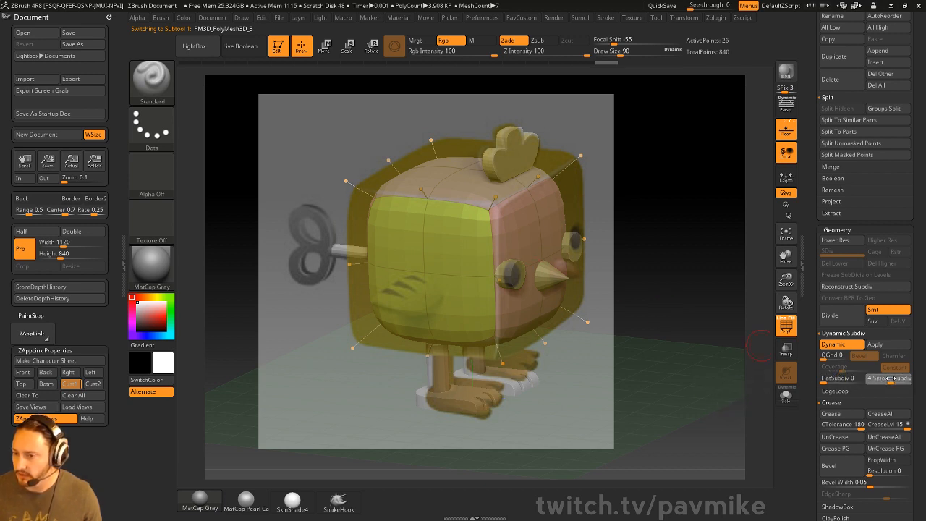
{"action": "left_click_drag", "start_coordinate": [890, 378], "coordinate": [898, 379]}
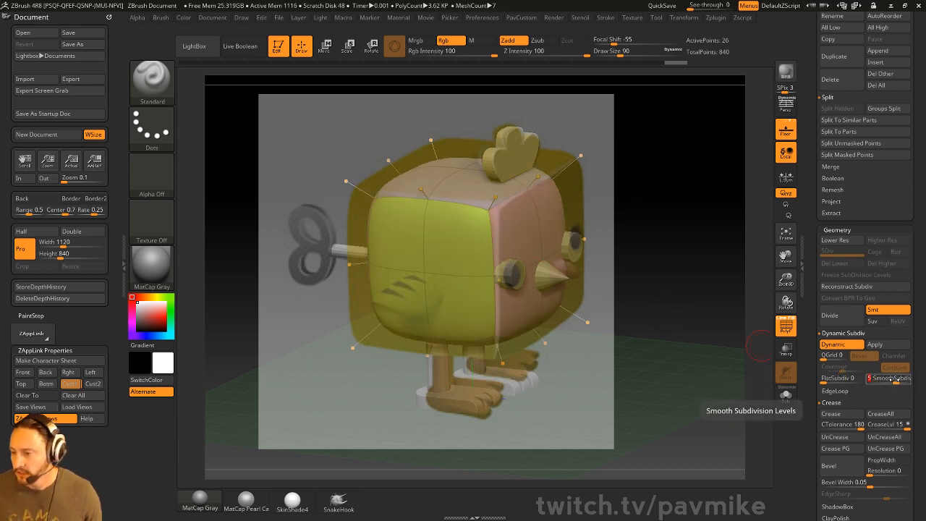
{"action": "left_click", "coordinate": [832, 356]}
{"action": "mouse_move", "coordinate": [833, 367]}
{"action": "left_mouse_down"}
{"action": "mouse_move", "coordinate": [876, 367]}
{"action": "mouse_move", "coordinate": [833, 358]}
{"action": "left_mouse_up"}
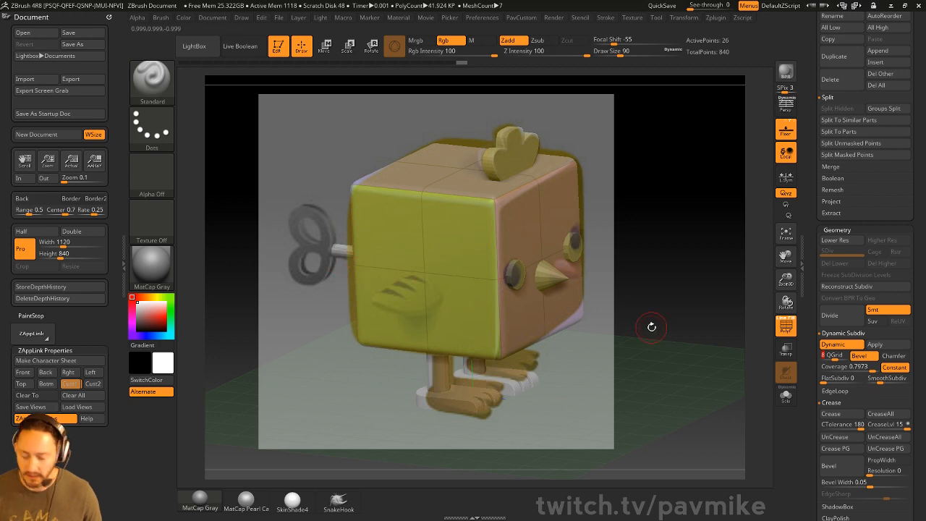
Step: Turn off the body's dynamic subdivision and polyframe, switch to the ZModeler brush and hide the reference overlay
{"action": "key", "text": "shift+d"}
{"action": "left_click", "coordinate": [785, 326]}
{"action": "key", "text": "b"}
{"action": "key", "text": "z"}
{"action": "key", "text": "m"}
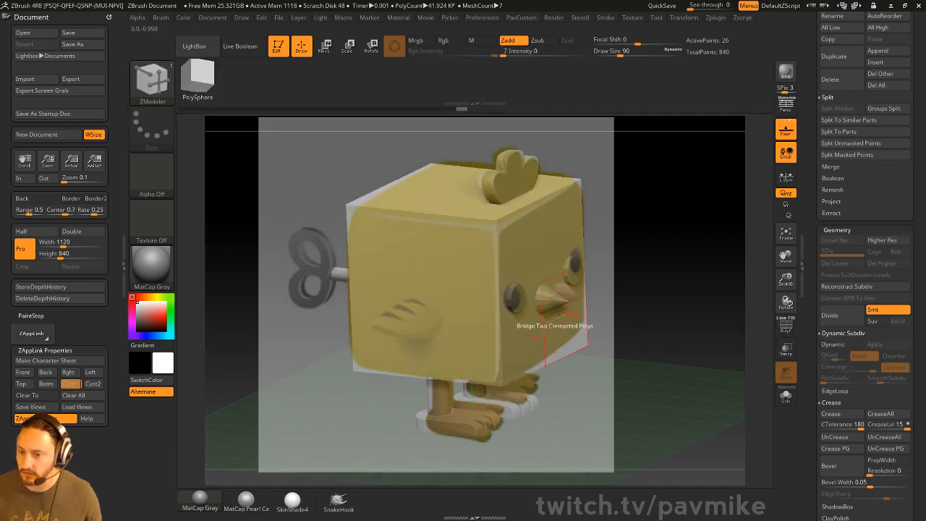
{"action": "key", "text": "shift+z"}
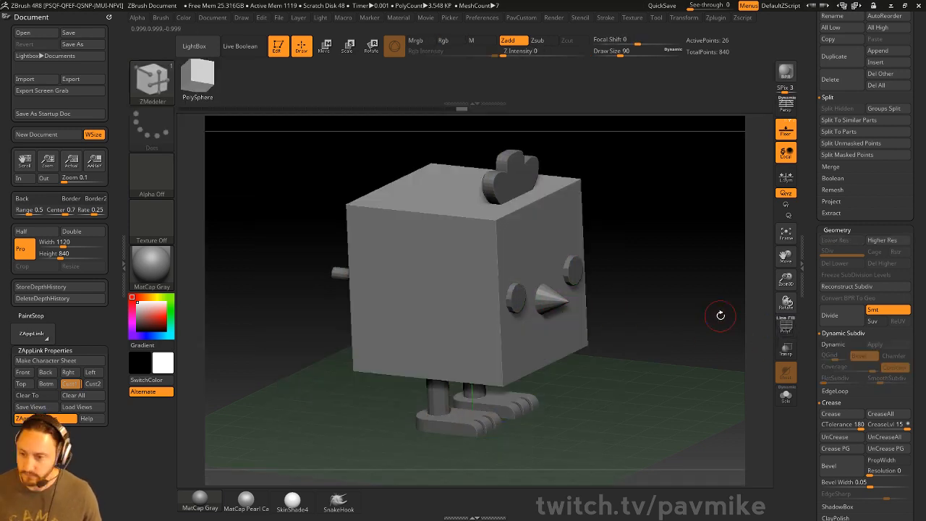
Step: Show the polyframe and delete the horizontal and vertical edge loops crossing the middle of the body's side face
{"action": "left_click", "coordinate": [787, 327]}
{"action": "key", "text": "space"}
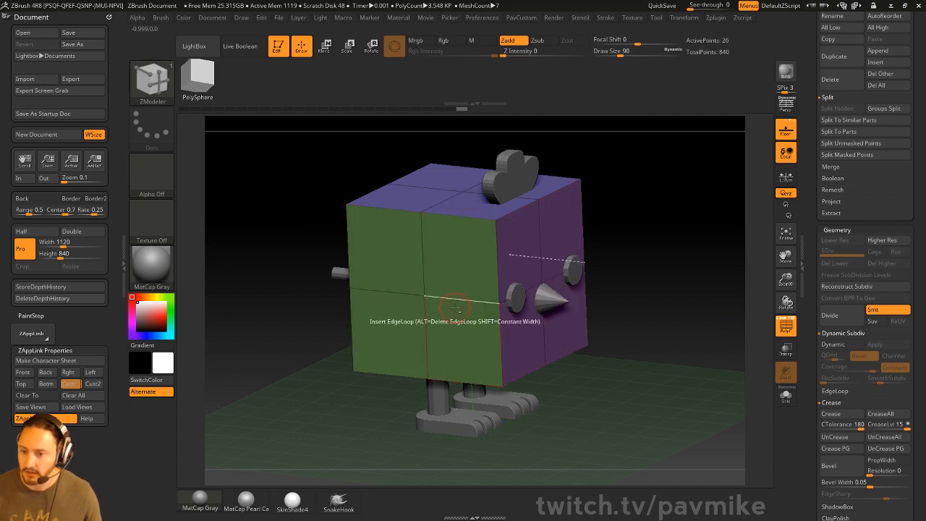
{"action": "left_click", "coordinate": [456, 308], "text": "alt"}
{"action": "left_click", "coordinate": [425, 269], "text": "alt"}
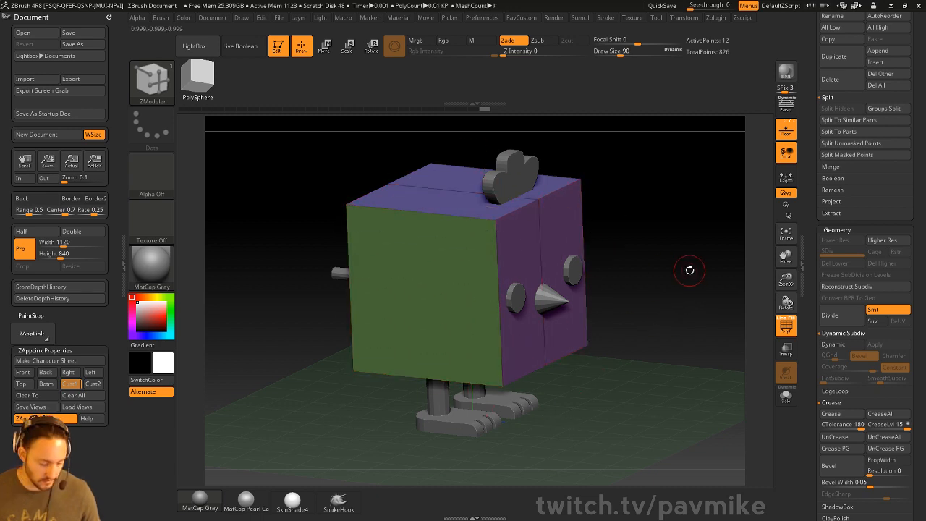
Step: Preview the body with dynamic subdivision, set the draw size to 71 and hide the polyframe
{"action": "key", "text": "d"}
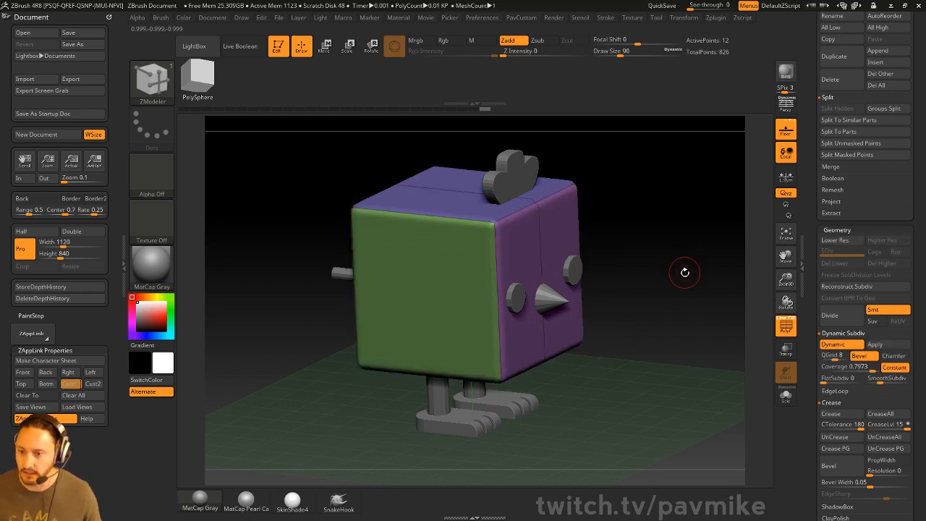
{"action": "key", "text": "s"}
{"action": "left_click_drag", "start_coordinate": [671, 313], "coordinate": [675, 313]}
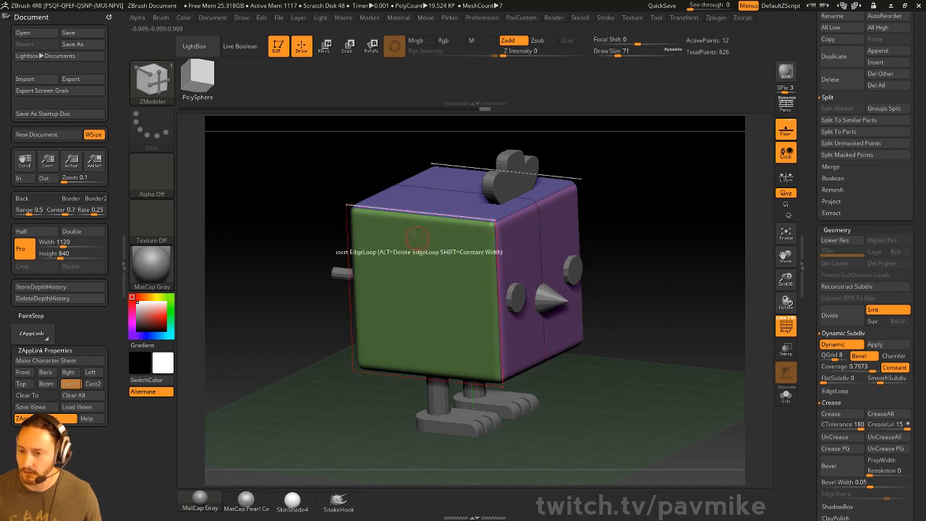
{"action": "left_click", "coordinate": [786, 326]}
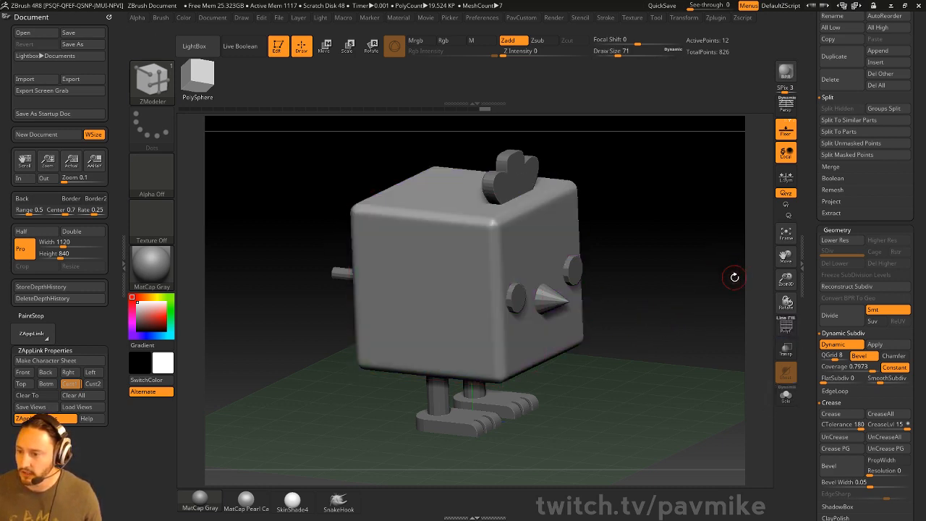
Step: Set the body's dynamic subdivision coverage to 0.7372 and show the reference overlay without the polyframe
{"action": "left_click_drag", "start_coordinate": [832, 356], "coordinate": [830, 369]}
{"action": "left_click", "coordinate": [832, 357]}
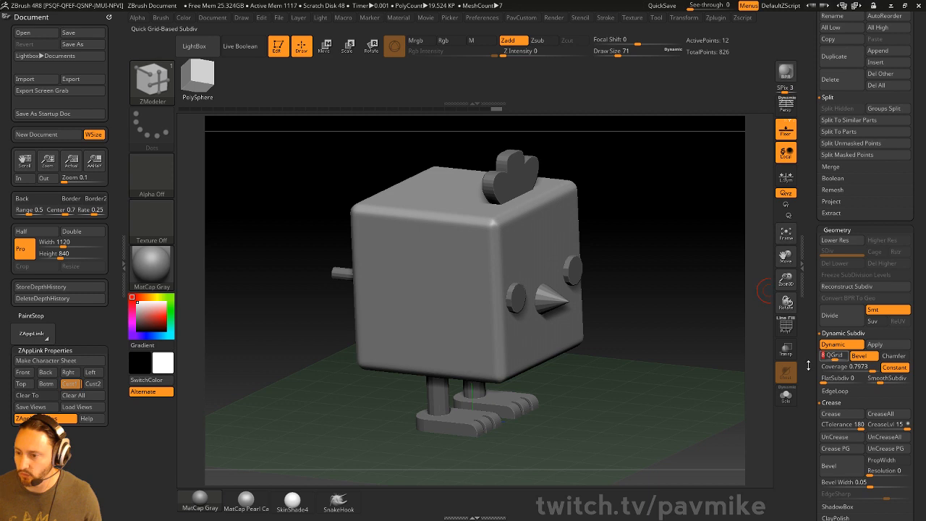
{"action": "left_click", "coordinate": [787, 326]}
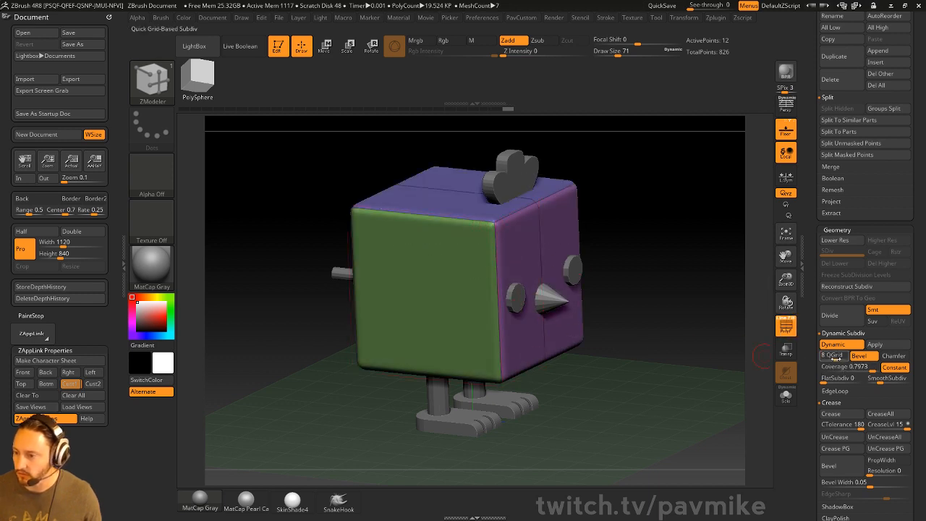
{"action": "mouse_move", "coordinate": [862, 368]}
{"action": "left_mouse_down"}
{"action": "mouse_move", "coordinate": [854, 368]}
{"action": "mouse_move", "coordinate": [869, 367]}
{"action": "mouse_move", "coordinate": [865, 357]}
{"action": "left_mouse_up"}
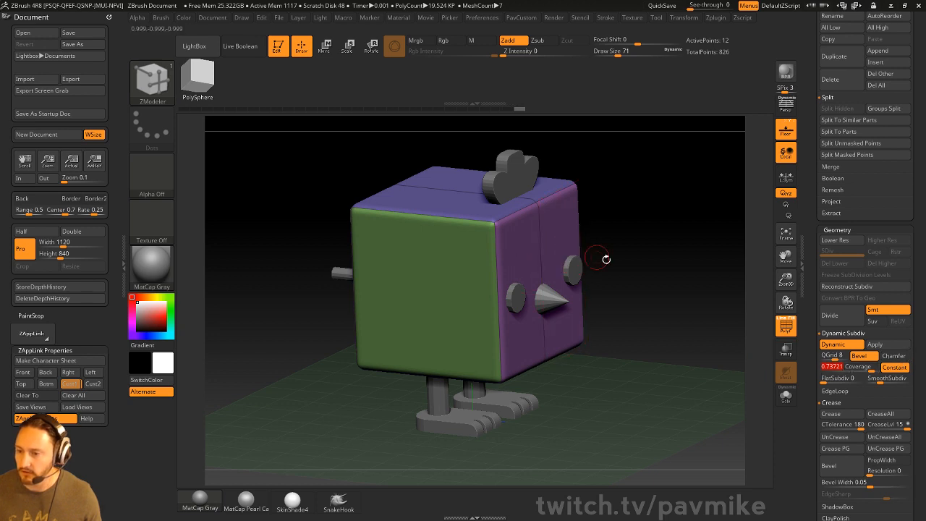
{"action": "left_click", "coordinate": [786, 326]}
{"action": "key", "text": "shift+z"}
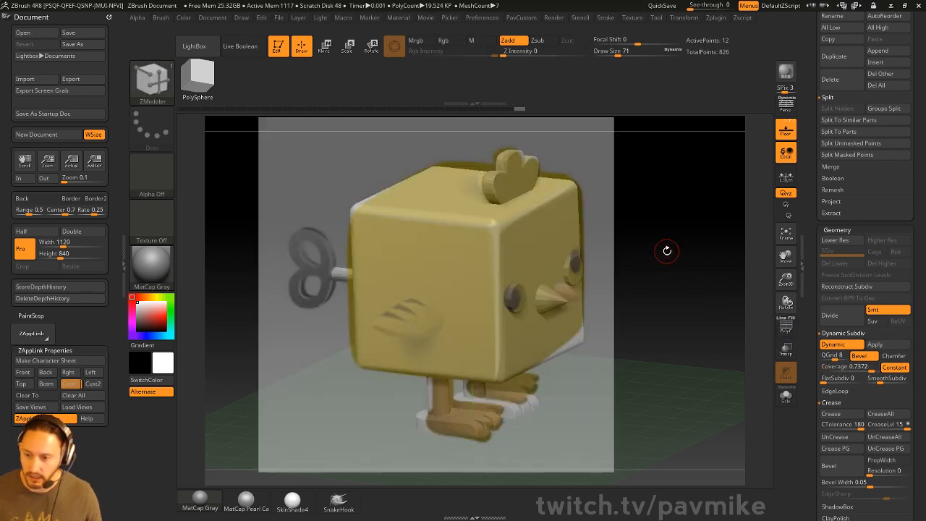
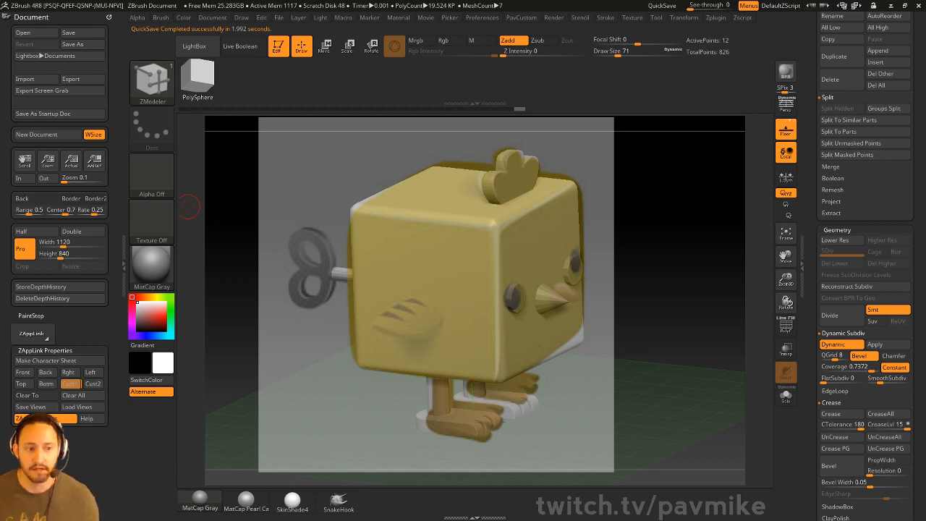
Step: View the unsmoothed body from the side without the reference overlay and set the ZModeler point action to Move, Infinite Depth
{"action": "left_click_drag", "start_coordinate": [629, 152], "coordinate": [678, 161], "text": "shift"}
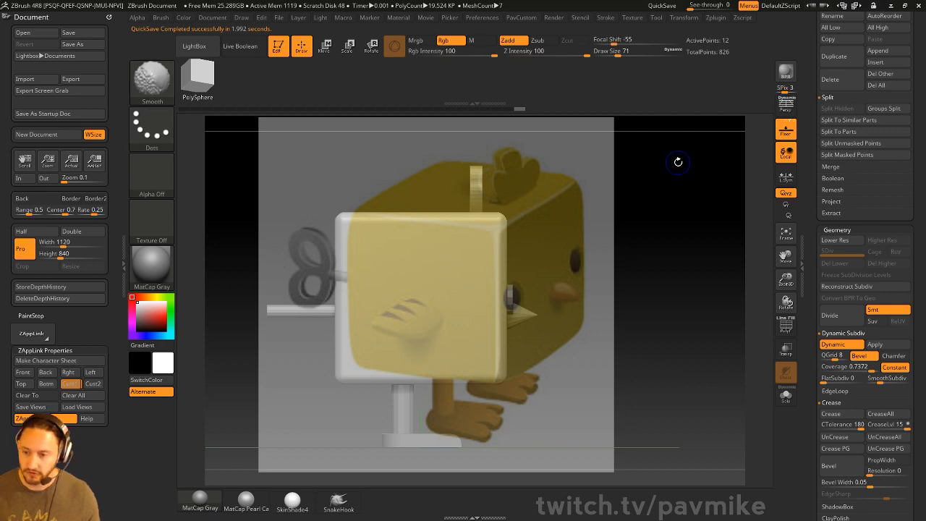
{"action": "key", "text": "shift+d"}
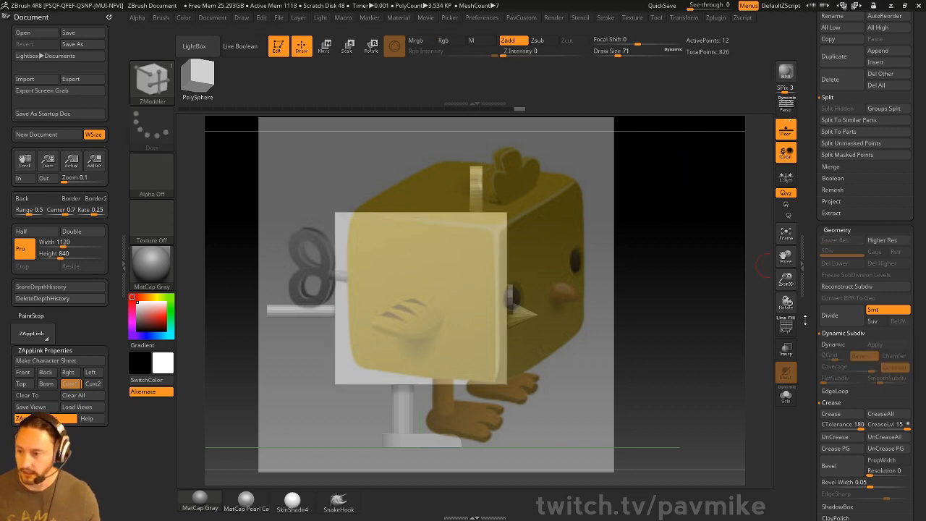
{"action": "key", "text": "shift+z"}
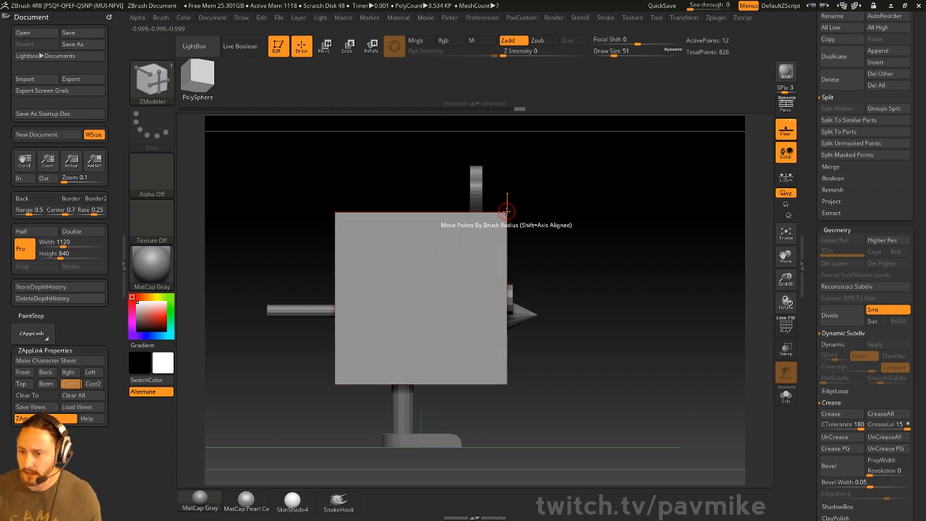
{"action": "key", "text": "space"}
{"action": "left_click", "coordinate": [450, 295]}
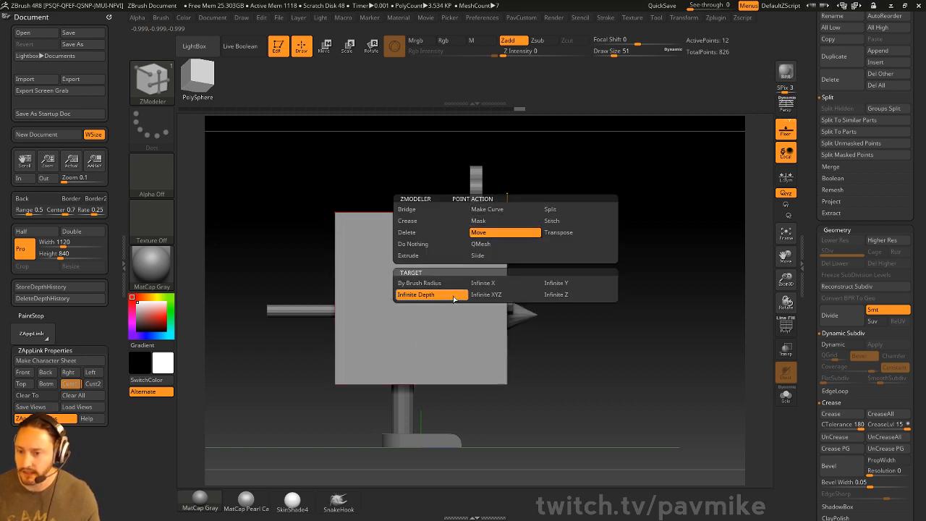
Step: Try moving the body's upper front corner points forward, undo the move and check the rounded body from the side
{"action": "left_click_drag", "start_coordinate": [557, 199], "coordinate": [482, 169]}
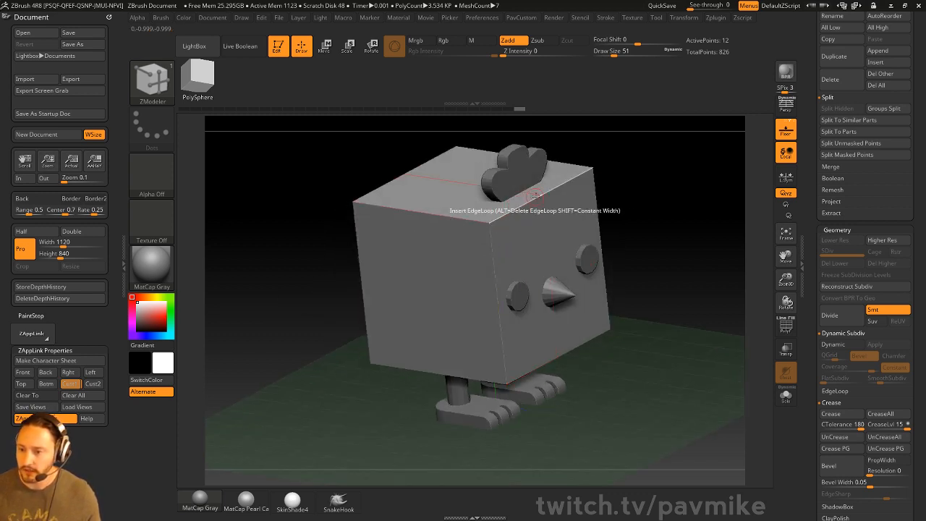
{"action": "left_click_drag", "start_coordinate": [643, 169], "coordinate": [706, 171]}
{"action": "left_click_drag", "start_coordinate": [511, 215], "coordinate": [550, 216]}
{"action": "left_click_drag", "start_coordinate": [637, 203], "coordinate": [546, 209]}
{"action": "key", "text": "ctrl+z"}
{"action": "key", "text": "d"}
{"action": "left_click_drag", "start_coordinate": [686, 187], "coordinate": [711, 179], "text": "shift"}
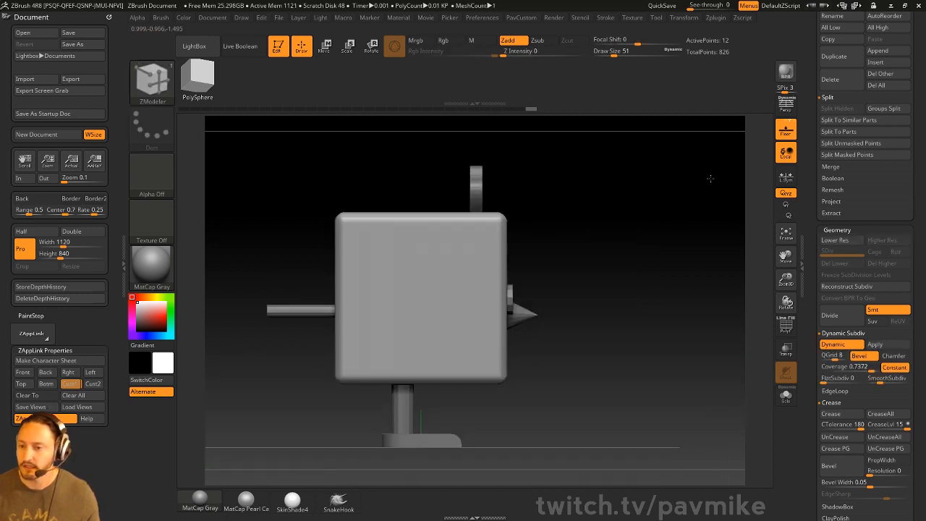
{"action": "key", "text": "shift+d"}
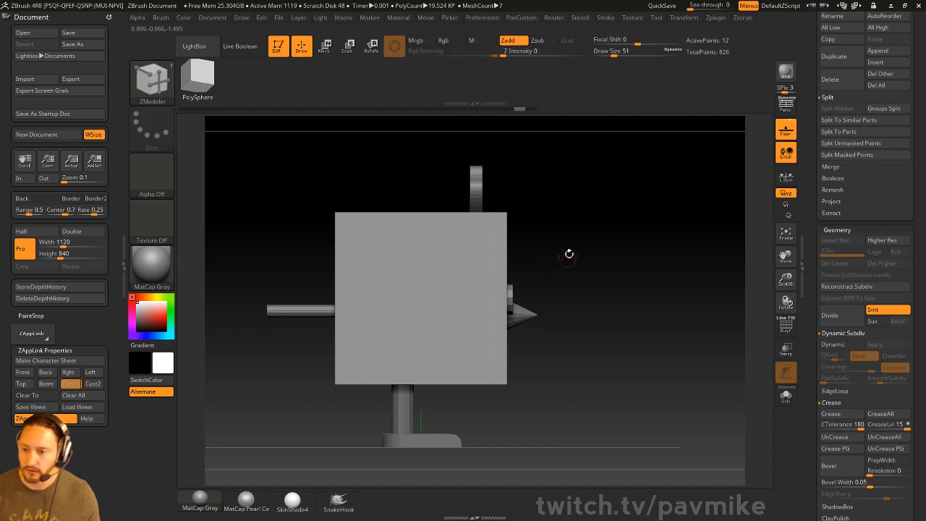
Step: Make the feet the active subtool, show their polyframe and zoom in on them from the side without smoothing
{"action": "left_click_drag", "start_coordinate": [495, 423], "coordinate": [778, 338], "text": "alt"}
{"action": "left_click", "coordinate": [472, 384], "text": "alt"}
{"action": "left_click", "coordinate": [778, 326]}
{"action": "left_click_drag", "start_coordinate": [558, 393], "coordinate": [512, 337], "text": "alt"}
{"action": "key", "text": "shift+d"}
{"action": "mouse_move", "coordinate": [403, 360]}
{"action": "left_mouse_down"}
{"action": "mouse_move", "coordinate": [409, 366]}
{"action": "mouse_move", "coordinate": [447, 326]}
{"action": "mouse_move", "coordinate": [540, 347]}
{"action": "mouse_move", "coordinate": [571, 425]}
{"action": "mouse_move", "coordinate": [707, 347]}
{"action": "mouse_move", "coordinate": [663, 306]}
{"action": "mouse_move", "coordinate": [708, 342]}
{"action": "left_mouse_up"}
{"action": "key", "text": "shift+d"}
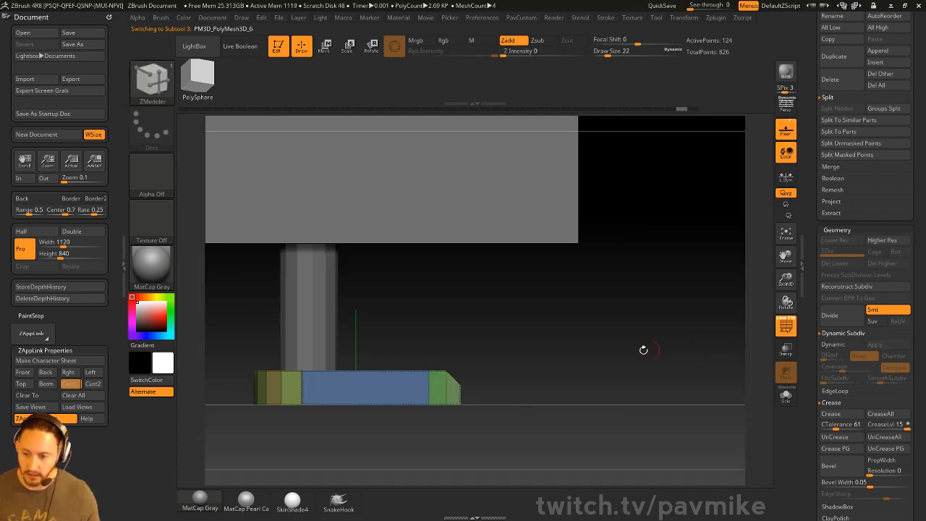
Step: Try masking the rear part of the feet and moving the toe tips, undo the move and return to Draw mode
{"action": "left_click_drag", "start_coordinate": [393, 310], "coordinate": [435, 378], "text": "ctrl"}
{"action": "key", "text": "w"}
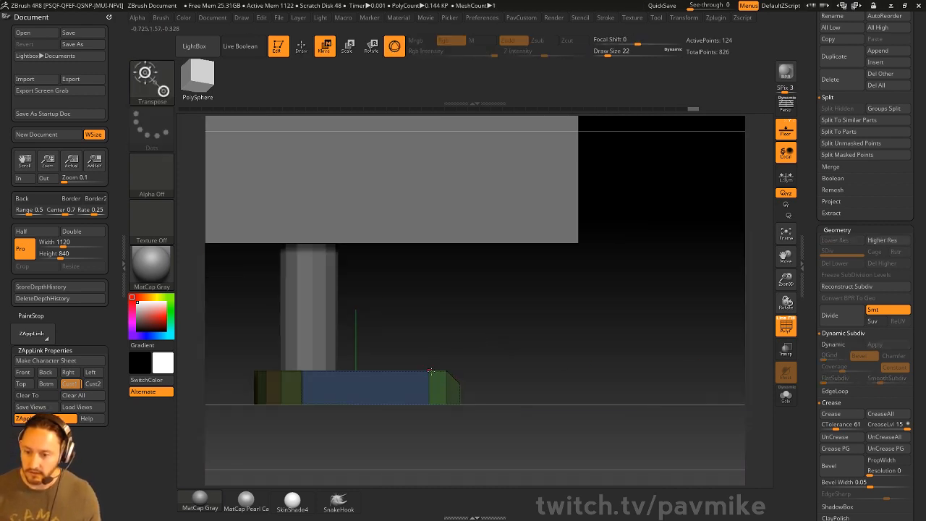
{"action": "left_click_drag", "start_coordinate": [467, 333], "coordinate": [444, 285]}
{"action": "mouse_move", "coordinate": [674, 350]}
{"action": "left_mouse_down"}
{"action": "mouse_move", "coordinate": [634, 395]}
{"action": "mouse_move", "coordinate": [651, 410]}
{"action": "mouse_move", "coordinate": [660, 368]}
{"action": "mouse_move", "coordinate": [664, 374]}
{"action": "left_mouse_up"}
{"action": "key", "text": "ctrl+z"}
{"action": "key", "text": "q"}
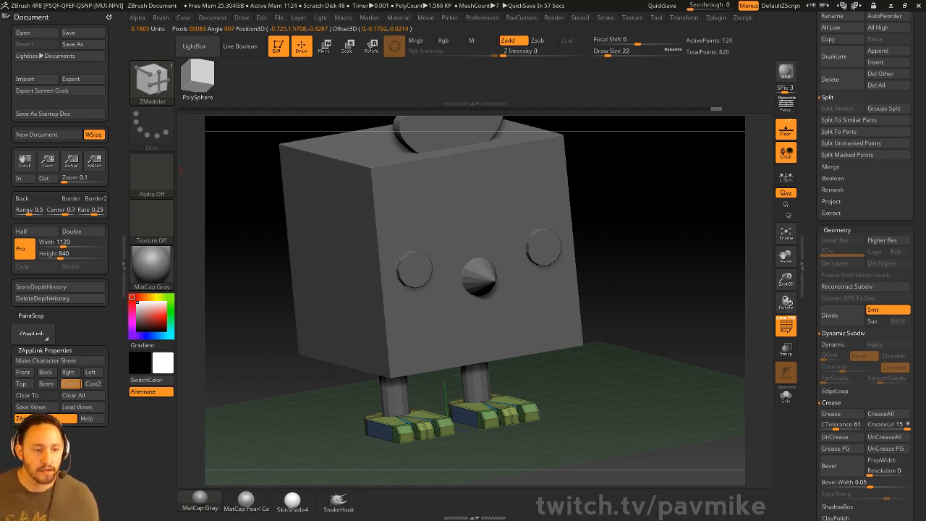
Step: Isolate the feet in side view and hide everything except the toe tips with a selection brush
{"action": "left_click_drag", "start_coordinate": [697, 193], "coordinate": [684, 244]}
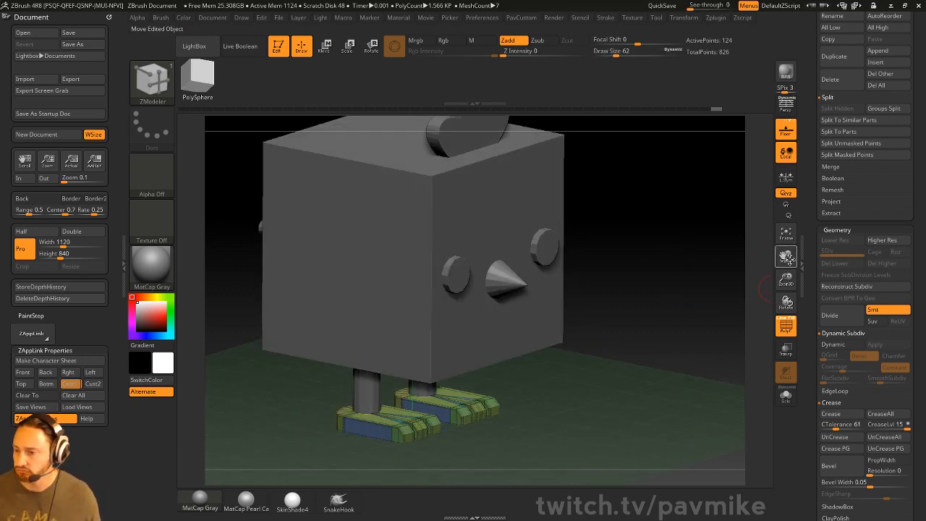
{"action": "left_click", "coordinate": [787, 395]}
{"action": "left_click_drag", "start_coordinate": [662, 376], "coordinate": [671, 340]}
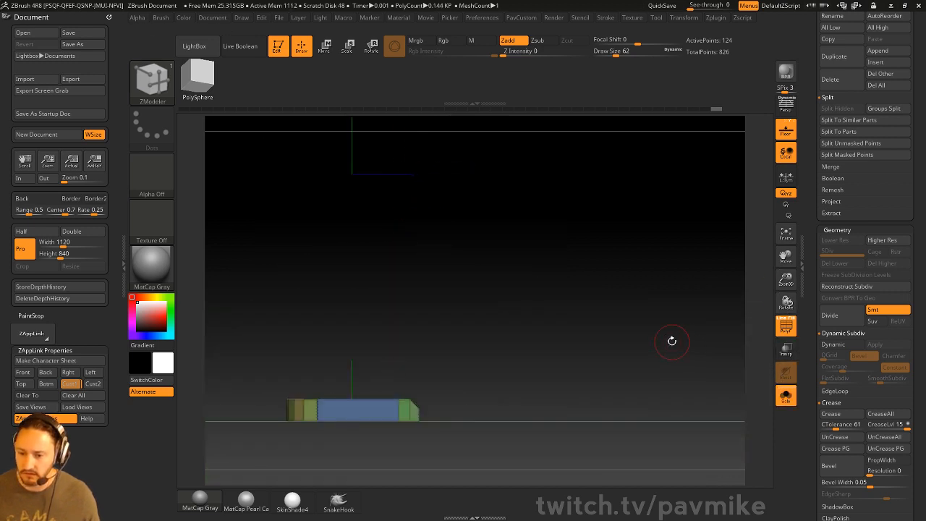
{"action": "left_click", "coordinate": [152, 80], "text": "ctrl+shift"}
{"action": "left_click", "coordinate": [196, 92], "text": "ctrl+shift"}
{"action": "mouse_move", "coordinate": [248, 296]}
{"action": "left_mouse_down", "text": "ctrl+alt+shift"}
{"action": "mouse_move", "coordinate": [287, 403]}
{"action": "mouse_move", "coordinate": [320, 458]}
{"action": "mouse_move", "coordinate": [659, 331]}
{"action": "left_mouse_up", "text": "ctrl+alt+shift"}
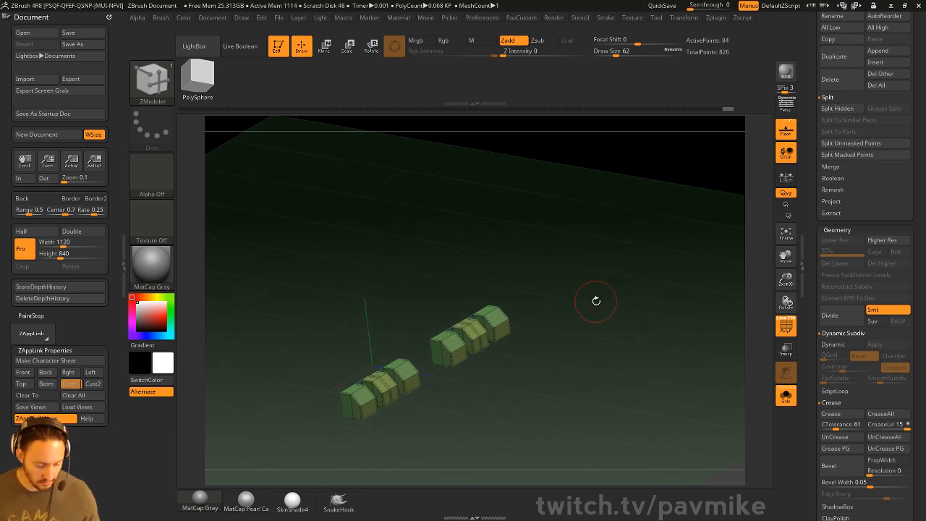
Step: Try to apply the Bend Arc deformer to the visible toe tips
{"action": "key", "text": "w"}
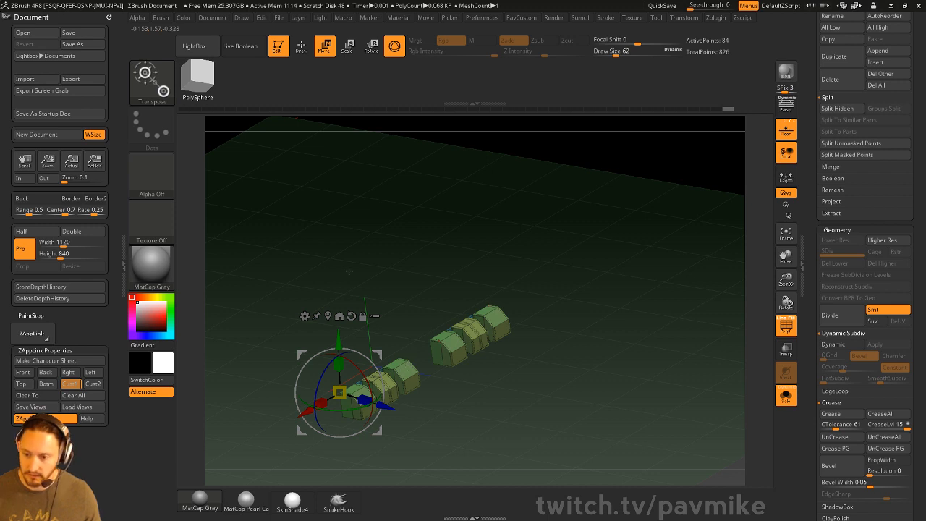
{"action": "left_click", "coordinate": [305, 316]}
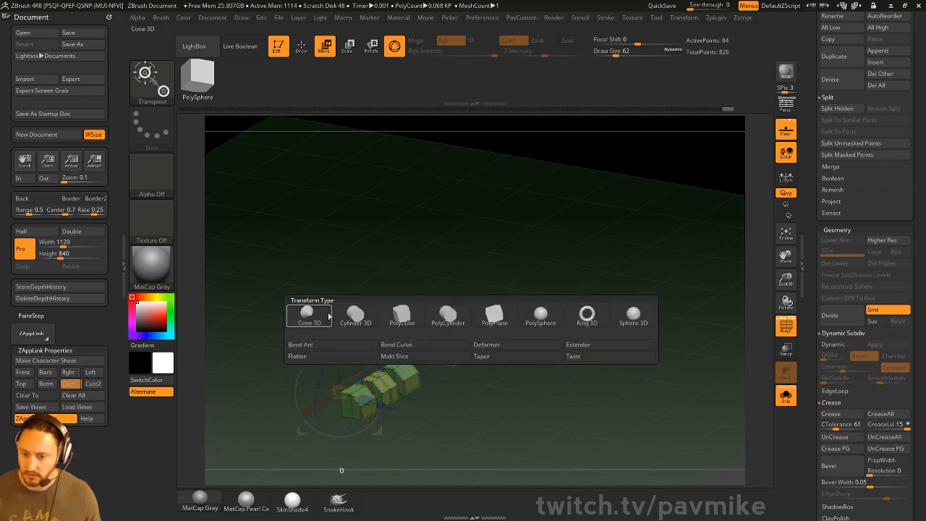
{"action": "left_click", "coordinate": [352, 347]}
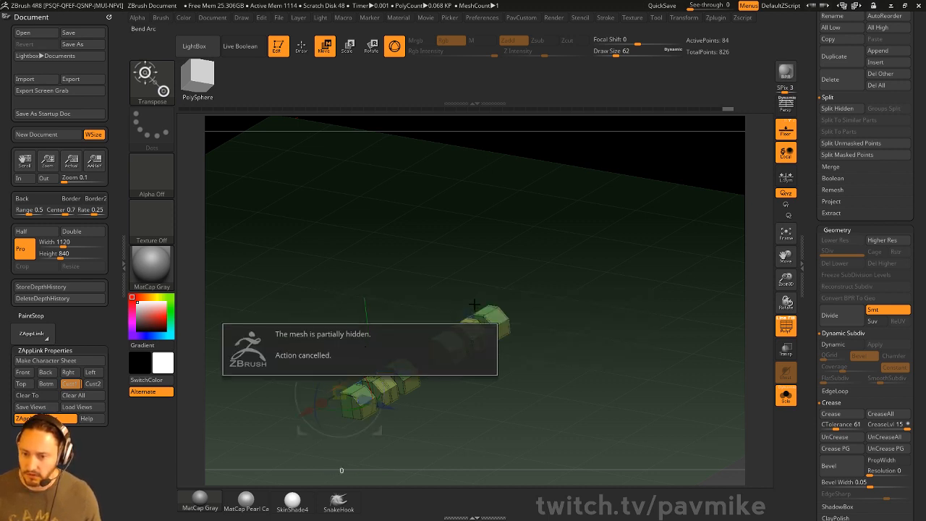
Step: Unhide the rest of the feet mesh and return to Draw mode with the ZModeler brush
{"action": "left_click", "coordinate": [648, 275], "text": "ctrl+shift"}
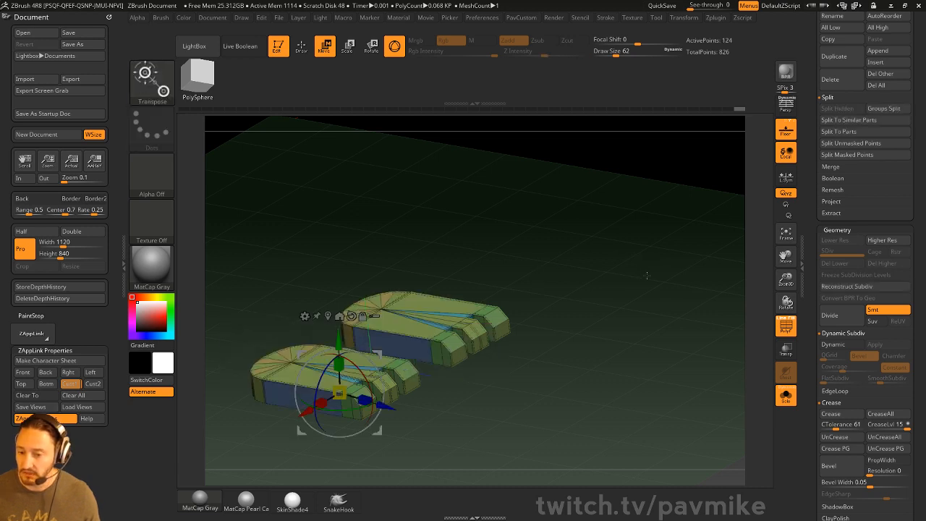
{"action": "left_click_drag", "start_coordinate": [647, 275], "coordinate": [670, 262], "text": "shift"}
{"action": "left_click_drag", "start_coordinate": [531, 275], "coordinate": [366, 465], "text": "ctrl"}
{"action": "mouse_move", "coordinate": [637, 285]}
{"action": "left_mouse_down"}
{"action": "mouse_move", "coordinate": [651, 302]}
{"action": "mouse_move", "coordinate": [674, 287]}
{"action": "mouse_move", "coordinate": [676, 307]}
{"action": "left_mouse_up"}
{"action": "key", "text": "q"}
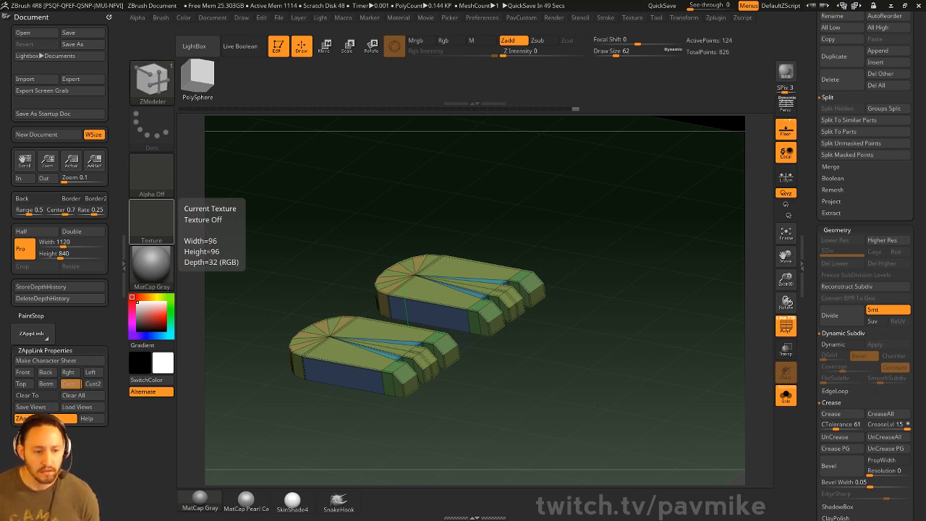
Step: Turn on the dynamic subdivision preview for the feet and set the draw size to 31
{"action": "mouse_move", "coordinate": [721, 264]}
{"action": "left_mouse_down"}
{"action": "mouse_move", "coordinate": [671, 284]}
{"action": "mouse_move", "coordinate": [683, 354]}
{"action": "mouse_move", "coordinate": [667, 342]}
{"action": "mouse_move", "coordinate": [661, 352]}
{"action": "left_mouse_up"}
{"action": "key", "text": "d"}
{"action": "key", "text": "s"}
{"action": "left_click_drag", "start_coordinate": [432, 416], "coordinate": [391, 398]}
Step: Crease the lower front edges of the toes with ZModeler's single-edge Crease action
{"action": "key", "text": "space"}
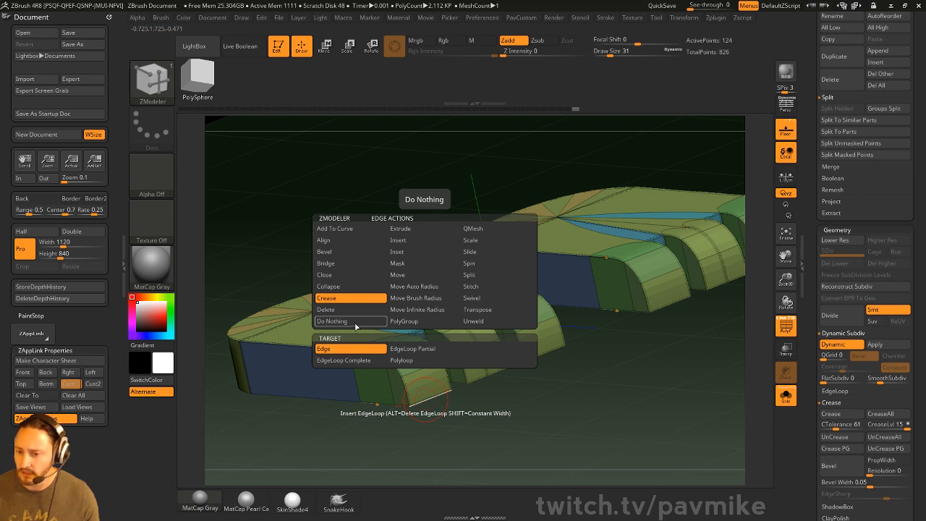
{"action": "right_click_drag", "start_coordinate": [391, 432], "coordinate": [443, 383], "text": "ctrl"}
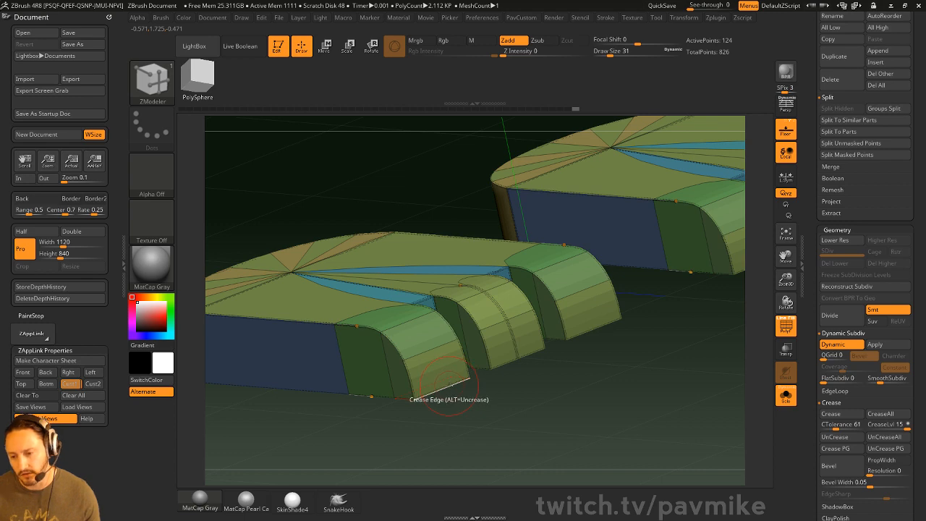
{"action": "left_click", "coordinate": [449, 381]}
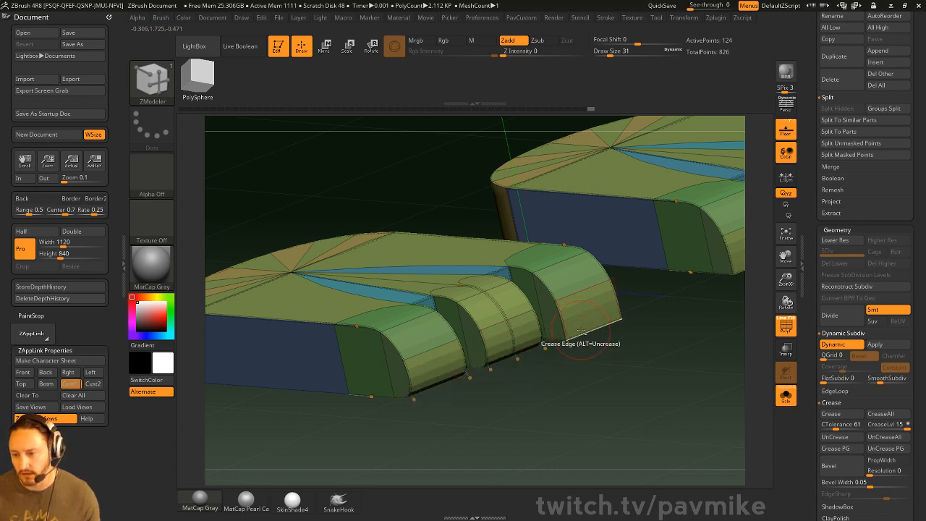
Step: Undo the creases on the lower front toe edges
{"action": "left_click_drag", "start_coordinate": [614, 372], "coordinate": [606, 389]}
{"action": "key", "text": "ctrl+z"}
{"action": "key", "text": "ctrl+z"}
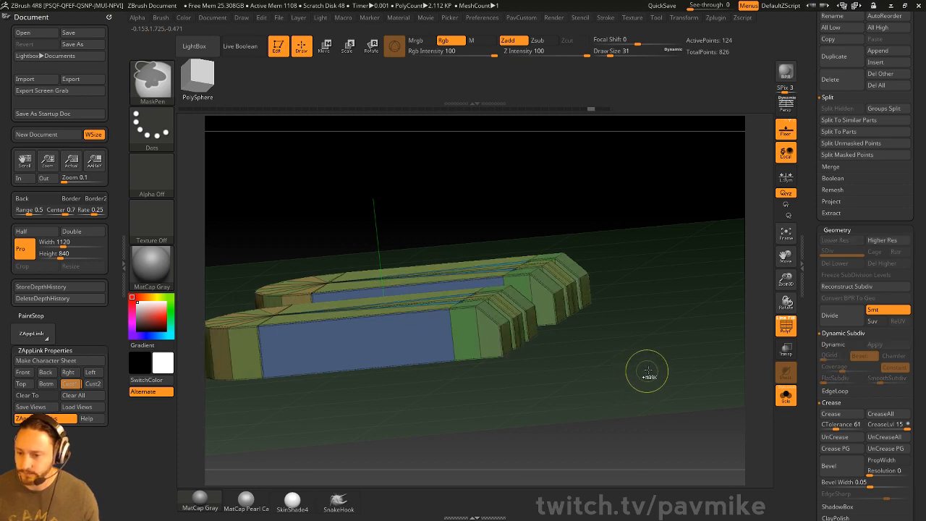
{"action": "key", "text": "ctrl+z"}
{"action": "key", "text": "ctrl+z"}
{"action": "key", "text": "ctrl+z"}
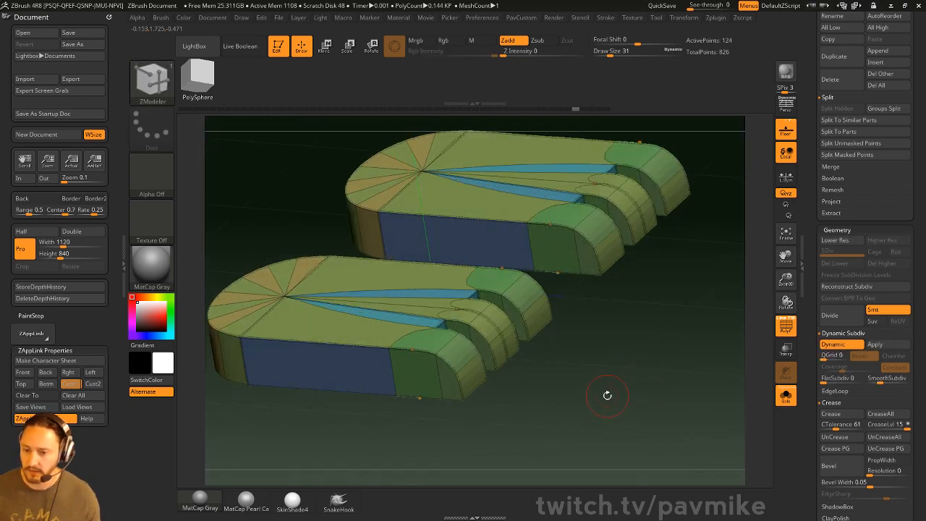
{"action": "key", "text": "ctrl+z"}
{"action": "key", "text": "ctrl+z"}
{"action": "key", "text": "ctrl+z"}
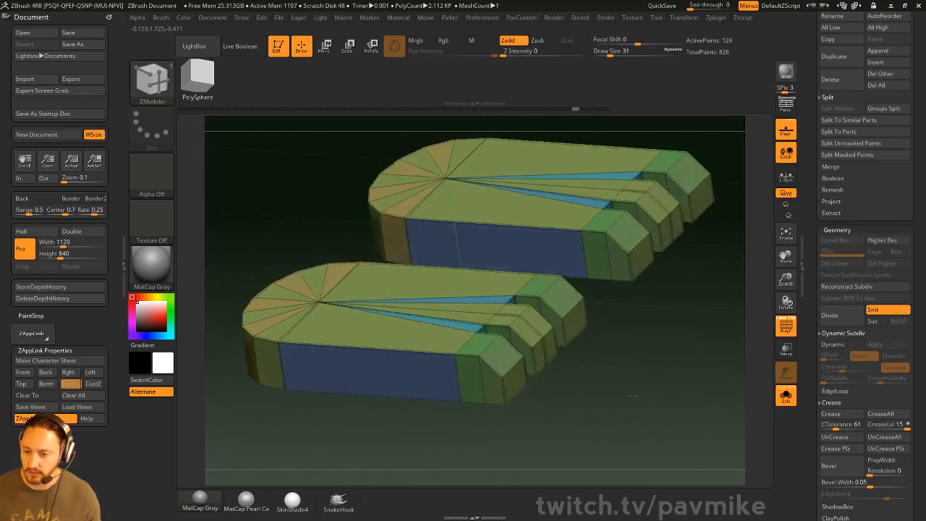
{"action": "key", "text": "ctrl+z"}
Step: Insert a single edge loop lengthwise through the near foot's outer toe using ZModeler
{"action": "key", "text": "space"}
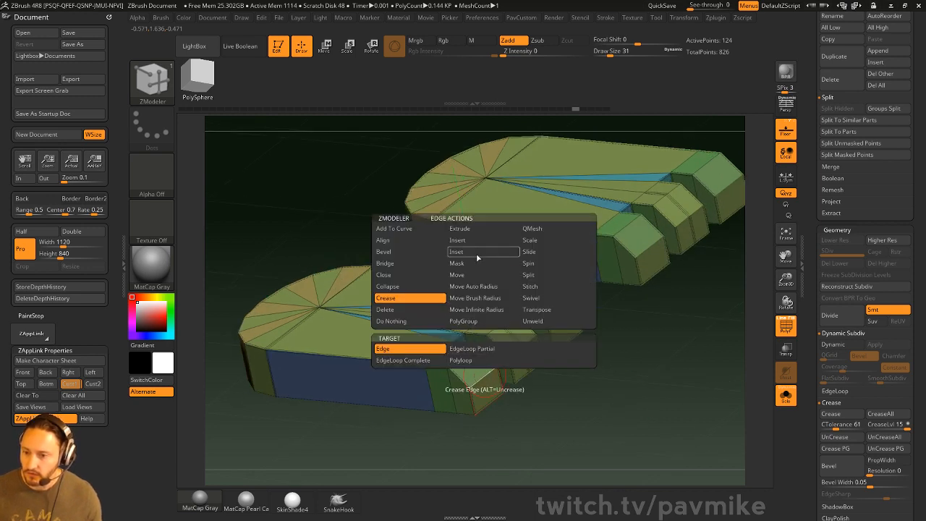
{"action": "left_click", "coordinate": [458, 239]}
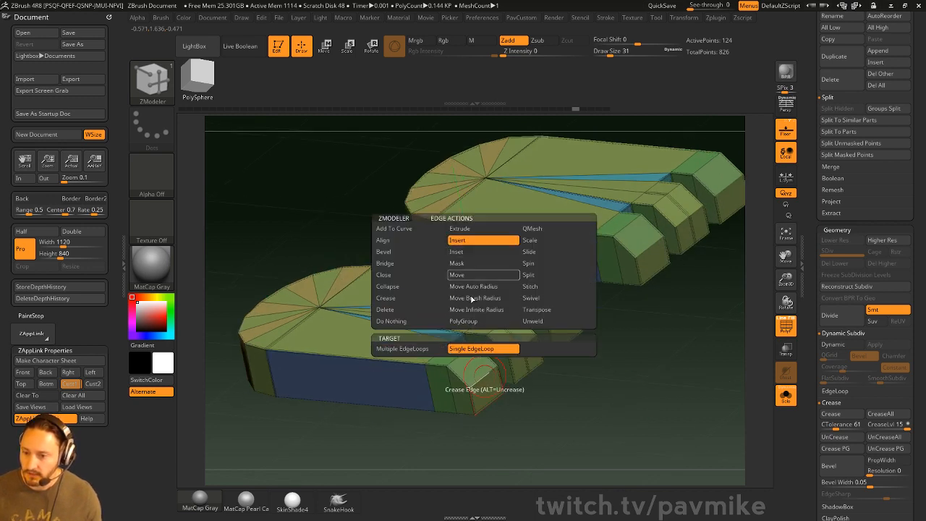
{"action": "left_click", "coordinate": [471, 371]}
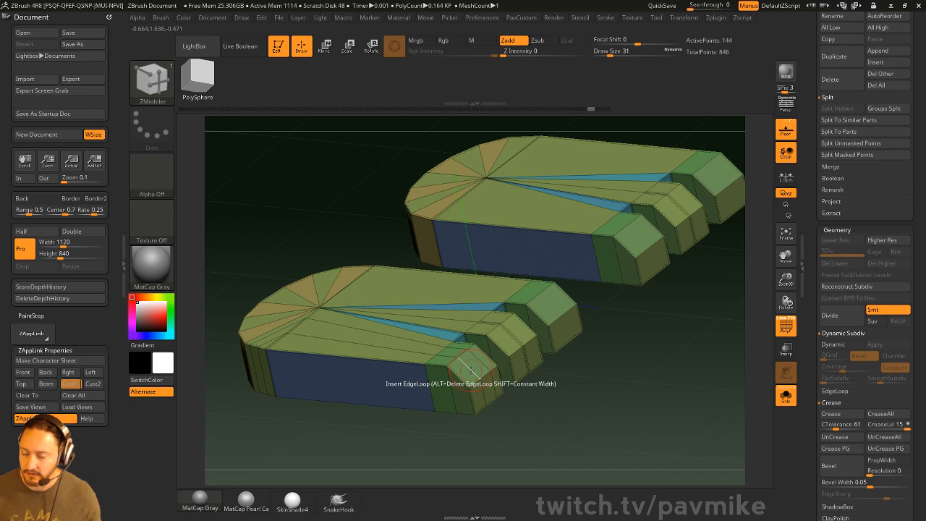
Step: Look through the edge Delete targets, switch back to Insert with Single EdgeLoop and remove the loop just added through the outer toe
{"action": "key", "text": "space"}
{"action": "left_click", "coordinate": [401, 316]}
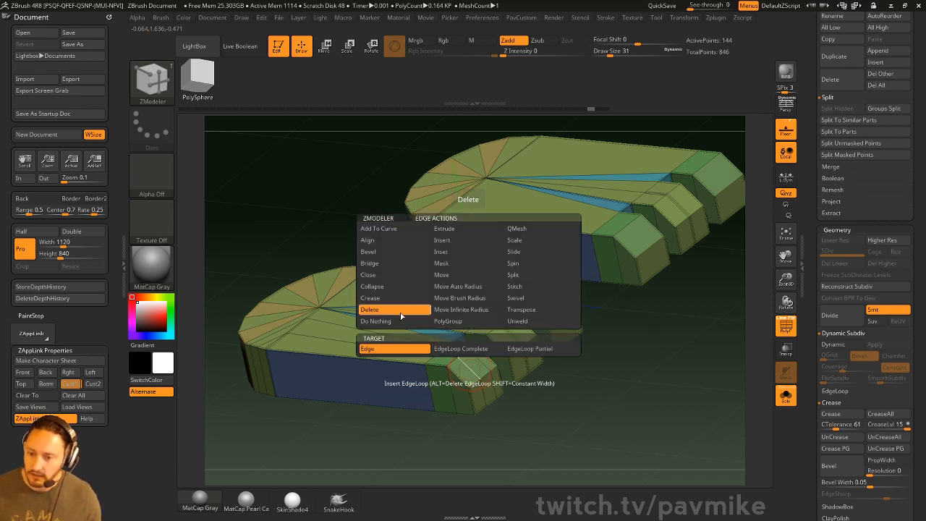
{"action": "left_click", "coordinate": [440, 350]}
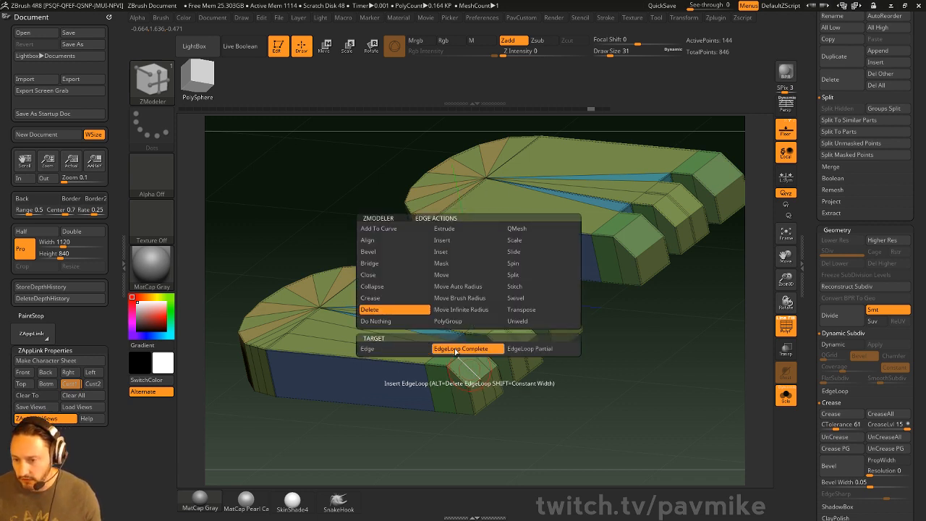
{"action": "left_click", "coordinate": [534, 351]}
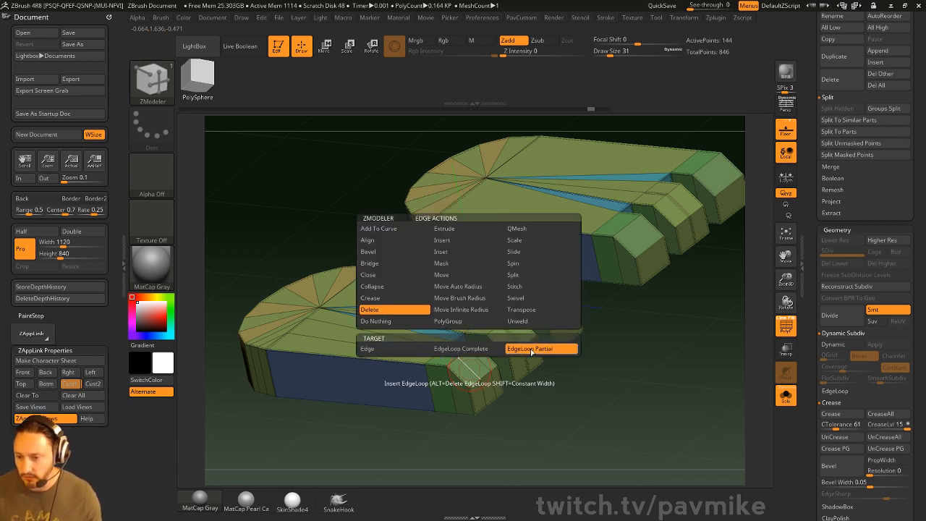
{"action": "left_click", "coordinate": [452, 241]}
{"action": "left_click", "coordinate": [442, 350]}
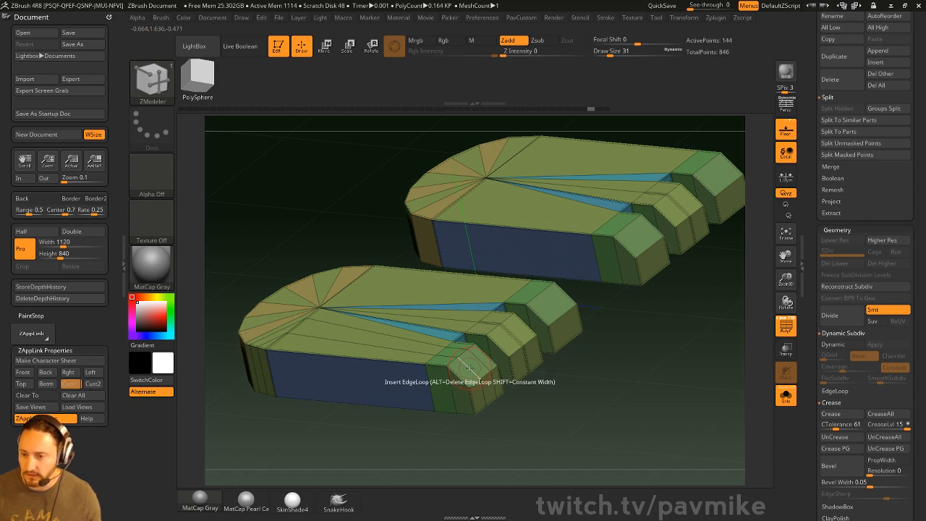
{"action": "left_click", "coordinate": [472, 368], "text": "alt"}
{"action": "left_click", "coordinate": [474, 368], "text": "alt"}
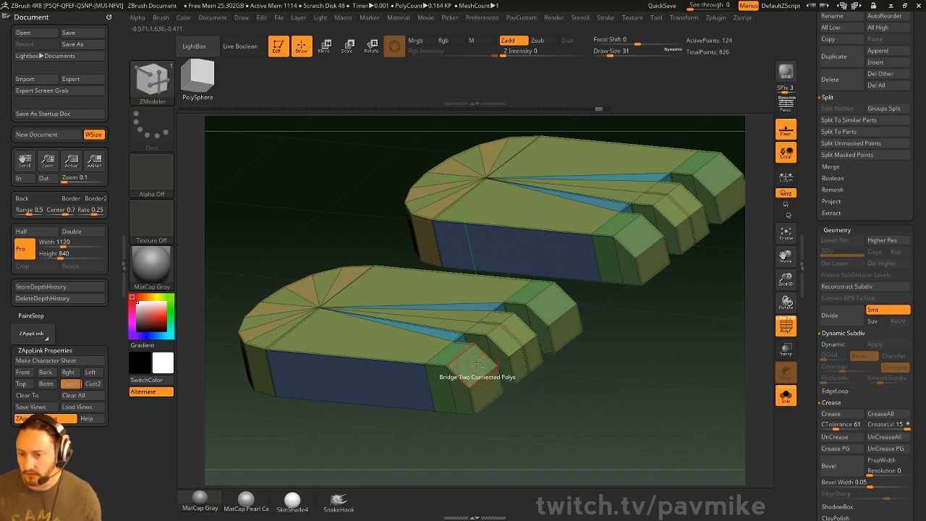
Step: Crease an edge across the outer toe with the EdgeLoop Partial target and turn on the dynamic subdivision preview
{"action": "left_click_drag", "start_coordinate": [600, 406], "coordinate": [621, 320]}
{"action": "left_click_drag", "start_coordinate": [619, 320], "coordinate": [690, 409]}
{"action": "left_click_drag", "start_coordinate": [624, 380], "coordinate": [637, 395], "text": "alt"}
{"action": "key", "text": "space"}
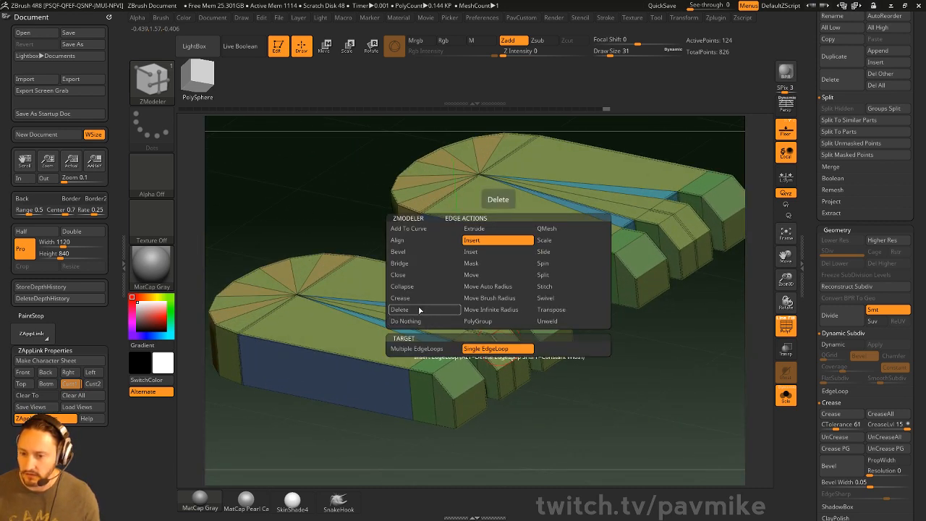
{"action": "left_click", "coordinate": [426, 298]}
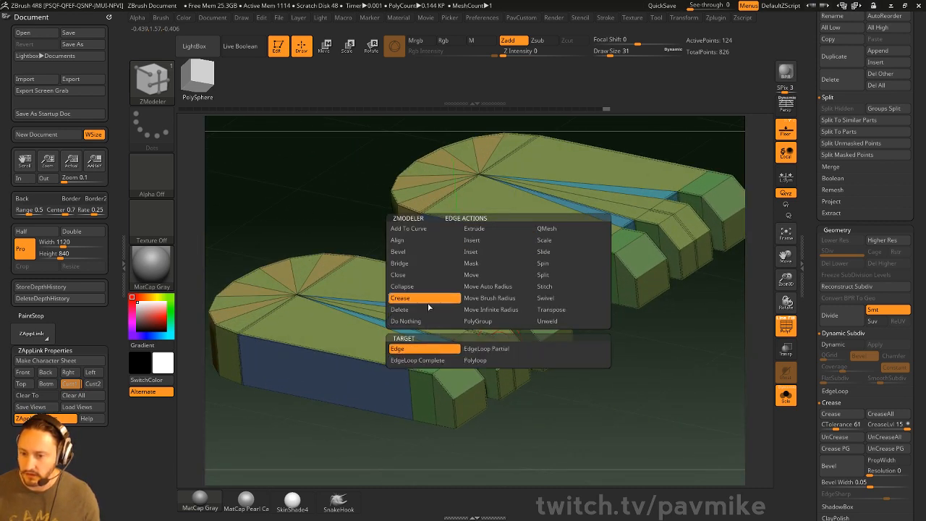
{"action": "left_click", "coordinate": [479, 352]}
{"action": "left_click", "coordinate": [450, 359]}
{"action": "left_click_drag", "start_coordinate": [546, 420], "coordinate": [610, 346]}
{"action": "key", "text": "2"}
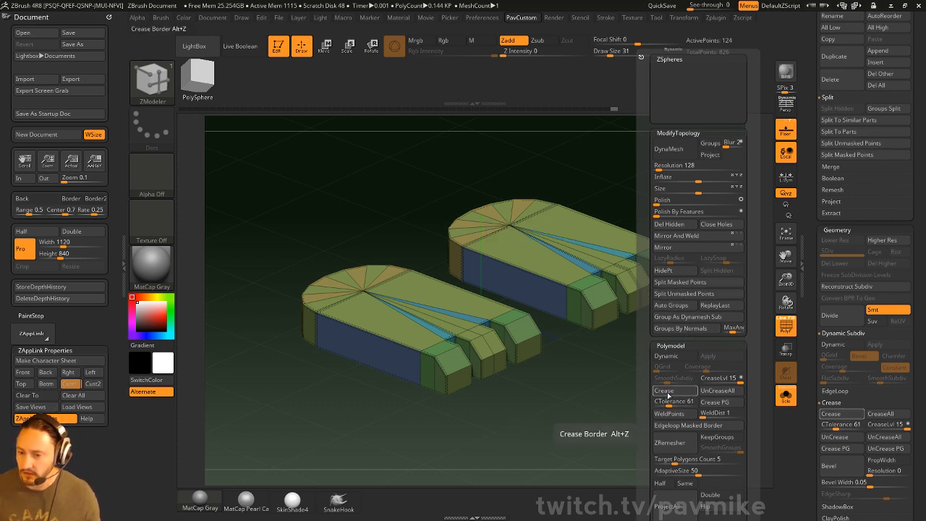
{"action": "left_click_drag", "start_coordinate": [620, 403], "coordinate": [632, 412]}
{"action": "key", "text": "d"}
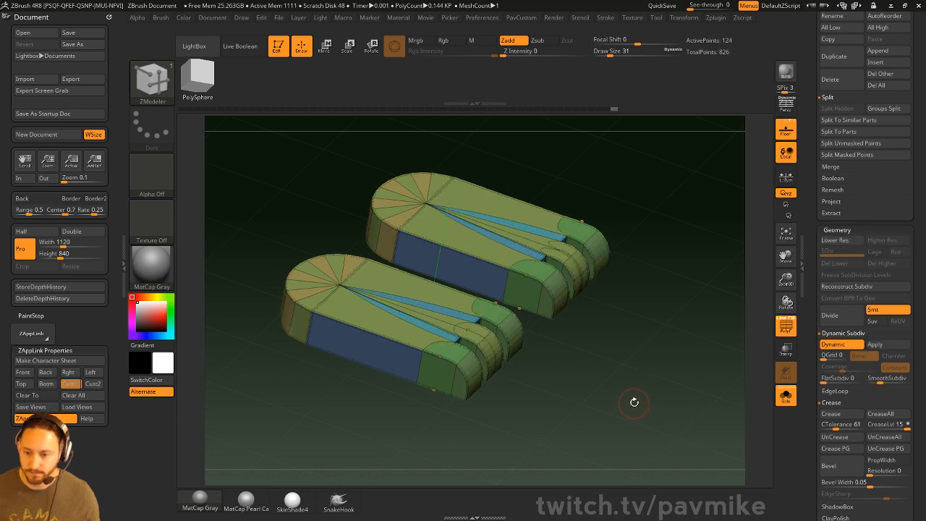
Step: Set ZModeler's Crease target to Edge, check the underside of the feet, and mirror the feet mesh
{"action": "left_click_drag", "start_coordinate": [638, 379], "coordinate": [589, 248]}
{"action": "key", "text": "space"}
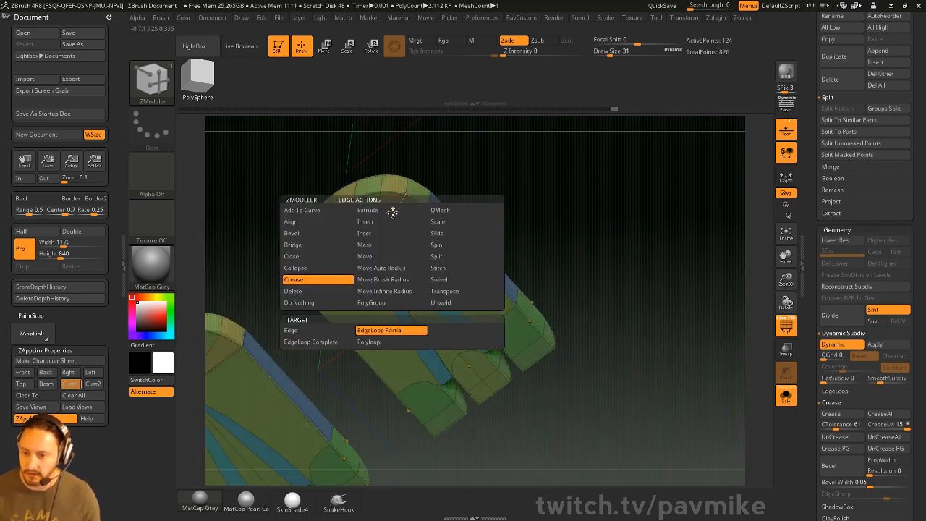
{"action": "left_click", "coordinate": [311, 333]}
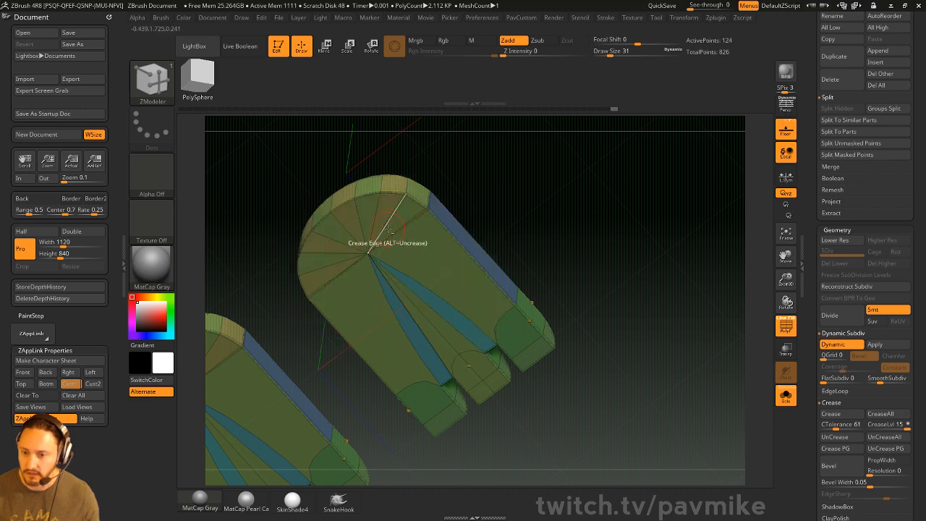
{"action": "left_click_drag", "start_coordinate": [663, 249], "coordinate": [655, 217]}
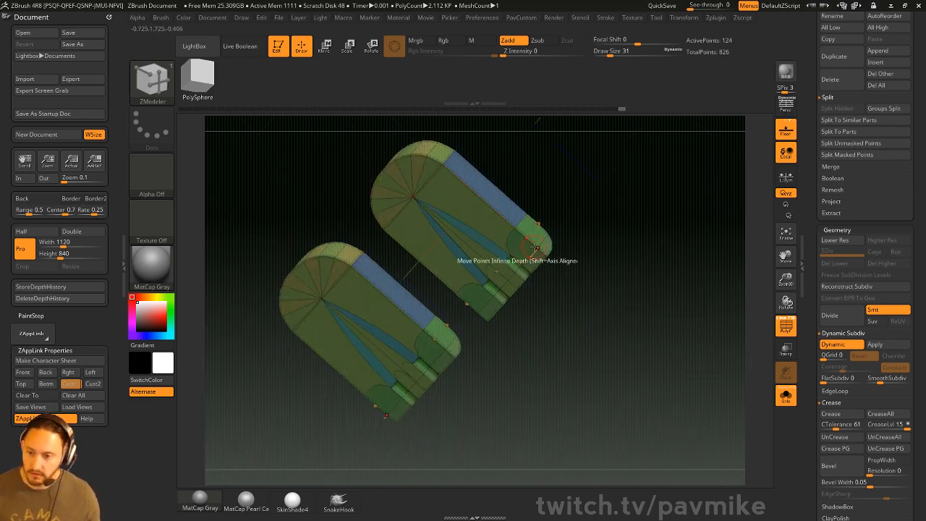
{"action": "left_click_drag", "start_coordinate": [608, 278], "coordinate": [662, 318]}
{"action": "key", "text": "2"}
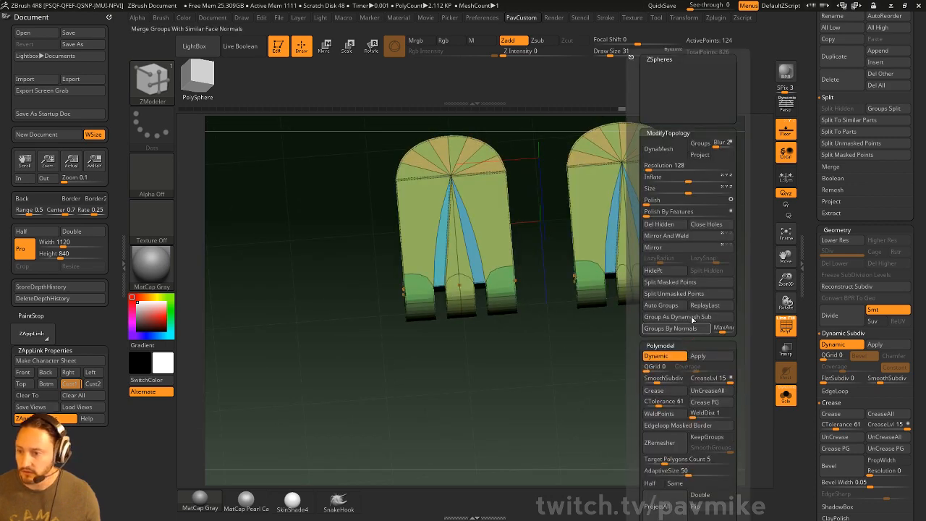
{"action": "left_click", "coordinate": [686, 243]}
Step: Turn off the polyframe, recall the stored three-quarter camera view and show the chick reference image over the model
{"action": "key", "text": "shift+f"}
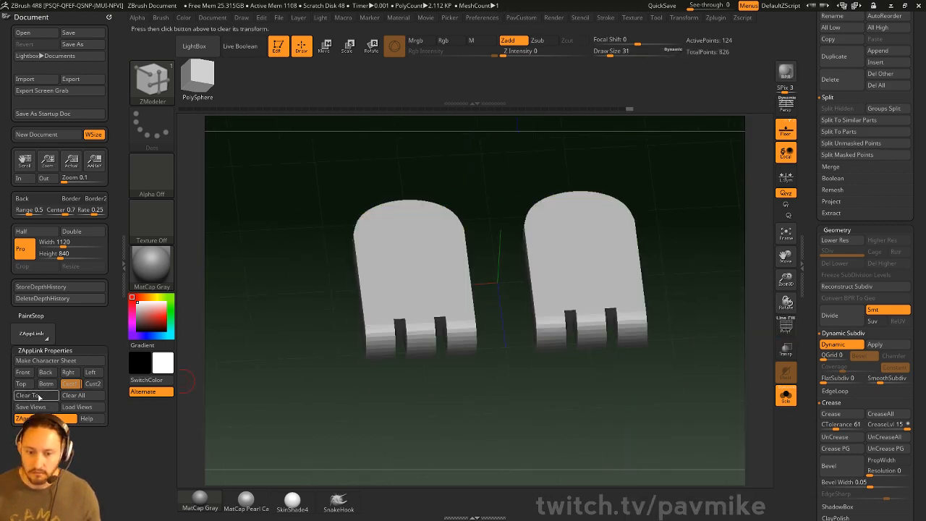
{"action": "left_click", "coordinate": [99, 384]}
{"action": "key", "text": "shift+z"}
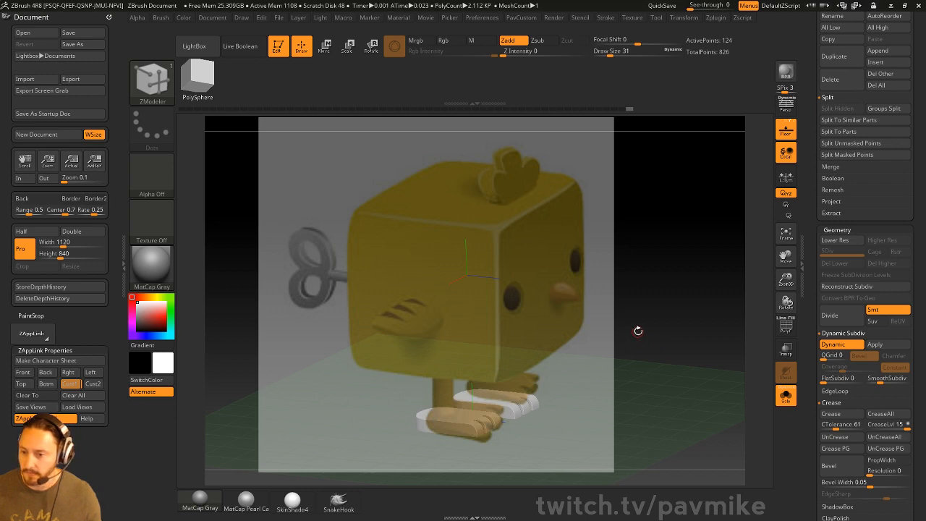
Step: Switch to the IMM primitives insert brush and choose the Cube mesh
{"action": "key", "text": "b"}
{"action": "key", "text": "s"}
{"action": "key", "text": "t"}
{"action": "left_click_drag", "start_coordinate": [810, 263], "coordinate": [804, 401]}
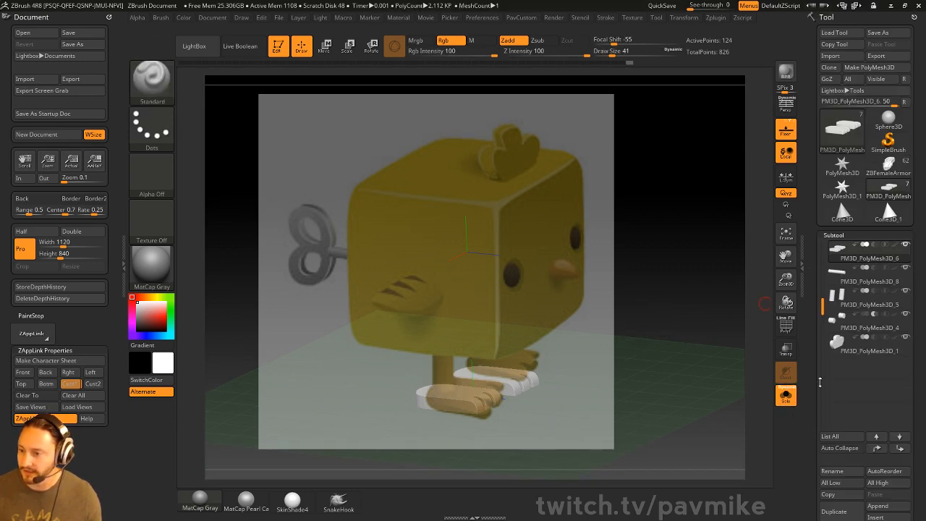
{"action": "key", "text": "b"}
{"action": "key", "text": "i"}
{"action": "key", "text": "p"}
{"action": "key", "text": "m"}
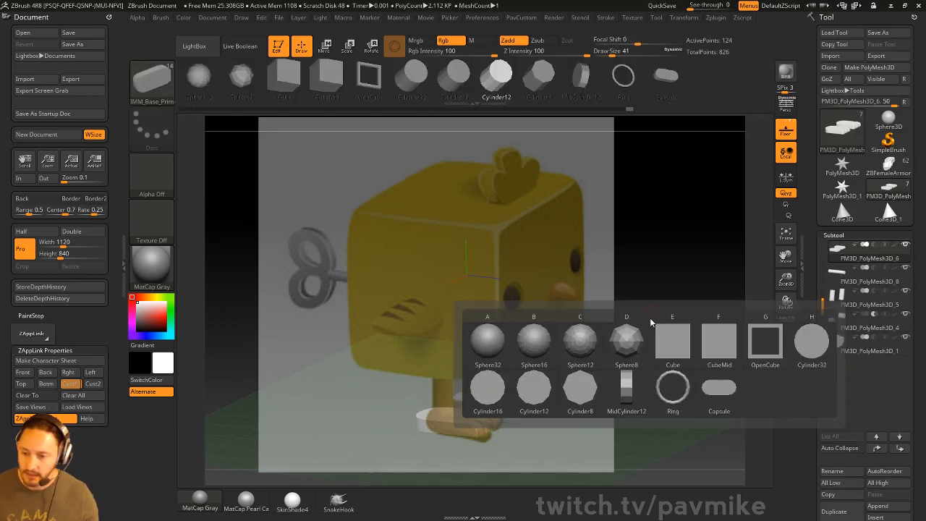
{"action": "left_click", "coordinate": [676, 344]}
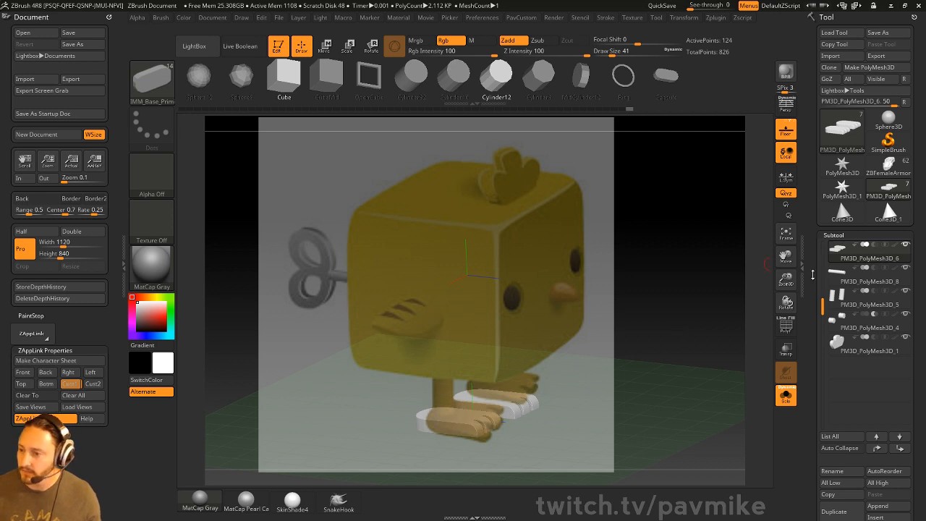
Step: Show all the chick's subtools and insert a small cube over the wing on the side of the body
{"action": "left_click_drag", "start_coordinate": [821, 301], "coordinate": [846, 236]}
{"action": "left_click", "coordinate": [786, 396]}
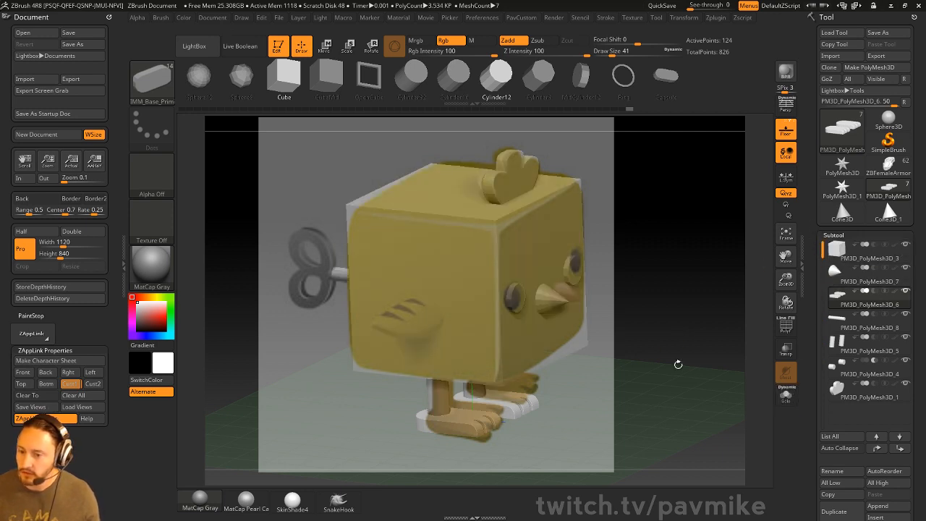
{"action": "left_click_drag", "start_coordinate": [426, 316], "coordinate": [416, 340]}
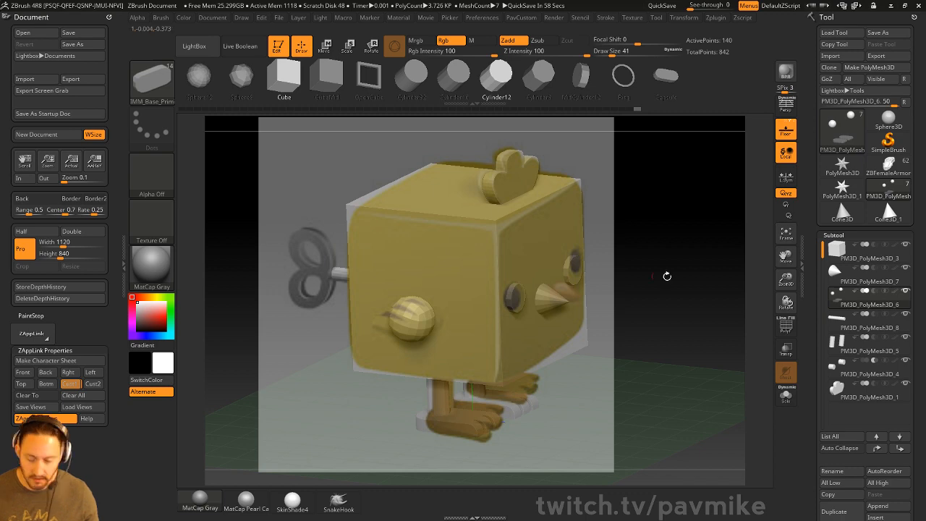
Step: Split the newly inserted wing meshes from the feet into their own subtool, then select and isolate it
{"action": "key", "text": "2"}
{"action": "left_click", "coordinate": [709, 283]}
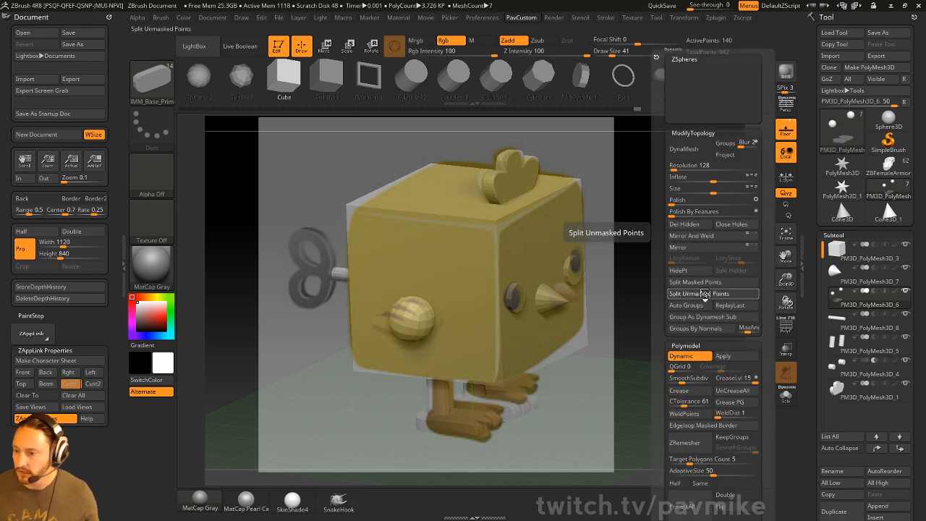
{"action": "mouse_move", "coordinate": [851, 294]}
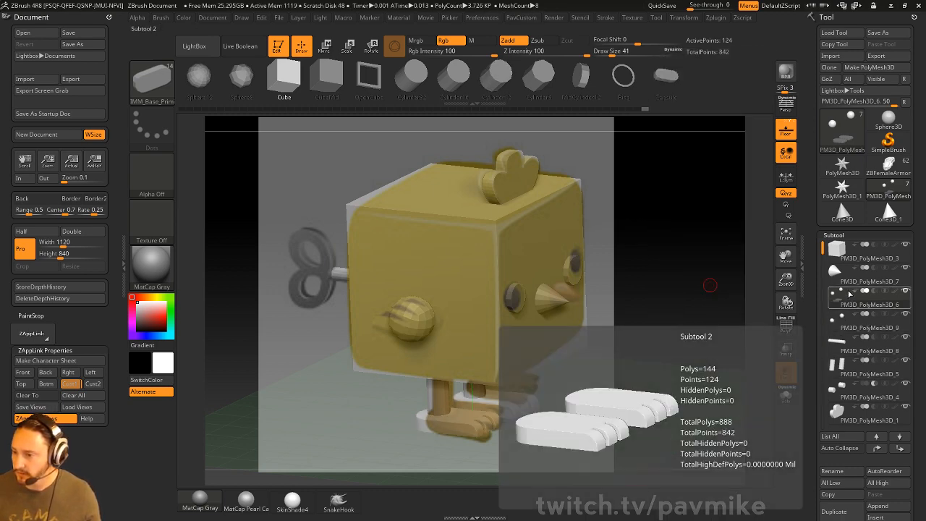
{"action": "left_click", "coordinate": [786, 395]}
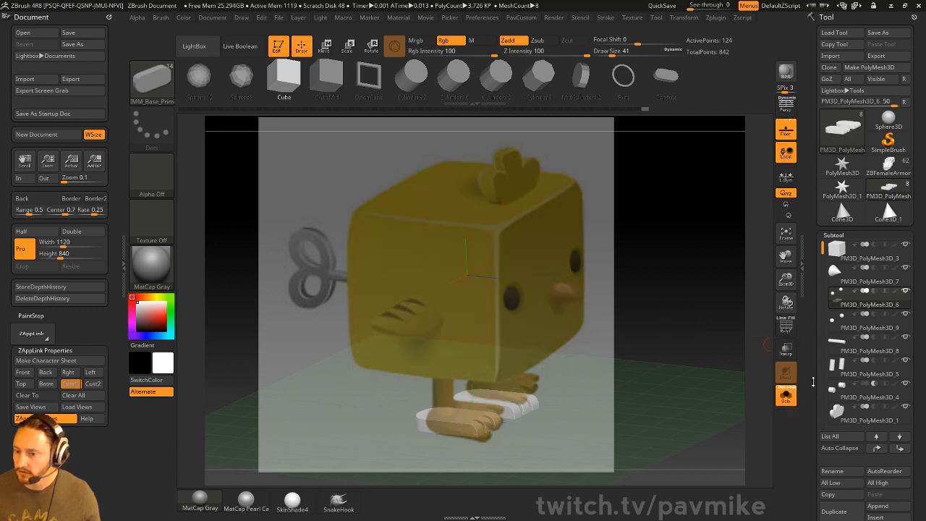
{"action": "left_click", "coordinate": [866, 331]}
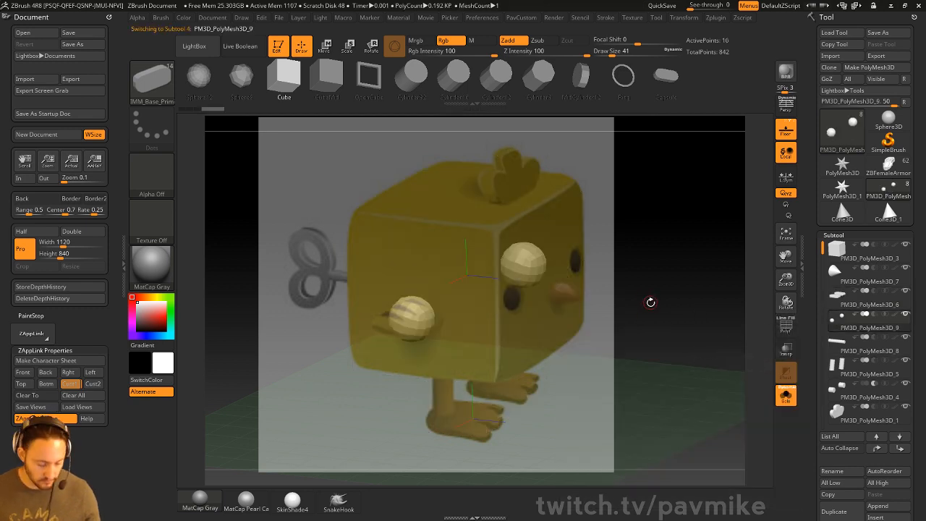
Step: Turn off the dynamic subdivision preview and scale the wing cubes down vertically into thin slabs
{"action": "key", "text": "shift+d"}
{"action": "key", "text": "w"}
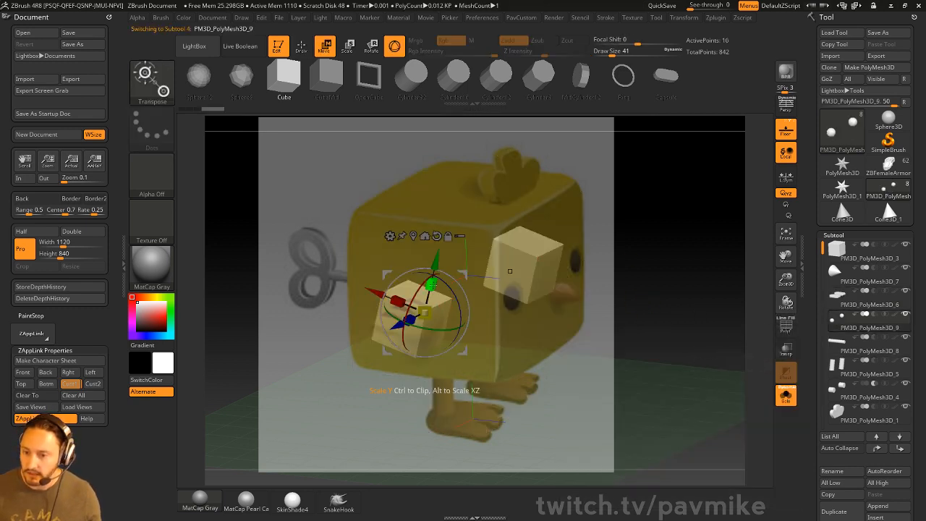
{"action": "left_click_drag", "start_coordinate": [431, 285], "coordinate": [405, 369]}
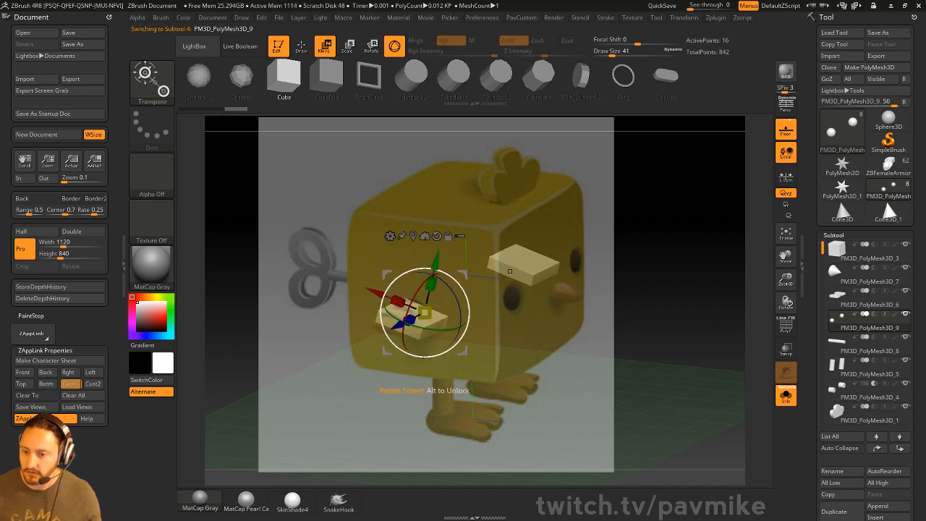
{"action": "mouse_move", "coordinate": [410, 319]}
{"action": "left_mouse_down"}
{"action": "mouse_move", "coordinate": [387, 336]}
{"action": "mouse_move", "coordinate": [408, 320]}
{"action": "left_mouse_up"}
{"action": "key", "text": "ctrl+z"}
{"action": "key", "text": "ctrl+z"}
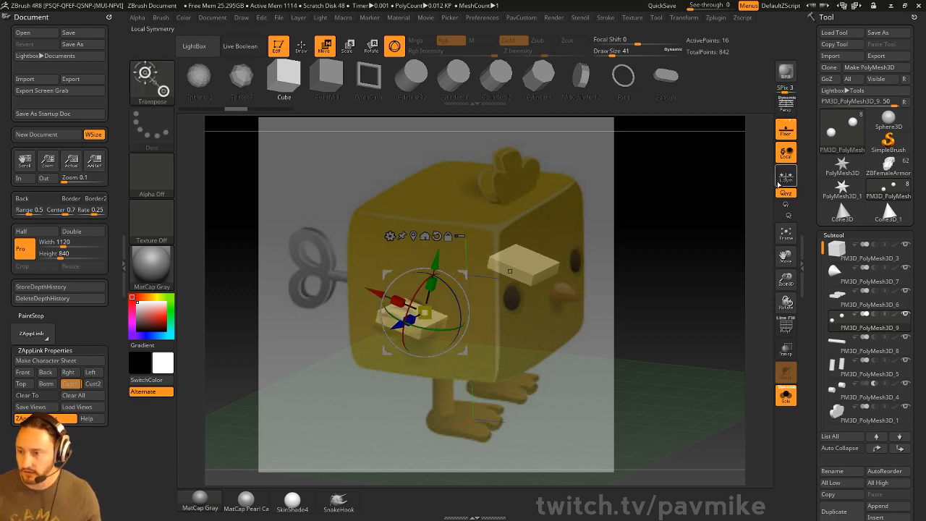
Step: Enable local symmetry and scale the wing slabs to match the wing in the reference, then return to Draw mode
{"action": "left_click", "coordinate": [782, 181]}
{"action": "left_click_drag", "start_coordinate": [424, 312], "coordinate": [349, 367]}
{"action": "key", "text": "ctrl+z"}
{"action": "left_click", "coordinate": [784, 177]}
{"action": "key", "text": "ctrl+z"}
{"action": "left_click", "coordinate": [785, 176]}
{"action": "left_click_drag", "start_coordinate": [412, 319], "coordinate": [414, 319]}
{"action": "key", "text": "q"}
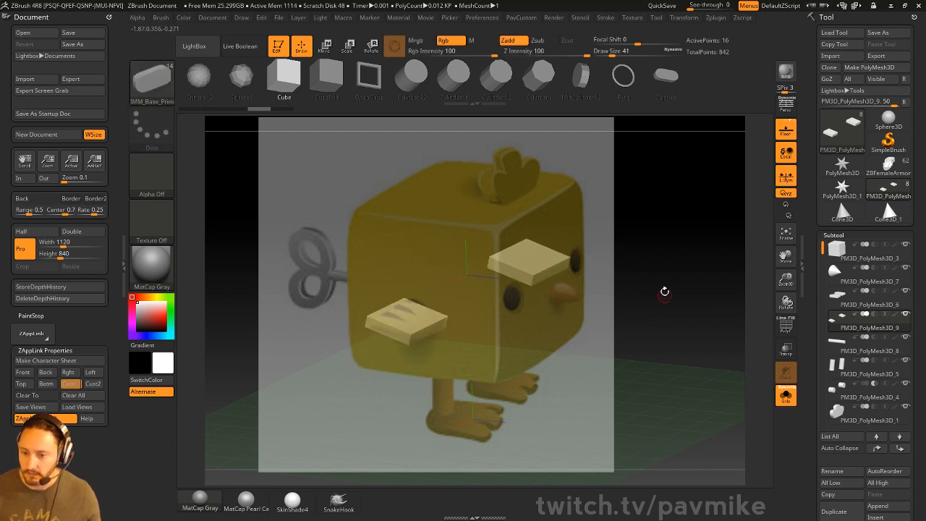
Step: Turn on dynamic subdivision and use ZModeler's Crease edge action with the Edge target to round the wings' outer edges
{"action": "key", "text": "5"}
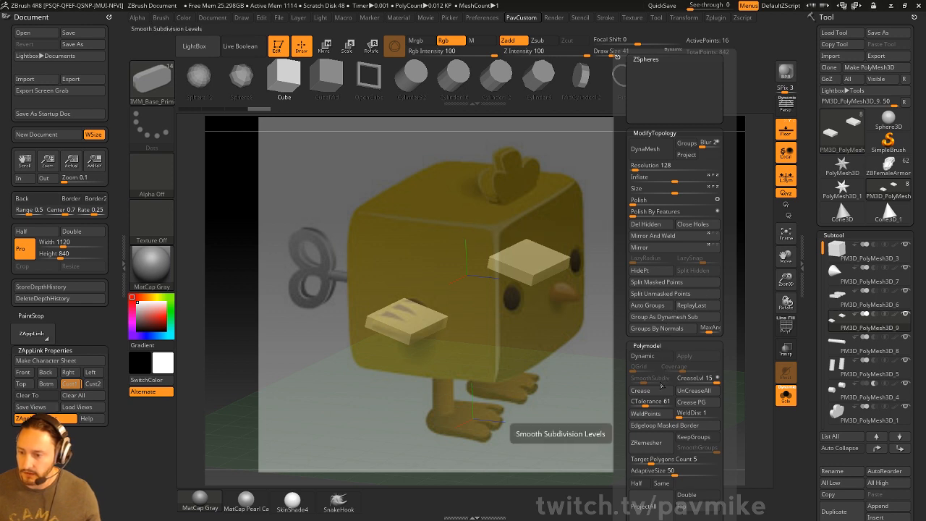
{"action": "left_click", "coordinate": [645, 356]}
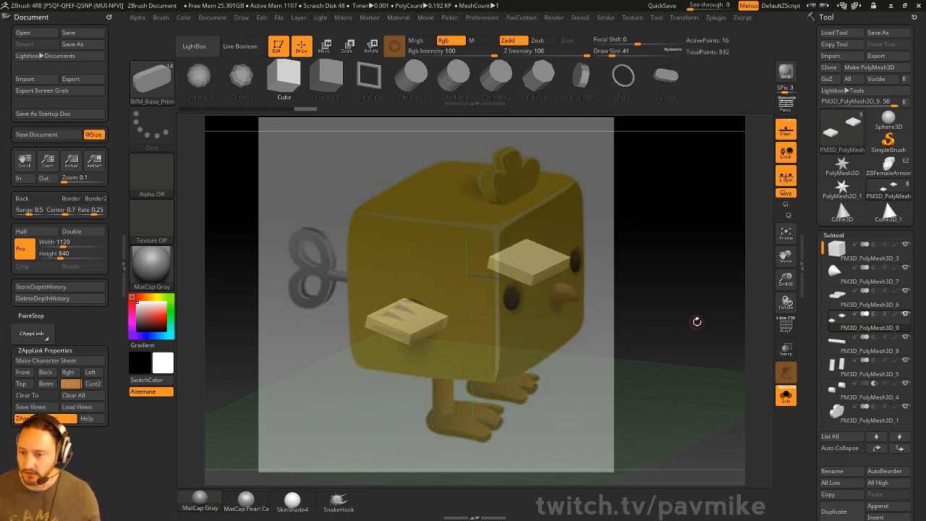
{"action": "key", "text": "b"}
{"action": "key", "text": "z"}
{"action": "key", "text": "m"}
{"action": "key", "text": "space"}
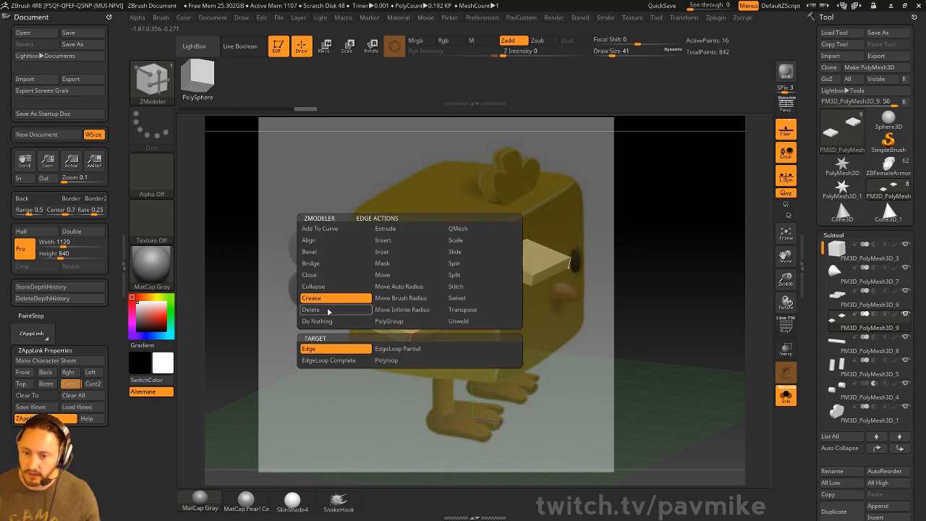
{"action": "left_click", "coordinate": [327, 354]}
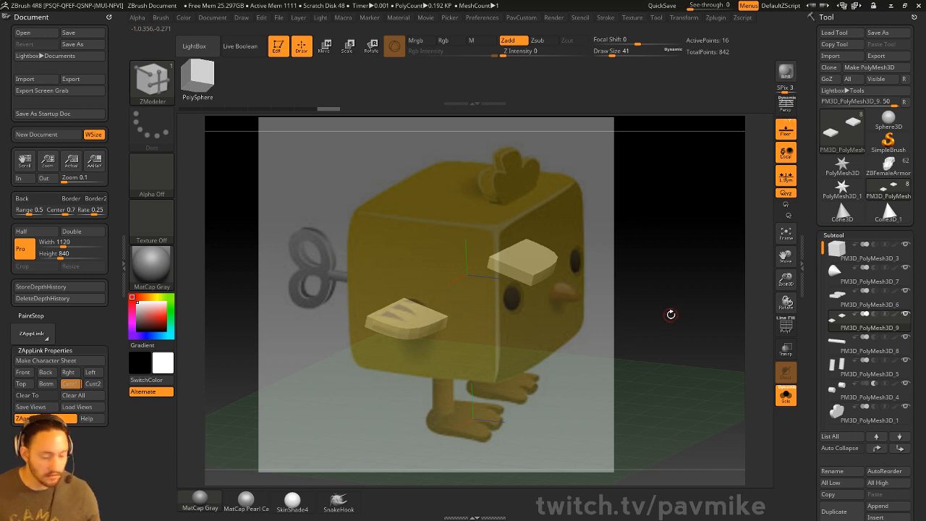
Step: Hide the reference image, show all the chick's subtools and inspect the wings against the body
{"action": "key", "text": "shift+z"}
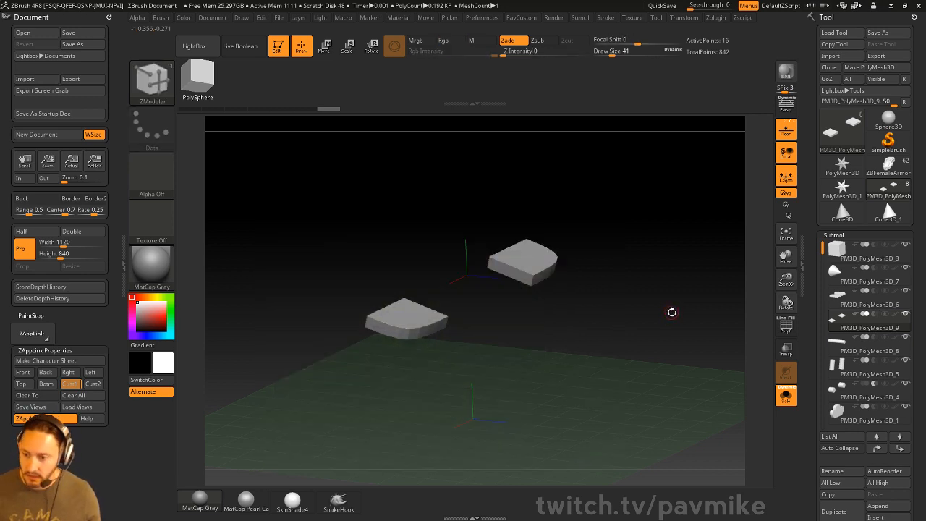
{"action": "left_click", "coordinate": [786, 396]}
{"action": "left_click_drag", "start_coordinate": [695, 356], "coordinate": [781, 344], "text": "alt"}
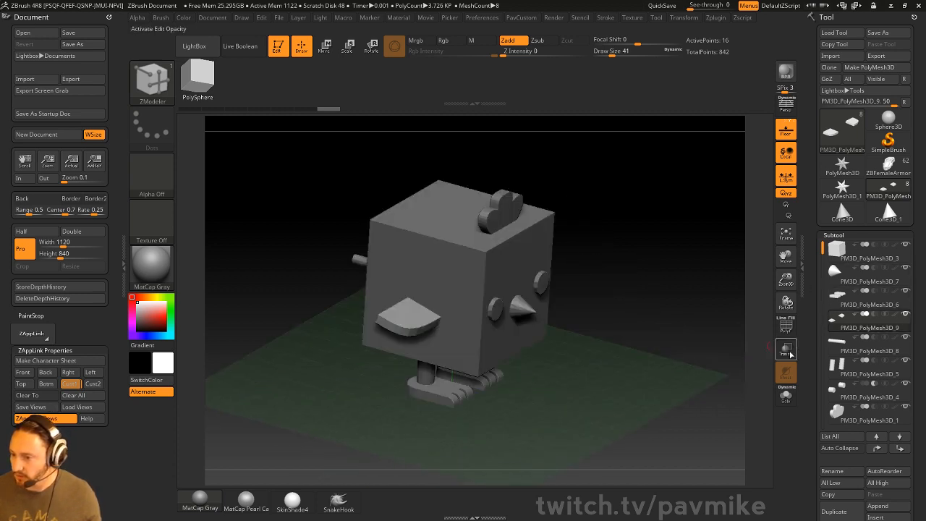
{"action": "mouse_move", "coordinate": [721, 384]}
{"action": "left_mouse_down"}
{"action": "mouse_move", "coordinate": [705, 352]}
{"action": "mouse_move", "coordinate": [710, 390]}
{"action": "mouse_move", "coordinate": [708, 377]}
{"action": "left_mouse_up"}
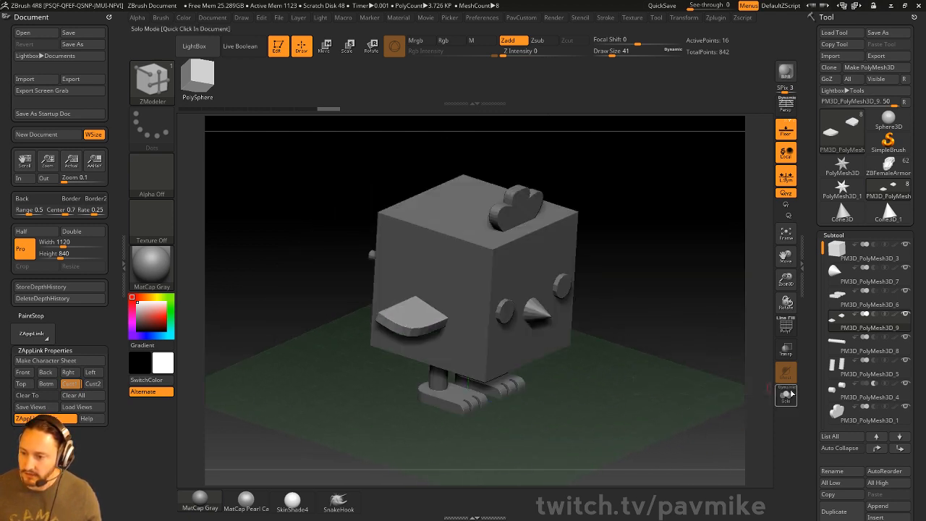
{"action": "mouse_move", "coordinate": [678, 347]}
{"action": "left_mouse_down", "text": "alt"}
{"action": "mouse_move", "coordinate": [676, 399]}
{"action": "mouse_move", "coordinate": [676, 364]}
{"action": "left_mouse_up", "text": "alt"}
Step: Switch to the Standard brush and select the chick's cube body subtool
{"action": "key", "text": "b"}
{"action": "key", "text": "s"}
{"action": "key", "text": "t"}
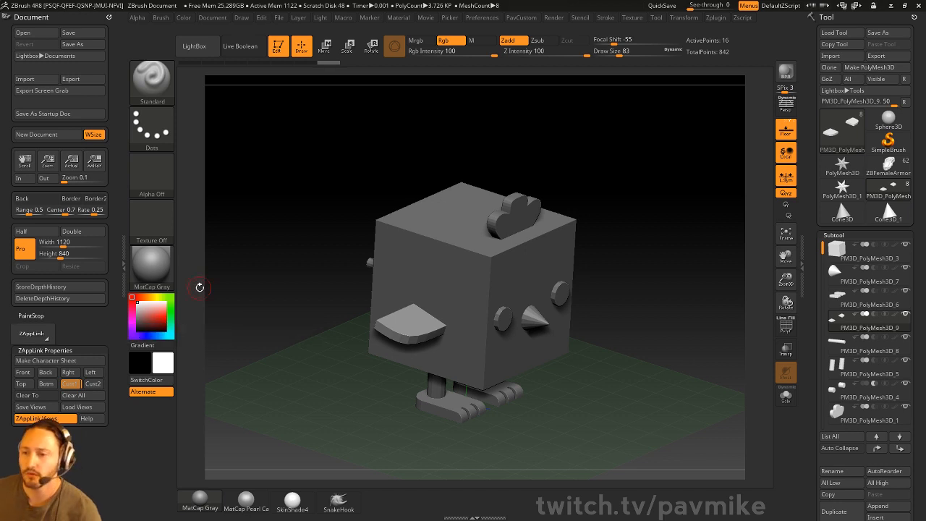
{"action": "left_click_drag", "start_coordinate": [623, 167], "coordinate": [626, 153]}
{"action": "left_click", "coordinate": [540, 250], "text": "alt"}
{"action": "left_click_drag", "start_coordinate": [598, 250], "coordinate": [548, 214], "text": "shift"}
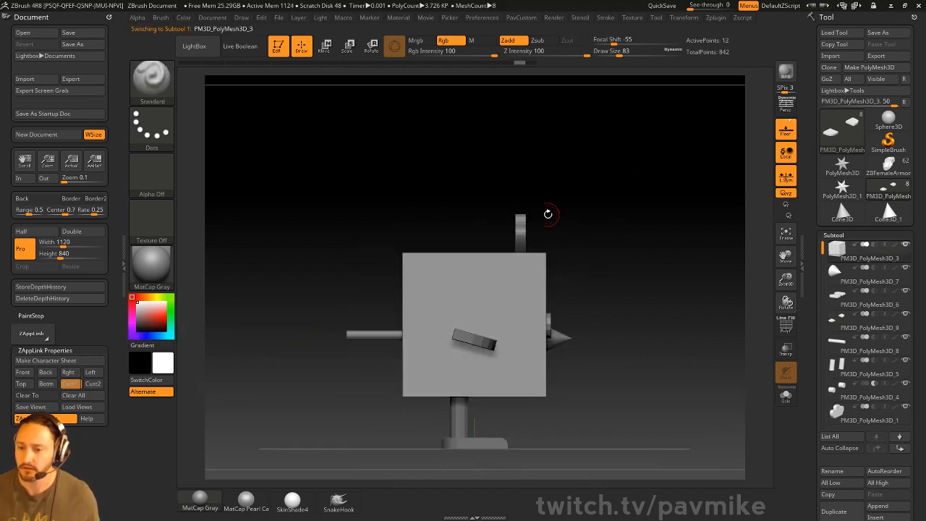
{"action": "left_click_drag", "start_coordinate": [349, 173], "coordinate": [760, 315], "text": "ctrl"}
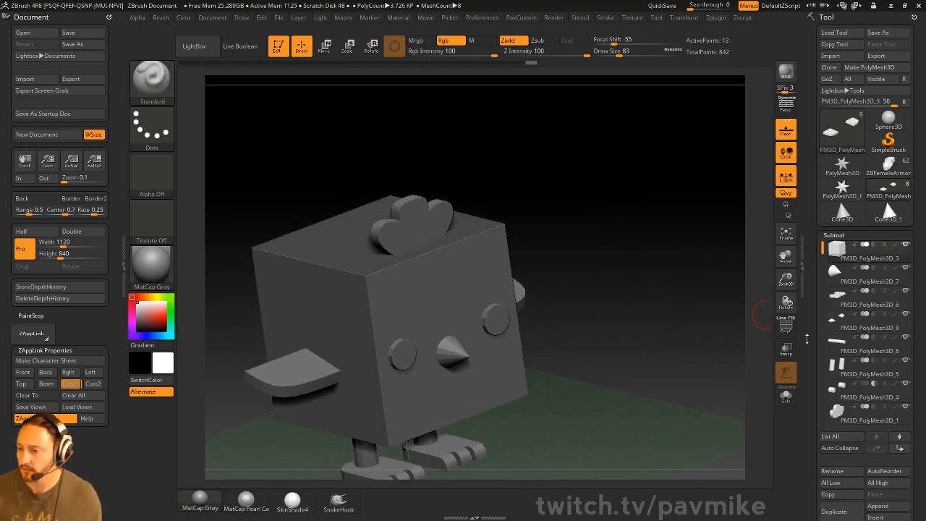
Step: Preview FiberMesh fibers over the whole body cube and isolate the body subtool
{"action": "left_click_drag", "start_coordinate": [810, 354], "coordinate": [810, 221]}
{"action": "mouse_move", "coordinate": [811, 321]}
{"action": "left_mouse_down"}
{"action": "mouse_move", "coordinate": [811, 256]}
{"action": "mouse_move", "coordinate": [821, 238]}
{"action": "left_mouse_up"}
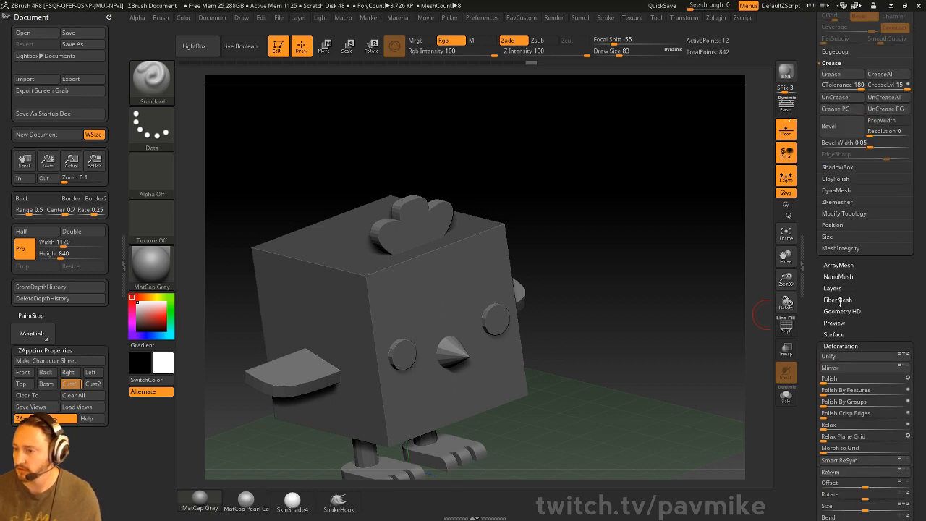
{"action": "left_click", "coordinate": [840, 343], "text": "shift"}
{"action": "left_click", "coordinate": [838, 297]}
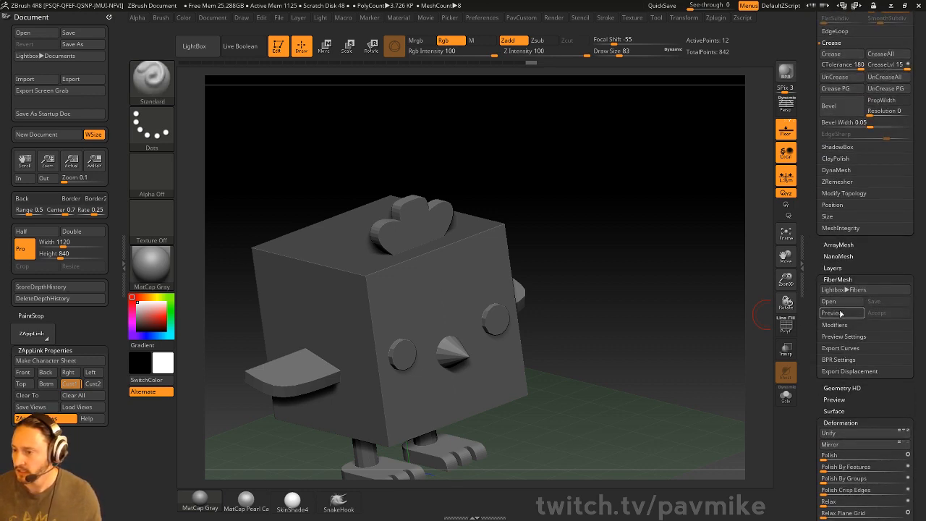
{"action": "left_click", "coordinate": [832, 312]}
{"action": "left_click_drag", "start_coordinate": [633, 305], "coordinate": [709, 310]}
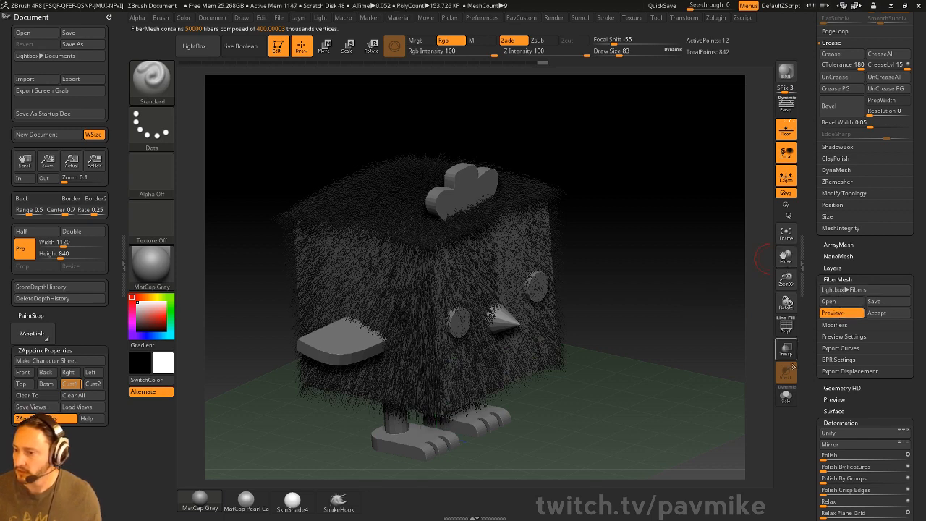
{"action": "left_click", "coordinate": [786, 395]}
{"action": "left_click_drag", "start_coordinate": [713, 381], "coordinate": [703, 279]}
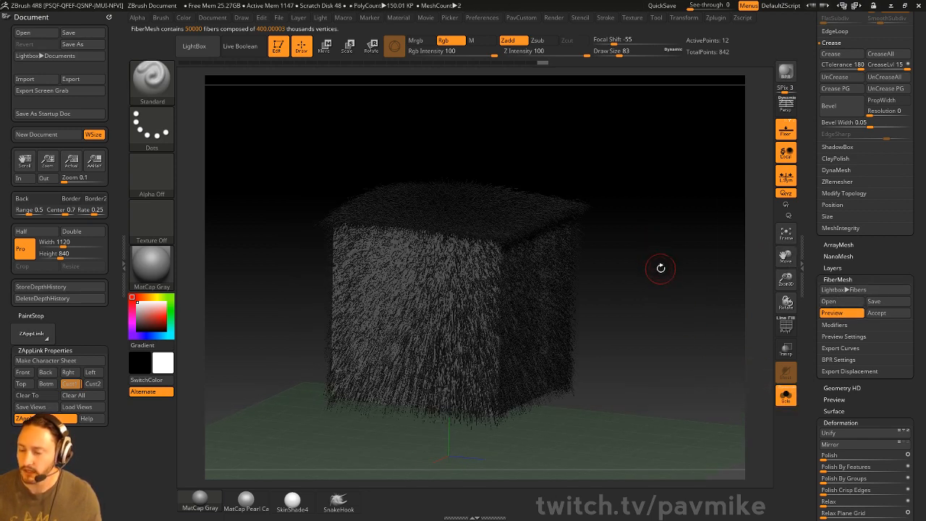
{"action": "left_click_drag", "start_coordinate": [595, 310], "coordinate": [661, 307]}
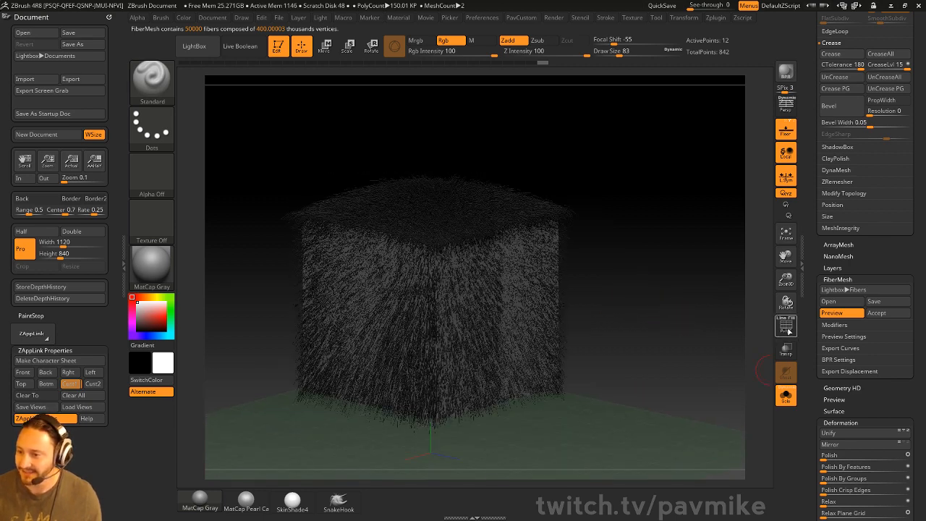
Step: Duplicate the body cube, select the duplicate without the fiber preview and display its polyframe
{"action": "left_click_drag", "start_coordinate": [809, 295], "coordinate": [815, 409]}
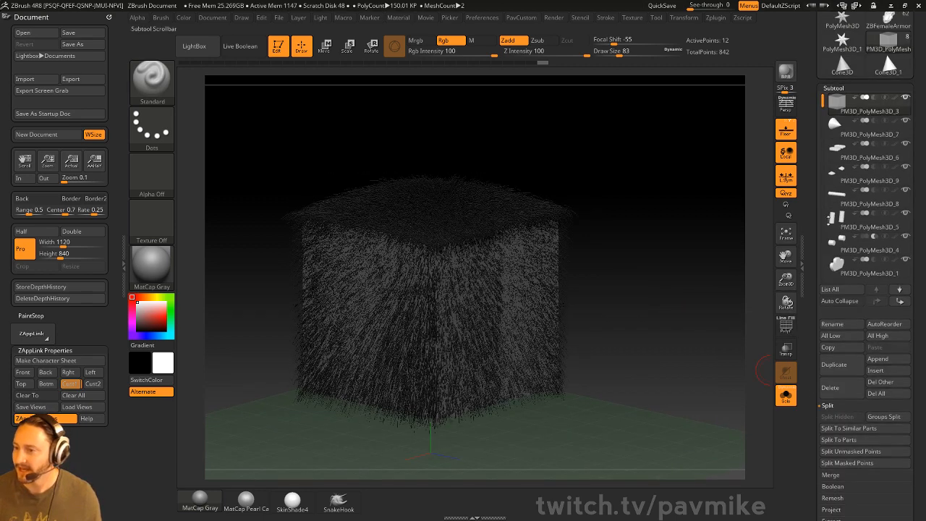
{"action": "left_click", "coordinate": [842, 370]}
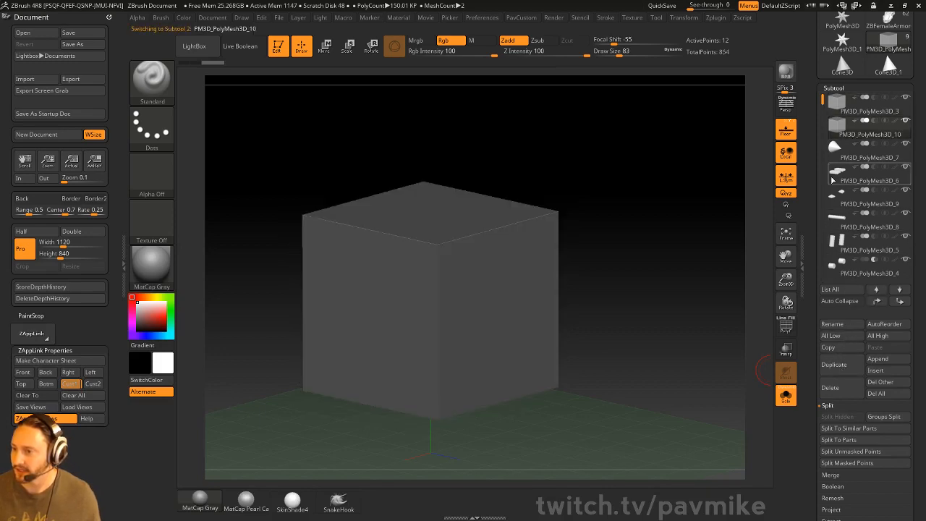
{"action": "left_click", "coordinate": [855, 113]}
{"action": "left_click", "coordinate": [669, 178], "text": "ctrl"}
{"action": "left_click", "coordinate": [865, 135]}
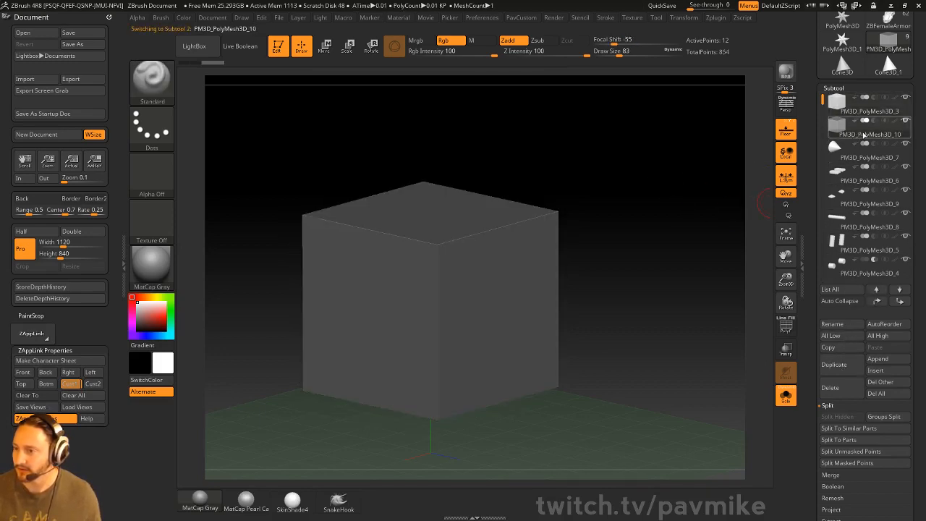
{"action": "left_click", "coordinate": [786, 327]}
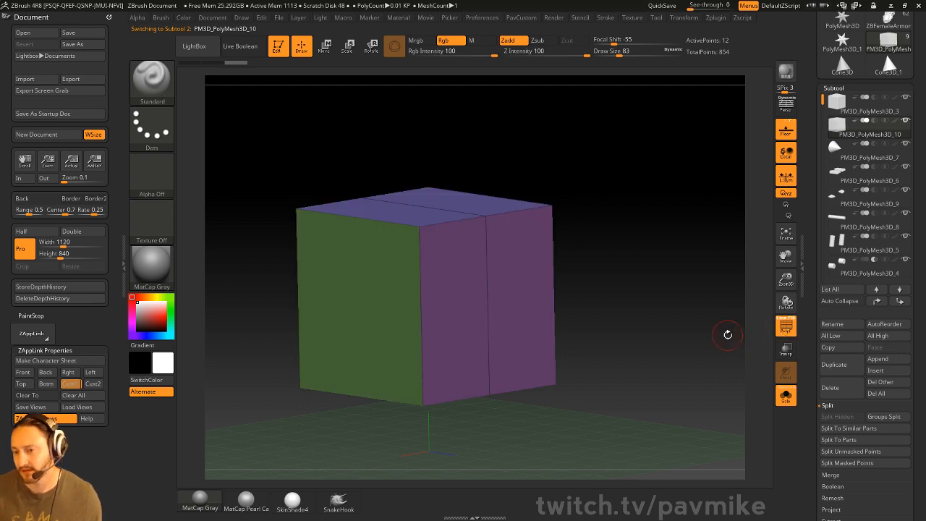
Step: ZRemesh the duplicated cube with Double polygon density and an AdaptiveSize of 0
{"action": "left_click_drag", "start_coordinate": [808, 352], "coordinate": [812, 246]}
{"action": "left_click_drag", "start_coordinate": [815, 321], "coordinate": [877, 275]}
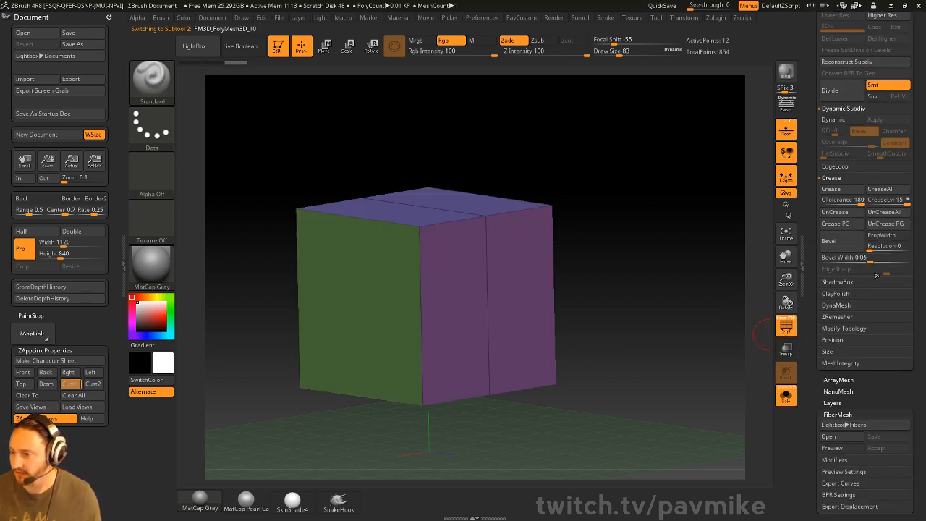
{"action": "left_click", "coordinate": [838, 317]}
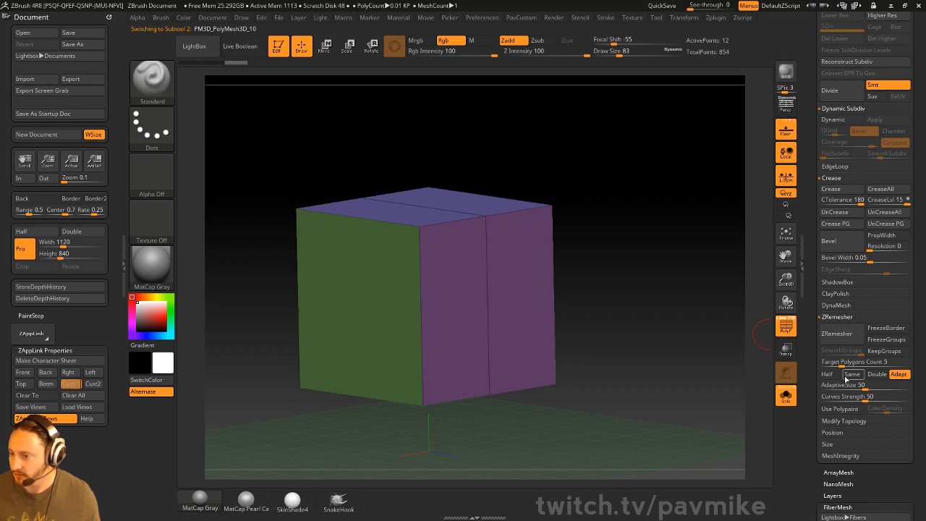
{"action": "left_click", "coordinate": [872, 375]}
{"action": "left_click_drag", "start_coordinate": [858, 385], "coordinate": [811, 376]}
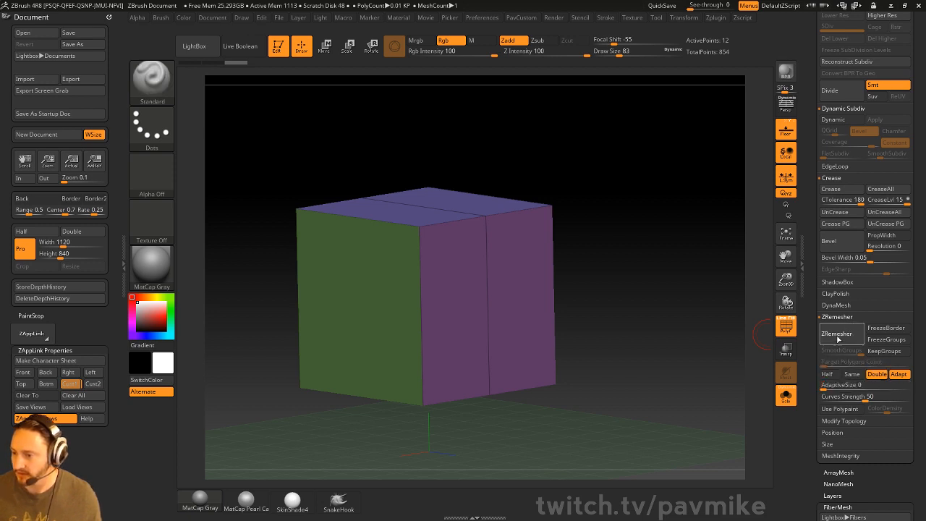
{"action": "left_click", "coordinate": [837, 336]}
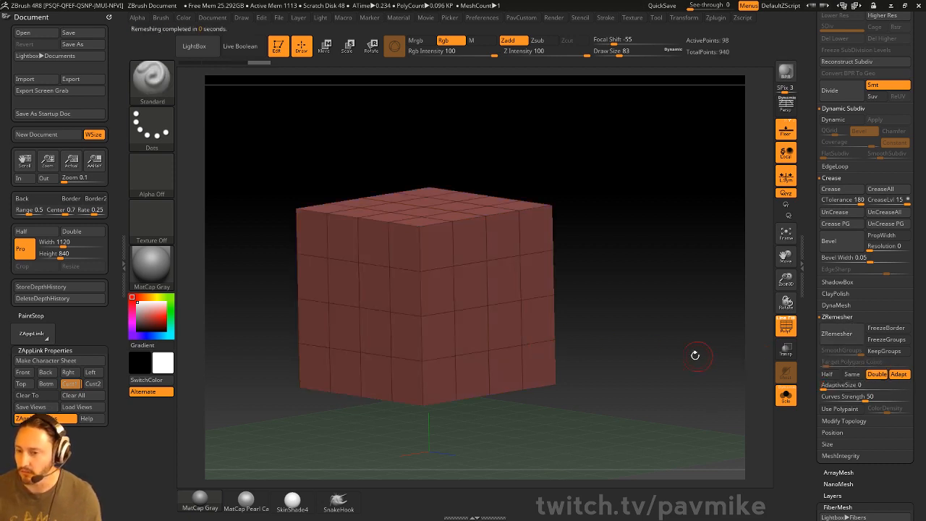
Step: Mask the top face and uppermost row of polygons on the remeshed cube
{"action": "left_click_drag", "start_coordinate": [696, 356], "coordinate": [719, 352], "text": "shift"}
{"action": "left_click_drag", "start_coordinate": [374, 158], "coordinate": [404, 272], "text": "ctrl"}
{"action": "left_click_drag", "start_coordinate": [615, 304], "coordinate": [629, 211]}
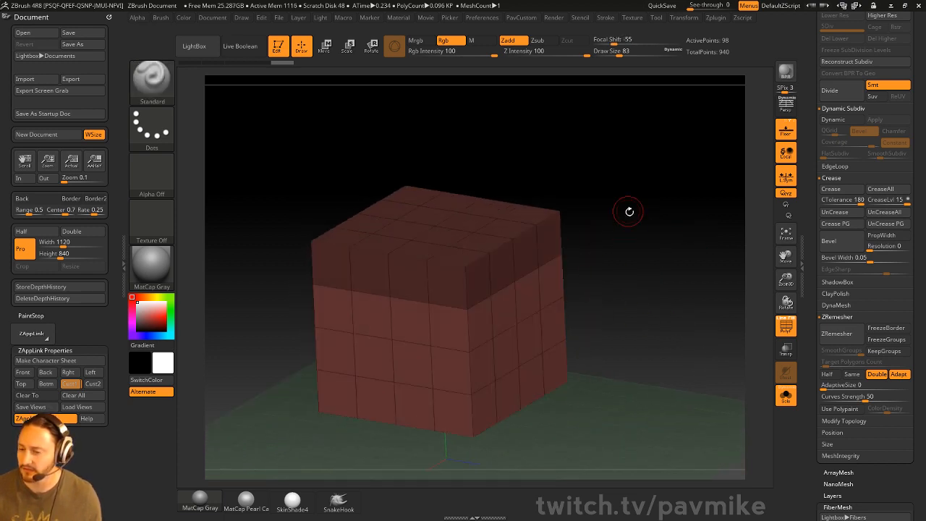
Step: Preview FiberMesh fibers on the cube's masked top area and turn off the polyframe
{"action": "left_click_drag", "start_coordinate": [806, 352], "coordinate": [808, 239]}
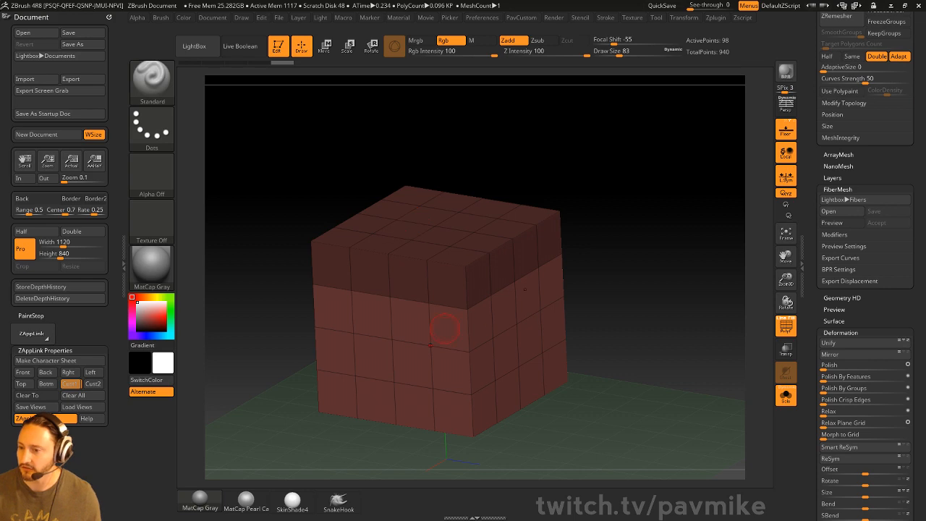
{"action": "left_click", "coordinate": [832, 223]}
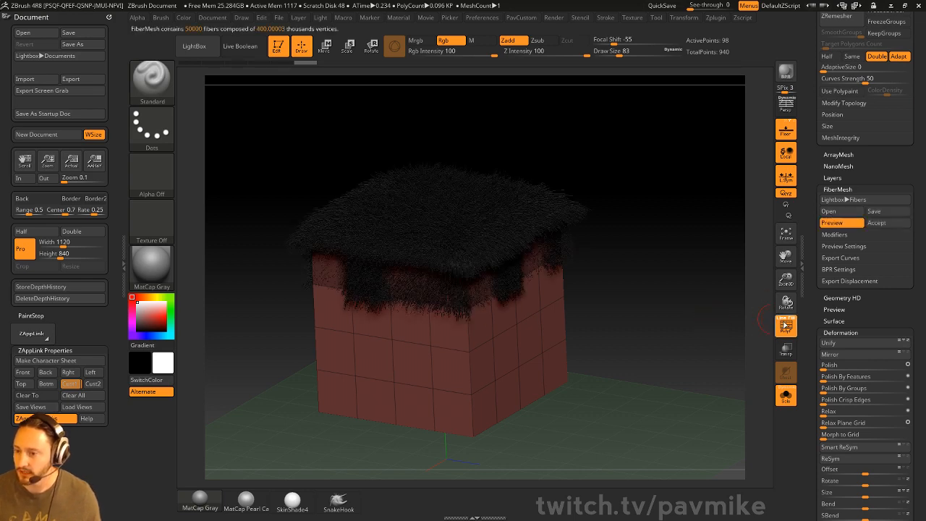
{"action": "left_click", "coordinate": [786, 326]}
{"action": "left_click_drag", "start_coordinate": [689, 321], "coordinate": [737, 325]}
Step: In the FiberMesh modifiers, reduce MaxFibers to 2.43965 and raise Coverage to 354.11343
{"action": "left_click", "coordinate": [836, 235]}
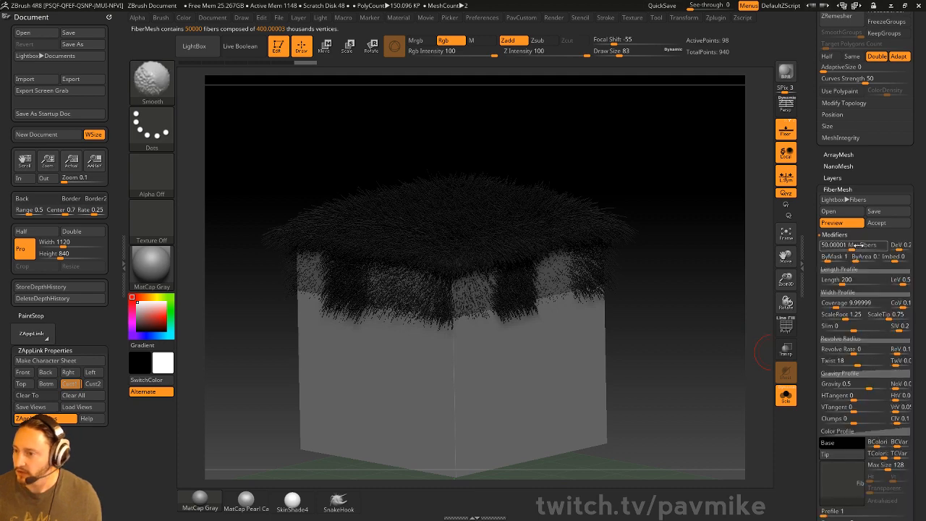
{"action": "left_click_drag", "start_coordinate": [857, 246], "coordinate": [844, 251]}
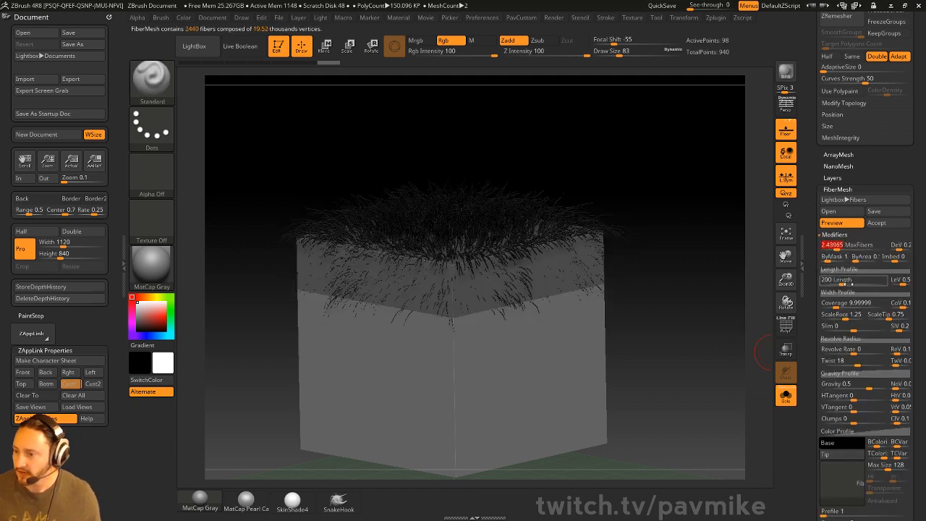
{"action": "left_click_drag", "start_coordinate": [854, 305], "coordinate": [858, 307]}
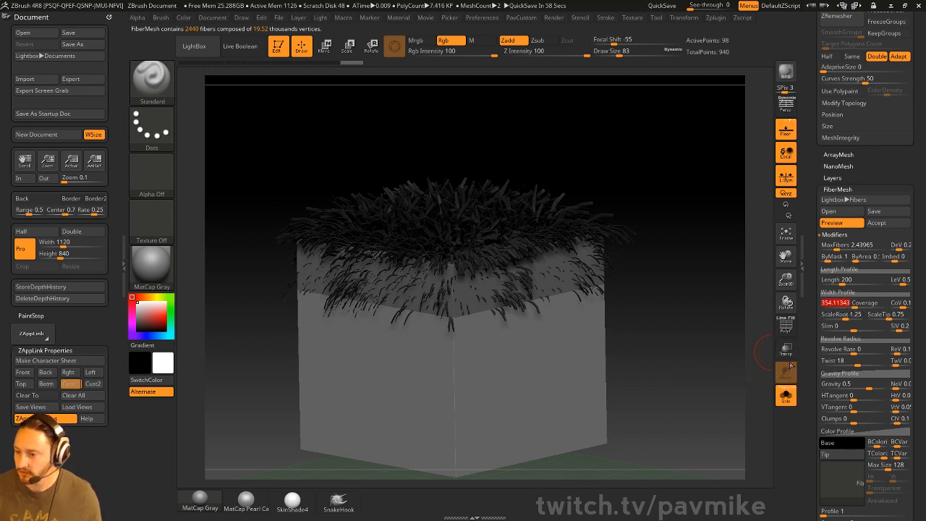
{"action": "left_click_drag", "start_coordinate": [657, 307], "coordinate": [686, 304], "text": "alt"}
Step: Set the fibers' tip Colorize to 0 and lower their base Colorize to its minimum
{"action": "left_click_drag", "start_coordinate": [819, 345], "coordinate": [806, 278]}
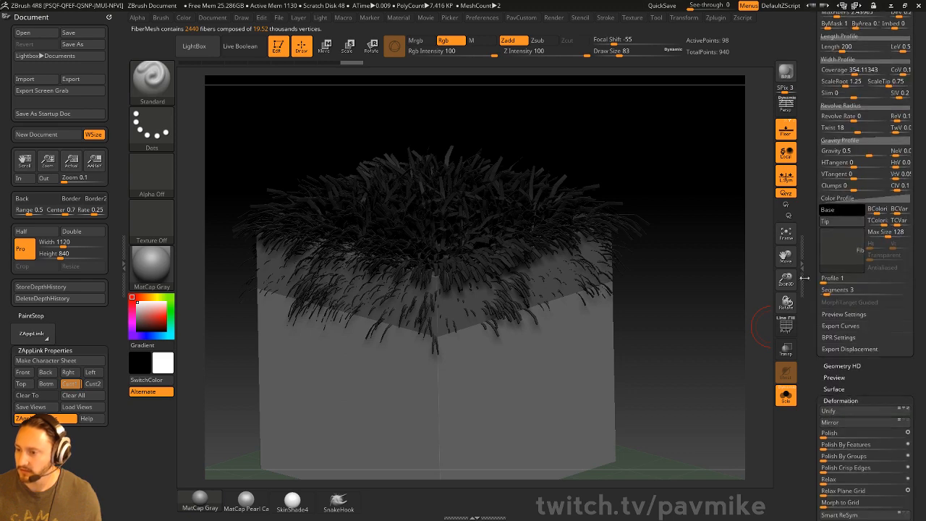
{"action": "left_click", "coordinate": [831, 217]}
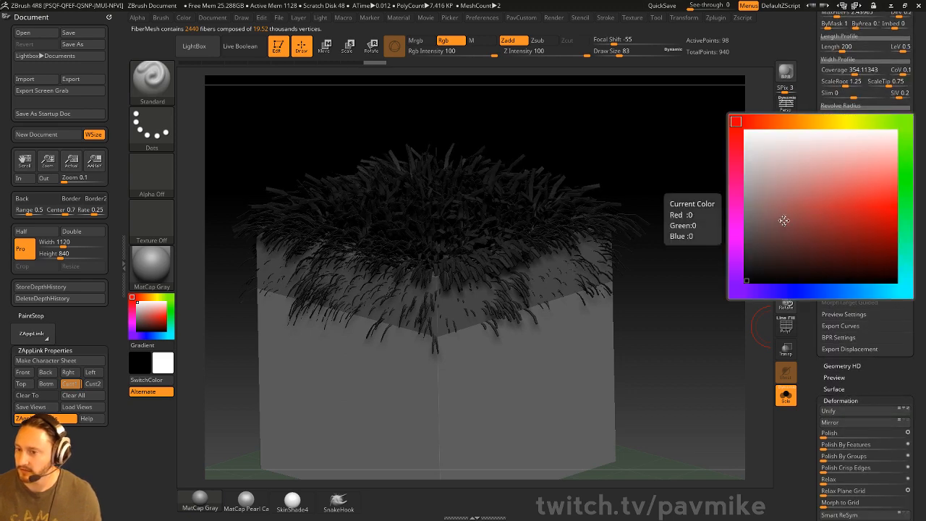
{"action": "left_click_drag", "start_coordinate": [877, 211], "coordinate": [869, 222]}
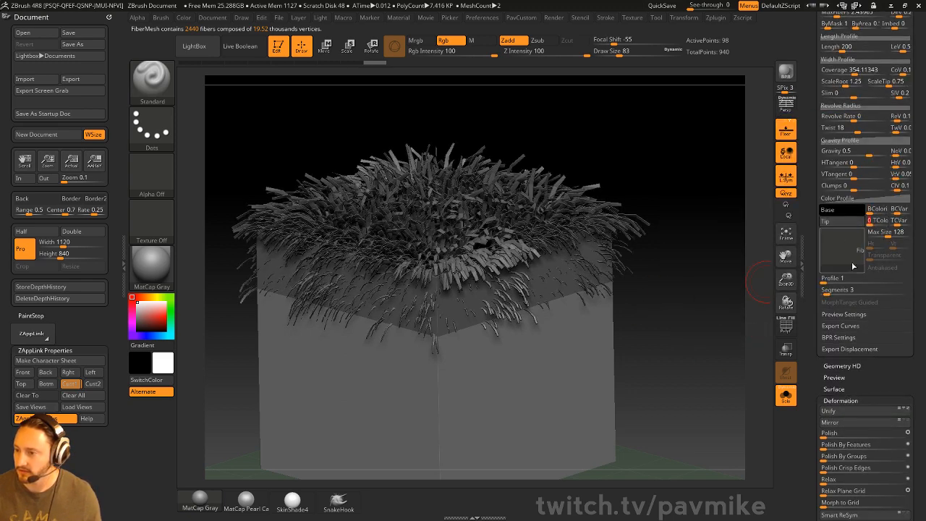
Step: Run a BPR render of the fibers on the cube and expand the FiberMesh BPR Settings
{"action": "left_click_drag", "start_coordinate": [678, 261], "coordinate": [706, 282], "text": "alt"}
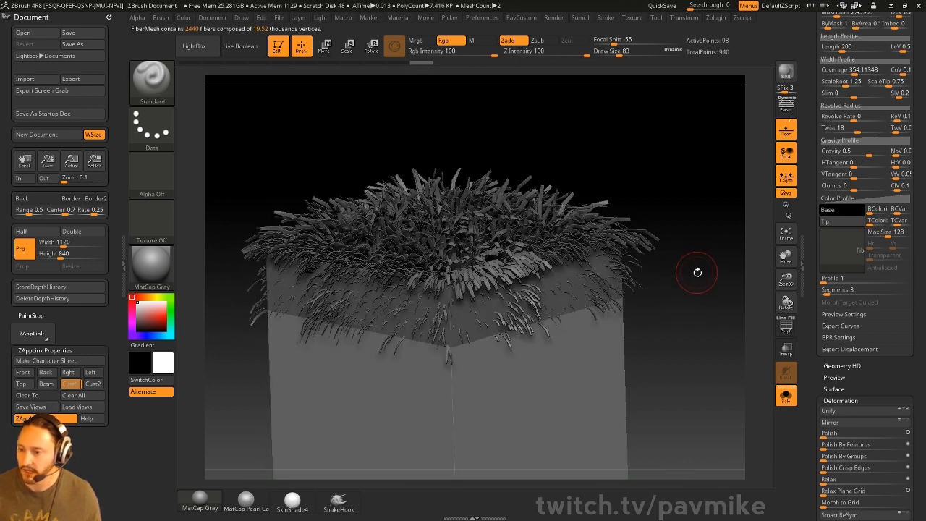
{"action": "scroll", "coordinate": [815, 304], "scroll_direction": "down", "scroll_amount": 2}
{"action": "key", "text": "shift+r"}
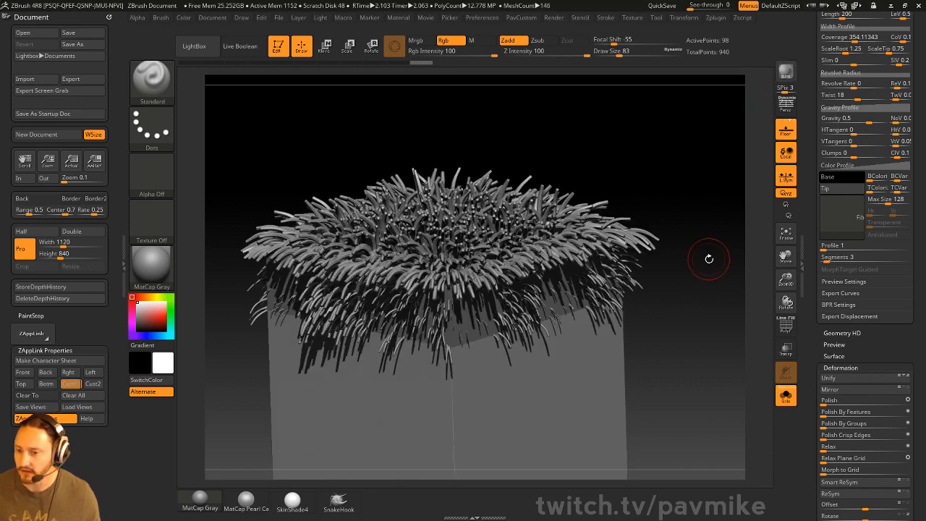
{"action": "left_click", "coordinate": [839, 307]}
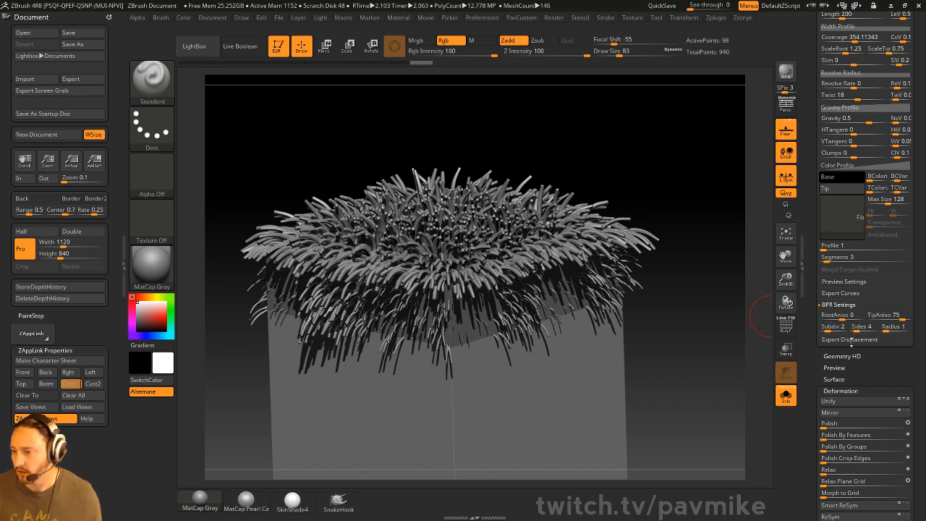
Step: Check which file formats the FiberMesh curve export offers and cancel the export
{"action": "left_click", "coordinate": [843, 293]}
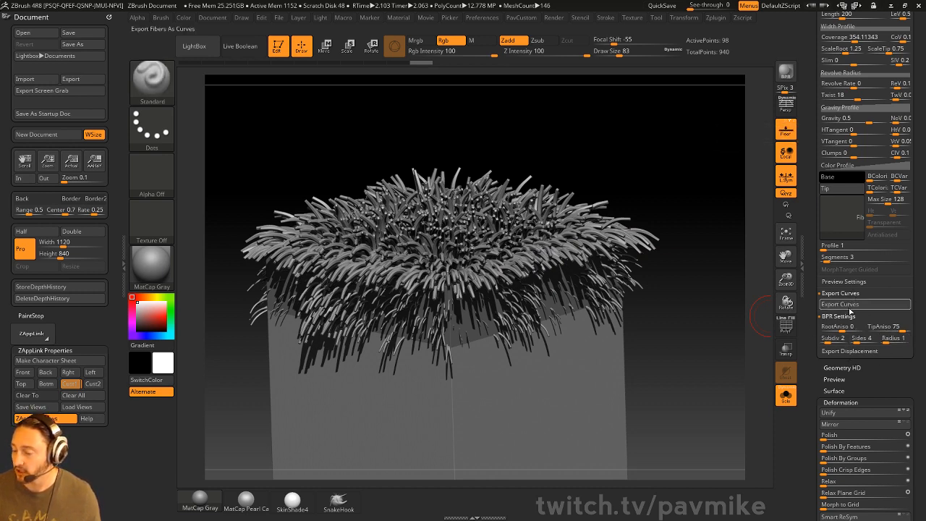
{"action": "left_click", "coordinate": [844, 309]}
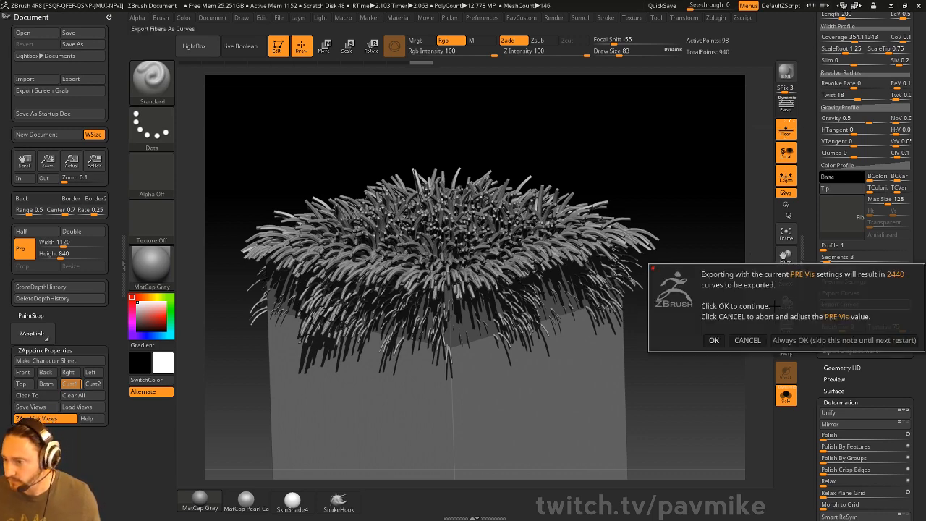
{"action": "left_click", "coordinate": [714, 340]}
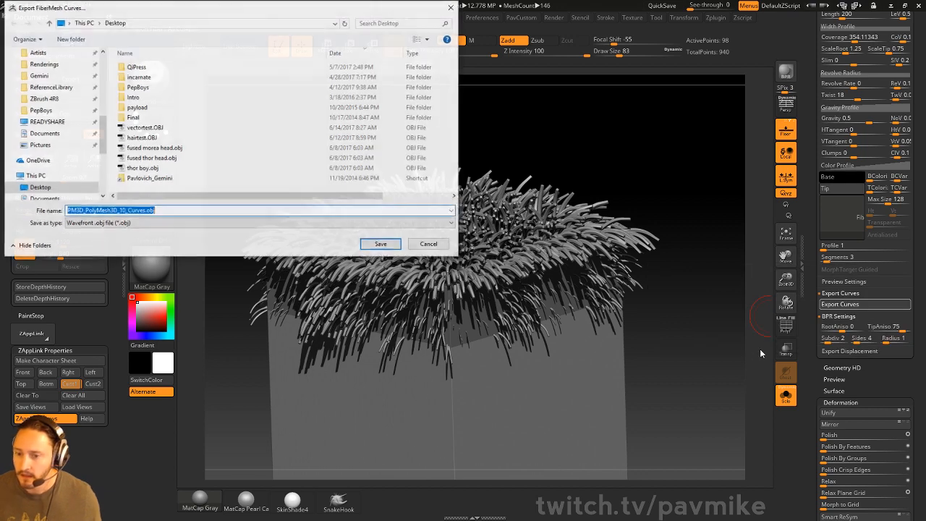
{"action": "left_click", "coordinate": [186, 223]}
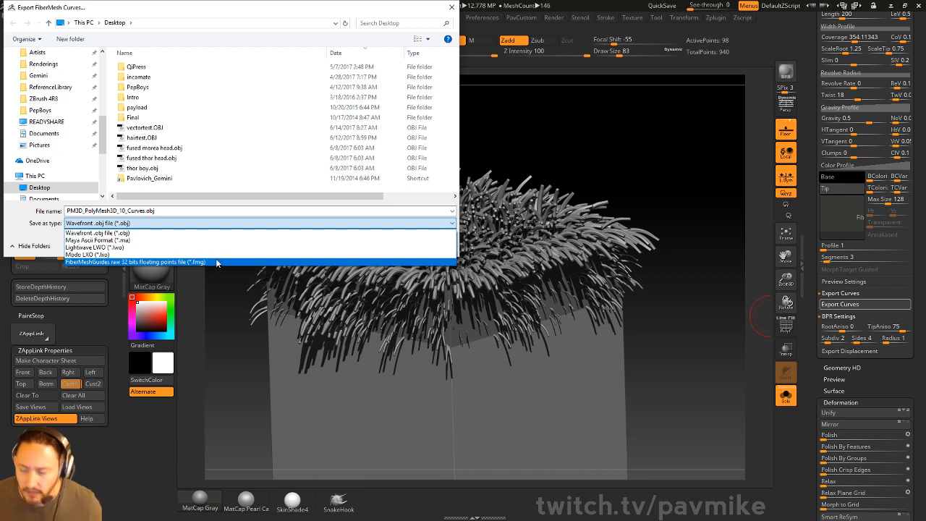
{"action": "left_click", "coordinate": [458, 2]}
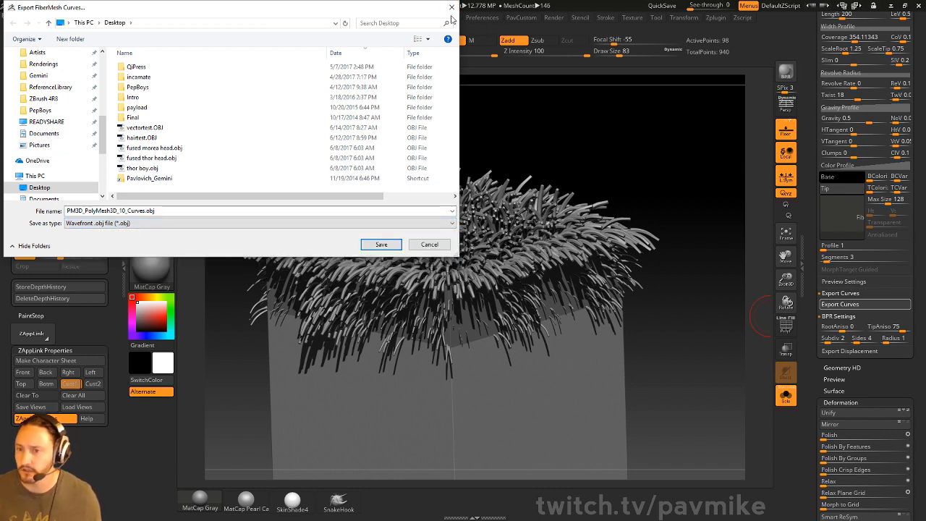
{"action": "left_click", "coordinate": [451, 8]}
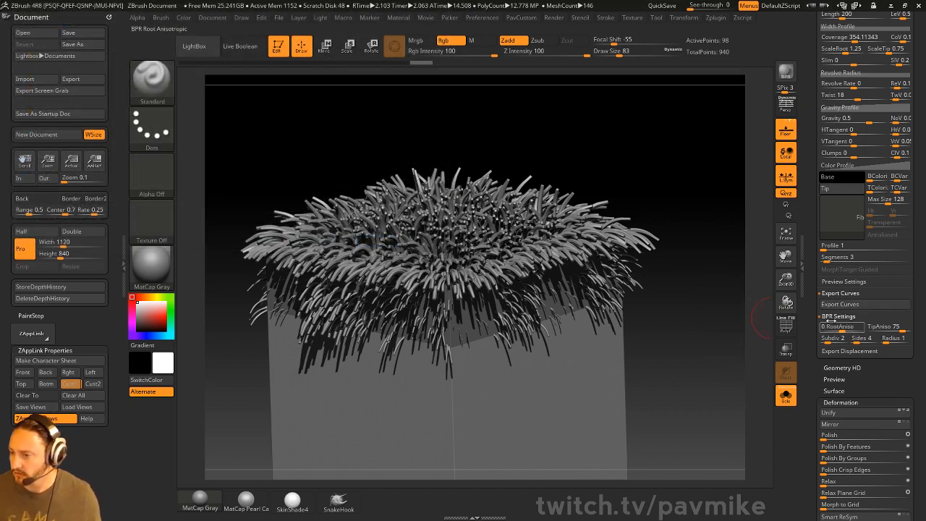
Step: In the FiberMesh modifiers, reduce MaxFibers to 0.15341 and raise Coverage to 5000
{"action": "left_click_drag", "start_coordinate": [813, 290], "coordinate": [809, 283]}
{"action": "left_click_drag", "start_coordinate": [717, 267], "coordinate": [708, 264]}
{"action": "left_click", "coordinate": [827, 239]}
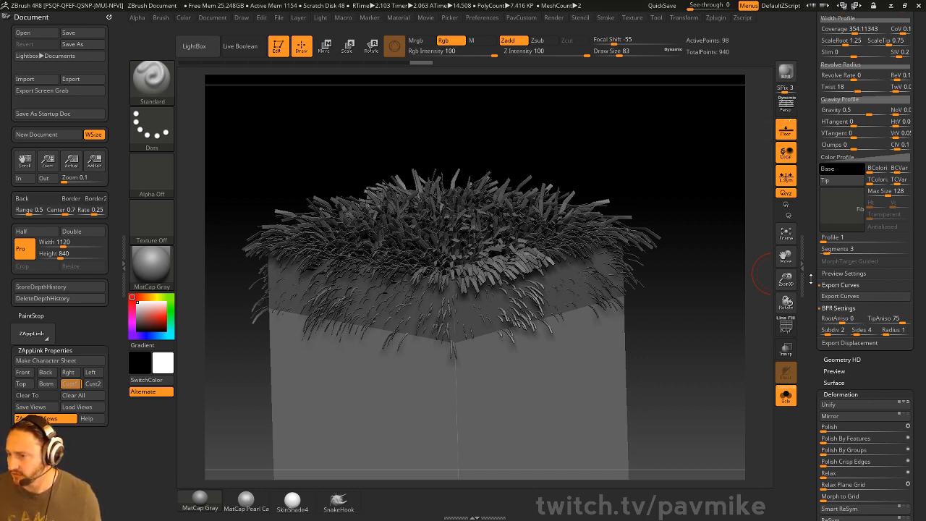
{"action": "left_click_drag", "start_coordinate": [812, 279], "coordinate": [851, 319]}
{"action": "left_click_drag", "start_coordinate": [810, 239], "coordinate": [819, 256]}
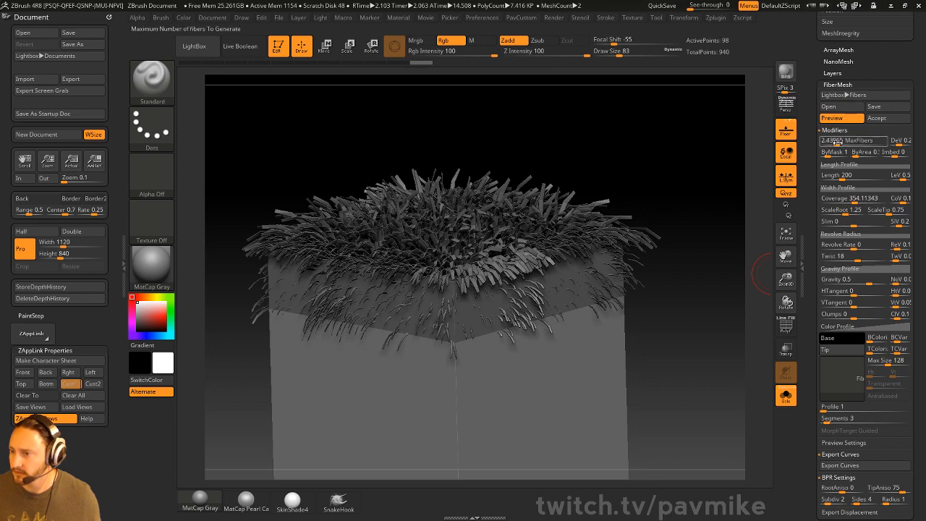
{"action": "left_click_drag", "start_coordinate": [837, 143], "coordinate": [830, 142]}
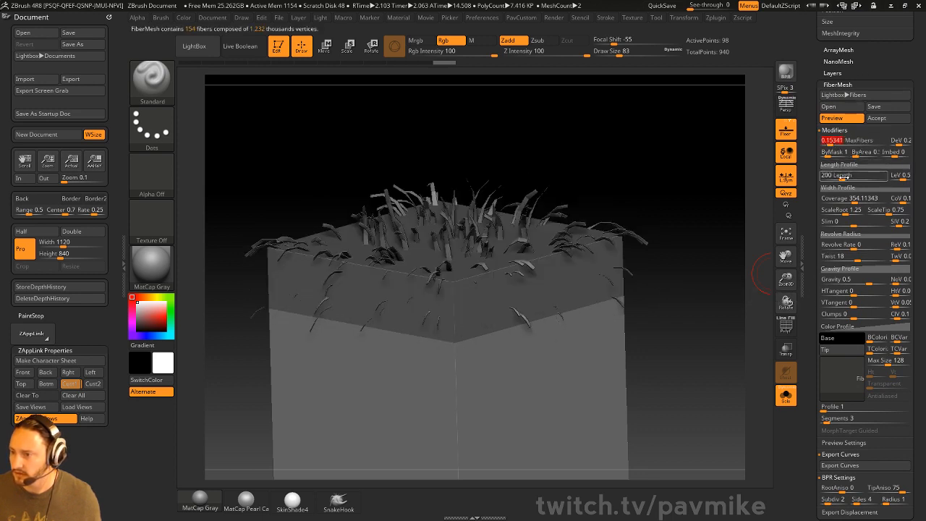
{"action": "left_click_drag", "start_coordinate": [853, 199], "coordinate": [885, 199]}
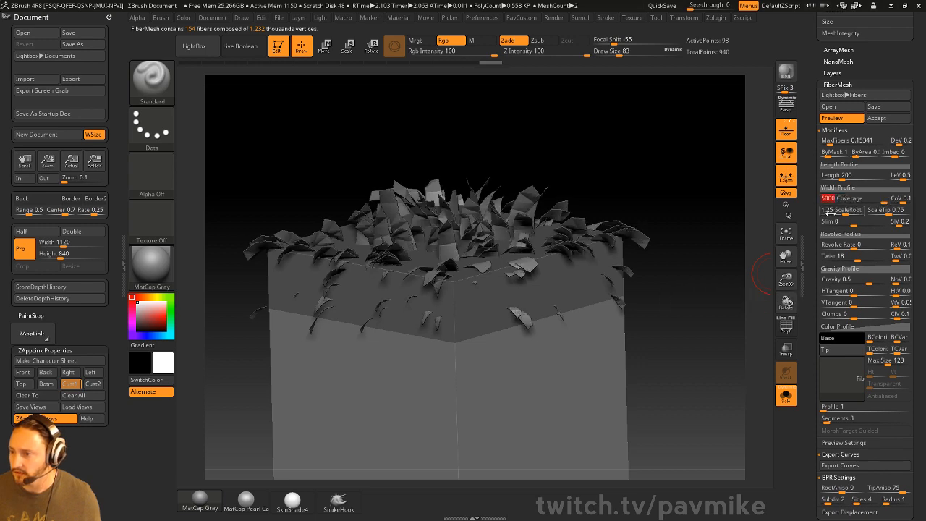
Step: Set the fiber Length to 727.63989 with 11 Segments and check the result briefly with the polyframe
{"action": "scroll", "coordinate": [883, 199], "scroll_direction": "down", "scroll_amount": 1}
{"action": "left_click_drag", "start_coordinate": [861, 142], "coordinate": [872, 142]}
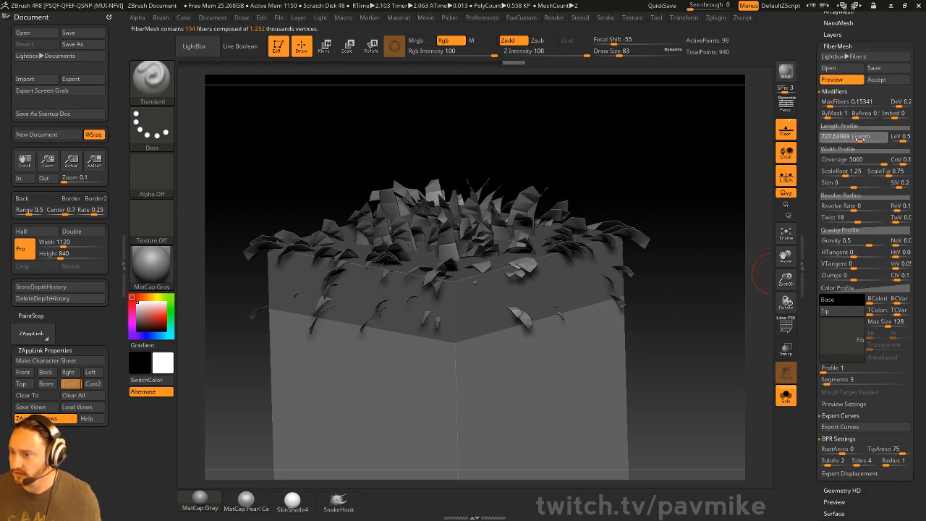
{"action": "scroll", "coordinate": [819, 217], "scroll_direction": "down", "scroll_amount": 2}
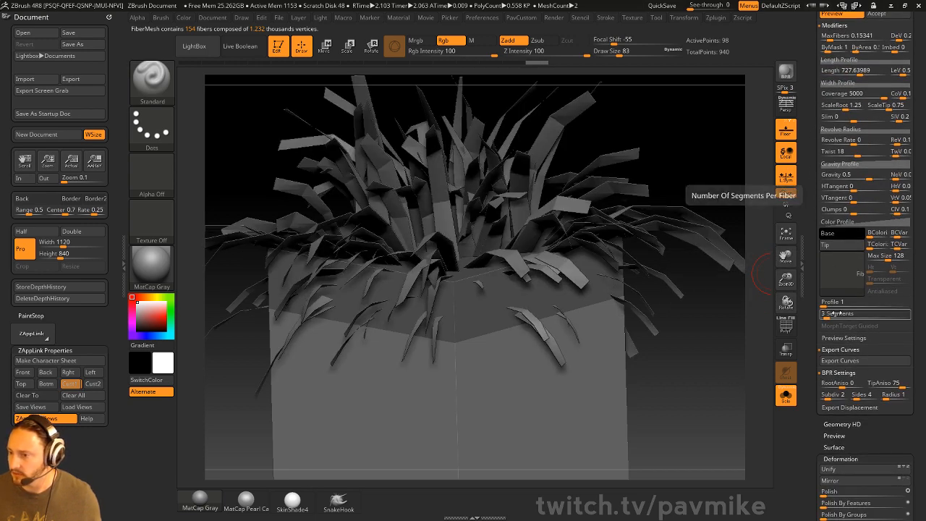
{"action": "left_click_drag", "start_coordinate": [825, 316], "coordinate": [841, 316]}
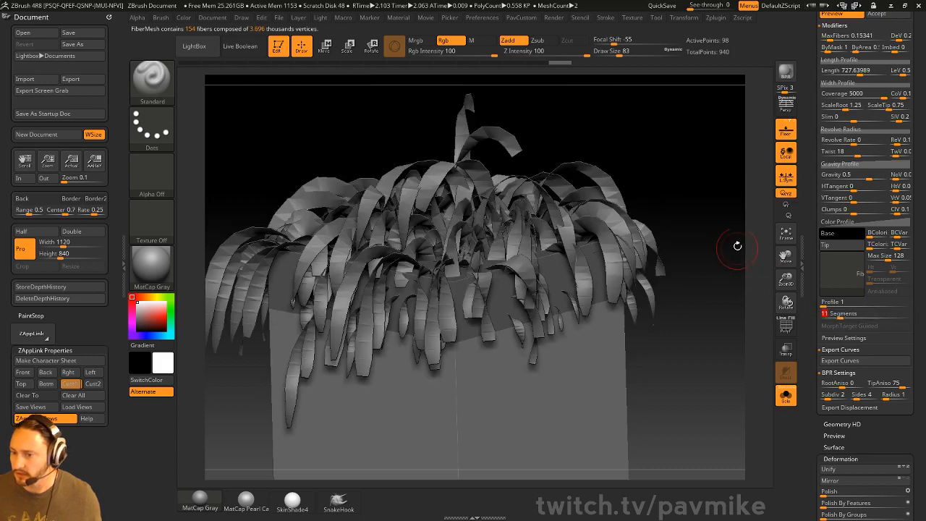
{"action": "mouse_move", "coordinate": [735, 246]}
{"action": "left_mouse_down"}
{"action": "mouse_move", "coordinate": [705, 252]}
{"action": "mouse_move", "coordinate": [729, 250]}
{"action": "left_mouse_up"}
{"action": "left_click", "coordinate": [786, 328]}
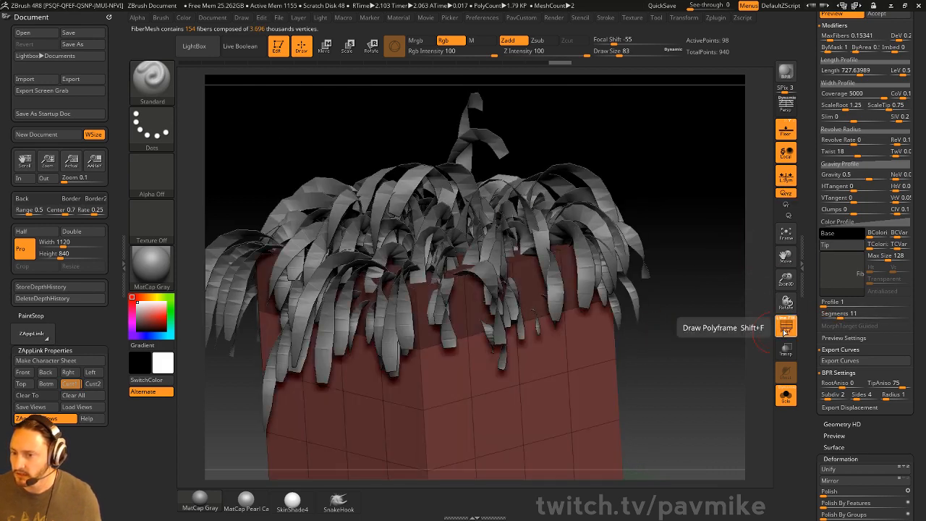
{"action": "left_click", "coordinate": [786, 328]}
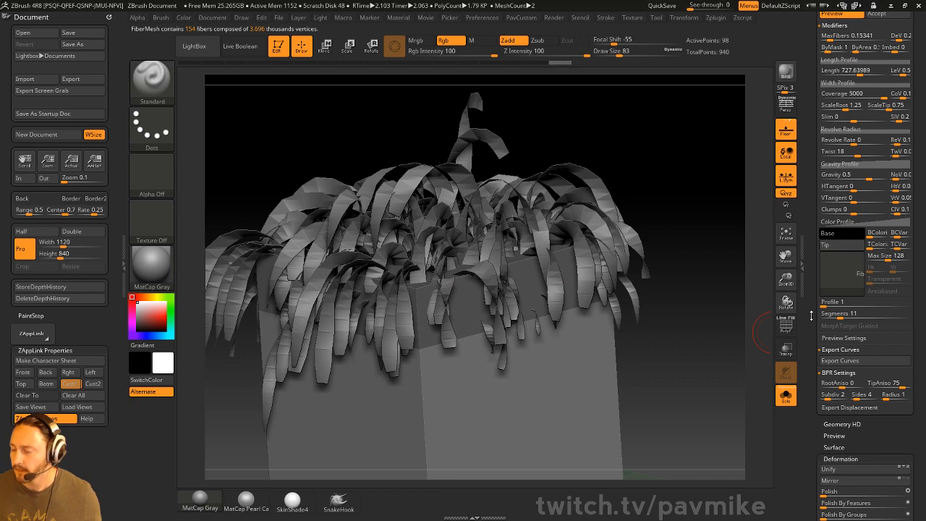
Step: Try the star image Texture 12 on the previewed fibers without resizing it, and switch the fiber texture off again
{"action": "left_click", "coordinate": [842, 279]}
{"action": "left_click", "coordinate": [462, 341]}
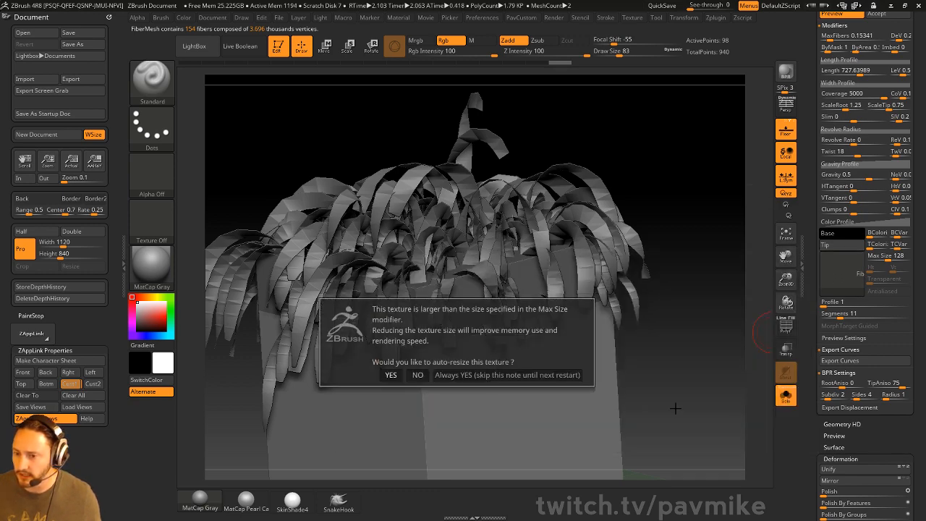
{"action": "left_click", "coordinate": [418, 375]}
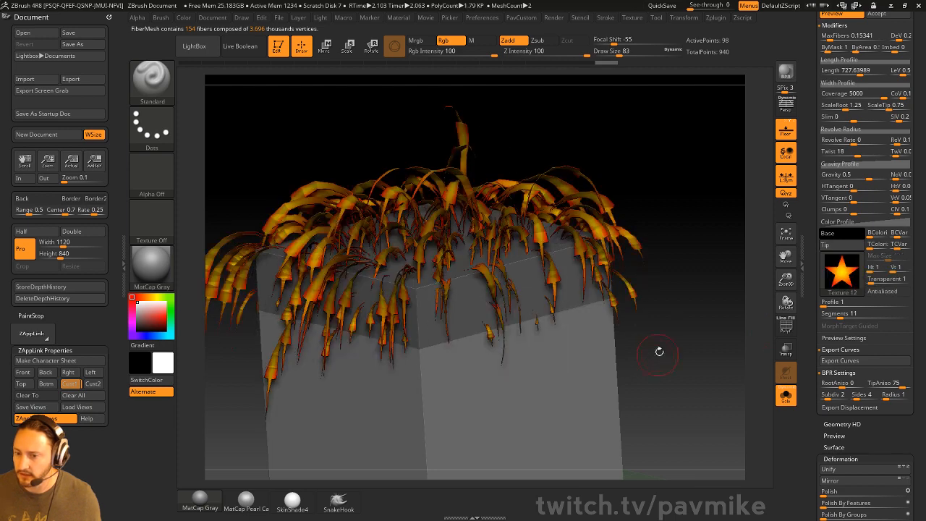
{"action": "left_click_drag", "start_coordinate": [681, 323], "coordinate": [700, 348]}
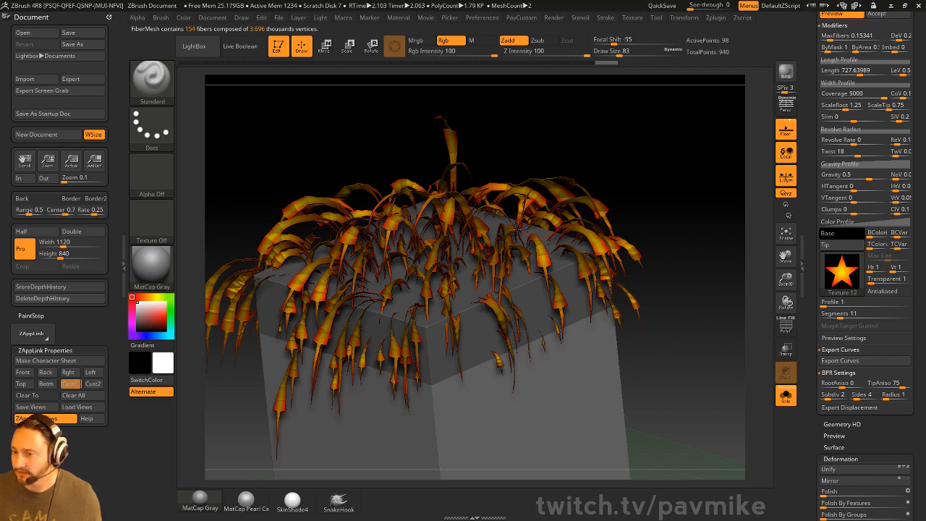
{"action": "left_click", "coordinate": [831, 276]}
{"action": "left_click", "coordinate": [370, 277]}
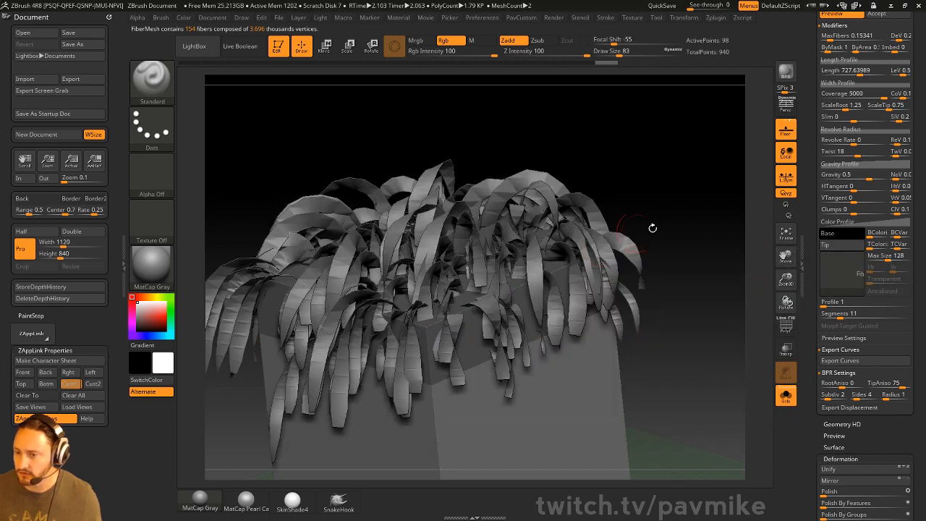
Step: Accept the FiberMesh preview to turn the fibers into their own subtool and bring up the subtool list
{"action": "scroll", "coordinate": [812, 308], "scroll_direction": "down", "scroll_amount": 1}
{"action": "left_click_drag", "start_coordinate": [813, 310], "coordinate": [813, 507]}
{"action": "left_click", "coordinate": [874, 190]}
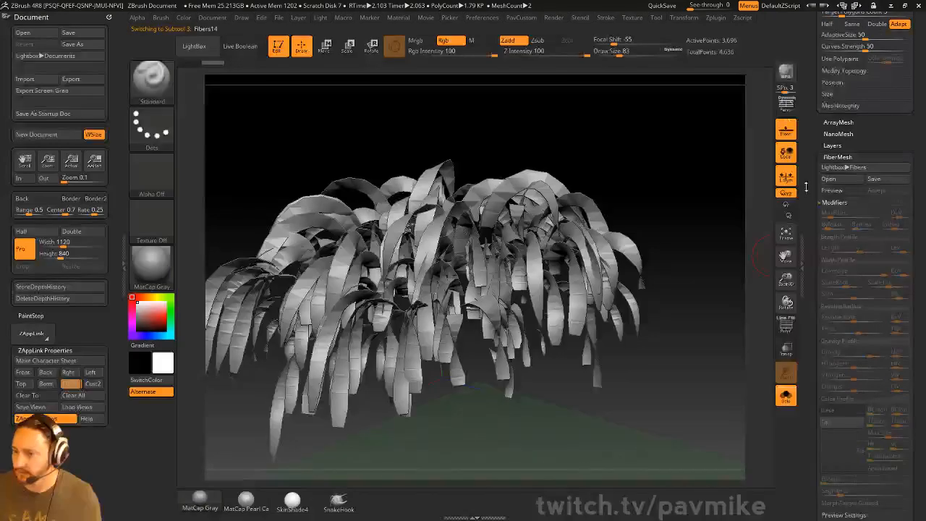
{"action": "left_click_drag", "start_coordinate": [813, 189], "coordinate": [831, 348]}
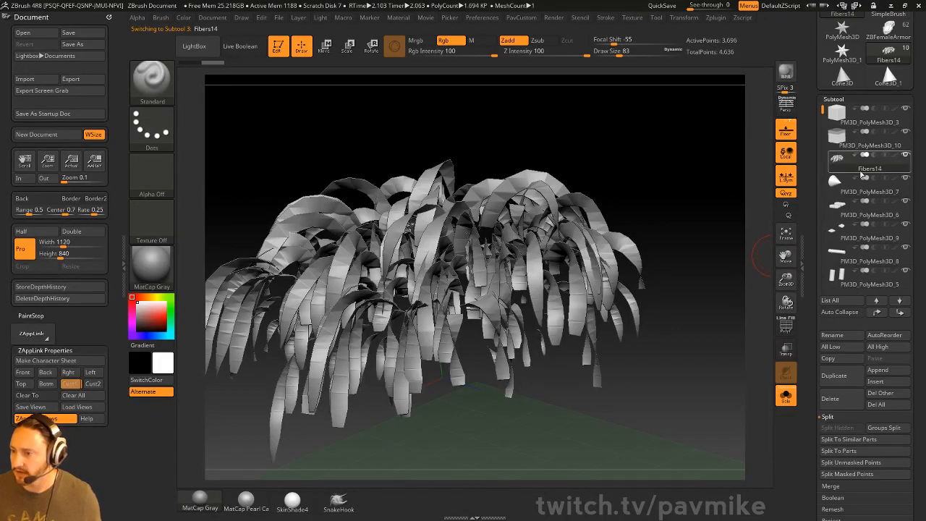
Step: Assign the star image Texture 12 as the fibers subtool's texture map and expand its UV Map settings
{"action": "left_click_drag", "start_coordinate": [812, 278], "coordinate": [820, 134]}
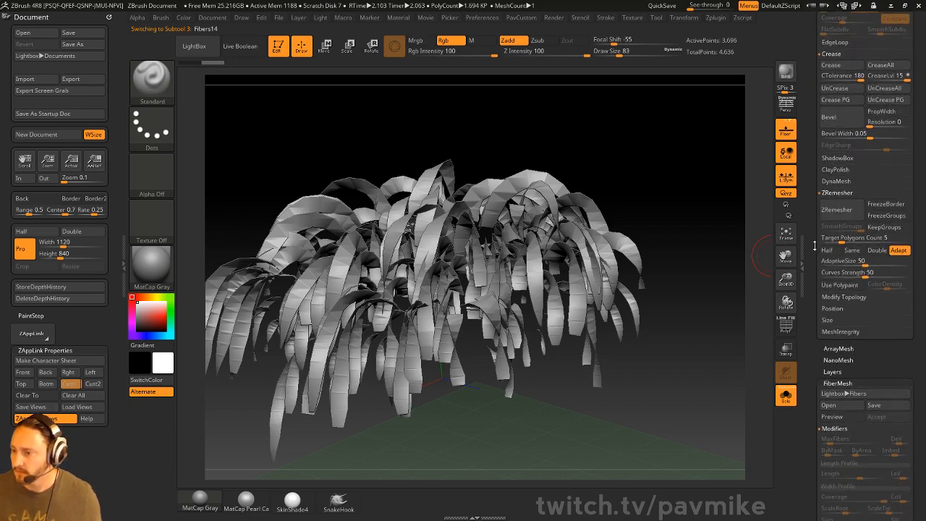
{"action": "mouse_move", "coordinate": [815, 250]}
{"action": "left_mouse_down"}
{"action": "mouse_move", "coordinate": [817, 123]}
{"action": "mouse_move", "coordinate": [828, 91]}
{"action": "left_mouse_up"}
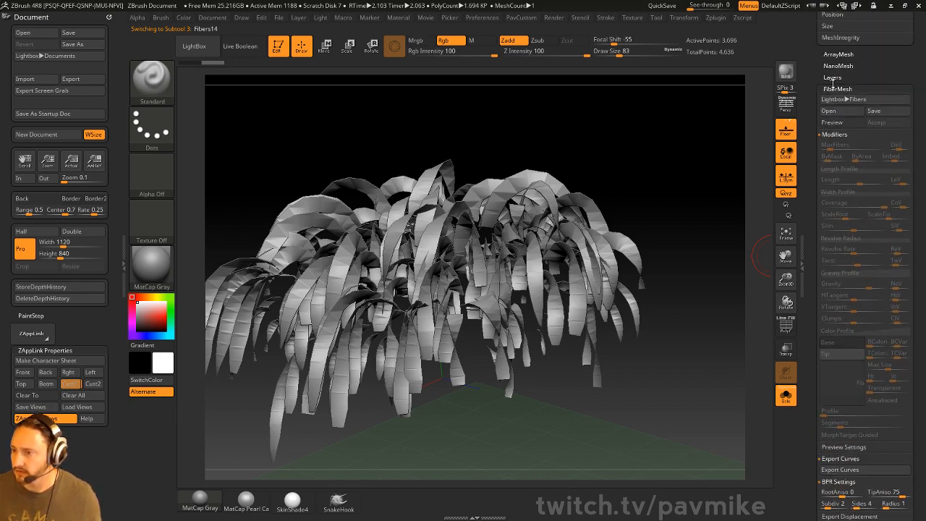
{"action": "key", "text": "shift"}
{"action": "left_click", "coordinate": [815, 88]}
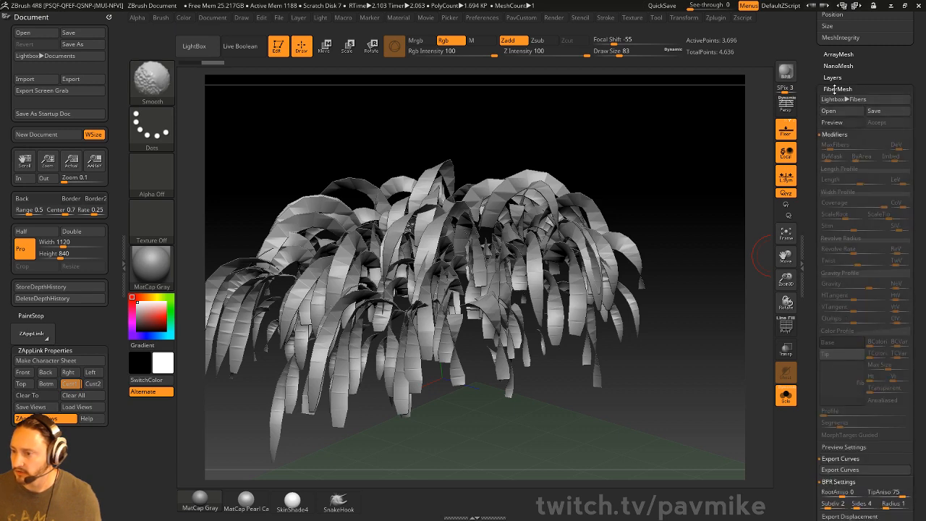
{"action": "left_click", "coordinate": [839, 135]}
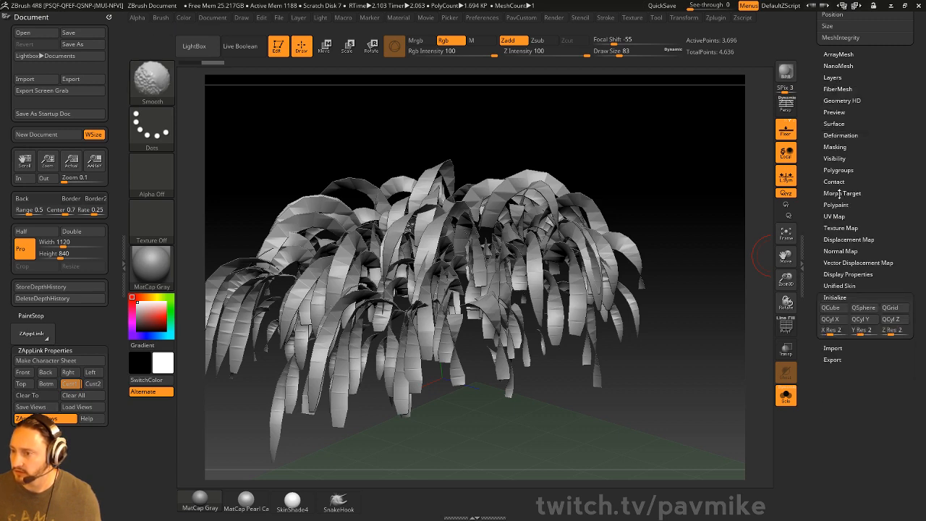
{"action": "left_click", "coordinate": [839, 228]}
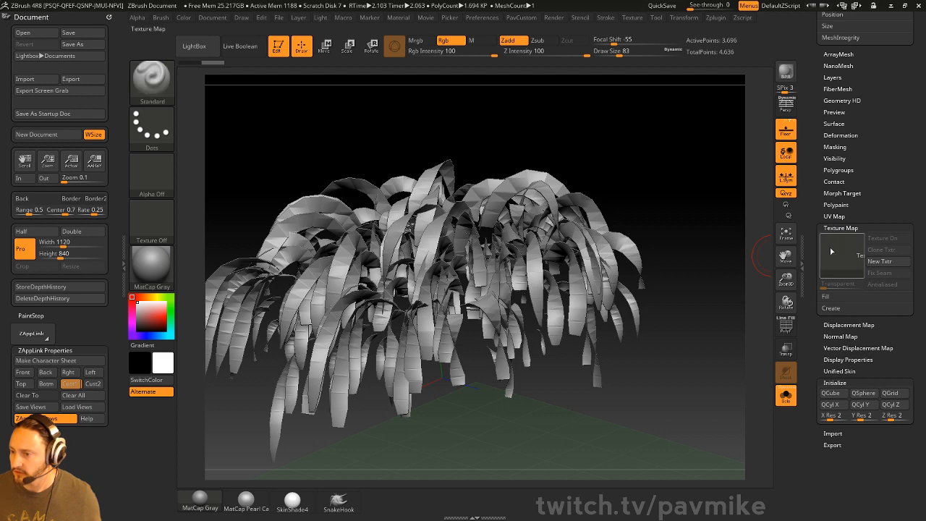
{"action": "left_click", "coordinate": [833, 258]}
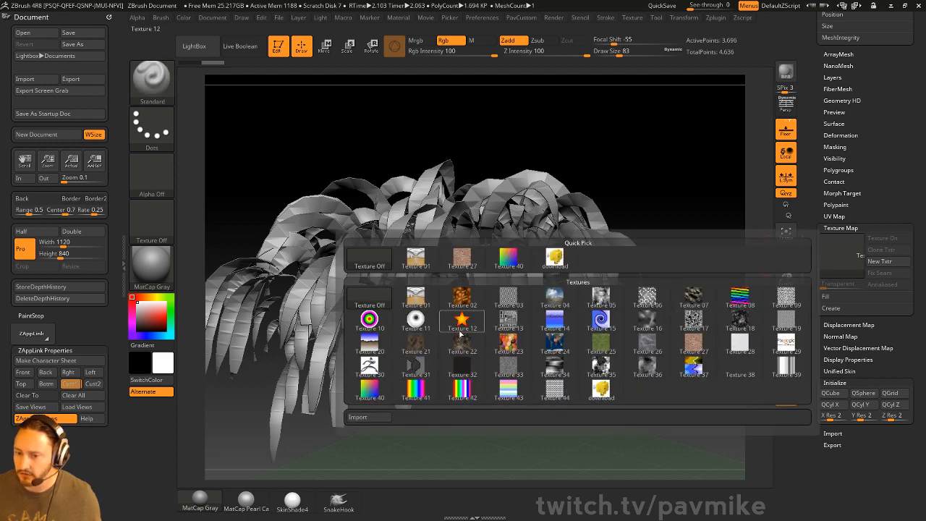
{"action": "left_click", "coordinate": [461, 319]}
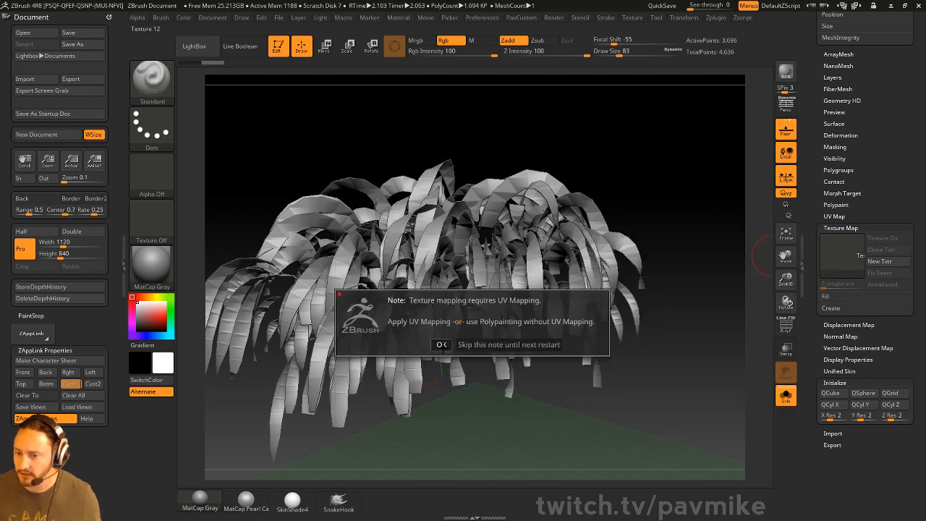
{"action": "left_click", "coordinate": [442, 345]}
{"action": "left_click", "coordinate": [840, 217]}
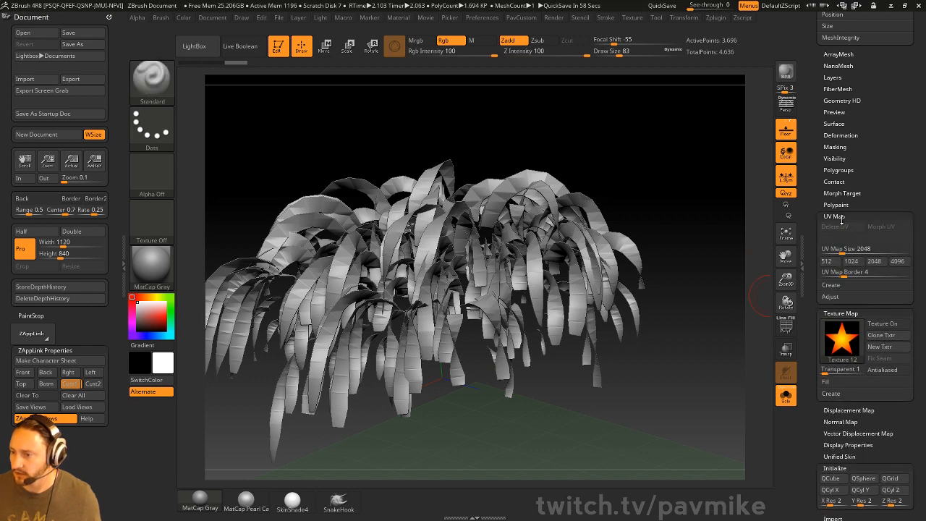
Step: Generate UVs for the fibers with FiberUV so the star texture shows, and set the texture map's Transparent value to 2
{"action": "left_click", "coordinate": [831, 284]}
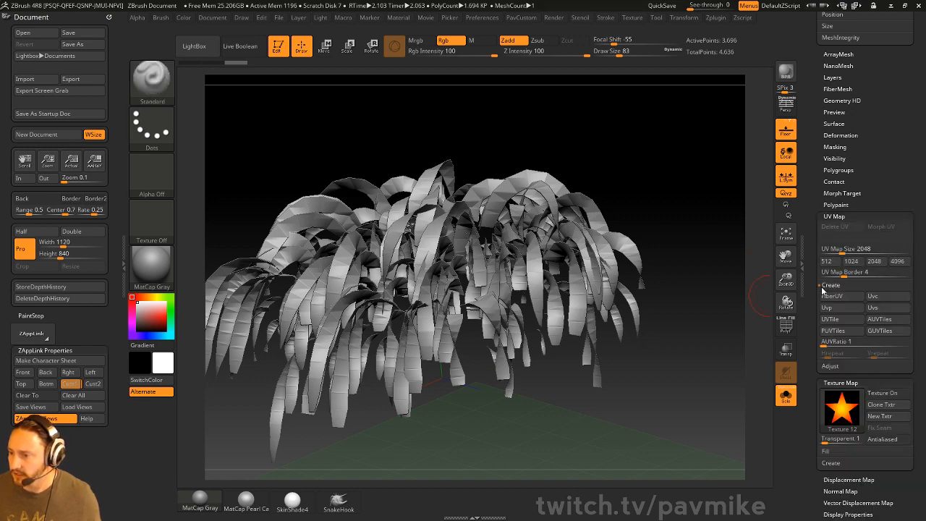
{"action": "left_click", "coordinate": [839, 297]}
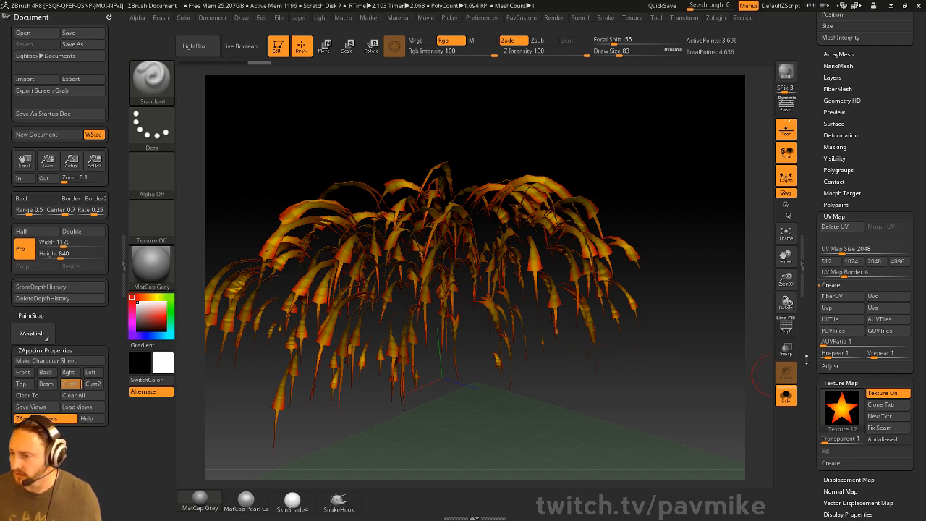
{"action": "scroll", "coordinate": [845, 322], "scroll_direction": "down", "scroll_amount": 3}
{"action": "mouse_move", "coordinate": [847, 321]}
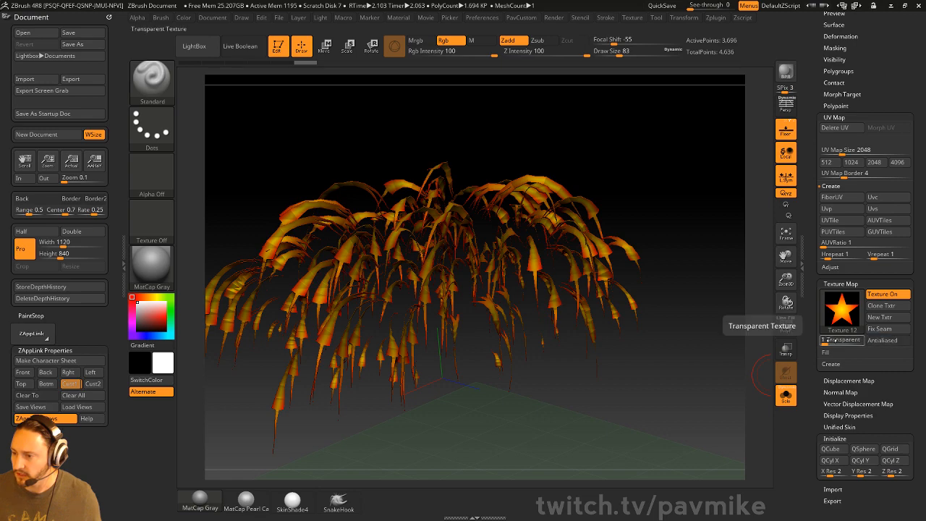
{"action": "left_click", "coordinate": [831, 341]}
{"action": "left_click_drag", "start_coordinate": [824, 342], "coordinate": [828, 342]}
{"action": "left_click_drag", "start_coordinate": [579, 150], "coordinate": [604, 146]}
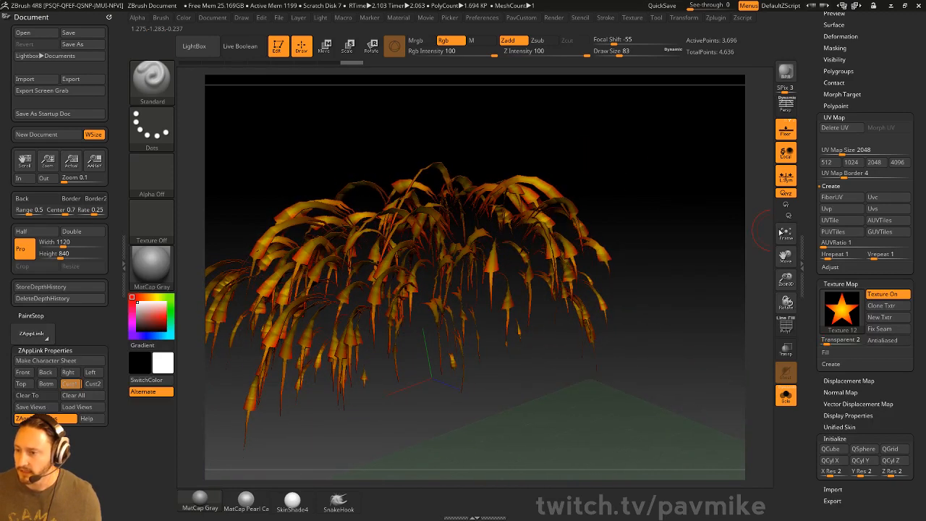
Step: Try Make PolyMesh3D on the fibers, inspect the converted mesh, and switch back to the Fibers14 tool
{"action": "left_click_drag", "start_coordinate": [812, 212], "coordinate": [810, 413]}
{"action": "left_click", "coordinate": [869, 67]}
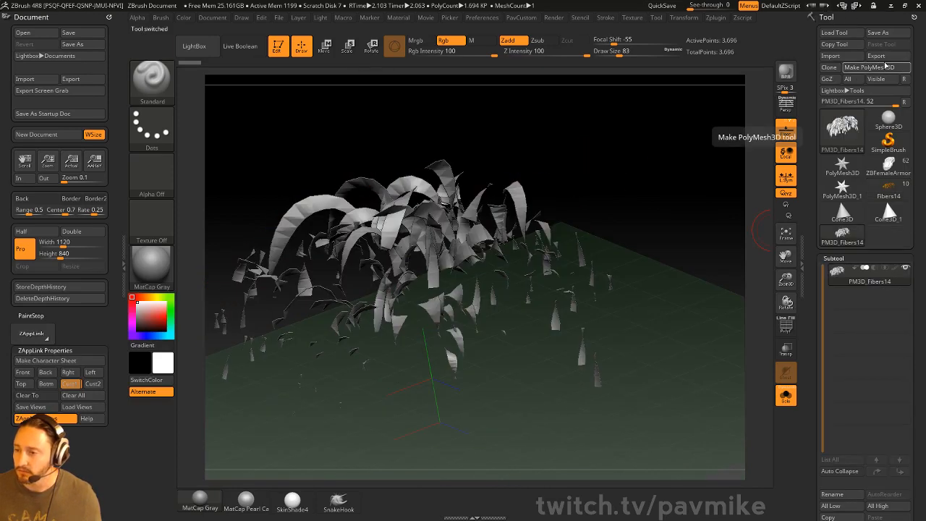
{"action": "left_click_drag", "start_coordinate": [695, 154], "coordinate": [683, 161]}
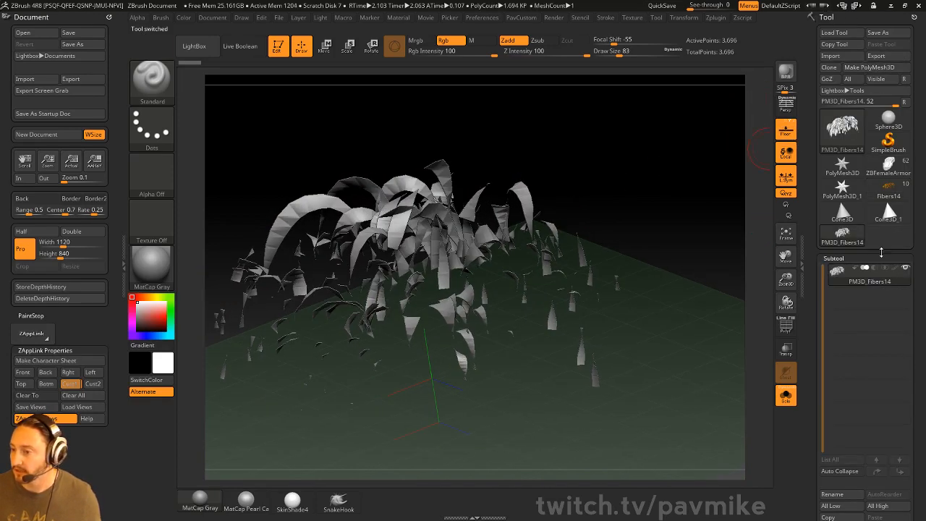
{"action": "left_click", "coordinate": [889, 187]}
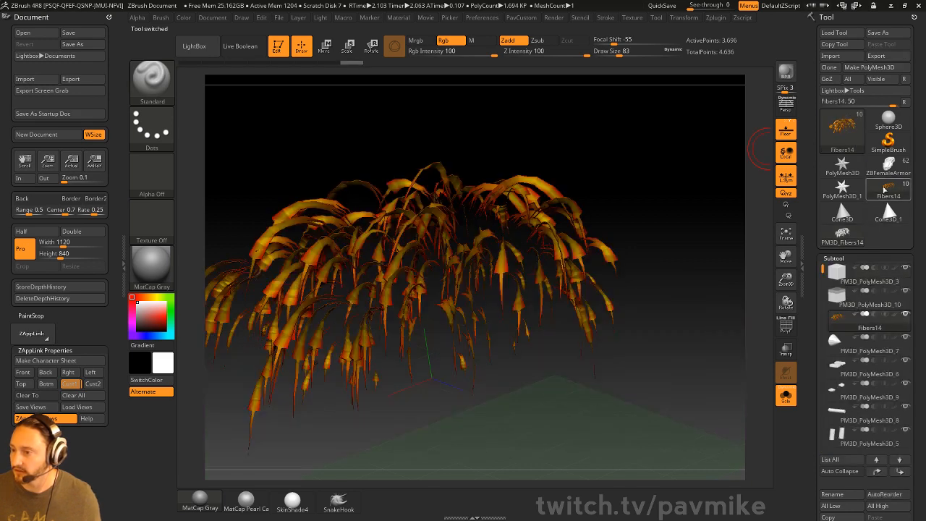
Step: Check the OBJ export dialog for Fibers14 without saving, and show the Move gizmo on the fibers
{"action": "left_click", "coordinate": [877, 56]}
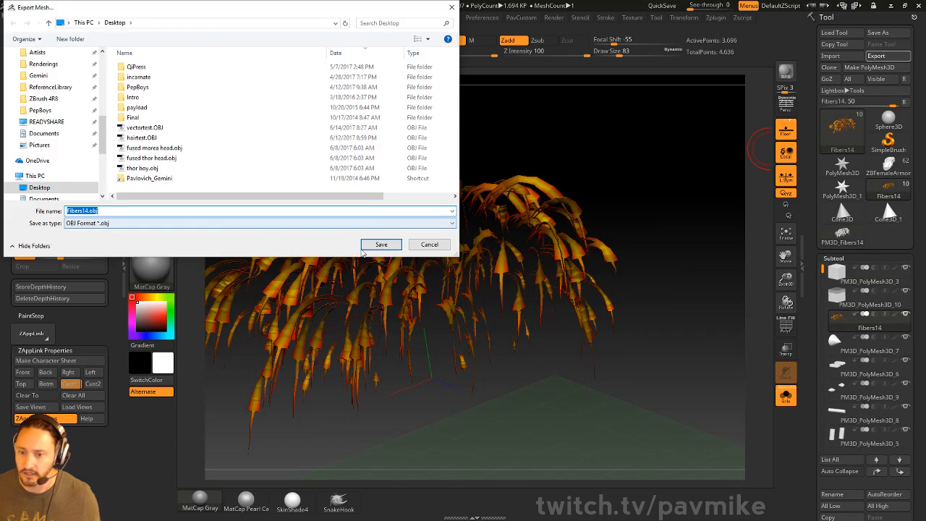
{"action": "left_click", "coordinate": [429, 244]}
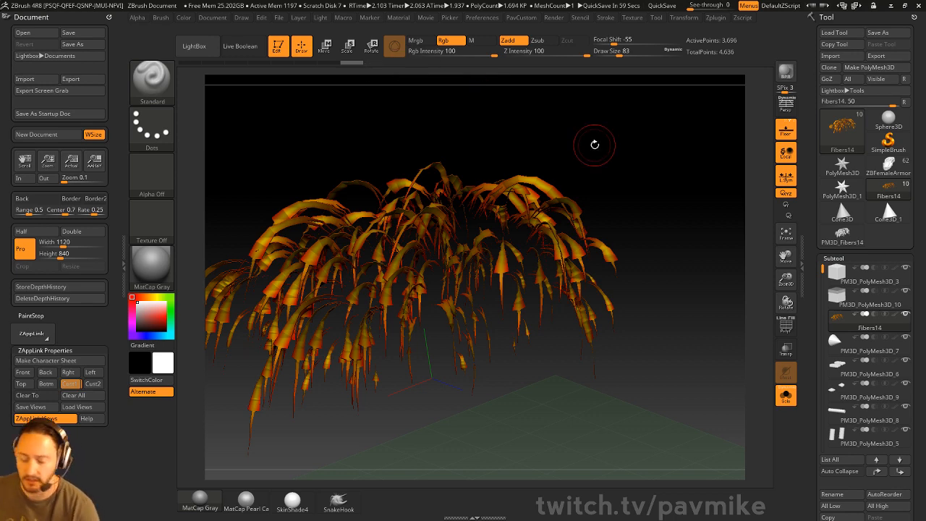
{"action": "key", "text": "w"}
{"action": "right_click_drag", "start_coordinate": [620, 157], "coordinate": [602, 148], "text": "ctrl"}
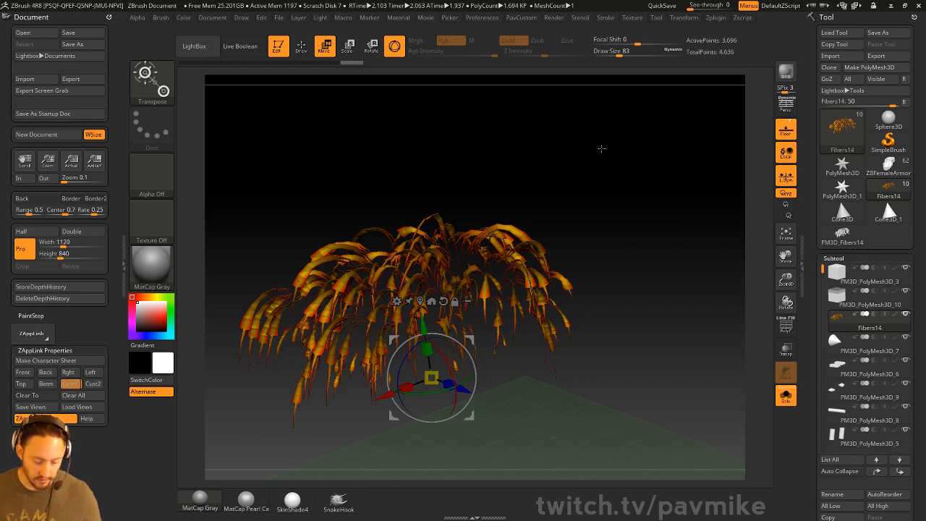
{"action": "key", "text": "y"}
{"action": "key", "text": "y"}
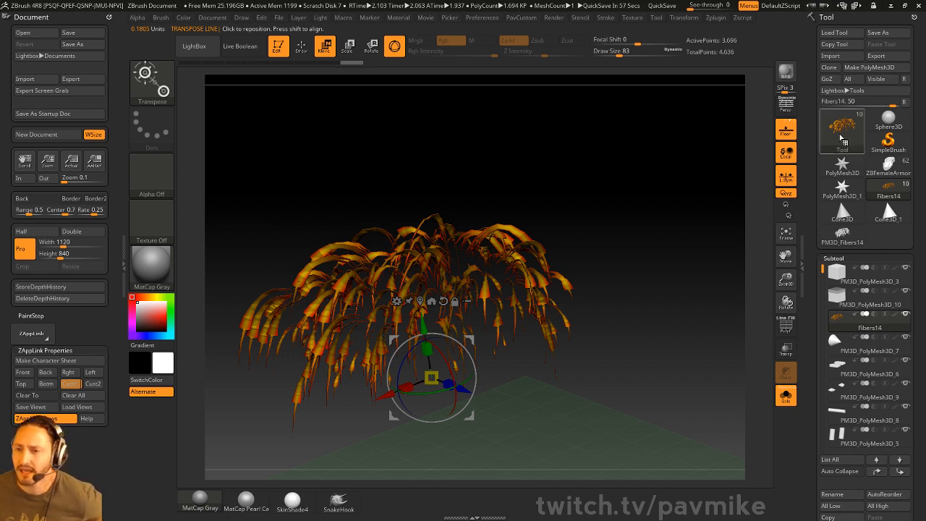
Step: Look through the preferences, examining the IMM Viewer settings and the Language section's Options and Customize groups
{"action": "left_click", "coordinate": [476, 19]}
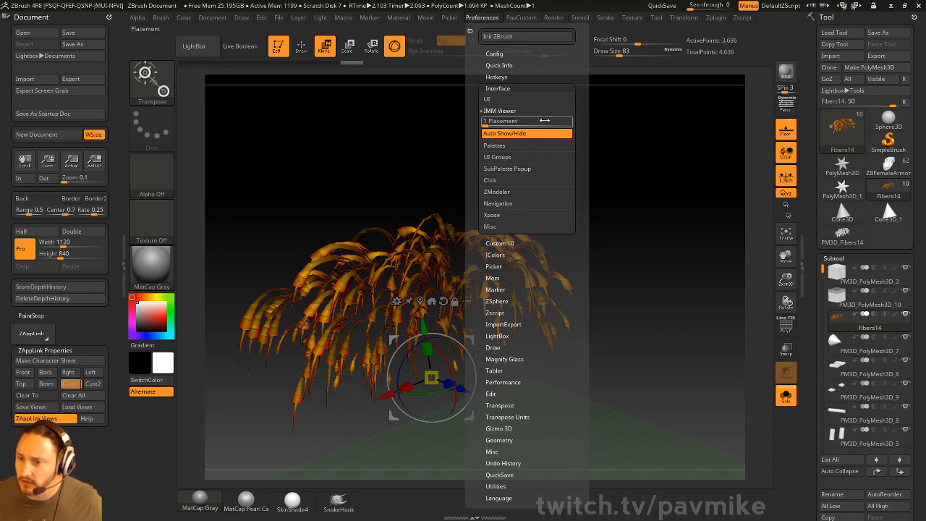
{"action": "left_click", "coordinate": [498, 112]}
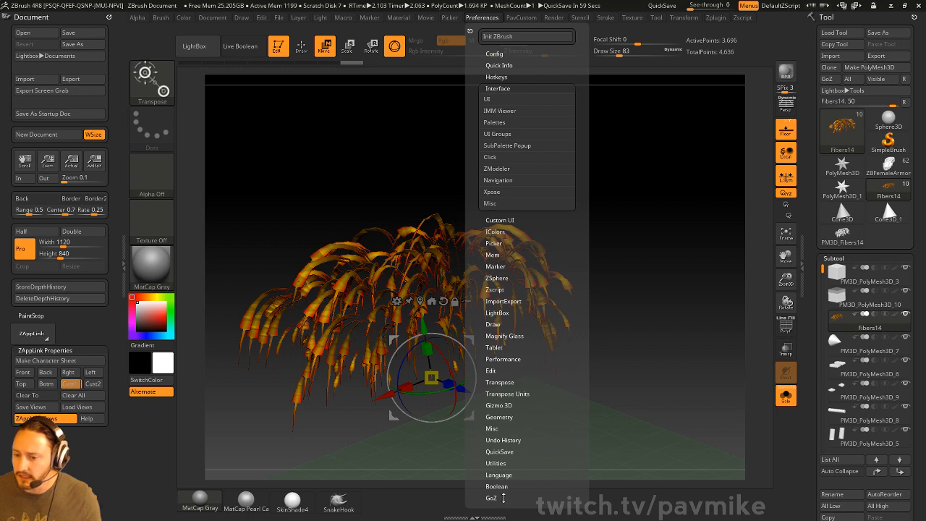
{"action": "left_click", "coordinate": [504, 475]}
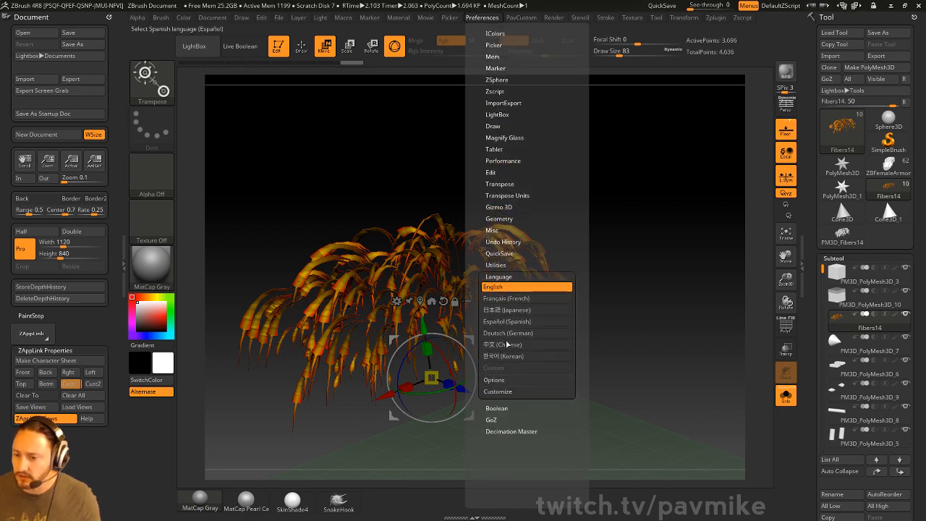
{"action": "left_click", "coordinate": [496, 380]}
{"action": "left_click", "coordinate": [499, 416]}
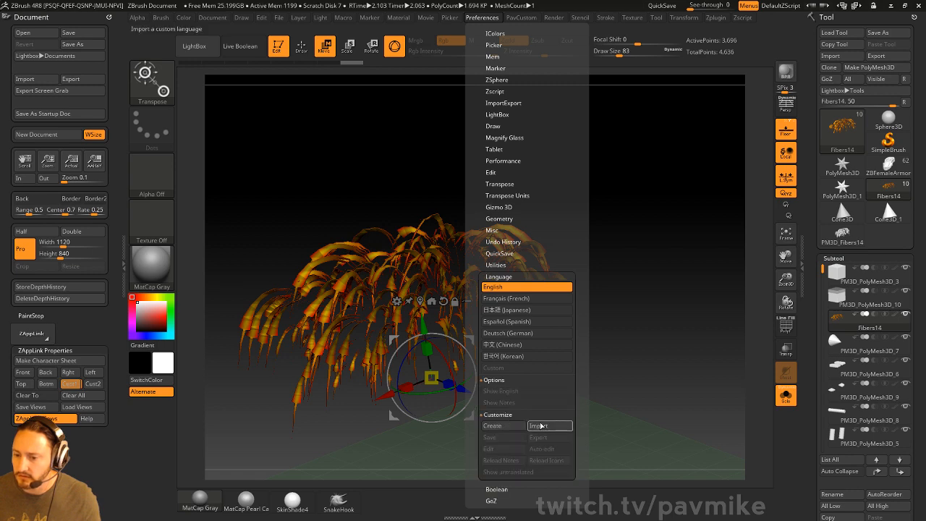
{"action": "left_click_drag", "start_coordinate": [479, 200], "coordinate": [488, 277]}
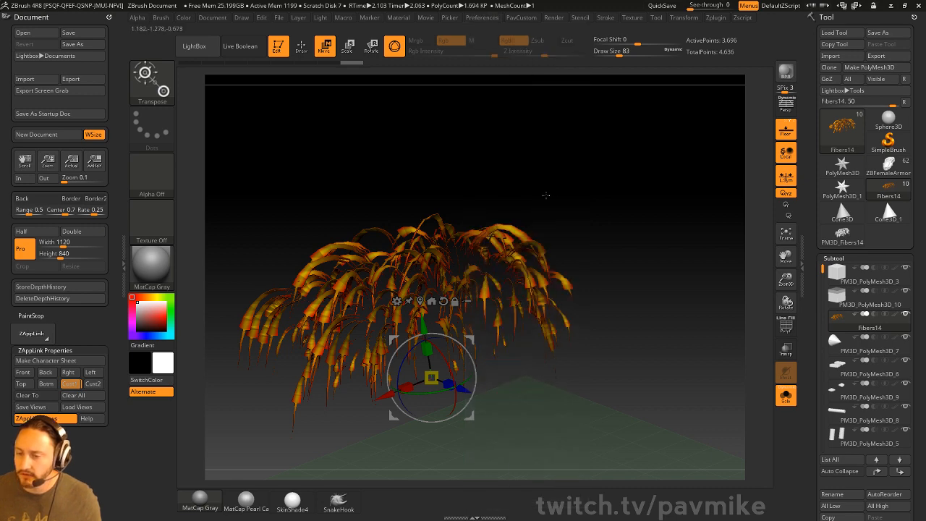
{"action": "left_click", "coordinate": [491, 17]}
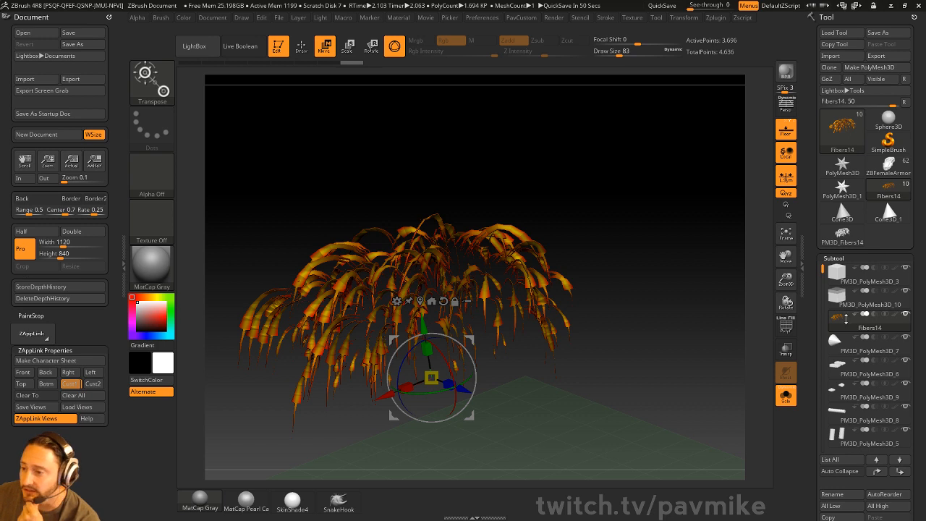
Step: Delete the Fibers14 subtool, turn Solo off to bring back the whole chick, and display the polyframe
{"action": "scroll", "coordinate": [816, 341], "scroll_direction": "down", "scroll_amount": 3}
{"action": "left_click", "coordinate": [830, 485]}
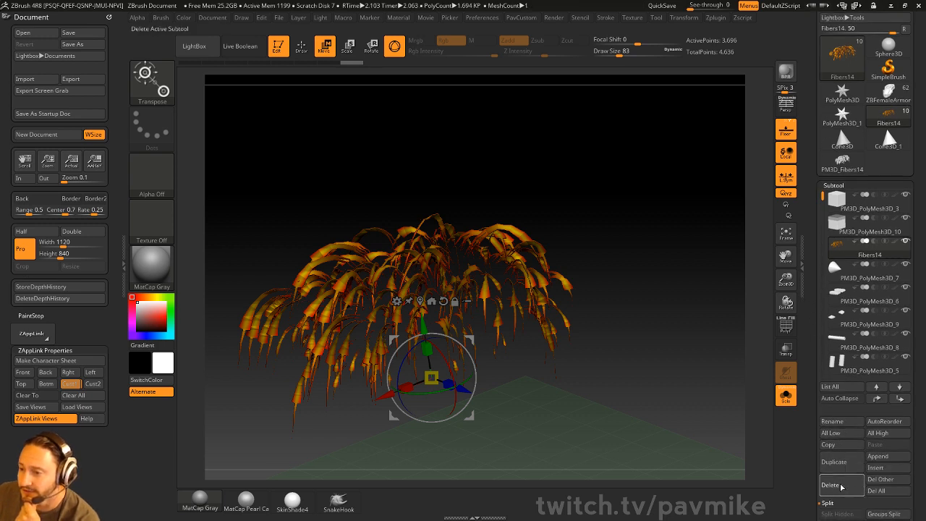
{"action": "left_click", "coordinate": [786, 394]}
{"action": "key", "text": "s"}
{"action": "left_click_drag", "start_coordinate": [664, 147], "coordinate": [691, 173]}
{"action": "left_click", "coordinate": [789, 327]}
Step: Select the comb subtool on the chick's head and raise its middle lobe slightly in the front view
{"action": "left_click", "coordinate": [478, 289], "text": "alt"}
{"action": "mouse_move", "coordinate": [664, 245]}
{"action": "left_mouse_down", "text": "shift"}
{"action": "mouse_move", "coordinate": [676, 242]}
{"action": "mouse_move", "coordinate": [668, 244]}
{"action": "left_mouse_up", "text": "shift"}
{"action": "key", "text": "w"}
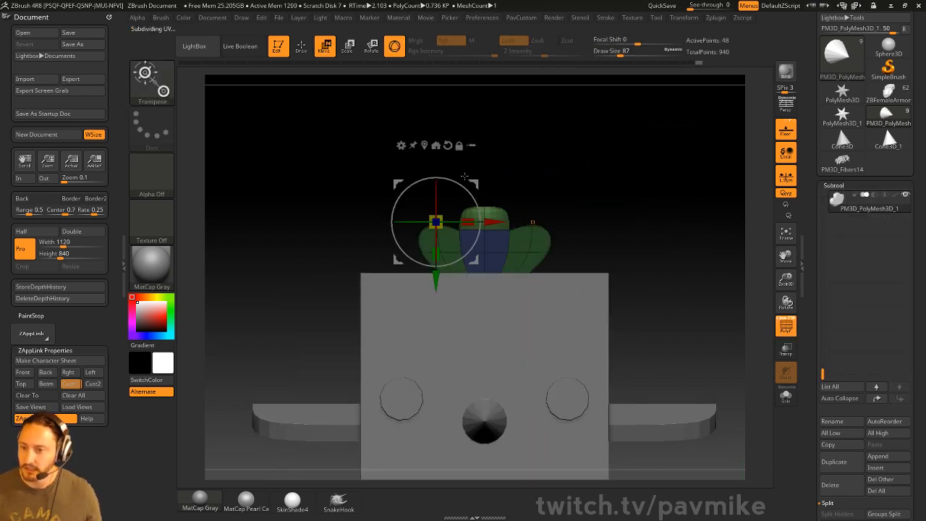
{"action": "mouse_move", "coordinate": [434, 255]}
{"action": "left_mouse_down"}
{"action": "mouse_move", "coordinate": [435, 275]}
{"action": "mouse_move", "coordinate": [435, 267]}
{"action": "left_mouse_up"}
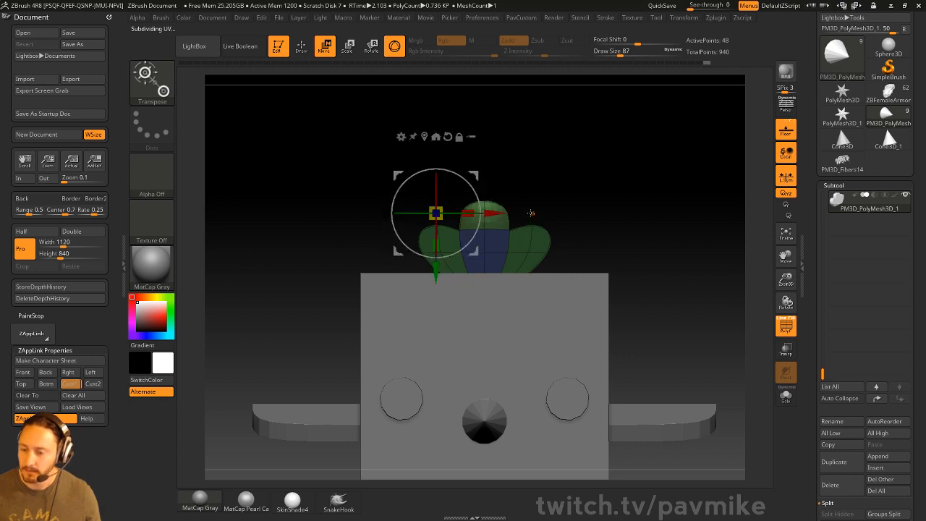
{"action": "key", "text": "q"}
{"action": "left_click_drag", "start_coordinate": [651, 217], "coordinate": [686, 234]}
{"action": "key", "text": "s"}
{"action": "left_click_drag", "start_coordinate": [678, 203], "coordinate": [674, 182], "text": "alt"}
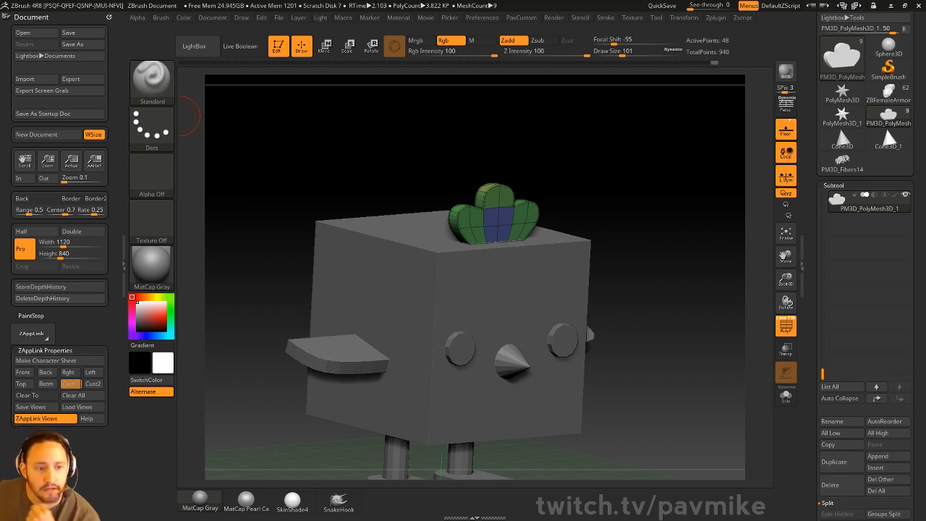
Step: Isolate the comb with its polyframe shown and switch to the ZModeler brush
{"action": "left_click_drag", "start_coordinate": [673, 204], "coordinate": [666, 239]}
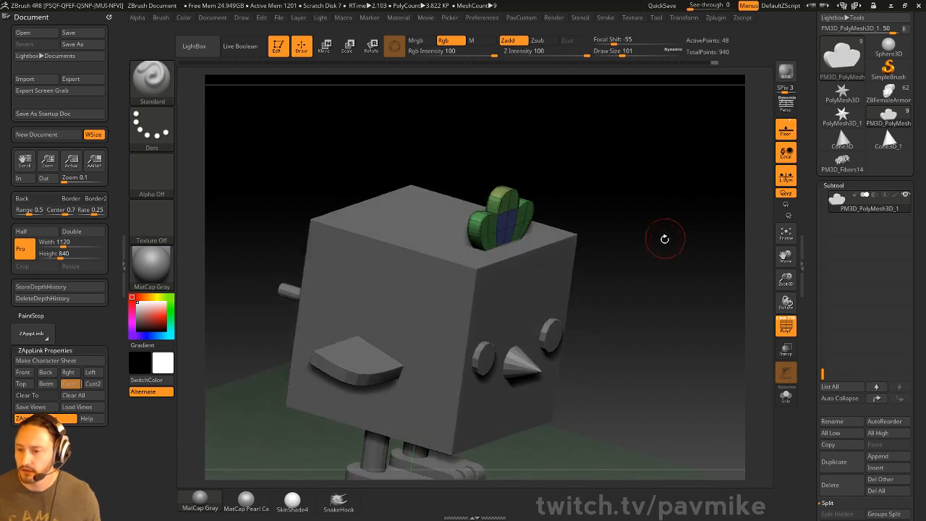
{"action": "left_click", "coordinate": [786, 326]}
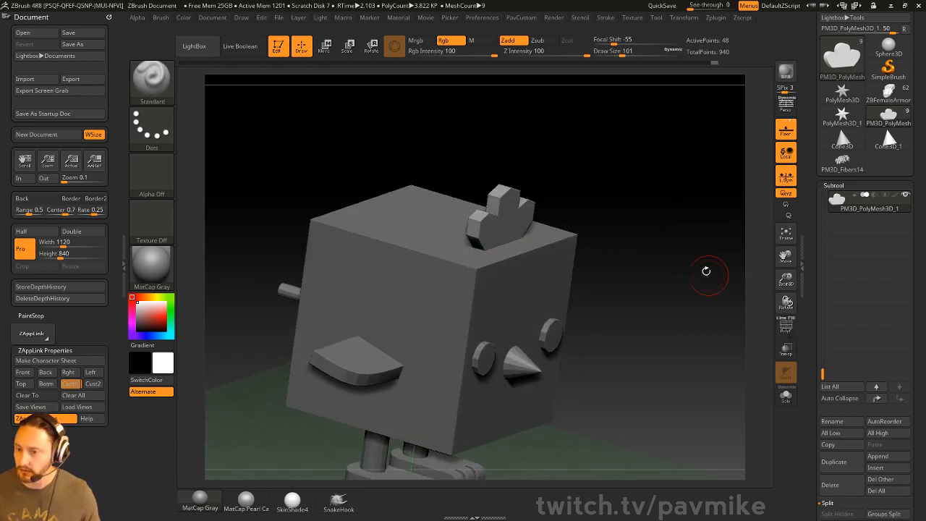
{"action": "left_click_drag", "start_coordinate": [702, 269], "coordinate": [702, 263]}
{"action": "left_click", "coordinate": [786, 326]}
{"action": "left_click", "coordinate": [786, 394]}
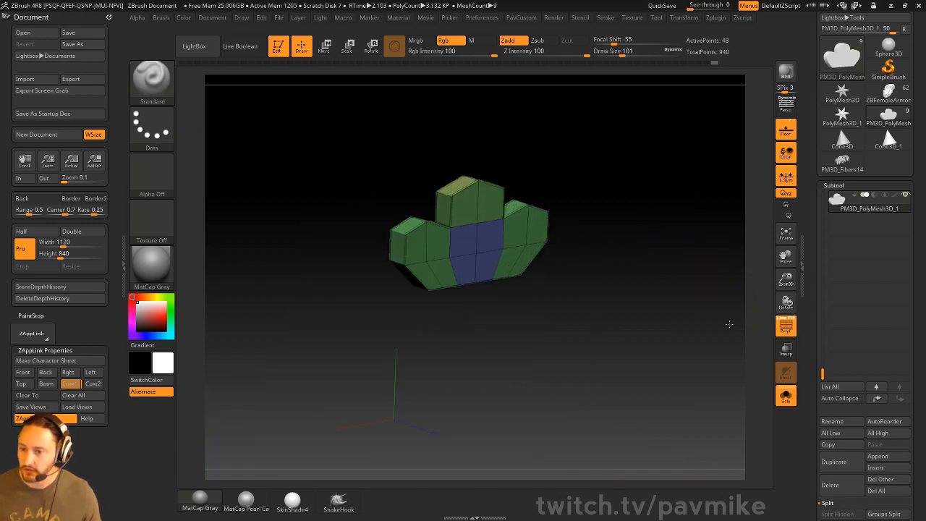
{"action": "key", "text": "b"}
{"action": "key", "text": "z"}
{"action": "key", "text": "m"}
{"action": "left_click_drag", "start_coordinate": [660, 269], "coordinate": [554, 275]}
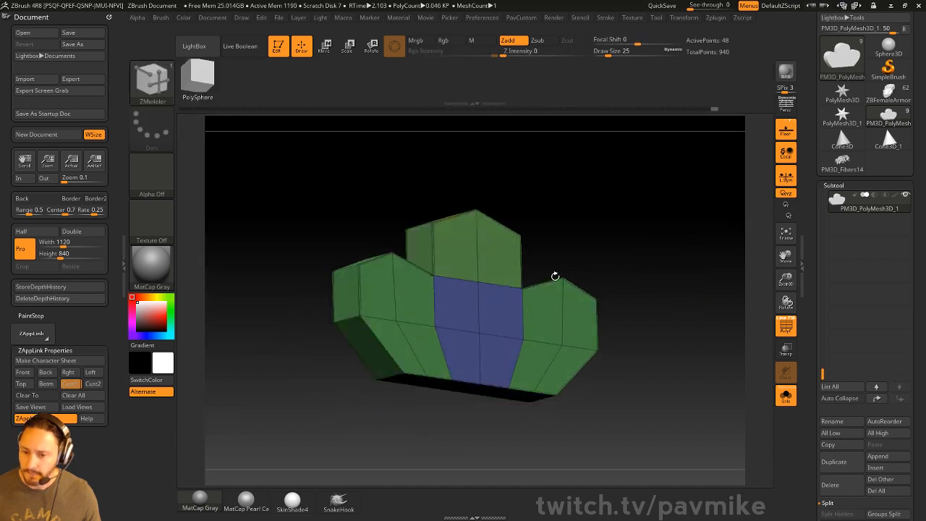
Step: Set the ZModeler edge action to Crease with EdgeLoop Partial and preview the comb briefly with dynamic subdivision
{"action": "key", "text": "space"}
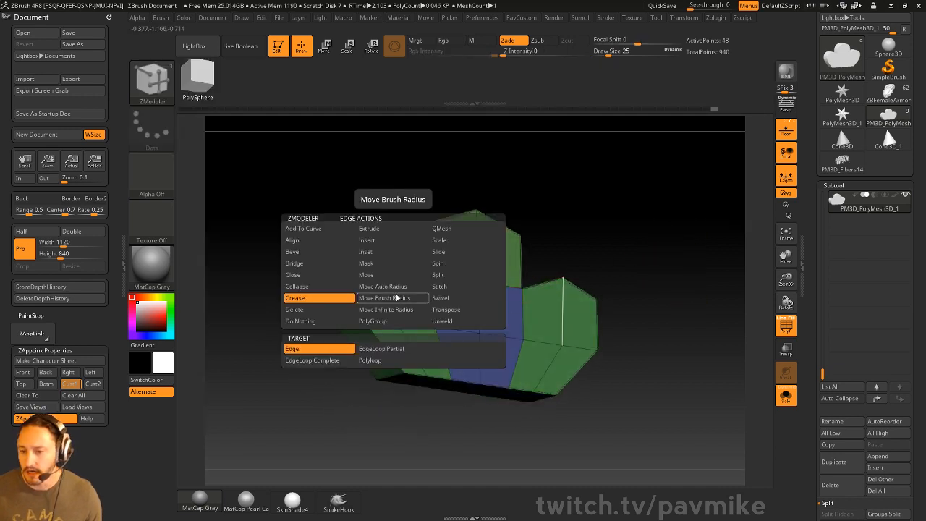
{"action": "left_click", "coordinate": [366, 350]}
{"action": "left_click_drag", "start_coordinate": [528, 241], "coordinate": [604, 306]}
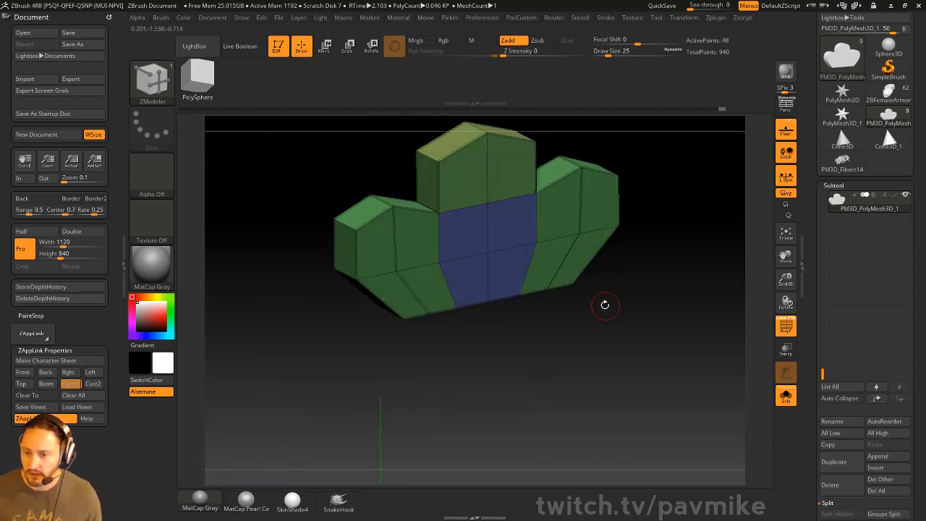
{"action": "key", "text": "d"}
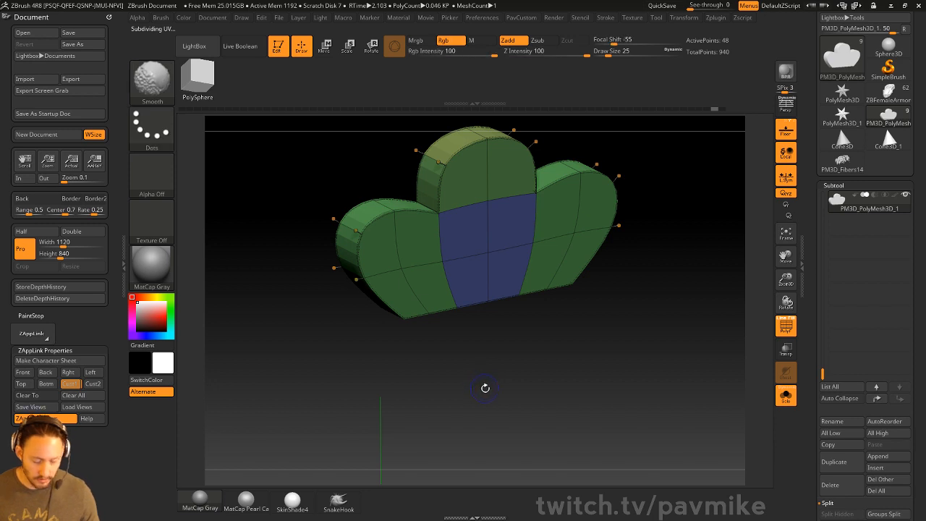
{"action": "key", "text": "shift+d"}
{"action": "left_click_drag", "start_coordinate": [486, 387], "coordinate": [523, 384]}
Step: Remove all creases from the comb with UnCreaseAll
{"action": "key", "text": "space"}
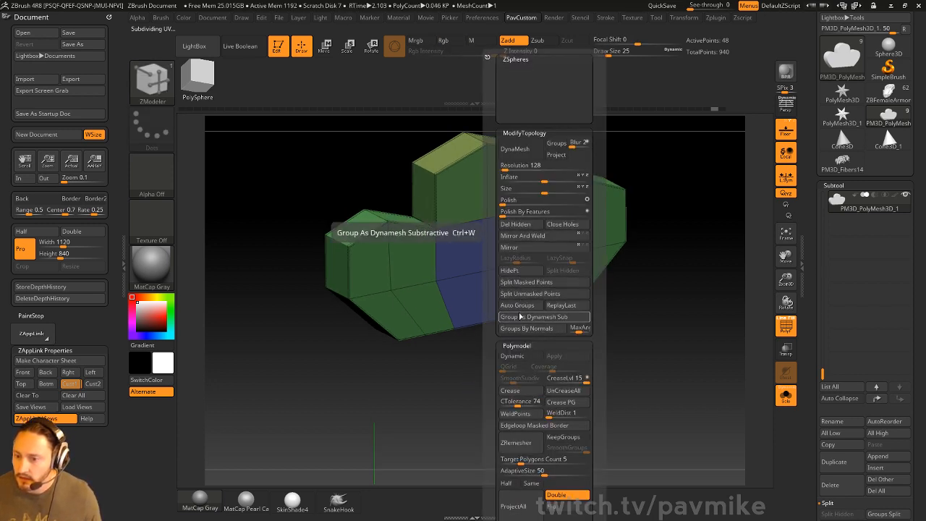
{"action": "left_click", "coordinate": [554, 396]}
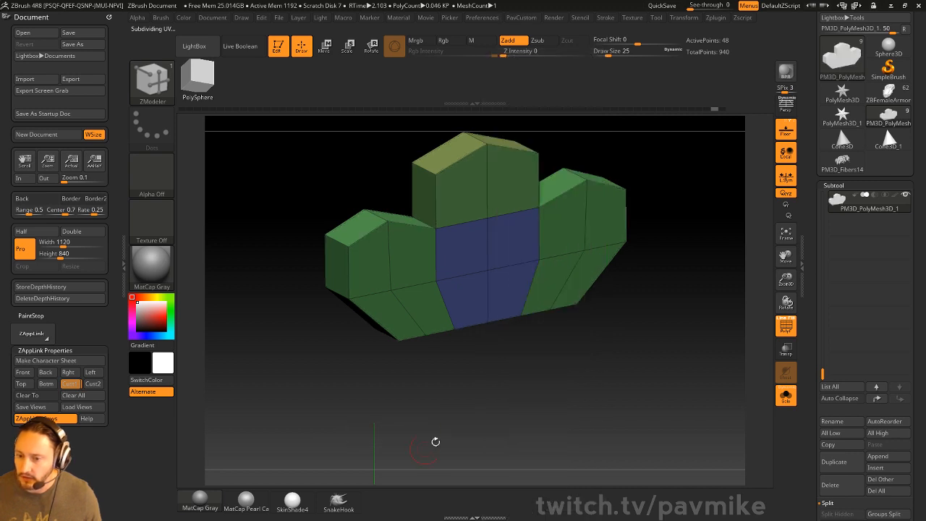
{"action": "left_click_drag", "start_coordinate": [434, 440], "coordinate": [471, 301]}
{"action": "left_click_drag", "start_coordinate": [609, 195], "coordinate": [354, 260]}
Step: Switch the Crease target to EdgeLoop Complete, try creasing the comb's edge loops, and undo the last crease
{"action": "key", "text": "space"}
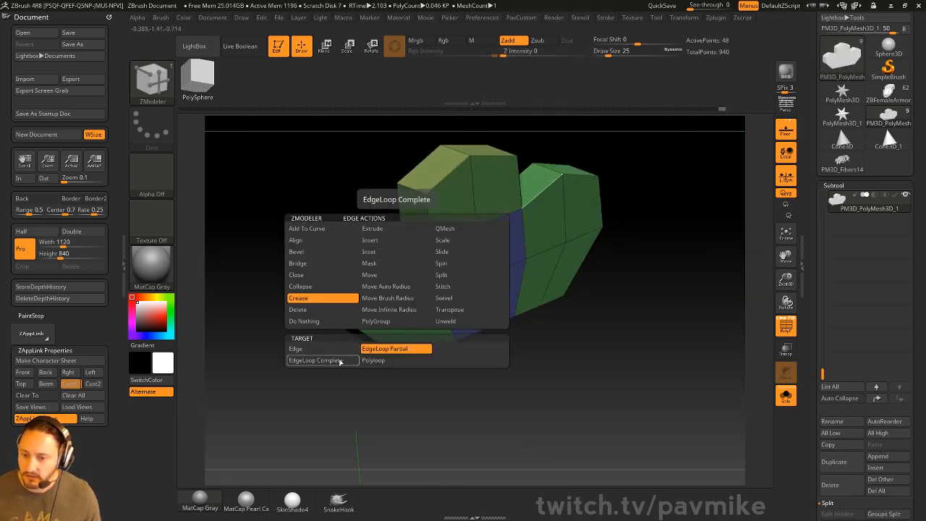
{"action": "left_click", "coordinate": [384, 348]}
{"action": "right_click_drag", "start_coordinate": [394, 297], "coordinate": [380, 334], "text": "ctrl"}
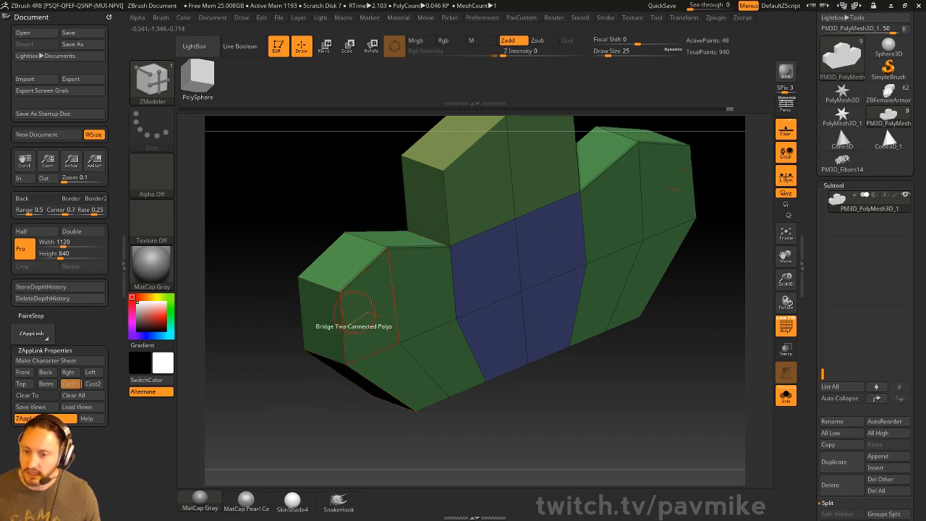
{"action": "key", "text": "space"}
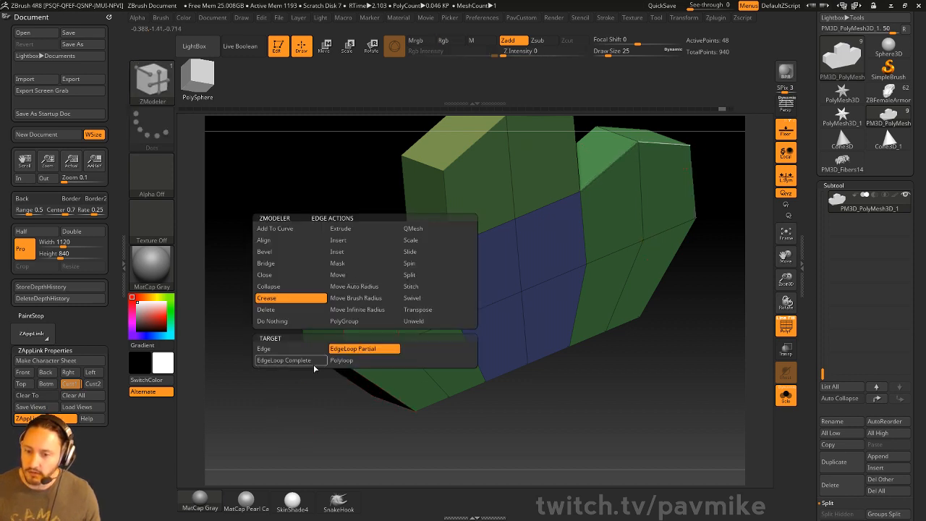
{"action": "left_click", "coordinate": [284, 359]}
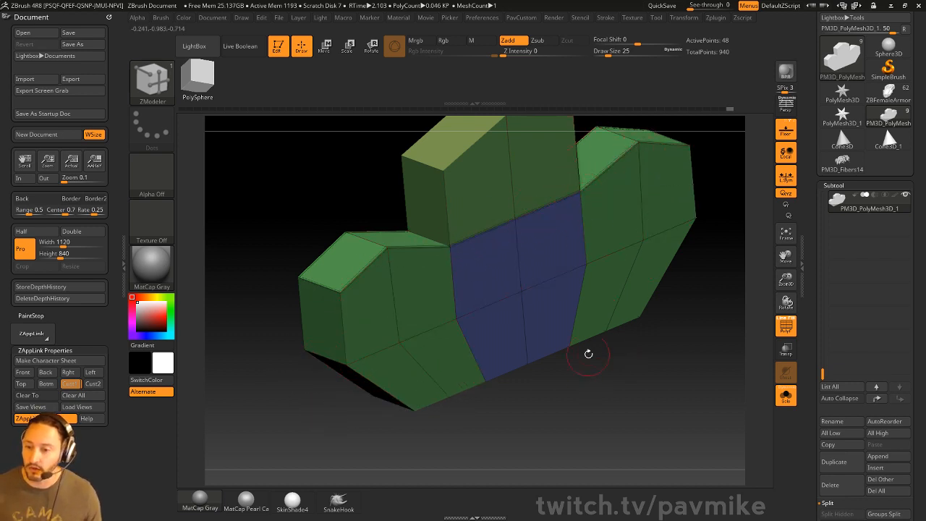
{"action": "right_click_drag", "start_coordinate": [588, 356], "coordinate": [550, 420]}
{"action": "key", "text": "ctrl+z"}
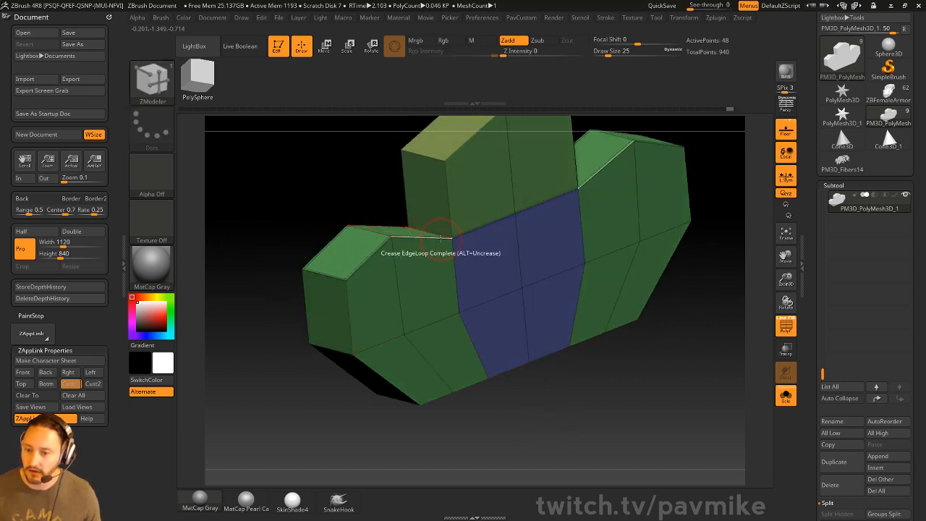
Step: Set the Crease target to EdgeLoop Partial and crease the comb's outline edge loops
{"action": "right_click_drag", "start_coordinate": [325, 292], "coordinate": [397, 237]}
{"action": "right_click_drag", "start_coordinate": [330, 257], "coordinate": [536, 352]}
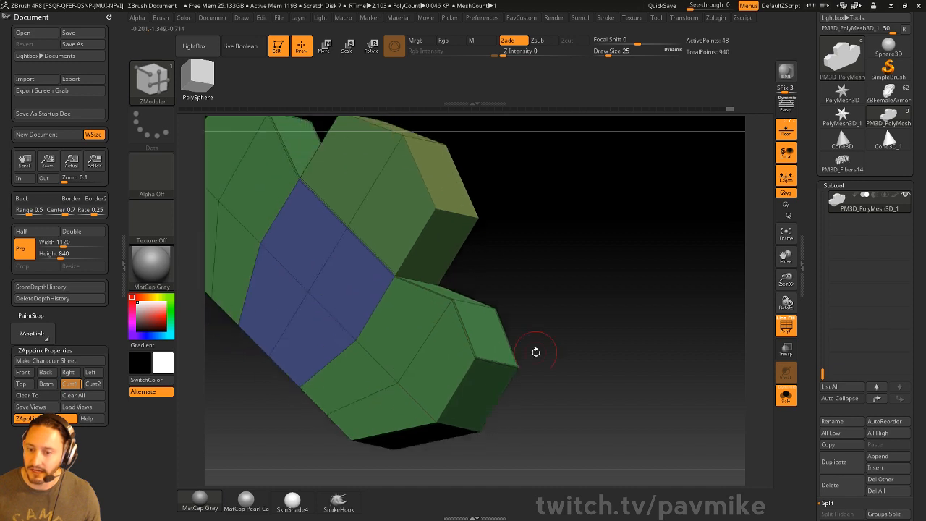
{"action": "right_click_drag", "start_coordinate": [635, 289], "coordinate": [401, 300]}
{"action": "key", "text": "space"}
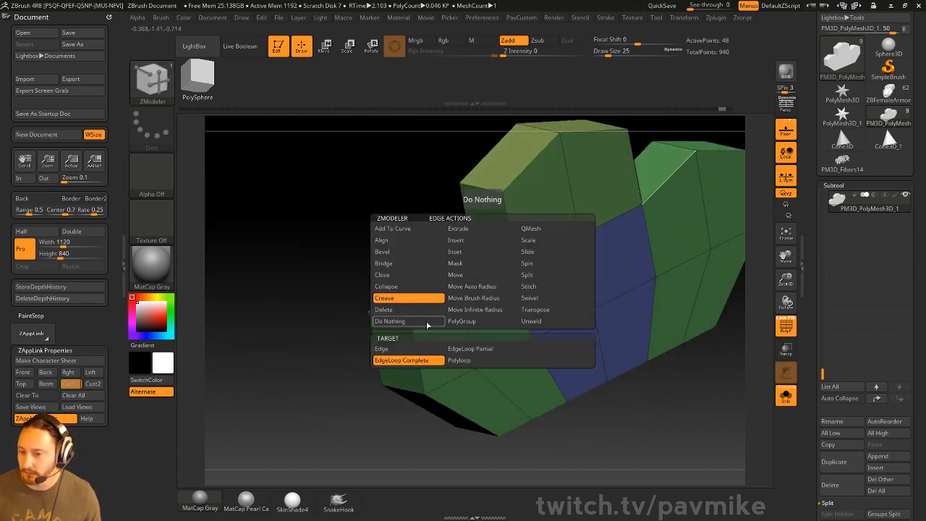
{"action": "left_click", "coordinate": [471, 348]}
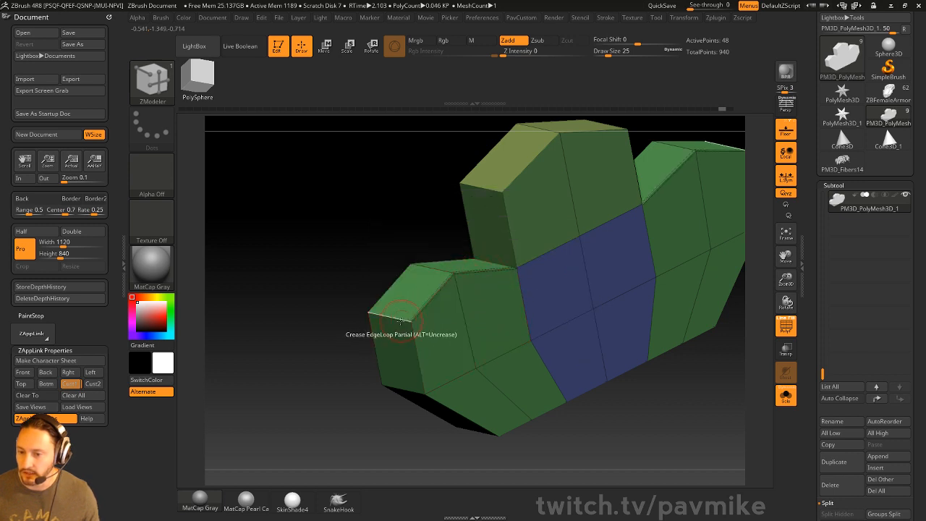
{"action": "left_click", "coordinate": [386, 293]}
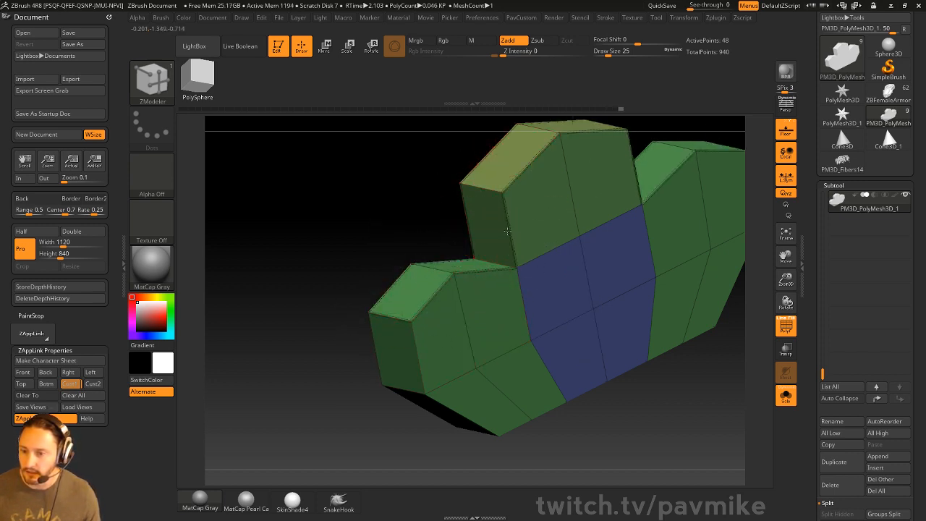
{"action": "left_click_drag", "start_coordinate": [351, 437], "coordinate": [376, 340]}
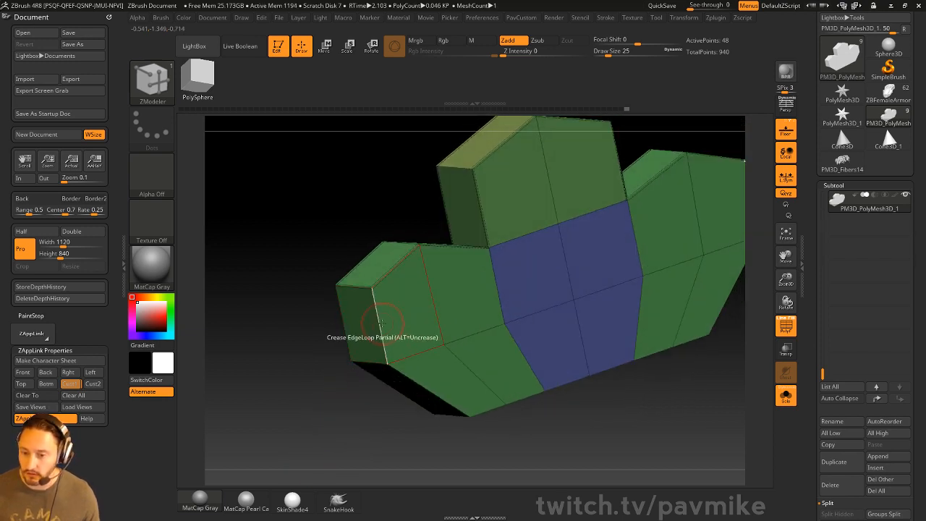
Step: Switch the Crease target to EdgeLoop Complete and try it on the comb's side and bottom edges
{"action": "key", "text": "space"}
{"action": "left_click", "coordinate": [323, 360]}
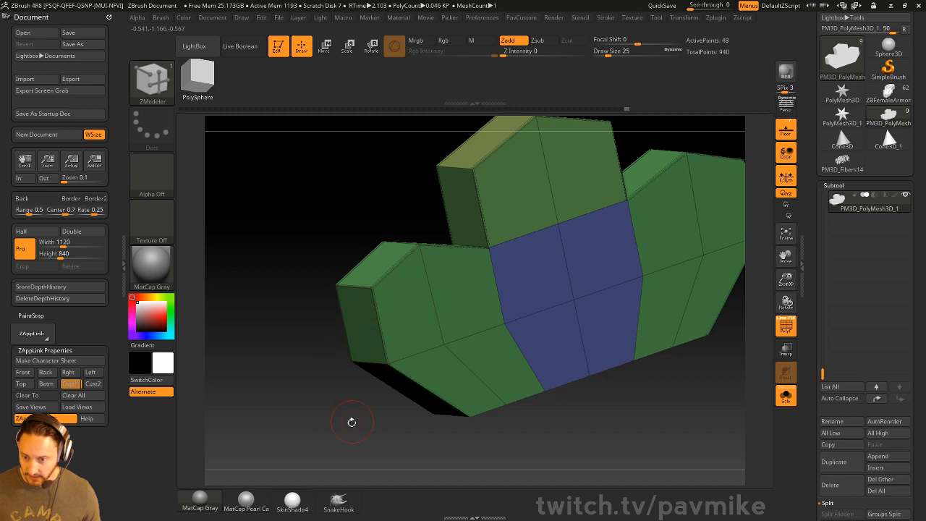
{"action": "left_click_drag", "start_coordinate": [351, 478], "coordinate": [354, 423]}
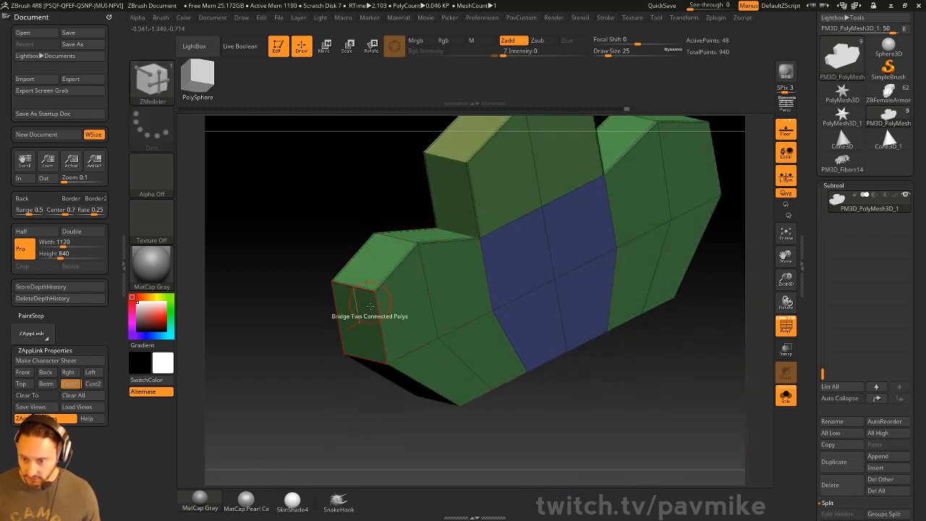
{"action": "key", "text": "ctrl"}
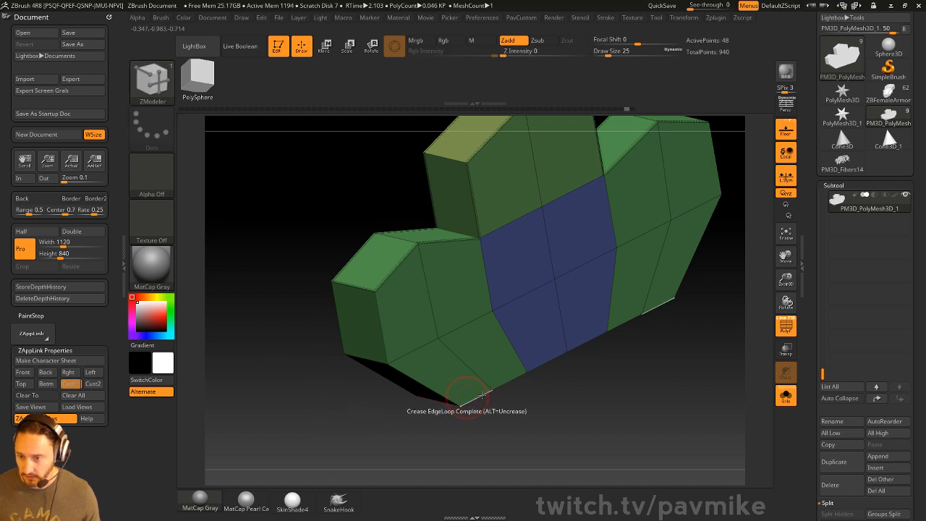
Step: Clear all creases from the comb, crease it again with a tolerance of 74 degrees, and enable dynamic subdivision
{"action": "mouse_move", "coordinate": [637, 406]}
{"action": "left_mouse_down", "text": "alt"}
{"action": "mouse_move", "coordinate": [614, 395]}
{"action": "mouse_move", "coordinate": [601, 404]}
{"action": "left_mouse_up", "text": "alt"}
{"action": "key", "text": "1"}
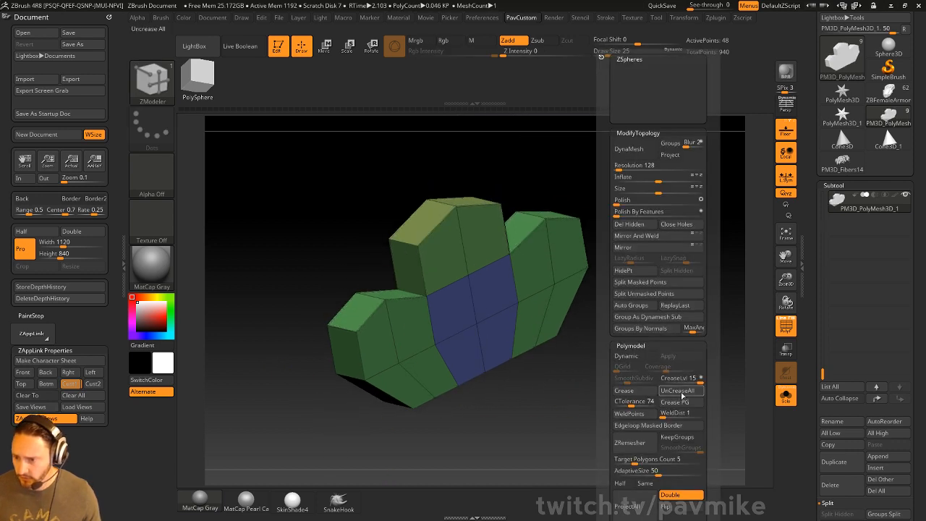
{"action": "left_click", "coordinate": [634, 397]}
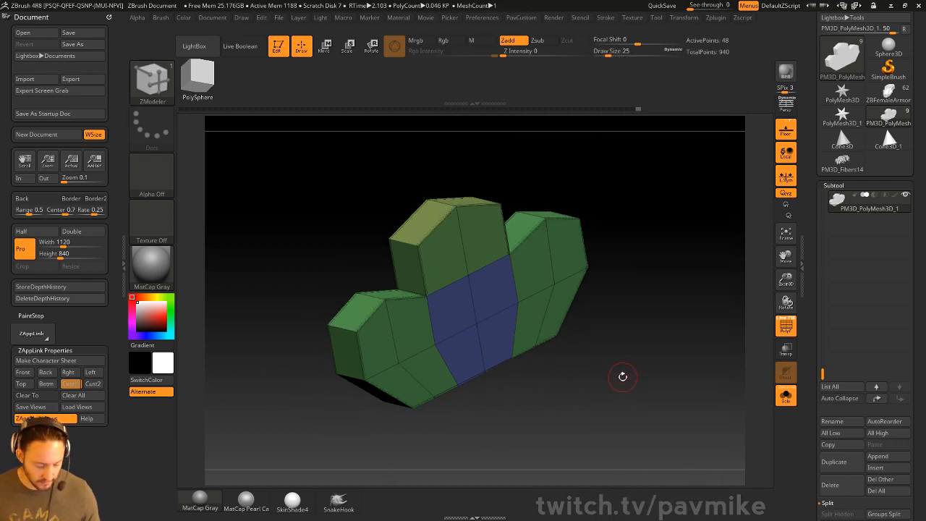
{"action": "key", "text": "d"}
{"action": "left_click_drag", "start_coordinate": [640, 380], "coordinate": [655, 367]}
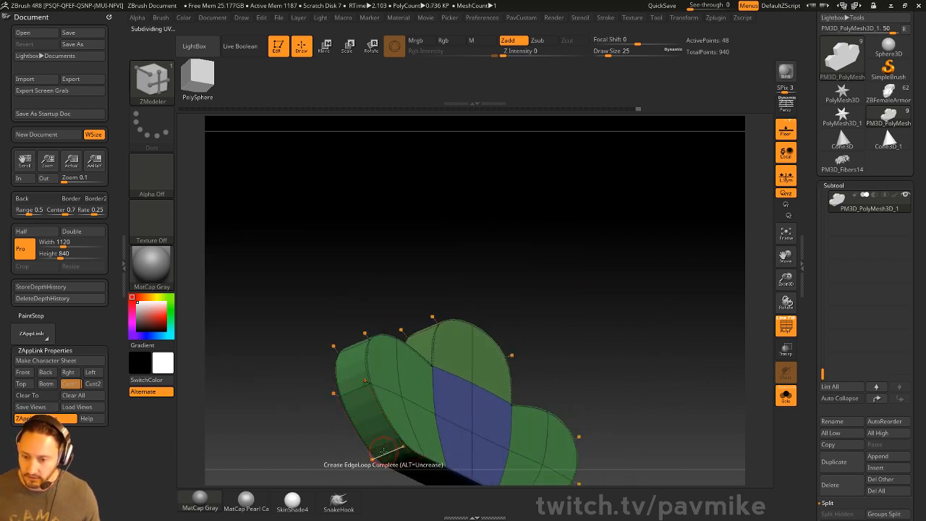
Step: Set the ZModeler Crease target to Edge and check the smoothed comb in a straight front view
{"action": "key", "text": "space"}
{"action": "left_click", "coordinate": [314, 349]}
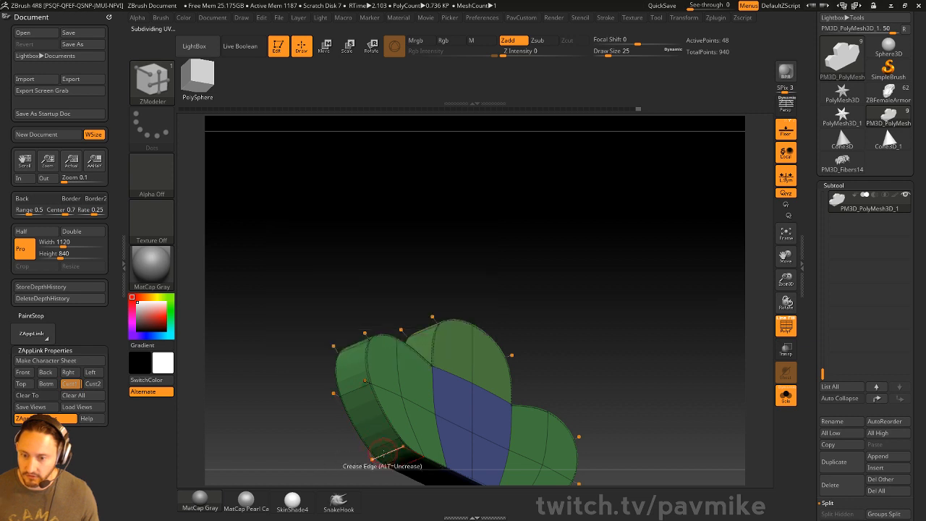
{"action": "left_click_drag", "start_coordinate": [557, 362], "coordinate": [610, 362], "text": "alt"}
{"action": "key", "text": "2"}
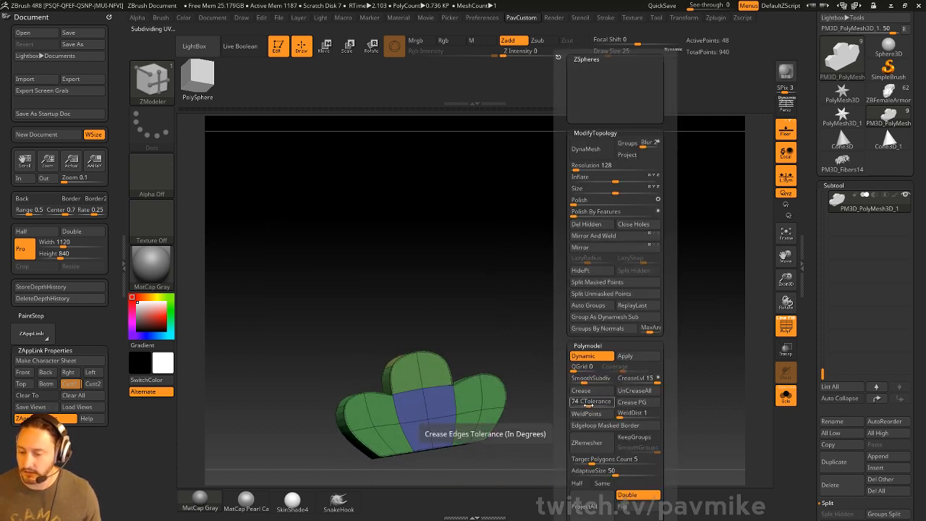
{"action": "left_click_drag", "start_coordinate": [507, 296], "coordinate": [546, 302], "text": "shift"}
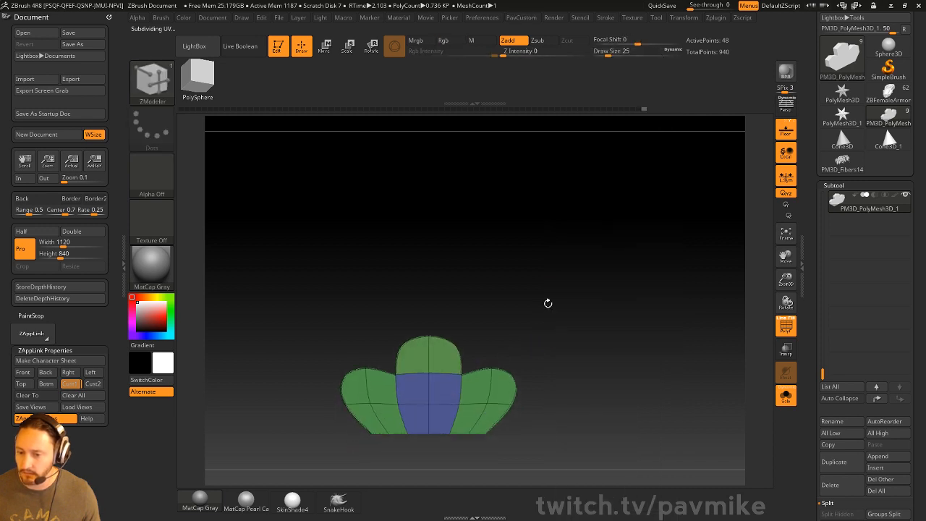
Step: Turn off the polyframe, show the whole chick again, and switch to the Standard brush
{"action": "left_click", "coordinate": [794, 327]}
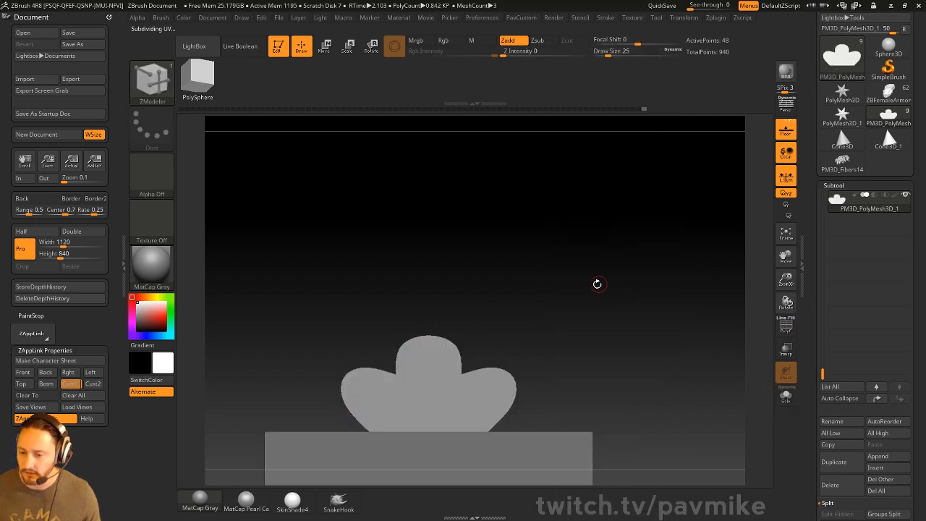
{"action": "mouse_move", "coordinate": [597, 285]}
{"action": "left_mouse_down"}
{"action": "mouse_move", "coordinate": [620, 309]}
{"action": "mouse_move", "coordinate": [642, 313]}
{"action": "mouse_move", "coordinate": [668, 287]}
{"action": "left_mouse_up"}
{"action": "key", "text": "b"}
{"action": "key", "text": "s"}
{"action": "key", "text": "t"}
{"action": "key", "text": "s"}
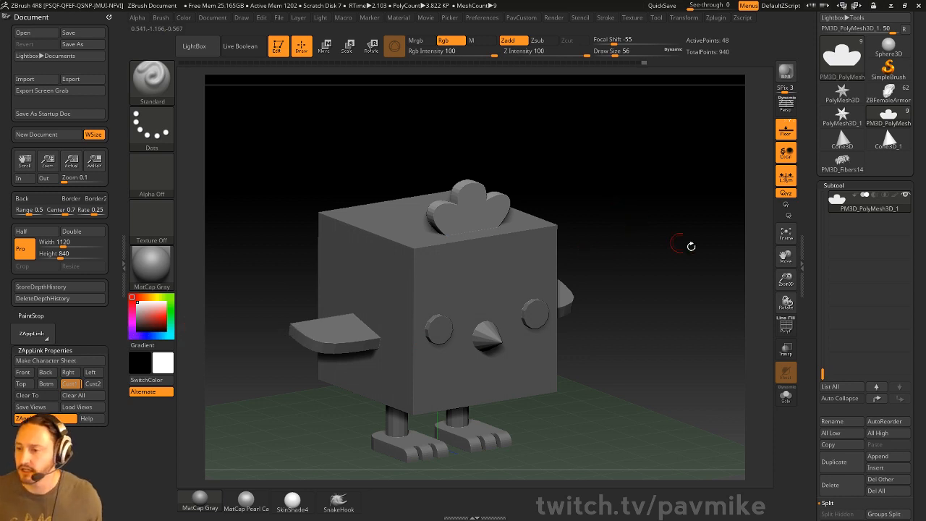
Step: Duplicate the comb subtool and isolate the copy with its polyframe shown
{"action": "left_click", "coordinate": [833, 461]}
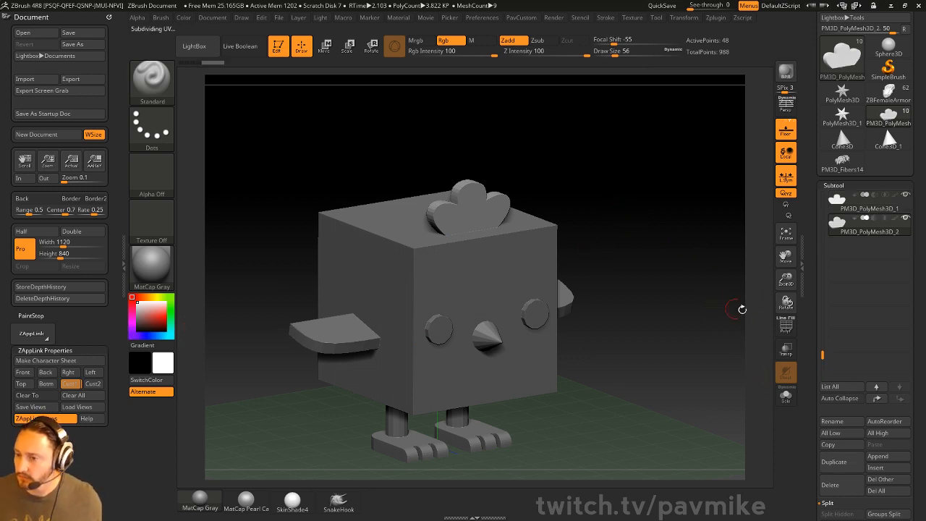
{"action": "left_click", "coordinate": [786, 326]}
{"action": "right_click_drag", "start_coordinate": [682, 214], "coordinate": [774, 262], "text": "ctrl"}
{"action": "right_click_drag", "start_coordinate": [732, 291], "coordinate": [682, 374], "text": "alt"}
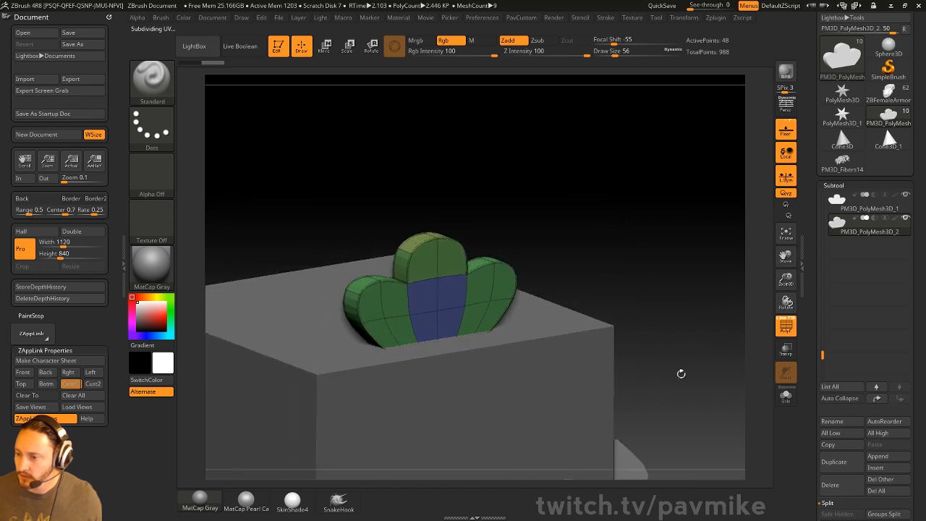
{"action": "left_click", "coordinate": [787, 395]}
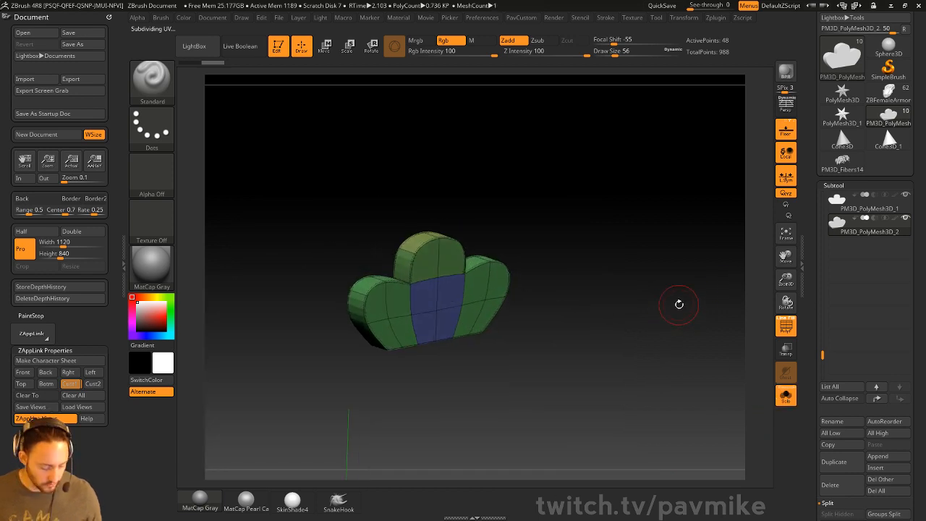
Step: Apply the dynamic subdivision to the duplicated comb and divide it further to about 11,778 points
{"action": "key", "text": "space"}
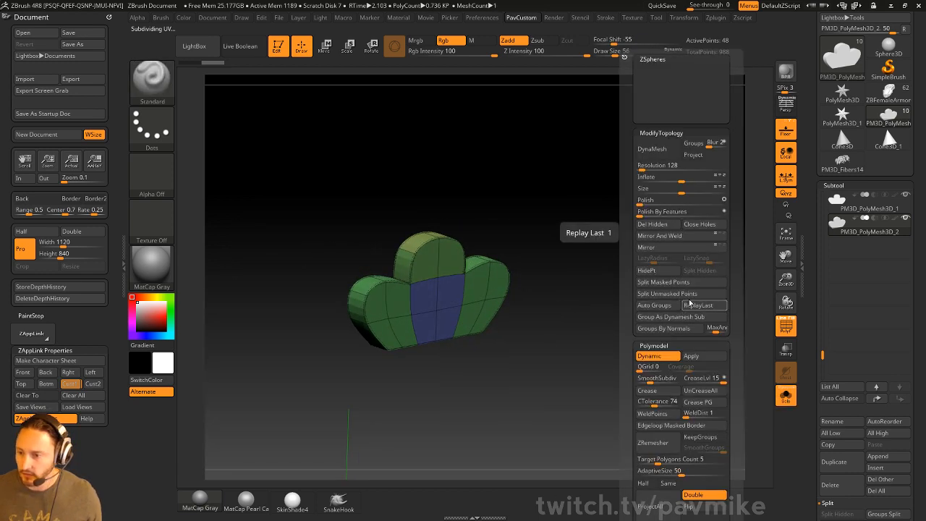
{"action": "left_click", "coordinate": [711, 358]}
{"action": "key", "text": "ctrl"}
{"action": "key", "text": "ctrl+d"}
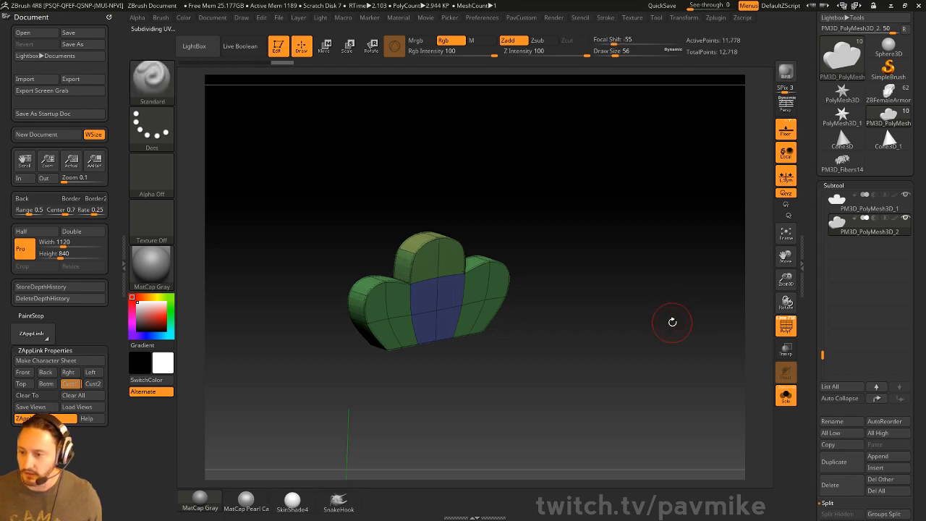
Step: Roughen the duplicated comb's surface with the Noise deformation
{"action": "left_click_drag", "start_coordinate": [661, 287], "coordinate": [667, 300]}
{"action": "left_click_drag", "start_coordinate": [807, 342], "coordinate": [805, 168]}
{"action": "left_click", "coordinate": [835, 279], "text": "shift"}
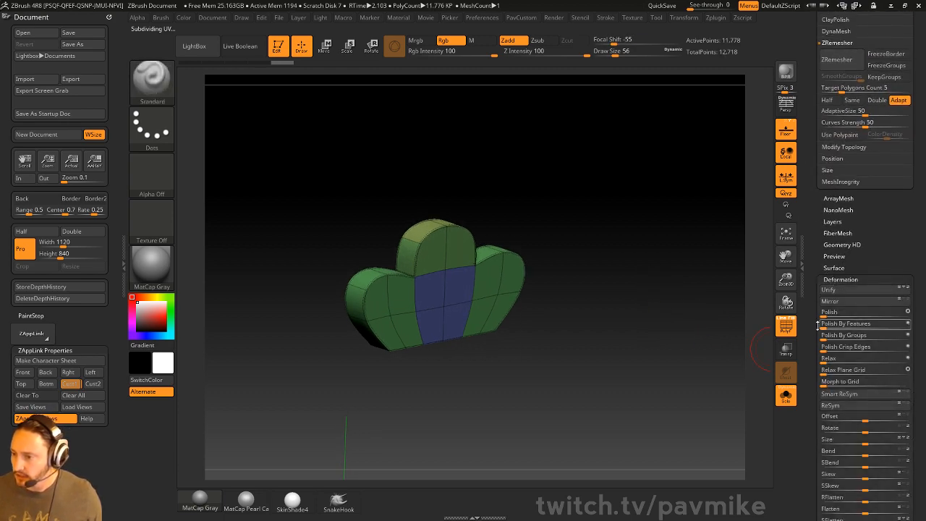
{"action": "scroll", "coordinate": [861, 332], "scroll_direction": "down", "scroll_amount": 5}
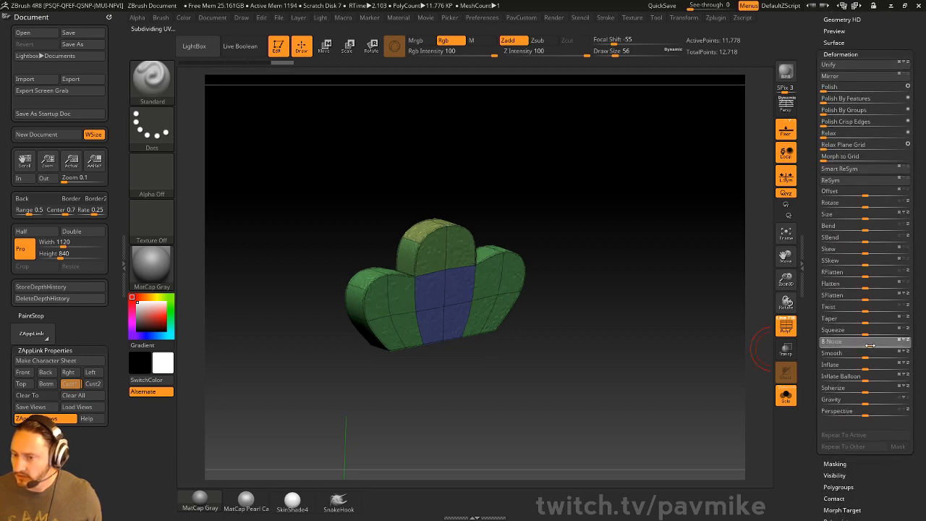
{"action": "left_click", "coordinate": [864, 347]}
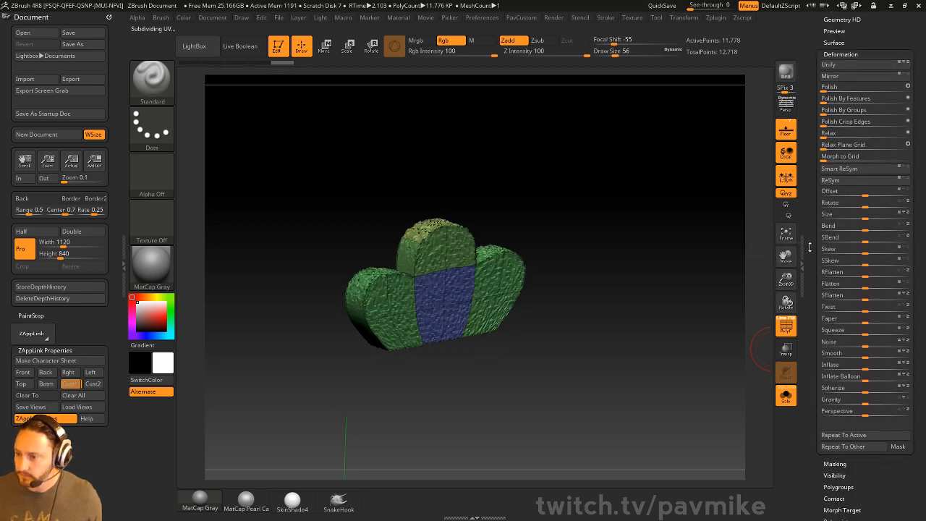
Step: Lower the duplicated comb to subdivision level 3 and delete its higher subdivision levels
{"action": "mouse_move", "coordinate": [808, 248]}
{"action": "left_mouse_down"}
{"action": "mouse_move", "coordinate": [808, 419]}
{"action": "mouse_move", "coordinate": [812, 339]}
{"action": "left_mouse_up"}
{"action": "mouse_move", "coordinate": [809, 303]}
{"action": "left_mouse_down"}
{"action": "mouse_move", "coordinate": [809, 295]}
{"action": "mouse_move", "coordinate": [816, 432]}
{"action": "mouse_move", "coordinate": [817, 420]}
{"action": "left_mouse_up"}
{"action": "left_click_drag", "start_coordinate": [841, 350], "coordinate": [824, 350]}
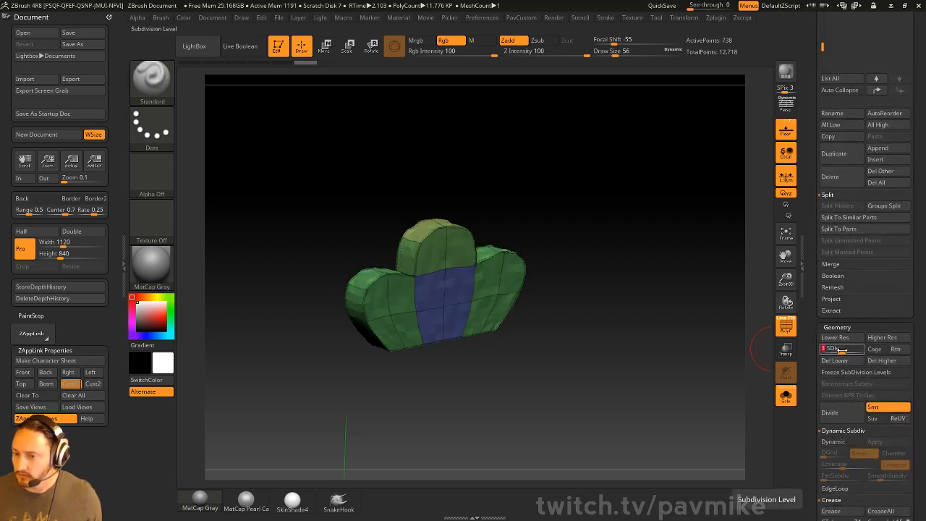
{"action": "left_click", "coordinate": [879, 361]}
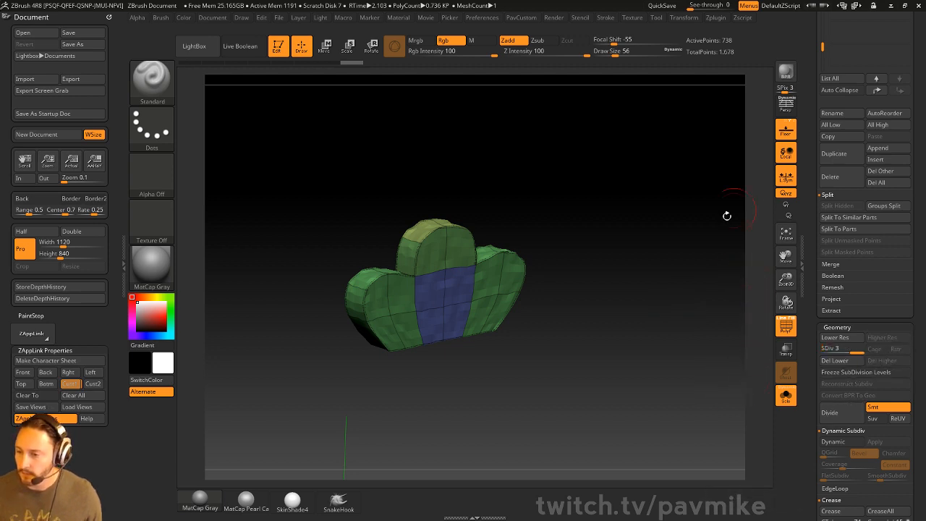
Step: Set the draw size to 17 and delete the crest's lower subdivision levels
{"action": "mouse_move", "coordinate": [727, 216]}
{"action": "left_mouse_down"}
{"action": "mouse_move", "coordinate": [666, 296]}
{"action": "mouse_move", "coordinate": [571, 325]}
{"action": "left_mouse_up"}
{"action": "key", "text": "s"}
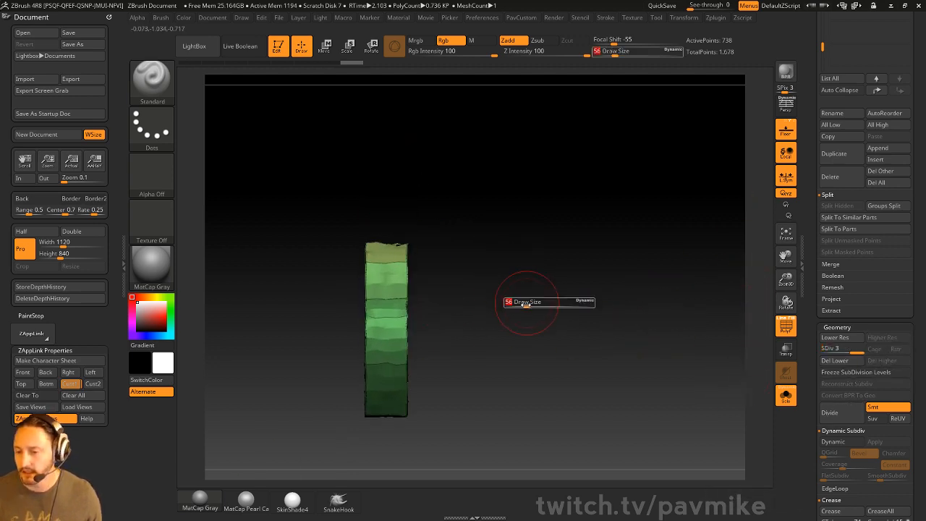
{"action": "left_click_drag", "start_coordinate": [526, 305], "coordinate": [519, 305]}
{"action": "mouse_move", "coordinate": [553, 291]}
{"action": "left_mouse_down"}
{"action": "mouse_move", "coordinate": [456, 279]}
{"action": "mouse_move", "coordinate": [509, 299]}
{"action": "mouse_move", "coordinate": [506, 265]}
{"action": "left_mouse_up"}
{"action": "key", "text": "ctrl"}
{"action": "left_click", "coordinate": [834, 360]}
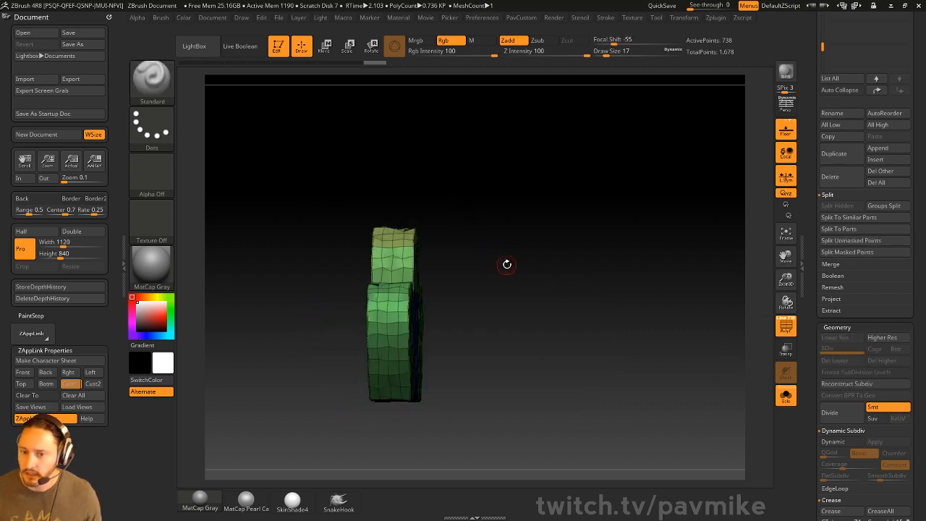
Step: Mask everything except the crest's front face and flatten that face by scaling it along the Z axis with the gizmo
{"action": "mouse_move", "coordinate": [478, 196]}
{"action": "left_mouse_down", "text": "shift"}
{"action": "mouse_move", "coordinate": [422, 435]}
{"action": "mouse_move", "coordinate": [405, 452]}
{"action": "left_mouse_up", "text": "shift"}
{"action": "left_click", "coordinate": [447, 396], "text": "ctrl"}
{"action": "right_click_drag", "start_coordinate": [572, 275], "coordinate": [574, 311], "text": "ctrl"}
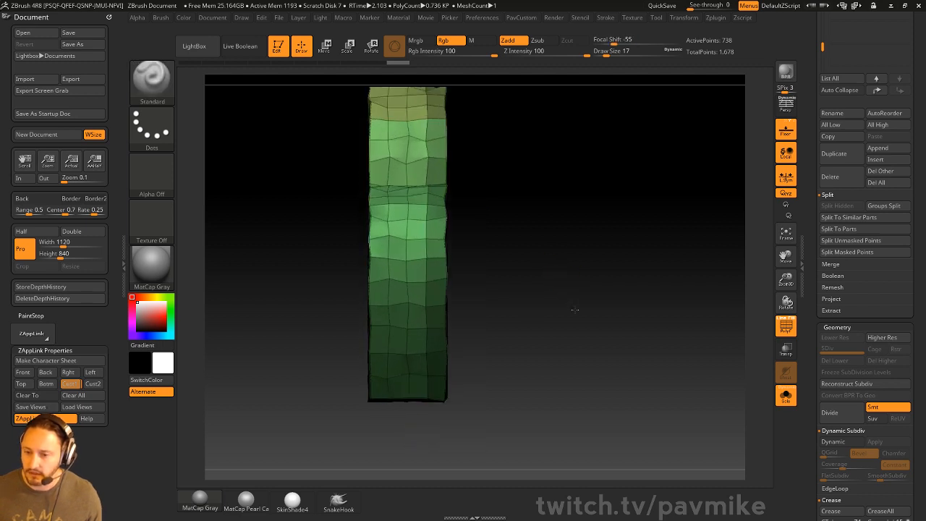
{"action": "key", "text": "w"}
{"action": "right_click_drag", "start_coordinate": [583, 177], "coordinate": [576, 241], "text": "alt"}
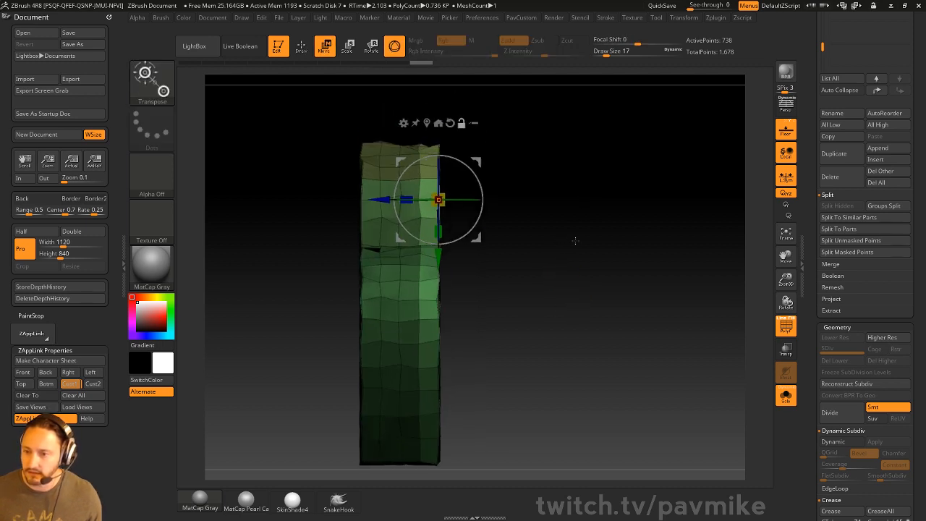
{"action": "left_click", "coordinate": [440, 339]}
{"action": "left_click_drag", "start_coordinate": [472, 339], "coordinate": [437, 315]}
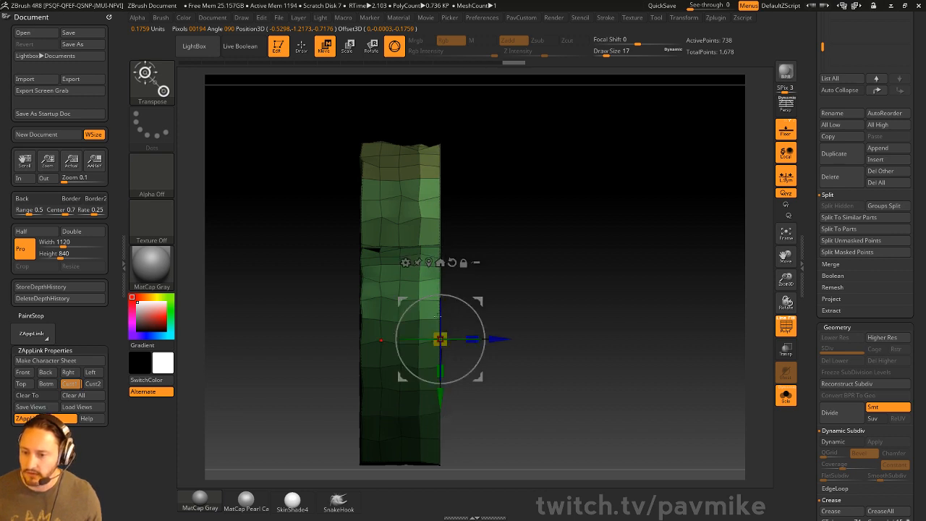
Step: Hide the polyframe and polish the crest's side edge using the hPolish brush at draw size 83
{"action": "key", "text": "q"}
{"action": "mouse_move", "coordinate": [607, 298]}
{"action": "right_mouse_down", "text": "ctrl"}
{"action": "mouse_move", "coordinate": [594, 273]}
{"action": "mouse_move", "coordinate": [707, 242]}
{"action": "right_mouse_up", "text": "ctrl"}
{"action": "left_click", "coordinate": [785, 326]}
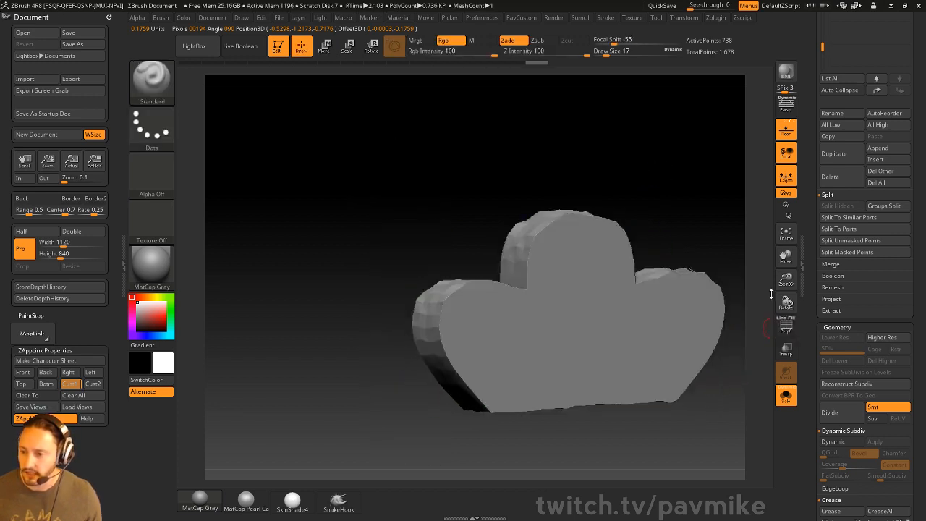
{"action": "right_click_drag", "start_coordinate": [706, 202], "coordinate": [667, 232]}
{"action": "mouse_move", "coordinate": [638, 193]}
{"action": "right_mouse_down", "text": "alt"}
{"action": "mouse_move", "coordinate": [648, 202]}
{"action": "mouse_move", "coordinate": [558, 239]}
{"action": "right_mouse_up", "text": "alt"}
{"action": "key", "text": "b"}
{"action": "key", "text": "h"}
{"action": "key", "text": "p"}
{"action": "key", "text": "s"}
{"action": "mouse_move", "coordinate": [365, 369]}
{"action": "left_mouse_down"}
{"action": "mouse_move", "coordinate": [344, 362]}
{"action": "mouse_move", "coordinate": [343, 322]}
{"action": "left_mouse_up"}
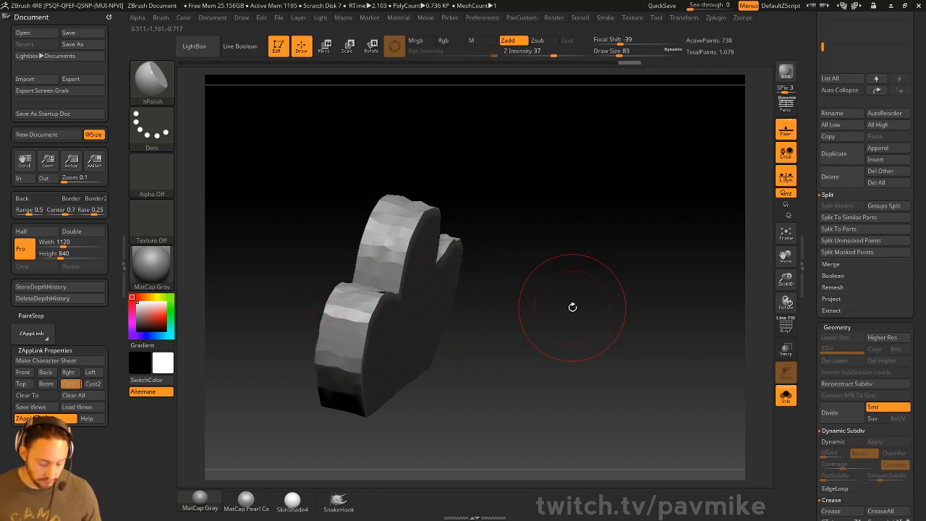
Step: Smooth out the crest's uneven rim with strokes of the Flatten brush
{"action": "key", "text": "b"}
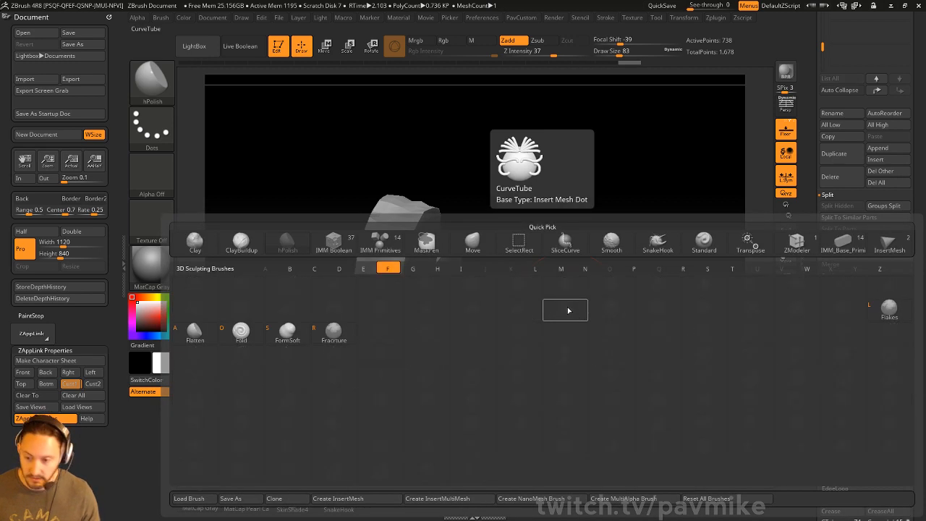
{"action": "left_click", "coordinate": [195, 333]}
{"action": "mouse_move", "coordinate": [559, 169]}
{"action": "left_mouse_down"}
{"action": "mouse_move", "coordinate": [430, 192]}
{"action": "mouse_move", "coordinate": [440, 164]}
{"action": "mouse_move", "coordinate": [412, 156]}
{"action": "mouse_move", "coordinate": [426, 164]}
{"action": "left_mouse_up"}
{"action": "left_click_drag", "start_coordinate": [543, 238], "coordinate": [516, 194]}
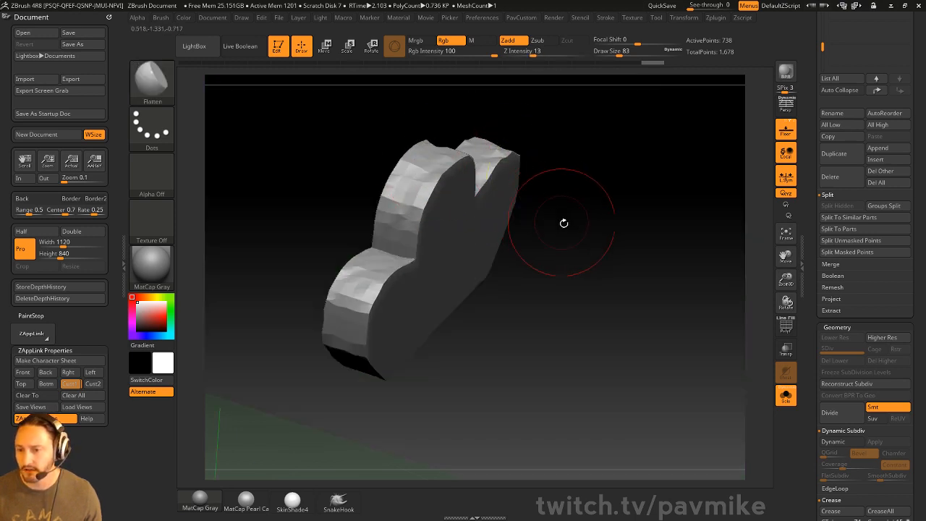
{"action": "left_click_drag", "start_coordinate": [564, 222], "coordinate": [422, 231]}
{"action": "left_click_drag", "start_coordinate": [352, 318], "coordinate": [366, 316]}
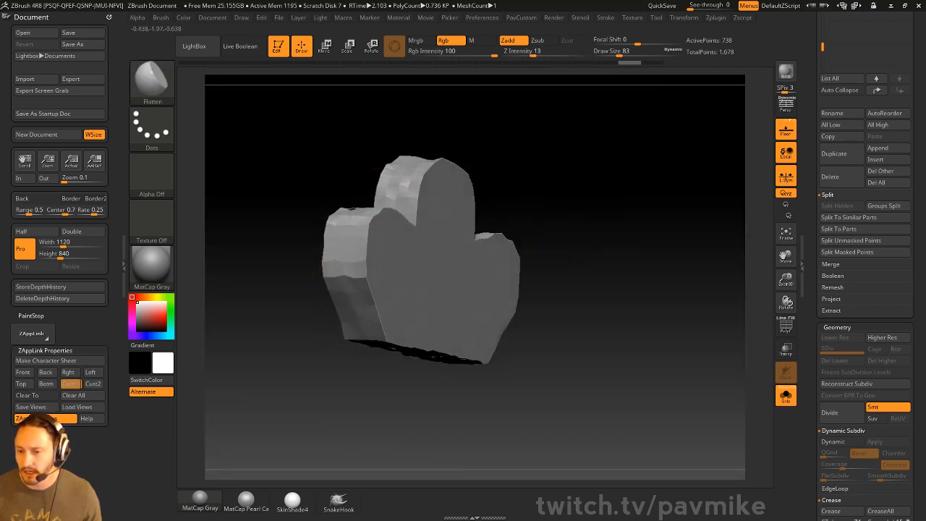
Step: DynaMesh the crest at resolution 128 and polish its sides with the hPolish brush
{"action": "key", "text": "2"}
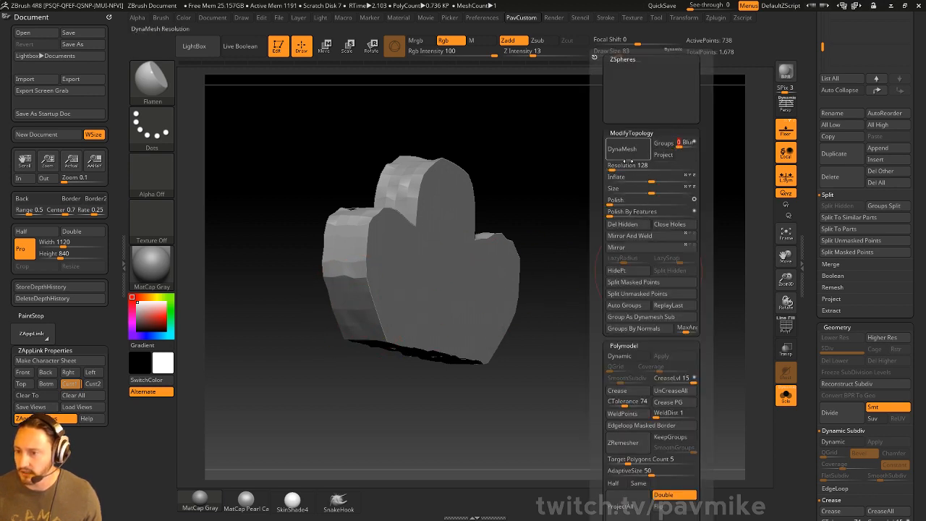
{"action": "left_click", "coordinate": [620, 149]}
{"action": "key", "text": "b"}
{"action": "key", "text": "h"}
{"action": "key", "text": "p"}
{"action": "mouse_move", "coordinate": [596, 251]}
{"action": "left_mouse_down"}
{"action": "mouse_move", "coordinate": [372, 290]}
{"action": "mouse_move", "coordinate": [360, 325]}
{"action": "left_mouse_up"}
{"action": "left_click_drag", "start_coordinate": [437, 248], "coordinate": [356, 235]}
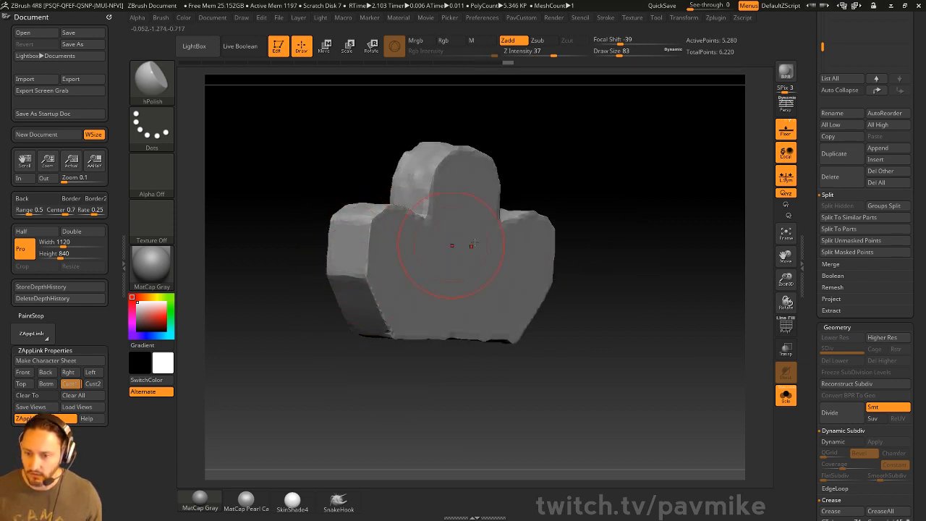
Step: Choose the ClipCurve brush and, in side view, clip the crest's back face straight, leaving no mask active
{"action": "left_click_drag", "start_coordinate": [564, 240], "coordinate": [630, 239], "text": "shift"}
{"action": "left_click", "coordinate": [149, 82], "text": "ctrl+shift"}
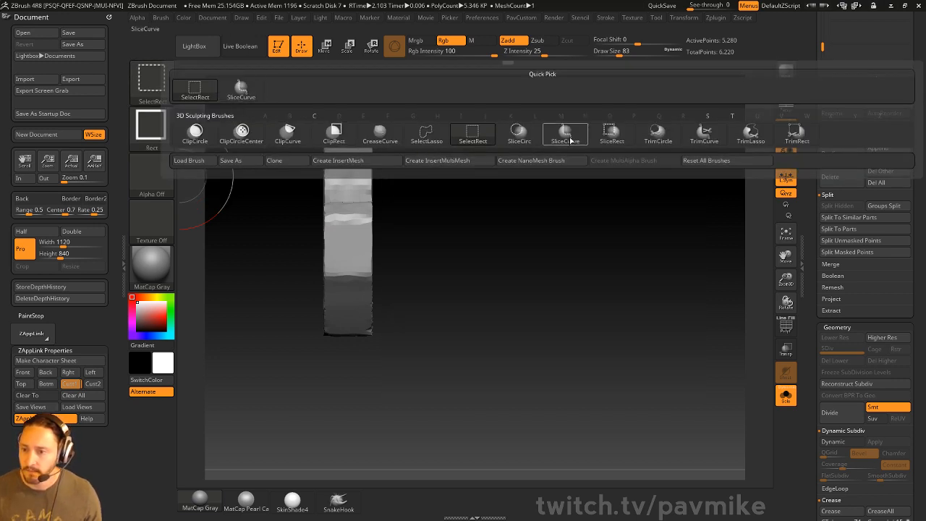
{"action": "left_click", "coordinate": [287, 133], "text": "ctrl+shift"}
{"action": "left_click_drag", "start_coordinate": [534, 235], "coordinate": [614, 305], "text": "alt"}
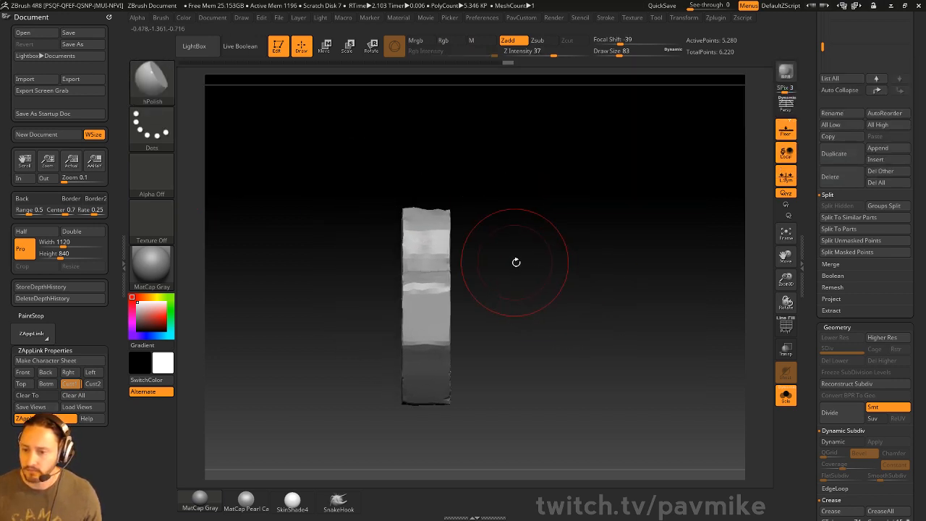
{"action": "mouse_move", "coordinate": [355, 187]}
{"action": "left_mouse_down", "text": "ctrl"}
{"action": "mouse_move", "coordinate": [389, 409]}
{"action": "mouse_move", "coordinate": [407, 434]}
{"action": "left_mouse_up", "text": "ctrl"}
{"action": "left_click", "coordinate": [413, 415], "text": "ctrl"}
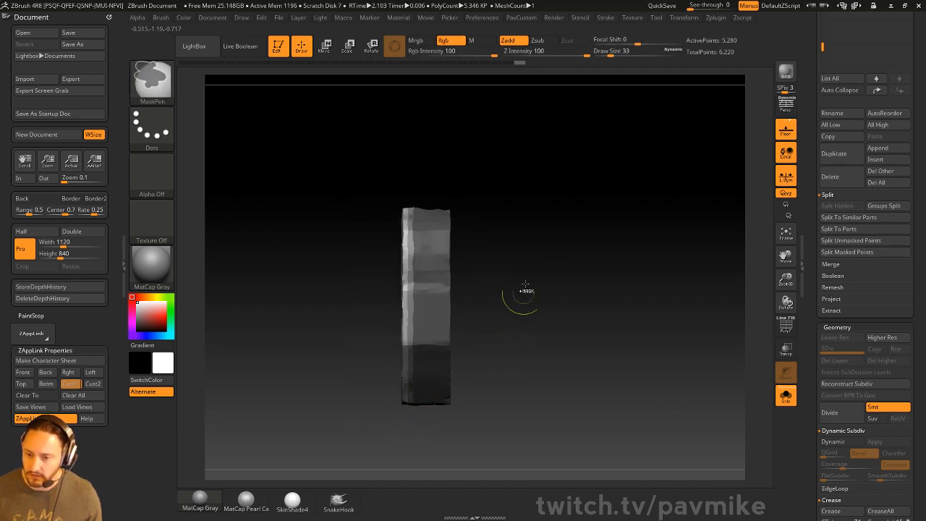
{"action": "left_click_drag", "start_coordinate": [526, 298], "coordinate": [560, 353], "text": "ctrl"}
{"action": "left_click_drag", "start_coordinate": [405, 444], "coordinate": [409, 126], "text": "ctrl+shift"}
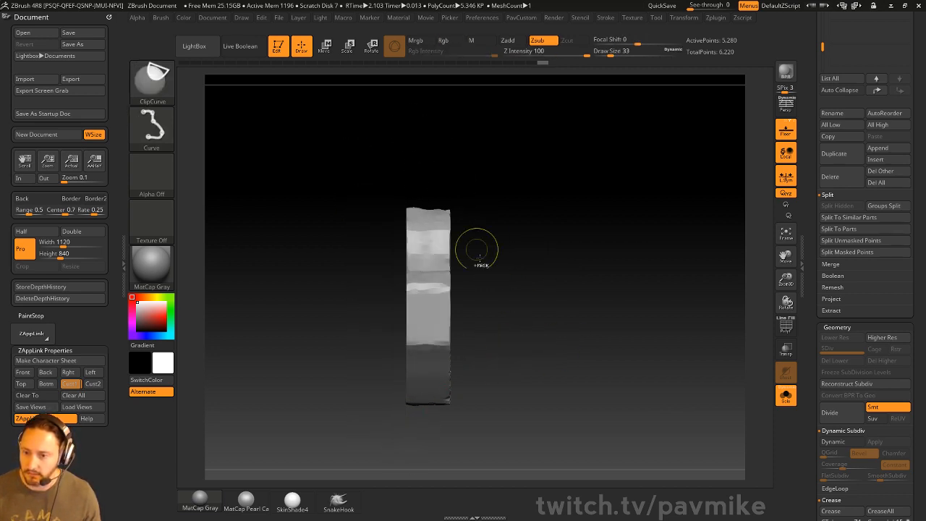
Step: Clip the crest's top, front face and bottom edge straight with the ClipCurve brush
{"action": "left_click_drag", "start_coordinate": [324, 201], "coordinate": [548, 210], "text": "ctrl+shift"}
{"action": "left_click_drag", "start_coordinate": [467, 171], "coordinate": [443, 457], "text": "ctrl+shift"}
{"action": "left_click_drag", "start_coordinate": [478, 427], "coordinate": [543, 381], "text": "shift"}
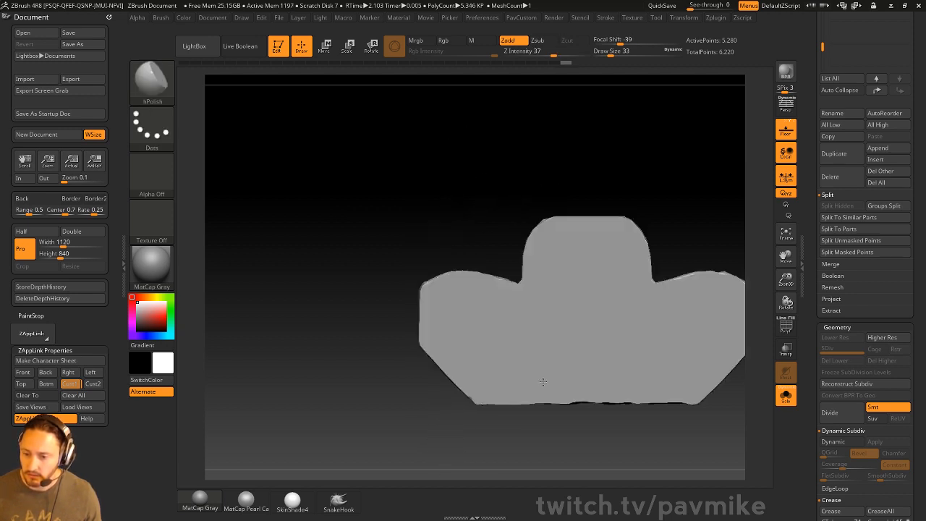
{"action": "mouse_move", "coordinate": [672, 429]}
{"action": "left_mouse_down", "text": "ctrl+shift"}
{"action": "mouse_move", "coordinate": [356, 428]}
{"action": "mouse_move", "coordinate": [366, 402]}
{"action": "left_mouse_up", "text": "ctrl+shift"}
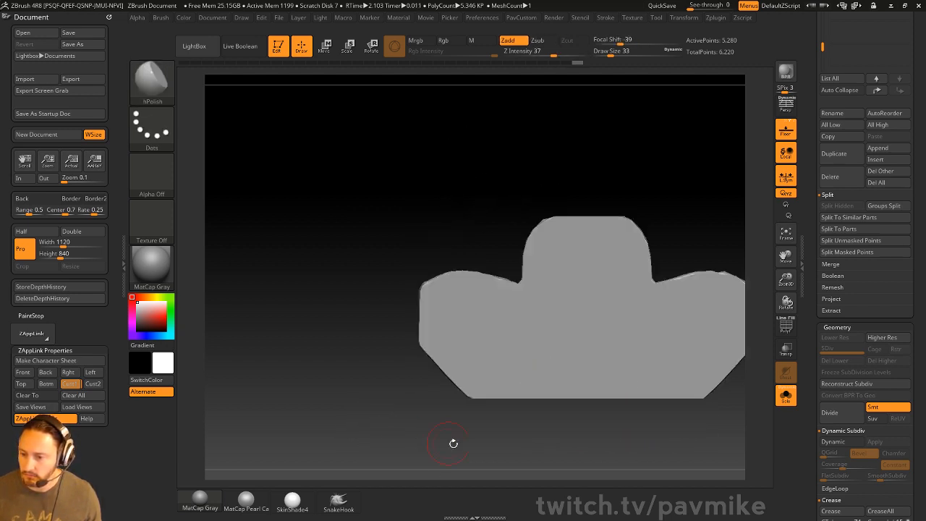
Step: Re-DynaMesh the clipped crest and show its polyframe
{"action": "left_click_drag", "start_coordinate": [453, 442], "coordinate": [499, 415]}
{"action": "left_click_drag", "start_coordinate": [656, 155], "coordinate": [678, 213], "text": "ctrl"}
{"action": "left_click", "coordinate": [786, 326]}
{"action": "mouse_move", "coordinate": [712, 268]}
{"action": "left_mouse_down"}
{"action": "mouse_move", "coordinate": [694, 211]}
{"action": "mouse_move", "coordinate": [731, 297]}
{"action": "mouse_move", "coordinate": [699, 266]}
{"action": "left_mouse_up"}
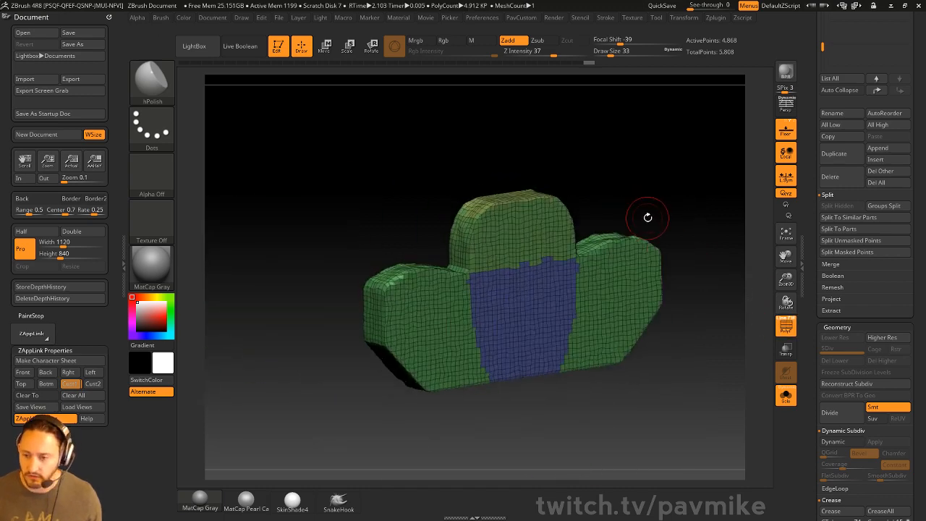
Step: Undo the clipping, polishing and DynaMesh edits back to the low-resolution crest with its masked front face
{"action": "left_click_drag", "start_coordinate": [789, 255], "coordinate": [775, 261]}
{"action": "key", "text": "ctrl+z"}
{"action": "key", "text": "ctrl+z"}
{"action": "key", "text": "ctrl+z"}
{"action": "key", "text": "ctrl+z"}
{"action": "key", "text": "ctrl+z"}
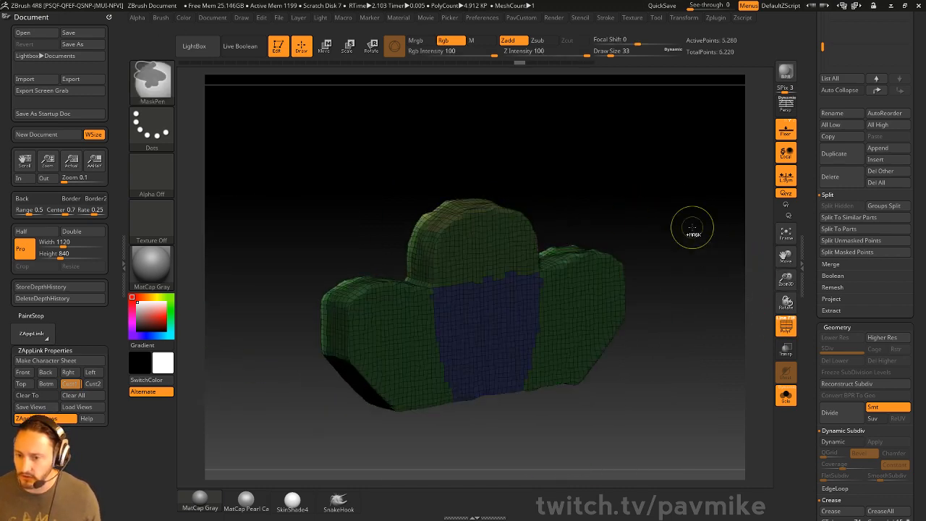
{"action": "key", "text": "ctrl+z"}
{"action": "key", "text": "ctrl+z"}
{"action": "key", "text": "ctrl+z"}
{"action": "key", "text": "ctrl+z"}
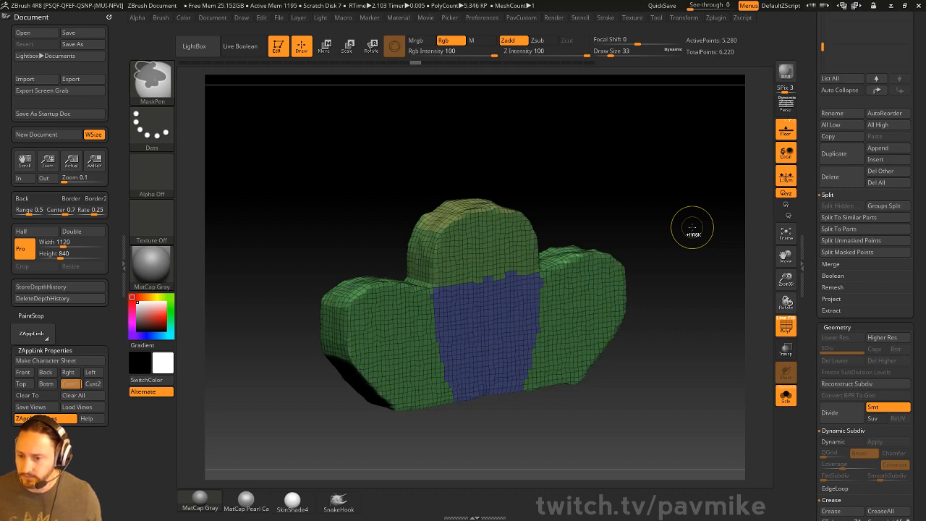
{"action": "key", "text": "ctrl+z"}
{"action": "key", "text": "ctrl+z"}
{"action": "key", "text": "ctrl+z"}
{"action": "key", "text": "ctrl+z"}
{"action": "key", "text": "ctrl+z"}
{"action": "key", "text": "ctrl+z"}
{"action": "key", "text": "ctrl+z"}
{"action": "key", "text": "ctrl+z"}
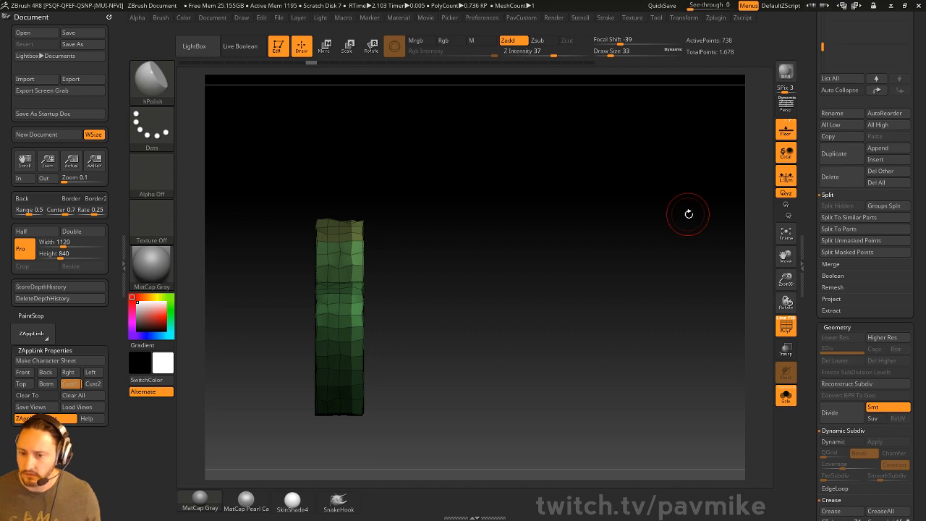
Step: Thicken the crest slightly by moving its unmasked front face outward along the Z axis with the gizmo
{"action": "mouse_move", "coordinate": [365, 132]}
{"action": "left_mouse_down", "text": "ctrl+shift"}
{"action": "mouse_move", "coordinate": [366, 489]}
{"action": "mouse_move", "coordinate": [357, 493]}
{"action": "left_mouse_up", "text": "ctrl+shift"}
{"action": "left_click", "coordinate": [355, 508]}
{"action": "left_click_drag", "start_coordinate": [445, 315], "coordinate": [461, 306], "text": "alt"}
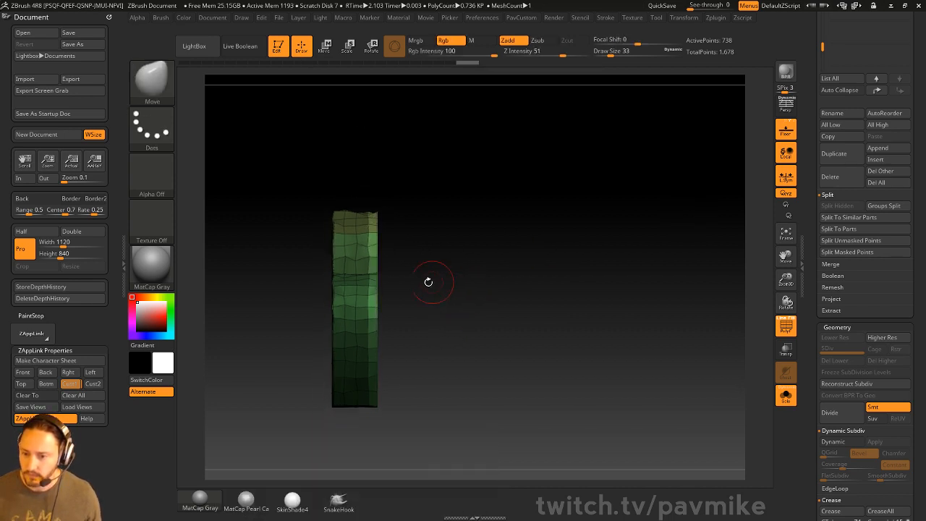
{"action": "key", "text": "w"}
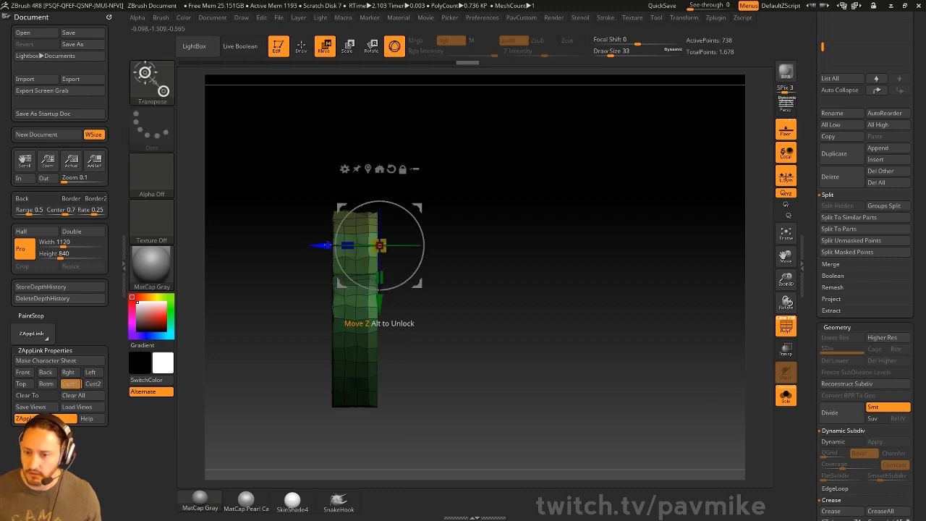
{"action": "mouse_move", "coordinate": [330, 245]}
{"action": "left_mouse_down"}
{"action": "mouse_move", "coordinate": [347, 246]}
{"action": "mouse_move", "coordinate": [332, 245]}
{"action": "left_mouse_up"}
{"action": "key", "text": "q"}
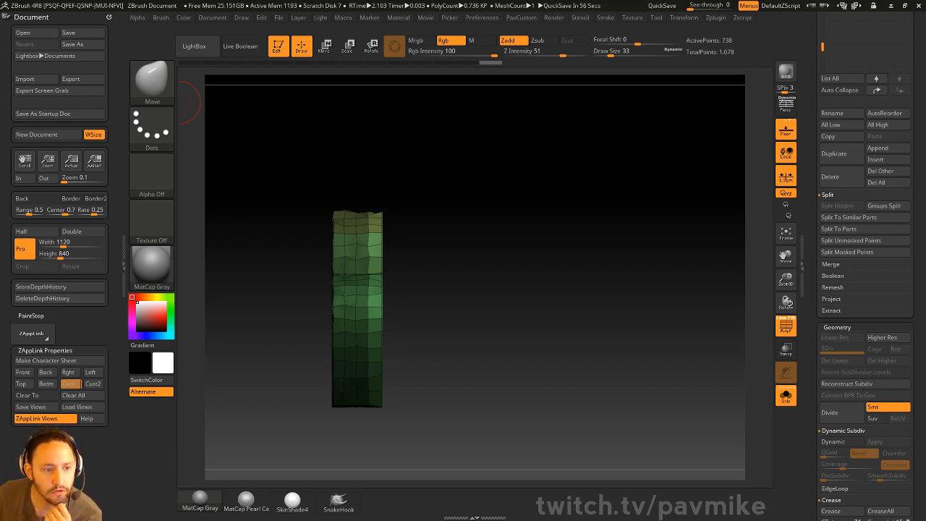
Step: Delete the crest subtool PM3D_PolyMesh3D_2
{"action": "scroll", "coordinate": [825, 432], "scroll_direction": "up", "scroll_amount": 5}
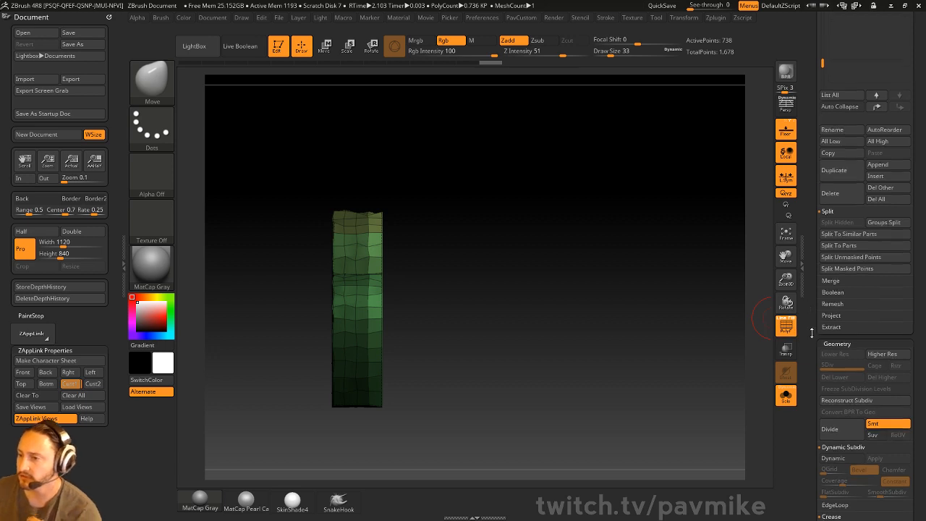
{"action": "left_click_drag", "start_coordinate": [623, 298], "coordinate": [736, 379]}
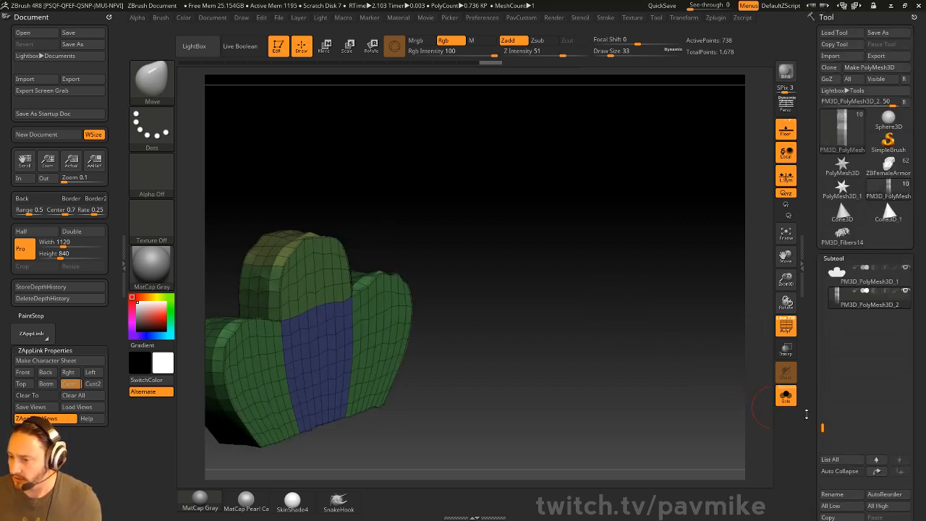
{"action": "left_click_drag", "start_coordinate": [807, 415], "coordinate": [809, 355]}
{"action": "left_click", "coordinate": [833, 446]}
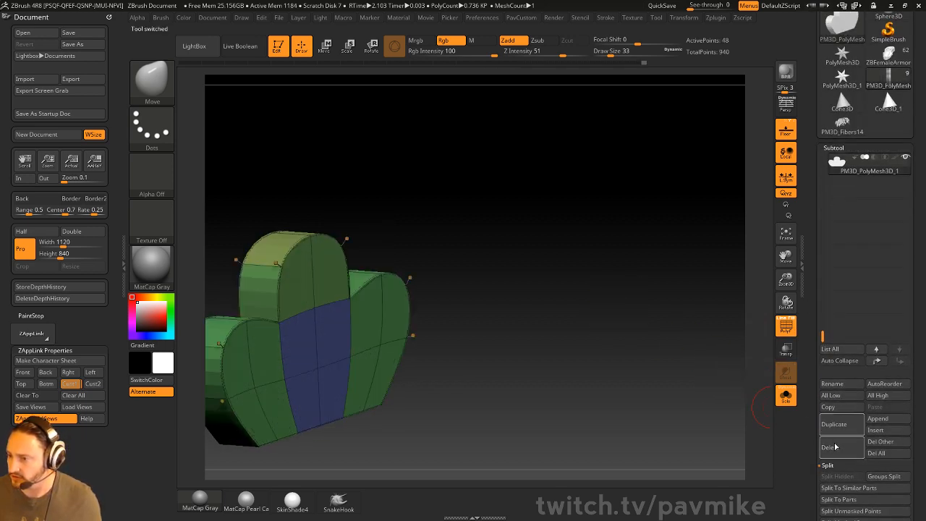
Step: Turn off Solo to show all the model's parts and set the draw size to 39
{"action": "left_click", "coordinate": [786, 393]}
{"action": "key", "text": "s"}
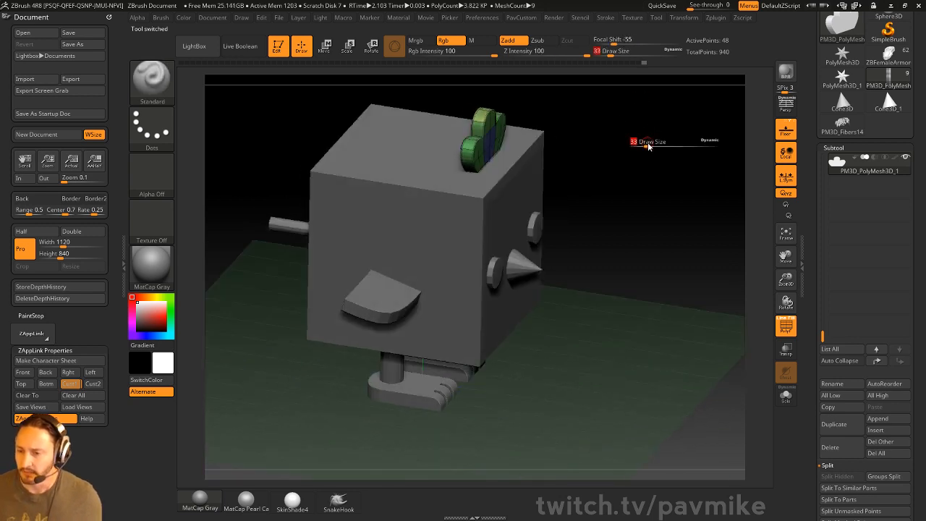
{"action": "left_click", "coordinate": [650, 144]}
{"action": "left_click_drag", "start_coordinate": [647, 143], "coordinate": [634, 195]}
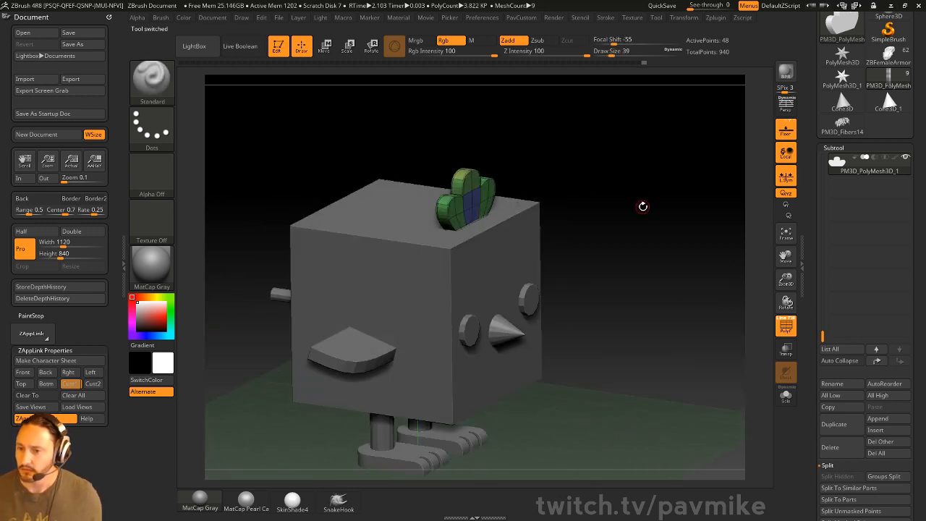
Step: Select the box-shaped subtool PM3D_PolyMesh3D_10 overlapping the body and delete it
{"action": "left_click", "coordinate": [518, 239], "text": "alt"}
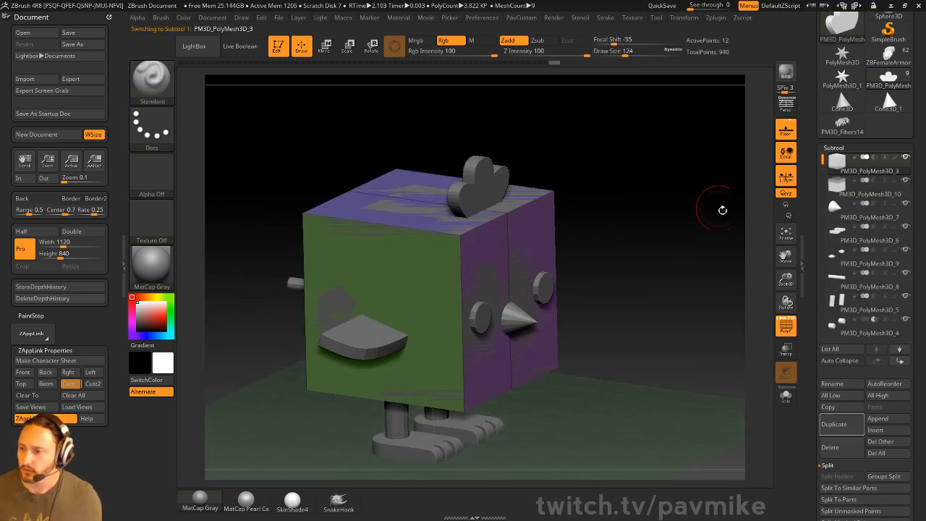
{"action": "left_click", "coordinate": [861, 188]}
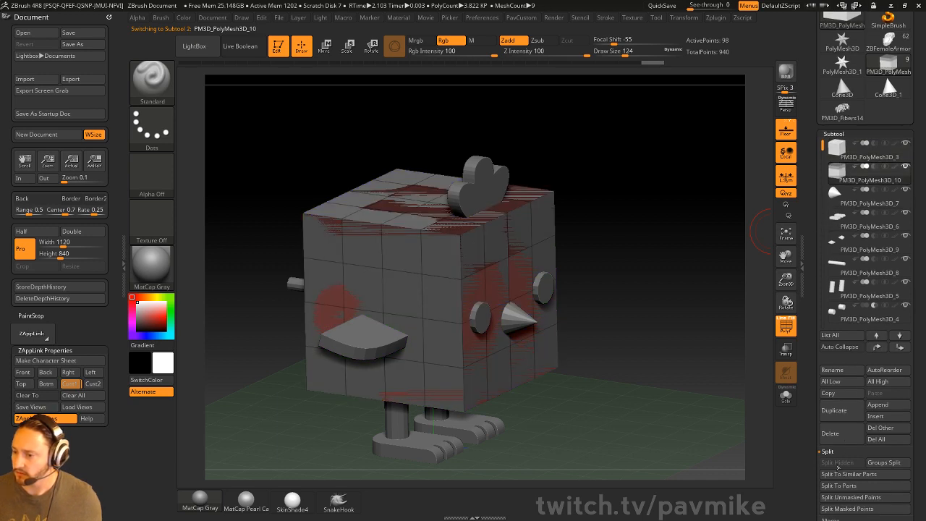
{"action": "left_click", "coordinate": [831, 434]}
{"action": "left_click_drag", "start_coordinate": [675, 153], "coordinate": [664, 153]}
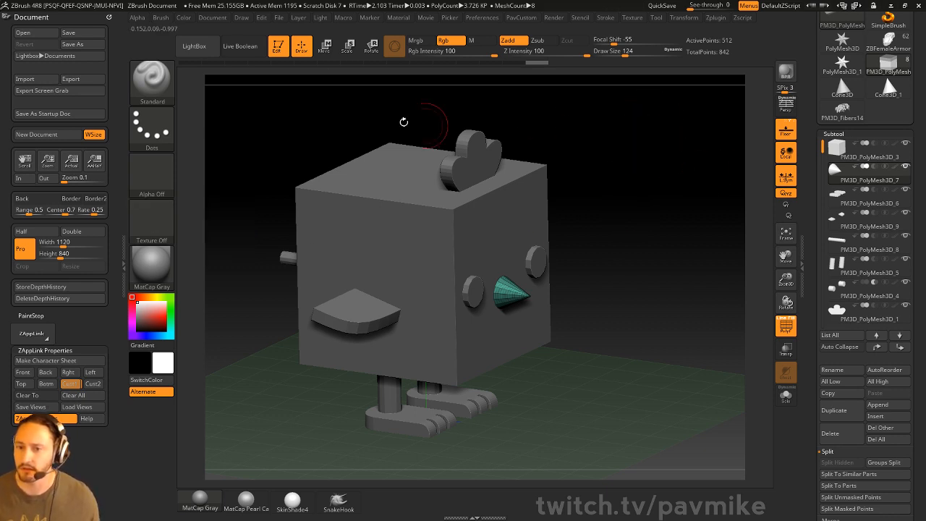
Step: Leave Edit mode and clear the bird model from the document canvas
{"action": "left_click", "coordinate": [278, 45]}
{"action": "key", "text": "ctrl+n"}
{"action": "left_click_drag", "start_coordinate": [825, 160], "coordinate": [825, 284]}
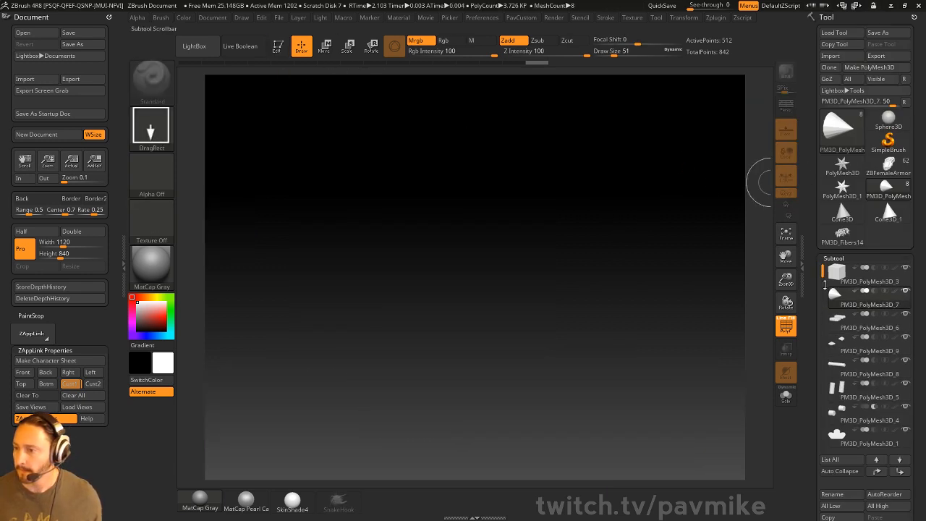
{"action": "mouse_move", "coordinate": [886, 172]}
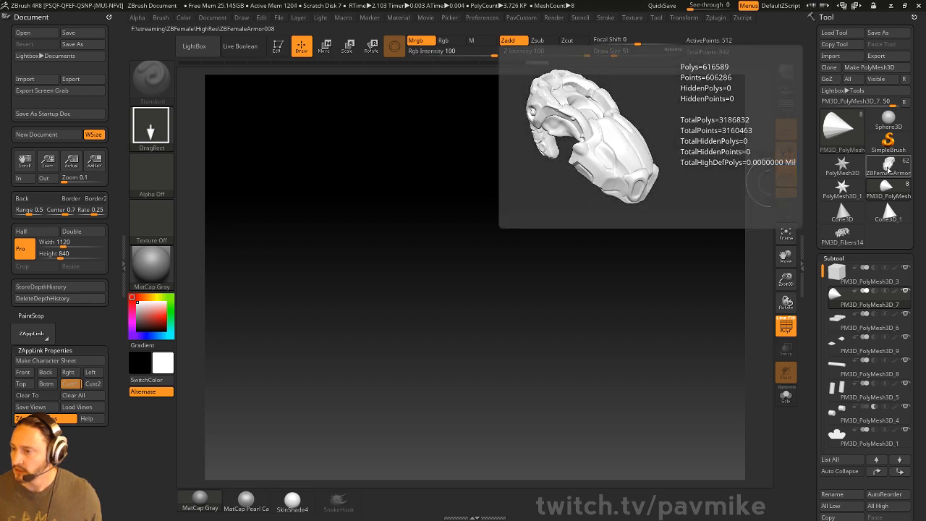
Step: Draw a Sphere3D on the canvas, enter Edit mode and convert the sphere to a PolyMesh3D
{"action": "left_click", "coordinate": [889, 117]}
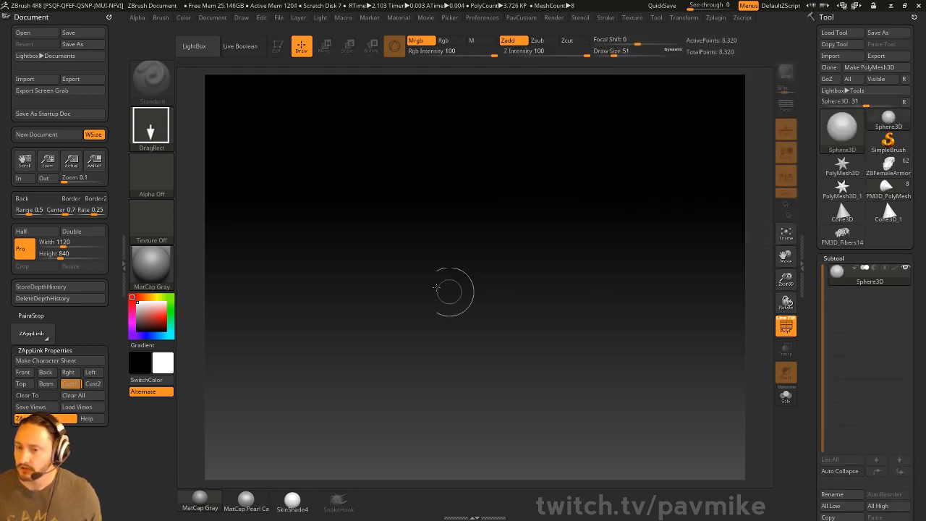
{"action": "left_click_drag", "start_coordinate": [431, 290], "coordinate": [496, 297]}
{"action": "left_click", "coordinate": [278, 46]}
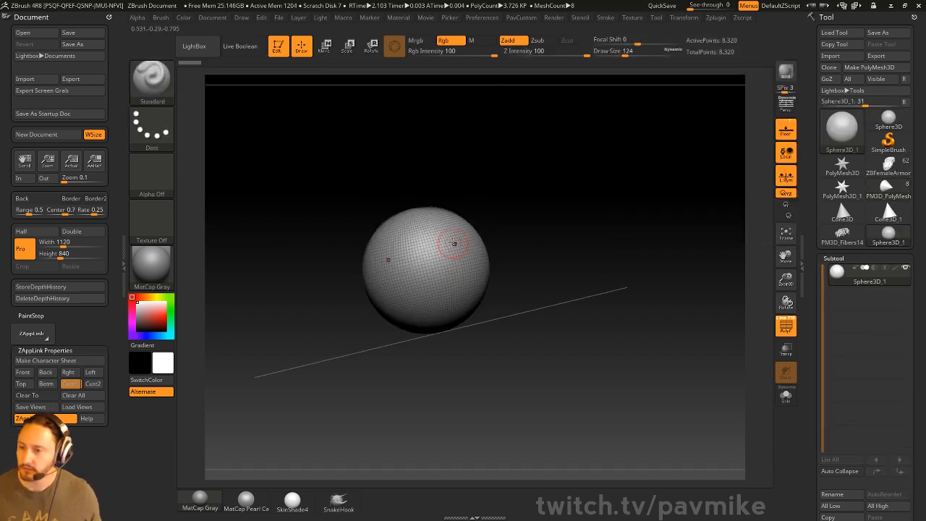
{"action": "left_click", "coordinate": [871, 69]}
Step: DynaMesh the sphere at resolution 128 and turn off the polyframe display
{"action": "key", "text": "space"}
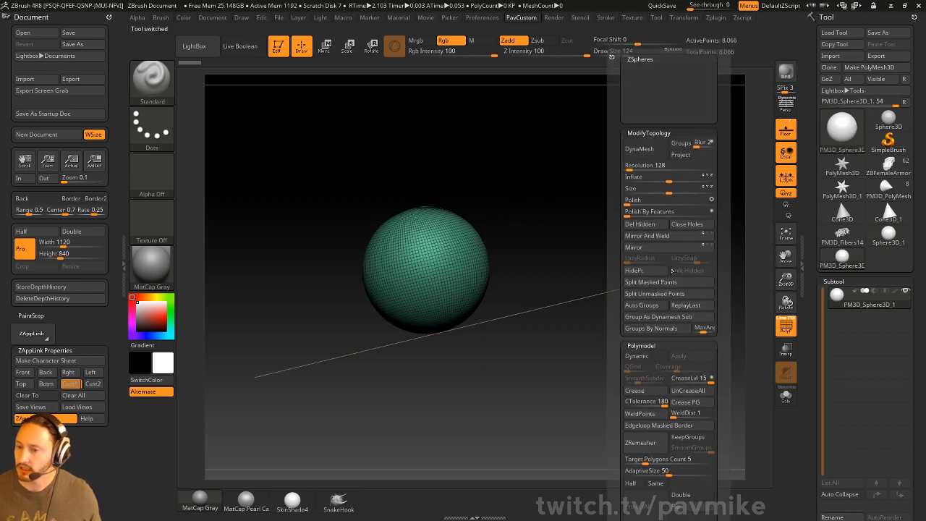
{"action": "left_click", "coordinate": [640, 149]}
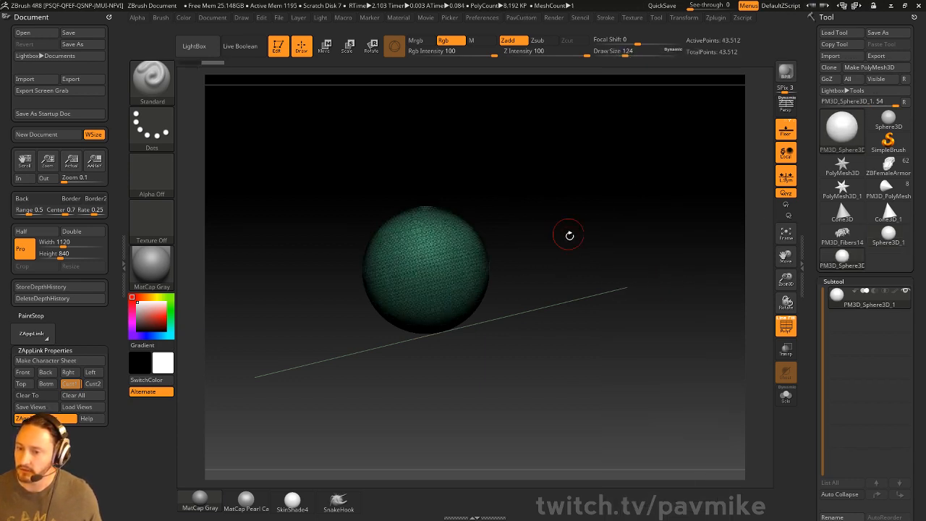
{"action": "key", "text": "f"}
{"action": "key", "text": "shift+f"}
{"action": "left_click_drag", "start_coordinate": [666, 242], "coordinate": [641, 258]}
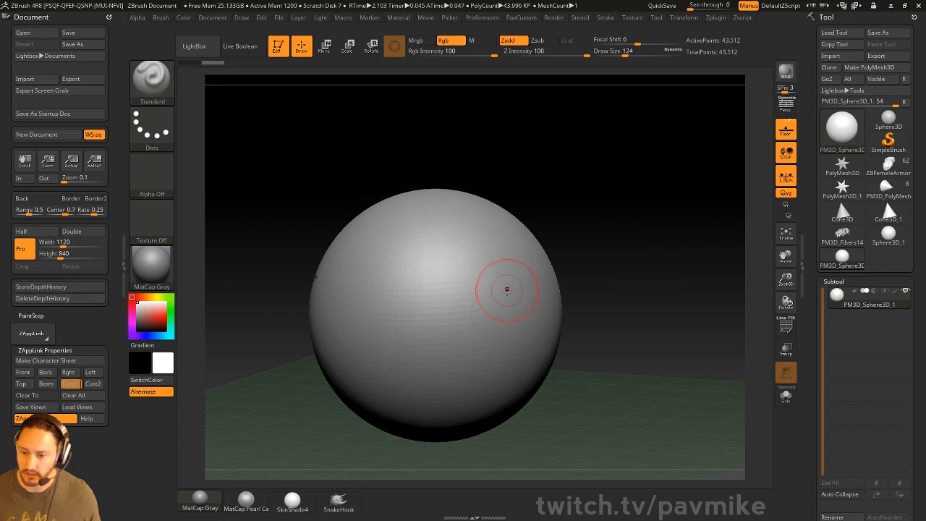
Step: Switch to the Chisel3D sculpting brush
{"action": "key", "text": "b"}
{"action": "key", "text": "c"}
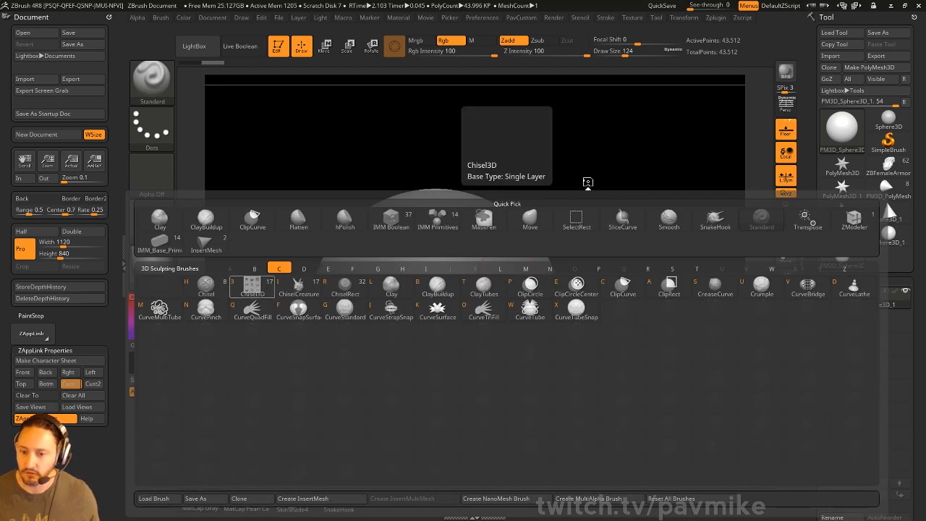
{"action": "key", "text": "3"}
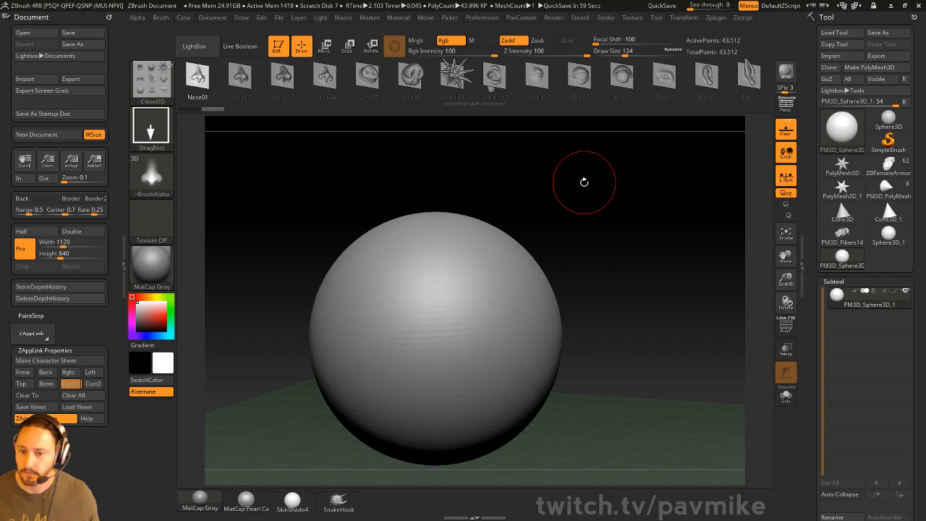
Step: Try stamping the Mouth01 shape on the low-resolution sphere and undo it
{"action": "left_click", "coordinate": [463, 83]}
{"action": "left_click_drag", "start_coordinate": [498, 326], "coordinate": [517, 395]}
{"action": "left_click_drag", "start_coordinate": [674, 304], "coordinate": [642, 273], "text": "alt"}
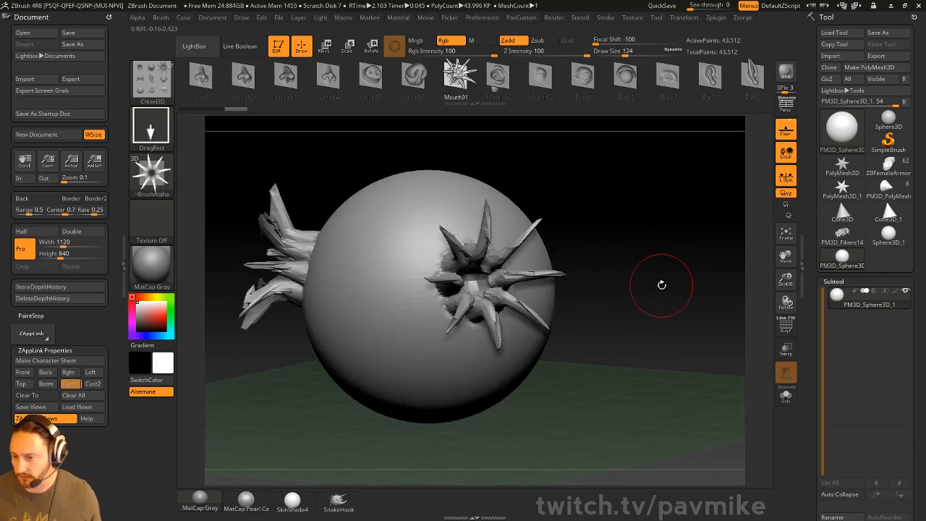
{"action": "key", "text": "ctrl+z"}
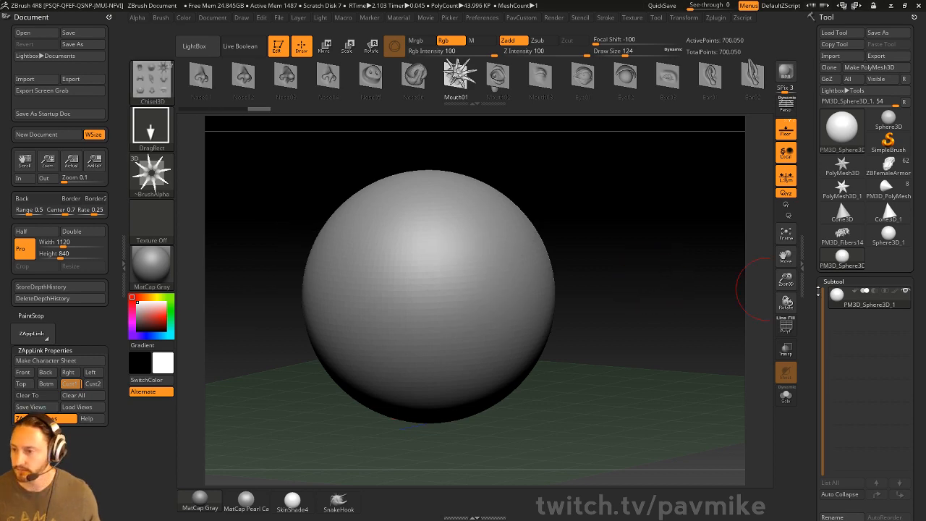
Step: Try the Mouth01 shape again on the denser sphere, inspect its spikes from the front and undo it
{"action": "left_click_drag", "start_coordinate": [492, 268], "coordinate": [512, 307]}
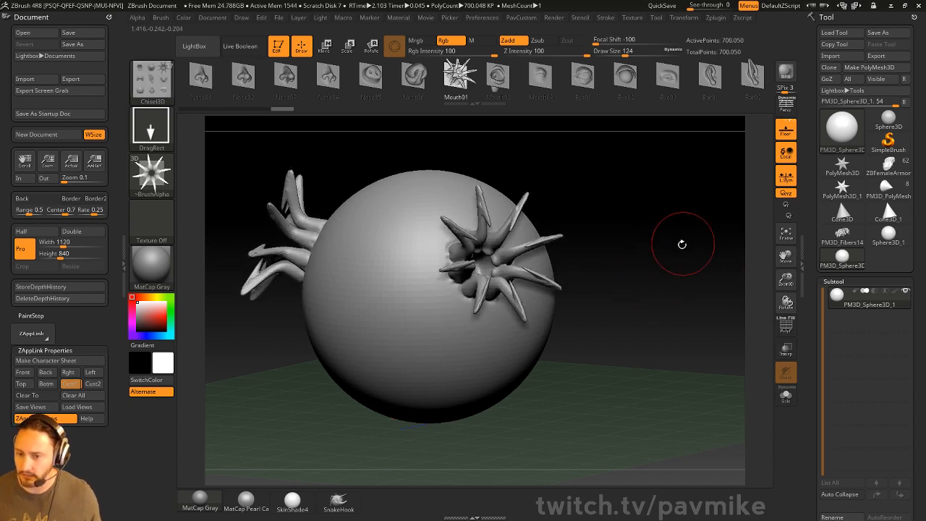
{"action": "left_click_drag", "start_coordinate": [683, 244], "coordinate": [708, 297]}
{"action": "left_click_drag", "start_coordinate": [696, 257], "coordinate": [594, 179]}
{"action": "left_click_drag", "start_coordinate": [696, 254], "coordinate": [590, 177]}
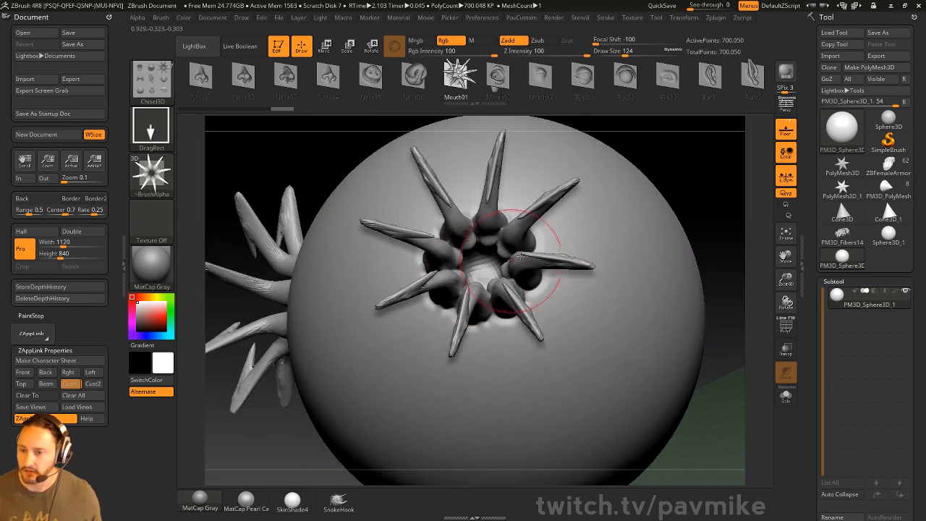
{"action": "key", "text": "ctrl+z"}
Step: Choose the Mouth02 shape, try it on the sphere, examine the open mouth from several angles and undo it
{"action": "left_click", "coordinate": [499, 76]}
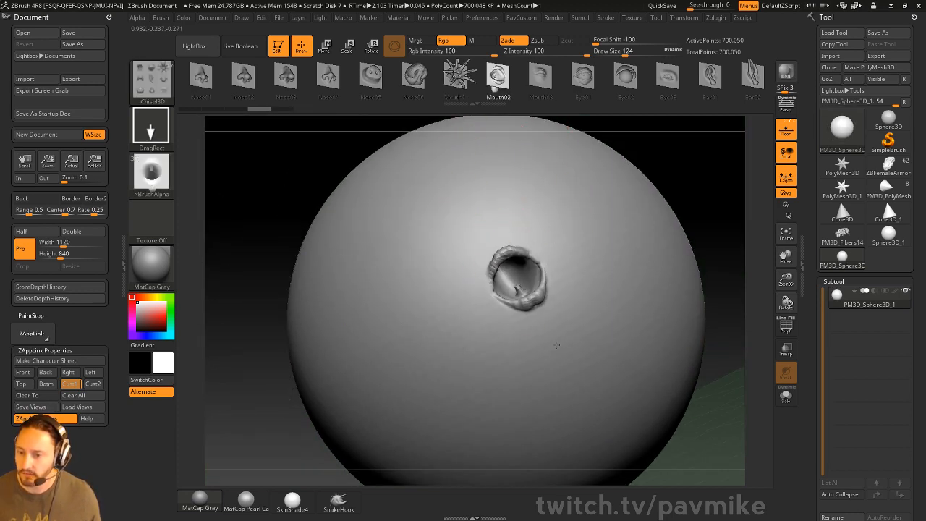
{"action": "left_click_drag", "start_coordinate": [702, 257], "coordinate": [552, 253]}
{"action": "left_click_drag", "start_coordinate": [696, 384], "coordinate": [550, 254]}
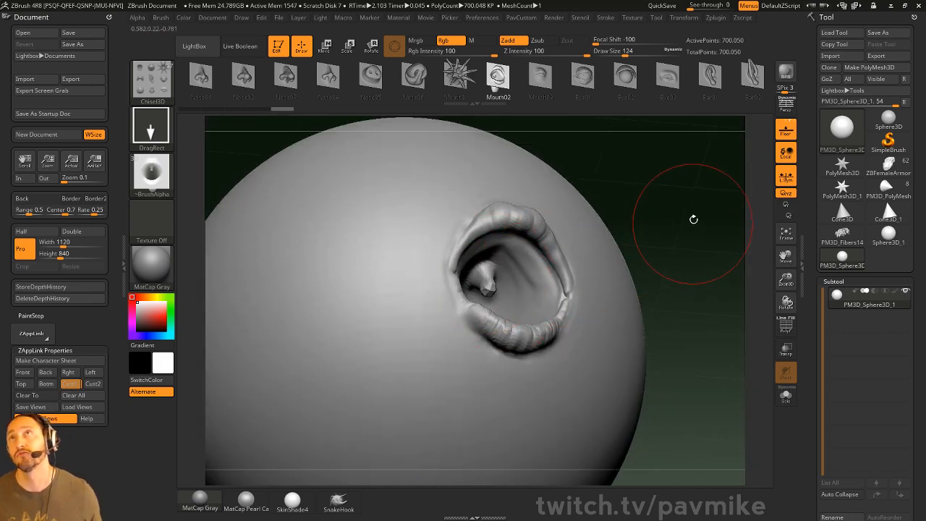
{"action": "mouse_move", "coordinate": [693, 219]}
{"action": "left_mouse_down"}
{"action": "mouse_move", "coordinate": [630, 250]}
{"action": "mouse_move", "coordinate": [669, 253]}
{"action": "mouse_move", "coordinate": [695, 268]}
{"action": "mouse_move", "coordinate": [694, 321]}
{"action": "mouse_move", "coordinate": [706, 251]}
{"action": "left_mouse_up"}
{"action": "key", "text": "ctrl+z"}
{"action": "key", "text": "ctrl+z"}
{"action": "key", "text": "ctrl+z"}
{"action": "key", "text": "ctrl+z"}
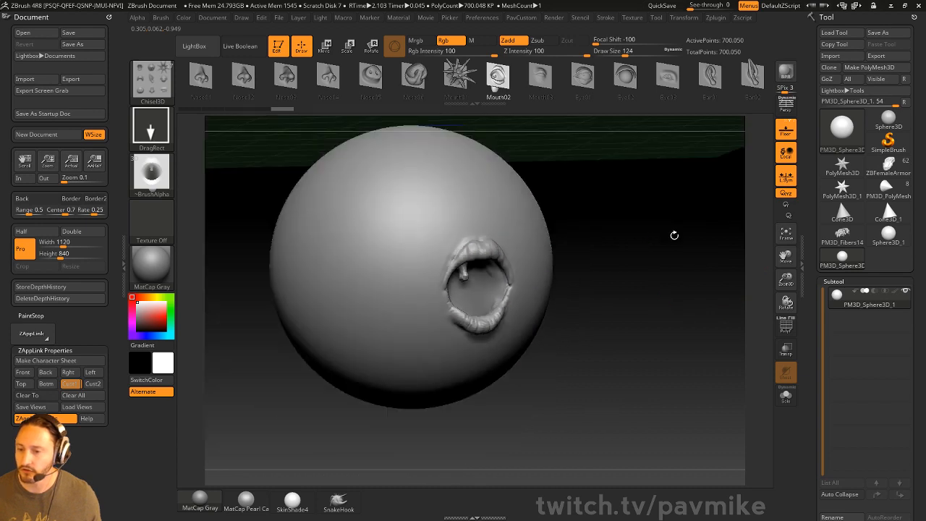
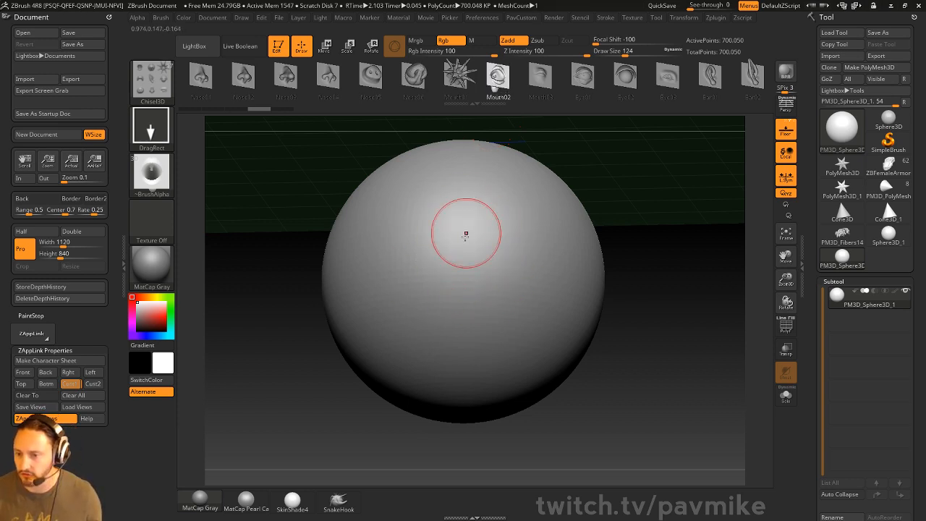
Step: Set the draw size to 187 and stamp a large, upright Mouth02 on the lower front of the sphere
{"action": "mouse_move", "coordinate": [612, 236]}
{"action": "left_mouse_down"}
{"action": "mouse_move", "coordinate": [673, 230]}
{"action": "mouse_move", "coordinate": [671, 255]}
{"action": "mouse_move", "coordinate": [630, 229]}
{"action": "left_mouse_up"}
{"action": "key", "text": "s"}
{"action": "key", "text": "s"}
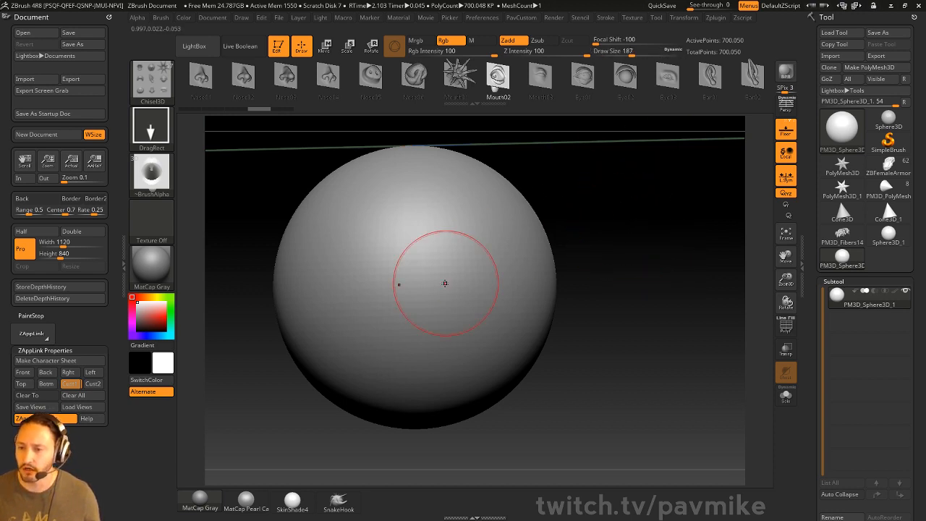
{"action": "left_click_drag", "start_coordinate": [455, 264], "coordinate": [472, 401]}
{"action": "mouse_move", "coordinate": [655, 275]}
{"action": "left_mouse_down"}
{"action": "mouse_move", "coordinate": [668, 210]}
{"action": "mouse_move", "coordinate": [642, 205]}
{"action": "mouse_move", "coordinate": [657, 331]}
{"action": "mouse_move", "coordinate": [670, 309]}
{"action": "mouse_move", "coordinate": [661, 307]}
{"action": "left_mouse_up"}
Step: Set the draw size to 120 and stamp two large Eye02 shapes above the mouth with the lids arching over the eyeballs
{"action": "key", "text": "s"}
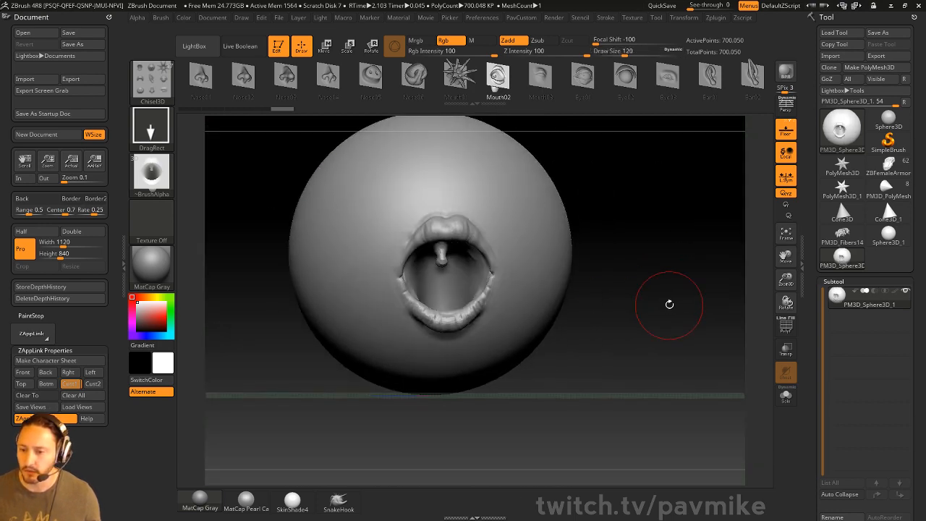
{"action": "left_click_drag", "start_coordinate": [608, 203], "coordinate": [615, 259]}
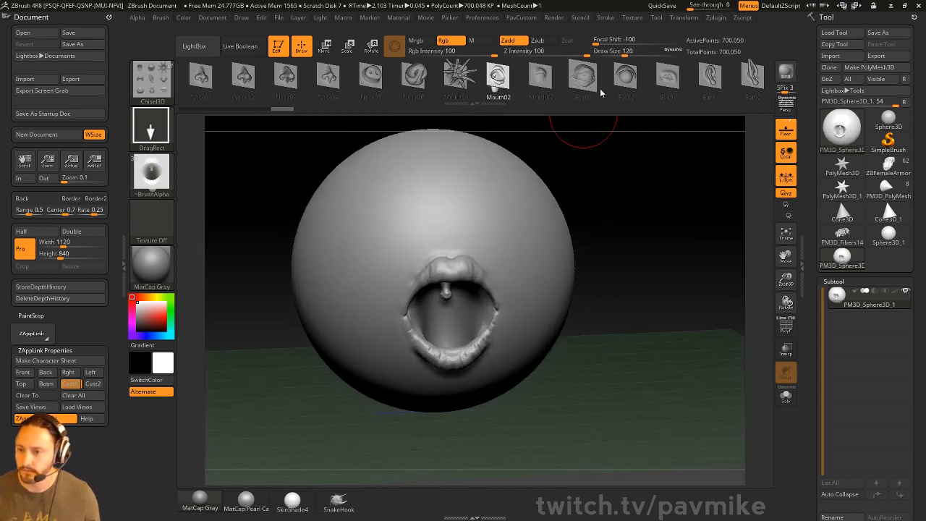
{"action": "left_click", "coordinate": [625, 76]}
{"action": "left_click_drag", "start_coordinate": [397, 216], "coordinate": [412, 267]}
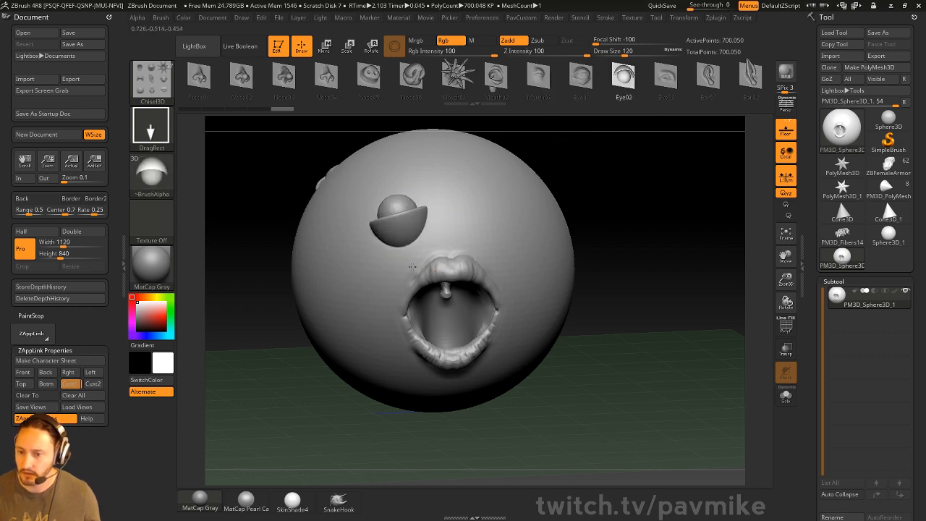
{"action": "key", "text": "ctrl+z"}
{"action": "left_click_drag", "start_coordinate": [397, 222], "coordinate": [378, 165]}
{"action": "left_click_drag", "start_coordinate": [494, 223], "coordinate": [516, 162]}
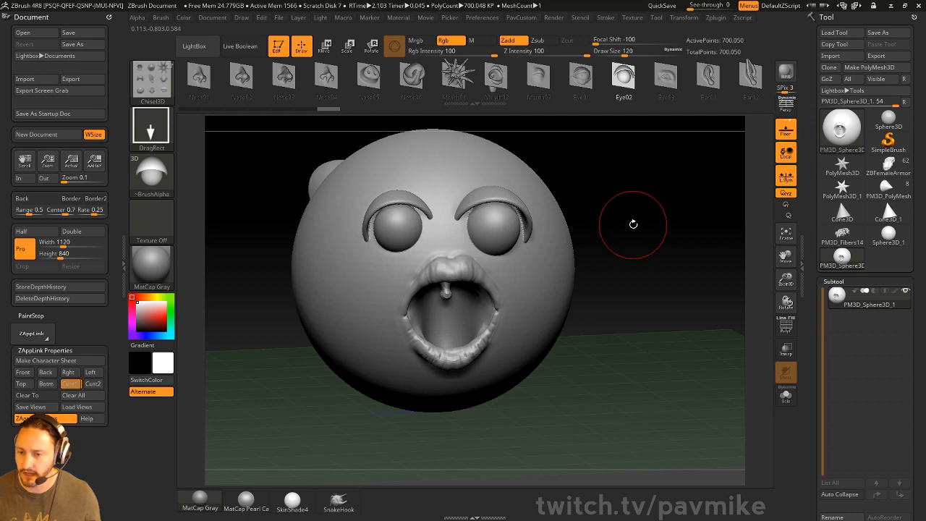
{"action": "left_click_drag", "start_coordinate": [633, 224], "coordinate": [585, 239]}
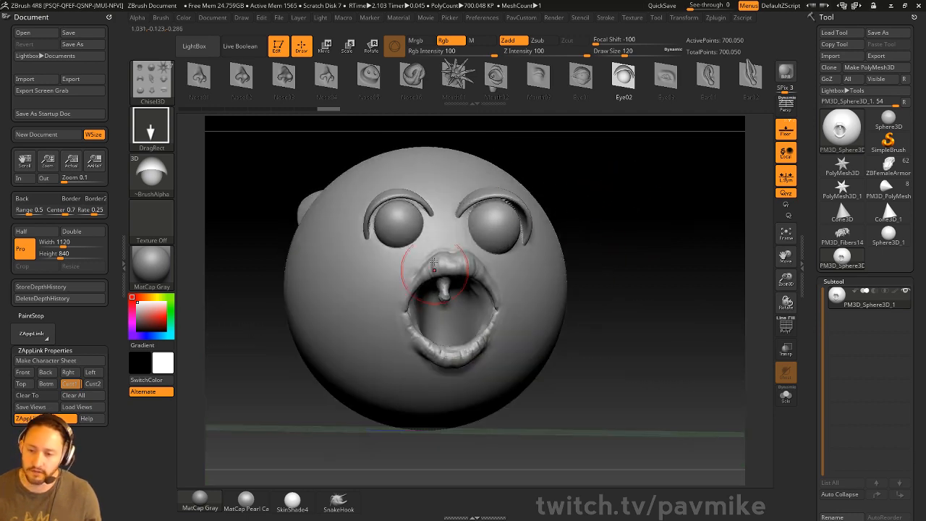
{"action": "left_click_drag", "start_coordinate": [543, 168], "coordinate": [511, 192]}
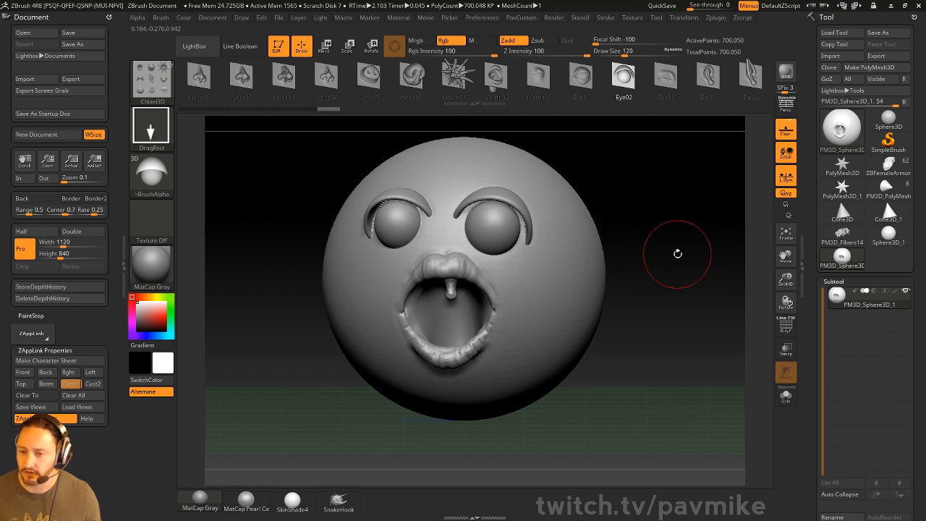
{"action": "left_click_drag", "start_coordinate": [610, 190], "coordinate": [452, 300]}
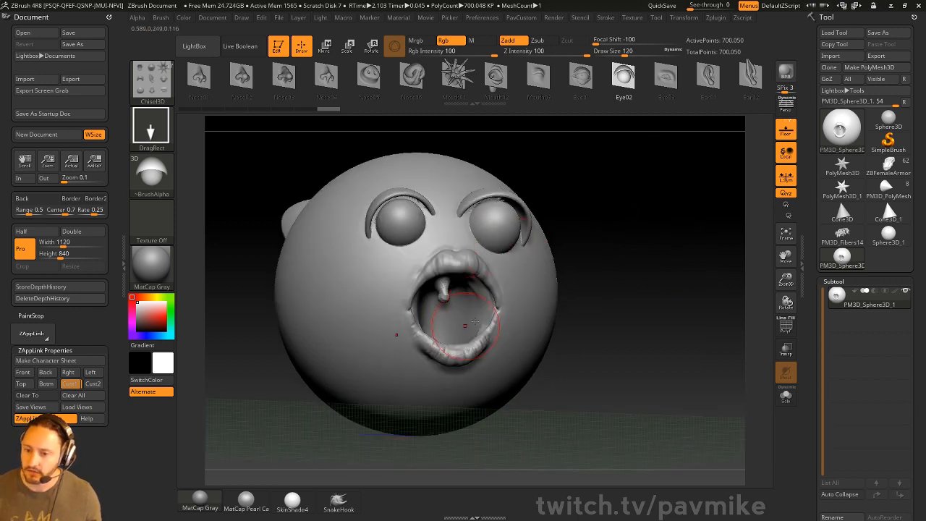
{"action": "mouse_move", "coordinate": [651, 249]}
{"action": "left_mouse_down"}
{"action": "mouse_move", "coordinate": [666, 265]}
{"action": "mouse_move", "coordinate": [563, 291]}
{"action": "left_mouse_up"}
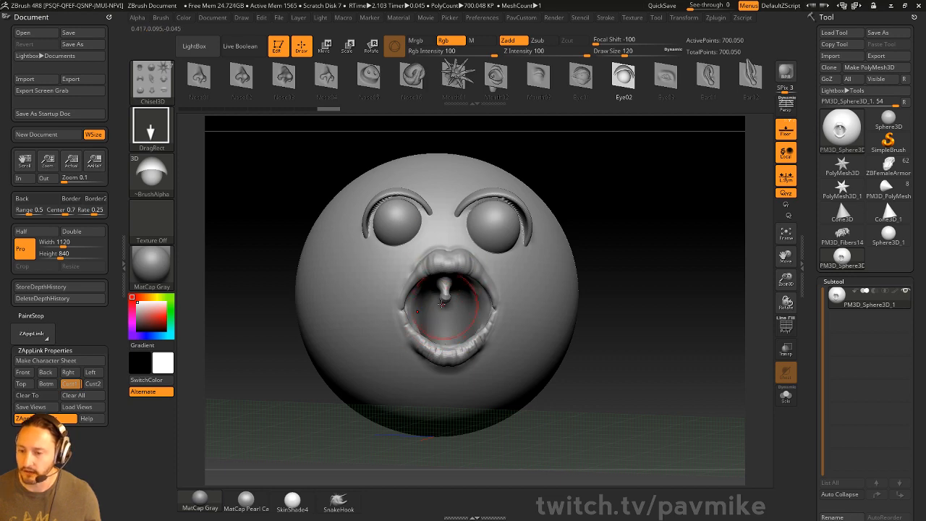
Step: Stamp a large, upright Ear02 on the side of the head beside the eyes, undoing the trial placements
{"action": "mouse_move", "coordinate": [627, 234]}
{"action": "left_mouse_down"}
{"action": "mouse_move", "coordinate": [628, 262]}
{"action": "mouse_move", "coordinate": [647, 263]}
{"action": "mouse_move", "coordinate": [668, 166]}
{"action": "mouse_move", "coordinate": [606, 232]}
{"action": "mouse_move", "coordinate": [556, 239]}
{"action": "mouse_move", "coordinate": [551, 172]}
{"action": "left_mouse_up"}
{"action": "double_click", "coordinate": [735, 81]}
{"action": "key", "text": "ctrl+z"}
{"action": "left_click_drag", "start_coordinate": [543, 247], "coordinate": [587, 268]}
{"action": "key", "text": "ctrl+z"}
{"action": "left_click_drag", "start_coordinate": [624, 216], "coordinate": [674, 202]}
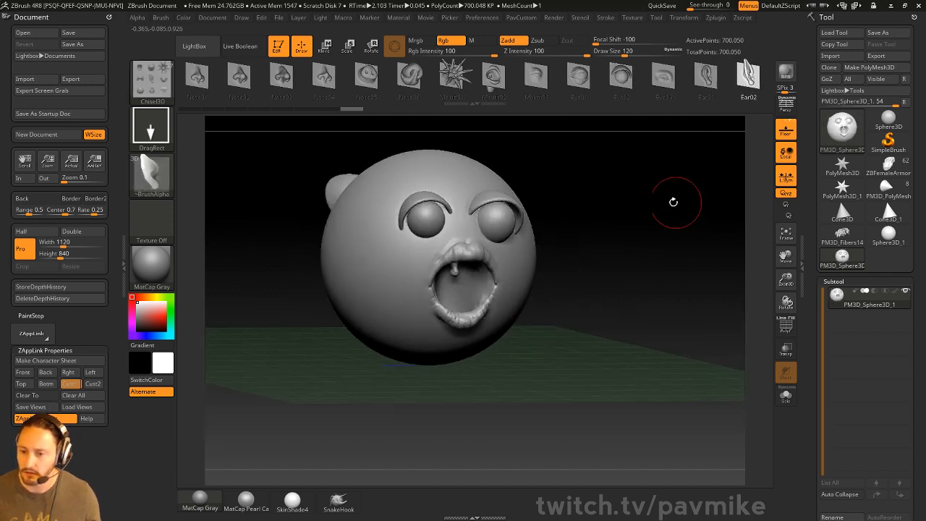
{"action": "left_click_drag", "start_coordinate": [368, 255], "coordinate": [370, 216]}
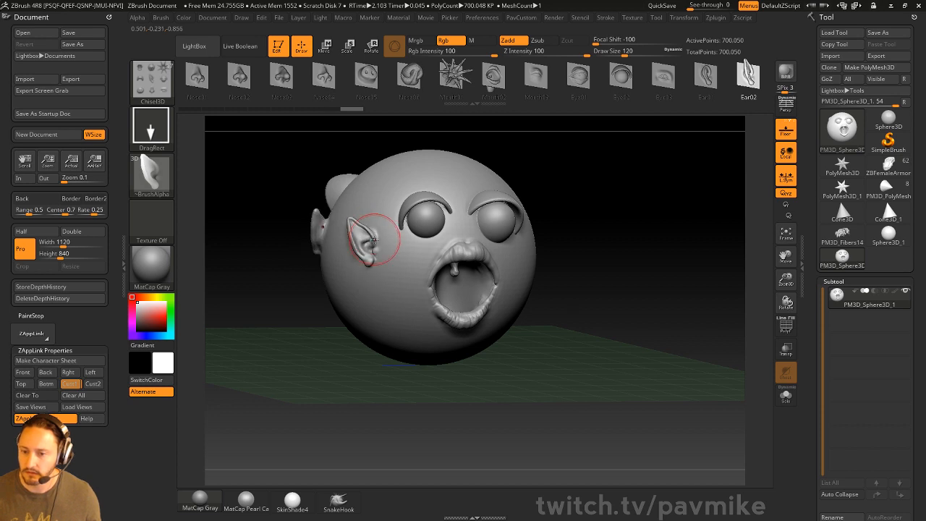
{"action": "key", "text": "ctrl+z"}
{"action": "left_click_drag", "start_coordinate": [372, 257], "coordinate": [386, 169]}
{"action": "left_click_drag", "start_coordinate": [551, 176], "coordinate": [637, 191]}
{"action": "key", "text": "ctrl+z"}
{"action": "left_click_drag", "start_coordinate": [360, 247], "coordinate": [367, 182]}
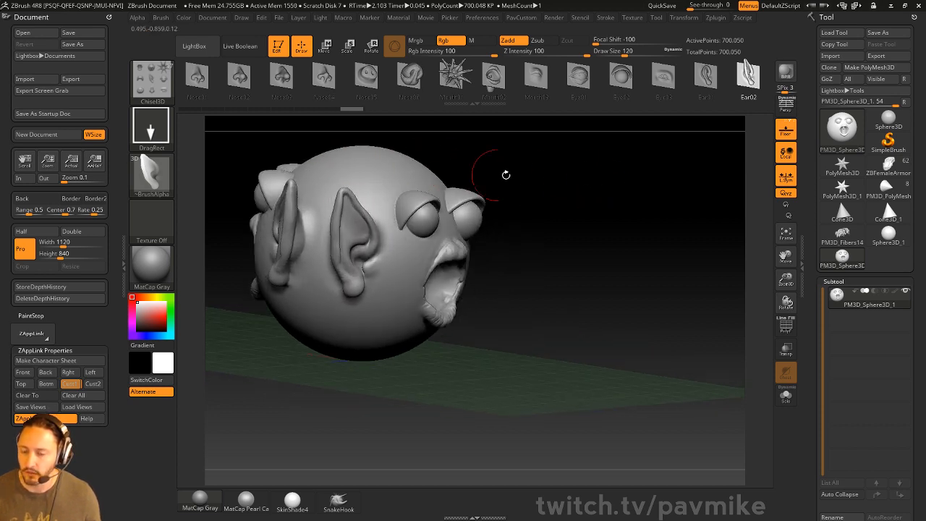
Step: Inspect the head with its ear and check the mesh's subdivision level in the Geometry settings
{"action": "left_click_drag", "start_coordinate": [504, 174], "coordinate": [534, 283]}
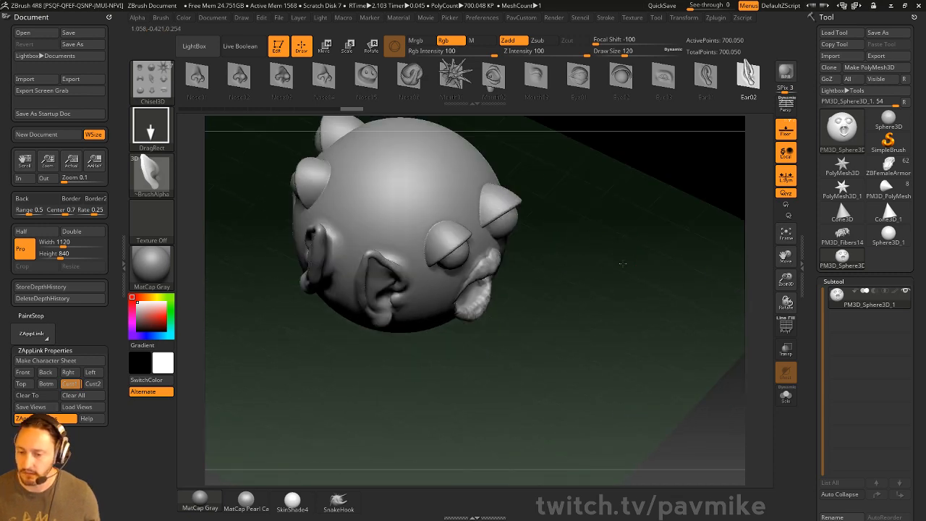
{"action": "mouse_move", "coordinate": [623, 263]}
{"action": "left_mouse_down"}
{"action": "mouse_move", "coordinate": [608, 246]}
{"action": "mouse_move", "coordinate": [620, 258]}
{"action": "mouse_move", "coordinate": [653, 224]}
{"action": "mouse_move", "coordinate": [629, 248]}
{"action": "left_mouse_up"}
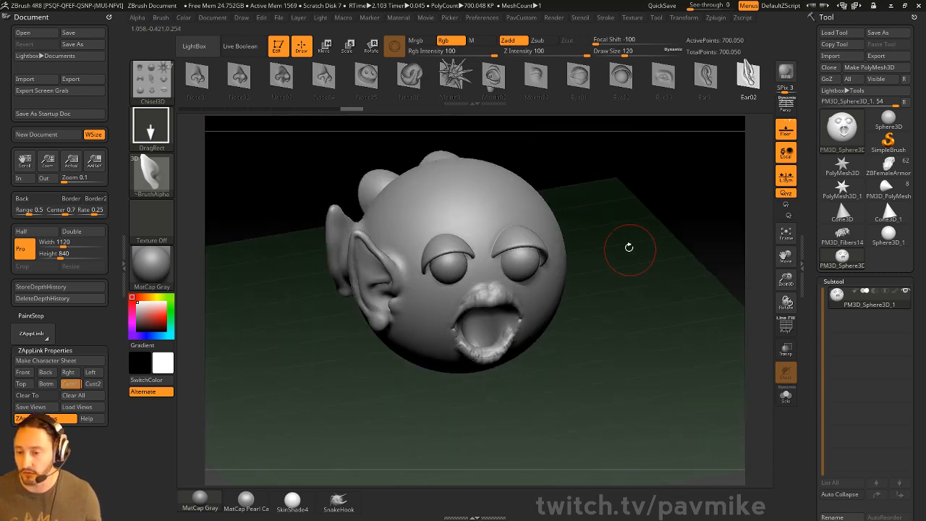
{"action": "left_click_drag", "start_coordinate": [809, 266], "coordinate": [816, 105]}
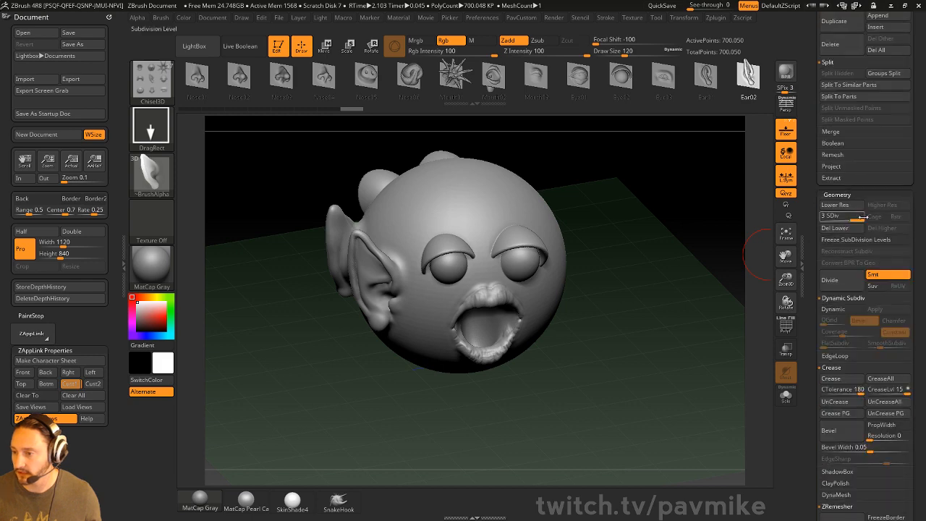
Step: Try the Ear02 shape on the bare opposite side of the head and undo each attempt
{"action": "left_click_drag", "start_coordinate": [680, 248], "coordinate": [647, 261]}
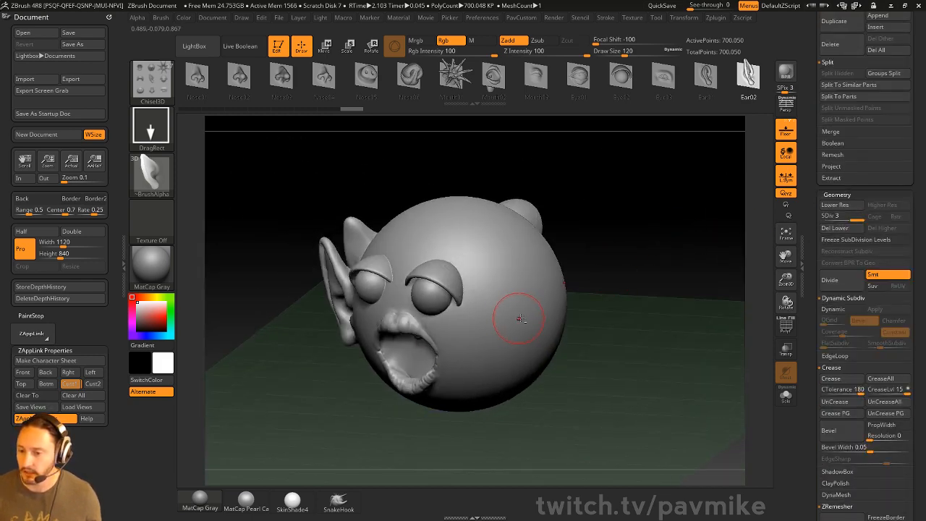
{"action": "left_click_drag", "start_coordinate": [518, 249], "coordinate": [523, 220]}
{"action": "left_click_drag", "start_coordinate": [599, 288], "coordinate": [579, 295]}
{"action": "key", "text": "ctrl+z"}
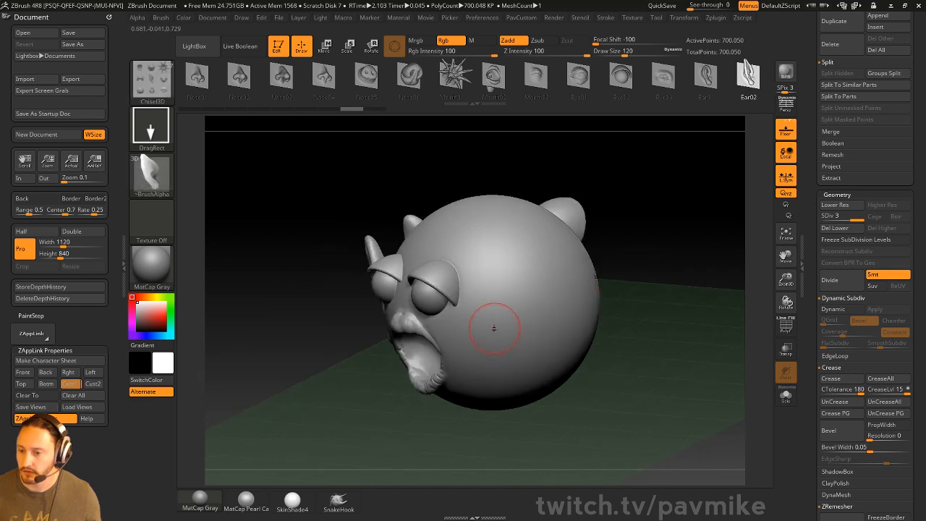
{"action": "left_click_drag", "start_coordinate": [496, 327], "coordinate": [519, 375]}
{"action": "left_click_drag", "start_coordinate": [678, 325], "coordinate": [650, 176]}
{"action": "key", "text": "ctrl+z"}
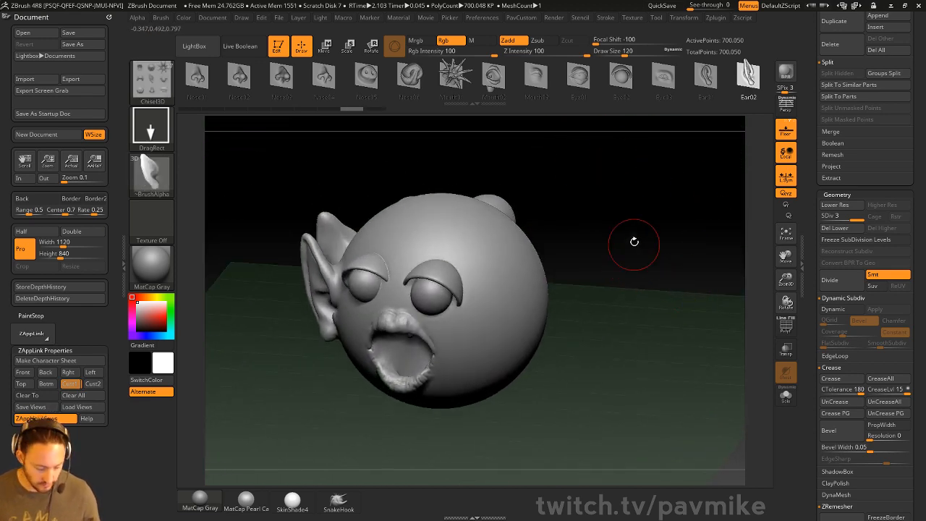
Step: Switch to the IMM Boolean insert-mesh brush
{"action": "key", "text": "b"}
{"action": "key", "text": "i"}
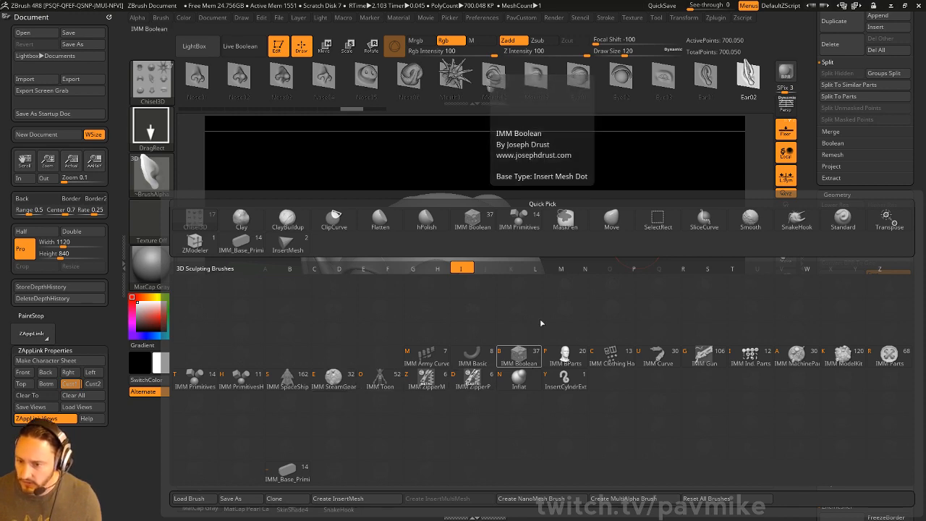
{"action": "left_click", "coordinate": [530, 360]}
{"action": "left_click_drag", "start_coordinate": [621, 255], "coordinate": [624, 259]}
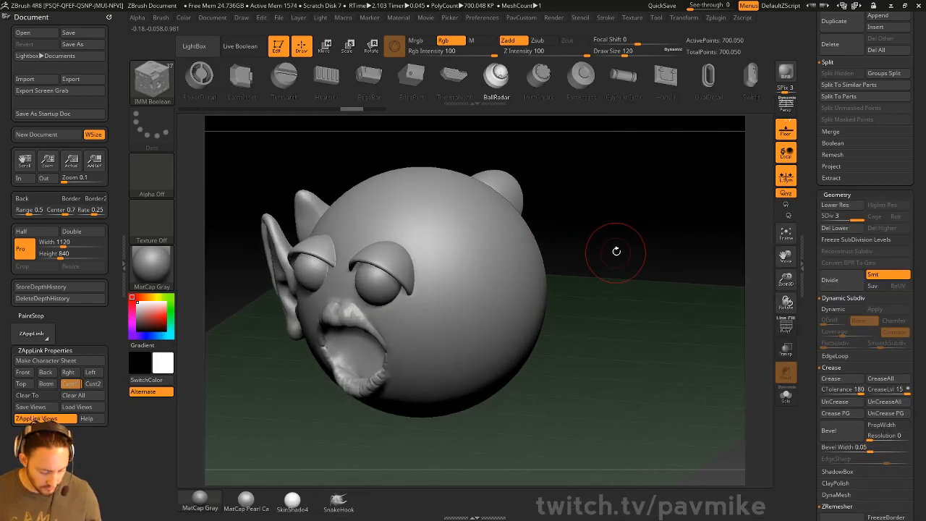
Step: Switch to the IMM ModelKit brush and choose the Circular_4 insert
{"action": "key", "text": "v"}
{"action": "left_click", "coordinate": [138, 303]}
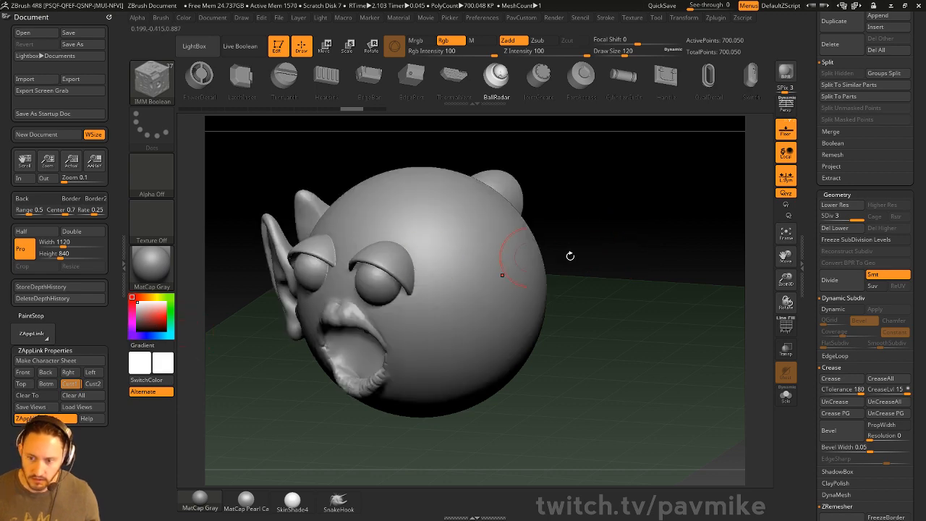
{"action": "key", "text": "b"}
{"action": "key", "text": "i"}
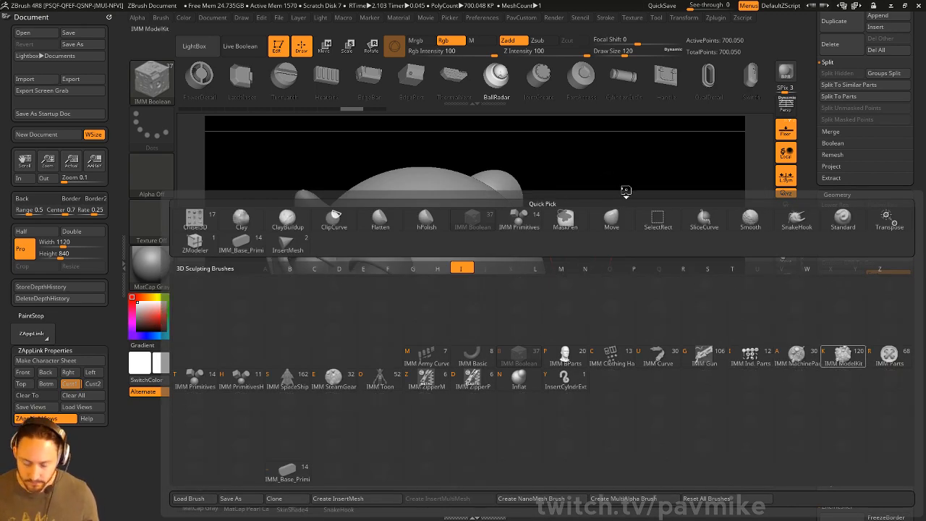
{"action": "key", "text": "k"}
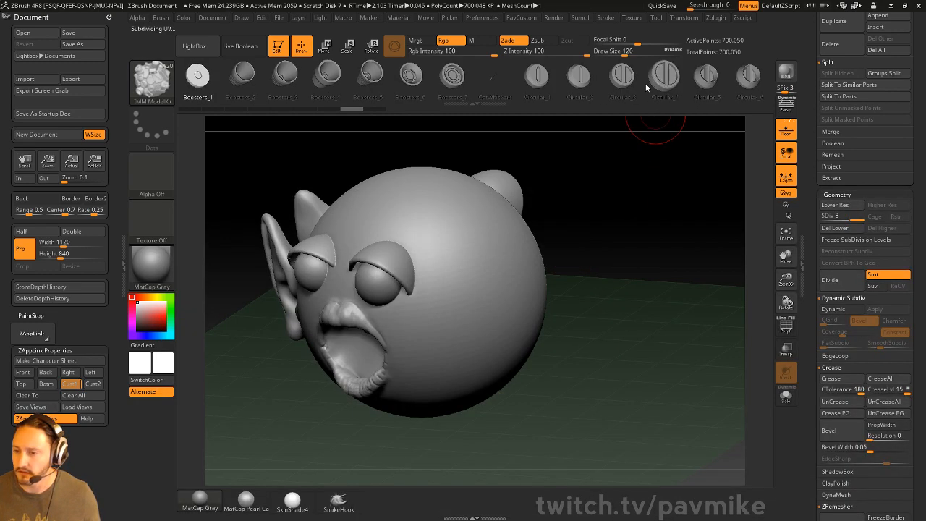
{"action": "left_click", "coordinate": [663, 81]}
Step: Try to insert Circular_4 on the head's bare side and delete the mesh's lower subdivision levels to allow insertion
{"action": "left_click_drag", "start_coordinate": [624, 253], "coordinate": [631, 278], "text": "alt"}
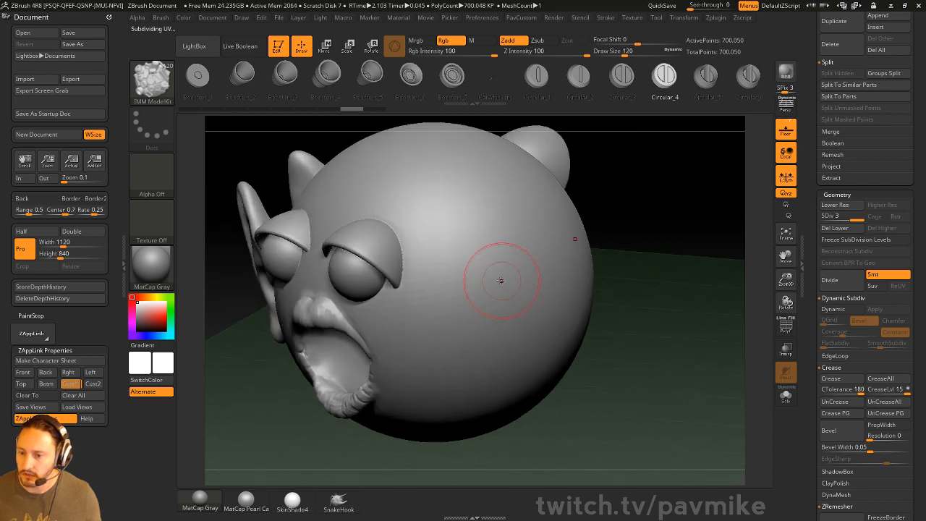
{"action": "left_click", "coordinate": [493, 281]}
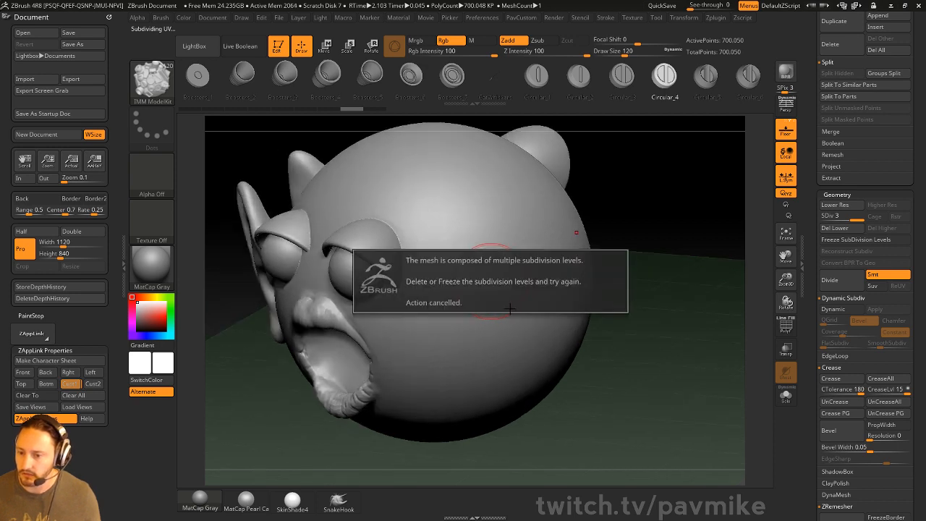
{"action": "left_click", "coordinate": [840, 228]}
Step: Insert two Circular_4 parts on the bare side of the head and undo both
{"action": "left_click_drag", "start_coordinate": [471, 279], "coordinate": [480, 319]}
{"action": "left_click_drag", "start_coordinate": [626, 304], "coordinate": [593, 303]}
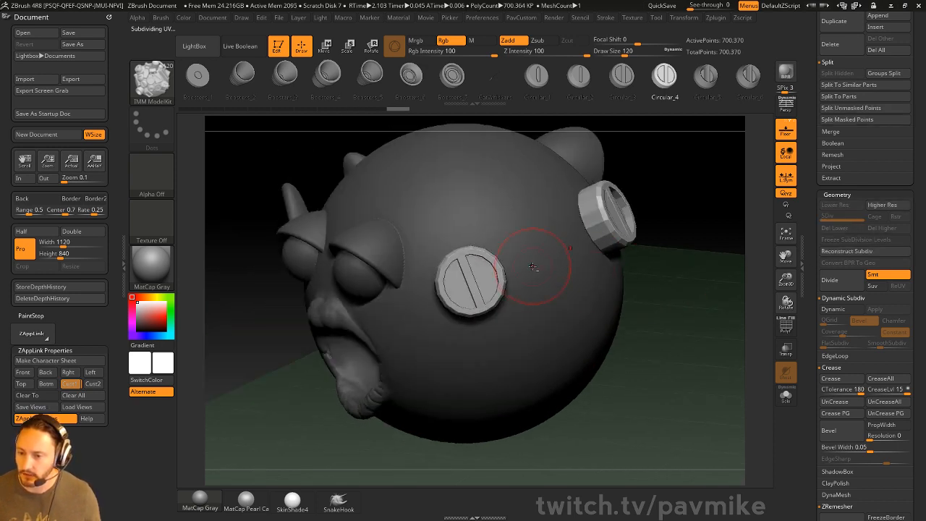
{"action": "left_click_drag", "start_coordinate": [531, 258], "coordinate": [544, 293]}
{"action": "left_click_drag", "start_coordinate": [689, 320], "coordinate": [703, 327]}
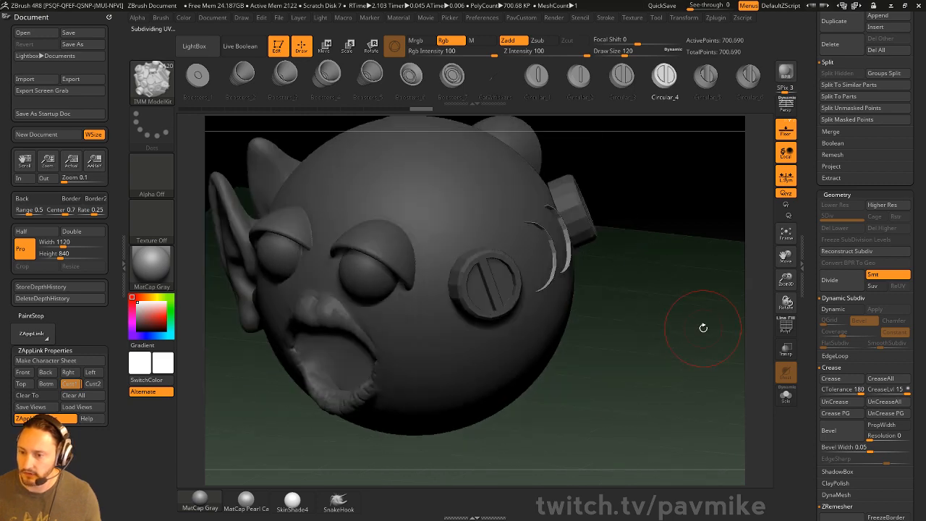
{"action": "key", "text": "ctrl+z"}
{"action": "key", "text": "ctrl+z"}
Step: Reduce the draw size to 65 and append a Ring3D mesh as a second subtool
{"action": "left_click_drag", "start_coordinate": [659, 287], "coordinate": [643, 292], "text": "alt"}
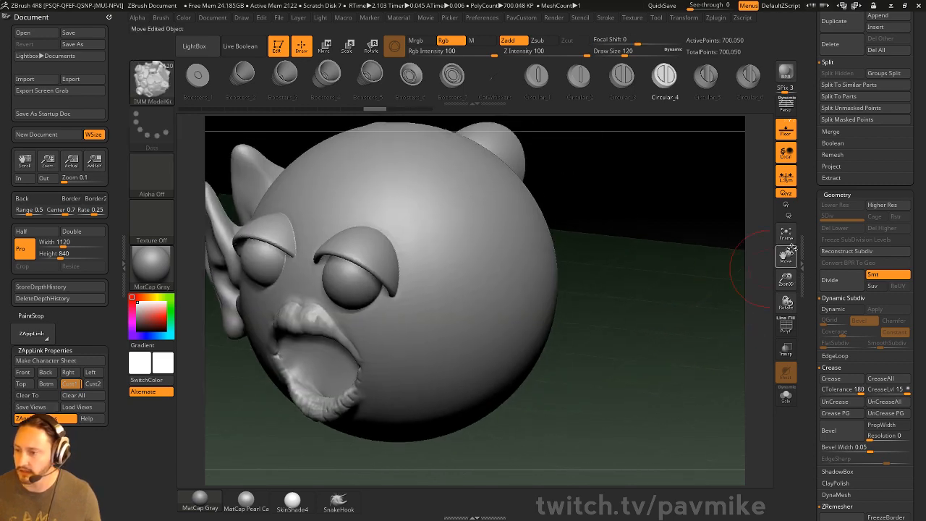
{"action": "left_click_drag", "start_coordinate": [809, 257], "coordinate": [810, 319]}
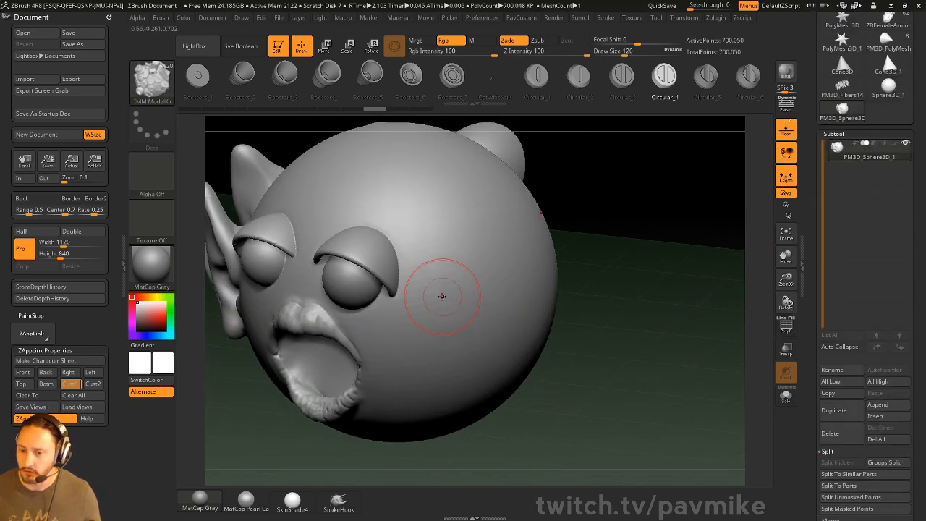
{"action": "key", "text": "s"}
{"action": "mouse_move", "coordinate": [689, 363]}
{"action": "left_mouse_down"}
{"action": "mouse_move", "coordinate": [511, 268]}
{"action": "mouse_move", "coordinate": [527, 285]}
{"action": "left_mouse_up"}
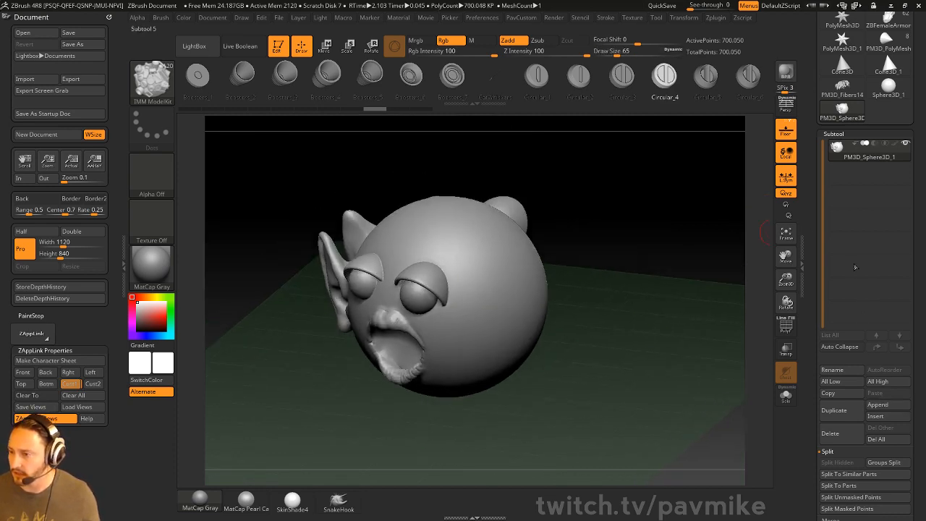
{"action": "left_click", "coordinate": [884, 405]}
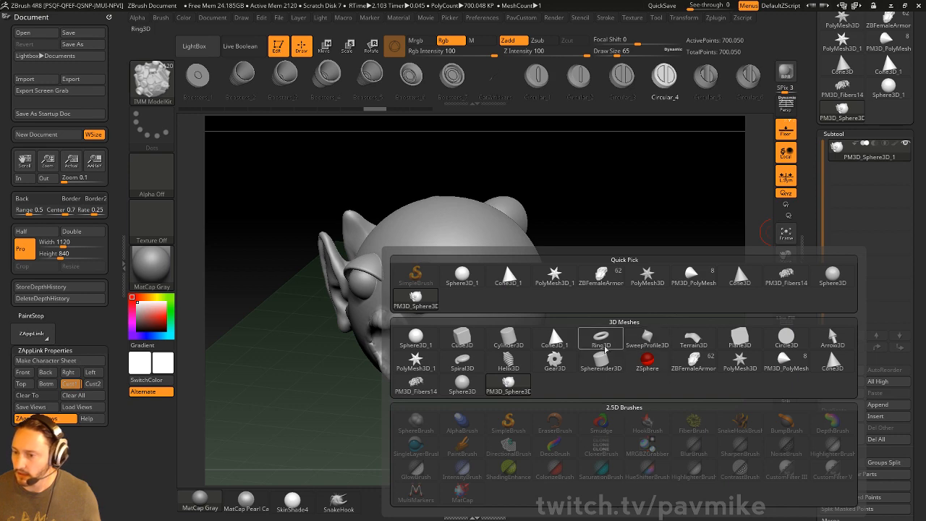
{"action": "left_click", "coordinate": [601, 340]}
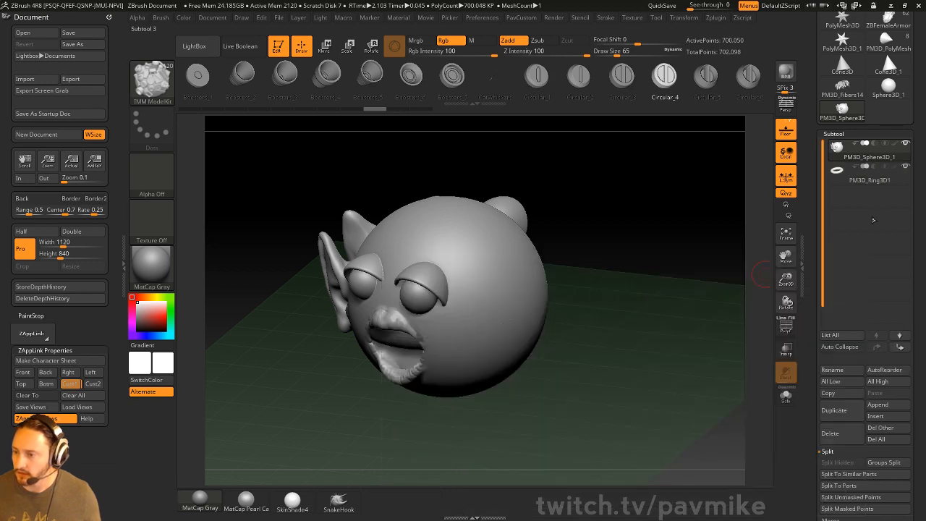
Step: Shrink the Ring3D subtool until it is hidden inside the head and set it to Boolean subtraction
{"action": "left_click", "coordinate": [785, 351]}
{"action": "key", "text": "space"}
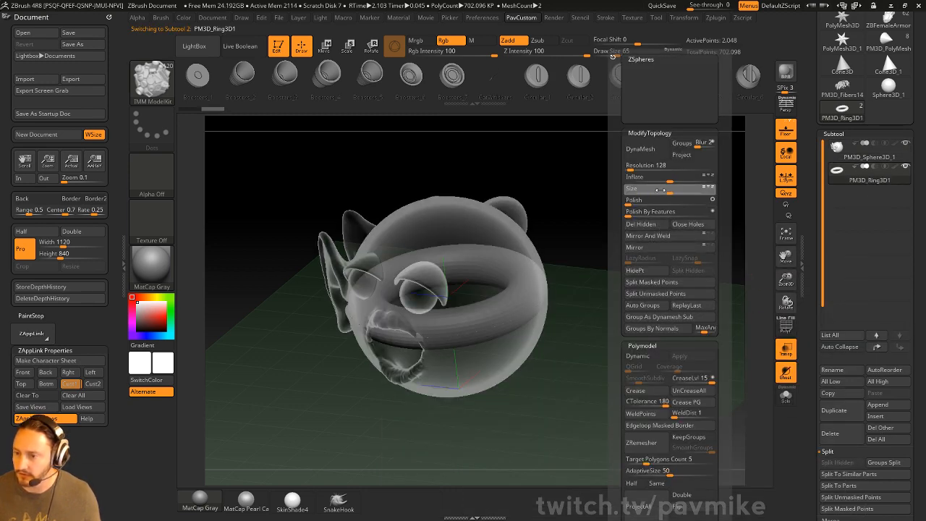
{"action": "left_click_drag", "start_coordinate": [670, 189], "coordinate": [628, 236]}
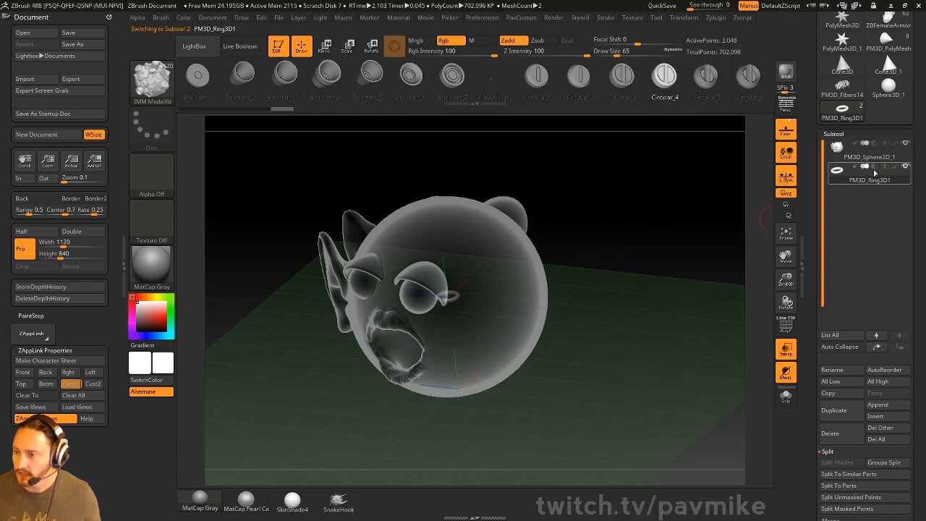
{"action": "left_click", "coordinate": [786, 371]}
{"action": "left_click", "coordinate": [786, 351]}
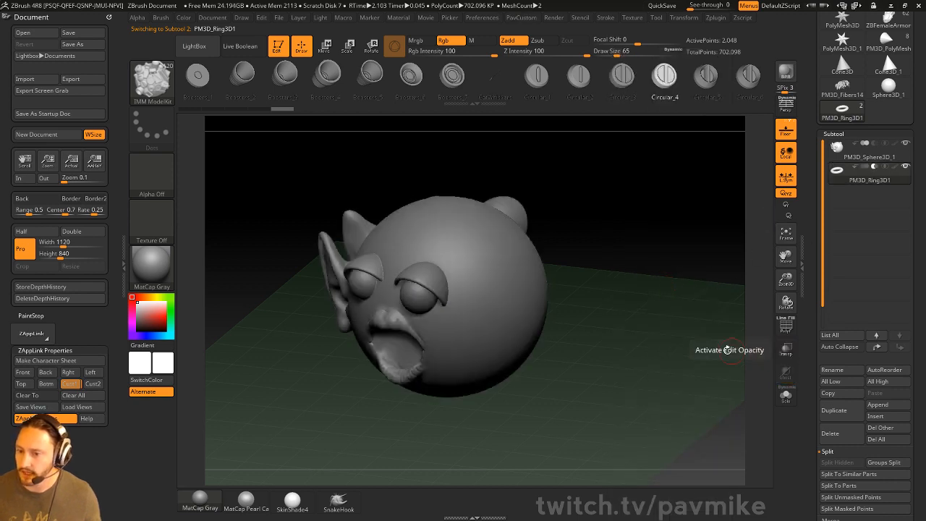
Step: Try drawing a Circular_4 insert on the head with the ring subtool active and undo it
{"action": "mouse_move", "coordinate": [731, 340]}
{"action": "left_mouse_down"}
{"action": "mouse_move", "coordinate": [692, 320]}
{"action": "mouse_move", "coordinate": [666, 267]}
{"action": "left_mouse_up"}
{"action": "left_click_drag", "start_coordinate": [494, 290], "coordinate": [538, 302]}
{"action": "key", "text": "ctrl+z"}
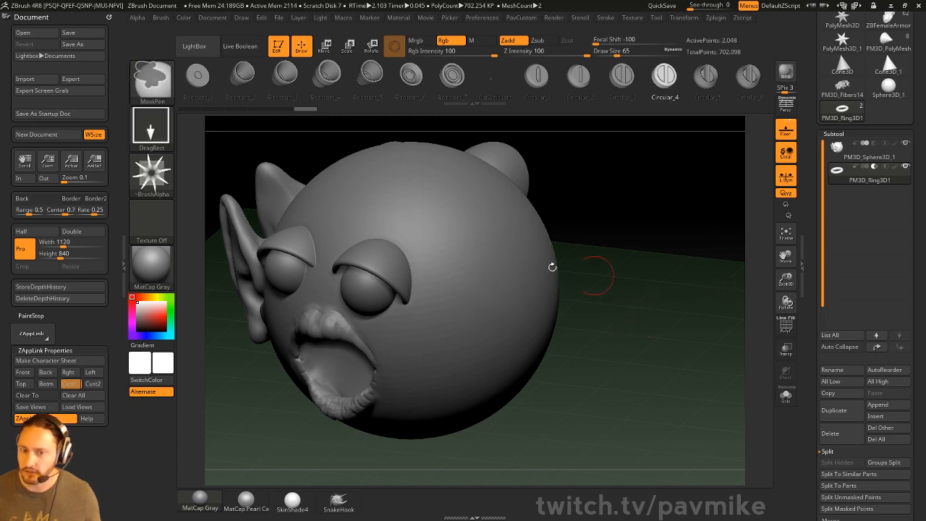
Step: Replace the docked Document palette with the Brush palette
{"action": "left_click", "coordinate": [108, 17]}
{"action": "left_click", "coordinate": [241, 18]}
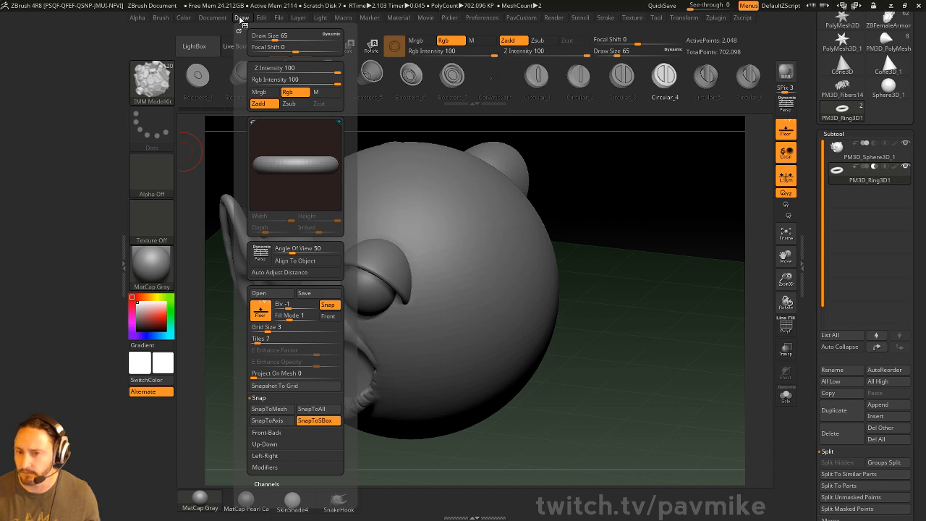
{"action": "mouse_move", "coordinate": [165, 18]}
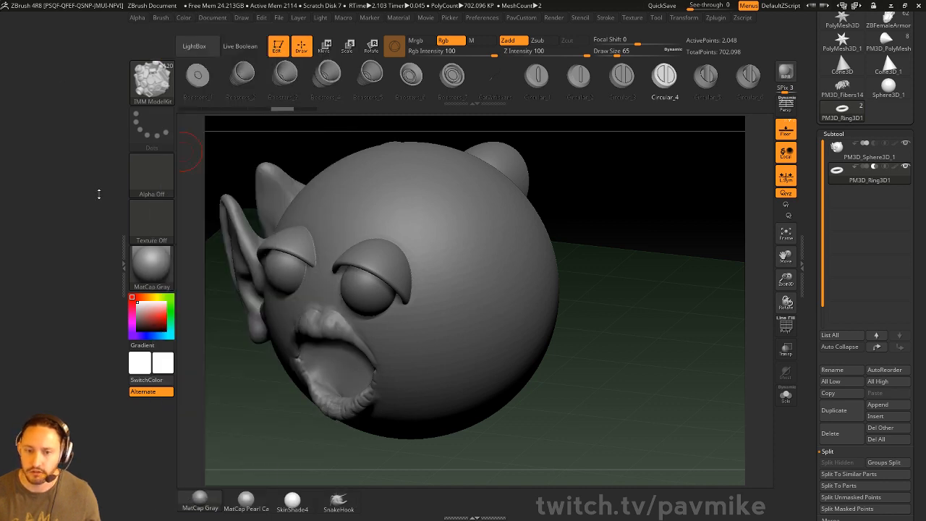
{"action": "left_click", "coordinate": [160, 20]}
{"action": "left_click_drag", "start_coordinate": [155, 27], "coordinate": [77, 72]}
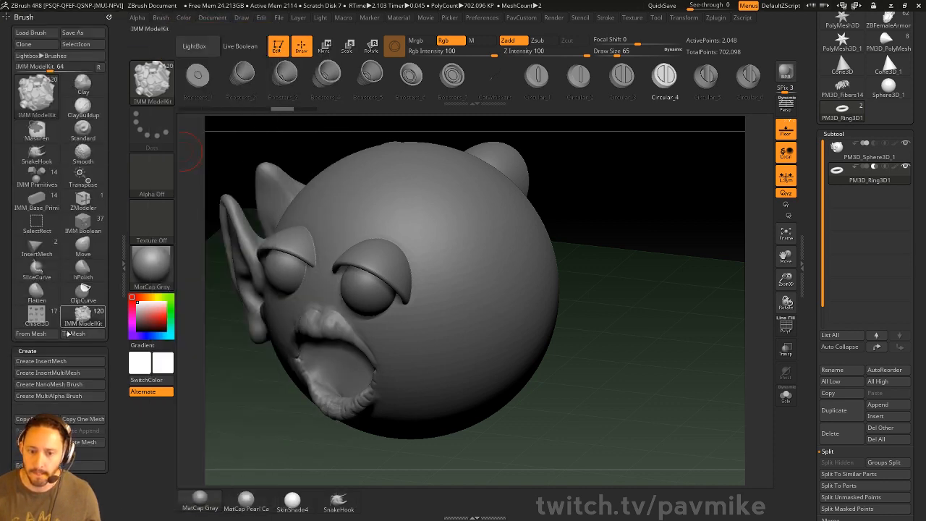
Step: Set the insert brush's Imbed depth to -15
{"action": "scroll", "coordinate": [58, 325], "scroll_direction": "down", "scroll_amount": 3}
{"action": "left_click", "coordinate": [29, 355]}
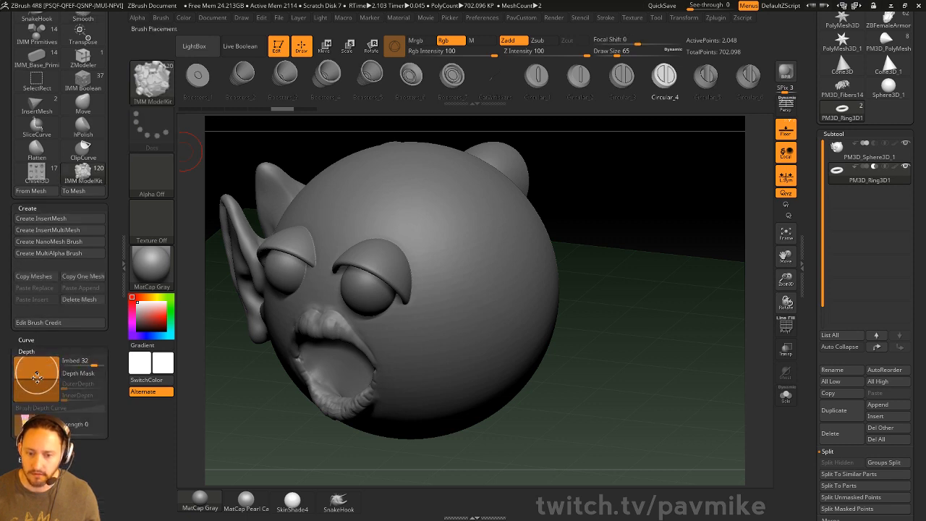
{"action": "left_click_drag", "start_coordinate": [36, 374], "coordinate": [35, 384]}
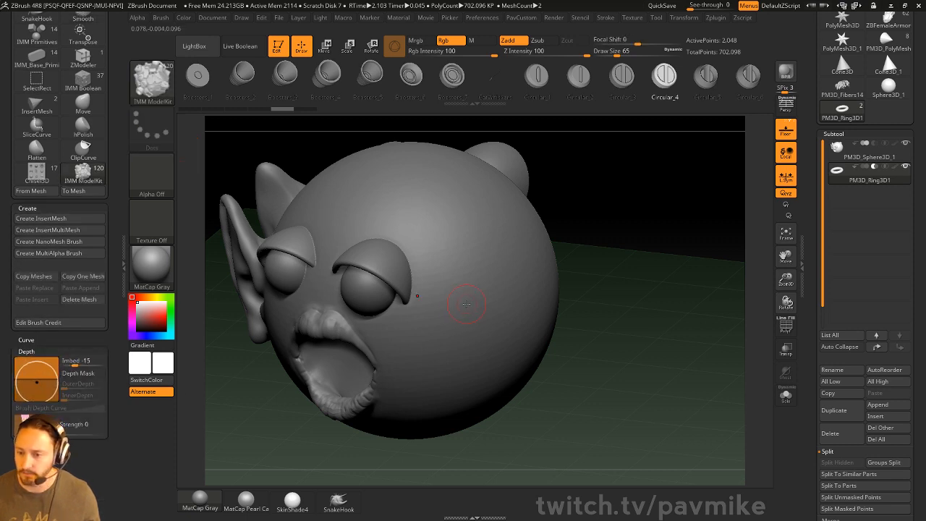
Step: Enable Live Boolean and cut two Circular_4 recesses into the bare side of the head, undoing the trial insert
{"action": "left_click_drag", "start_coordinate": [467, 304], "coordinate": [467, 333]}
{"action": "key", "text": "ctrl+z"}
{"action": "left_click", "coordinate": [244, 46]}
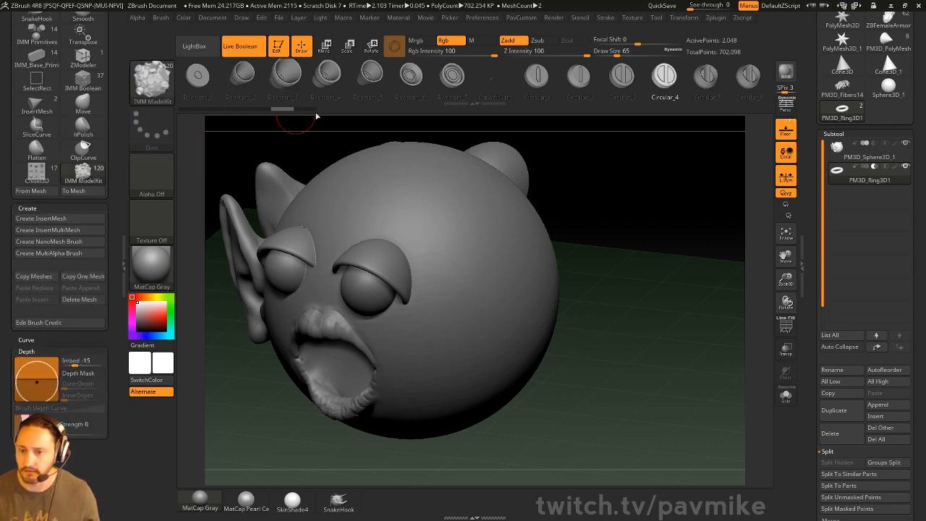
{"action": "left_click_drag", "start_coordinate": [458, 311], "coordinate": [458, 342]}
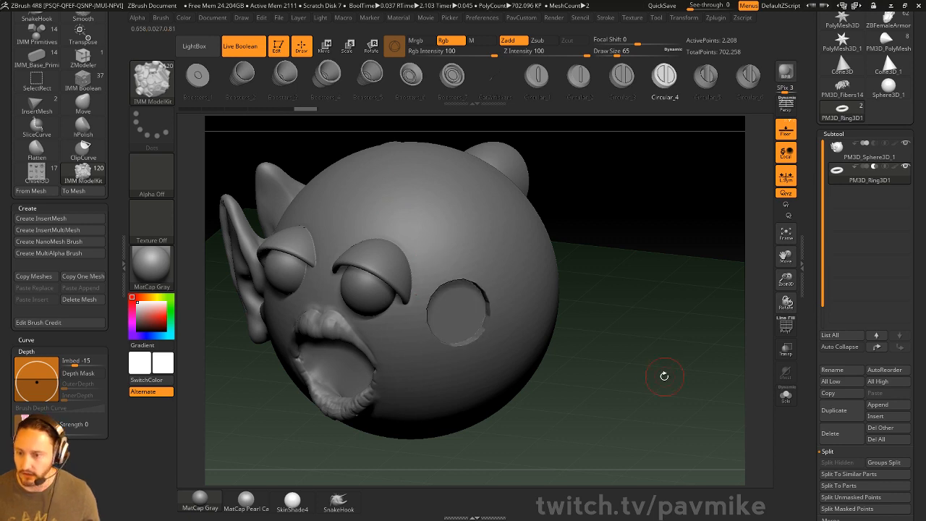
{"action": "left_click_drag", "start_coordinate": [660, 369], "coordinate": [635, 363]}
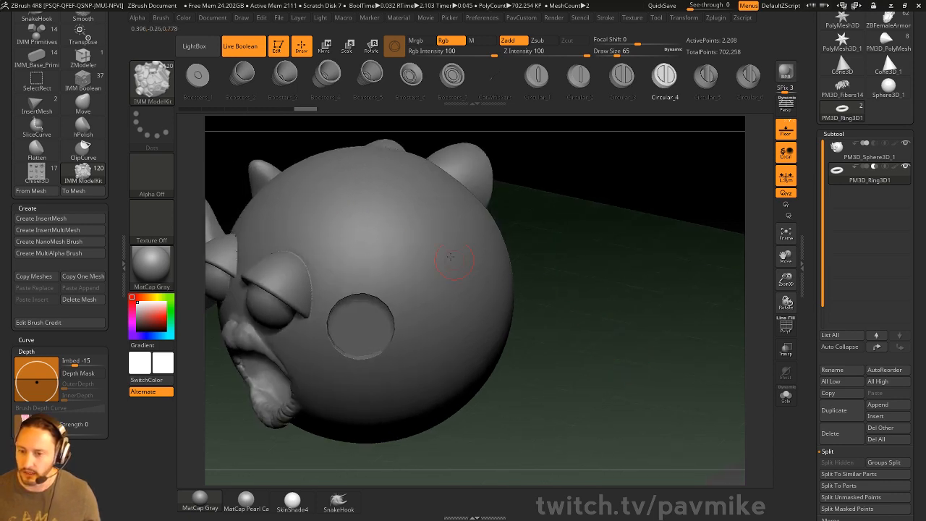
{"action": "left_click_drag", "start_coordinate": [391, 238], "coordinate": [414, 269]}
{"action": "left_click_drag", "start_coordinate": [654, 259], "coordinate": [642, 248]}
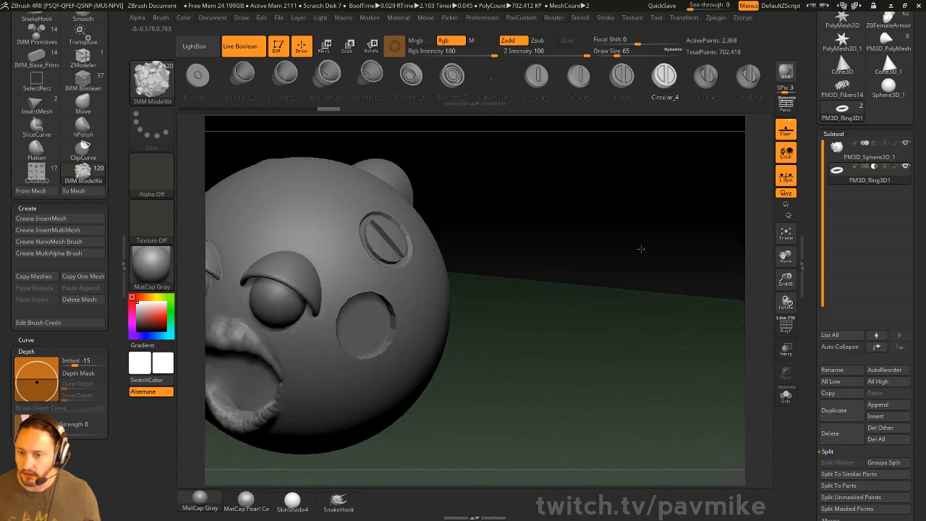
Step: Shift the upper Circular_4 insert slightly into the head with the Move gizmo
{"action": "key", "text": "w"}
{"action": "mouse_move", "coordinate": [414, 212]}
{"action": "left_mouse_down"}
{"action": "mouse_move", "coordinate": [399, 226]}
{"action": "mouse_move", "coordinate": [414, 212]}
{"action": "left_mouse_up"}
{"action": "left_click_drag", "start_coordinate": [513, 214], "coordinate": [519, 240]}
{"action": "mouse_move", "coordinate": [337, 249]}
{"action": "left_mouse_down"}
{"action": "mouse_move", "coordinate": [325, 252]}
{"action": "mouse_move", "coordinate": [353, 251]}
{"action": "mouse_move", "coordinate": [341, 252]}
{"action": "left_mouse_up"}
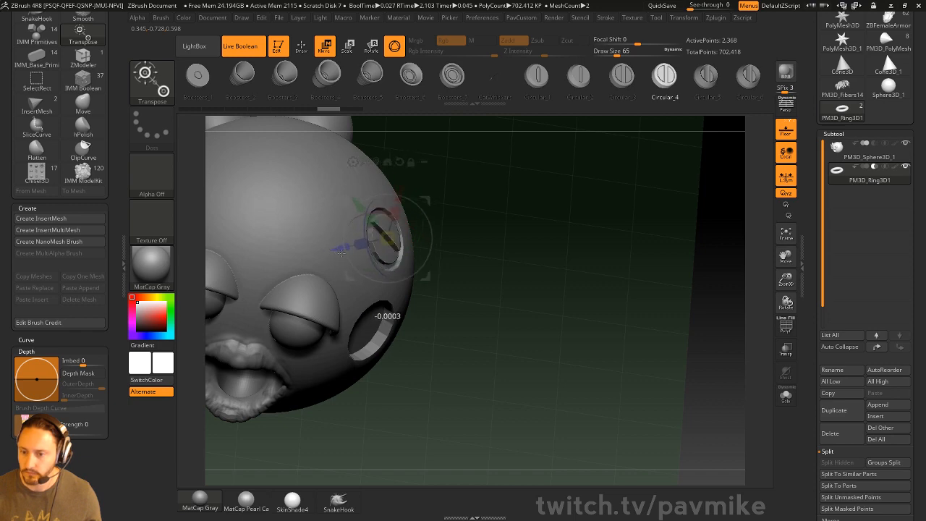
{"action": "key", "text": "q"}
{"action": "mouse_move", "coordinate": [688, 289]}
{"action": "left_mouse_down"}
{"action": "mouse_move", "coordinate": [619, 240]}
{"action": "mouse_move", "coordinate": [629, 220]}
{"action": "left_mouse_up"}
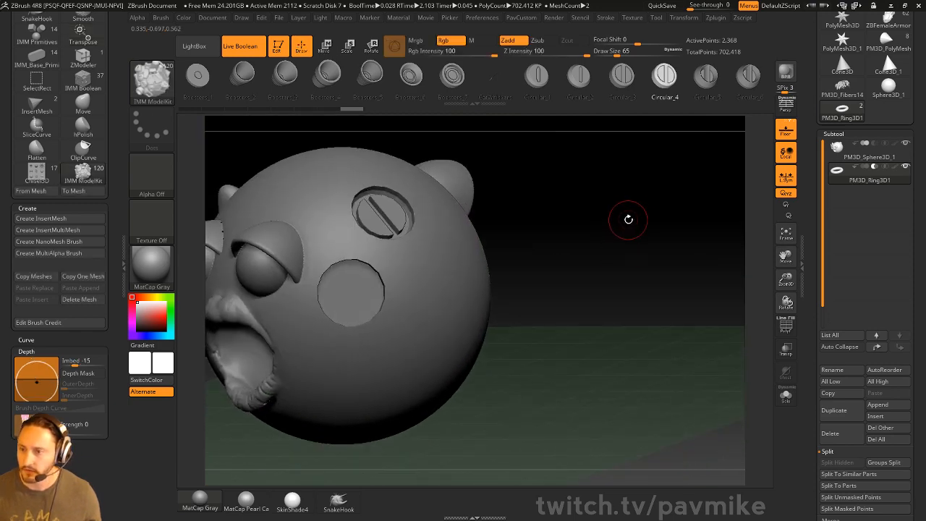
Step: Push the upper Circular_4 insert farther inward along its axis to deepen the slotted recess
{"action": "key", "text": "b"}
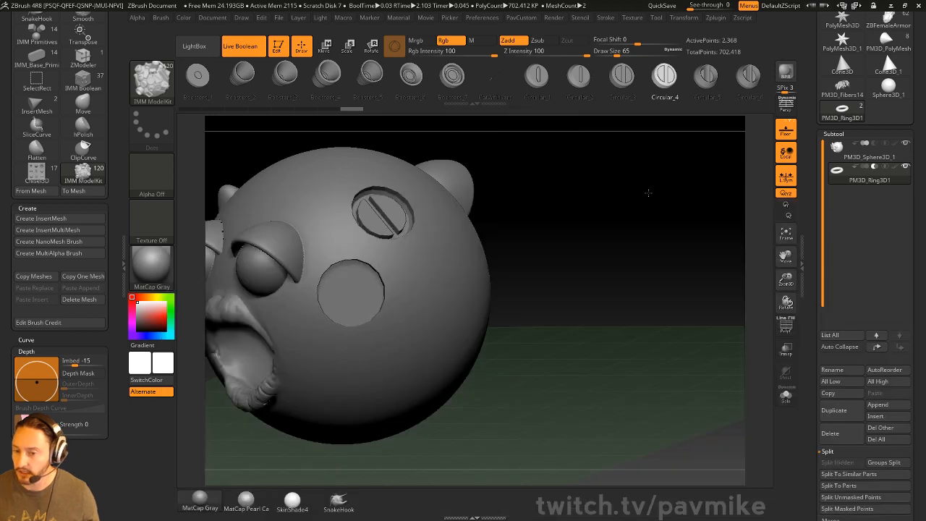
{"action": "left_click_drag", "start_coordinate": [648, 193], "coordinate": [647, 248]}
{"action": "key", "text": "w"}
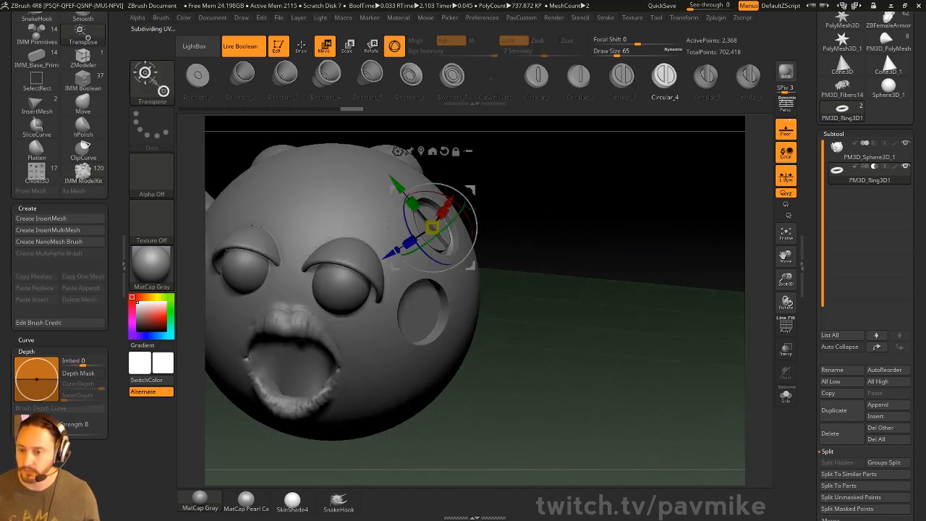
{"action": "left_click_drag", "start_coordinate": [406, 236], "coordinate": [376, 263]}
{"action": "key", "text": "q"}
{"action": "left_click_drag", "start_coordinate": [656, 250], "coordinate": [654, 260]}
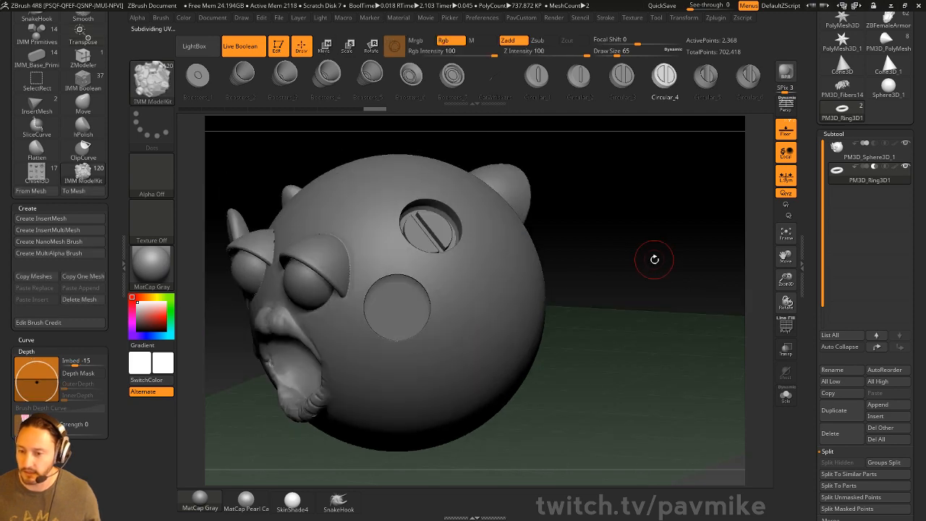
Step: Switch to the IMM Boolean brush by way of IMM MachineParts and choose the BallRadar insert
{"action": "key", "text": "b"}
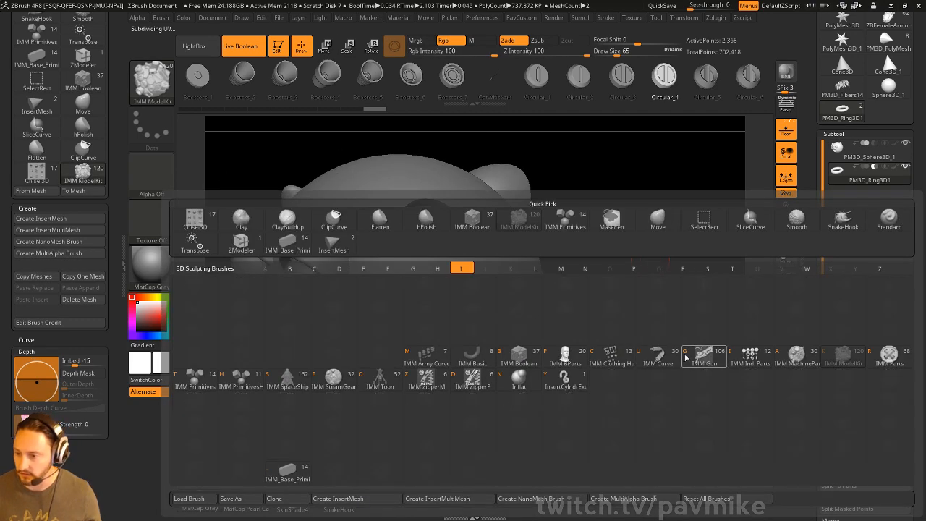
{"action": "key", "text": "a"}
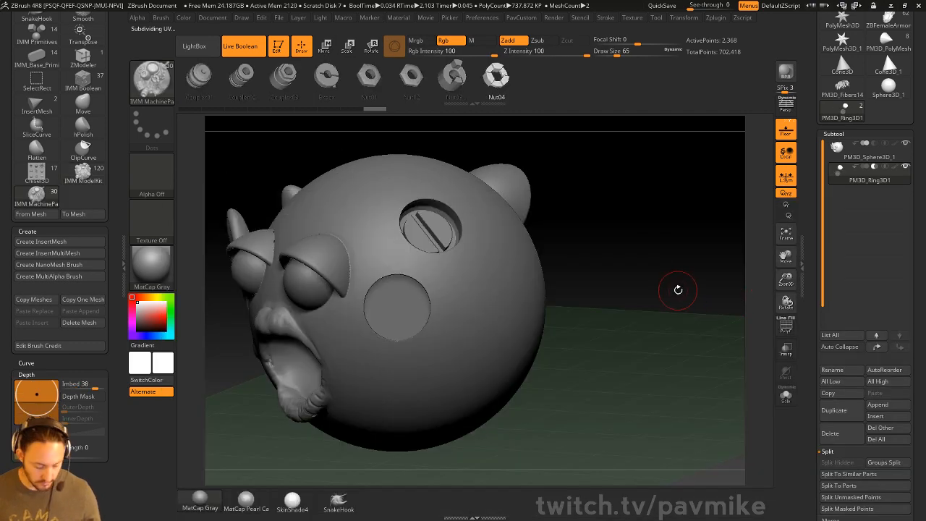
{"action": "key", "text": "b"}
{"action": "key", "text": "i"}
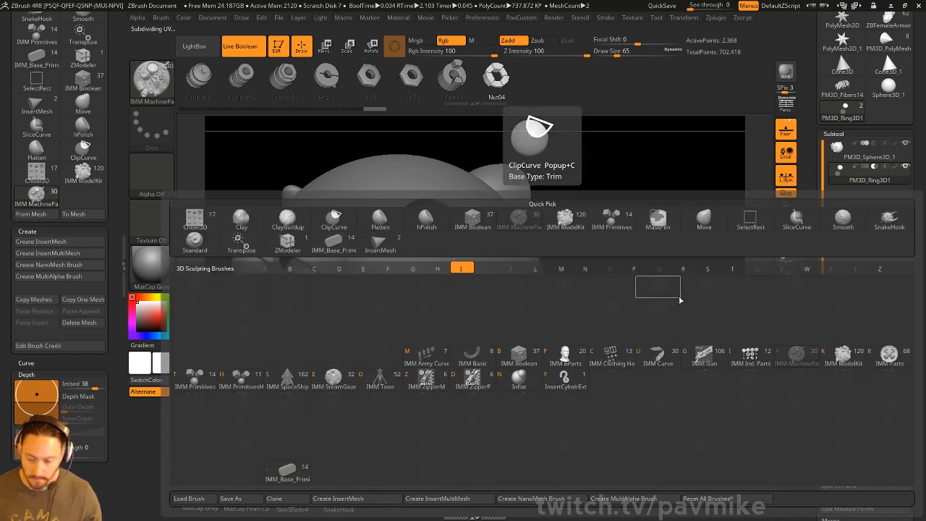
{"action": "left_click", "coordinate": [518, 355]}
{"action": "key", "text": "m"}
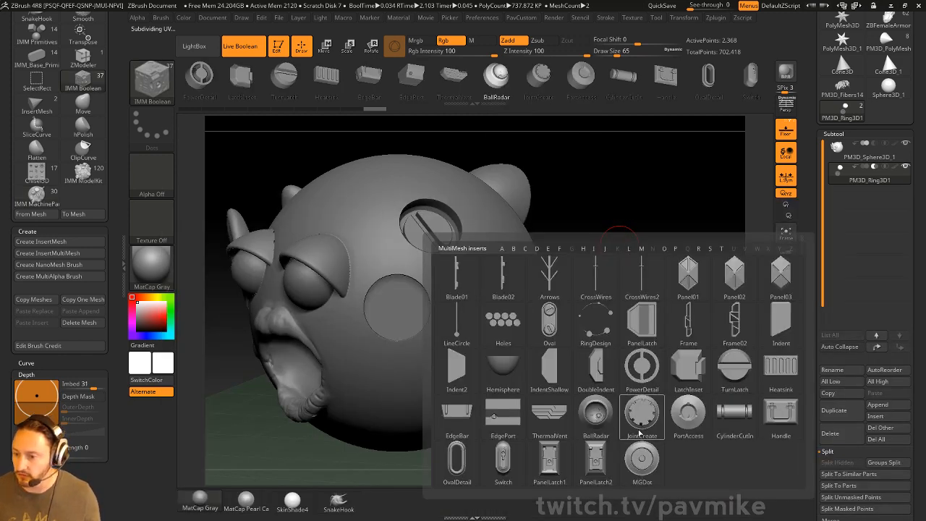
{"action": "left_click", "coordinate": [634, 427]}
Step: Cut two BallRadar recesses into the side of the head below and behind the circular ones
{"action": "left_click_drag", "start_coordinate": [451, 375], "coordinate": [464, 384]}
{"action": "left_click_drag", "start_coordinate": [666, 338], "coordinate": [633, 306]}
{"action": "left_click_drag", "start_coordinate": [516, 312], "coordinate": [547, 339]}
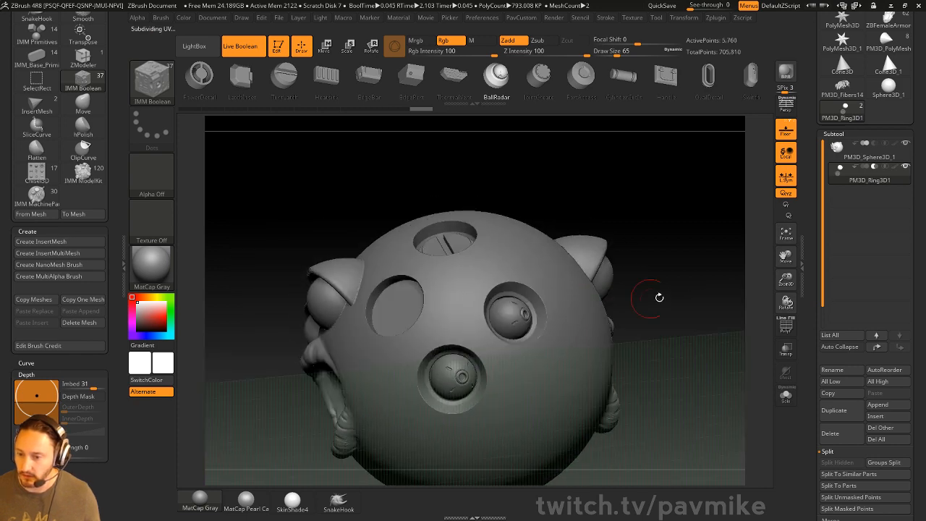
Step: Cut two more BallRadar recesses into the side of the head near the existing ones
{"action": "left_click_drag", "start_coordinate": [660, 298], "coordinate": [611, 311]}
{"action": "left_click_drag", "start_coordinate": [561, 217], "coordinate": [572, 228]}
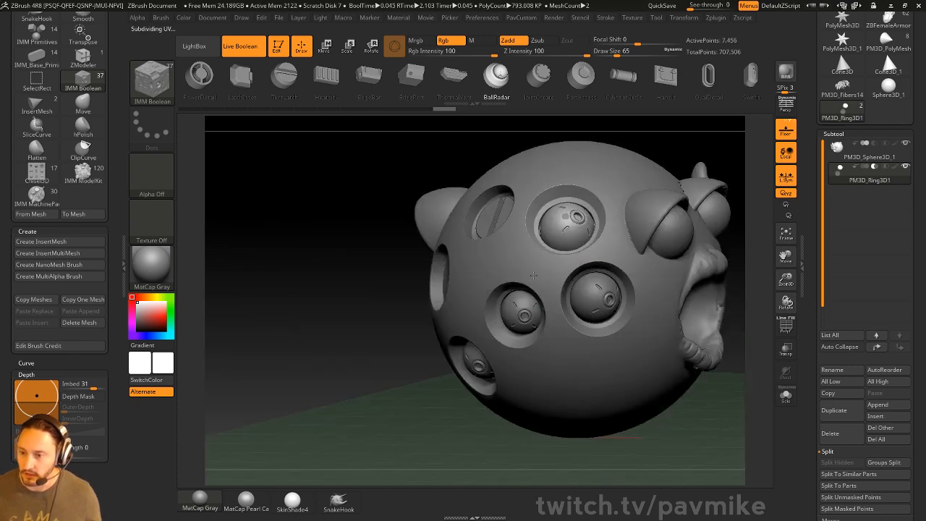
{"action": "left_click_drag", "start_coordinate": [724, 406], "coordinate": [659, 247]}
Step: Switch to the ChiselCreature brush, choose its Teeth1 shape and make the PM3D_Sphere3D_1 subtool active
{"action": "key", "text": "b"}
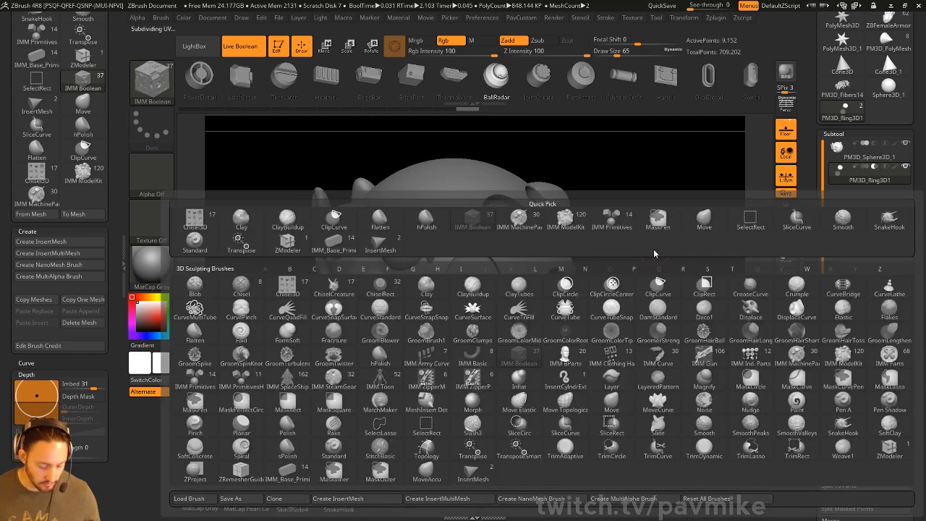
{"action": "key", "text": "c"}
{"action": "key", "text": "i"}
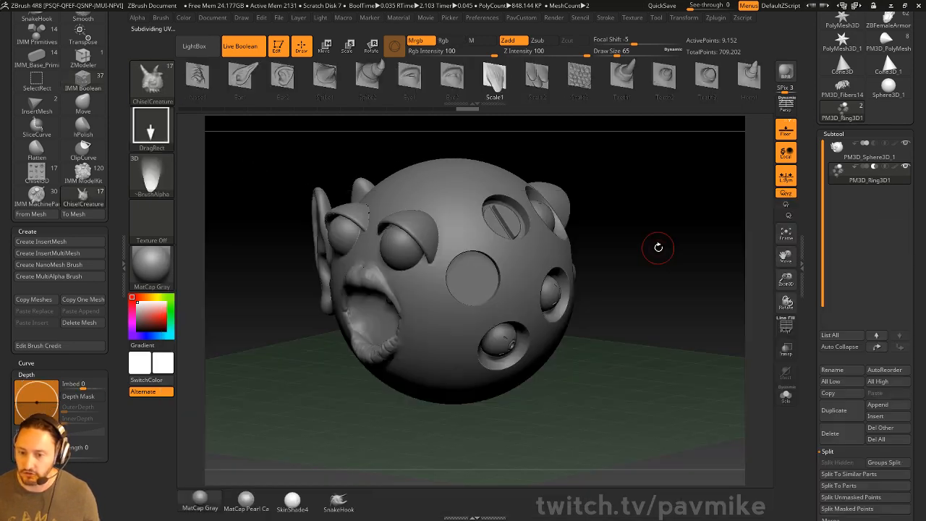
{"action": "mouse_move", "coordinate": [651, 248]}
{"action": "left_mouse_down"}
{"action": "mouse_move", "coordinate": [661, 250]}
{"action": "mouse_move", "coordinate": [655, 219]}
{"action": "left_mouse_up"}
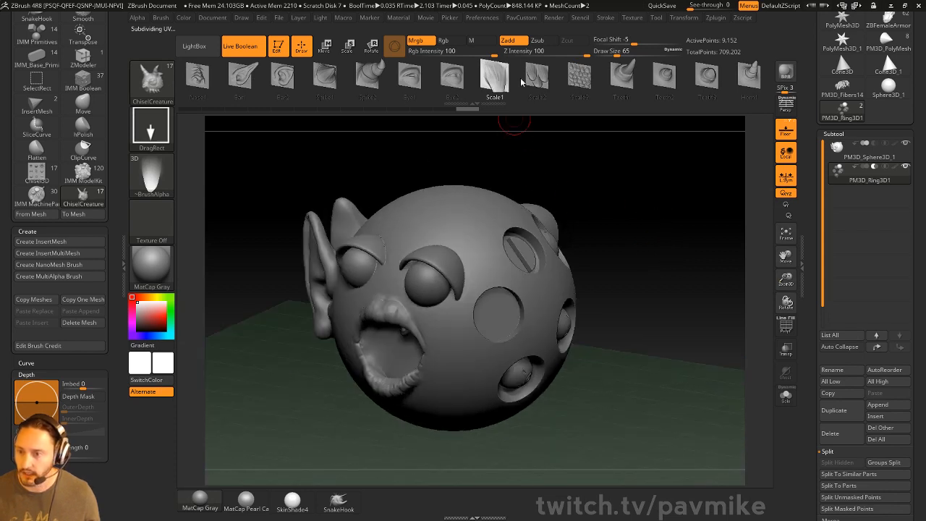
{"action": "left_click", "coordinate": [623, 75]}
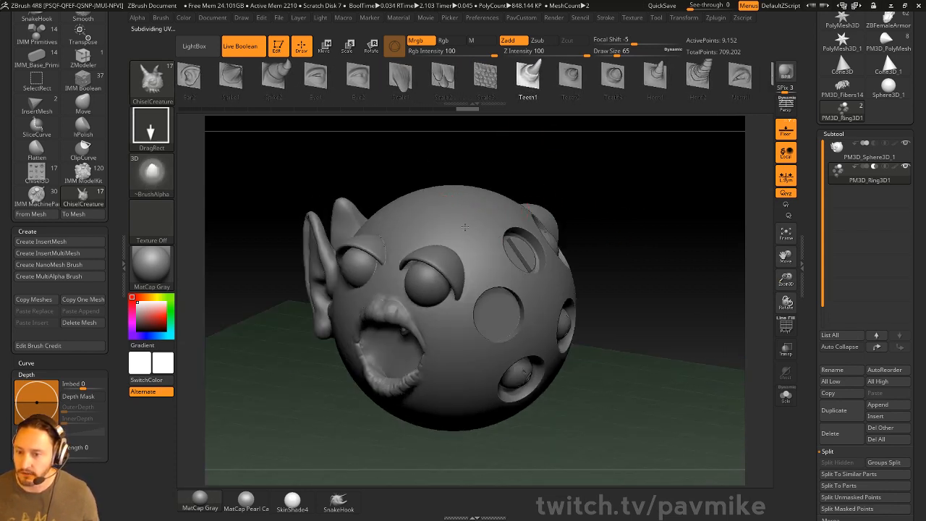
{"action": "left_click_drag", "start_coordinate": [645, 253], "coordinate": [637, 230]}
{"action": "left_click", "coordinate": [869, 161]}
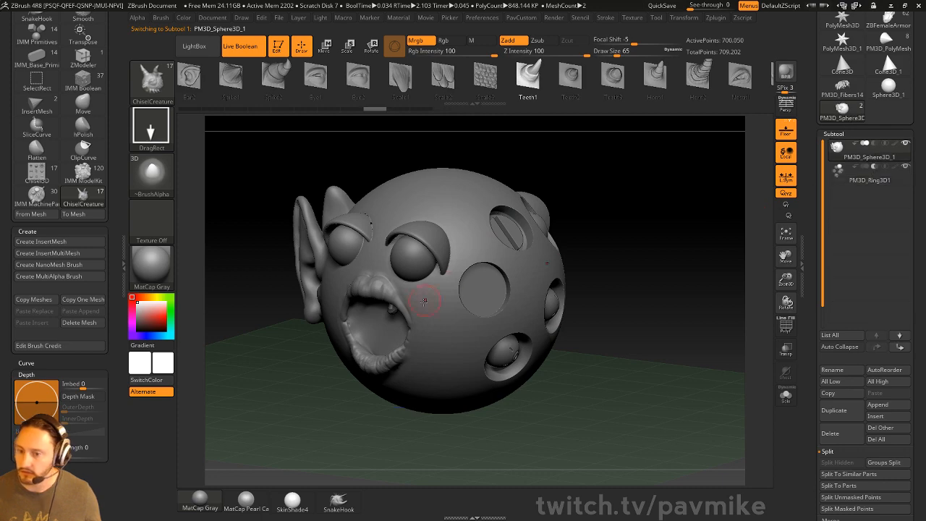
Step: Try placing a single Teeth1 shape beside the mouth with the DragRect stroke, undoing each attempt
{"action": "left_click_drag", "start_coordinate": [438, 343], "coordinate": [439, 385]}
{"action": "mouse_move", "coordinate": [688, 257]}
{"action": "left_mouse_down"}
{"action": "mouse_move", "coordinate": [677, 258]}
{"action": "mouse_move", "coordinate": [660, 232]}
{"action": "mouse_move", "coordinate": [690, 262]}
{"action": "left_mouse_up"}
{"action": "key", "text": "ctrl+z"}
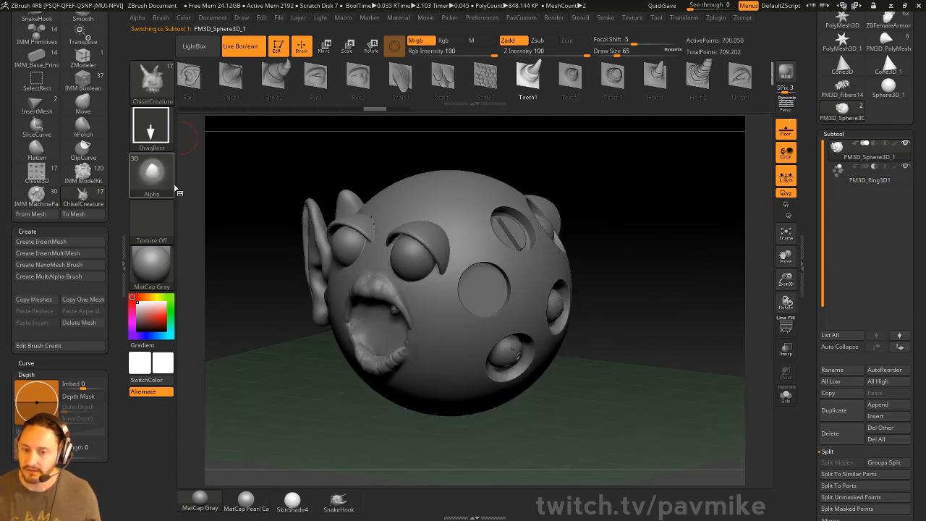
{"action": "left_click", "coordinate": [606, 18]}
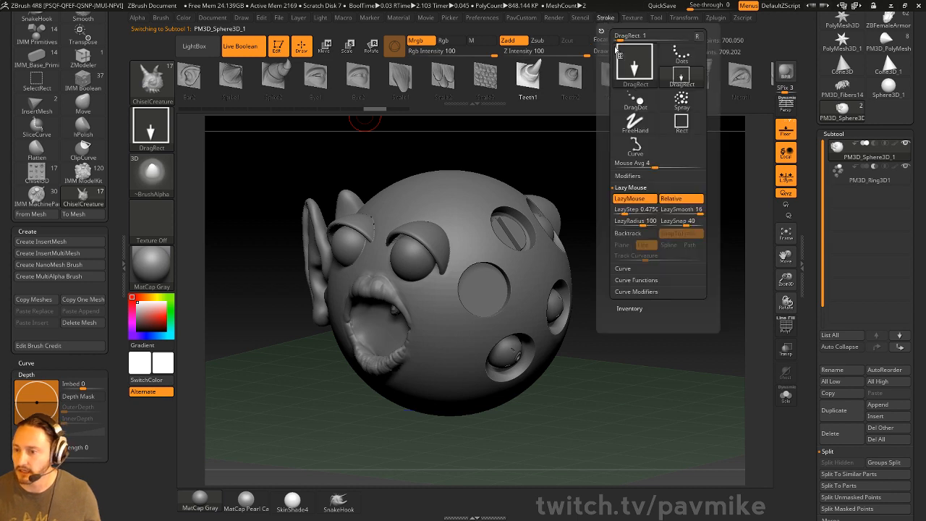
{"action": "left_click", "coordinate": [626, 211]}
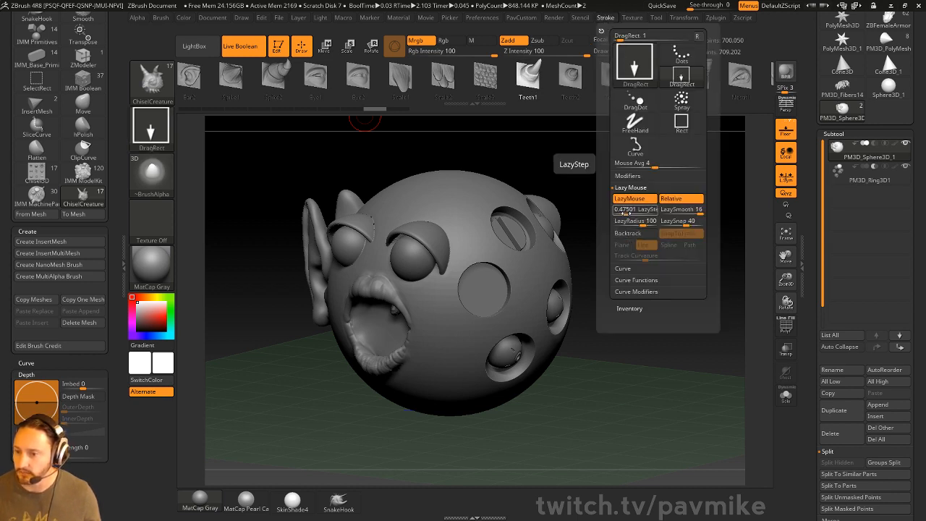
{"action": "left_click_drag", "start_coordinate": [640, 234], "coordinate": [640, 189]}
{"action": "left_click_drag", "start_coordinate": [429, 269], "coordinate": [434, 342]}
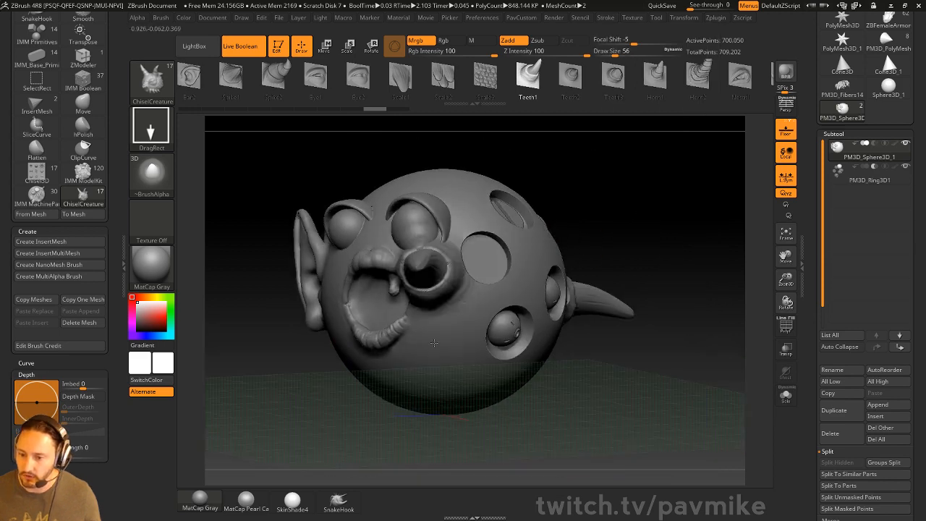
{"action": "key", "text": "ctrl+z"}
Step: Change the brush stroke to Dots and try a curved row of Teeth1 beside and below the mouth, undoing the row
{"action": "left_click", "coordinate": [150, 127]}
{"action": "left_click", "coordinate": [205, 140]}
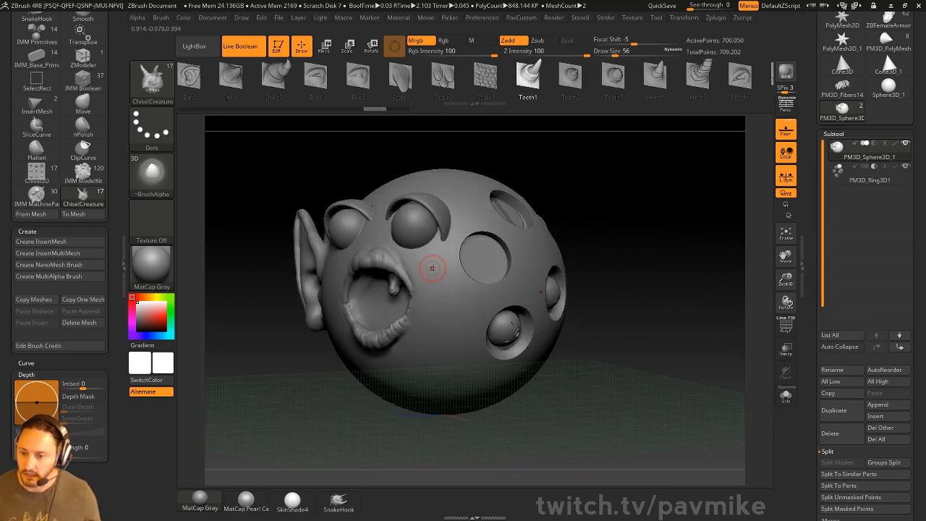
{"action": "mouse_move", "coordinate": [432, 268]}
{"action": "left_mouse_down"}
{"action": "mouse_move", "coordinate": [439, 319]}
{"action": "mouse_move", "coordinate": [416, 365]}
{"action": "mouse_move", "coordinate": [351, 380]}
{"action": "left_mouse_up"}
{"action": "left_click_drag", "start_coordinate": [304, 333], "coordinate": [324, 406]}
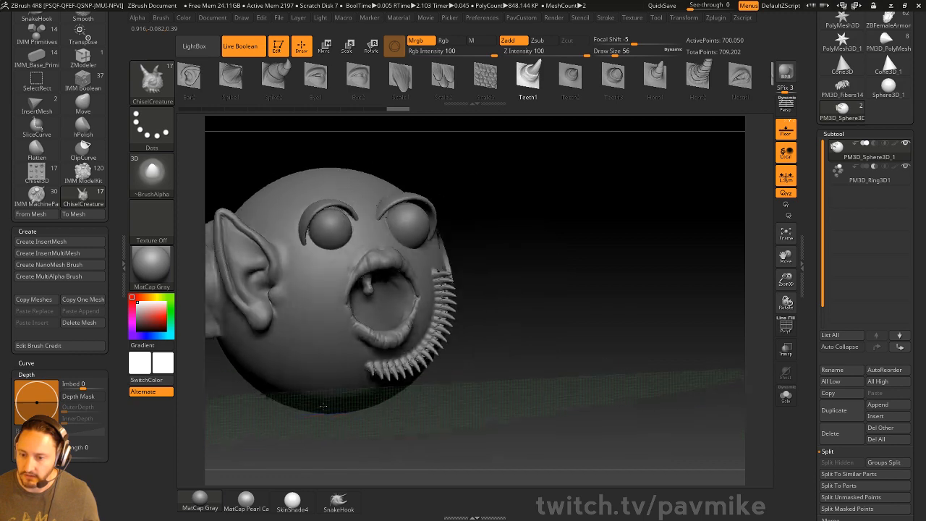
{"action": "right_click_drag", "start_coordinate": [323, 406], "coordinate": [337, 398]}
{"action": "key", "text": "ctrl+z"}
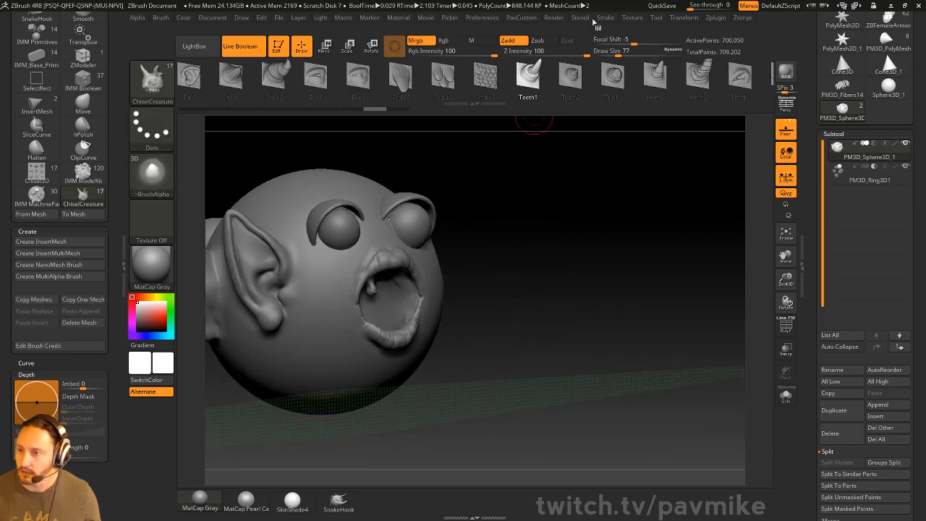
Step: Set the stroke's LazyStep to 0.23688 and try another creature-shape row on the head, undoing the stroke
{"action": "left_click", "coordinate": [605, 18]}
{"action": "left_click", "coordinate": [627, 211]}
{"action": "type", "text": "1"}
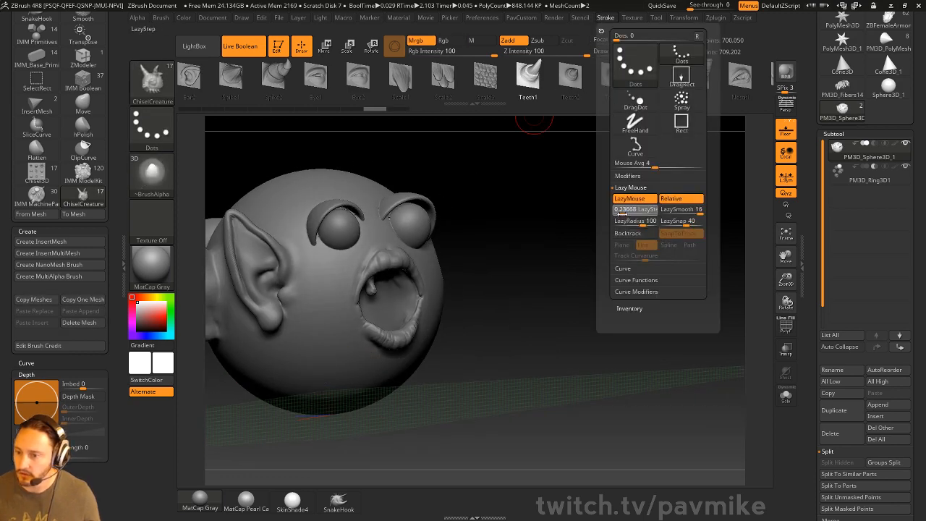
{"action": "key", "text": "Return"}
{"action": "left_click_drag", "start_coordinate": [528, 251], "coordinate": [617, 194], "text": "alt"}
{"action": "mouse_move", "coordinate": [407, 243]}
{"action": "left_mouse_down"}
{"action": "mouse_move", "coordinate": [404, 279]}
{"action": "mouse_move", "coordinate": [460, 315]}
{"action": "left_mouse_up"}
{"action": "right_click_drag", "start_coordinate": [620, 248], "coordinate": [630, 212]}
{"action": "key", "text": "ctrl+z"}
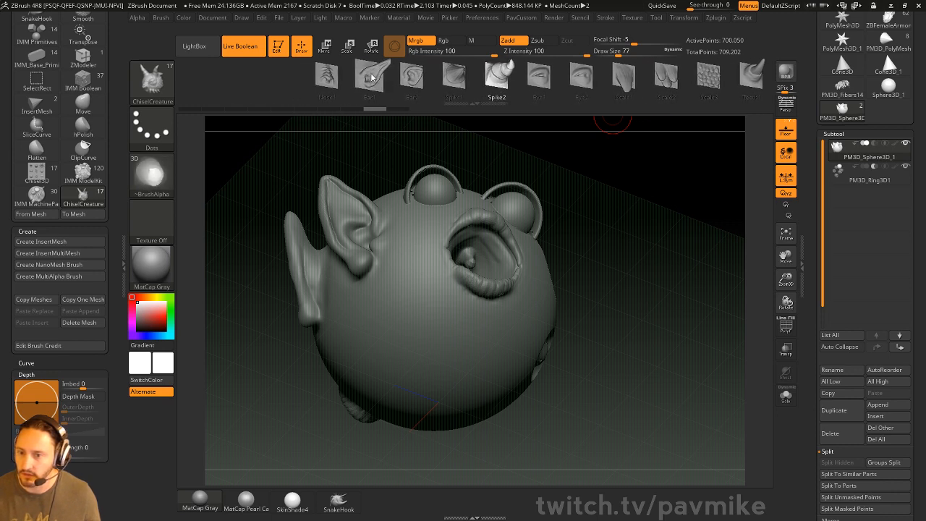
Step: Choose the Ear1 shape and draw a curved row of it below the large ear and mouth
{"action": "left_click", "coordinate": [386, 87]}
{"action": "mouse_move", "coordinate": [416, 271]}
{"action": "left_mouse_down"}
{"action": "mouse_move", "coordinate": [424, 329]}
{"action": "mouse_move", "coordinate": [466, 361]}
{"action": "mouse_move", "coordinate": [536, 290]}
{"action": "left_mouse_up"}
{"action": "left_click_drag", "start_coordinate": [637, 282], "coordinate": [739, 304]}
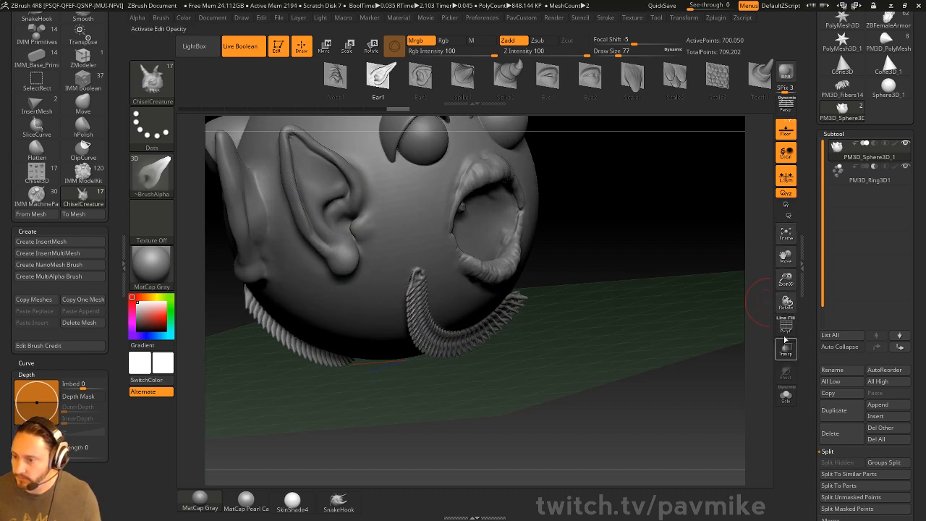
Step: Hide the floor grid, inspect the Ear1 row up close and undo it
{"action": "left_click", "coordinate": [786, 130]}
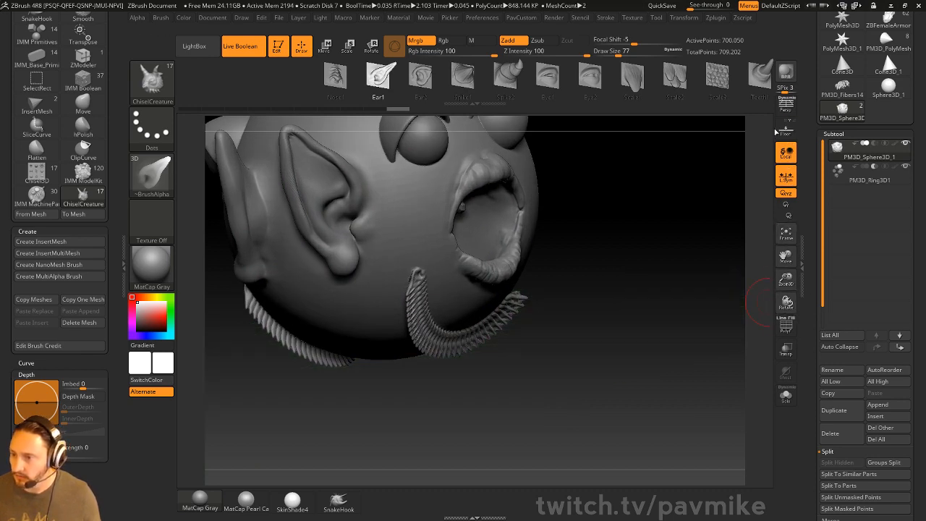
{"action": "mouse_move", "coordinate": [611, 260]}
{"action": "left_mouse_down"}
{"action": "mouse_move", "coordinate": [629, 275]}
{"action": "mouse_move", "coordinate": [637, 268]}
{"action": "left_mouse_up"}
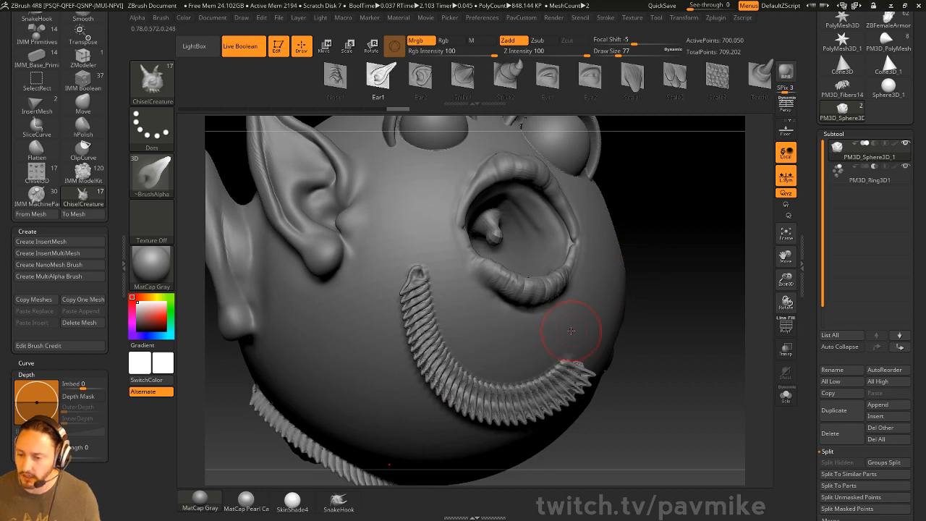
{"action": "key", "text": "ctrl"}
{"action": "key", "text": "ctrl+z"}
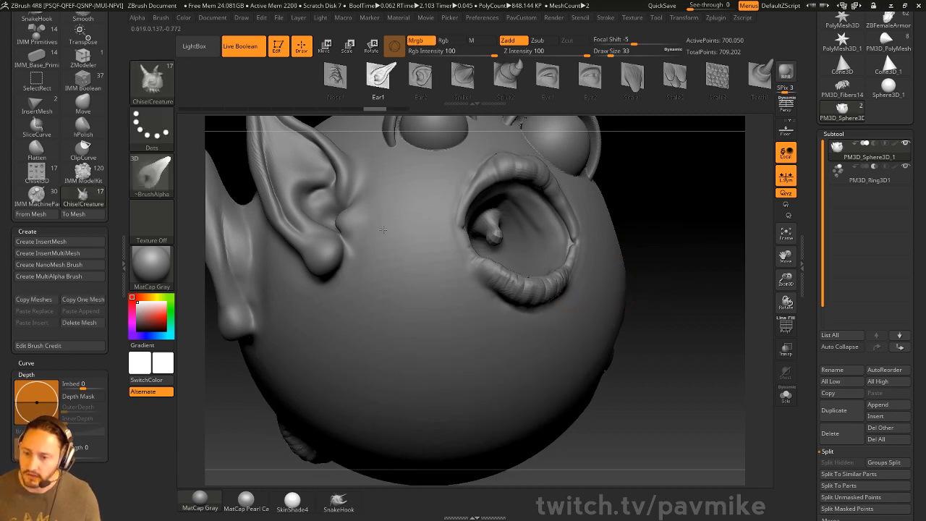
Step: Try a thin Ear1 row on the cheek, undo it and draw a wider one at Draw Size 56
{"action": "mouse_move", "coordinate": [383, 233]}
{"action": "left_mouse_down"}
{"action": "mouse_move", "coordinate": [413, 285]}
{"action": "mouse_move", "coordinate": [403, 384]}
{"action": "mouse_move", "coordinate": [450, 381]}
{"action": "mouse_move", "coordinate": [456, 391]}
{"action": "left_mouse_up"}
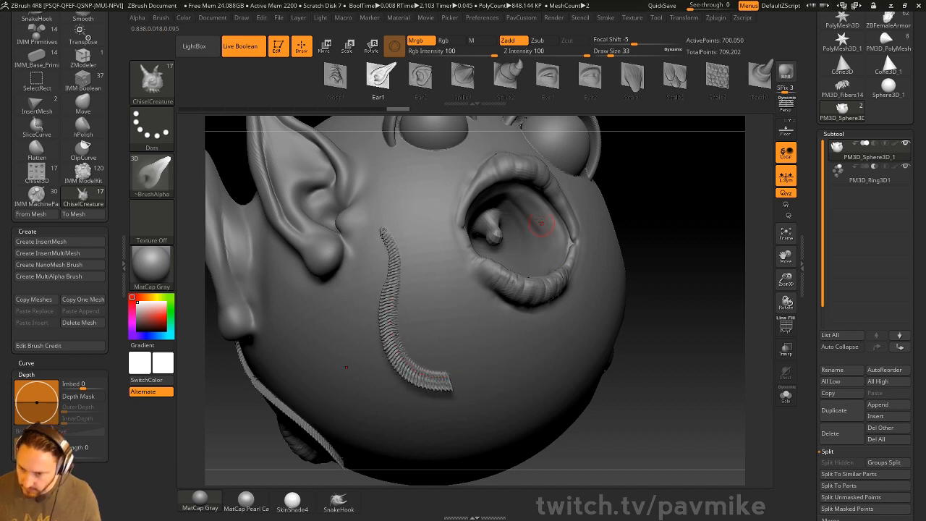
{"action": "key", "text": "ctrl+z"}
{"action": "key", "text": "s"}
{"action": "left_click_drag", "start_coordinate": [427, 266], "coordinate": [433, 266]}
{"action": "left_click_drag", "start_coordinate": [390, 209], "coordinate": [400, 218]}
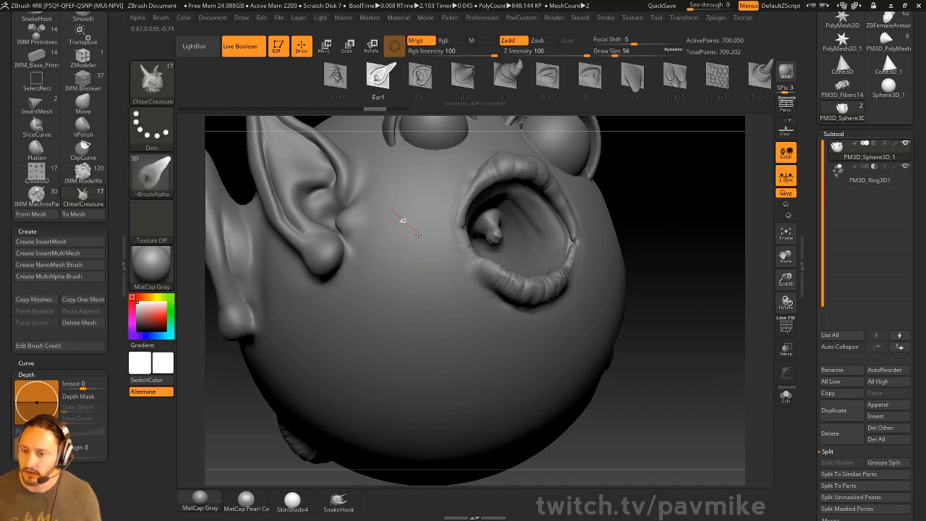
{"action": "mouse_move", "coordinate": [424, 249]}
{"action": "left_mouse_down"}
{"action": "mouse_move", "coordinate": [423, 348]}
{"action": "mouse_move", "coordinate": [470, 411]}
{"action": "mouse_move", "coordinate": [518, 406]}
{"action": "left_mouse_up"}
{"action": "left_click_drag", "start_coordinate": [709, 333], "coordinate": [651, 296]}
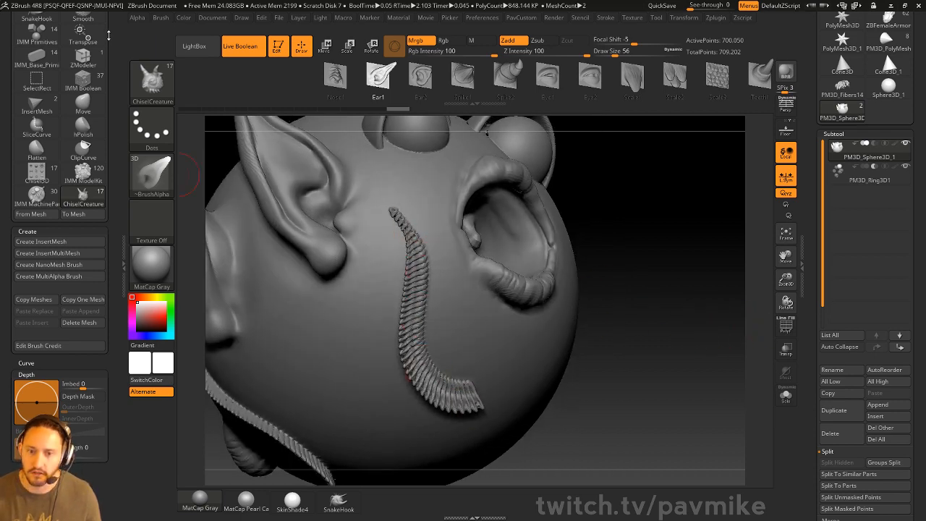
Step: Set the brush's High Magnify to 3 and try a second Ear1 row down the cheek, undoing that row
{"action": "left_click_drag", "start_coordinate": [116, 32], "coordinate": [110, 55]}
{"action": "left_click_drag", "start_coordinate": [116, 278], "coordinate": [118, 168]}
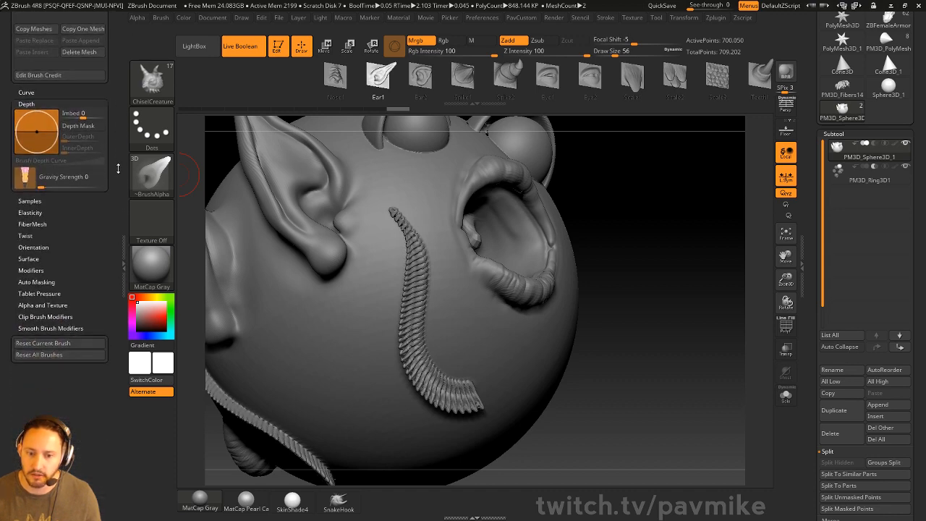
{"action": "left_click", "coordinate": [41, 305]}
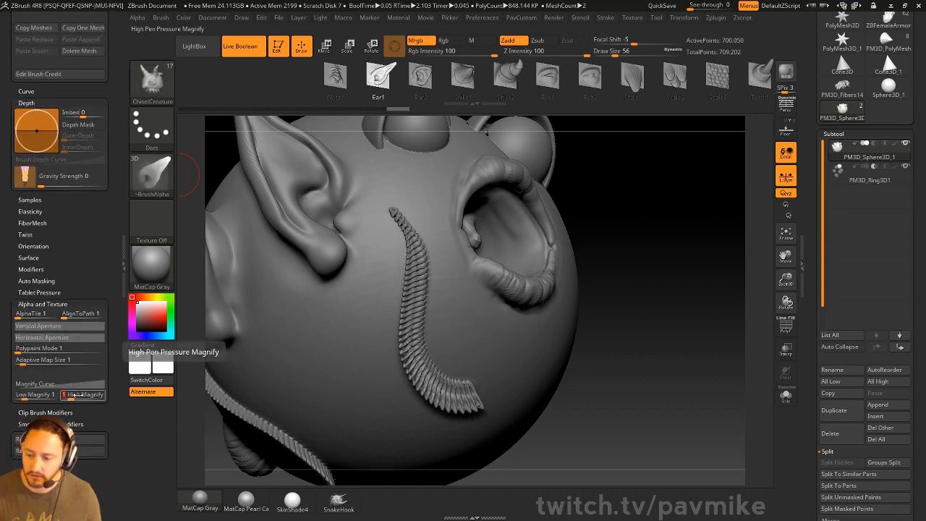
{"action": "left_click_drag", "start_coordinate": [700, 205], "coordinate": [728, 170], "text": "alt"}
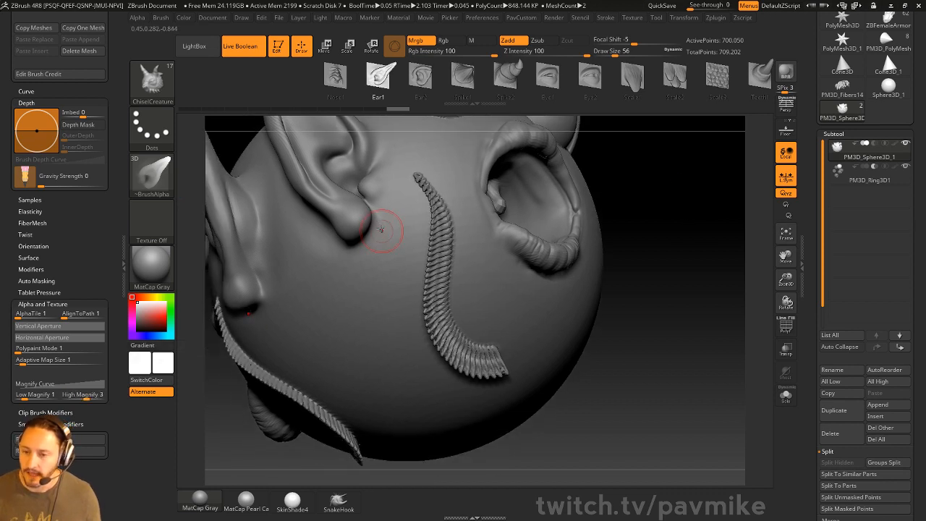
{"action": "mouse_move", "coordinate": [385, 209]}
{"action": "left_mouse_down"}
{"action": "mouse_move", "coordinate": [406, 263]}
{"action": "mouse_move", "coordinate": [403, 353]}
{"action": "mouse_move", "coordinate": [414, 399]}
{"action": "mouse_move", "coordinate": [437, 428]}
{"action": "mouse_move", "coordinate": [452, 411]}
{"action": "mouse_move", "coordinate": [505, 396]}
{"action": "left_mouse_up"}
{"action": "left_click_drag", "start_coordinate": [676, 358], "coordinate": [703, 330]}
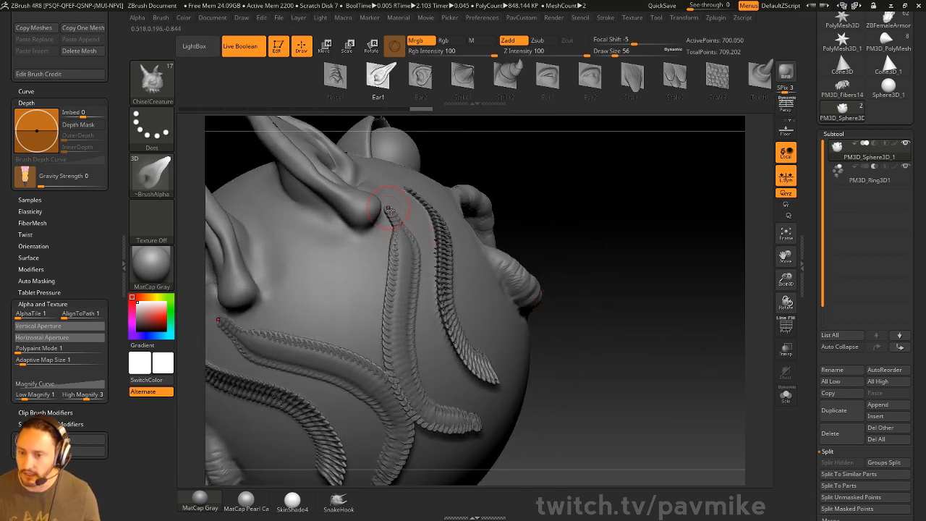
{"action": "left_click_drag", "start_coordinate": [622, 266], "coordinate": [612, 273]}
{"action": "key", "text": "ctrl+z"}
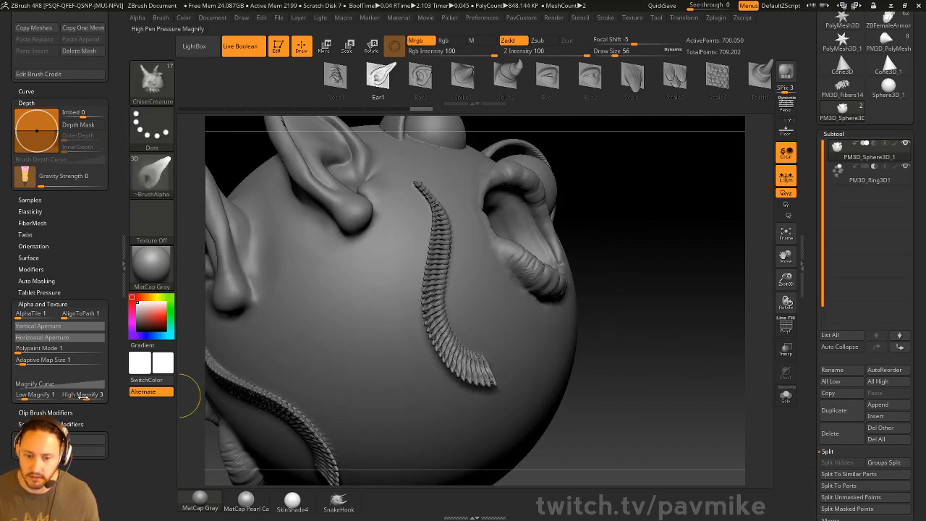
Step: Reset the brush's High Magnify to 1
{"action": "left_click", "coordinate": [84, 394]}
{"action": "key", "text": "Return"}
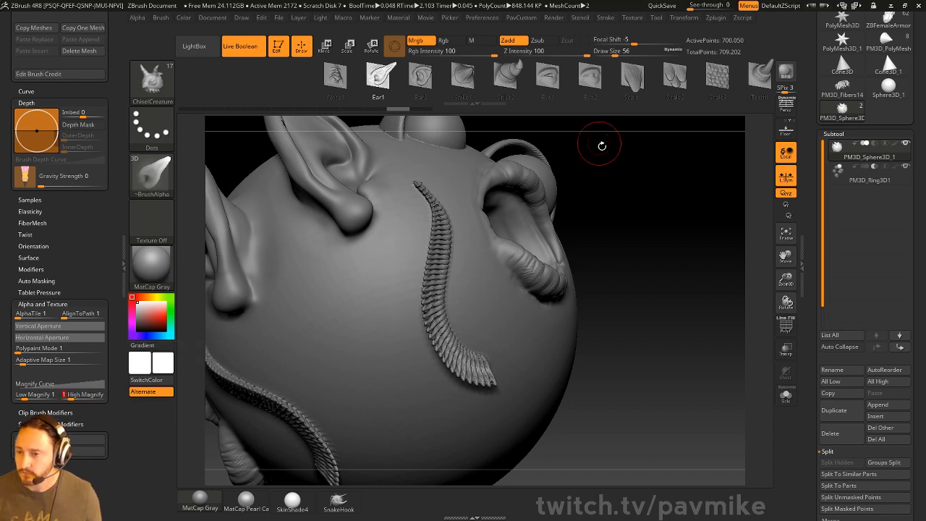
{"action": "left_click_drag", "start_coordinate": [600, 145], "coordinate": [651, 185]}
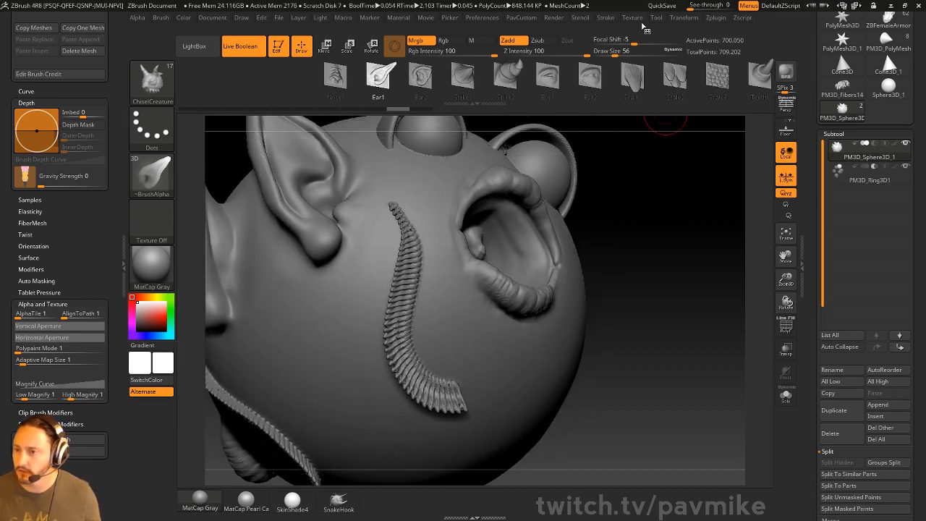
Step: Set LazyStep to 1.11111 and draw a widely spaced row of Ear1 shapes beside the dense row on the cheek
{"action": "left_click", "coordinate": [607, 20]}
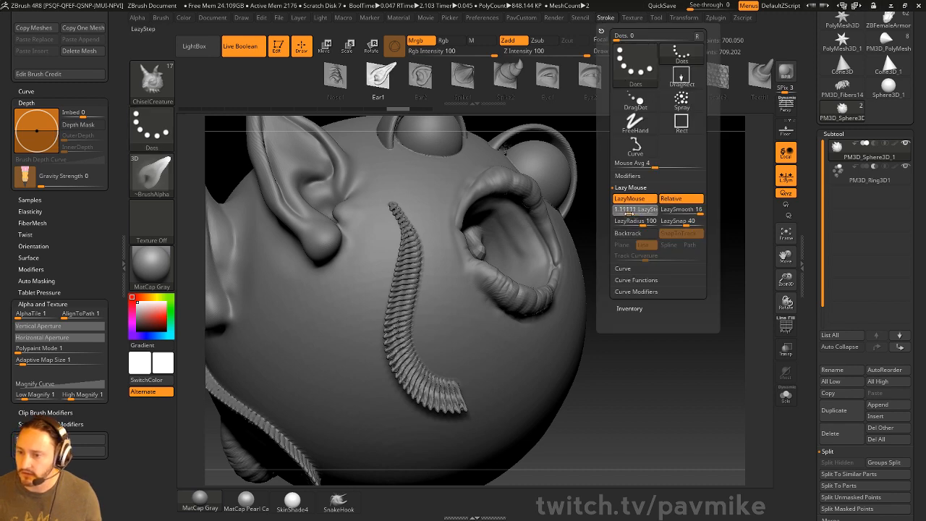
{"action": "mouse_move", "coordinate": [365, 236]}
{"action": "left_mouse_down"}
{"action": "mouse_move", "coordinate": [352, 332]}
{"action": "mouse_move", "coordinate": [409, 452]}
{"action": "left_mouse_up"}
{"action": "left_click_drag", "start_coordinate": [708, 298], "coordinate": [682, 276]}
{"action": "left_click_drag", "start_coordinate": [641, 190], "coordinate": [653, 264]}
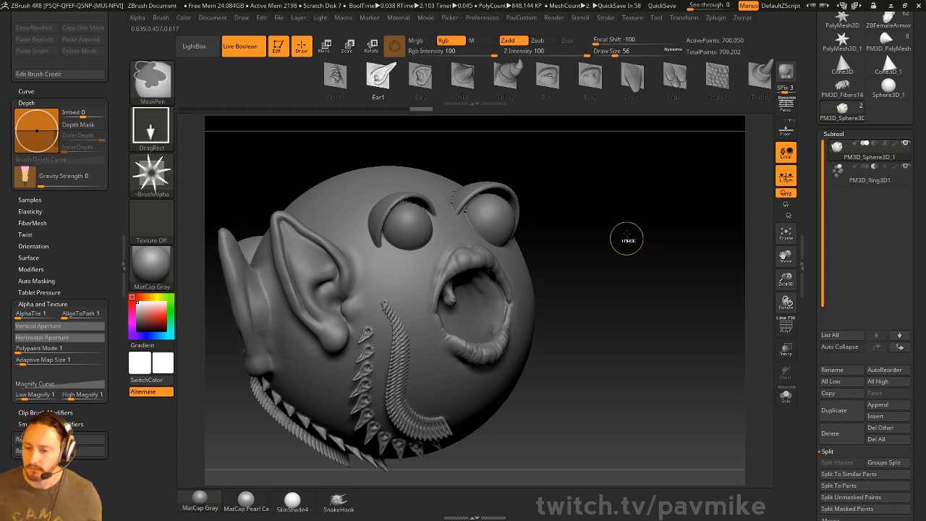
Step: Undo the Ear1 rows on the cheek, then try one more curved row there and undo it too
{"action": "key", "text": "ctrl+z"}
{"action": "key", "text": "ctrl+z"}
{"action": "key", "text": "ctrl+z"}
{"action": "mouse_move", "coordinate": [652, 228]}
{"action": "left_mouse_down"}
{"action": "mouse_move", "coordinate": [652, 207]}
{"action": "mouse_move", "coordinate": [669, 219]}
{"action": "mouse_move", "coordinate": [637, 250]}
{"action": "left_mouse_up"}
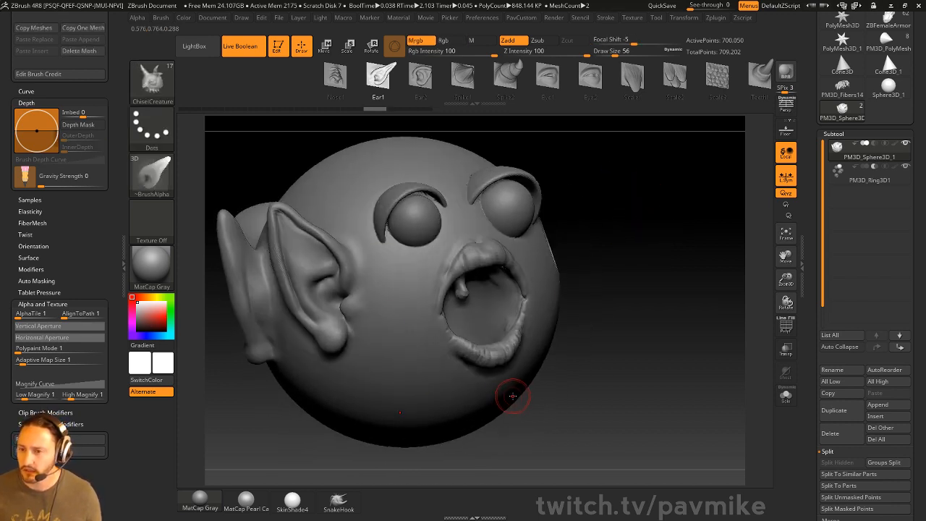
{"action": "mouse_move", "coordinate": [384, 264]}
{"action": "left_mouse_down"}
{"action": "mouse_move", "coordinate": [401, 363]}
{"action": "mouse_move", "coordinate": [429, 405]}
{"action": "left_mouse_up"}
{"action": "key", "text": "ctrl+z"}
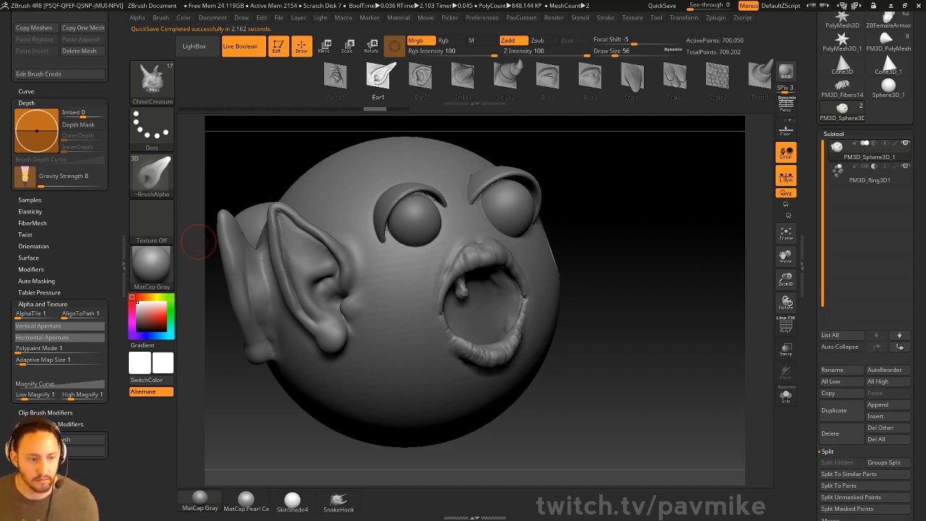
Step: Switch to the Standard brush and reduce its Draw Size to 31
{"action": "mouse_move", "coordinate": [707, 205]}
{"action": "left_mouse_down"}
{"action": "mouse_move", "coordinate": [678, 230]}
{"action": "mouse_move", "coordinate": [695, 246]}
{"action": "mouse_move", "coordinate": [707, 232]}
{"action": "left_mouse_up"}
{"action": "key", "text": "b"}
{"action": "key", "text": "s"}
{"action": "key", "text": "t"}
{"action": "key", "text": "["}
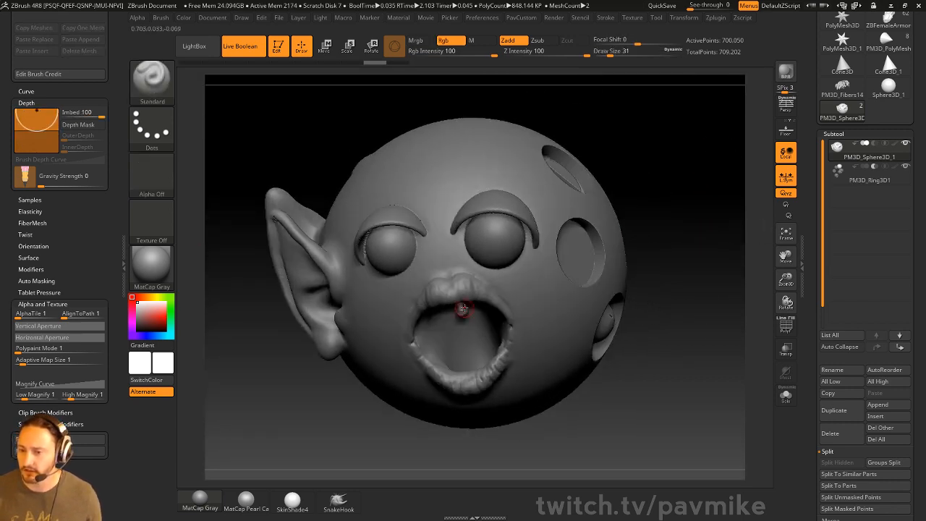
{"action": "left_click_drag", "start_coordinate": [693, 287], "coordinate": [695, 284]}
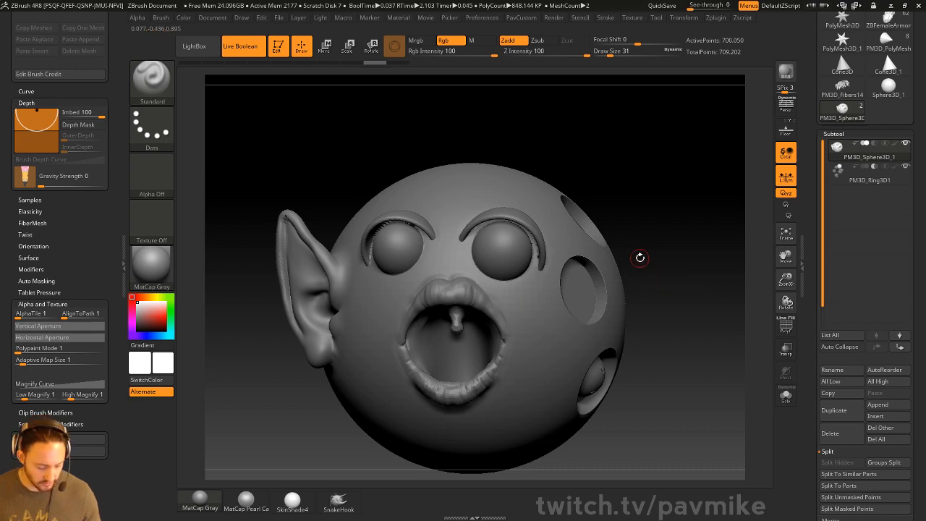
Step: Switch to the Topology brush and draw two roughly parallel curves along one half of the upper lip
{"action": "key", "text": "b"}
{"action": "key", "text": "t"}
{"action": "key", "text": "o"}
{"action": "mouse_move", "coordinate": [677, 230]}
{"action": "left_mouse_down", "text": "alt"}
{"action": "mouse_move", "coordinate": [668, 186]}
{"action": "mouse_move", "coordinate": [563, 252]}
{"action": "left_mouse_up", "text": "alt"}
{"action": "left_click_drag", "start_coordinate": [594, 321], "coordinate": [613, 346]}
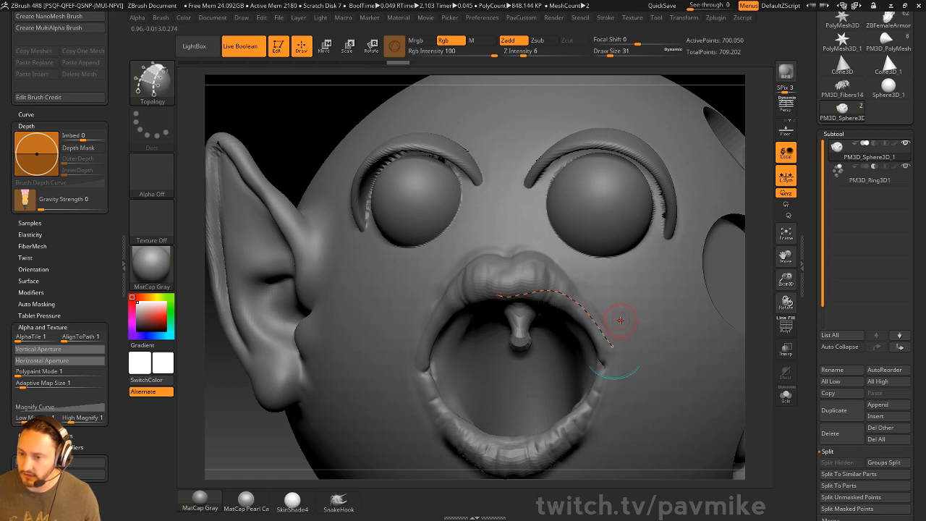
{"action": "left_click_drag", "start_coordinate": [503, 272], "coordinate": [630, 339]}
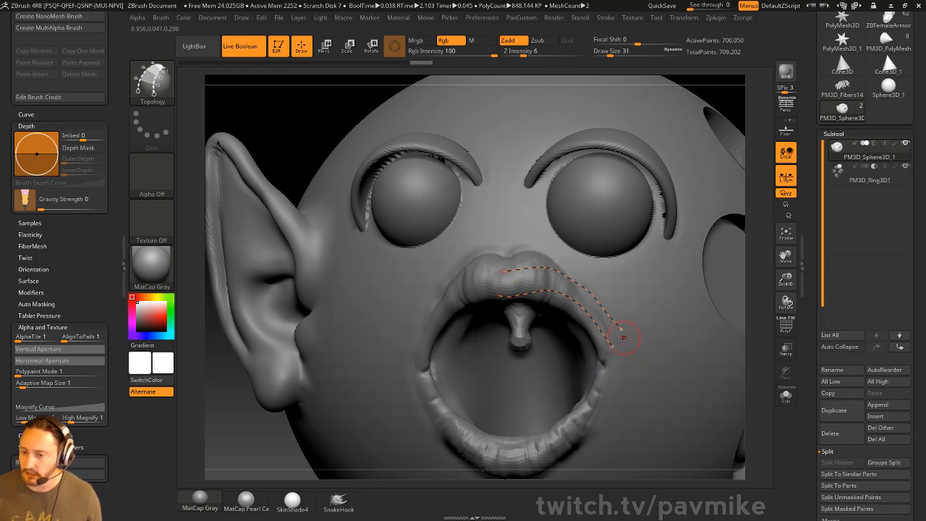
Step: Draw five curves across the two upper-lip curves to divide them into a strip of quads
{"action": "left_click_drag", "start_coordinate": [508, 249], "coordinate": [505, 308]}
{"action": "left_click_drag", "start_coordinate": [547, 246], "coordinate": [535, 309]}
{"action": "left_click_drag", "start_coordinate": [578, 264], "coordinate": [557, 316]}
{"action": "left_click_drag", "start_coordinate": [607, 281], "coordinate": [579, 325]}
{"action": "left_click_drag", "start_coordinate": [625, 307], "coordinate": [592, 349]}
{"action": "left_click_drag", "start_coordinate": [668, 292], "coordinate": [691, 380], "text": "alt"}
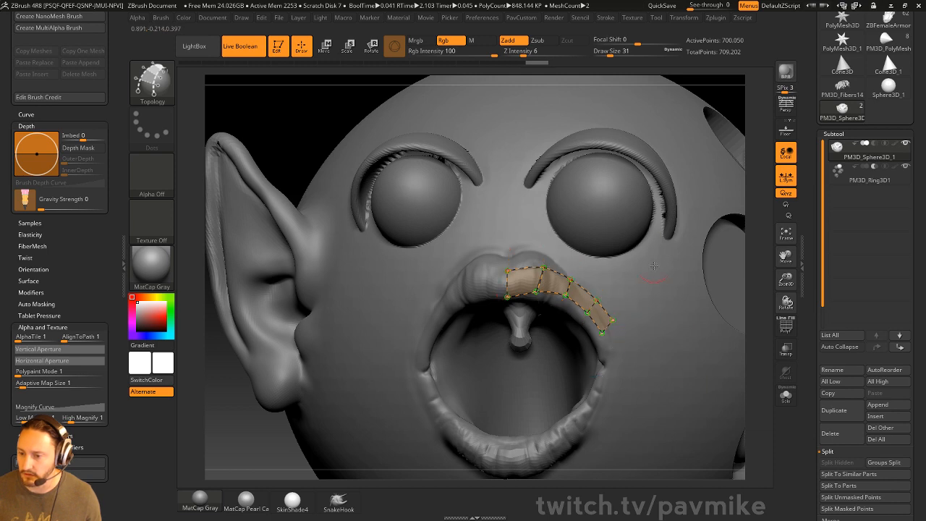
Step: Extend the topology strip above the lip with two upward curves and one curve crossing them
{"action": "left_click_drag", "start_coordinate": [508, 272], "coordinate": [510, 240]}
{"action": "left_click_drag", "start_coordinate": [546, 268], "coordinate": [550, 236]}
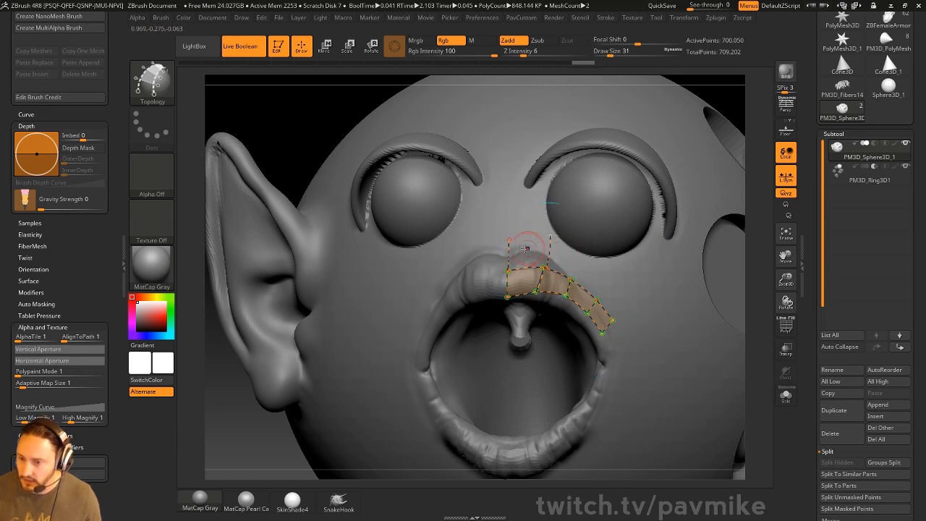
{"action": "left_click_drag", "start_coordinate": [486, 254], "coordinate": [594, 255]}
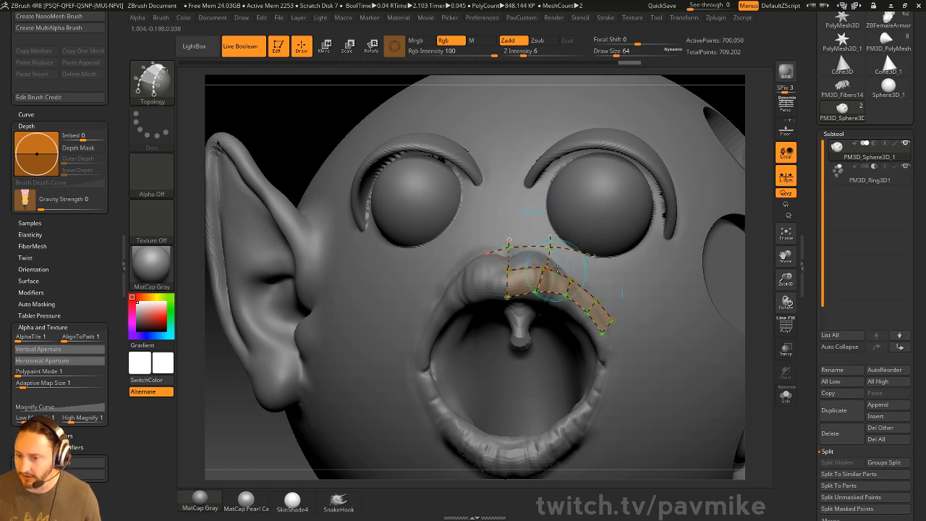
{"action": "key", "text": "ctrl"}
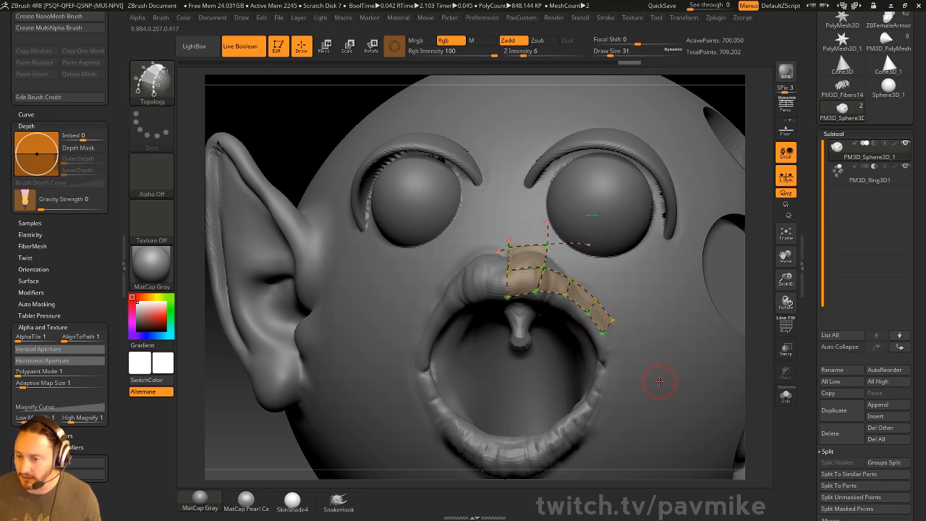
Step: Undo all the Topology brush curves around the upper lip
{"action": "key", "text": "ctrl"}
{"action": "key", "text": "ctrl+z"}
{"action": "key", "text": "ctrl+z"}
{"action": "key", "text": "ctrl+z"}
{"action": "key", "text": "ctrl+z"}
{"action": "key", "text": "ctrl+z"}
{"action": "key", "text": "ctrl+z"}
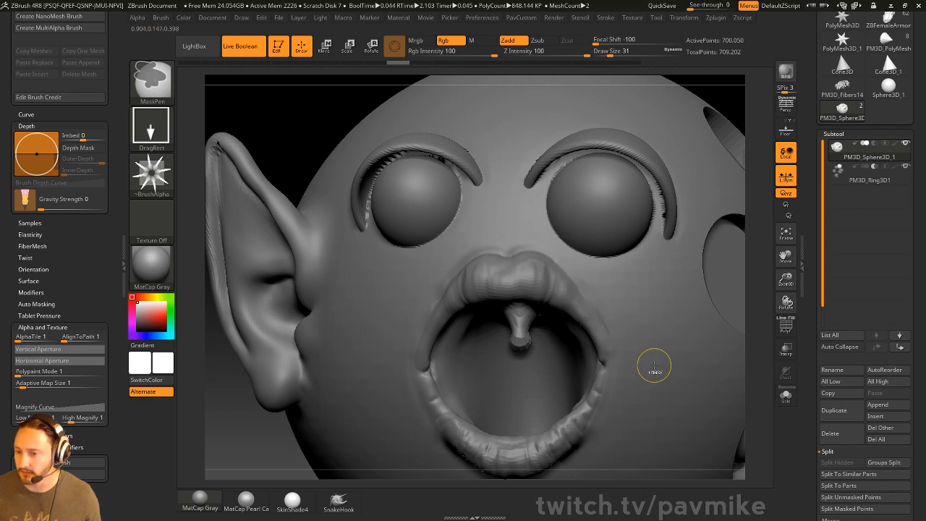
{"action": "key", "text": "ctrl+z"}
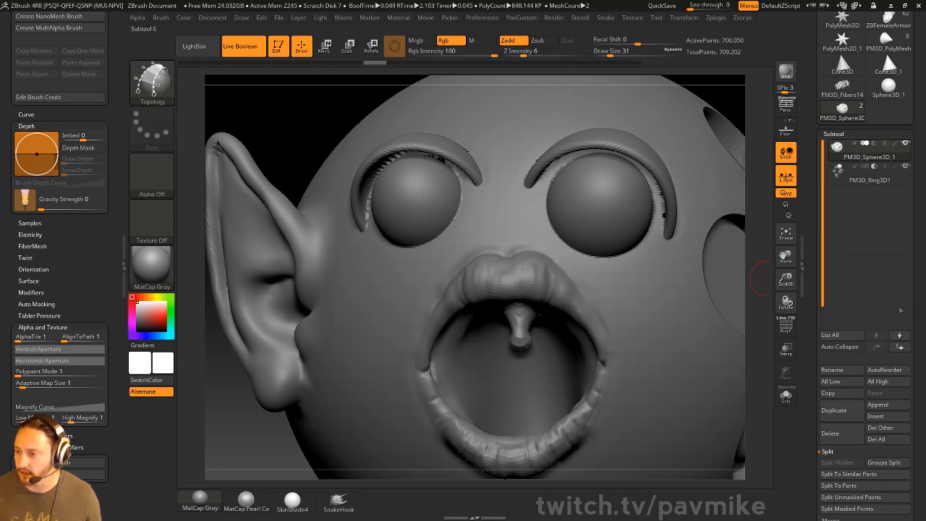
Step: Insert a ZSphere as a new subtool and scale it down until it is hidden inside the head
{"action": "left_click", "coordinate": [883, 417]}
{"action": "left_click", "coordinate": [647, 362]}
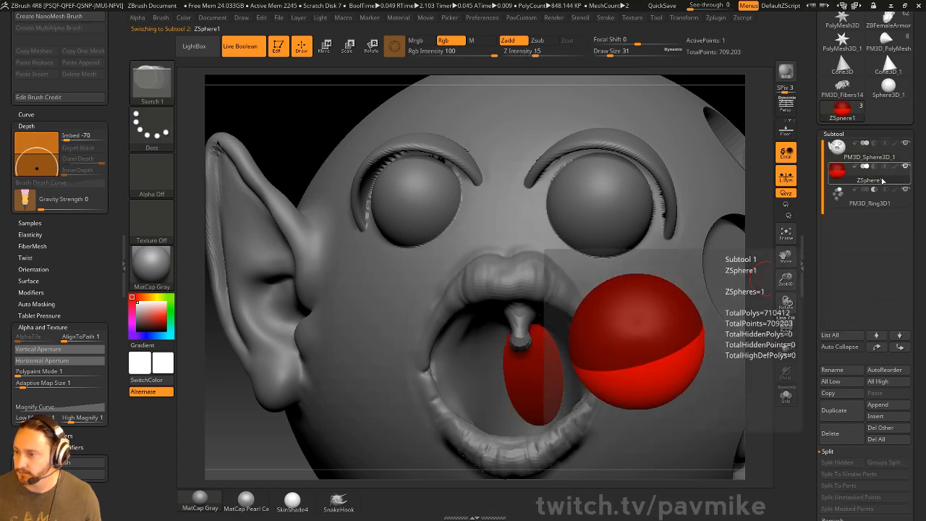
{"action": "left_click_drag", "start_coordinate": [746, 95], "coordinate": [650, 94], "text": "alt"}
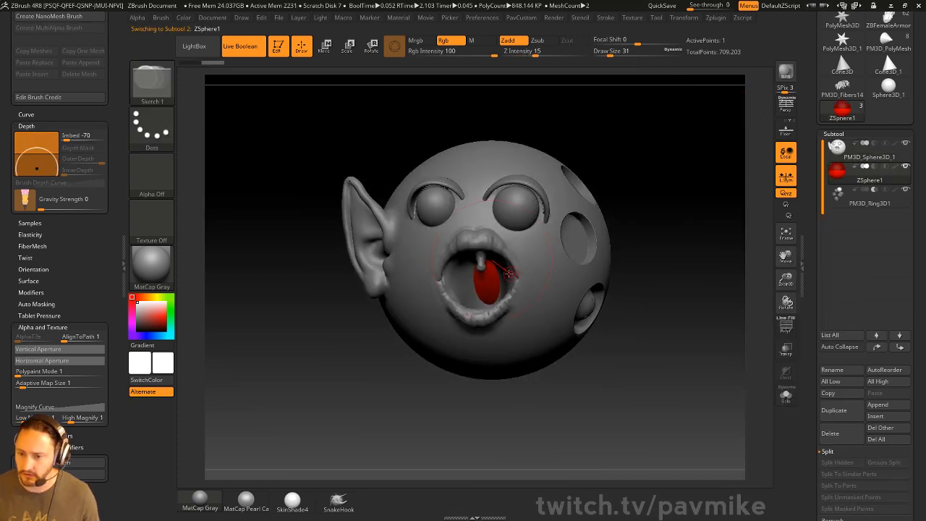
{"action": "key", "text": "e"}
{"action": "left_click_drag", "start_coordinate": [497, 280], "coordinate": [486, 288]}
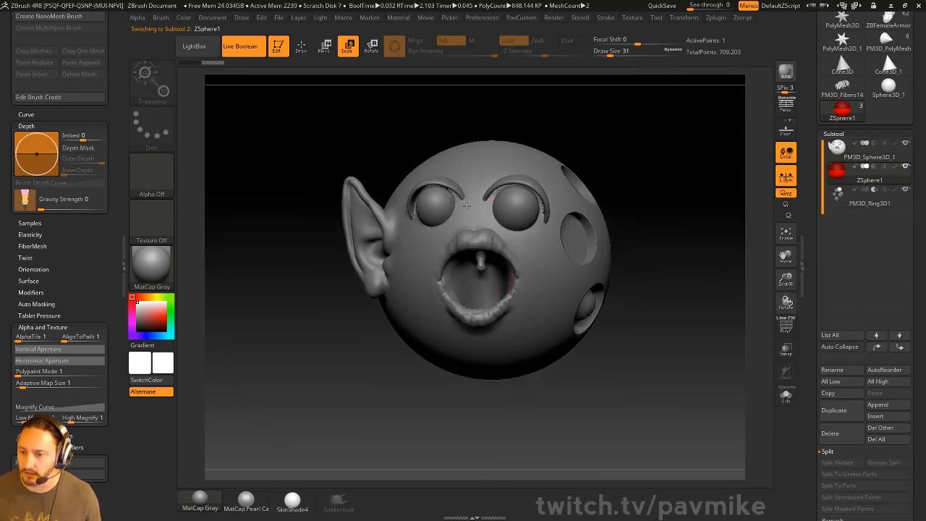
{"action": "key", "text": "q"}
{"action": "left_click_drag", "start_coordinate": [695, 263], "coordinate": [712, 322], "text": "alt"}
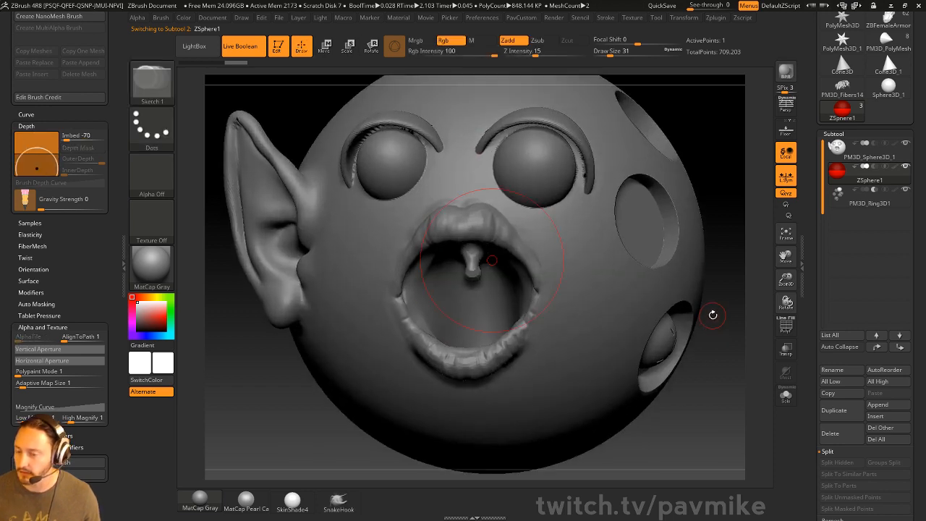
Step: Turn on Edit Topology for the ZSphere, and apply the MatCap Pearl Cavity material with a darker grey colour
{"action": "key", "text": "space"}
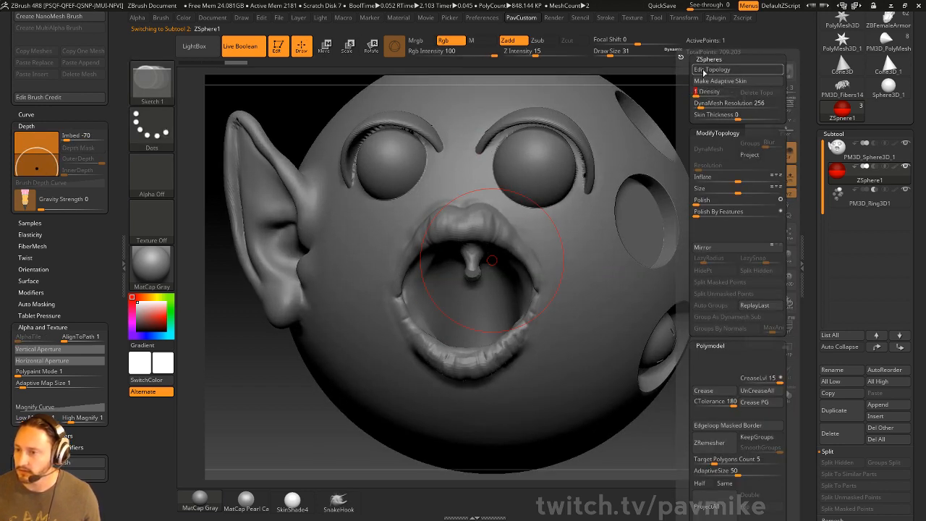
{"action": "left_click", "coordinate": [703, 72]}
{"action": "left_click", "coordinate": [246, 499]}
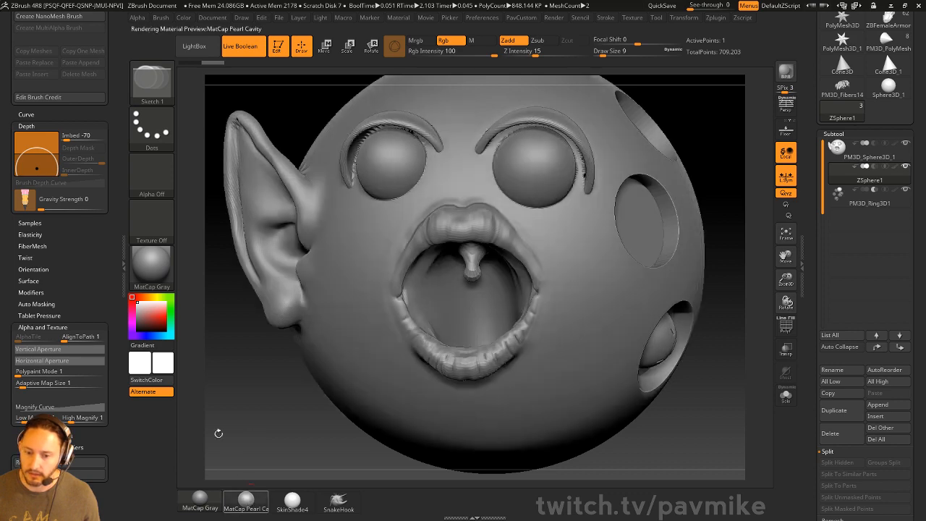
{"action": "left_click", "coordinate": [132, 314]}
{"action": "key", "text": "space"}
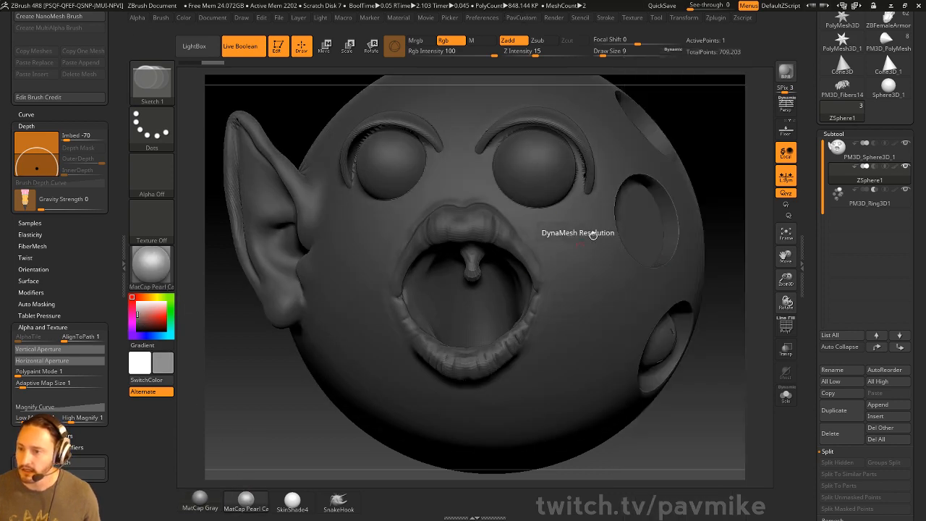
Step: Place a first row of topology points along the upper lip's lower edge and turn off Live Boolean
{"action": "left_click_drag", "start_coordinate": [742, 118], "coordinate": [674, 155], "text": "alt"}
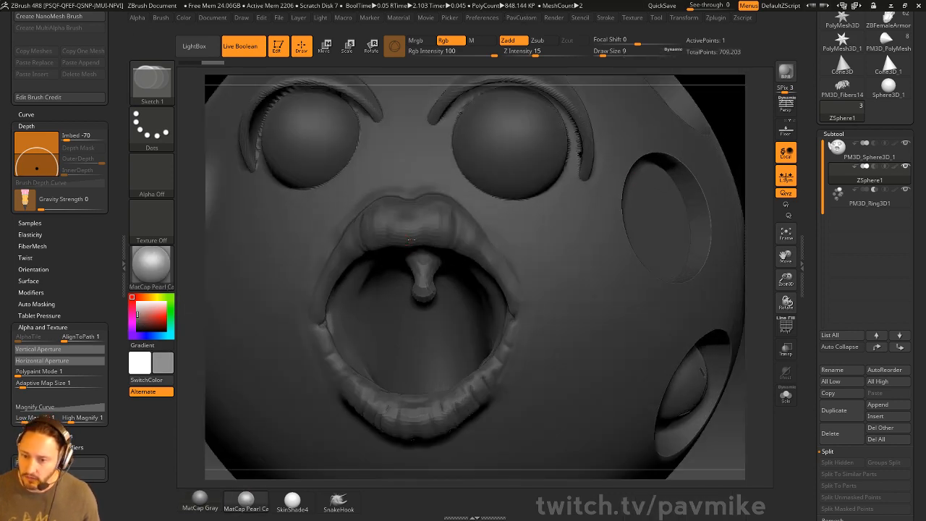
{"action": "left_click_drag", "start_coordinate": [434, 235], "coordinate": [482, 260]}
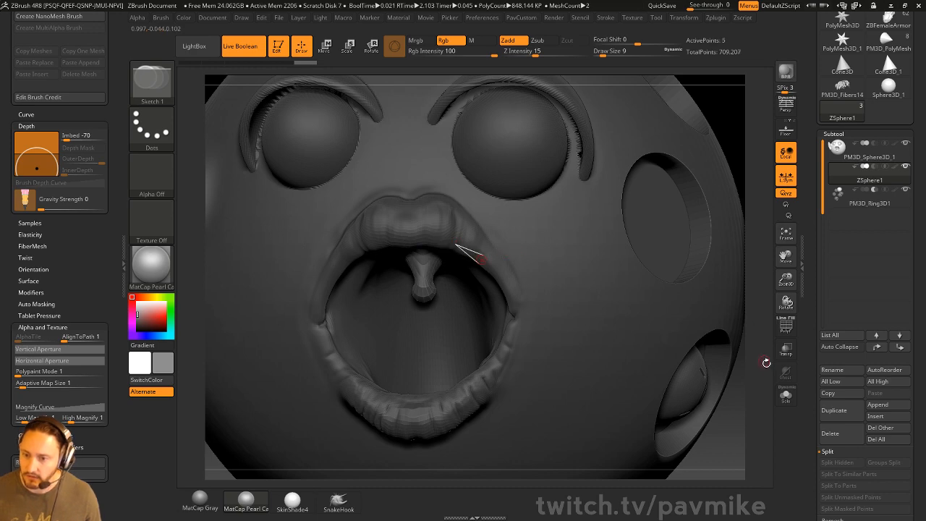
{"action": "mouse_move", "coordinate": [717, 118]}
{"action": "left_mouse_down"}
{"action": "mouse_move", "coordinate": [753, 103]}
{"action": "mouse_move", "coordinate": [731, 107]}
{"action": "mouse_move", "coordinate": [734, 116]}
{"action": "left_mouse_up"}
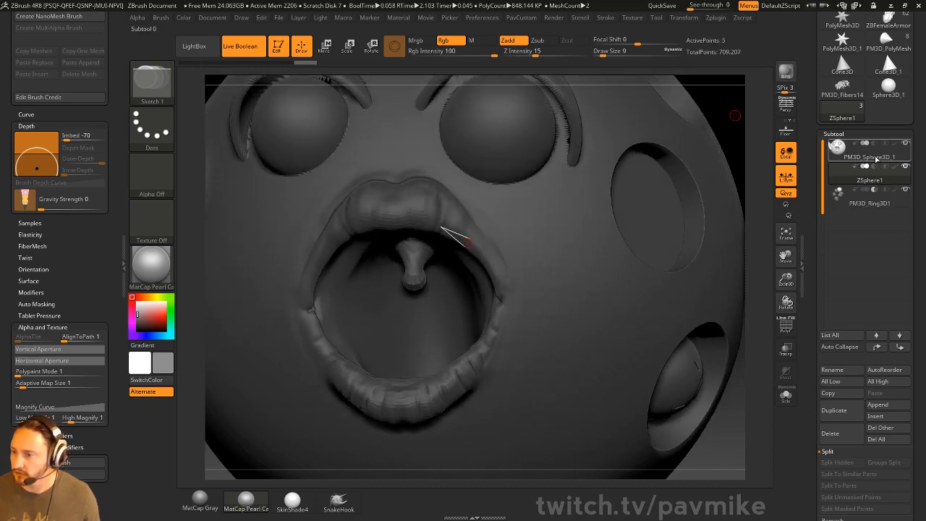
{"action": "left_click", "coordinate": [244, 46]}
{"action": "left_click_drag", "start_coordinate": [765, 153], "coordinate": [626, 147]}
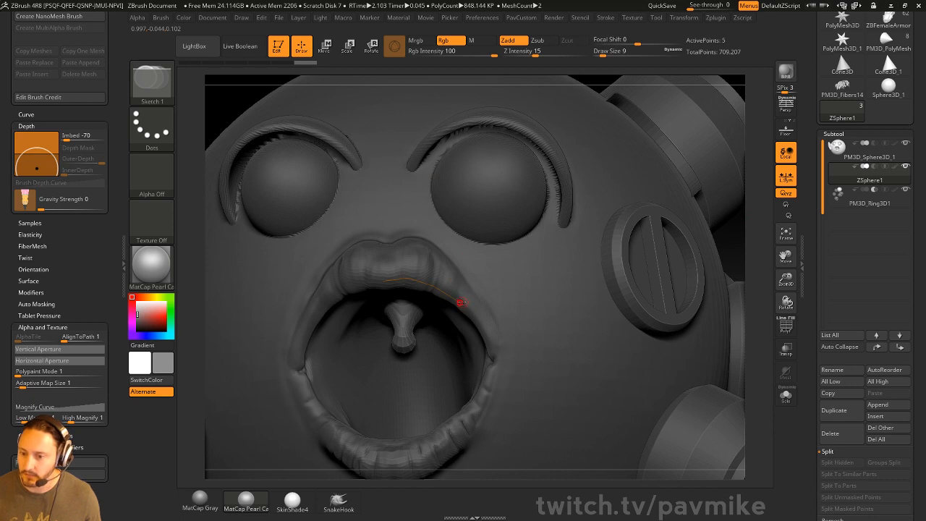
Step: Add a second row of topology points higher on the lip and connect both rows with cross edges into quads
{"action": "mouse_move", "coordinate": [467, 287]}
{"action": "left_mouse_down"}
{"action": "mouse_move", "coordinate": [420, 253]}
{"action": "mouse_move", "coordinate": [387, 252]}
{"action": "mouse_move", "coordinate": [382, 280]}
{"action": "left_mouse_up"}
{"action": "left_click", "coordinate": [411, 251], "text": "ctrl"}
{"action": "left_click", "coordinate": [408, 278]}
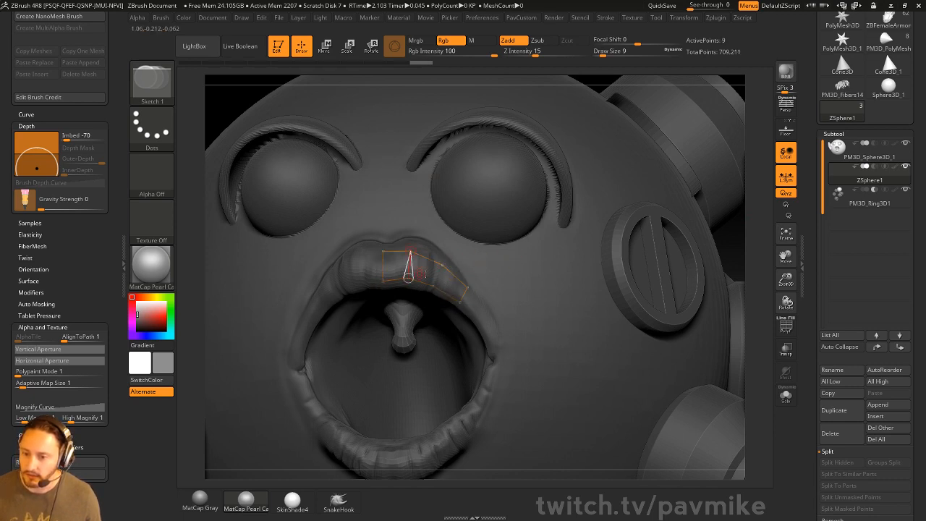
{"action": "left_click", "coordinate": [442, 265], "text": "ctrl"}
{"action": "left_click", "coordinate": [434, 286]}
Step: Move the strip's corner and upper-edge points to refine its shape on the upper lip
{"action": "key", "text": "w"}
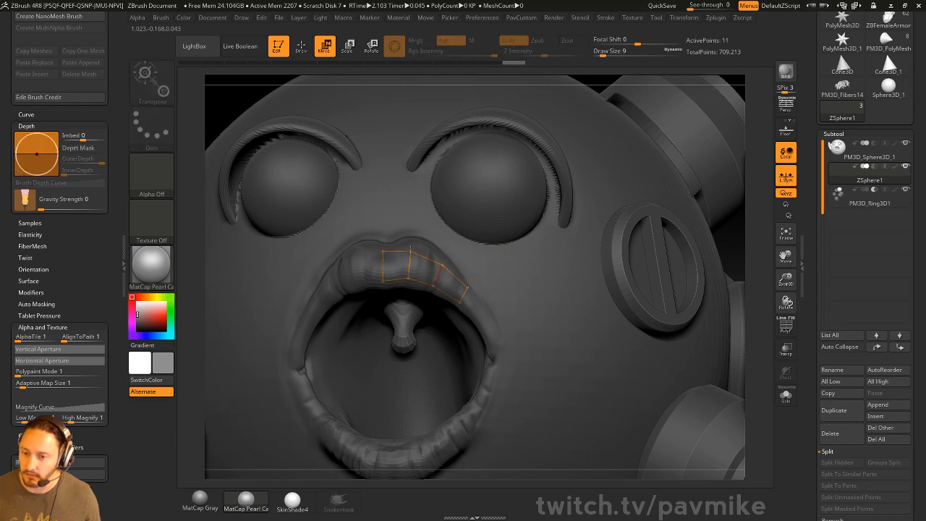
{"action": "left_click_drag", "start_coordinate": [383, 260], "coordinate": [384, 258]}
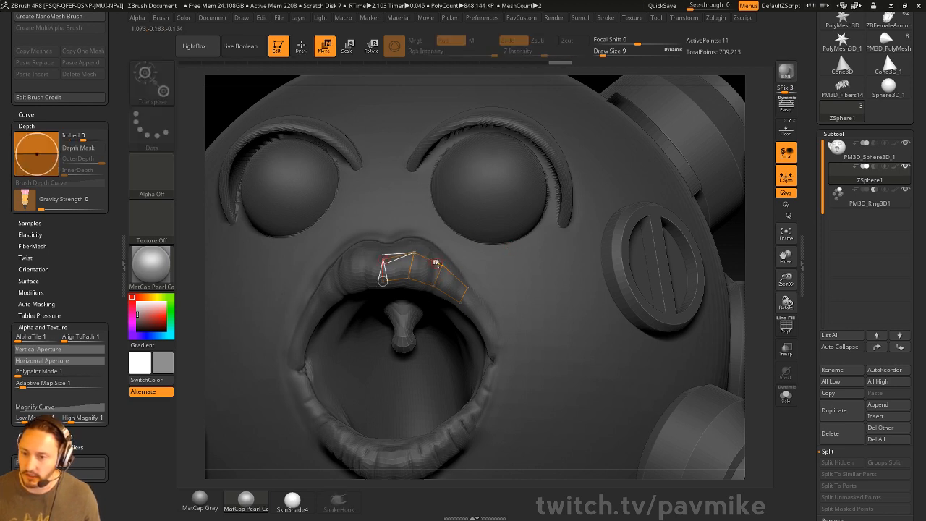
{"action": "left_click_drag", "start_coordinate": [441, 264], "coordinate": [436, 262]}
{"action": "left_click_drag", "start_coordinate": [467, 288], "coordinate": [427, 281]}
{"action": "left_click_drag", "start_coordinate": [745, 215], "coordinate": [739, 211]}
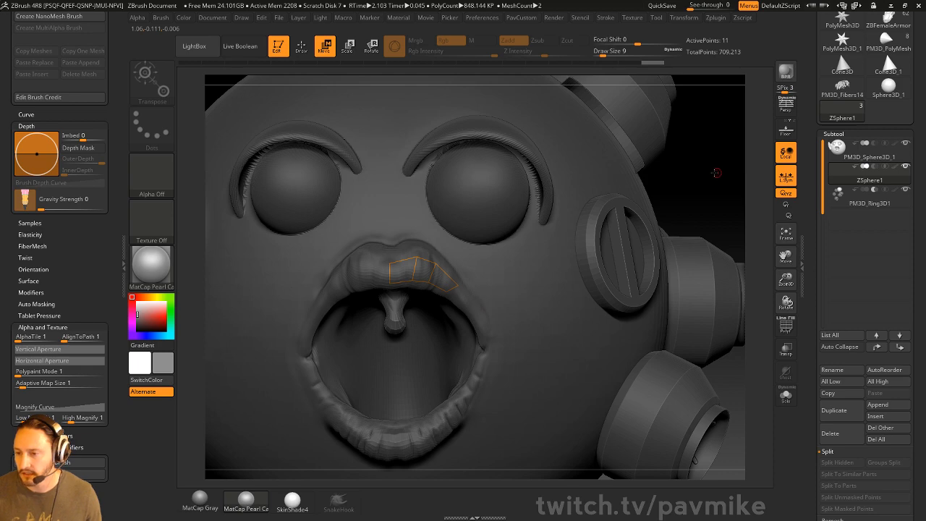
{"action": "left_click_drag", "start_coordinate": [716, 172], "coordinate": [454, 291]}
Step: Extend the topology from the lip strip's upper edge to two new points on the adjacent eyeball
{"action": "key", "text": "q"}
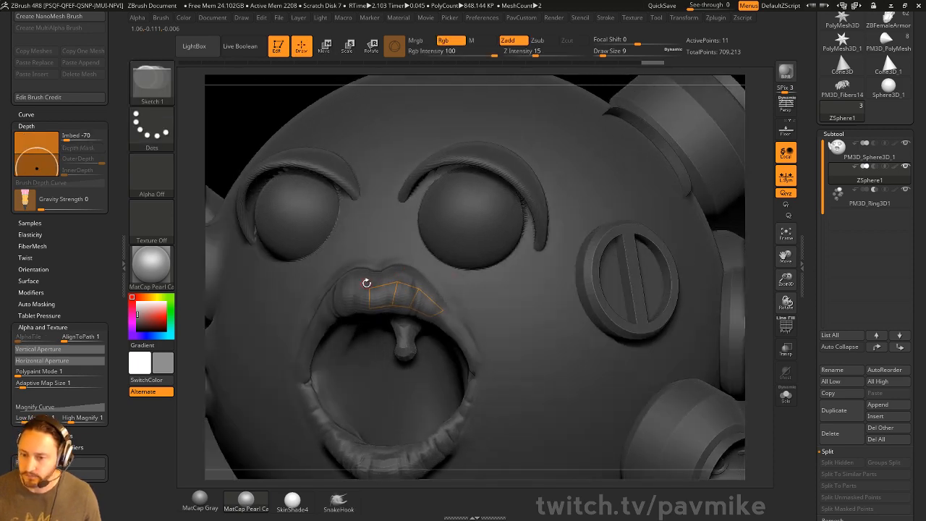
{"action": "left_click_drag", "start_coordinate": [751, 212], "coordinate": [646, 181]}
{"action": "left_click", "coordinate": [422, 300]}
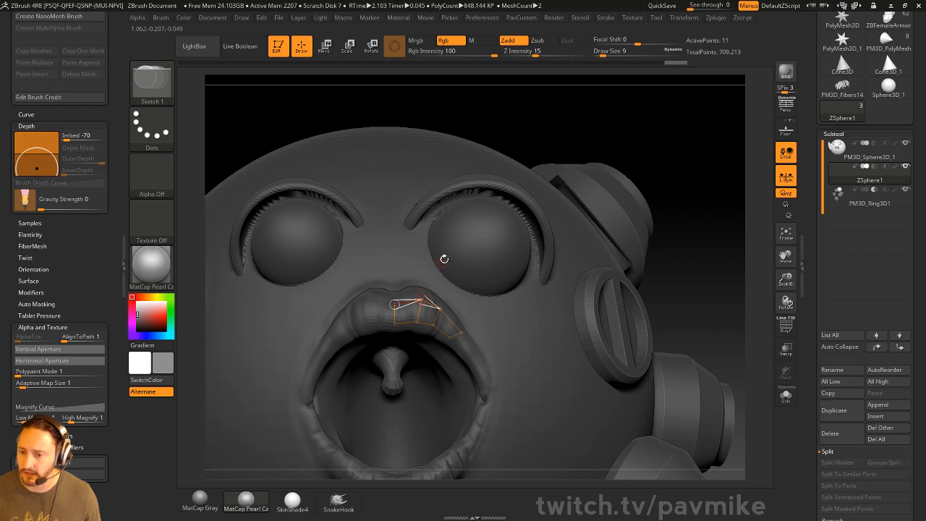
{"action": "left_click", "coordinate": [476, 222]}
{"action": "left_click", "coordinate": [500, 231]}
{"action": "left_click", "coordinate": [440, 309]}
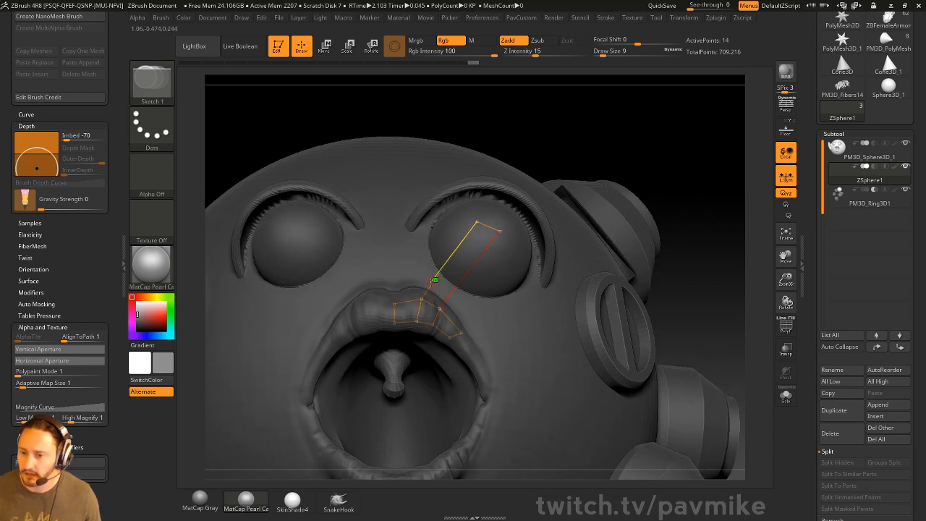
Step: Split the long face between the lip and the eyeball with two cross edges
{"action": "left_click", "coordinate": [436, 280]}
{"action": "left_click", "coordinate": [455, 289]}
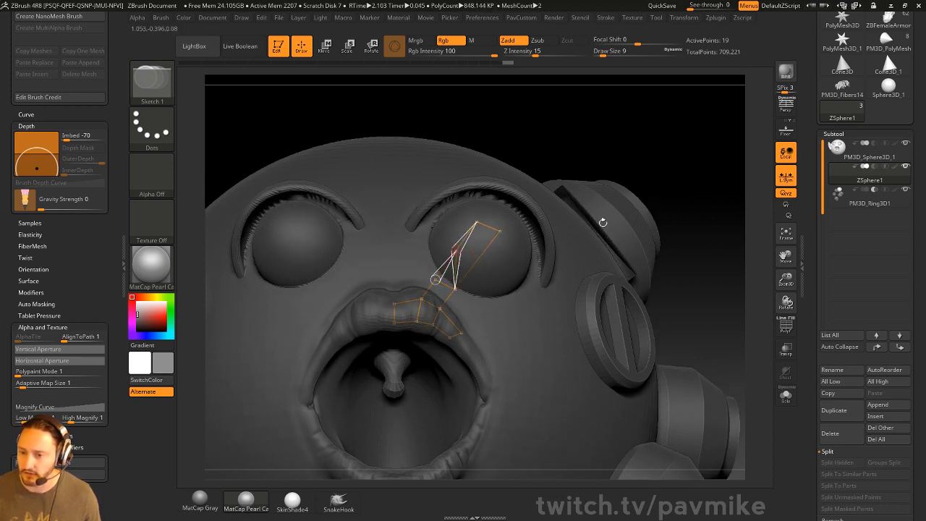
{"action": "left_click_drag", "start_coordinate": [600, 219], "coordinate": [452, 272]}
{"action": "left_click", "coordinate": [460, 252]}
{"action": "left_click", "coordinate": [477, 260]}
{"action": "mouse_move", "coordinate": [600, 182]}
{"action": "left_mouse_down"}
{"action": "mouse_move", "coordinate": [658, 161]}
{"action": "mouse_move", "coordinate": [699, 174]}
{"action": "mouse_move", "coordinate": [587, 159]}
{"action": "mouse_move", "coordinate": [661, 162]}
{"action": "left_mouse_up"}
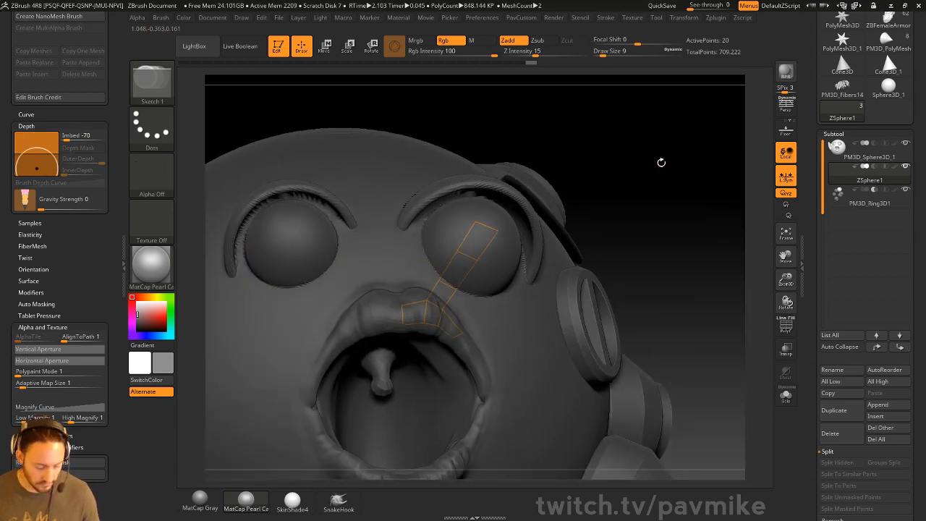
Step: Preview the topology's adaptive skin with PolyFrame on and open the Adaptive Skin settings
{"action": "key", "text": "a"}
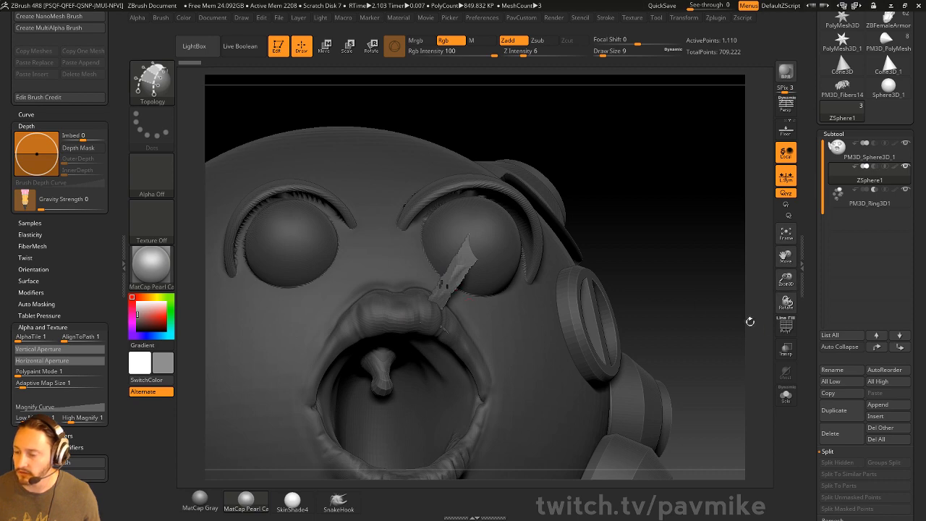
{"action": "left_click", "coordinate": [785, 335]}
{"action": "left_click_drag", "start_coordinate": [697, 307], "coordinate": [726, 313]}
{"action": "left_click_drag", "start_coordinate": [813, 341], "coordinate": [808, 156]}
{"action": "left_click", "coordinate": [839, 240]}
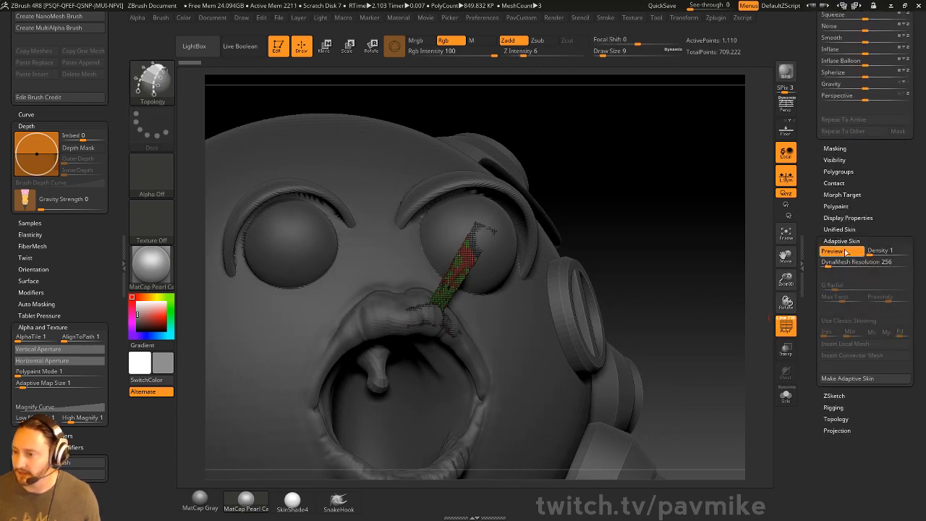
Step: Rebuild the adaptive skin preview with DynaMesh Resolution set to 0 and solo the topology subtool
{"action": "left_click_drag", "start_coordinate": [830, 267], "coordinate": [814, 265]}
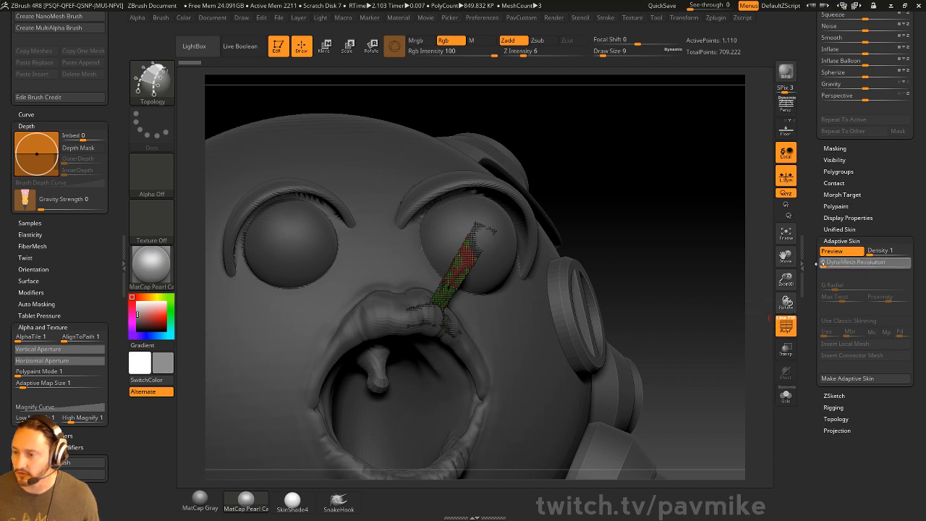
{"action": "left_click_drag", "start_coordinate": [707, 263], "coordinate": [703, 249]}
{"action": "key", "text": "a"}
{"action": "key", "text": "a"}
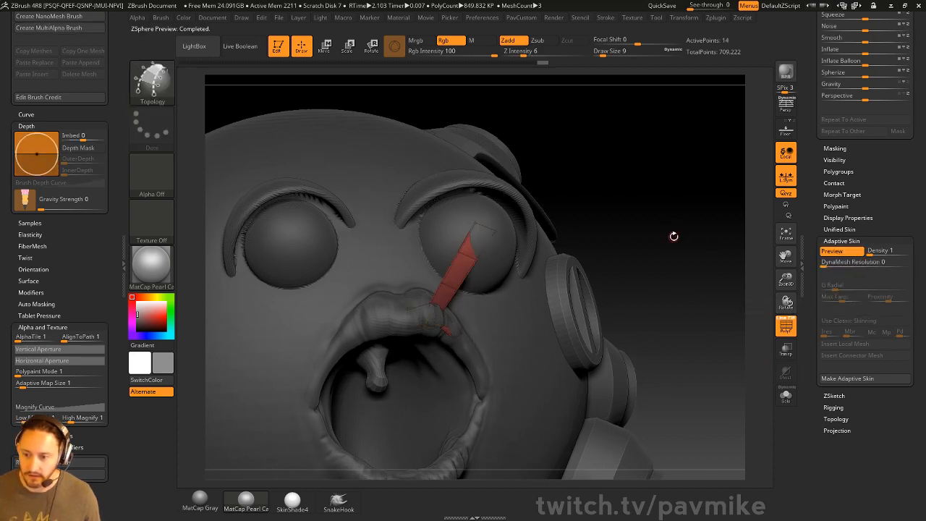
{"action": "left_click", "coordinate": [786, 396]}
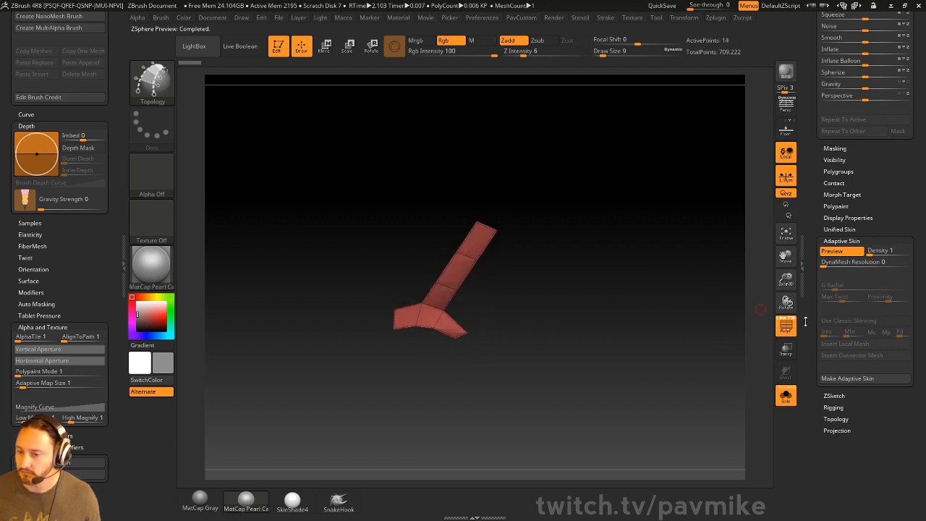
Step: Open the Topology settings, raise Skin Thickness to 0.08406 and preview the thickened adaptive skin
{"action": "key", "text": "a"}
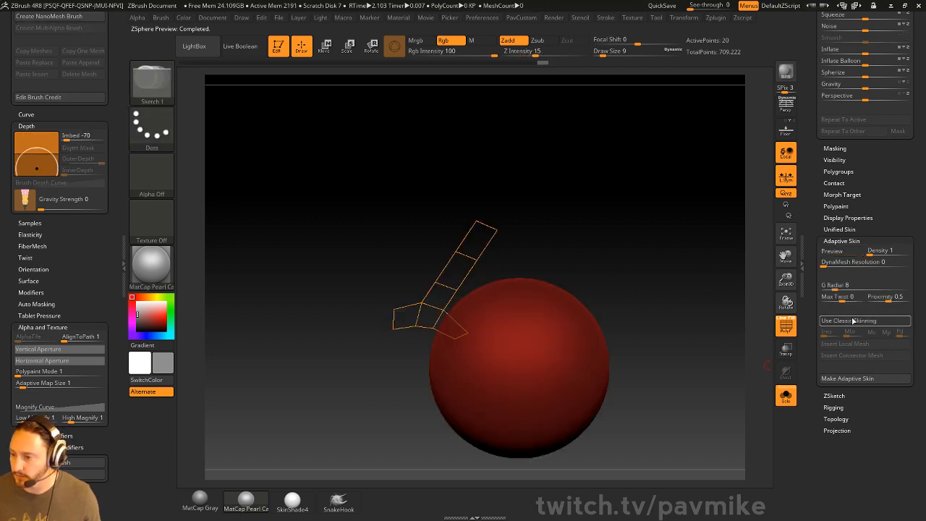
{"action": "left_click", "coordinate": [836, 419]}
{"action": "left_click", "coordinate": [839, 429]}
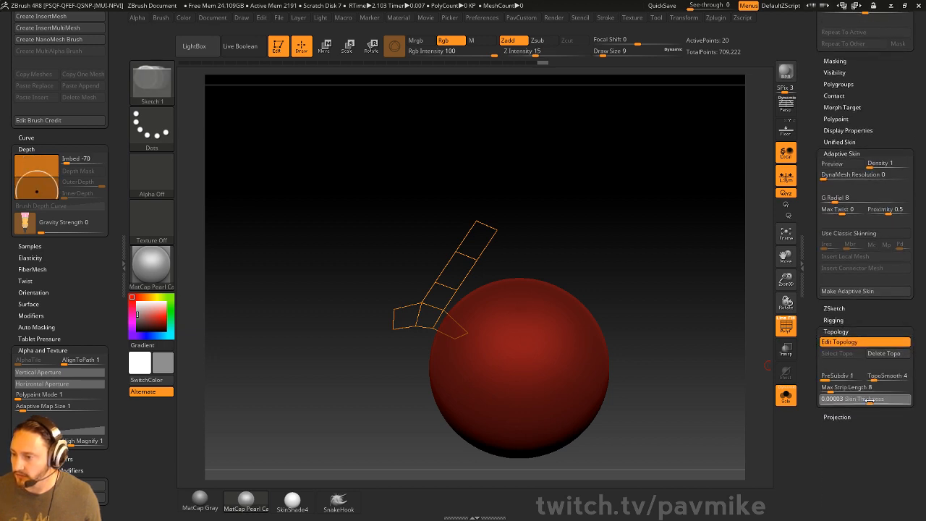
{"action": "key", "text": "a"}
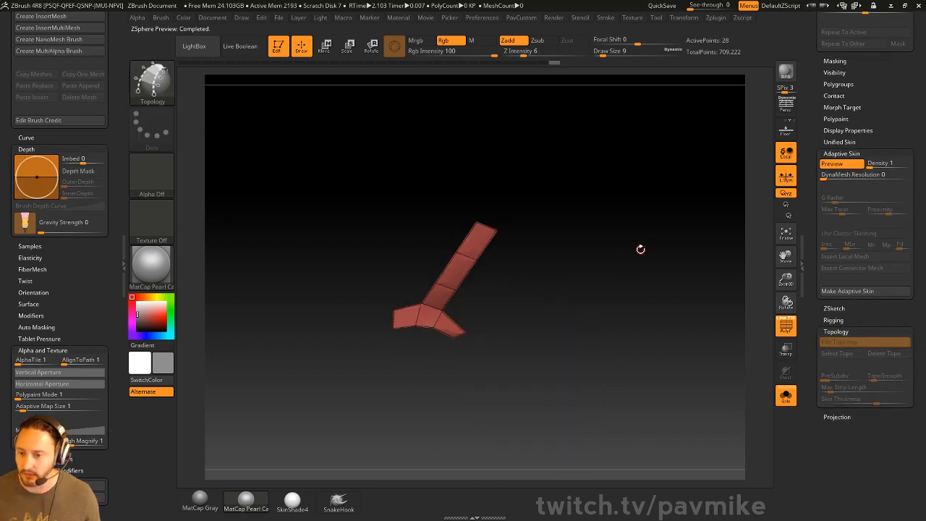
{"action": "left_click_drag", "start_coordinate": [639, 248], "coordinate": [676, 277]}
{"action": "key", "text": "a"}
{"action": "left_click_drag", "start_coordinate": [877, 401], "coordinate": [890, 402]}
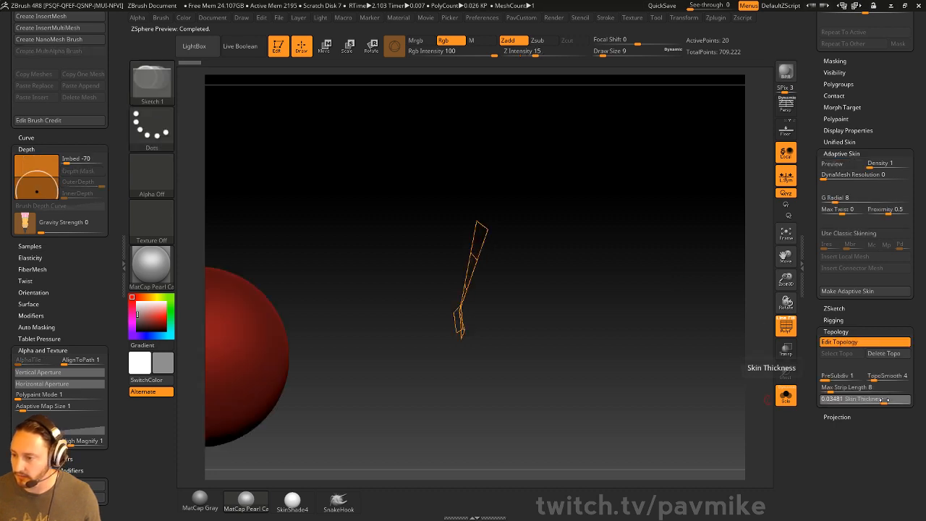
{"action": "key", "text": "a"}
{"action": "left_click_drag", "start_coordinate": [636, 290], "coordinate": [650, 316]}
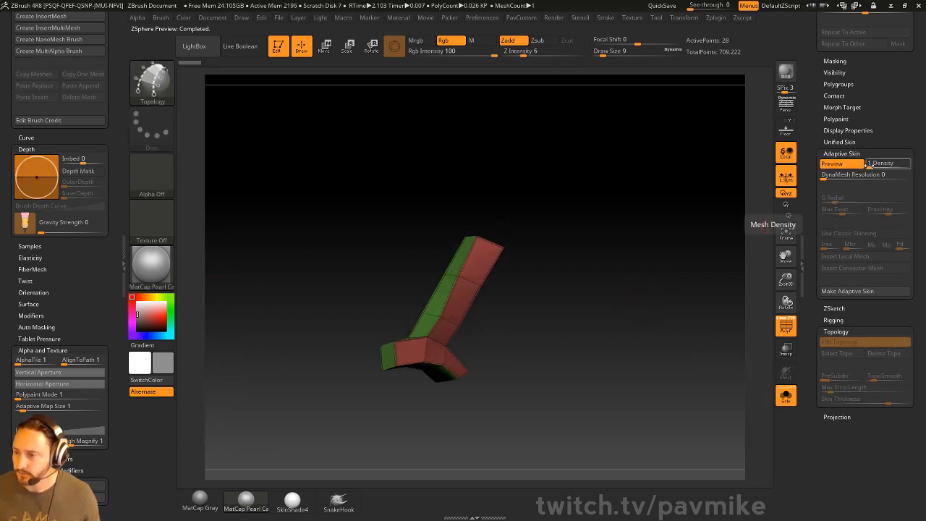
Step: Set the adaptive skin's Density to 2 and DynaMesh Resolution to 496, and inspect the preview
{"action": "left_click", "coordinate": [876, 166]}
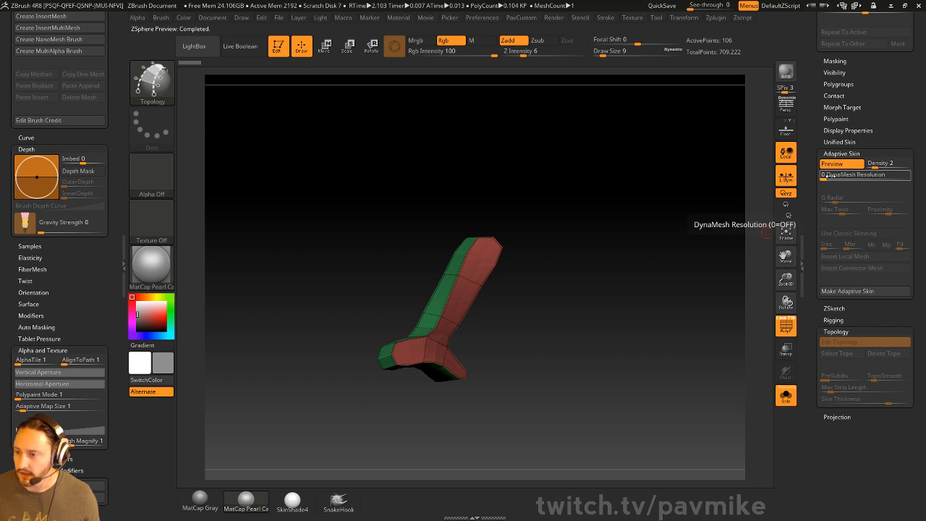
{"action": "left_click", "coordinate": [832, 175]}
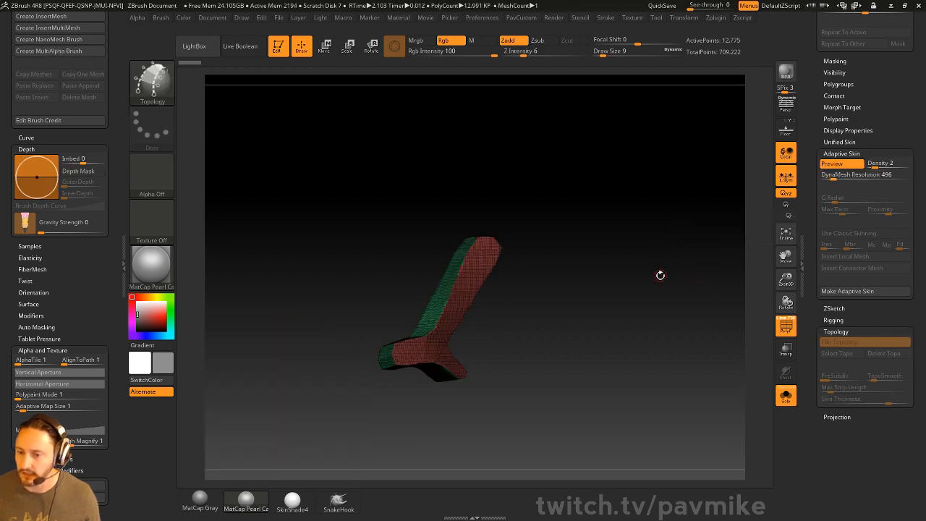
{"action": "left_click_drag", "start_coordinate": [660, 275], "coordinate": [741, 209]}
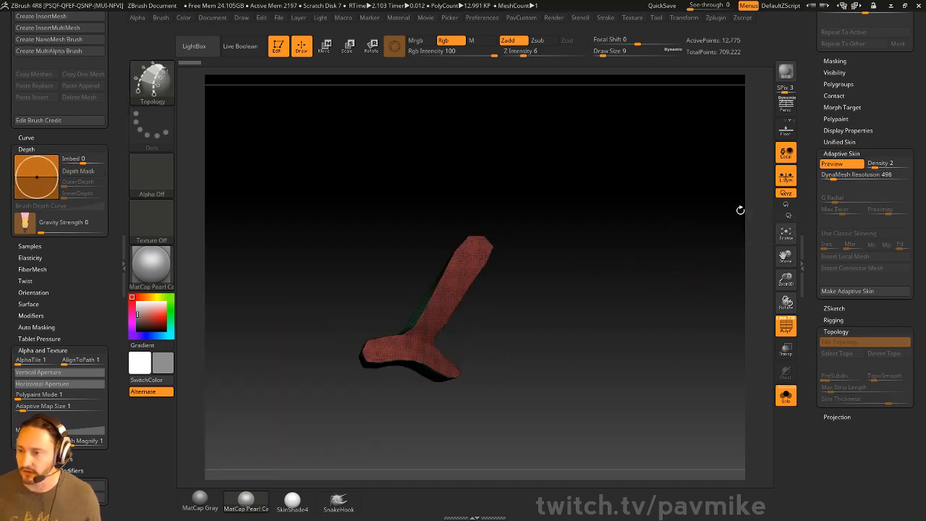
Step: Reset the adaptive skin's DynaMesh Resolution to 0 and rebuild the preview
{"action": "key", "text": "a"}
{"action": "left_click", "coordinate": [821, 176]}
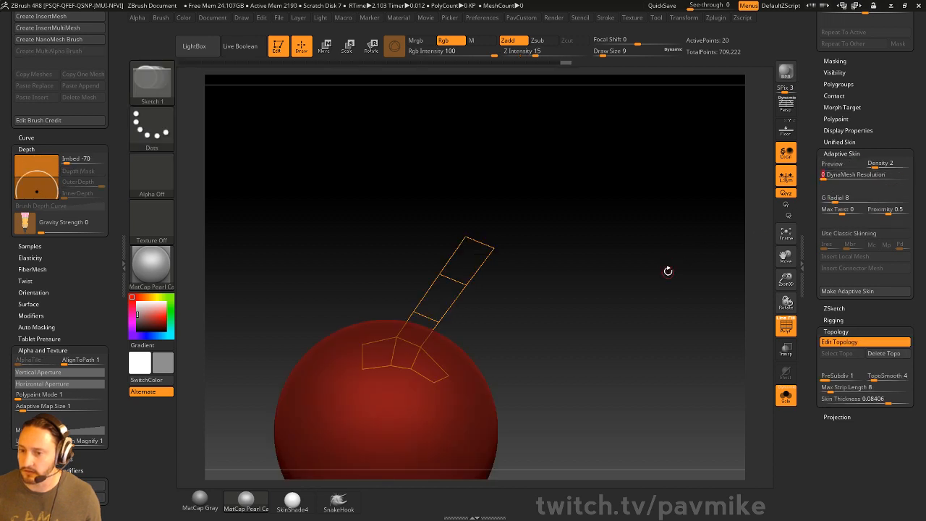
{"action": "key", "text": "a"}
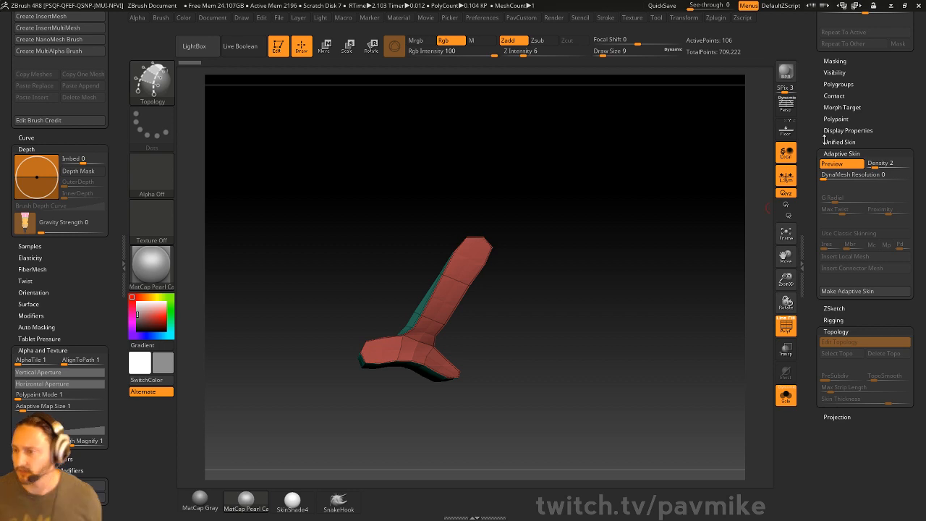
Step: Switch to the ZBFemaleArmor tool and show the full character in MatCap Gray with PolyFrame and Solo off
{"action": "left_click_drag", "start_coordinate": [819, 123], "coordinate": [833, 426]}
{"action": "left_click", "coordinate": [888, 166]}
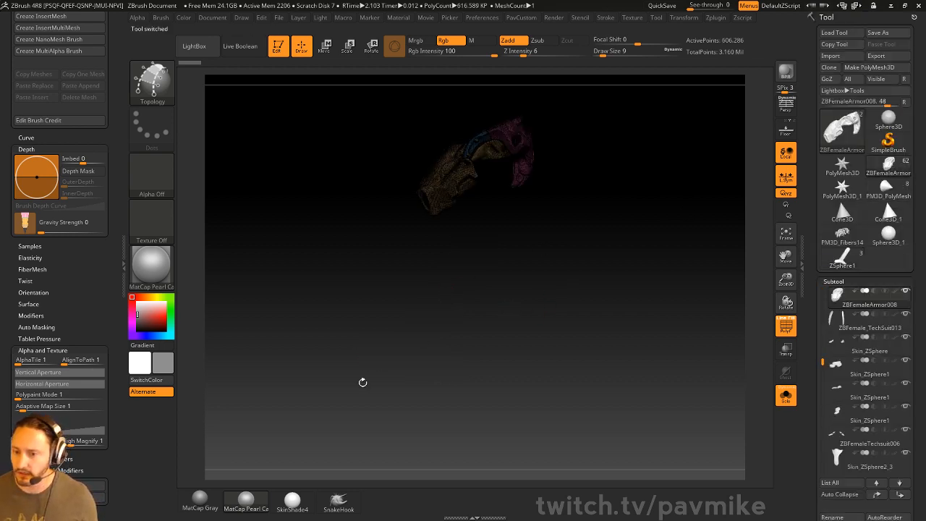
{"action": "left_click", "coordinate": [201, 500]}
{"action": "left_click", "coordinate": [786, 326]}
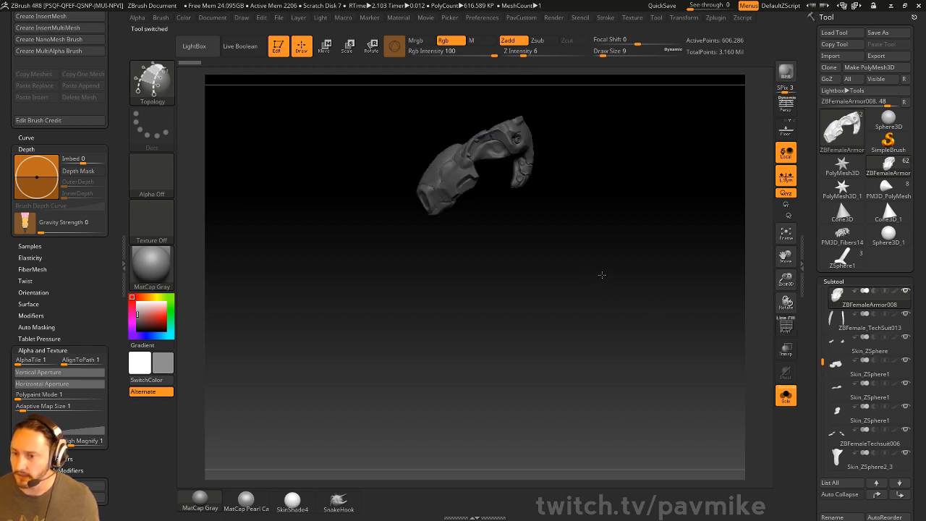
{"action": "left_click_drag", "start_coordinate": [602, 275], "coordinate": [751, 290], "text": "shift"}
{"action": "left_click", "coordinate": [786, 396]}
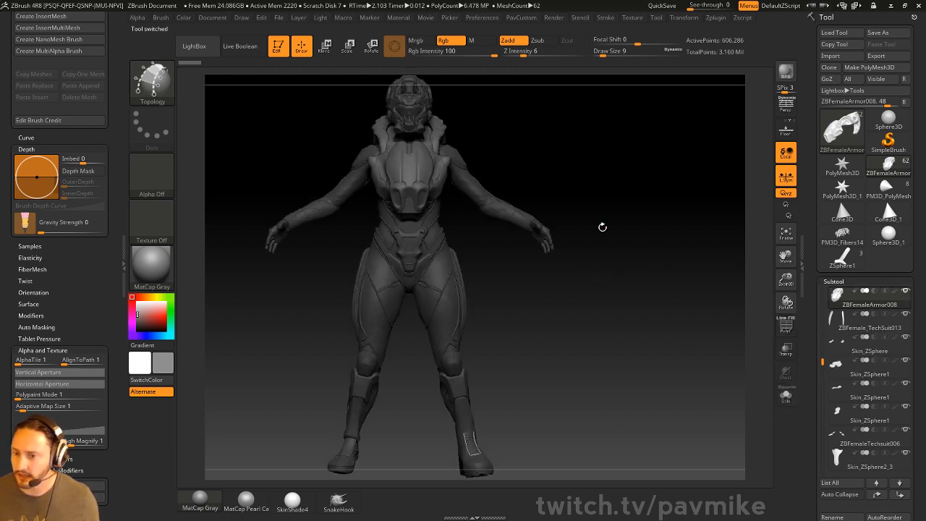
{"action": "left_click_drag", "start_coordinate": [666, 289], "coordinate": [659, 290]}
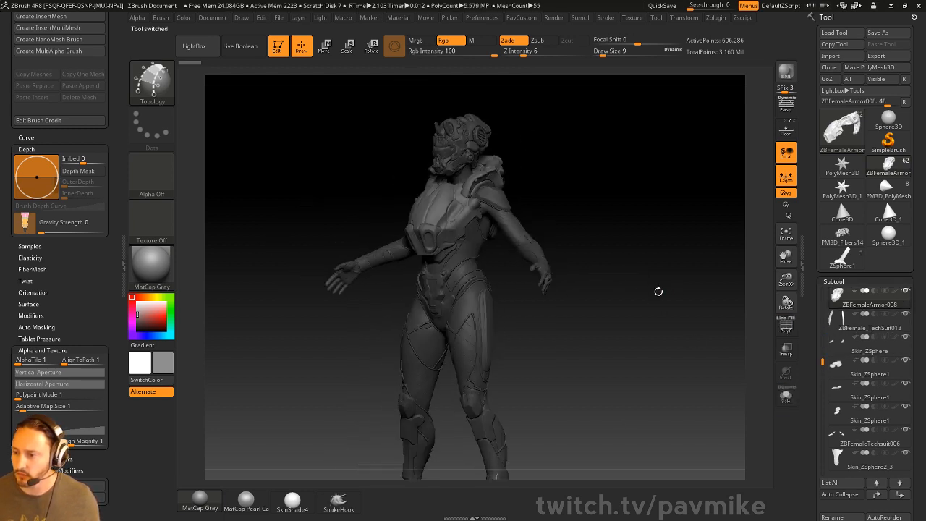
Step: Set the active colour to white and choose the Standard brush for the armoured character
{"action": "left_click_drag", "start_coordinate": [147, 315], "coordinate": [126, 293]}
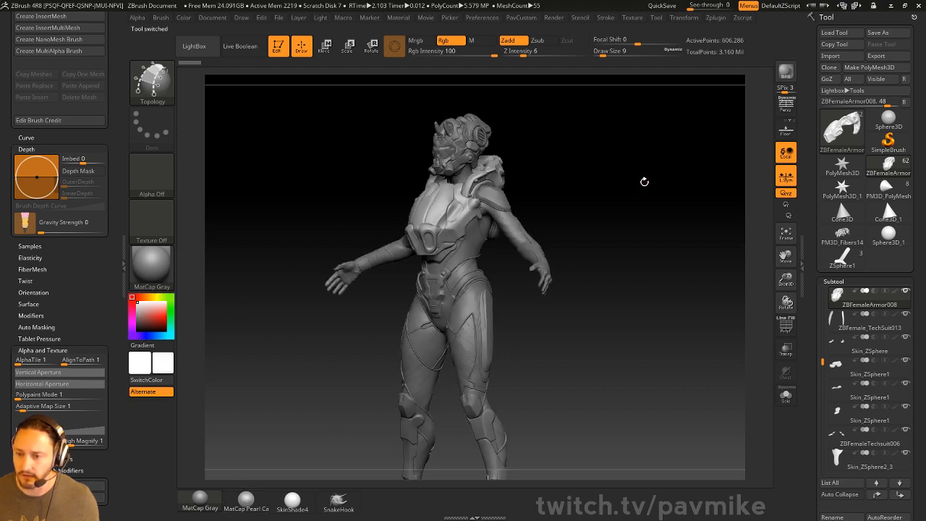
{"action": "key", "text": "b"}
{"action": "key", "text": "s"}
{"action": "key", "text": "t"}
{"action": "key", "text": "s"}
{"action": "mouse_move", "coordinate": [649, 181]}
{"action": "left_mouse_down"}
{"action": "mouse_move", "coordinate": [664, 161]}
{"action": "mouse_move", "coordinate": [615, 290]}
{"action": "mouse_move", "coordinate": [555, 304]}
{"action": "left_mouse_up"}
{"action": "key", "text": "s"}
{"action": "mouse_move", "coordinate": [579, 300]}
{"action": "left_mouse_down", "text": "alt"}
{"action": "mouse_move", "coordinate": [579, 372]}
{"action": "mouse_move", "coordinate": [572, 355]}
{"action": "mouse_move", "coordinate": [499, 357]}
{"action": "mouse_move", "coordinate": [593, 354]}
{"action": "left_mouse_up", "text": "alt"}
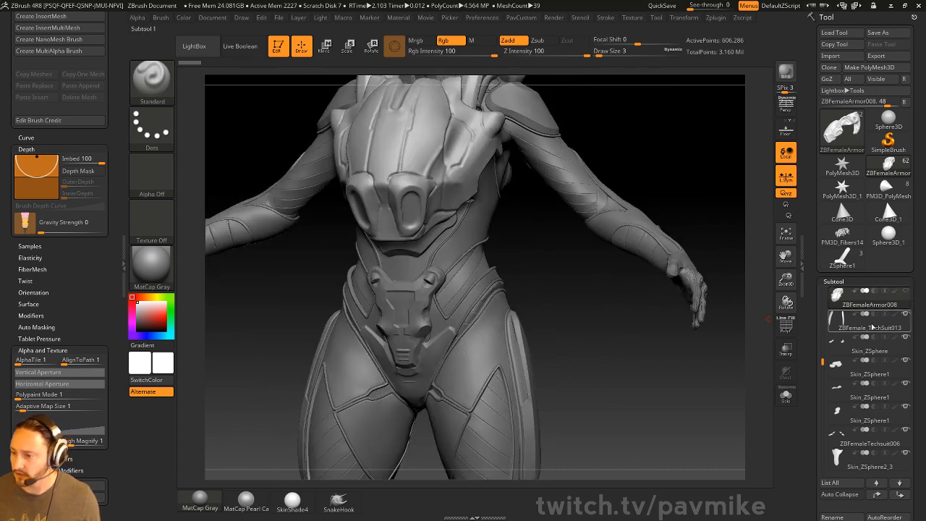
Step: Hide the character's chest armour and helmet subtools to expose the techsuit and head underneath
{"action": "left_click", "coordinate": [867, 324]}
{"action": "left_click_drag", "start_coordinate": [507, 78], "coordinate": [517, 215], "text": "alt"}
{"action": "left_click", "coordinate": [494, 212], "text": "alt"}
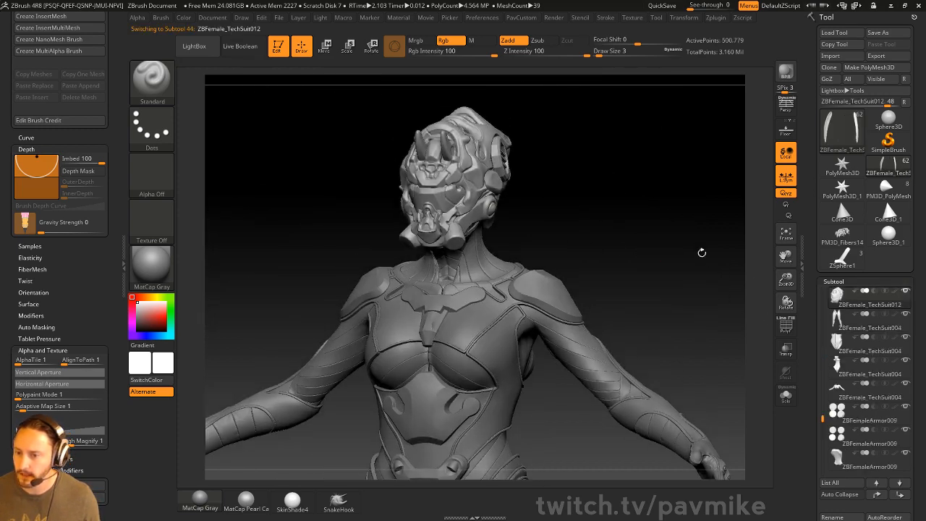
{"action": "left_click", "coordinate": [881, 327]}
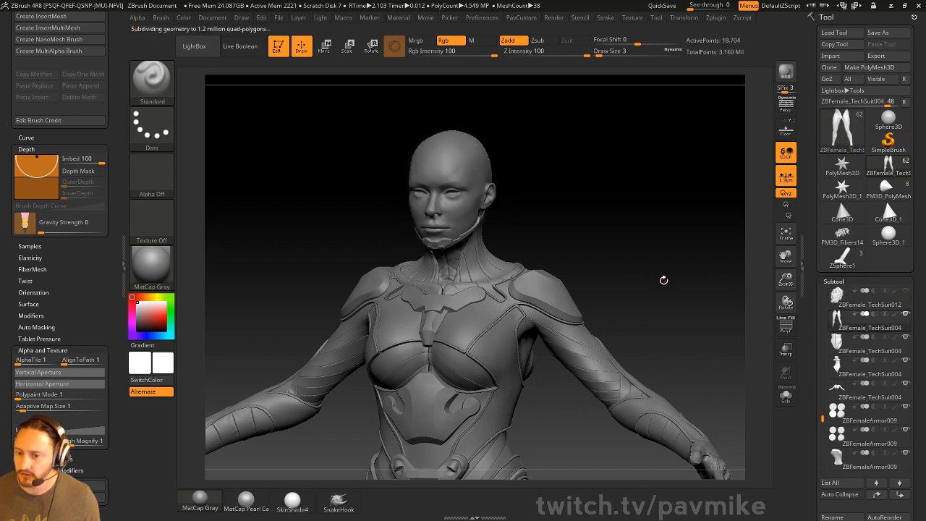
Step: Examine the techsuit's leg panels, knee guards and boots from several angles, selecting the boot piece
{"action": "key", "text": "s"}
{"action": "mouse_move", "coordinate": [674, 282]}
{"action": "left_mouse_down"}
{"action": "mouse_move", "coordinate": [670, 169]}
{"action": "mouse_move", "coordinate": [635, 72]}
{"action": "left_mouse_up"}
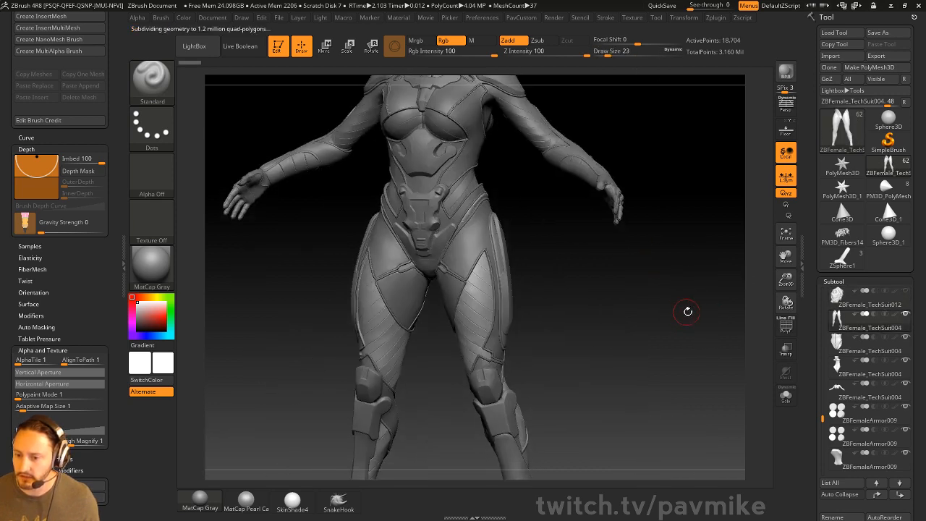
{"action": "left_click_drag", "start_coordinate": [688, 312], "coordinate": [608, 303]}
{"action": "key", "text": "s"}
{"action": "mouse_move", "coordinate": [663, 282]}
{"action": "left_mouse_down", "text": "alt"}
{"action": "mouse_move", "coordinate": [593, 191]}
{"action": "mouse_move", "coordinate": [616, 265]}
{"action": "mouse_move", "coordinate": [637, 268]}
{"action": "left_mouse_up", "text": "alt"}
{"action": "key", "text": "s"}
{"action": "left_click_drag", "start_coordinate": [634, 270], "coordinate": [713, 283]}
{"action": "left_click", "coordinate": [452, 420], "text": "alt"}
{"action": "left_click_drag", "start_coordinate": [579, 335], "coordinate": [543, 297]}
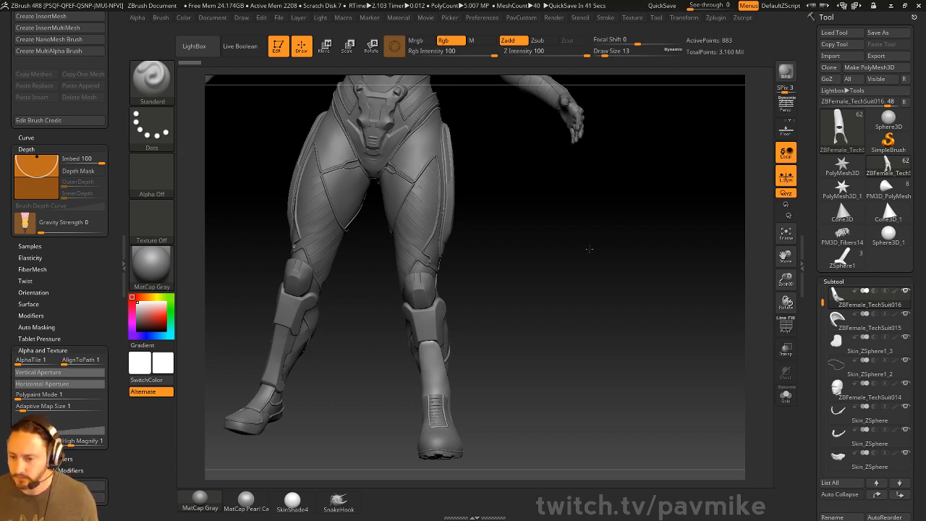
{"action": "left_click_drag", "start_coordinate": [589, 250], "coordinate": [463, 254]}
{"action": "left_click_drag", "start_coordinate": [595, 301], "coordinate": [695, 304]}
{"action": "key", "text": "s"}
{"action": "mouse_move", "coordinate": [582, 310]}
{"action": "left_mouse_down"}
{"action": "mouse_move", "coordinate": [595, 309]}
{"action": "mouse_move", "coordinate": [534, 309]}
{"action": "left_mouse_up"}
{"action": "mouse_move", "coordinate": [534, 210]}
{"action": "left_mouse_down", "text": "alt"}
{"action": "mouse_move", "coordinate": [574, 350]}
{"action": "mouse_move", "coordinate": [529, 347]}
{"action": "left_mouse_up", "text": "alt"}
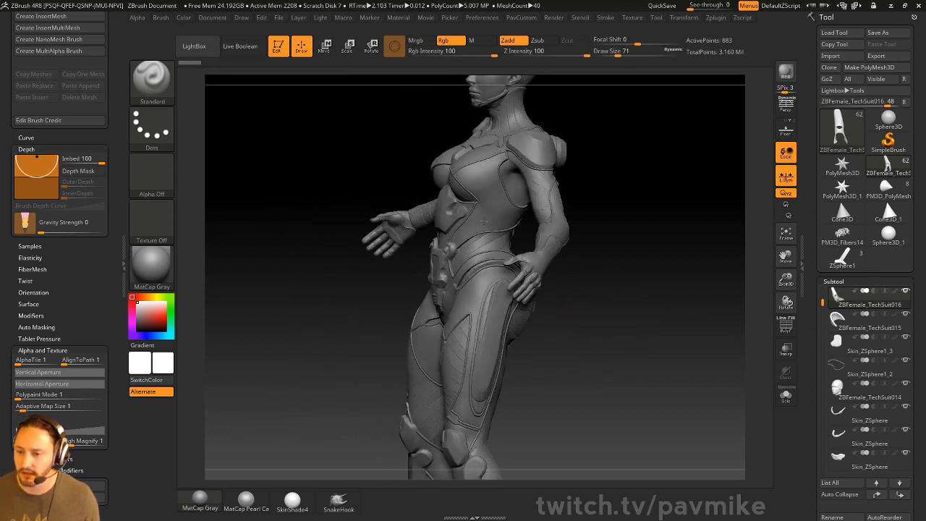
Step: Examine the suit's torso, arm and upper chest pieces by selecting their subtools, and view the whole figure
{"action": "left_click", "coordinate": [494, 194], "text": "alt"}
{"action": "mouse_move", "coordinate": [643, 191]}
{"action": "left_mouse_down"}
{"action": "mouse_move", "coordinate": [679, 191]}
{"action": "mouse_move", "coordinate": [635, 196]}
{"action": "left_mouse_up"}
{"action": "key", "text": "s"}
{"action": "key", "text": "s"}
{"action": "left_click_drag", "start_coordinate": [634, 196], "coordinate": [658, 195]}
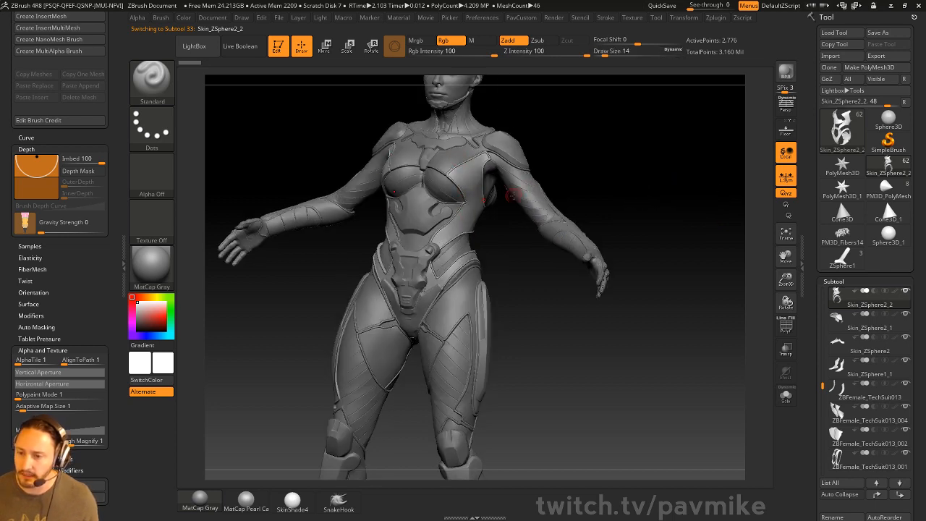
{"action": "left_click_drag", "start_coordinate": [569, 160], "coordinate": [550, 181]}
{"action": "left_click", "coordinate": [550, 182], "text": "alt"}
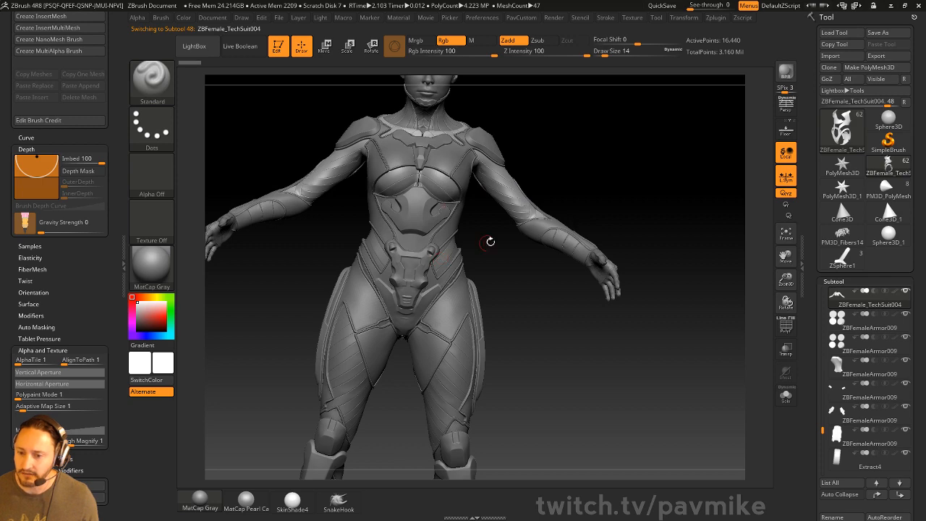
{"action": "left_click", "coordinate": [518, 237], "text": "alt"}
{"action": "left_click_drag", "start_coordinate": [674, 223], "coordinate": [519, 150]}
{"action": "left_click", "coordinate": [544, 145], "text": "alt"}
{"action": "left_click", "coordinate": [519, 150], "text": "alt"}
{"action": "left_click_drag", "start_coordinate": [731, 200], "coordinate": [625, 295]}
{"action": "mouse_move", "coordinate": [614, 293]}
{"action": "left_mouse_down", "text": "alt"}
{"action": "mouse_move", "coordinate": [634, 306]}
{"action": "mouse_move", "coordinate": [641, 300]}
{"action": "mouse_move", "coordinate": [624, 298]}
{"action": "mouse_move", "coordinate": [629, 341]}
{"action": "mouse_move", "coordinate": [670, 321]}
{"action": "mouse_move", "coordinate": [714, 318]}
{"action": "mouse_move", "coordinate": [670, 317]}
{"action": "mouse_move", "coordinate": [640, 275]}
{"action": "left_mouse_up", "text": "alt"}
{"action": "key", "text": "s"}
{"action": "key", "text": "s"}
{"action": "left_click_drag", "start_coordinate": [653, 293], "coordinate": [643, 288]}
{"action": "left_click_drag", "start_coordinate": [641, 286], "coordinate": [645, 316], "text": "alt"}
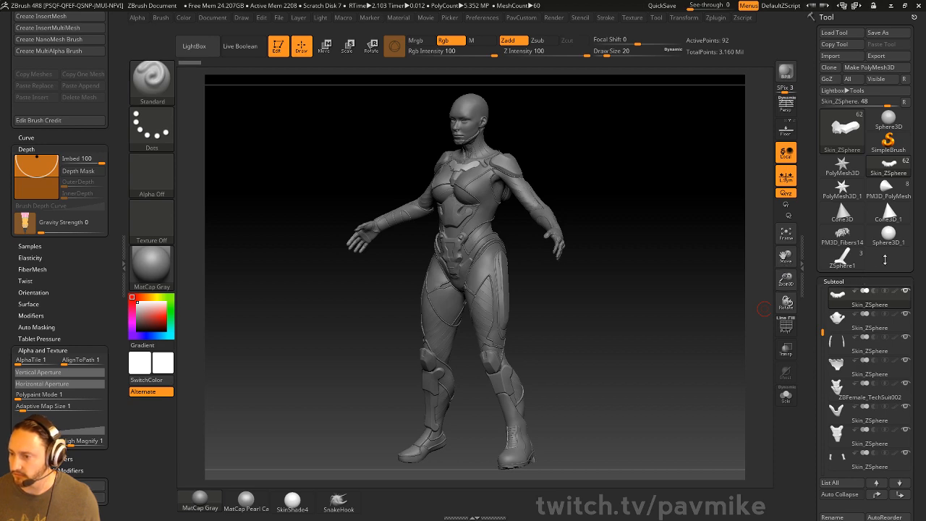
Step: Delete all subtools of the ZBFemale character tool and confirm the deletion
{"action": "left_click_drag", "start_coordinate": [817, 280], "coordinate": [813, 206]}
{"action": "left_click", "coordinate": [876, 374]}
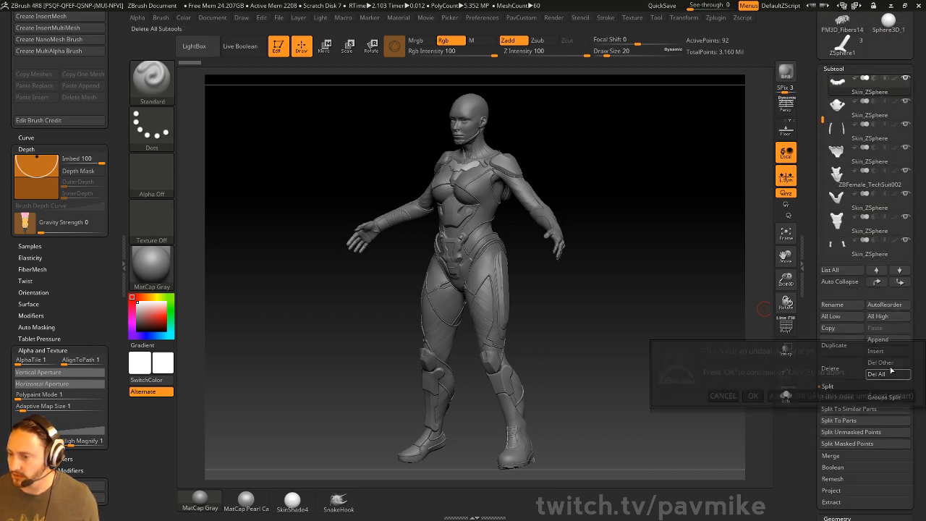
{"action": "left_click", "coordinate": [755, 396]}
{"action": "left_click_drag", "start_coordinate": [811, 328], "coordinate": [811, 391]}
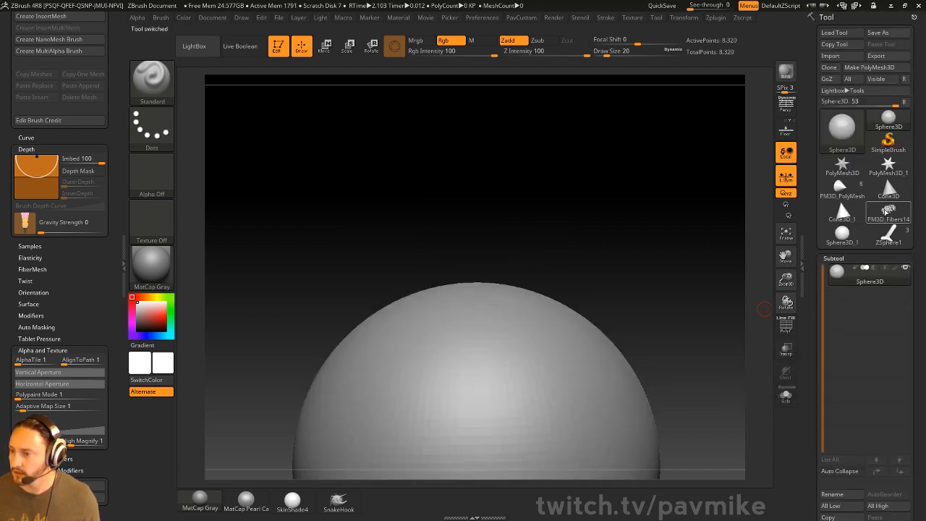
Step: Select the PM3D_Fibers14 tool and delete it
{"action": "left_click", "coordinate": [886, 212]}
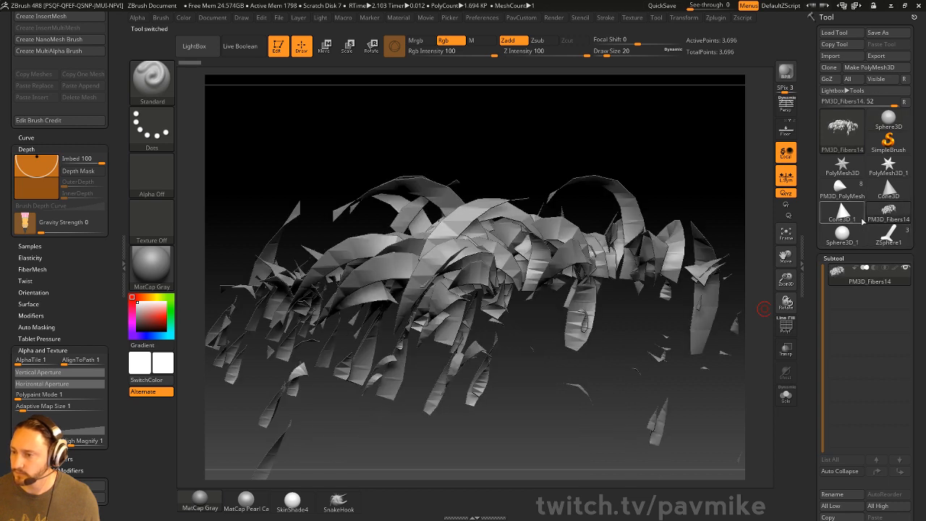
{"action": "scroll", "coordinate": [829, 398], "scroll_direction": "down", "scroll_amount": 3}
{"action": "left_click", "coordinate": [841, 415]}
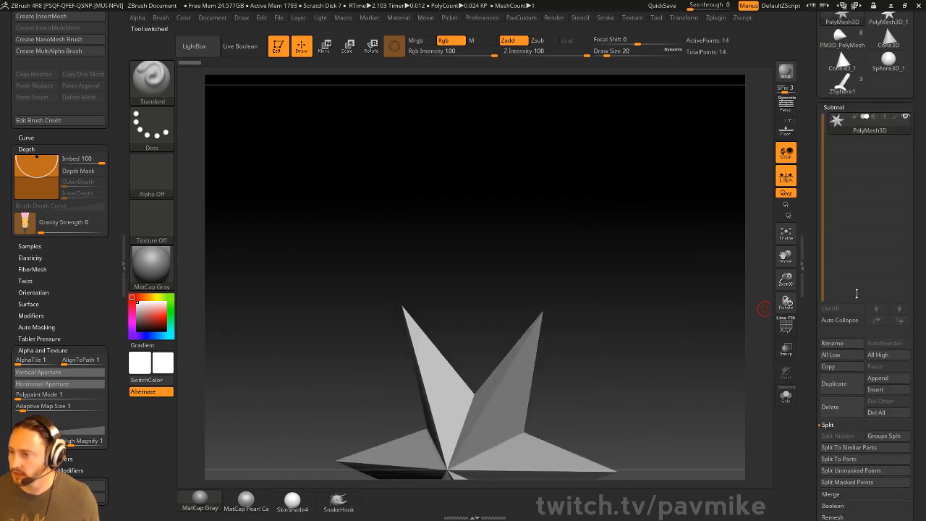
Step: Switch to the ZSphere1 tool and frame the head with its topology strip in view
{"action": "left_click", "coordinate": [850, 96]}
{"action": "left_click_drag", "start_coordinate": [601, 322], "coordinate": [658, 129]}
{"action": "mouse_move", "coordinate": [741, 219]}
{"action": "left_mouse_down"}
{"action": "mouse_move", "coordinate": [759, 225]}
{"action": "mouse_move", "coordinate": [755, 217]}
{"action": "left_mouse_up"}
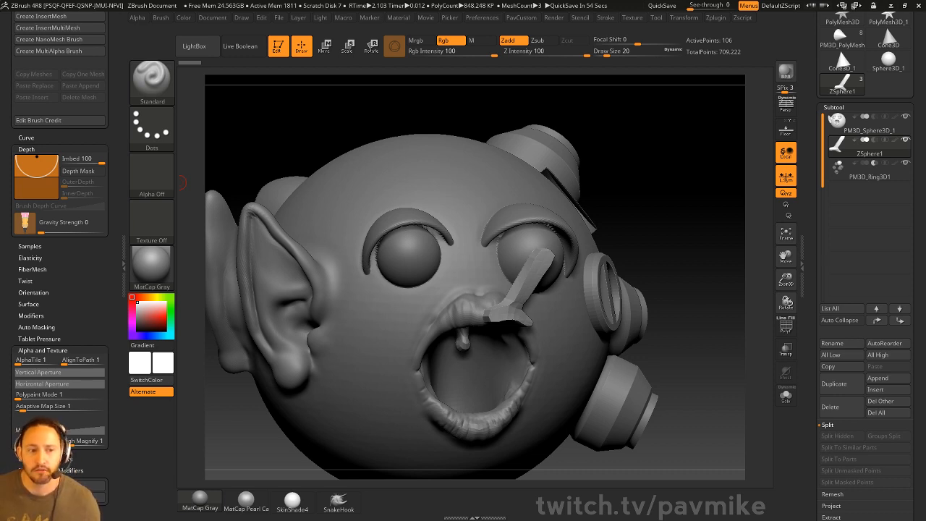
Step: Leave Edit mode, clear the canvas and switch to the SimpleBrush tool
{"action": "left_click_drag", "start_coordinate": [819, 103], "coordinate": [818, 255]}
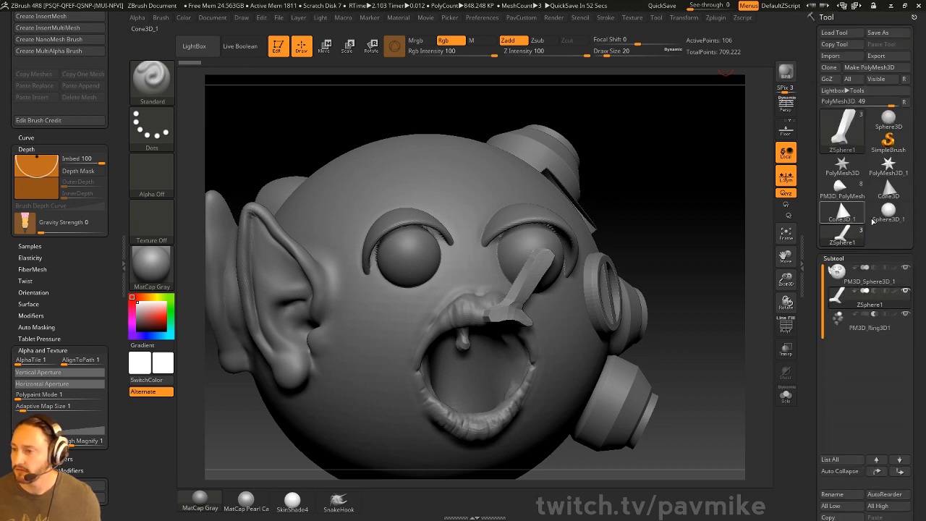
{"action": "mouse_move", "coordinate": [891, 219]}
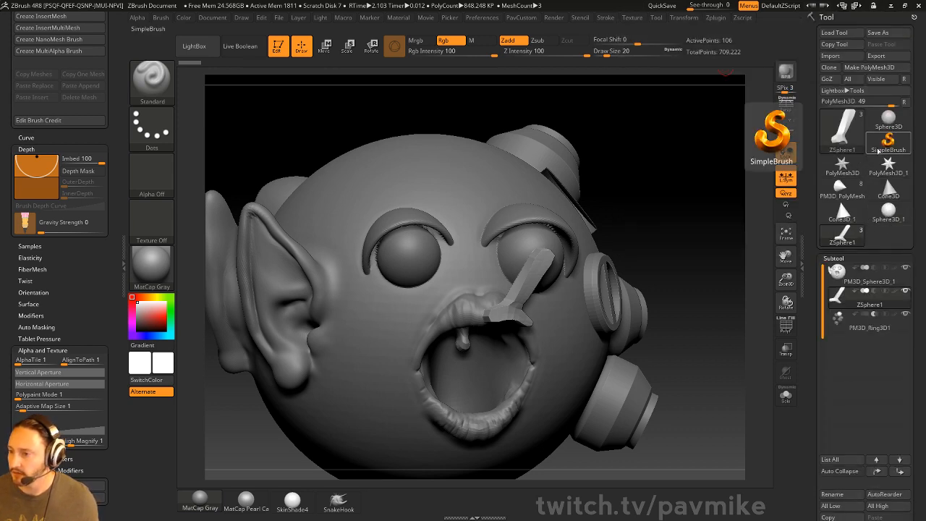
{"action": "left_click", "coordinate": [281, 47]}
{"action": "key", "text": "ctrl+n"}
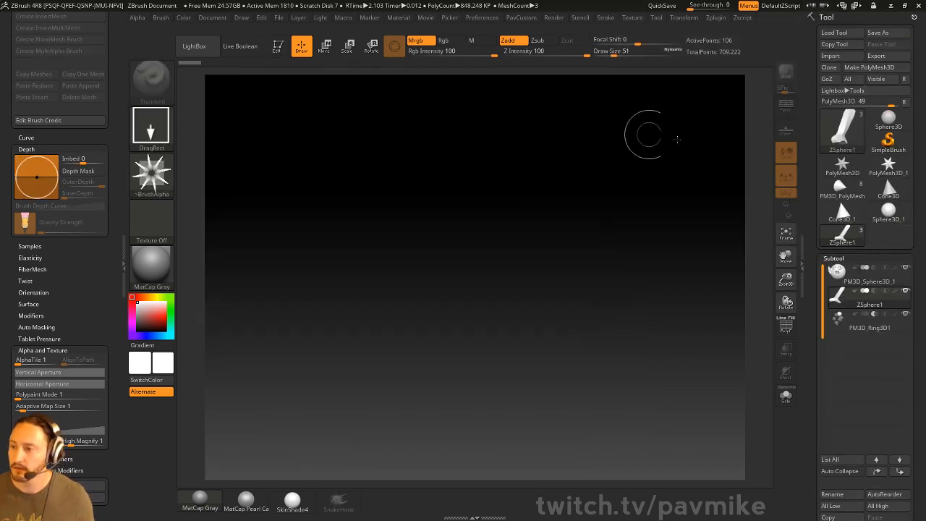
{"action": "left_click", "coordinate": [888, 142]}
Step: Draw a Helix3D primitive on the empty canvas and enter Edit mode
{"action": "left_click", "coordinate": [848, 135]}
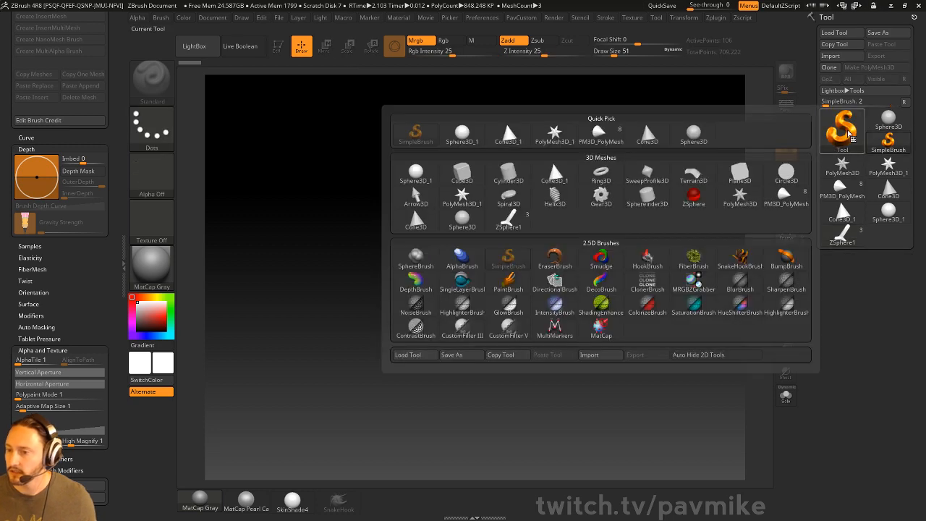
{"action": "left_click", "coordinate": [545, 203]}
{"action": "left_click_drag", "start_coordinate": [471, 297], "coordinate": [510, 380]}
{"action": "left_click", "coordinate": [278, 46]}
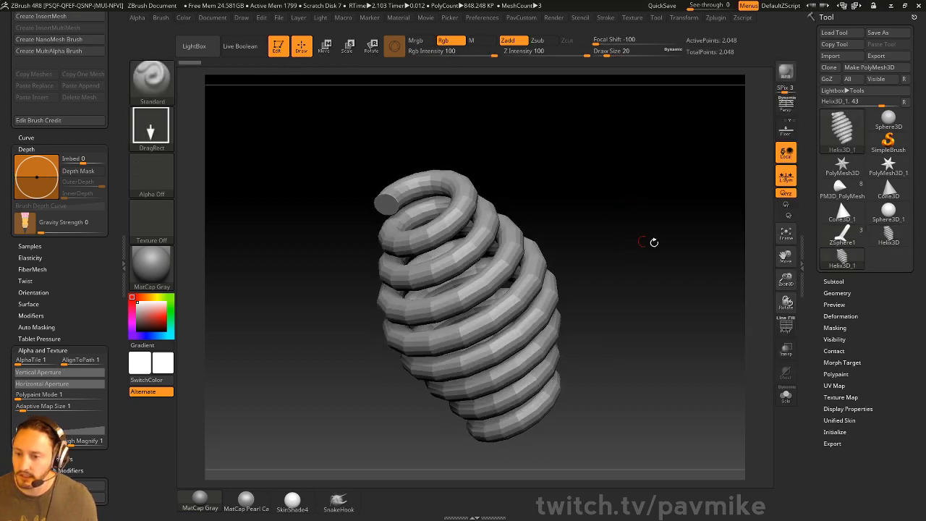
Step: Set the brush's Draw Size to 112 for the helix
{"action": "left_click_drag", "start_coordinate": [654, 242], "coordinate": [638, 228], "text": "alt"}
{"action": "key", "text": "s"}
{"action": "left_click_drag", "start_coordinate": [628, 269], "coordinate": [644, 269]}
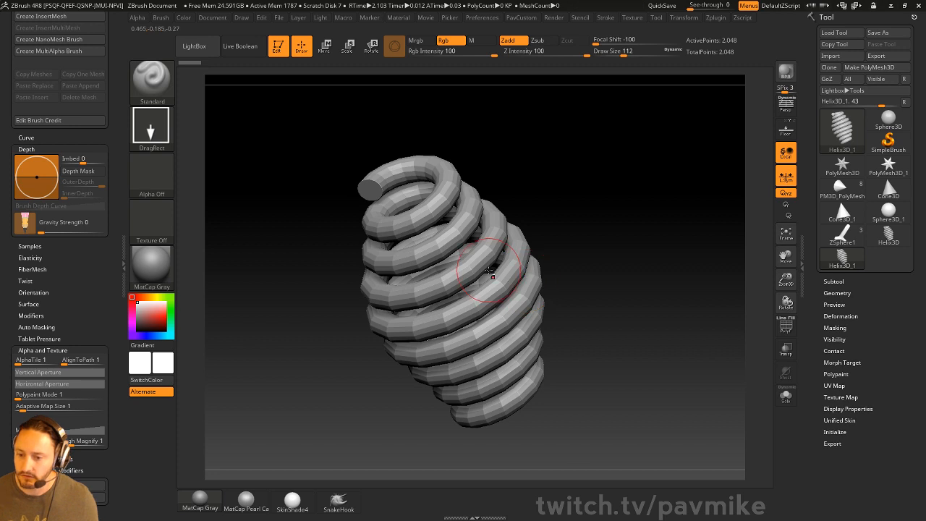
Step: Turn on PolyFrame, expand the helix's Initialize settings and Profile curve, and reduce Coverage to about 4.96
{"action": "left_click", "coordinate": [495, 292]}
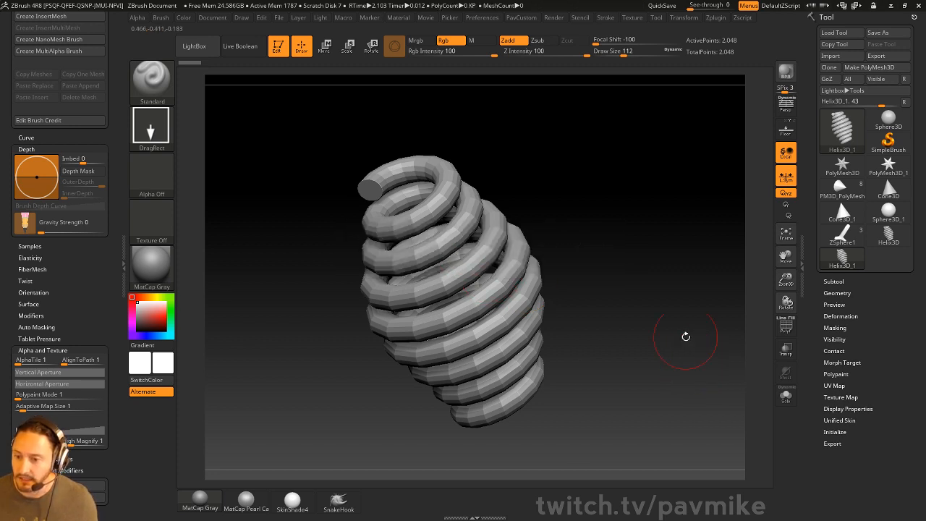
{"action": "left_click", "coordinate": [833, 432]}
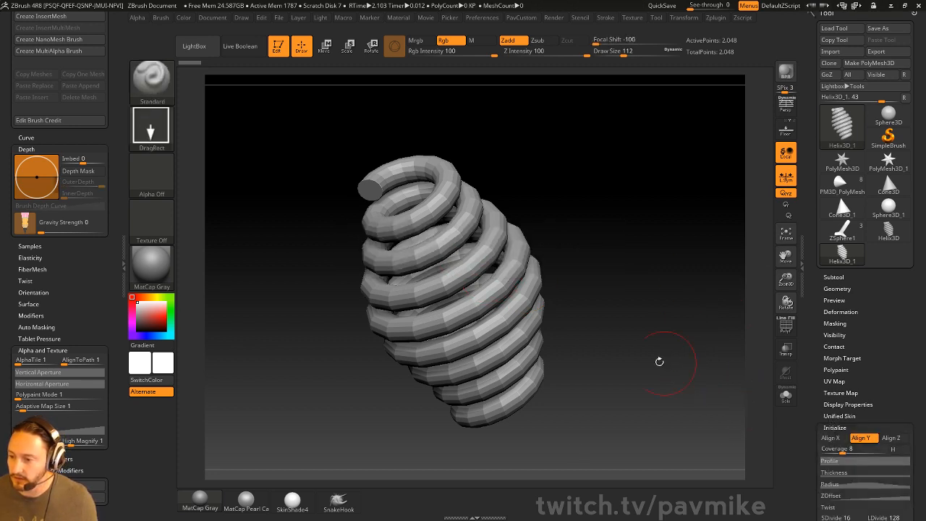
{"action": "left_click_drag", "start_coordinate": [659, 362], "coordinate": [667, 314], "text": "alt"}
{"action": "left_click", "coordinate": [787, 330]}
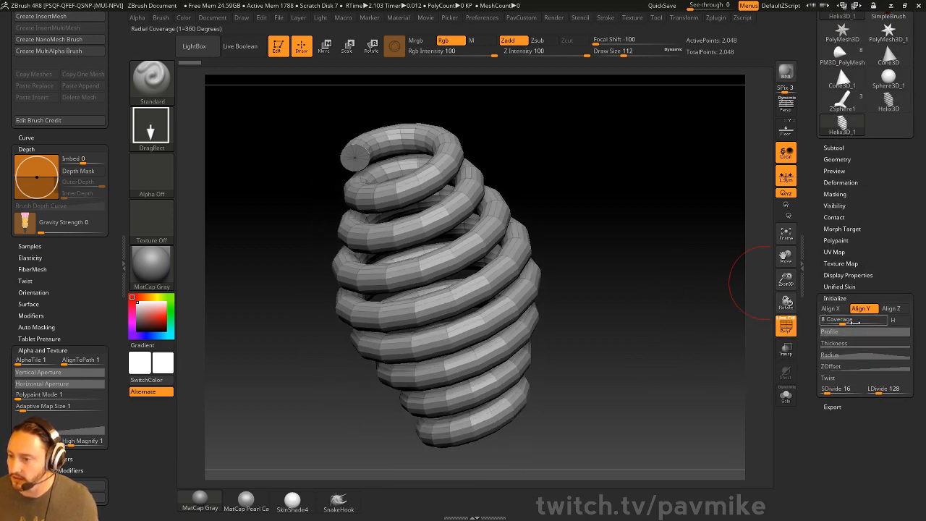
{"action": "left_click", "coordinate": [845, 333]}
{"action": "left_click_drag", "start_coordinate": [823, 330], "coordinate": [812, 375]}
{"action": "mouse_move", "coordinate": [821, 318]}
{"action": "left_mouse_down"}
{"action": "mouse_move", "coordinate": [852, 326]}
{"action": "mouse_move", "coordinate": [828, 335]}
{"action": "left_mouse_up"}
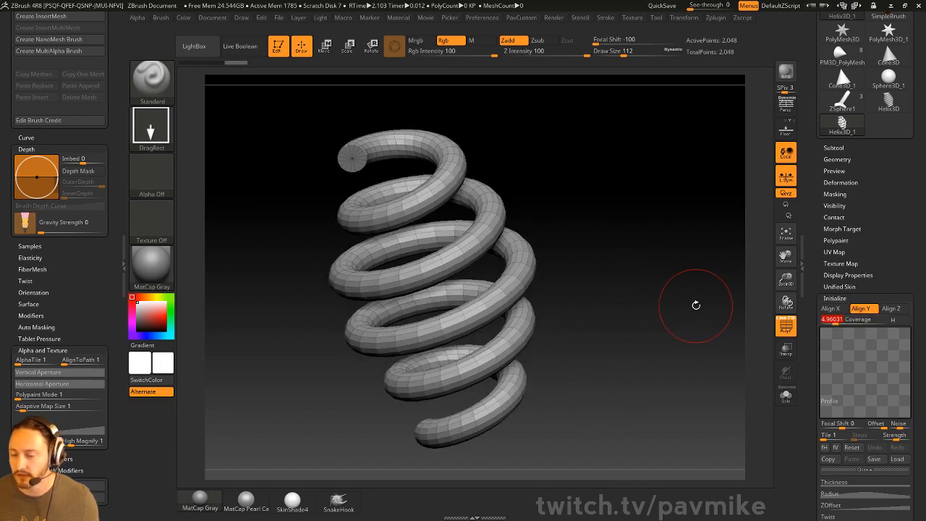
Step: Set Draw Size to 56 and reshape the helix's Thickness curve so the tube tapers from a thick start to a thin end
{"action": "key", "text": "s"}
{"action": "left_click_drag", "start_coordinate": [639, 311], "coordinate": [628, 312]}
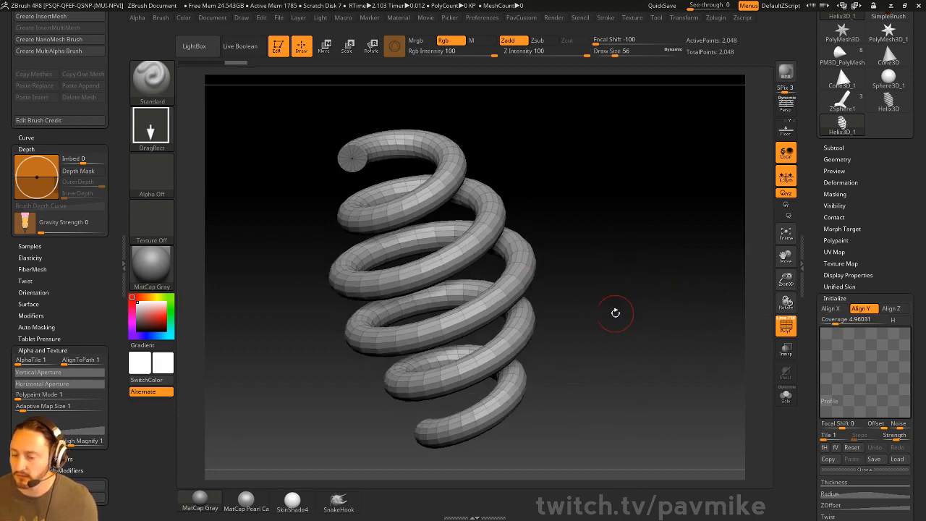
{"action": "left_click_drag", "start_coordinate": [814, 309], "coordinate": [814, 140]}
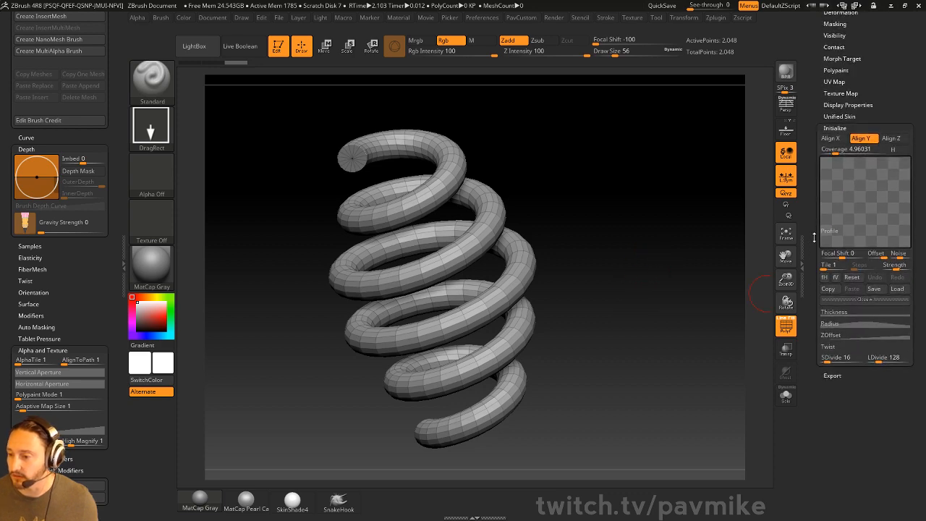
{"action": "left_click", "coordinate": [832, 312]}
{"action": "left_click_drag", "start_coordinate": [821, 237], "coordinate": [914, 246]}
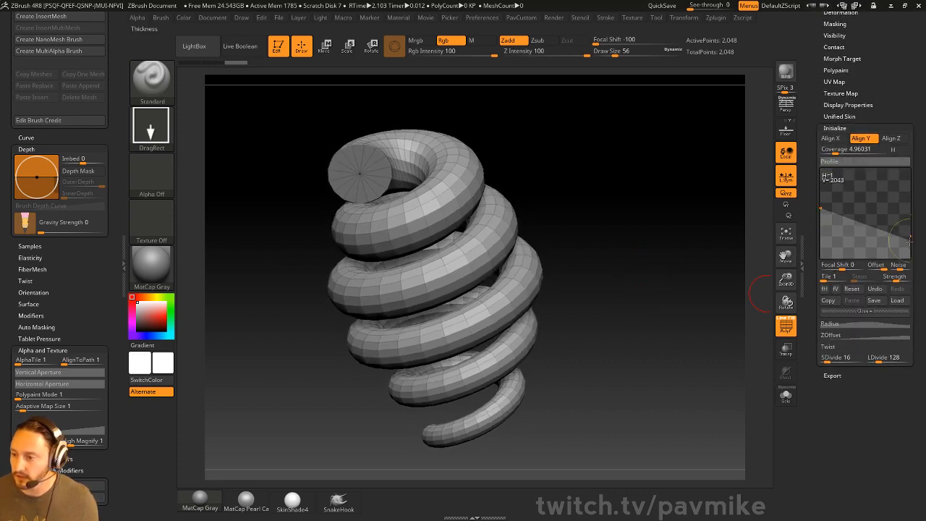
Step: Adjust the middle and end of the helix's Radius curve to narrow the spiral, and expand the ZOffset curve
{"action": "left_click", "coordinate": [833, 323]}
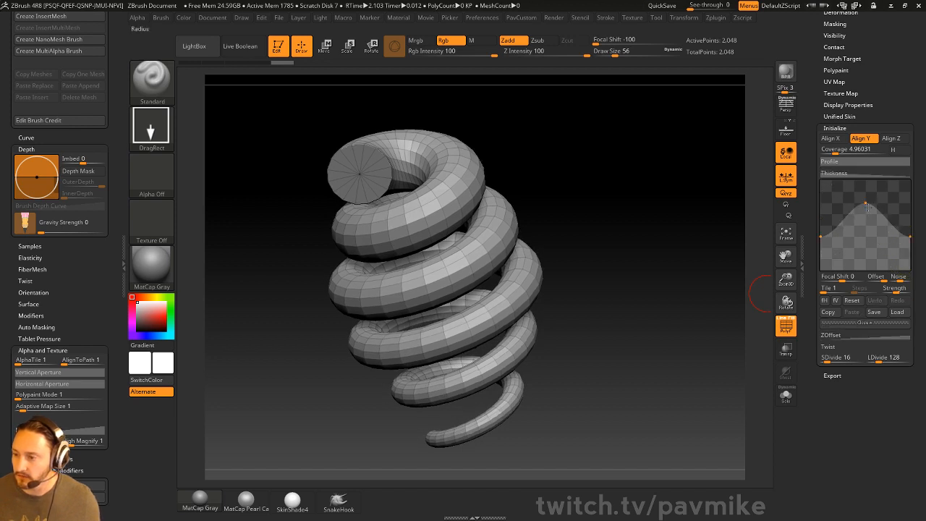
{"action": "mouse_move", "coordinate": [868, 208]}
{"action": "left_mouse_down"}
{"action": "mouse_move", "coordinate": [864, 272]}
{"action": "mouse_move", "coordinate": [861, 190]}
{"action": "mouse_move", "coordinate": [863, 232]}
{"action": "mouse_move", "coordinate": [862, 215]}
{"action": "left_mouse_up"}
{"action": "left_click_drag", "start_coordinate": [909, 238], "coordinate": [911, 211]}
{"action": "left_click", "coordinate": [861, 337]}
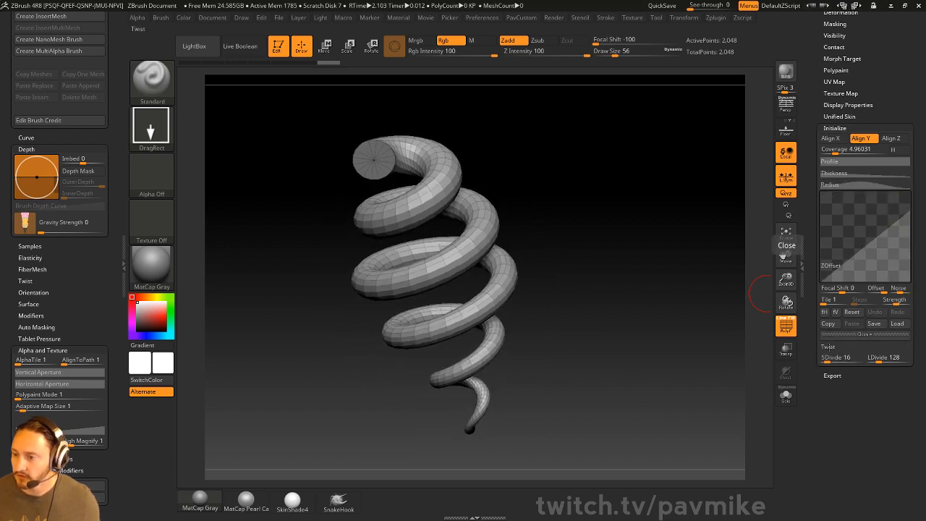
{"action": "left_click_drag", "start_coordinate": [812, 304], "coordinate": [805, 413]}
{"action": "mouse_move", "coordinate": [604, 288]}
{"action": "left_mouse_down"}
{"action": "mouse_move", "coordinate": [710, 269]}
{"action": "mouse_move", "coordinate": [620, 288]}
{"action": "left_mouse_up"}
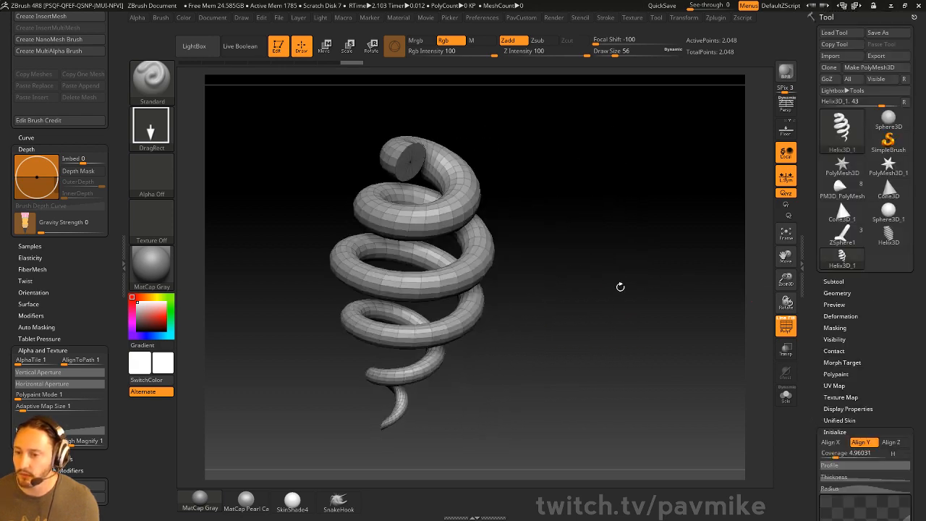
Step: Convert the helix into a PolyMesh3D and set Draw Size to 37
{"action": "left_click", "coordinate": [869, 67]}
{"action": "mouse_move", "coordinate": [644, 341]}
{"action": "left_mouse_down"}
{"action": "mouse_move", "coordinate": [649, 319]}
{"action": "mouse_move", "coordinate": [652, 346]}
{"action": "mouse_move", "coordinate": [636, 341]}
{"action": "left_mouse_up"}
{"action": "key", "text": "s"}
{"action": "left_click_drag", "start_coordinate": [637, 344], "coordinate": [639, 329], "text": "alt"}
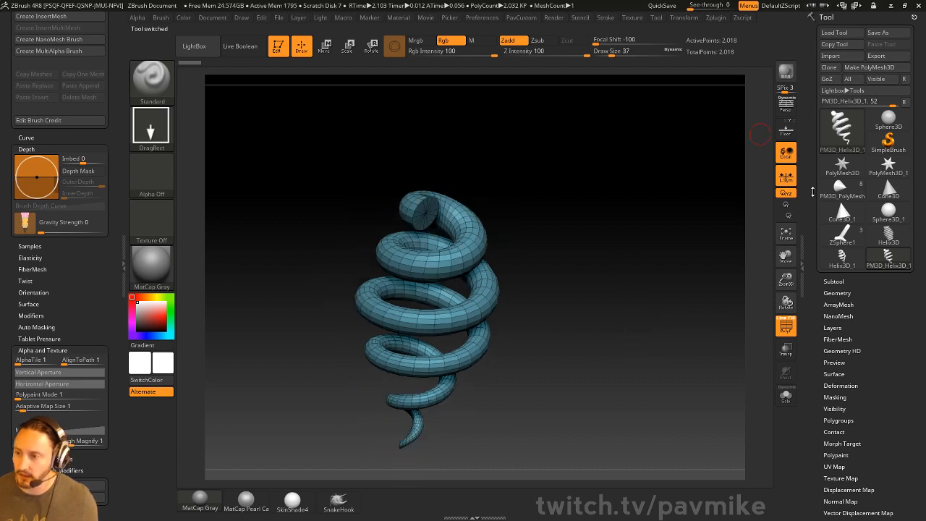
Step: Expand the polymesh's Initialize options and replace the helix mesh with a QCube
{"action": "left_click_drag", "start_coordinate": [813, 192], "coordinate": [811, 185]}
{"action": "left_click_drag", "start_coordinate": [723, 275], "coordinate": [635, 272]}
{"action": "left_click_drag", "start_coordinate": [635, 272], "coordinate": [667, 295], "text": "alt"}
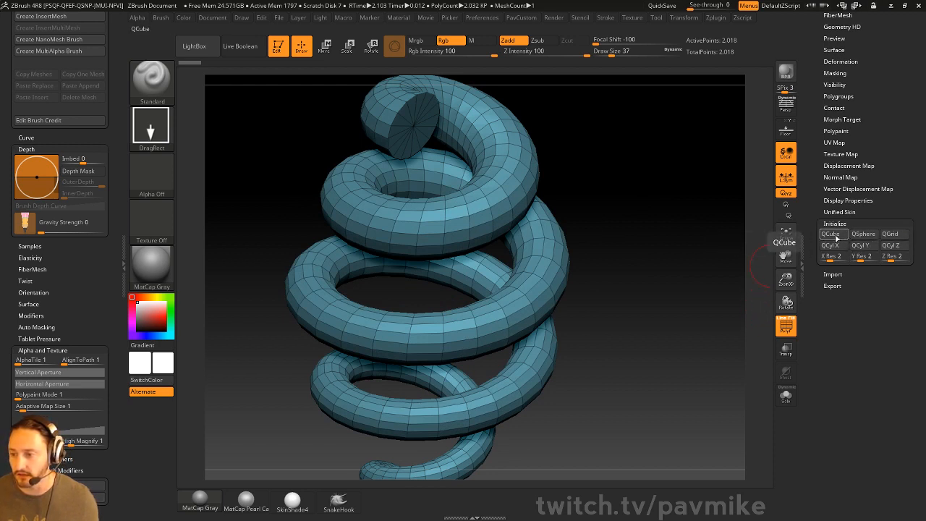
{"action": "left_click", "coordinate": [830, 234]}
{"action": "left_click_drag", "start_coordinate": [691, 337], "coordinate": [698, 326]}
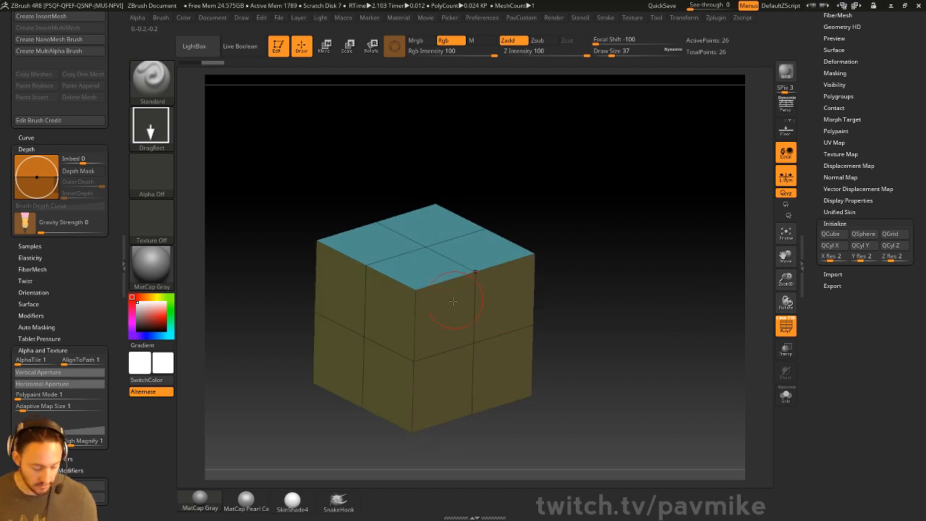
Step: Switch to the ZModeler brush and set its polygon action to QMesh with the target A Single Poly
{"action": "key", "text": "b"}
{"action": "key", "text": "z"}
{"action": "key", "text": "m"}
{"action": "key", "text": "space"}
{"action": "left_click", "coordinate": [522, 125]}
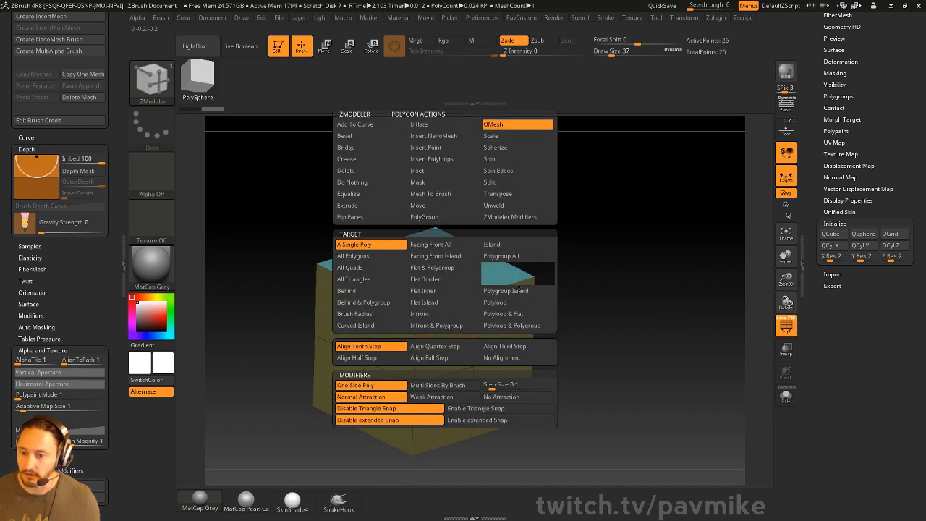
Step: Pull the cube's upper side faces outward in stages with QMesh and raise the inner blocks into two tall pillars
{"action": "left_click_drag", "start_coordinate": [392, 329], "coordinate": [341, 353]}
{"action": "left_click_drag", "start_coordinate": [365, 310], "coordinate": [369, 252]}
{"action": "left_click_drag", "start_coordinate": [346, 347], "coordinate": [290, 365]}
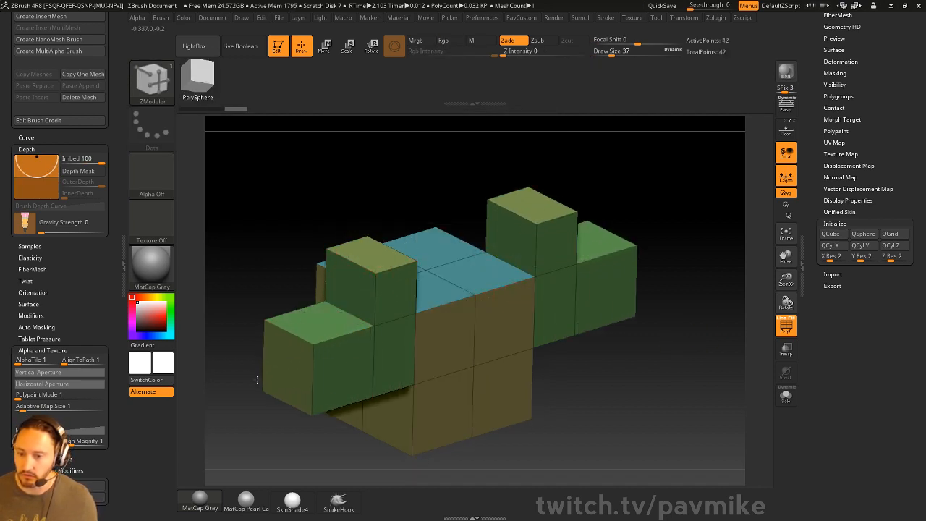
{"action": "left_click_drag", "start_coordinate": [376, 259], "coordinate": [368, 190]}
Step: Delete the top faces of both pillars with the ZModeler polygon action Delete on A Single Poly
{"action": "left_click_drag", "start_coordinate": [631, 169], "coordinate": [637, 277], "text": "alt"}
{"action": "key", "text": "space"}
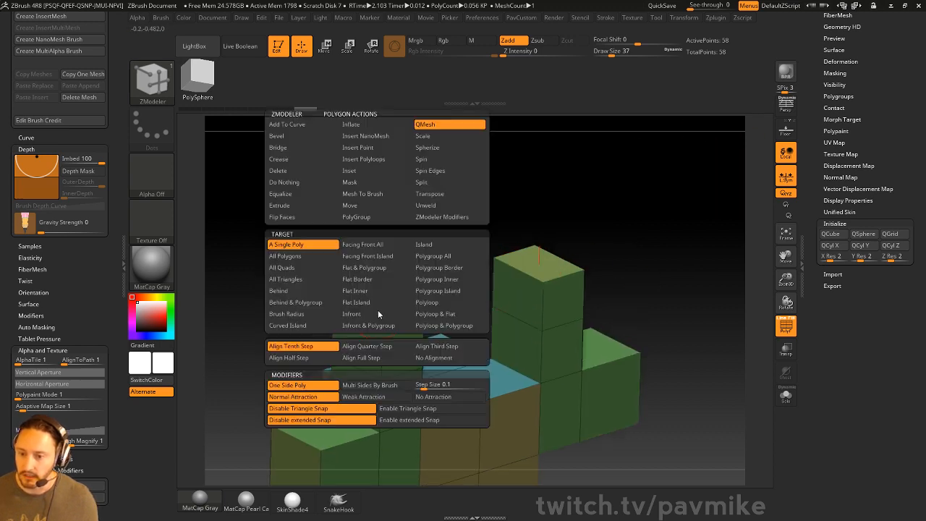
{"action": "left_click", "coordinate": [289, 182]}
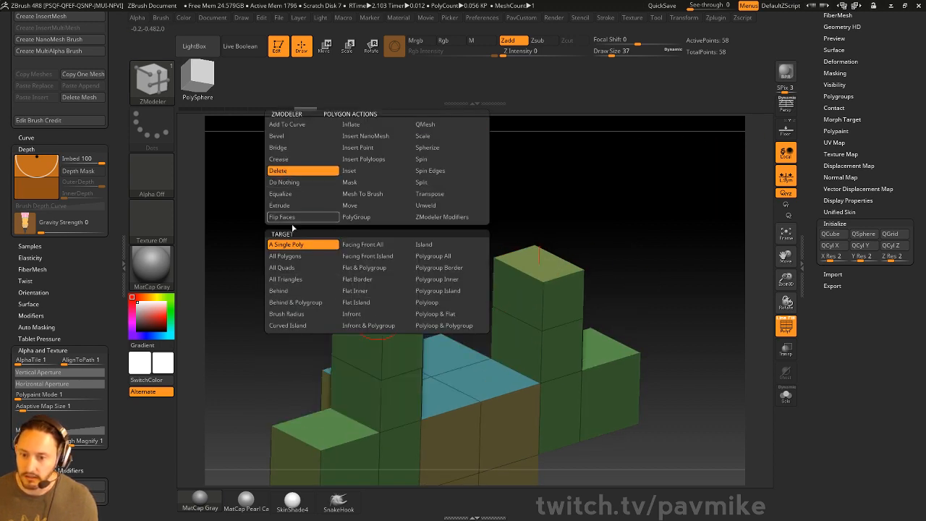
Step: Connect the open pillar tops with a rounded arch using the edge action Bridge with the target Two Holes
{"action": "key", "text": "space"}
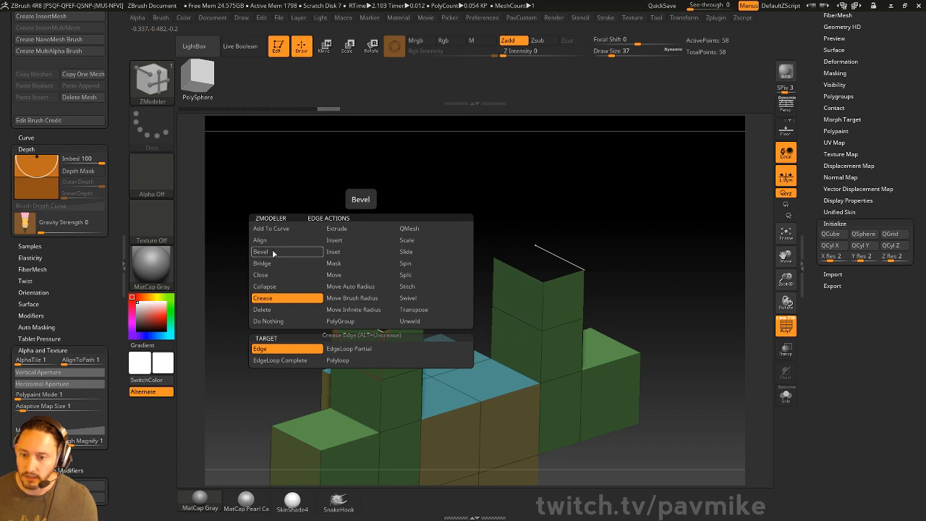
{"action": "left_click", "coordinate": [269, 263]}
{"action": "left_click", "coordinate": [345, 350]}
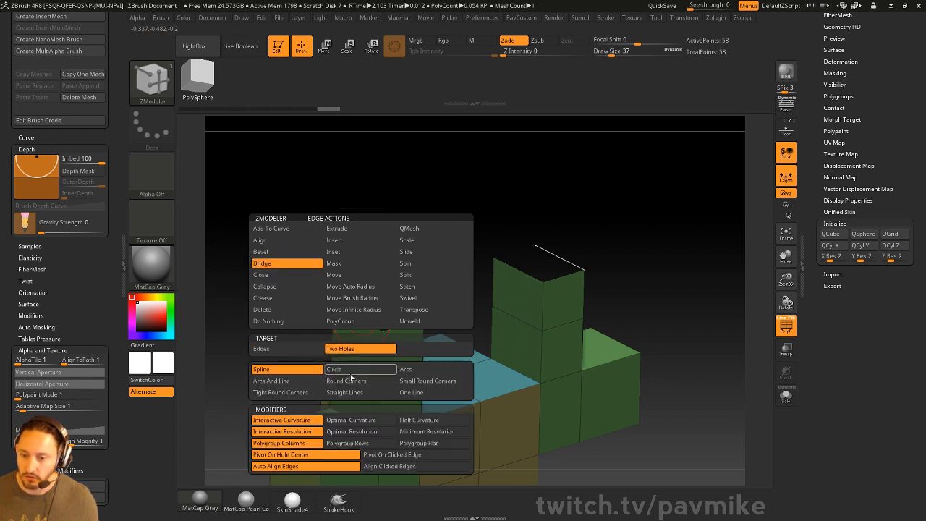
{"action": "left_click_drag", "start_coordinate": [527, 273], "coordinate": [644, 232]}
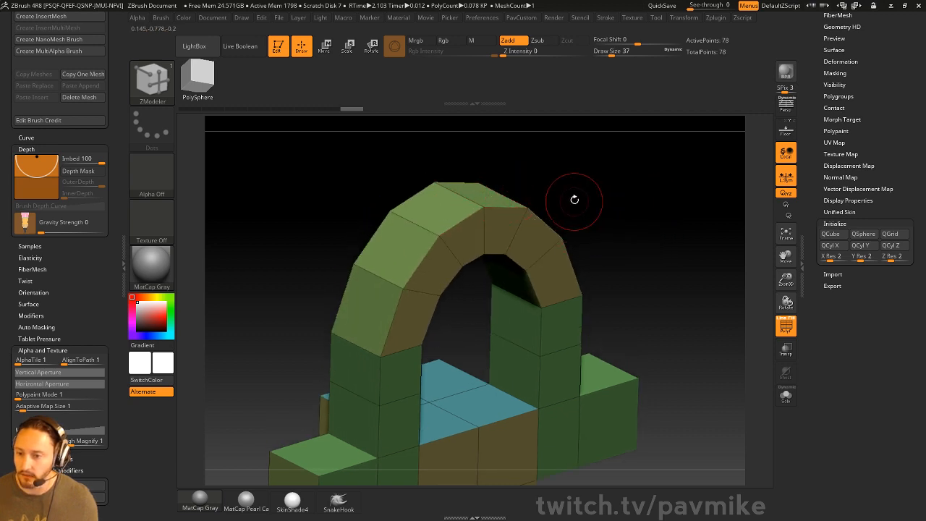
Step: Set the polygon action back to QMesh and pull the arch's top faces upward into a raised block
{"action": "key", "text": "space"}
{"action": "left_click", "coordinate": [492, 125]}
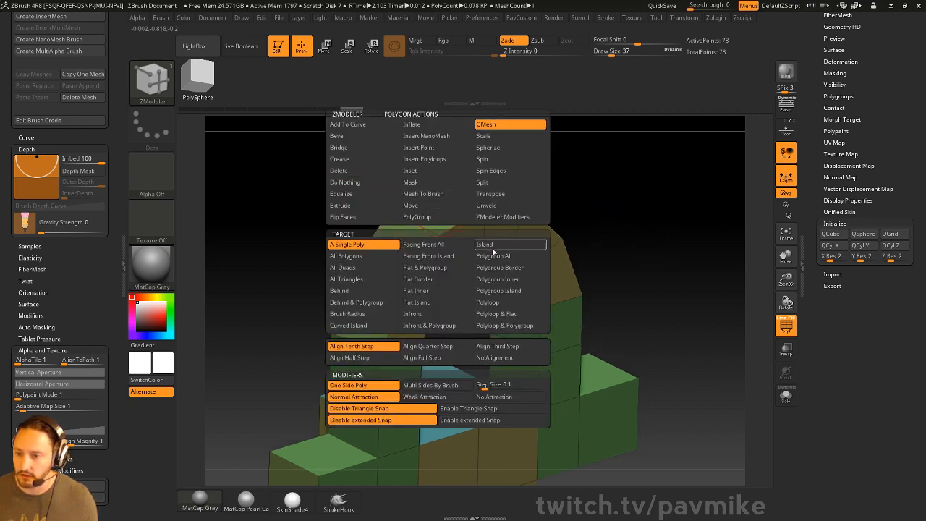
{"action": "left_click_drag", "start_coordinate": [434, 206], "coordinate": [436, 170]}
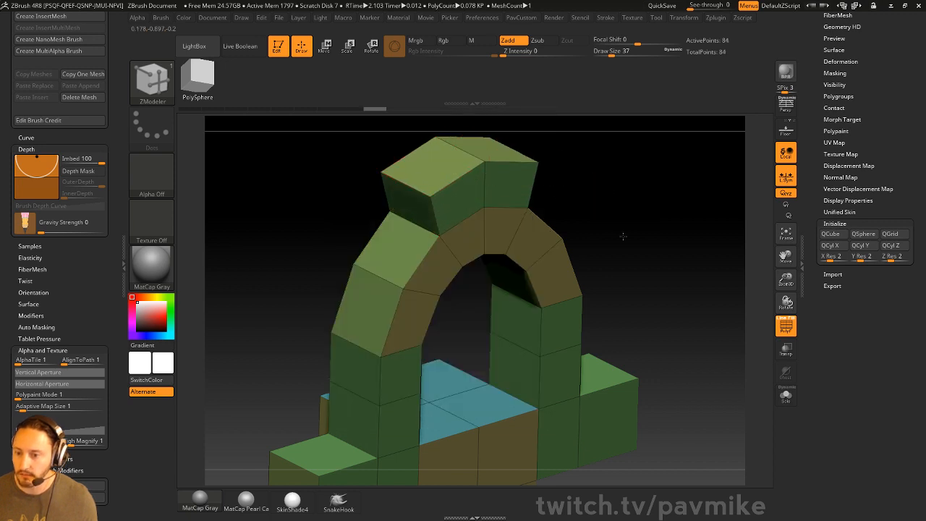
Step: Split the centre point on the front and back of the raised block into a small round group of faces
{"action": "left_click_drag", "start_coordinate": [620, 236], "coordinate": [443, 221]}
{"action": "key", "text": "space"}
{"action": "left_click", "coordinate": [548, 262]}
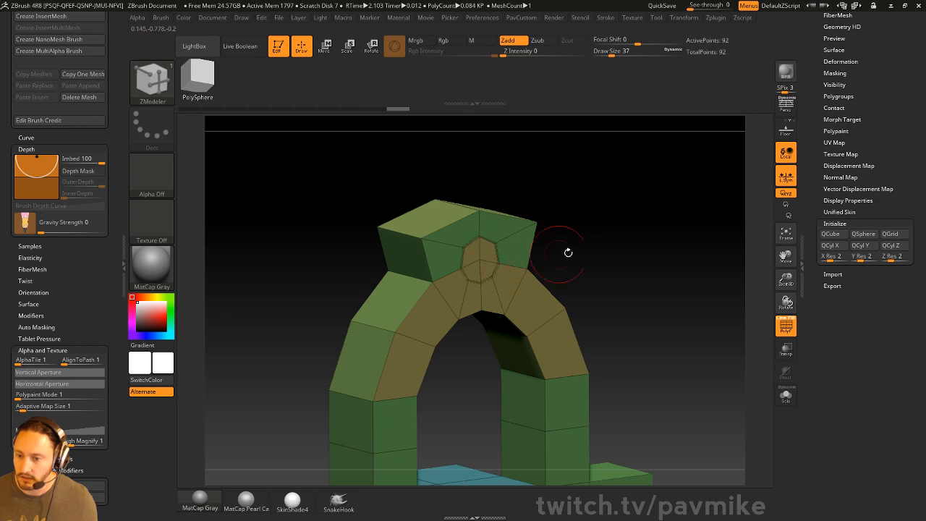
{"action": "left_click_drag", "start_coordinate": [569, 253], "coordinate": [429, 268]}
{"action": "right_click_drag", "start_coordinate": [429, 268], "coordinate": [490, 252]}
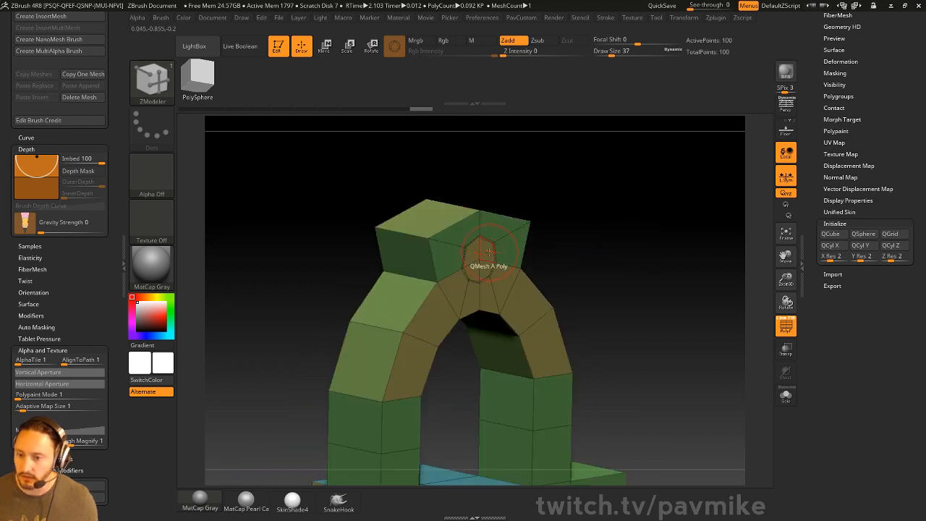
Step: Set the QMesh target to Polygroup All and push the round faces through the block to cut a hole
{"action": "key", "text": "space"}
{"action": "left_click", "coordinate": [483, 256]}
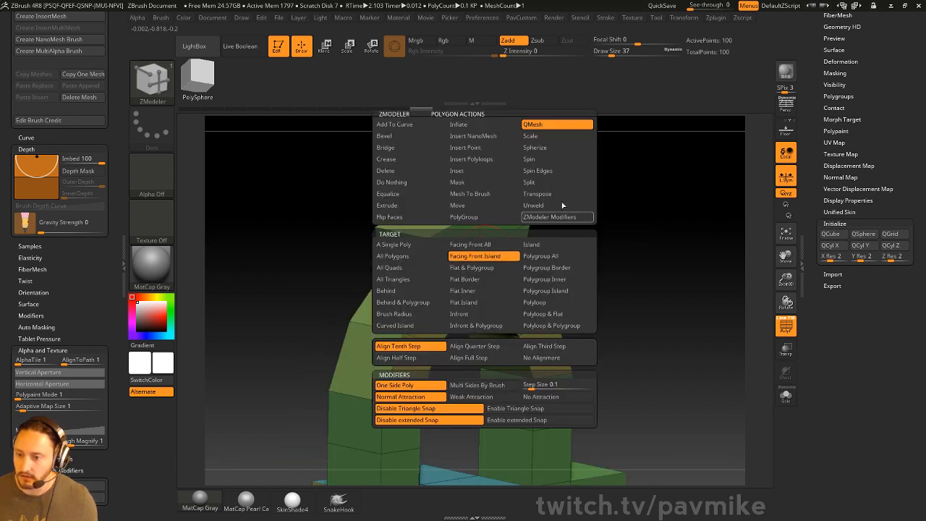
{"action": "left_click", "coordinate": [553, 255]}
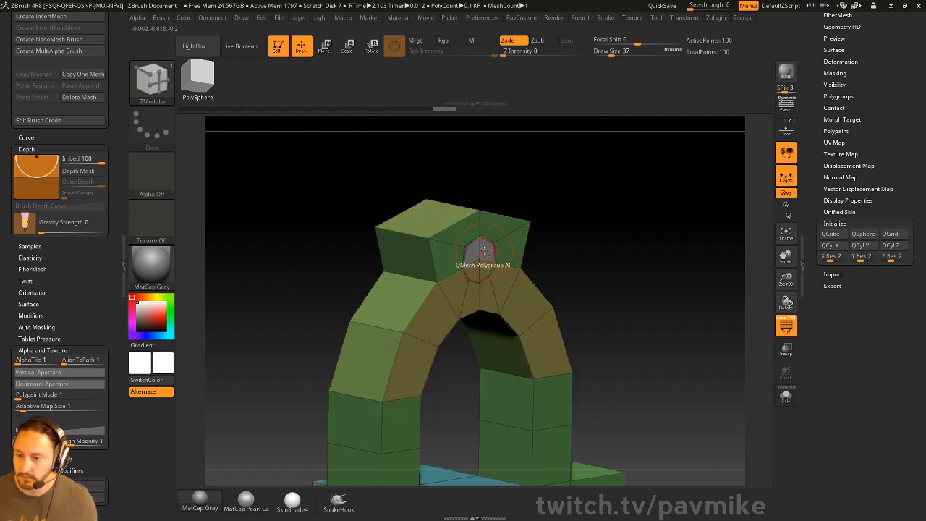
{"action": "left_click", "coordinate": [472, 270]}
Step: Turn on the Dynamic Subdivision preview for the arch model and set Draw Size to 11
{"action": "mouse_move", "coordinate": [587, 209]}
{"action": "left_mouse_down"}
{"action": "mouse_move", "coordinate": [656, 216]}
{"action": "mouse_move", "coordinate": [576, 207]}
{"action": "left_mouse_up"}
{"action": "mouse_move", "coordinate": [682, 217]}
{"action": "left_mouse_down", "text": "alt"}
{"action": "mouse_move", "coordinate": [674, 207]}
{"action": "mouse_move", "coordinate": [683, 208]}
{"action": "left_mouse_up", "text": "alt"}
{"action": "key", "text": "d"}
{"action": "left_click_drag", "start_coordinate": [666, 241], "coordinate": [665, 224]}
{"action": "key", "text": "s"}
{"action": "left_click_drag", "start_coordinate": [664, 239], "coordinate": [645, 238]}
Step: Adjust the crease tolerance and crease the model's hard edges
{"action": "key", "text": "2"}
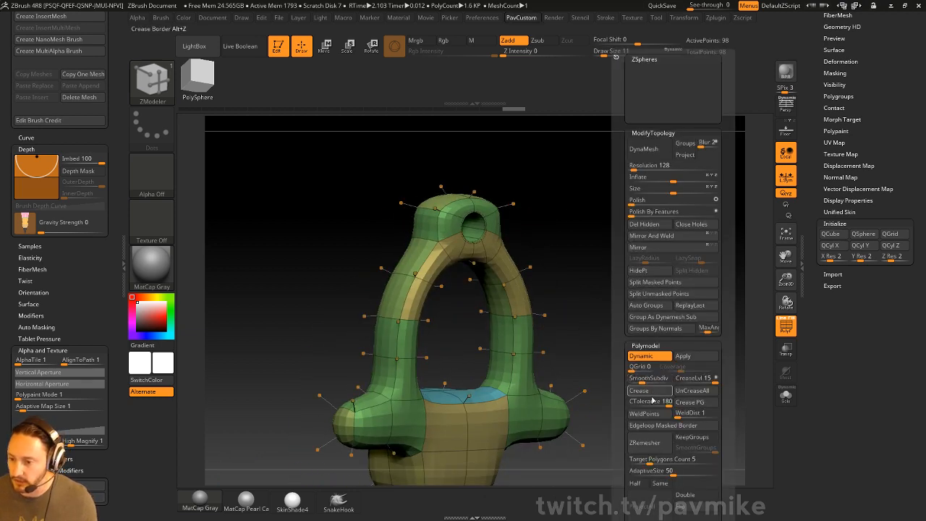
{"action": "left_click", "coordinate": [646, 403]}
{"action": "left_click", "coordinate": [657, 392]}
Step: Set ZModeler's polygon action to Crease on A Single Poly and its edge action to Crease with the target Edge
{"action": "key", "text": "space"}
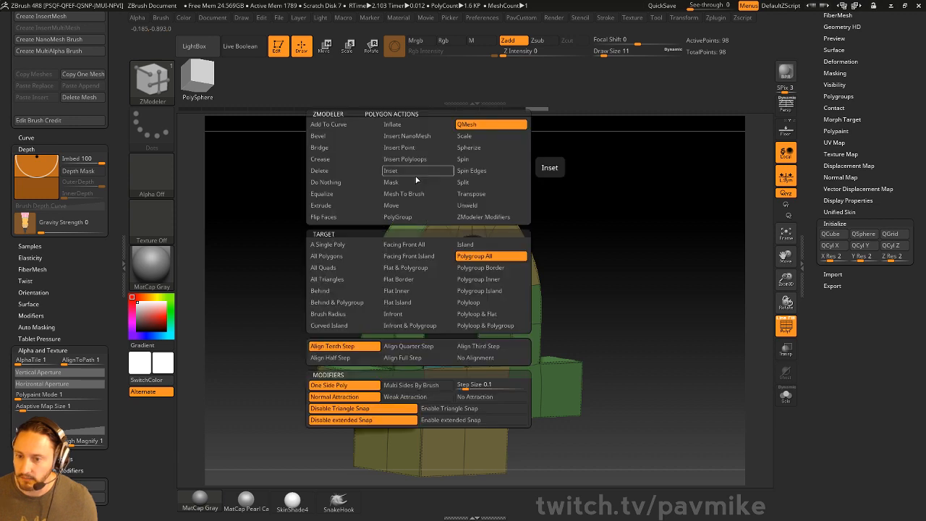
{"action": "key", "text": "c"}
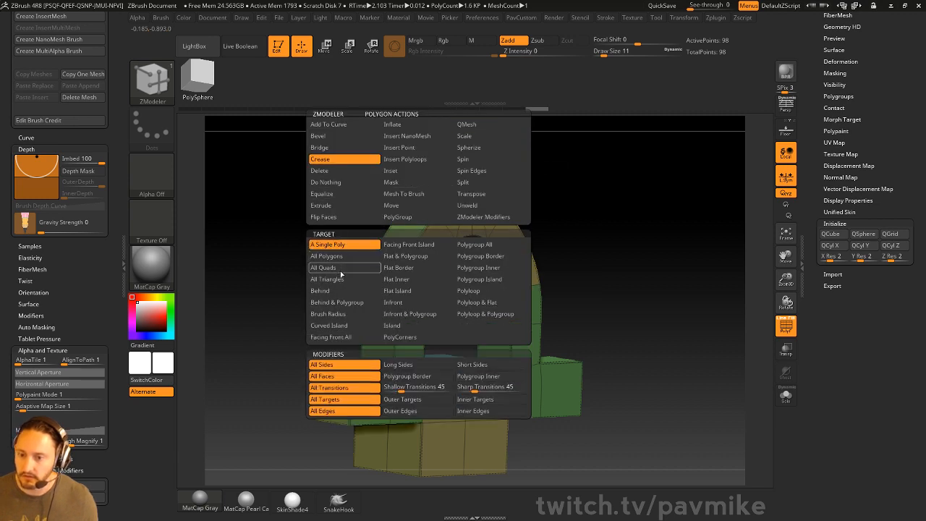
{"action": "key", "text": "space"}
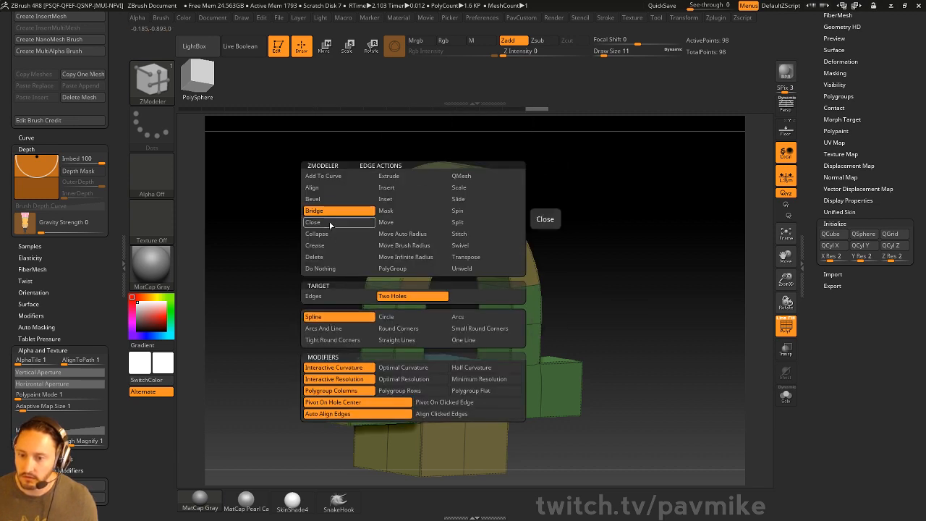
{"action": "left_click", "coordinate": [315, 245]}
{"action": "left_click", "coordinate": [322, 303]}
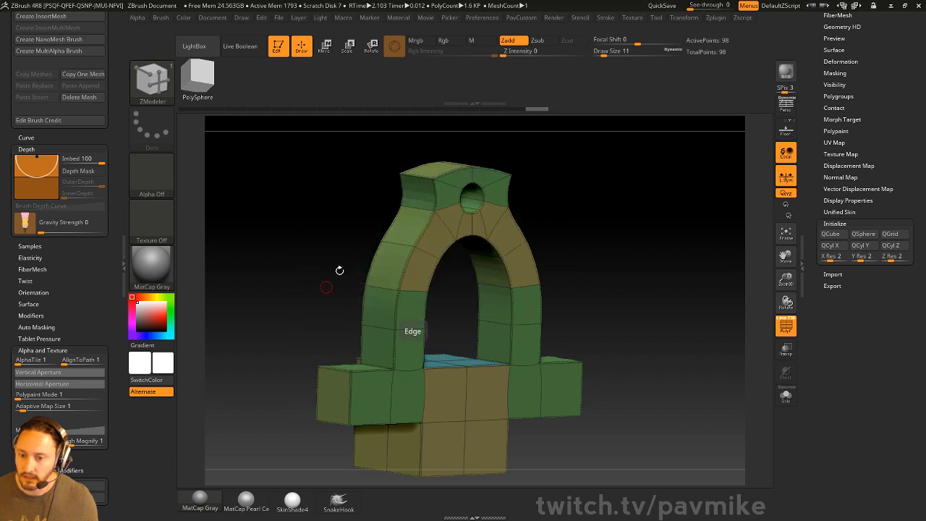
Step: Uncrease the corner edges of the top block, the side arms and the lower base to round them off
{"action": "left_click", "coordinate": [420, 176], "text": "alt"}
{"action": "left_click_drag", "start_coordinate": [636, 227], "coordinate": [623, 181], "text": "alt"}
{"action": "left_click", "coordinate": [321, 325], "text": "alt"}
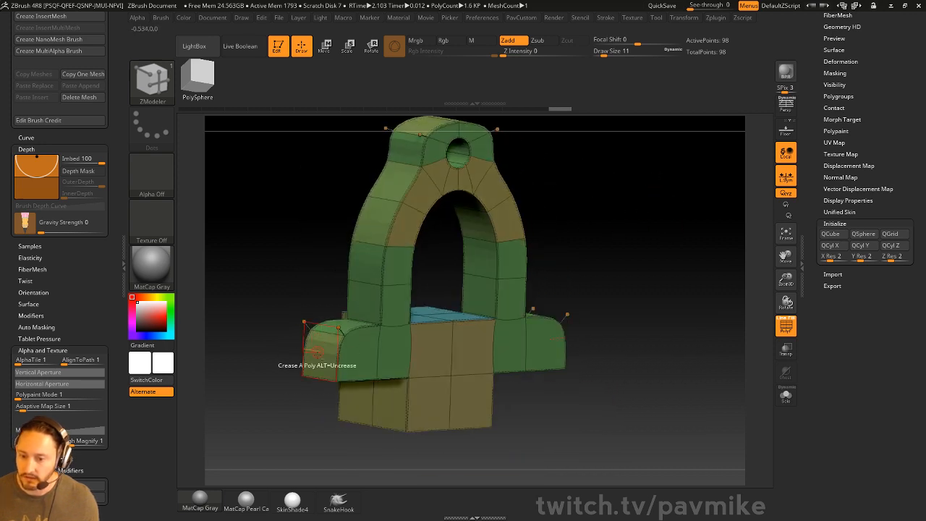
{"action": "left_click_drag", "start_coordinate": [315, 403], "coordinate": [388, 391]}
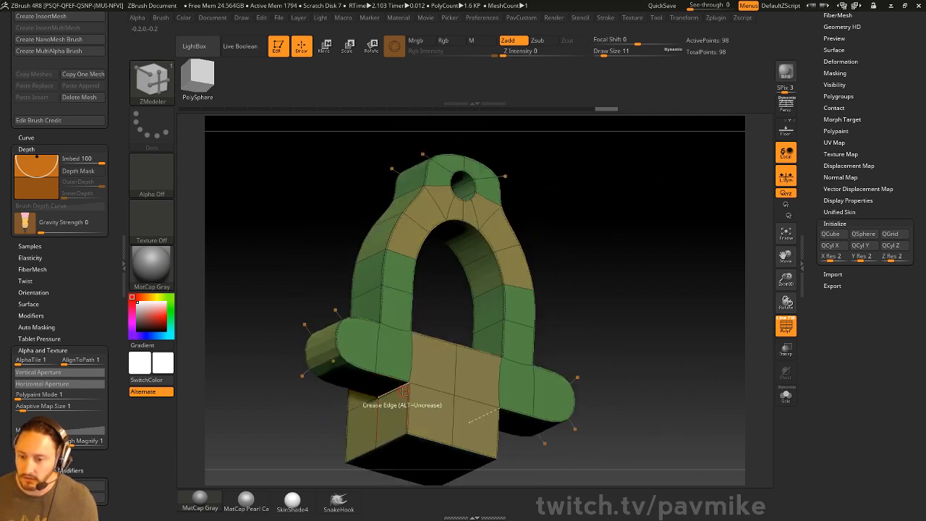
{"action": "left_click", "coordinate": [393, 440], "text": "alt"}
{"action": "left_click", "coordinate": [364, 452], "text": "alt"}
Step: Turn off PolyFrame and view the smoothed arch model without its wireframe
{"action": "left_click_drag", "start_coordinate": [629, 310], "coordinate": [747, 319], "text": "alt"}
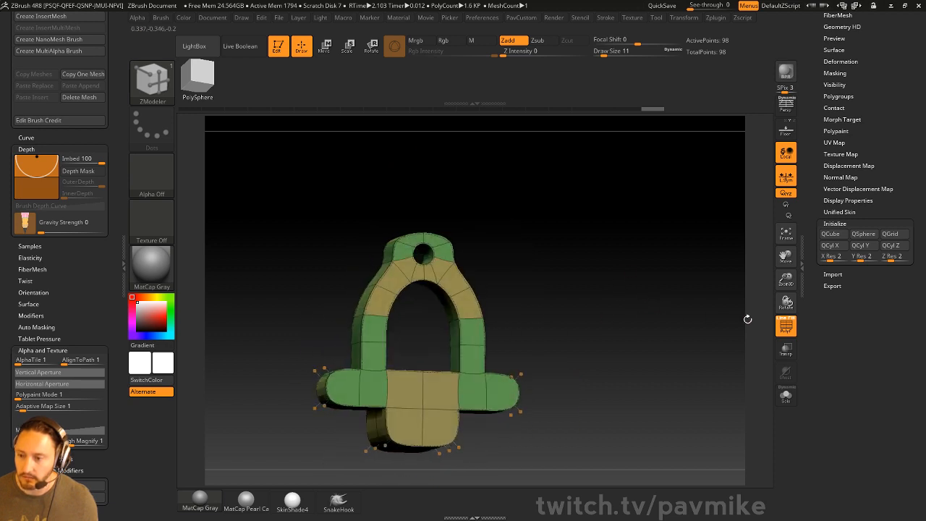
{"action": "left_click", "coordinate": [786, 327]}
{"action": "mouse_move", "coordinate": [627, 281]}
{"action": "left_mouse_down"}
{"action": "mouse_move", "coordinate": [622, 296]}
{"action": "mouse_move", "coordinate": [637, 283]}
{"action": "left_mouse_up"}
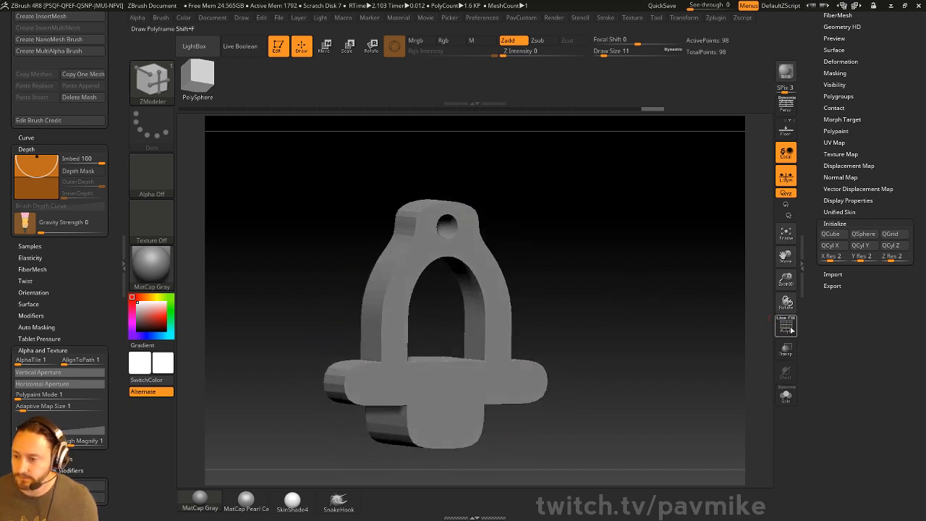
Step: Inspect the creased arch model's wireframe with PolyFrame on, and hide the wireframe again
{"action": "left_click", "coordinate": [788, 328]}
{"action": "left_click_drag", "start_coordinate": [731, 328], "coordinate": [707, 327]}
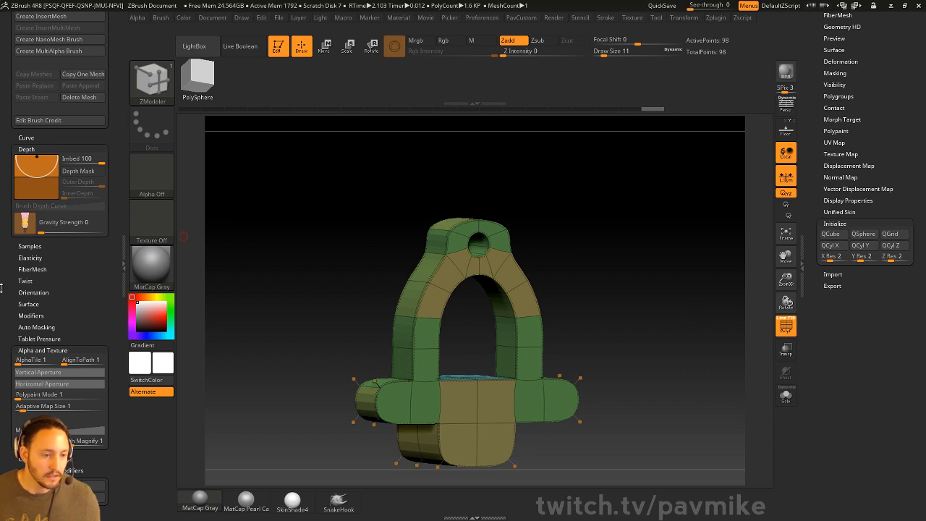
{"action": "left_click_drag", "start_coordinate": [628, 358], "coordinate": [645, 326]}
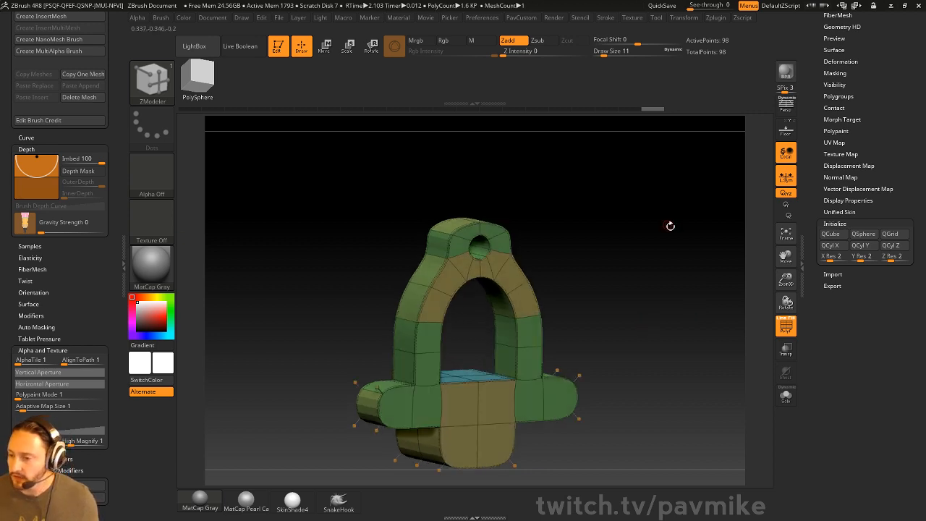
{"action": "left_click", "coordinate": [782, 329]}
Step: Frame the arch model, switch to the Standard brush and open the model's subtool list
{"action": "key", "text": "f"}
{"action": "key", "text": "b"}
{"action": "key", "text": "s"}
{"action": "key", "text": "t"}
{"action": "left_click_drag", "start_coordinate": [686, 302], "coordinate": [731, 215]}
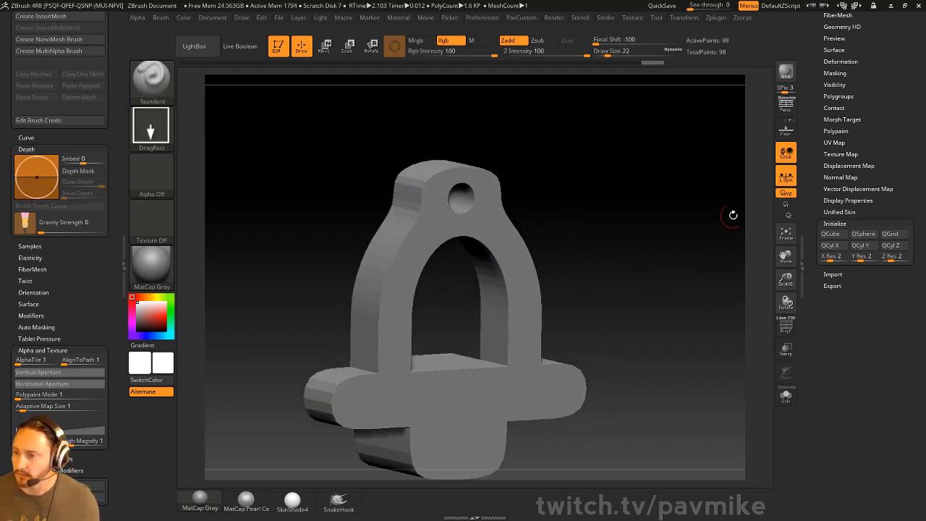
{"action": "mouse_move", "coordinate": [811, 107]}
{"action": "left_mouse_down"}
{"action": "mouse_move", "coordinate": [821, 193]}
{"action": "mouse_move", "coordinate": [823, 183]}
{"action": "left_mouse_up"}
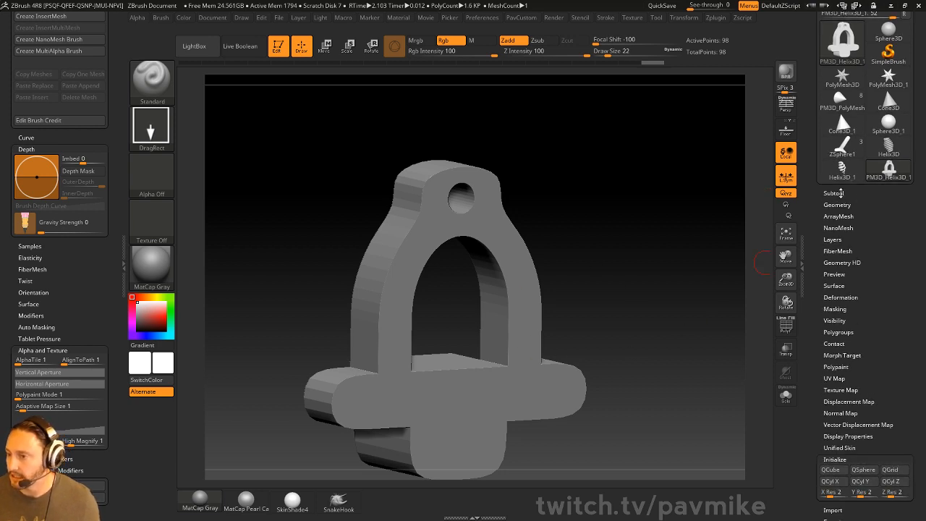
{"action": "left_click_drag", "start_coordinate": [634, 319], "coordinate": [745, 257]}
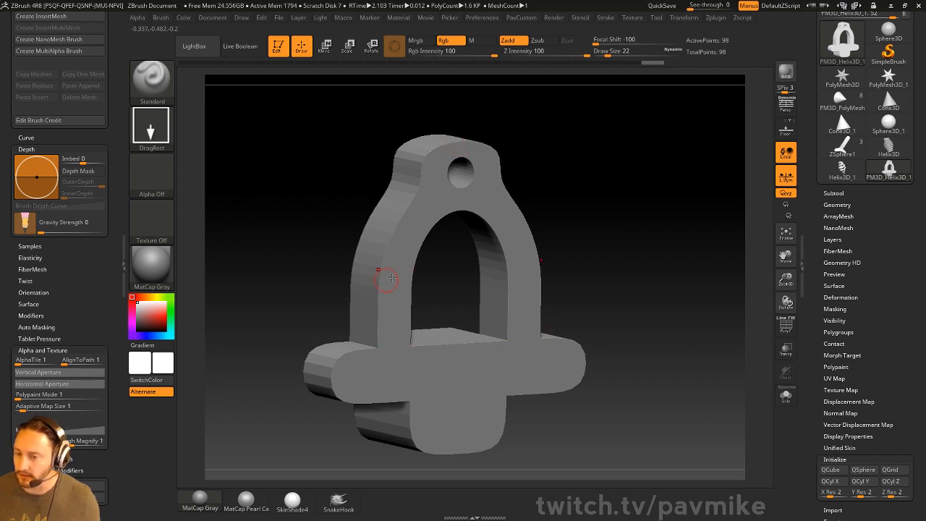
{"action": "left_click_drag", "start_coordinate": [622, 268], "coordinate": [649, 213], "text": "alt"}
{"action": "left_click_drag", "start_coordinate": [707, 327], "coordinate": [691, 304]}
{"action": "left_click", "coordinate": [834, 193]}
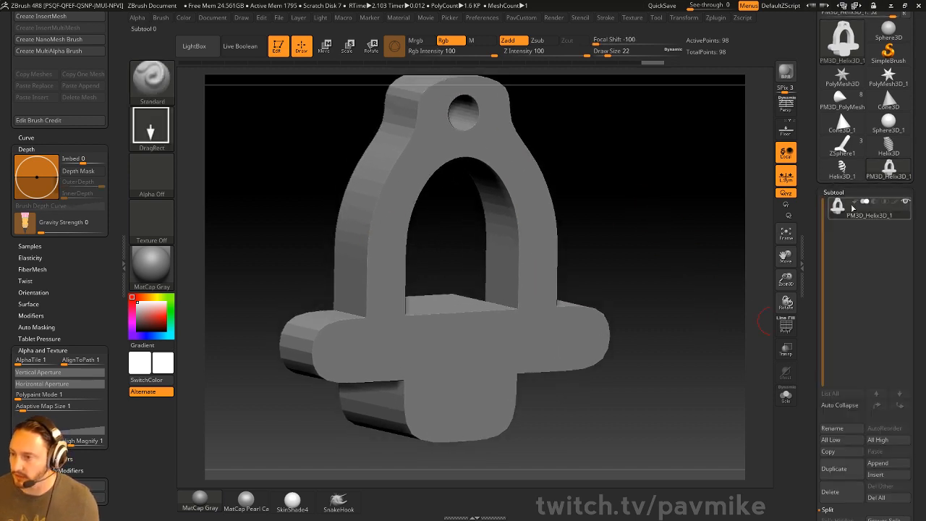
Step: Select the IMM Boolean brush's PowerDetail mesh and insert it on the front of the side arms with symmetry
{"action": "key", "text": "b"}
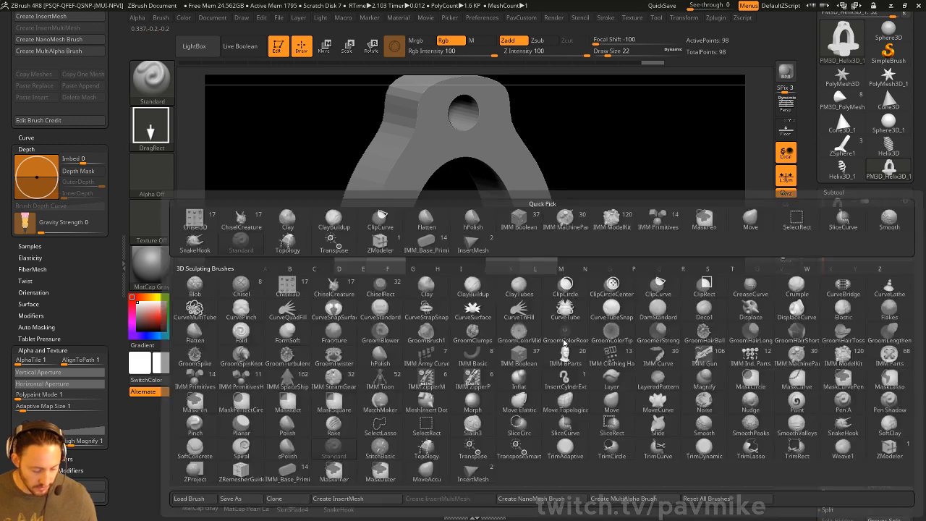
{"action": "key", "text": "i"}
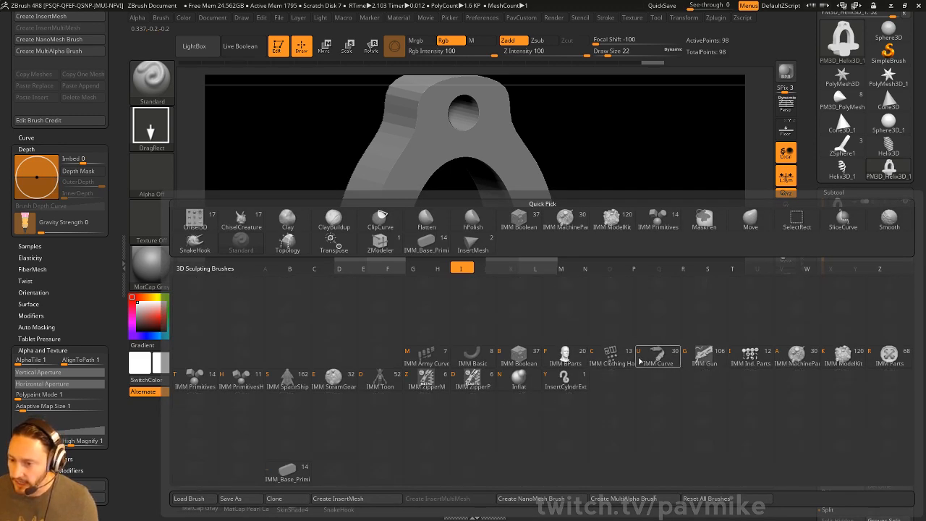
{"action": "left_click", "coordinate": [536, 349]}
{"action": "key", "text": "m"}
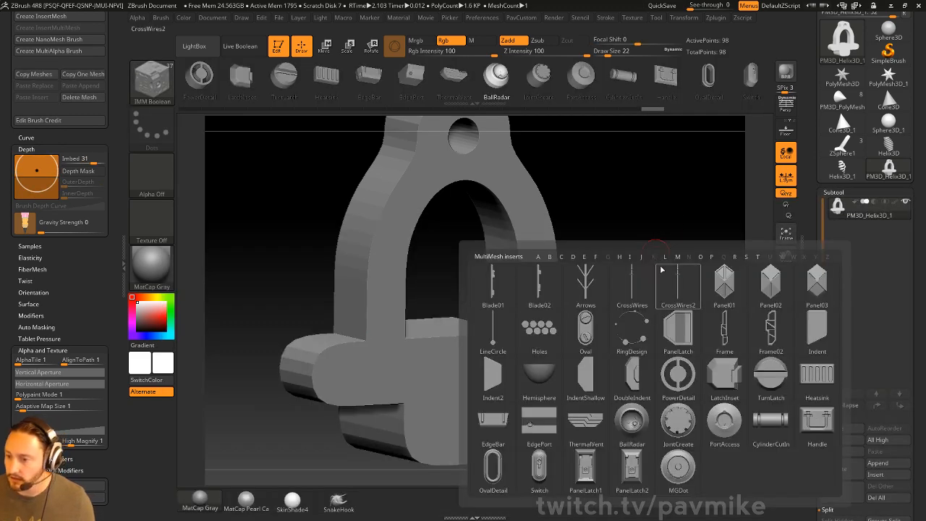
{"action": "left_click", "coordinate": [678, 373]}
{"action": "left_click_drag", "start_coordinate": [624, 304], "coordinate": [622, 259]}
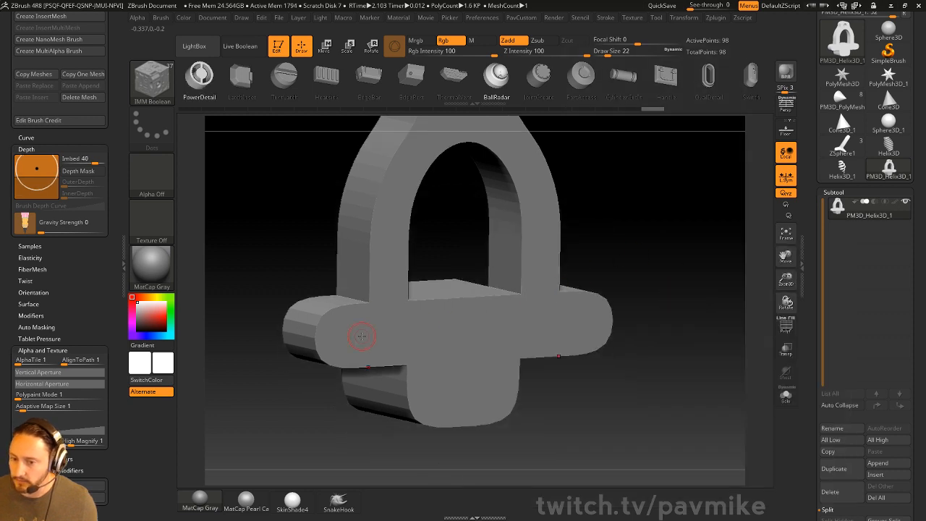
{"action": "left_click_drag", "start_coordinate": [360, 347], "coordinate": [363, 366]}
Step: Split the unmasked points so the inserted round details become a separate subtool
{"action": "key", "text": "space"}
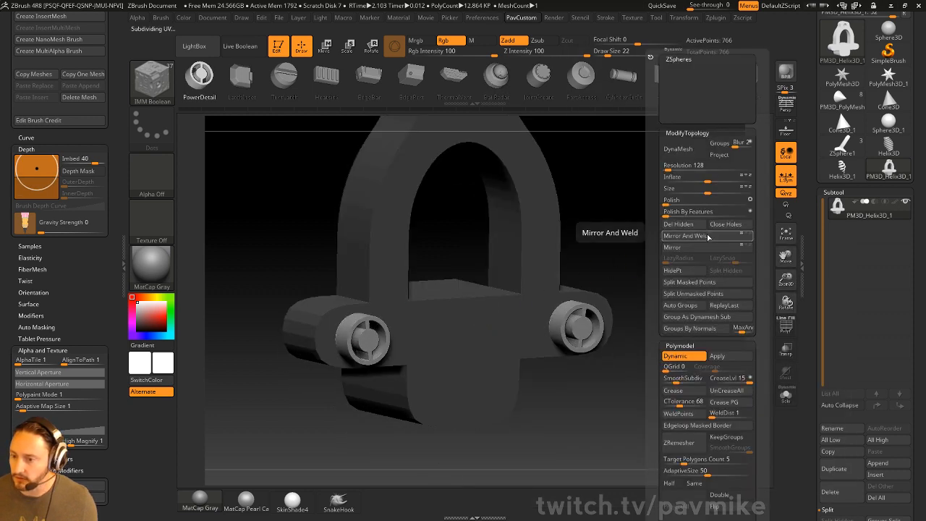
{"action": "mouse_move", "coordinate": [857, 212]}
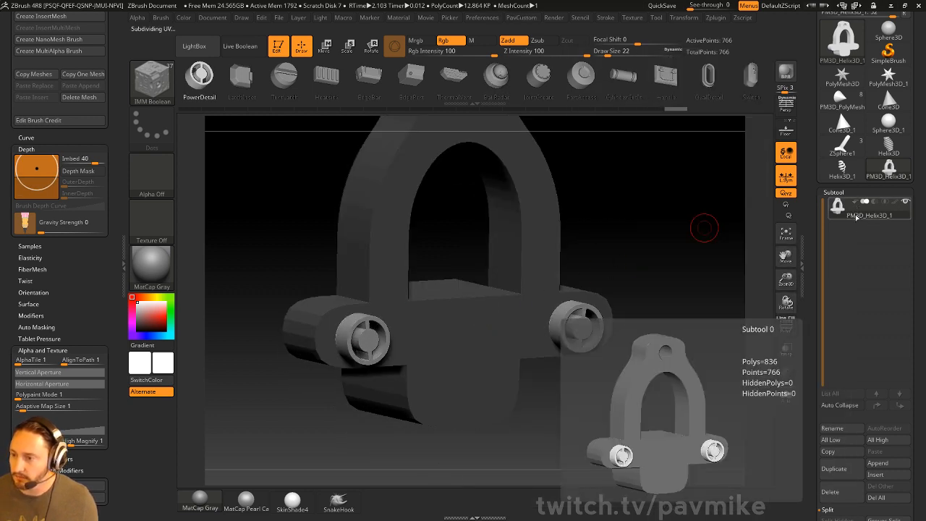
{"action": "key", "text": "space"}
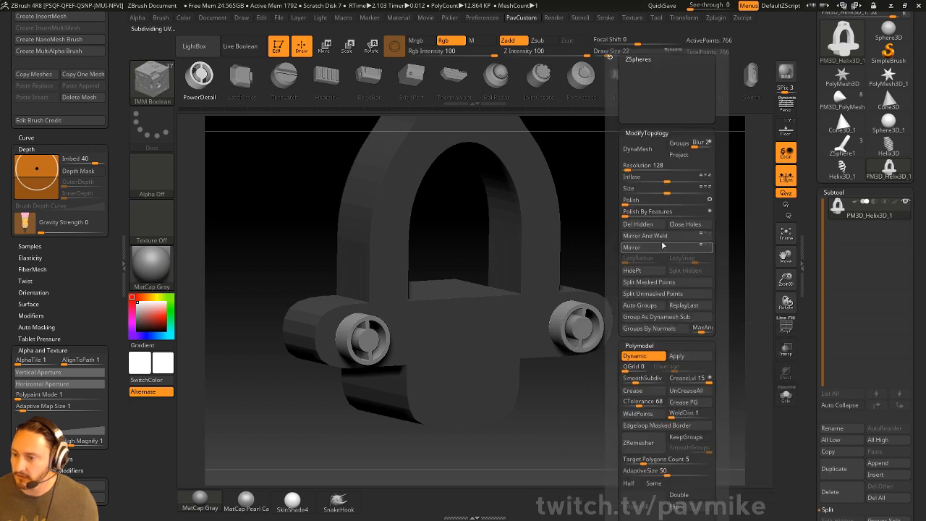
{"action": "left_click", "coordinate": [655, 293]}
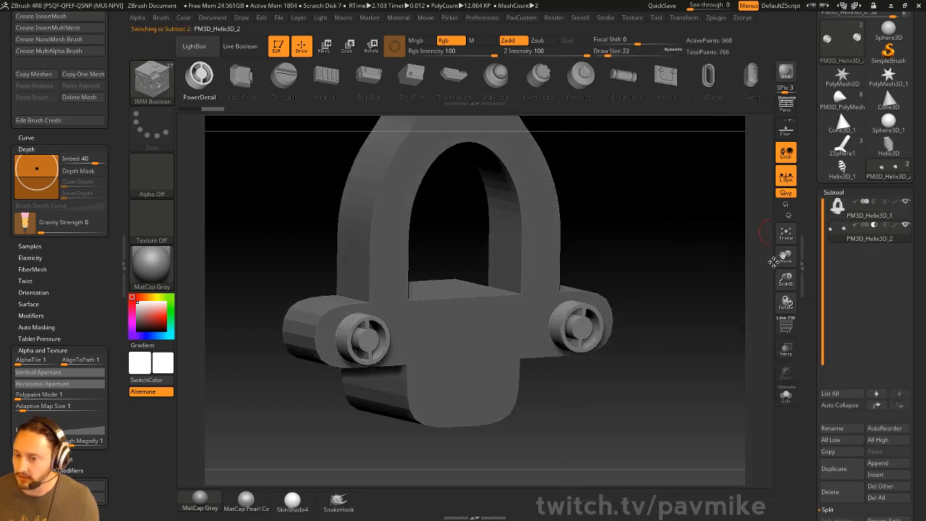
Step: Enable Live Boolean and push the round details into the arms by about 0.047 so they cut into the surface
{"action": "left_click_drag", "start_coordinate": [671, 284], "coordinate": [660, 287]}
{"action": "key", "text": "shift+b"}
{"action": "key", "text": "w"}
{"action": "left_click_drag", "start_coordinate": [388, 351], "coordinate": [381, 348]}
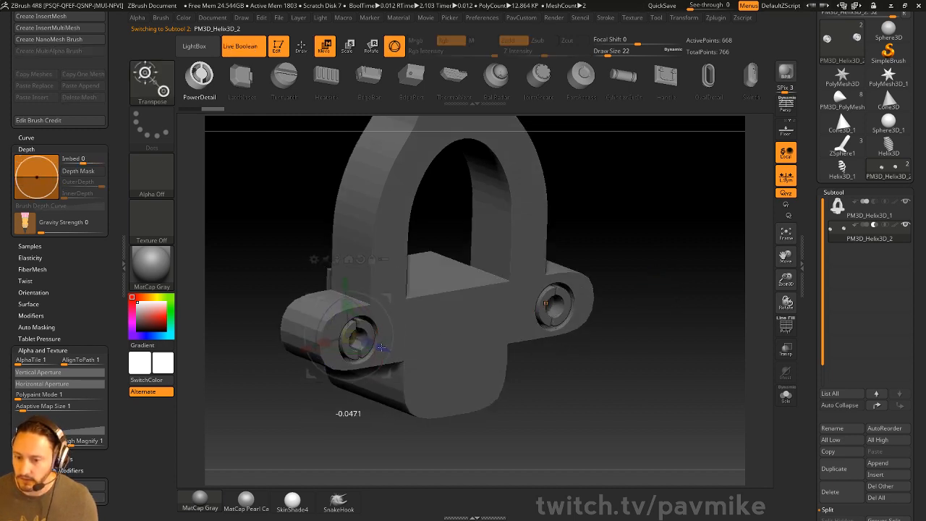
{"action": "key", "text": "q"}
{"action": "left_click_drag", "start_coordinate": [709, 294], "coordinate": [696, 284], "text": "shift"}
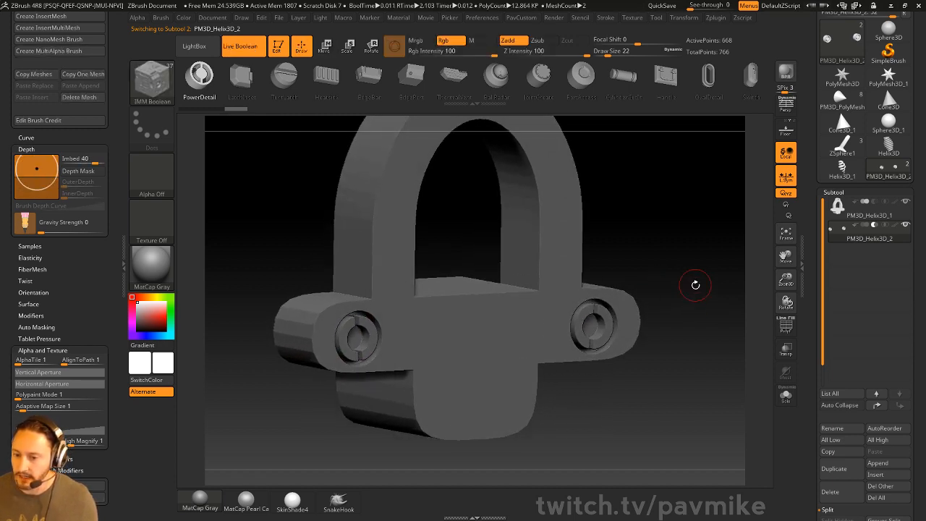
{"action": "left_click", "coordinate": [783, 326]}
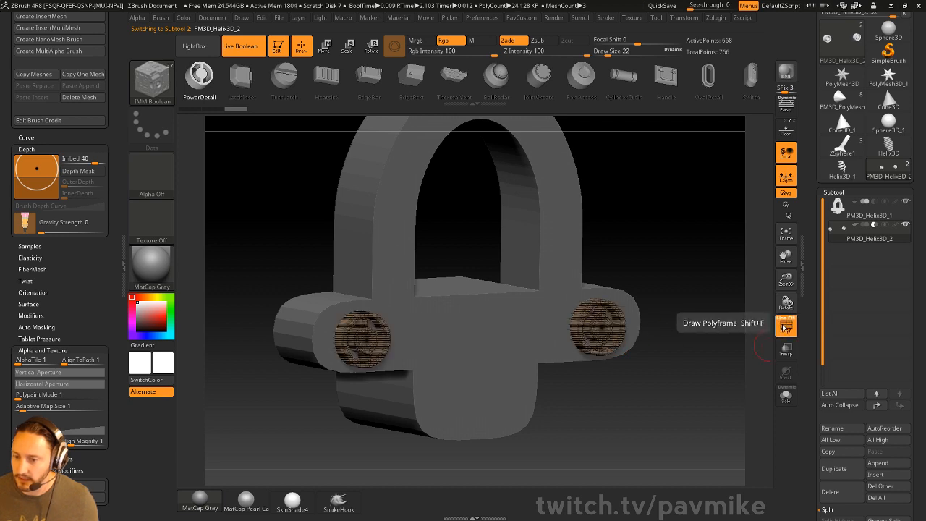
{"action": "left_click", "coordinate": [783, 326]}
{"action": "mouse_move", "coordinate": [699, 288]}
{"action": "left_mouse_down"}
{"action": "mouse_move", "coordinate": [707, 293]}
{"action": "mouse_move", "coordinate": [692, 290]}
{"action": "left_mouse_up"}
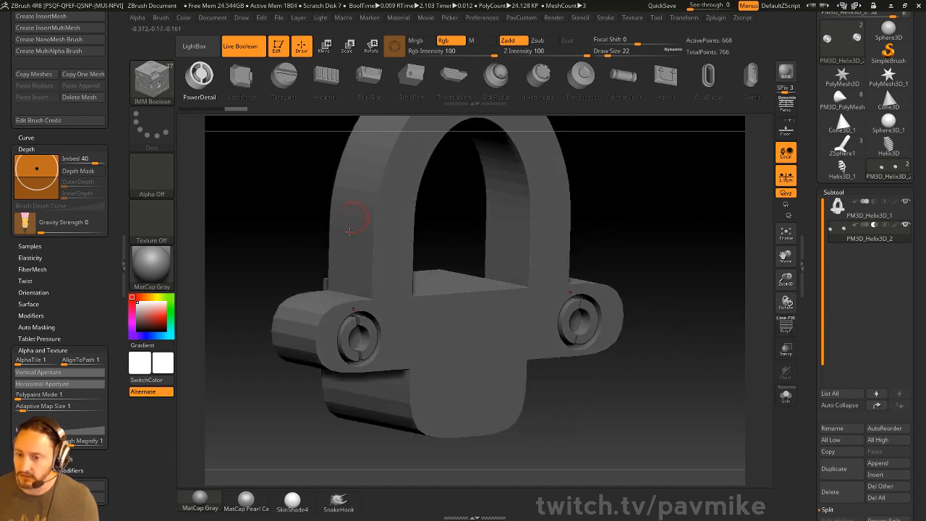
Step: Select the arch subtool and set its dynamic subdivision SmoothSubdiv to 5
{"action": "left_click", "coordinate": [855, 228]}
{"action": "scroll", "coordinate": [813, 218], "scroll_direction": "down", "scroll_amount": 5}
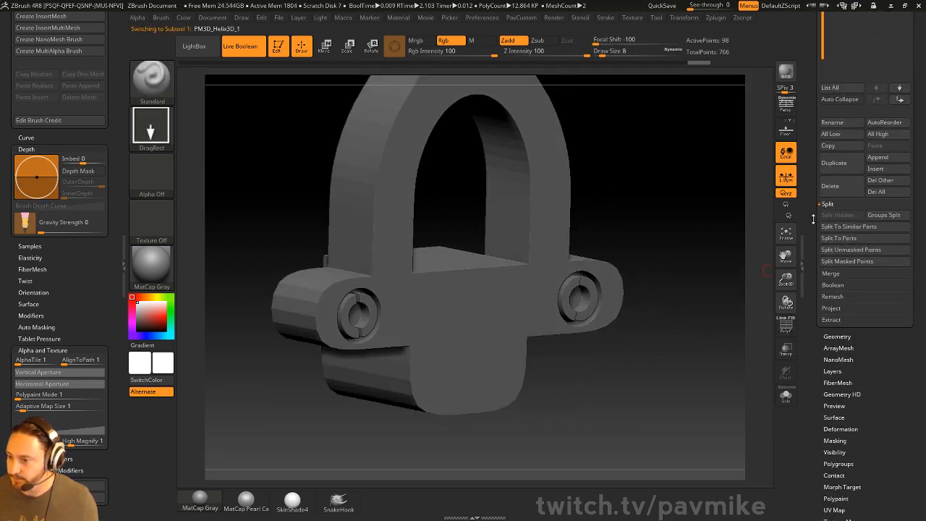
{"action": "left_click", "coordinate": [831, 336]}
{"action": "scroll", "coordinate": [816, 405], "scroll_direction": "down", "scroll_amount": 4}
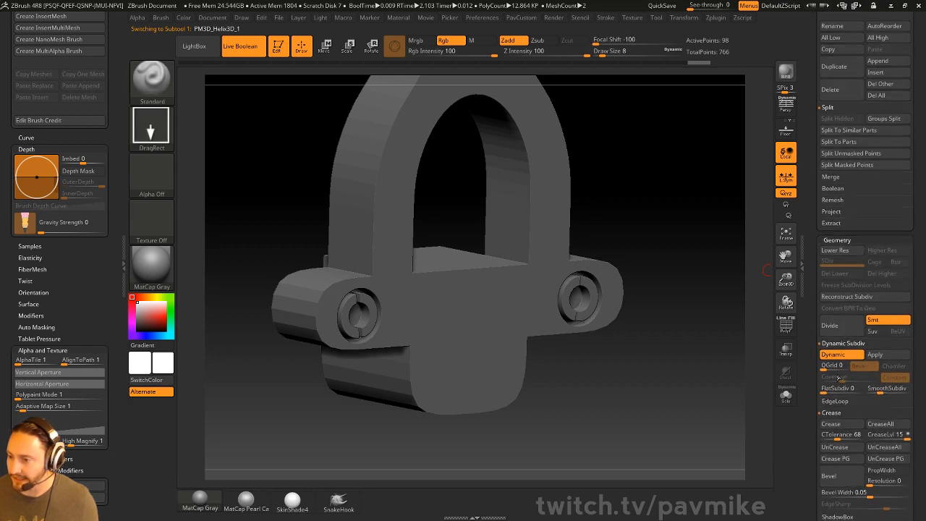
{"action": "left_click_drag", "start_coordinate": [812, 360], "coordinate": [811, 294]}
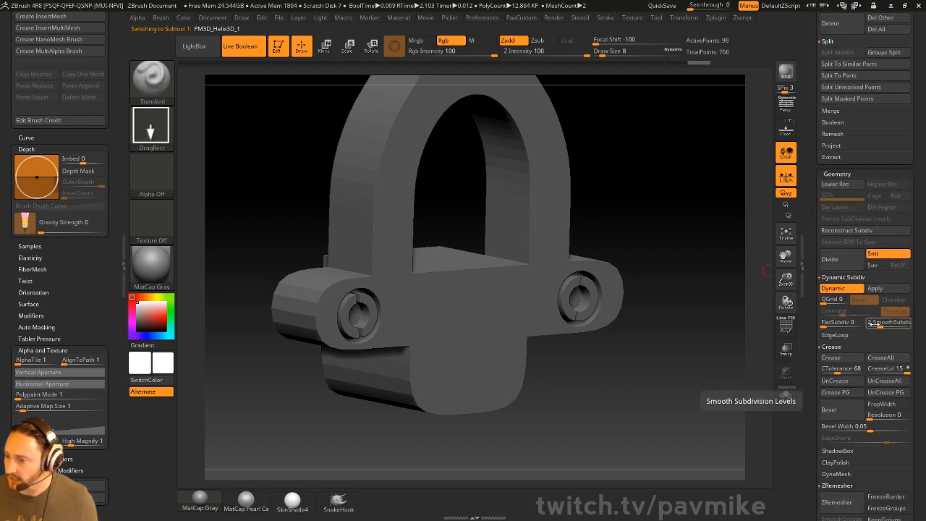
{"action": "left_click_drag", "start_coordinate": [880, 323], "coordinate": [888, 323]}
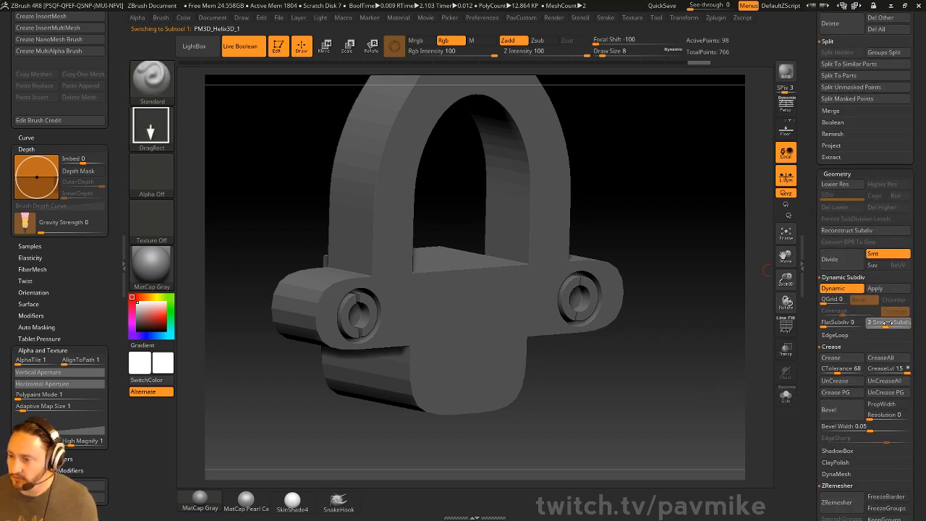
{"action": "left_click", "coordinate": [896, 326]}
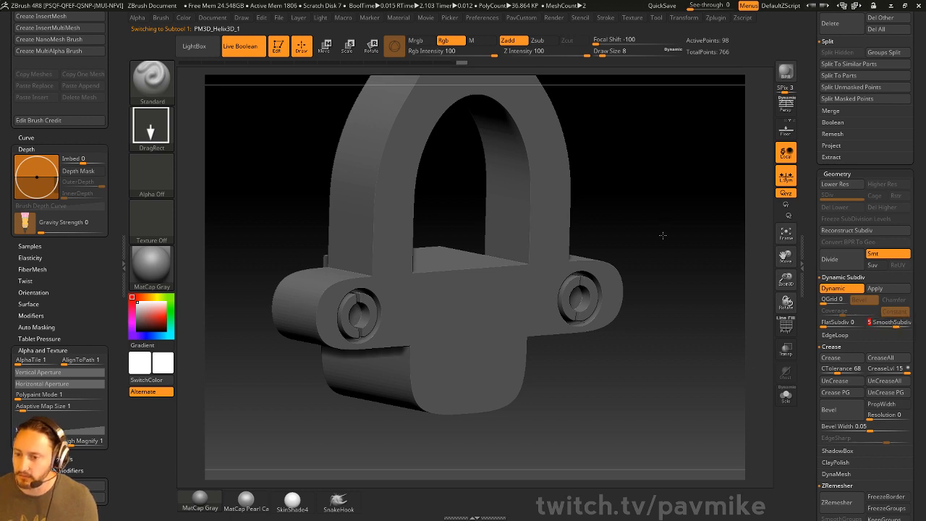
Step: Set the arch's crease level to 3 and refresh the dynamic subdivision to soften the edges
{"action": "mouse_move", "coordinate": [663, 236]}
{"action": "left_mouse_down", "text": "alt"}
{"action": "mouse_move", "coordinate": [669, 261]}
{"action": "mouse_move", "coordinate": [674, 218]}
{"action": "left_mouse_up", "text": "alt"}
{"action": "scroll", "coordinate": [868, 304], "scroll_direction": "down", "scroll_amount": 4}
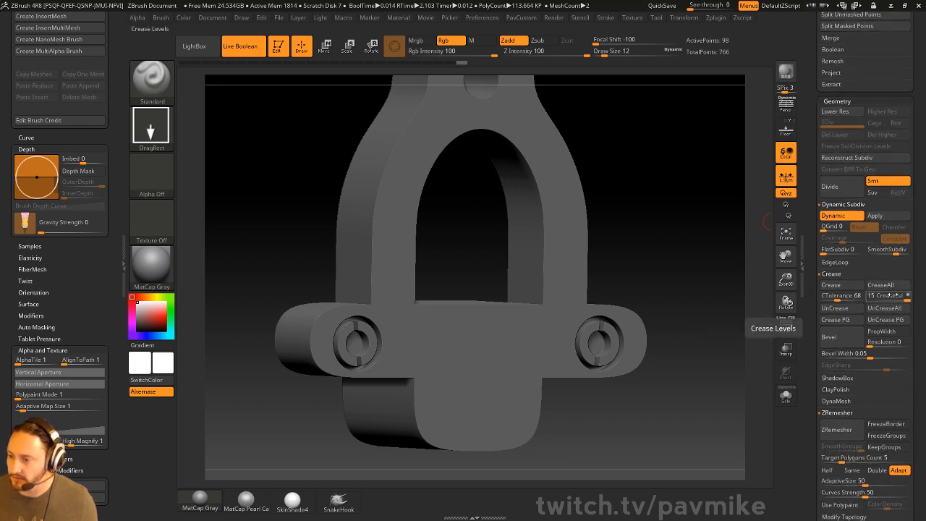
{"action": "left_click", "coordinate": [879, 297]}
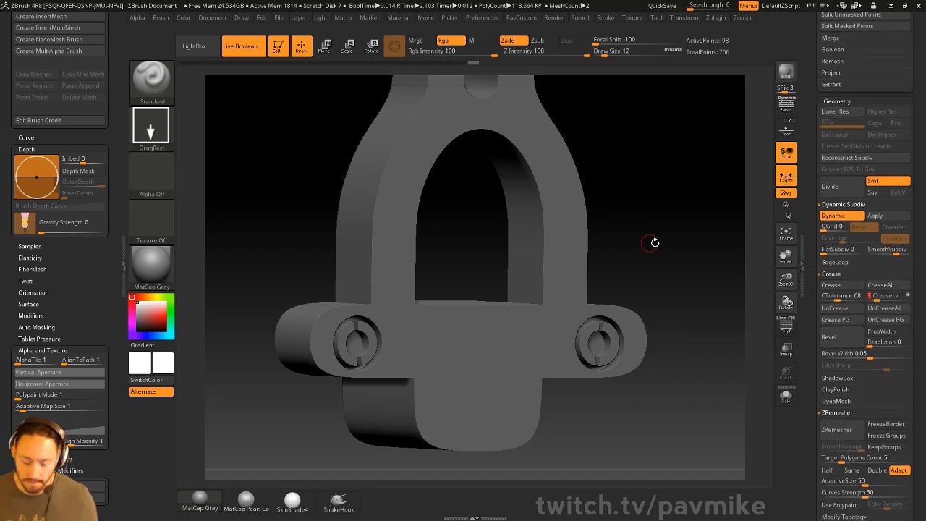
{"action": "key", "text": "shift+d"}
{"action": "key", "text": "d"}
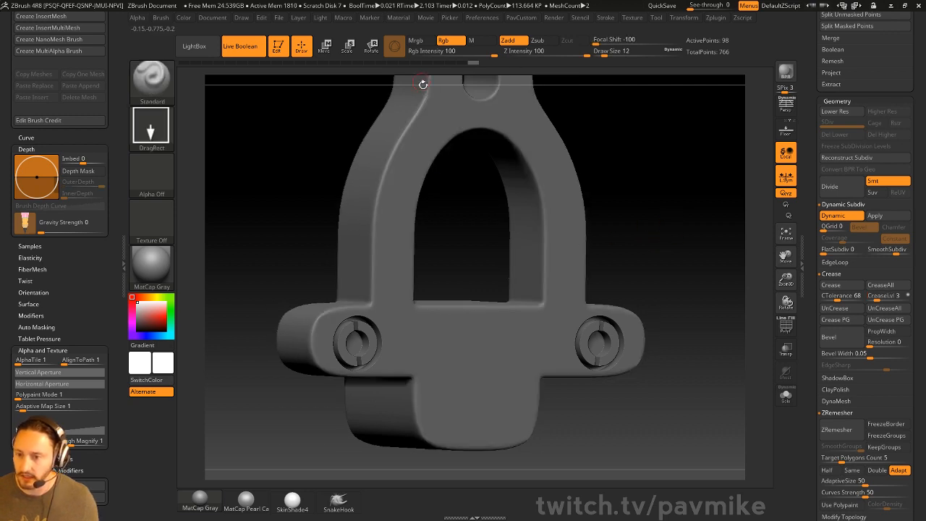
{"action": "left_click_drag", "start_coordinate": [703, 281], "coordinate": [695, 260]}
Step: Set the arch's crease level to 4 and refresh the dynamic subdivision for tighter bevelled edges
{"action": "left_click", "coordinate": [873, 295]}
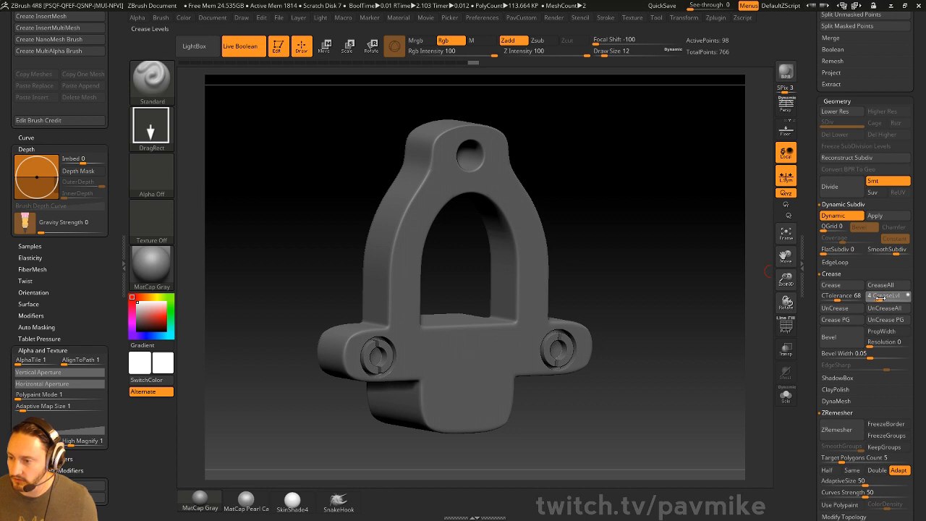
{"action": "key", "text": "shift"}
{"action": "key", "text": "shift+d"}
{"action": "key", "text": "d"}
{"action": "mouse_move", "coordinate": [702, 302]}
{"action": "left_mouse_down"}
{"action": "mouse_move", "coordinate": [687, 300]}
{"action": "mouse_move", "coordinate": [703, 299]}
{"action": "left_mouse_up"}
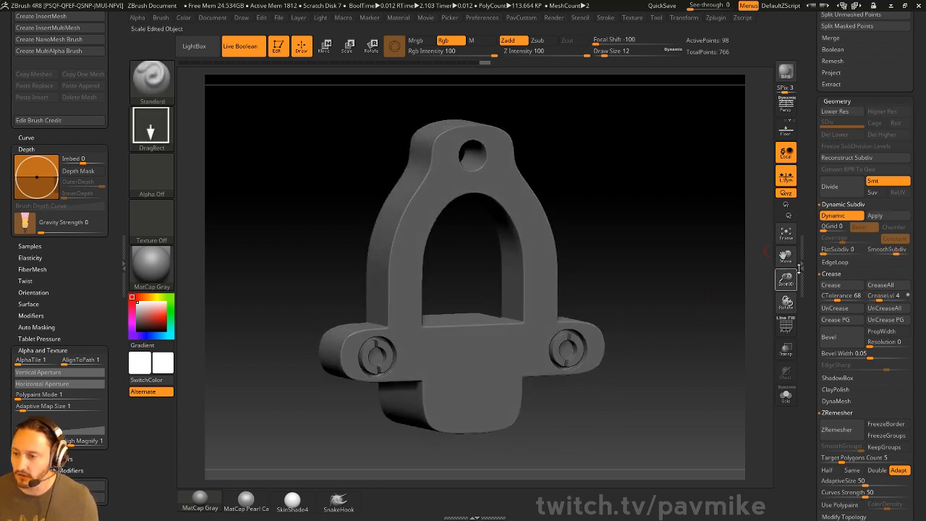
Step: Switch to the ZModeler brush and set its polygon action to QMesh with the target A Single Poly
{"action": "key", "text": "b"}
{"action": "key", "text": "z"}
{"action": "key", "text": "m"}
{"action": "key", "text": "space"}
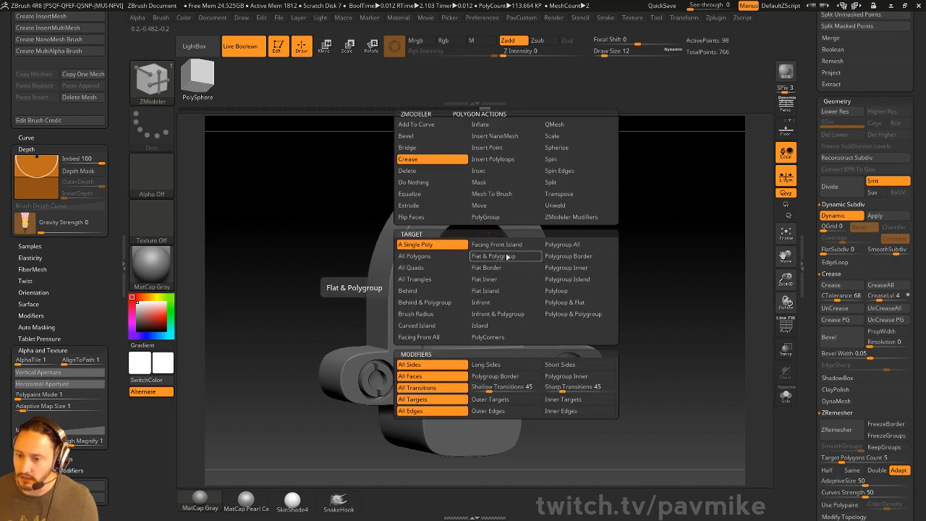
{"action": "left_click", "coordinate": [561, 124]}
{"action": "left_click", "coordinate": [416, 245]}
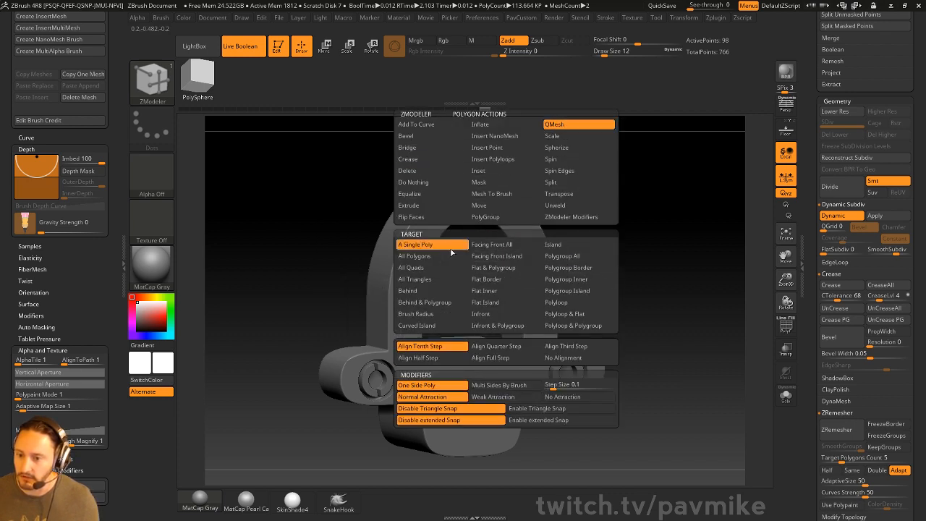
Step: Try extruding a single polygon on the arch's inner side with QMesh, check it with PolyFrame, and undo the extrusion
{"action": "left_click", "coordinate": [492, 263]}
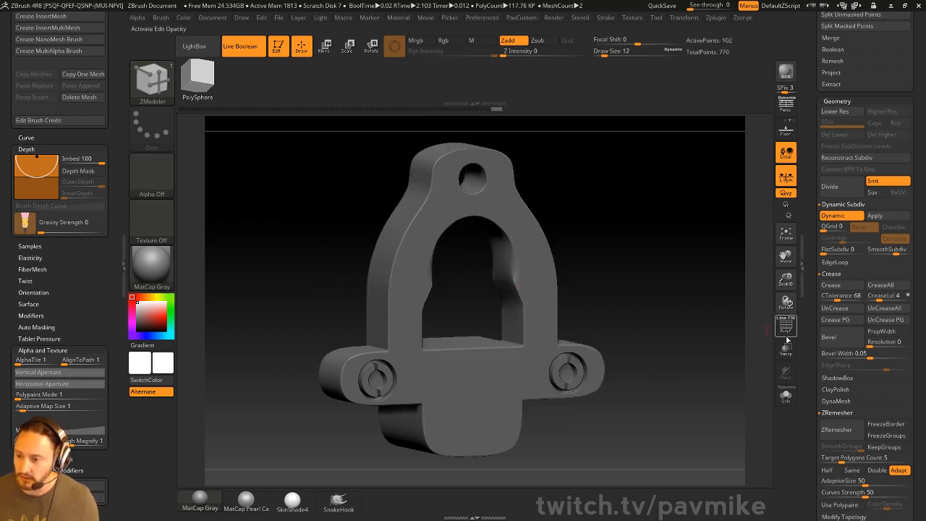
{"action": "key", "text": "shift+f"}
{"action": "key", "text": "shift+d"}
{"action": "left_click_drag", "start_coordinate": [659, 247], "coordinate": [618, 252], "text": "alt"}
{"action": "key", "text": "d"}
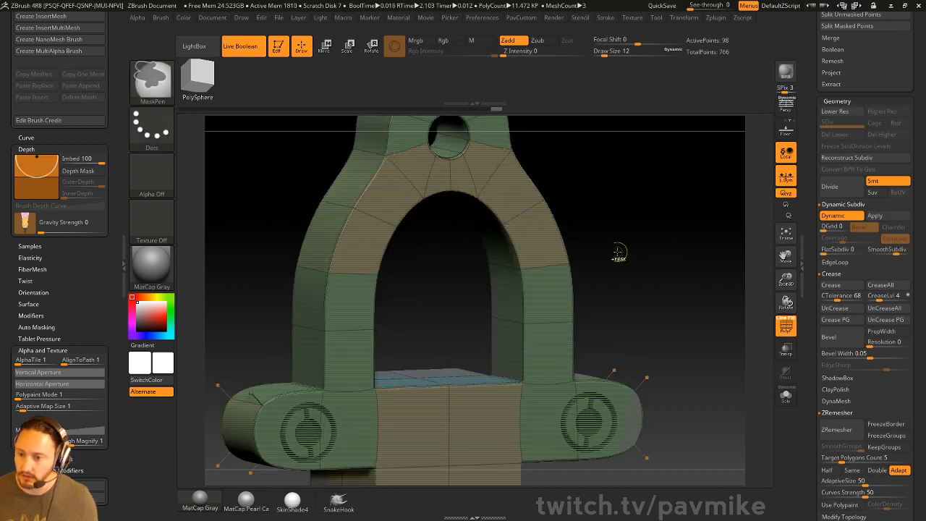
{"action": "left_click", "coordinate": [491, 304]}
{"action": "key", "text": "ctrl+z"}
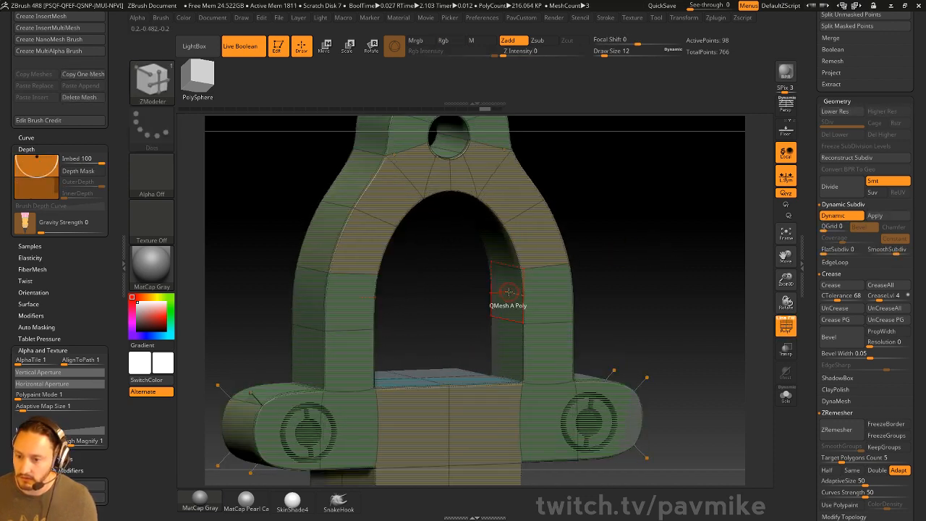
Step: Turn off dynamic subdivision and keep PolyFrame on to show the low-poly base mesh
{"action": "key", "text": "shift+d"}
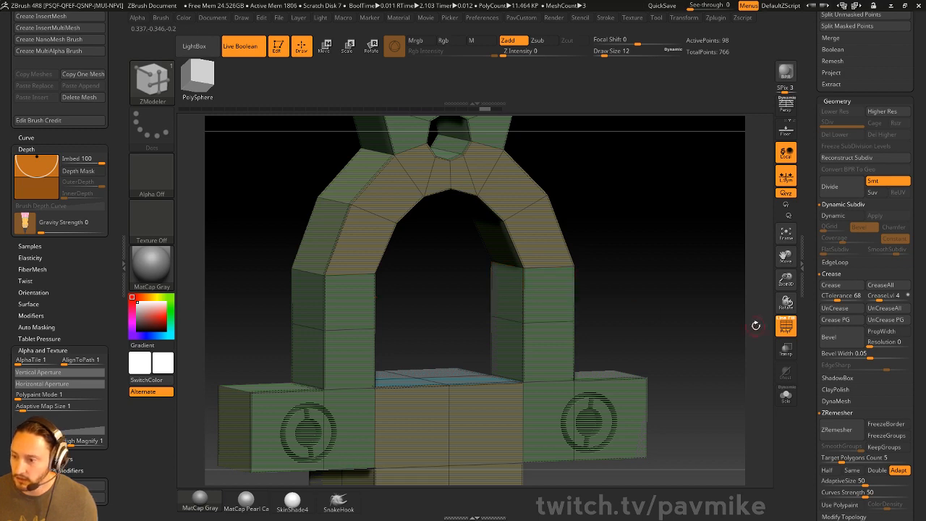
{"action": "left_click", "coordinate": [787, 325]}
{"action": "key", "text": "shift+f"}
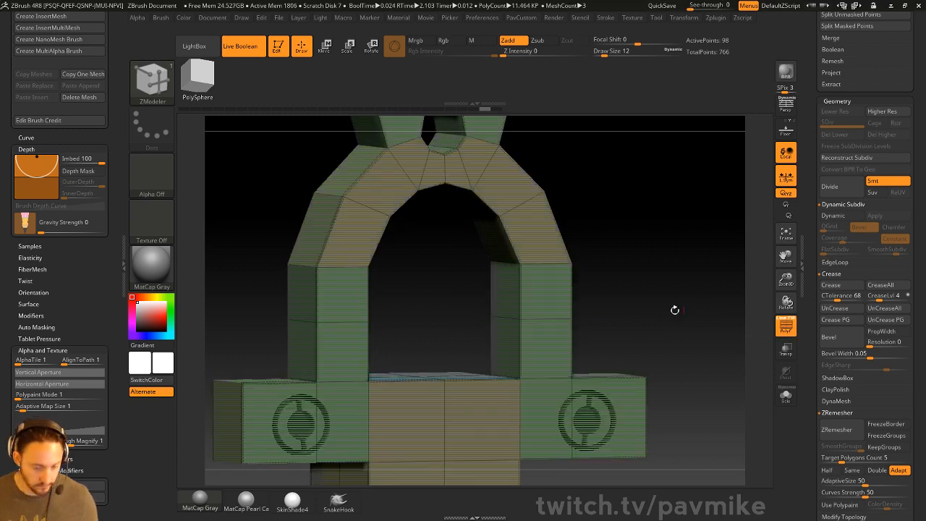
Step: Extrude the upper polygon on the arch's inner side with QMesh into a mirrored block and switch dynamic subdivision off
{"action": "key", "text": "shift+d"}
{"action": "left_click_drag", "start_coordinate": [641, 224], "coordinate": [502, 308]}
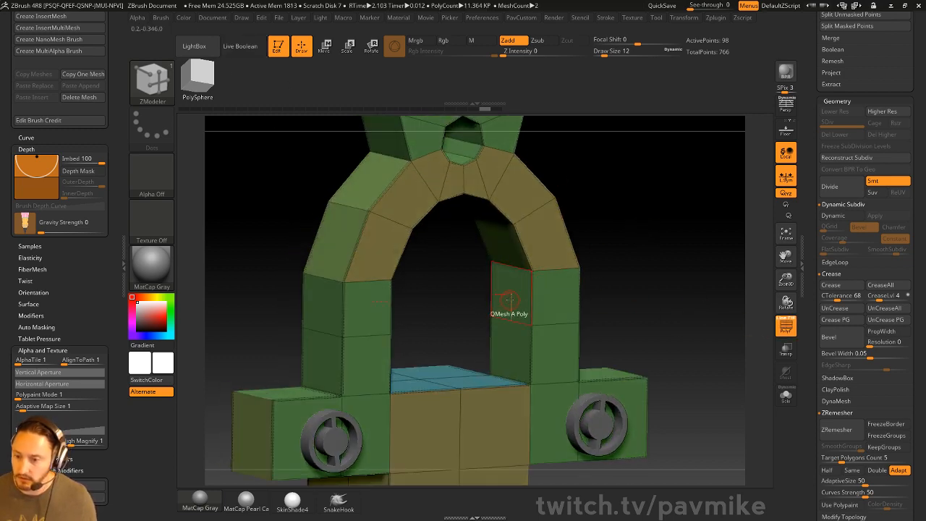
{"action": "key", "text": "ctrl"}
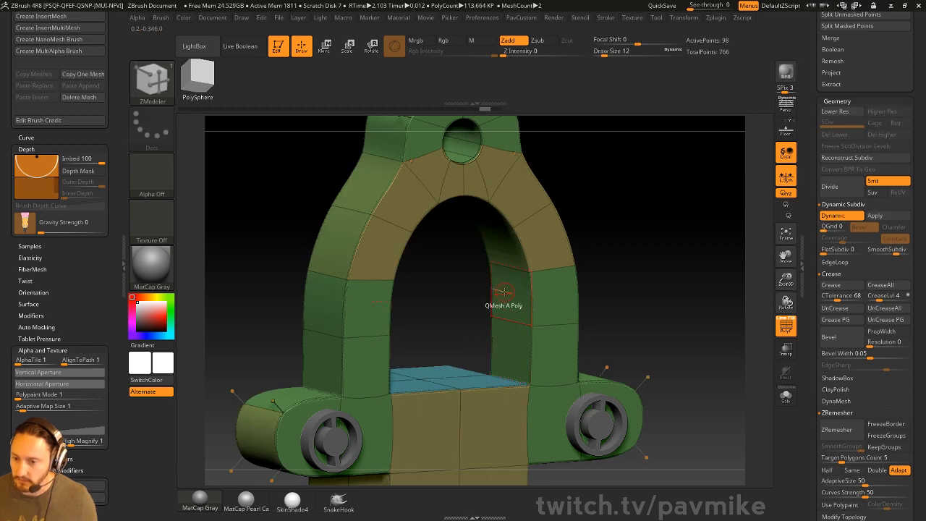
{"action": "key", "text": "space"}
{"action": "left_click", "coordinate": [408, 206]}
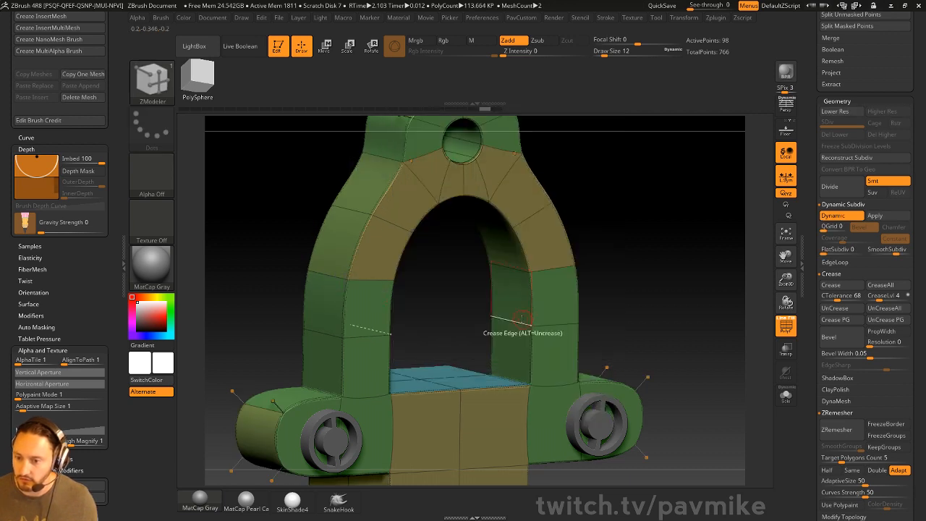
{"action": "left_click_drag", "start_coordinate": [506, 315], "coordinate": [477, 302]}
{"action": "key", "text": "shift+d"}
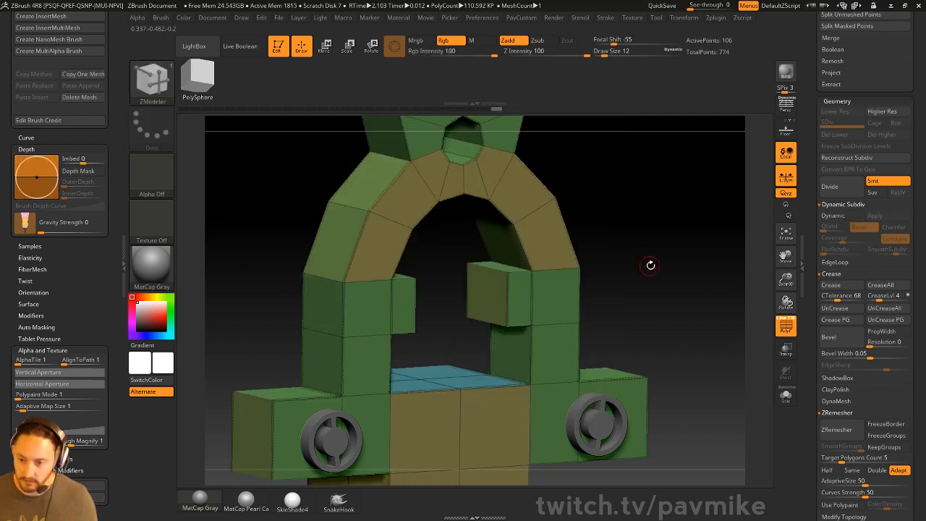
Step: Set the ZModeler edge action to Crease with the target Edge and uncrease the end edges of the extruded blocks
{"action": "key", "text": "space"}
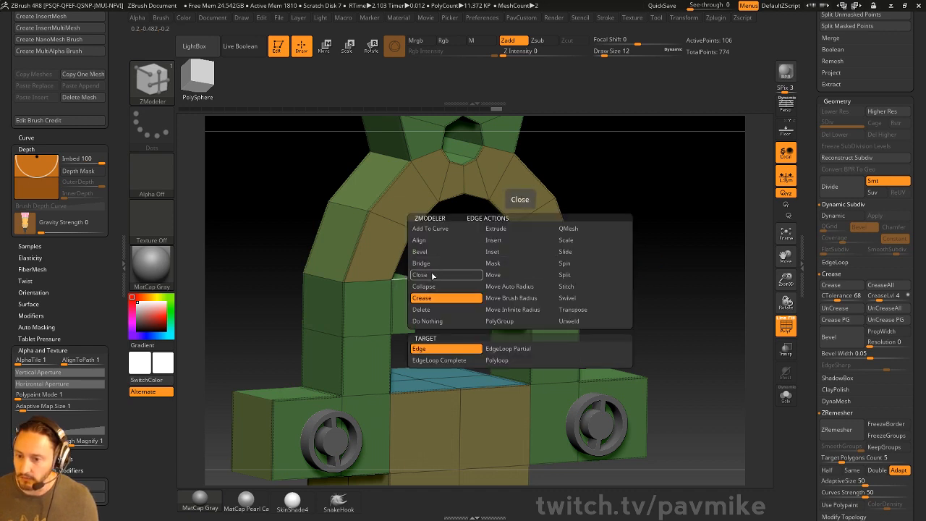
{"action": "left_click", "coordinate": [435, 301]}
{"action": "left_click", "coordinate": [430, 351]}
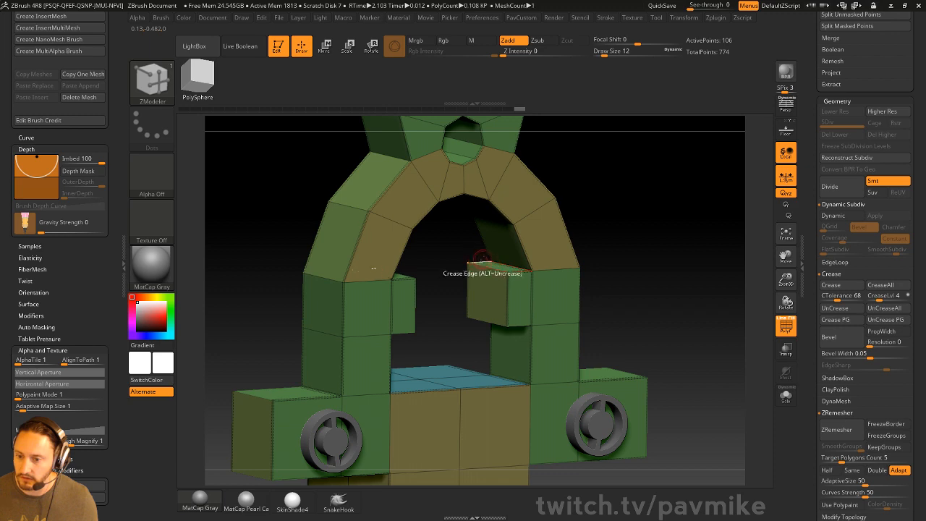
{"action": "right_click_drag", "start_coordinate": [507, 309], "coordinate": [742, 217]}
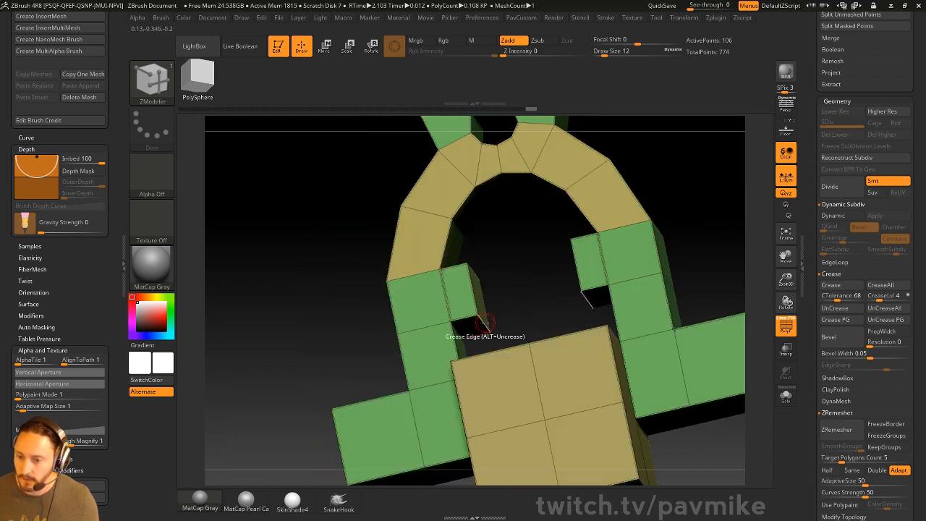
{"action": "right_click_drag", "start_coordinate": [497, 308], "coordinate": [431, 311]}
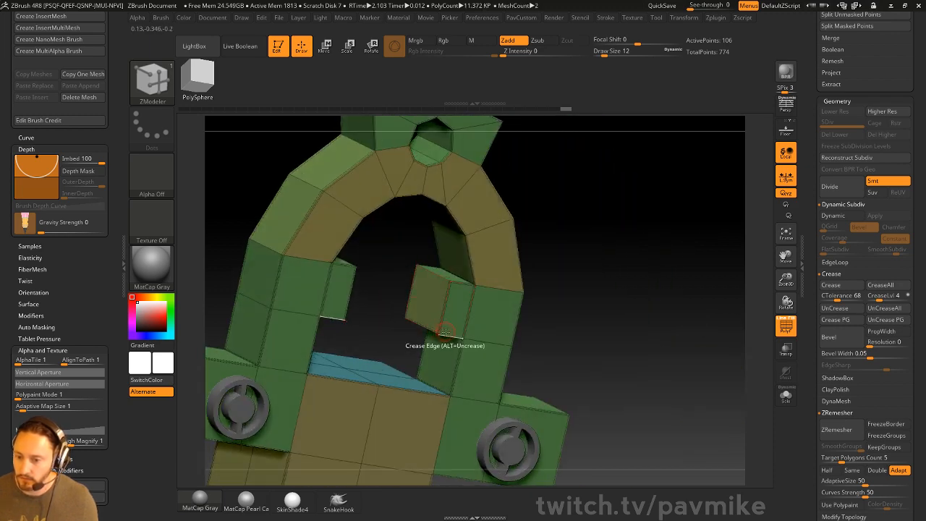
Step: Turn on dynamic subdivision and hide PolyFrame to show the arch as a smooth surface
{"action": "key", "text": "d"}
{"action": "mouse_move", "coordinate": [644, 275]}
{"action": "right_mouse_down"}
{"action": "mouse_move", "coordinate": [624, 267]}
{"action": "mouse_move", "coordinate": [650, 292]}
{"action": "right_mouse_up"}
{"action": "left_click", "coordinate": [786, 325]}
{"action": "right_click_drag", "start_coordinate": [728, 322], "coordinate": [705, 325]}
Step: Select the PM3D_Helix3D_2 subtool with the subtractive details and turn on Live Boolean
{"action": "left_click_drag", "start_coordinate": [808, 258], "coordinate": [816, 393]}
{"action": "left_click", "coordinate": [854, 115]}
{"action": "right_click_drag", "start_coordinate": [694, 212], "coordinate": [666, 221]}
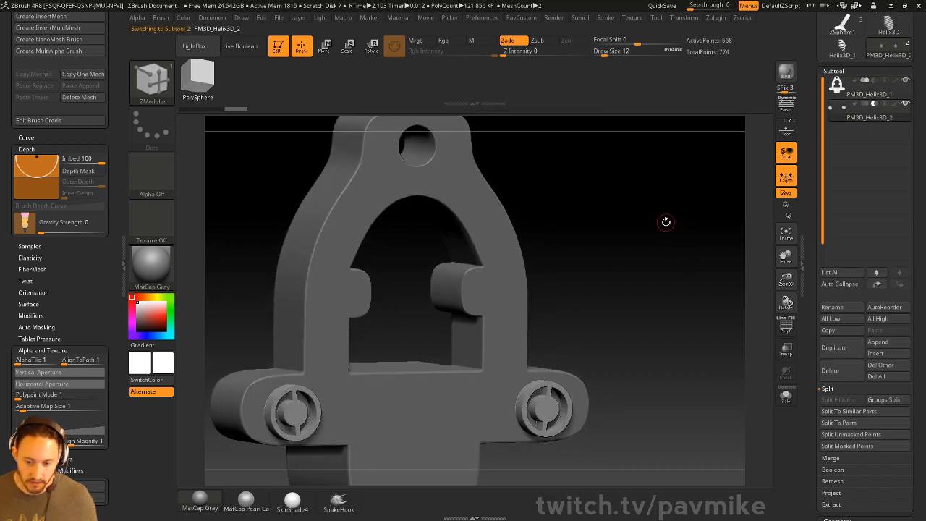
{"action": "key", "text": "ctrl+b"}
{"action": "key", "text": "b"}
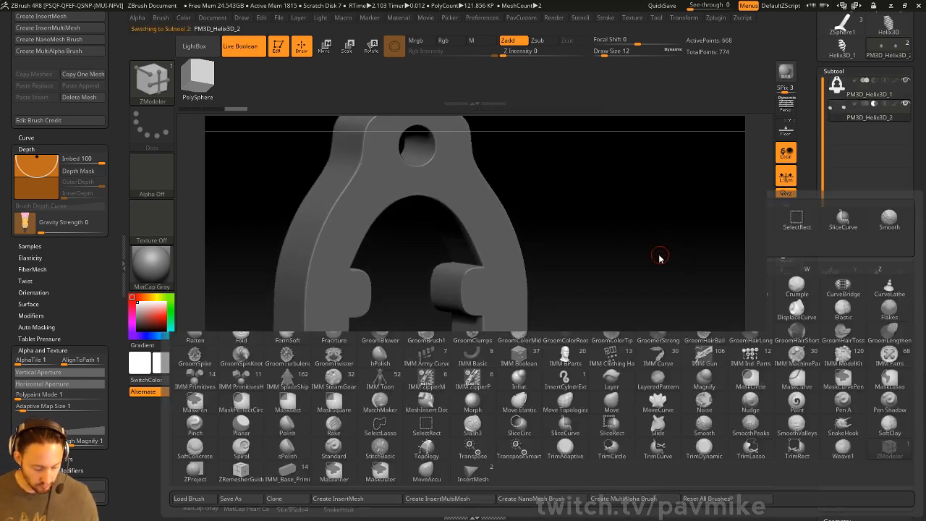
{"action": "key", "text": "m"}
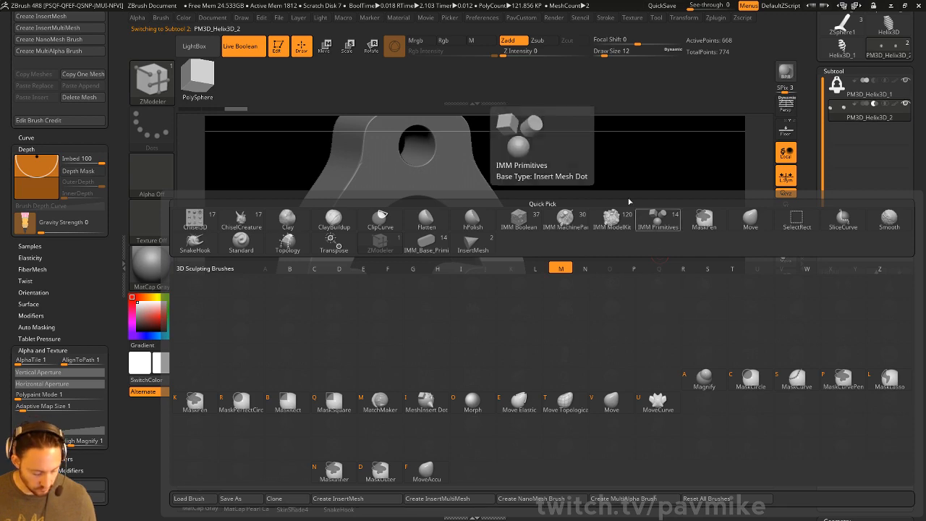
{"action": "key", "text": "l"}
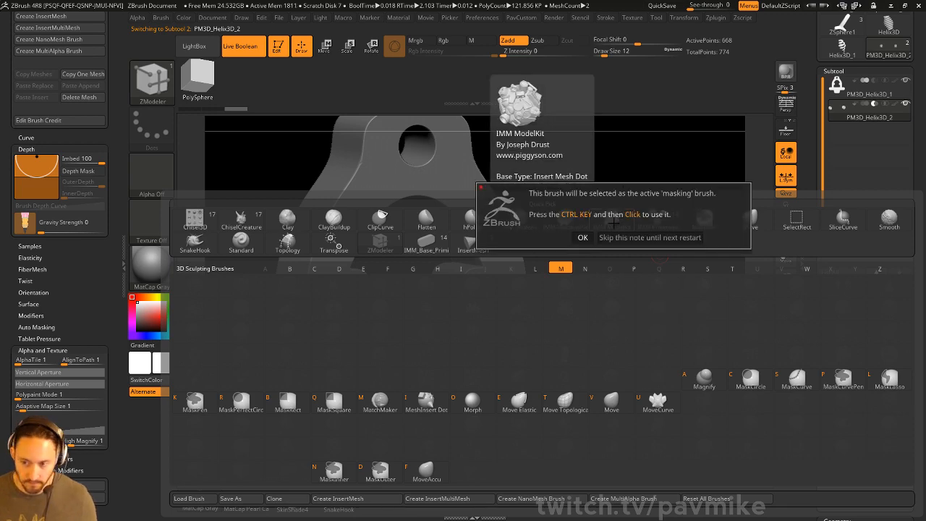
{"action": "left_click", "coordinate": [583, 237]}
Step: Choose the IMM Boolean brush for inserting cut-out details
{"action": "key", "text": "b"}
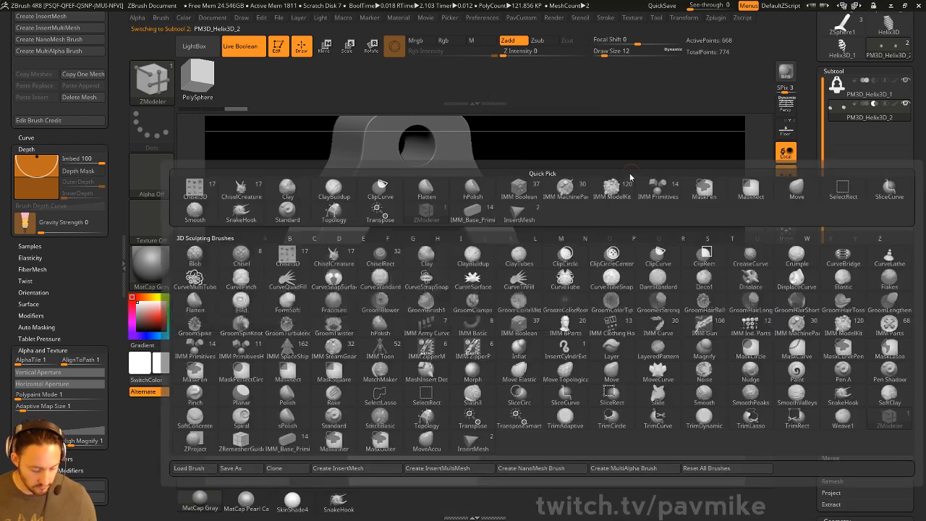
{"action": "key", "text": "i"}
{"action": "left_click", "coordinate": [519, 326]}
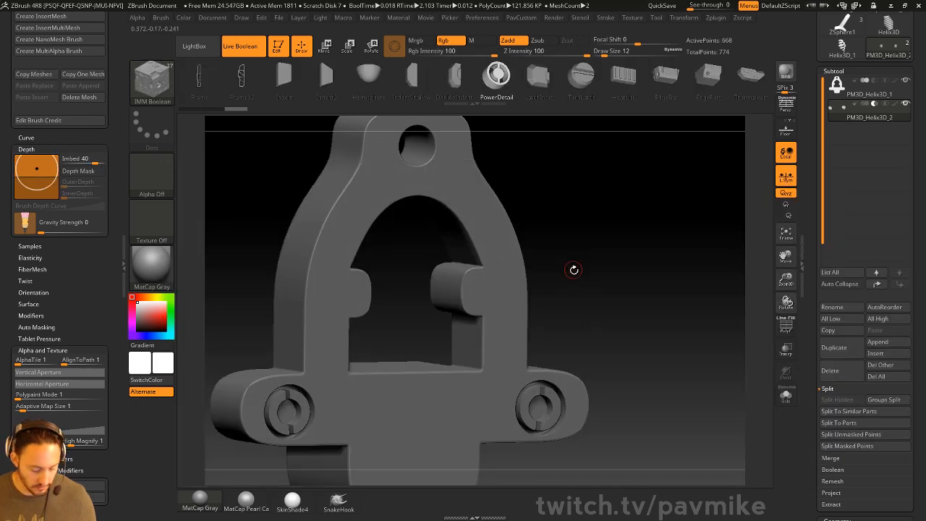
Step: Try inserting a part from the IMM Boolean brush on the arch's inner block and undo it
{"action": "key", "text": "m"}
{"action": "left_click", "coordinate": [581, 306]}
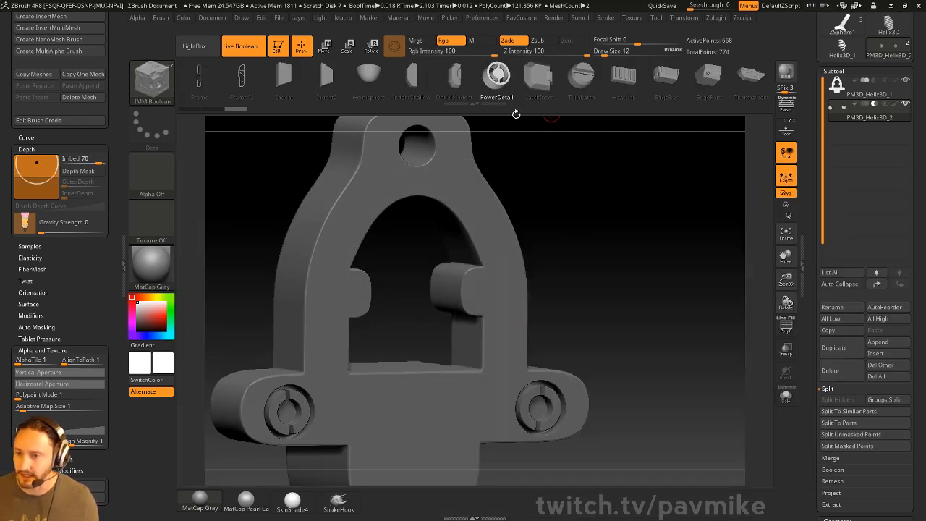
{"action": "mouse_move", "coordinate": [333, 293]}
{"action": "left_mouse_down"}
{"action": "mouse_move", "coordinate": [354, 307]}
{"action": "mouse_move", "coordinate": [368, 297]}
{"action": "left_mouse_up"}
{"action": "key", "text": "ctrl+z"}
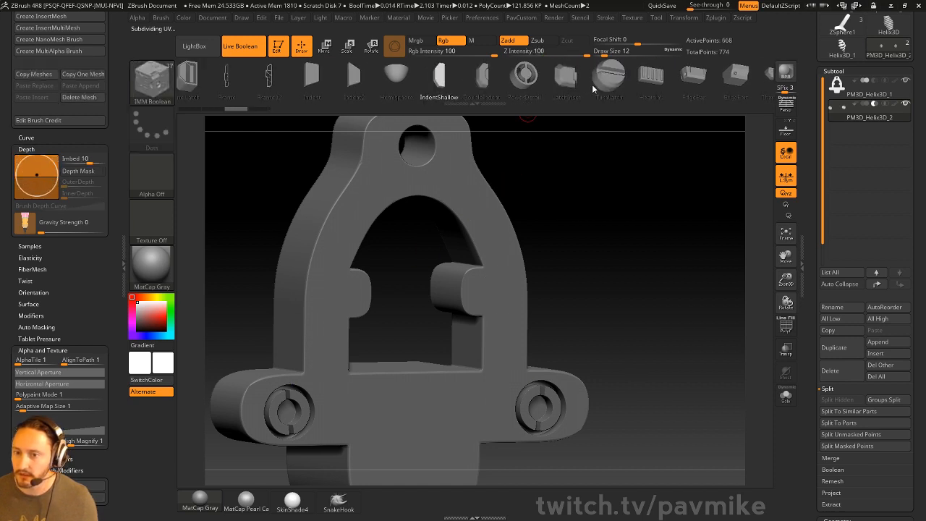
Step: Insert the Oval part on the arch's mirrored inner blocks and swap it for the Switch part
{"action": "key", "text": "m"}
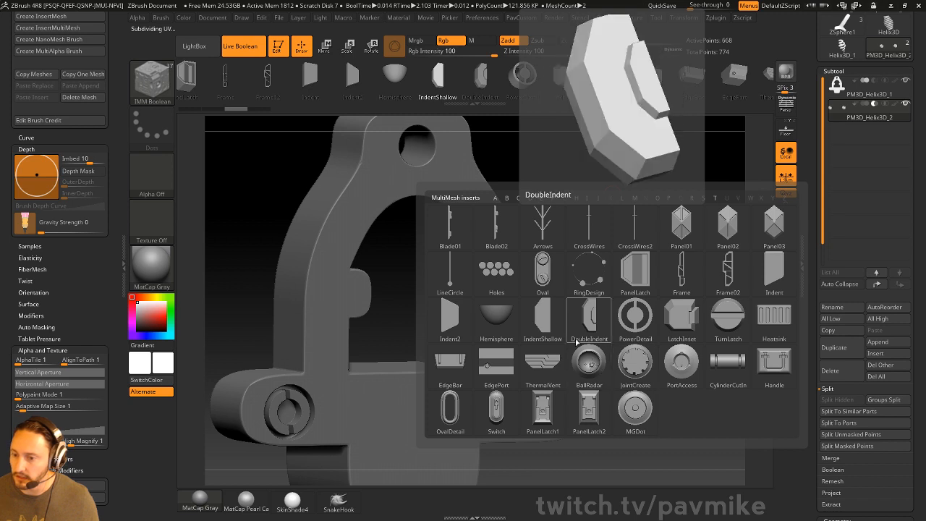
{"action": "left_click", "coordinate": [543, 274]}
{"action": "mouse_move", "coordinate": [337, 292]}
{"action": "left_mouse_down"}
{"action": "mouse_move", "coordinate": [300, 290]}
{"action": "mouse_move", "coordinate": [308, 293]}
{"action": "left_mouse_up"}
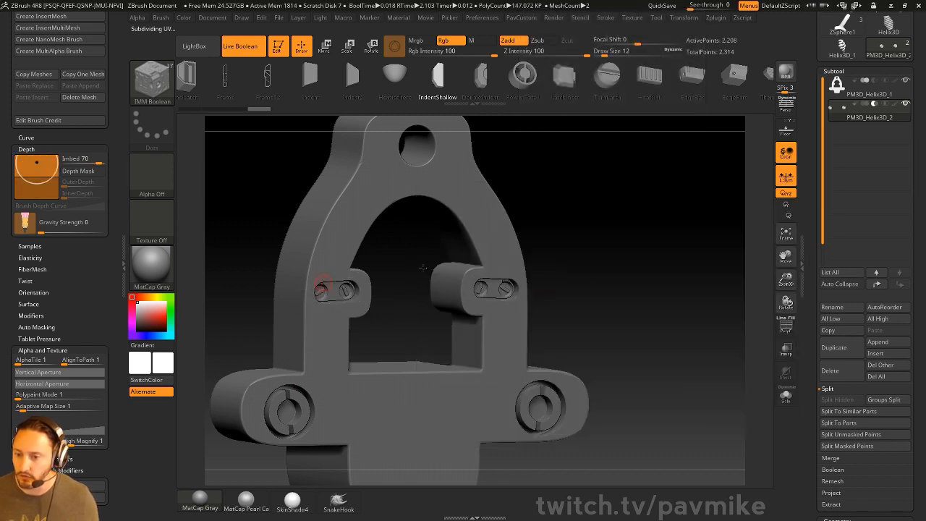
{"action": "key", "text": "w"}
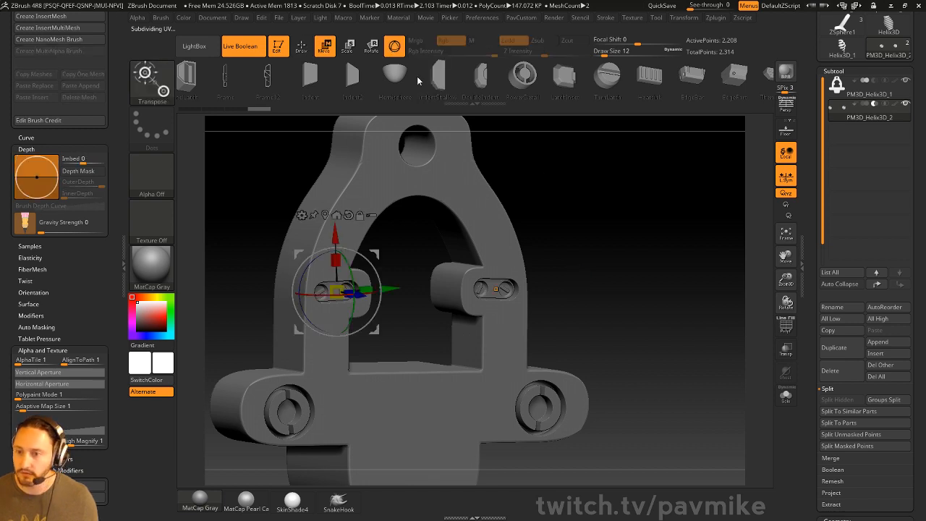
{"action": "left_click_drag", "start_coordinate": [418, 79], "coordinate": [494, 81]}
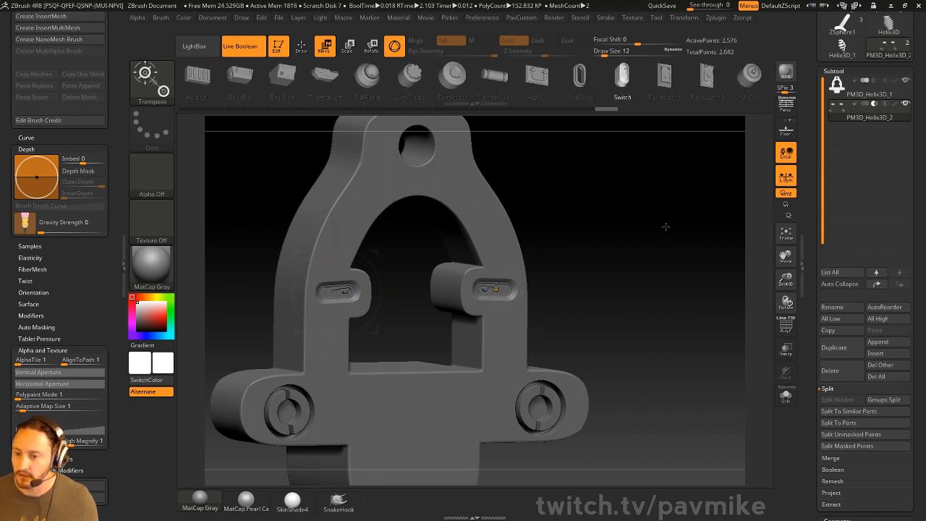
Step: Reposition the mirrored Switch cut-outs on the front of the inner blocks with the gizmo
{"action": "right_click_drag", "start_coordinate": [666, 227], "coordinate": [698, 219], "text": "ctrl"}
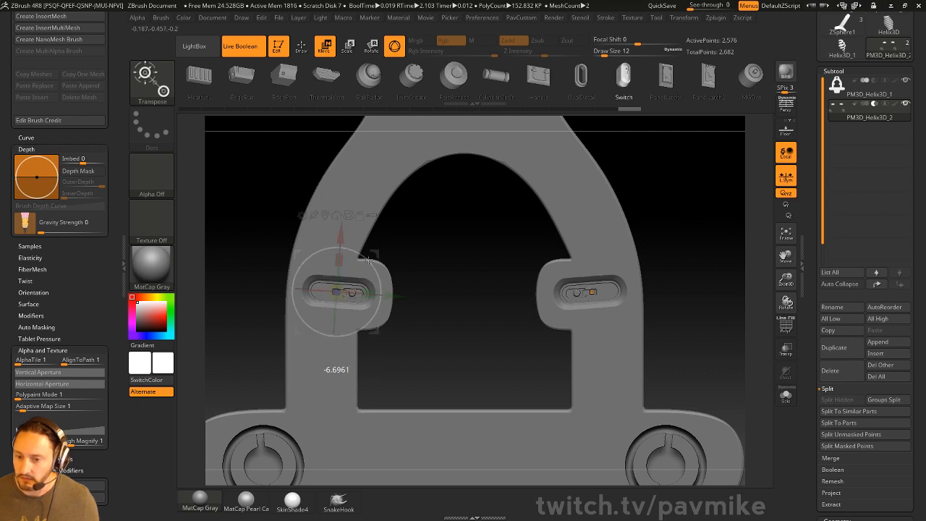
{"action": "left_click_drag", "start_coordinate": [337, 291], "coordinate": [377, 266]}
{"action": "left_click_drag", "start_coordinate": [337, 233], "coordinate": [337, 236]}
{"action": "key", "text": "q"}
{"action": "right_click_drag", "start_coordinate": [631, 187], "coordinate": [672, 186], "text": "ctrl"}
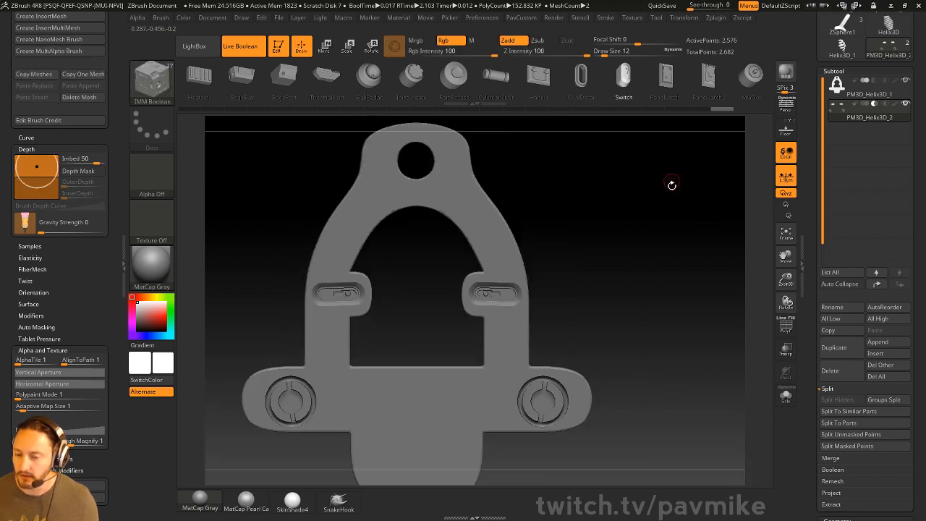
Step: Adjust the depth of the Switch cut-outs in the inner blocks with the gizmo and return to Draw mode
{"action": "mouse_move", "coordinate": [672, 186]}
{"action": "left_mouse_down"}
{"action": "mouse_move", "coordinate": [709, 212]}
{"action": "mouse_move", "coordinate": [680, 220]}
{"action": "left_mouse_up"}
{"action": "key", "text": "w"}
{"action": "right_click_drag", "start_coordinate": [680, 219], "coordinate": [706, 250], "text": "ctrl"}
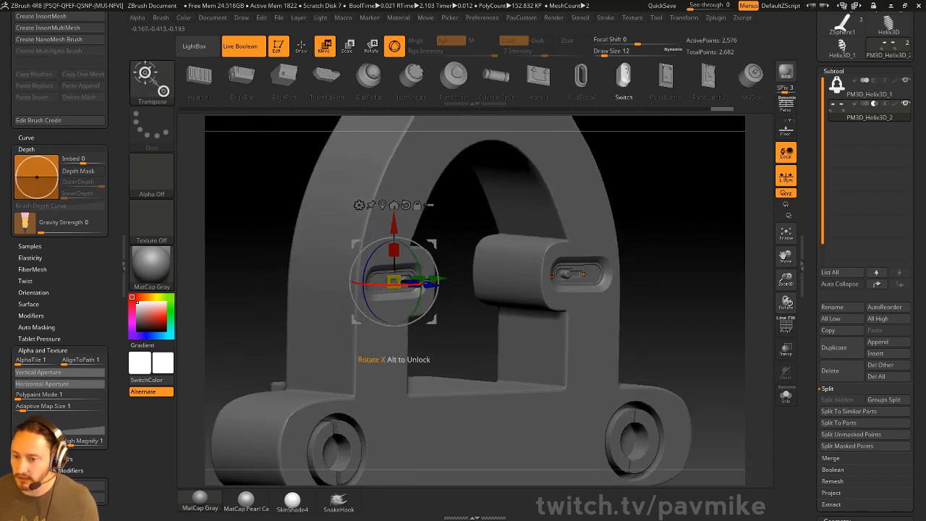
{"action": "left_click_drag", "start_coordinate": [428, 284], "coordinate": [424, 283]}
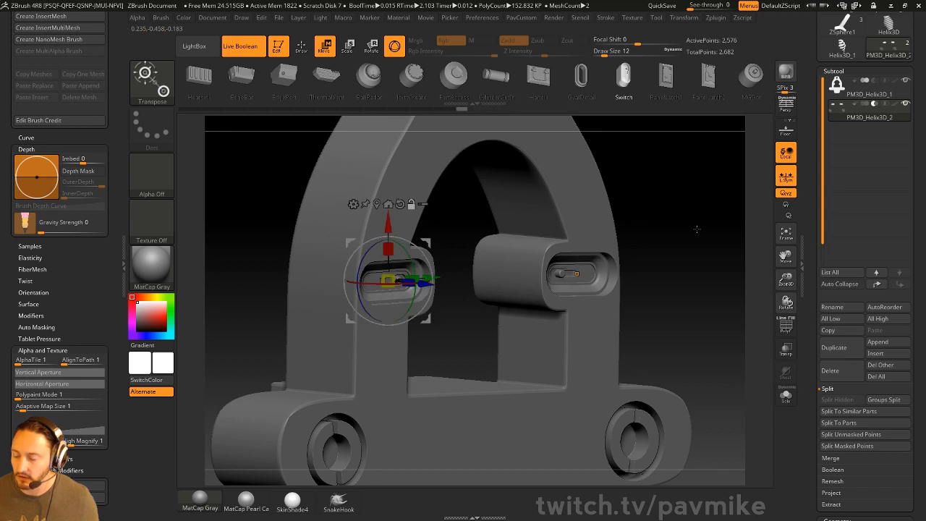
{"action": "right_click_drag", "start_coordinate": [697, 228], "coordinate": [716, 215], "text": "ctrl"}
{"action": "left_click_drag", "start_coordinate": [716, 215], "coordinate": [681, 210]}
{"action": "key", "text": "q"}
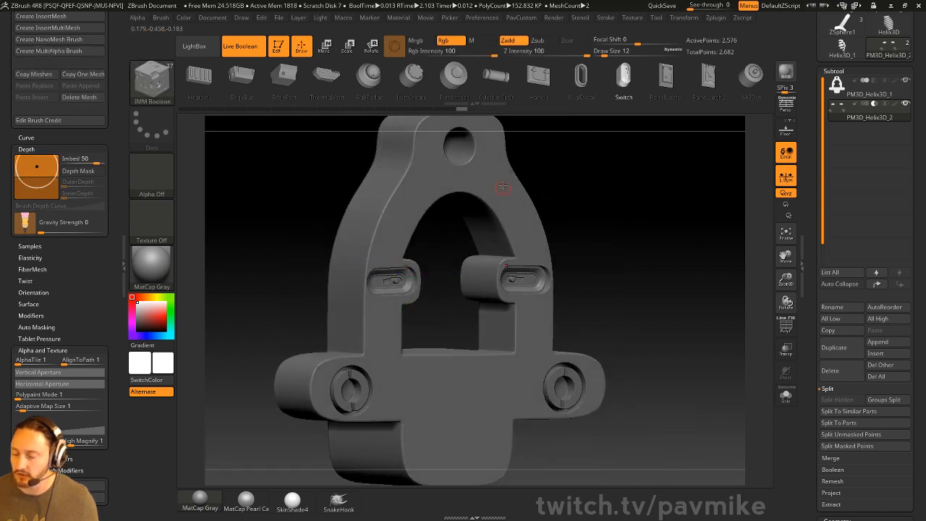
{"action": "left_click_drag", "start_coordinate": [629, 304], "coordinate": [660, 295]}
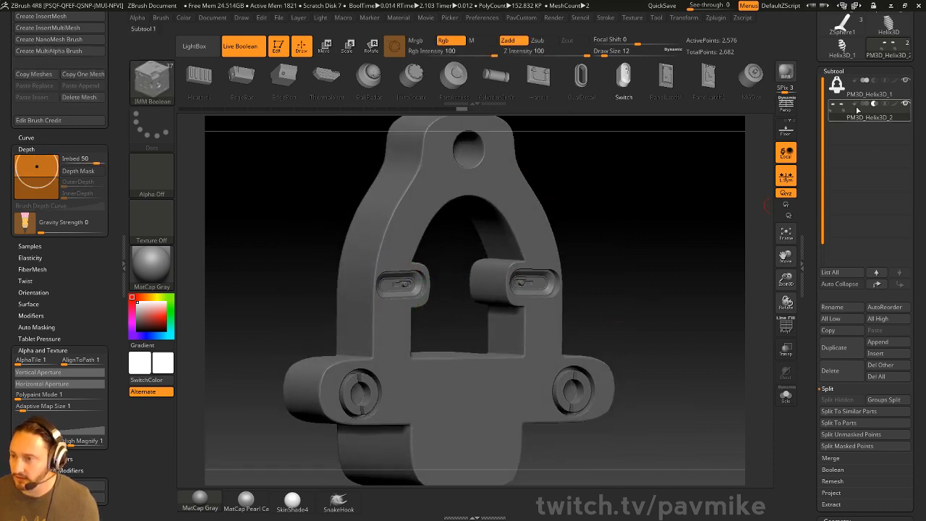
Step: Select the PM3D_Helix3D_1 subtool and compare its low-poly base mesh with the dynamic subdivision, using PolyFrame
{"action": "left_click", "coordinate": [857, 88]}
{"action": "key", "text": "shift+d"}
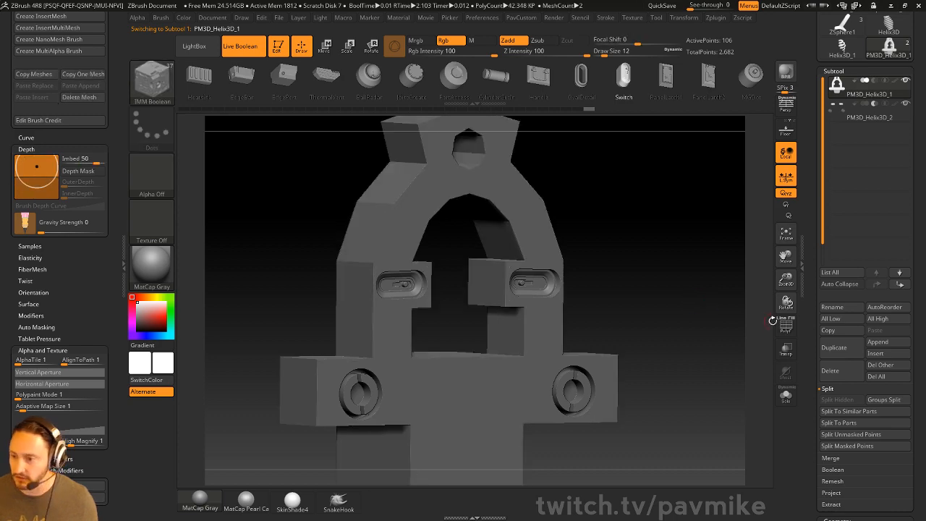
{"action": "key", "text": "shift+f"}
{"action": "key", "text": "d"}
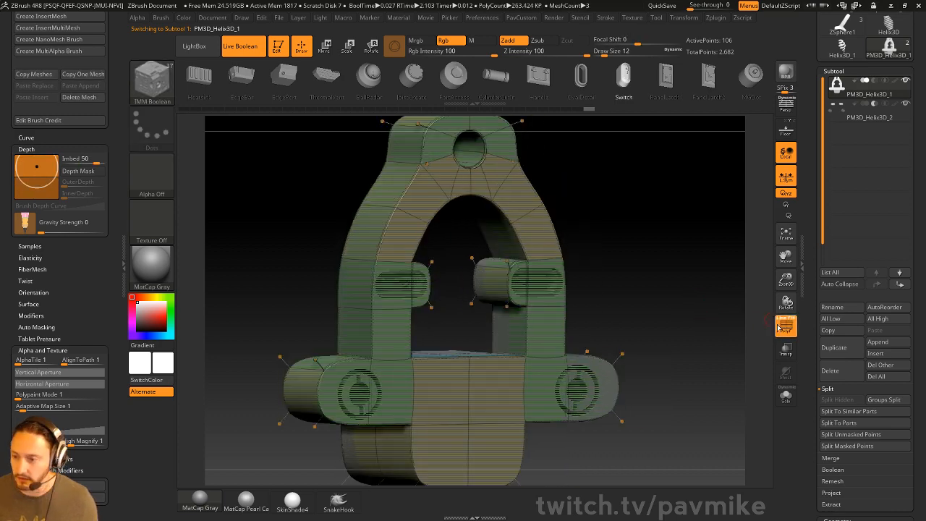
{"action": "key", "text": "shift+f"}
Step: Switch to the Standard brush and set its draw size to 9
{"action": "key", "text": "b"}
{"action": "key", "text": "s"}
{"action": "key", "text": "t"}
{"action": "key", "text": "s"}
{"action": "mouse_move", "coordinate": [707, 321]}
{"action": "left_mouse_down"}
{"action": "mouse_move", "coordinate": [697, 299]}
{"action": "mouse_move", "coordinate": [681, 301]}
{"action": "left_mouse_up"}
{"action": "key", "text": "s"}
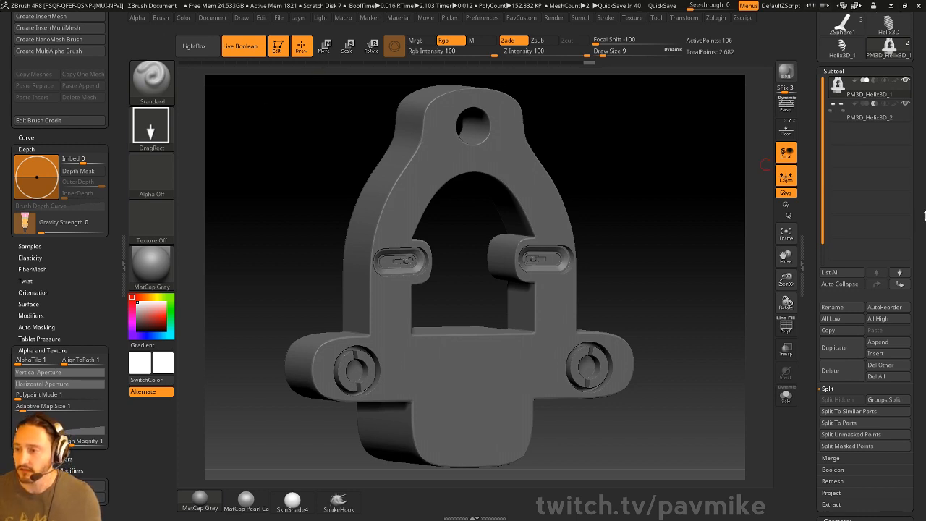
Step: Switch to the PM3D_Sphere3D_1 head tool and select its sphere subtool
{"action": "scroll", "coordinate": [819, 154], "scroll_direction": "up", "scroll_amount": 5}
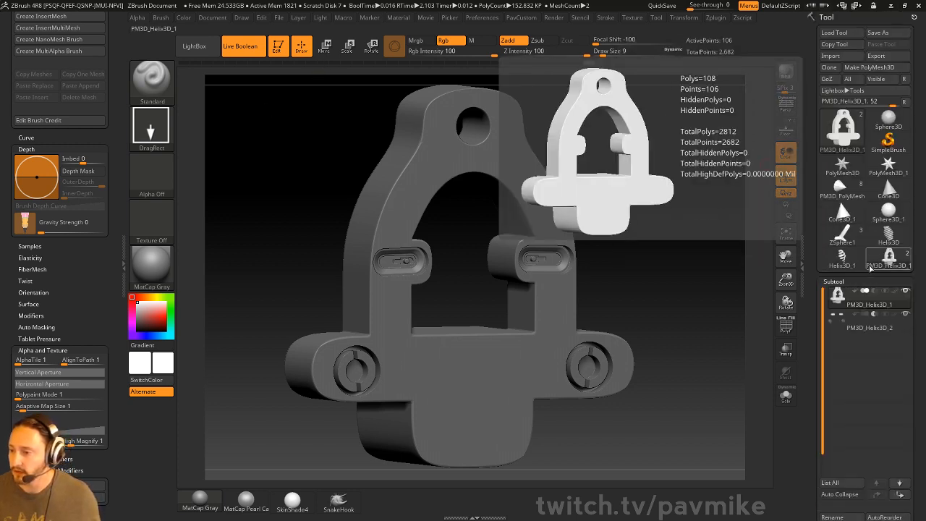
{"action": "left_click", "coordinate": [835, 241]}
{"action": "left_click_drag", "start_coordinate": [725, 140], "coordinate": [528, 159], "text": "alt"}
{"action": "left_click", "coordinate": [860, 307]}
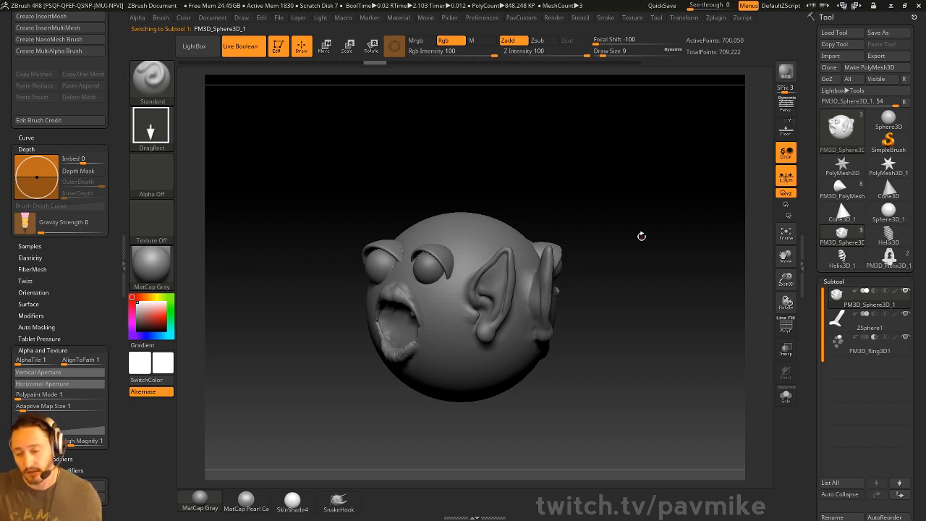
Step: Set the Standard brush's draw size to 23
{"action": "left_click_drag", "start_coordinate": [642, 228], "coordinate": [650, 225]}
{"action": "key", "text": "s"}
{"action": "mouse_move", "coordinate": [648, 219]}
{"action": "left_mouse_down", "text": "alt"}
{"action": "mouse_move", "coordinate": [641, 233]}
{"action": "mouse_move", "coordinate": [654, 242]}
{"action": "left_mouse_up", "text": "alt"}
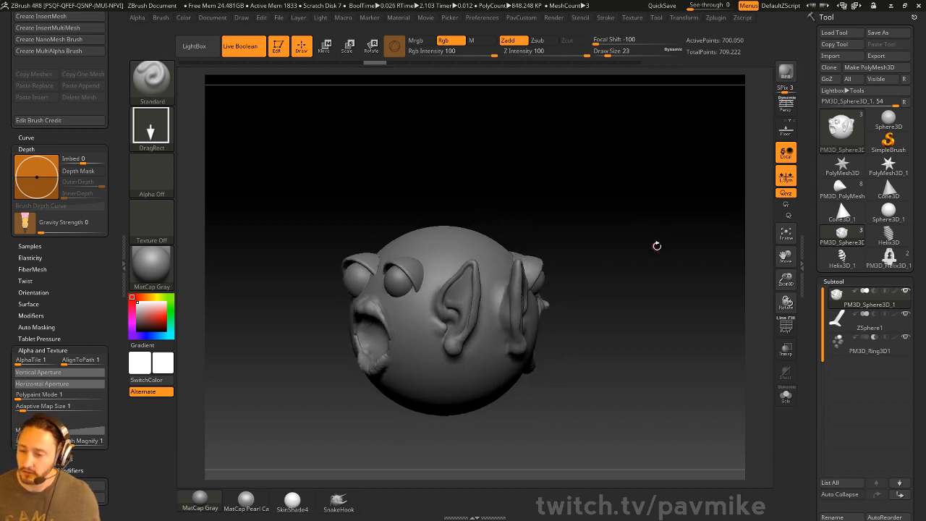
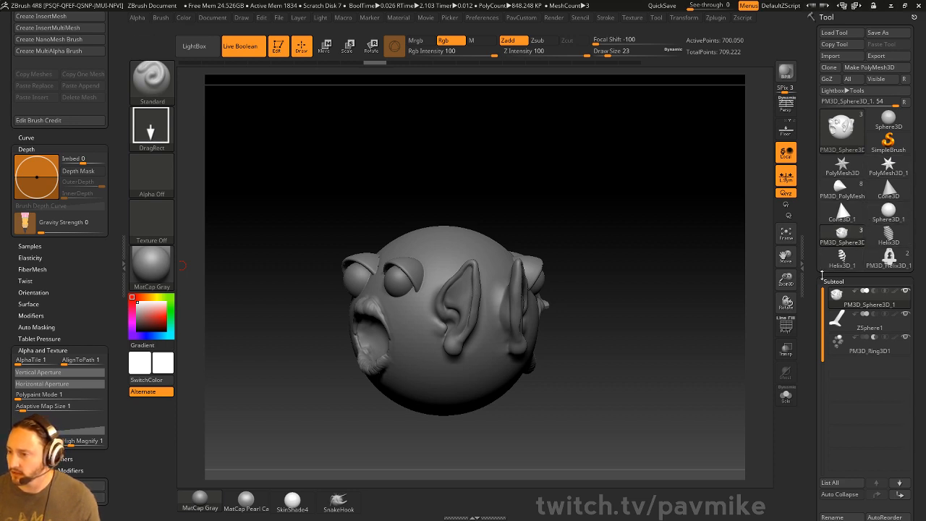
Step: Replace the active tool with the parametric Cube3D primitive from the 3D meshes
{"action": "left_click", "coordinate": [844, 129]}
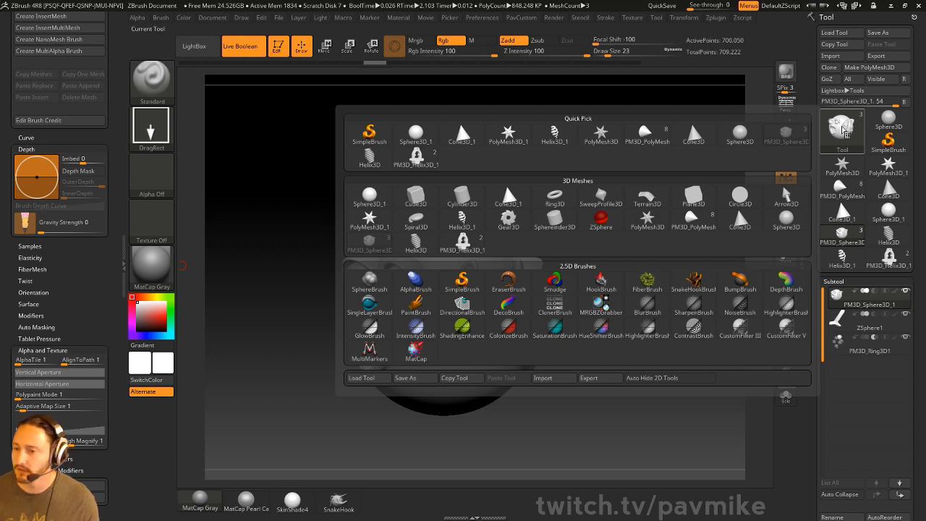
{"action": "left_click", "coordinate": [416, 197]}
{"action": "left_click_drag", "start_coordinate": [639, 233], "coordinate": [649, 238]}
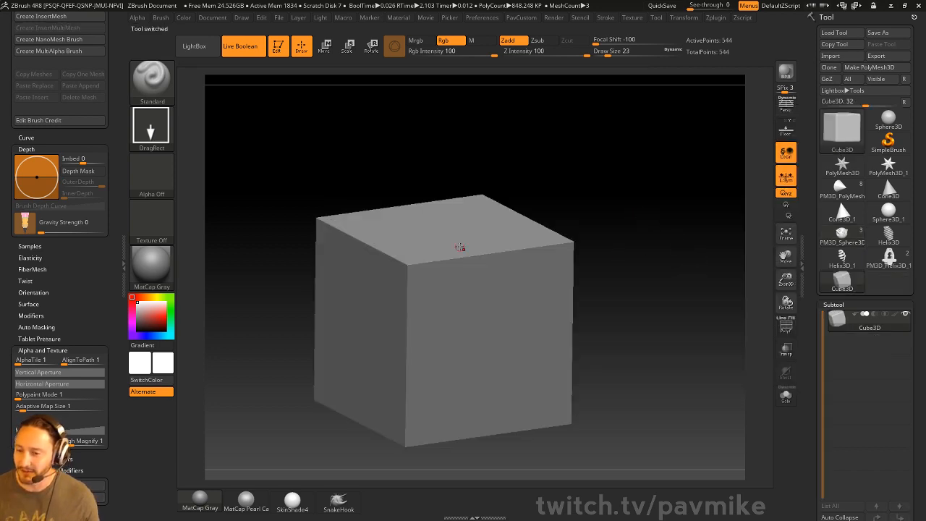
Step: Show the cube's polyframe and set the brush draw size to 112
{"action": "left_click", "coordinate": [788, 325]}
{"action": "right_click_drag", "start_coordinate": [668, 249], "coordinate": [664, 248], "text": "ctrl"}
{"action": "key", "text": "s"}
{"action": "left_click_drag", "start_coordinate": [665, 249], "coordinate": [681, 250]}
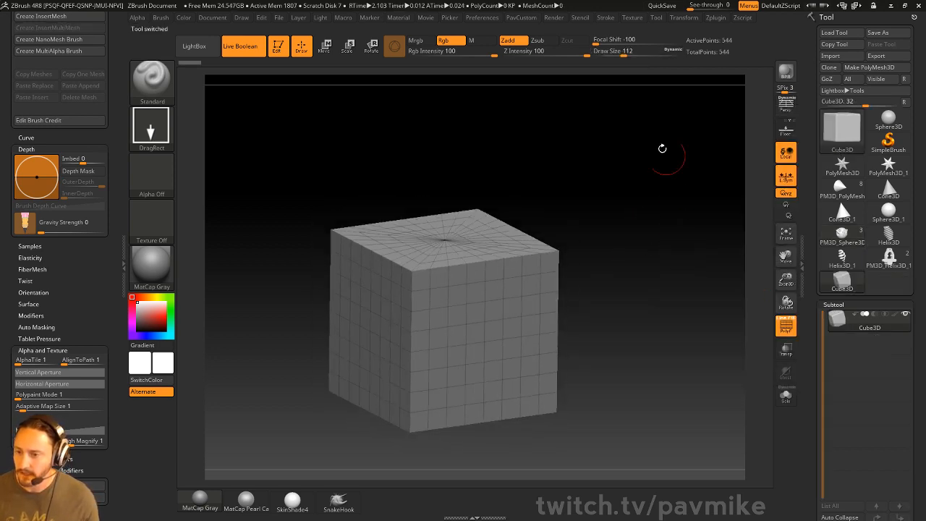
Step: Convert the cube to a PolyMesh3D and choose the Cones_3 insert of the IMM ModelKit brush
{"action": "left_click", "coordinate": [873, 70]}
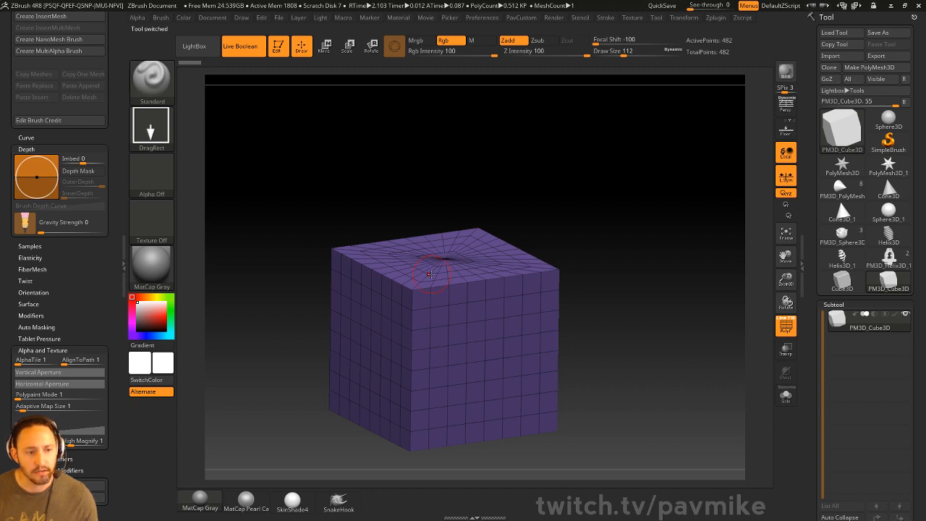
{"action": "left_click_drag", "start_coordinate": [642, 268], "coordinate": [625, 242], "text": "alt"}
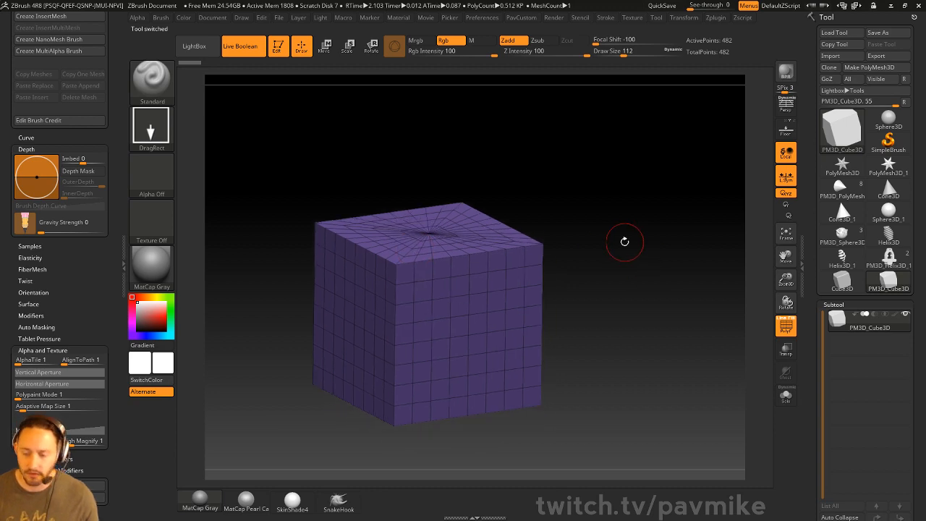
{"action": "key", "text": "b"}
{"action": "key", "text": "i"}
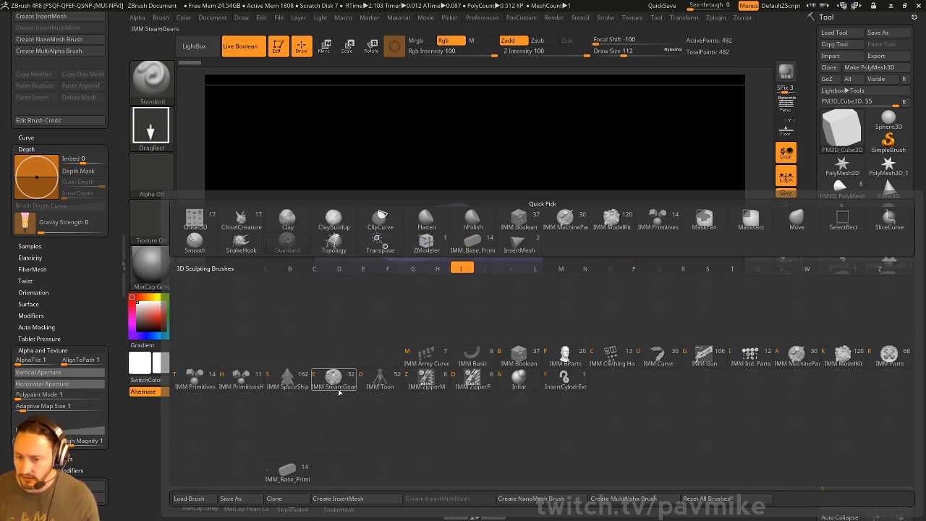
{"action": "left_click", "coordinate": [839, 361]}
{"action": "key", "text": "m"}
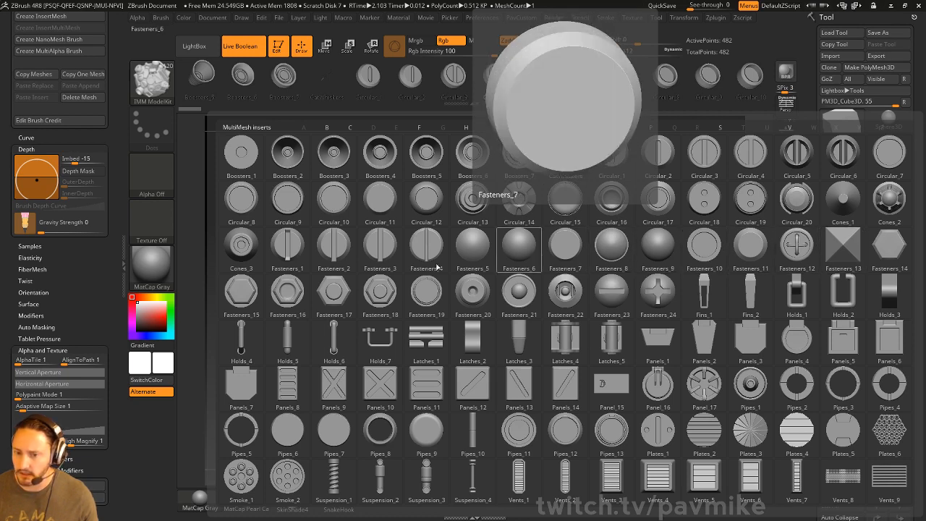
{"action": "left_click", "coordinate": [242, 246]}
Step: Try placing the cone insert on the cube's top and side faces, undoing each attempt
{"action": "left_click_drag", "start_coordinate": [409, 256], "coordinate": [443, 286]}
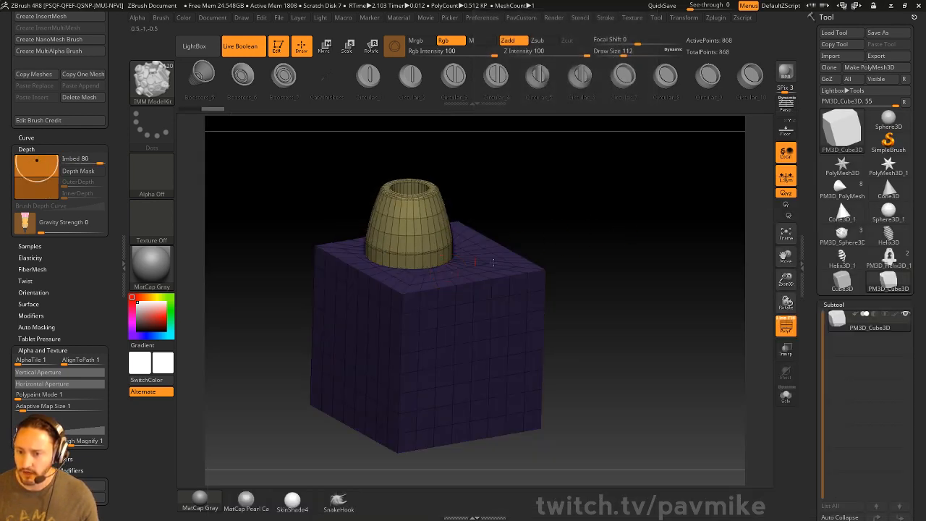
{"action": "left_click_drag", "start_coordinate": [643, 258], "coordinate": [660, 285], "text": "alt"}
{"action": "key", "text": "ctrl+z"}
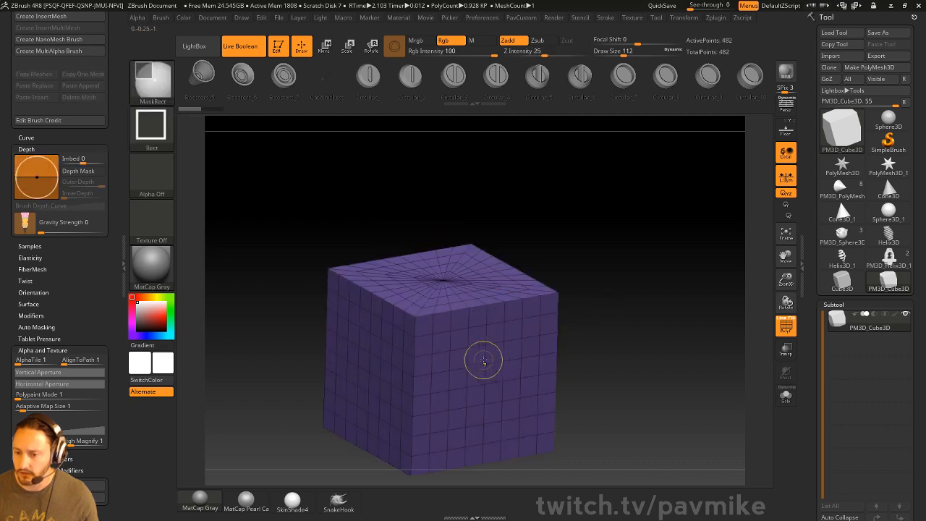
{"action": "left_click_drag", "start_coordinate": [482, 356], "coordinate": [446, 366]}
{"action": "key", "text": "ctrl+z"}
{"action": "left_click_drag", "start_coordinate": [359, 349], "coordinate": [398, 346]}
{"action": "key", "text": "ctrl+z"}
{"action": "left_click_drag", "start_coordinate": [446, 281], "coordinate": [456, 314]}
{"action": "key", "text": "ctrl+z"}
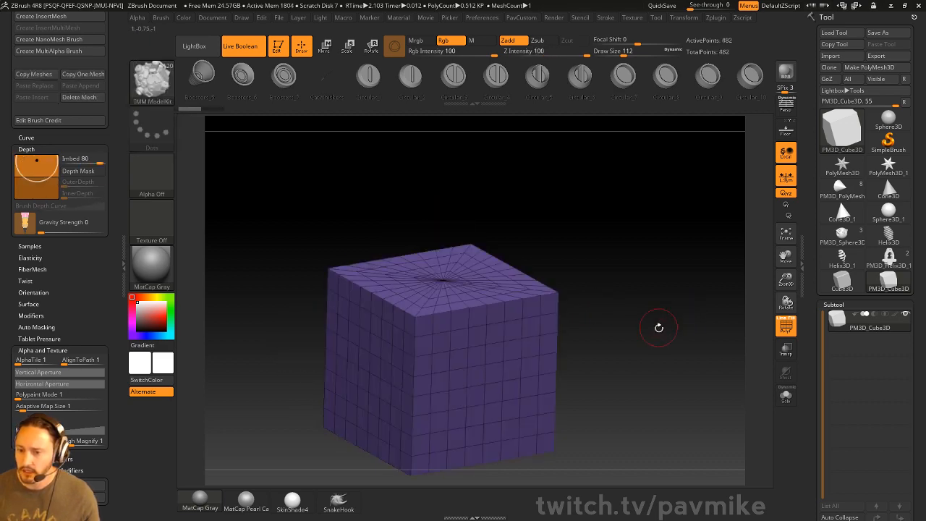
Step: Set the draw size to 108 and insert the cone mesh in the middle of the cube's side face
{"action": "mouse_move", "coordinate": [653, 344]}
{"action": "left_mouse_down", "text": "alt"}
{"action": "mouse_move", "coordinate": [645, 312]}
{"action": "mouse_move", "coordinate": [658, 313]}
{"action": "mouse_move", "coordinate": [639, 311]}
{"action": "left_mouse_up", "text": "alt"}
{"action": "key", "text": "s"}
{"action": "key", "text": "s"}
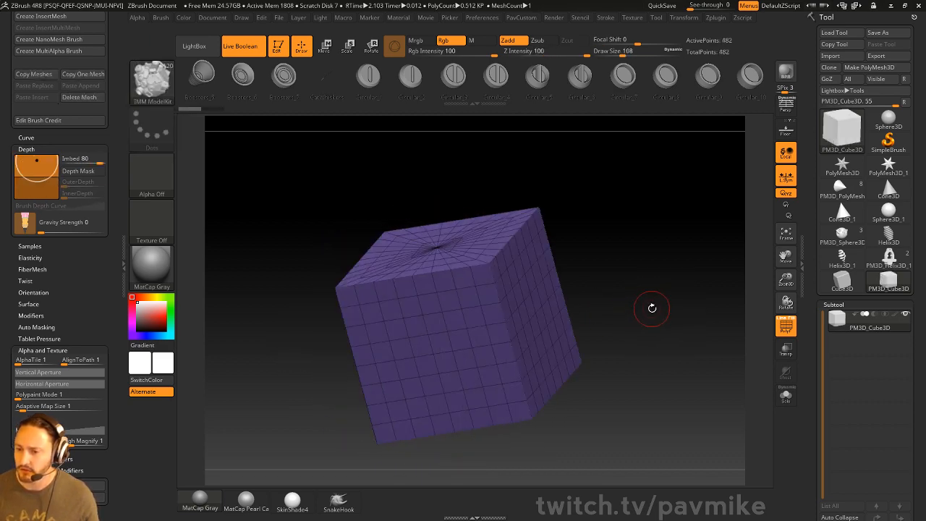
{"action": "left_click_drag", "start_coordinate": [534, 309], "coordinate": [579, 311]}
{"action": "mouse_move", "coordinate": [683, 289]}
{"action": "left_mouse_down"}
{"action": "mouse_move", "coordinate": [679, 258]}
{"action": "mouse_move", "coordinate": [521, 245]}
{"action": "left_mouse_up"}
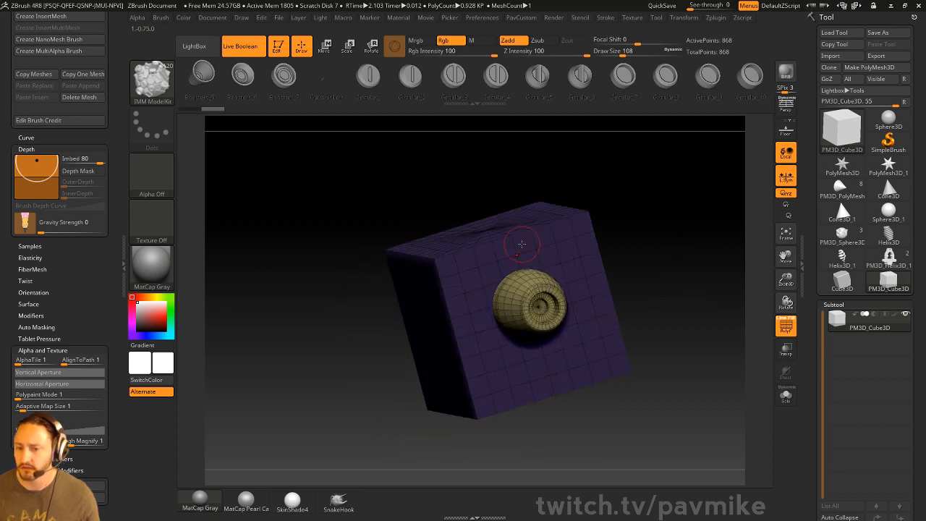
{"action": "left_click_drag", "start_coordinate": [686, 212], "coordinate": [660, 250]}
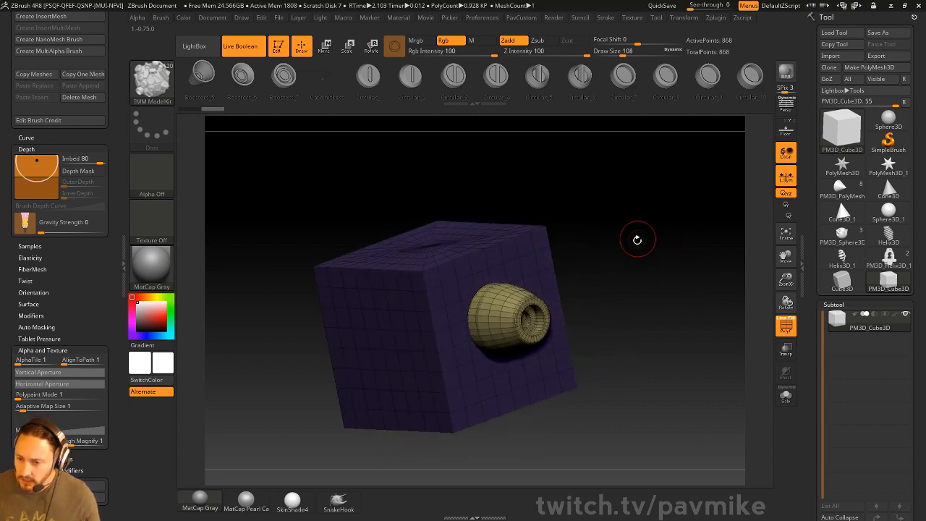
Step: Split the unmasked cone insert from the masked cube into its own subtool
{"action": "left_click_drag", "start_coordinate": [642, 259], "coordinate": [659, 253]}
{"action": "key", "text": "2"}
{"action": "left_click", "coordinate": [661, 288]}
{"action": "left_click_drag", "start_coordinate": [649, 313], "coordinate": [637, 296]}
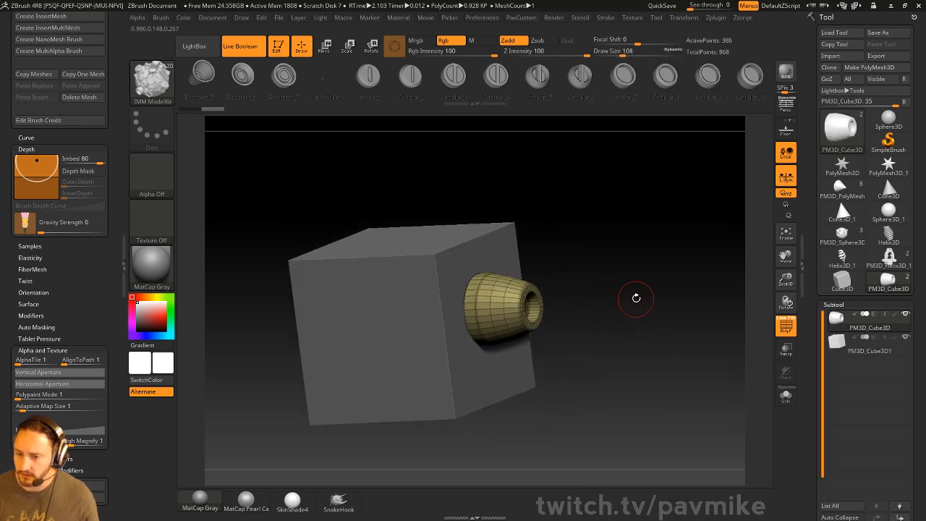
Step: Move the cone subtool to the world centre with the Gizmo 3D and isolate it in Solo mode
{"action": "key", "text": "w"}
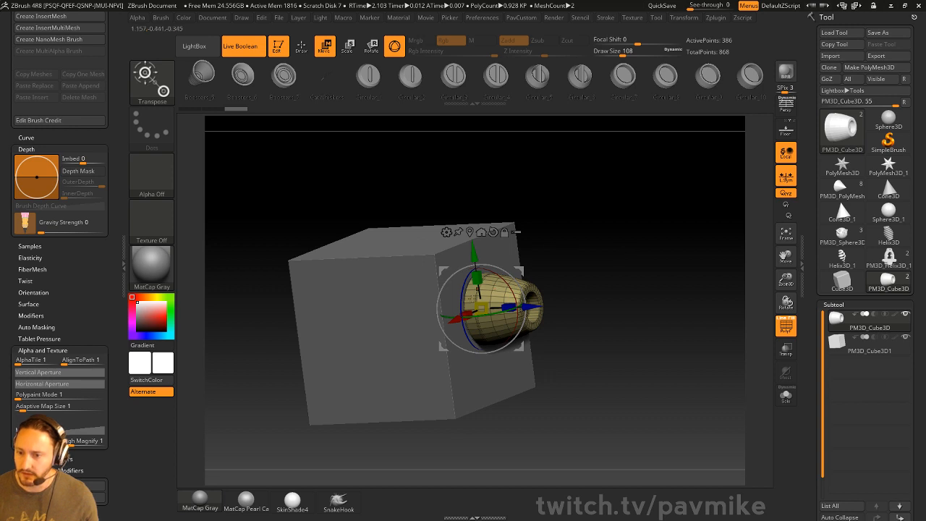
{"action": "left_click_drag", "start_coordinate": [581, 236], "coordinate": [589, 248]}
{"action": "left_click", "coordinate": [504, 232]}
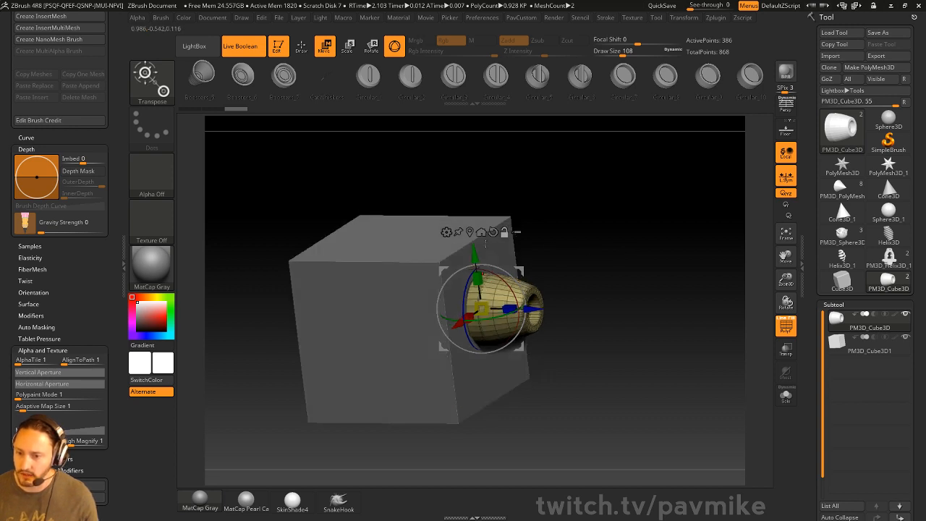
{"action": "left_click", "coordinate": [481, 232]}
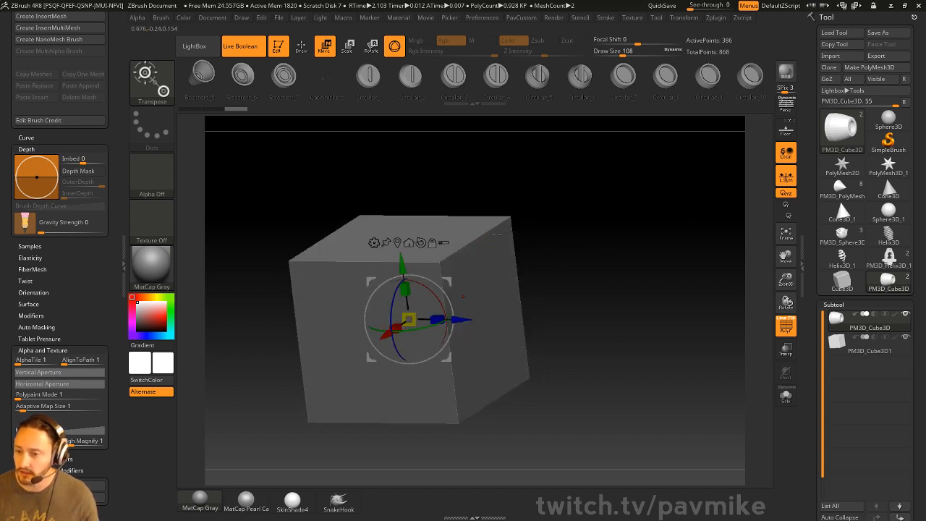
{"action": "left_click", "coordinate": [786, 396]}
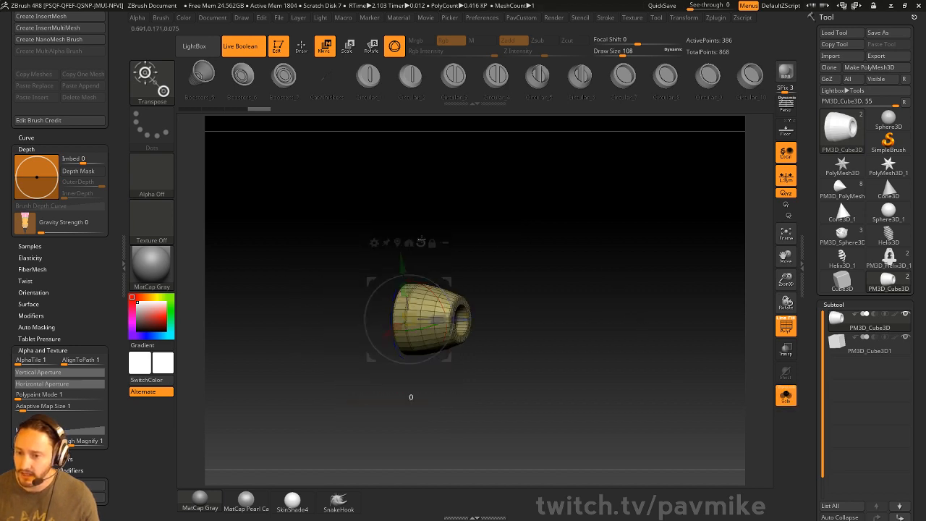
{"action": "left_click_drag", "start_coordinate": [411, 393], "coordinate": [452, 257]}
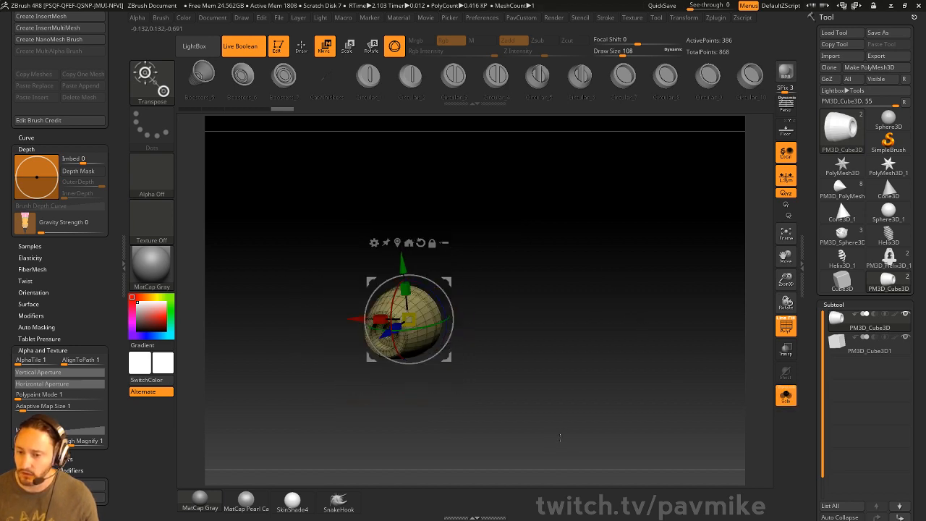
Step: Undo the hollow part's centring and orientation reset, and try moving only the gizmo to the world axis and resetting its orientation
{"action": "key", "text": "ctrl+z"}
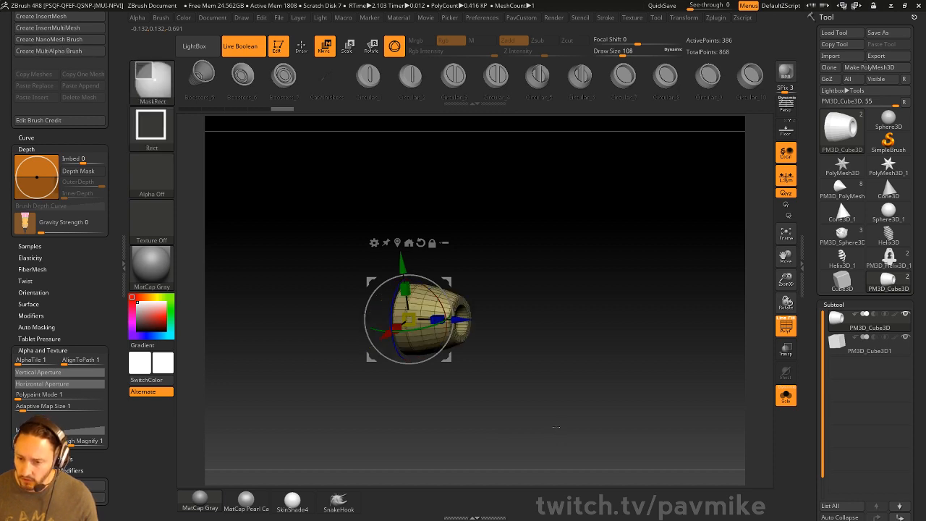
{"action": "key", "text": "ctrl+z"}
{"action": "left_click", "coordinate": [481, 232], "text": "alt"}
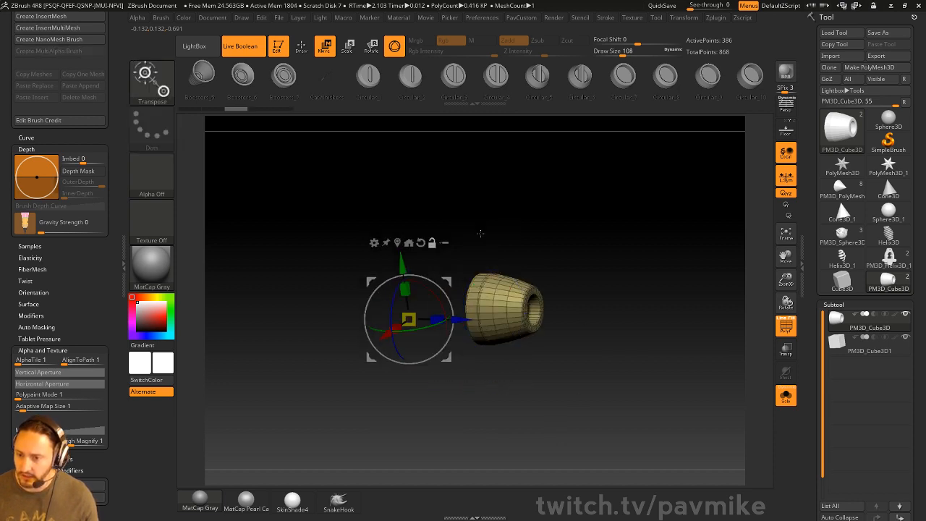
{"action": "left_click", "coordinate": [420, 243]}
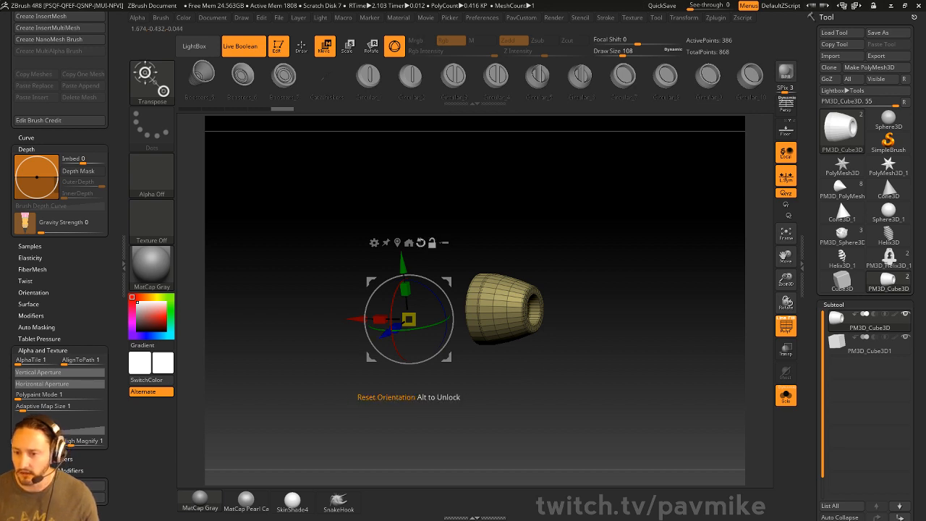
{"action": "key", "text": "ctrl+z"}
{"action": "key", "text": "ctrl+z"}
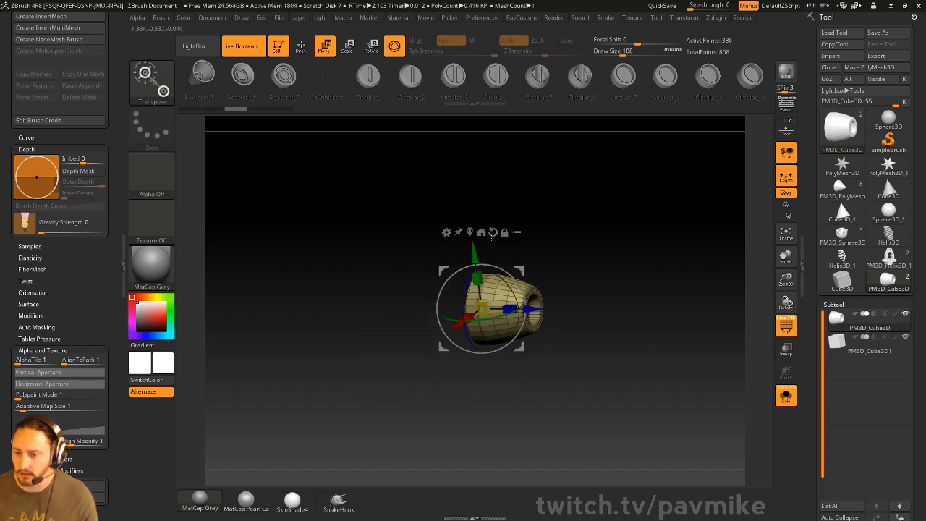
Step: Move the hollow tapered part to the world axis and reset its orientation
{"action": "left_click", "coordinate": [483, 235]}
{"action": "left_click", "coordinate": [420, 243]}
{"action": "left_click_drag", "start_coordinate": [674, 335], "coordinate": [618, 358]}
{"action": "left_click_drag", "start_coordinate": [487, 288], "coordinate": [674, 259]}
{"action": "left_click_drag", "start_coordinate": [550, 309], "coordinate": [561, 268]}
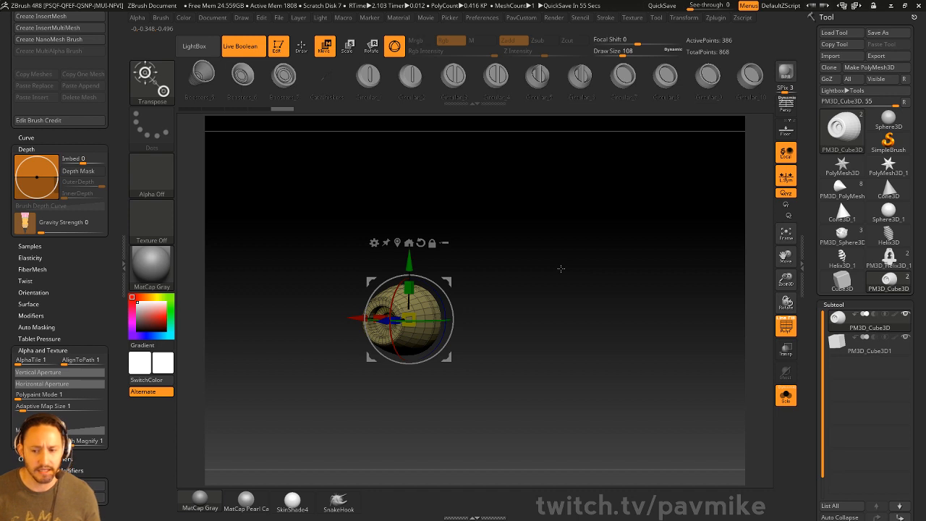
{"action": "left_click_drag", "start_coordinate": [616, 296], "coordinate": [585, 306]}
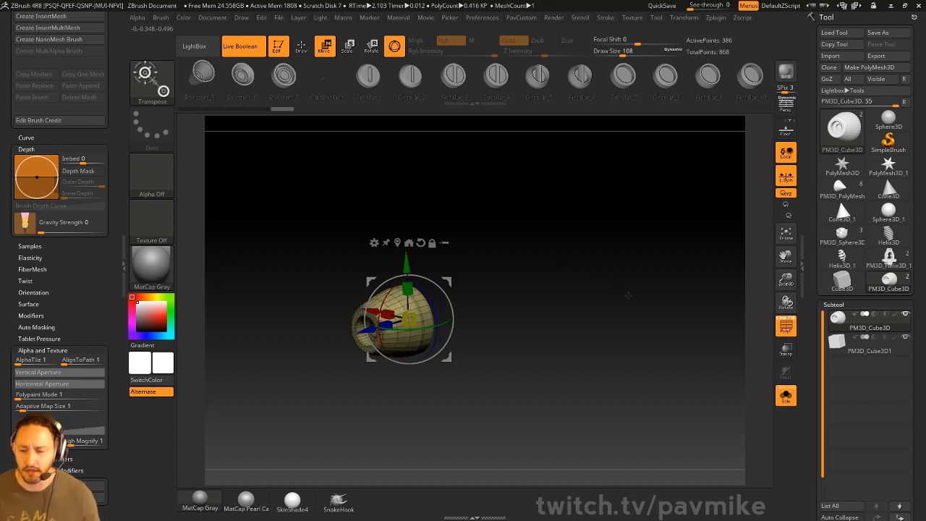
Step: Turn off PolyFrame and Solo, and delete the PM3D_Cube3D subtool so only the cube is kept
{"action": "left_click", "coordinate": [786, 326]}
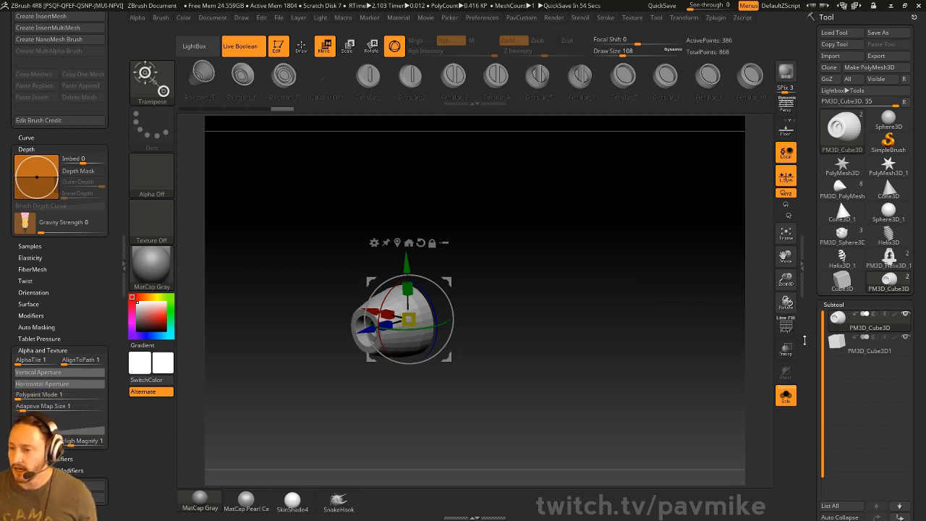
{"action": "left_click", "coordinate": [786, 396]}
{"action": "key", "text": "q"}
{"action": "left_click", "coordinate": [862, 346]}
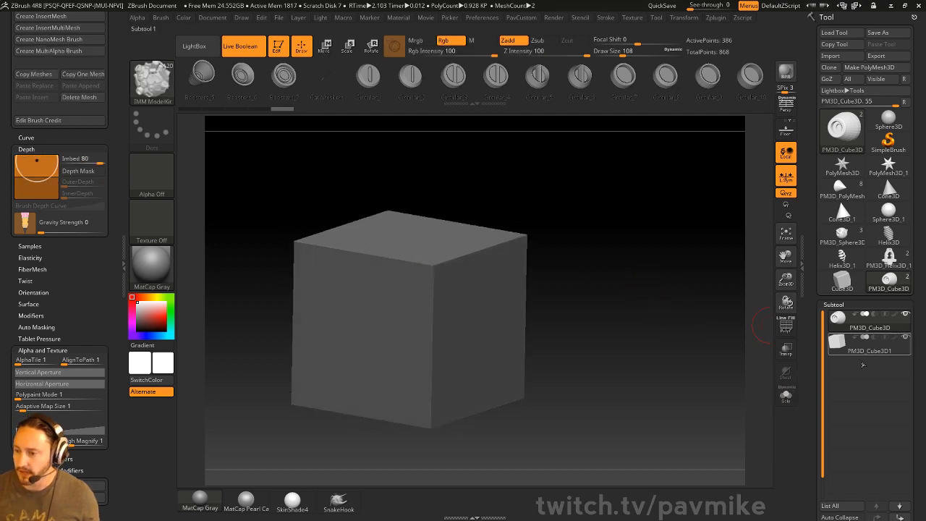
{"action": "scroll", "coordinate": [863, 364], "scroll_direction": "down", "scroll_amount": 5}
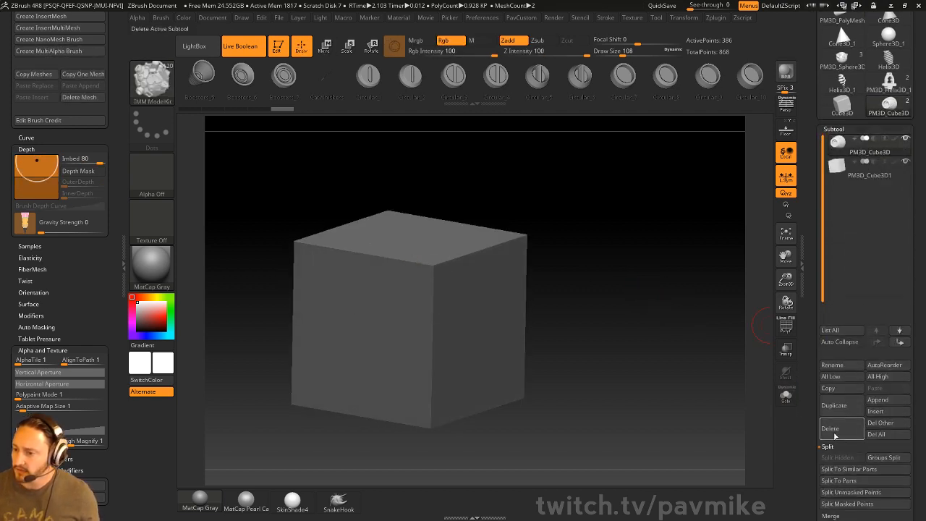
{"action": "left_click", "coordinate": [834, 429]}
{"action": "key", "text": "b"}
{"action": "key", "text": "z"}
{"action": "key", "text": "m"}
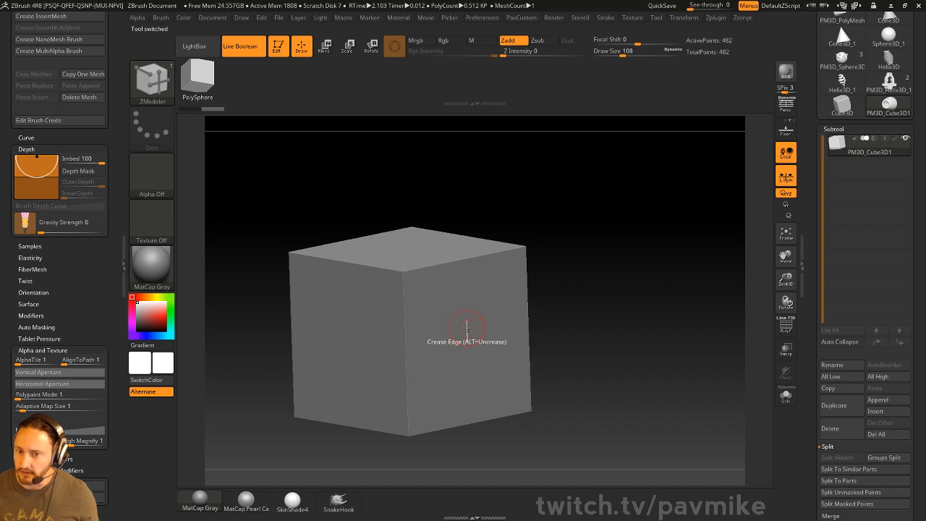
Step: Insert several Cones_1 meshes from the IMM ModelKit brush across the cube's top face and two visible side faces
{"action": "key", "text": "b"}
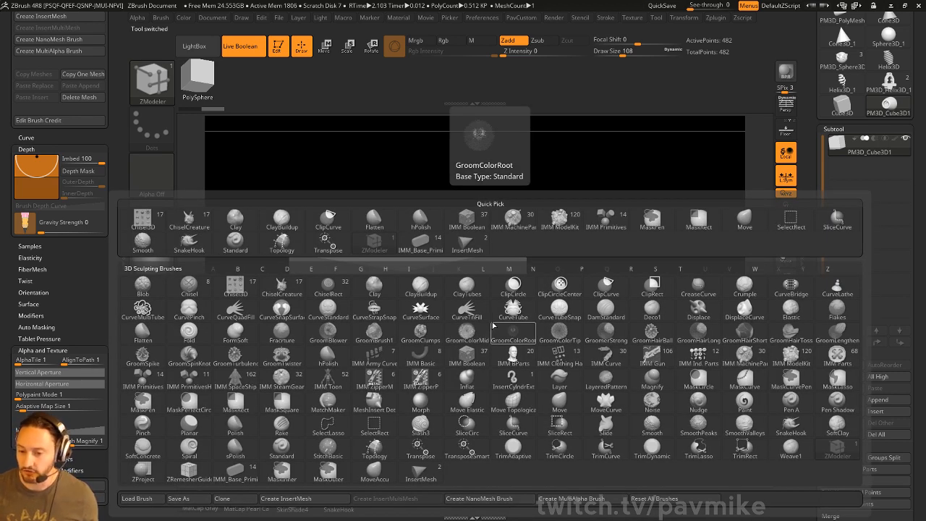
{"action": "left_click", "coordinate": [559, 217]}
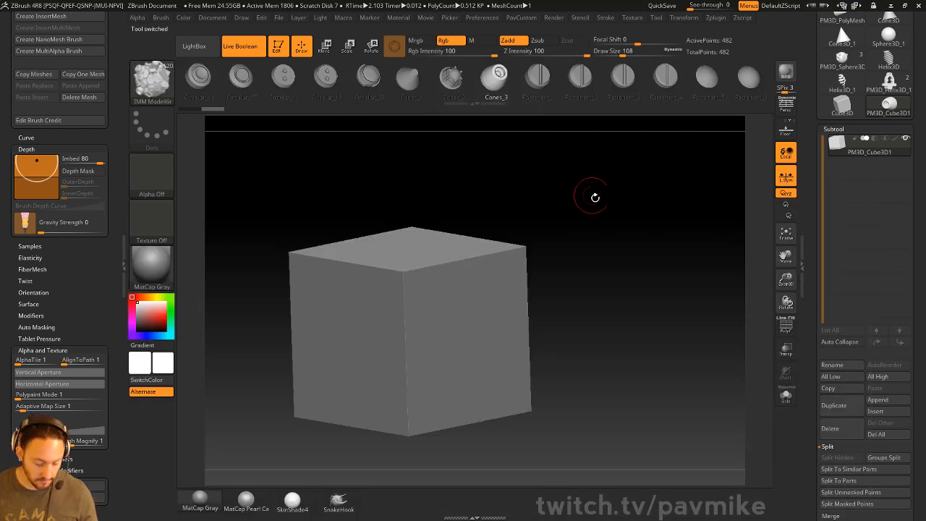
{"action": "key", "text": "m"}
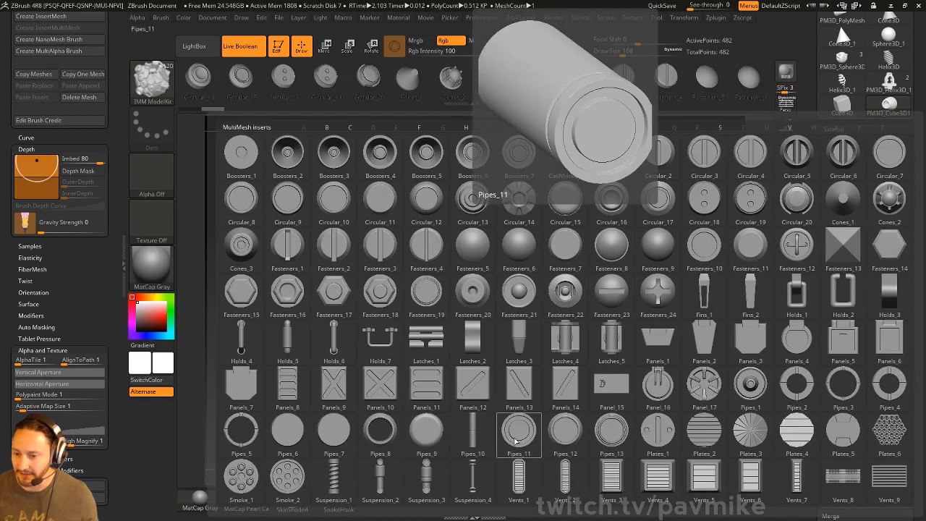
{"action": "left_click", "coordinate": [841, 210]}
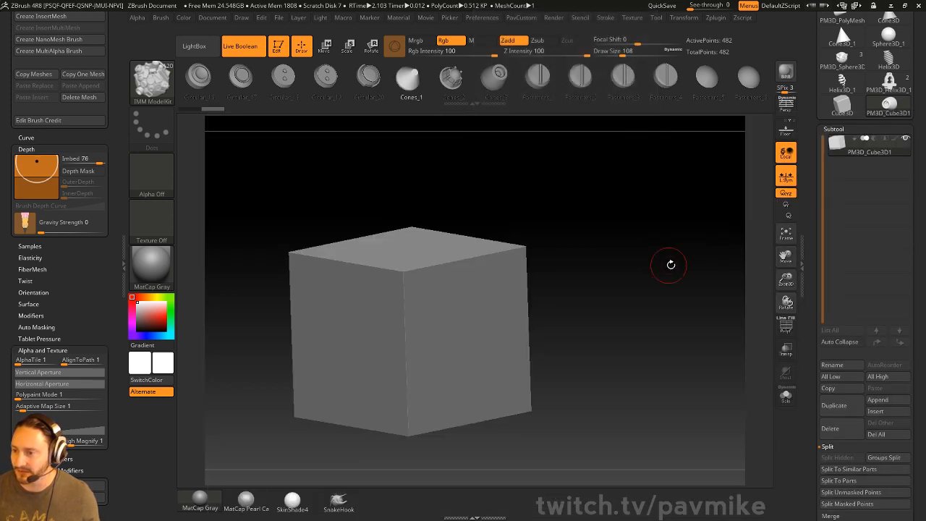
{"action": "left_click_drag", "start_coordinate": [467, 317], "coordinate": [481, 333]}
{"action": "left_click_drag", "start_coordinate": [413, 230], "coordinate": [427, 243]}
{"action": "left_click_drag", "start_coordinate": [327, 329], "coordinate": [341, 346]}
{"action": "left_click_drag", "start_coordinate": [425, 285], "coordinate": [435, 297]}
{"action": "left_click_drag", "start_coordinate": [495, 268], "coordinate": [506, 283]}
{"action": "key", "text": "w"}
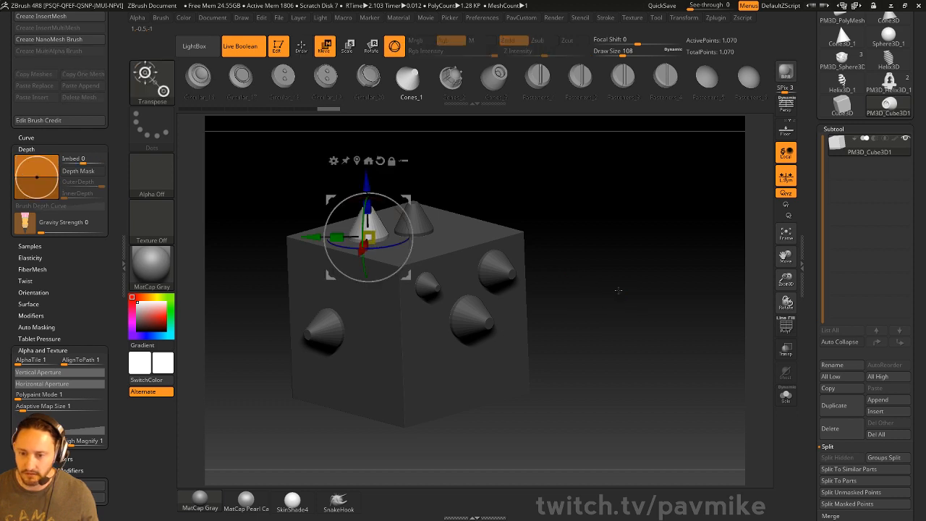
Step: Insert another, larger cone near the lower edge of the cube's three-cone face and activate the move gizmo on it
{"action": "key", "text": "q"}
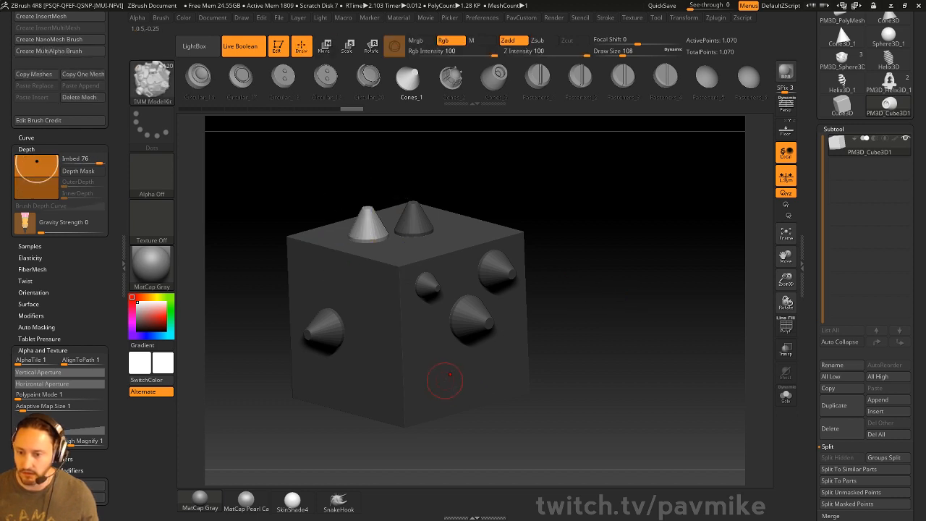
{"action": "left_click_drag", "start_coordinate": [444, 381], "coordinate": [456, 396]}
{"action": "key", "text": "w"}
{"action": "left_click_drag", "start_coordinate": [605, 333], "coordinate": [520, 376]}
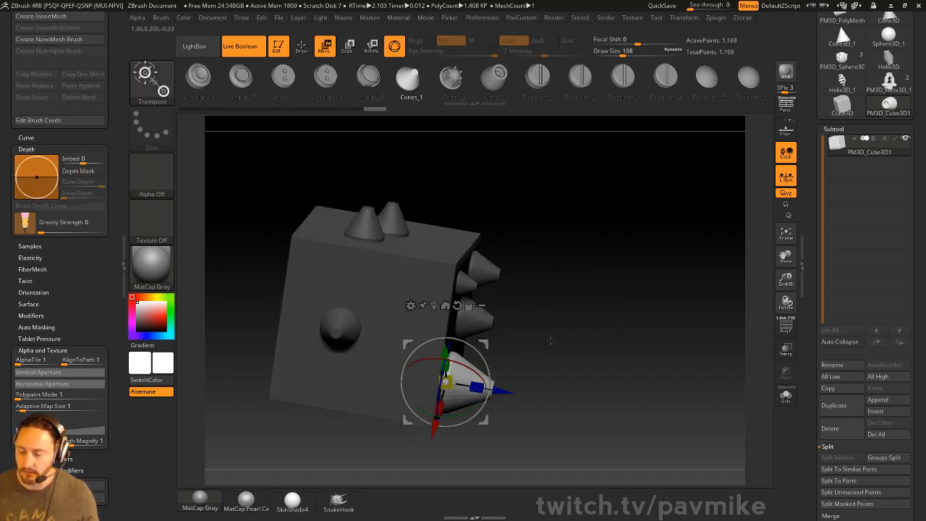
{"action": "left_click_drag", "start_coordinate": [550, 341], "coordinate": [459, 353]}
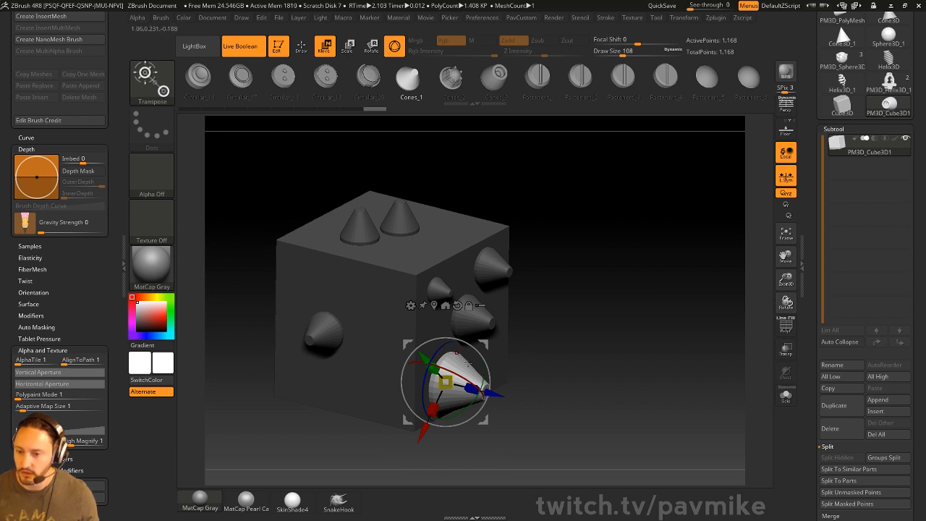
Step: Reset the gizmo's orientation and move only the gizmo to the world axis, leaving the large cone in place
{"action": "left_click", "coordinate": [458, 307]}
{"action": "left_click_drag", "start_coordinate": [569, 347], "coordinate": [413, 299]}
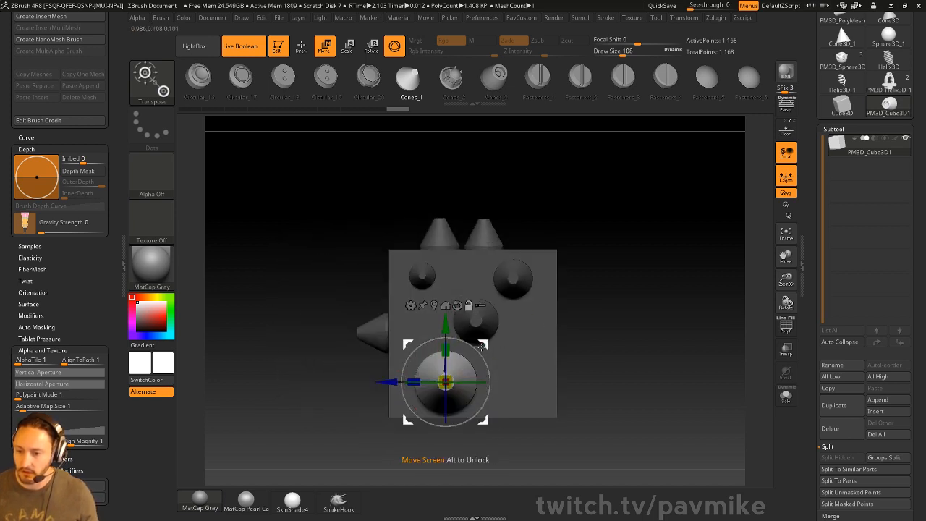
{"action": "left_click_drag", "start_coordinate": [475, 352], "coordinate": [477, 406]}
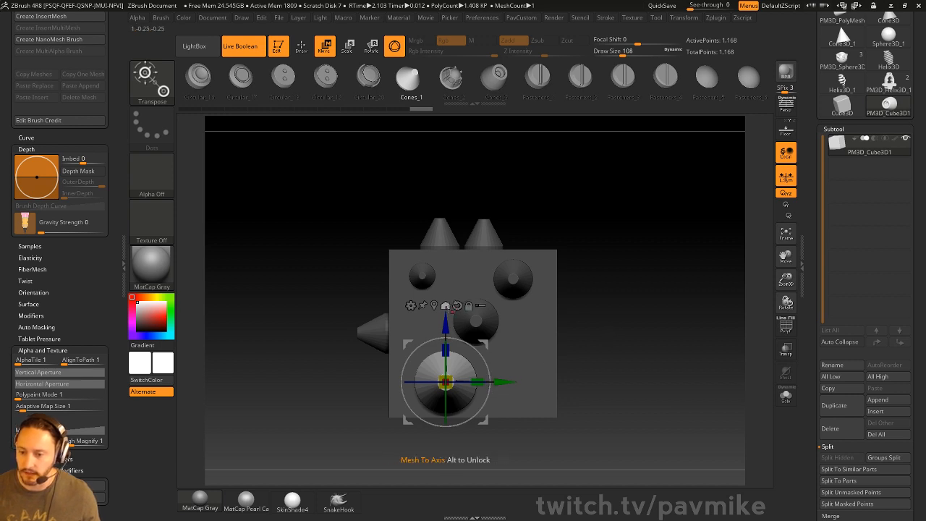
{"action": "left_click", "coordinate": [446, 304]}
{"action": "left_click_drag", "start_coordinate": [621, 279], "coordinate": [650, 291]}
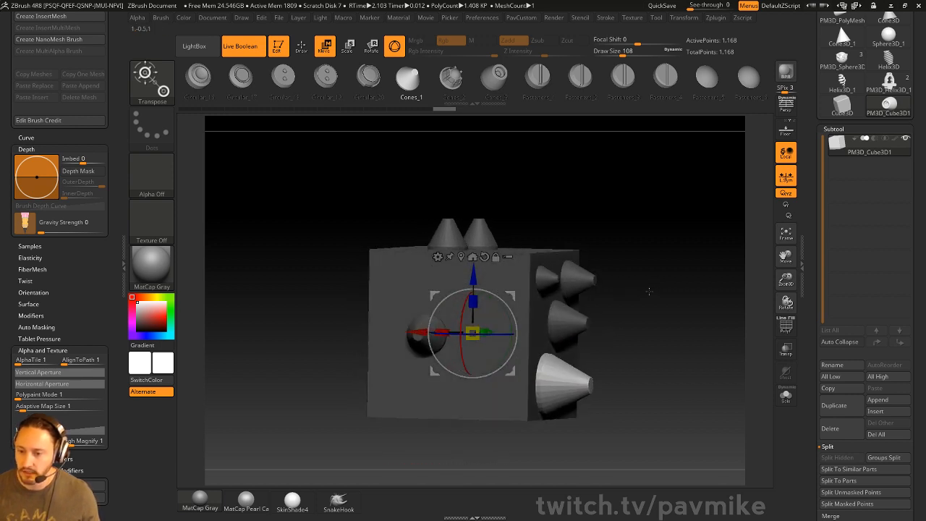
Step: Separate the large cone into its own subtool with Split Unmasked Points, then select and isolate it with Solo
{"action": "right_click_drag", "start_coordinate": [569, 333], "coordinate": [545, 332], "text": "alt"}
{"action": "key", "text": "space"}
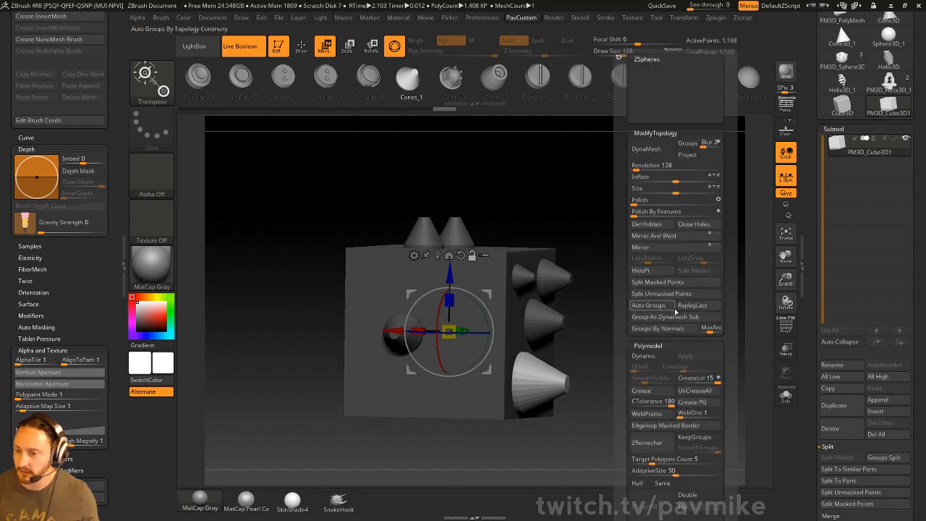
{"action": "left_click", "coordinate": [666, 295]}
{"action": "key", "text": "space"}
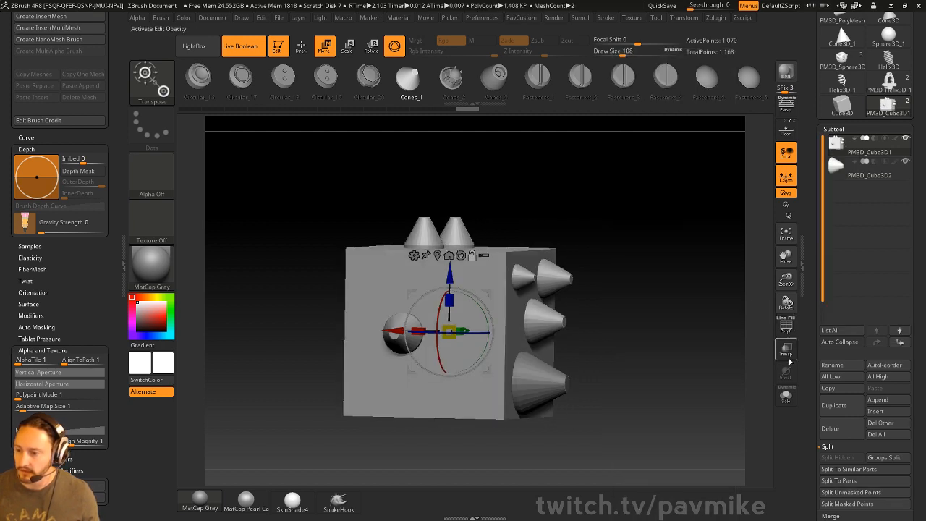
{"action": "left_click", "coordinate": [780, 391]}
{"action": "left_click", "coordinate": [868, 174]}
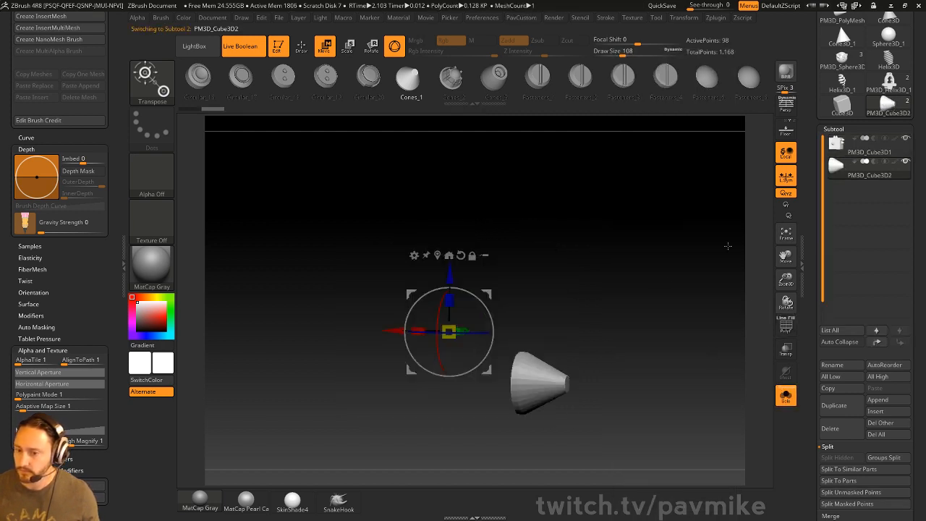
Step: Try Mirror And Weld on the isolated cone with local symmetry enabled, and undo each attempt
{"action": "key", "text": "space"}
{"action": "left_click", "coordinate": [678, 236]}
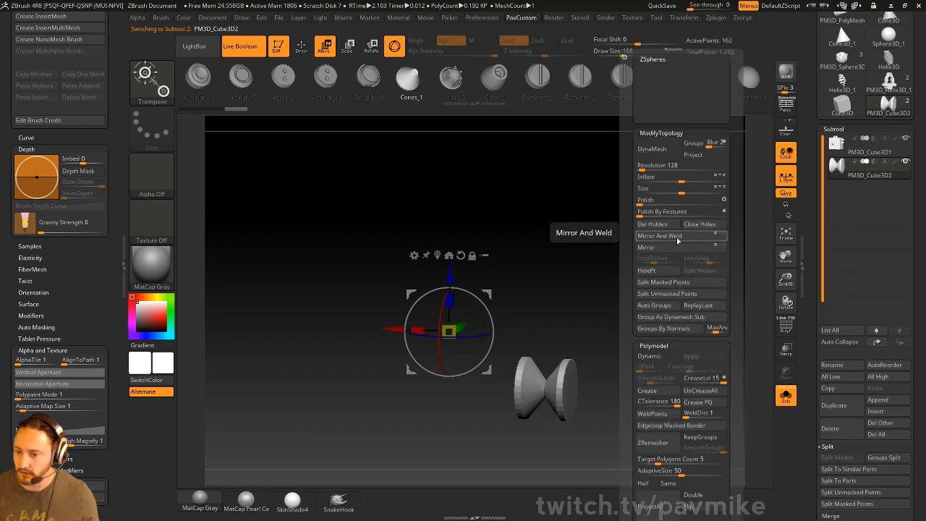
{"action": "key", "text": "ctrl+z"}
{"action": "key", "text": "space"}
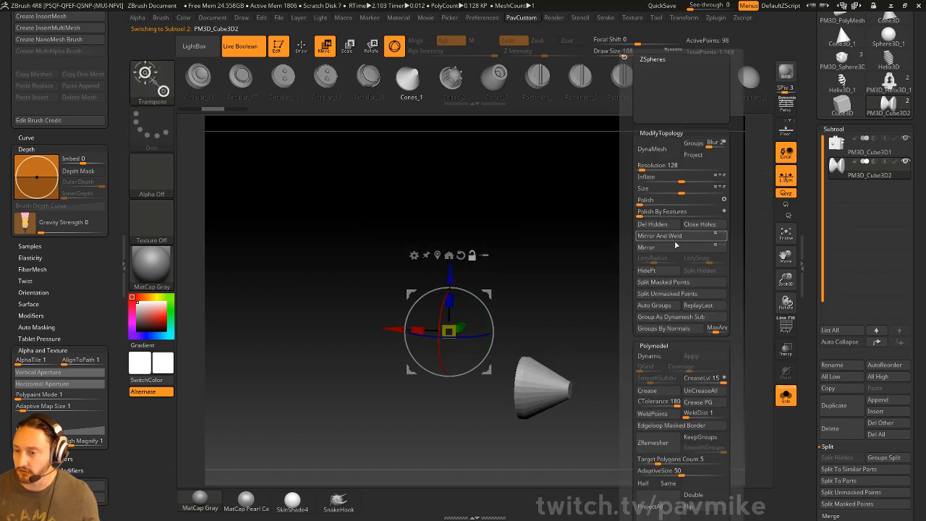
{"action": "left_click", "coordinate": [678, 237]}
{"action": "key", "text": "ctrl+z"}
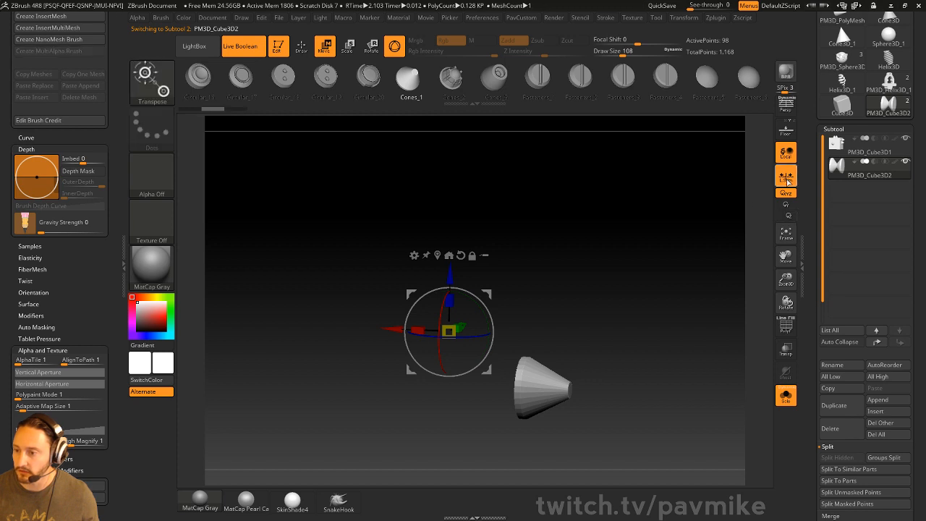
Step: With local symmetry off, use Mirror and Mirror And Weld to copy the cone to the opposite side of the world axis
{"action": "key", "text": "space"}
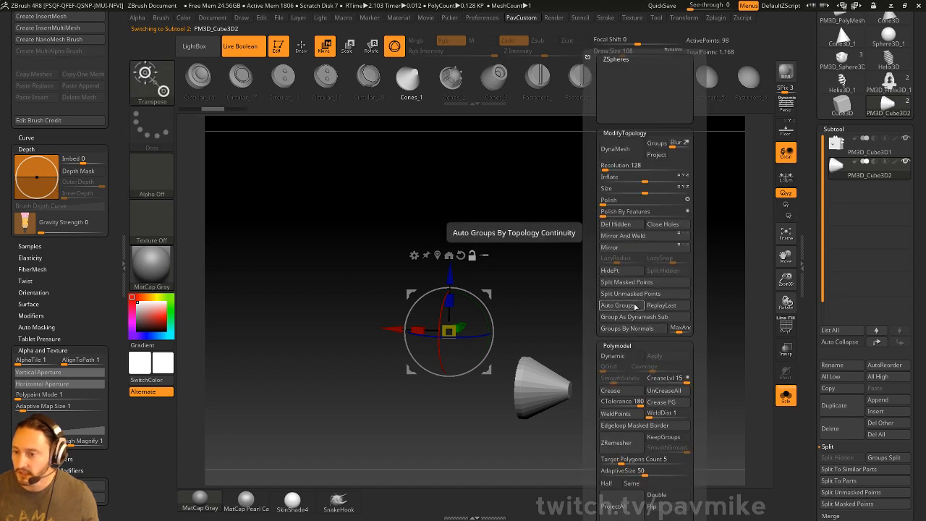
{"action": "left_click", "coordinate": [644, 243]}
{"action": "key", "text": "space"}
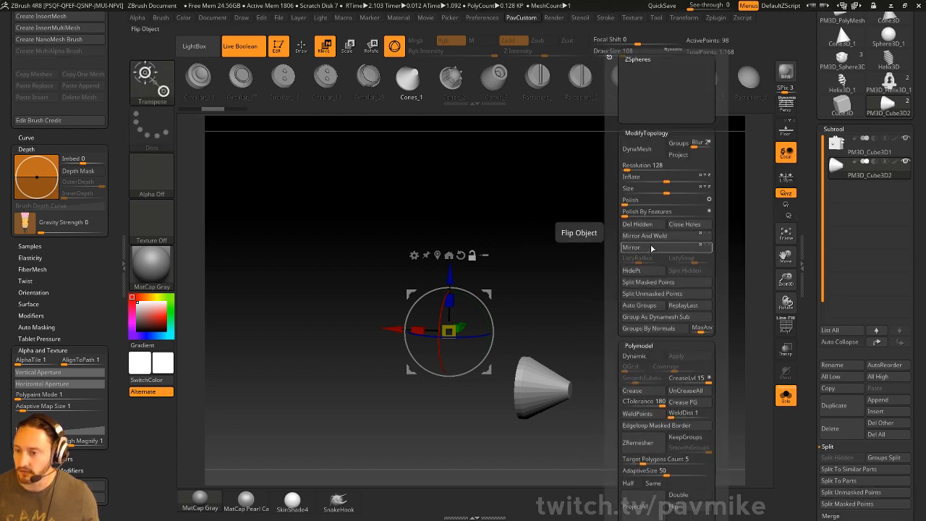
{"action": "left_click", "coordinate": [651, 248]}
{"action": "left_click", "coordinate": [657, 236]}
{"action": "key", "text": "q"}
{"action": "left_click_drag", "start_coordinate": [602, 309], "coordinate": [613, 297], "text": "shift"}
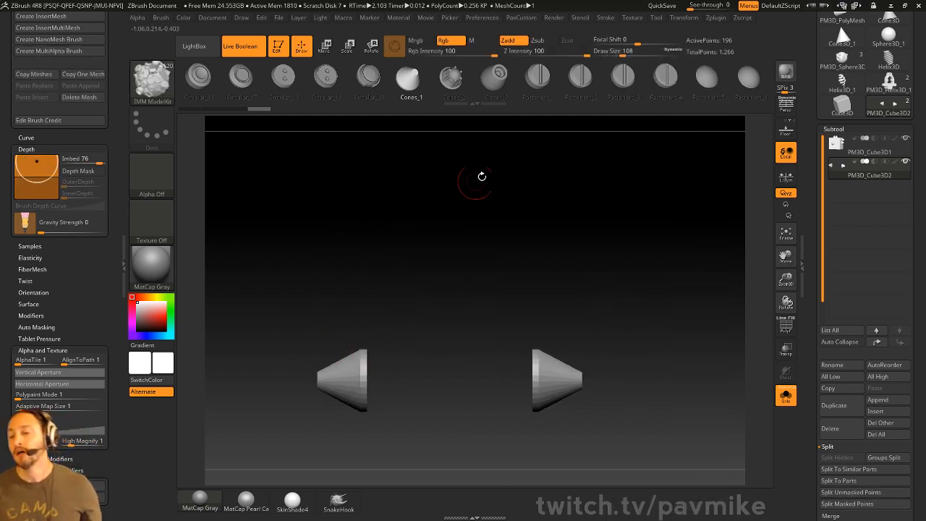
{"action": "left_click_drag", "start_coordinate": [602, 330], "coordinate": [676, 285]}
{"action": "key", "text": "space"}
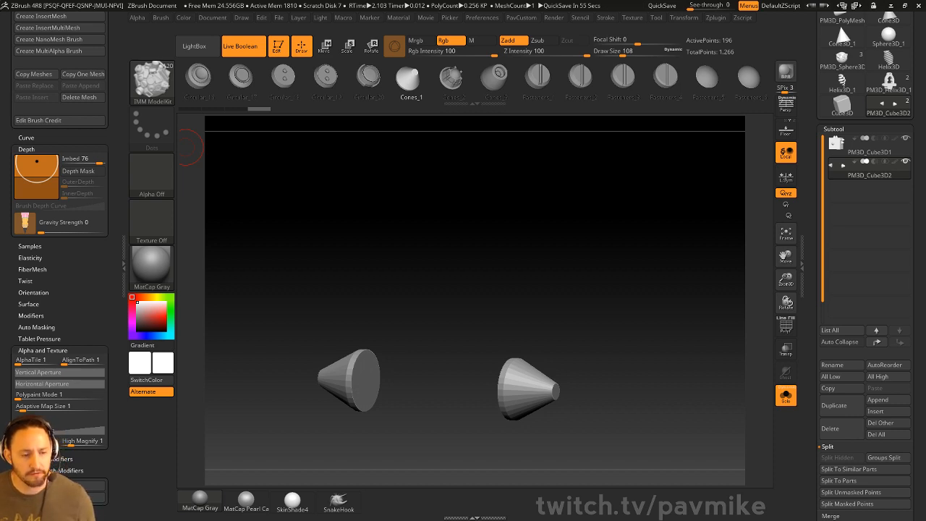
Step: Switch to the PM3D_Sphere3D_1 character tool and activate the Standard brush
{"action": "left_click_drag", "start_coordinate": [809, 143], "coordinate": [809, 318]}
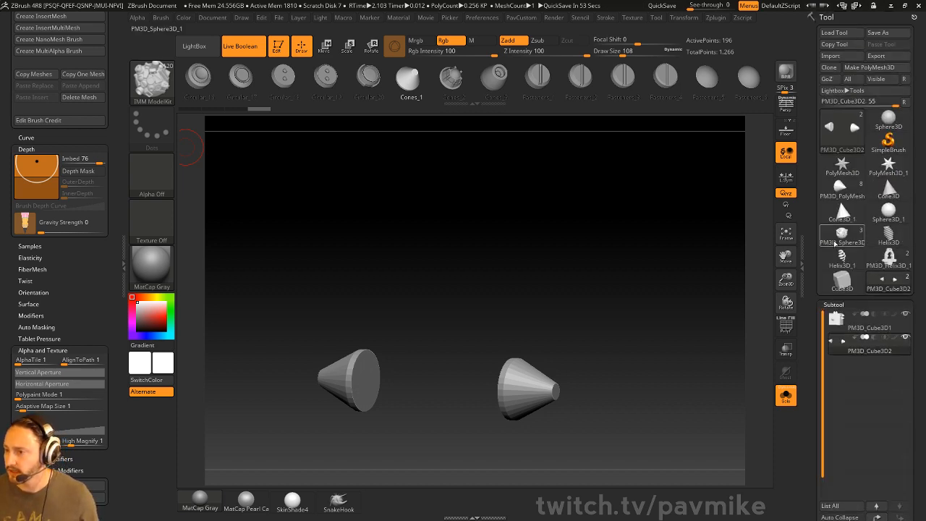
{"action": "left_click", "coordinate": [842, 235]}
{"action": "mouse_move", "coordinate": [613, 284]}
{"action": "left_mouse_down"}
{"action": "mouse_move", "coordinate": [674, 271]}
{"action": "mouse_move", "coordinate": [691, 217]}
{"action": "left_mouse_up"}
{"action": "key", "text": "b"}
{"action": "key", "text": "s"}
{"action": "key", "text": "t"}
{"action": "left_click_drag", "start_coordinate": [726, 153], "coordinate": [601, 235], "text": "alt"}
Step: Activate the Chisel brush and choose its BrushTip 7
{"action": "key", "text": "b"}
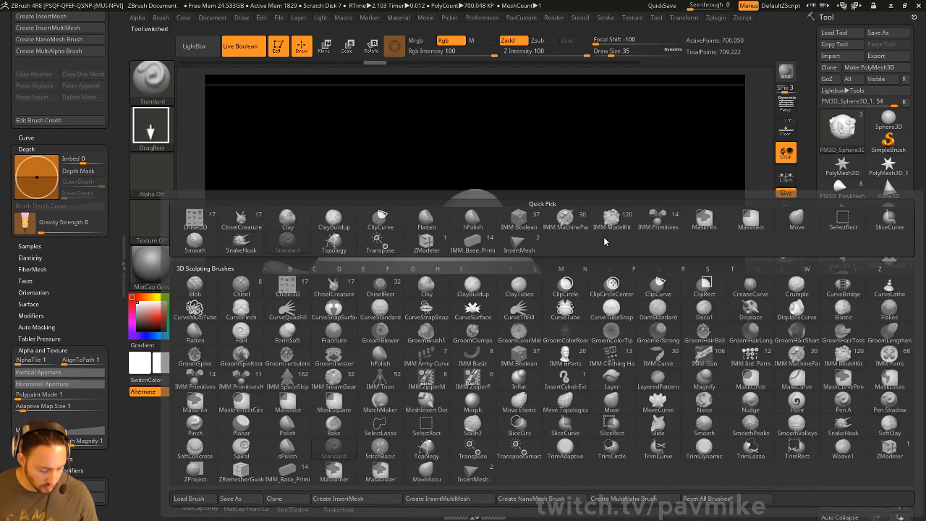
{"action": "key", "text": "c"}
{"action": "left_click", "coordinate": [243, 286]}
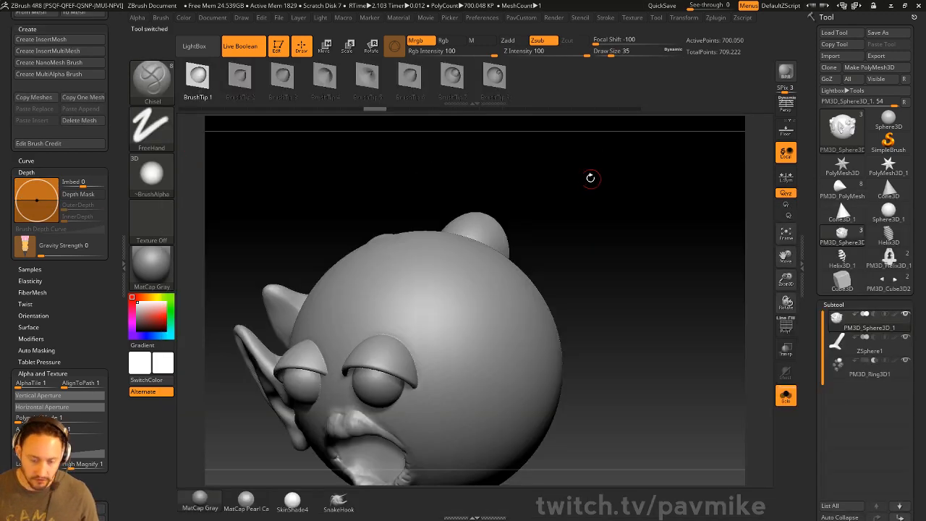
{"action": "key", "text": "m"}
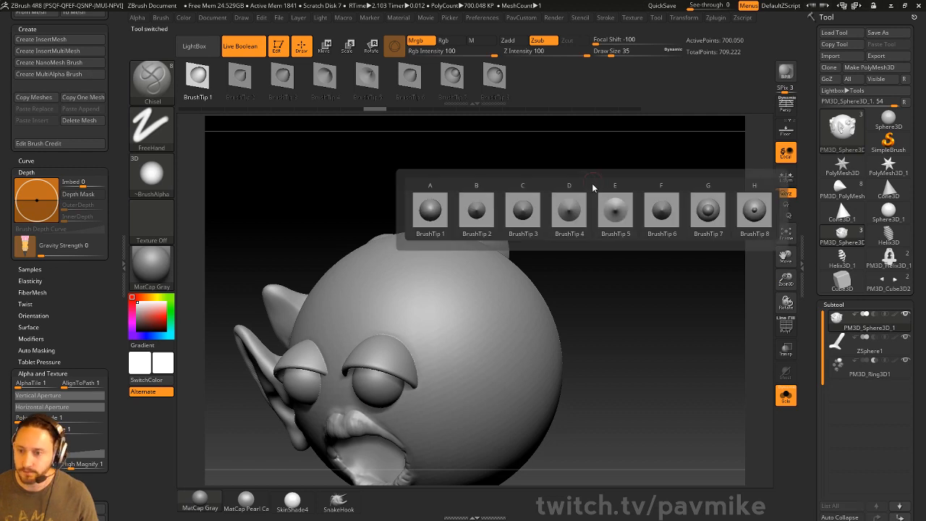
{"action": "left_click", "coordinate": [709, 219]}
Step: Try single Chisel grooves across the side of the head at varying draw sizes up to 59, undoing each one
{"action": "key", "text": "s"}
{"action": "mouse_move", "coordinate": [411, 324]}
{"action": "left_mouse_down"}
{"action": "mouse_move", "coordinate": [444, 335]}
{"action": "mouse_move", "coordinate": [469, 408]}
{"action": "left_mouse_up"}
{"action": "mouse_move", "coordinate": [644, 318]}
{"action": "left_mouse_down", "text": "alt"}
{"action": "mouse_move", "coordinate": [643, 265]}
{"action": "mouse_move", "coordinate": [628, 279]}
{"action": "left_mouse_up", "text": "alt"}
{"action": "key", "text": "ctrl+z"}
{"action": "key", "text": "["}
{"action": "key", "text": "s"}
{"action": "mouse_move", "coordinate": [375, 228]}
{"action": "left_mouse_down"}
{"action": "mouse_move", "coordinate": [466, 250]}
{"action": "mouse_move", "coordinate": [474, 394]}
{"action": "mouse_move", "coordinate": [468, 371]}
{"action": "left_mouse_up"}
{"action": "key", "text": "ctrl+z"}
{"action": "key", "text": "]"}
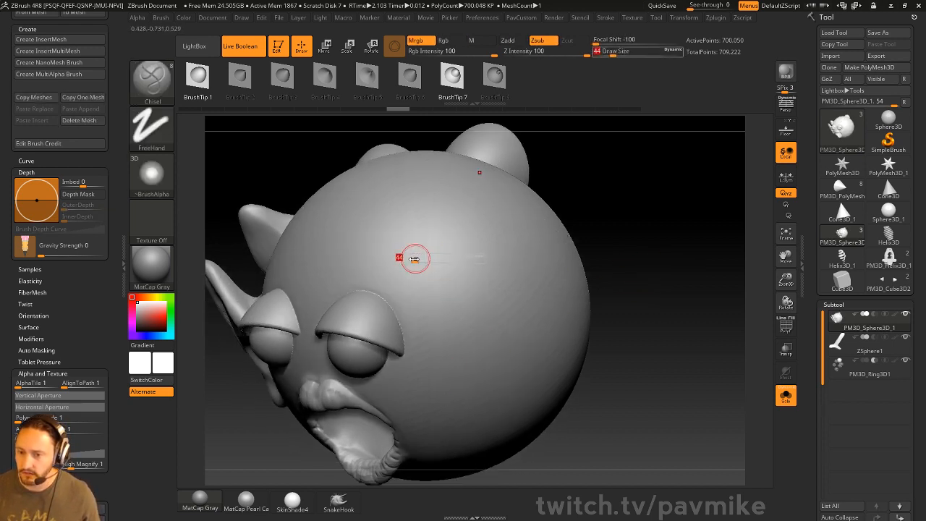
{"action": "left_click_drag", "start_coordinate": [397, 237], "coordinate": [504, 372]}
{"action": "key", "text": "ctrl+z"}
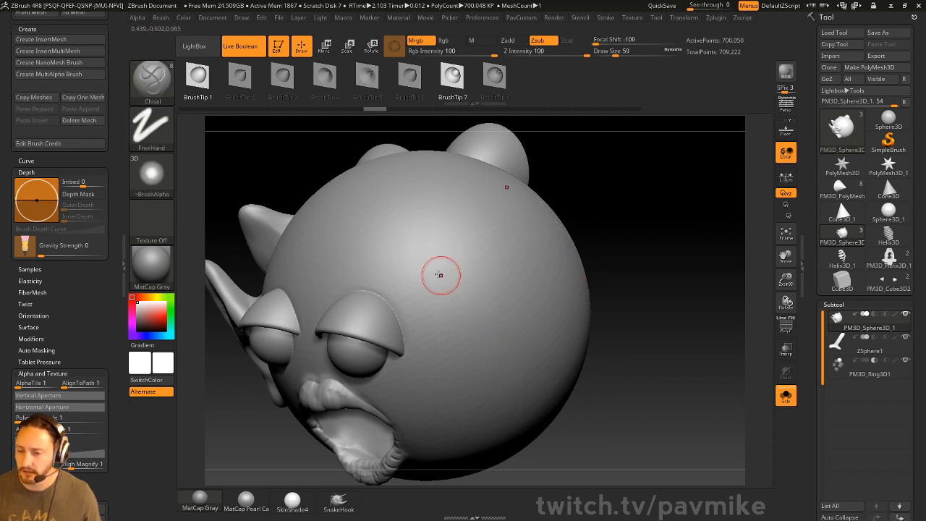
Step: Try two parallel Chisel grooves above the eyelid on the side of the head, and undo both
{"action": "mouse_move", "coordinate": [394, 224]}
{"action": "left_mouse_down"}
{"action": "mouse_move", "coordinate": [446, 330]}
{"action": "mouse_move", "coordinate": [441, 344]}
{"action": "mouse_move", "coordinate": [430, 316]}
{"action": "left_mouse_up"}
{"action": "left_click_drag", "start_coordinate": [430, 224], "coordinate": [481, 335]}
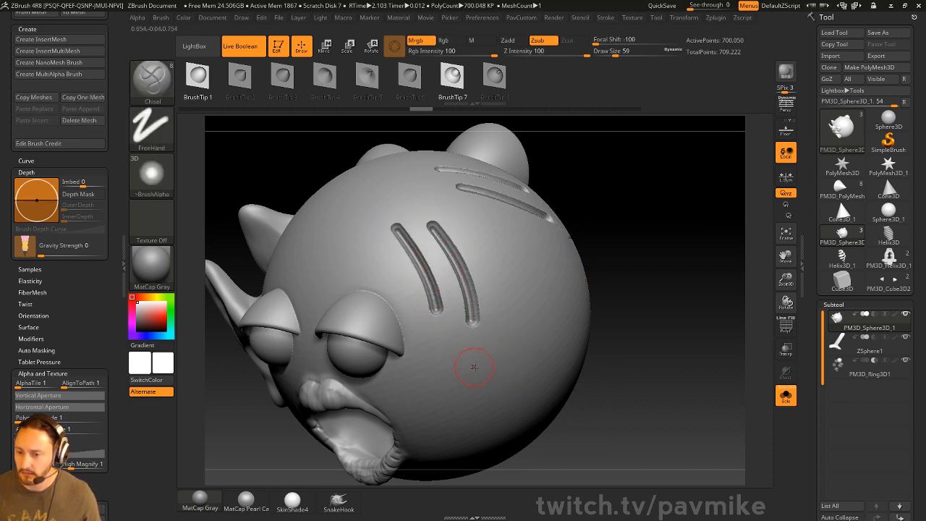
{"action": "key", "text": "ctrl+z"}
{"action": "key", "text": "ctrl+z"}
Step: Dock the Stroke palette in the tray above the Brush palette
{"action": "left_click", "coordinate": [615, 20]}
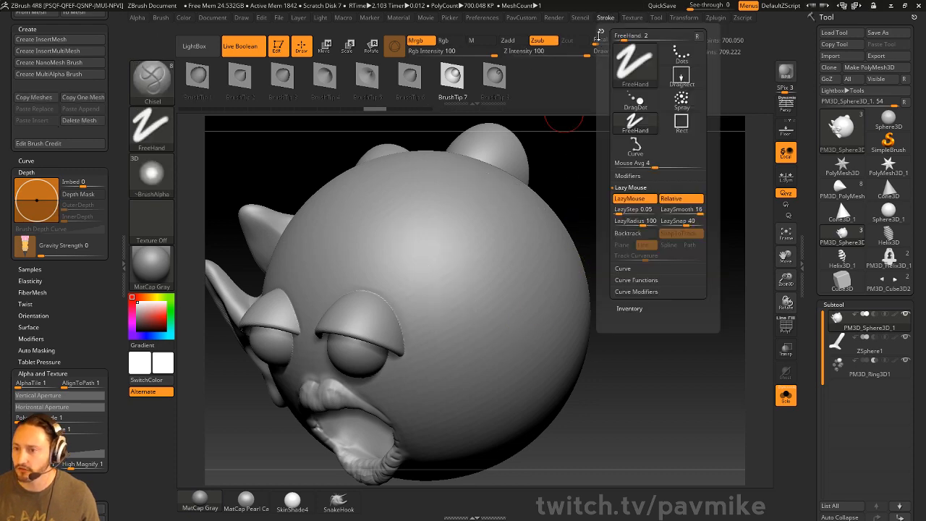
{"action": "left_click_drag", "start_coordinate": [116, 51], "coordinate": [115, 351]}
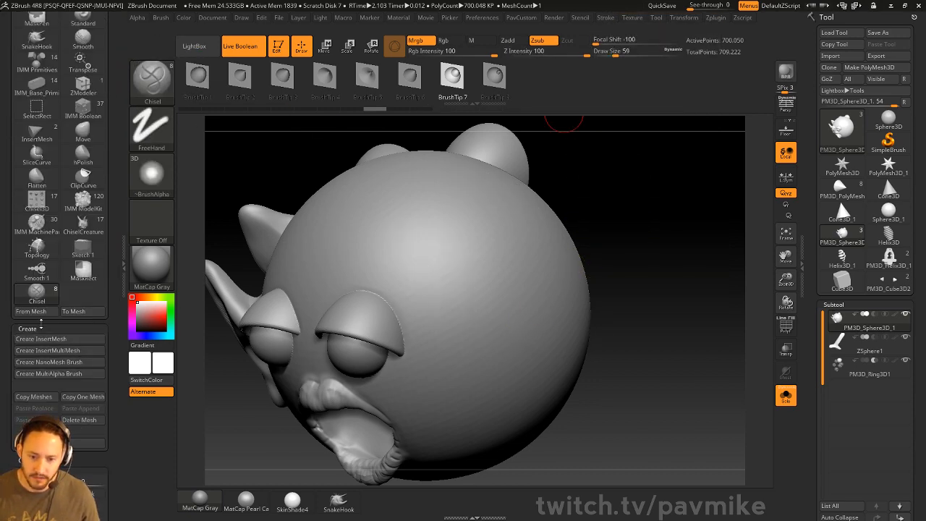
{"action": "mouse_move", "coordinate": [9, 194]}
{"action": "left_mouse_down"}
{"action": "mouse_move", "coordinate": [1, 285]}
{"action": "mouse_move", "coordinate": [41, 285]}
{"action": "left_mouse_up"}
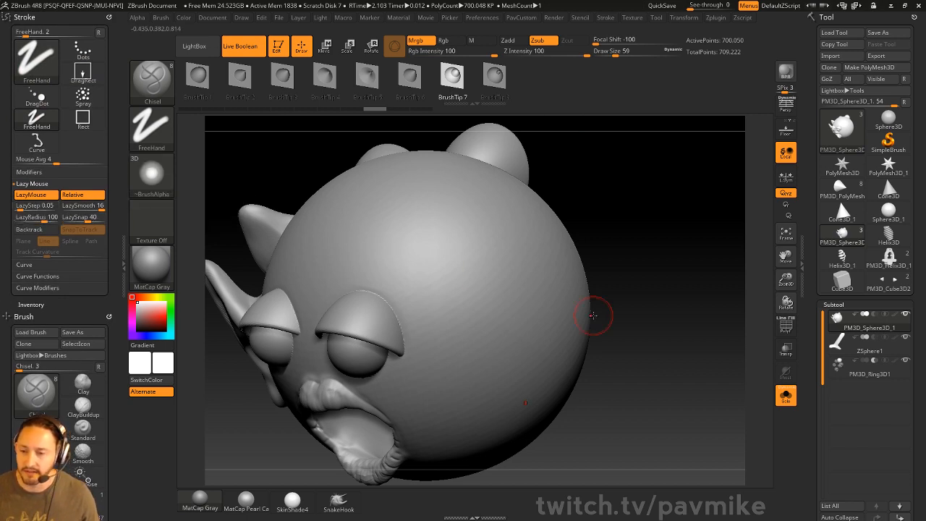
Step: Open the Morph Target settings of the head's tool
{"action": "scroll", "coordinate": [837, 296], "scroll_direction": "down", "scroll_amount": 10}
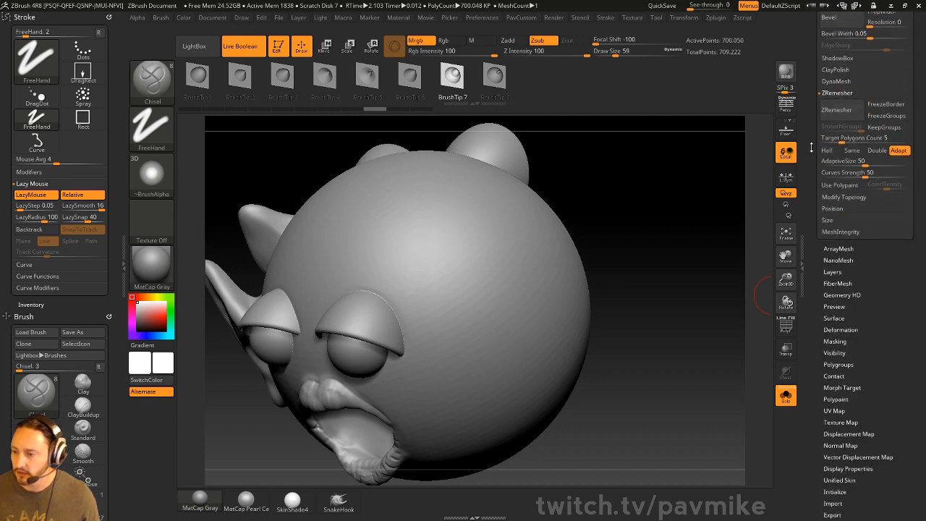
{"action": "key", "text": "shift"}
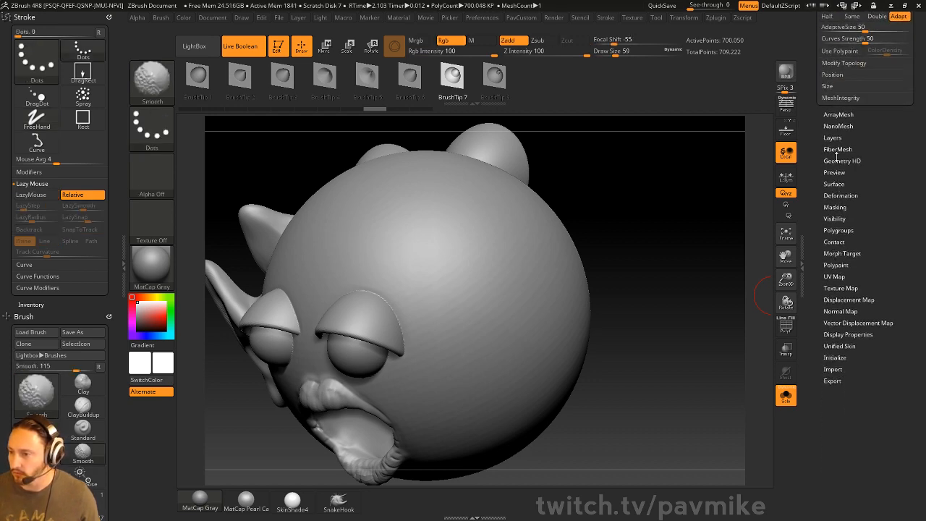
{"action": "left_click", "coordinate": [842, 253]}
{"action": "left_click_drag", "start_coordinate": [814, 256], "coordinate": [814, 233]}
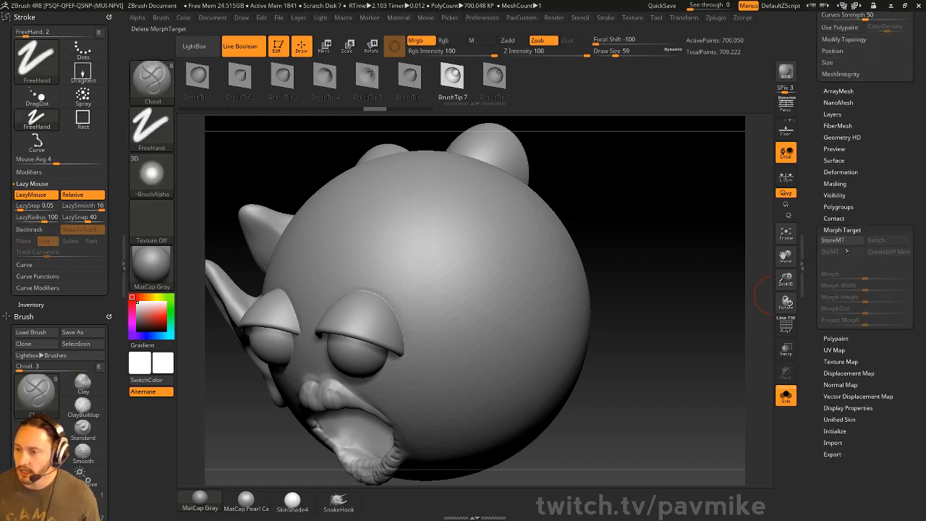
Step: Try carving joined and overlapping Chisel grooves on the head without a stored morph target, and undo them all
{"action": "mouse_move", "coordinate": [403, 233]}
{"action": "left_mouse_down"}
{"action": "mouse_move", "coordinate": [511, 348]}
{"action": "mouse_move", "coordinate": [480, 314]}
{"action": "left_mouse_up"}
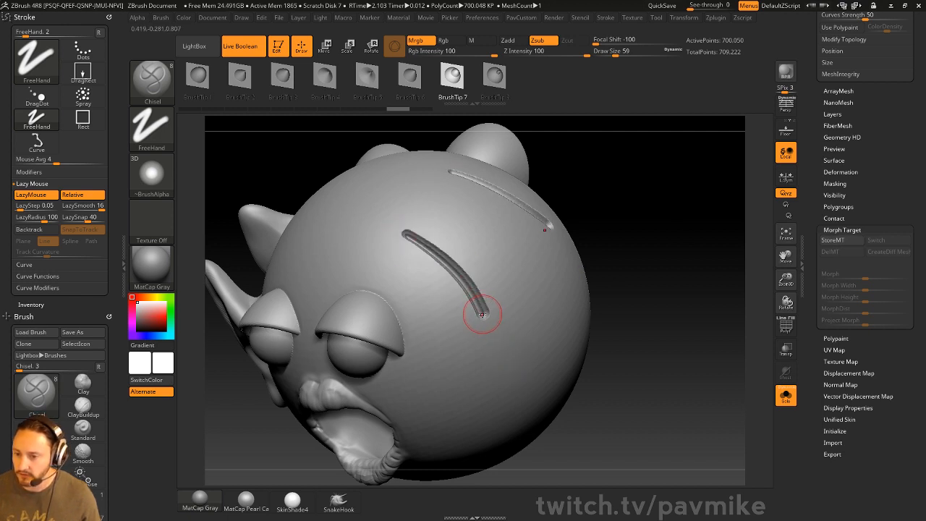
{"action": "left_click_drag", "start_coordinate": [436, 356], "coordinate": [433, 357]}
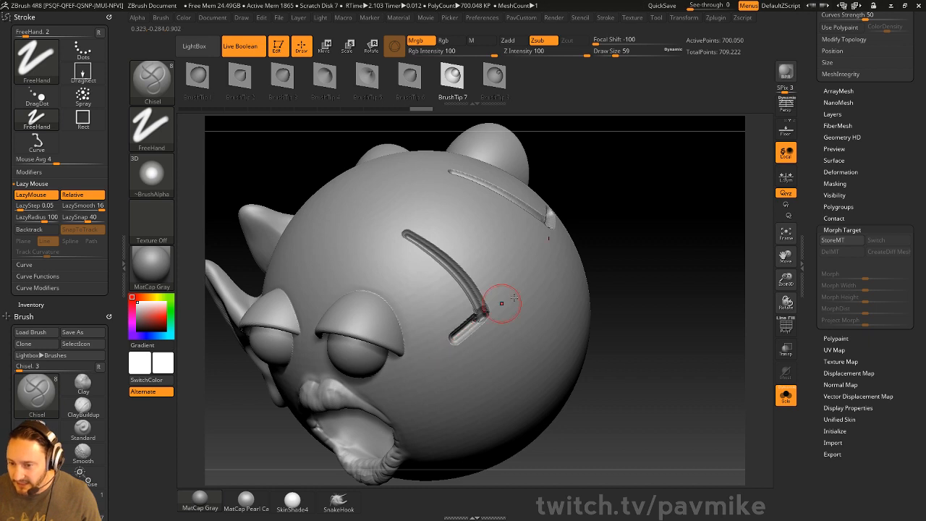
{"action": "right_click_drag", "start_coordinate": [502, 304], "coordinate": [482, 330]}
{"action": "key", "text": "ctrl+z"}
{"action": "left_click_drag", "start_coordinate": [479, 314], "coordinate": [438, 348]}
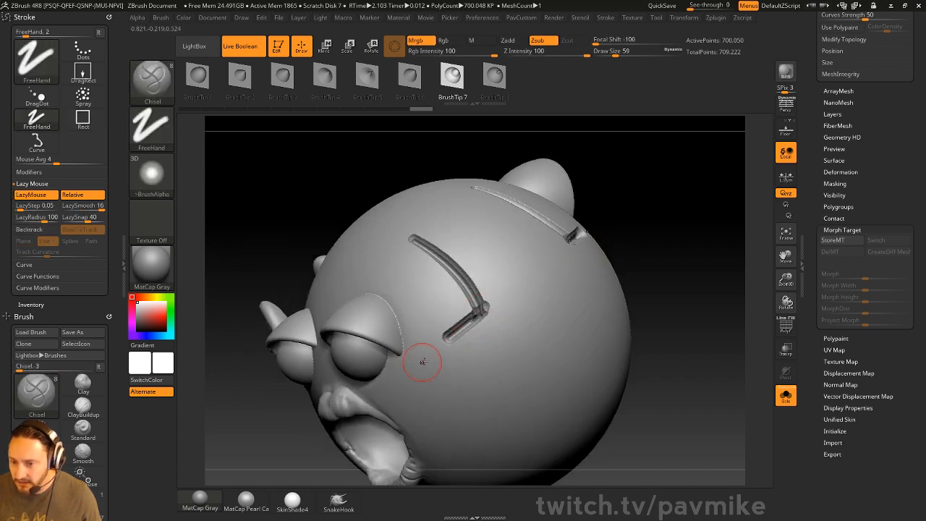
{"action": "mouse_move", "coordinate": [480, 311]}
{"action": "left_mouse_down"}
{"action": "mouse_move", "coordinate": [452, 339]}
{"action": "mouse_move", "coordinate": [424, 325]}
{"action": "mouse_move", "coordinate": [446, 281]}
{"action": "mouse_move", "coordinate": [529, 227]}
{"action": "left_mouse_up"}
{"action": "mouse_move", "coordinate": [699, 217]}
{"action": "left_mouse_down"}
{"action": "mouse_move", "coordinate": [728, 263]}
{"action": "mouse_move", "coordinate": [653, 267]}
{"action": "mouse_move", "coordinate": [664, 254]}
{"action": "left_mouse_up"}
{"action": "key", "text": "ctrl+z"}
{"action": "key", "text": "ctrl+z"}
{"action": "key", "text": "ctrl+z"}
{"action": "key", "text": "ctrl+z"}
{"action": "key", "text": "ctrl+z"}
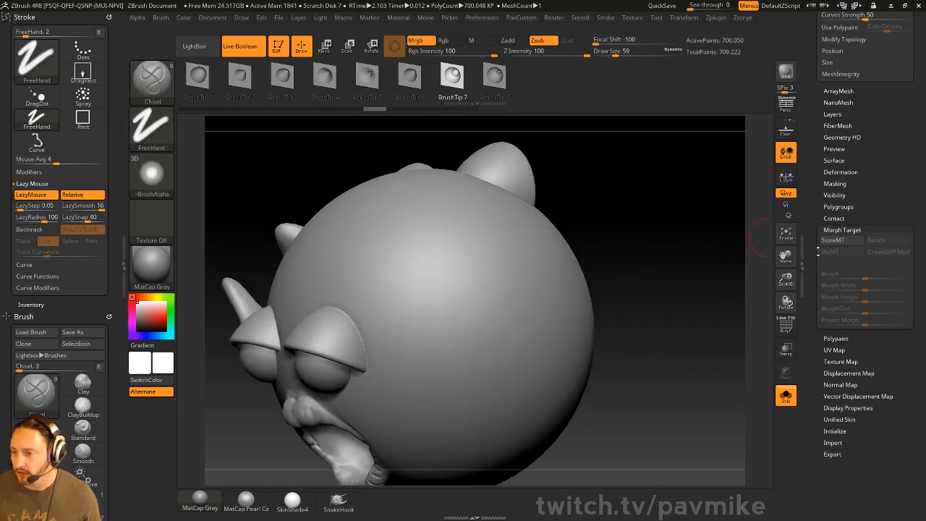
Step: Store a morph target for the head, carve several crossing Chisel grooves over it, and undo the grooves
{"action": "left_click_drag", "start_coordinate": [728, 308], "coordinate": [621, 282]}
{"action": "mouse_move", "coordinate": [420, 265]}
{"action": "left_mouse_down"}
{"action": "mouse_move", "coordinate": [491, 327]}
{"action": "mouse_move", "coordinate": [424, 372]}
{"action": "mouse_move", "coordinate": [398, 296]}
{"action": "mouse_move", "coordinate": [393, 322]}
{"action": "mouse_move", "coordinate": [509, 240]}
{"action": "left_mouse_up"}
{"action": "mouse_move", "coordinate": [575, 227]}
{"action": "left_mouse_down"}
{"action": "mouse_move", "coordinate": [442, 242]}
{"action": "mouse_move", "coordinate": [340, 194]}
{"action": "mouse_move", "coordinate": [348, 206]}
{"action": "mouse_move", "coordinate": [310, 290]}
{"action": "mouse_move", "coordinate": [413, 313]}
{"action": "mouse_move", "coordinate": [488, 407]}
{"action": "left_mouse_up"}
{"action": "left_click_drag", "start_coordinate": [670, 350], "coordinate": [673, 288]}
{"action": "key", "text": "ctrl+z"}
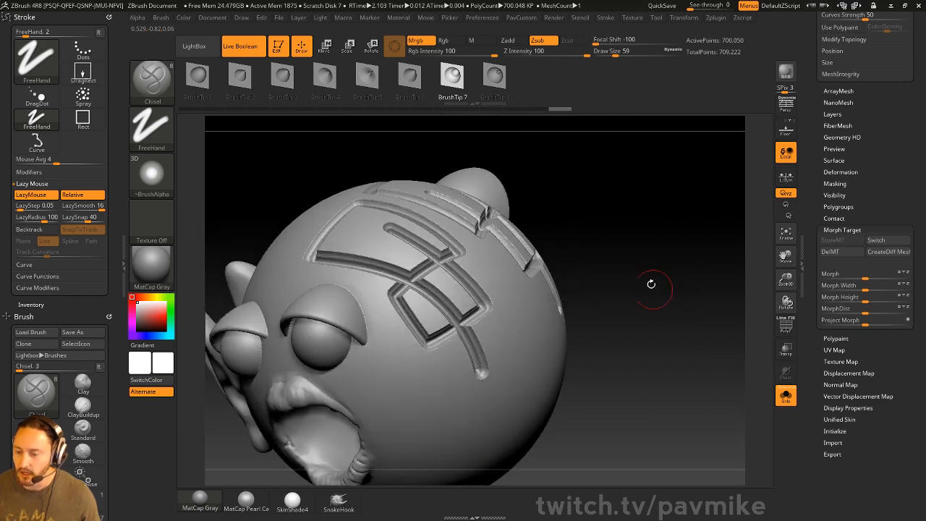
{"action": "key", "text": "ctrl+z"}
{"action": "key", "text": "ctrl+z"}
{"action": "key", "text": "ctrl+z"}
{"action": "key", "text": "ctrl+z"}
{"action": "key", "text": "ctrl+z"}
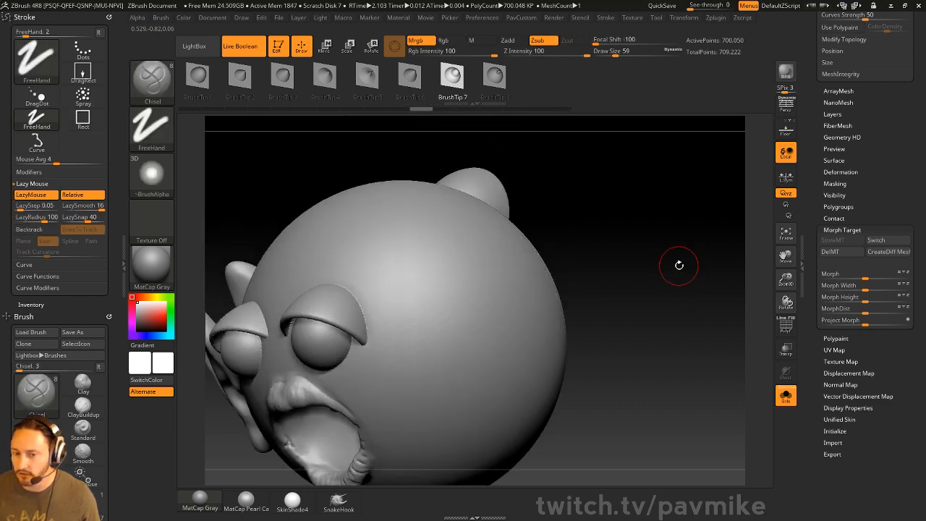
Step: Open the Size pressure curve in the Chisel brush's Tablet Pressure settings
{"action": "left_click_drag", "start_coordinate": [116, 278], "coordinate": [144, 125]}
{"action": "key", "text": "shift"}
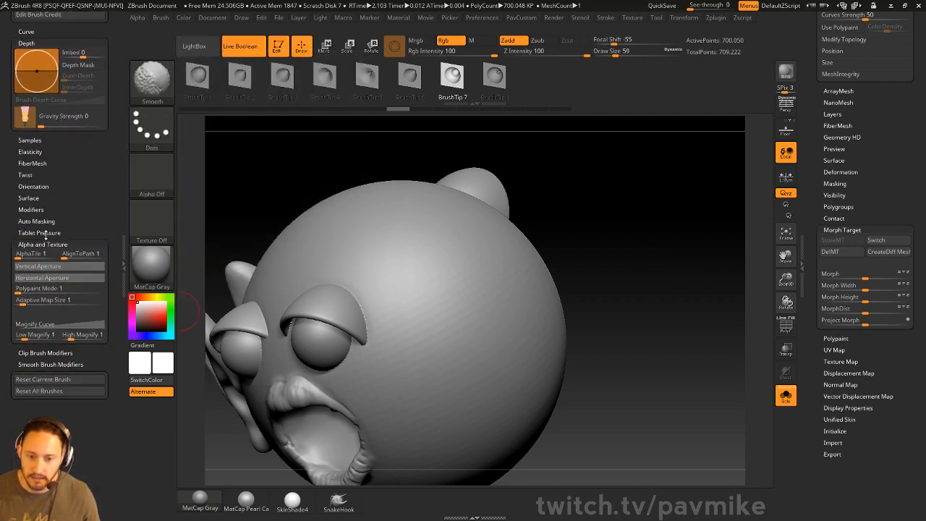
{"action": "left_click", "coordinate": [39, 233]}
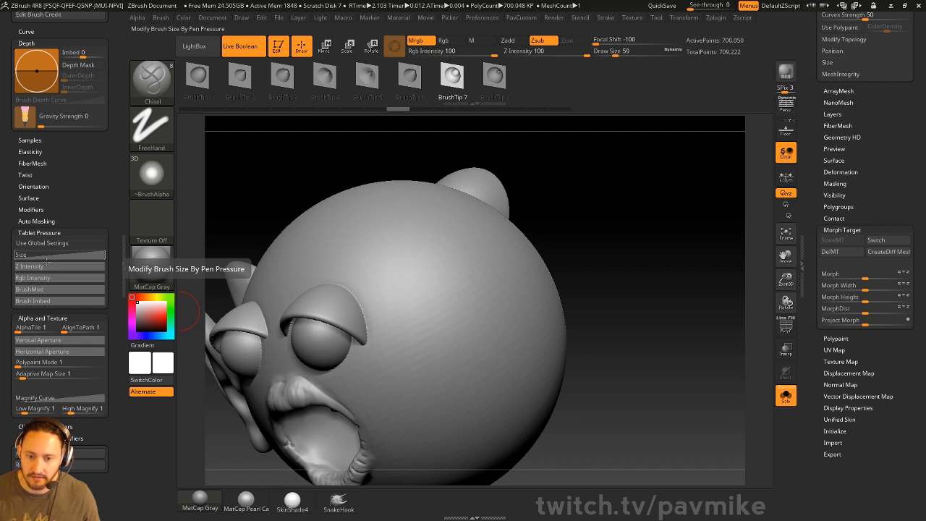
{"action": "left_click", "coordinate": [52, 255]}
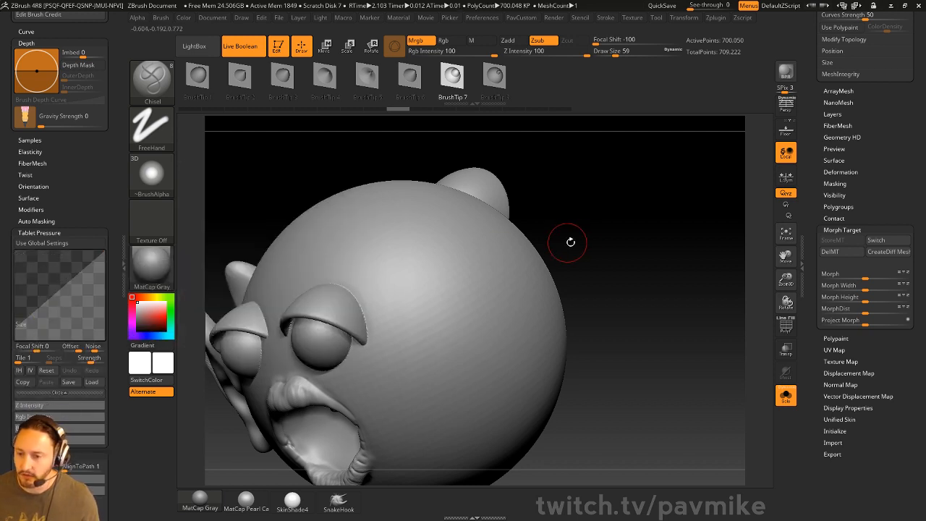
Step: Set the draw size to 25 and carve thin connected Chisel grooves forming an angular outline beside the eye
{"action": "mouse_move", "coordinate": [580, 235]}
{"action": "left_mouse_down"}
{"action": "mouse_move", "coordinate": [565, 237]}
{"action": "mouse_move", "coordinate": [582, 254]}
{"action": "left_mouse_up"}
{"action": "key", "text": "s"}
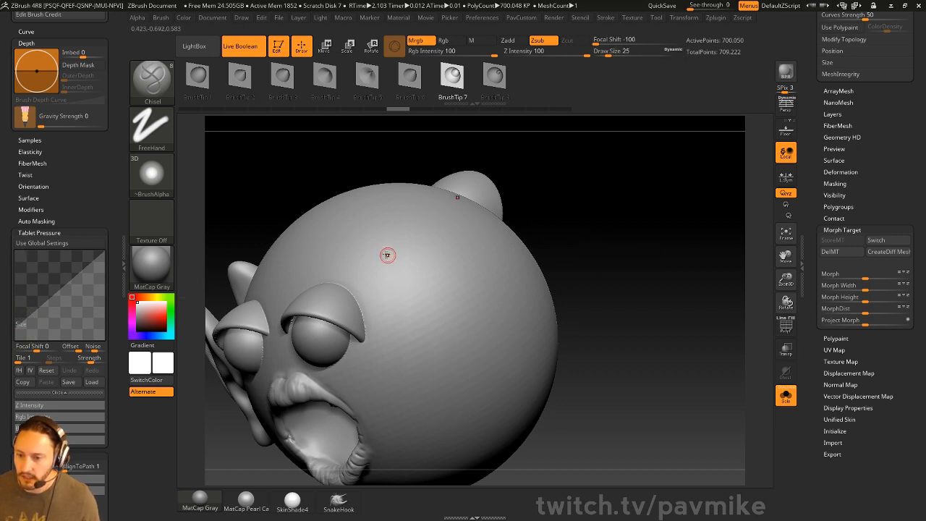
{"action": "mouse_move", "coordinate": [362, 240]}
{"action": "left_mouse_down"}
{"action": "mouse_move", "coordinate": [419, 264]}
{"action": "mouse_move", "coordinate": [458, 304]}
{"action": "mouse_move", "coordinate": [479, 346]}
{"action": "left_mouse_up"}
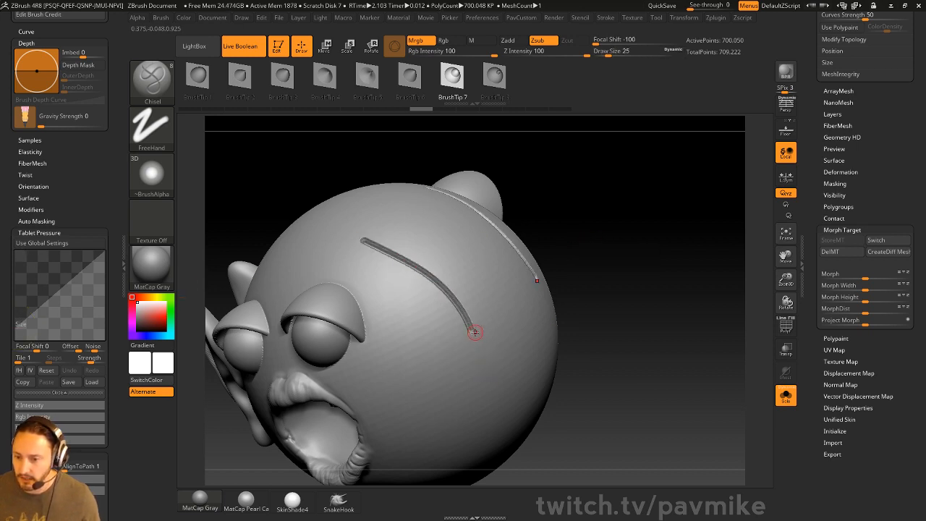
{"action": "mouse_move", "coordinate": [439, 374]}
{"action": "left_mouse_down"}
{"action": "mouse_move", "coordinate": [391, 385]}
{"action": "mouse_move", "coordinate": [377, 267]}
{"action": "left_mouse_up"}
{"action": "left_click_drag", "start_coordinate": [649, 244], "coordinate": [563, 279]}
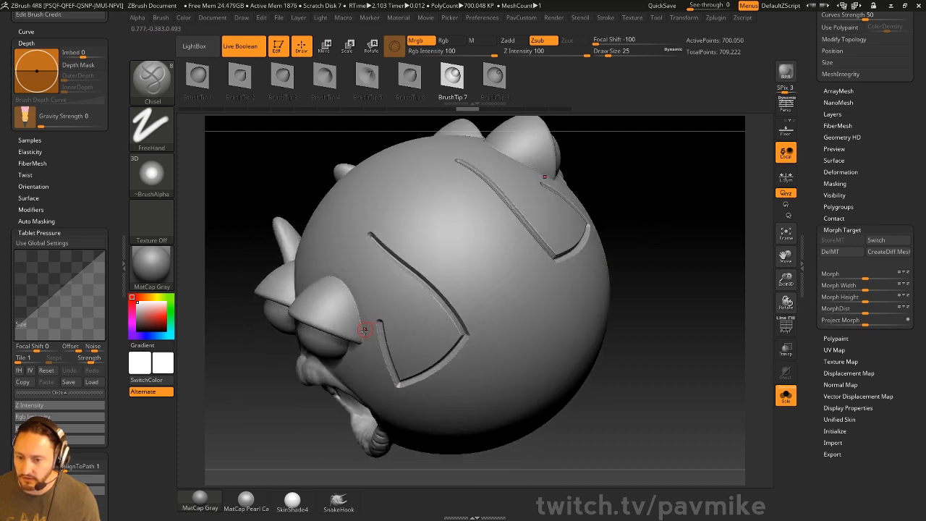
Step: Set the draw size to 35, carve a long curved groove behind the angular outline, and undo the latest strokes
{"action": "key", "text": "s"}
{"action": "left_click_drag", "start_coordinate": [466, 227], "coordinate": [439, 232]}
{"action": "key", "text": "s"}
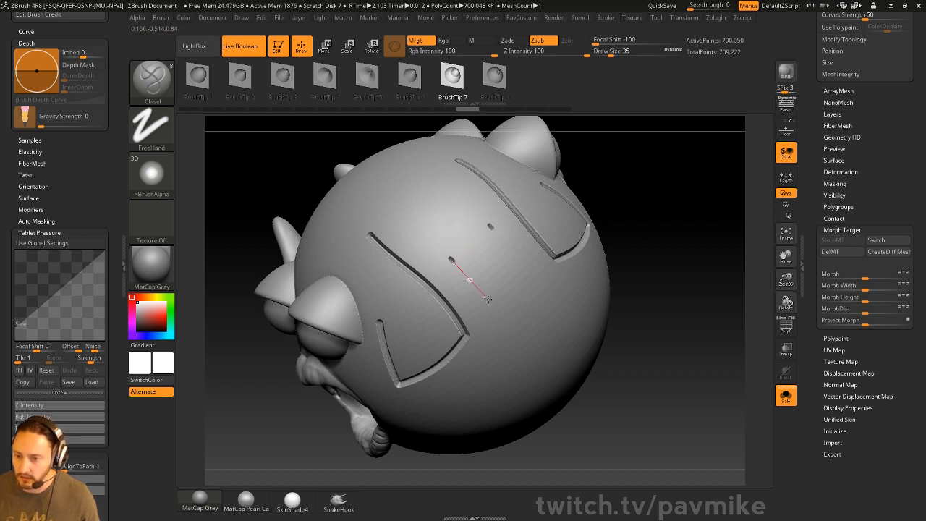
{"action": "mouse_move", "coordinate": [498, 309]}
{"action": "left_mouse_down"}
{"action": "mouse_move", "coordinate": [529, 381]}
{"action": "mouse_move", "coordinate": [459, 436]}
{"action": "left_mouse_up"}
{"action": "left_click_drag", "start_coordinate": [681, 383], "coordinate": [586, 329]}
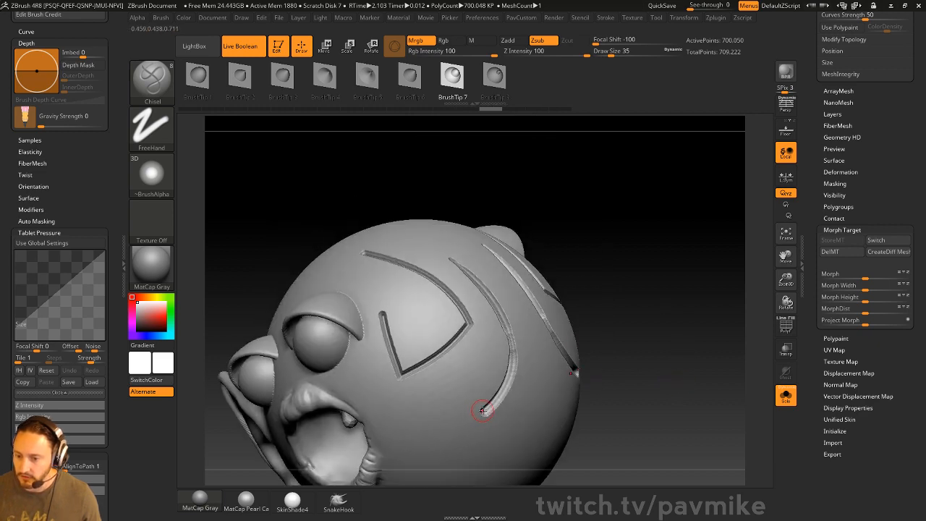
{"action": "left_click_drag", "start_coordinate": [427, 434], "coordinate": [393, 415]}
{"action": "left_click_drag", "start_coordinate": [649, 330], "coordinate": [676, 316]}
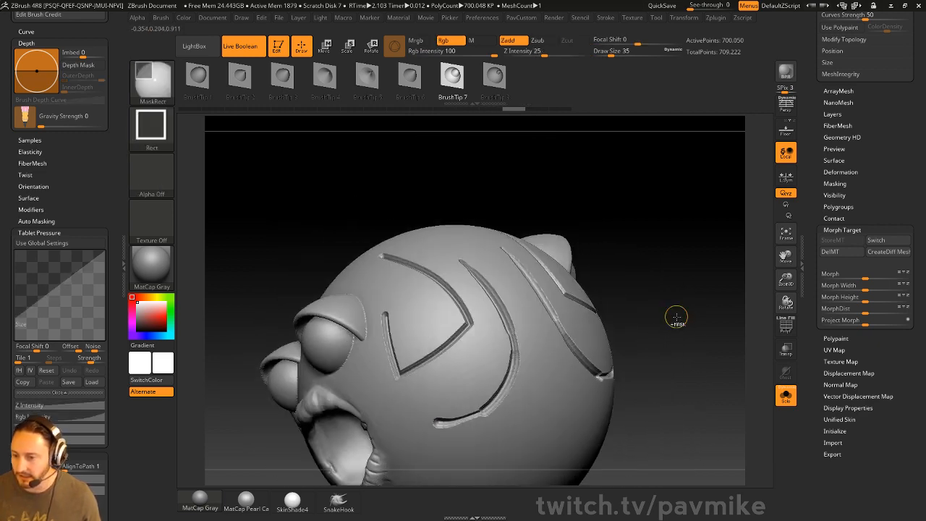
{"action": "key", "text": "ctrl+z"}
{"action": "key", "text": "ctrl+z"}
{"action": "key", "text": "ctrl+z"}
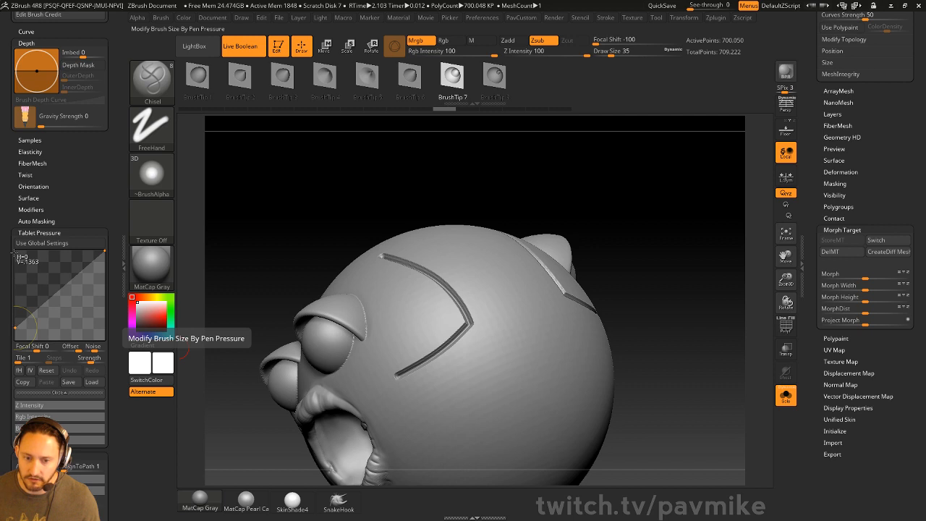
Step: Raise the low end of the Size pressure curve and carve grooves that cross and close the outline beside the eye
{"action": "left_click_drag", "start_coordinate": [653, 206], "coordinate": [663, 225]}
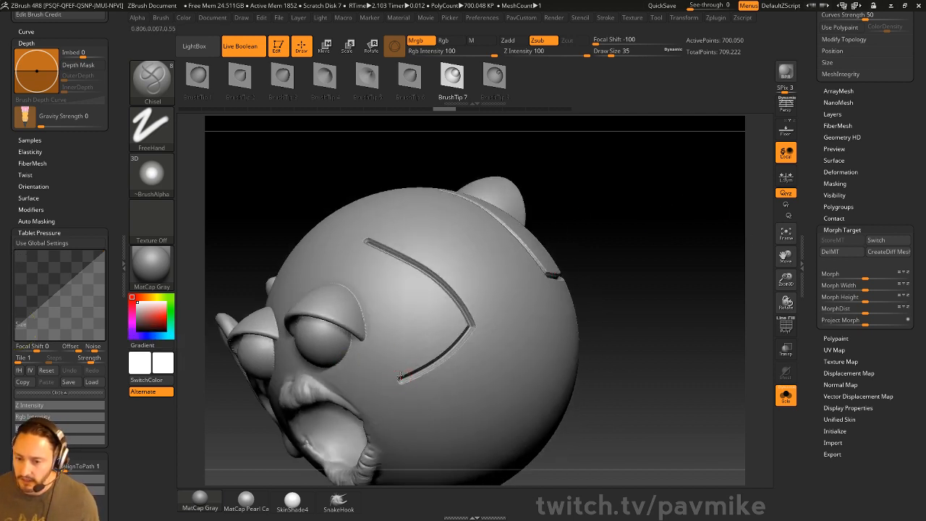
{"action": "mouse_move", "coordinate": [401, 376]}
{"action": "left_mouse_down"}
{"action": "mouse_move", "coordinate": [369, 245]}
{"action": "mouse_move", "coordinate": [368, 258]}
{"action": "left_mouse_up"}
{"action": "left_click_drag", "start_coordinate": [380, 296], "coordinate": [477, 216]}
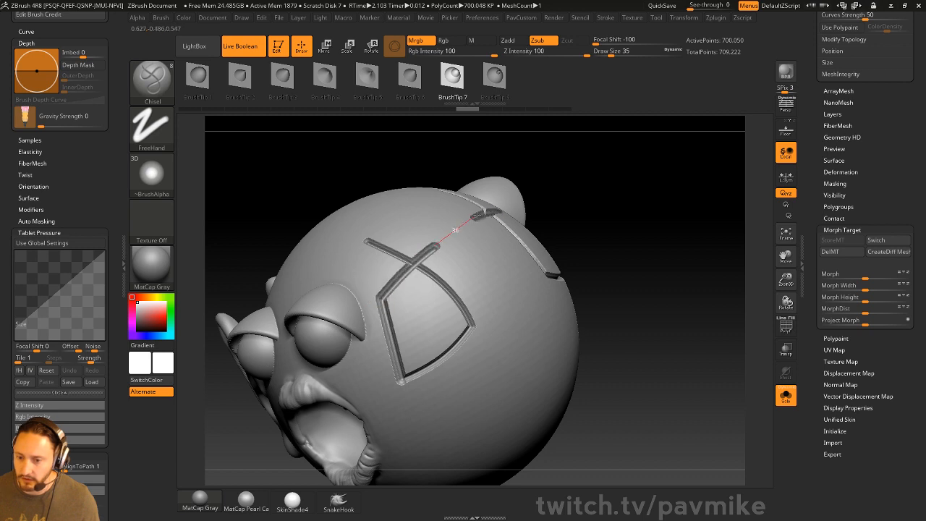
{"action": "mouse_move", "coordinate": [583, 232]}
{"action": "left_mouse_down"}
{"action": "mouse_move", "coordinate": [598, 240]}
{"action": "mouse_move", "coordinate": [539, 264]}
{"action": "left_mouse_up"}
{"action": "mouse_move", "coordinate": [620, 248]}
{"action": "left_mouse_down"}
{"action": "mouse_move", "coordinate": [669, 247]}
{"action": "mouse_move", "coordinate": [532, 241]}
{"action": "left_mouse_up"}
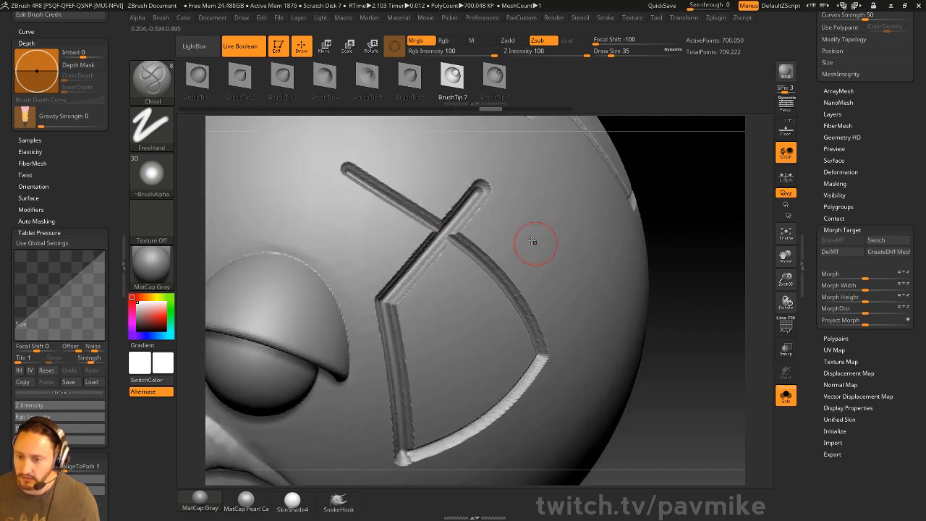
{"action": "left_click_drag", "start_coordinate": [716, 304], "coordinate": [708, 309], "text": "alt"}
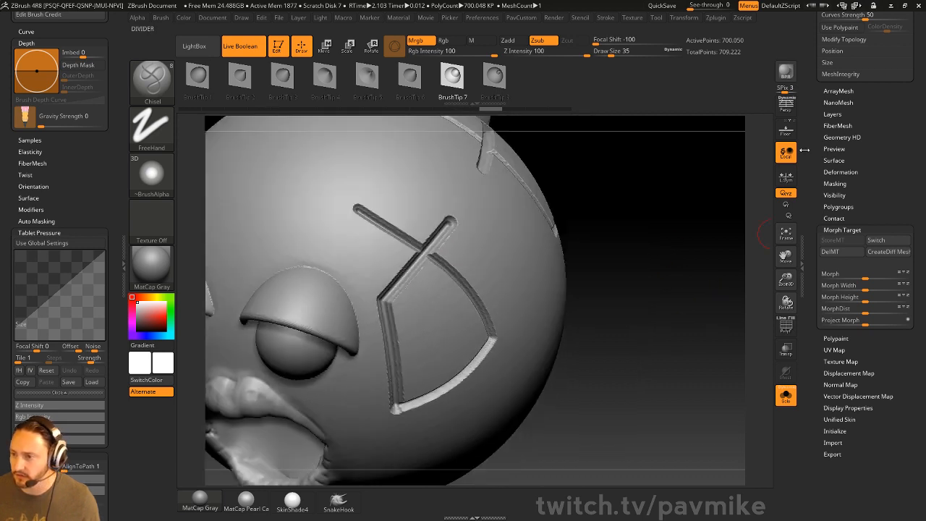
Step: Collapse the Tool palette's tray and undo all remaining Chisel grooves on the head
{"action": "left_click", "coordinate": [805, 150]}
{"action": "key", "text": "ctrl+z"}
{"action": "key", "text": "ctrl+z"}
{"action": "key", "text": "ctrl+z"}
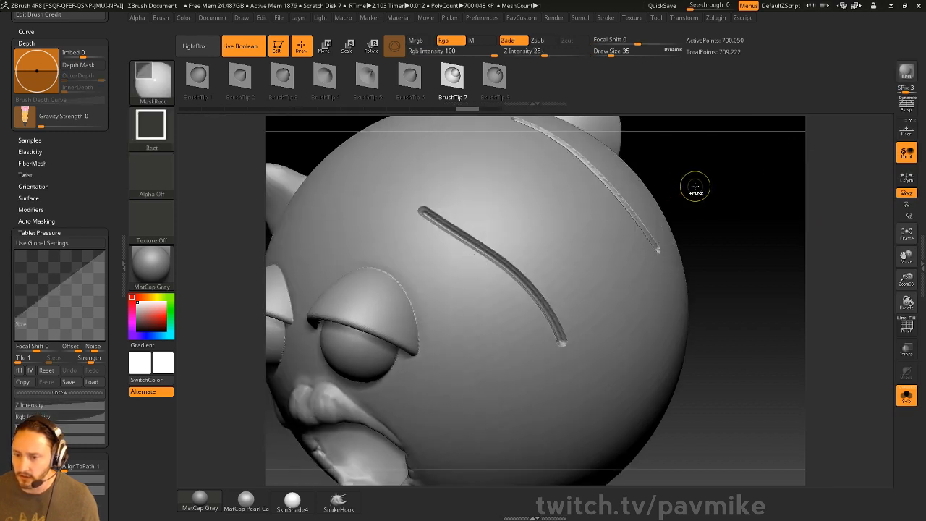
{"action": "key", "text": "ctrl+z"}
{"action": "key", "text": "ctrl+z"}
Step: Divide the head mesh once and carve a long S-shaped Chisel groove across its side
{"action": "key", "text": "ctrl+d"}
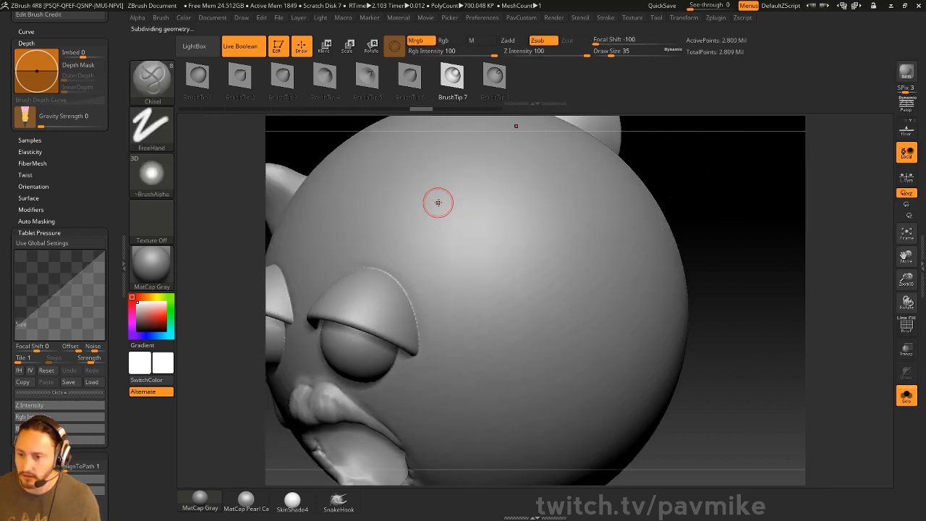
{"action": "mouse_move", "coordinate": [438, 203]}
{"action": "left_mouse_down"}
{"action": "mouse_move", "coordinate": [467, 265]}
{"action": "mouse_move", "coordinate": [579, 304]}
{"action": "mouse_move", "coordinate": [614, 388]}
{"action": "mouse_move", "coordinate": [609, 344]}
{"action": "left_mouse_up"}
{"action": "left_click_drag", "start_coordinate": [737, 333], "coordinate": [702, 333]}
{"action": "left_click_drag", "start_coordinate": [769, 336], "coordinate": [697, 322], "text": "alt"}
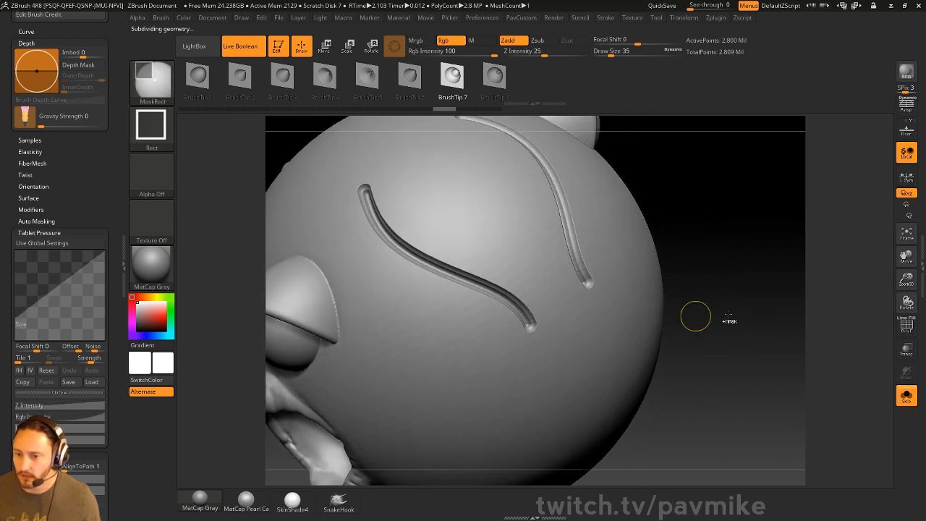
Step: Undo the S-shaped groove and carve a long straight vertical Chisel groove down the back of the head
{"action": "key", "text": "ctrl+z"}
{"action": "mouse_move", "coordinate": [728, 289]}
{"action": "left_mouse_down"}
{"action": "mouse_move", "coordinate": [726, 275]}
{"action": "mouse_move", "coordinate": [697, 258]}
{"action": "mouse_move", "coordinate": [804, 277]}
{"action": "left_mouse_up"}
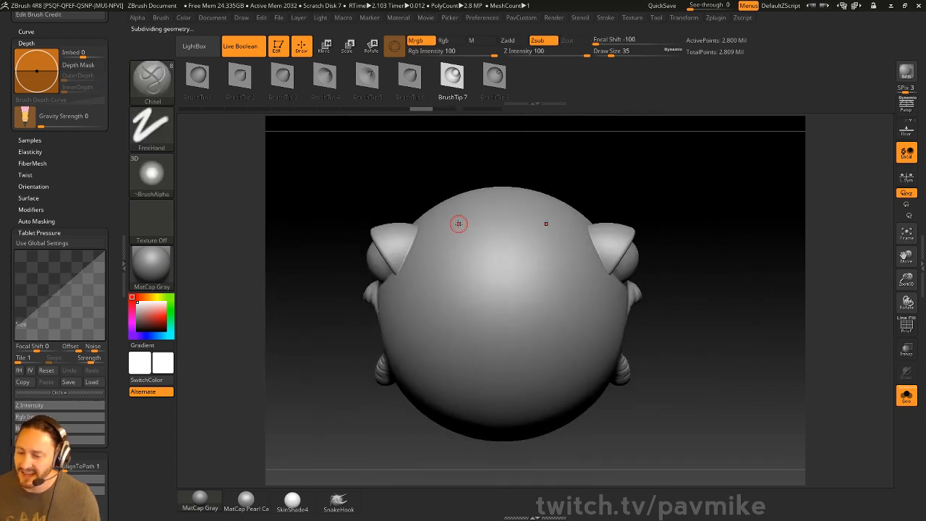
{"action": "left_click_drag", "start_coordinate": [463, 337], "coordinate": [459, 463]}
{"action": "mouse_move", "coordinate": [655, 420]}
{"action": "left_mouse_down"}
{"action": "mouse_move", "coordinate": [630, 420]}
{"action": "mouse_move", "coordinate": [693, 415]}
{"action": "mouse_move", "coordinate": [655, 418]}
{"action": "left_mouse_up"}
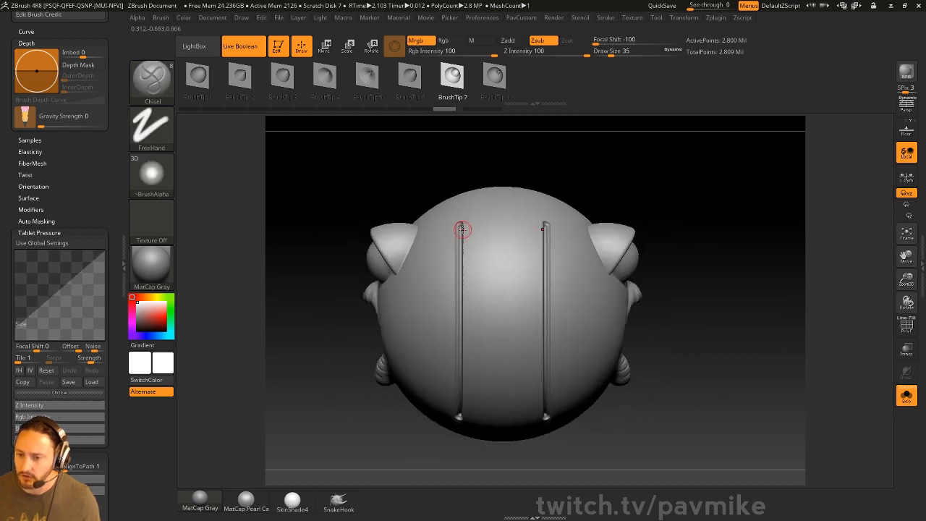
Step: Try to carve an angled Chisel groove from the end of the long groove toward the ear, and undo the attempts
{"action": "left_click_drag", "start_coordinate": [340, 413], "coordinate": [497, 291]}
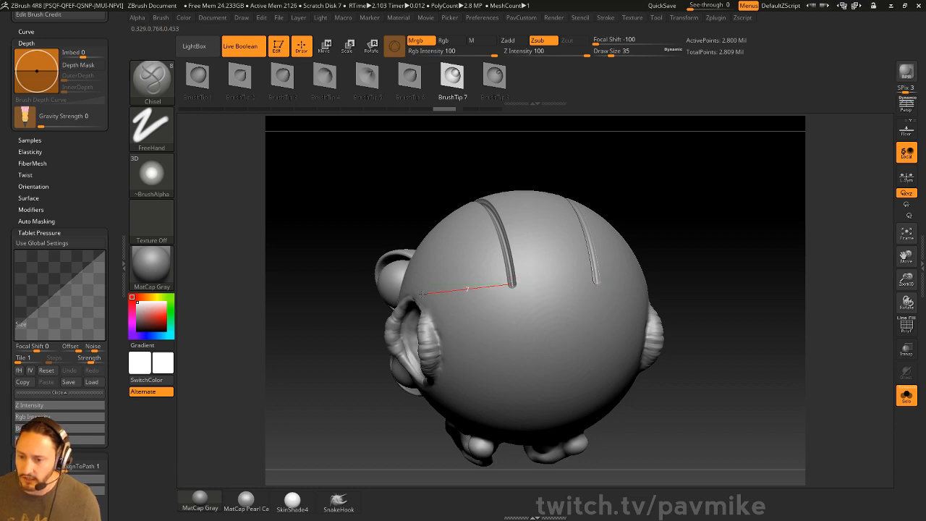
{"action": "mouse_move", "coordinate": [423, 293]}
{"action": "left_mouse_down"}
{"action": "mouse_move", "coordinate": [414, 285]}
{"action": "mouse_move", "coordinate": [449, 344]}
{"action": "left_mouse_up"}
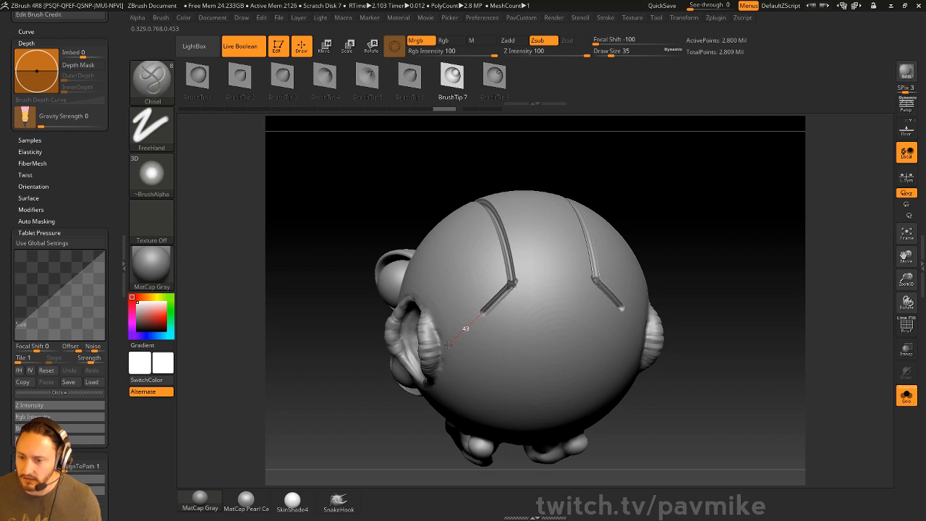
{"action": "key", "text": "ctrl+z"}
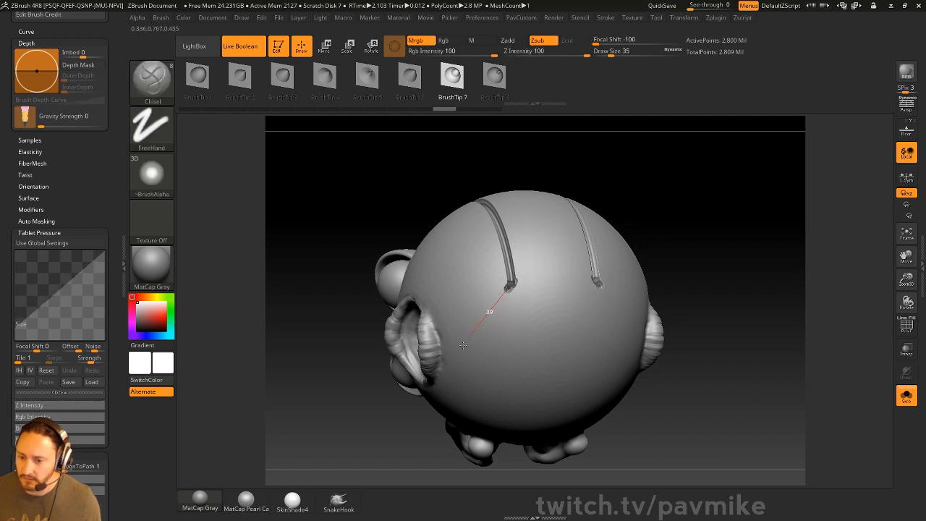
{"action": "left_click_drag", "start_coordinate": [463, 345], "coordinate": [463, 345]}
{"action": "key", "text": "ctrl+z"}
Step: Delete the head's existing morph target and store a new one from the current sculpt
{"action": "left_click_drag", "start_coordinate": [703, 234], "coordinate": [710, 242], "text": "ctrl"}
{"action": "left_click", "coordinate": [922, 292]}
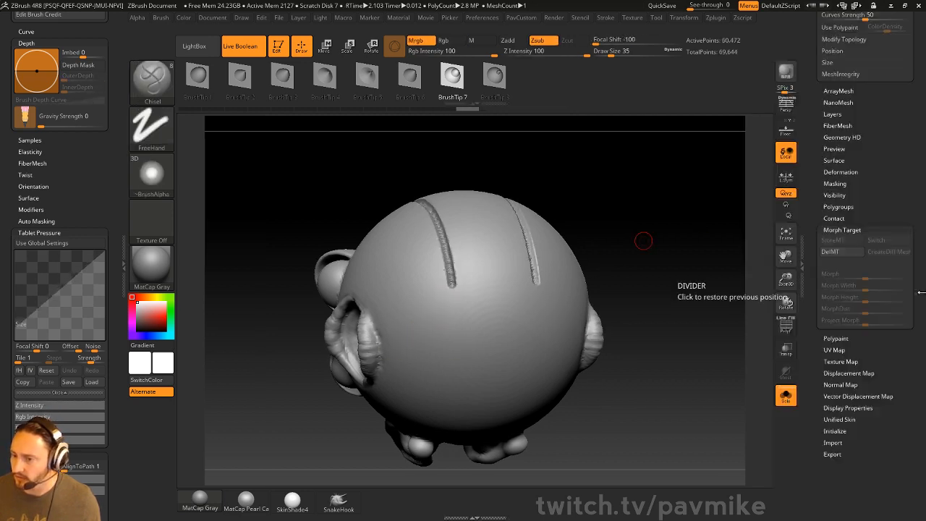
{"action": "key", "text": "ctrl+z"}
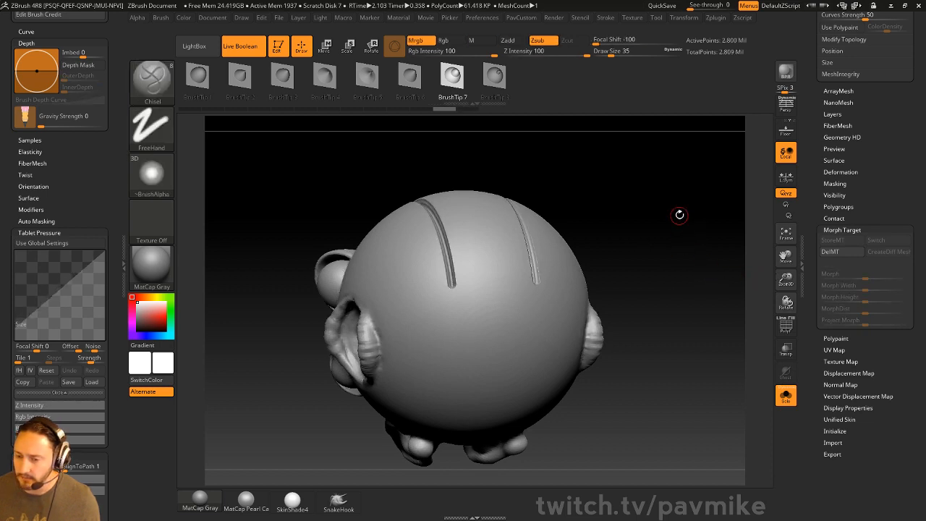
{"action": "left_click", "coordinate": [830, 252]}
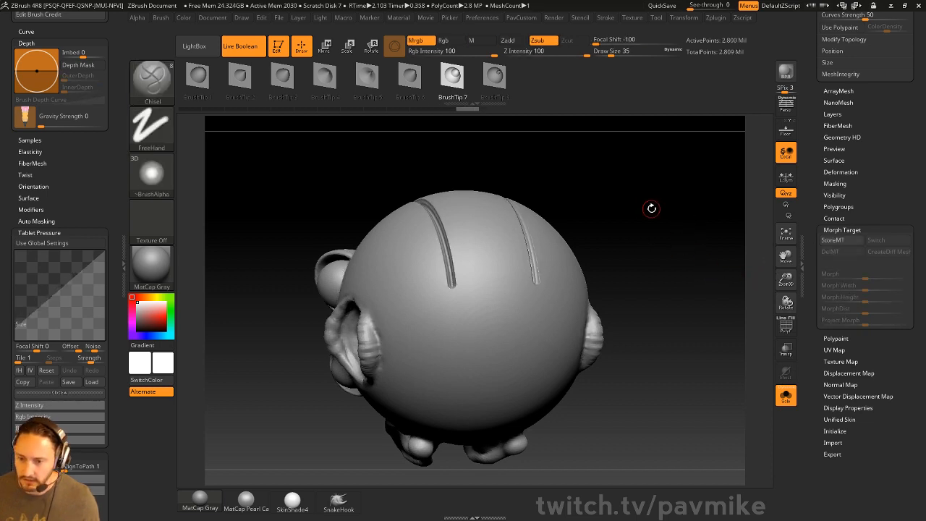
{"action": "key", "text": "ctrl"}
{"action": "key", "text": "ctrl+d"}
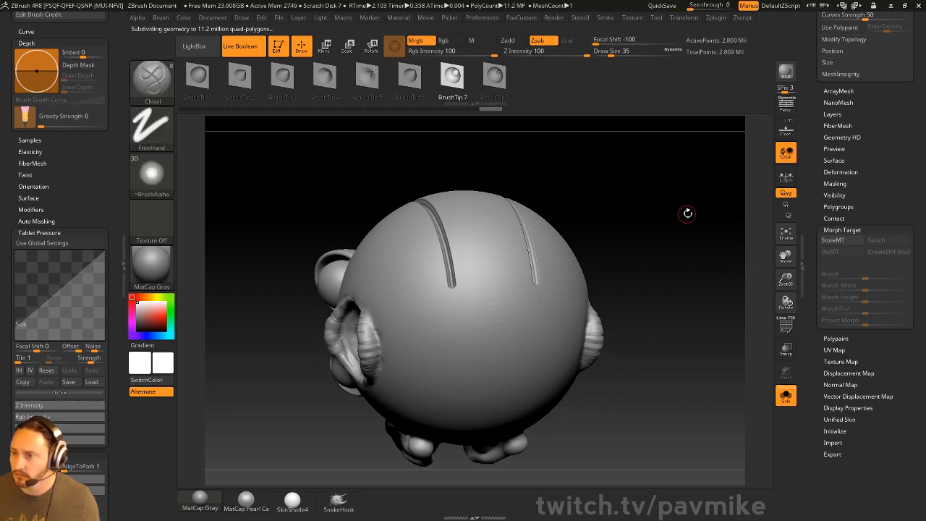
{"action": "left_click", "coordinate": [832, 240]}
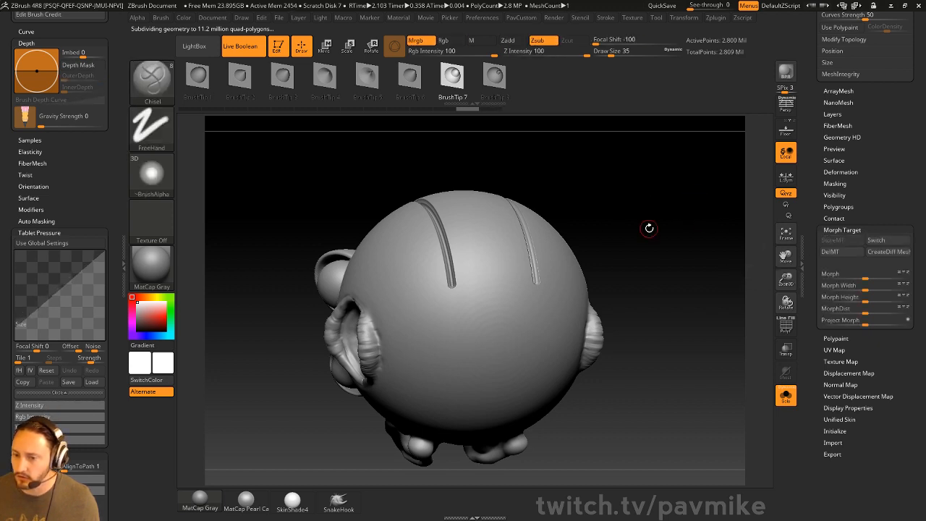
Step: Try to carve an angular Chisel groove that folds back into a rectangle behind the ear, and undo it
{"action": "left_click_drag", "start_coordinate": [647, 227], "coordinate": [455, 232]}
{"action": "mouse_move", "coordinate": [415, 201]}
{"action": "left_mouse_down"}
{"action": "mouse_move", "coordinate": [446, 306]}
{"action": "mouse_move", "coordinate": [434, 248]}
{"action": "mouse_move", "coordinate": [463, 256]}
{"action": "mouse_move", "coordinate": [493, 301]}
{"action": "left_mouse_up"}
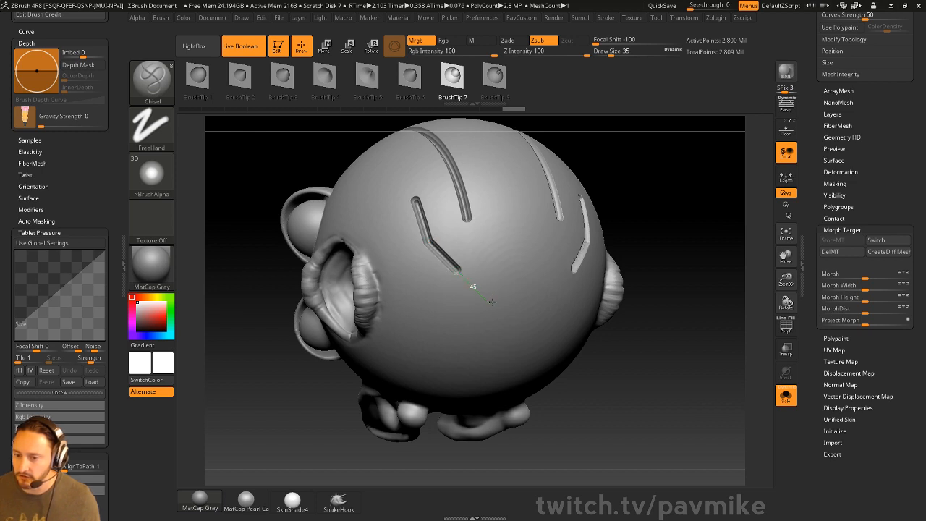
{"action": "left_click_drag", "start_coordinate": [518, 330], "coordinate": [518, 330]}
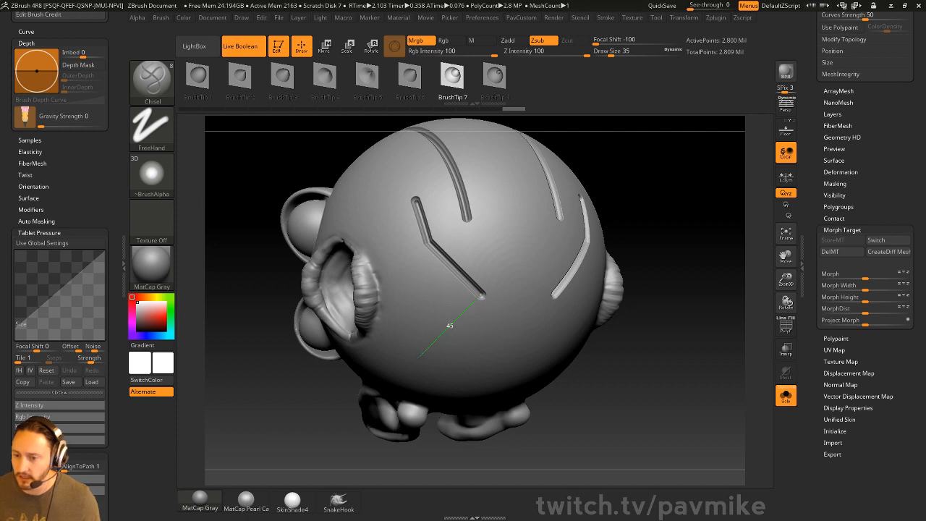
{"action": "left_click_drag", "start_coordinate": [420, 357], "coordinate": [406, 370]}
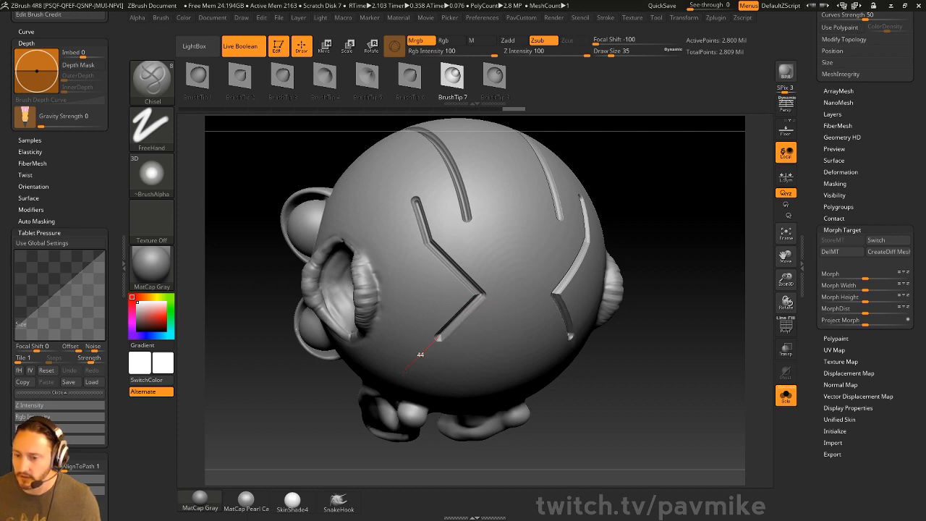
{"action": "left_click_drag", "start_coordinate": [382, 281], "coordinate": [383, 282]}
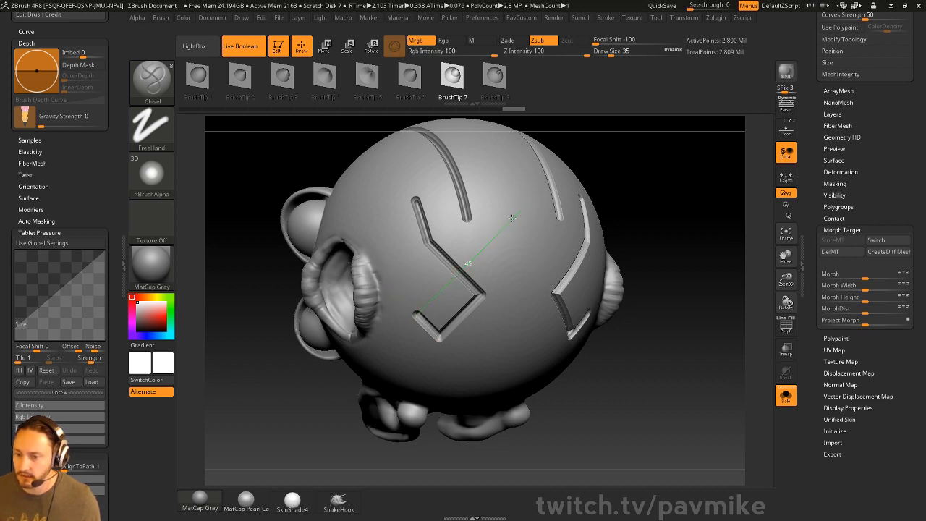
{"action": "left_click_drag", "start_coordinate": [496, 233], "coordinate": [496, 233]}
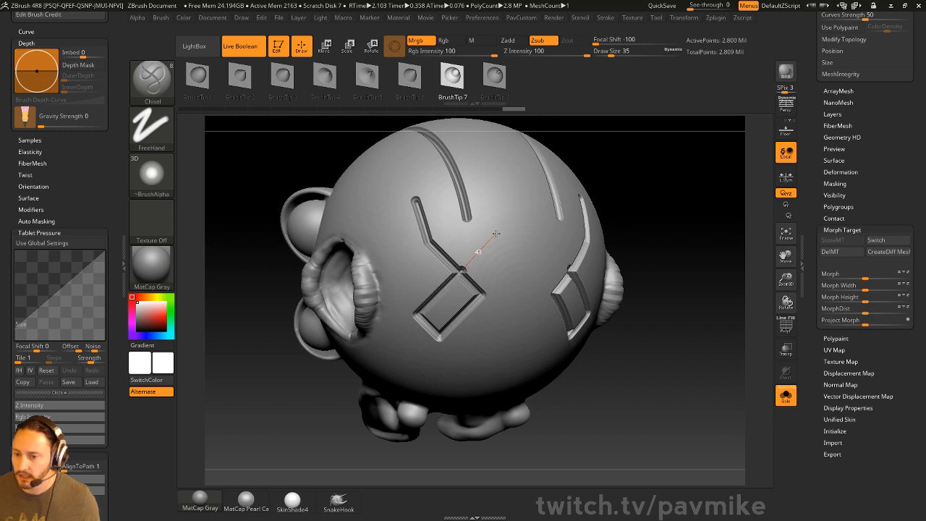
{"action": "key", "text": "ctrl+z"}
{"action": "key", "text": "ctrl+z"}
{"action": "key", "text": "ctrl+z"}
{"action": "key", "text": "ctrl+z"}
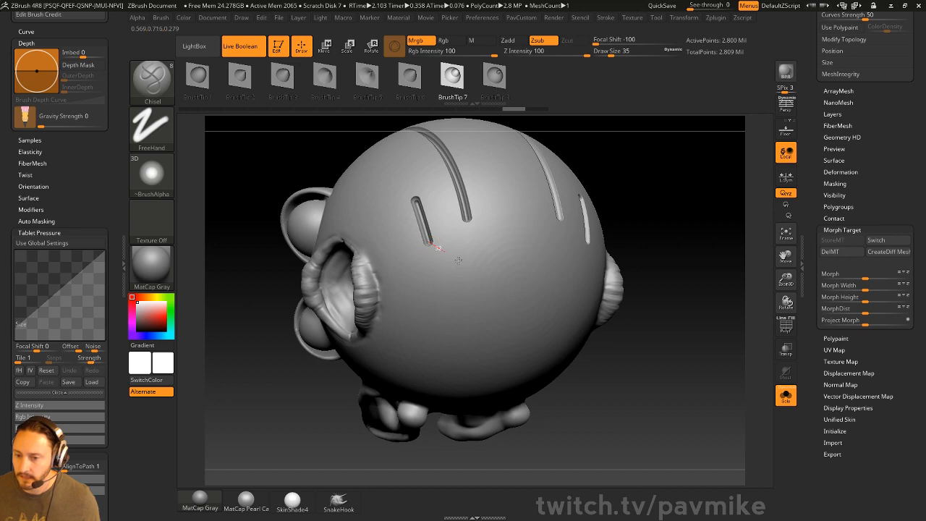
Step: Carve an angular Chisel groove behind the ear that doubles back across itself to enclose a small four-sided panel
{"action": "left_click_drag", "start_coordinate": [458, 259], "coordinate": [530, 307]}
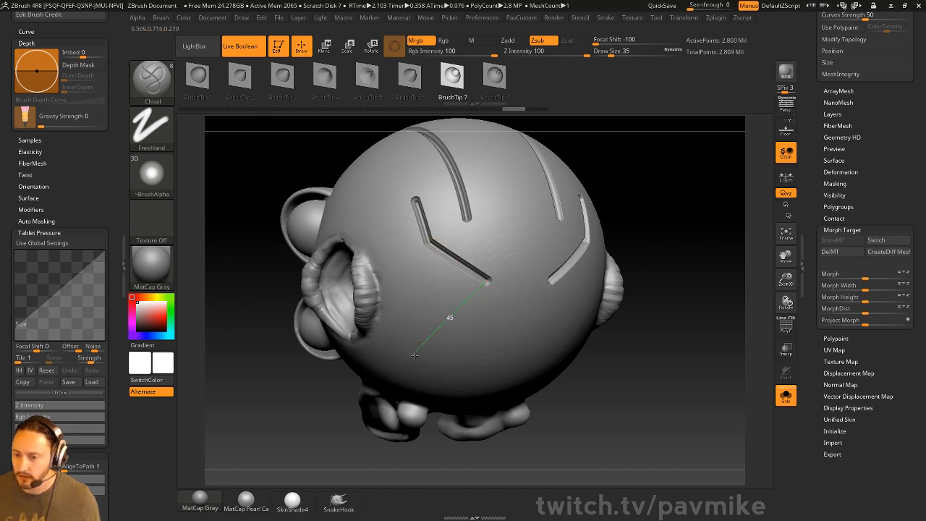
{"action": "left_click_drag", "start_coordinate": [415, 354], "coordinate": [415, 354]}
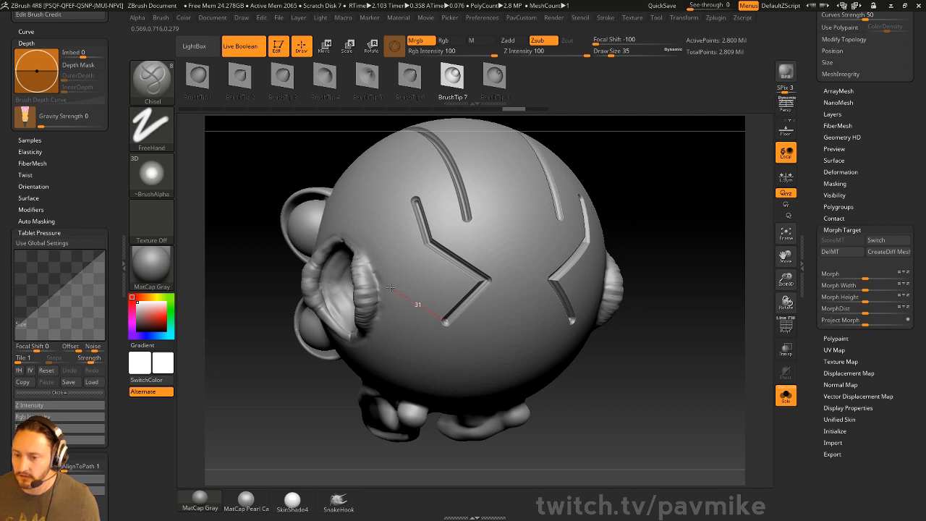
{"action": "left_click_drag", "start_coordinate": [390, 287], "coordinate": [390, 287]}
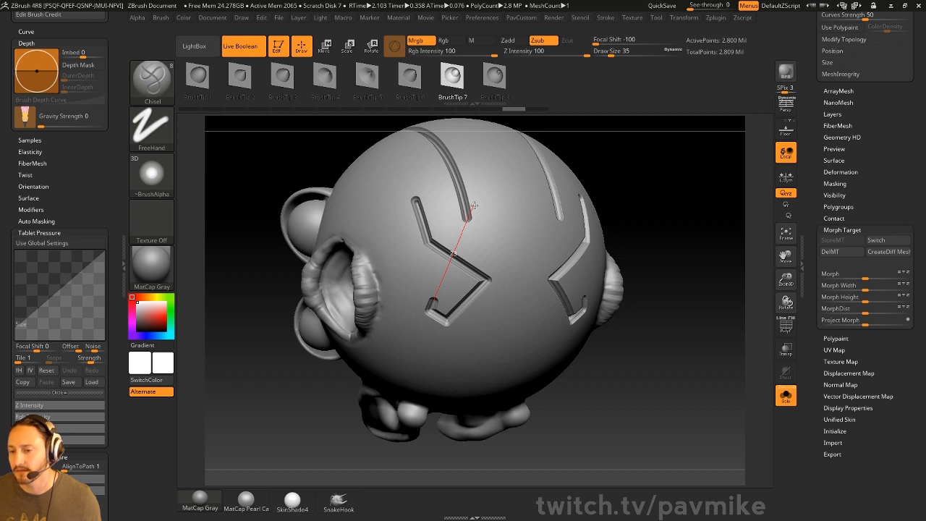
{"action": "left_click_drag", "start_coordinate": [474, 207], "coordinate": [530, 212]}
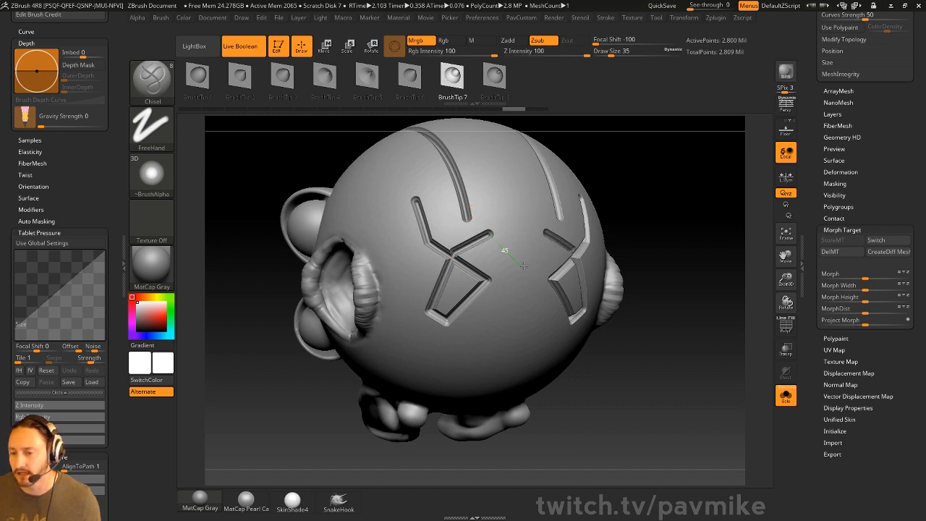
Step: Extend the angular groove into a larger hexagonal outline crossing the small panel, and carve a separate hook-shaped curved groove beside it
{"action": "left_click_drag", "start_coordinate": [544, 287], "coordinate": [543, 288]}
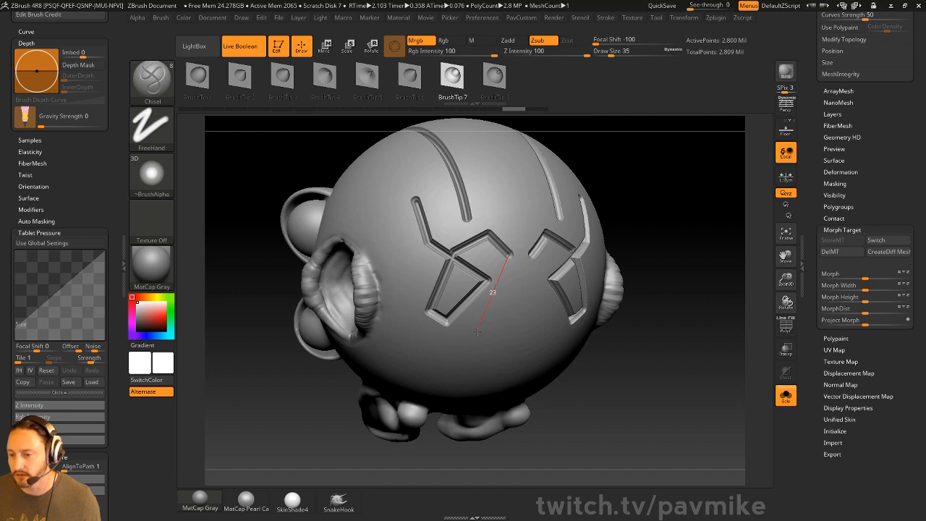
{"action": "left_click_drag", "start_coordinate": [505, 347], "coordinate": [508, 345]}
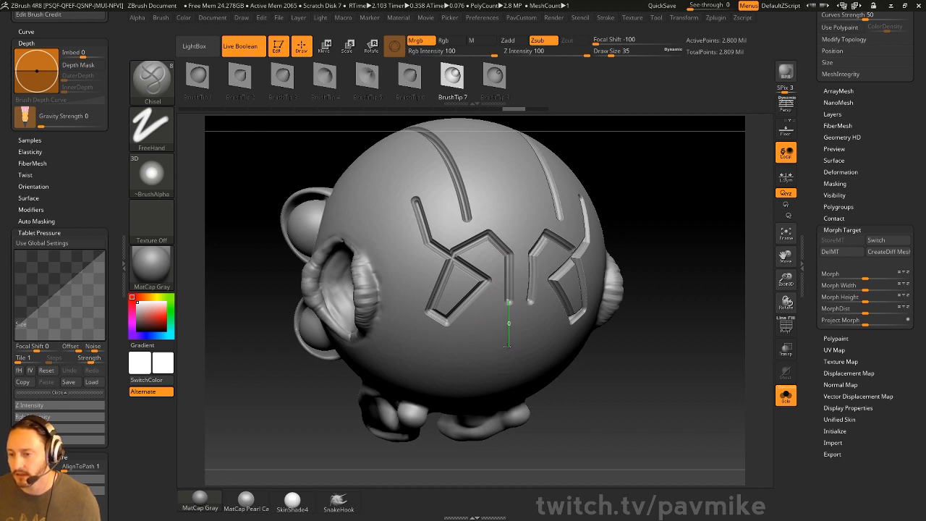
{"action": "left_click_drag", "start_coordinate": [443, 367], "coordinate": [442, 368]}
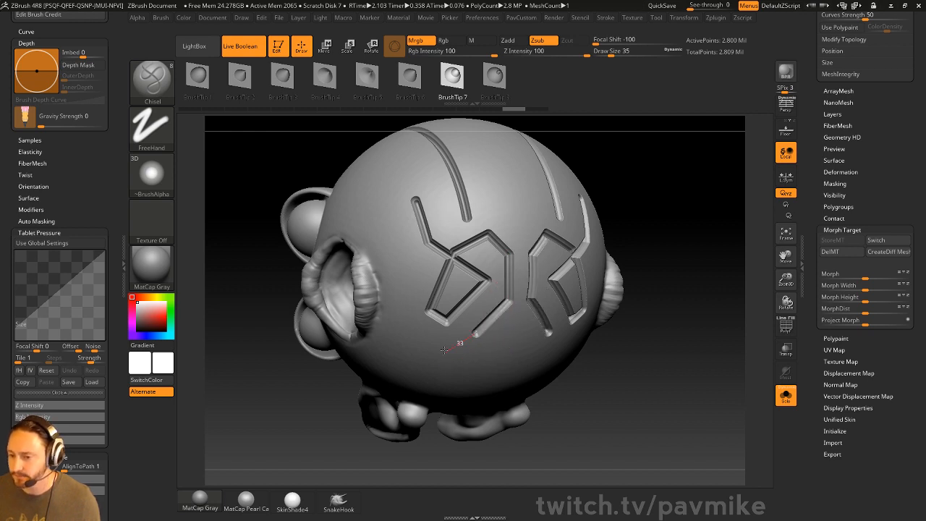
{"action": "left_click_drag", "start_coordinate": [384, 244], "coordinate": [383, 245]}
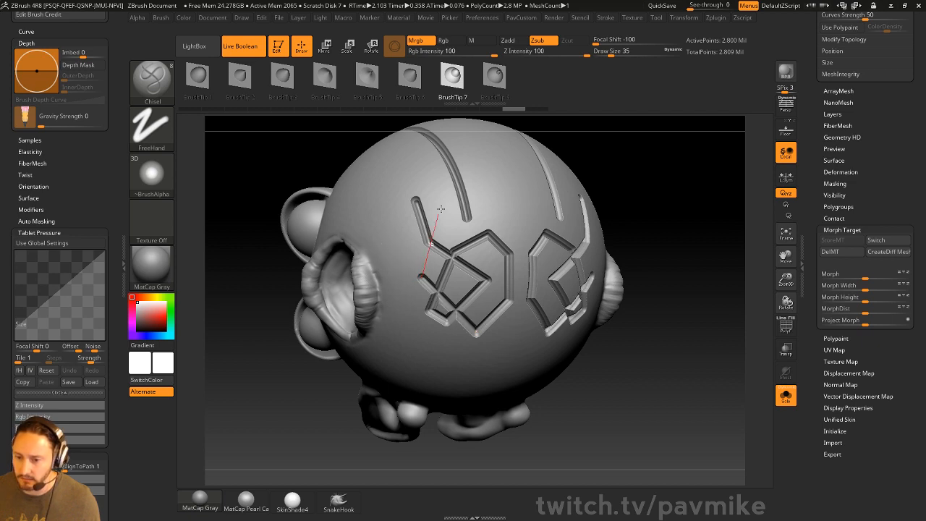
{"action": "mouse_move", "coordinate": [441, 209]}
{"action": "left_mouse_down"}
{"action": "mouse_move", "coordinate": [444, 170]}
{"action": "mouse_move", "coordinate": [402, 155]}
{"action": "mouse_move", "coordinate": [362, 160]}
{"action": "mouse_move", "coordinate": [373, 250]}
{"action": "mouse_move", "coordinate": [422, 324]}
{"action": "left_mouse_up"}
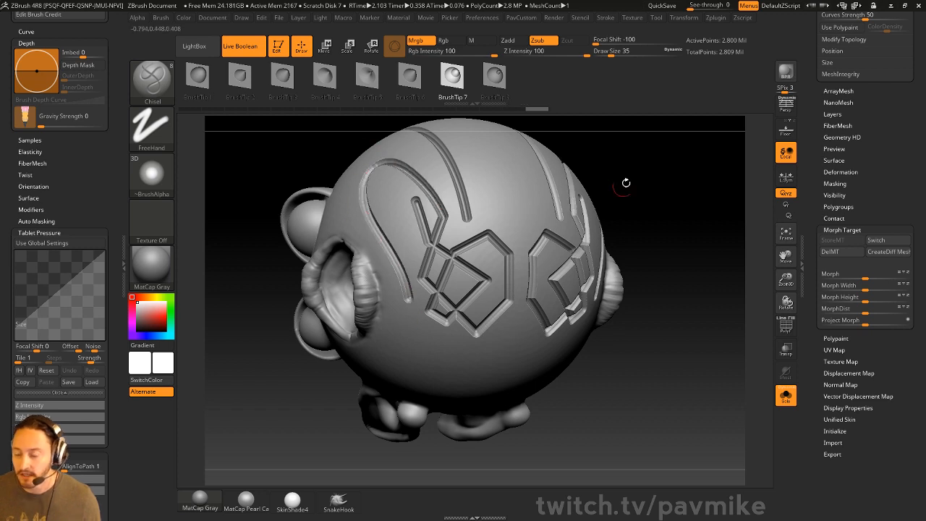
{"action": "left_click_drag", "start_coordinate": [627, 181], "coordinate": [634, 189]}
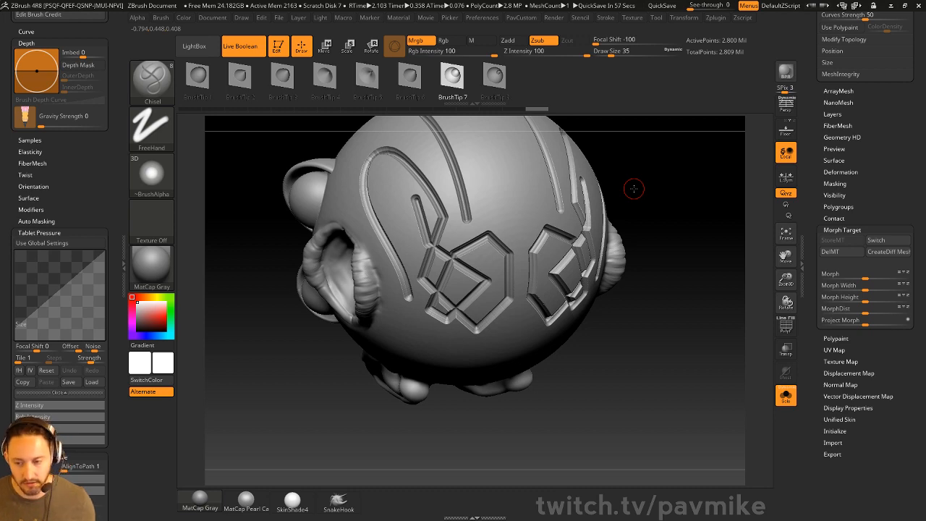
Step: Switch to the Standard brush and set the draw size to 31
{"action": "mouse_move", "coordinate": [623, 192]}
{"action": "left_mouse_down"}
{"action": "mouse_move", "coordinate": [647, 174]}
{"action": "mouse_move", "coordinate": [639, 160]}
{"action": "mouse_move", "coordinate": [624, 285]}
{"action": "mouse_move", "coordinate": [657, 246]}
{"action": "mouse_move", "coordinate": [616, 275]}
{"action": "mouse_move", "coordinate": [652, 278]}
{"action": "mouse_move", "coordinate": [655, 297]}
{"action": "left_mouse_up"}
{"action": "key", "text": "b"}
{"action": "key", "text": "s"}
{"action": "key", "text": "t"}
{"action": "key", "text": "s"}
{"action": "mouse_move", "coordinate": [655, 288]}
{"action": "left_mouse_down"}
{"action": "mouse_move", "coordinate": [666, 258]}
{"action": "mouse_move", "coordinate": [688, 255]}
{"action": "left_mouse_up"}
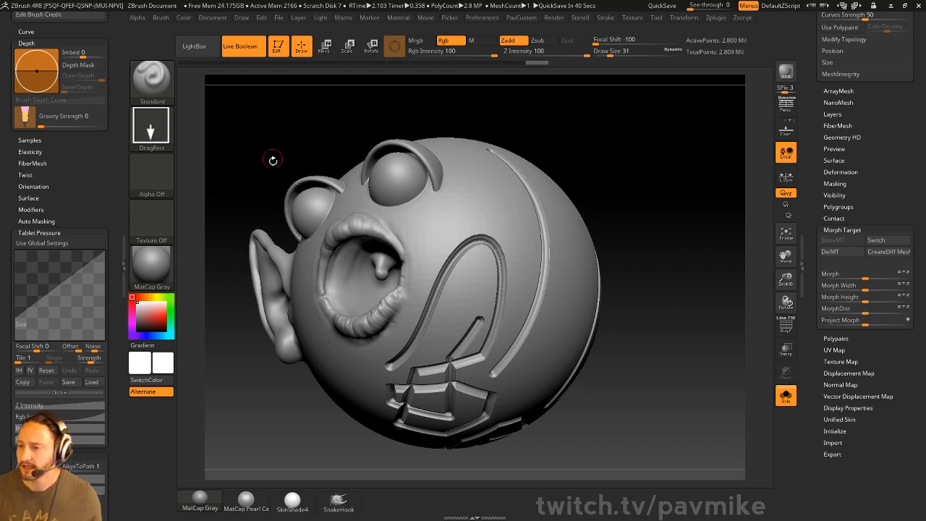
Step: Leave Edit mode and clear the head from the canvas
{"action": "left_click_drag", "start_coordinate": [820, 151], "coordinate": [829, 463]}
{"action": "key", "text": "t"}
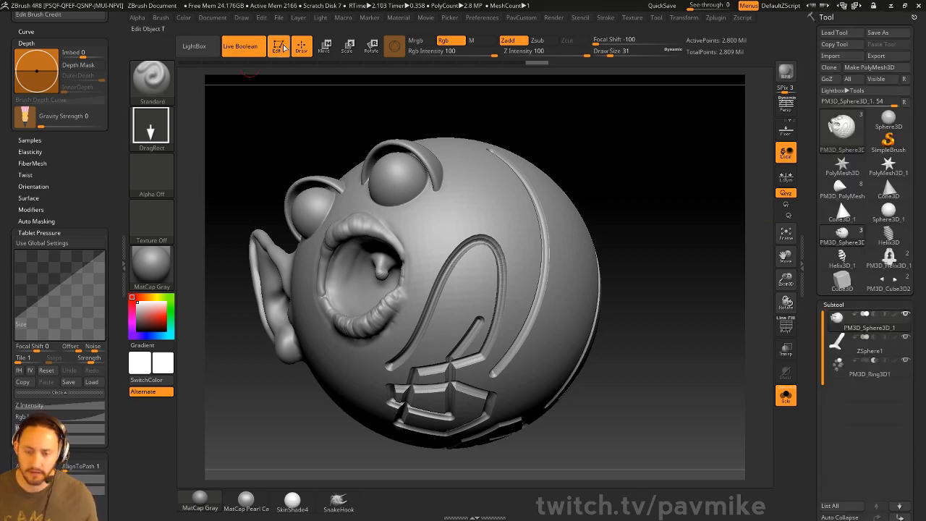
{"action": "key", "text": "ctrl+n"}
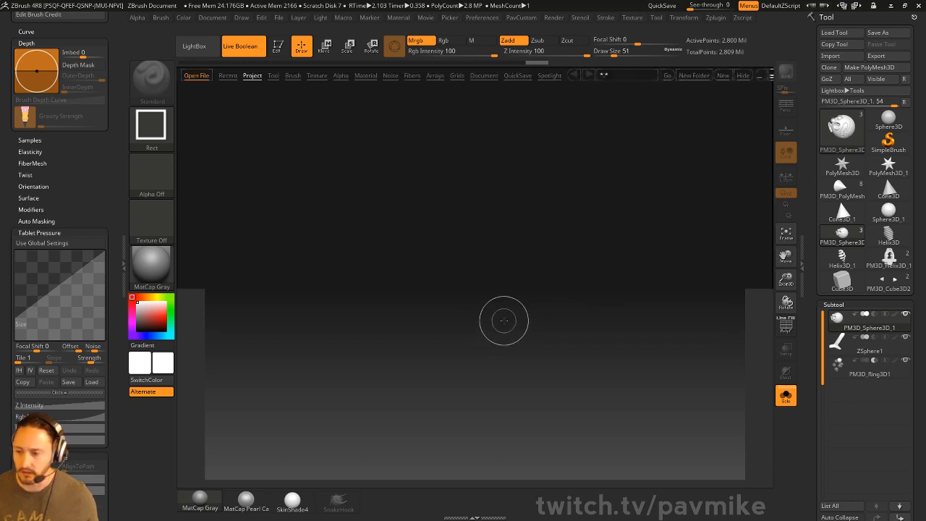
Step: Load the Nickz_humanMaleAverage model from LightBox's tool library and place it on the canvas in Edit mode
{"action": "key", "text": "super"}
{"action": "key", "text": "super"}
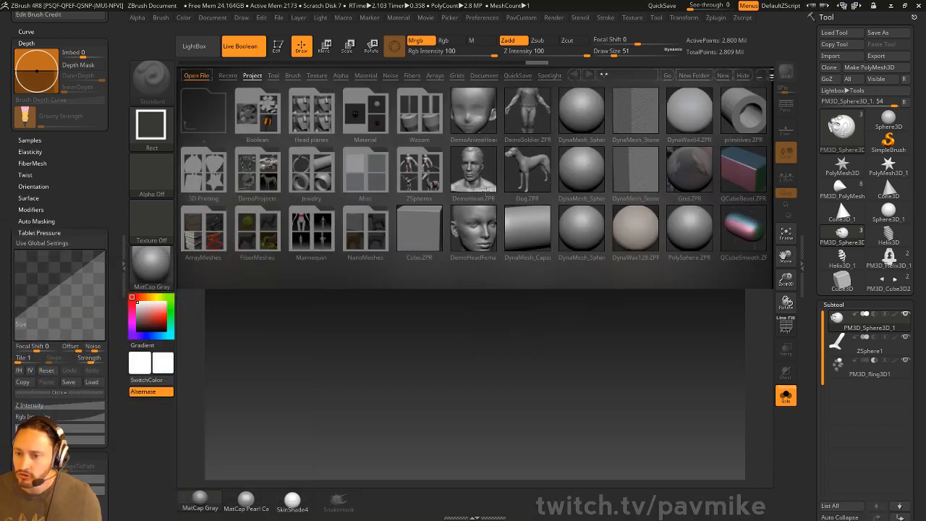
{"action": "left_click_drag", "start_coordinate": [486, 191], "coordinate": [561, 186]}
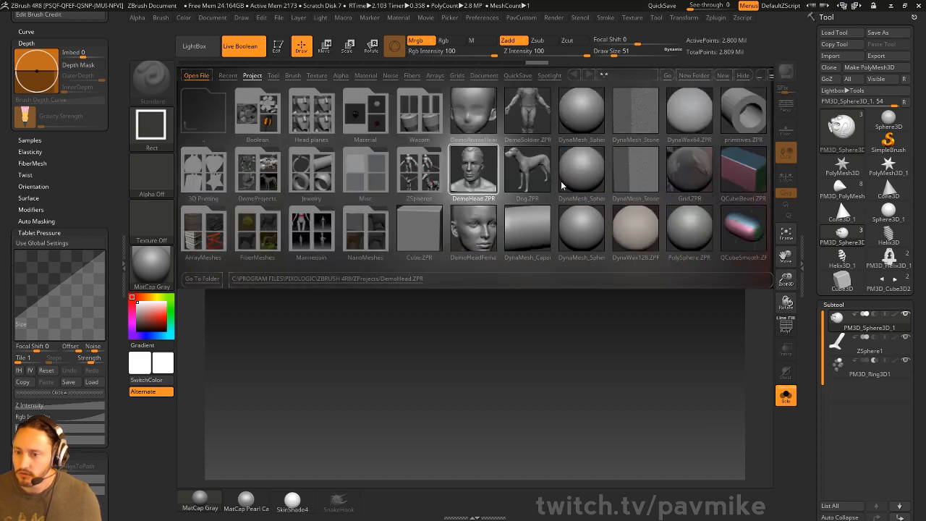
{"action": "left_click", "coordinate": [274, 75]}
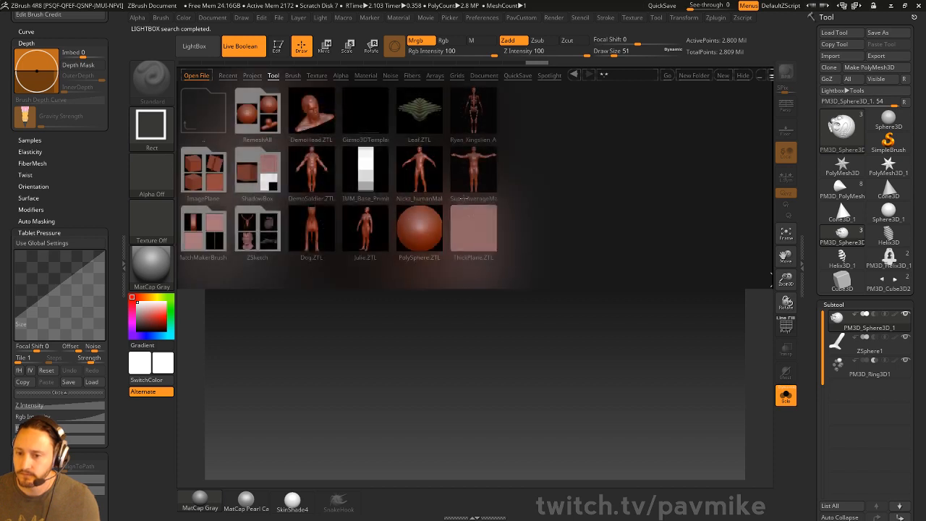
{"action": "left_click", "coordinate": [422, 168]}
{"action": "double_click", "coordinate": [422, 168]}
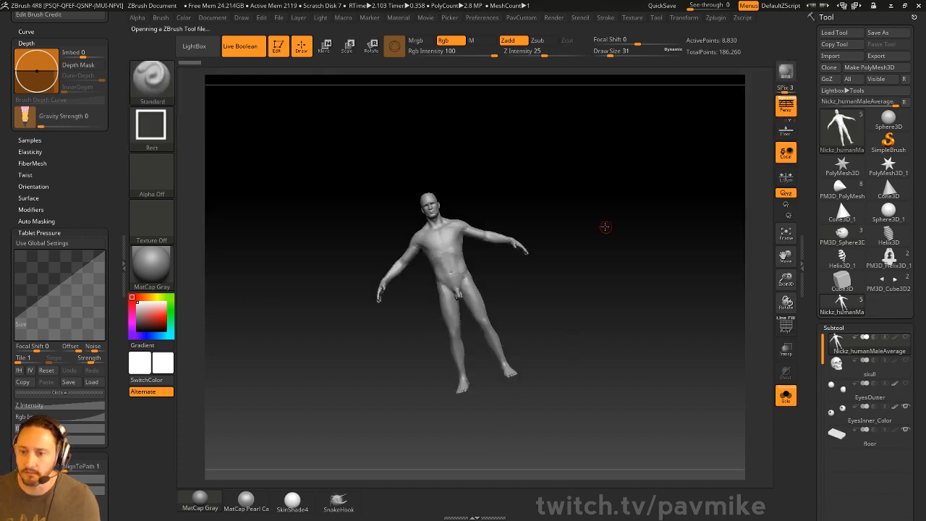
Step: Open the figure's Layers settings and set the mouthOpen layer's intensity to 0
{"action": "left_click_drag", "start_coordinate": [816, 293], "coordinate": [809, 89]}
{"action": "left_click_drag", "start_coordinate": [724, 145], "coordinate": [644, 168]}
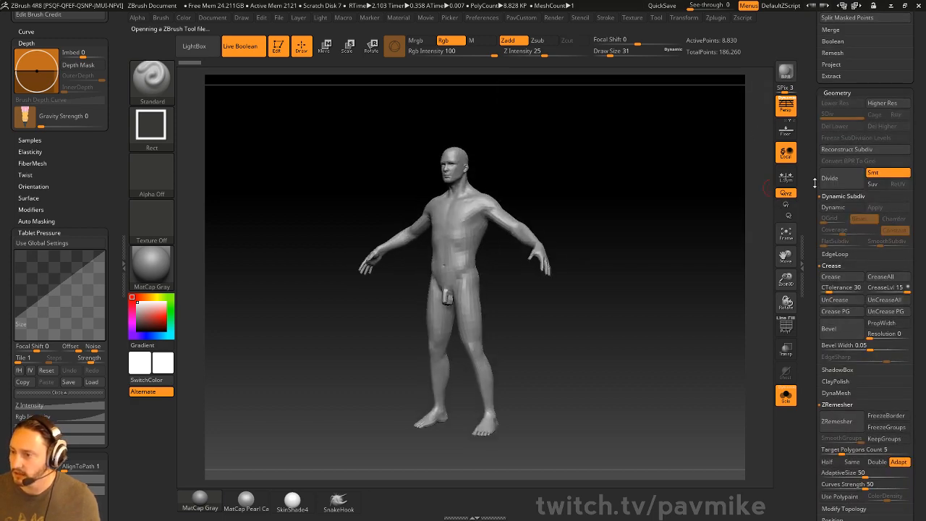
{"action": "left_click_drag", "start_coordinate": [814, 152], "coordinate": [807, 91]}
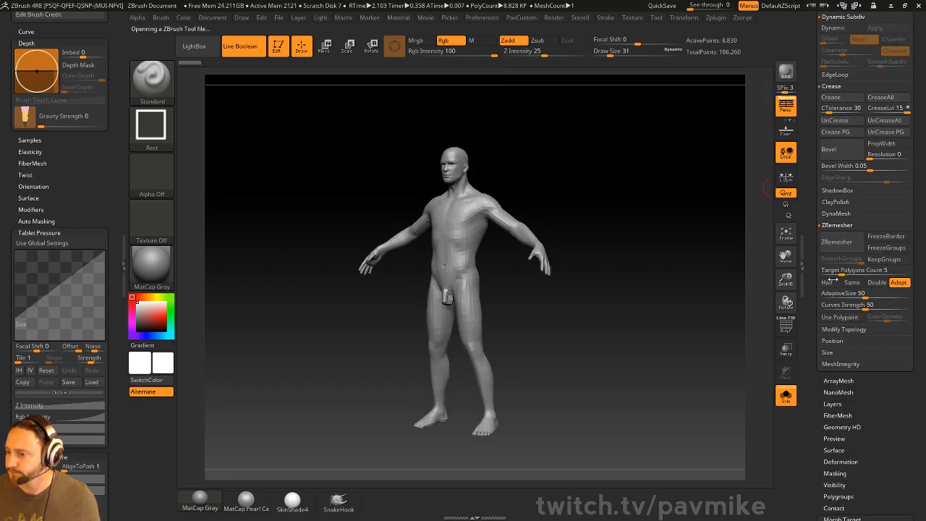
{"action": "left_click_drag", "start_coordinate": [818, 381], "coordinate": [818, 353]}
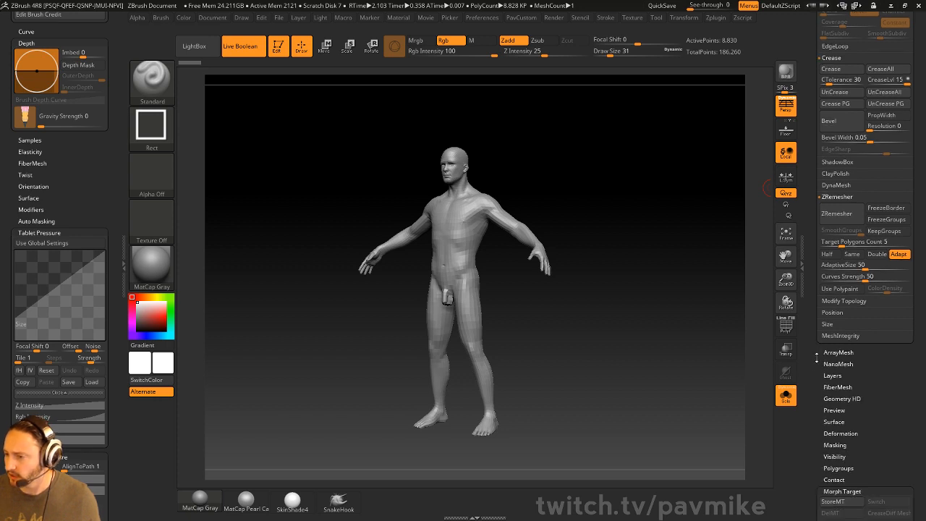
{"action": "left_click", "coordinate": [832, 376]}
{"action": "left_click_drag", "start_coordinate": [698, 335], "coordinate": [678, 326], "text": "alt"}
{"action": "left_click_drag", "start_coordinate": [883, 410], "coordinate": [823, 421]}
{"action": "mouse_move", "coordinate": [695, 323]}
{"action": "left_mouse_down"}
{"action": "mouse_move", "coordinate": [623, 317]}
{"action": "mouse_move", "coordinate": [694, 322]}
{"action": "left_mouse_up"}
{"action": "left_click_drag", "start_coordinate": [835, 409], "coordinate": [860, 410]}
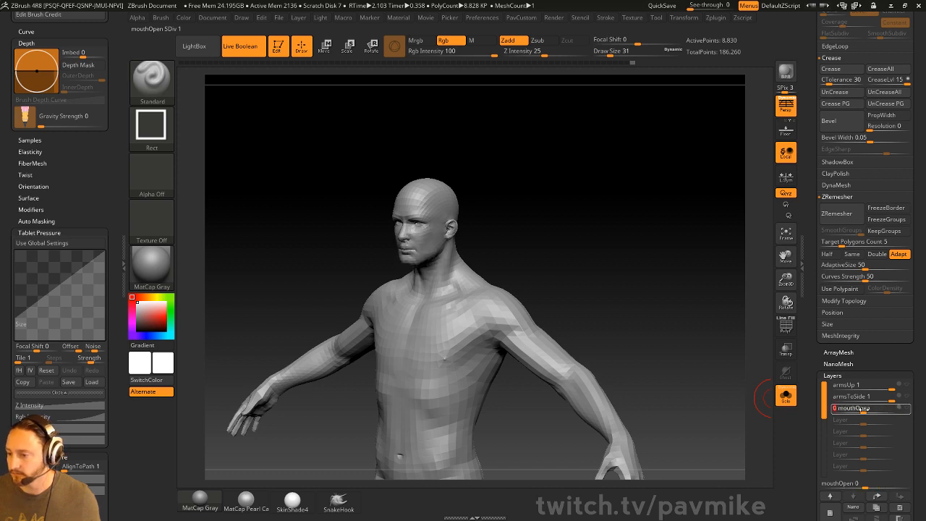
Step: Raise the mouthOpen layer's intensity to 1 so the figure's jaw drops fully
{"action": "left_click_drag", "start_coordinate": [614, 289], "coordinate": [616, 259]}
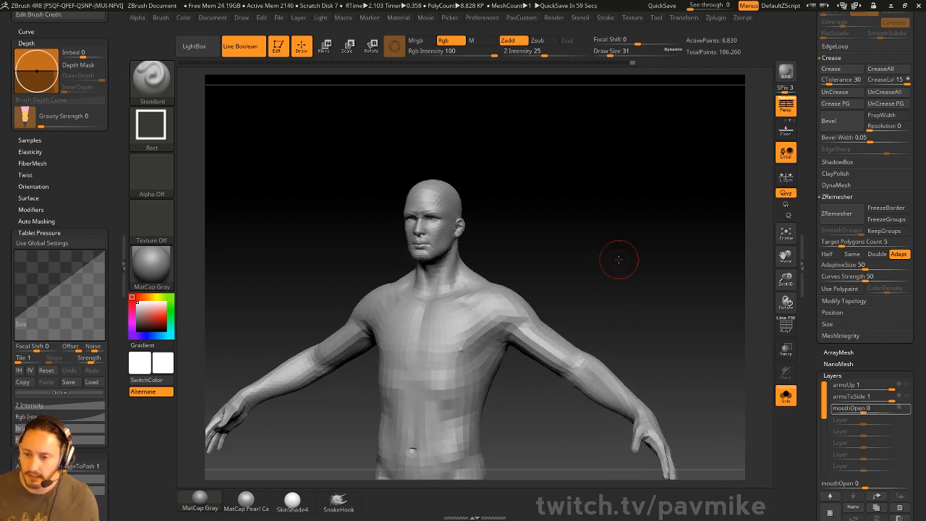
{"action": "mouse_move", "coordinate": [661, 149]}
{"action": "left_mouse_down"}
{"action": "mouse_move", "coordinate": [678, 207]}
{"action": "mouse_move", "coordinate": [671, 337]}
{"action": "mouse_move", "coordinate": [678, 283]}
{"action": "left_mouse_up"}
{"action": "left_click_drag", "start_coordinate": [702, 171], "coordinate": [731, 279], "text": "alt"}
{"action": "left_click_drag", "start_coordinate": [864, 410], "coordinate": [868, 408]}
{"action": "left_click_drag", "start_coordinate": [739, 288], "coordinate": [611, 316]}
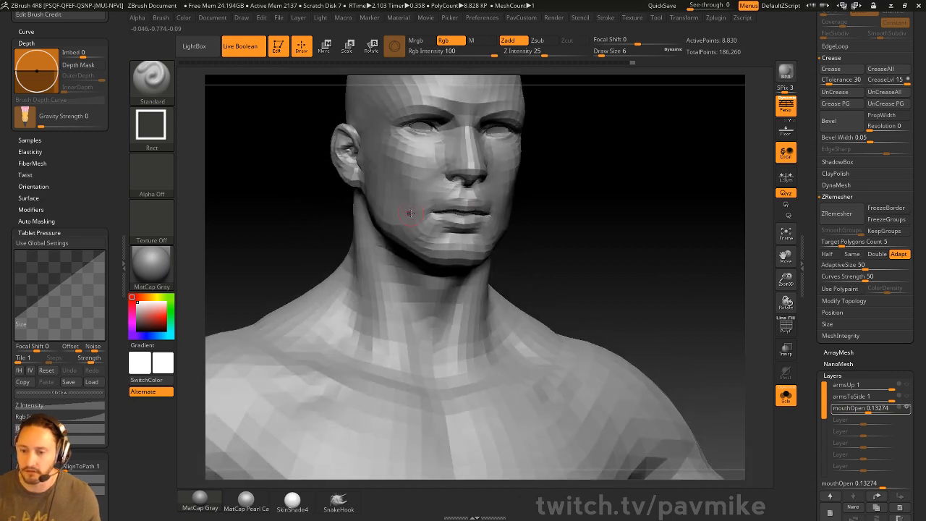
{"action": "key", "text": "ctrl"}
{"action": "left_click_drag", "start_coordinate": [873, 408], "coordinate": [898, 408]}
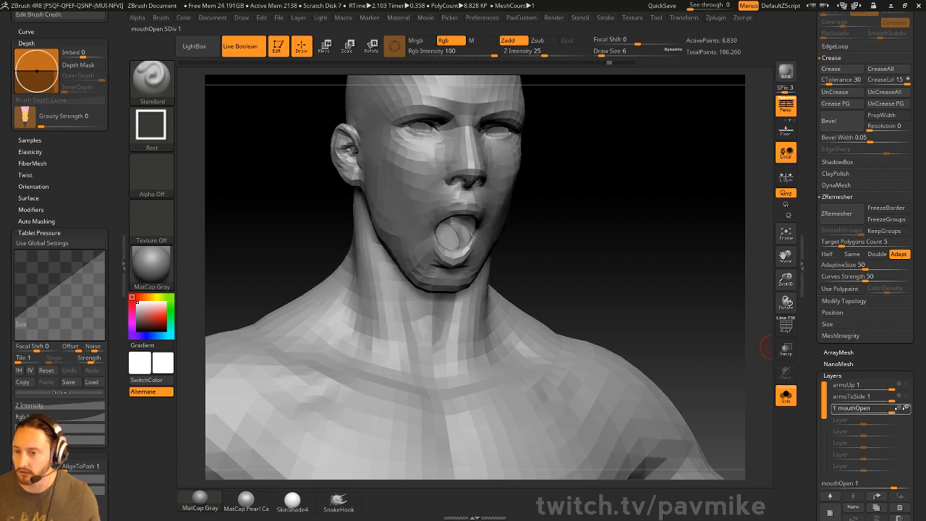
{"action": "left_click_drag", "start_coordinate": [716, 217], "coordinate": [670, 260]}
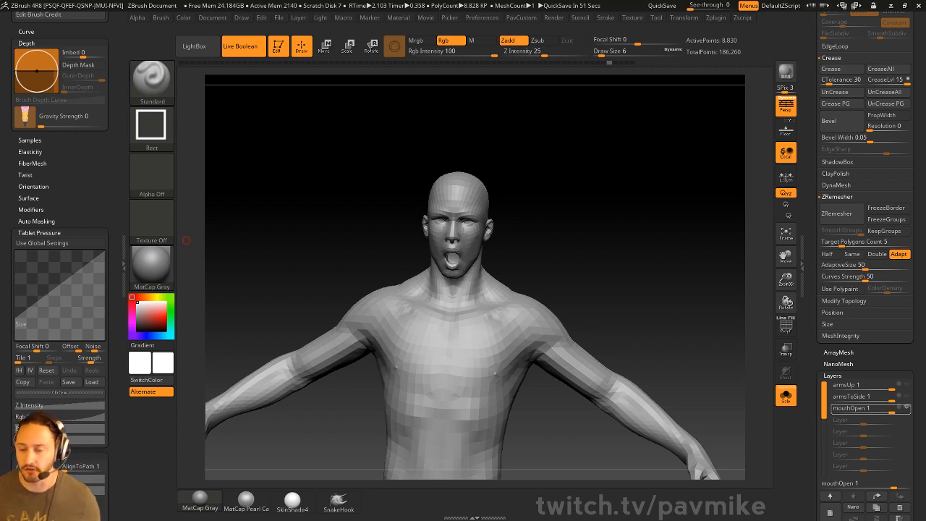
{"action": "left_click_drag", "start_coordinate": [624, 164], "coordinate": [566, 191]}
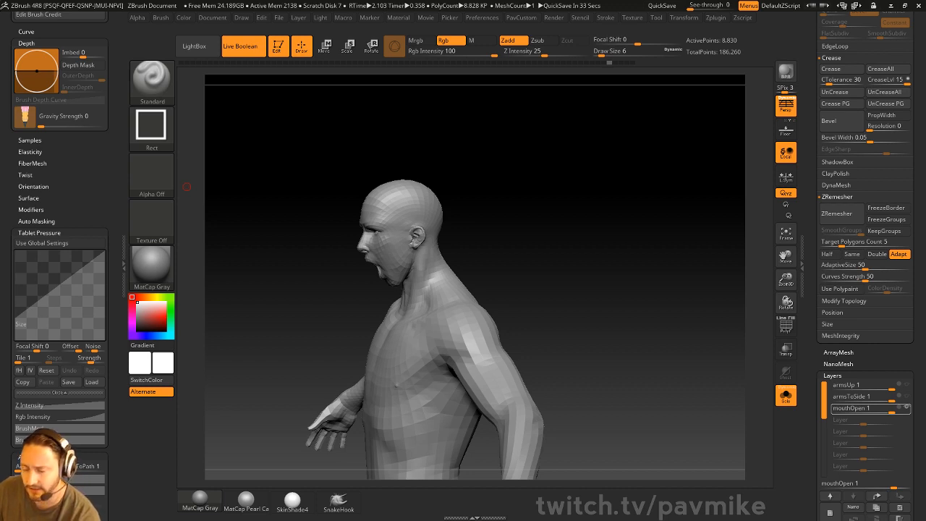
{"action": "left_click_drag", "start_coordinate": [409, 138], "coordinate": [601, 167]}
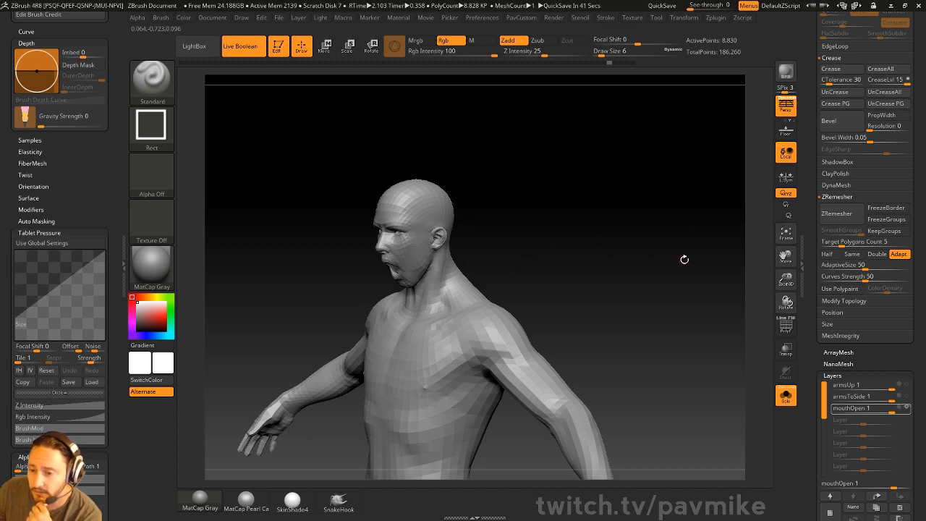
{"action": "left_click_drag", "start_coordinate": [806, 200], "coordinate": [833, 354]}
{"action": "left_click_drag", "start_coordinate": [565, 225], "coordinate": [570, 228]}
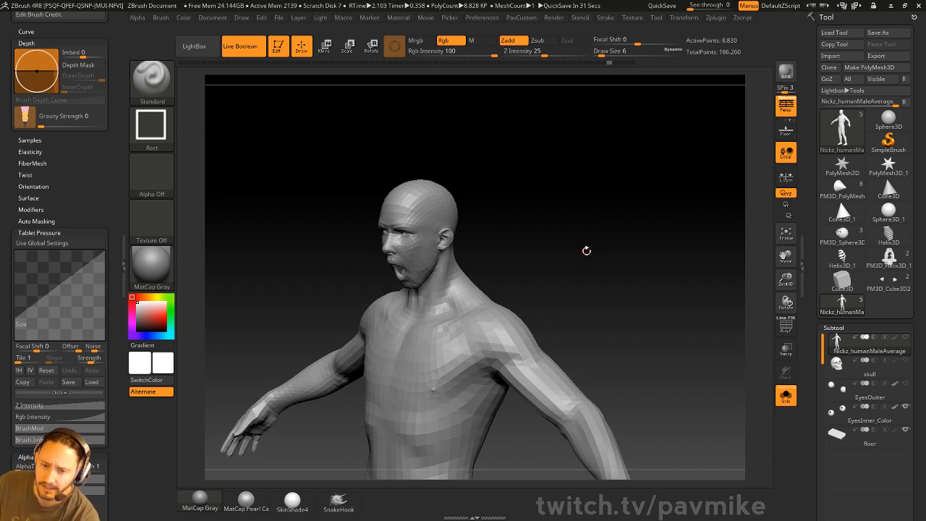
{"action": "mouse_move", "coordinate": [585, 250]}
{"action": "left_mouse_down"}
{"action": "mouse_move", "coordinate": [581, 234]}
{"action": "mouse_move", "coordinate": [586, 253]}
{"action": "left_mouse_up"}
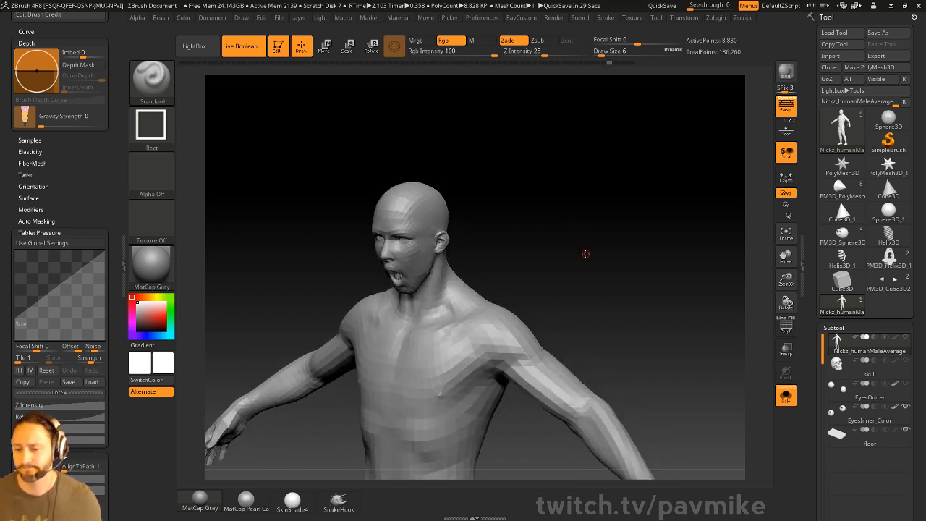
Step: Set the brush draw size to 20
{"action": "key", "text": "s"}
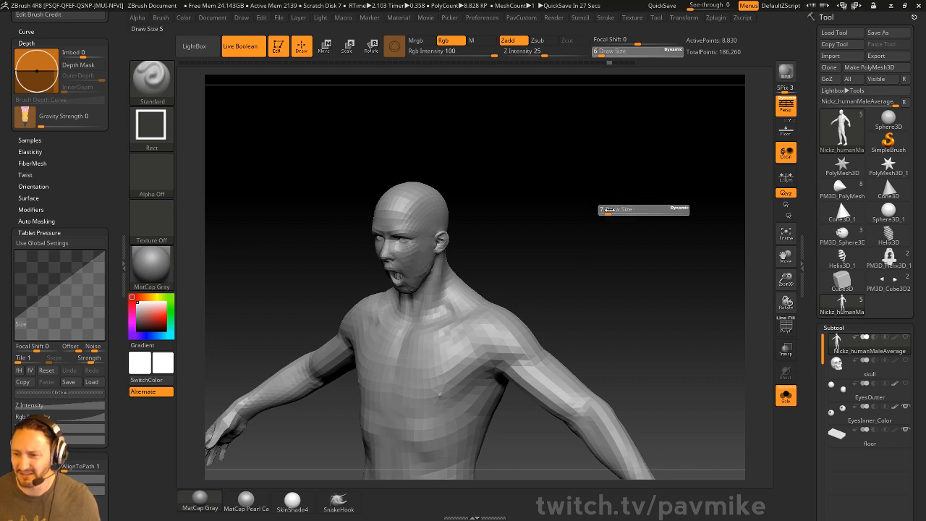
{"action": "mouse_move", "coordinate": [607, 210]}
{"action": "left_mouse_down"}
{"action": "mouse_move", "coordinate": [611, 236]}
{"action": "mouse_move", "coordinate": [616, 202]}
{"action": "mouse_move", "coordinate": [608, 203]}
{"action": "left_mouse_up"}
{"action": "key", "text": "s"}
{"action": "left_click_drag", "start_coordinate": [595, 255], "coordinate": [599, 242]}
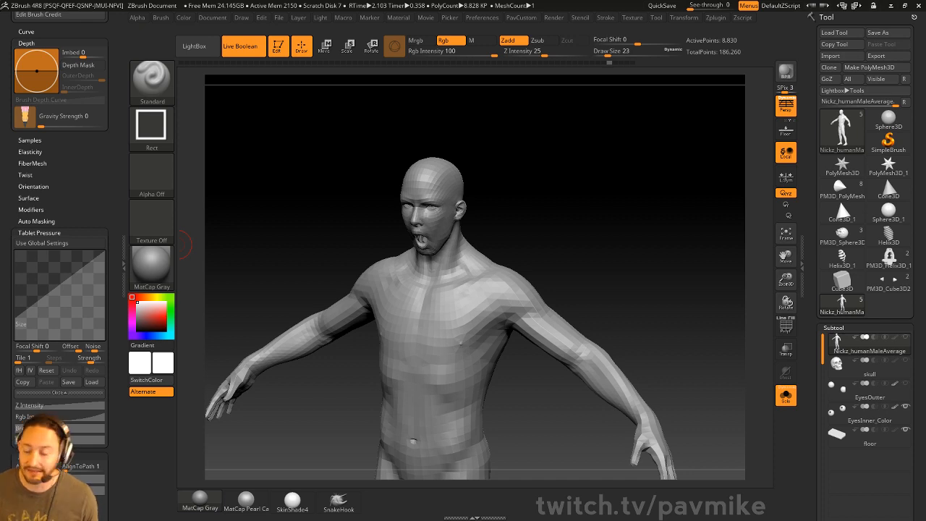
{"action": "left_click_drag", "start_coordinate": [642, 227], "coordinate": [637, 208]}
{"action": "key", "text": "s"}
{"action": "left_click_drag", "start_coordinate": [637, 208], "coordinate": [639, 217]}
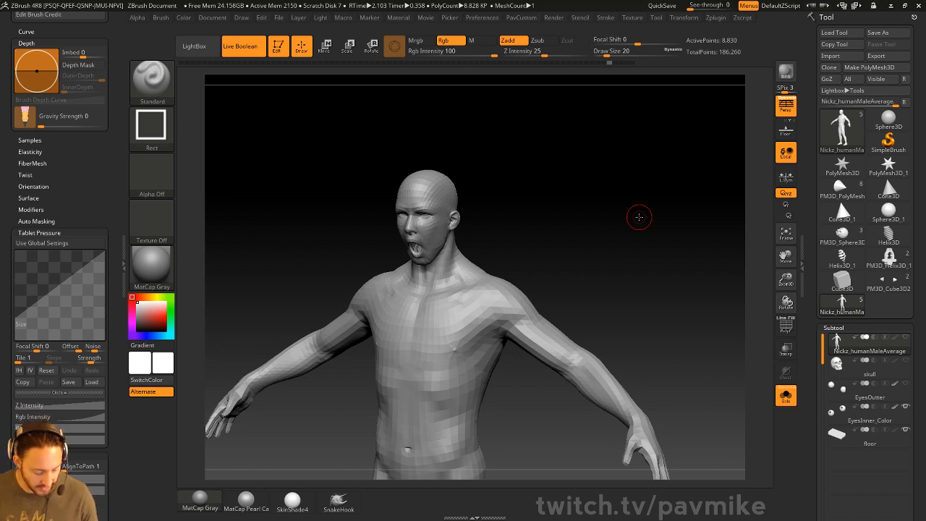
{"action": "left_click_drag", "start_coordinate": [636, 257], "coordinate": [639, 238], "text": "alt"}
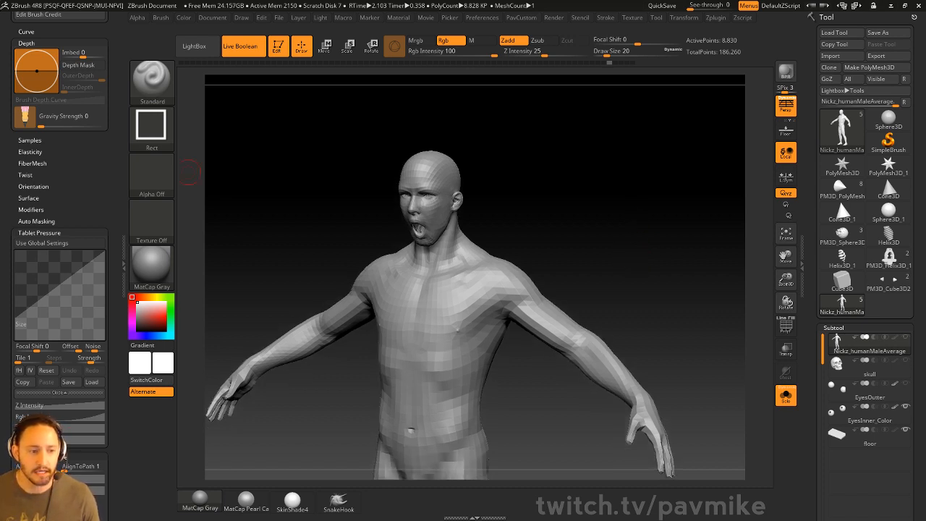
{"action": "left_click_drag", "start_coordinate": [601, 174], "coordinate": [607, 212]}
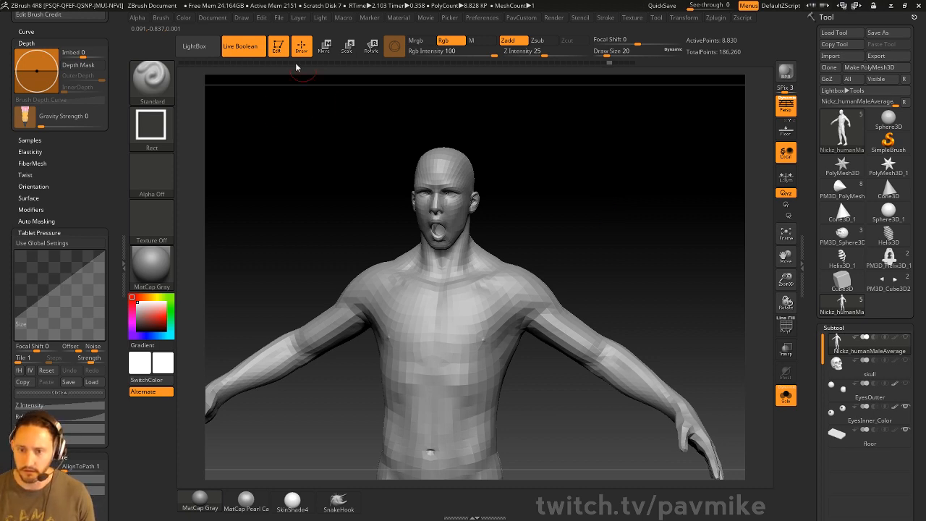
Step: Clear the male figure from the canvas, then place the PM3D_Helix3D_1 bracket model in Edit mode and frame it
{"action": "key", "text": "t"}
{"action": "key", "text": "ctrl+n"}
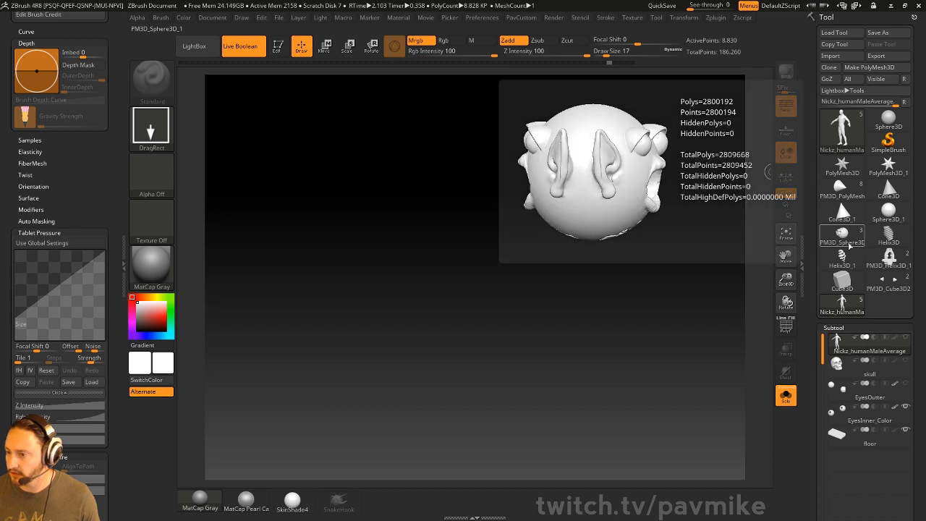
{"action": "left_click", "coordinate": [888, 262]}
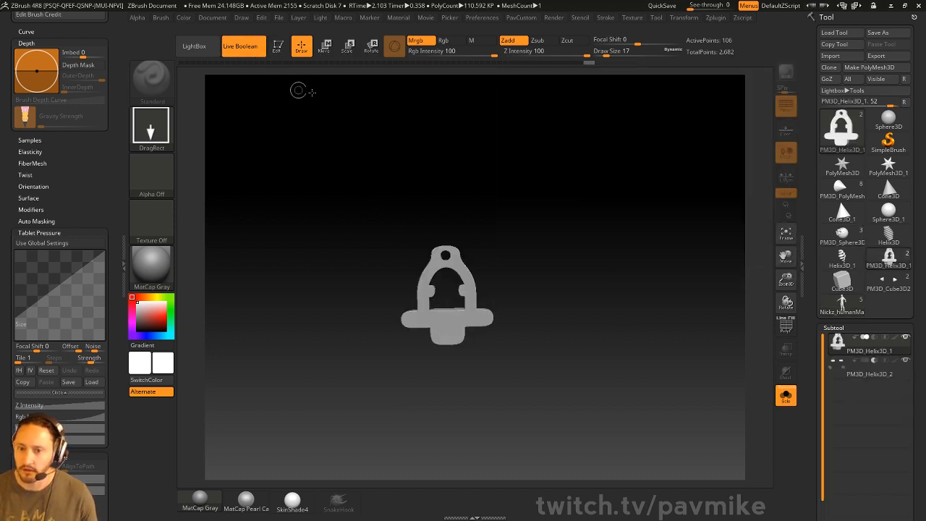
{"action": "left_click_drag", "start_coordinate": [618, 202], "coordinate": [645, 278]}
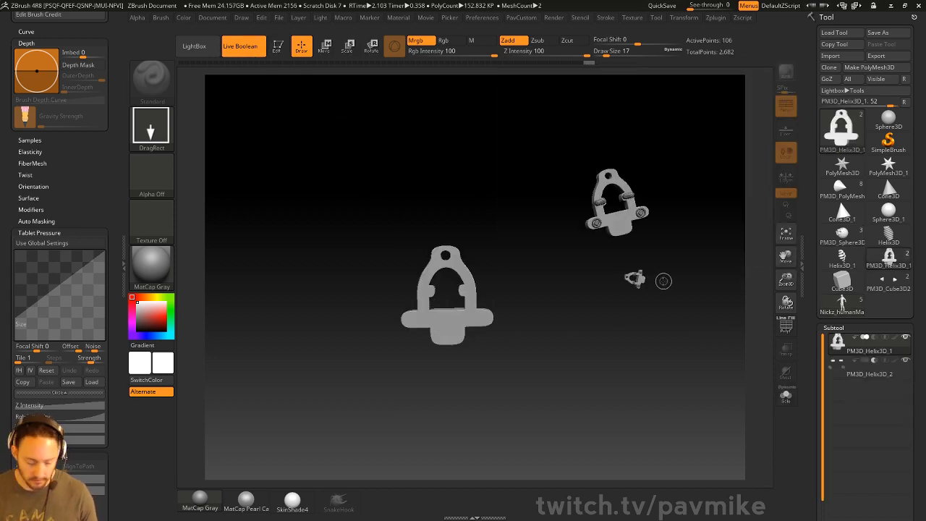
{"action": "key", "text": "ctrl+n"}
{"action": "left_click_drag", "start_coordinate": [449, 254], "coordinate": [326, 130]}
{"action": "key", "text": "t"}
{"action": "key", "text": "f"}
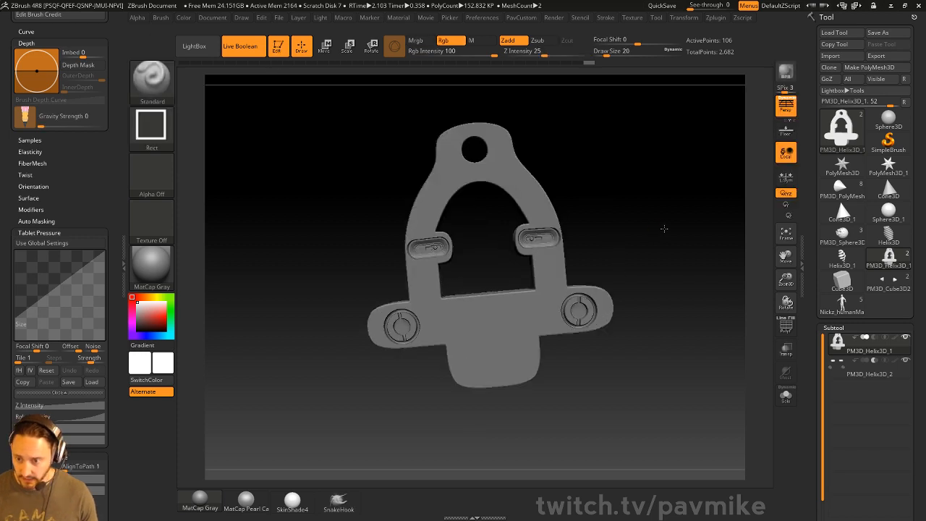
Step: Turn the bracket to a side view without perspective, append the PolyMesh3D_1 star as a subtool and make it active
{"action": "left_click_drag", "start_coordinate": [665, 229], "coordinate": [691, 269]}
{"action": "left_click_drag", "start_coordinate": [819, 362], "coordinate": [849, 260]}
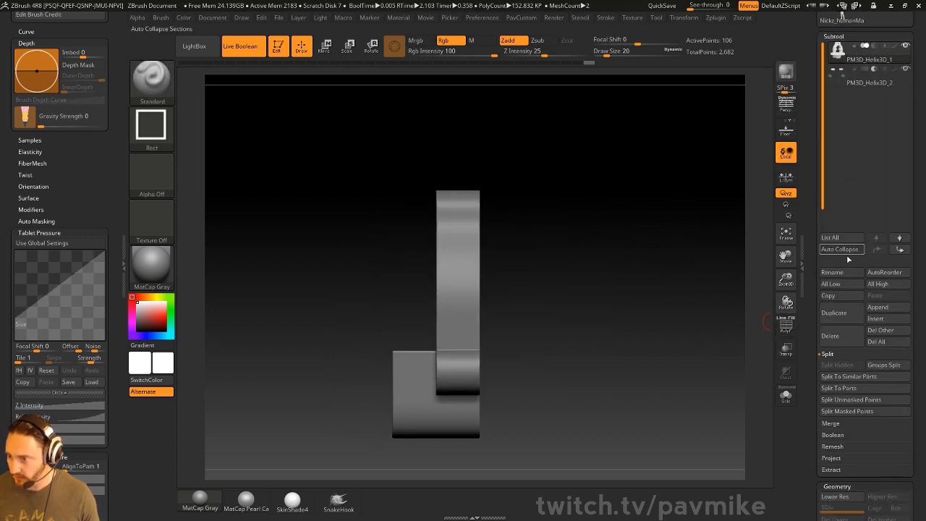
{"action": "left_click", "coordinate": [881, 308]}
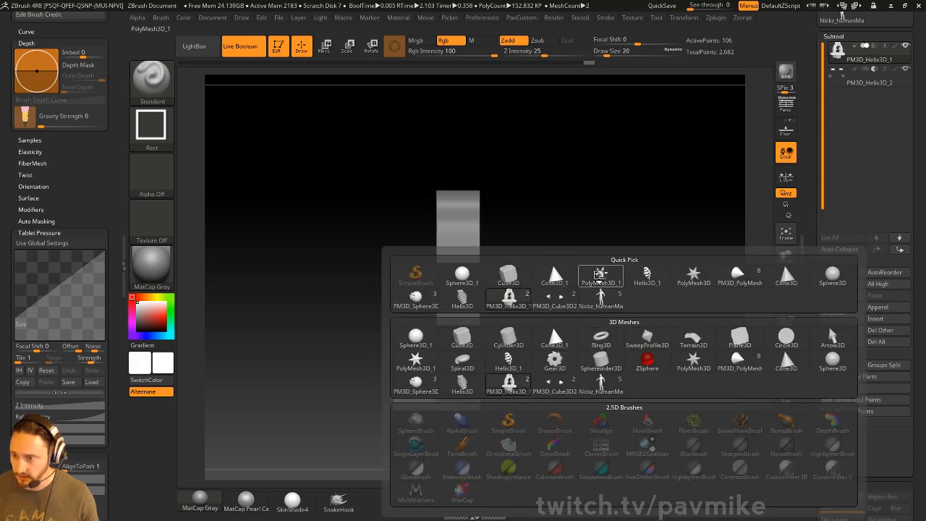
{"action": "left_click", "coordinate": [600, 276]}
{"action": "left_click", "coordinate": [873, 114]}
Step: Initialize the appended star subtool as a QCube
{"action": "scroll", "coordinate": [825, 275], "scroll_direction": "down", "scroll_amount": 10}
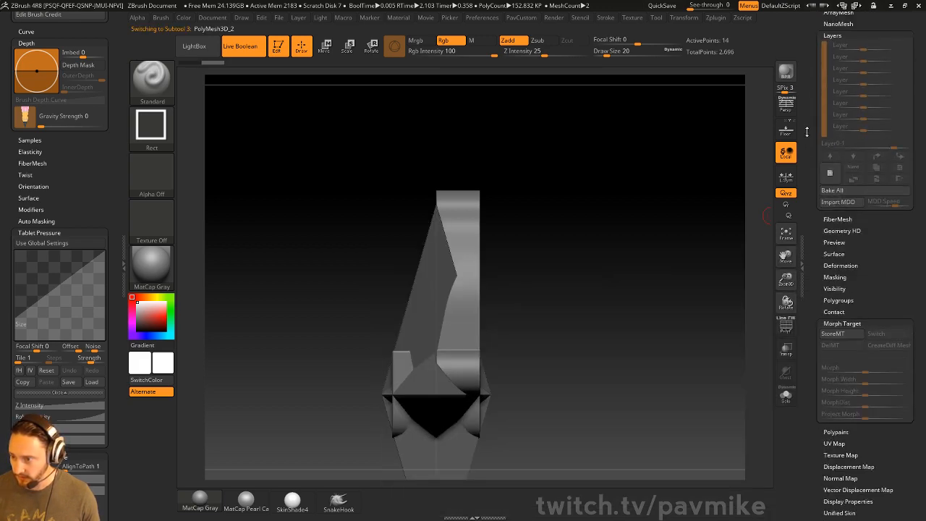
{"action": "left_click", "coordinate": [834, 277]}
{"action": "left_click", "coordinate": [831, 286]}
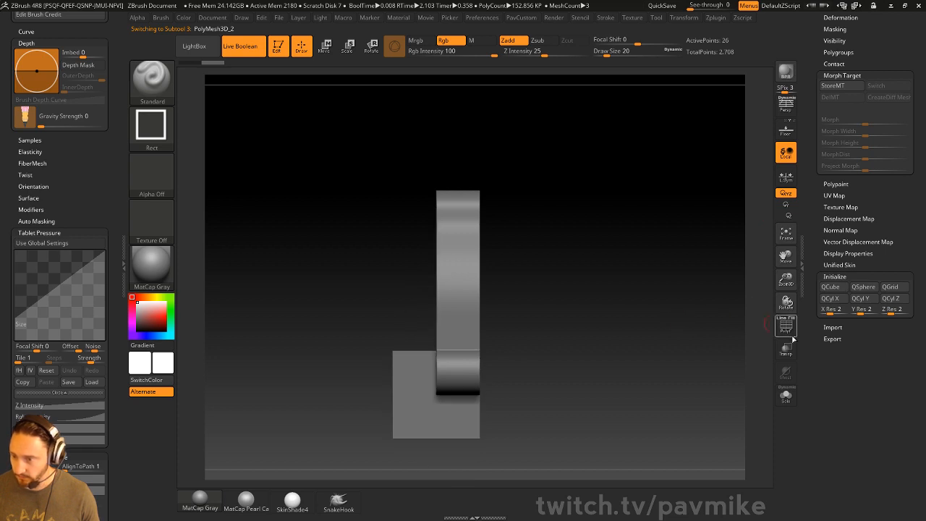
Step: Turn on transparency, then flatten the cube into a thin horizontal slab and move it up so it projects from the bracket's upper part
{"action": "left_click", "coordinate": [786, 350]}
{"action": "key", "text": "w"}
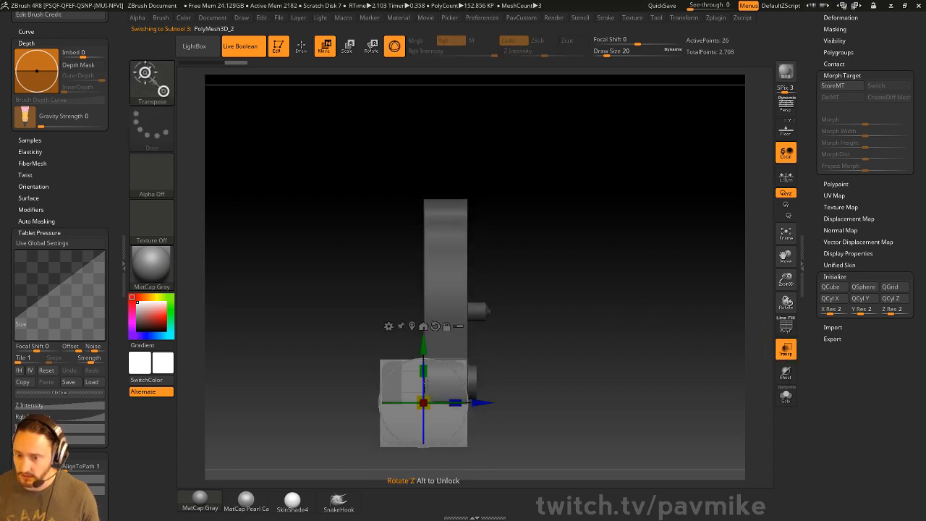
{"action": "left_click_drag", "start_coordinate": [426, 346], "coordinate": [447, 286]}
{"action": "left_click_drag", "start_coordinate": [487, 223], "coordinate": [531, 223]}
{"action": "key", "text": "q"}
{"action": "mouse_move", "coordinate": [583, 211]}
{"action": "left_mouse_down", "text": "alt"}
{"action": "mouse_move", "coordinate": [616, 240]}
{"action": "mouse_move", "coordinate": [652, 297]}
{"action": "left_mouse_up", "text": "alt"}
Step: Show polyframes and slice the slab vertically near its inner end with the SliceCurve brush
{"action": "left_click", "coordinate": [784, 326]}
{"action": "left_click", "coordinate": [153, 83], "text": "ctrl+shift"}
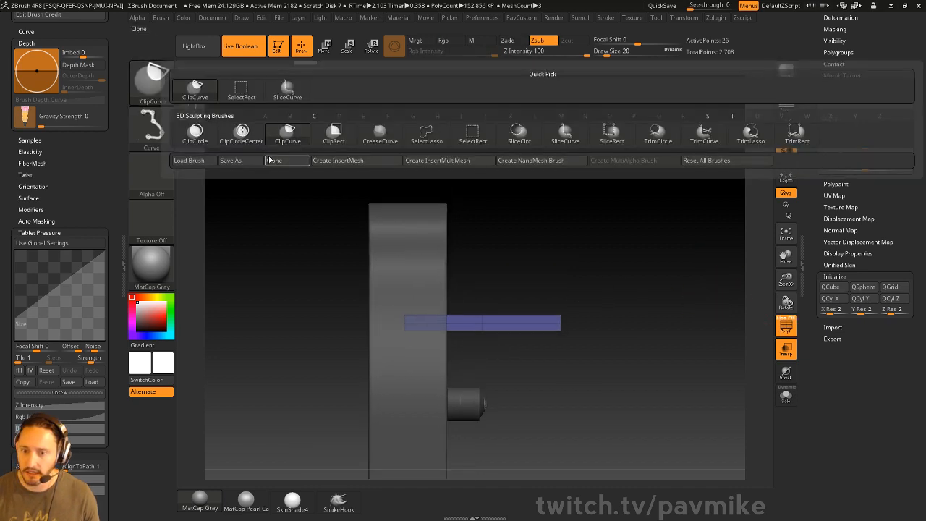
{"action": "key", "text": "ctrl+shift"}
{"action": "left_click", "coordinate": [153, 83], "text": "ctrl+shift"}
{"action": "left_click", "coordinate": [335, 133], "text": "ctrl+shift"}
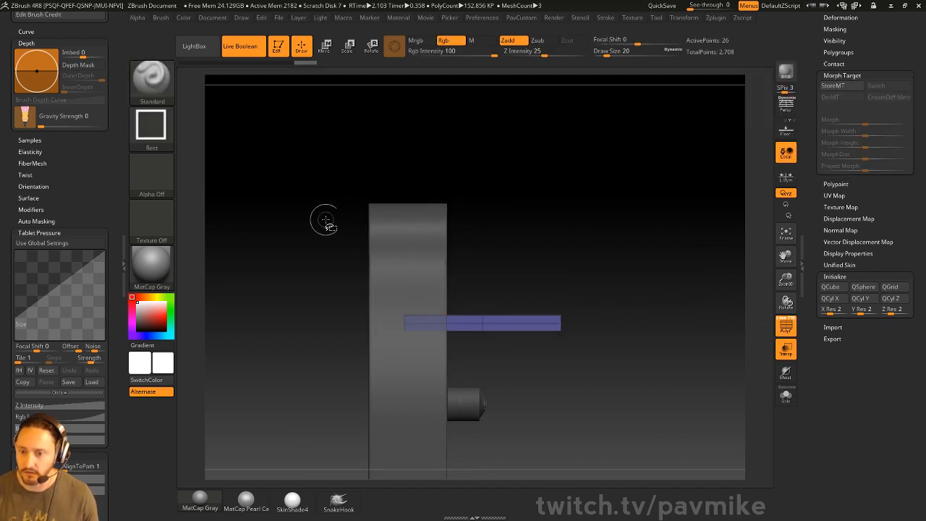
{"action": "left_click_drag", "start_coordinate": [362, 175], "coordinate": [400, 422], "text": "ctrl+shift"}
Step: Turn on Ghost transparency and extrude the slab's sliced end strip upward with ZModeler QMesh to form an L-shaped bracket
{"action": "mouse_move", "coordinate": [381, 297]}
{"action": "left_mouse_down", "text": "ctrl+shift"}
{"action": "mouse_move", "coordinate": [404, 268]}
{"action": "mouse_move", "coordinate": [393, 166]}
{"action": "mouse_move", "coordinate": [620, 207]}
{"action": "mouse_move", "coordinate": [549, 262]}
{"action": "left_mouse_up", "text": "ctrl+shift"}
{"action": "key", "text": "space"}
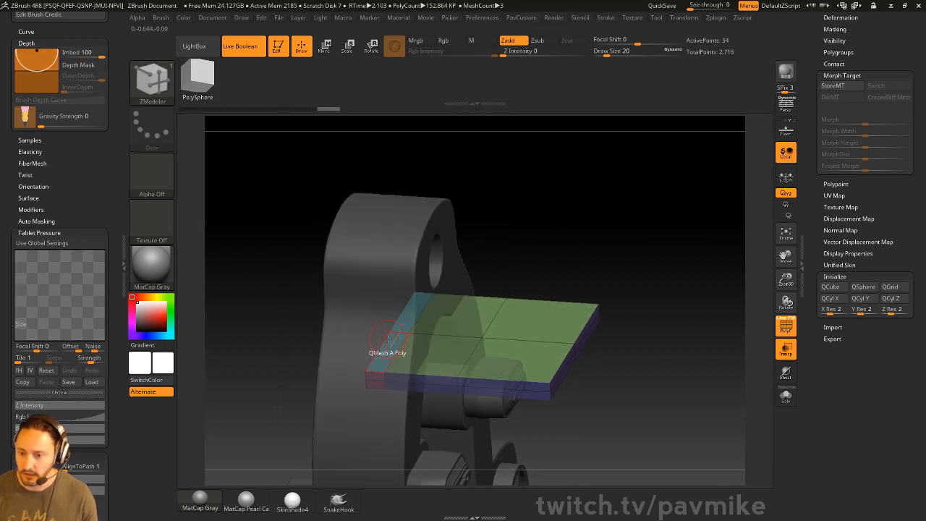
{"action": "left_click", "coordinate": [786, 373]}
{"action": "left_click_drag", "start_coordinate": [376, 360], "coordinate": [372, 249]}
{"action": "key", "text": "ctrl+z"}
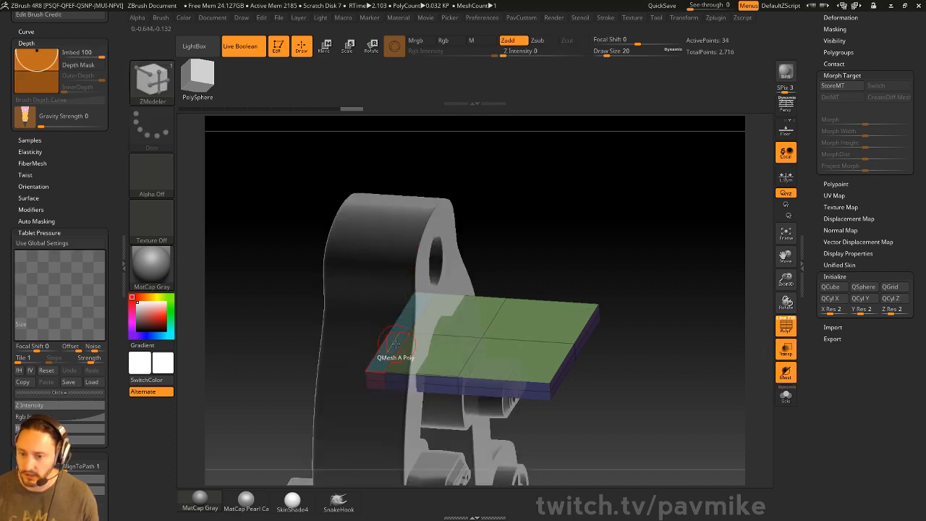
{"action": "left_click_drag", "start_coordinate": [390, 349], "coordinate": [364, 153]}
Step: Isolate the inner faces of the L shape with the SelectRect brush and delete the hidden geometry
{"action": "left_click_drag", "start_coordinate": [604, 222], "coordinate": [600, 244], "text": "shift"}
{"action": "left_click", "coordinate": [152, 81], "text": "ctrl+shift"}
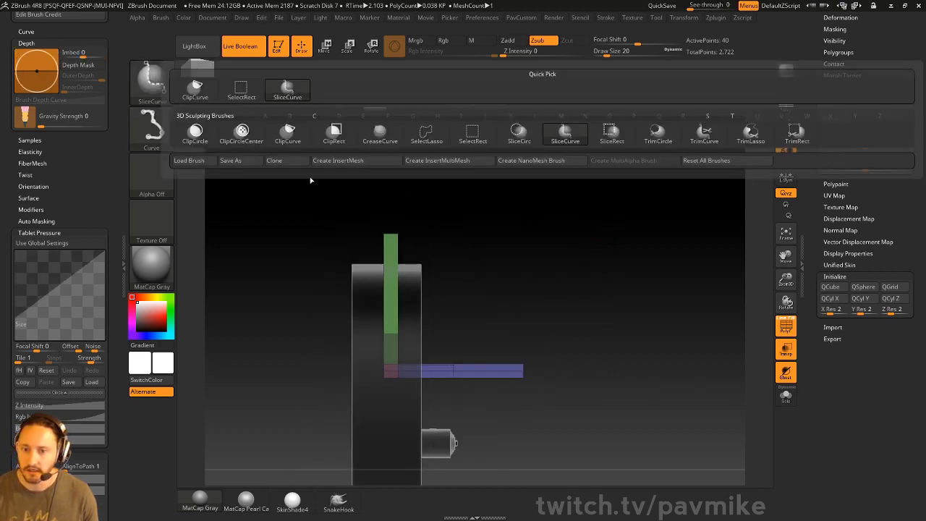
{"action": "left_click", "coordinate": [472, 137], "text": "ctrl+shift"}
{"action": "left_click_drag", "start_coordinate": [397, 180], "coordinate": [509, 355], "text": "ctrl+shift"}
{"action": "left_click_drag", "start_coordinate": [622, 315], "coordinate": [632, 306]}
{"action": "key", "text": "space"}
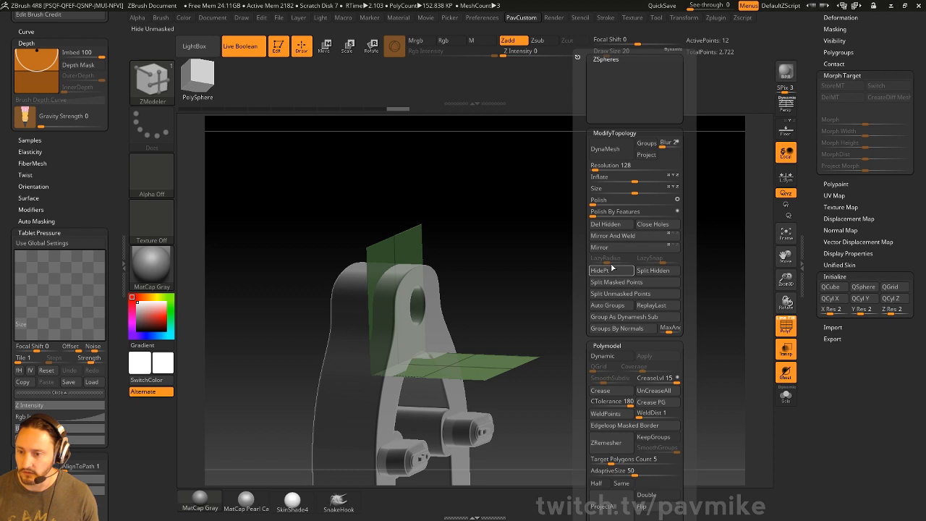
{"action": "left_click", "coordinate": [614, 226]}
{"action": "left_click_drag", "start_coordinate": [575, 273], "coordinate": [607, 254]}
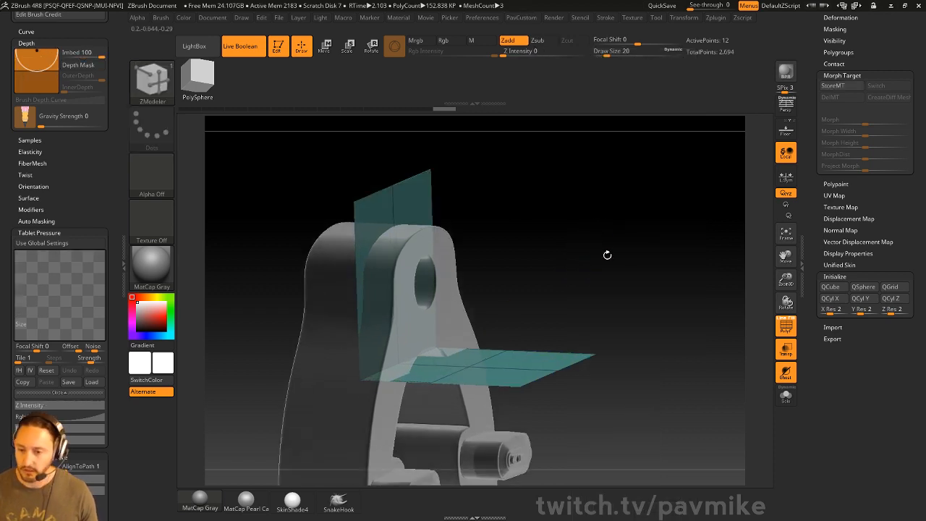
Step: Bevel the inner corner edge of the L-shaped sheet with ZModeler, and round it by inserting multiple edge loops across the bevel
{"action": "key", "text": "space"}
{"action": "left_click", "coordinate": [304, 252]}
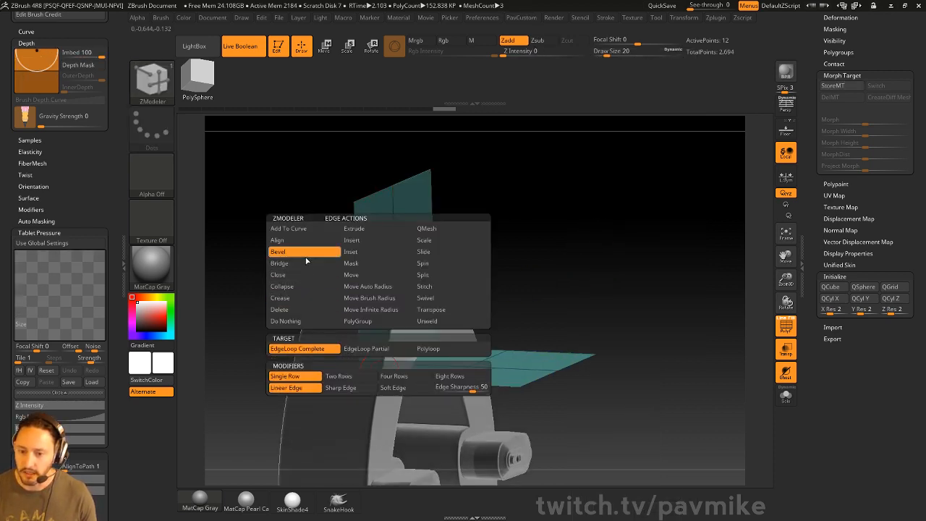
{"action": "left_click_drag", "start_coordinate": [365, 366], "coordinate": [367, 367]}
{"action": "key", "text": "space"}
{"action": "left_click", "coordinate": [354, 242]}
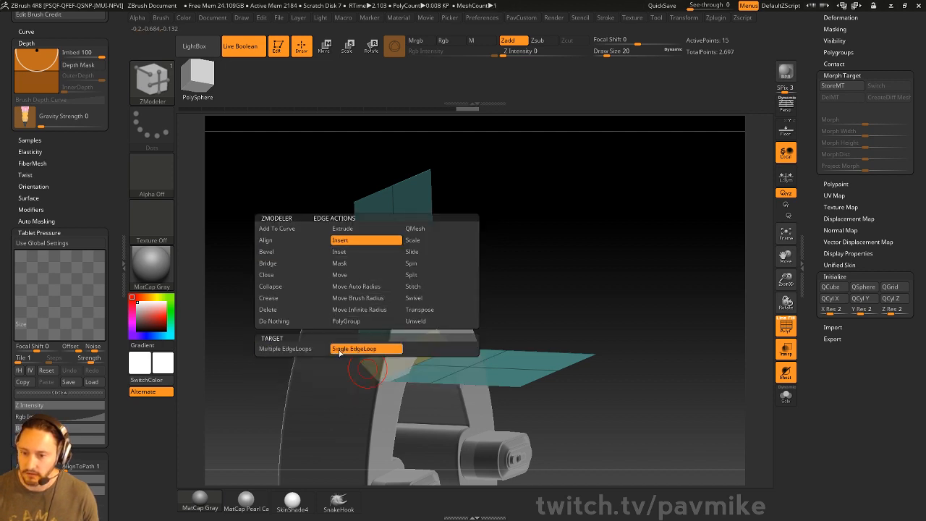
{"action": "left_click", "coordinate": [308, 349]}
{"action": "right_click_drag", "start_coordinate": [564, 269], "coordinate": [600, 275], "text": "ctrl"}
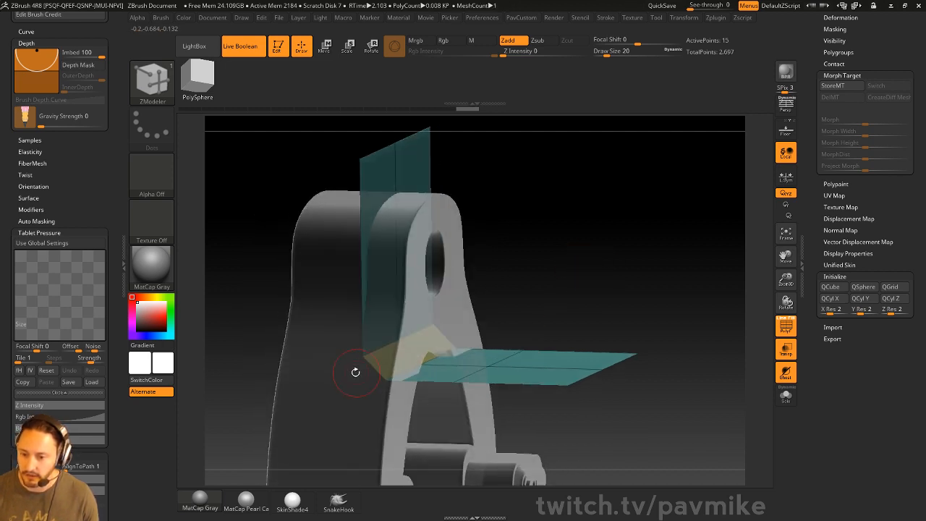
{"action": "left_click", "coordinate": [376, 370]}
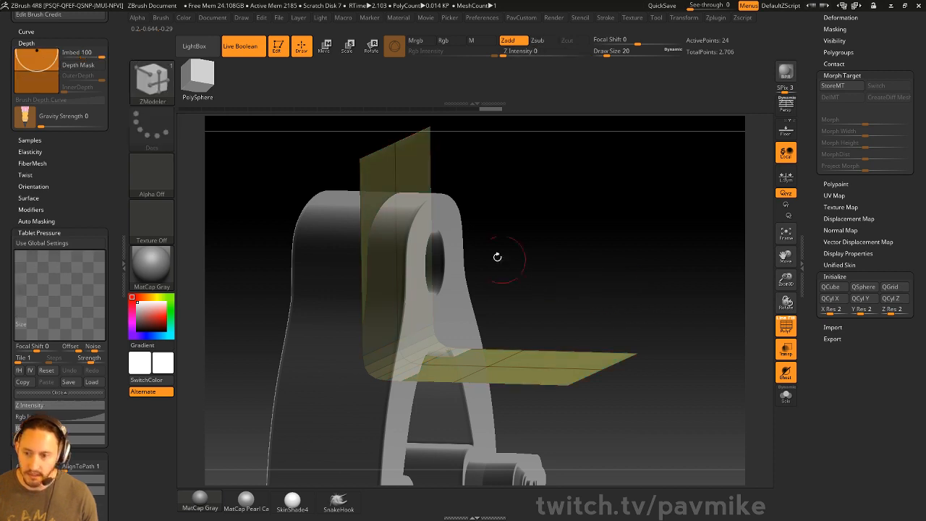
Step: Thicken the L-shaped sheet into a thin solid with ZModeler QMesh targeting Polygroup All
{"action": "key", "text": "space"}
{"action": "left_click", "coordinate": [431, 171]}
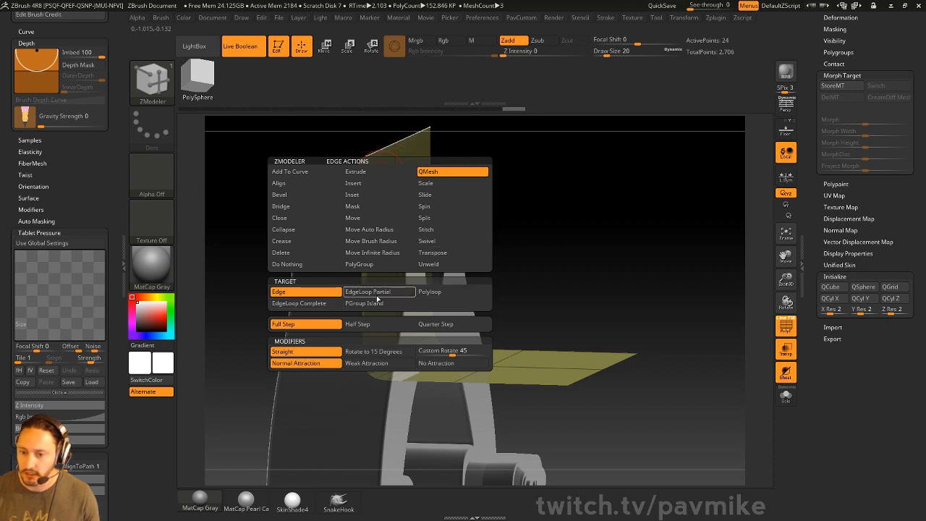
{"action": "key", "text": "space"}
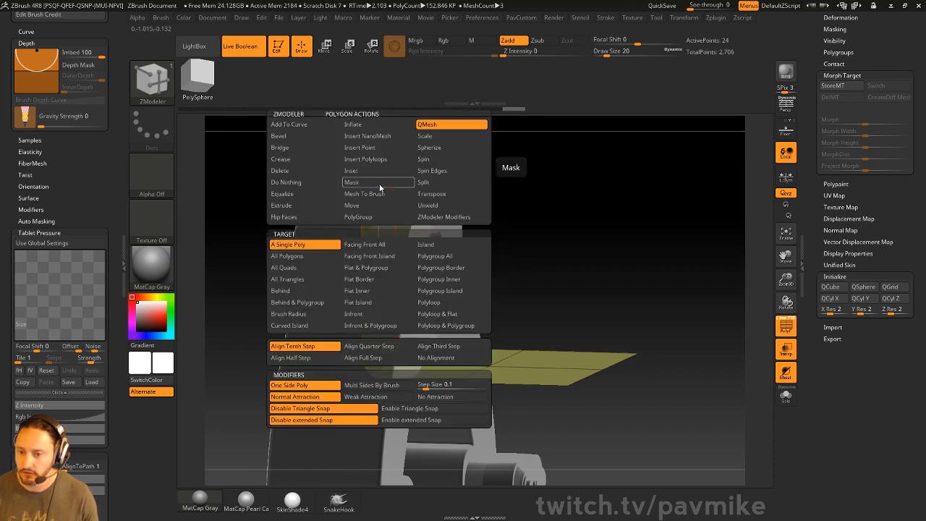
{"action": "left_click", "coordinate": [439, 257]}
{"action": "left_click_drag", "start_coordinate": [393, 211], "coordinate": [386, 204]}
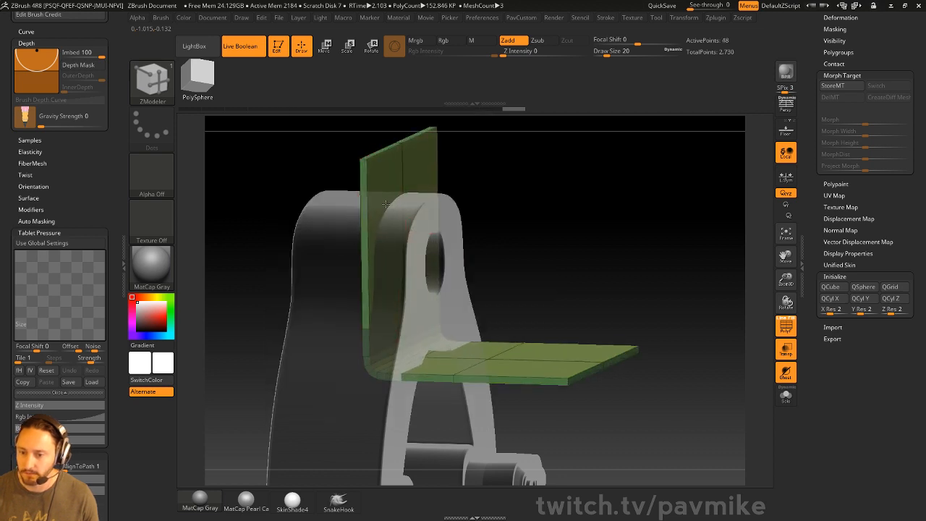
Step: Turn off transparency and polyframes, and set the L-shaped PolyMesh3D_2 subtool to subtraction with Live Boolean on
{"action": "left_click", "coordinate": [784, 350]}
{"action": "left_click_drag", "start_coordinate": [688, 289], "coordinate": [668, 285]}
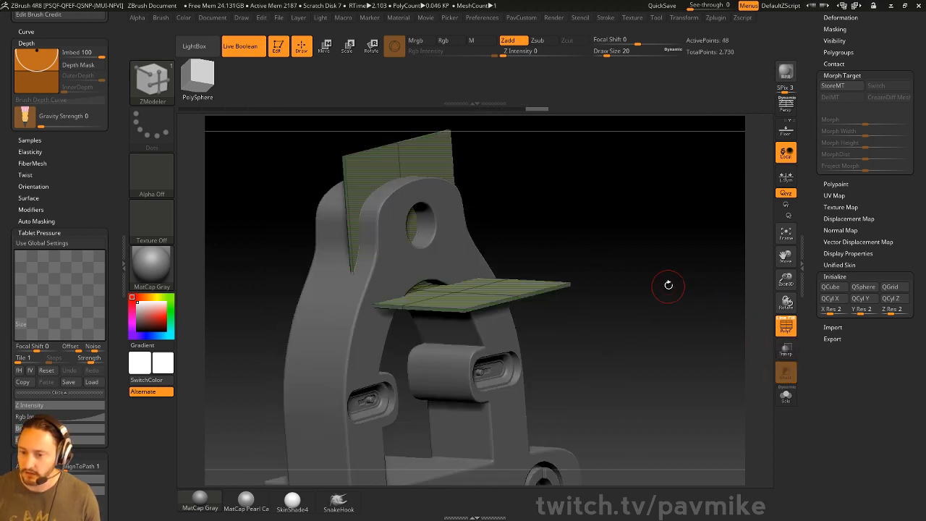
{"action": "left_click", "coordinate": [787, 329]}
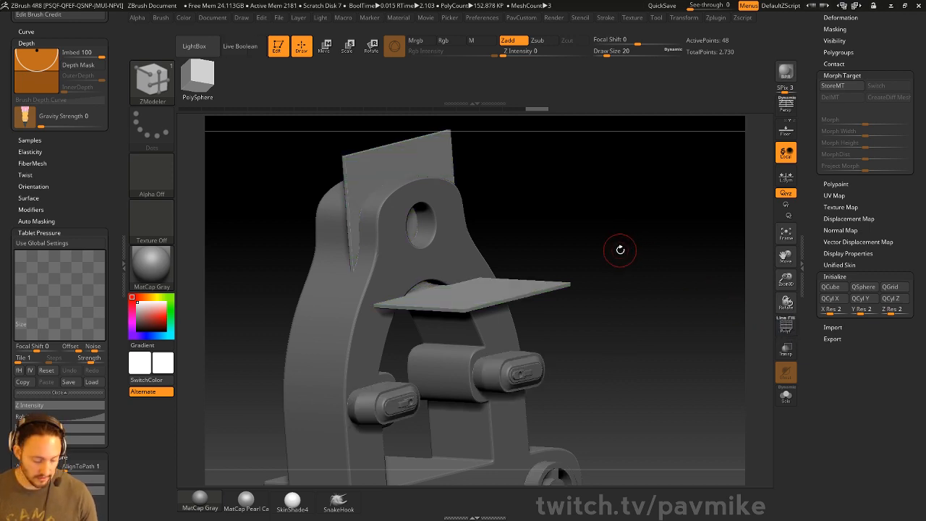
{"action": "key", "text": "l"}
{"action": "left_click_drag", "start_coordinate": [813, 186], "coordinate": [806, 342]}
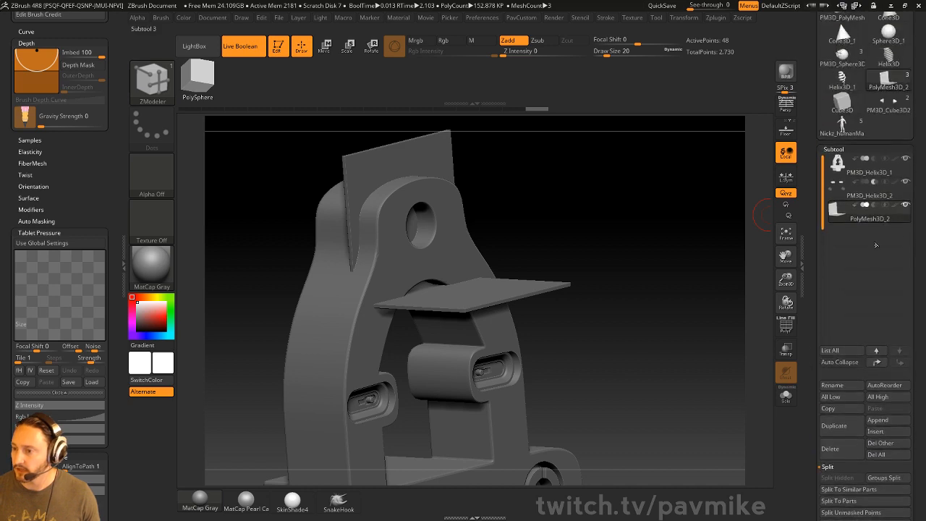
{"action": "left_click", "coordinate": [874, 206]}
Step: Center the gizmo on the L-shaped cutter and scale it wider along X so it cuts across the bracket's full width
{"action": "left_click_drag", "start_coordinate": [655, 269], "coordinate": [610, 250]}
{"action": "key", "text": "w"}
{"action": "mouse_move", "coordinate": [425, 350]}
{"action": "left_mouse_down"}
{"action": "mouse_move", "coordinate": [373, 357]}
{"action": "mouse_move", "coordinate": [435, 348]}
{"action": "left_mouse_up"}
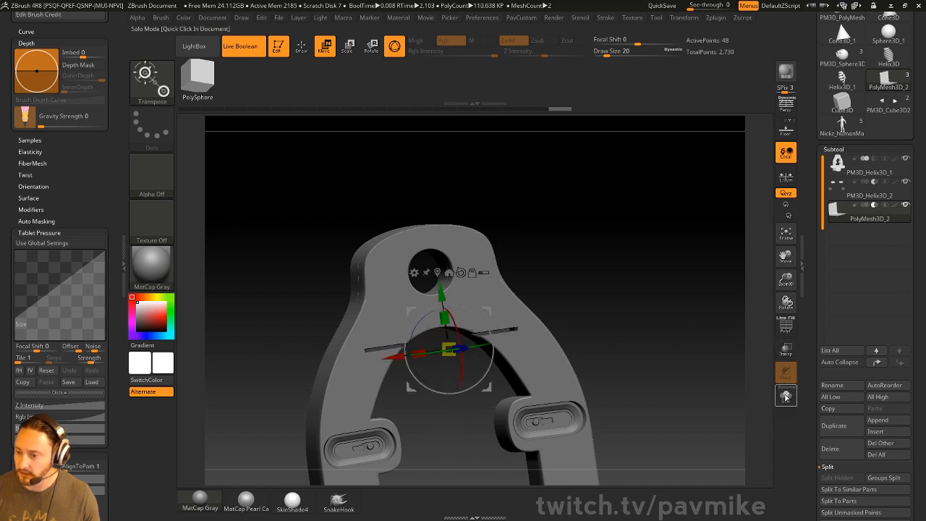
{"action": "left_click", "coordinate": [784, 330]}
{"action": "left_click_drag", "start_coordinate": [688, 316], "coordinate": [615, 304]}
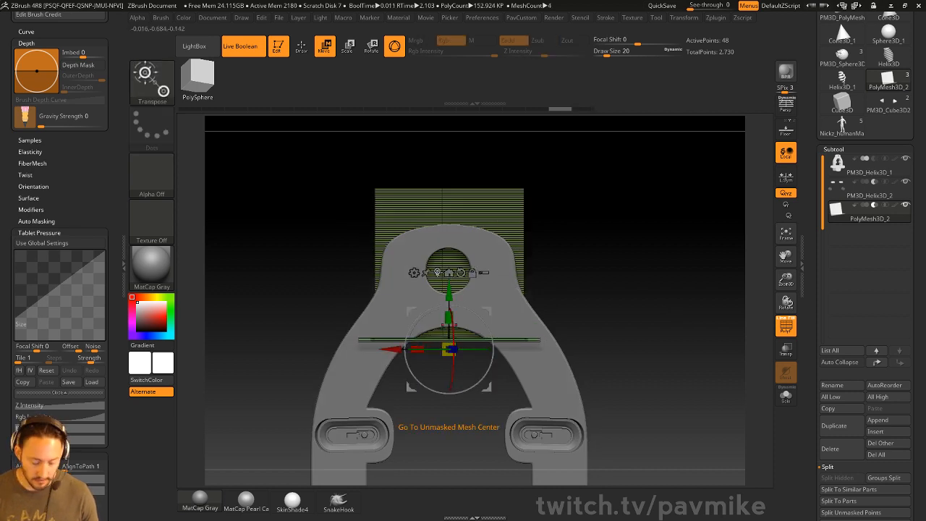
{"action": "left_click", "coordinate": [448, 273]}
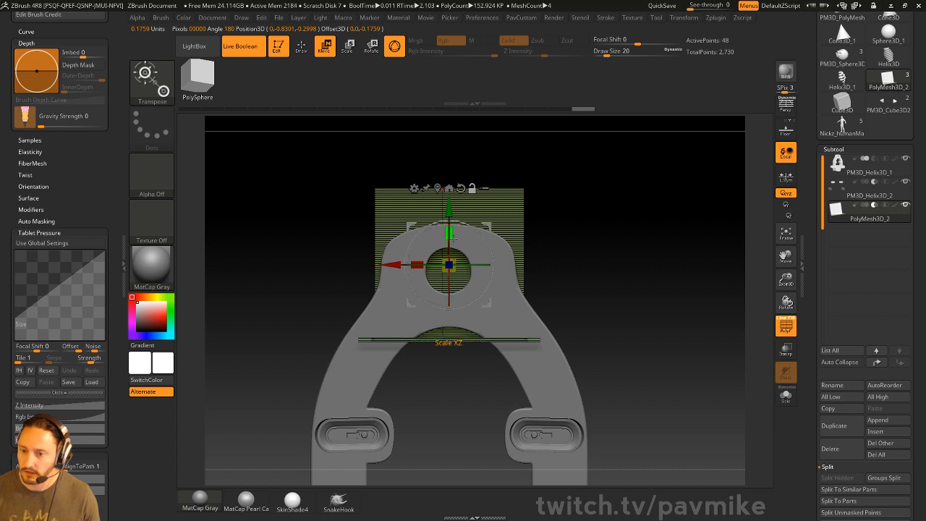
{"action": "left_click_drag", "start_coordinate": [417, 264], "coordinate": [369, 265]}
{"action": "key", "text": "q"}
{"action": "left_click_drag", "start_coordinate": [662, 283], "coordinate": [728, 306]}
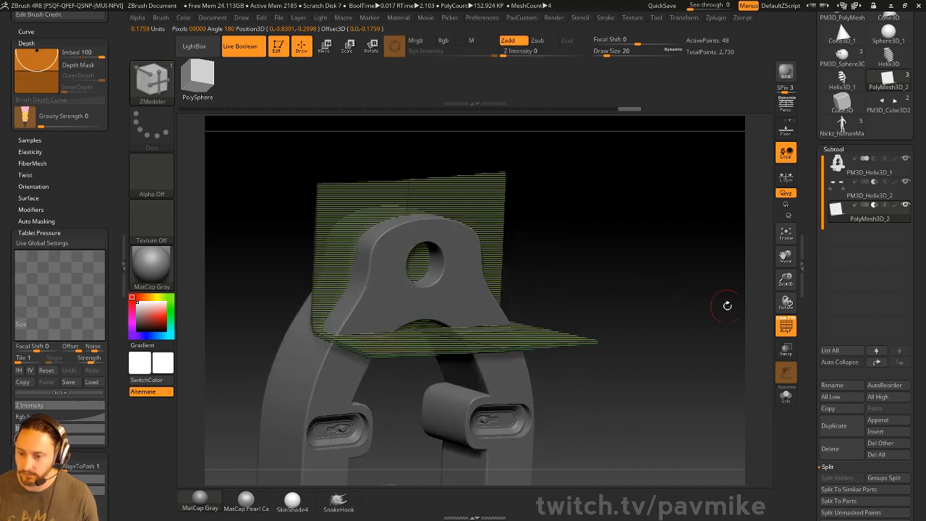
{"action": "left_click", "coordinate": [781, 323]}
Step: Move the L-shaped cutter down to the level of the bracket's two slots and adjust its depth
{"action": "left_click_drag", "start_coordinate": [656, 291], "coordinate": [681, 295]}
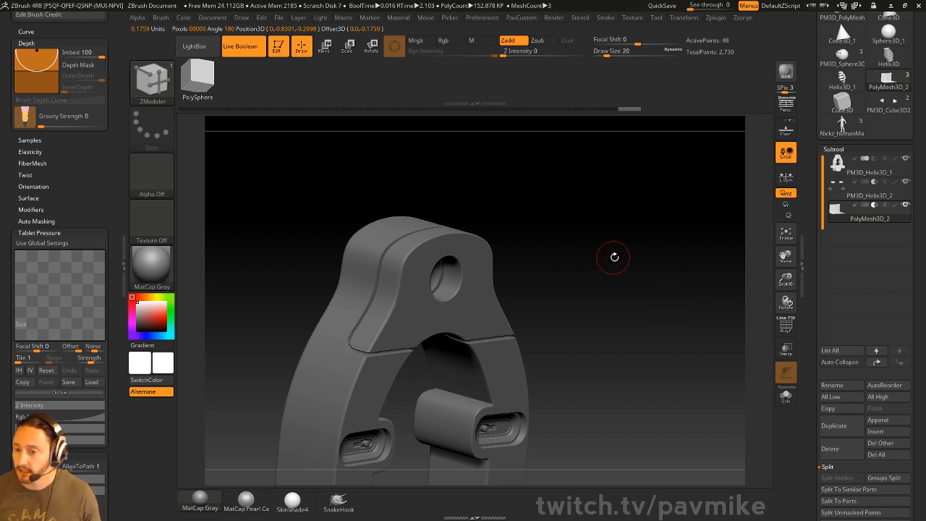
{"action": "left_click_drag", "start_coordinate": [612, 256], "coordinate": [708, 234]}
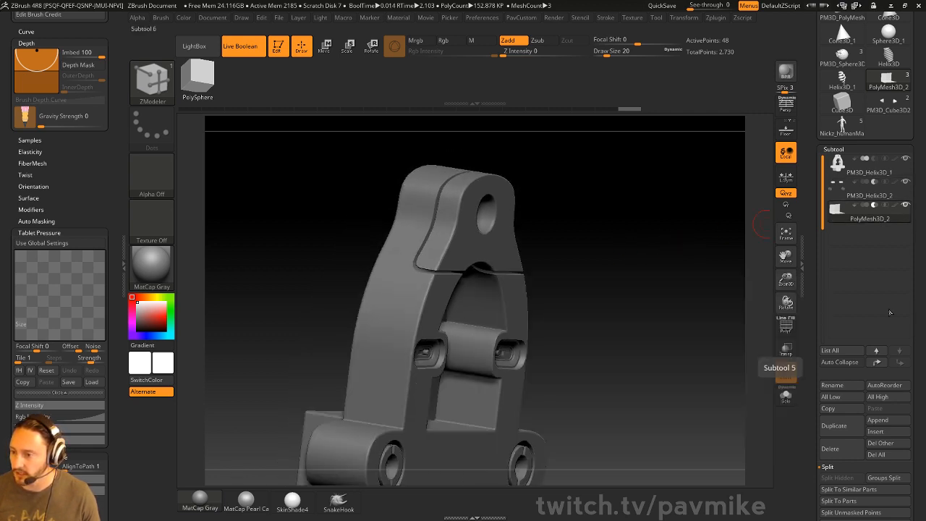
{"action": "left_click_drag", "start_coordinate": [630, 297], "coordinate": [680, 294], "text": "shift"}
{"action": "key", "text": "w"}
{"action": "left_click_drag", "start_coordinate": [664, 196], "coordinate": [608, 190]}
{"action": "left_click_drag", "start_coordinate": [520, 155], "coordinate": [519, 239]}
{"action": "left_click_drag", "start_coordinate": [635, 253], "coordinate": [565, 259]}
{"action": "left_click_drag", "start_coordinate": [486, 295], "coordinate": [434, 303]}
{"action": "mouse_move", "coordinate": [626, 254]}
{"action": "left_mouse_down", "text": "alt"}
{"action": "mouse_move", "coordinate": [687, 273]}
{"action": "mouse_move", "coordinate": [695, 262]}
{"action": "mouse_move", "coordinate": [647, 335]}
{"action": "left_mouse_up", "text": "alt"}
{"action": "key", "text": "q"}
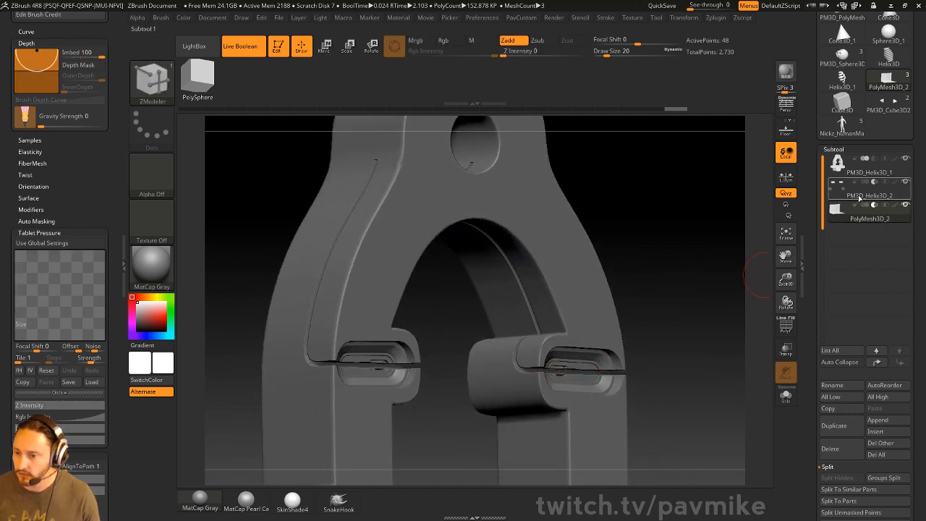
Step: Move the L-shaped PolyMesh3D_2 subtool above PM3D_Helix3D_2 and back below it in the subtool order
{"action": "left_click", "coordinate": [876, 362]}
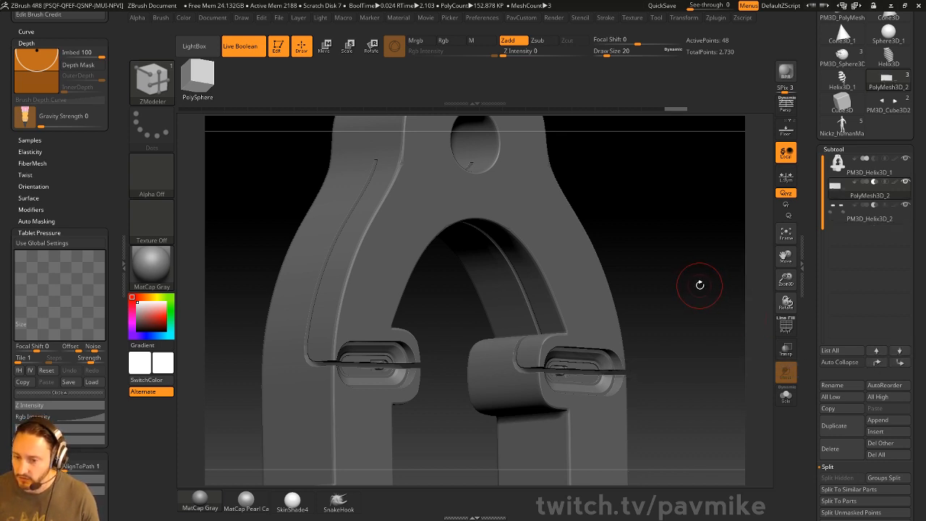
{"action": "left_click_drag", "start_coordinate": [691, 322], "coordinate": [711, 323]}
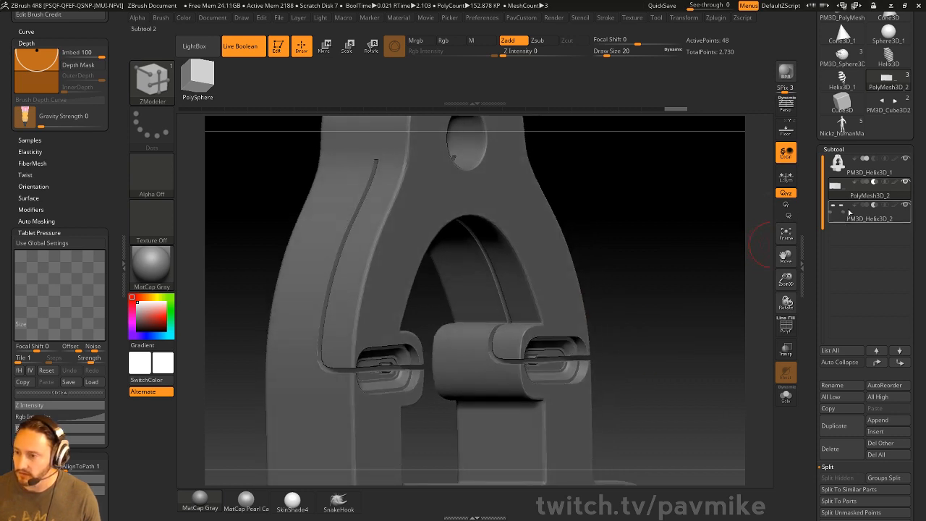
{"action": "left_click", "coordinate": [900, 362]}
Step: Select the PM3D_Helix3D_2 subtool and insert the Cones_3 mesh from the IMM ModelKit brush over the groove on the bracket's side
{"action": "left_click", "coordinate": [870, 197]}
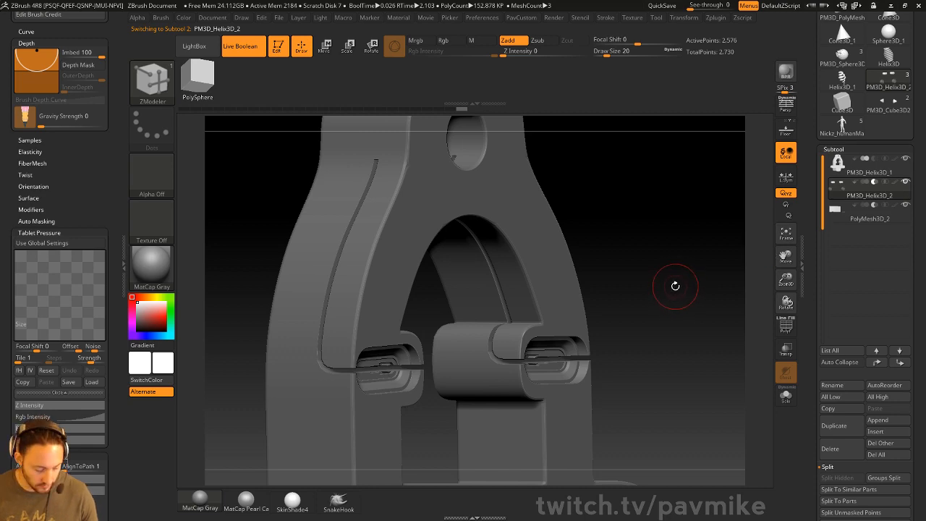
{"action": "key", "text": "b"}
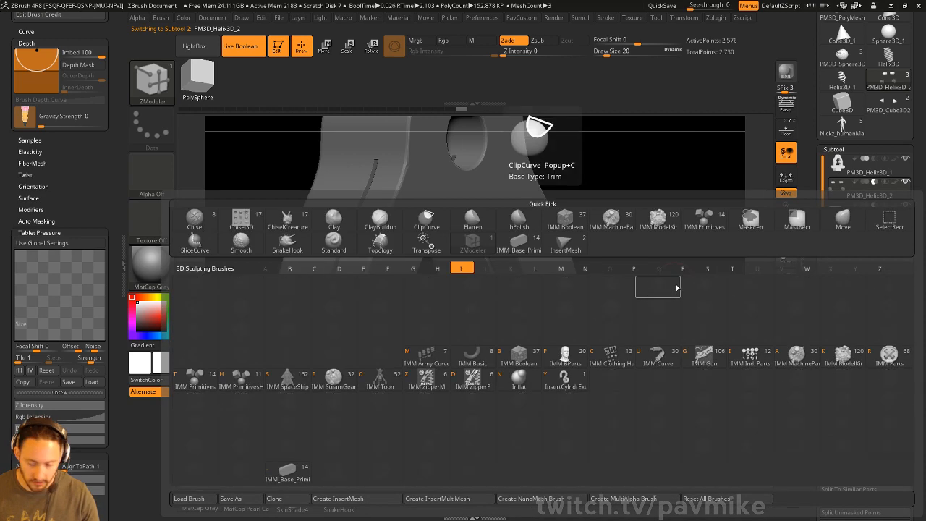
{"action": "left_click", "coordinate": [797, 356]}
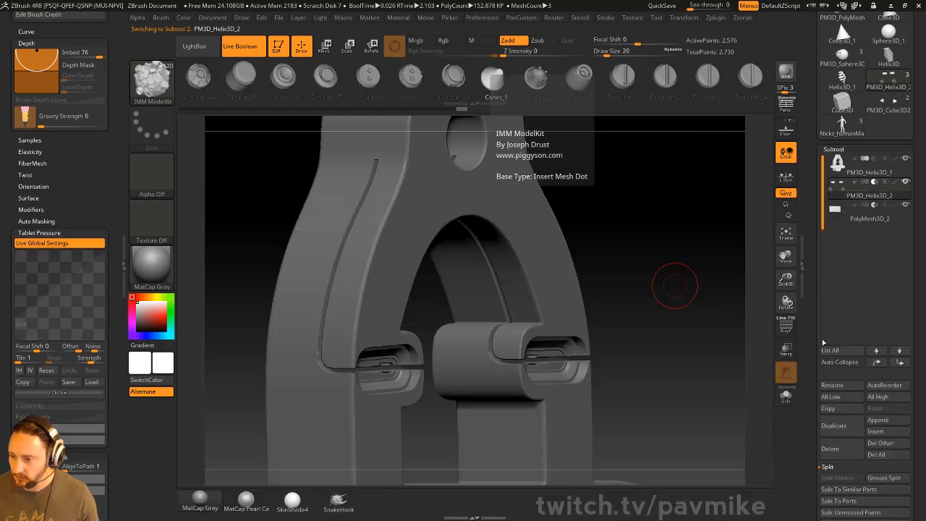
{"action": "left_click", "coordinate": [584, 77]}
{"action": "mouse_move", "coordinate": [662, 301]}
{"action": "left_mouse_down", "text": "alt"}
{"action": "mouse_move", "coordinate": [659, 292]}
{"action": "mouse_move", "coordinate": [682, 306]}
{"action": "mouse_move", "coordinate": [376, 301]}
{"action": "mouse_move", "coordinate": [413, 319]}
{"action": "left_mouse_up", "text": "alt"}
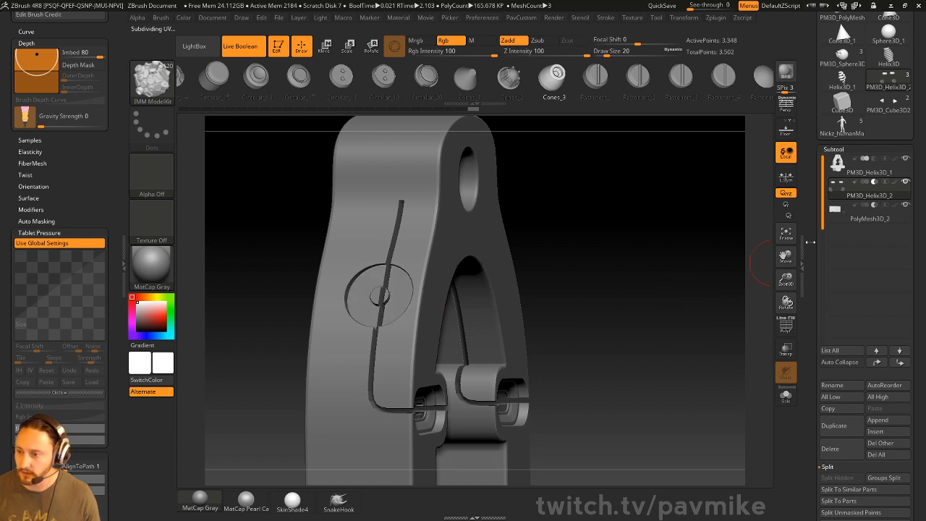
Step: Split the inserted cones into their own subtool with Split Unmasked Points, and set that subtool to addition
{"action": "left_click", "coordinate": [851, 512]}
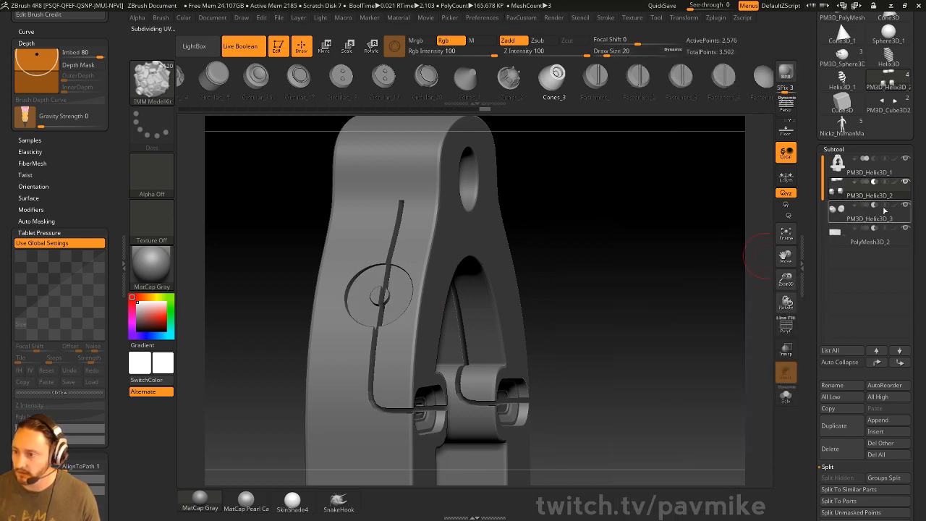
{"action": "mouse_move", "coordinate": [879, 187]}
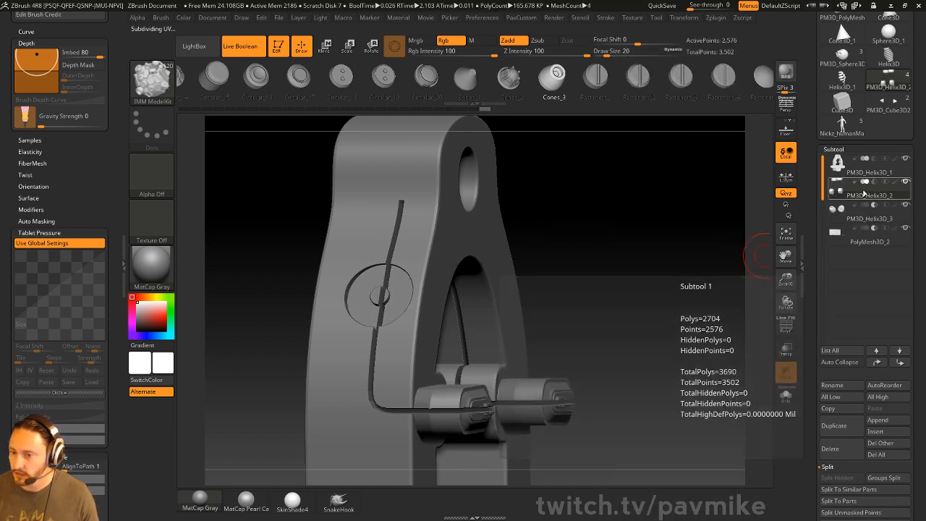
{"action": "left_click_drag", "start_coordinate": [725, 273], "coordinate": [688, 279]}
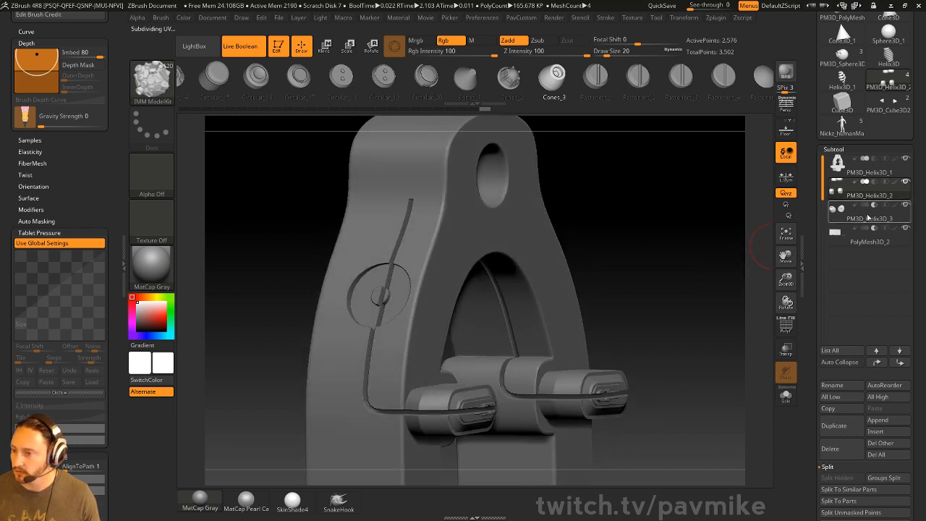
{"action": "left_click", "coordinate": [868, 217]}
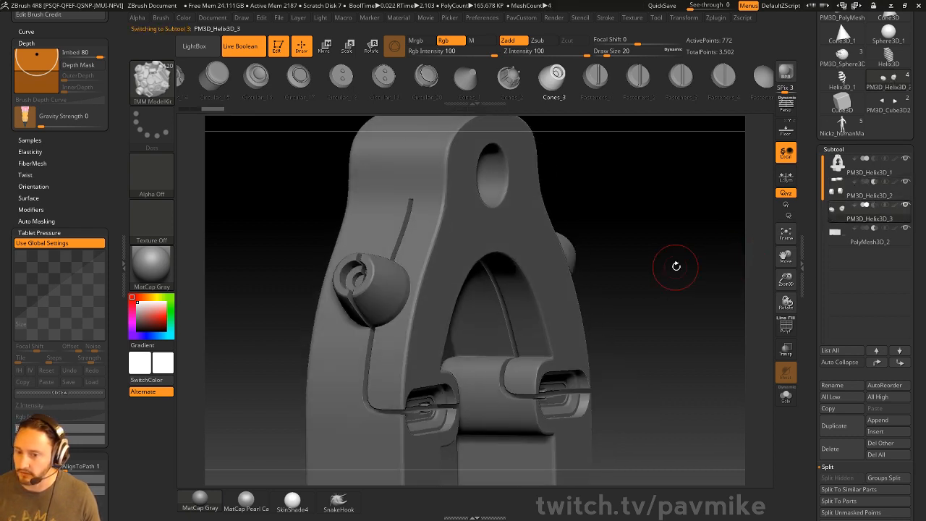
{"action": "mouse_move", "coordinate": [676, 266]}
{"action": "left_mouse_down"}
{"action": "mouse_move", "coordinate": [666, 269]}
{"action": "mouse_move", "coordinate": [681, 262]}
{"action": "left_mouse_up"}
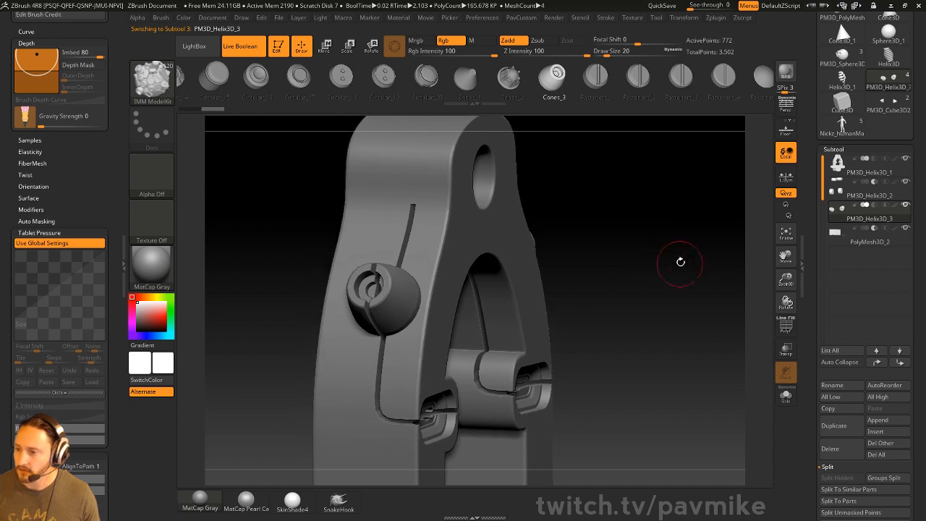
Step: Move the PolyMesh3D_2 cutter up two places to directly below PM3D_Helix3D_1, and reduce the draw size to 13
{"action": "mouse_move", "coordinate": [865, 206]}
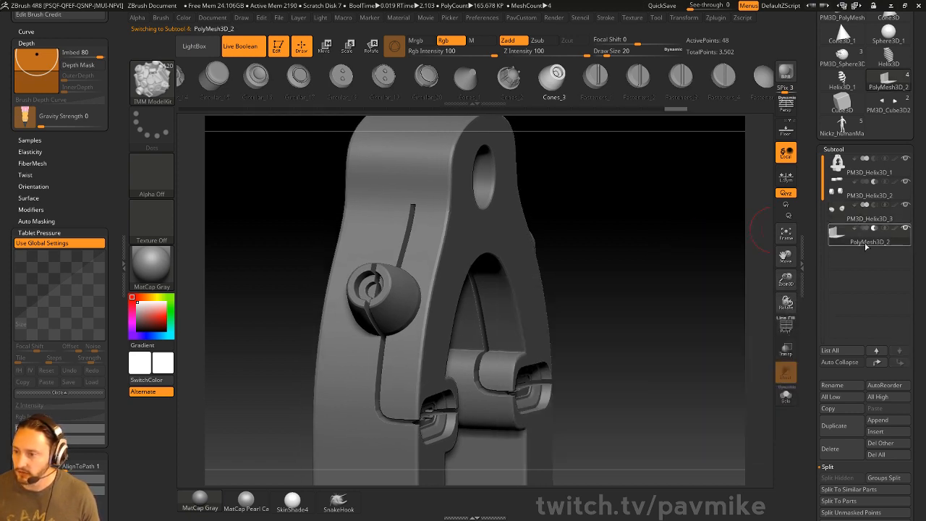
{"action": "left_click", "coordinate": [863, 245]}
{"action": "left_click", "coordinate": [877, 362]}
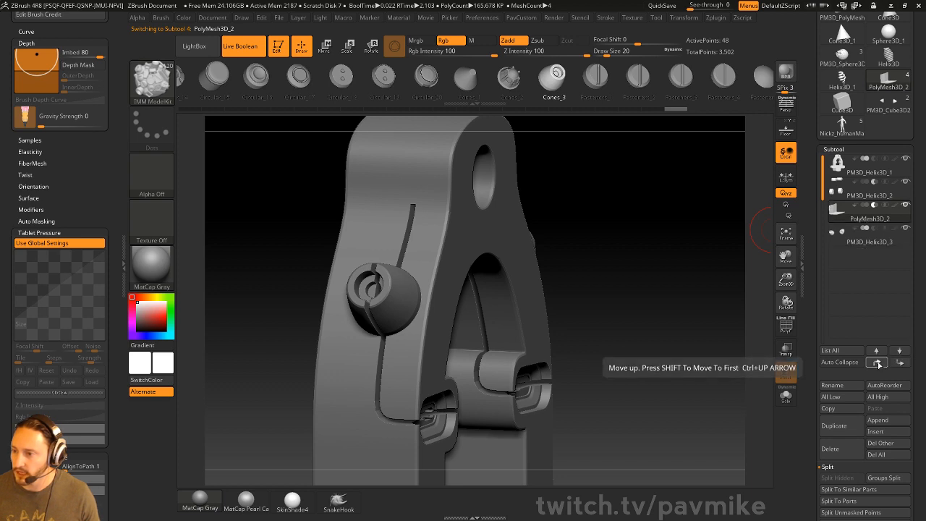
{"action": "left_click", "coordinate": [878, 363]}
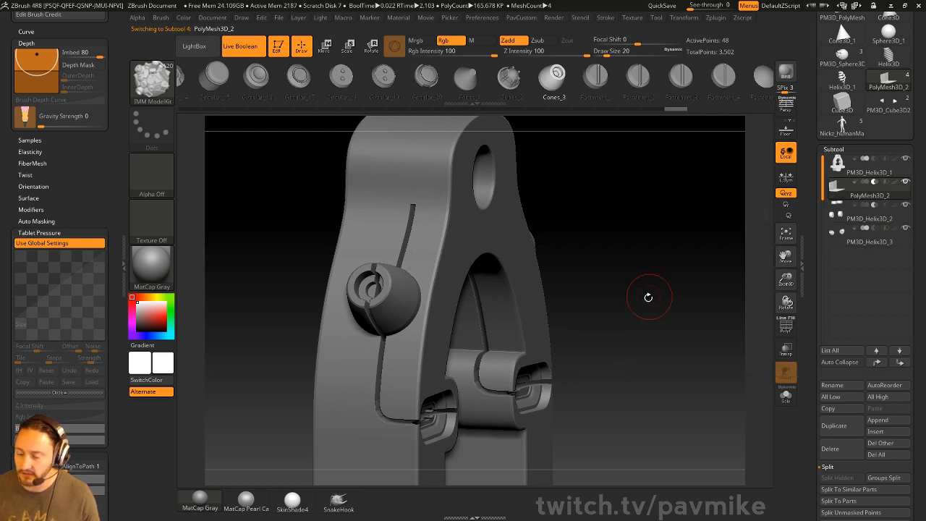
{"action": "mouse_move", "coordinate": [647, 285]}
{"action": "left_mouse_down"}
{"action": "mouse_move", "coordinate": [654, 303]}
{"action": "mouse_move", "coordinate": [645, 242]}
{"action": "mouse_move", "coordinate": [661, 207]}
{"action": "left_mouse_up"}
{"action": "key", "text": "bracketleft"}
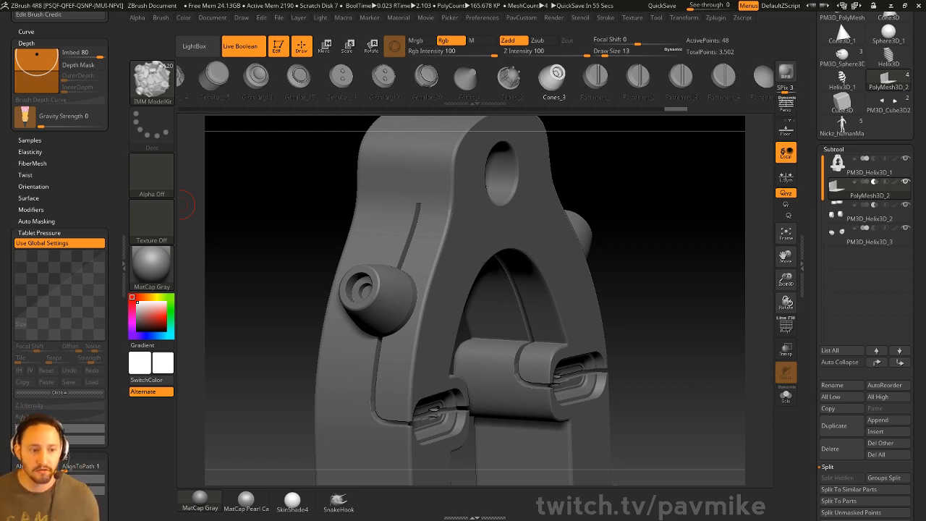
Step: Clear the canvas, draw a Cube3D primitive in edit mode with polyframes shown, and bring up its Initialize settings
{"action": "left_click", "coordinate": [278, 45]}
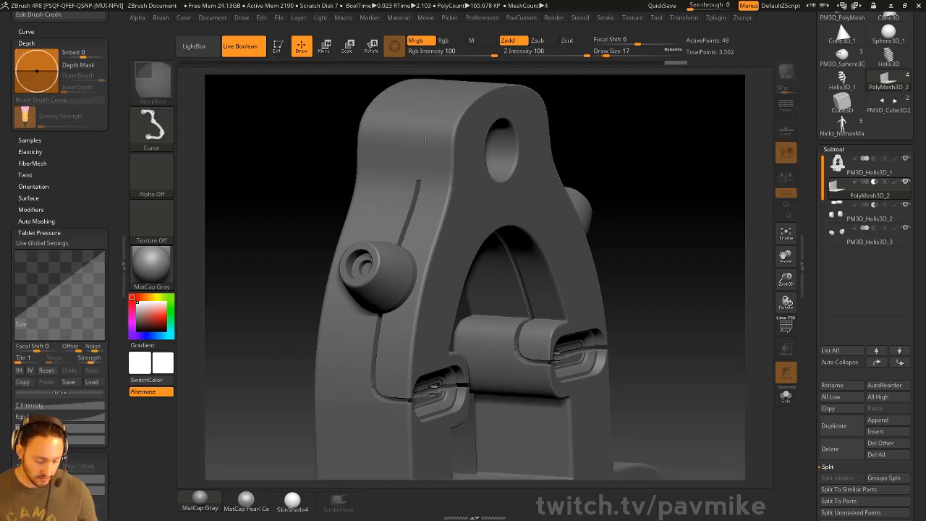
{"action": "key", "text": "ctrl+n"}
{"action": "left_click_drag", "start_coordinate": [415, 294], "coordinate": [443, 366]}
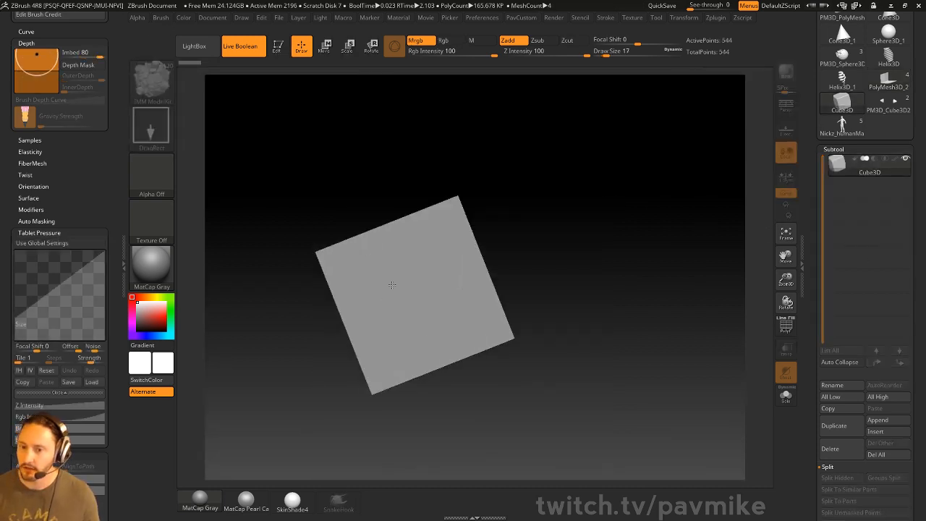
{"action": "left_click", "coordinate": [278, 46]}
{"action": "left_click_drag", "start_coordinate": [393, 458], "coordinate": [662, 278]}
{"action": "left_click_drag", "start_coordinate": [813, 344], "coordinate": [813, 228]}
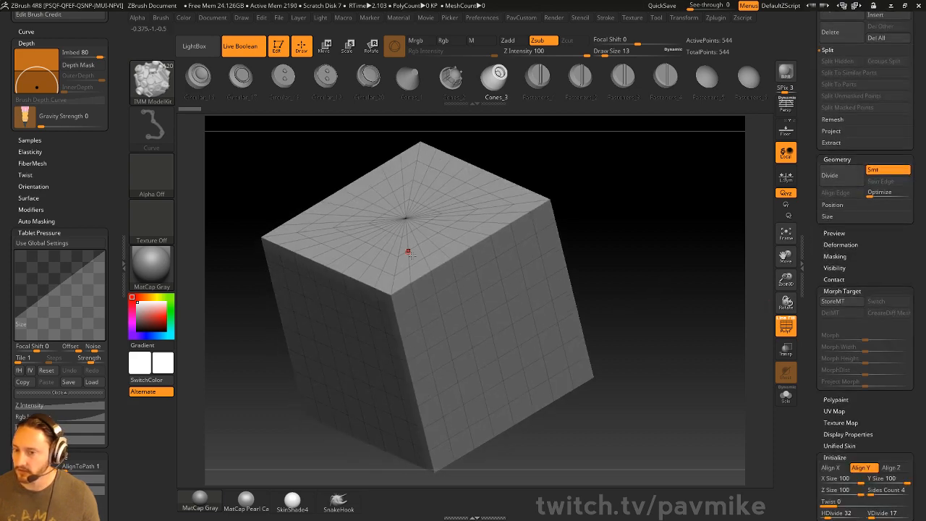
Step: Switch the sculpting brush to IMM Primitives to bring up its cube, cylinder and sphere insert meshes
{"action": "left_click_drag", "start_coordinate": [814, 336], "coordinate": [775, 271]}
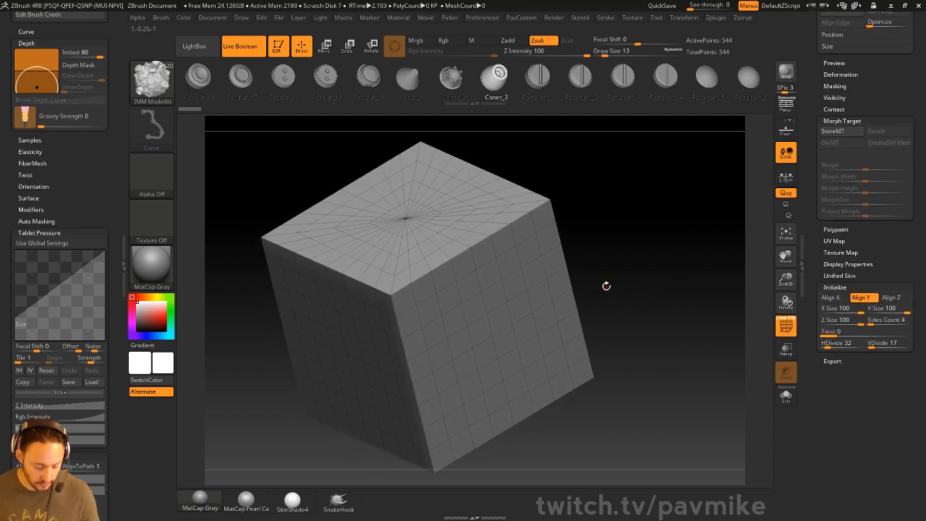
{"action": "key", "text": "b"}
{"action": "key", "text": "i"}
{"action": "left_click", "coordinate": [196, 377]}
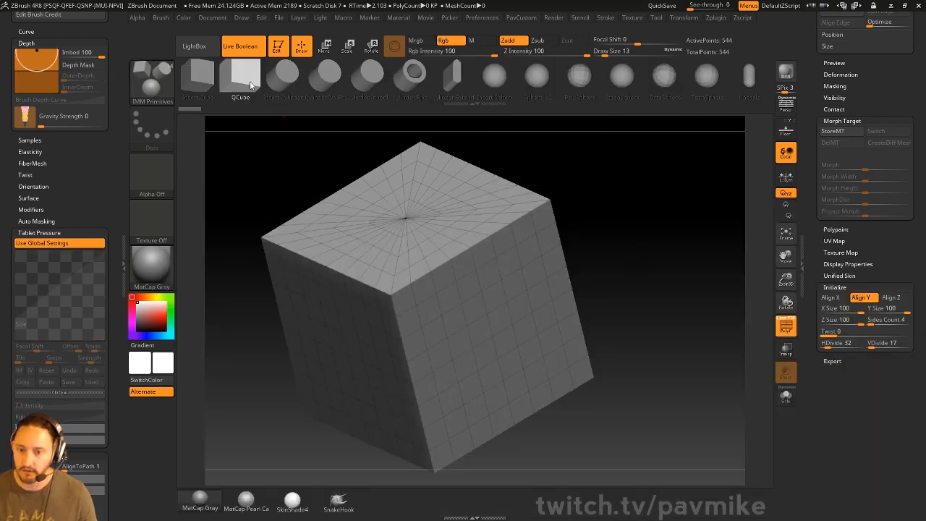
{"action": "left_click", "coordinate": [203, 75]}
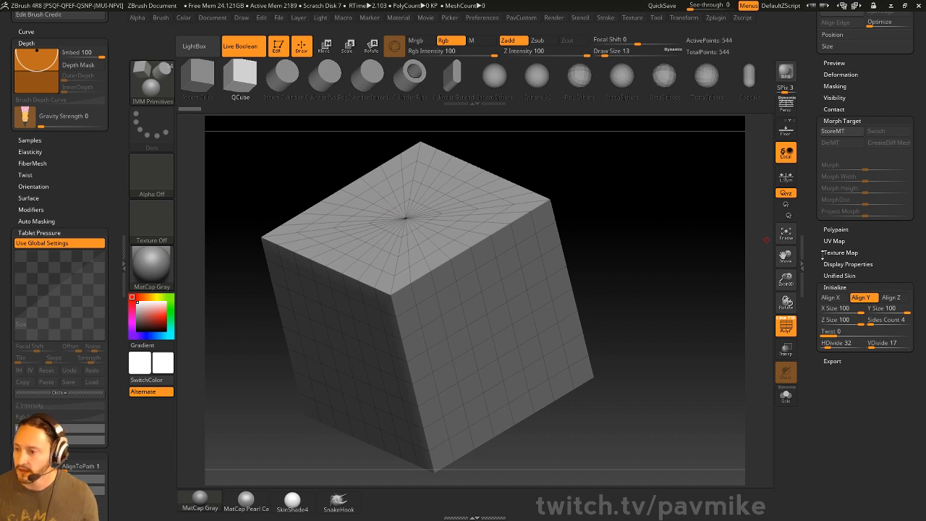
Step: Set the Cube3D primitive's Sides Count to 10 in its Initialize settings
{"action": "left_click_drag", "start_coordinate": [823, 253], "coordinate": [816, 232]}
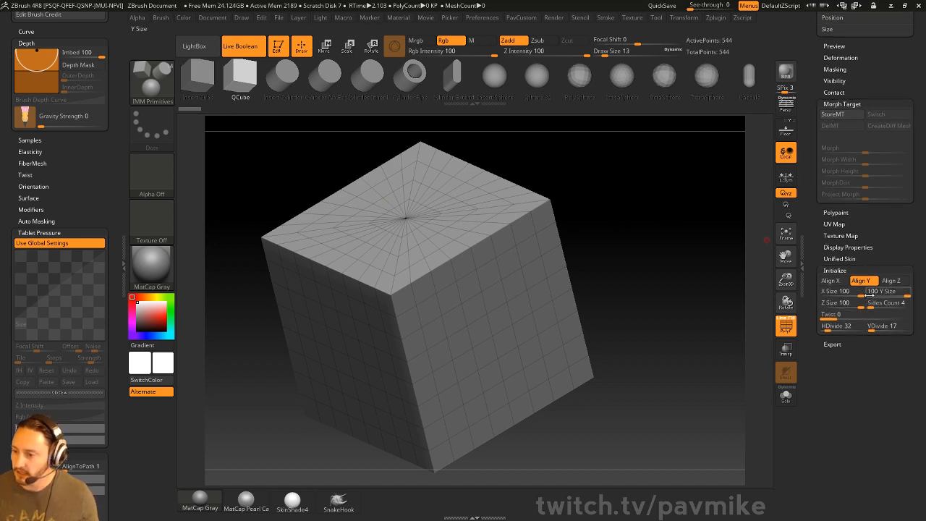
{"action": "left_click_drag", "start_coordinate": [815, 321], "coordinate": [813, 309]}
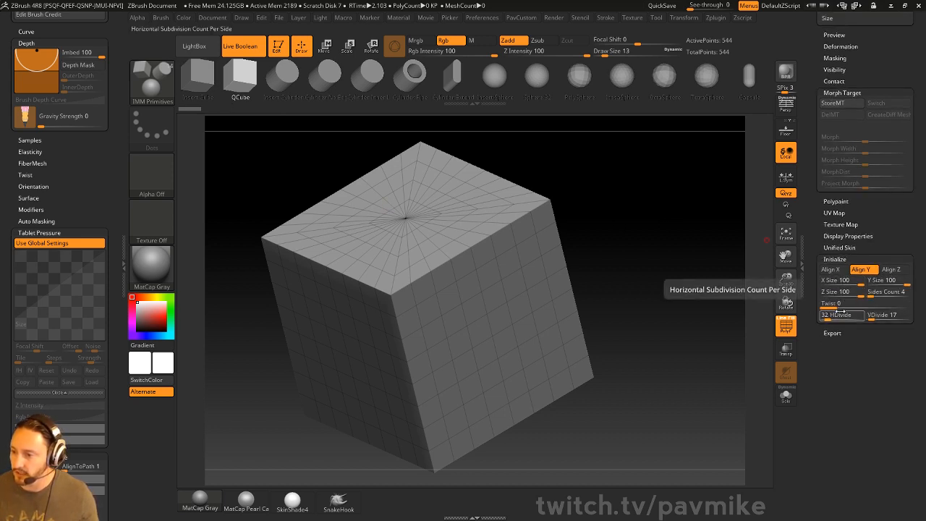
{"action": "mouse_move", "coordinate": [663, 295]}
{"action": "left_mouse_down"}
{"action": "mouse_move", "coordinate": [678, 311]}
{"action": "mouse_move", "coordinate": [667, 306]}
{"action": "left_mouse_up"}
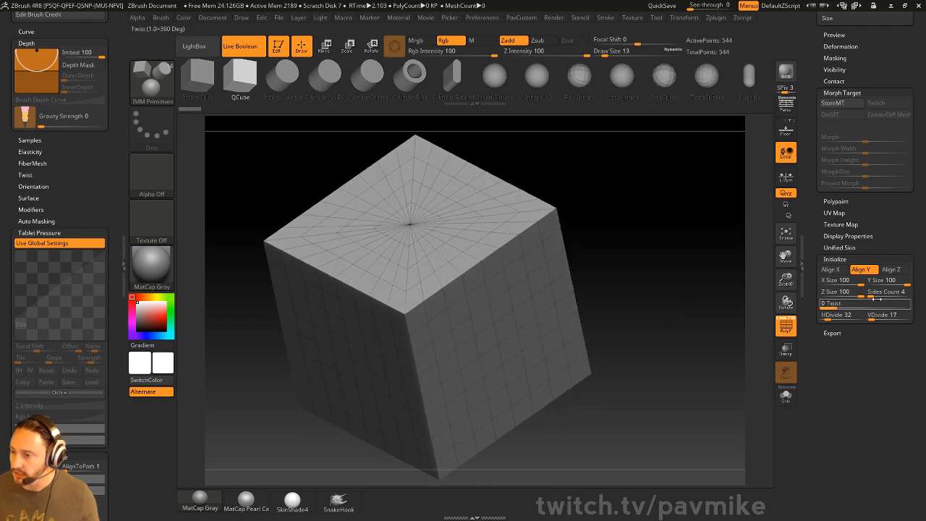
{"action": "left_click_drag", "start_coordinate": [876, 293], "coordinate": [877, 292]}
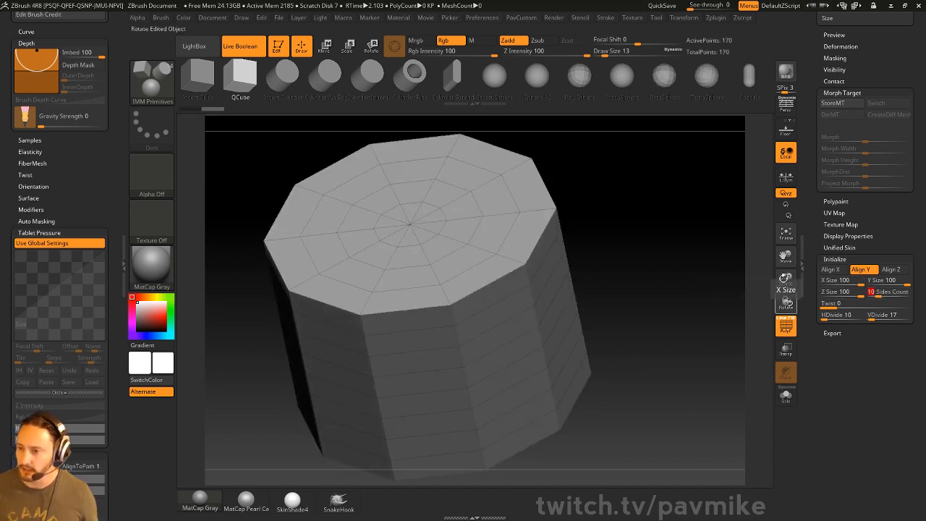
Step: Switch to the Cylinder3D primitive and increase its Inner Radius to hollow it into a thick-walled tube
{"action": "left_click_drag", "start_coordinate": [807, 155], "coordinate": [830, 338]}
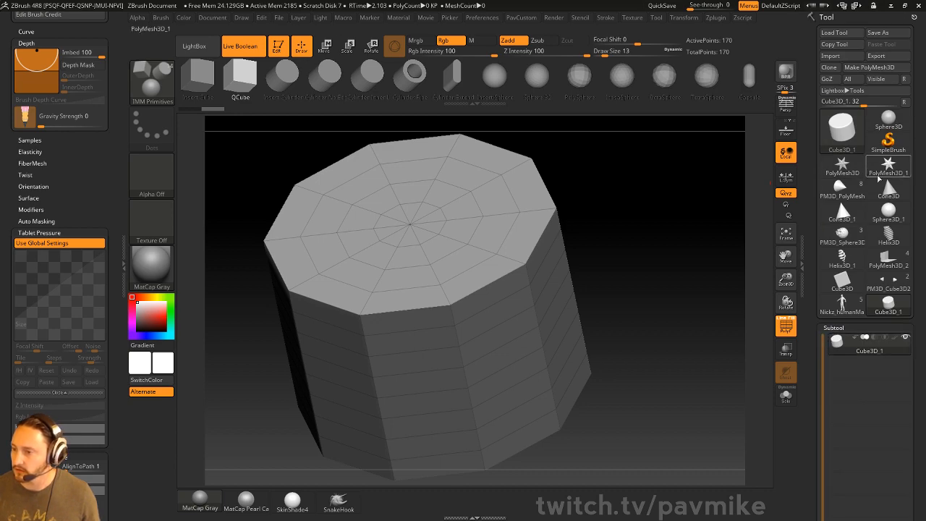
{"action": "left_click", "coordinate": [843, 133]}
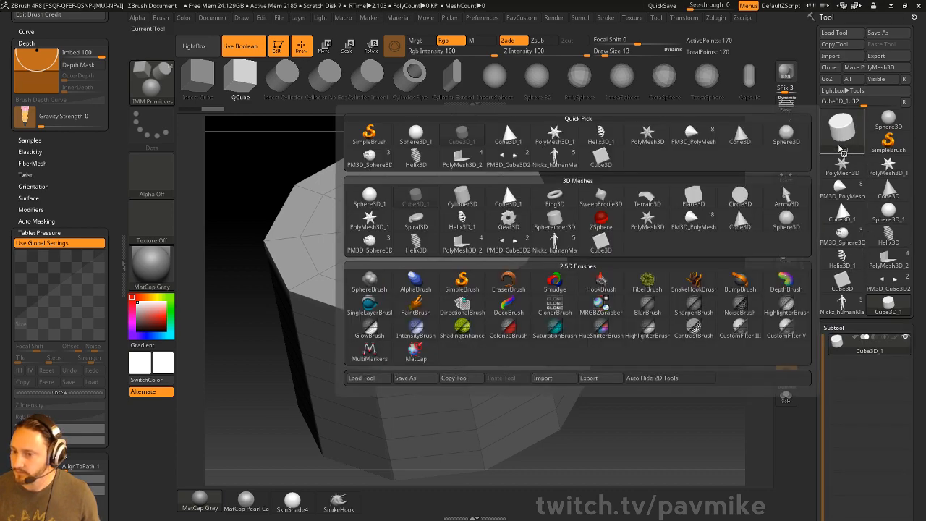
{"action": "left_click", "coordinate": [842, 132]}
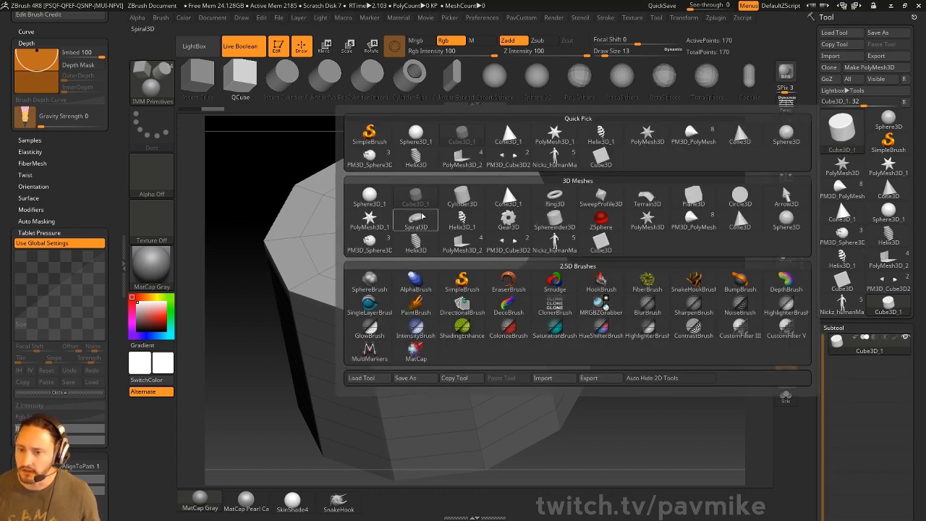
{"action": "left_click", "coordinate": [419, 219]}
{"action": "left_click_drag", "start_coordinate": [811, 319], "coordinate": [814, 239]}
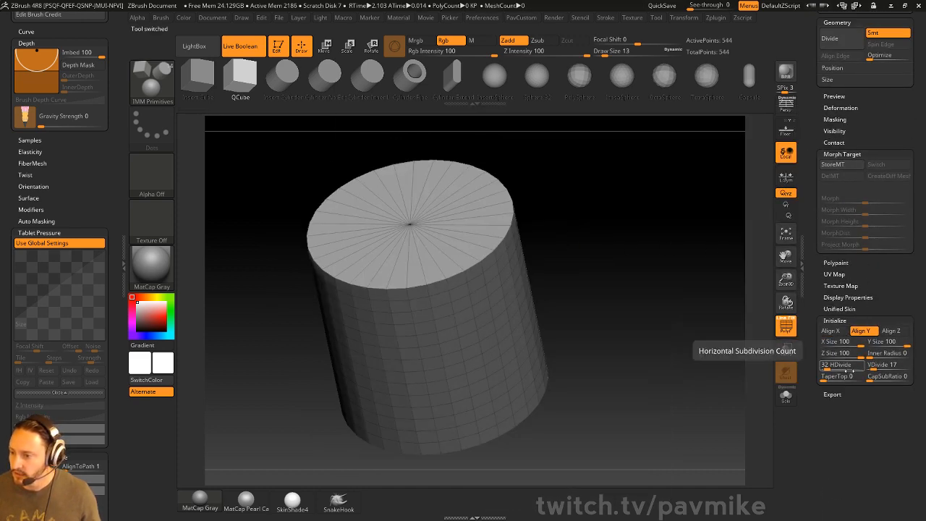
{"action": "left_click", "coordinate": [879, 364]}
{"action": "mouse_move", "coordinate": [872, 353]}
{"action": "left_mouse_down"}
{"action": "mouse_move", "coordinate": [897, 353]}
{"action": "mouse_move", "coordinate": [884, 353]}
{"action": "left_mouse_up"}
Step: Switch back to the Cube3D_1 primitive and set its Sides Count to 13
{"action": "left_click_drag", "start_coordinate": [815, 286], "coordinate": [807, 443]}
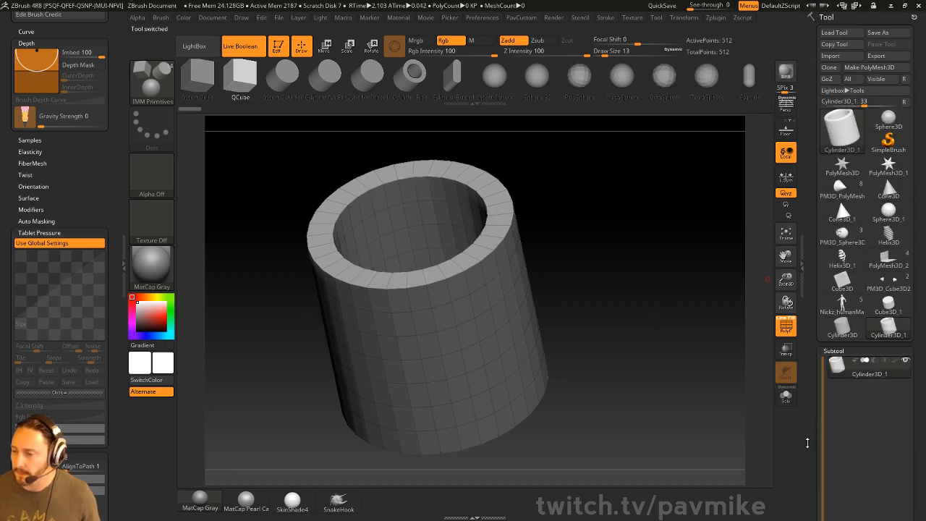
{"action": "left_click_drag", "start_coordinate": [821, 301], "coordinate": [855, 284]}
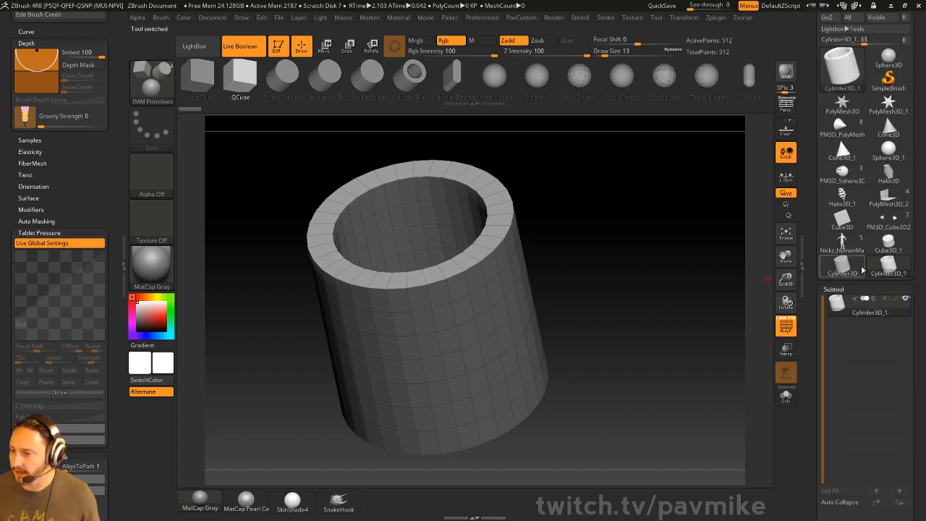
{"action": "left_click", "coordinate": [889, 242]}
{"action": "left_click_drag", "start_coordinate": [821, 315], "coordinate": [816, 139]}
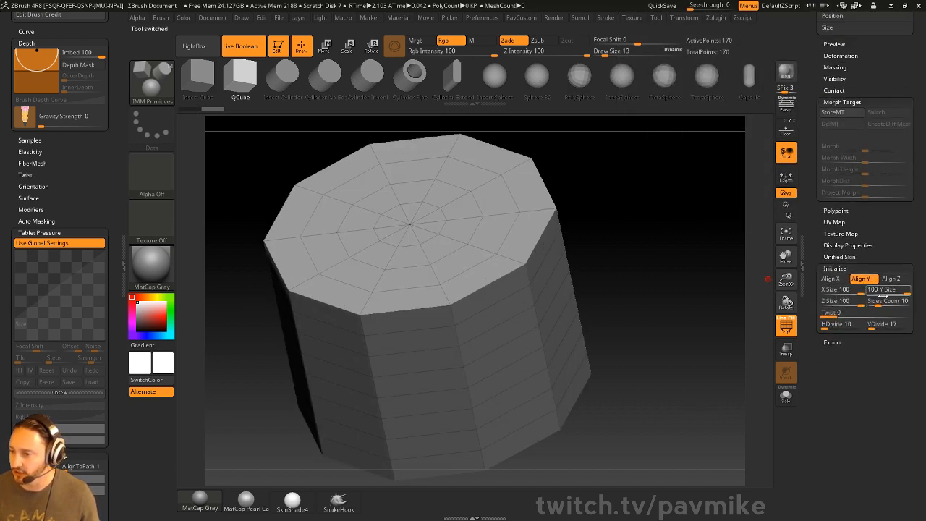
{"action": "mouse_move", "coordinate": [885, 301]}
{"action": "left_mouse_down"}
{"action": "mouse_move", "coordinate": [897, 301]}
{"action": "mouse_move", "coordinate": [875, 303]}
{"action": "mouse_move", "coordinate": [890, 304]}
{"action": "left_mouse_up"}
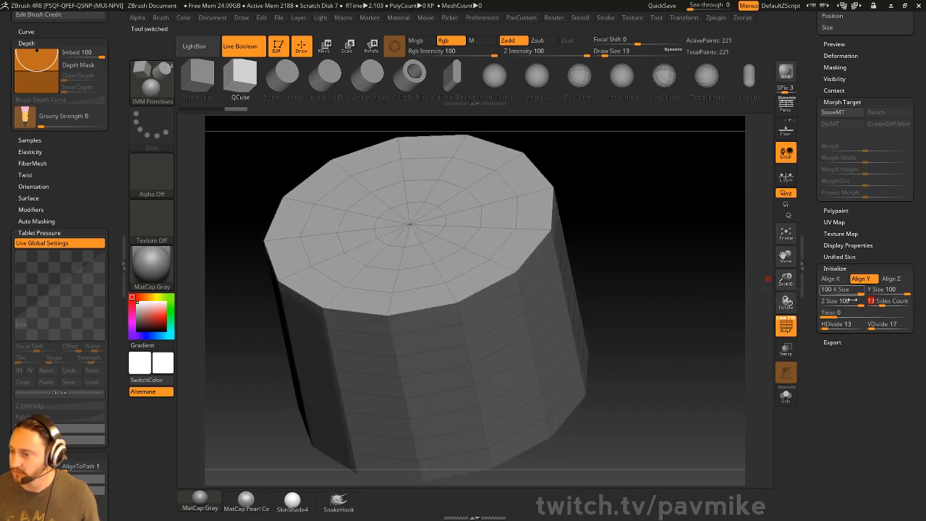
Step: Clear the canvas, draw the Nickz_humanMaleAverage figure on it and put the figure into edit mode
{"action": "left_click_drag", "start_coordinate": [809, 228], "coordinate": [802, 313]}
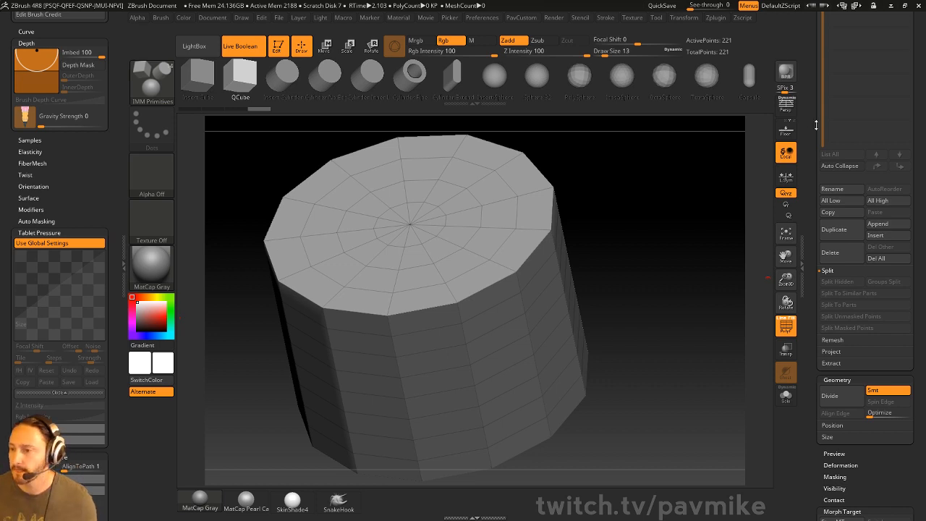
{"action": "left_click_drag", "start_coordinate": [817, 125], "coordinate": [799, 378]}
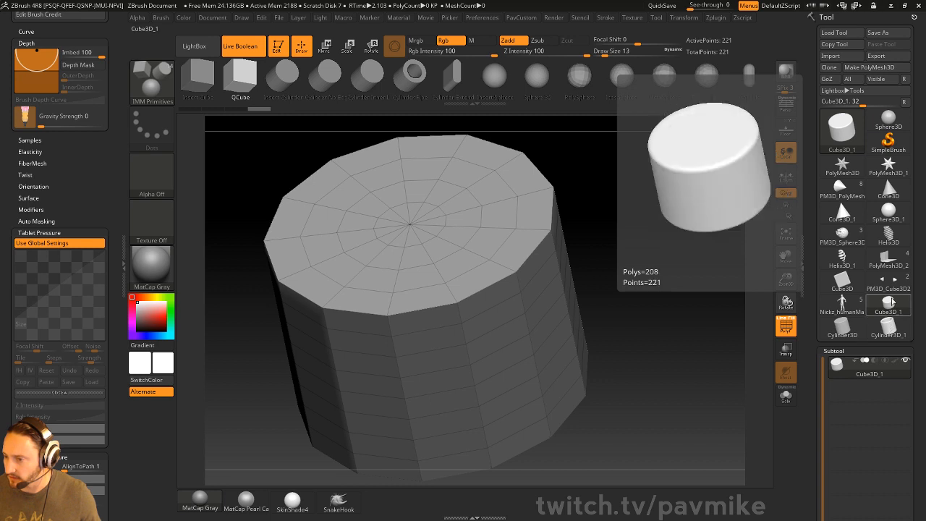
{"action": "mouse_move", "coordinate": [892, 278]}
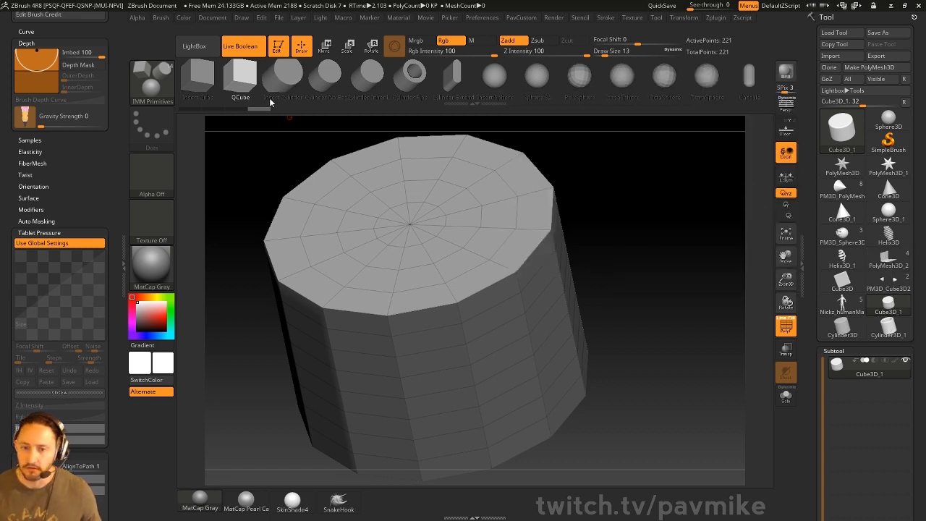
{"action": "left_click", "coordinate": [278, 46]}
{"action": "left_click", "coordinate": [870, 258]}
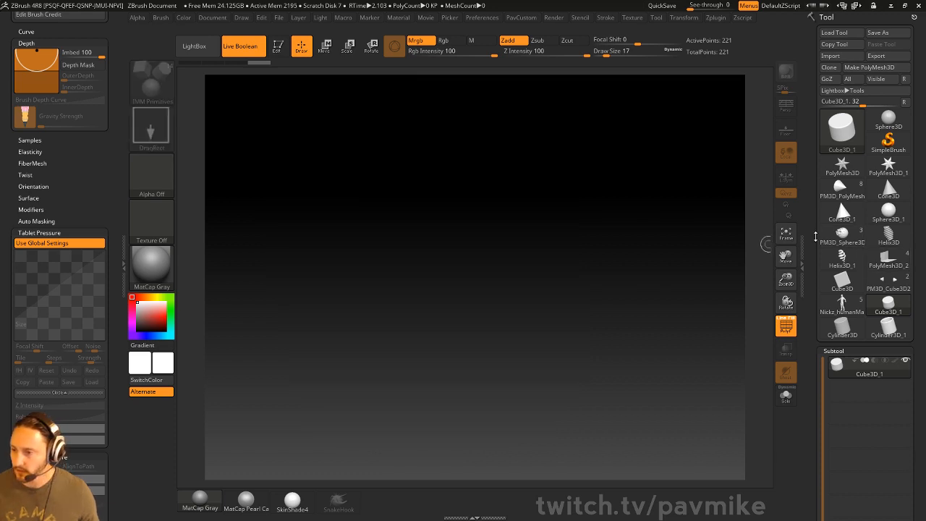
{"action": "left_click", "coordinate": [843, 306]}
{"action": "left_click_drag", "start_coordinate": [459, 311], "coordinate": [413, 261]}
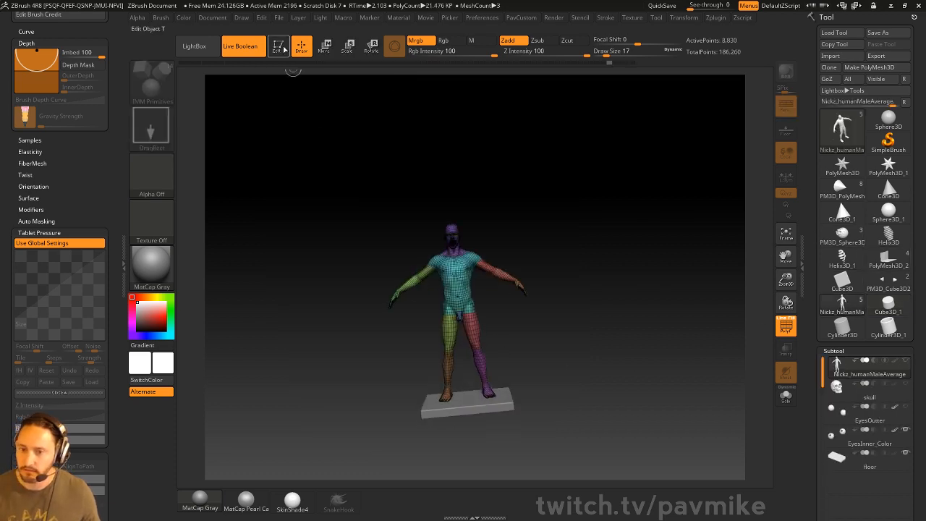
{"action": "left_click", "coordinate": [278, 46]}
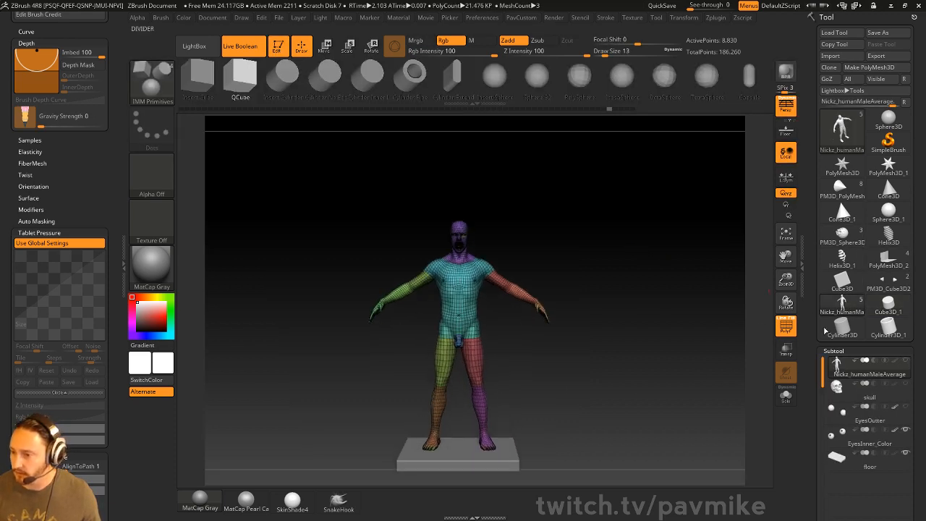
Step: Delete all subtools of the drawn figure and reload Nickz_humanMaleAverage.ZTL from the LightBox tools
{"action": "scroll", "coordinate": [813, 248], "scroll_direction": "down", "scroll_amount": 5}
{"action": "scroll", "coordinate": [868, 248], "scroll_direction": "down", "scroll_amount": 3}
{"action": "left_click", "coordinate": [881, 260]}
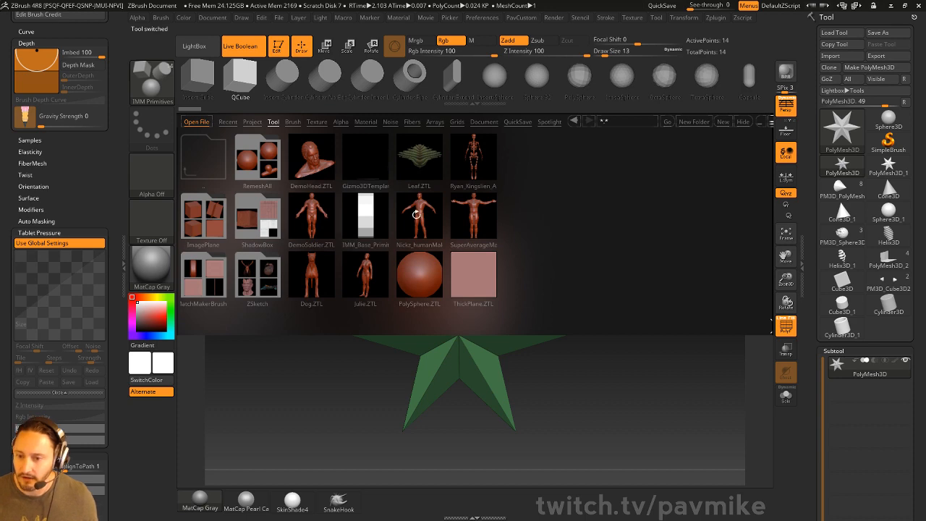
{"action": "double_click", "coordinate": [421, 206]}
Step: Delete all other subtools so that only the male body is kept, and close LightBox
{"action": "scroll", "coordinate": [879, 254], "scroll_direction": "down", "scroll_amount": 5}
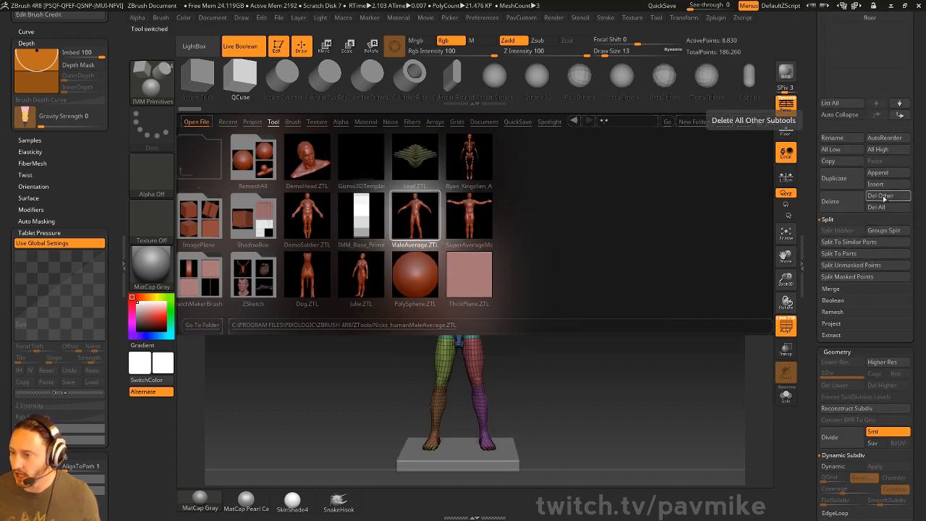
{"action": "left_click", "coordinate": [884, 197]}
{"action": "left_click", "coordinate": [751, 213]}
{"action": "left_click", "coordinate": [742, 122]}
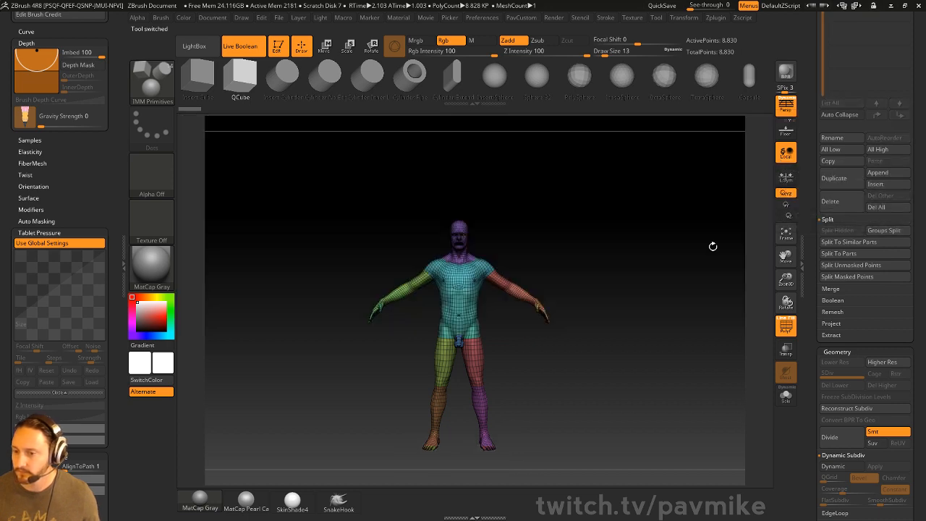
Step: Expand the body's Layers settings while keeping the Morph Target settings open
{"action": "scroll", "coordinate": [832, 210], "scroll_direction": "down", "scroll_amount": 5}
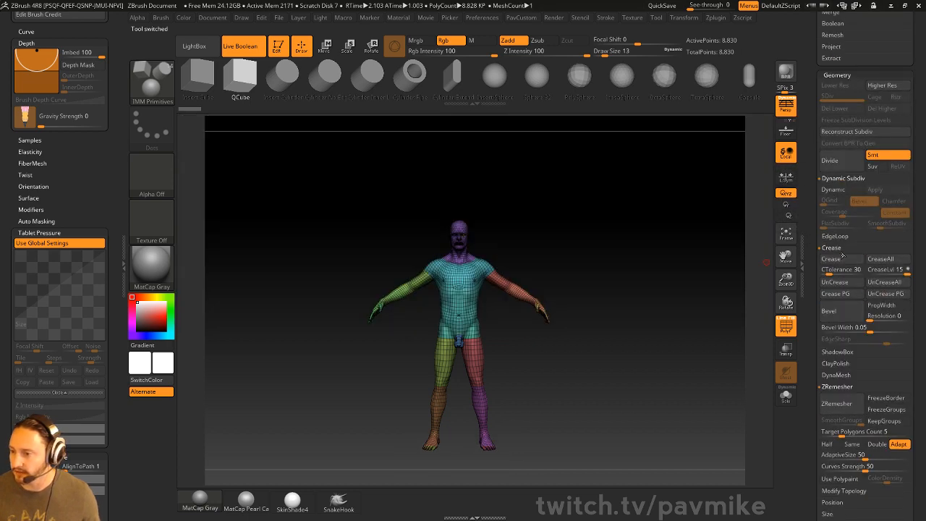
{"action": "scroll", "coordinate": [811, 288], "scroll_direction": "down", "scroll_amount": 5}
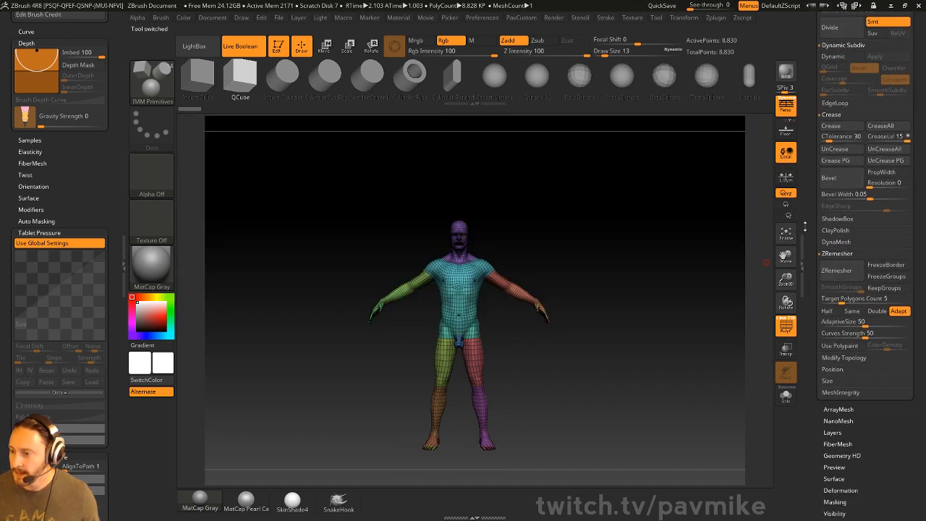
{"action": "mouse_move", "coordinate": [805, 226]}
{"action": "left_mouse_down"}
{"action": "mouse_move", "coordinate": [818, 311]}
{"action": "mouse_move", "coordinate": [857, 166]}
{"action": "left_mouse_up"}
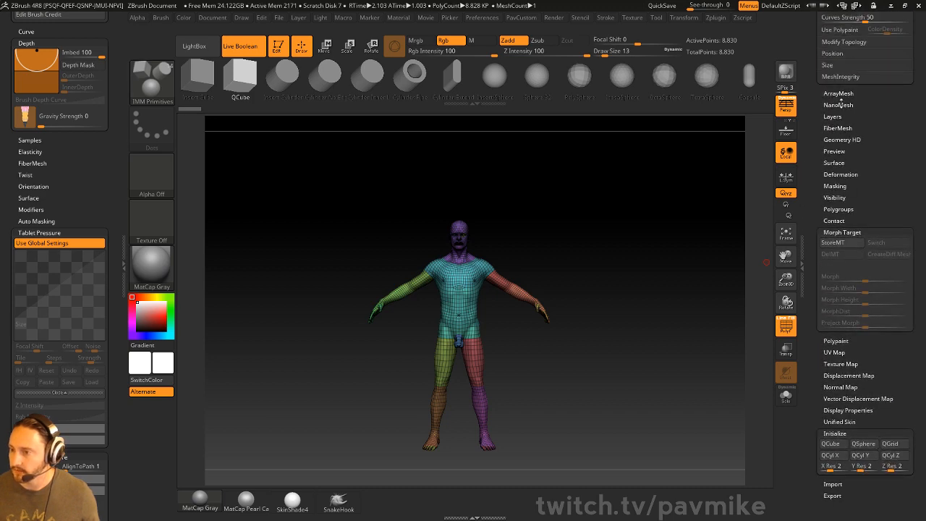
{"action": "key", "text": "shift"}
{"action": "left_click", "coordinate": [834, 115]}
{"action": "left_click", "coordinate": [833, 270]}
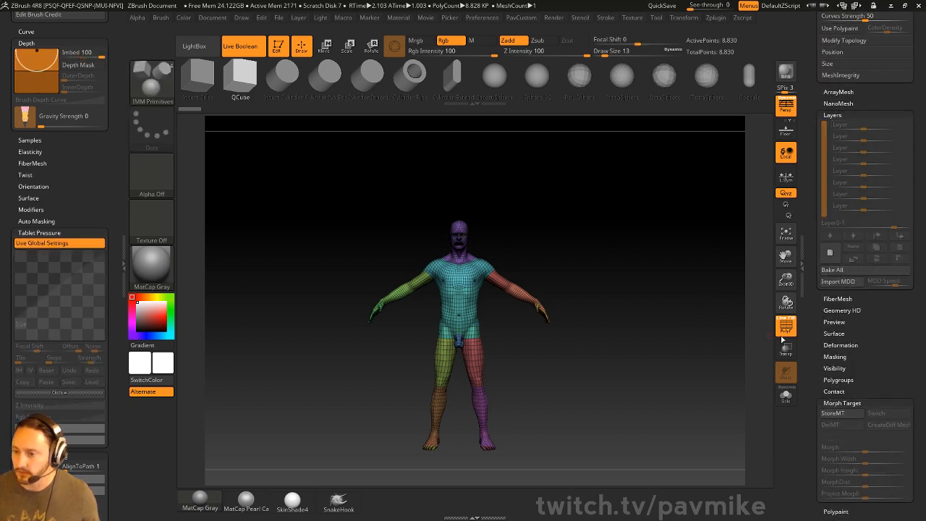
Step: Regroup the whole body as one polygroup and select the Standard brush with a draw size of 68, with polyframes shown
{"action": "left_click", "coordinate": [786, 326]}
{"action": "key", "text": "ctrl"}
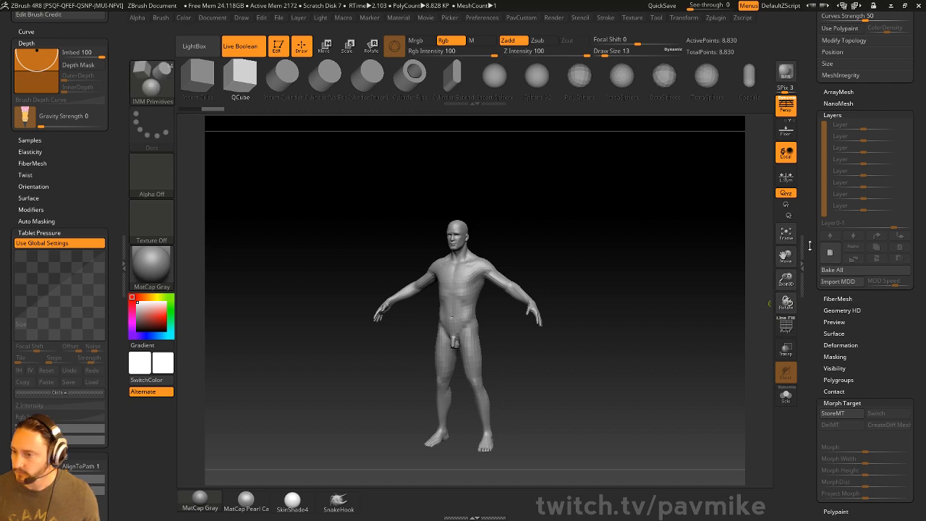
{"action": "left_click_drag", "start_coordinate": [807, 297], "coordinate": [814, 400]}
{"action": "key", "text": "b"}
{"action": "key", "text": "s"}
{"action": "key", "text": "t"}
{"action": "key", "text": "s"}
{"action": "left_click_drag", "start_coordinate": [643, 303], "coordinate": [650, 297]}
{"action": "key", "text": "s"}
{"action": "left_click_drag", "start_coordinate": [644, 271], "coordinate": [724, 322], "text": "alt"}
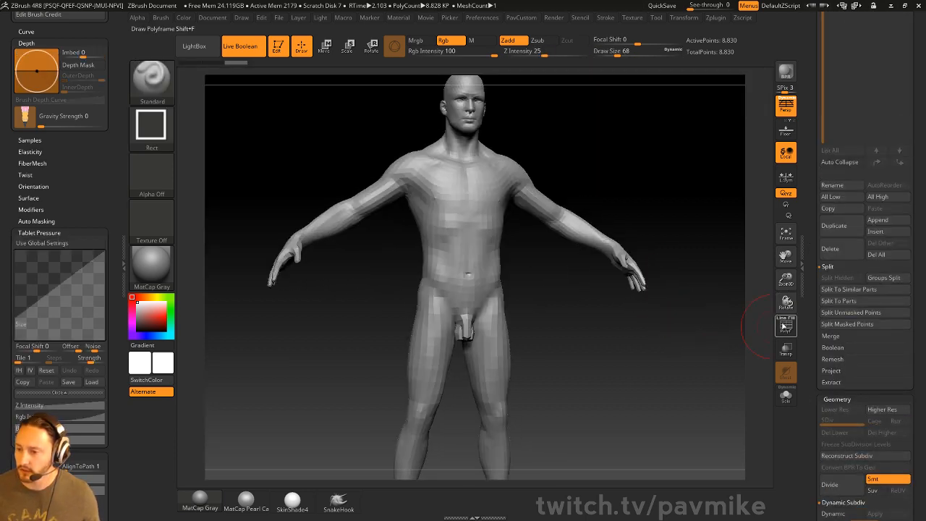
{"action": "left_click", "coordinate": [786, 325]}
{"action": "mouse_move", "coordinate": [705, 253]}
{"action": "left_mouse_down", "text": "alt"}
{"action": "mouse_move", "coordinate": [696, 357]}
{"action": "mouse_move", "coordinate": [695, 325]}
{"action": "mouse_move", "coordinate": [666, 282]}
{"action": "mouse_move", "coordinate": [605, 222]}
{"action": "left_mouse_up", "text": "alt"}
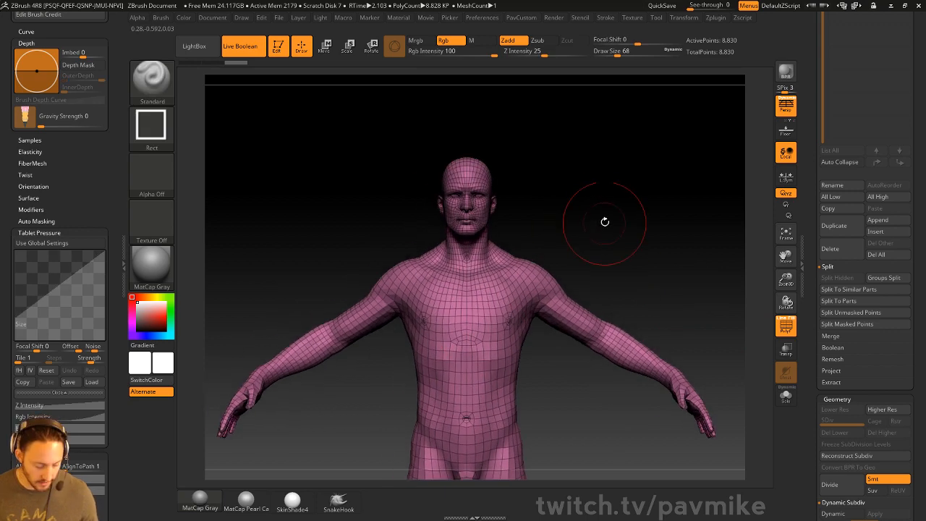
Step: Mask a patch on the figure's shoulder at draw size 41 and turn it into its own polygroup
{"action": "left_click_drag", "start_coordinate": [628, 251], "coordinate": [605, 262]}
{"action": "key", "text": "s"}
{"action": "left_click_drag", "start_coordinate": [605, 265], "coordinate": [597, 265]}
{"action": "mouse_move", "coordinate": [613, 246]}
{"action": "left_mouse_down", "text": "alt"}
{"action": "mouse_move", "coordinate": [654, 196]}
{"action": "mouse_move", "coordinate": [542, 314]}
{"action": "mouse_move", "coordinate": [497, 323]}
{"action": "mouse_move", "coordinate": [540, 337]}
{"action": "left_mouse_up", "text": "alt"}
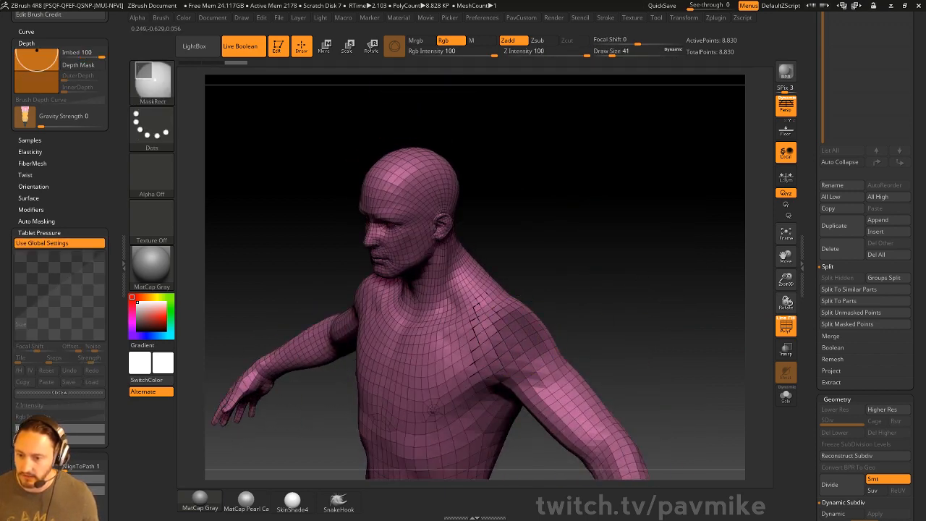
{"action": "key", "text": "ctrl+w"}
Step: Reduce the draw size to 12 and undo the shoulder patch's polygroup and mask
{"action": "key", "text": "s"}
{"action": "left_click_drag", "start_coordinate": [674, 296], "coordinate": [665, 278]}
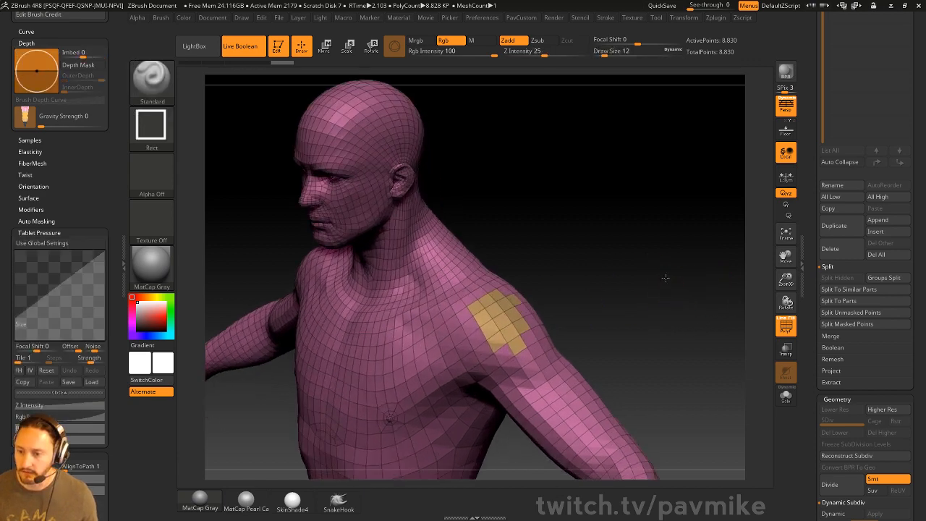
{"action": "key", "text": "ctrl+z"}
{"action": "key", "text": "ctrl+z"}
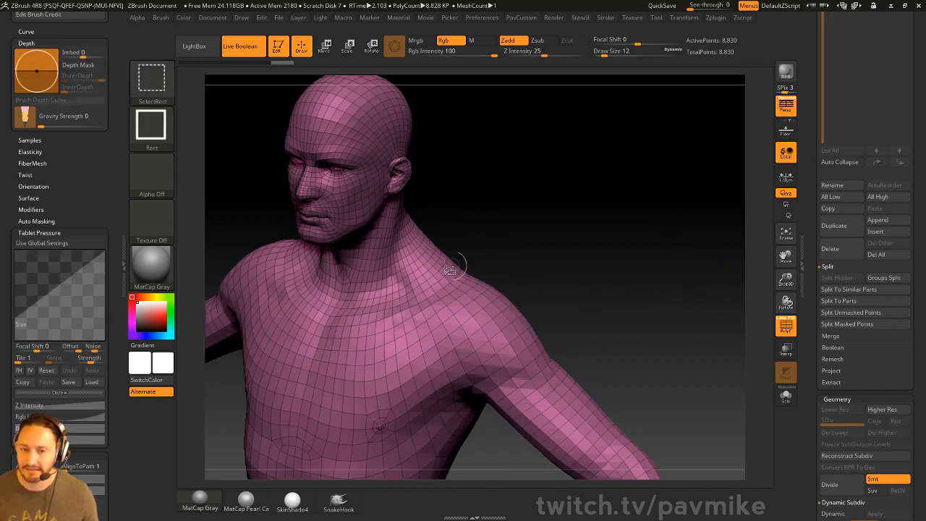
Step: Isolate the figure's shoulder and upper arm with the SelectLasso brush, hiding the rest of the body
{"action": "left_click_drag", "start_coordinate": [560, 240], "coordinate": [601, 240], "text": "shift"}
{"action": "left_click", "coordinate": [151, 81], "text": "ctrl+shift"}
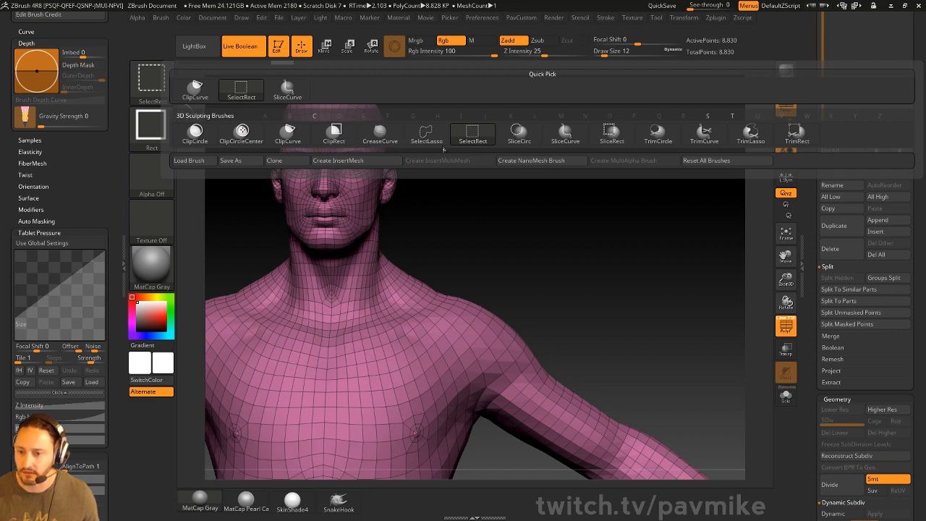
{"action": "left_click", "coordinate": [433, 139], "text": "ctrl+shift"}
{"action": "mouse_move", "coordinate": [602, 325]}
{"action": "left_mouse_down", "text": "ctrl+shift"}
{"action": "mouse_move", "coordinate": [408, 337]}
{"action": "mouse_move", "coordinate": [595, 414]}
{"action": "left_mouse_up", "text": "ctrl+shift"}
{"action": "mouse_move", "coordinate": [682, 313]}
{"action": "left_mouse_down"}
{"action": "mouse_move", "coordinate": [668, 273]}
{"action": "mouse_move", "coordinate": [671, 306]}
{"action": "left_mouse_up"}
Step: Slice a circular polygroup into the side of the shoulder using the centred SliceCirc brush and unhide the whole body
{"action": "left_click", "coordinate": [151, 81], "text": "ctrl+shift"}
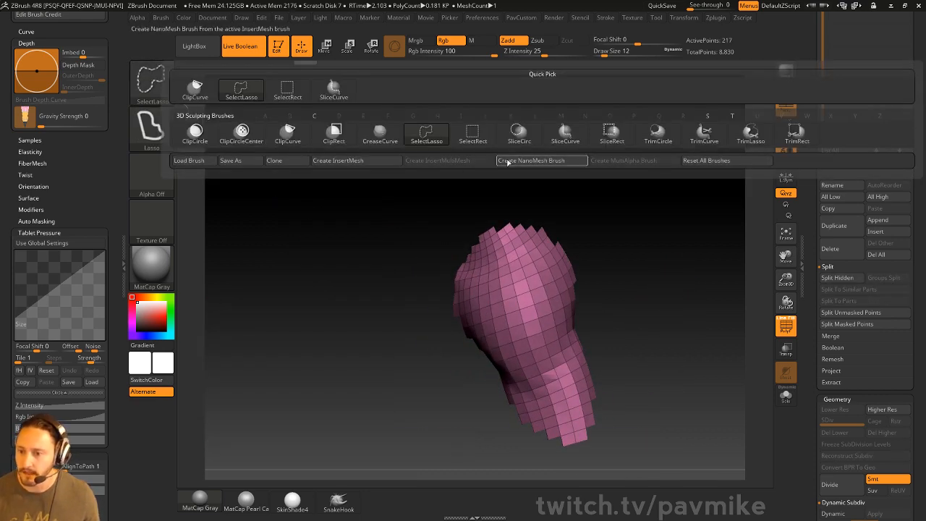
{"action": "left_click", "coordinate": [519, 132], "text": "ctrl+shift"}
{"action": "mouse_move", "coordinate": [479, 254]}
{"action": "left_mouse_down", "text": "ctrl+shift"}
{"action": "mouse_move", "coordinate": [552, 314]}
{"action": "mouse_move", "coordinate": [550, 340]}
{"action": "left_mouse_up", "text": "ctrl+shift"}
{"action": "left_click", "coordinate": [151, 125]}
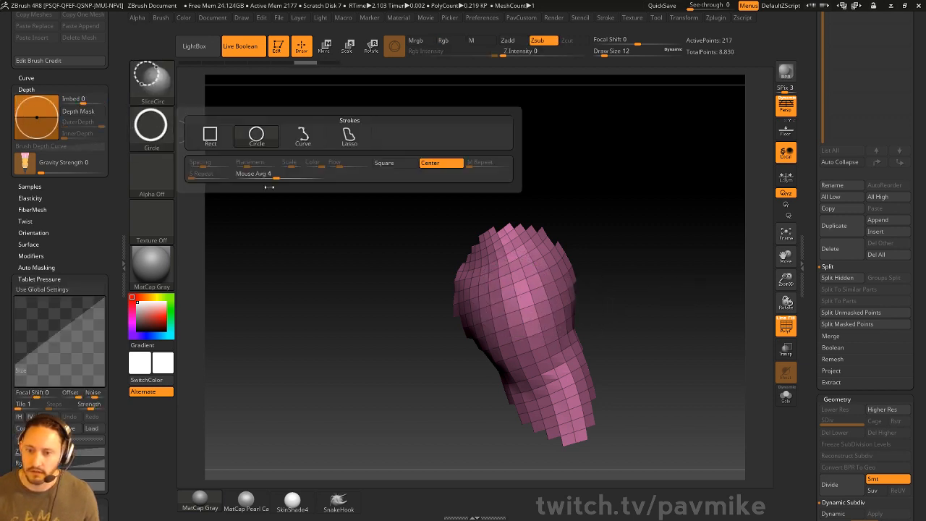
{"action": "left_click_drag", "start_coordinate": [523, 307], "coordinate": [594, 325], "text": "ctrl+shift"}
{"action": "left_click", "coordinate": [687, 293], "text": "ctrl+shift"}
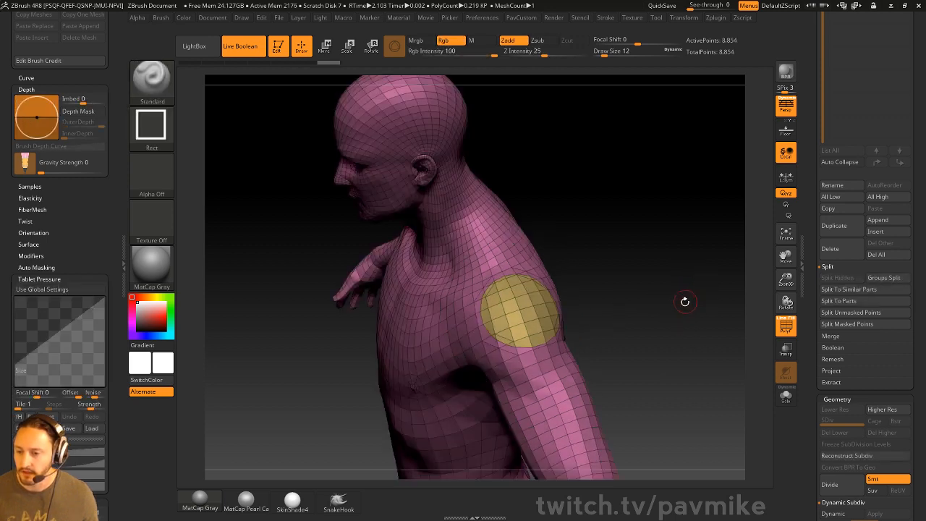
Step: Insert an H Cylinder Inner from the IMM PrimitivesH brush on the shoulder's circular polygroup
{"action": "key", "text": "b"}
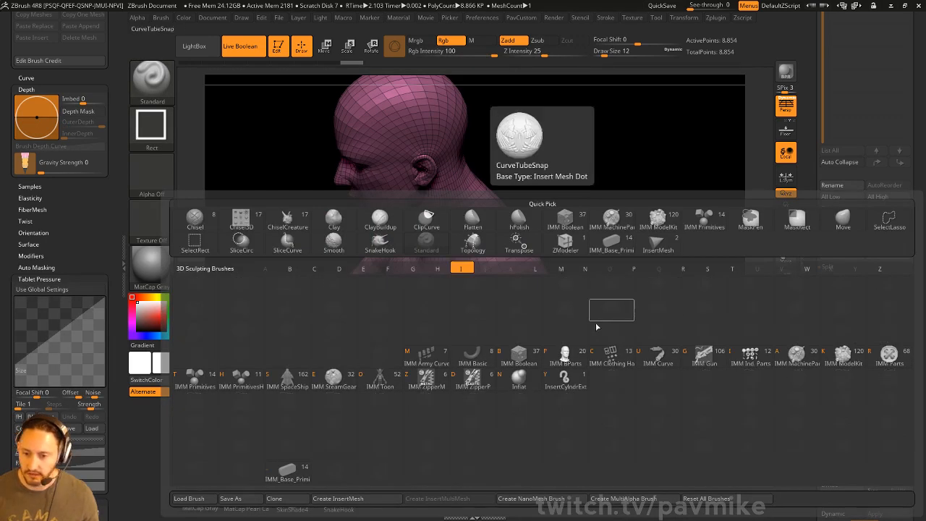
{"action": "key", "text": "i"}
{"action": "key", "text": "h"}
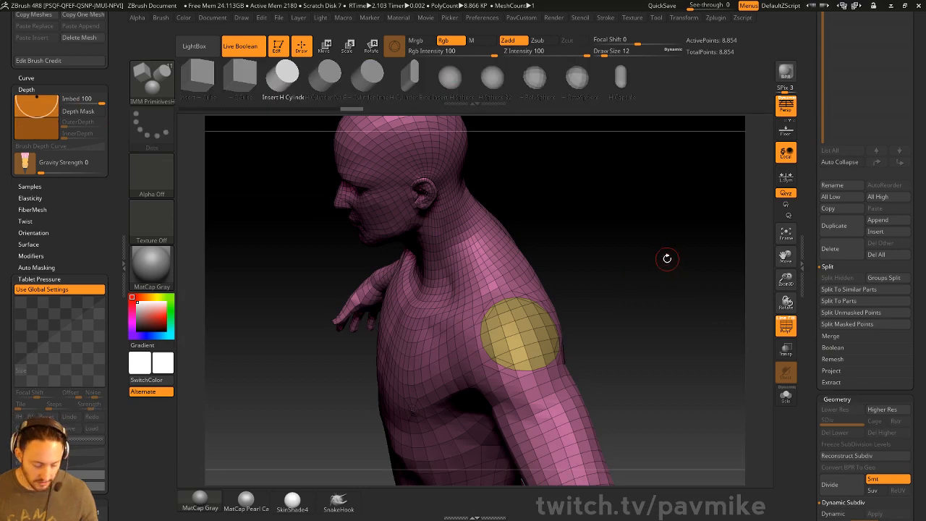
{"action": "key", "text": "m"}
{"action": "mouse_move", "coordinate": [659, 282]}
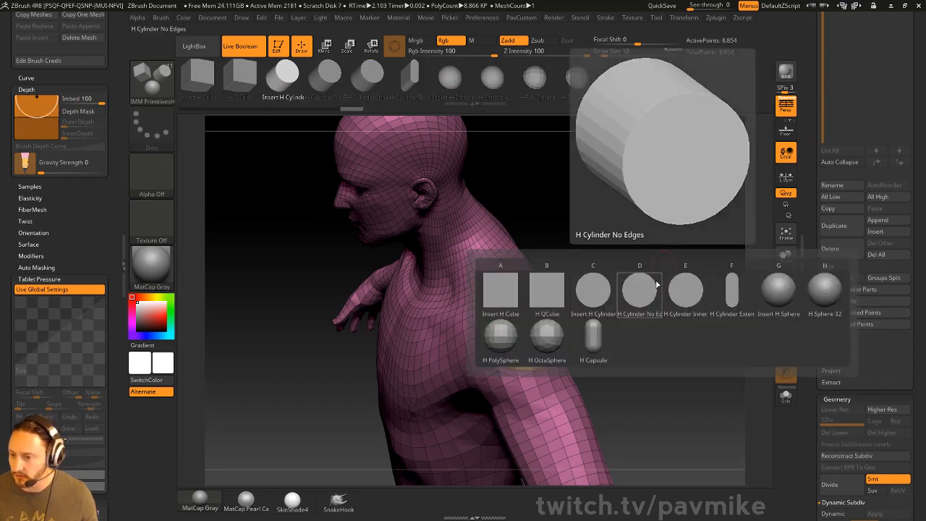
{"action": "left_click", "coordinate": [684, 298]}
{"action": "left_click_drag", "start_coordinate": [686, 289], "coordinate": [595, 312]}
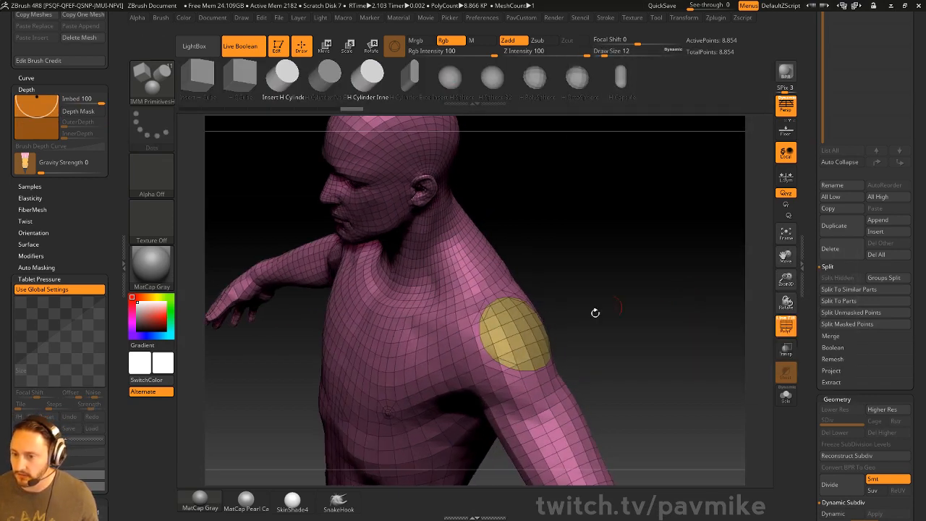
{"action": "left_click_drag", "start_coordinate": [519, 331], "coordinate": [564, 348]}
{"action": "left_click_drag", "start_coordinate": [644, 347], "coordinate": [706, 349]}
Step: Try pulling the inserted cylinder away from the shoulder and bridging the gap, and undo both changes
{"action": "key", "text": "w"}
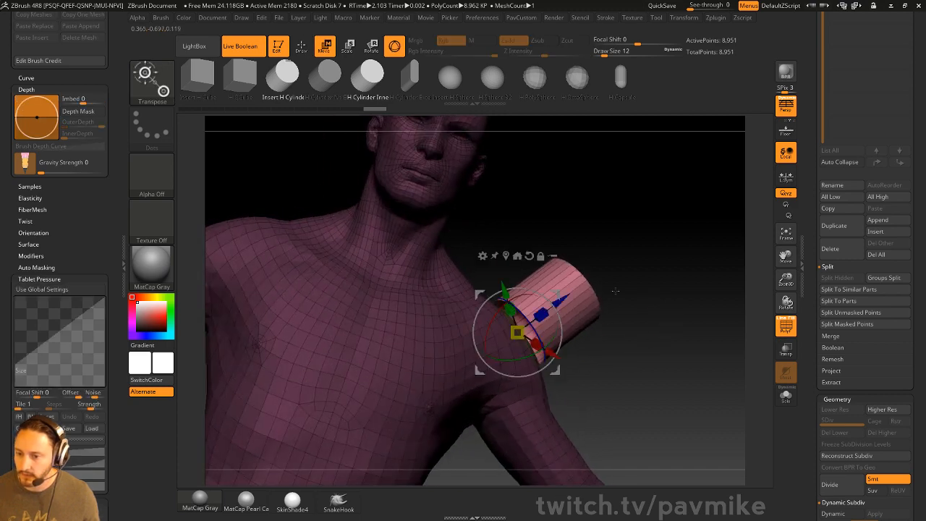
{"action": "left_click_drag", "start_coordinate": [560, 297], "coordinate": [611, 258]}
{"action": "key", "text": "q"}
{"action": "left_click_drag", "start_coordinate": [717, 327], "coordinate": [678, 331]}
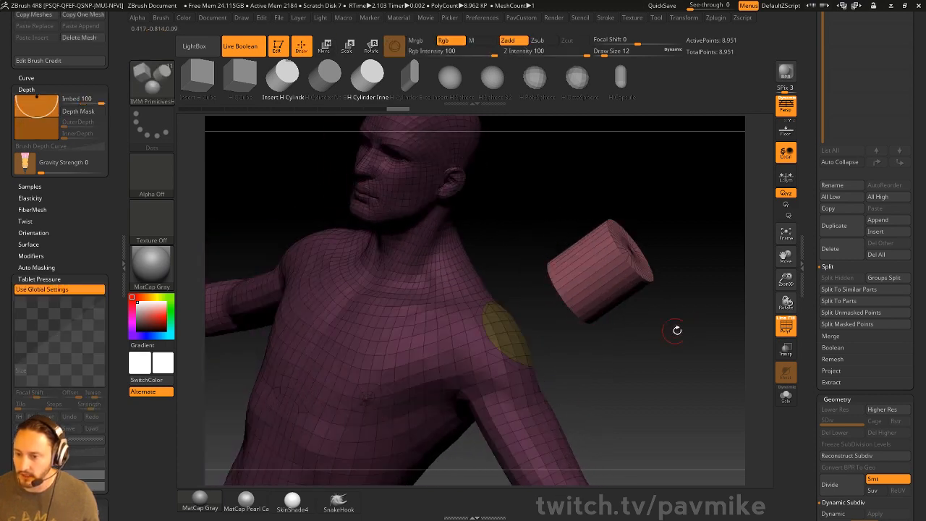
{"action": "key", "text": "2"}
{"action": "left_click_drag", "start_coordinate": [643, 369], "coordinate": [723, 406], "text": "ctrl"}
{"action": "left_click_drag", "start_coordinate": [693, 339], "coordinate": [712, 326], "text": "ctrl"}
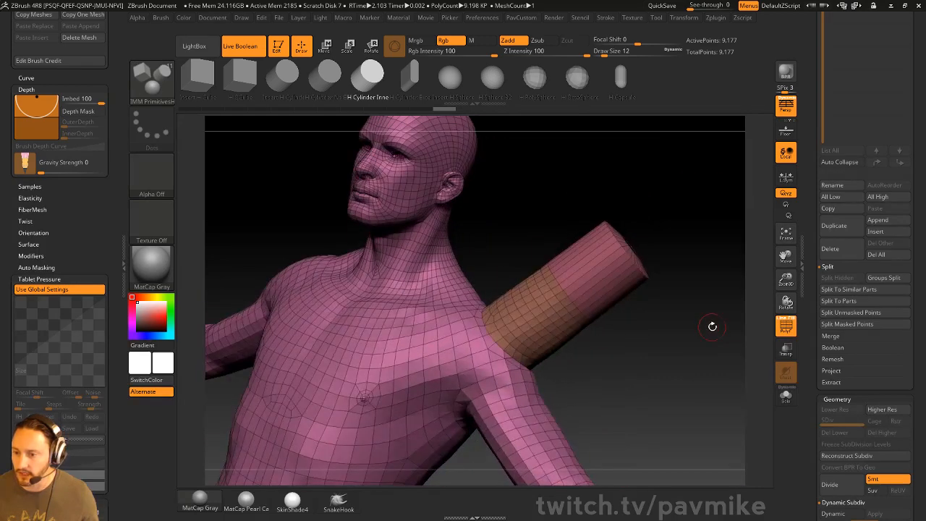
{"action": "key", "text": "ctrl+z"}
{"action": "key", "text": "ctrl+z"}
{"action": "key", "text": "ctrl+z"}
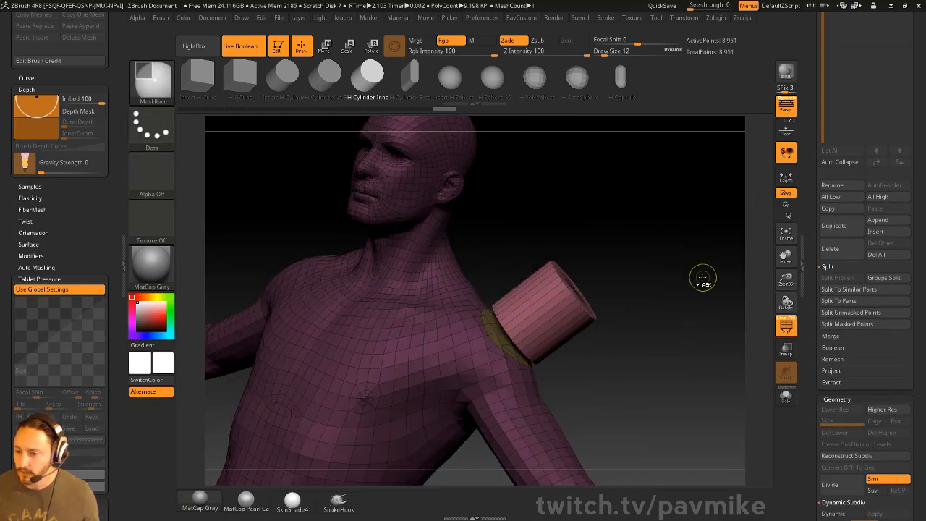
Step: Bridge the cylinder to the shoulder at its inserted position, with the Smt subdivision option turned off
{"action": "left_click_drag", "start_coordinate": [662, 301], "coordinate": [716, 364]}
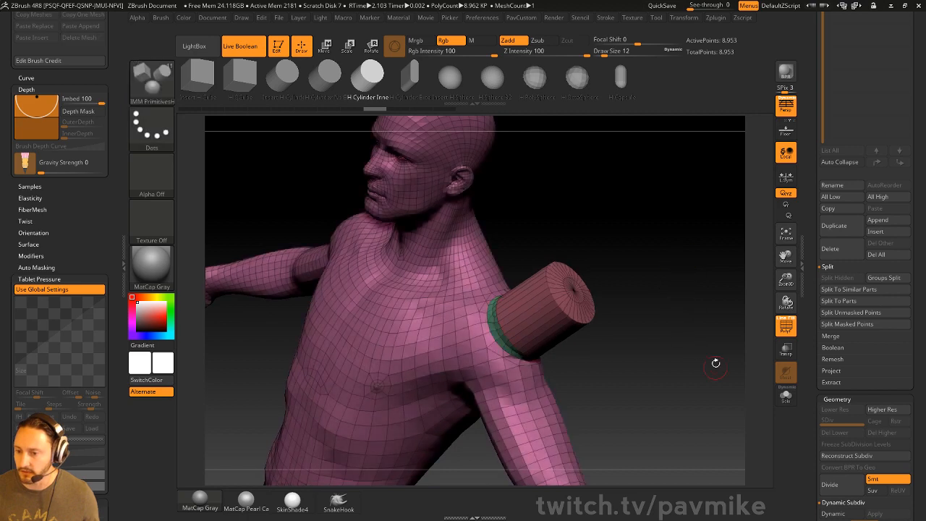
{"action": "left_click_drag", "start_coordinate": [811, 340], "coordinate": [809, 244]}
{"action": "left_click_drag", "start_coordinate": [688, 225], "coordinate": [745, 263], "text": "alt"}
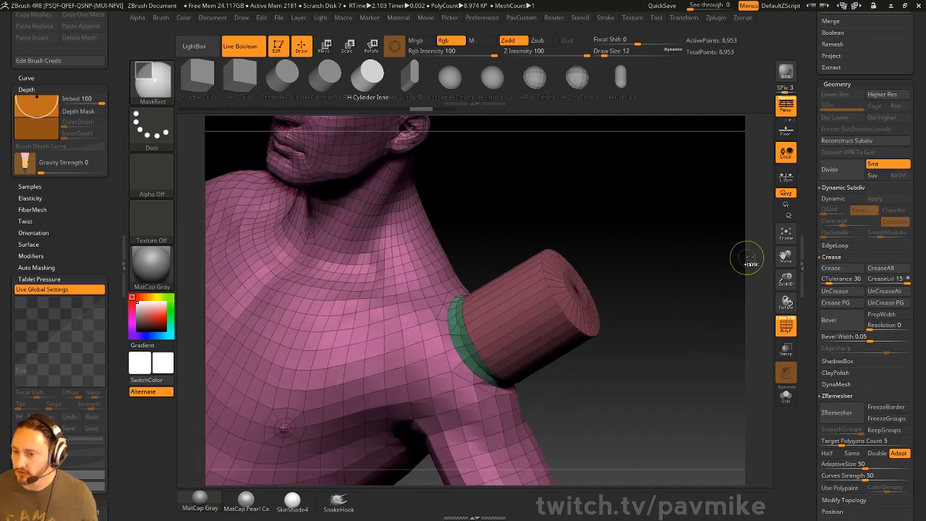
{"action": "key", "text": "ctrl+z"}
{"action": "left_click", "coordinate": [877, 165]}
{"action": "key", "text": "ctrl+shift+z"}
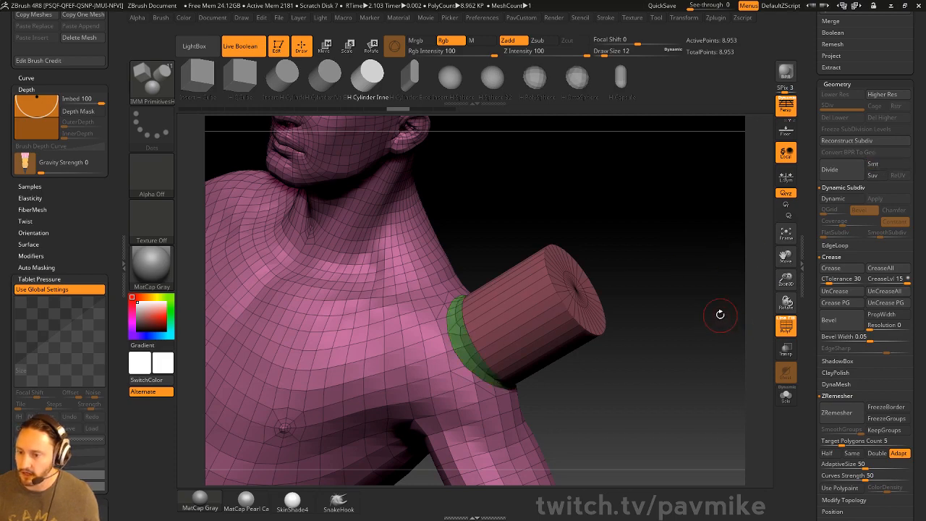
Step: Slide the inner edge loop on the cylinder's end cap inward using ZModeler's Slide edge action at draw size 3
{"action": "mouse_move", "coordinate": [721, 314]}
{"action": "left_mouse_down"}
{"action": "mouse_move", "coordinate": [647, 268]}
{"action": "mouse_move", "coordinate": [724, 300]}
{"action": "mouse_move", "coordinate": [635, 245]}
{"action": "mouse_move", "coordinate": [702, 290]}
{"action": "mouse_move", "coordinate": [652, 265]}
{"action": "mouse_move", "coordinate": [691, 286]}
{"action": "mouse_move", "coordinate": [659, 260]}
{"action": "mouse_move", "coordinate": [647, 280]}
{"action": "mouse_move", "coordinate": [698, 364]}
{"action": "mouse_move", "coordinate": [668, 292]}
{"action": "mouse_move", "coordinate": [681, 305]}
{"action": "left_mouse_up"}
{"action": "key", "text": "s"}
{"action": "key", "text": "b"}
{"action": "key", "text": "z"}
{"action": "key", "text": "m"}
{"action": "key", "text": "space"}
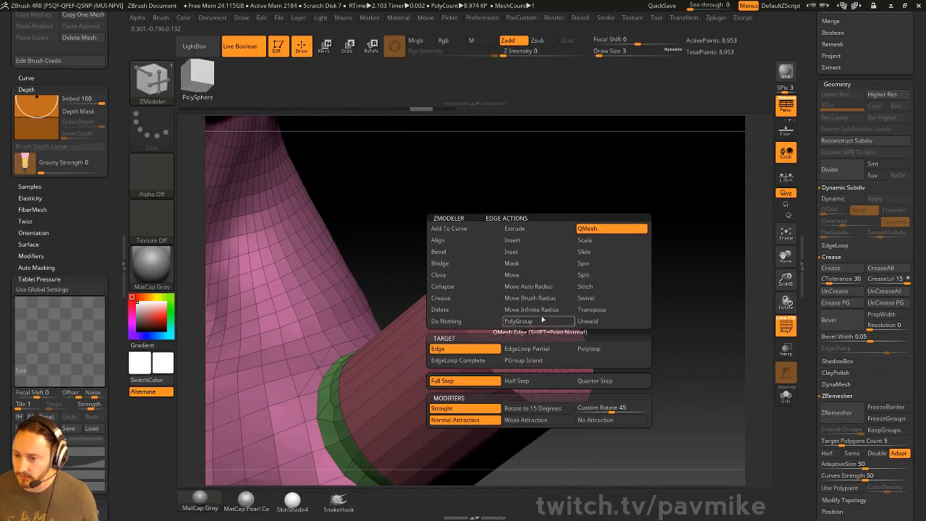
{"action": "left_click", "coordinate": [532, 241]}
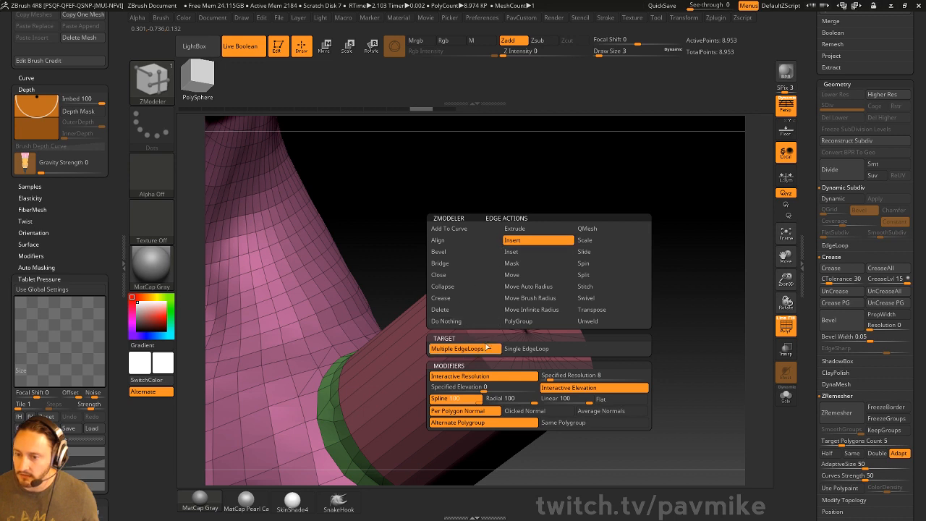
{"action": "left_click", "coordinate": [597, 253]}
{"action": "left_click", "coordinate": [542, 350]}
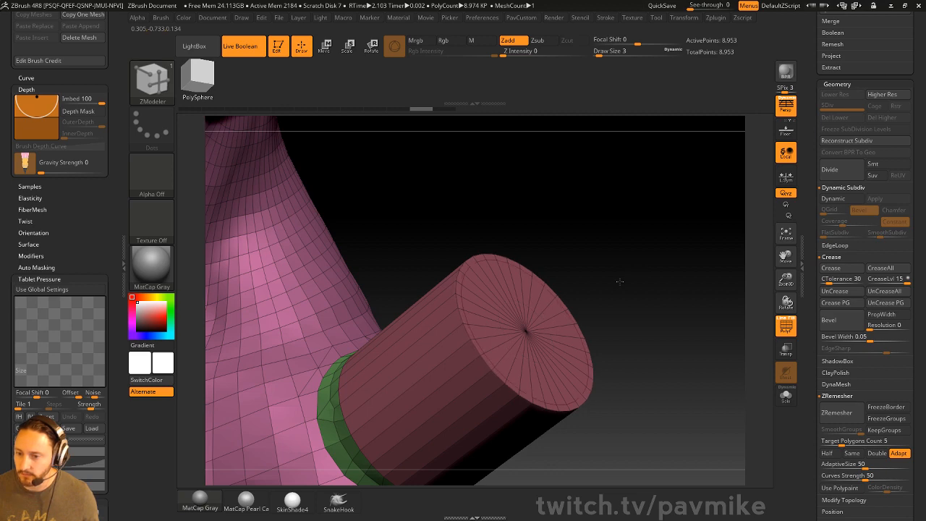
{"action": "mouse_move", "coordinate": [622, 290]}
{"action": "left_mouse_down"}
{"action": "mouse_move", "coordinate": [630, 267]}
{"action": "mouse_move", "coordinate": [608, 256]}
{"action": "left_mouse_up"}
Step: Isolate the cylinder's end cap with SelectLasso, assign separate polygroups to its outer ring and inner disc, and unhide the body
{"action": "left_click", "coordinate": [150, 83]}
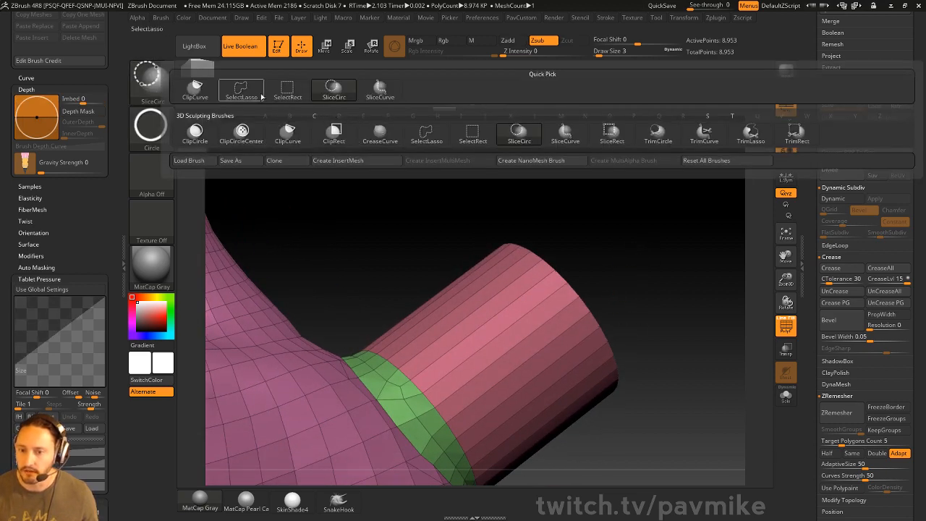
{"action": "left_click", "coordinate": [260, 93]}
{"action": "mouse_move", "coordinate": [672, 279]}
{"action": "left_mouse_down", "text": "ctrl+shift"}
{"action": "mouse_move", "coordinate": [413, 171]}
{"action": "mouse_move", "coordinate": [687, 301]}
{"action": "left_mouse_up", "text": "ctrl+shift"}
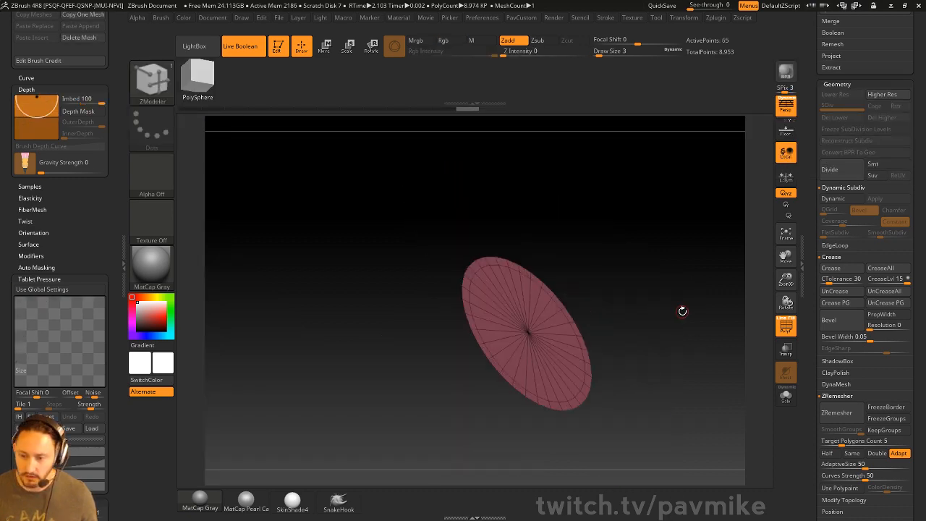
{"action": "key", "text": "ctrl+w"}
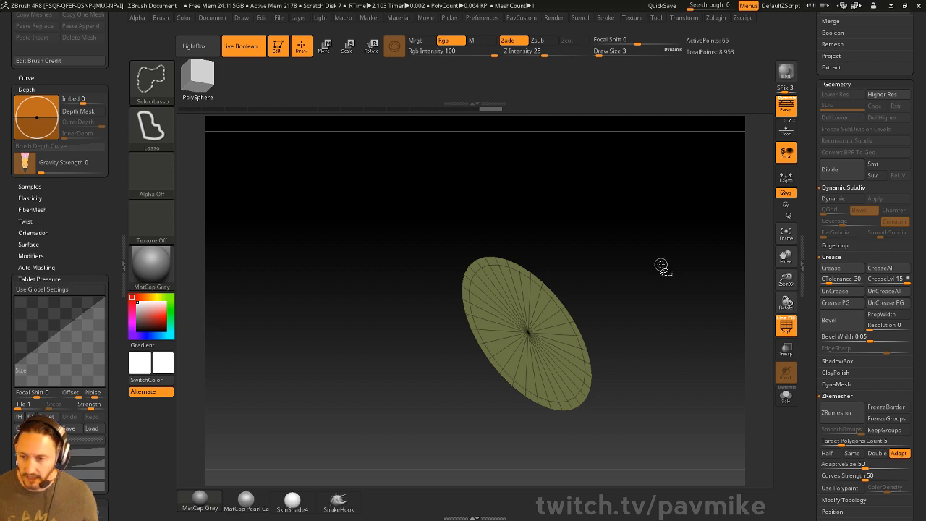
{"action": "key", "text": "ctrl+shift+s"}
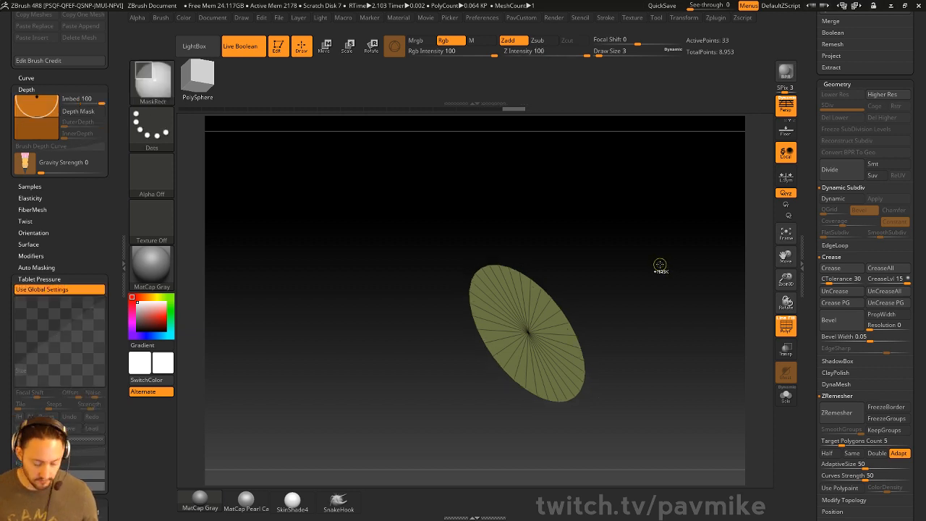
{"action": "left_click", "coordinate": [661, 265], "text": "ctrl+shift"}
{"action": "mouse_move", "coordinate": [661, 265]}
{"action": "left_mouse_down"}
{"action": "mouse_move", "coordinate": [676, 268]}
{"action": "mouse_move", "coordinate": [640, 285]}
{"action": "left_mouse_up"}
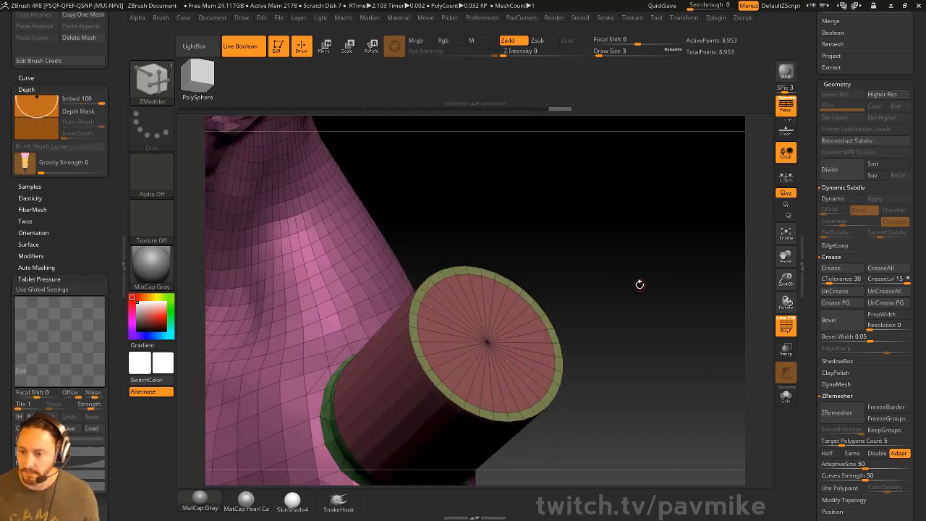
{"action": "key", "text": "space"}
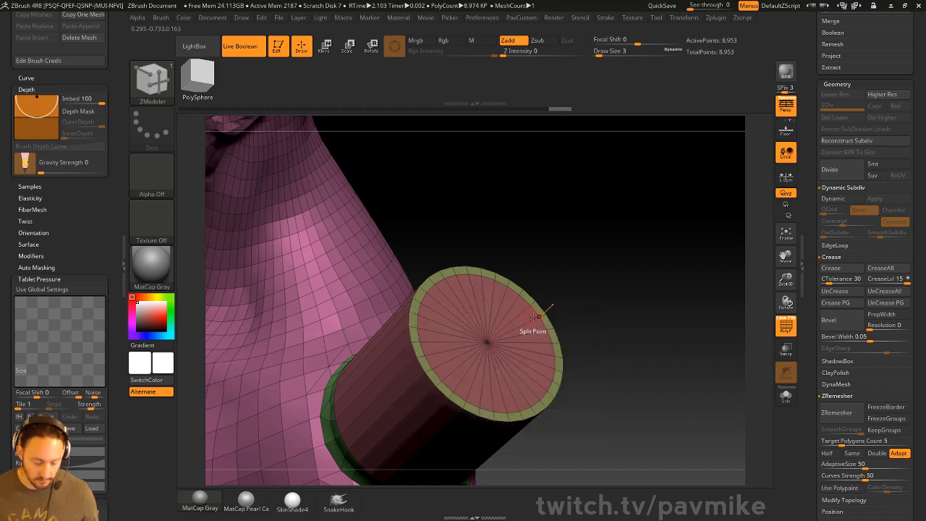
{"action": "key", "text": "b"}
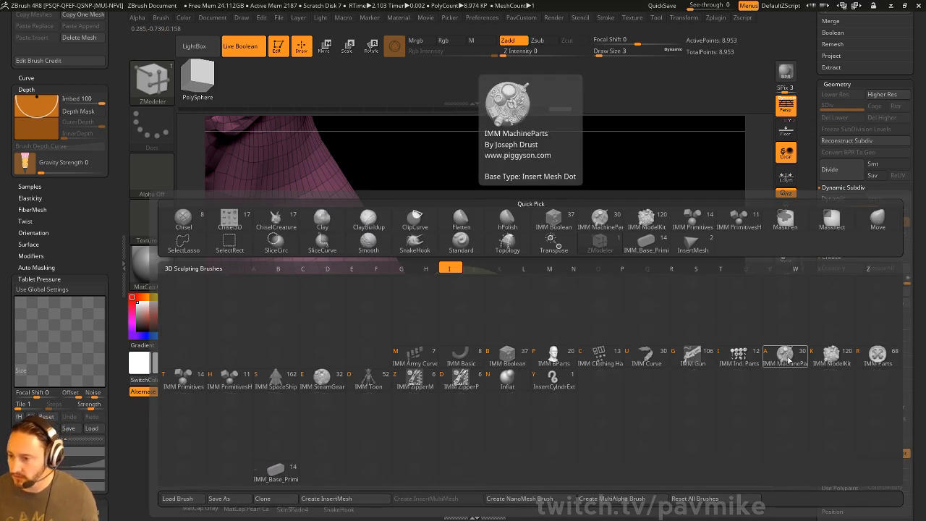
{"action": "left_click", "coordinate": [831, 355]}
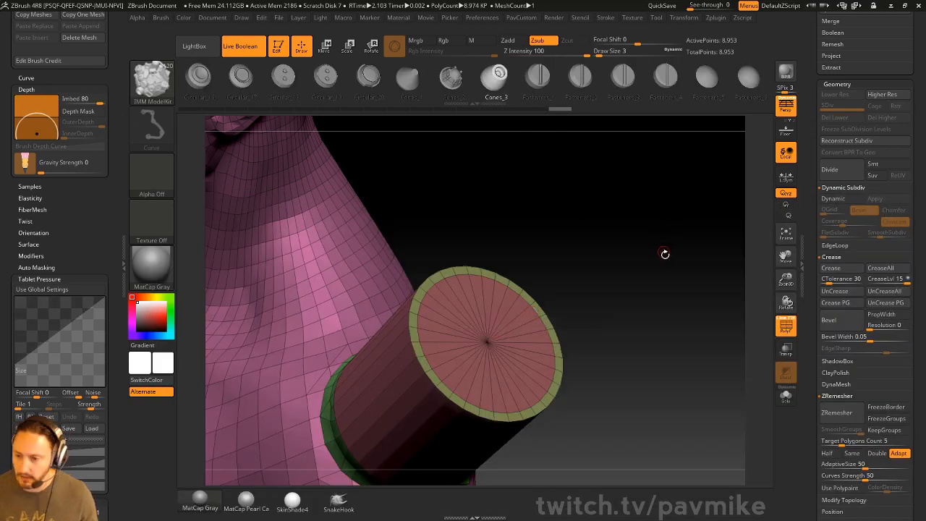
{"action": "key", "text": "m"}
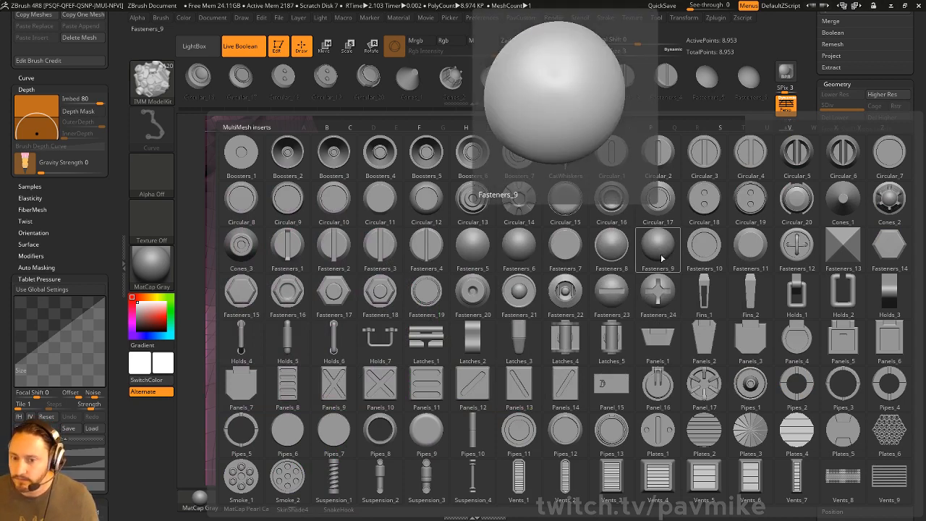
{"action": "left_click", "coordinate": [665, 256]}
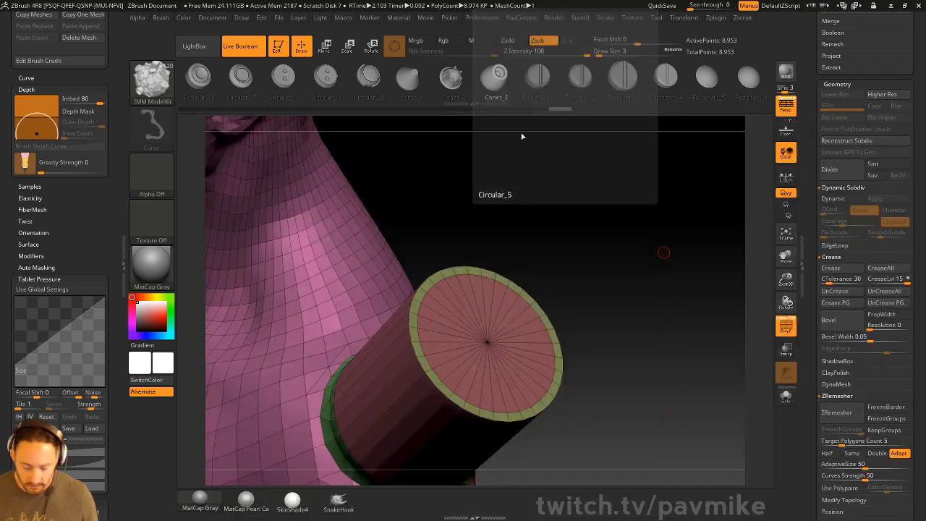
{"action": "key", "text": "b"}
{"action": "key", "text": "i"}
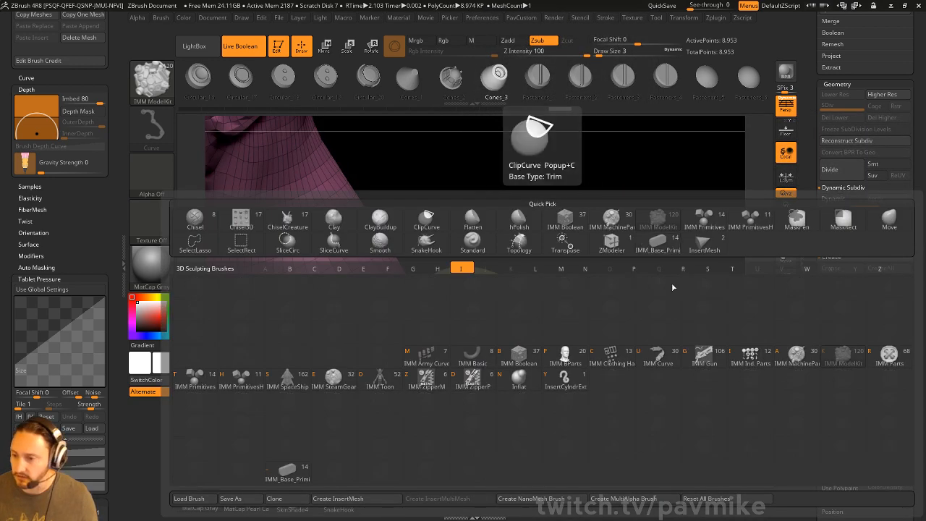
{"action": "left_click", "coordinate": [796, 354]}
Step: Insert the IMM Boolean brush's PortAccess part at the centre of the cylinder's end cap and hide the masked mesh around it
{"action": "key", "text": "b"}
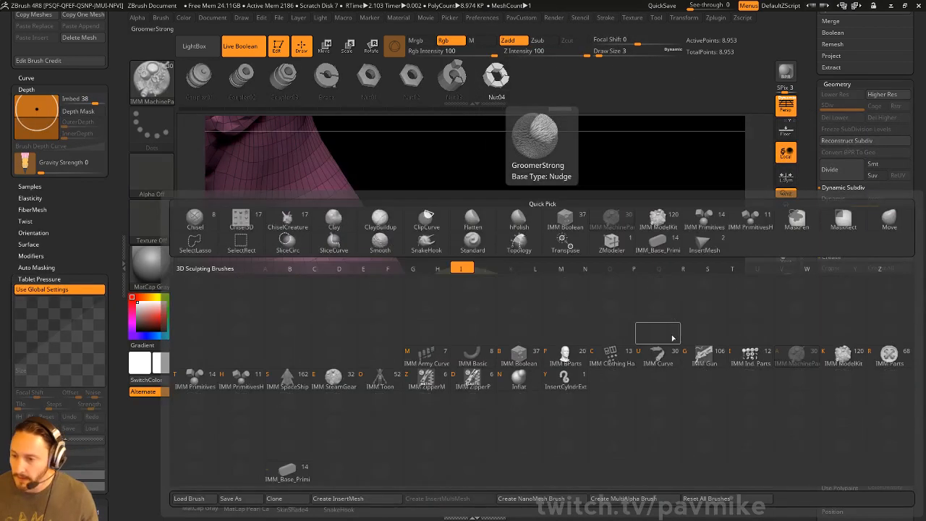
{"action": "left_click", "coordinate": [519, 355]}
{"action": "key", "text": "m"}
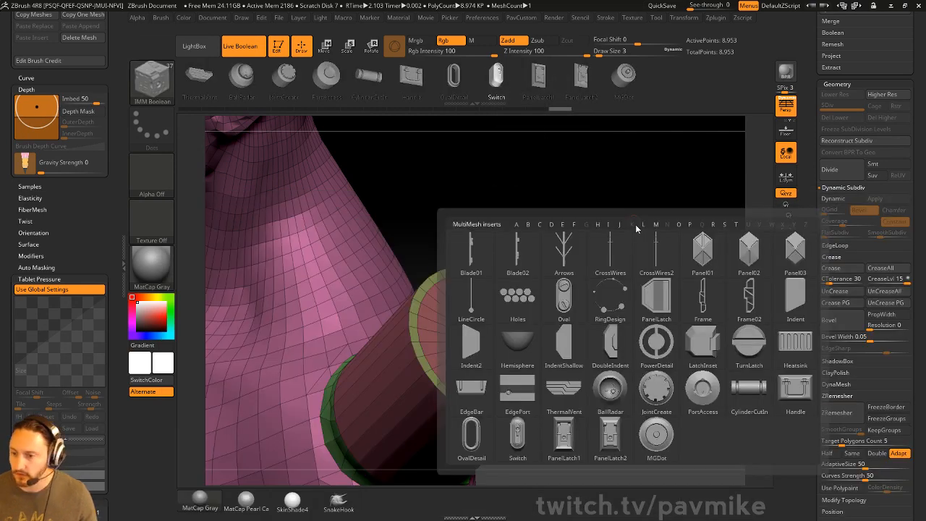
{"action": "mouse_move", "coordinate": [702, 389]}
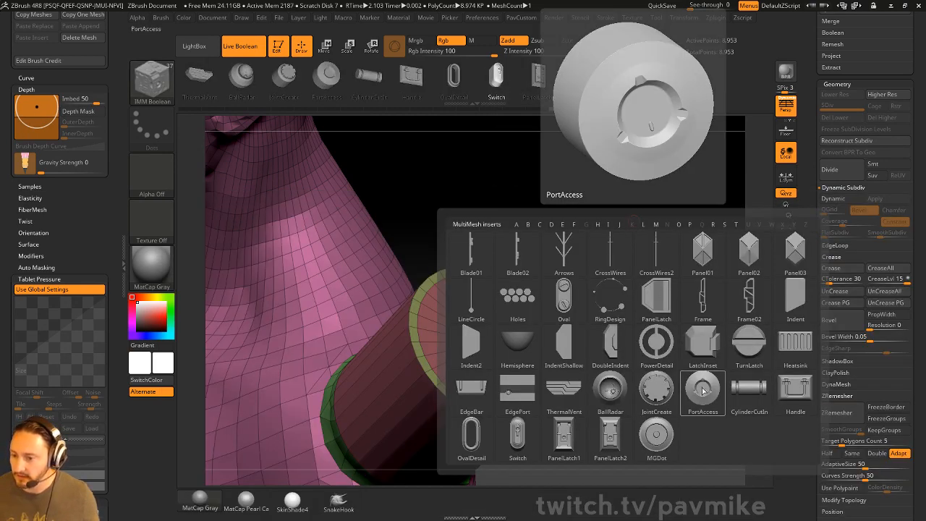
{"action": "left_click", "coordinate": [702, 391]}
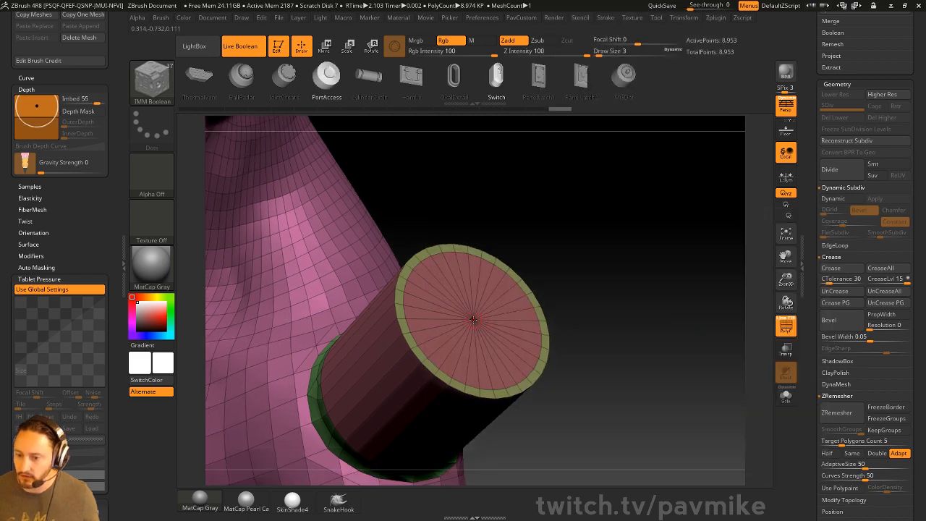
{"action": "left_click_drag", "start_coordinate": [474, 320], "coordinate": [539, 269]}
{"action": "key", "text": "2"}
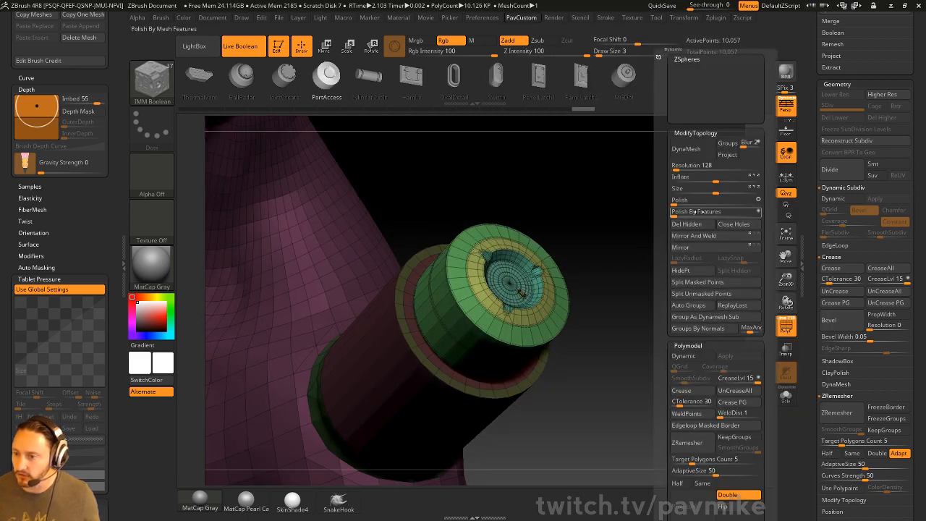
{"action": "left_click", "coordinate": [706, 283]}
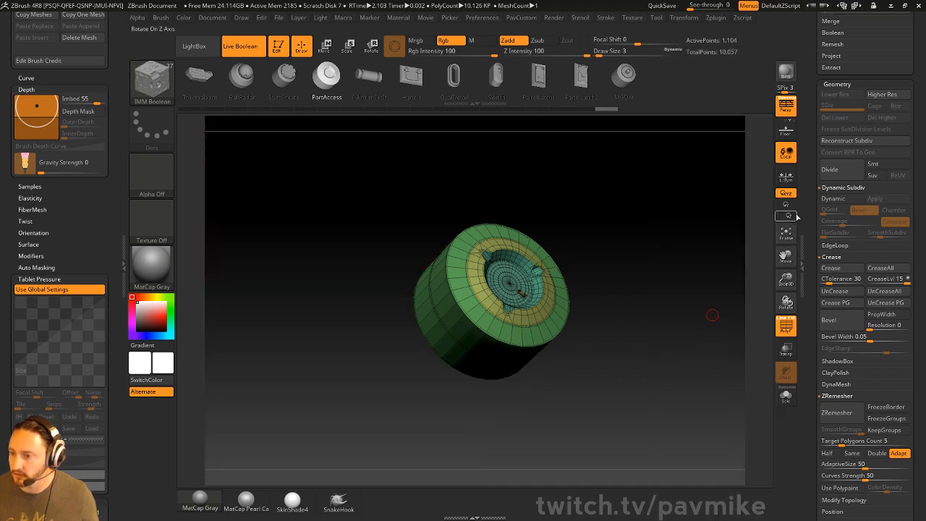
Step: Turn off perspective and trim away the rear section of the split-off cylinder piece with SelectLasso, keeping the front ring and port
{"action": "left_click_drag", "start_coordinate": [816, 217], "coordinate": [817, 323]}
{"action": "mouse_move", "coordinate": [672, 337]}
{"action": "left_mouse_down"}
{"action": "mouse_move", "coordinate": [693, 296]}
{"action": "mouse_move", "coordinate": [632, 318]}
{"action": "mouse_move", "coordinate": [623, 299]}
{"action": "mouse_move", "coordinate": [661, 278]}
{"action": "mouse_move", "coordinate": [666, 256]}
{"action": "left_mouse_up"}
{"action": "left_click", "coordinate": [789, 112]}
{"action": "left_click", "coordinate": [151, 82], "text": "ctrl+shift"}
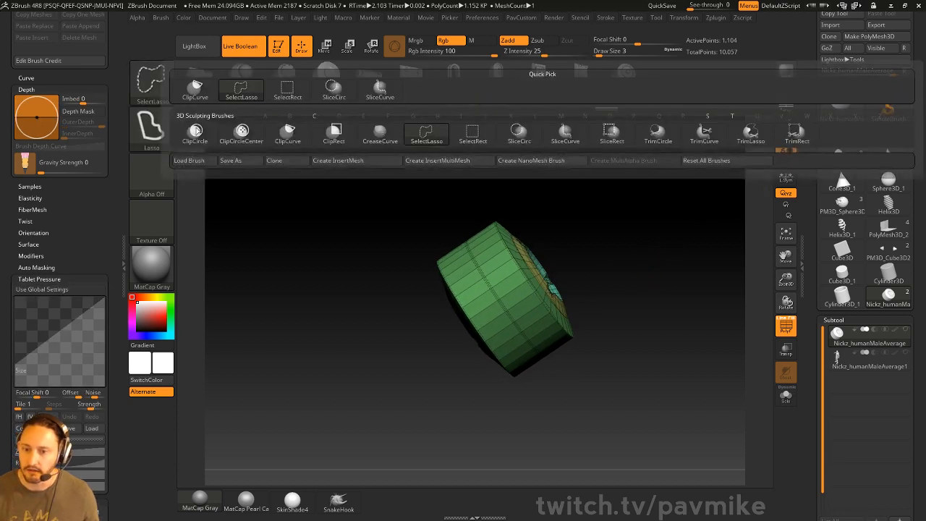
{"action": "mouse_move", "coordinate": [395, 355]}
{"action": "left_mouse_down", "text": "ctrl+shift"}
{"action": "mouse_move", "coordinate": [427, 211]}
{"action": "mouse_move", "coordinate": [563, 418]}
{"action": "left_mouse_up", "text": "ctrl+shift"}
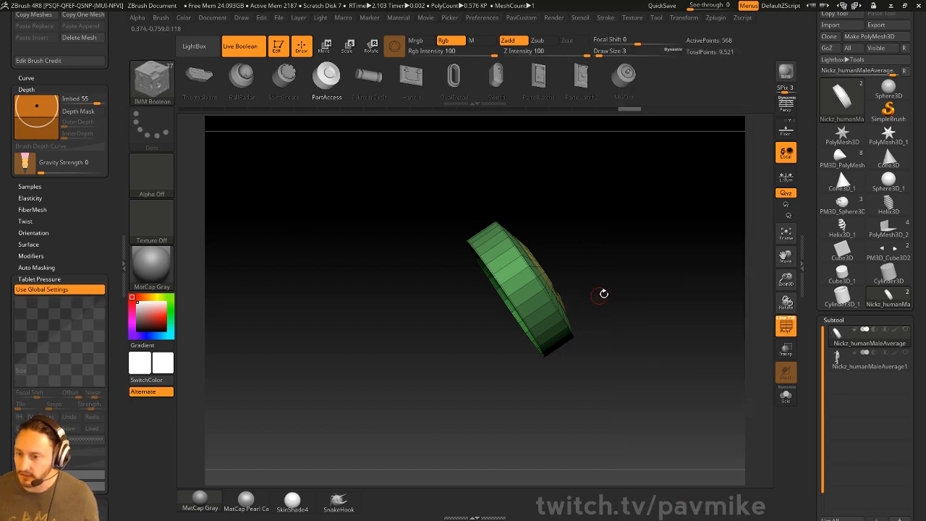
Step: Create a new InsertMesh brush from the front-facing ring and port piece, and delete that piece's subtool
{"action": "left_click_drag", "start_coordinate": [604, 294], "coordinate": [561, 318]}
{"action": "left_click_drag", "start_coordinate": [738, 331], "coordinate": [667, 262]}
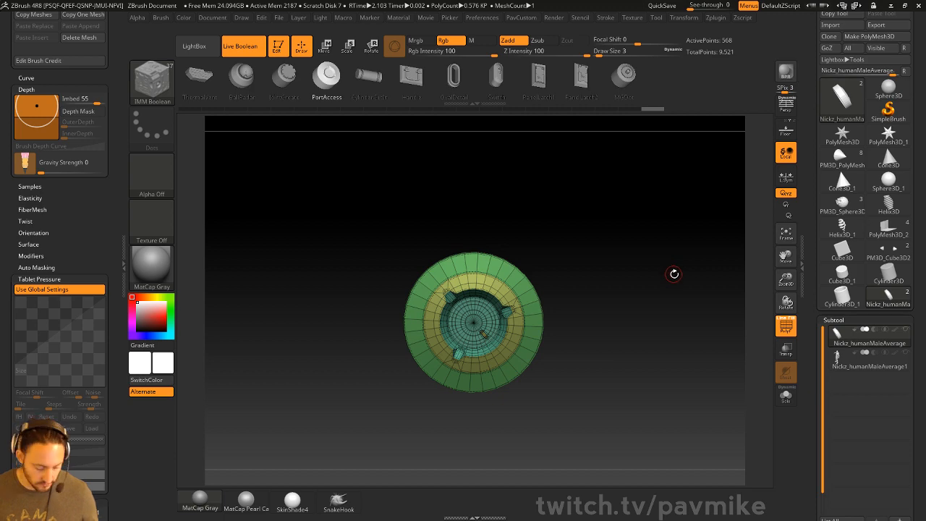
{"action": "key", "text": "b"}
{"action": "left_click", "coordinate": [338, 499]}
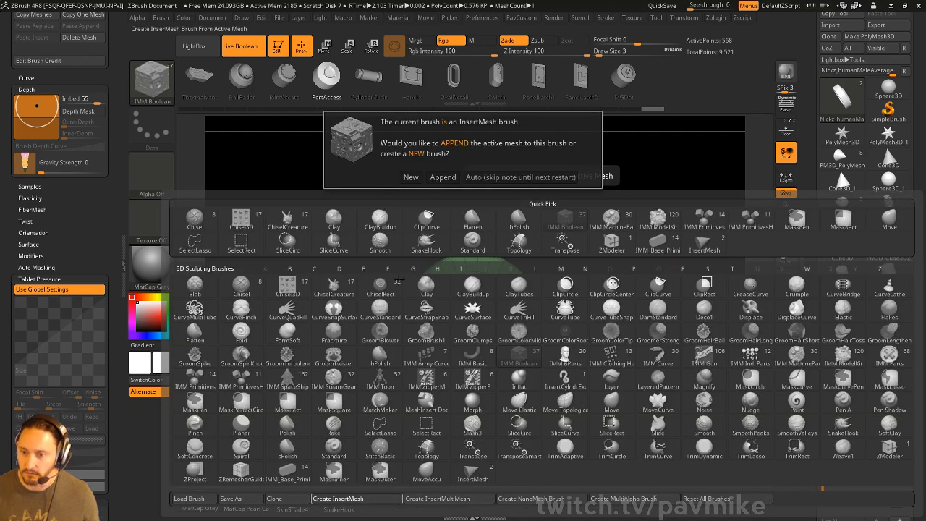
{"action": "left_click", "coordinate": [410, 177]}
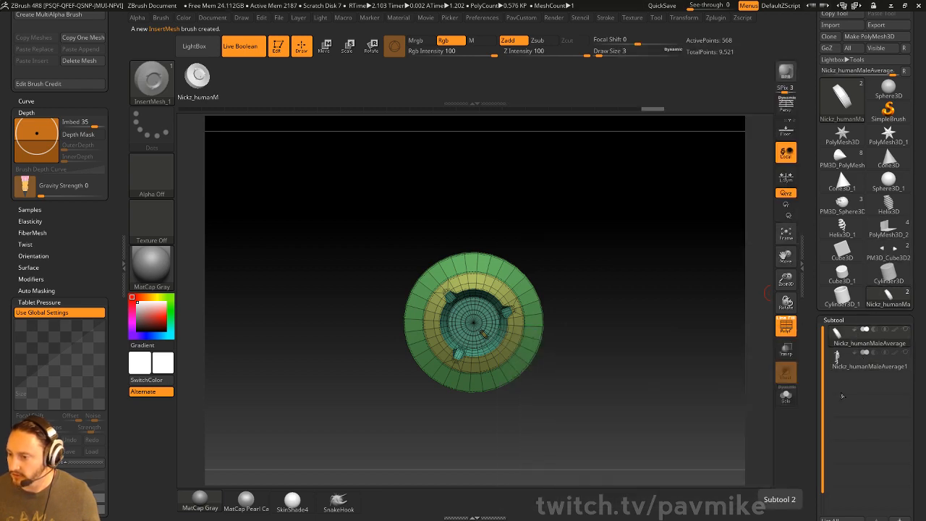
{"action": "left_click_drag", "start_coordinate": [815, 400], "coordinate": [812, 226]}
{"action": "left_click", "coordinate": [838, 339]}
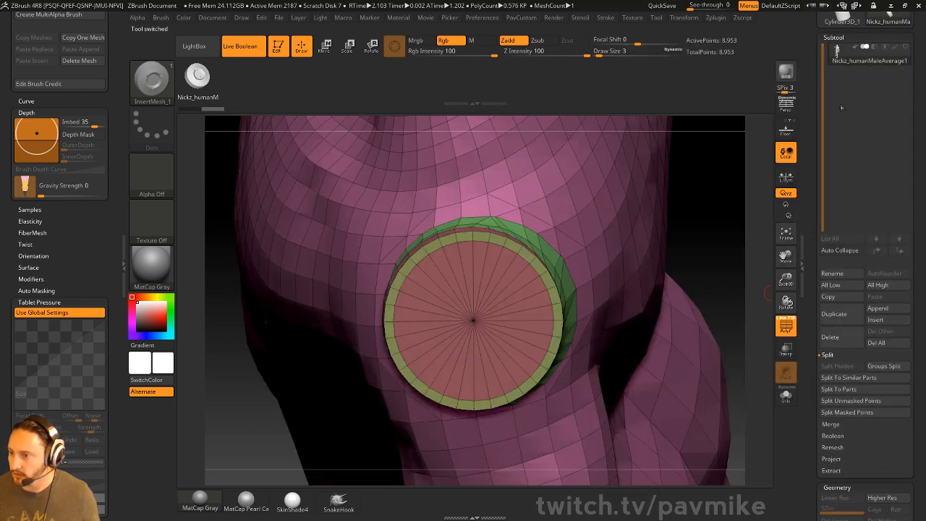
Step: Insert the custom ring-and-port mesh at the centre of the shoulder cylinder's end cap and clear the mask
{"action": "left_click_drag", "start_coordinate": [676, 214], "coordinate": [704, 218]}
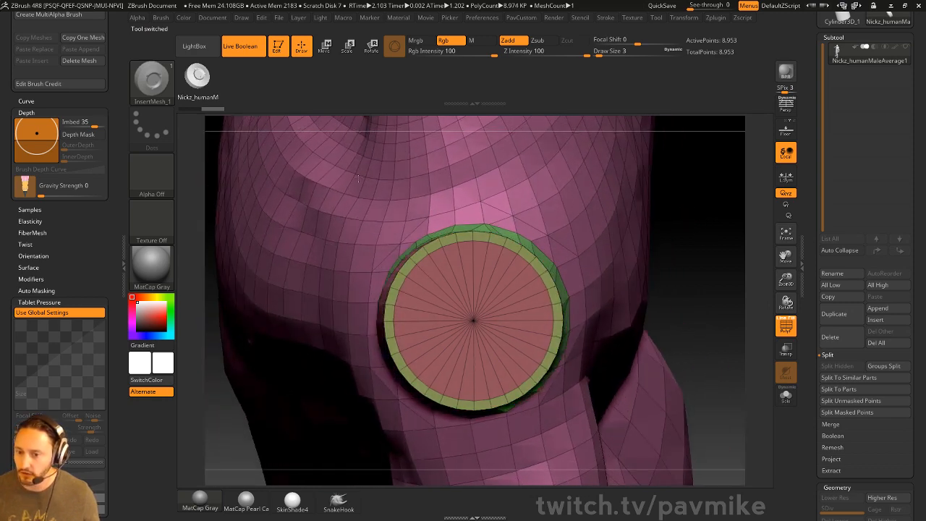
{"action": "left_click_drag", "start_coordinate": [697, 274], "coordinate": [696, 272]}
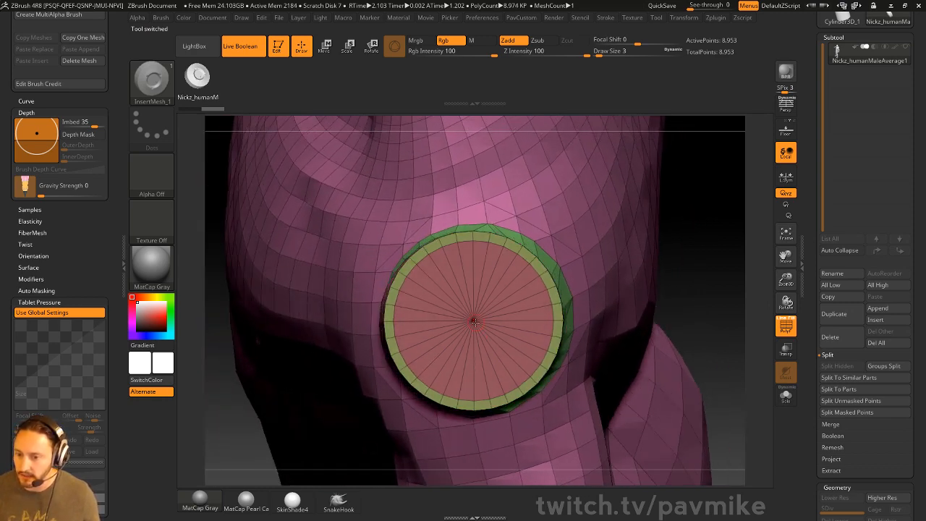
{"action": "left_click_drag", "start_coordinate": [474, 321], "coordinate": [516, 388]}
{"action": "left_click_drag", "start_coordinate": [700, 317], "coordinate": [723, 333]}
{"action": "left_click_drag", "start_coordinate": [689, 263], "coordinate": [739, 354], "text": "ctrl"}
{"action": "left_click_drag", "start_coordinate": [815, 327], "coordinate": [814, 324]}
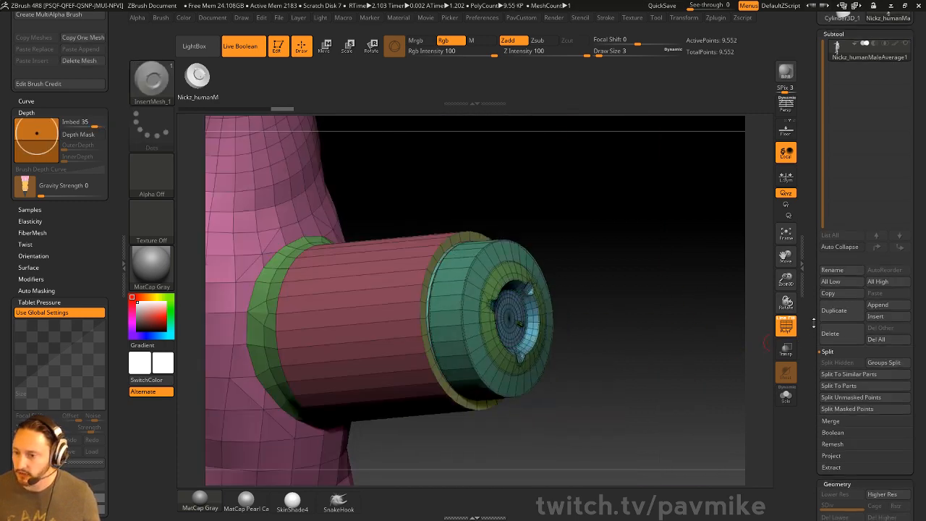
Step: Delete the two edge loops where the inserted cap meets the cylinder, using ZModeler's edge Insert action with the Single EdgeLoop target
{"action": "scroll", "coordinate": [815, 324], "scroll_direction": "down", "scroll_amount": 10}
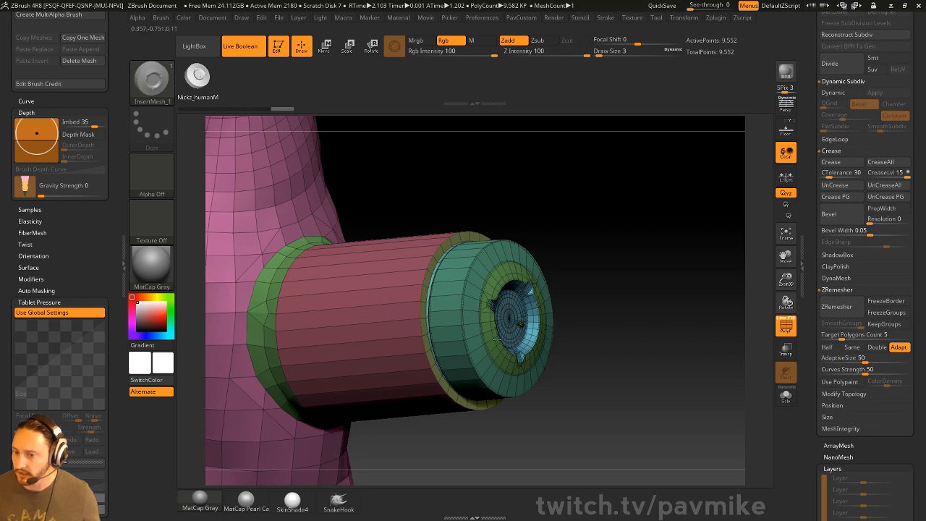
{"action": "scroll", "coordinate": [859, 316], "scroll_direction": "up", "scroll_amount": 10}
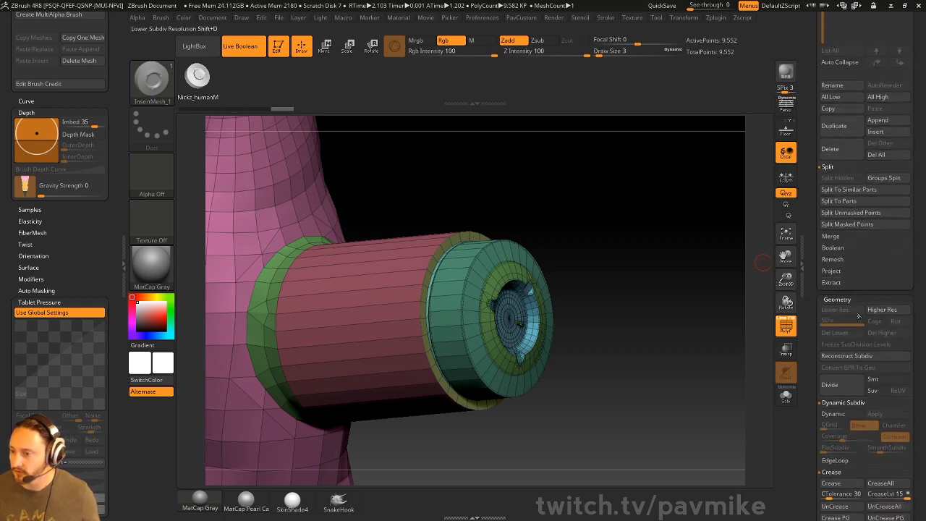
{"action": "left_click_drag", "start_coordinate": [658, 204], "coordinate": [695, 247], "text": "alt"}
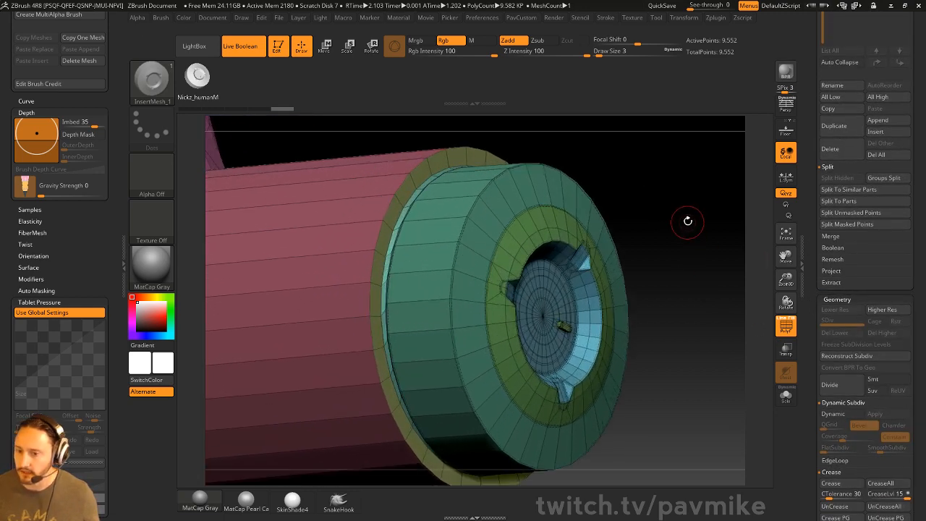
{"action": "key", "text": "b"}
{"action": "key", "text": "z"}
{"action": "key", "text": "m"}
{"action": "left_click_drag", "start_coordinate": [699, 206], "coordinate": [728, 206]}
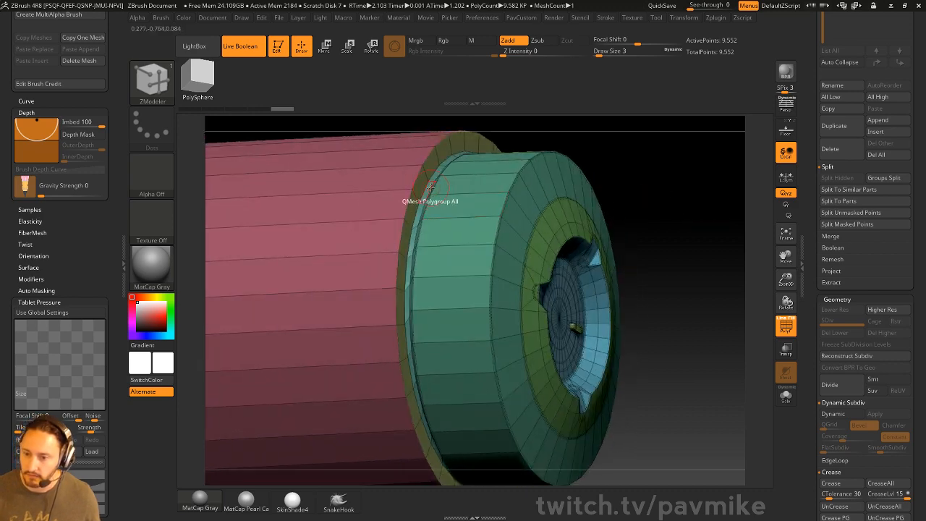
{"action": "key", "text": "space"}
{"action": "left_click", "coordinate": [403, 198]}
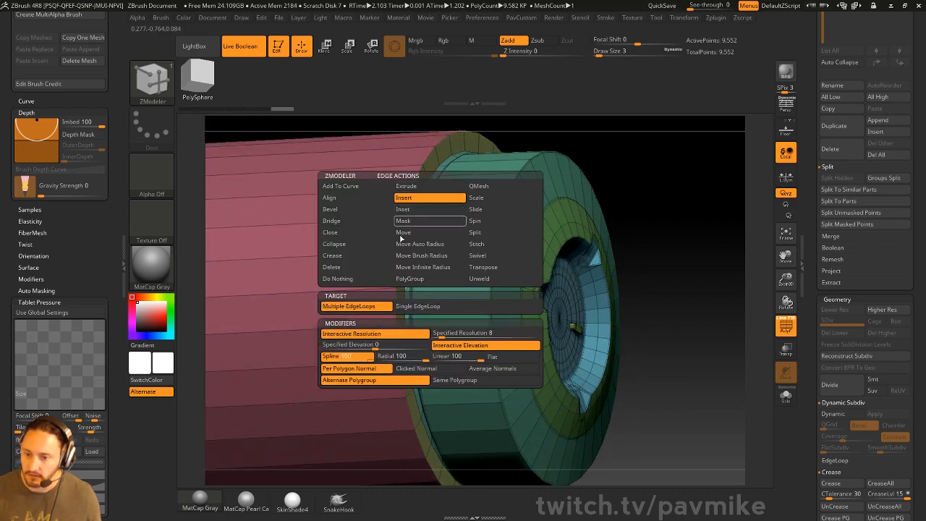
{"action": "left_click", "coordinate": [409, 308]}
{"action": "left_click_drag", "start_coordinate": [608, 166], "coordinate": [637, 164]}
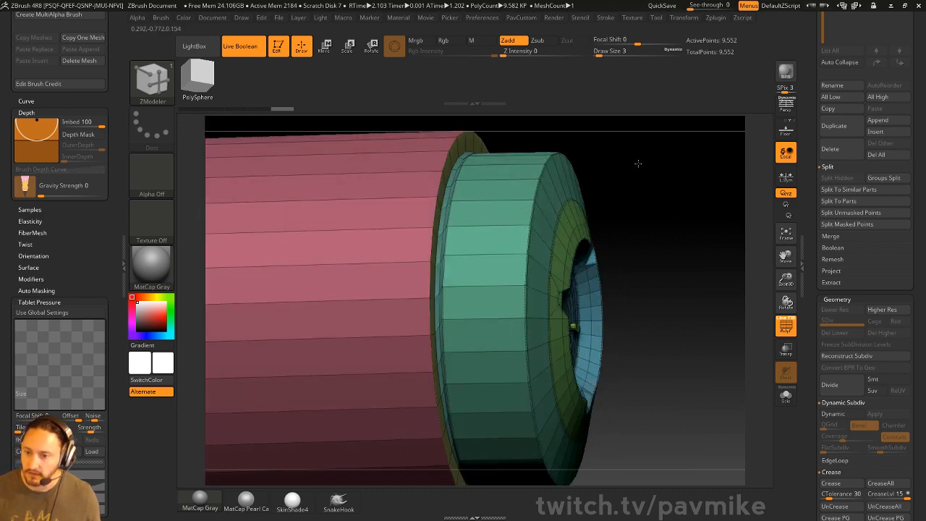
{"action": "left_click", "coordinate": [452, 193], "text": "alt"}
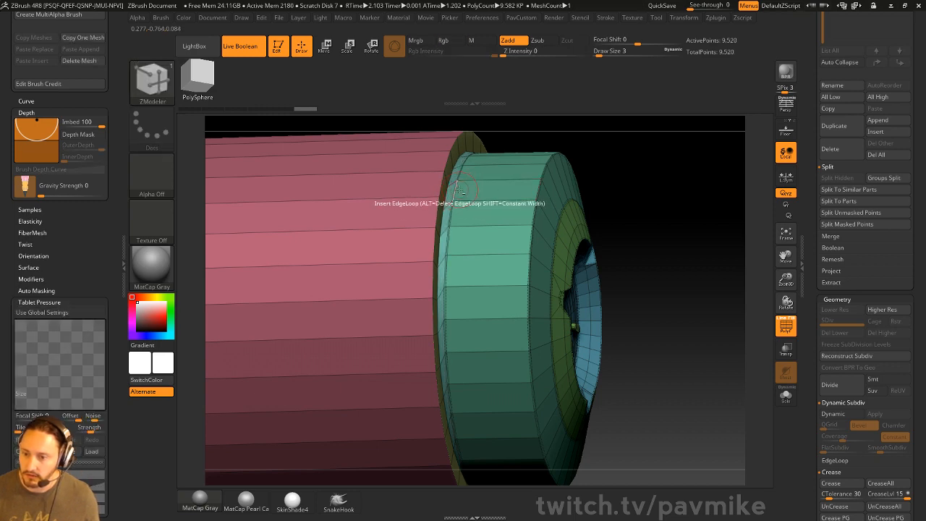
{"action": "left_click", "coordinate": [457, 189], "text": "alt"}
Step: Turn off the polyframe display and enable Dynamic Subdivision on the body mesh
{"action": "left_click_drag", "start_coordinate": [622, 190], "coordinate": [720, 240]}
{"action": "left_click", "coordinate": [777, 329]}
{"action": "key", "text": "d"}
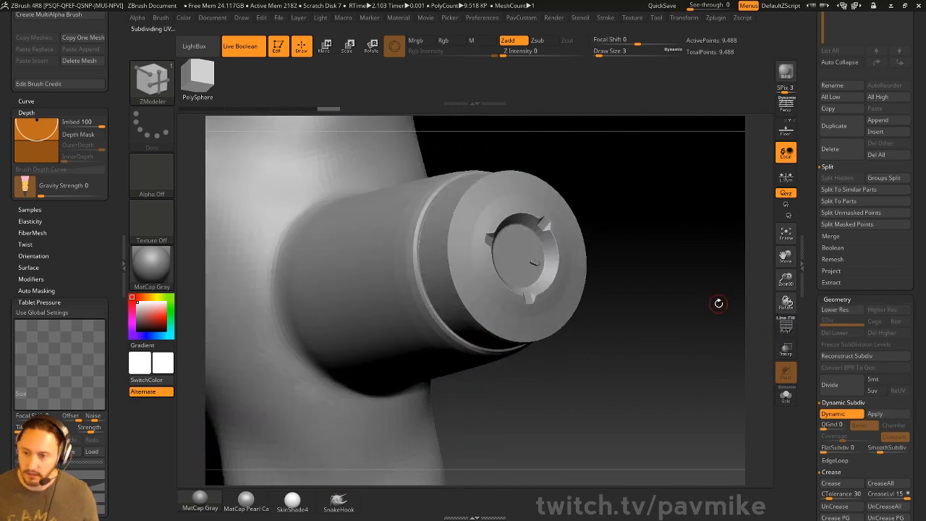
Step: Examine the subdivided cylinder joint on the shoulder from several angles, with the polyframe shown and hidden
{"action": "left_click", "coordinate": [786, 329]}
{"action": "left_click_drag", "start_coordinate": [719, 320], "coordinate": [683, 286], "text": "alt"}
{"action": "left_click", "coordinate": [779, 325]}
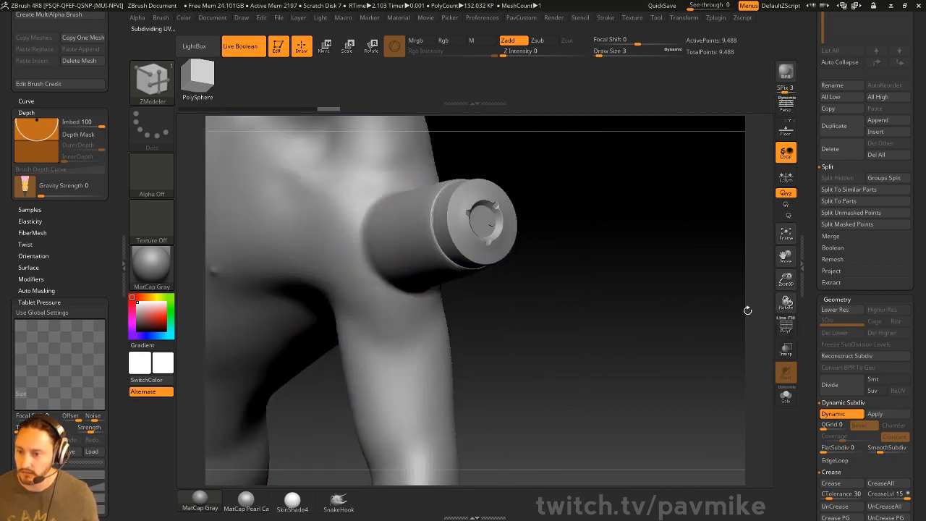
{"action": "left_click_drag", "start_coordinate": [748, 310], "coordinate": [668, 323]}
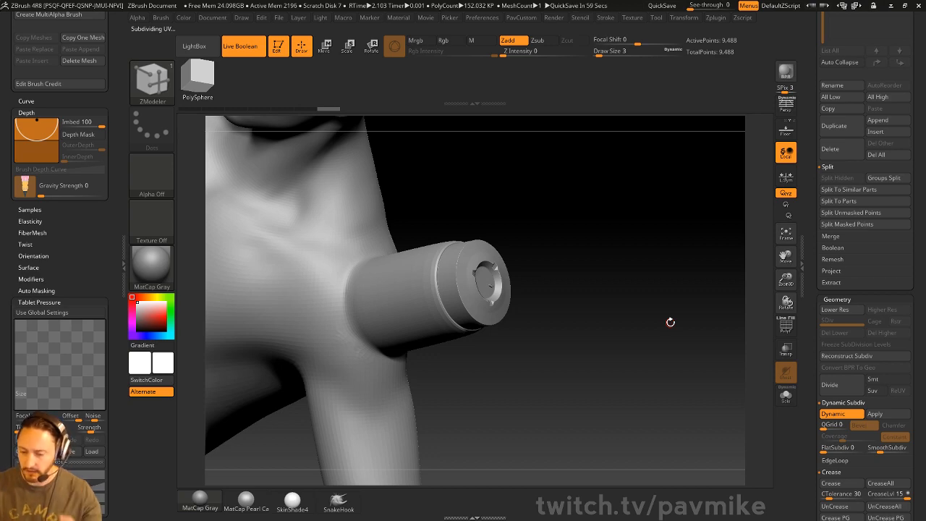
{"action": "left_click", "coordinate": [786, 326]}
{"action": "left_click_drag", "start_coordinate": [688, 296], "coordinate": [662, 269], "text": "alt"}
{"action": "left_click", "coordinate": [784, 329]}
{"action": "left_click", "coordinate": [784, 327]}
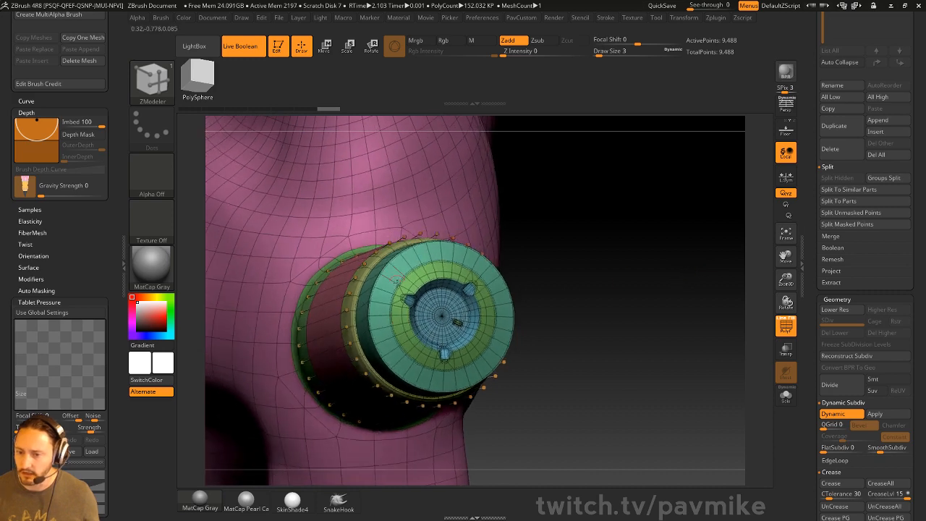
{"action": "key", "text": "f"}
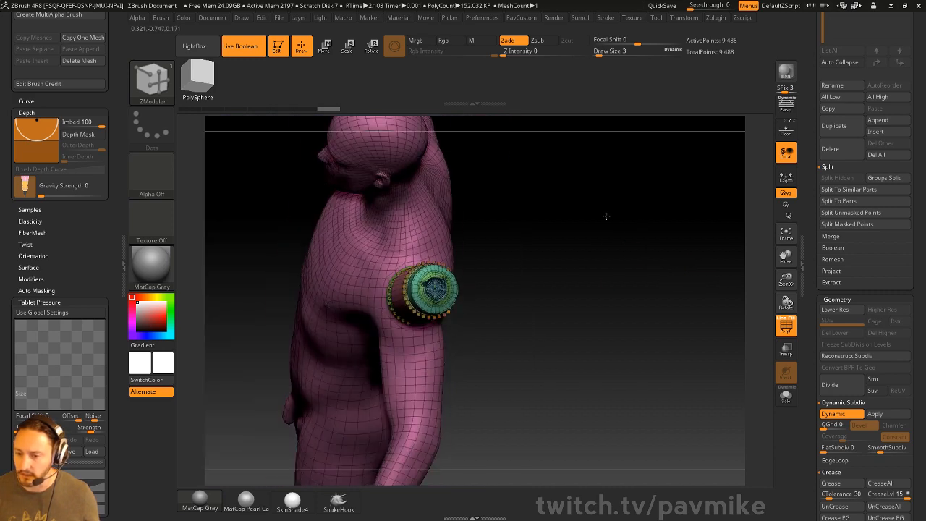
{"action": "mouse_move", "coordinate": [624, 271]}
{"action": "left_mouse_down"}
{"action": "mouse_move", "coordinate": [622, 224]}
{"action": "mouse_move", "coordinate": [621, 262]}
{"action": "mouse_move", "coordinate": [651, 252]}
{"action": "mouse_move", "coordinate": [641, 253]}
{"action": "left_mouse_up"}
{"action": "left_click", "coordinate": [787, 326]}
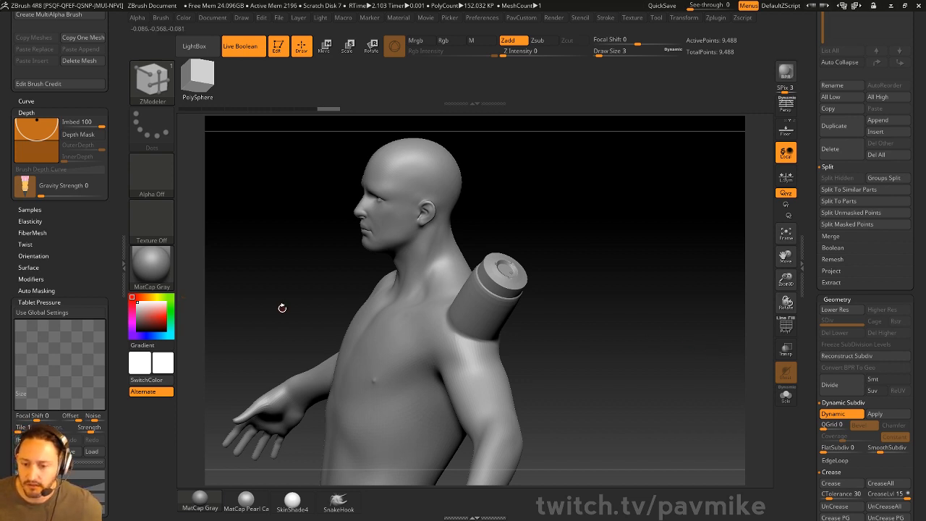
Step: Preview the figure with the MatCap Pearl material and inspect the torso and cylinder from the front
{"action": "left_click", "coordinate": [246, 499]}
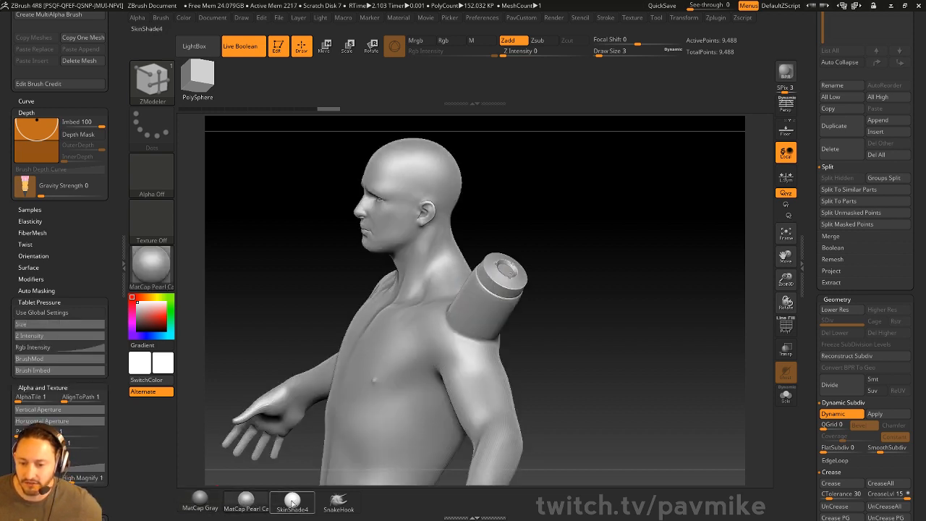
{"action": "left_click_drag", "start_coordinate": [659, 288], "coordinate": [678, 261]}
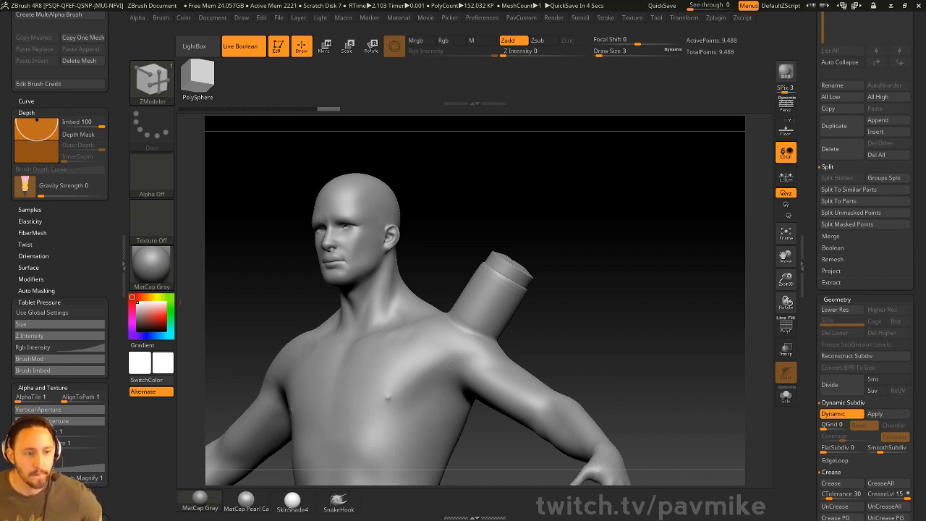
{"action": "left_click_drag", "start_coordinate": [685, 249], "coordinate": [688, 259]}
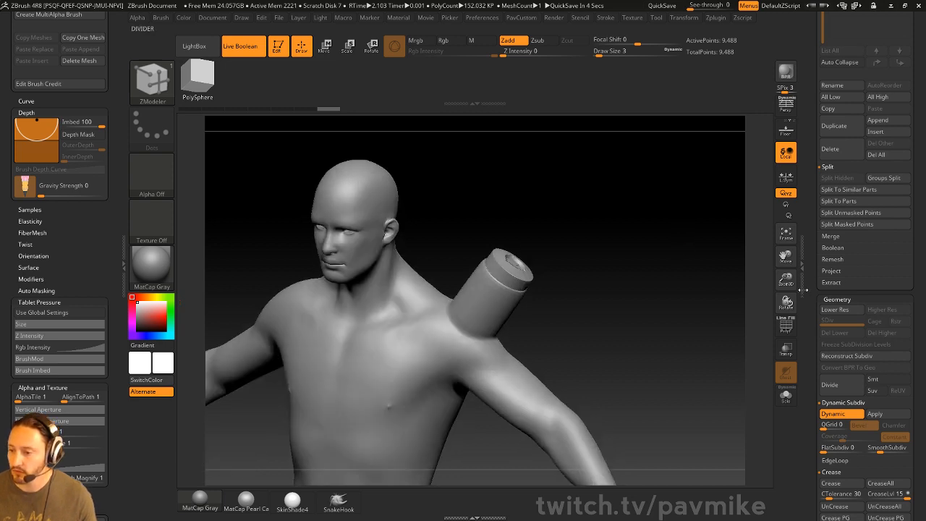
Step: Switch to the PM3D_Sphere3D_1 tool, the spherical sculpt with eyes and ears
{"action": "scroll", "coordinate": [833, 304], "scroll_direction": "up", "scroll_amount": 10}
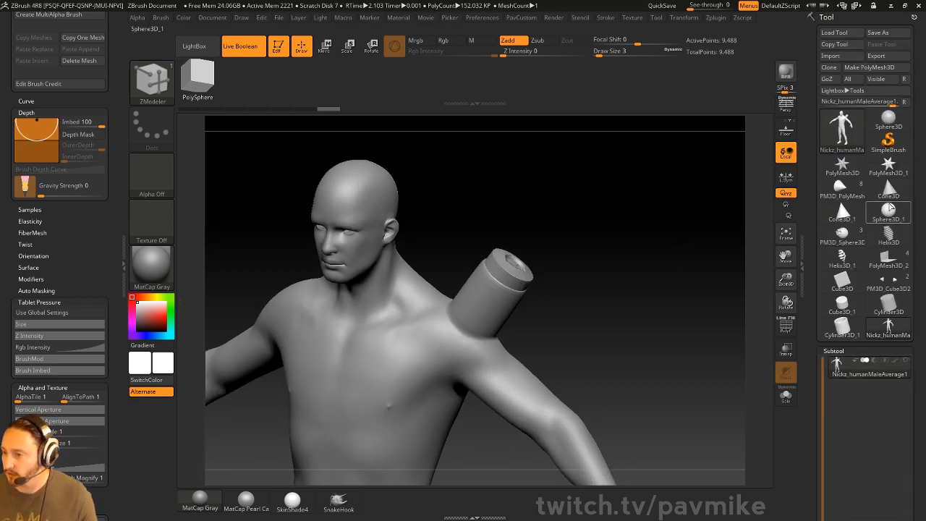
{"action": "mouse_move", "coordinate": [890, 279]}
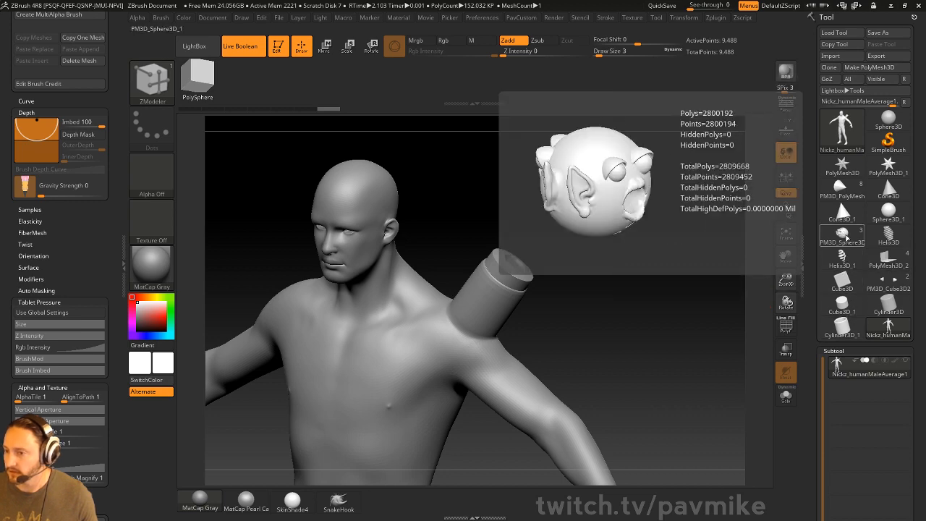
{"action": "left_click", "coordinate": [851, 243]}
{"action": "mouse_move", "coordinate": [721, 209]}
{"action": "left_mouse_down"}
{"action": "mouse_move", "coordinate": [681, 186]}
{"action": "mouse_move", "coordinate": [666, 229]}
{"action": "mouse_move", "coordinate": [523, 122]}
{"action": "mouse_move", "coordinate": [543, 272]}
{"action": "left_mouse_up"}
Step: Select the Chisel brush at draw size 46 and turn off Live Boolean
{"action": "key", "text": "b"}
{"action": "key", "text": "c"}
{"action": "left_click", "coordinate": [427, 205]}
{"action": "key", "text": "s"}
{"action": "left_click_drag", "start_coordinate": [543, 276], "coordinate": [520, 265]}
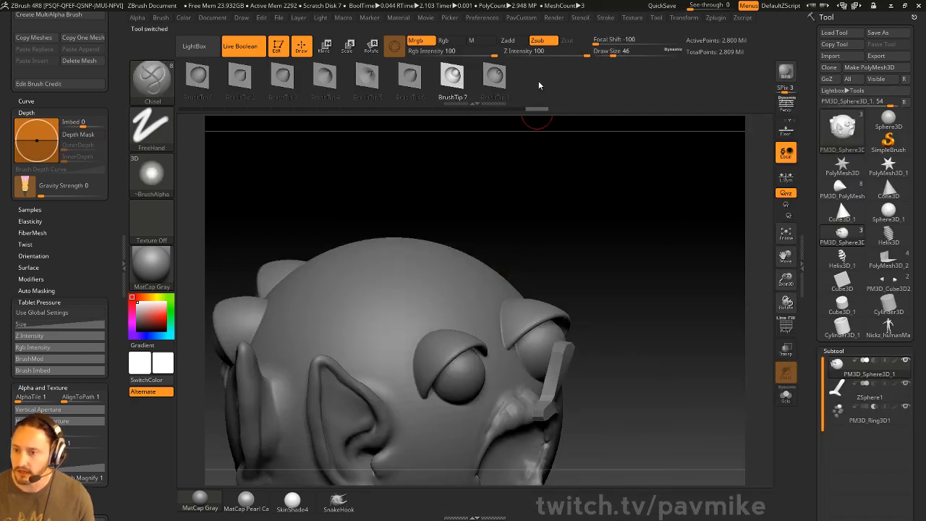
{"action": "left_click", "coordinate": [250, 47]}
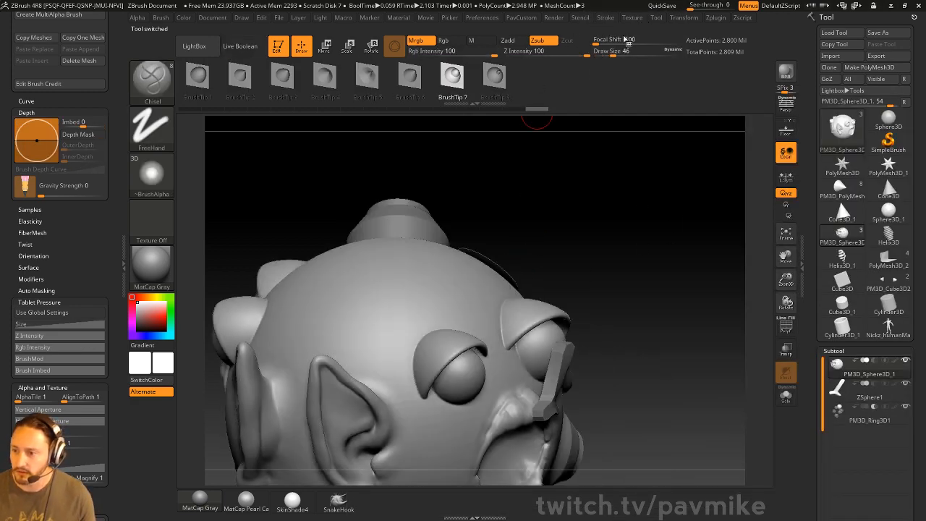
Step: Try carving mirrored curved grooves across the top of the sphere with the Chisel brush at draw size 33
{"action": "left_click", "coordinate": [606, 18]}
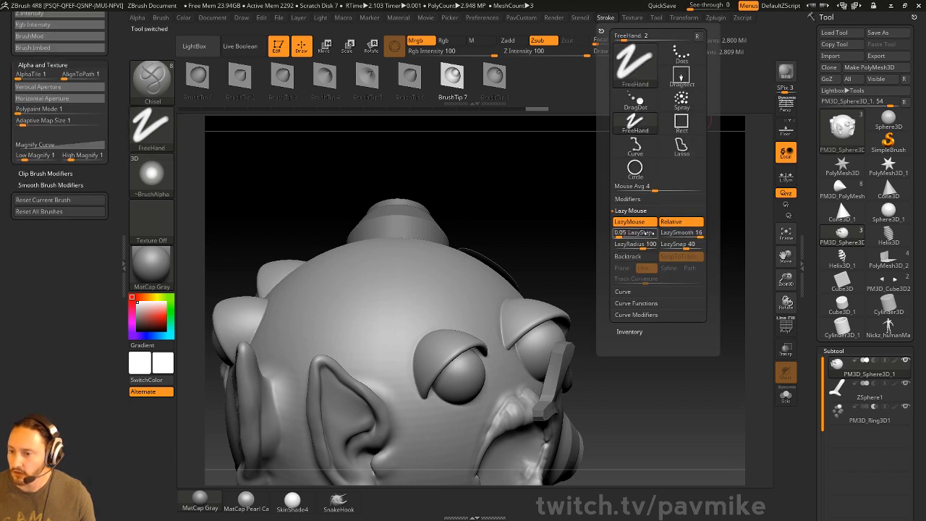
{"action": "left_click_drag", "start_coordinate": [576, 245], "coordinate": [425, 294]}
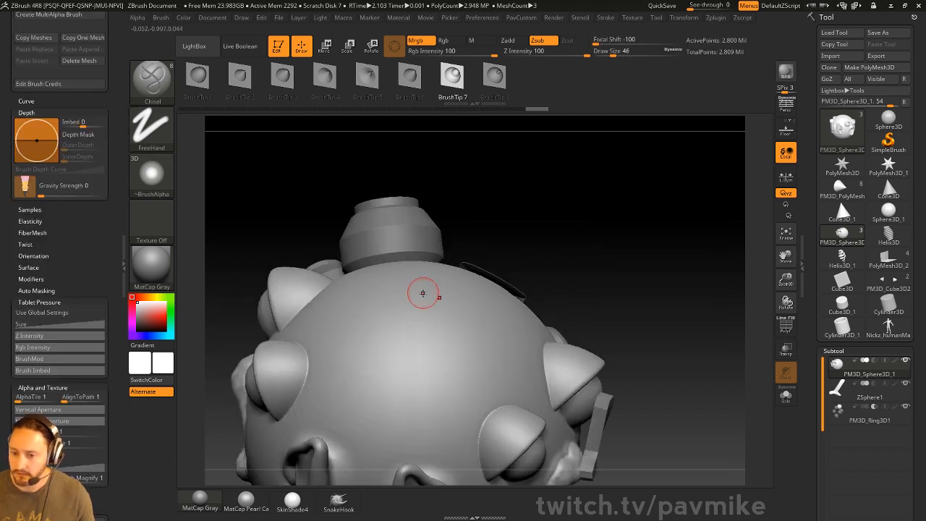
{"action": "mouse_move", "coordinate": [379, 347]}
{"action": "left_mouse_down"}
{"action": "mouse_move", "coordinate": [384, 356]}
{"action": "mouse_move", "coordinate": [327, 437]}
{"action": "mouse_move", "coordinate": [313, 427]}
{"action": "left_mouse_up"}
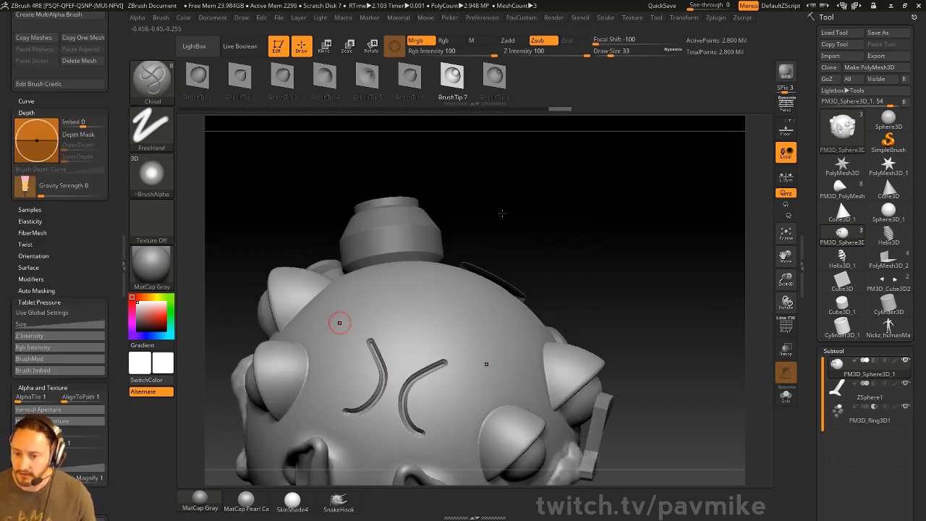
{"action": "mouse_move", "coordinate": [667, 225]}
{"action": "left_mouse_down", "text": "alt"}
{"action": "mouse_move", "coordinate": [678, 181]}
{"action": "mouse_move", "coordinate": [688, 211]}
{"action": "left_mouse_up", "text": "alt"}
{"action": "key", "text": "ctrl+z"}
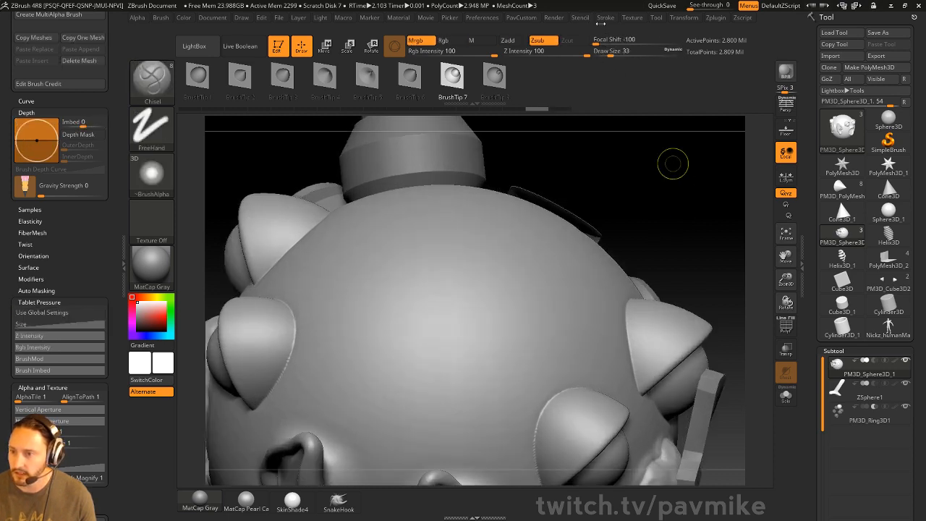
Step: Lower the LazySnap setting and carve mirrored curved grooves with sharp corners, plus outer grooves, on the sphere's crown using the Chisel brush
{"action": "left_click", "coordinate": [606, 17]}
{"action": "left_click_drag", "start_coordinate": [678, 247], "coordinate": [666, 247]}
{"action": "mouse_move", "coordinate": [406, 284]}
{"action": "left_mouse_down"}
{"action": "mouse_move", "coordinate": [452, 274]}
{"action": "mouse_move", "coordinate": [486, 360]}
{"action": "mouse_move", "coordinate": [500, 360]}
{"action": "left_mouse_up"}
{"action": "key", "text": "ctrl+z"}
{"action": "mouse_move", "coordinate": [507, 273]}
{"action": "left_mouse_down"}
{"action": "mouse_move", "coordinate": [498, 366]}
{"action": "mouse_move", "coordinate": [429, 432]}
{"action": "mouse_move", "coordinate": [439, 372]}
{"action": "mouse_move", "coordinate": [449, 381]}
{"action": "mouse_move", "coordinate": [517, 377]}
{"action": "mouse_move", "coordinate": [539, 355]}
{"action": "mouse_move", "coordinate": [529, 369]}
{"action": "mouse_move", "coordinate": [549, 294]}
{"action": "left_mouse_up"}
{"action": "left_click_drag", "start_coordinate": [811, 322], "coordinate": [809, 137]}
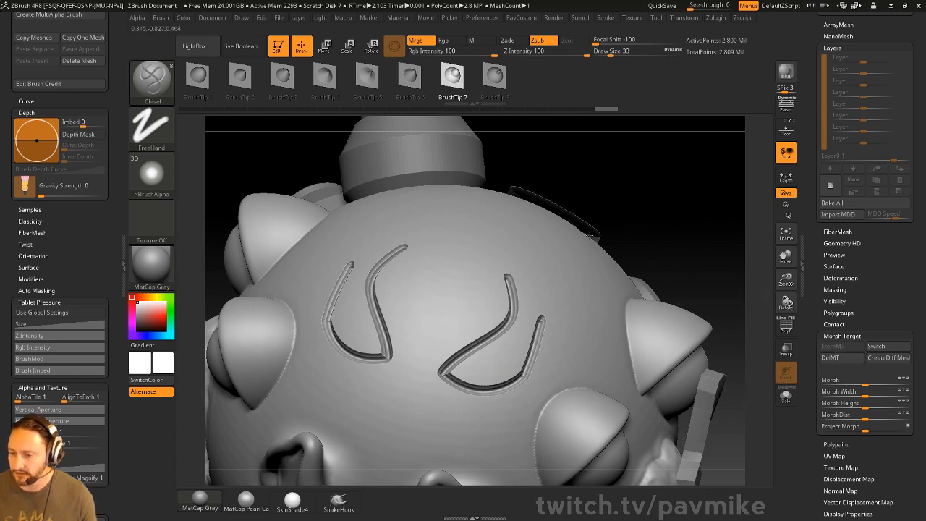
{"action": "mouse_move", "coordinate": [581, 306]}
{"action": "left_mouse_down"}
{"action": "mouse_move", "coordinate": [528, 411]}
{"action": "mouse_move", "coordinate": [488, 432]}
{"action": "mouse_move", "coordinate": [435, 424]}
{"action": "left_mouse_up"}
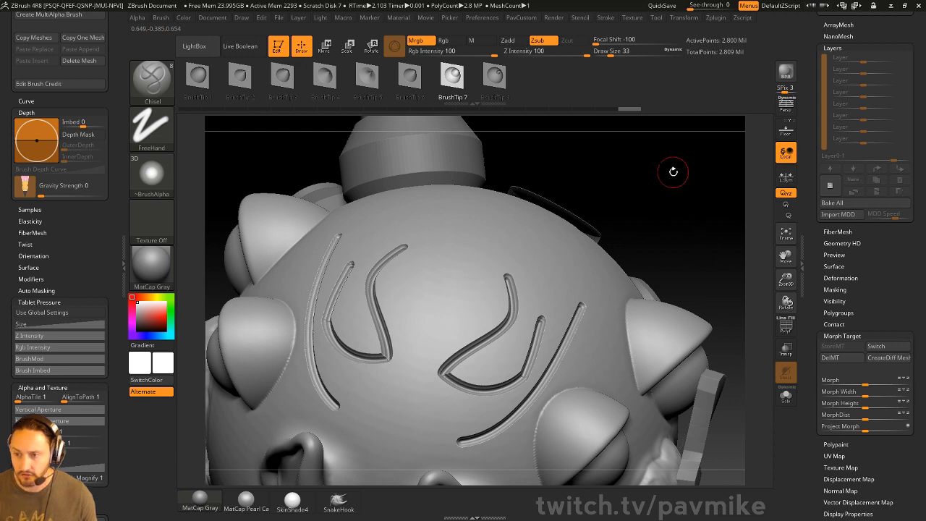
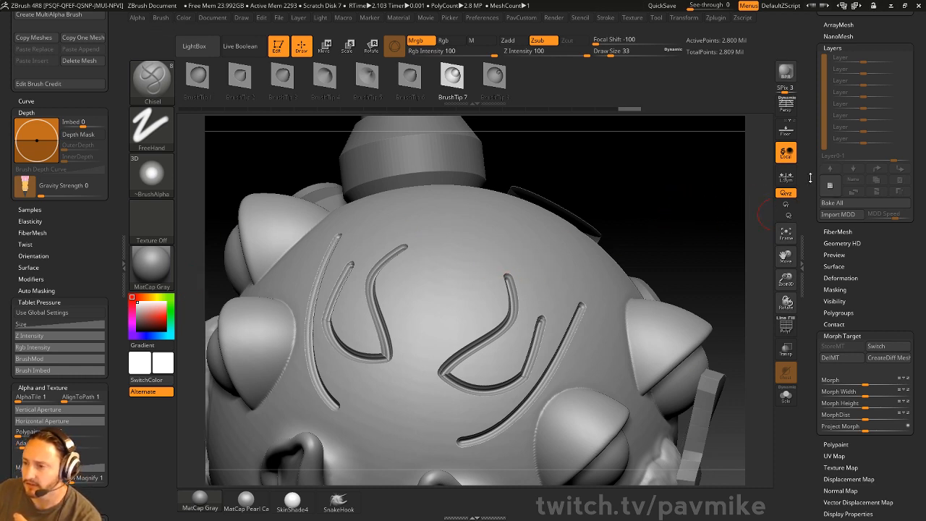
Step: Dock the Zplugin palette above the Brush palette in the side tray and expand its Scale Master section
{"action": "scroll", "coordinate": [811, 177], "scroll_direction": "down", "scroll_amount": 1}
{"action": "scroll", "coordinate": [102, 81], "scroll_direction": "up", "scroll_amount": 2}
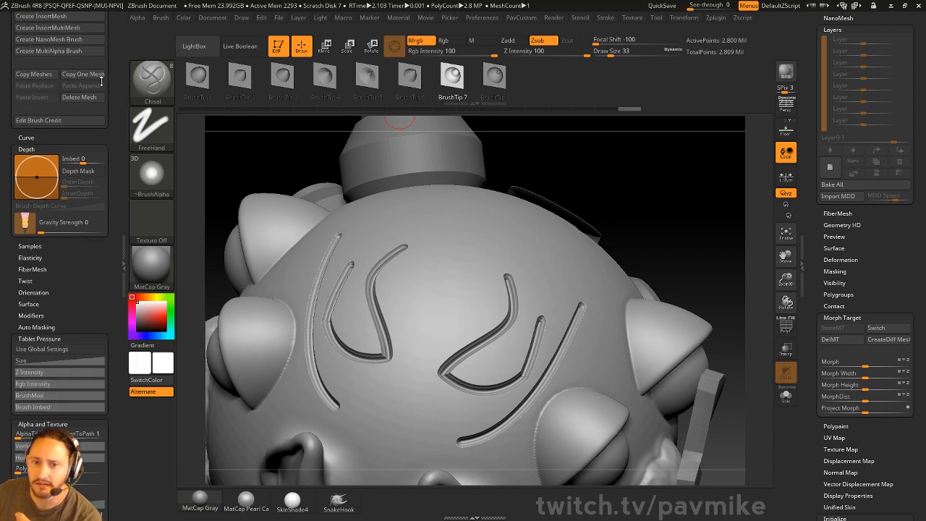
{"action": "left_click_drag", "start_coordinate": [101, 81], "coordinate": [101, 434]}
{"action": "left_click", "coordinate": [108, 16]}
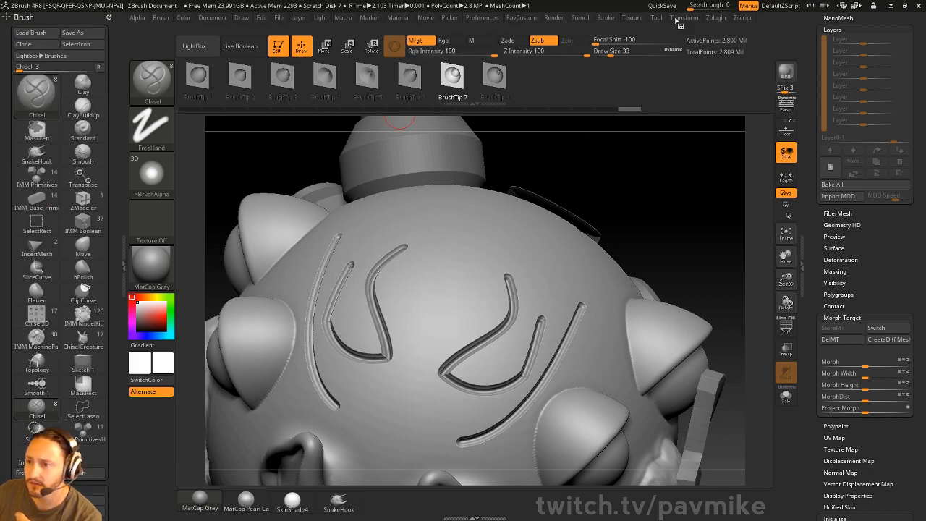
{"action": "left_click", "coordinate": [716, 17]}
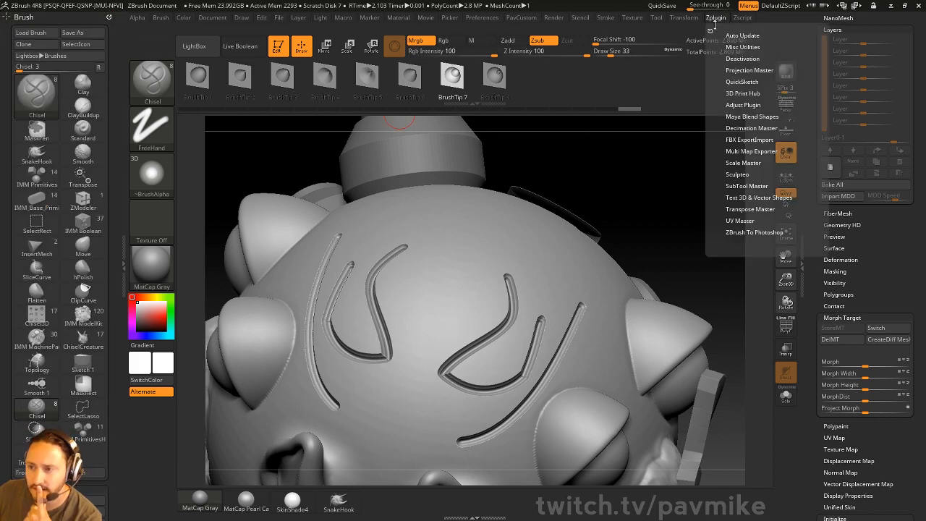
{"action": "left_click_drag", "start_coordinate": [30, 94], "coordinate": [31, 97]}
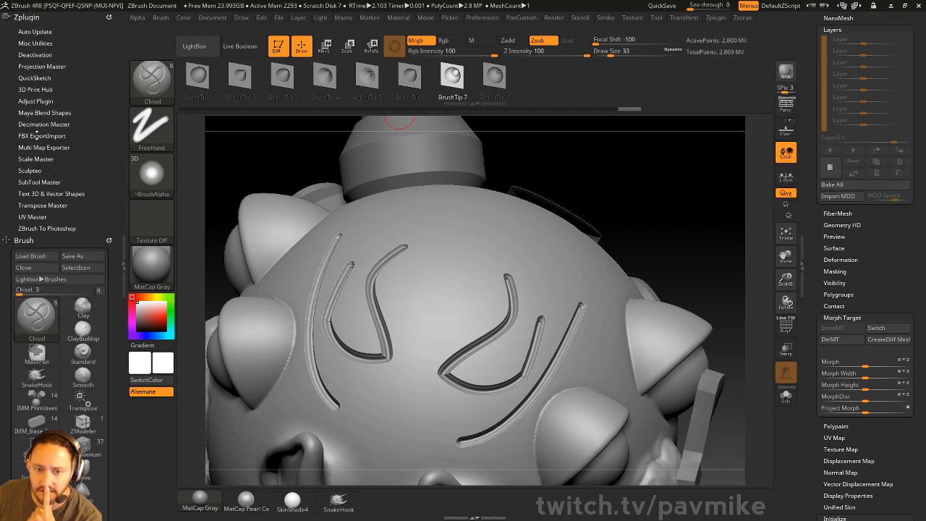
{"action": "left_click", "coordinate": [33, 158]}
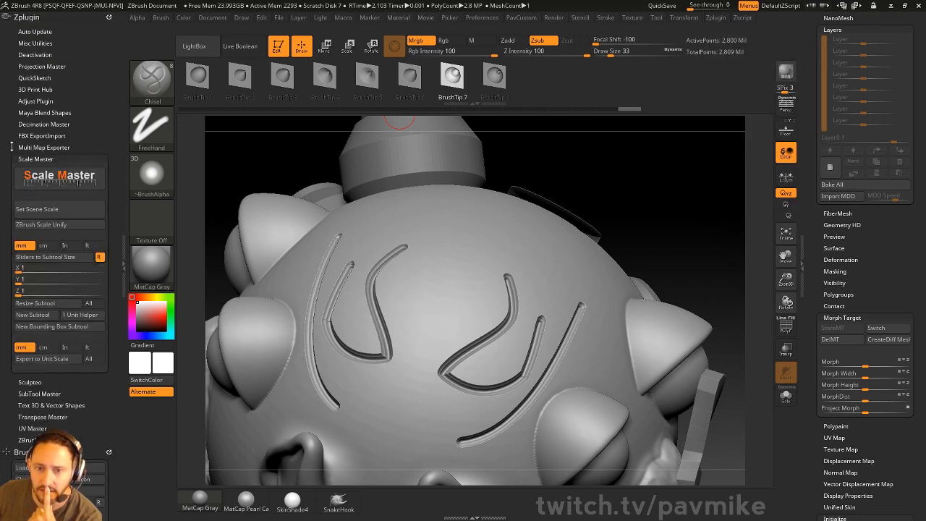
{"action": "left_click_drag", "start_coordinate": [11, 144], "coordinate": [16, 113]}
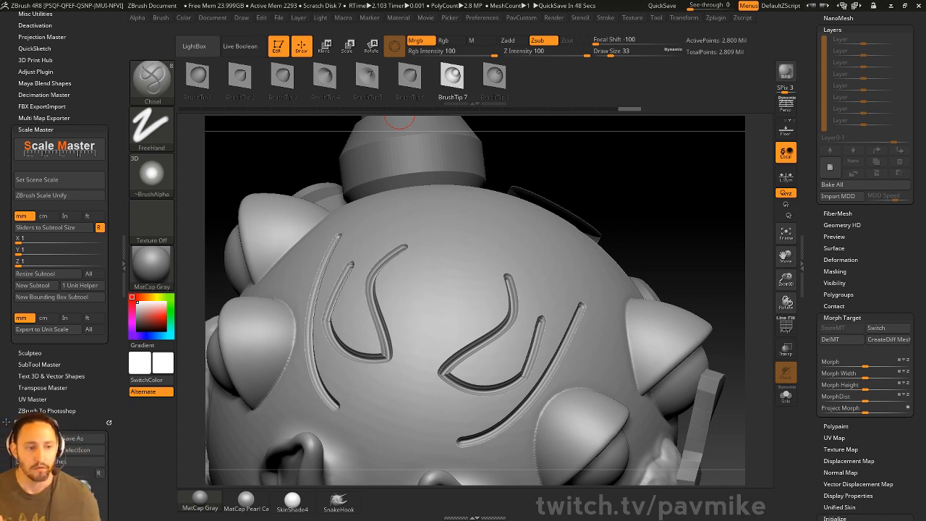
Step: Switch to the PolyMesh3D_1 star tool, turn it into a PolyCylinder and show its PolyFrame wireframe
{"action": "left_click_drag", "start_coordinate": [628, 181], "coordinate": [655, 164], "text": "alt"}
{"action": "left_click_drag", "start_coordinate": [812, 134], "coordinate": [814, 304]}
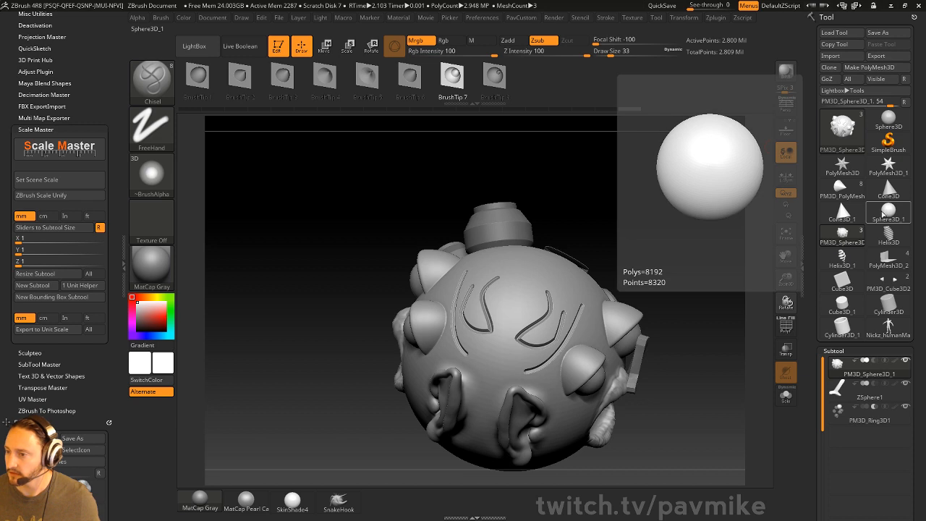
{"action": "left_click", "coordinate": [888, 168]}
{"action": "left_click_drag", "start_coordinate": [702, 285], "coordinate": [635, 259]}
{"action": "key", "text": "w"}
{"action": "left_click", "coordinate": [389, 244]}
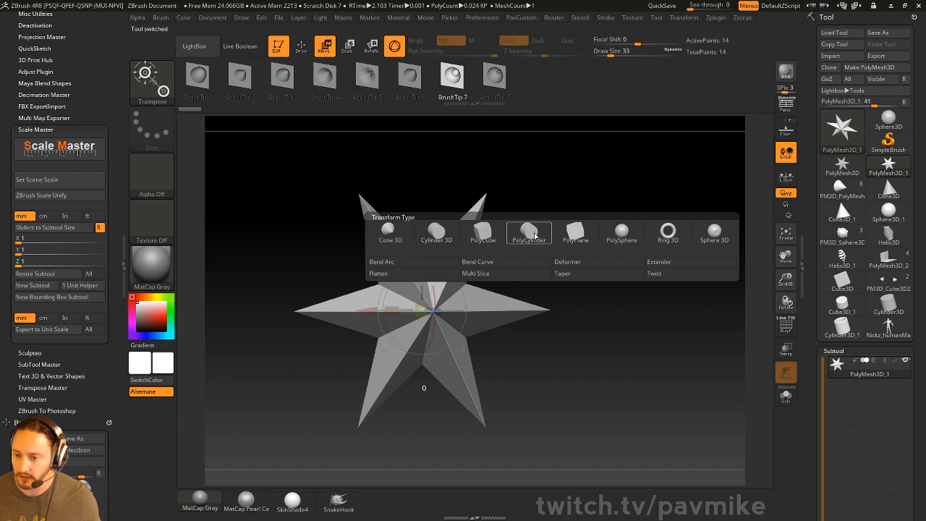
{"action": "left_click", "coordinate": [538, 235]}
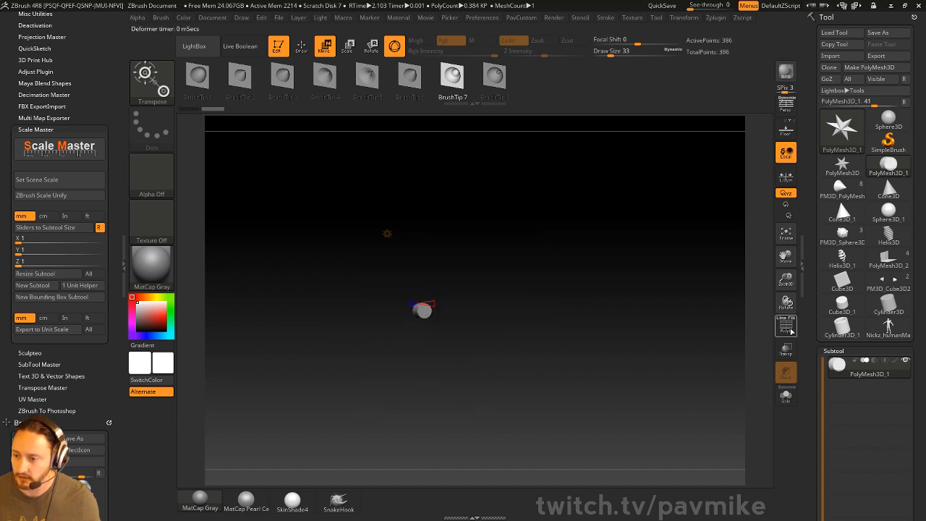
{"action": "left_click", "coordinate": [786, 325]}
{"action": "left_click_drag", "start_coordinate": [427, 290], "coordinate": [460, 291]}
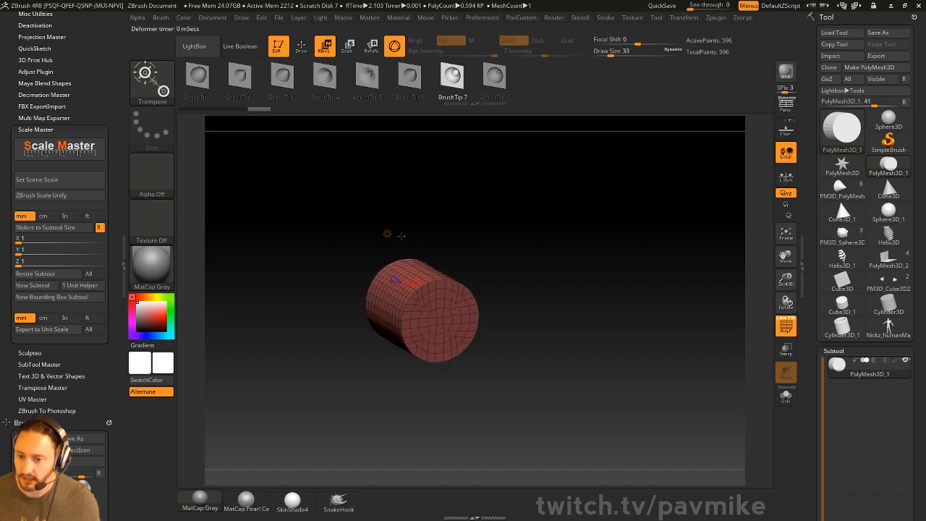
Step: Replace the cylinder with a PolySphere primitive and adjust its resolution
{"action": "left_click", "coordinate": [388, 234]}
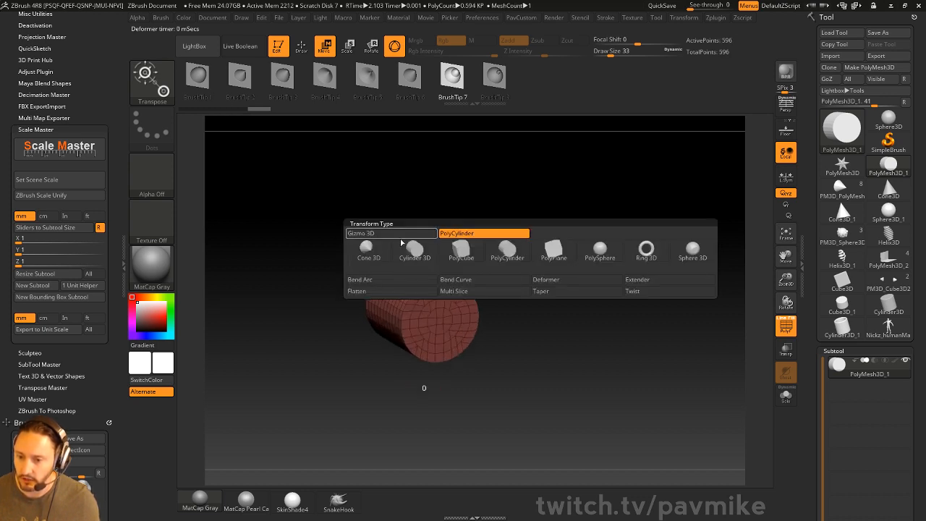
{"action": "left_click", "coordinate": [601, 250]}
{"action": "right_click_drag", "start_coordinate": [462, 230], "coordinate": [413, 265], "text": "ctrl"}
{"action": "mouse_move", "coordinate": [399, 258]}
{"action": "left_mouse_down"}
{"action": "mouse_move", "coordinate": [411, 258]}
{"action": "mouse_move", "coordinate": [354, 239]}
{"action": "mouse_move", "coordinate": [403, 257]}
{"action": "left_mouse_up"}
Step: Replace the sphere with a PolyCube and increase its divisions
{"action": "left_click", "coordinate": [387, 233]}
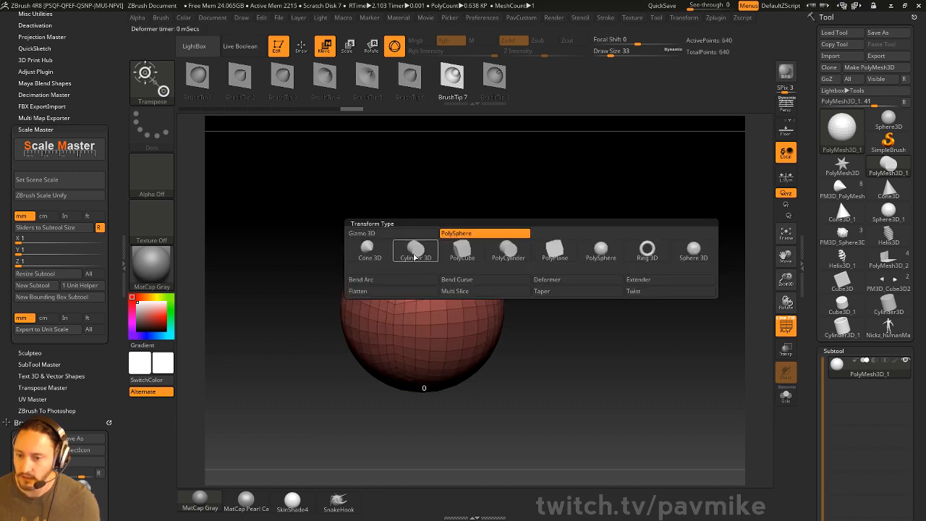
{"action": "left_click", "coordinate": [462, 253]}
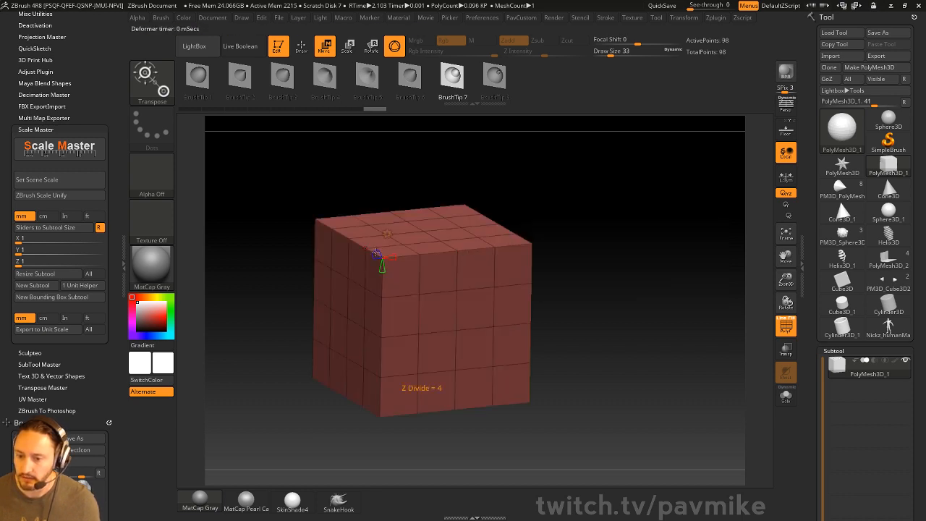
{"action": "left_click_drag", "start_coordinate": [376, 253], "coordinate": [382, 271]}
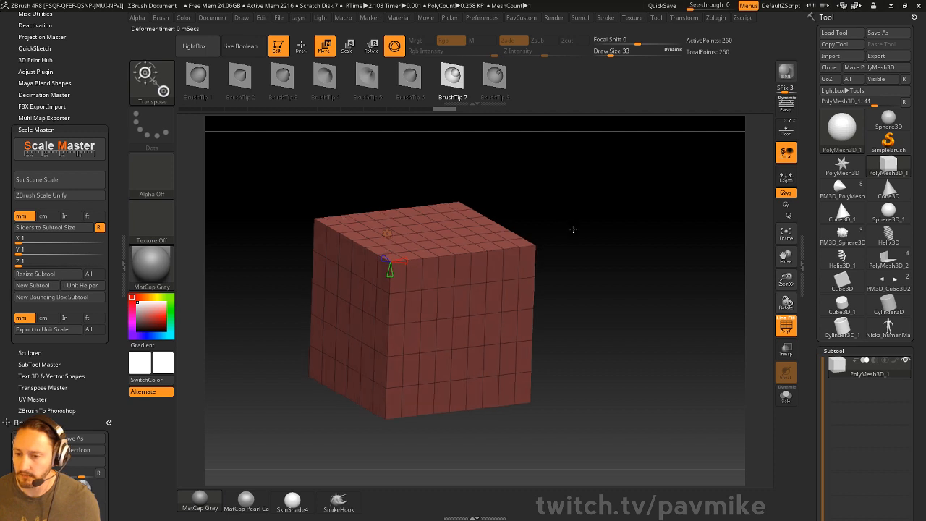
Step: Mask the whole cube, add a PolySphere to the same mesh and move it out in front of the cube's front face
{"action": "left_click", "coordinate": [601, 230], "text": "ctrl"}
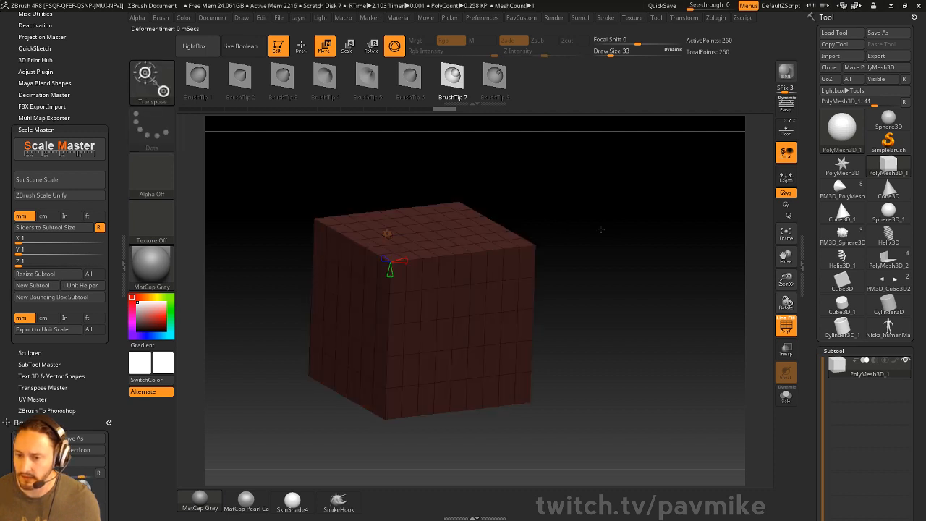
{"action": "left_click", "coordinate": [387, 234]}
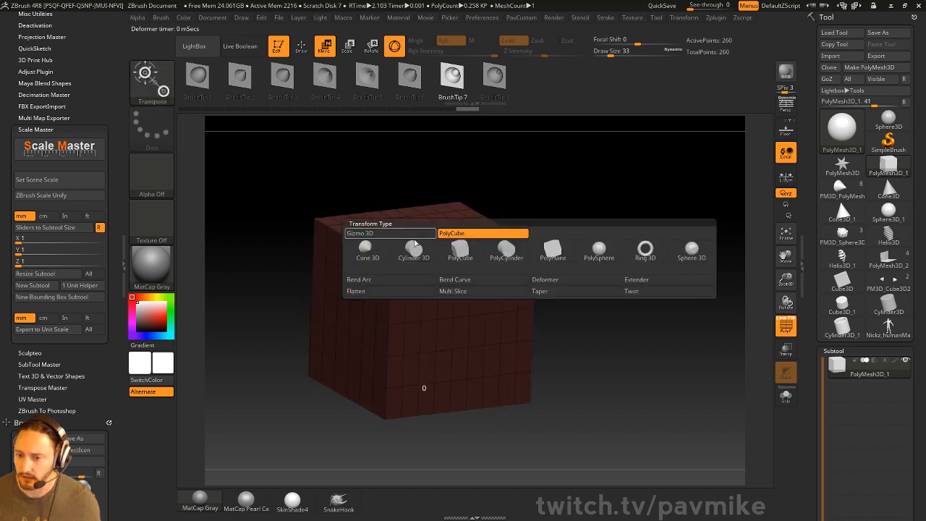
{"action": "left_click", "coordinate": [599, 250]}
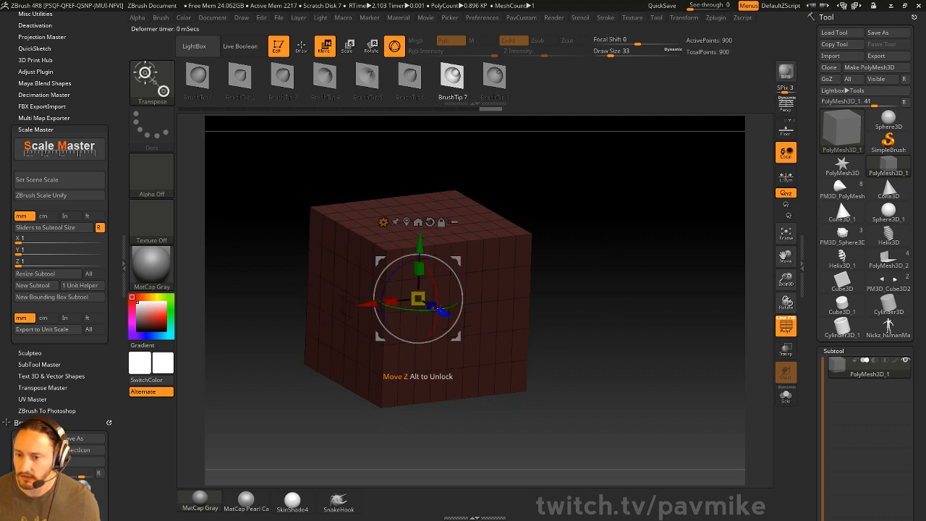
Step: Replace the added sphere with a Ring 3D primitive and make its cross-section thinner
{"action": "left_click", "coordinate": [441, 254]}
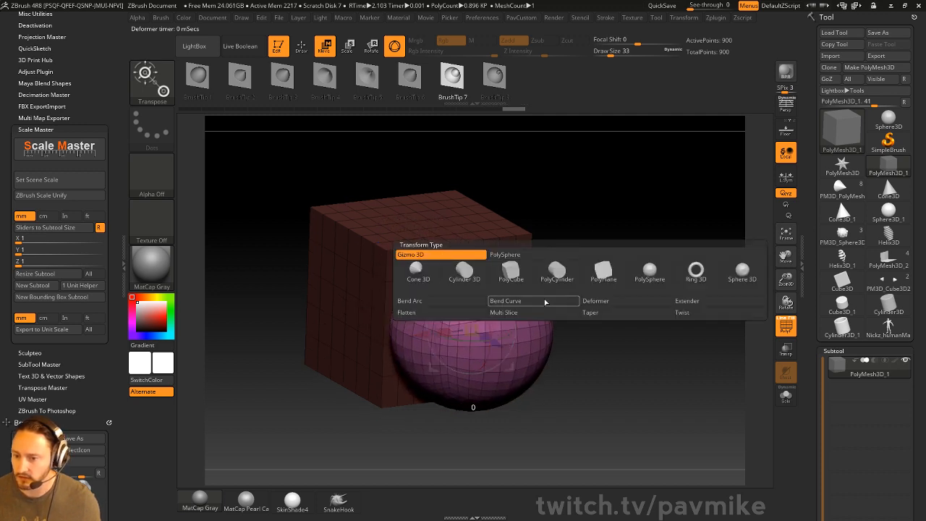
{"action": "left_click", "coordinate": [434, 254]}
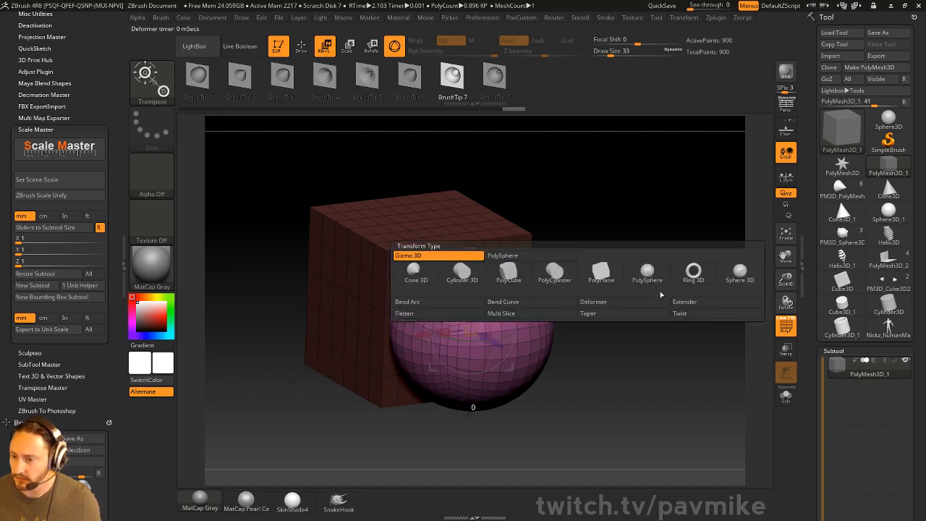
{"action": "left_click", "coordinate": [683, 280]}
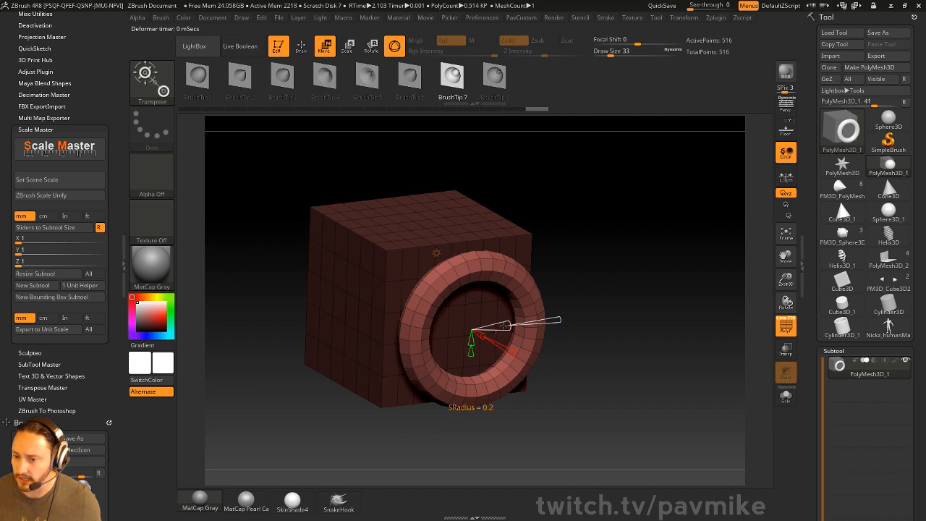
{"action": "left_click_drag", "start_coordinate": [508, 323], "coordinate": [566, 318]}
{"action": "left_click_drag", "start_coordinate": [513, 352], "coordinate": [470, 364]}
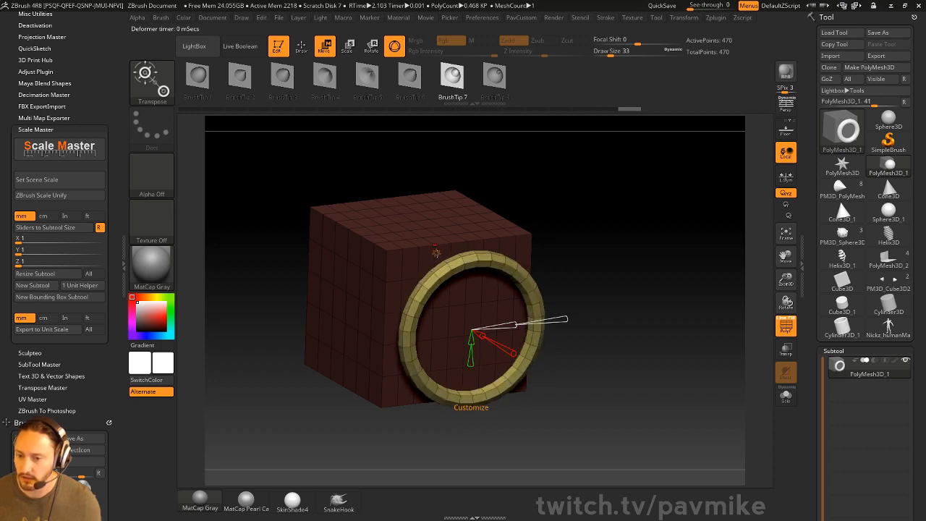
Step: Mask the cube and ring, add a Cylinder 3D, reduce it to seven sides and hollow it into an open tube
{"action": "left_click", "coordinate": [568, 237], "text": "ctrl"}
{"action": "left_click_drag", "start_coordinate": [593, 203], "coordinate": [610, 213], "text": "ctrl"}
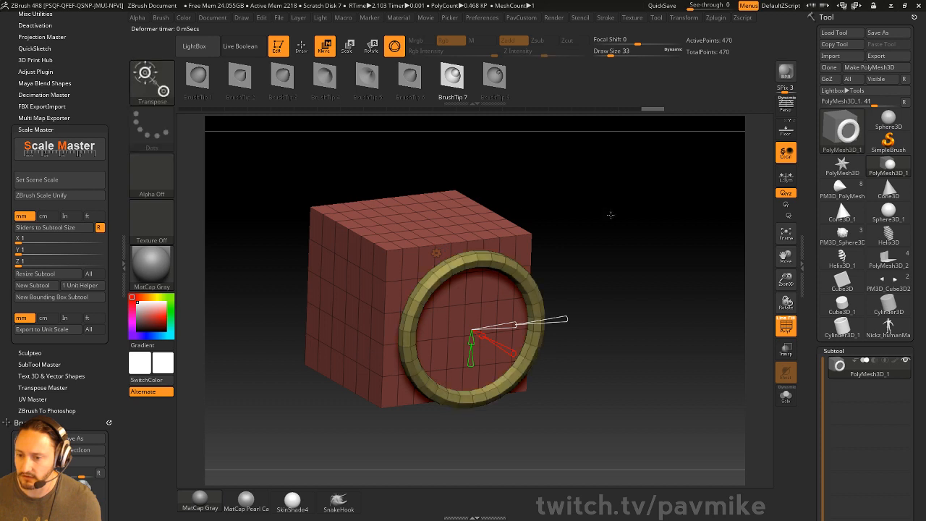
{"action": "left_click", "coordinate": [610, 213], "text": "ctrl"}
{"action": "left_click", "coordinate": [436, 252]}
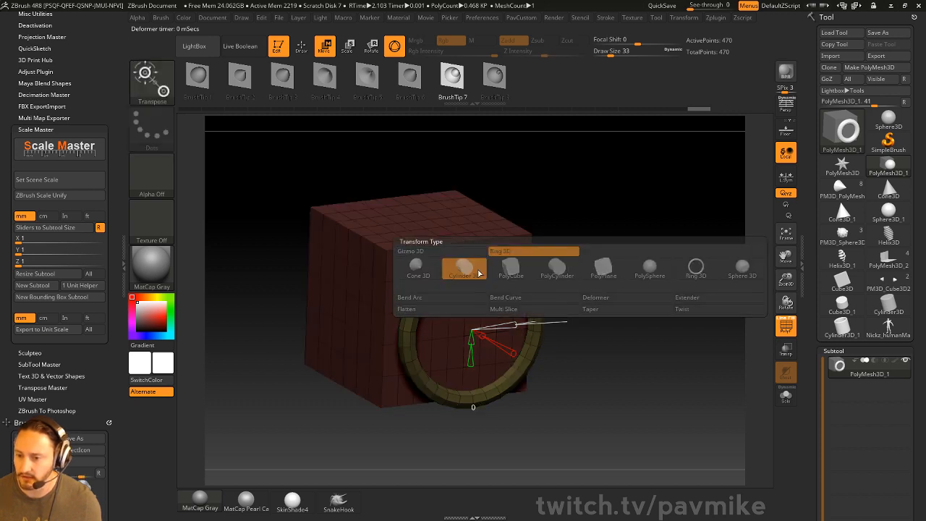
{"action": "left_click", "coordinate": [463, 269]}
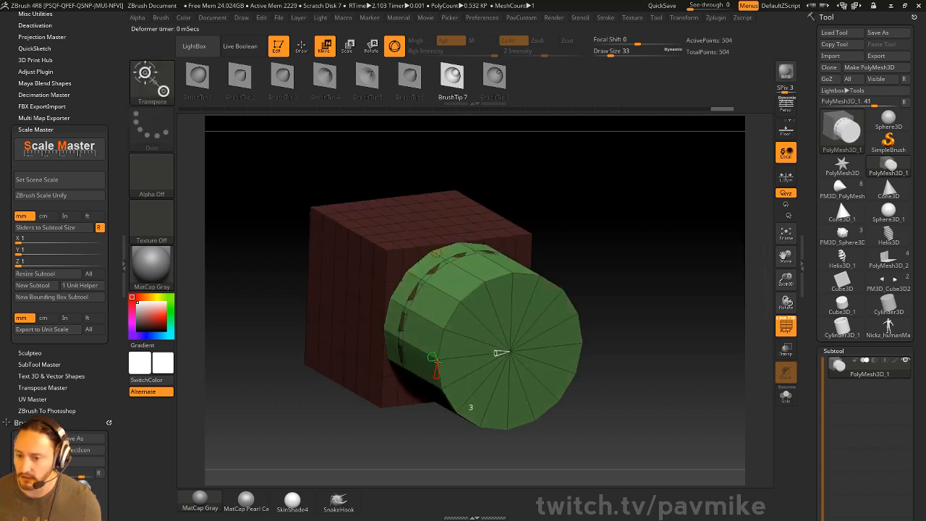
{"action": "left_click_drag", "start_coordinate": [436, 375], "coordinate": [430, 353]}
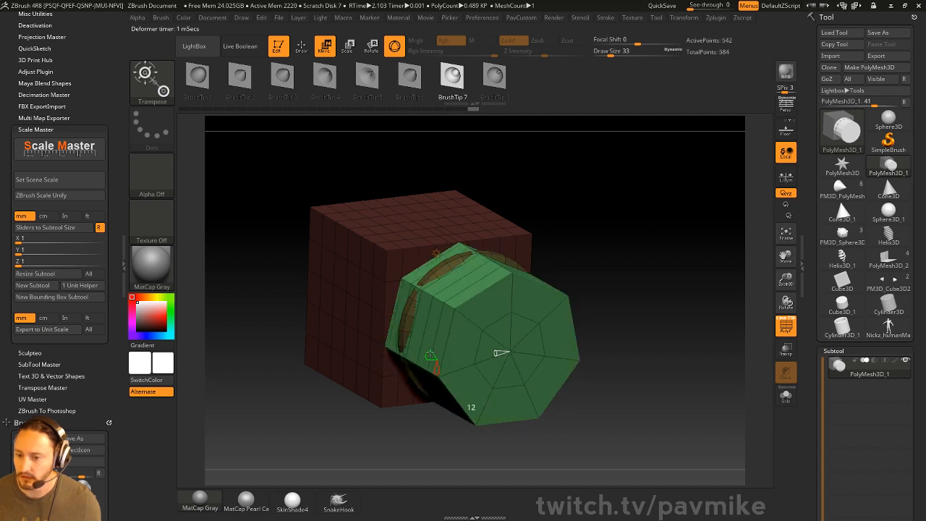
{"action": "left_click_drag", "start_coordinate": [502, 353], "coordinate": [467, 356]}
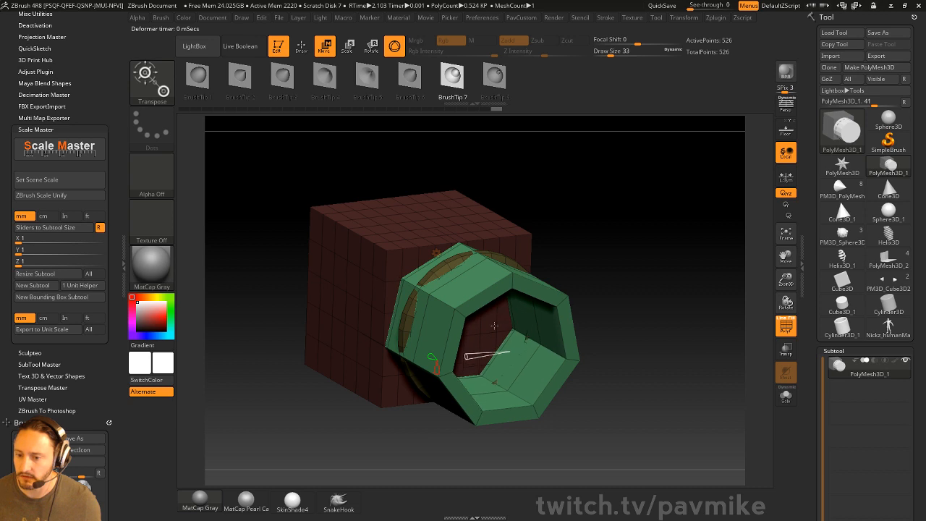
Step: Return to the Gizmo 3D and scale the seven-sided tube down to fit inside the ring
{"action": "left_click", "coordinate": [437, 251]}
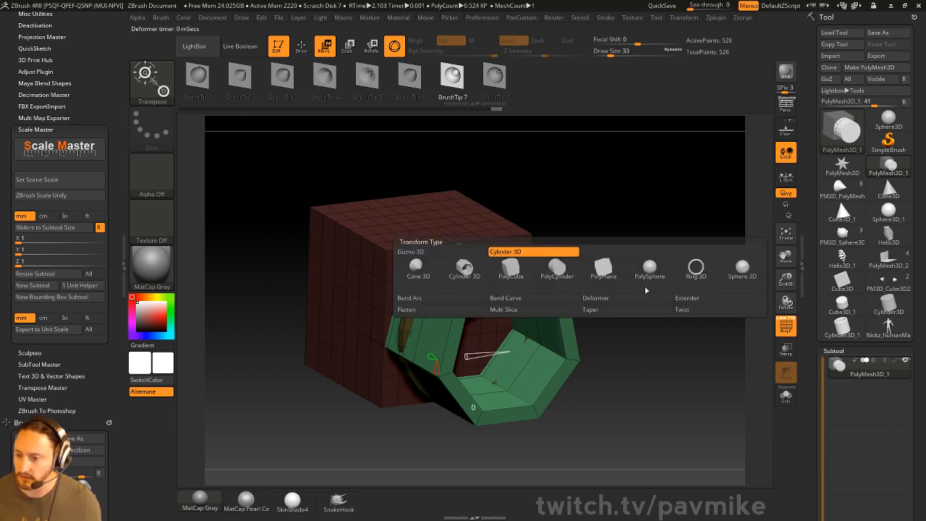
{"action": "left_click", "coordinate": [449, 253]}
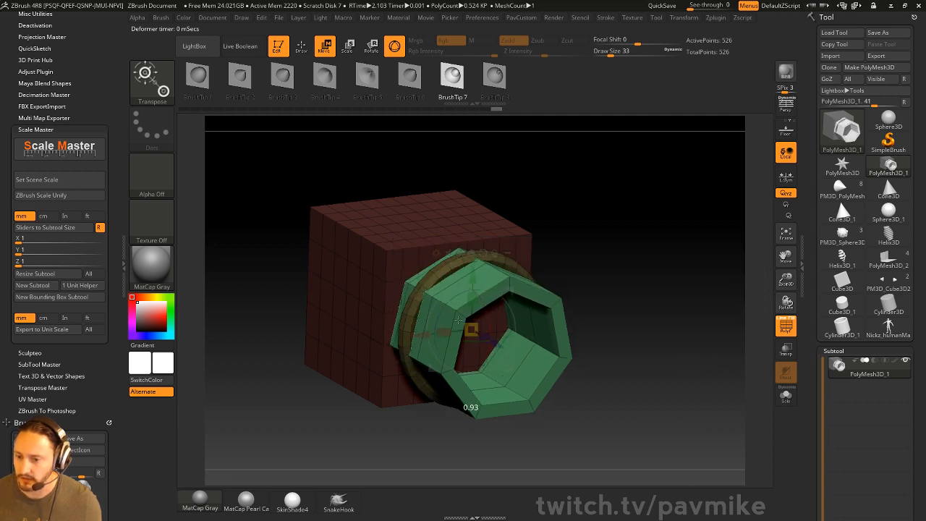
{"action": "left_click_drag", "start_coordinate": [458, 319], "coordinate": [434, 304]}
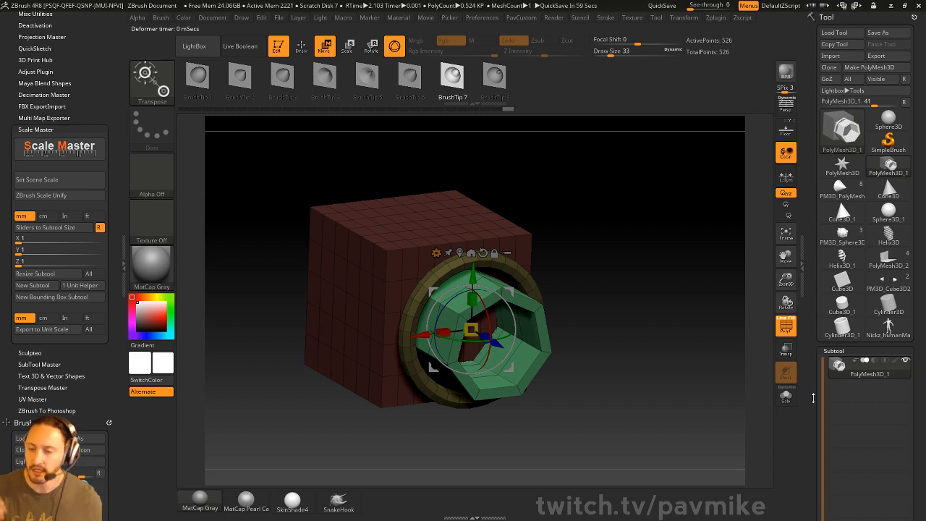
Step: Split the unmasked tube into its own subtool and make the tube the active subtool
{"action": "key", "text": "q"}
{"action": "mouse_move", "coordinate": [625, 243]}
{"action": "left_mouse_down"}
{"action": "mouse_move", "coordinate": [626, 215]}
{"action": "mouse_move", "coordinate": [649, 248]}
{"action": "mouse_move", "coordinate": [630, 250]}
{"action": "left_mouse_up"}
{"action": "key", "text": "s"}
{"action": "key", "text": "2"}
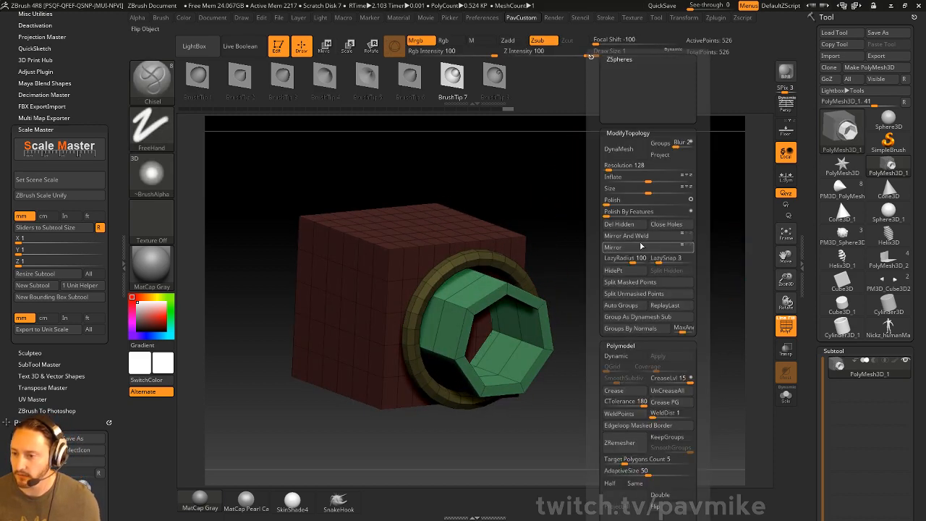
{"action": "left_click", "coordinate": [653, 293]}
{"action": "left_click", "coordinate": [535, 315], "text": "alt"}
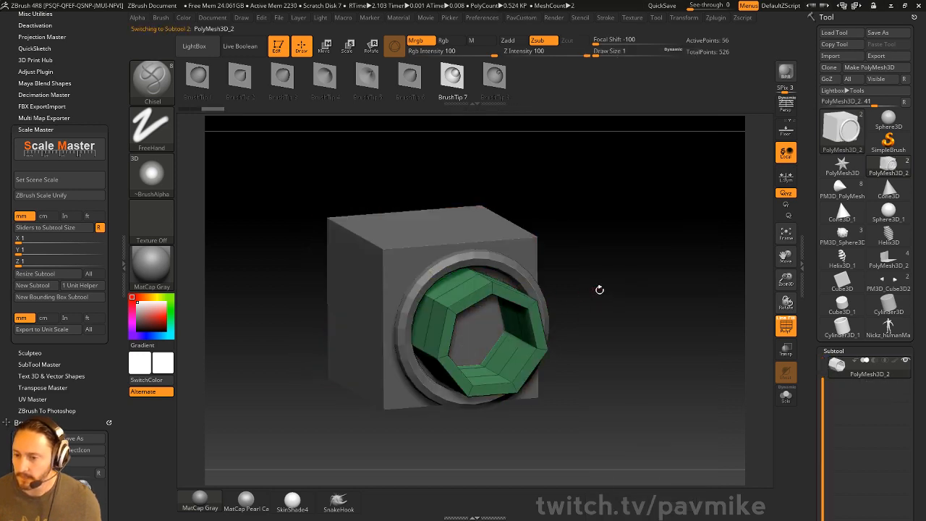
Step: Turn on dynamic subdivision for the tube and crease its edges with a tolerance of 40
{"action": "key", "text": "d"}
{"action": "key", "text": "2"}
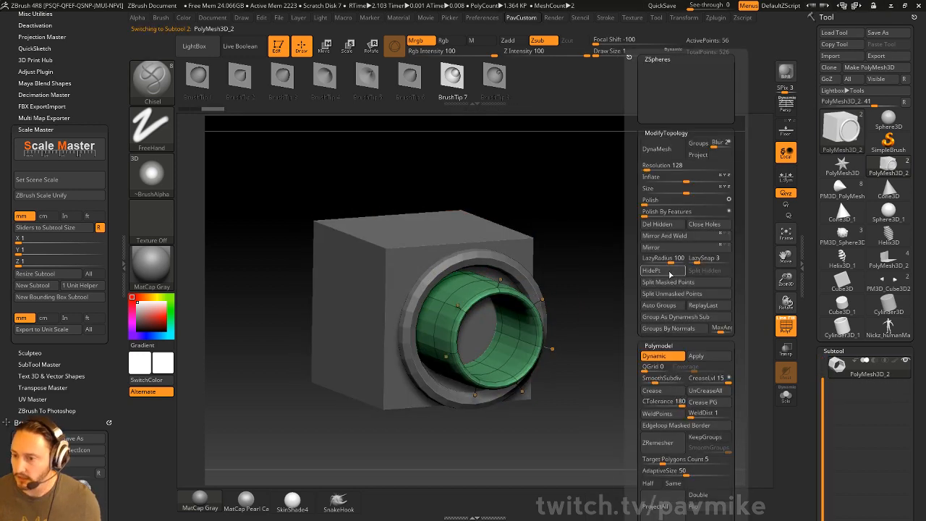
{"action": "left_click", "coordinate": [653, 402]}
{"action": "left_click", "coordinate": [659, 393]}
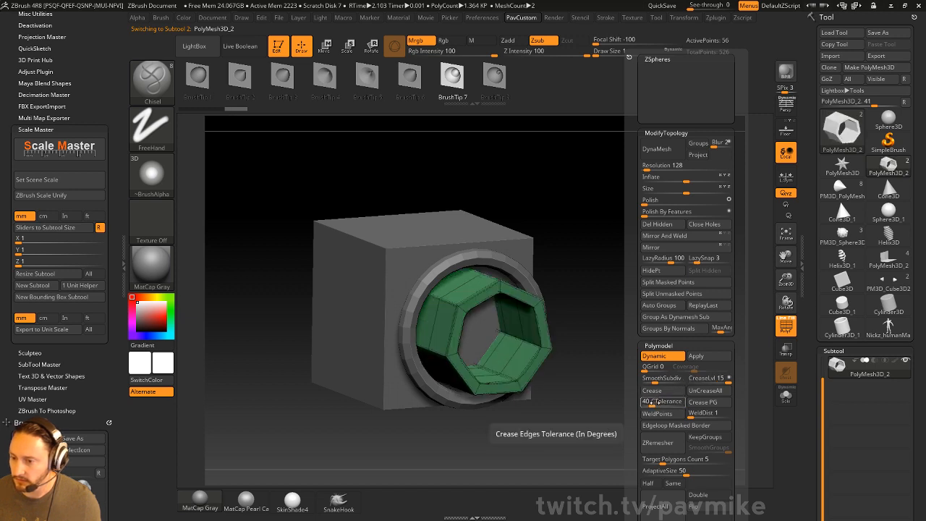
Step: Turn off the tube's dynamic subdivision, crease its edges with a tolerance of 77, and turn the subdivision back on
{"action": "key", "text": "shift+d"}
{"action": "left_click_drag", "start_coordinate": [653, 402], "coordinate": [661, 402]}
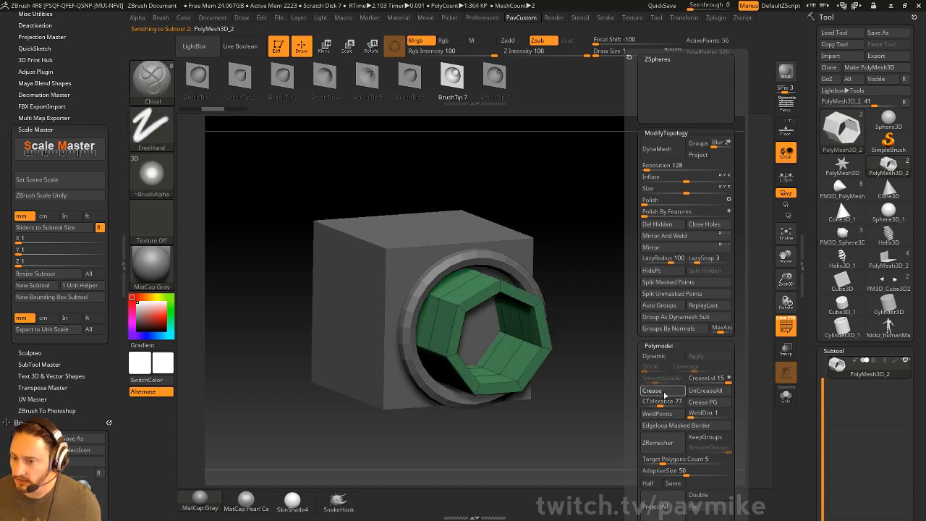
{"action": "left_click", "coordinate": [659, 395]}
{"action": "key", "text": "d"}
{"action": "left_click_drag", "start_coordinate": [599, 281], "coordinate": [624, 293]}
Step: Scale the smoothed tube up slightly with the Gizmo 3D and return to drawing mode
{"action": "key", "text": "w"}
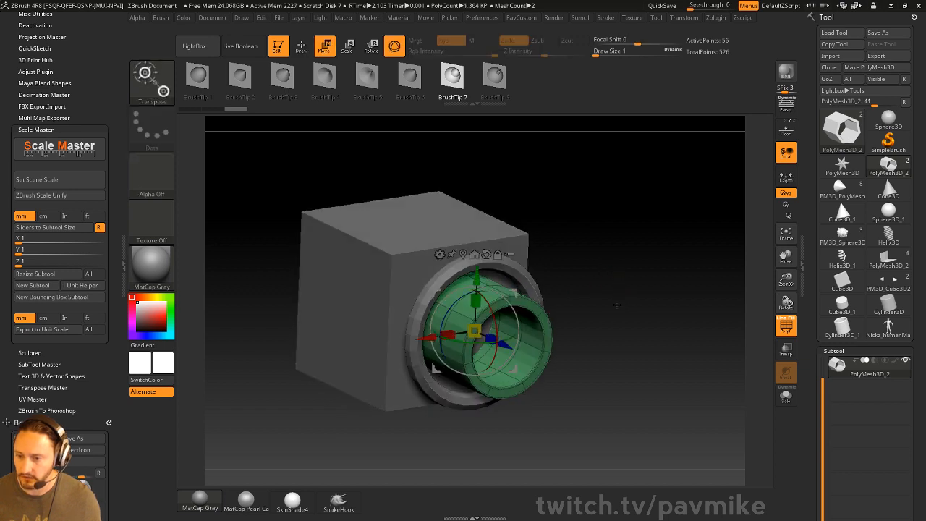
{"action": "left_click_drag", "start_coordinate": [474, 331], "coordinate": [498, 321]}
{"action": "key", "text": "q"}
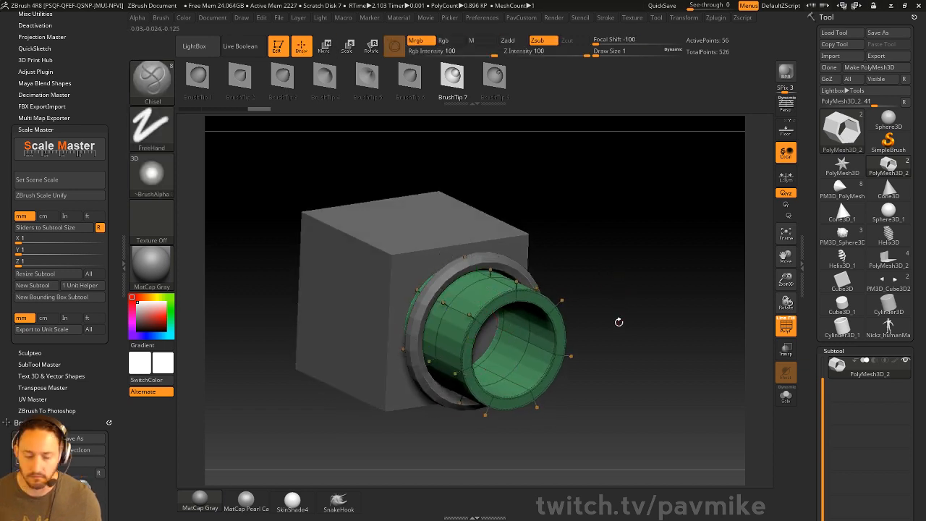
{"action": "key", "text": "w"}
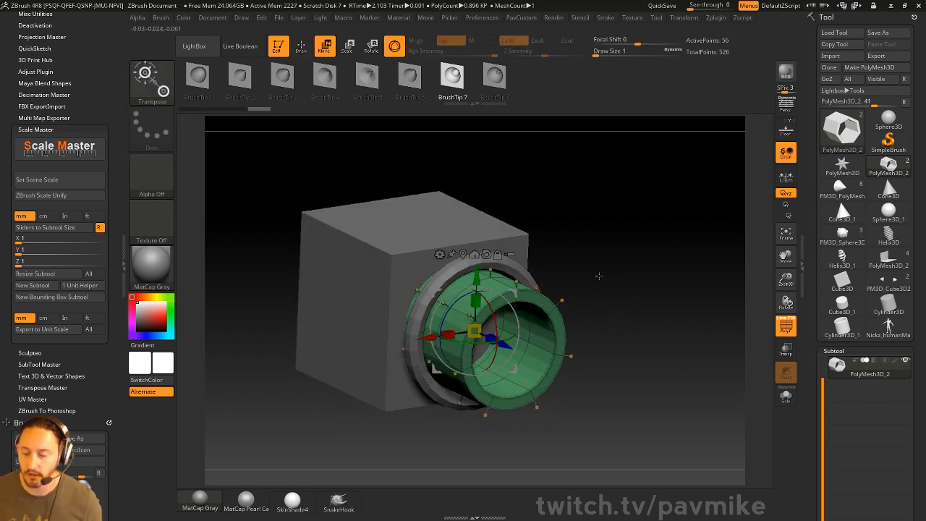
{"action": "left_click", "coordinate": [443, 256]}
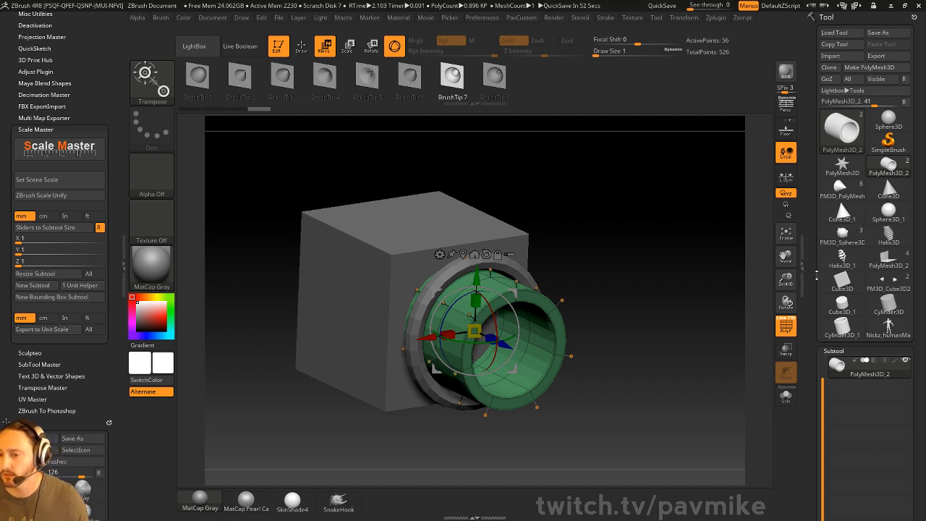
{"action": "key", "text": "q"}
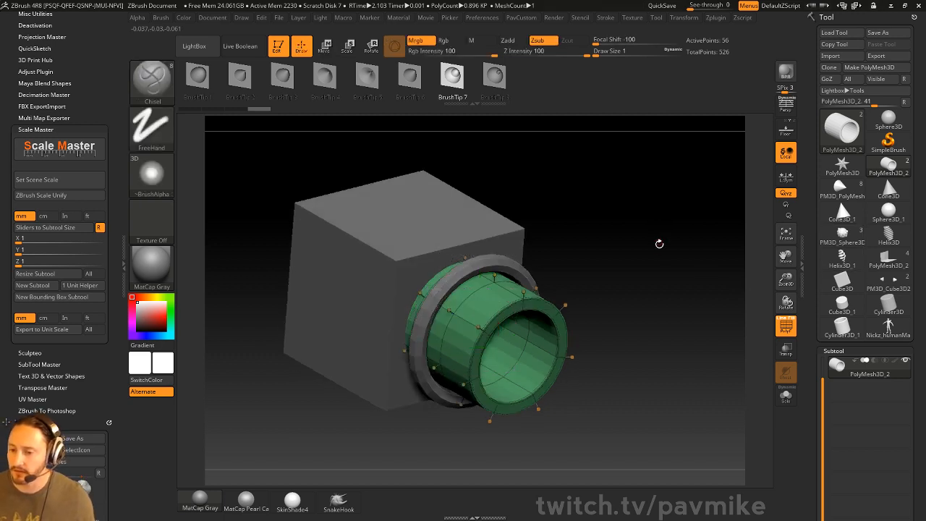
Step: Delete the green tube subtool, leaving only the cube and ring mesh
{"action": "key", "text": "s"}
{"action": "left_click", "coordinate": [665, 256]}
{"action": "mouse_move", "coordinate": [664, 253]}
{"action": "left_mouse_down", "text": "alt"}
{"action": "mouse_move", "coordinate": [654, 243]}
{"action": "mouse_move", "coordinate": [677, 283]}
{"action": "mouse_move", "coordinate": [673, 300]}
{"action": "left_mouse_up", "text": "alt"}
{"action": "mouse_move", "coordinate": [629, 243]}
{"action": "left_mouse_down"}
{"action": "mouse_move", "coordinate": [661, 276]}
{"action": "mouse_move", "coordinate": [664, 307]}
{"action": "mouse_move", "coordinate": [696, 309]}
{"action": "left_mouse_up"}
{"action": "key", "text": "s"}
{"action": "left_click", "coordinate": [666, 302]}
{"action": "left_click_drag", "start_coordinate": [805, 317], "coordinate": [808, 231]}
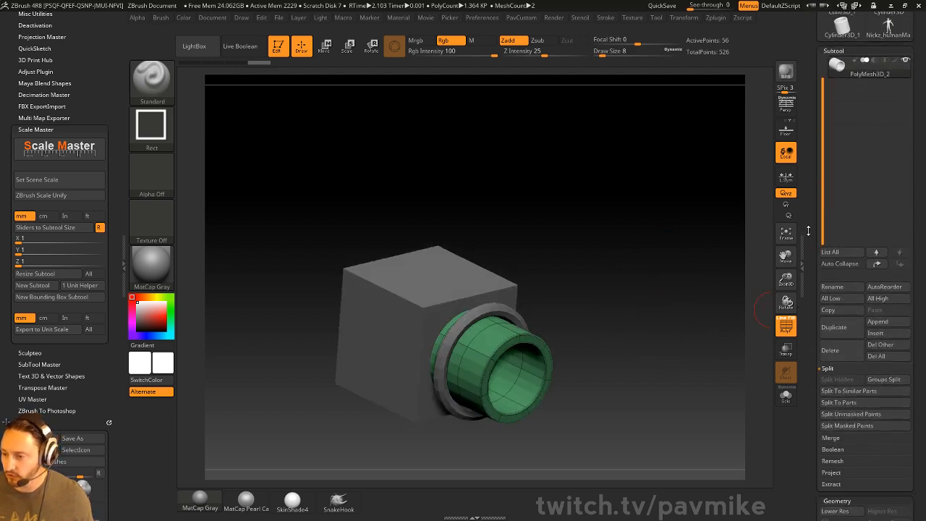
{"action": "left_click", "coordinate": [841, 351]}
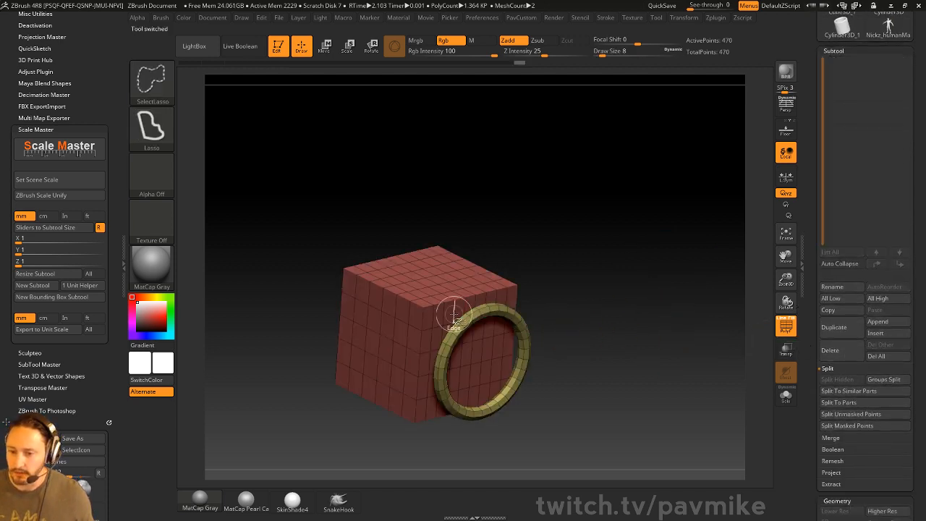
Step: Isolate the cube with the rectangle selection brush and delete the hidden ring geometry
{"action": "left_click", "coordinate": [427, 311], "text": "ctrl+shift"}
{"action": "left_click", "coordinate": [718, 297], "text": "ctrl+shift"}
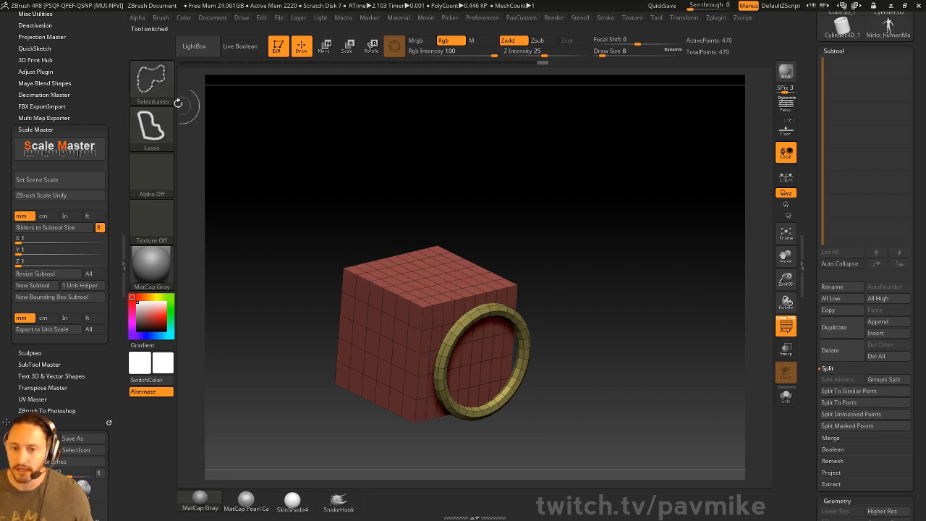
{"action": "left_click", "coordinate": [160, 91]}
{"action": "left_click", "coordinate": [304, 90]}
{"action": "left_click", "coordinate": [471, 299], "text": "ctrl+shift"}
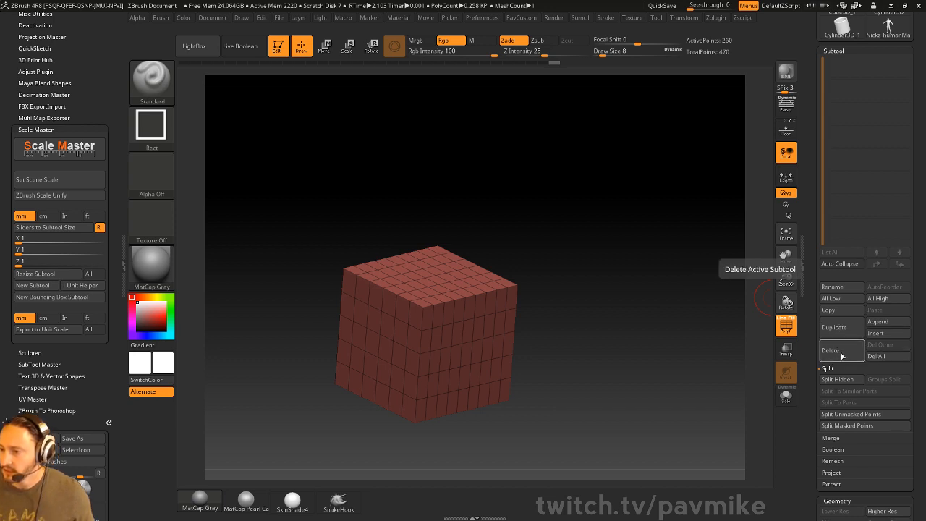
{"action": "key", "text": "5"}
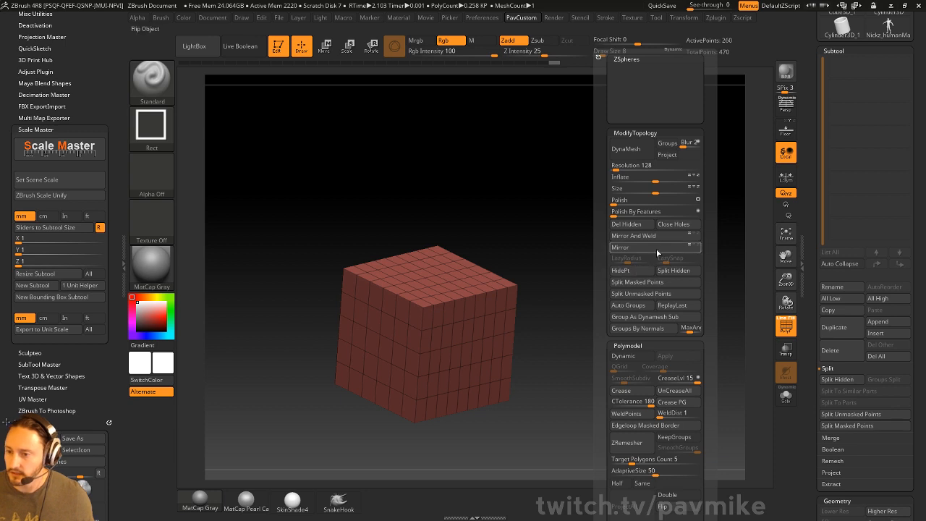
{"action": "left_click", "coordinate": [631, 224]}
{"action": "left_click_drag", "start_coordinate": [613, 239], "coordinate": [633, 259], "text": "alt"}
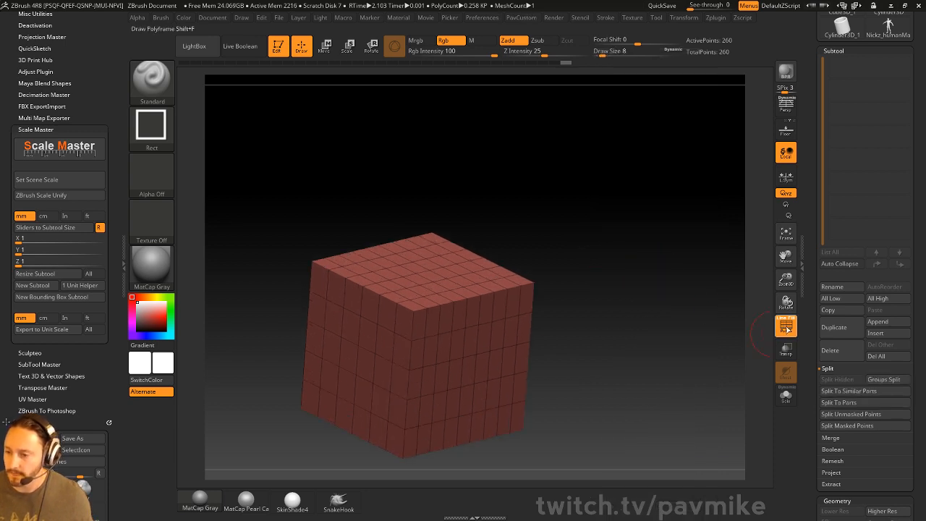
Step: Turn on dynamic subdivision for the cube with a QGrid of 4 to bevel its edges, and hide the polyframe
{"action": "scroll", "coordinate": [832, 304], "scroll_direction": "down", "scroll_amount": 6}
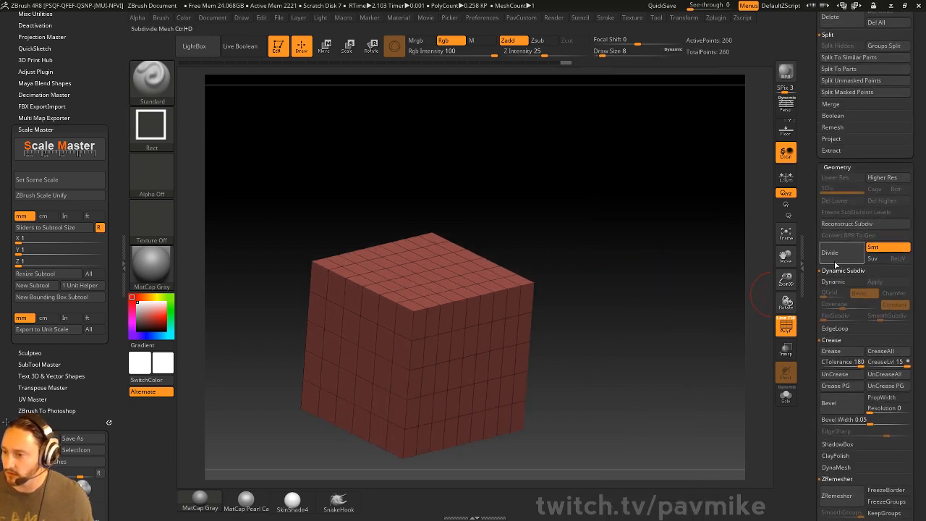
{"action": "left_click", "coordinate": [834, 283]}
{"action": "left_click_drag", "start_coordinate": [824, 293], "coordinate": [842, 306]}
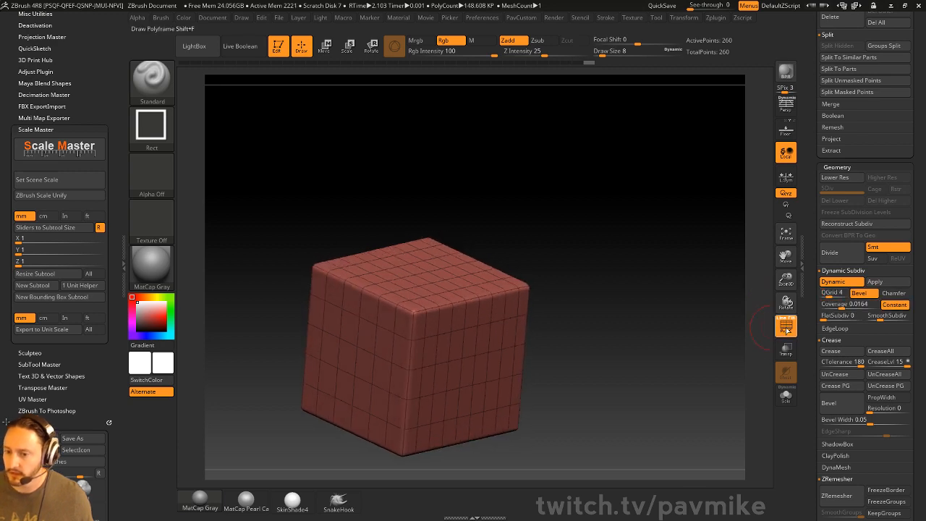
{"action": "key", "text": "shift+f"}
Step: Insert the JointCreate mesh from the IMM Boolean brush on the cube's front face and split the masked points into separate subtools
{"action": "key", "text": "b"}
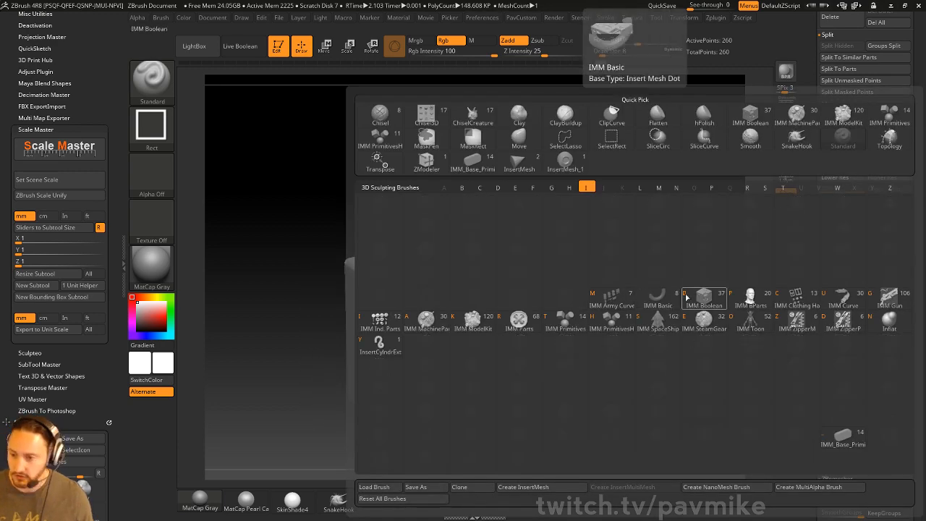
{"action": "key", "text": "i"}
{"action": "left_click", "coordinate": [702, 294]}
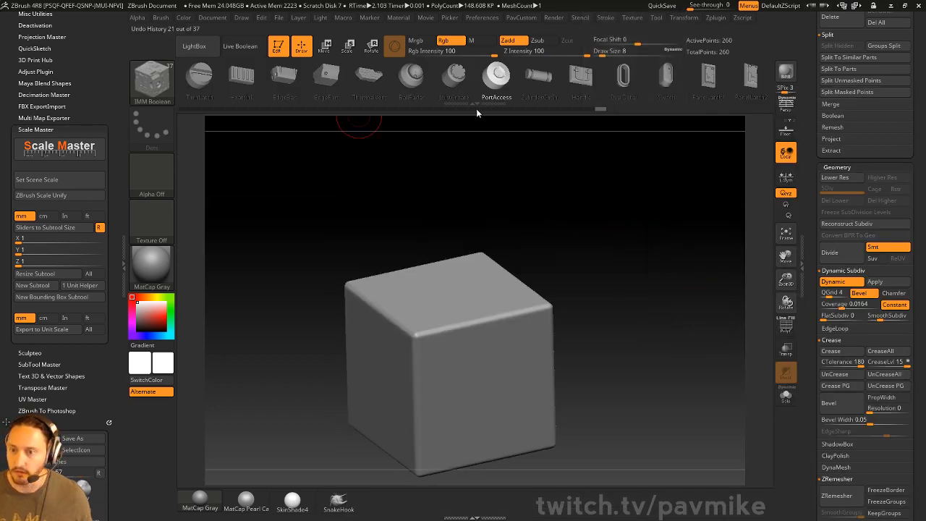
{"action": "left_click", "coordinate": [454, 74]}
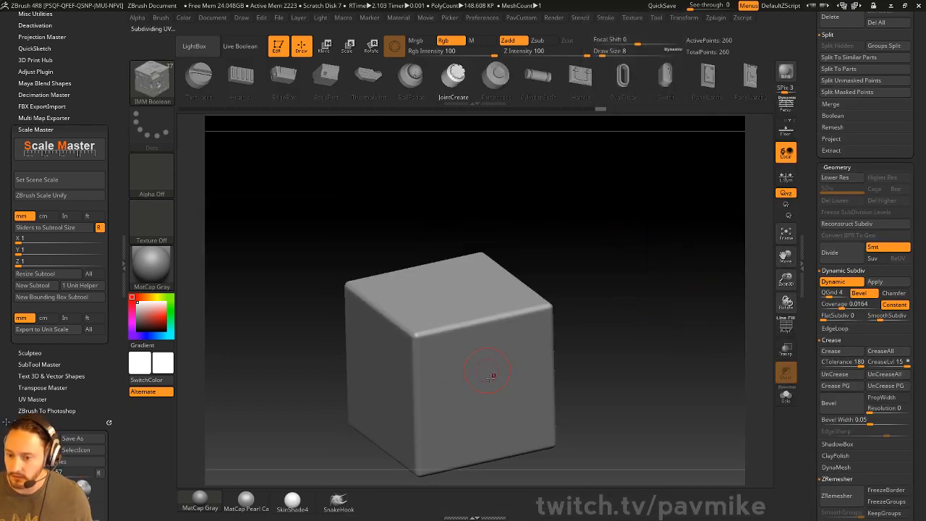
{"action": "left_click_drag", "start_coordinate": [490, 379], "coordinate": [526, 401]}
{"action": "key", "text": "2"}
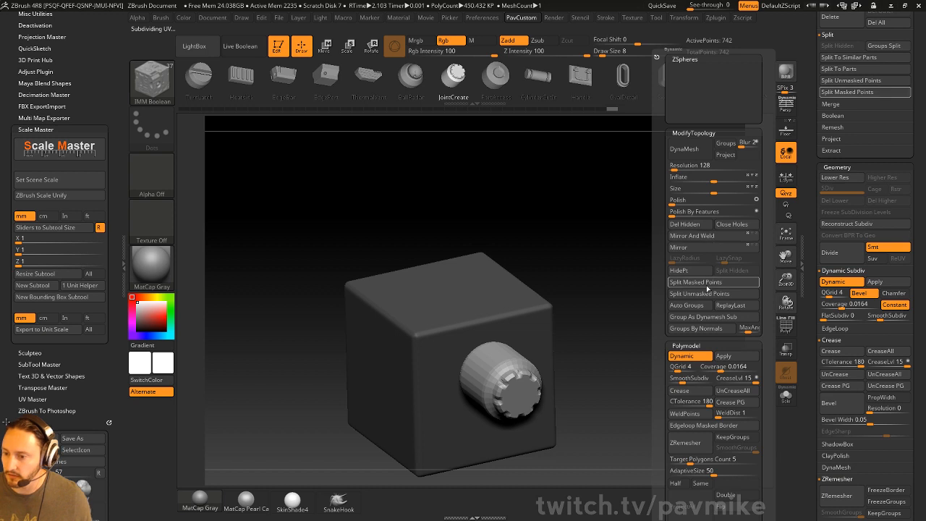
{"action": "left_click", "coordinate": [707, 286]}
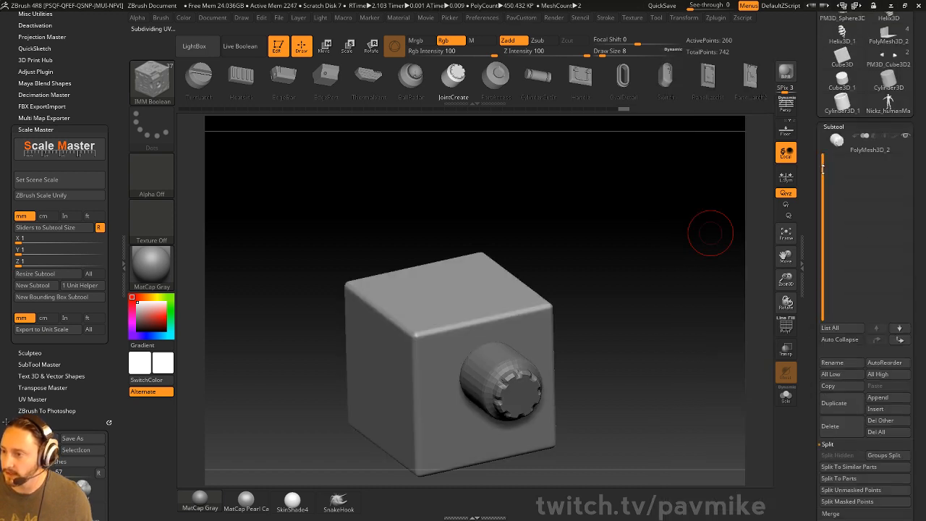
Step: Set the inserted joint subtool to subtract and turn on Live Boolean to cut it from the cube
{"action": "left_click_drag", "start_coordinate": [823, 170], "coordinate": [823, 142]}
{"action": "left_click", "coordinate": [875, 158]}
{"action": "key", "text": "b"}
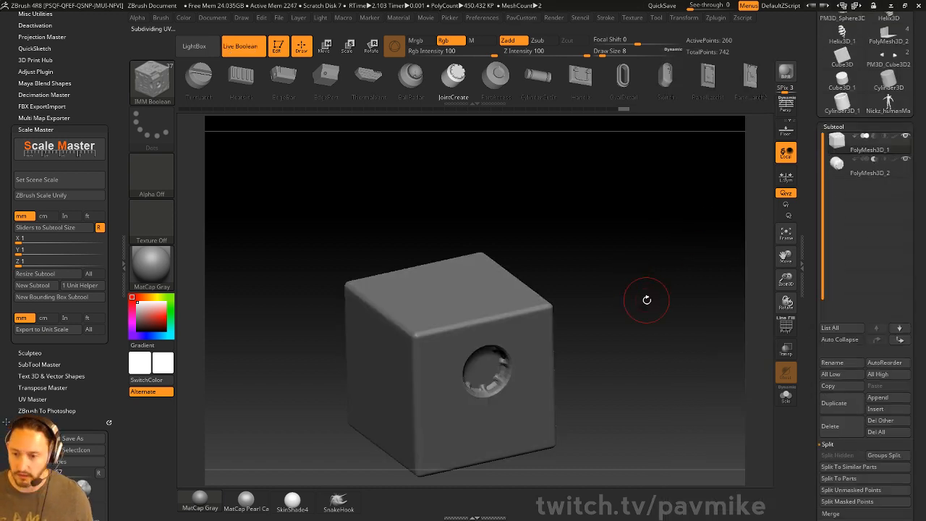
{"action": "left_click_drag", "start_coordinate": [647, 299], "coordinate": [660, 227]}
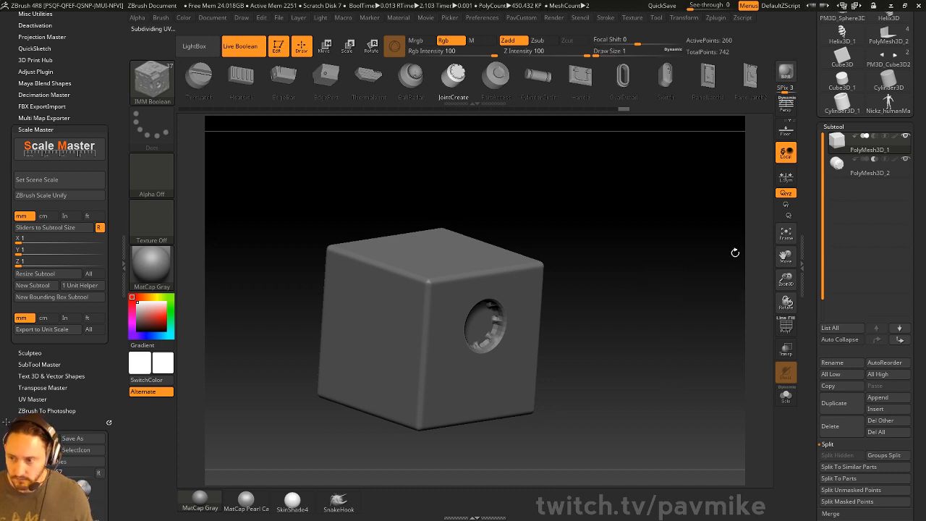
Step: Make the joint cutter the active subtool and set its dynamic subdivision QGrid to 0
{"action": "left_click", "coordinate": [857, 172]}
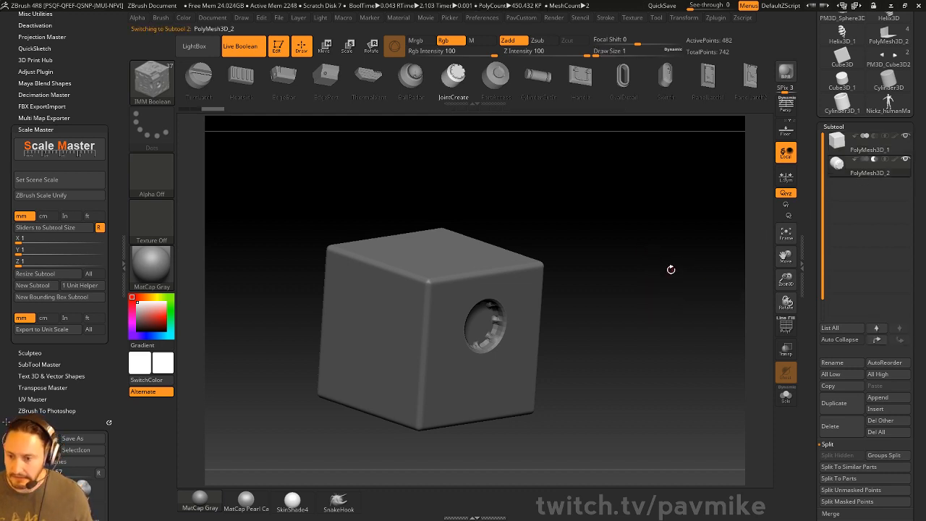
{"action": "scroll", "coordinate": [832, 193], "scroll_direction": "down", "scroll_amount": 5}
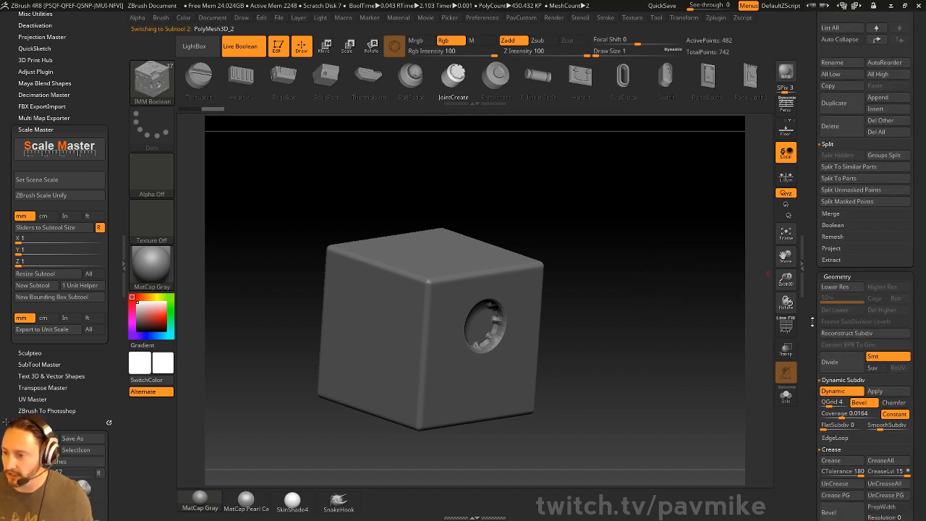
{"action": "scroll", "coordinate": [825, 322], "scroll_direction": "down", "scroll_amount": 2}
{"action": "left_click_drag", "start_coordinate": [827, 334], "coordinate": [815, 334]}
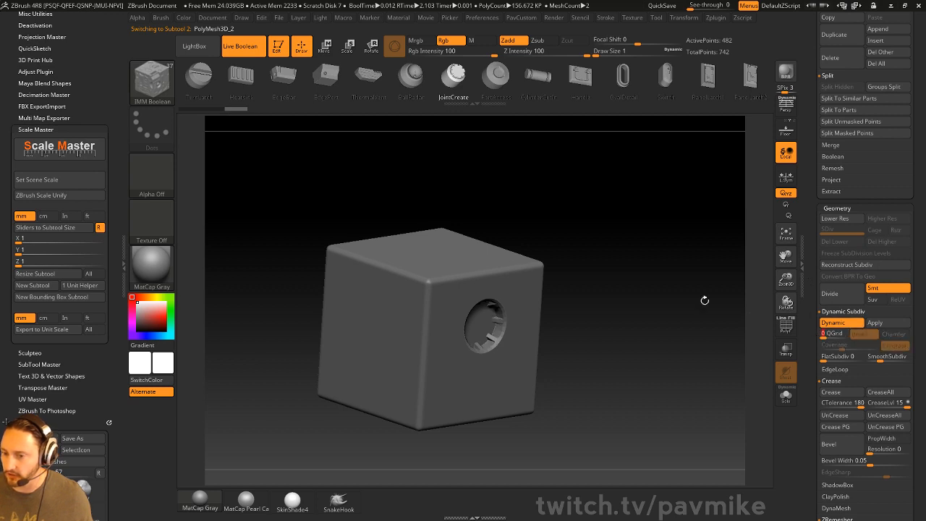
{"action": "left_click_drag", "start_coordinate": [705, 300], "coordinate": [662, 299]}
Step: Face the cube's front and move the joint cutter toward the upper-right corner of that face with the Gizmo 3D
{"action": "scroll", "coordinate": [813, 254], "scroll_direction": "up", "scroll_amount": 10}
{"action": "left_click_drag", "start_coordinate": [734, 337], "coordinate": [666, 288]}
{"action": "key", "text": "w"}
{"action": "left_click_drag", "start_coordinate": [518, 287], "coordinate": [562, 267]}
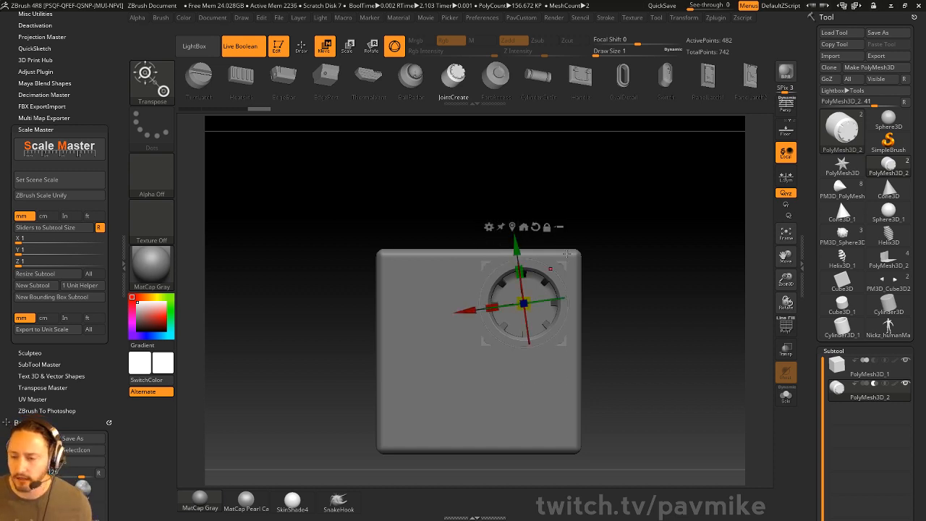
Step: Duplicate the rounded cube subtool, PolyMesh3D_1
{"action": "key", "text": "q"}
{"action": "left_click_drag", "start_coordinate": [647, 221], "coordinate": [666, 243]}
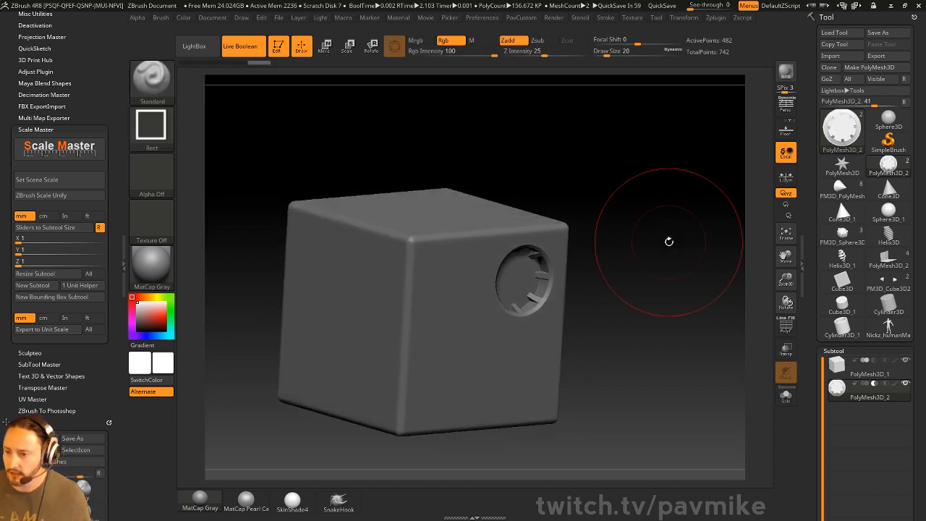
{"action": "left_click", "coordinate": [861, 377]}
{"action": "scroll", "coordinate": [834, 329], "scroll_direction": "down", "scroll_amount": 3}
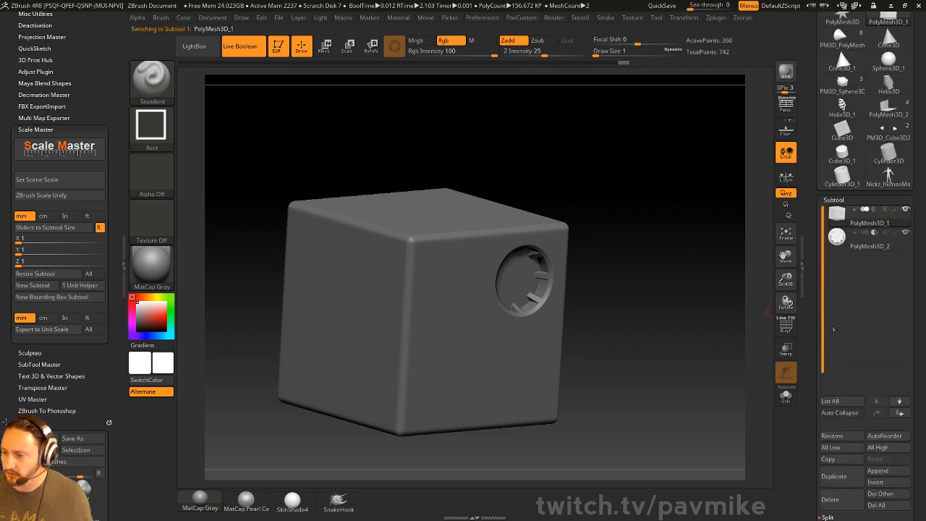
{"action": "left_click", "coordinate": [835, 476]}
{"action": "scroll", "coordinate": [847, 239], "scroll_direction": "down", "scroll_amount": 3}
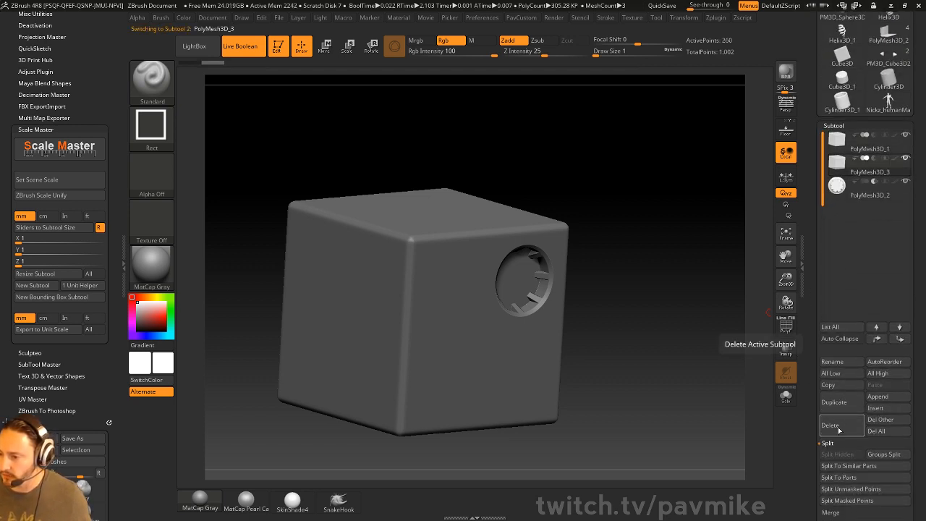
Step: Isolate the duplicated cube with its polyframe shown, keep only the flat front face visible and delete the hidden geometry
{"action": "left_click", "coordinate": [787, 330]}
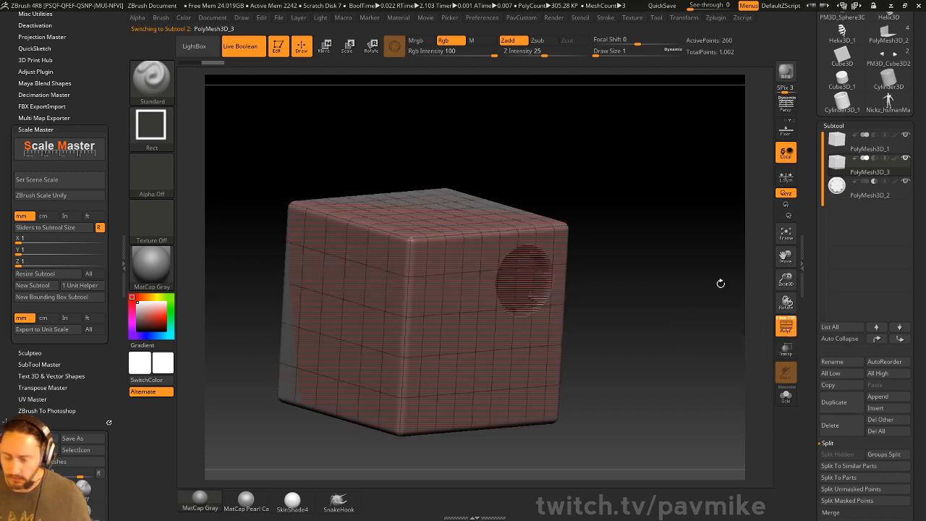
{"action": "left_click", "coordinate": [783, 398]}
{"action": "left_click_drag", "start_coordinate": [651, 326], "coordinate": [618, 285]}
{"action": "left_click_drag", "start_coordinate": [564, 153], "coordinate": [524, 451], "text": "ctrl+shift"}
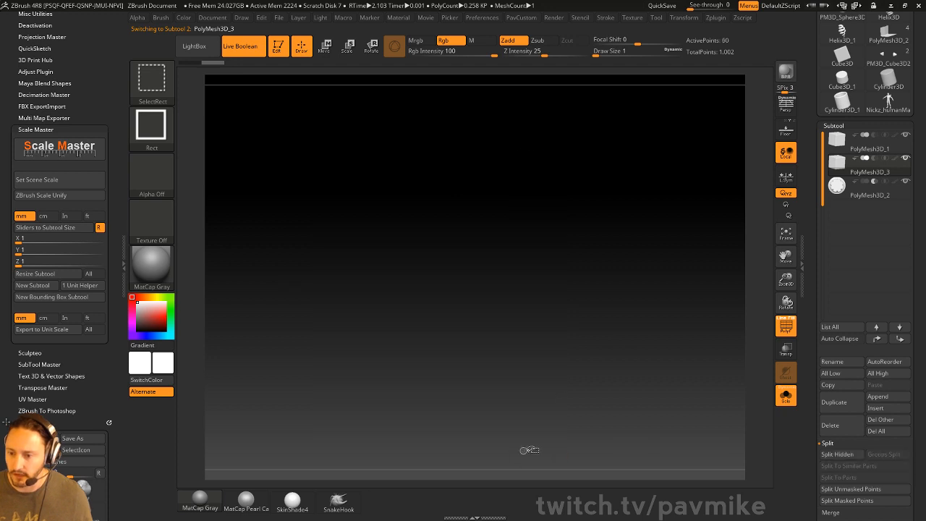
{"action": "left_click_drag", "start_coordinate": [628, 323], "coordinate": [673, 304]}
{"action": "key", "text": "space"}
{"action": "left_click", "coordinate": [660, 224]}
{"action": "left_click_drag", "start_coordinate": [593, 236], "coordinate": [640, 255], "text": "shift"}
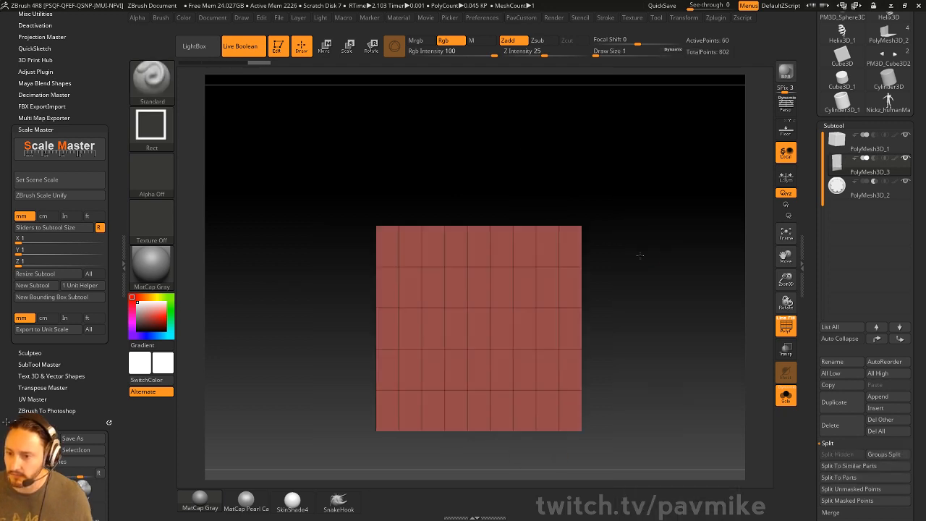
Step: Use ZModeler's Insert NanoMesh action with target Polygroup All to place box instances on every polygon of the flat panel
{"action": "key", "text": "b"}
{"action": "key", "text": "z"}
{"action": "key", "text": "m"}
{"action": "key", "text": "space"}
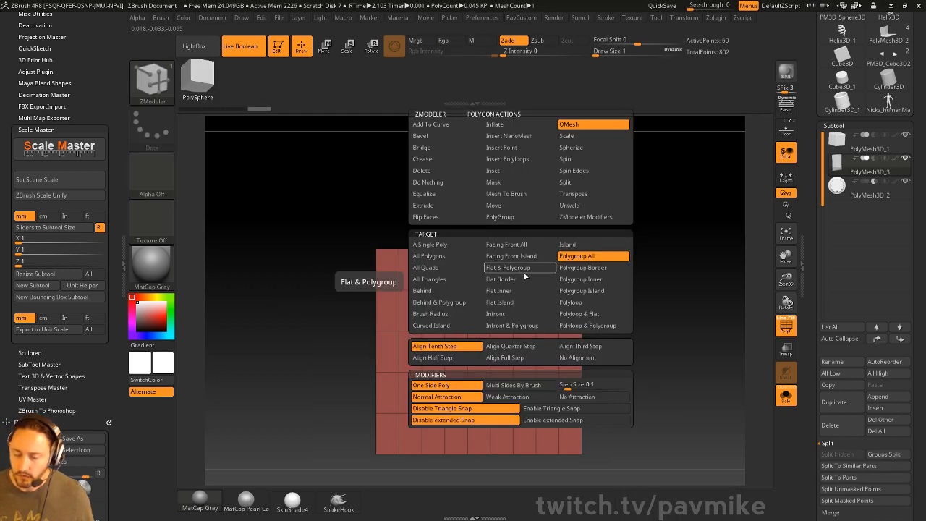
{"action": "left_click", "coordinate": [515, 137]}
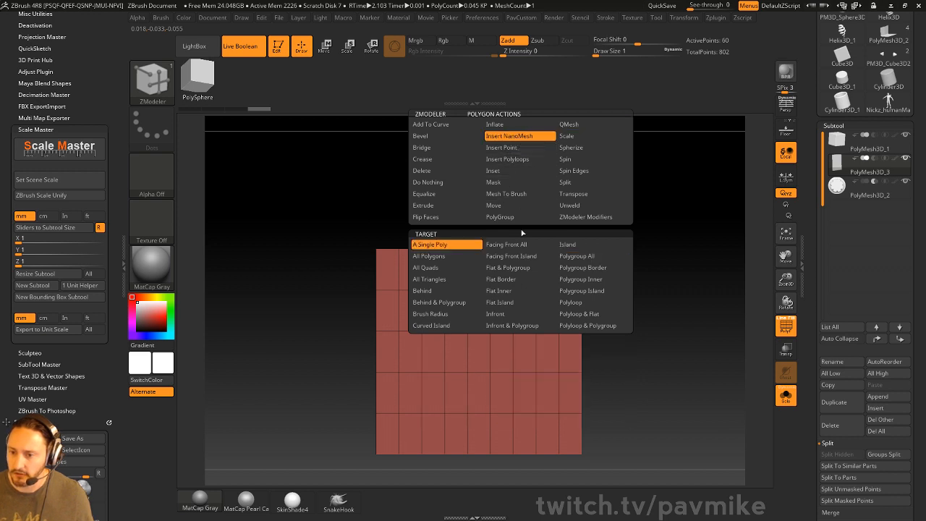
{"action": "left_click", "coordinate": [578, 257]}
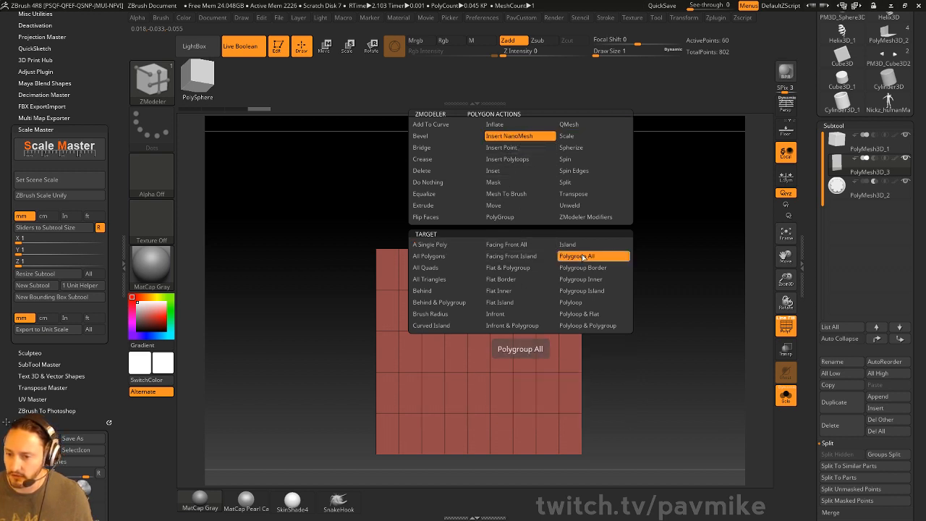
{"action": "left_click_drag", "start_coordinate": [522, 274], "coordinate": [512, 464]}
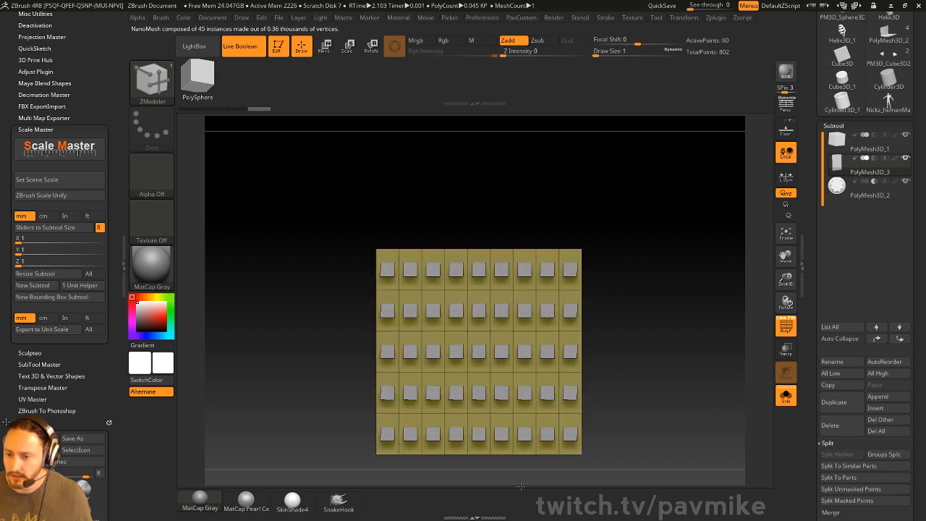
Step: Set the panel's NanoMesh to Fit mode with a size of 1
{"action": "left_click_drag", "start_coordinate": [686, 358], "coordinate": [797, 275]}
{"action": "left_click_drag", "start_coordinate": [810, 321], "coordinate": [812, 204]}
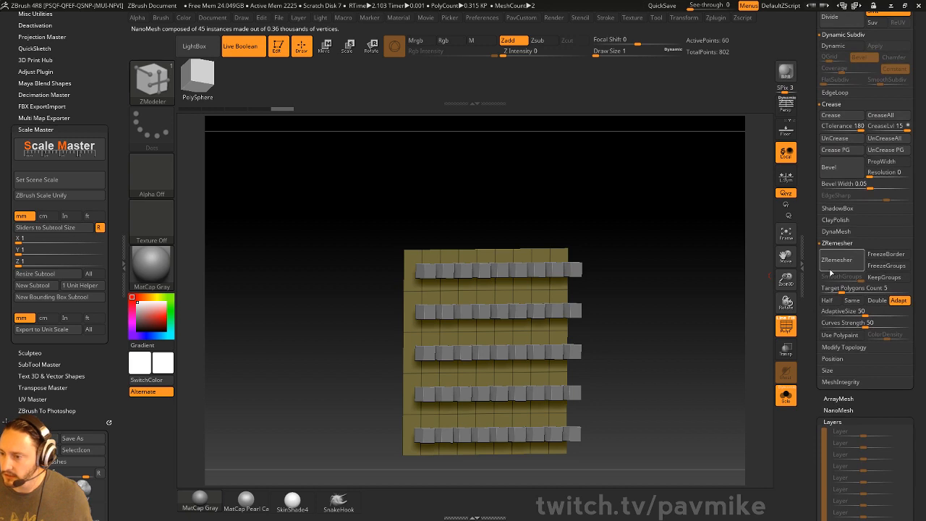
{"action": "left_click_drag", "start_coordinate": [833, 422], "coordinate": [833, 288]}
{"action": "key", "text": "shift"}
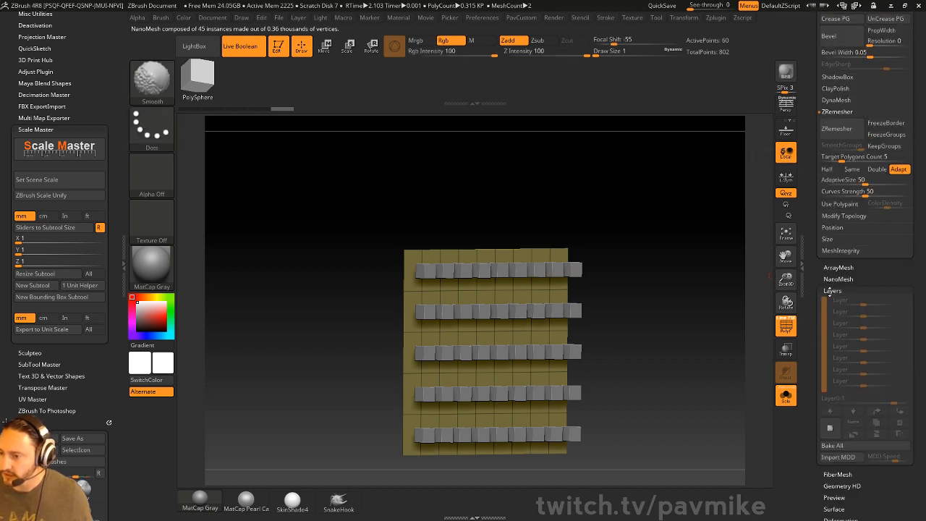
{"action": "left_click", "coordinate": [833, 287]}
{"action": "left_click", "coordinate": [838, 276]}
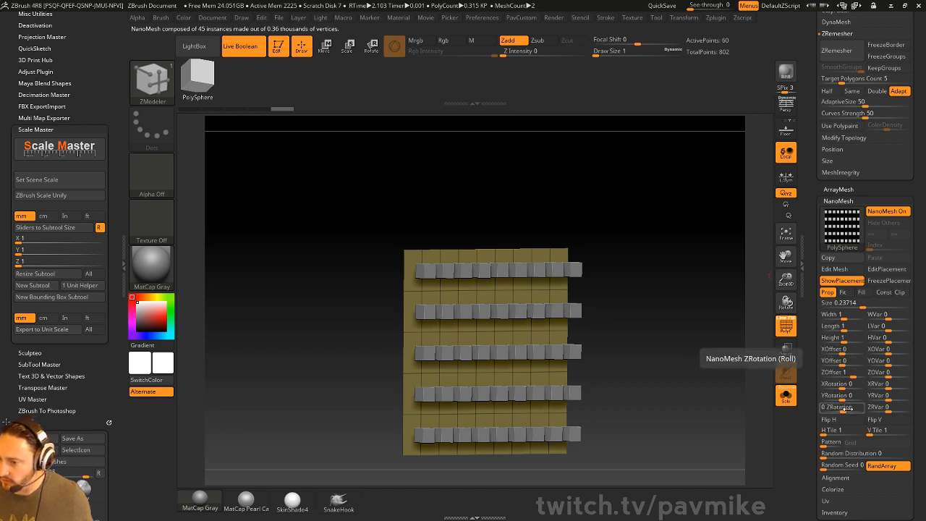
{"action": "left_click", "coordinate": [843, 292]}
{"action": "type", "text": "1"}
{"action": "key", "text": "Return"}
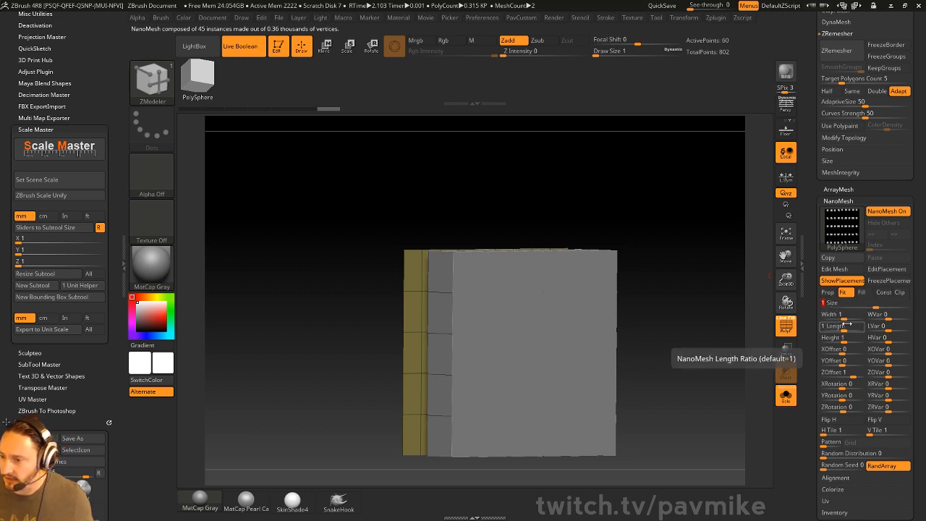
Step: Set the NanoMesh width to 0.57275, length to 0.77264 and ZOffset to 0, and show the other subtools again
{"action": "mouse_move", "coordinate": [843, 315]}
{"action": "left_mouse_down"}
{"action": "mouse_move", "coordinate": [834, 316]}
{"action": "mouse_move", "coordinate": [844, 329]}
{"action": "left_mouse_up"}
{"action": "left_click_drag", "start_coordinate": [680, 277], "coordinate": [696, 280]}
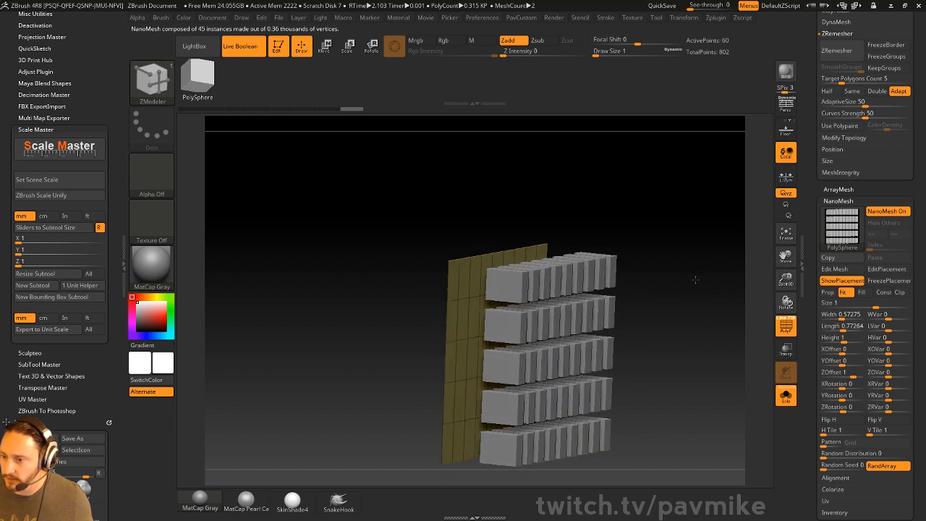
{"action": "left_click_drag", "start_coordinate": [855, 376], "coordinate": [841, 378]}
{"action": "left_click", "coordinate": [786, 396]}
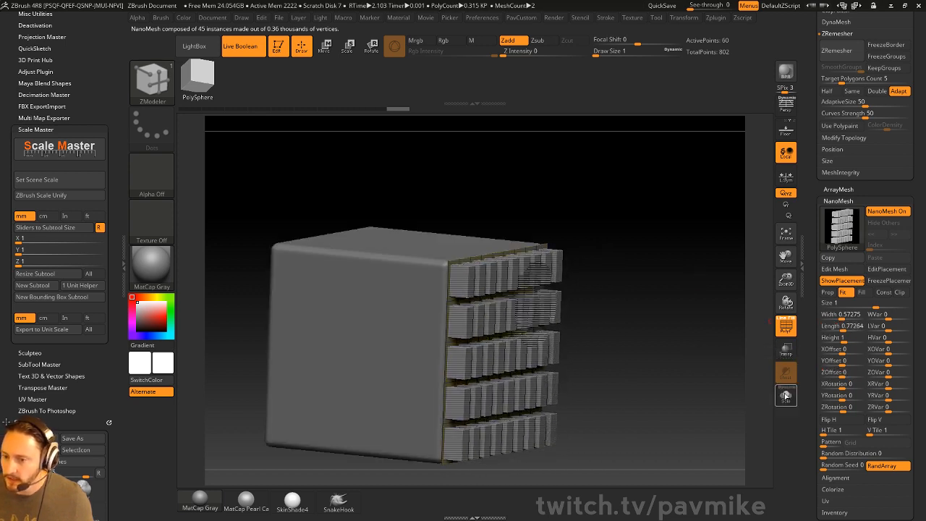
Step: Move the NanoMesh block panel slightly outward from the cube's front face
{"action": "left_click_drag", "start_coordinate": [808, 150], "coordinate": [815, 316]}
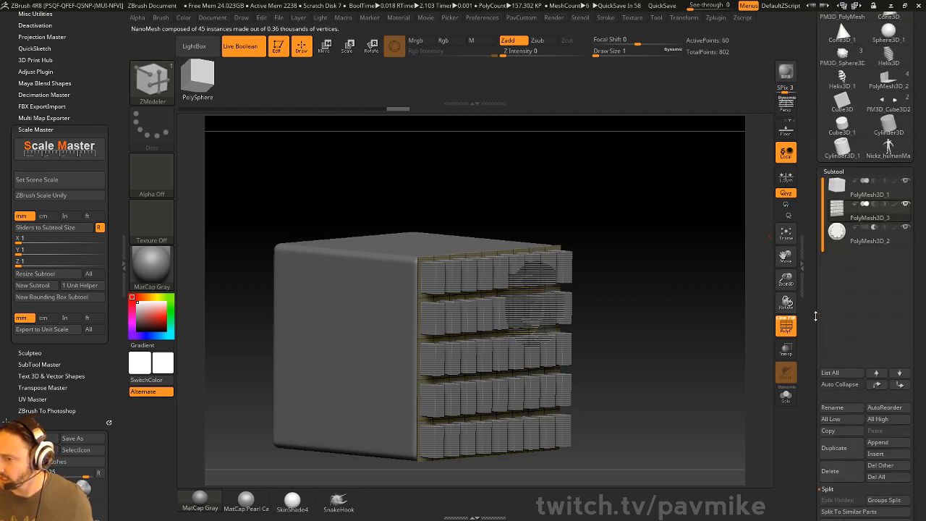
{"action": "left_click_drag", "start_coordinate": [647, 293], "coordinate": [652, 263]}
{"action": "key", "text": "w"}
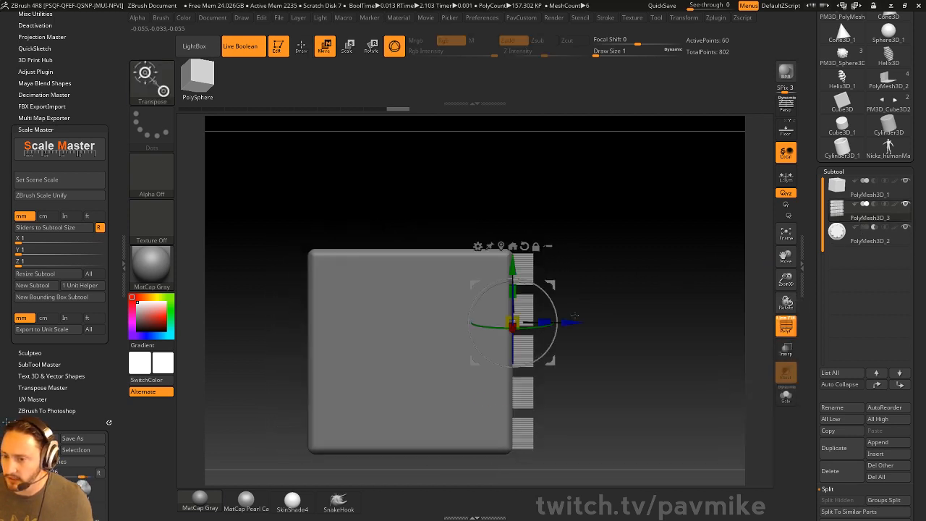
{"action": "mouse_move", "coordinate": [574, 321]}
{"action": "left_mouse_down"}
{"action": "mouse_move", "coordinate": [591, 323]}
{"action": "mouse_move", "coordinate": [583, 324]}
{"action": "left_mouse_up"}
{"action": "key", "text": "q"}
{"action": "mouse_move", "coordinate": [589, 315]}
{"action": "left_mouse_down"}
{"action": "mouse_move", "coordinate": [683, 260]}
{"action": "mouse_move", "coordinate": [677, 245]}
{"action": "left_mouse_up"}
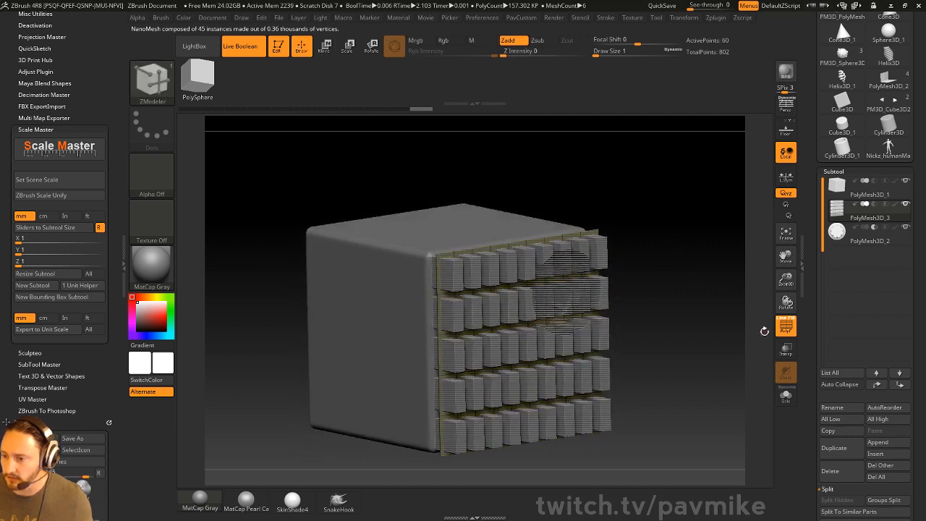
Step: Hide the polyframe and set the block panel subtool to subtract from the cube in the live Boolean
{"action": "key", "text": "shift+f"}
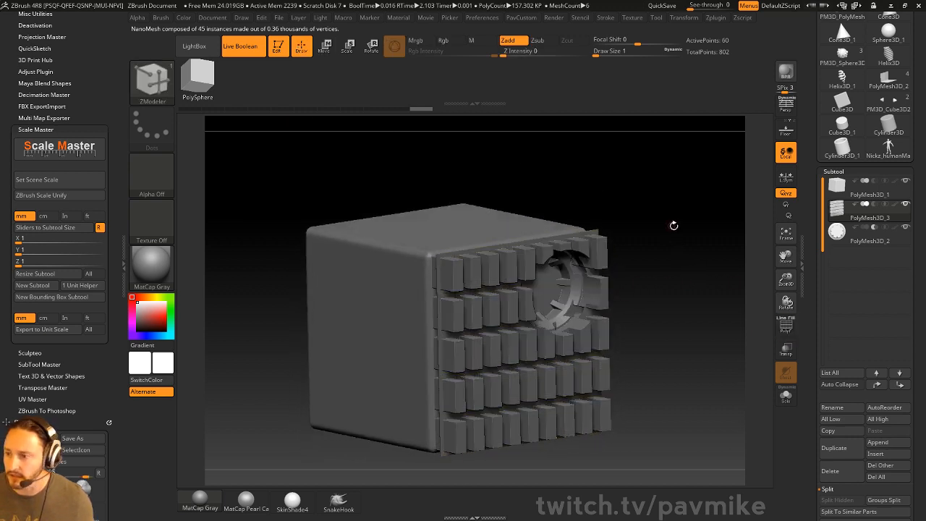
{"action": "left_click", "coordinate": [839, 187]}
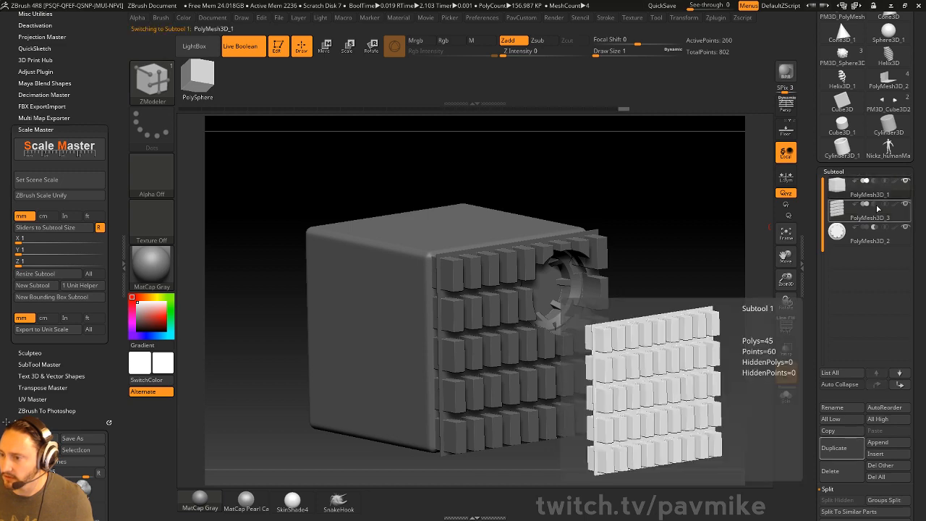
{"action": "left_click_drag", "start_coordinate": [680, 212], "coordinate": [660, 244]}
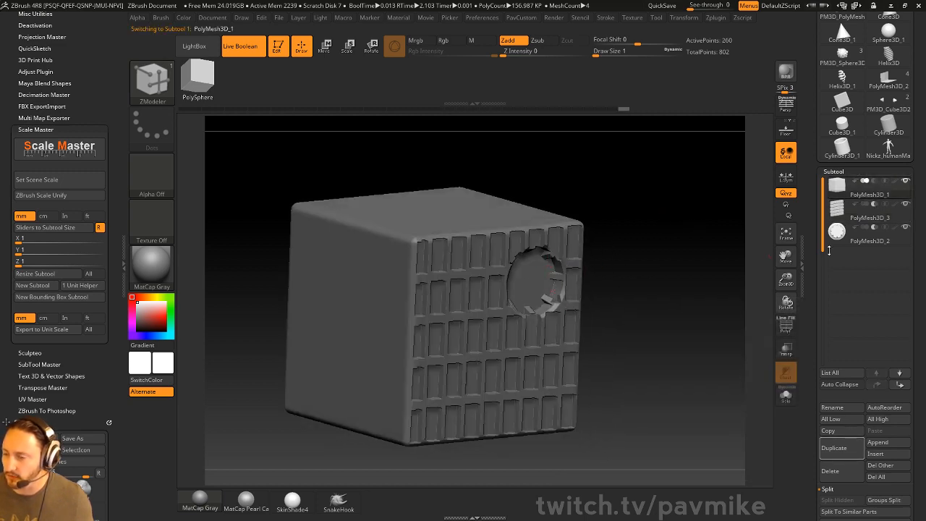
Step: Set the block panel's NanoMesh Random Distribution to about 0.726
{"action": "left_click", "coordinate": [863, 232]}
{"action": "left_click_drag", "start_coordinate": [808, 246], "coordinate": [797, 85]}
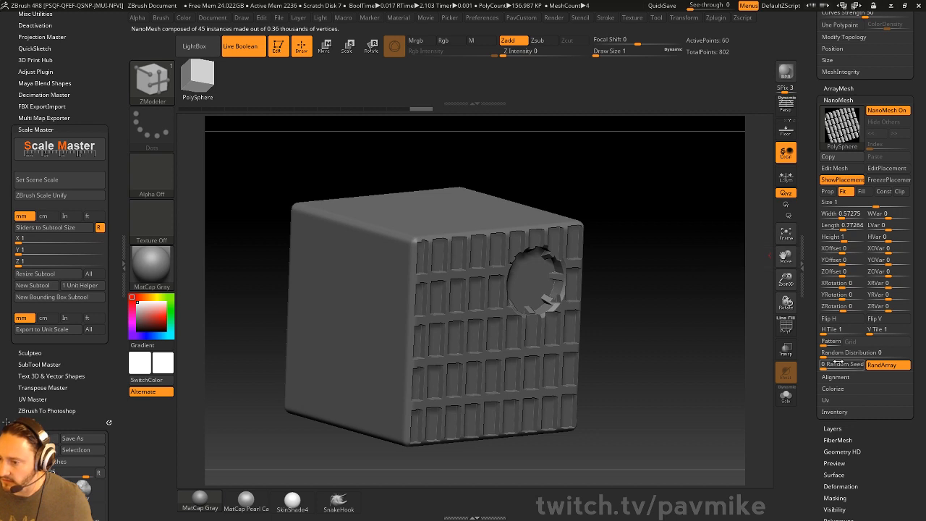
{"action": "left_click_drag", "start_coordinate": [838, 353], "coordinate": [843, 352]}
Step: Move the randomly distributed block panel slightly deeper into the cube
{"action": "left_click_drag", "start_coordinate": [658, 283], "coordinate": [630, 280]}
{"action": "key", "text": "w"}
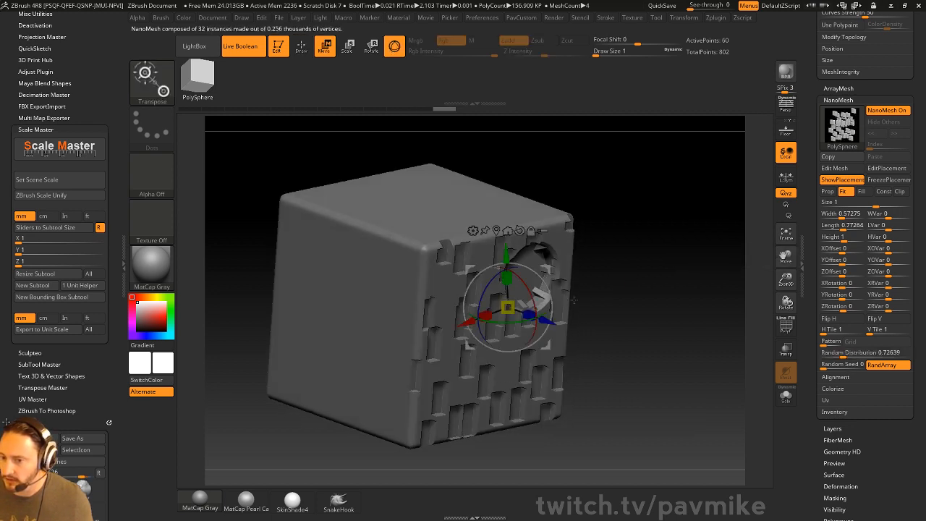
{"action": "mouse_move", "coordinate": [544, 321]}
{"action": "left_mouse_down"}
{"action": "mouse_move", "coordinate": [517, 311]}
{"action": "mouse_move", "coordinate": [536, 326]}
{"action": "left_mouse_up"}
{"action": "key", "text": "q"}
{"action": "mouse_move", "coordinate": [651, 335]}
{"action": "left_mouse_down"}
{"action": "mouse_move", "coordinate": [667, 334]}
{"action": "mouse_move", "coordinate": [662, 325]}
{"action": "mouse_move", "coordinate": [678, 331]}
{"action": "left_mouse_up"}
Step: Add surface noise to the block panel with NoiseMaker, accepting noise scale 1 and strength -0.00073
{"action": "mouse_move", "coordinate": [813, 337]}
{"action": "left_mouse_down"}
{"action": "mouse_move", "coordinate": [815, 220]}
{"action": "mouse_move", "coordinate": [823, 249]}
{"action": "left_mouse_up"}
{"action": "left_click", "coordinate": [842, 239]}
{"action": "left_click", "coordinate": [835, 169]}
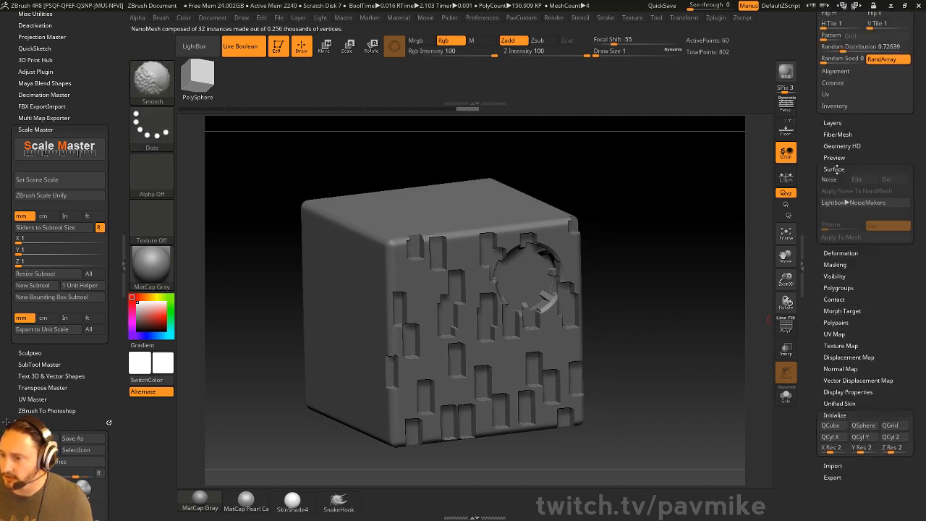
{"action": "left_click", "coordinate": [836, 186]}
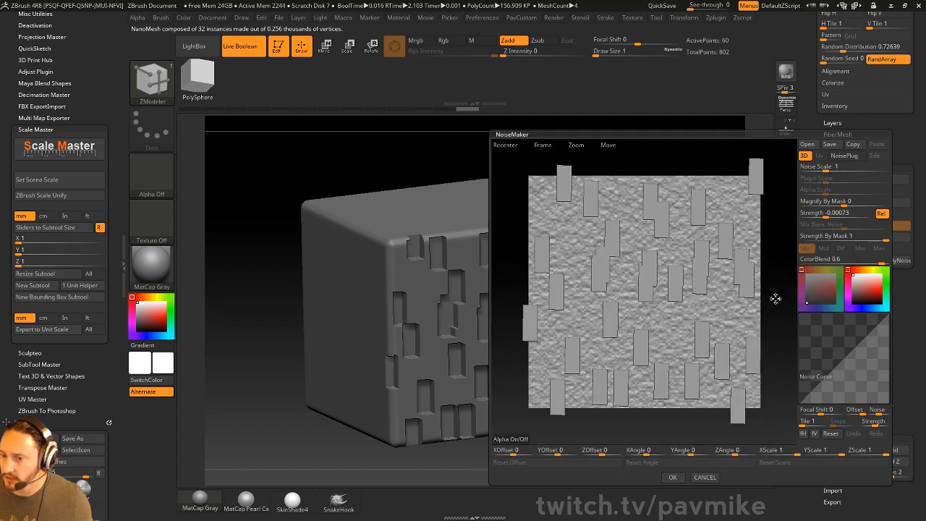
{"action": "left_click", "coordinate": [673, 477]}
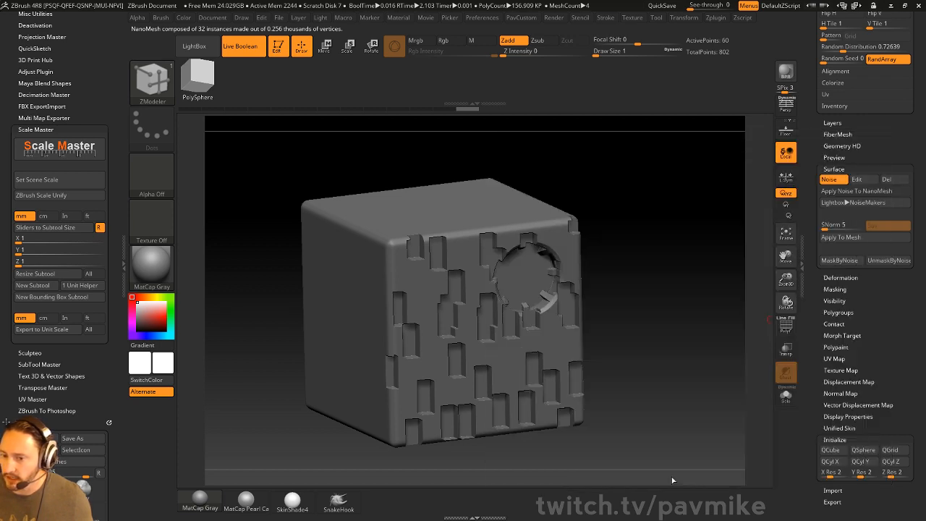
Step: Isolate the block panel and turn off its surface noise
{"action": "left_click_drag", "start_coordinate": [810, 210], "coordinate": [808, 284]}
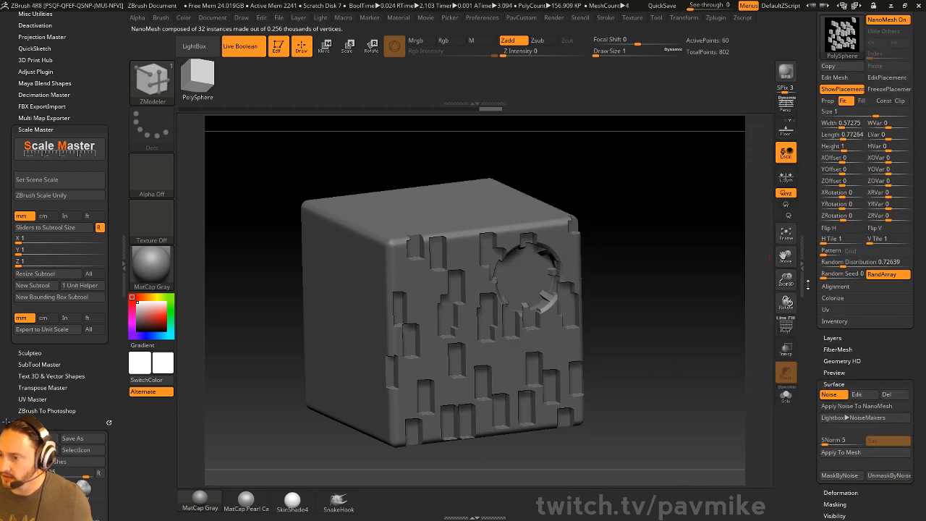
{"action": "left_click_drag", "start_coordinate": [657, 238], "coordinate": [666, 240]}
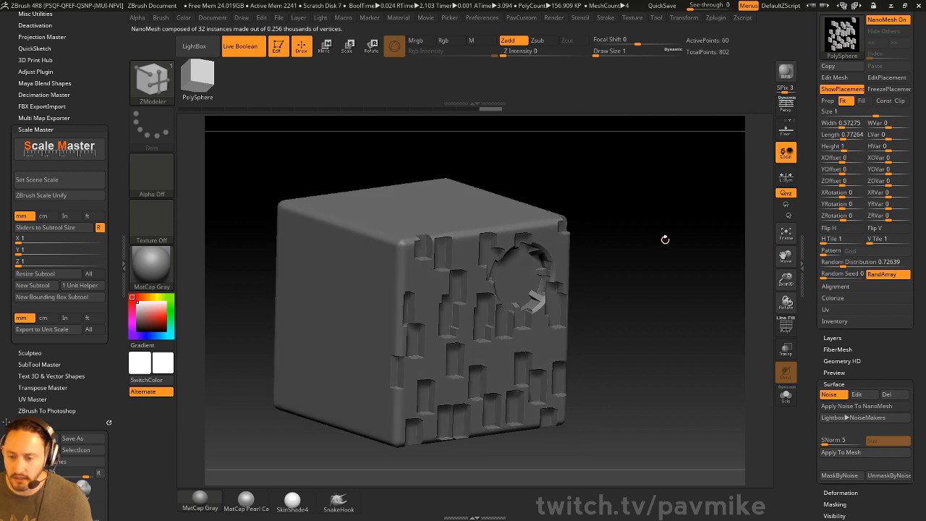
{"action": "left_click", "coordinate": [786, 397]}
{"action": "left_click_drag", "start_coordinate": [717, 352], "coordinate": [648, 285]}
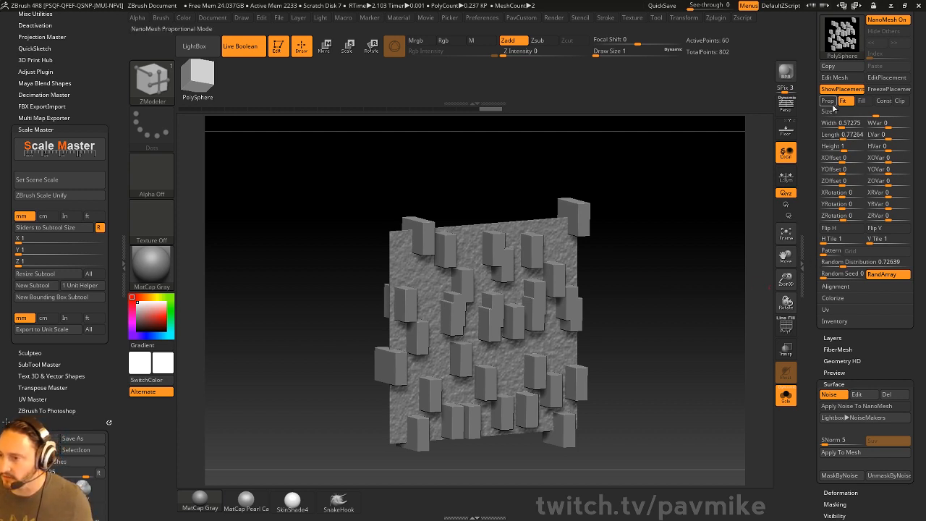
{"action": "left_click", "coordinate": [829, 395]}
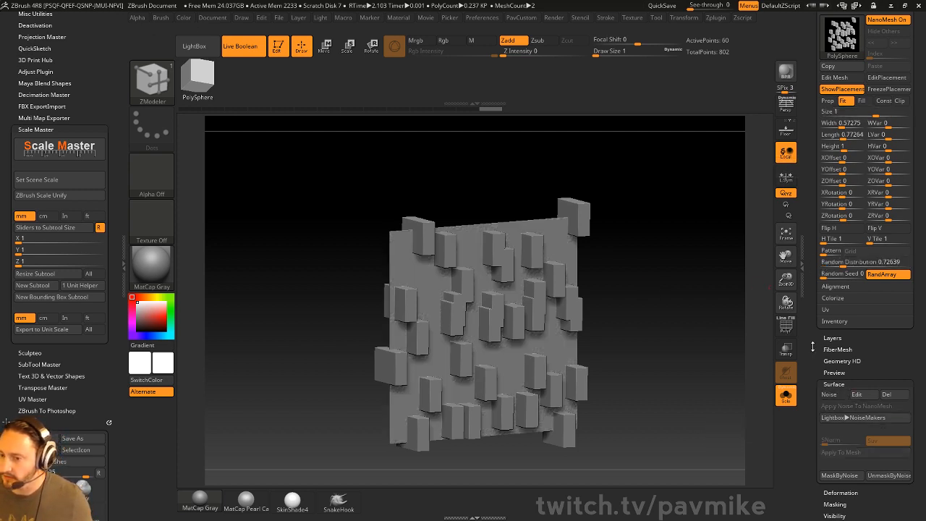
Step: Convert the NanoMesh instances to real geometry with One To Mesh
{"action": "left_click_drag", "start_coordinate": [813, 346], "coordinate": [813, 422]}
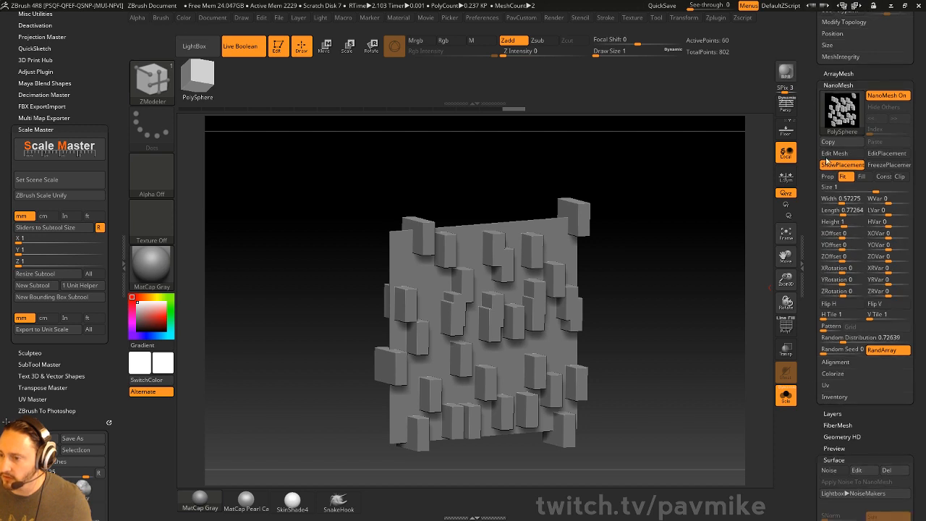
{"action": "left_click", "coordinate": [840, 397]}
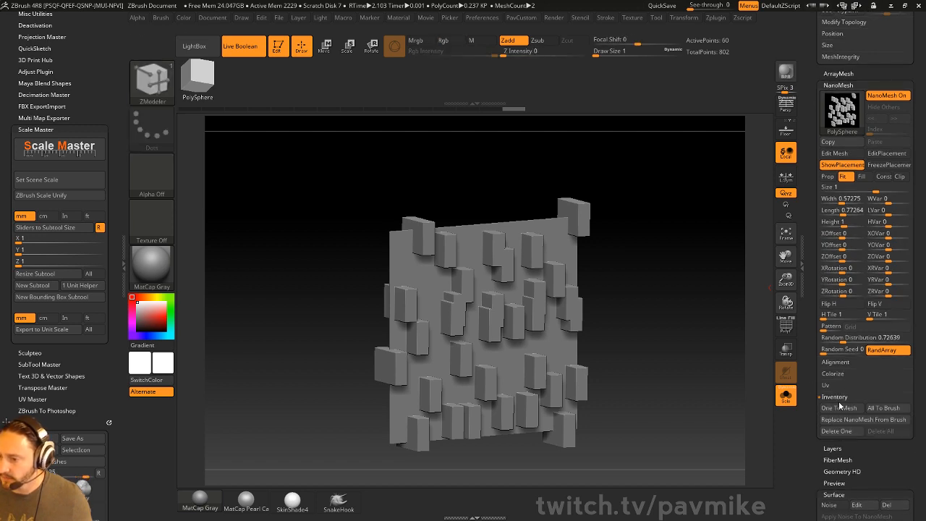
Step: Hide and delete the base panel so only the blocks remain, and turn on surface noise for them
{"action": "left_click", "coordinate": [528, 221], "text": "ctrl+shift"}
{"action": "left_click_drag", "start_coordinate": [689, 199], "coordinate": [705, 230], "text": "ctrl+shift"}
{"action": "key", "text": "space"}
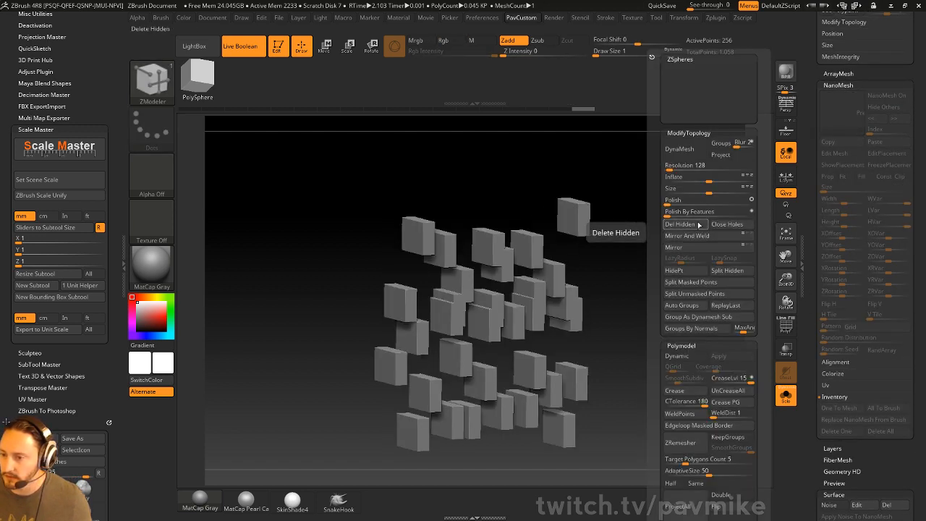
{"action": "left_click", "coordinate": [685, 225]}
{"action": "left_click_drag", "start_coordinate": [815, 353], "coordinate": [813, 274]}
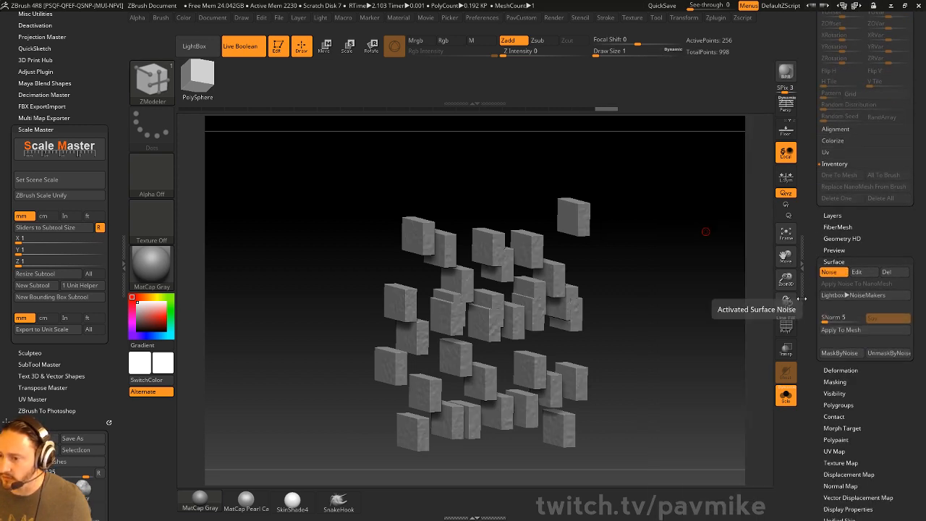
Step: Show all subtools again, pick the Standard brush, and select the rounded cube's subtool PolyMesh3D_1
{"action": "left_click", "coordinate": [688, 312], "text": "ctrl+shift"}
{"action": "left_click_drag", "start_coordinate": [675, 291], "coordinate": [718, 339]}
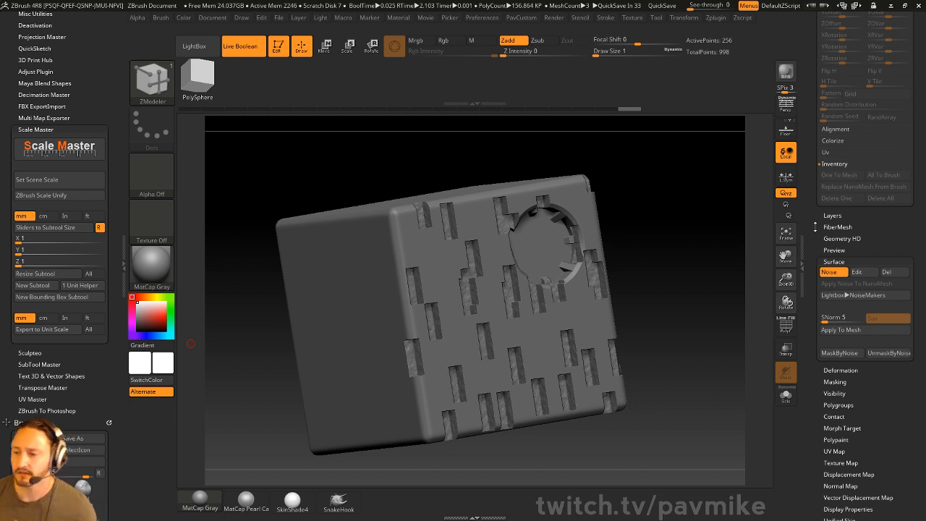
{"action": "mouse_move", "coordinate": [704, 235]}
{"action": "left_mouse_down"}
{"action": "mouse_move", "coordinate": [697, 267]}
{"action": "mouse_move", "coordinate": [684, 266]}
{"action": "left_mouse_up"}
{"action": "key", "text": "b"}
{"action": "key", "text": "s"}
{"action": "key", "text": "t"}
{"action": "key", "text": "s"}
{"action": "mouse_move", "coordinate": [688, 267]}
{"action": "left_mouse_down"}
{"action": "mouse_move", "coordinate": [690, 277]}
{"action": "mouse_move", "coordinate": [699, 235]}
{"action": "mouse_move", "coordinate": [692, 236]}
{"action": "left_mouse_up"}
{"action": "left_click_drag", "start_coordinate": [812, 237], "coordinate": [810, 351]}
{"action": "left_click", "coordinate": [852, 125]}
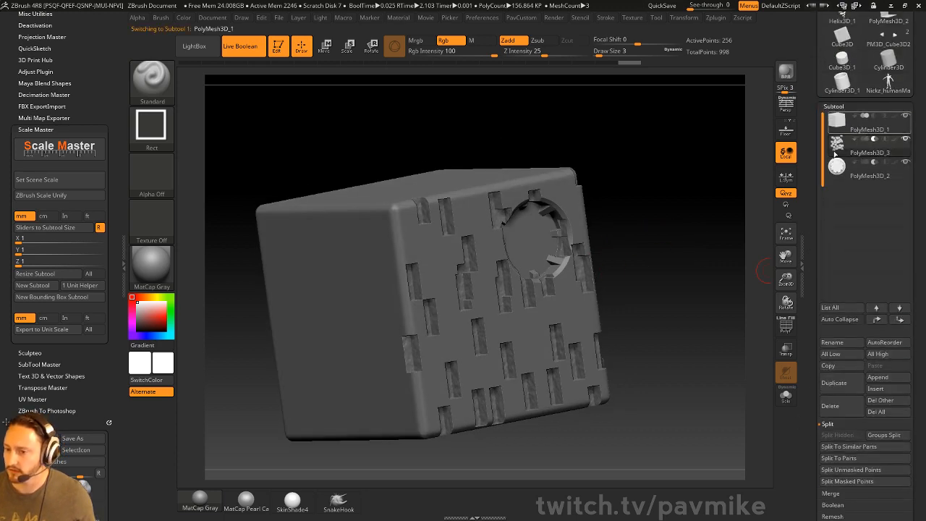
Step: Isolate the cube's flat top face so the rest of the cube's geometry is hidden
{"action": "left_click", "coordinate": [787, 324]}
{"action": "left_click_drag", "start_coordinate": [706, 306], "coordinate": [720, 326], "text": "shift"}
{"action": "key", "text": "shift+d"}
{"action": "left_click", "coordinate": [786, 326]}
{"action": "mouse_move", "coordinate": [299, 165]}
{"action": "left_mouse_down", "text": "ctrl+shift"}
{"action": "mouse_move", "coordinate": [586, 208]}
{"action": "mouse_move", "coordinate": [702, 244]}
{"action": "left_mouse_up", "text": "ctrl+shift"}
{"action": "left_click_drag", "start_coordinate": [742, 267], "coordinate": [713, 265]}
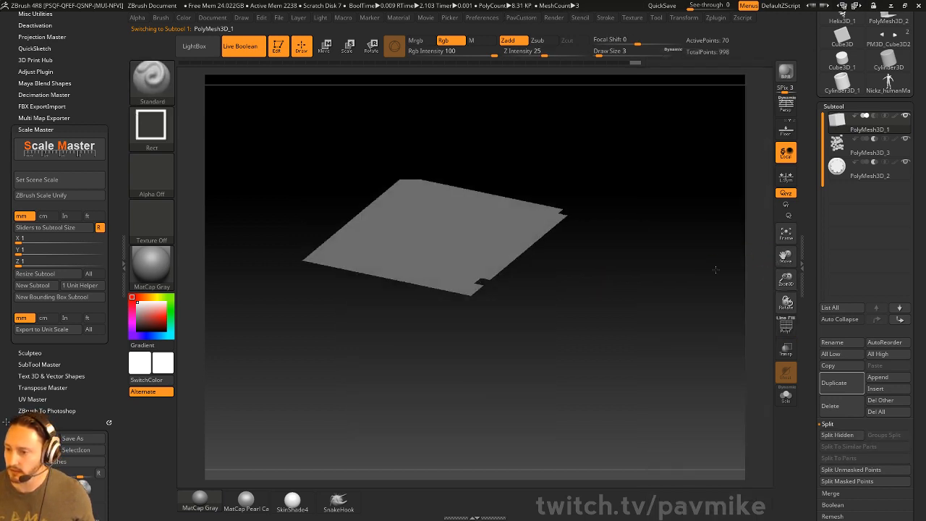
{"action": "left_click", "coordinate": [786, 328]}
{"action": "left_click", "coordinate": [786, 326]}
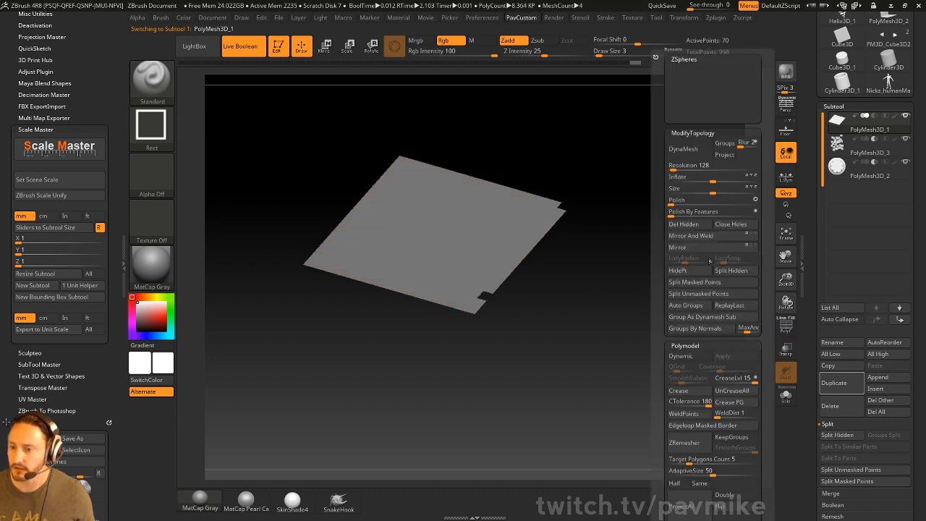
{"action": "left_click_drag", "start_coordinate": [647, 260], "coordinate": [691, 340], "text": "alt"}
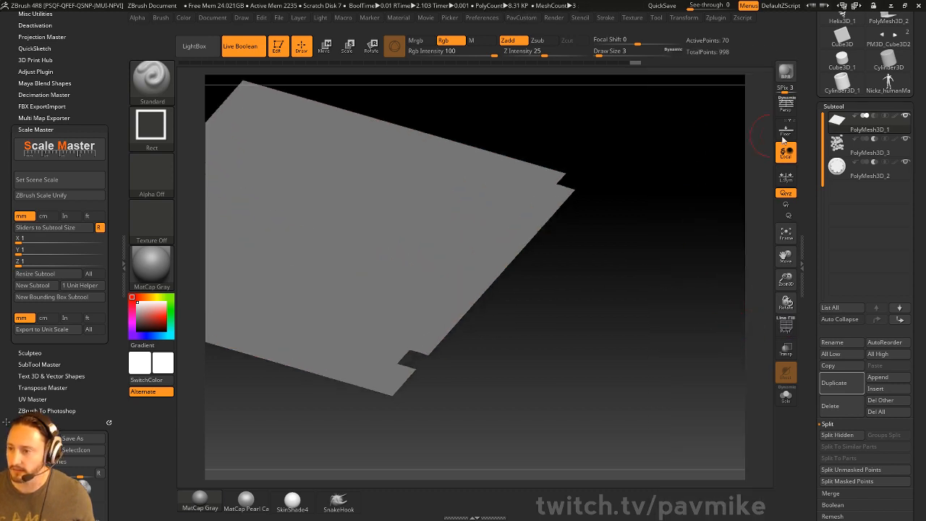
{"action": "left_click_drag", "start_coordinate": [718, 202], "coordinate": [691, 222]}
{"action": "left_click", "coordinate": [875, 139]}
{"action": "left_click_drag", "start_coordinate": [626, 214], "coordinate": [600, 239], "text": "alt"}
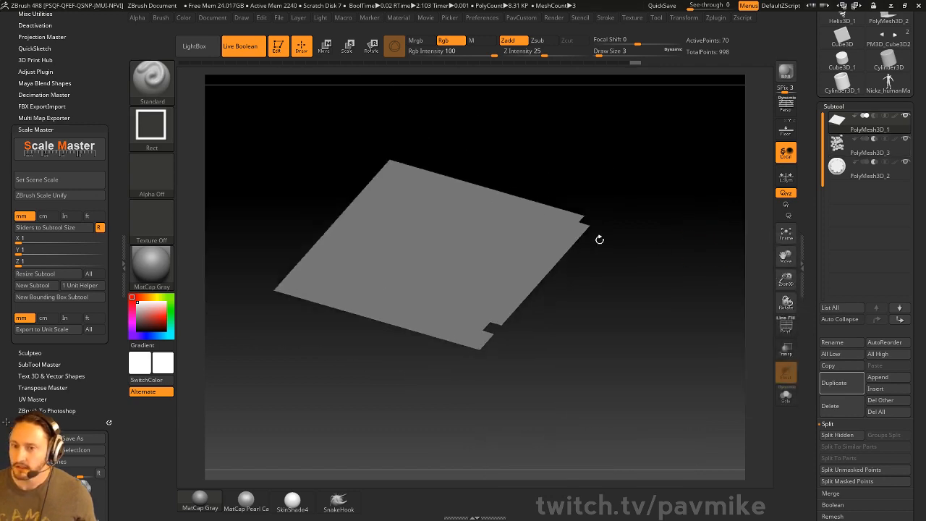
Step: Turn off Live Boolean and delete the cube's hidden geometry, keeping only the flat top panel
{"action": "key", "text": "shift+b"}
{"action": "left_click_drag", "start_coordinate": [708, 232], "coordinate": [699, 236], "text": "alt"}
{"action": "key", "text": "2"}
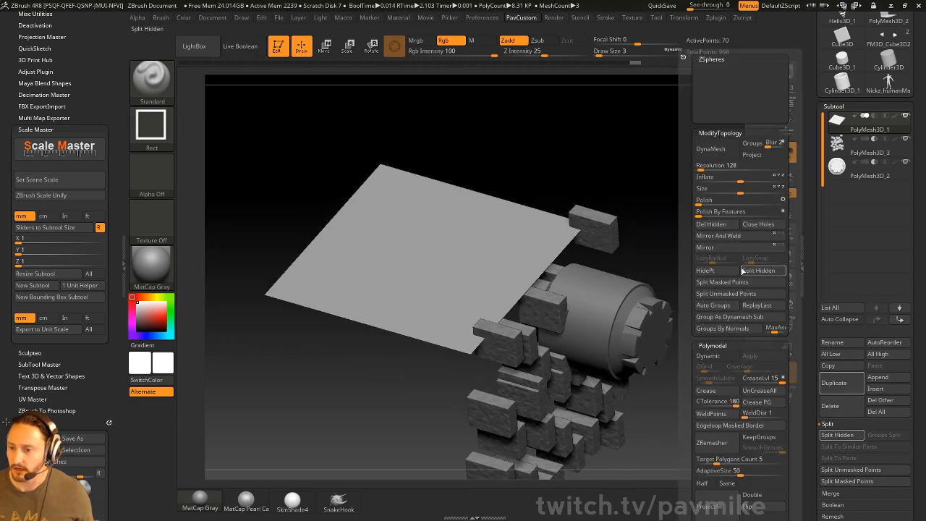
{"action": "left_click", "coordinate": [728, 227]}
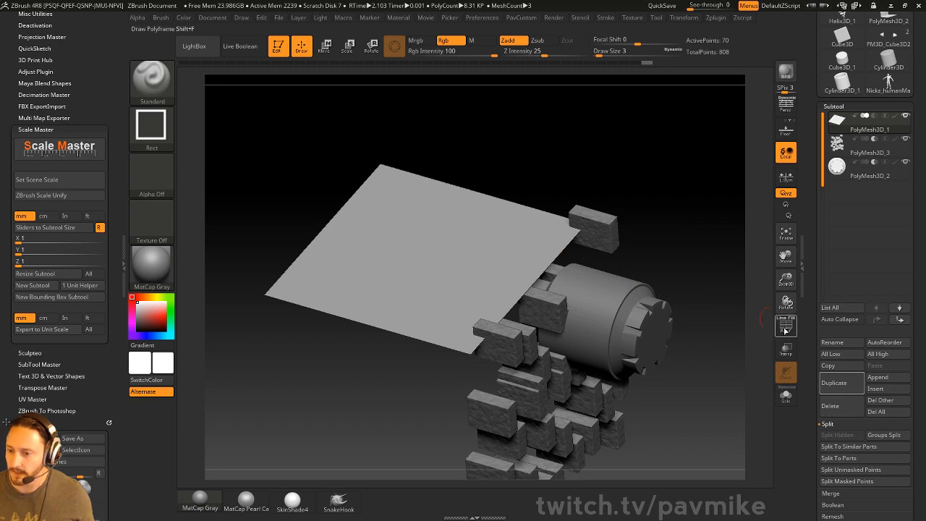
Step: Show polyframes and insert a Helix3D NanoMesh on the panel's entire polygroup with ZModeler, at a size of about 0.23
{"action": "key", "text": "shift+f"}
{"action": "left_click_drag", "start_coordinate": [727, 250], "coordinate": [722, 161], "text": "shift"}
{"action": "left_click_drag", "start_coordinate": [722, 161], "coordinate": [716, 114], "text": "alt"}
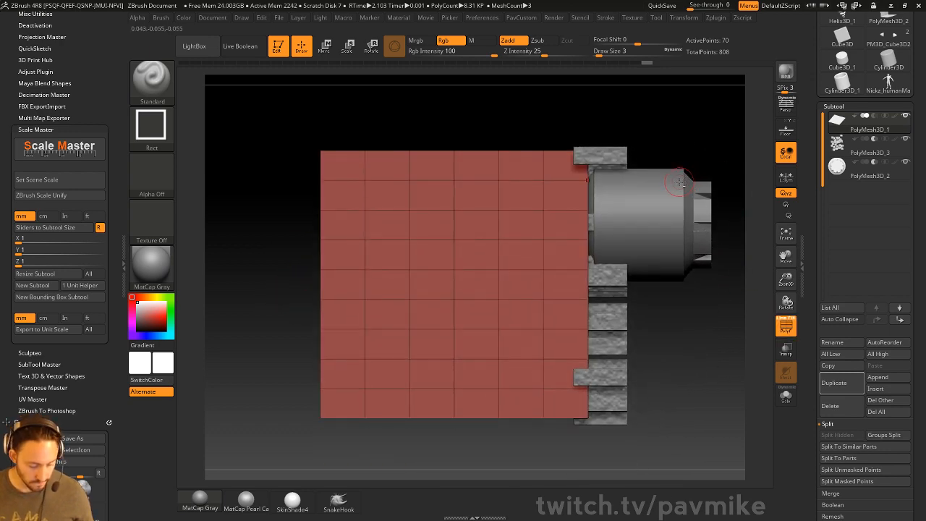
{"action": "key", "text": "b"}
{"action": "key", "text": "z"}
{"action": "key", "text": "m"}
{"action": "key", "text": "space"}
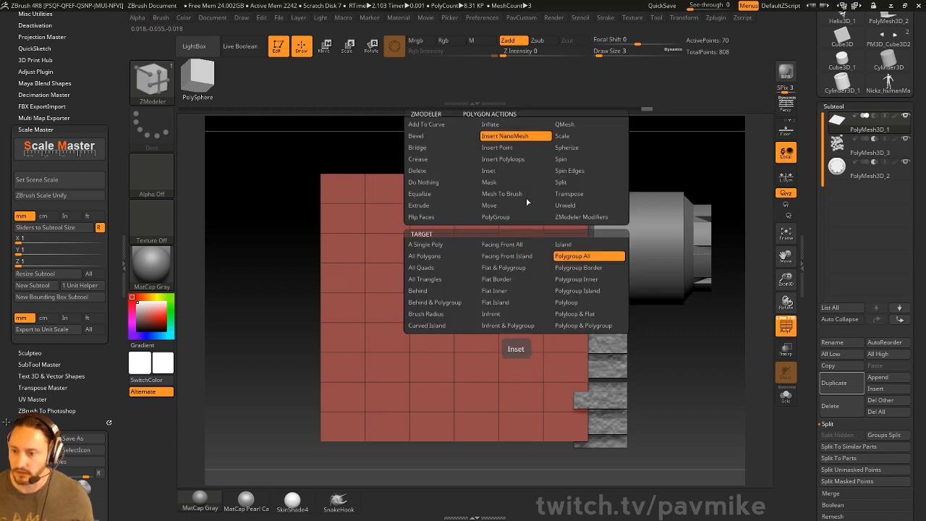
{"action": "left_click", "coordinate": [524, 275]}
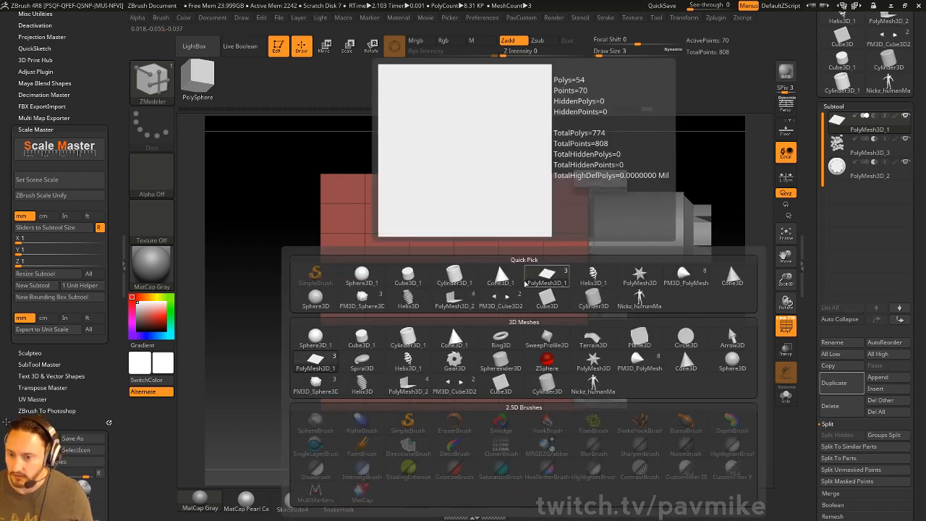
{"action": "left_click", "coordinate": [408, 297]}
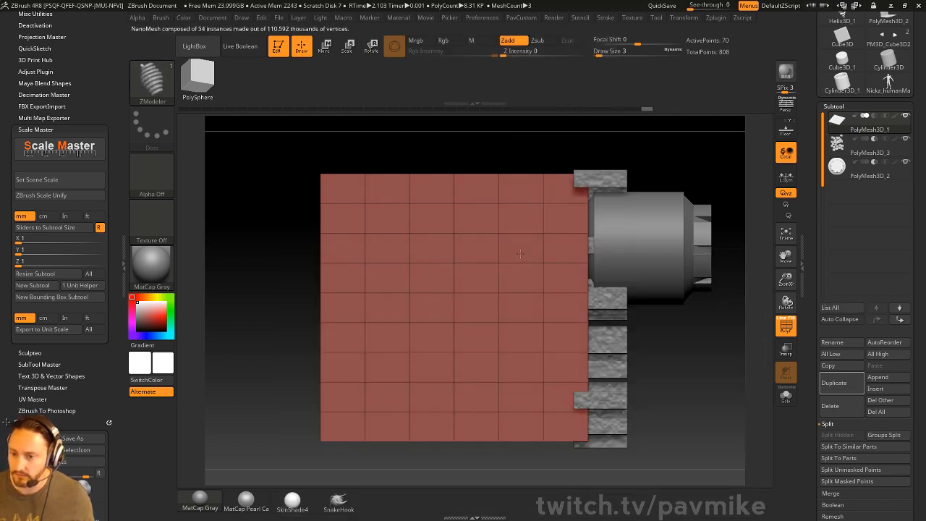
{"action": "left_click_drag", "start_coordinate": [525, 284], "coordinate": [544, 309]}
{"action": "left_click_drag", "start_coordinate": [728, 275], "coordinate": [754, 142]}
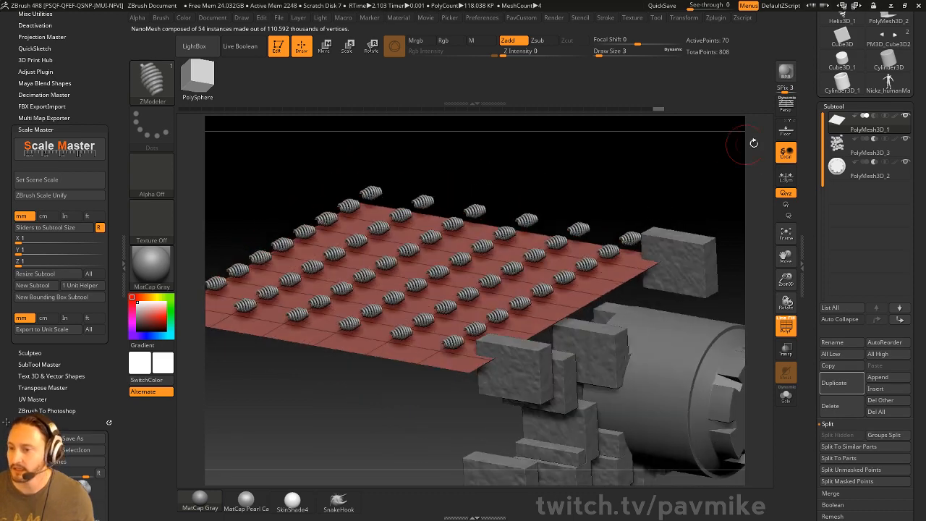
Step: Deform the flat panel into a wavy, curved surface with the Move brush
{"action": "left_click_drag", "start_coordinate": [811, 237], "coordinate": [802, 185]}
{"action": "key", "text": "s"}
{"action": "mouse_move", "coordinate": [647, 178]}
{"action": "left_mouse_down"}
{"action": "mouse_move", "coordinate": [688, 186]}
{"action": "mouse_move", "coordinate": [673, 190]}
{"action": "left_mouse_up"}
{"action": "key", "text": "s"}
{"action": "key", "text": "s"}
{"action": "left_click_drag", "start_coordinate": [674, 191], "coordinate": [658, 224]}
{"action": "key", "text": "b"}
{"action": "key", "text": "m"}
{"action": "key", "text": "v"}
{"action": "key", "text": "s"}
{"action": "mouse_move", "coordinate": [531, 306]}
{"action": "left_mouse_down"}
{"action": "mouse_move", "coordinate": [516, 197]}
{"action": "mouse_move", "coordinate": [534, 285]}
{"action": "mouse_move", "coordinate": [537, 164]}
{"action": "left_mouse_up"}
{"action": "mouse_move", "coordinate": [461, 271]}
{"action": "left_mouse_down"}
{"action": "mouse_move", "coordinate": [418, 232]}
{"action": "mouse_move", "coordinate": [430, 264]}
{"action": "mouse_move", "coordinate": [441, 266]}
{"action": "left_mouse_up"}
{"action": "mouse_move", "coordinate": [645, 165]}
{"action": "left_mouse_down"}
{"action": "mouse_move", "coordinate": [612, 154]}
{"action": "mouse_move", "coordinate": [601, 210]}
{"action": "left_mouse_up"}
{"action": "mouse_move", "coordinate": [582, 271]}
{"action": "left_mouse_down"}
{"action": "mouse_move", "coordinate": [533, 223]}
{"action": "mouse_move", "coordinate": [536, 275]}
{"action": "left_mouse_up"}
{"action": "mouse_move", "coordinate": [713, 217]}
{"action": "left_mouse_down"}
{"action": "mouse_move", "coordinate": [717, 164]}
{"action": "mouse_move", "coordinate": [692, 166]}
{"action": "left_mouse_up"}
{"action": "key", "text": "s"}
{"action": "left_click_drag", "start_coordinate": [696, 176], "coordinate": [676, 181], "text": "alt"}
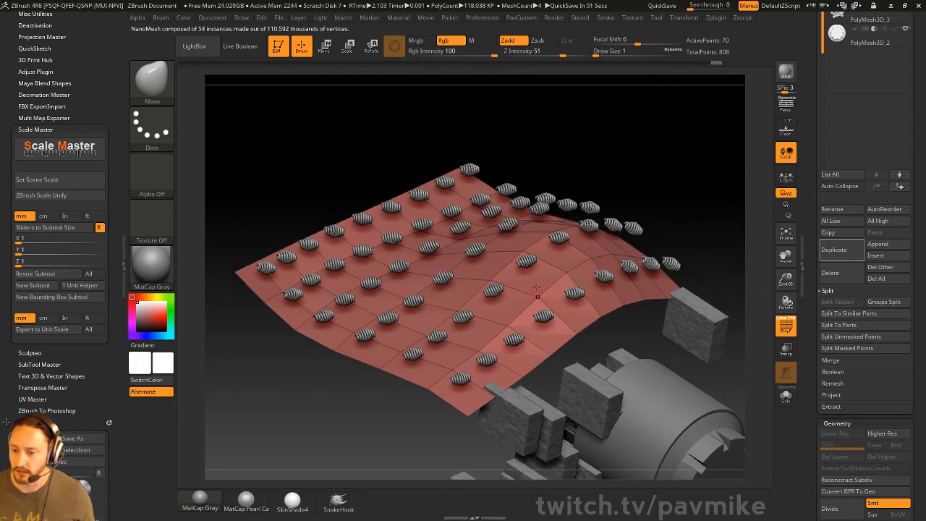
{"action": "left_click_drag", "start_coordinate": [609, 209], "coordinate": [663, 241]}
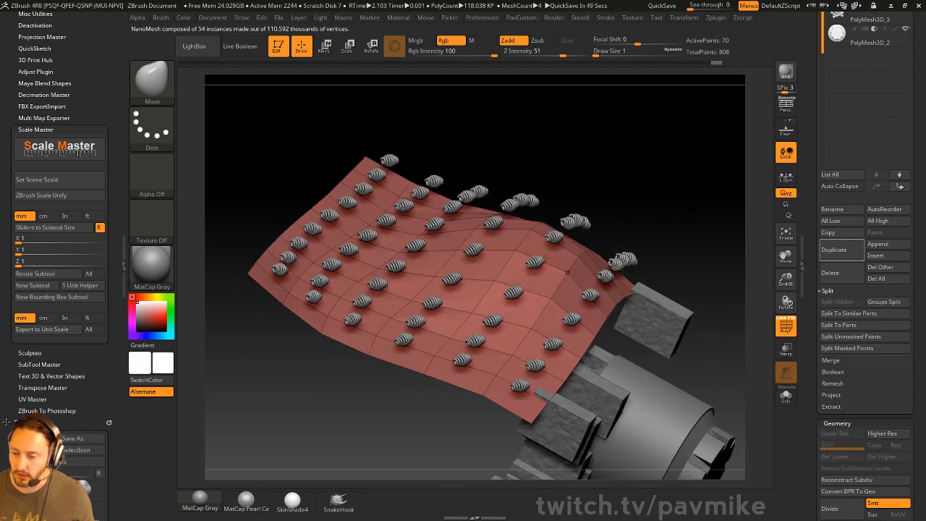
{"action": "left_click_drag", "start_coordinate": [637, 181], "coordinate": [644, 230]}
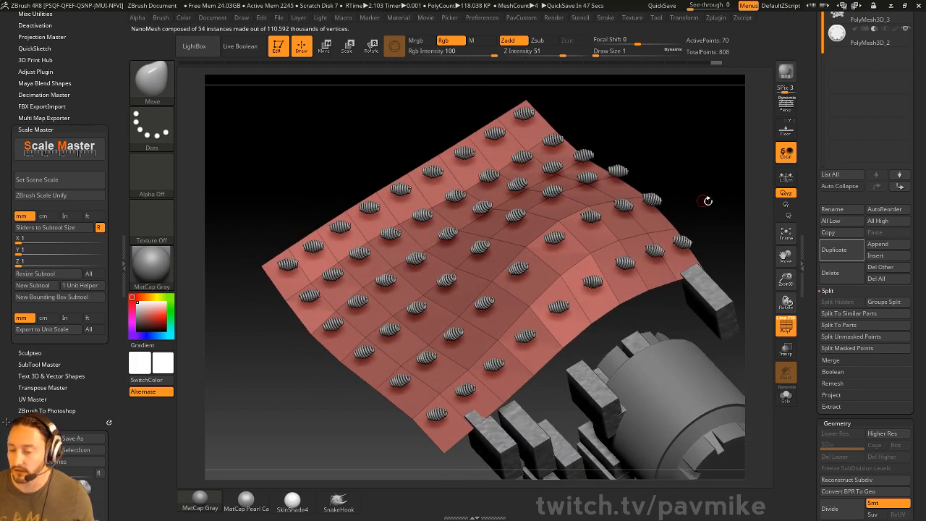
Step: Assign a block of polygons at the panel's front edge to a new polygroup with ZModeler's PolyGroup action, excluding them from the NanoMesh
{"action": "key", "text": "b"}
{"action": "key", "text": "z"}
{"action": "key", "text": "m"}
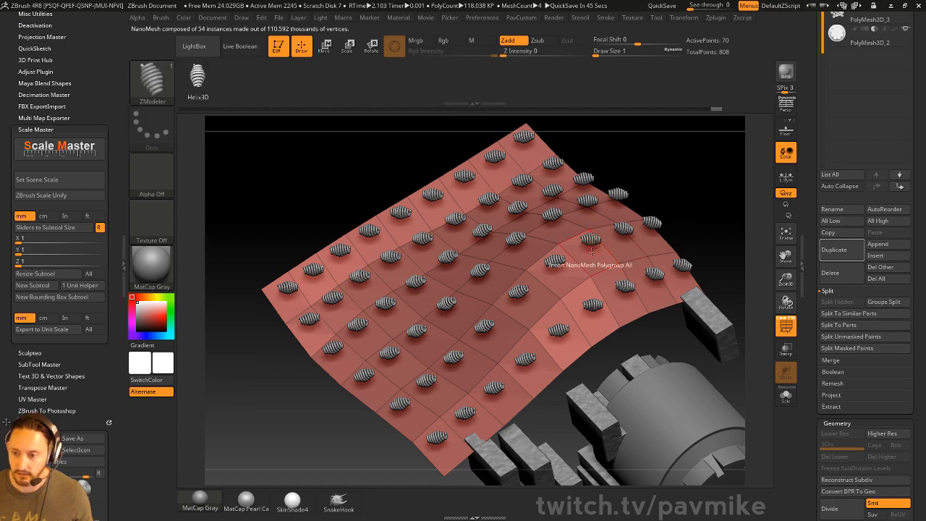
{"action": "key", "text": "space"}
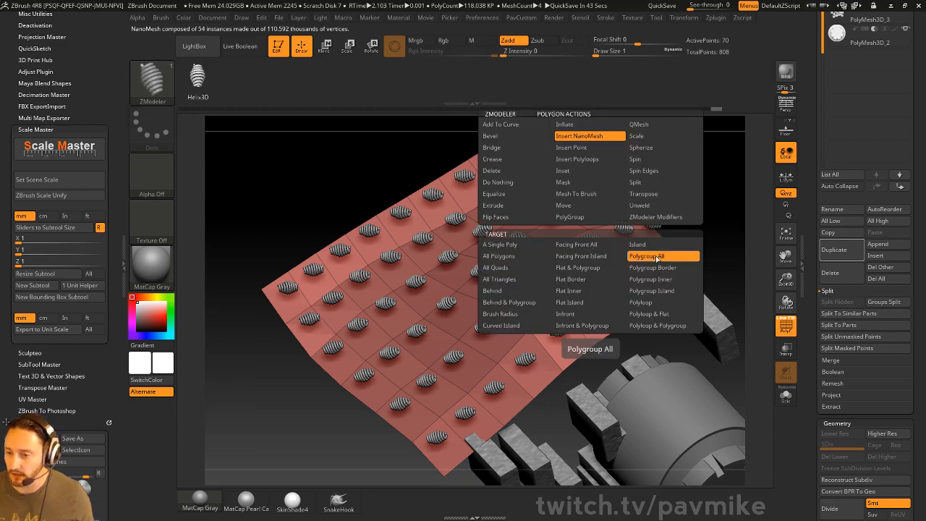
{"action": "left_click", "coordinate": [583, 218]}
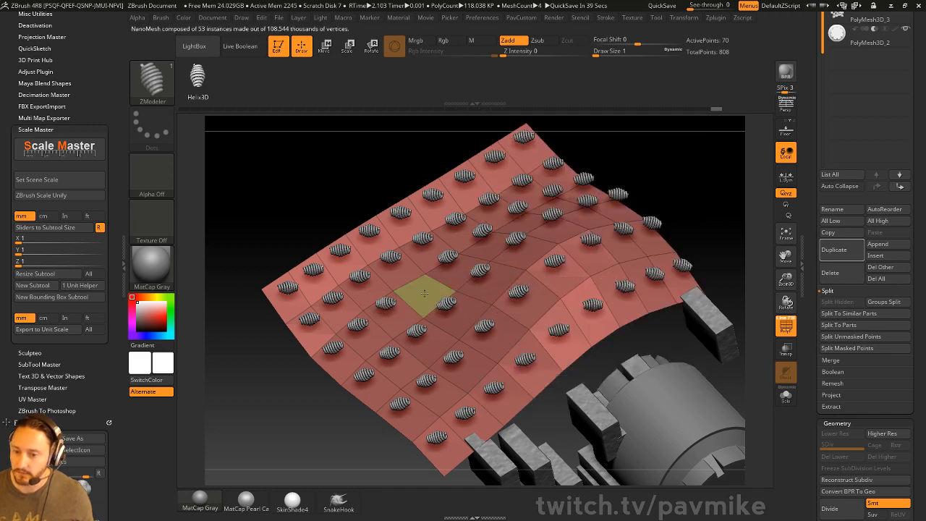
{"action": "mouse_move", "coordinate": [424, 297]}
{"action": "left_mouse_down"}
{"action": "mouse_move", "coordinate": [445, 313]}
{"action": "mouse_move", "coordinate": [434, 337]}
{"action": "mouse_move", "coordinate": [378, 352]}
{"action": "left_mouse_up"}
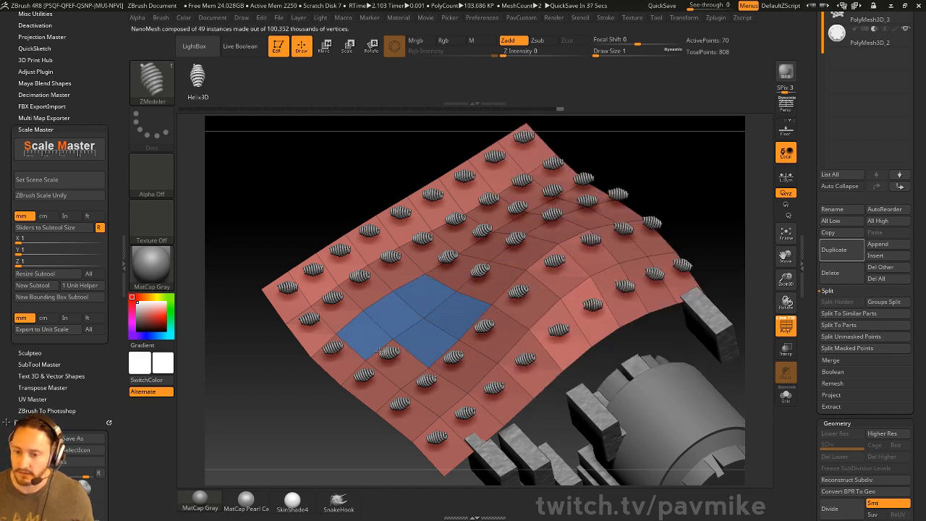
{"action": "mouse_move", "coordinate": [400, 391]}
{"action": "left_mouse_down"}
{"action": "mouse_move", "coordinate": [345, 334]}
{"action": "mouse_move", "coordinate": [355, 384]}
{"action": "mouse_move", "coordinate": [393, 427]}
{"action": "mouse_move", "coordinate": [492, 331]}
{"action": "left_mouse_up"}
{"action": "left_click_drag", "start_coordinate": [717, 232], "coordinate": [735, 180]}
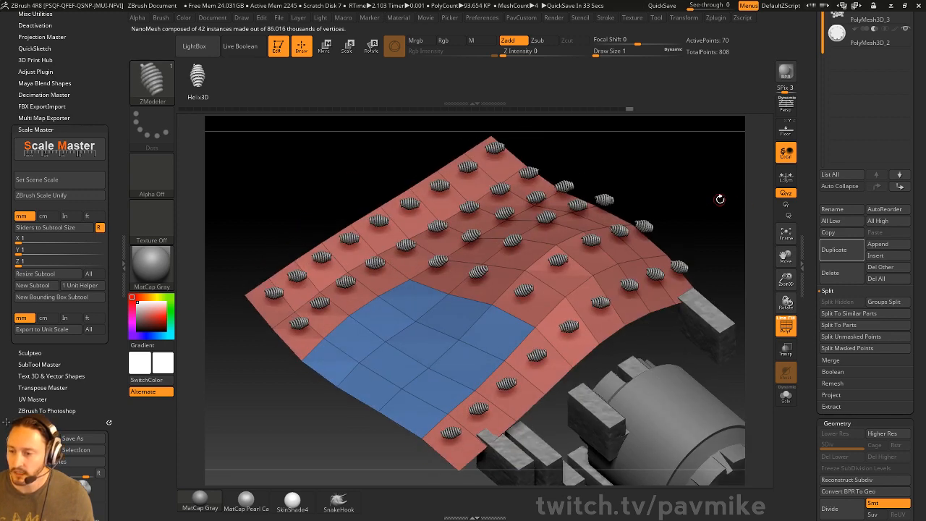
Step: Set the helix NanoMesh's size to about 0.39 and its Z offset to about 0.018
{"action": "left_click_drag", "start_coordinate": [813, 249], "coordinate": [808, 134]}
{"action": "left_click_drag", "start_coordinate": [813, 294], "coordinate": [813, 230]}
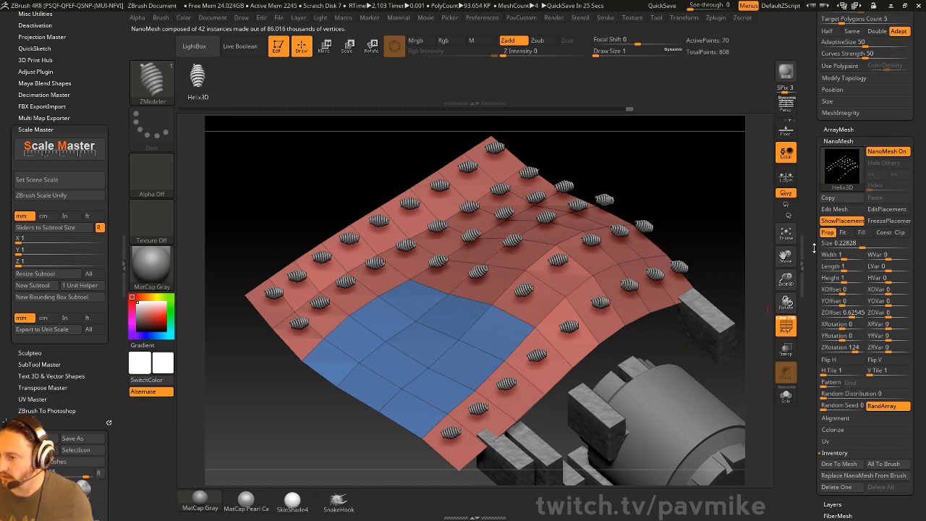
{"action": "scroll", "coordinate": [831, 244], "scroll_direction": "down", "scroll_amount": 1}
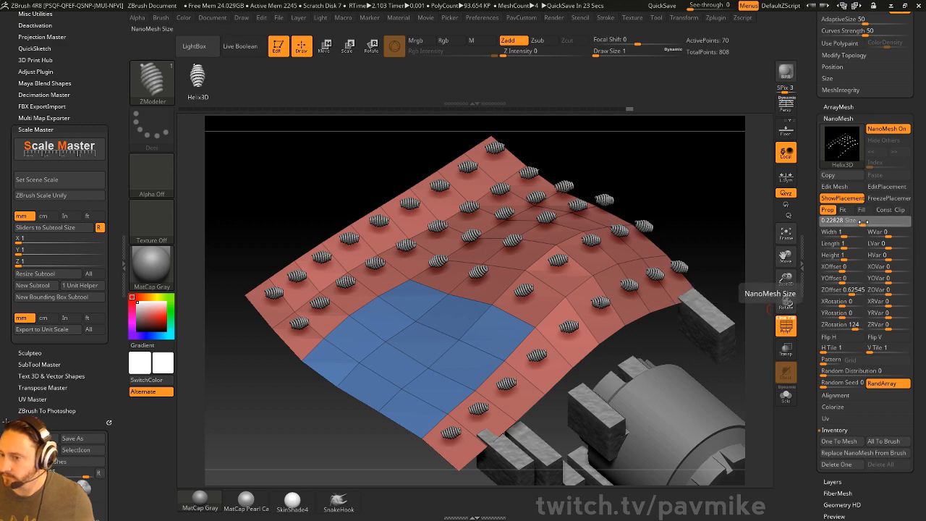
{"action": "left_click_drag", "start_coordinate": [847, 222], "coordinate": [867, 223]}
{"action": "left_click_drag", "start_coordinate": [852, 290], "coordinate": [848, 290]}
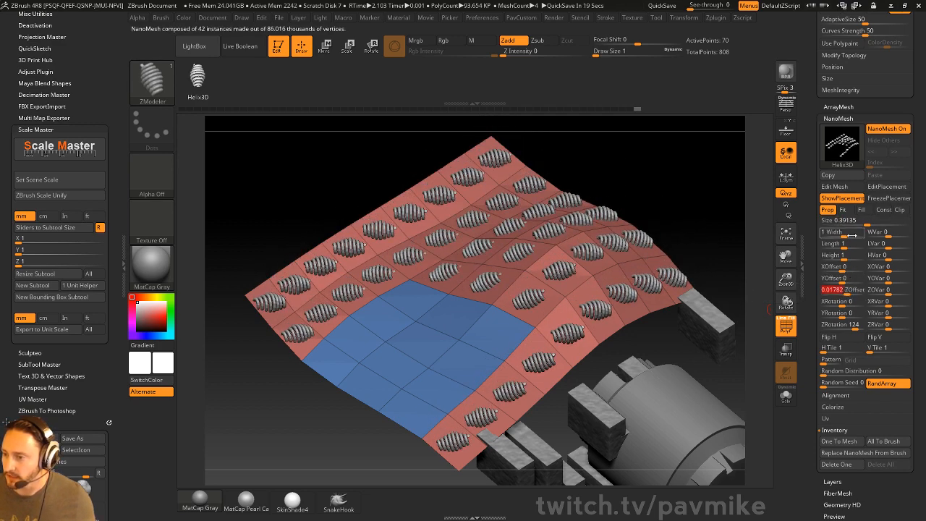
Step: Switch the helix NanoMesh to Fill mode and set its size to 1
{"action": "left_click", "coordinate": [862, 210]}
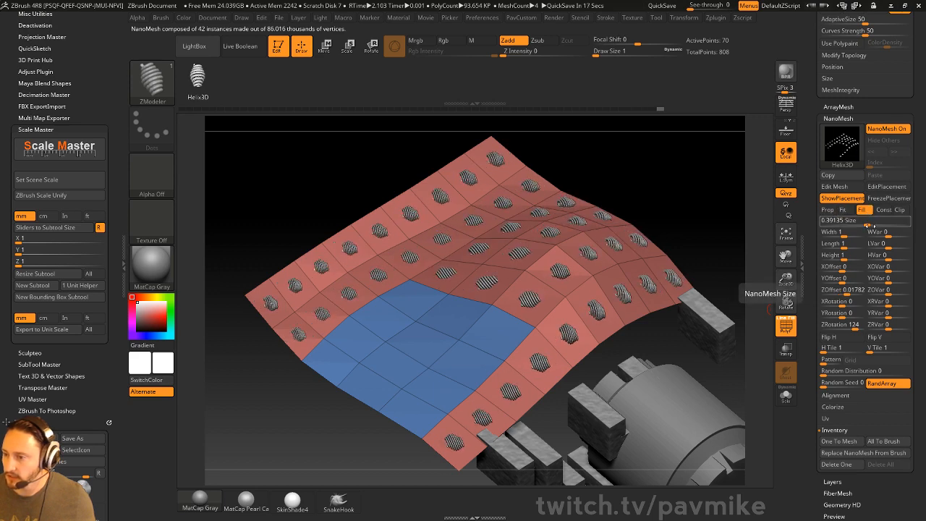
{"action": "type", "text": "1"}
{"action": "key", "text": "Return"}
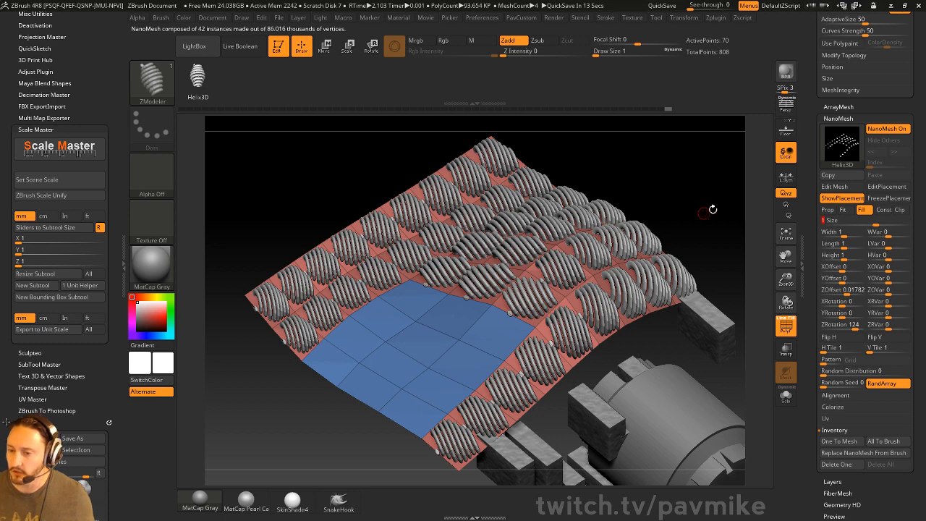
Step: Add one separate polygon to the blue polygroup and lift the curved panel with a smaller Move brush
{"action": "left_click_drag", "start_coordinate": [707, 175], "coordinate": [641, 174], "text": "alt"}
{"action": "left_click", "coordinate": [531, 285]}
{"action": "key", "text": "b"}
{"action": "key", "text": "m"}
{"action": "key", "text": "v"}
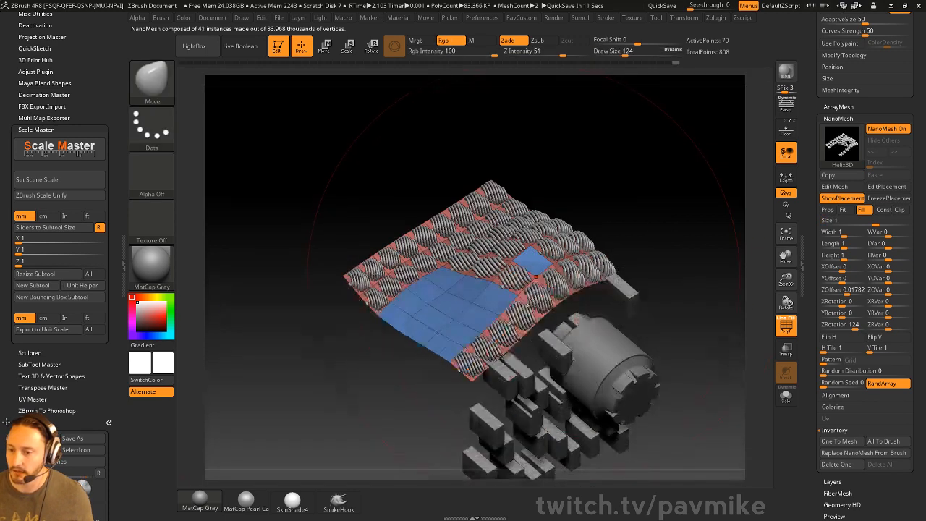
{"action": "mouse_move", "coordinate": [524, 279]}
{"action": "left_mouse_down"}
{"action": "mouse_move", "coordinate": [534, 264]}
{"action": "mouse_move", "coordinate": [526, 267]}
{"action": "mouse_move", "coordinate": [518, 220]}
{"action": "mouse_move", "coordinate": [529, 253]}
{"action": "mouse_move", "coordinate": [547, 222]}
{"action": "left_mouse_up"}
{"action": "key", "text": "["}
{"action": "key", "text": "ctrl+z"}
{"action": "key", "text": "]"}
{"action": "key", "text": "["}
{"action": "left_click_drag", "start_coordinate": [547, 222], "coordinate": [539, 230]}
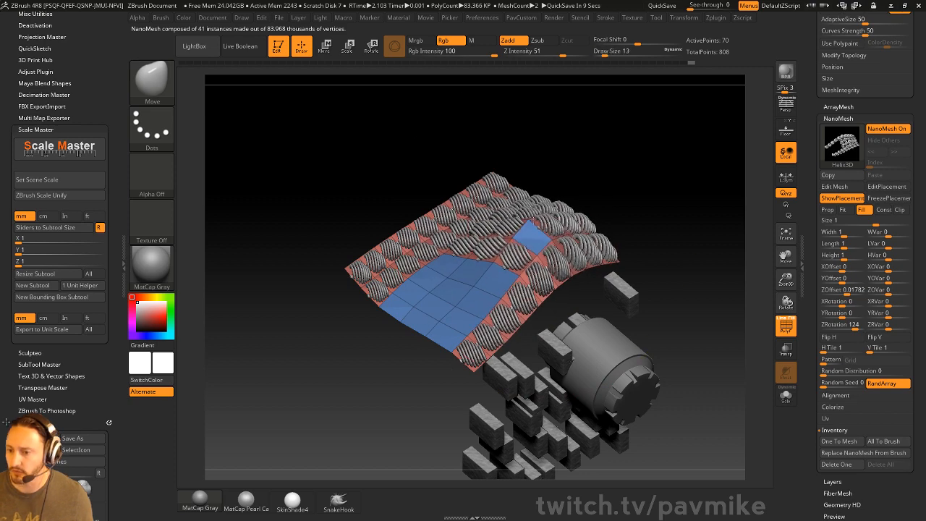
Step: Extend the blue polygroup by two more polygons with ZModeler's PolyGroup action
{"action": "mouse_move", "coordinate": [631, 162]}
{"action": "left_mouse_down", "text": "alt"}
{"action": "mouse_move", "coordinate": [558, 222]}
{"action": "mouse_move", "coordinate": [643, 204]}
{"action": "left_mouse_up", "text": "alt"}
{"action": "key", "text": "s"}
{"action": "key", "text": "b"}
{"action": "key", "text": "z"}
{"action": "key", "text": "m"}
{"action": "left_click", "coordinate": [489, 312]}
{"action": "left_click", "coordinate": [442, 355]}
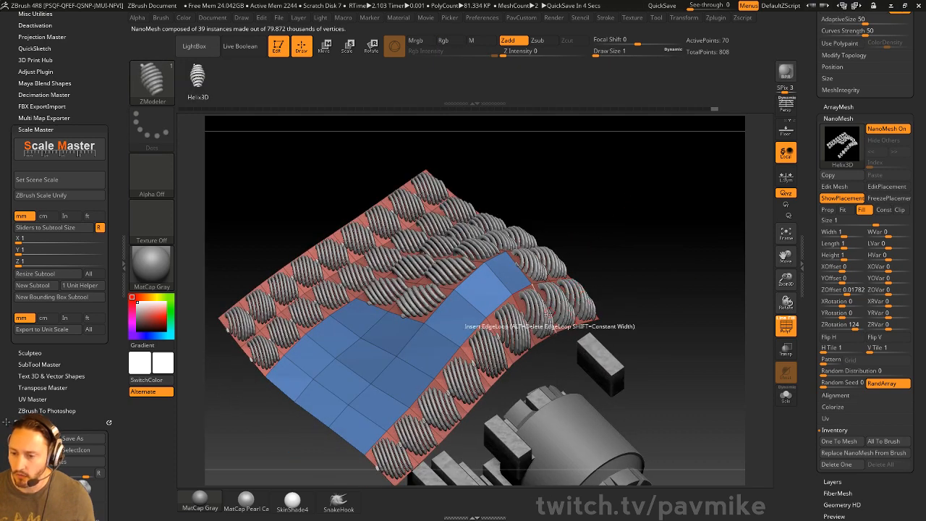
Step: Try assigning another polygon with the PolyGroup action, and undo the recent polygroup assignments
{"action": "key", "text": "space"}
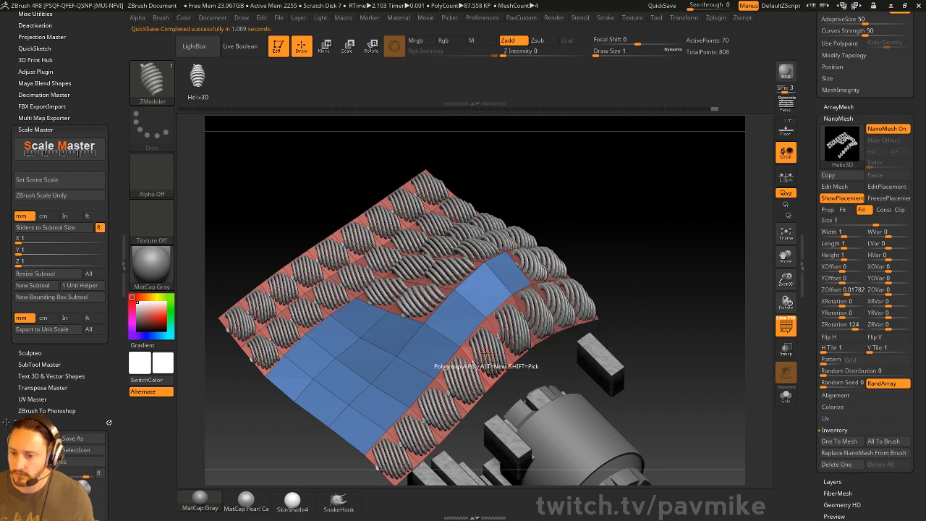
{"action": "key", "text": "space"}
{"action": "left_click", "coordinate": [422, 244]}
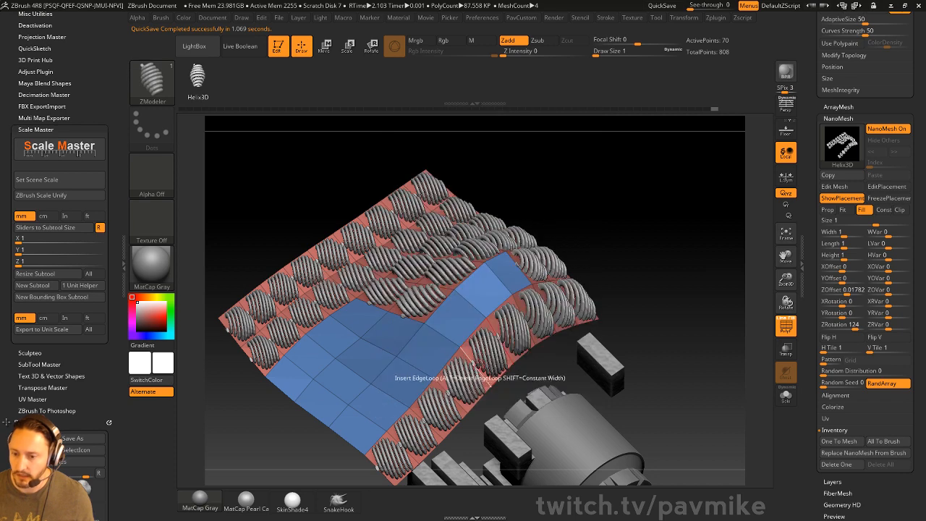
{"action": "left_click", "coordinate": [490, 354]}
{"action": "key", "text": "ctrl+z"}
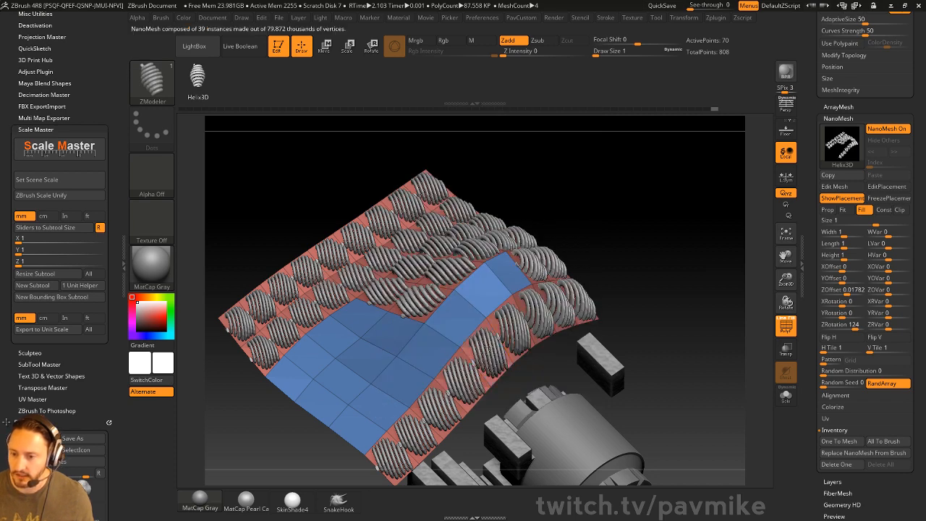
{"action": "key", "text": "ctrl+z"}
{"action": "key", "text": "ctrl+z"}
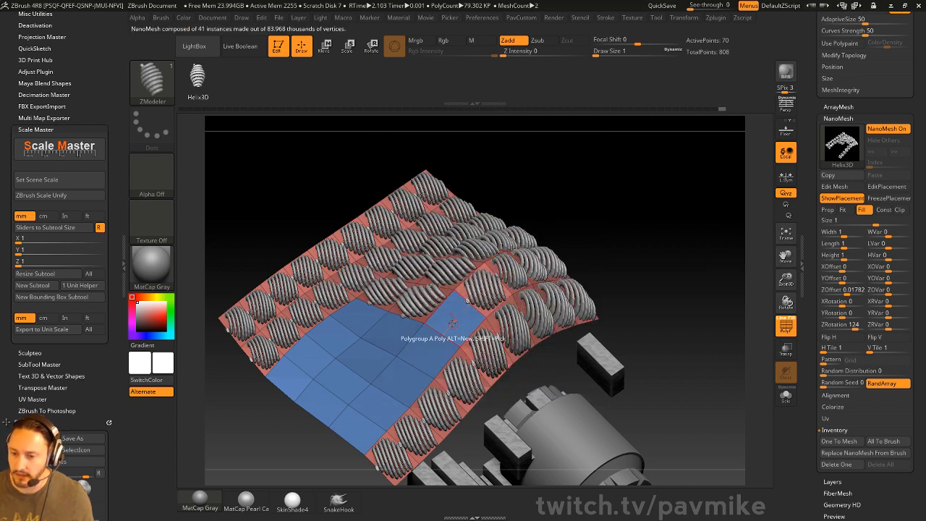
Step: Assign all the blue polygons to the red NanoMesh polygroup with ZModeler's PolyGroup action so helixes fill the whole panel
{"action": "left_click", "coordinate": [453, 324]}
{"action": "left_click_drag", "start_coordinate": [681, 218], "coordinate": [675, 181]}
{"action": "mouse_move", "coordinate": [492, 318]}
{"action": "left_mouse_down"}
{"action": "mouse_move", "coordinate": [413, 283]}
{"action": "mouse_move", "coordinate": [381, 316]}
{"action": "left_mouse_up"}
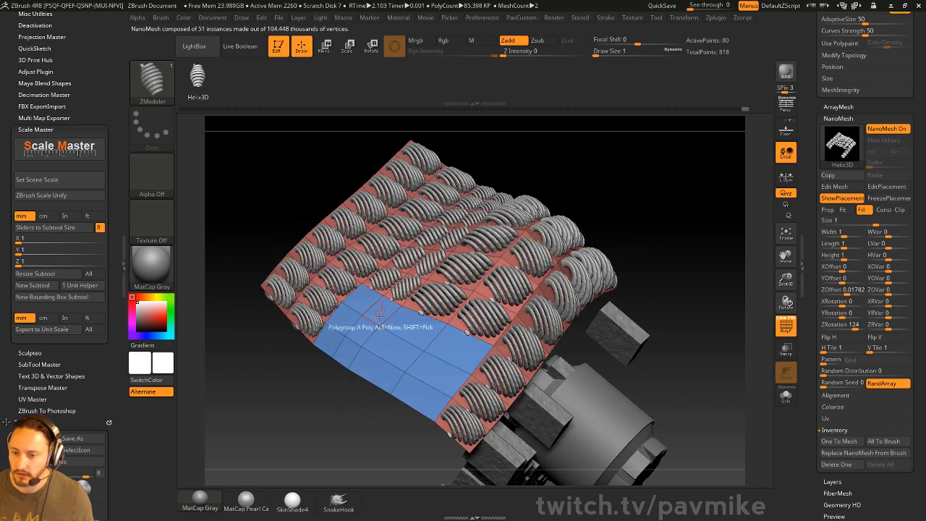
{"action": "left_click", "coordinate": [367, 318], "text": "alt"}
{"action": "left_click", "coordinate": [374, 307]}
{"action": "left_click", "coordinate": [356, 324]}
{"action": "left_click", "coordinate": [341, 347]}
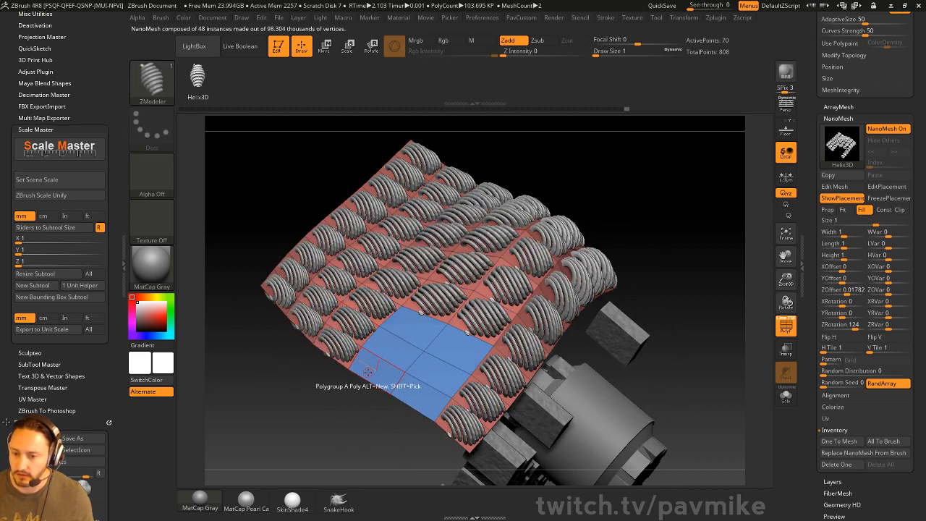
{"action": "left_click", "coordinate": [368, 372]}
{"action": "left_click", "coordinate": [422, 396]}
{"action": "left_click", "coordinate": [441, 373]}
{"action": "left_click", "coordinate": [456, 342]}
{"action": "left_click", "coordinate": [415, 327]}
{"action": "left_click", "coordinate": [391, 345]}
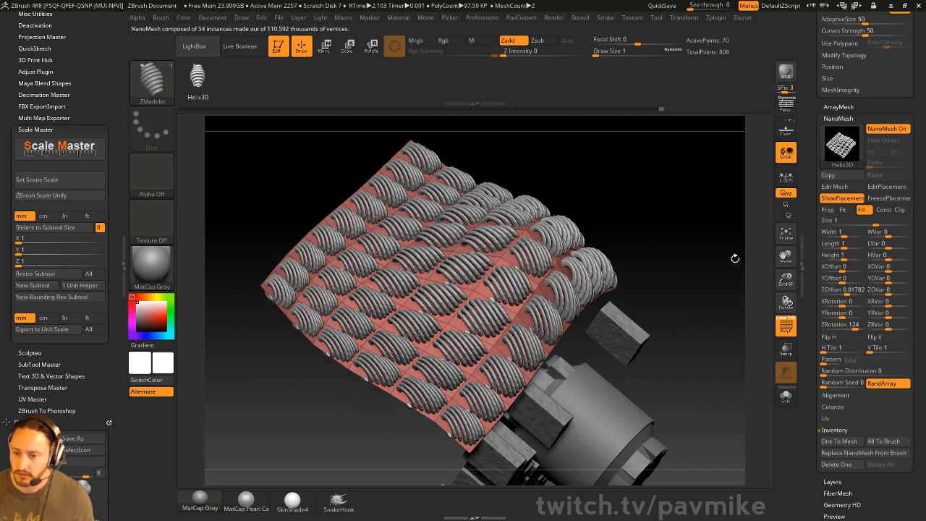
Step: Convert the panel's helix NanoMesh instances to real geometry with One To Mesh
{"action": "left_click_drag", "start_coordinate": [736, 258], "coordinate": [703, 265]}
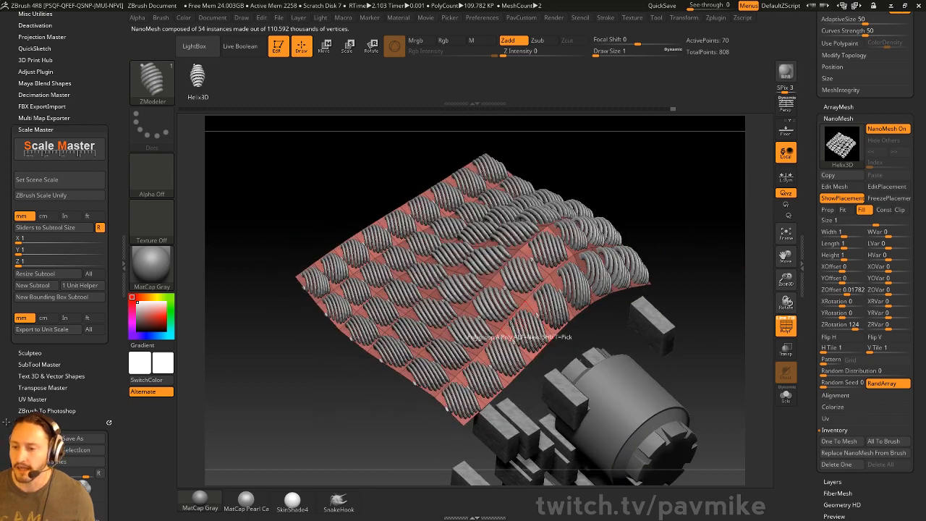
{"action": "left_click_drag", "start_coordinate": [807, 237], "coordinate": [922, 210]}
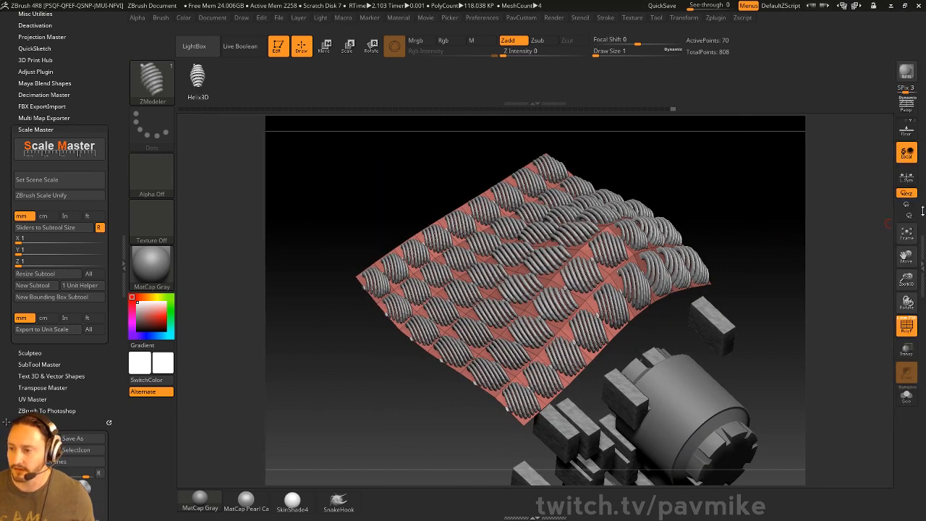
{"action": "left_click", "coordinate": [922, 210]}
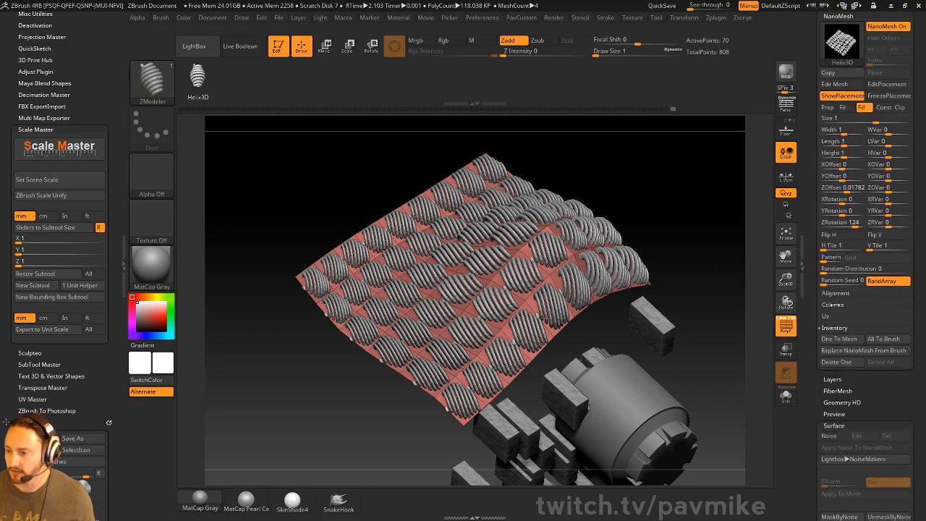
{"action": "left_click", "coordinate": [843, 340]}
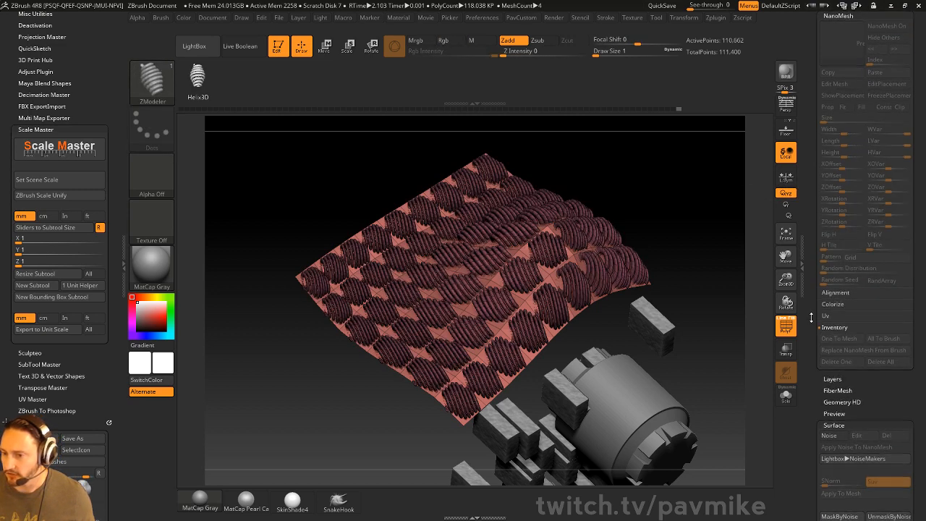
Step: Isolate the base panel's polygroup and split the hidden helixes off into a separate subtool with Split Hidden
{"action": "left_click_drag", "start_coordinate": [811, 318], "coordinate": [811, 507]}
{"action": "left_click", "coordinate": [548, 272], "text": "ctrl+shift"}
{"action": "key", "text": "2"}
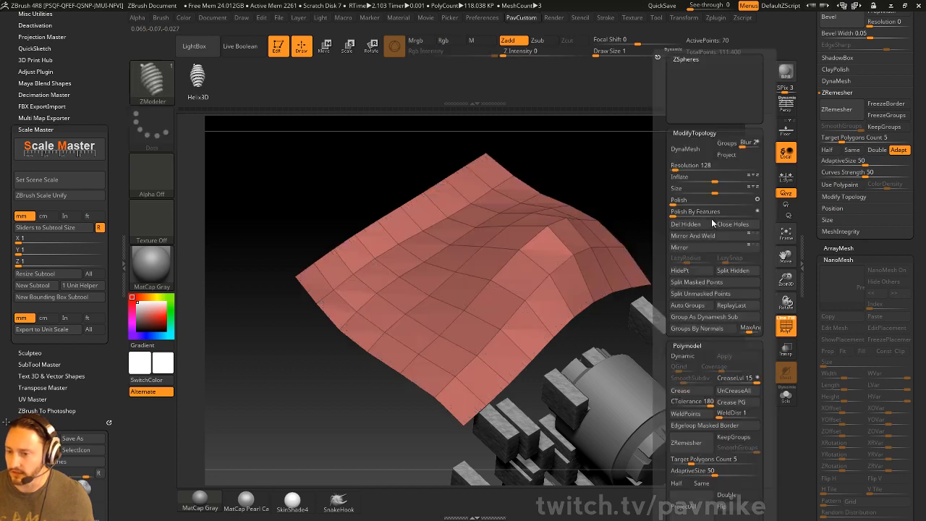
{"action": "left_click", "coordinate": [733, 270]}
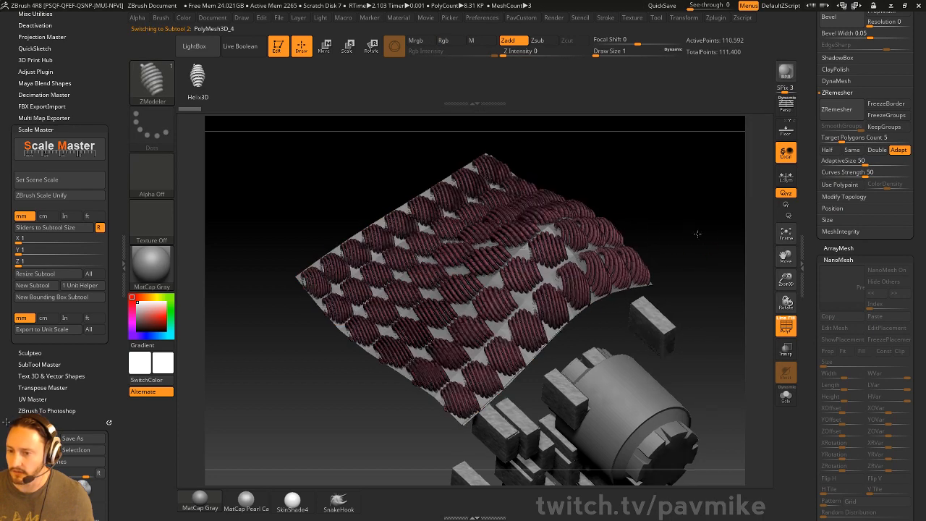
{"action": "left_click_drag", "start_coordinate": [697, 233], "coordinate": [698, 248]}
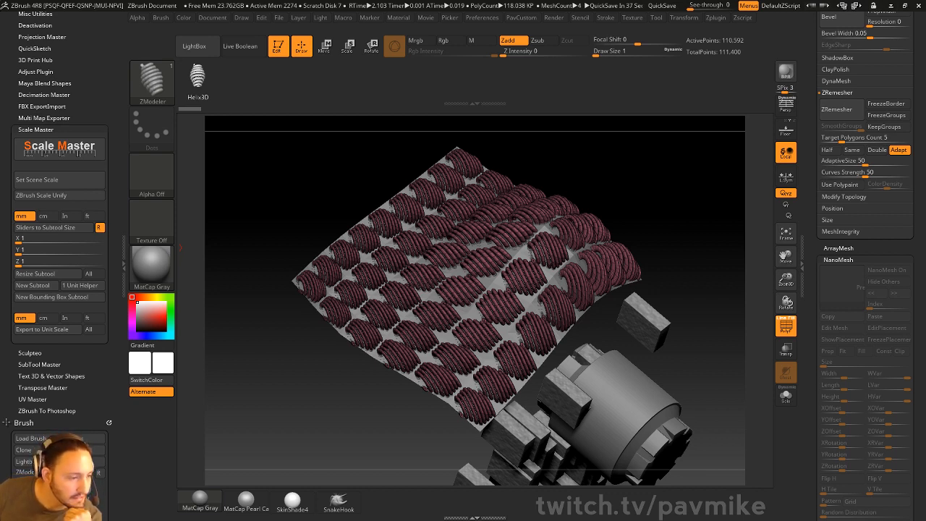
Step: Clear the canvas, draw out the Cube3D primitive and put it into Edit mode
{"action": "left_click", "coordinate": [279, 52]}
{"action": "key", "text": "ctrl+n"}
{"action": "left_click_drag", "start_coordinate": [815, 174], "coordinate": [817, 338]}
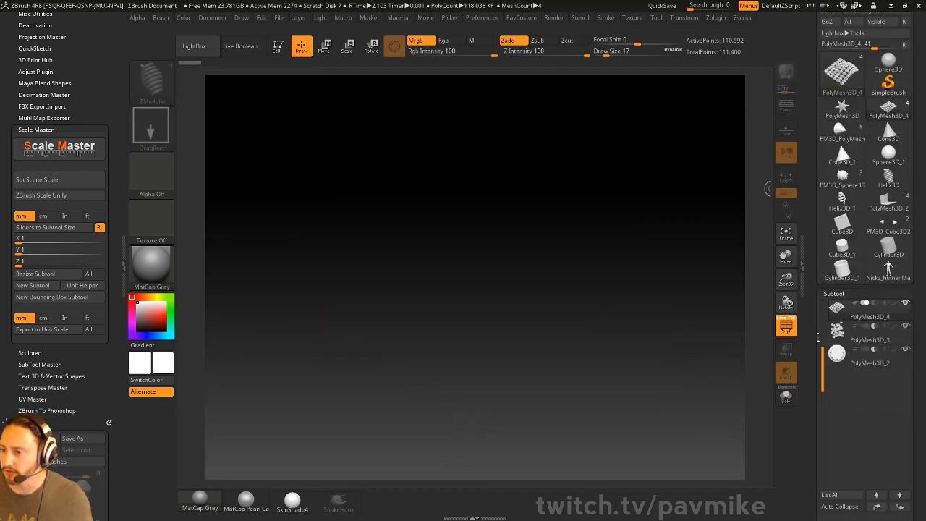
{"action": "left_click", "coordinate": [889, 83]}
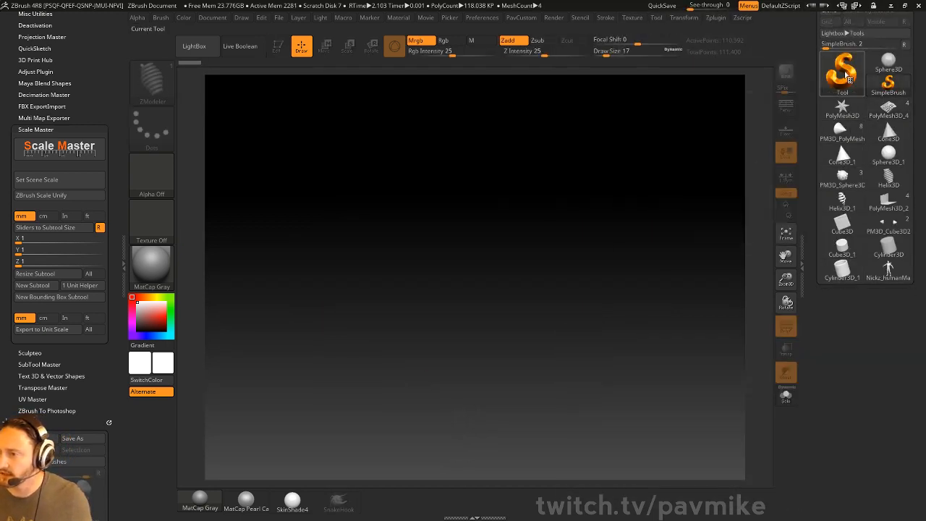
{"action": "left_click", "coordinate": [844, 72]}
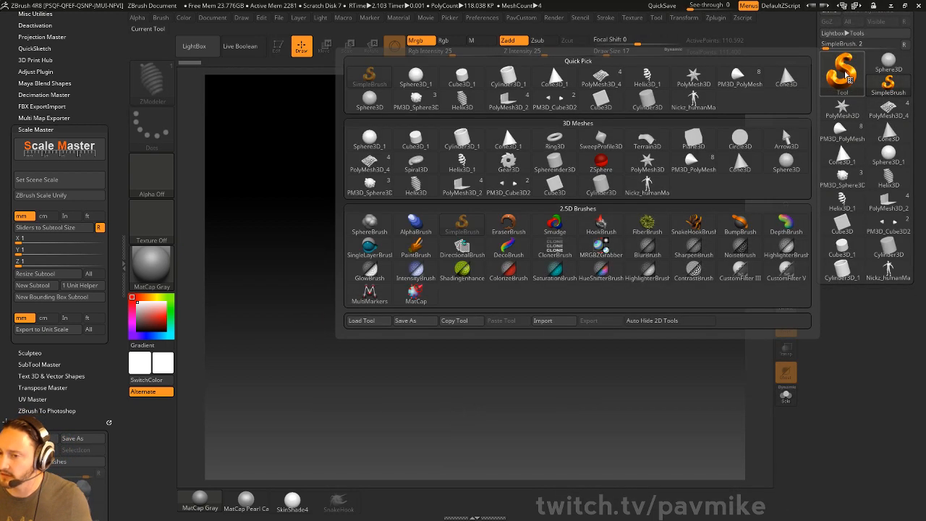
{"action": "left_click", "coordinate": [426, 145]}
{"action": "left_click_drag", "start_coordinate": [444, 320], "coordinate": [484, 406]}
{"action": "left_click", "coordinate": [278, 45]}
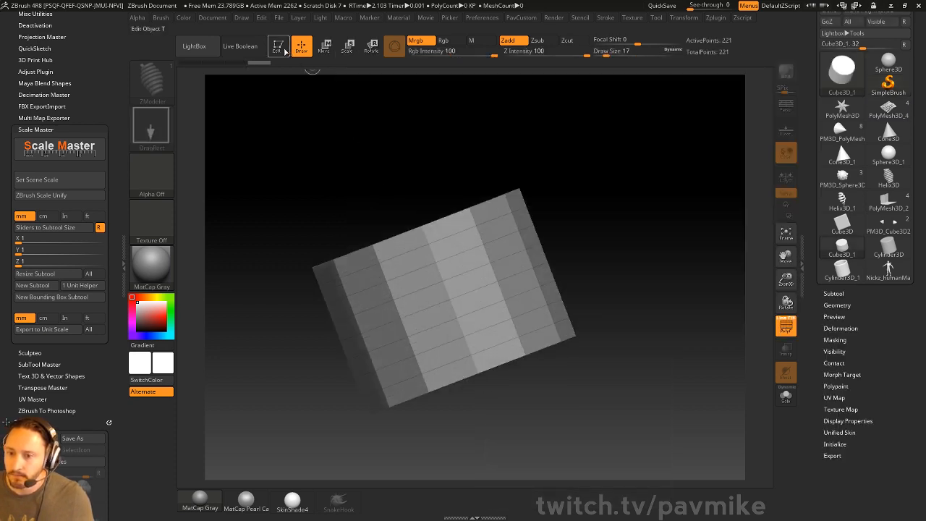
Step: Initialize the Cube3D primitive with X, Y and Z sizes of 25 and fewer vertical divisions
{"action": "left_click", "coordinate": [840, 445]}
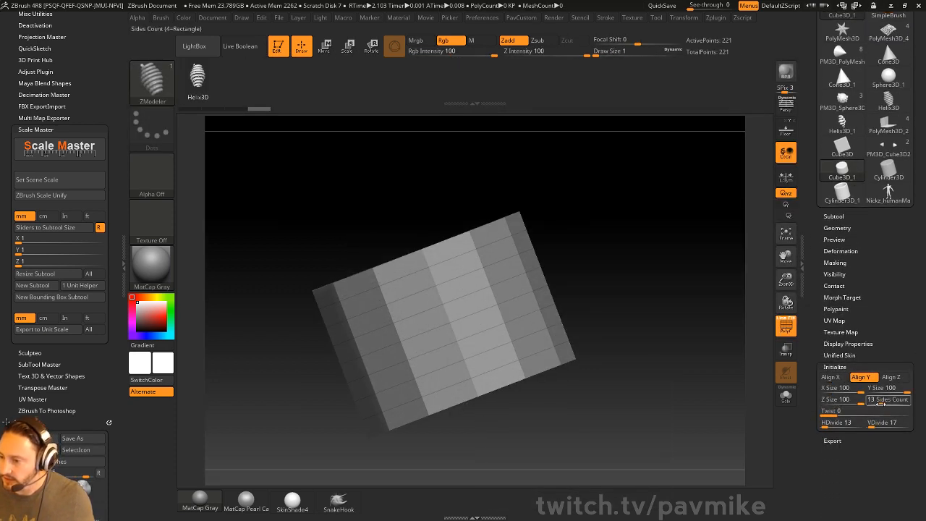
{"action": "left_click_drag", "start_coordinate": [843, 388], "coordinate": [832, 390]}
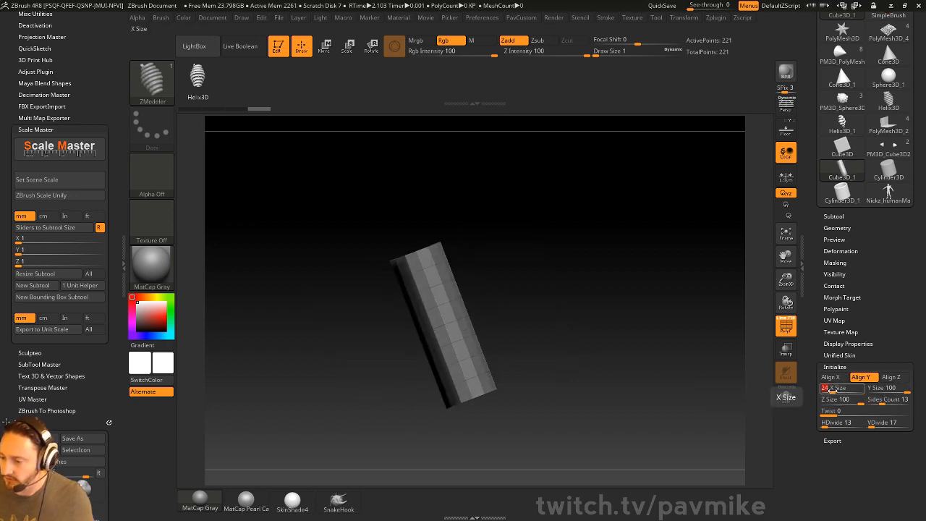
{"action": "left_click", "coordinate": [832, 400]}
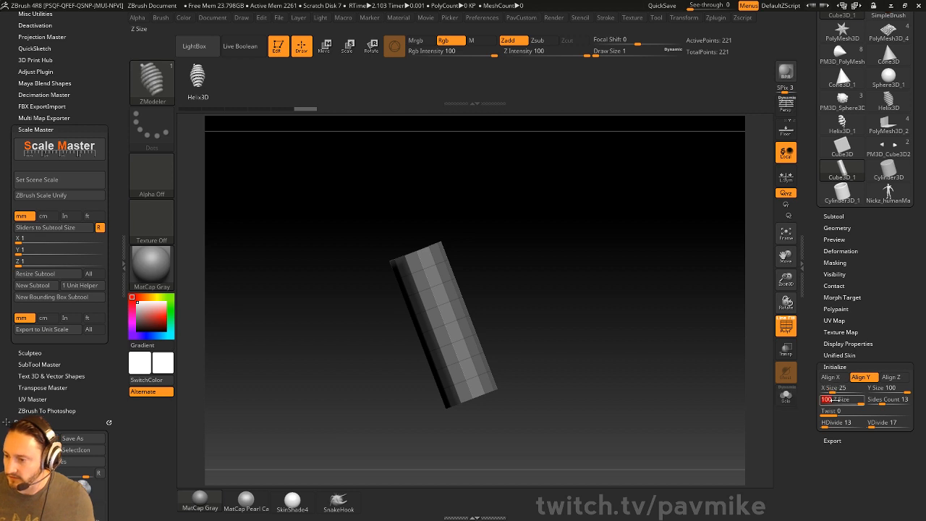
{"action": "type", "text": "25"}
{"action": "key", "text": "Return"}
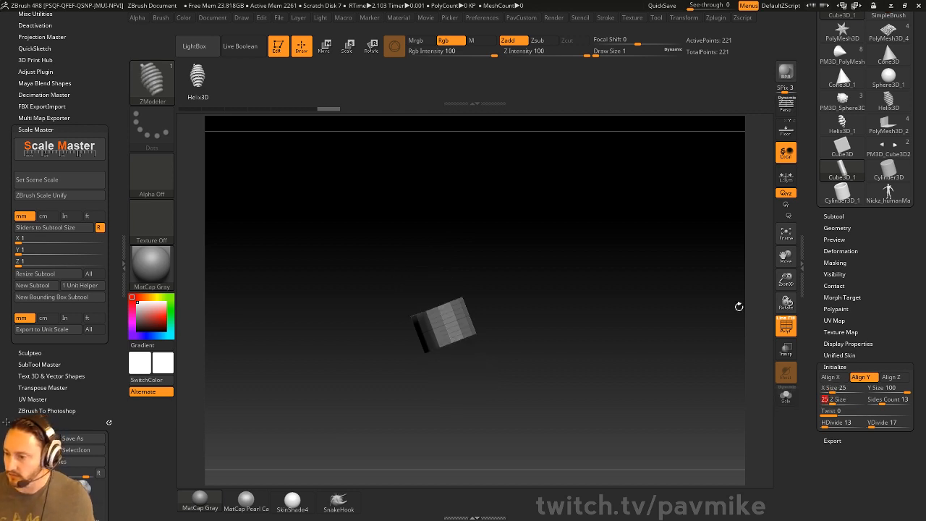
{"action": "left_click", "coordinate": [885, 389]}
{"action": "type", "text": "25"}
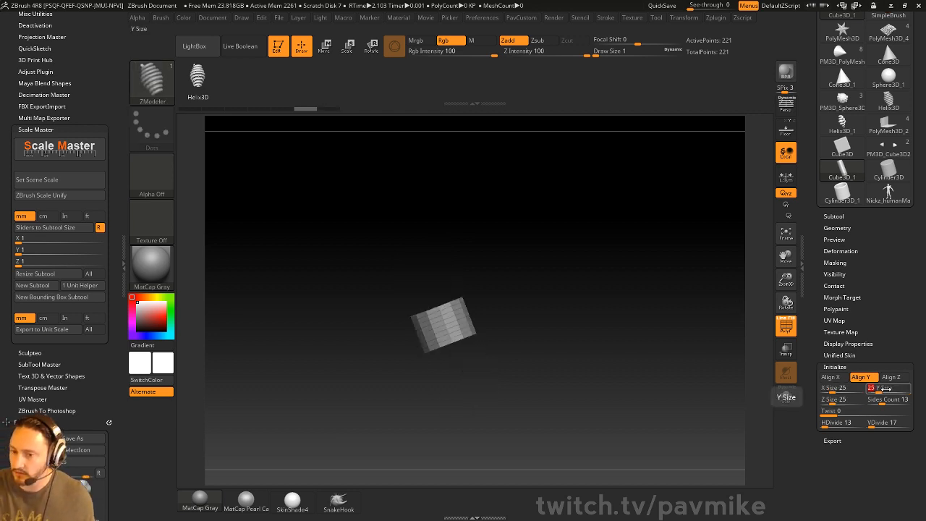
{"action": "key", "text": "Return"}
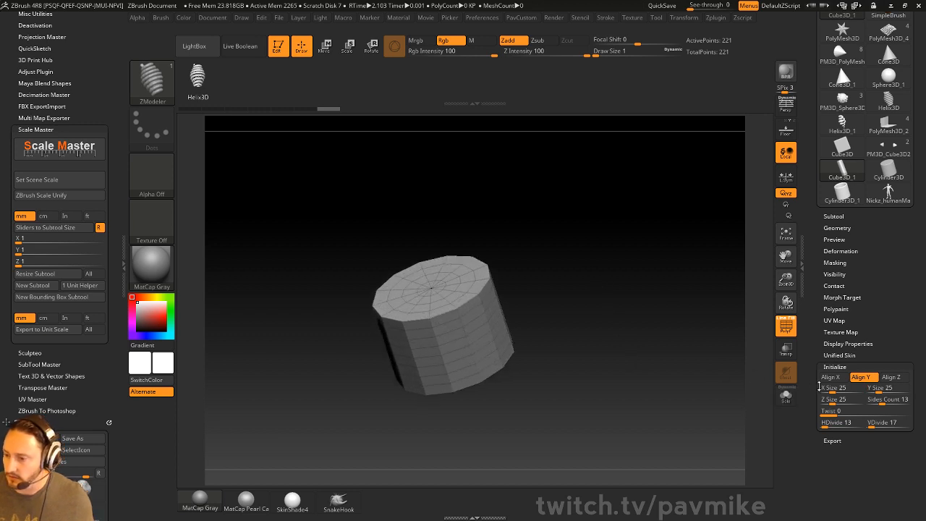
{"action": "left_click", "coordinate": [825, 424]}
{"action": "left_click", "coordinate": [870, 424]}
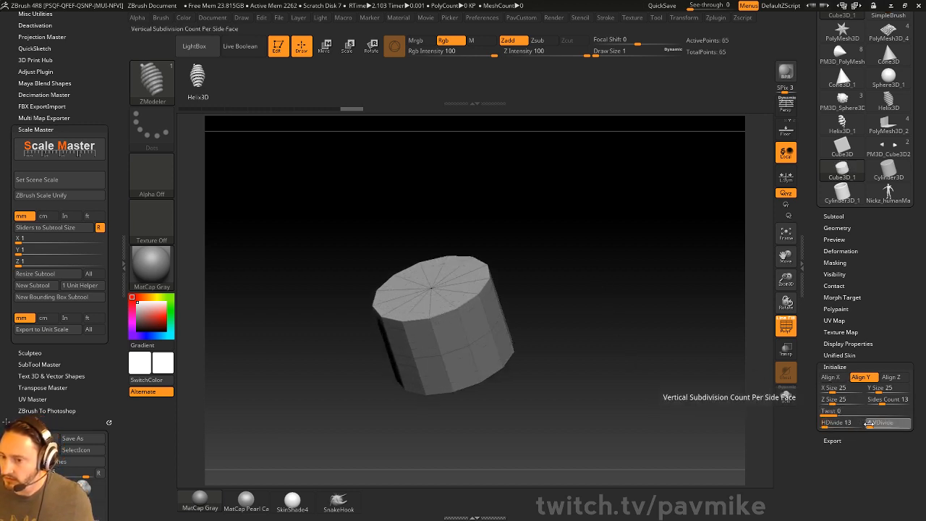
{"action": "left_click_drag", "start_coordinate": [849, 424], "coordinate": [827, 426]}
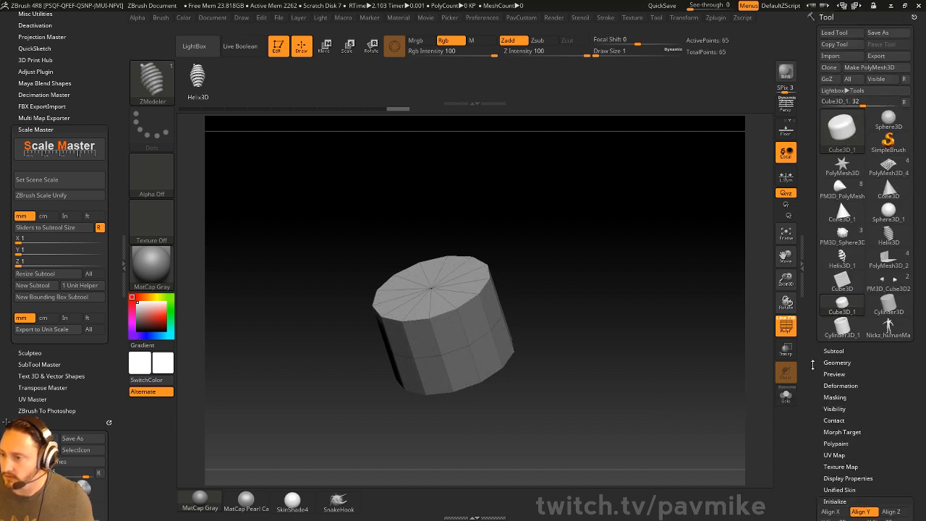
Step: Switch to the Cylinder3D primitive, clear the canvas, draw one large cylinder and put it into Edit mode
{"action": "scroll", "coordinate": [865, 217], "scroll_direction": "up", "scroll_amount": 4}
{"action": "left_click", "coordinate": [889, 138]}
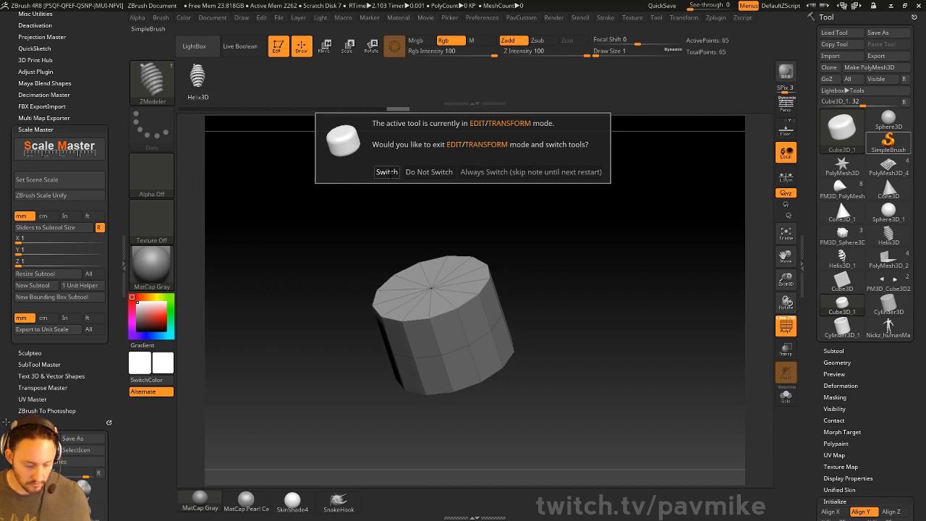
{"action": "left_click", "coordinate": [387, 171]}
{"action": "left_click", "coordinate": [860, 131]}
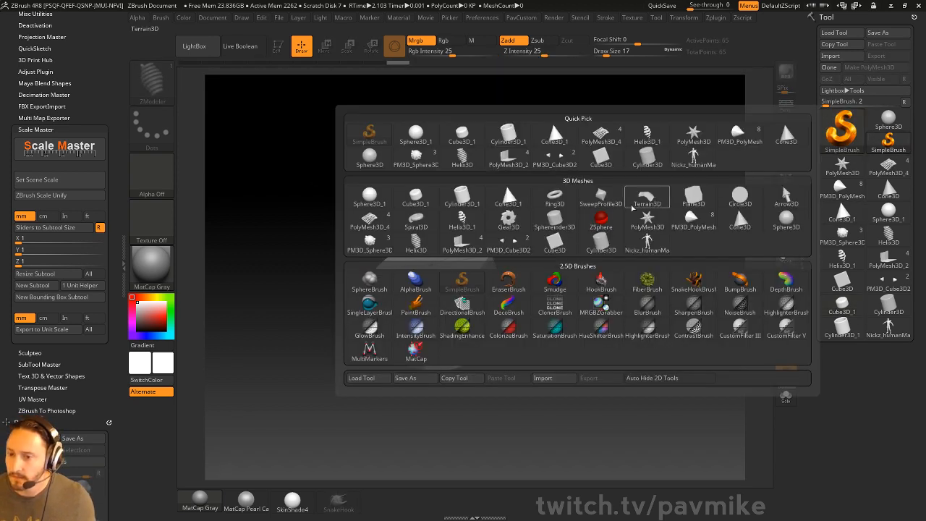
{"action": "left_click", "coordinate": [468, 201]}
{"action": "left_click_drag", "start_coordinate": [473, 181], "coordinate": [476, 199]}
{"action": "left_click_drag", "start_coordinate": [498, 158], "coordinate": [504, 176]}
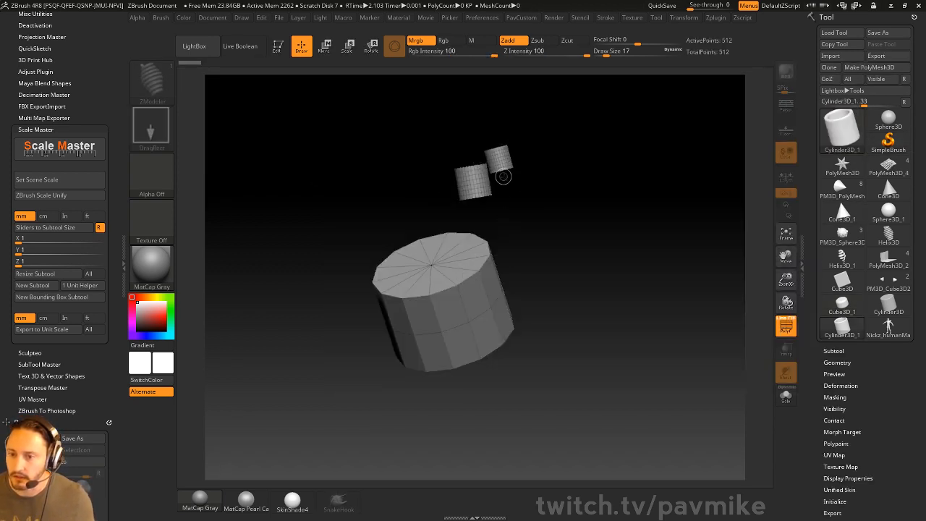
{"action": "key", "text": "ctrl+n"}
{"action": "left_click_drag", "start_coordinate": [464, 258], "coordinate": [505, 345]}
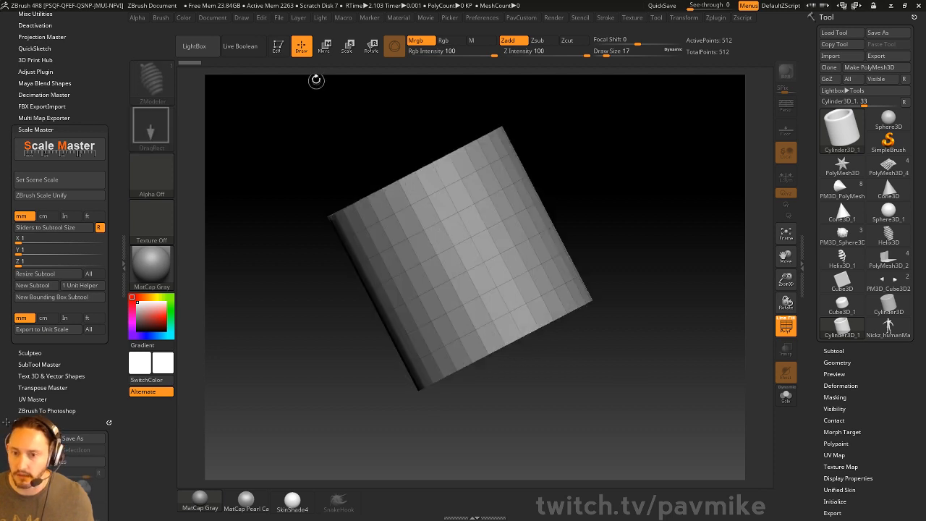
{"action": "left_click", "coordinate": [277, 45]}
{"action": "mouse_move", "coordinate": [597, 148]}
{"action": "left_mouse_down"}
{"action": "mouse_move", "coordinate": [601, 197]}
{"action": "mouse_move", "coordinate": [645, 207]}
{"action": "mouse_move", "coordinate": [676, 239]}
{"action": "left_mouse_up"}
Step: Close the cylinder's hole by setting its Initialize Inner Radius to 0
{"action": "left_click_drag", "start_coordinate": [811, 431], "coordinate": [818, 248]}
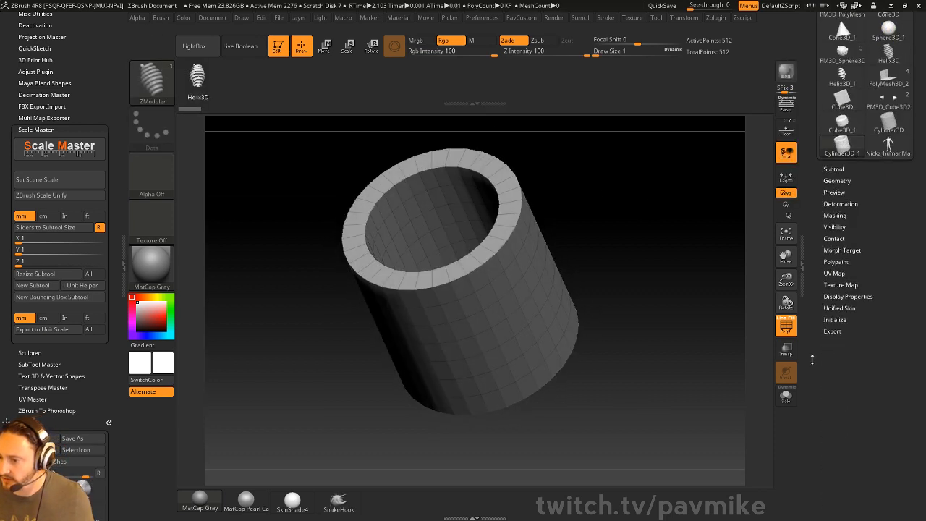
{"action": "key", "text": "shift"}
{"action": "left_click", "coordinate": [835, 320]}
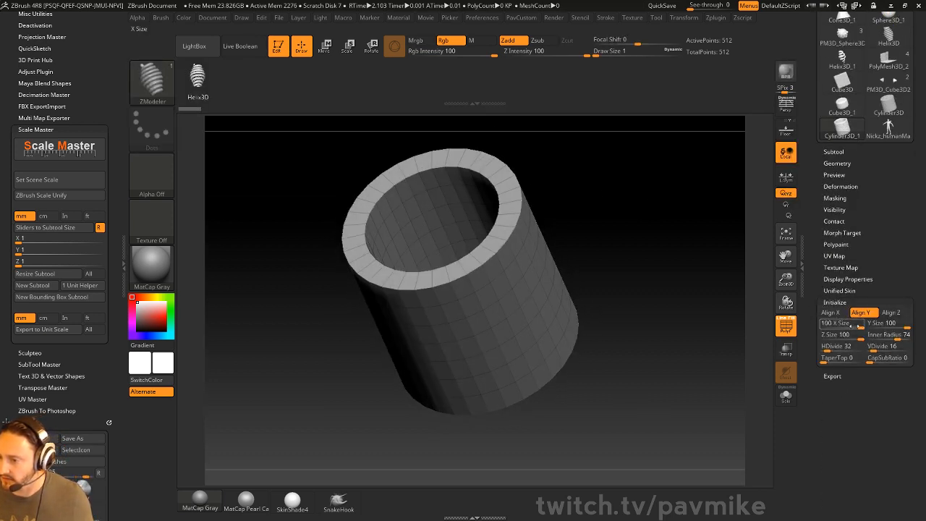
{"action": "left_click_drag", "start_coordinate": [886, 335], "coordinate": [866, 334]}
{"action": "left_click_drag", "start_coordinate": [655, 294], "coordinate": [654, 271]}
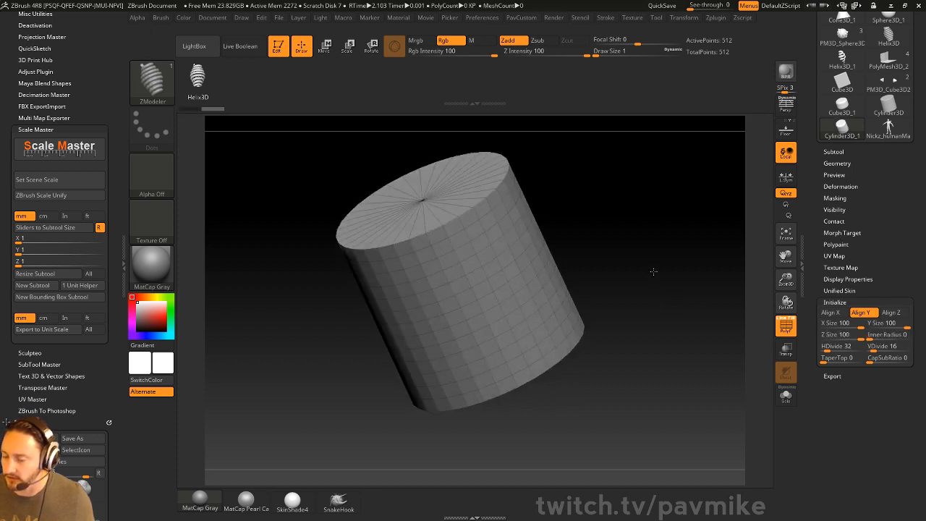
Step: Set the cylinder's X and Y sizes to 25, HDivide to 24 and VDivide to 43
{"action": "left_click", "coordinate": [832, 326]}
{"action": "type", "text": "25"}
{"action": "key", "text": "Tab"}
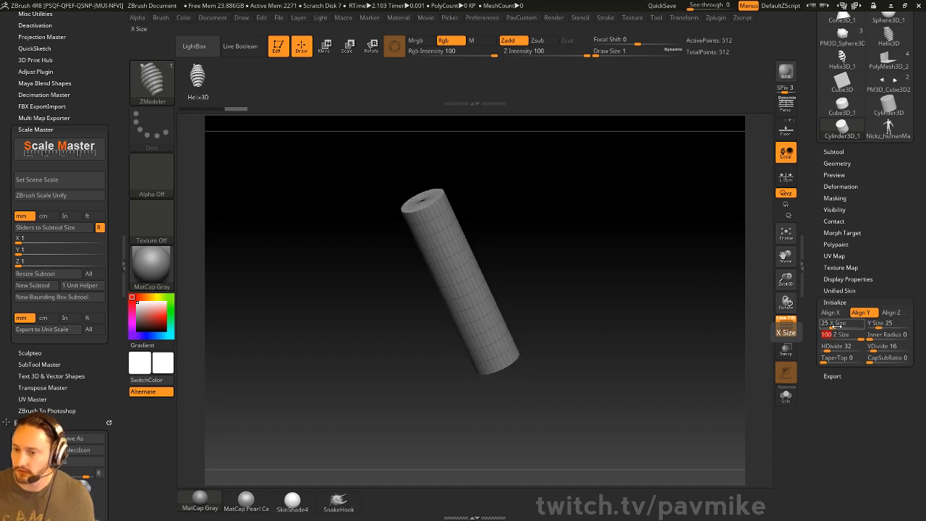
{"action": "key", "text": "Return"}
{"action": "left_click_drag", "start_coordinate": [826, 347], "coordinate": [881, 348]}
Step: Mask alternating vertical columns of the cylinder using Mask By Alpha column masking with Sel 2 and Skp 2
{"action": "left_click_drag", "start_coordinate": [608, 273], "coordinate": [587, 273], "text": "shift"}
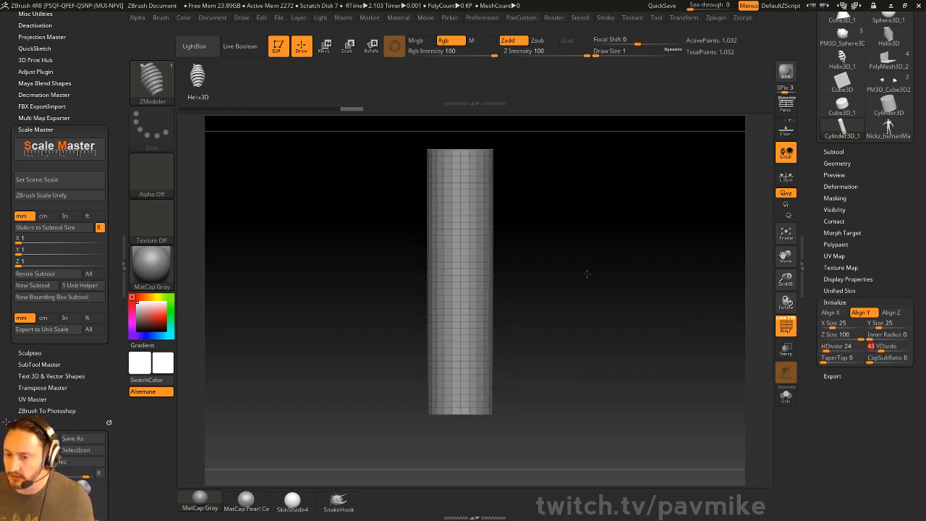
{"action": "left_click_drag", "start_coordinate": [591, 221], "coordinate": [590, 246], "text": "alt"}
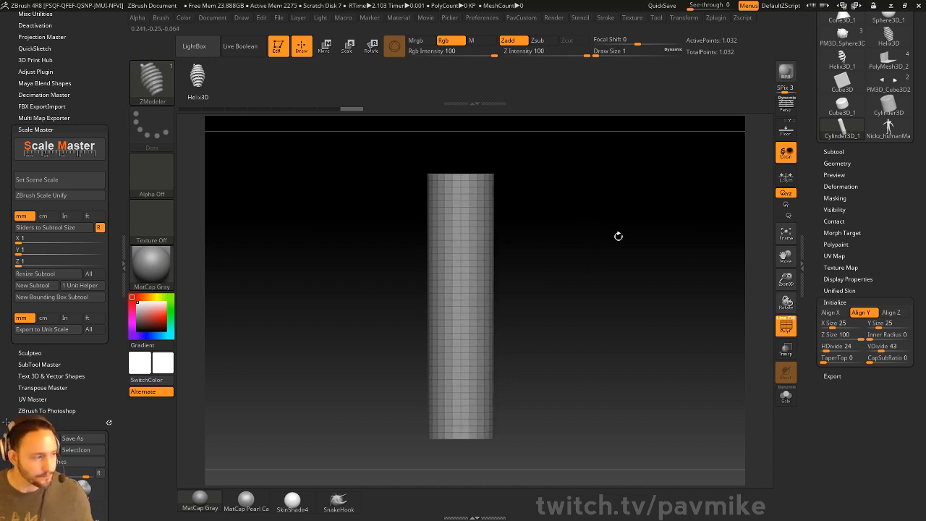
{"action": "left_click_drag", "start_coordinate": [706, 249], "coordinate": [713, 262]}
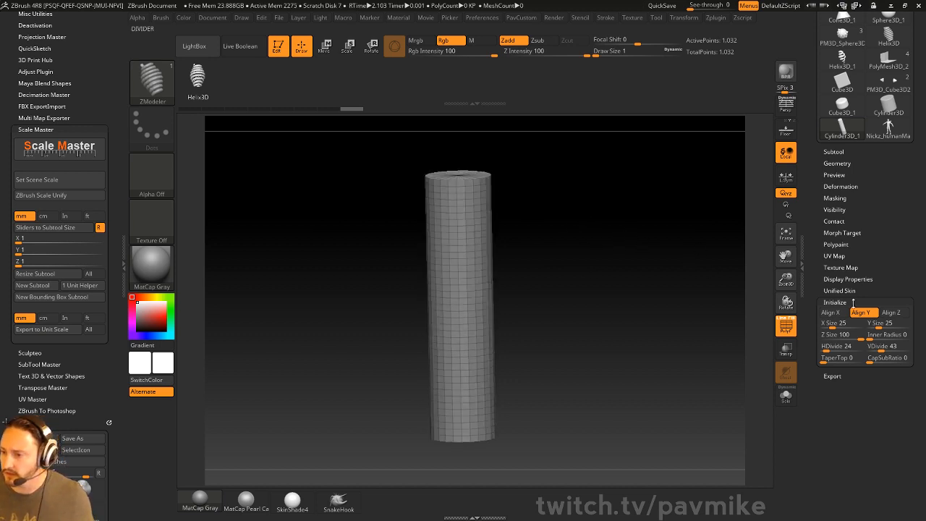
{"action": "key", "text": "shift"}
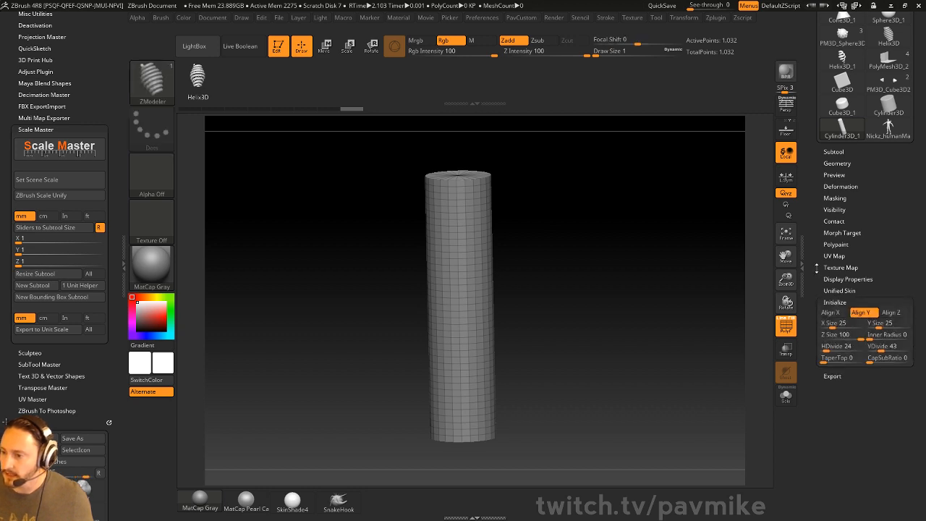
{"action": "left_click", "coordinate": [835, 197], "text": "shift"}
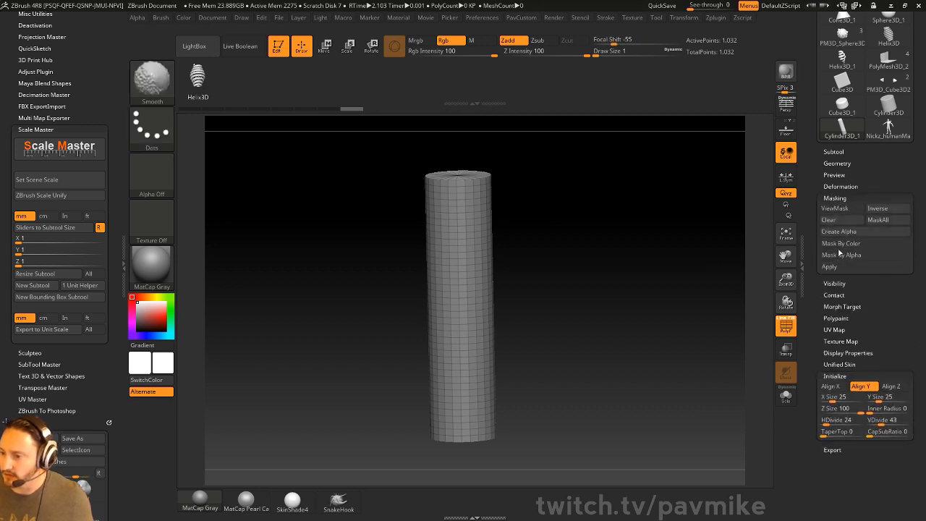
{"action": "left_click", "coordinate": [841, 255]}
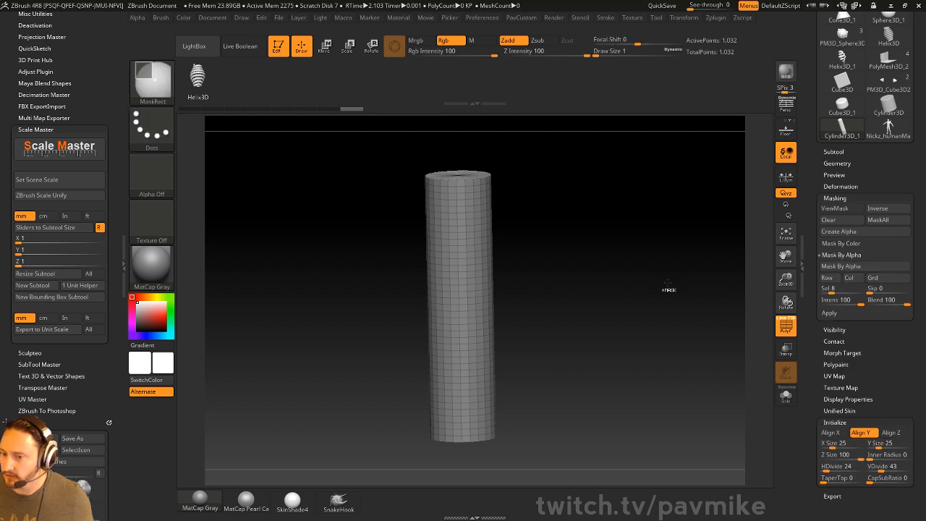
{"action": "left_click", "coordinate": [667, 283], "text": "ctrl"}
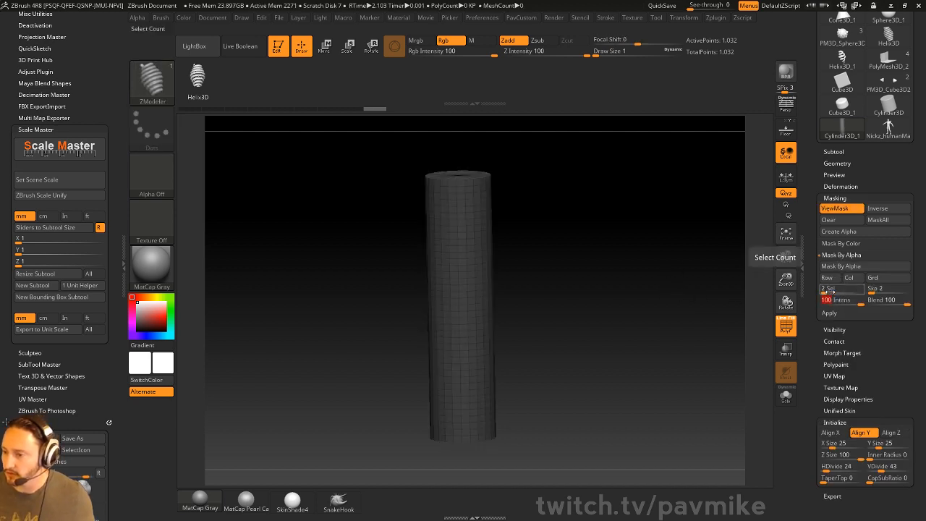
{"action": "left_click", "coordinate": [849, 278]}
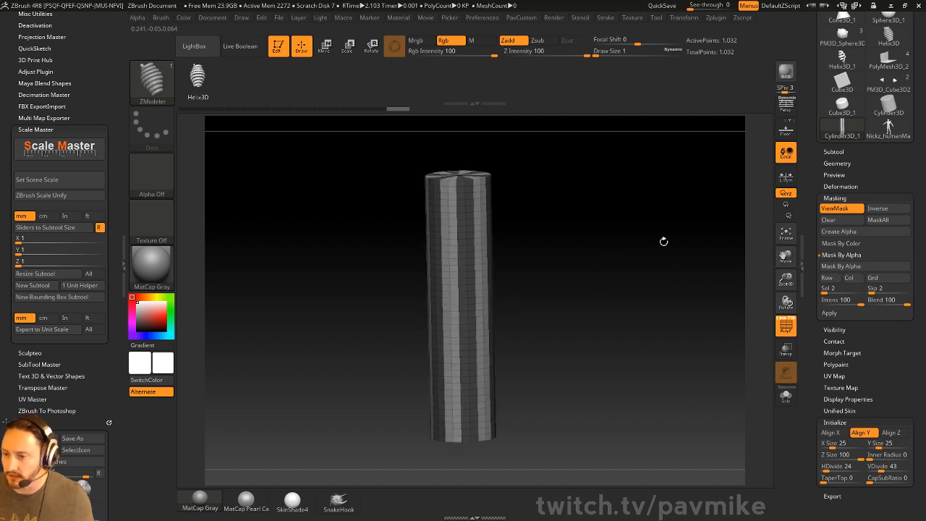
Step: Inflate the unmasked columns with the Deformation settings and twist the fluted cylinder along its length
{"action": "left_click", "coordinate": [850, 188]}
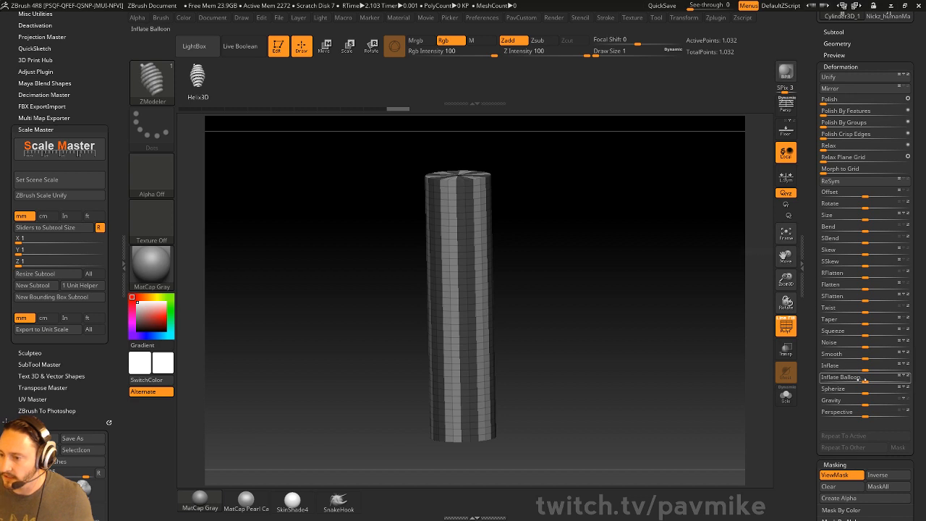
{"action": "left_click_drag", "start_coordinate": [866, 369], "coordinate": [877, 369]}
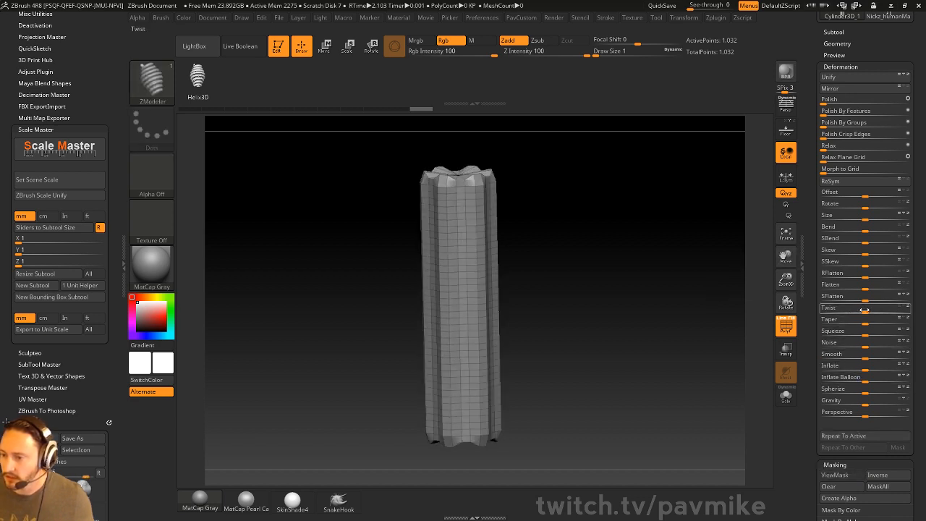
{"action": "left_click_drag", "start_coordinate": [865, 308], "coordinate": [911, 304]}
Step: Undo the twist, the inflation and the column mask on the cylinder
{"action": "key", "text": "ctrl+z"}
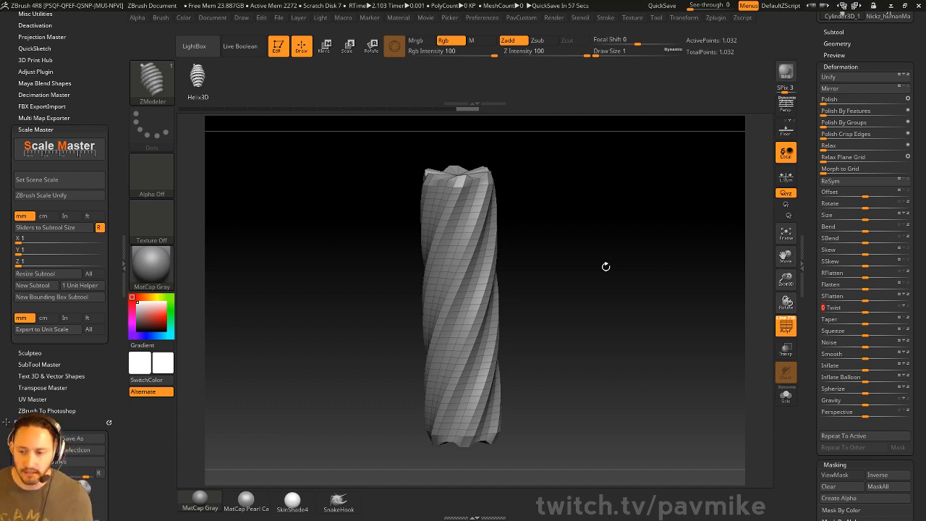
{"action": "key", "text": "ctrl+z"}
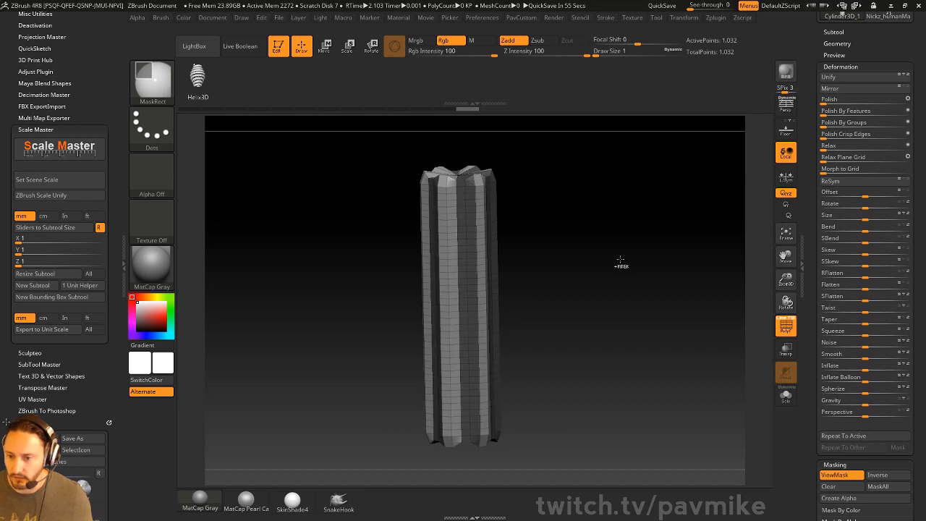
{"action": "key", "text": "ctrl+z"}
{"action": "key", "text": "ctrl+z"}
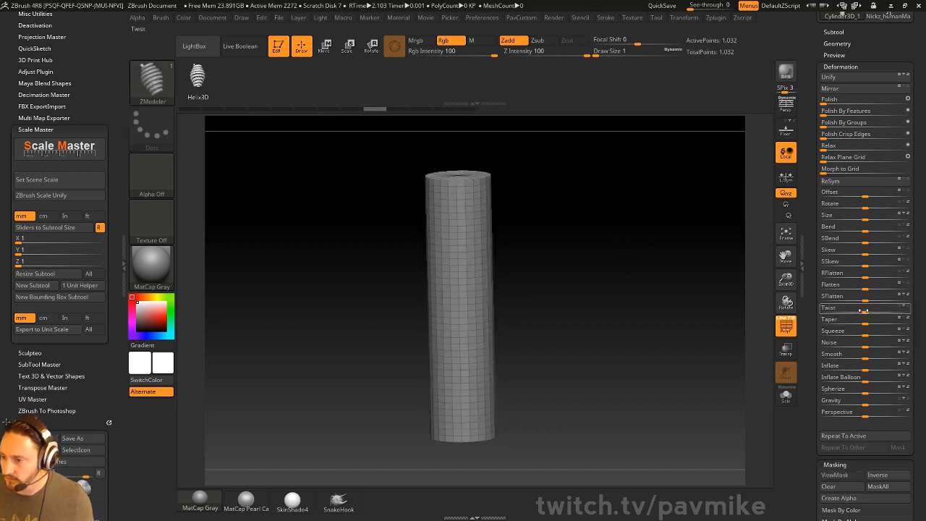
Step: Twist the plain cylinder along its length with the Twist deformation and convert it to a PolyMesh3D
{"action": "left_click_drag", "start_coordinate": [869, 309], "coordinate": [901, 310]}
{"action": "left_click_drag", "start_coordinate": [633, 259], "coordinate": [459, 261]}
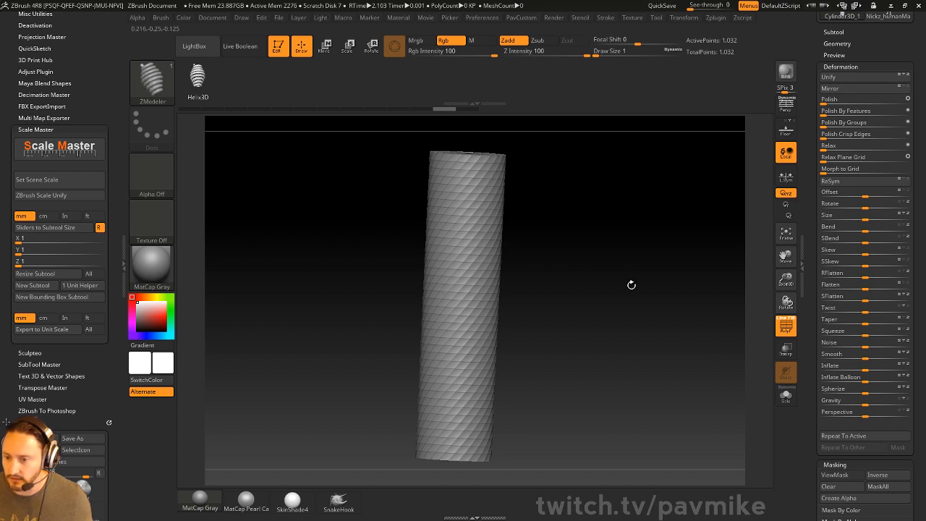
{"action": "scroll", "coordinate": [806, 352], "scroll_direction": "up", "scroll_amount": 5}
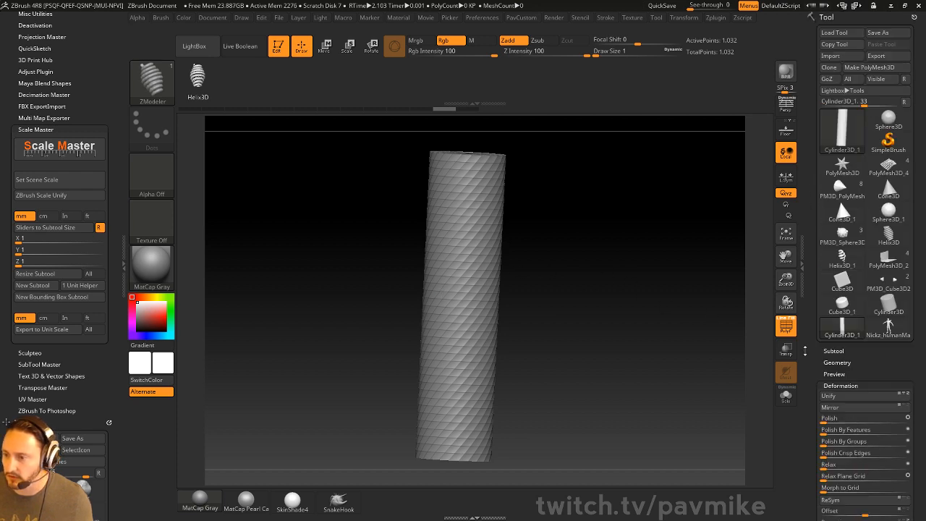
{"action": "left_click", "coordinate": [869, 66]}
Step: Hide the end caps of the twisted cylinder and delete the hidden geometry, leaving an open tube
{"action": "key", "text": "ctrl+shift"}
{"action": "left_click_drag", "start_coordinate": [385, 137], "coordinate": [555, 156], "text": "ctrl+shift"}
{"action": "mouse_move", "coordinate": [619, 260]}
{"action": "left_mouse_down", "text": "ctrl+shift"}
{"action": "mouse_move", "coordinate": [608, 311]}
{"action": "mouse_move", "coordinate": [595, 222]}
{"action": "left_mouse_up", "text": "ctrl+shift"}
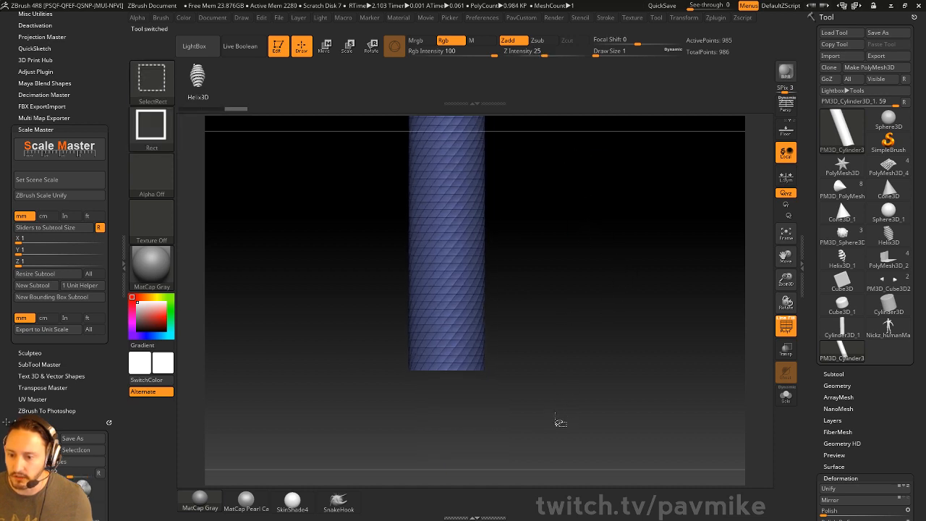
{"action": "left_click_drag", "start_coordinate": [540, 416], "coordinate": [341, 362], "text": "ctrl+alt+shift"}
{"action": "left_click_drag", "start_coordinate": [600, 315], "coordinate": [543, 330], "text": "ctrl+shift"}
{"action": "left_click_drag", "start_coordinate": [346, 329], "coordinate": [535, 368], "text": "ctrl+alt+shift"}
{"action": "left_click_drag", "start_coordinate": [586, 302], "coordinate": [621, 242]}
{"action": "key", "text": "space"}
{"action": "key", "text": "space"}
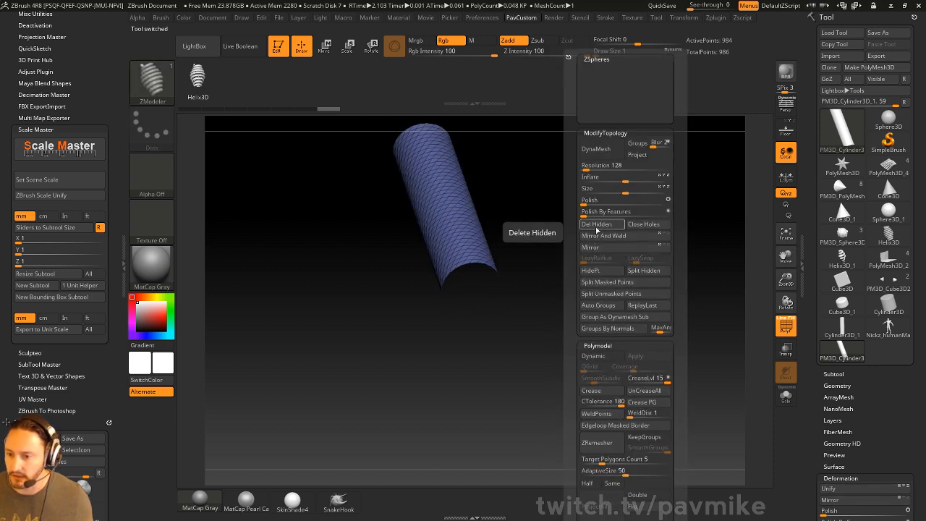
{"action": "left_click", "coordinate": [596, 226]}
{"action": "mouse_move", "coordinate": [560, 239]}
{"action": "left_mouse_down", "text": "shift"}
{"action": "mouse_move", "coordinate": [550, 259]}
{"action": "mouse_move", "coordinate": [572, 318]}
{"action": "left_mouse_up", "text": "shift"}
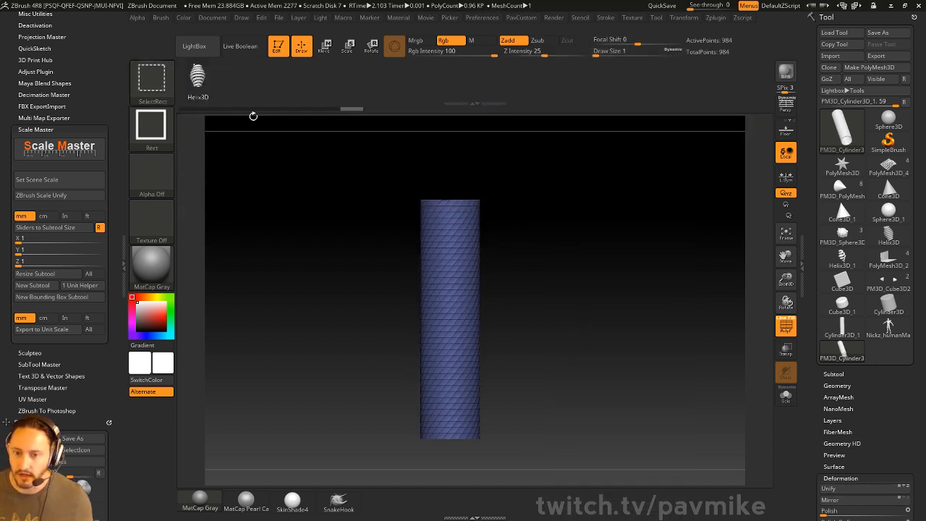
Step: Try hiding a spiral strip of polygons on the twisted tube and restore full visibility
{"action": "left_click", "coordinate": [155, 83], "text": "ctrl+shift"}
{"action": "left_click_drag", "start_coordinate": [384, 259], "coordinate": [587, 324], "text": "alt"}
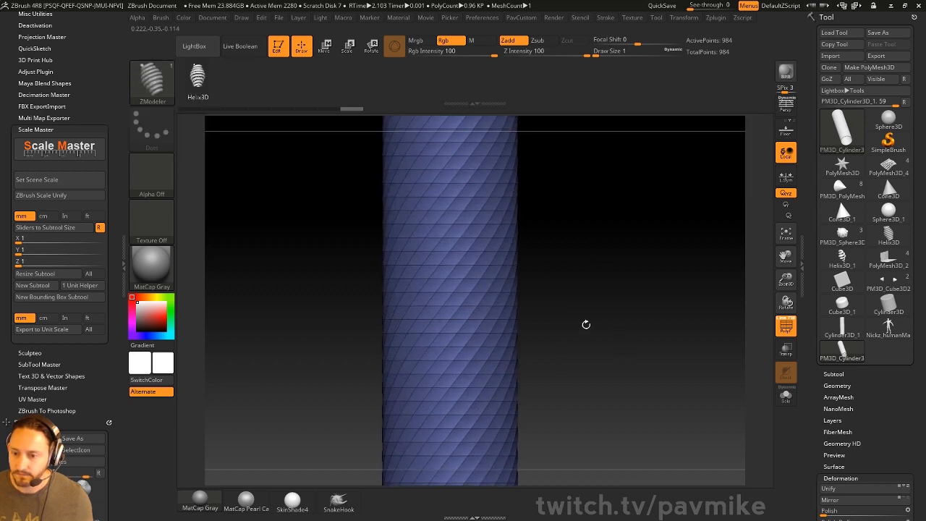
{"action": "left_click", "coordinate": [450, 269], "text": "ctrl+shift"}
{"action": "left_click_drag", "start_coordinate": [612, 280], "coordinate": [612, 253], "text": "alt"}
{"action": "mouse_move", "coordinate": [611, 254]}
{"action": "left_mouse_down"}
{"action": "mouse_move", "coordinate": [630, 264]}
{"action": "mouse_move", "coordinate": [595, 251]}
{"action": "left_mouse_up"}
{"action": "left_click_drag", "start_coordinate": [667, 256], "coordinate": [650, 264]}
{"action": "left_click", "coordinate": [652, 258], "text": "ctrl+shift"}
Step: Switch to the Helix3D primitive and flatten its Initialize Radius curve by removing the middle point
{"action": "left_click", "coordinate": [889, 241]}
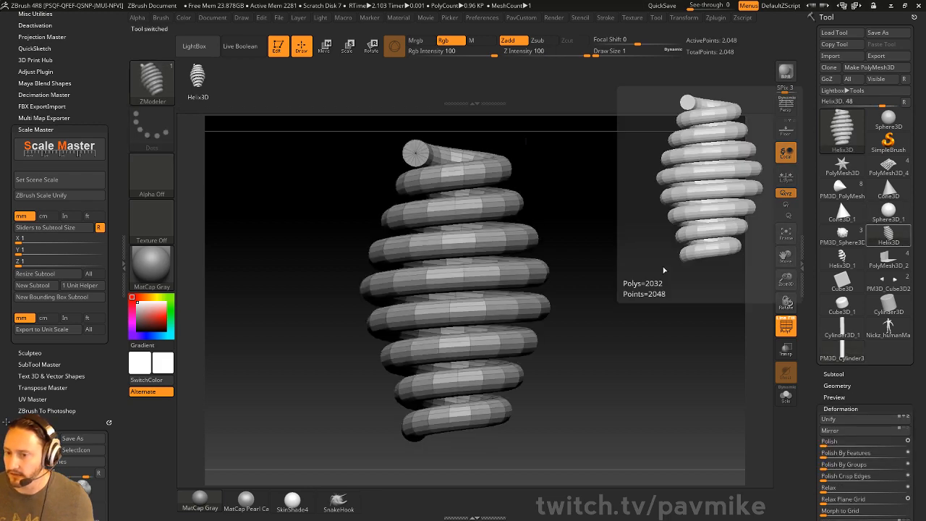
{"action": "scroll", "coordinate": [822, 225], "scroll_direction": "down", "scroll_amount": 5}
{"action": "scroll", "coordinate": [823, 225], "scroll_direction": "down", "scroll_amount": 5}
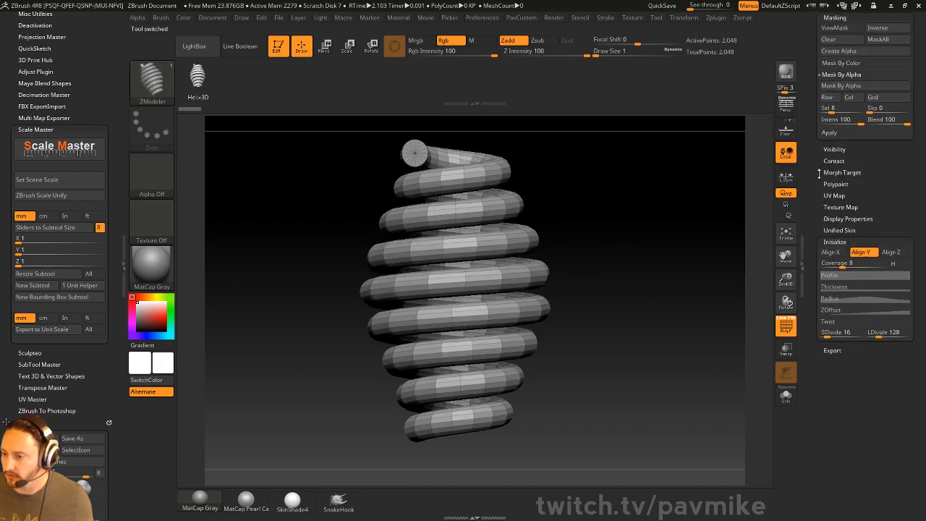
{"action": "left_click", "coordinate": [854, 194]}
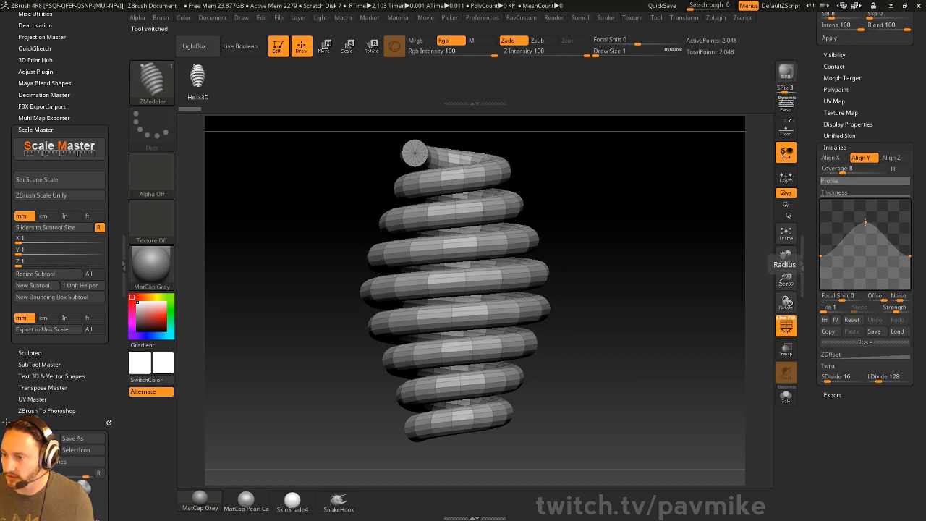
{"action": "left_click_drag", "start_coordinate": [864, 219], "coordinate": [803, 214]}
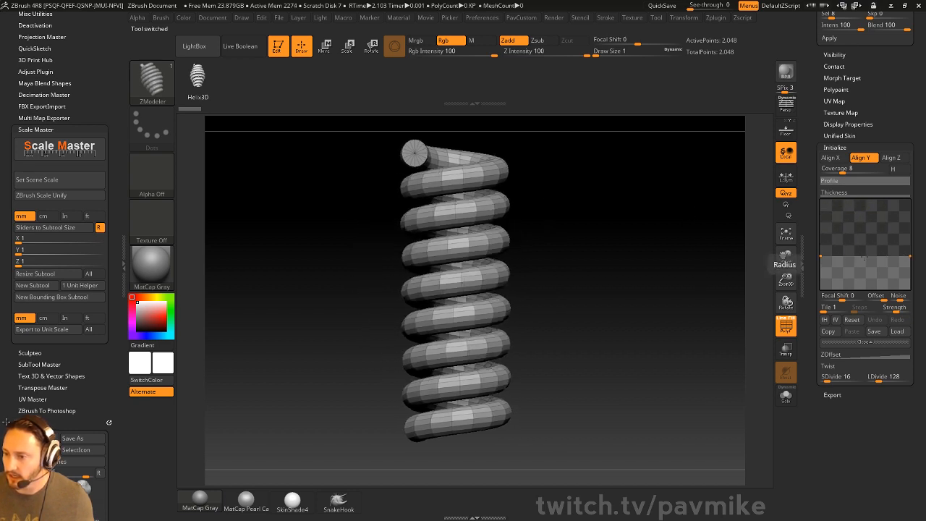
{"action": "left_click_drag", "start_coordinate": [864, 255], "coordinate": [642, 270]}
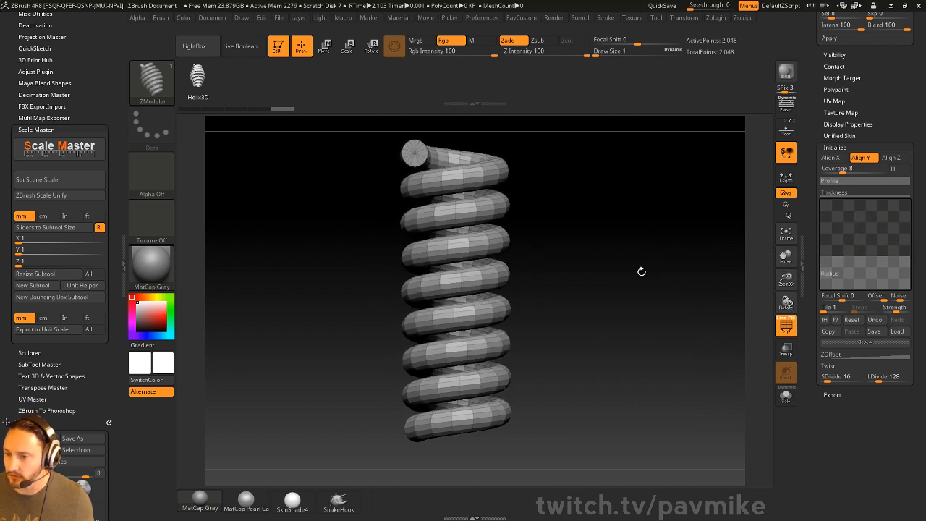
{"action": "left_click_drag", "start_coordinate": [609, 240], "coordinate": [621, 246]}
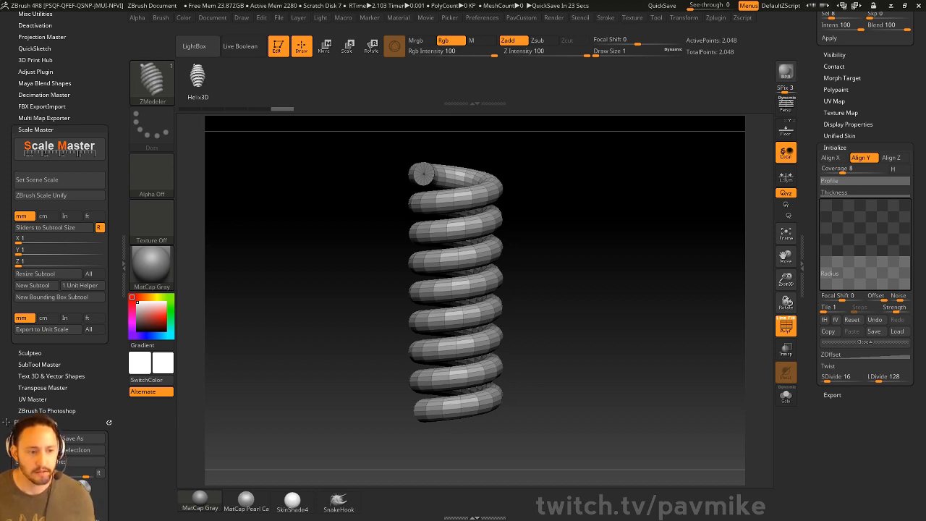
{"action": "left_click_drag", "start_coordinate": [666, 218], "coordinate": [635, 242]}
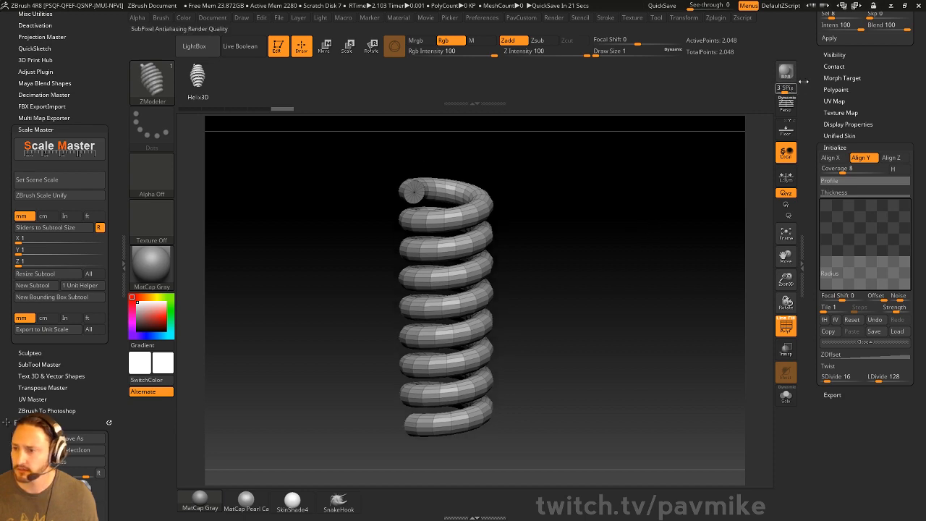
Step: Convert the helix to a PolyMesh3D and select the IMM Primitives brush
{"action": "left_click_drag", "start_coordinate": [822, 82], "coordinate": [825, 304]}
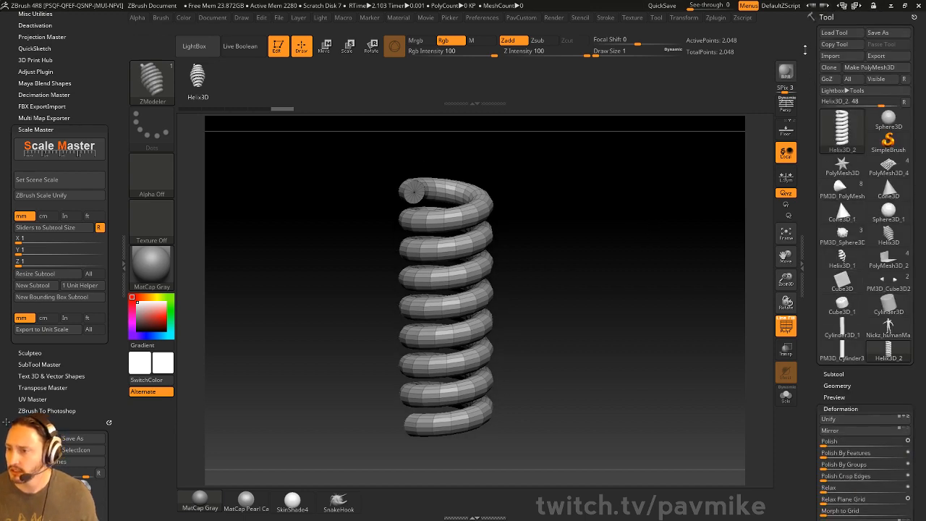
{"action": "left_click", "coordinate": [869, 67]}
{"action": "key", "text": "b"}
{"action": "key", "text": "i"}
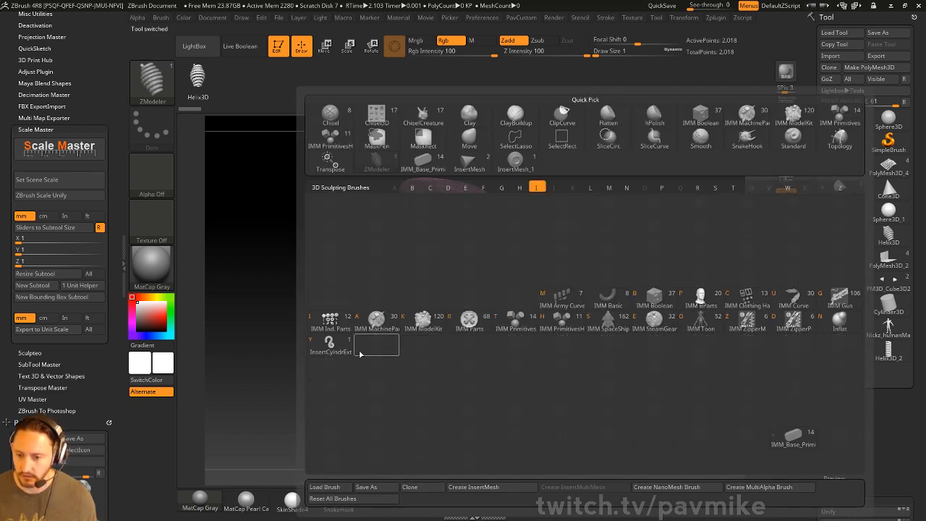
{"action": "left_click", "coordinate": [515, 322]}
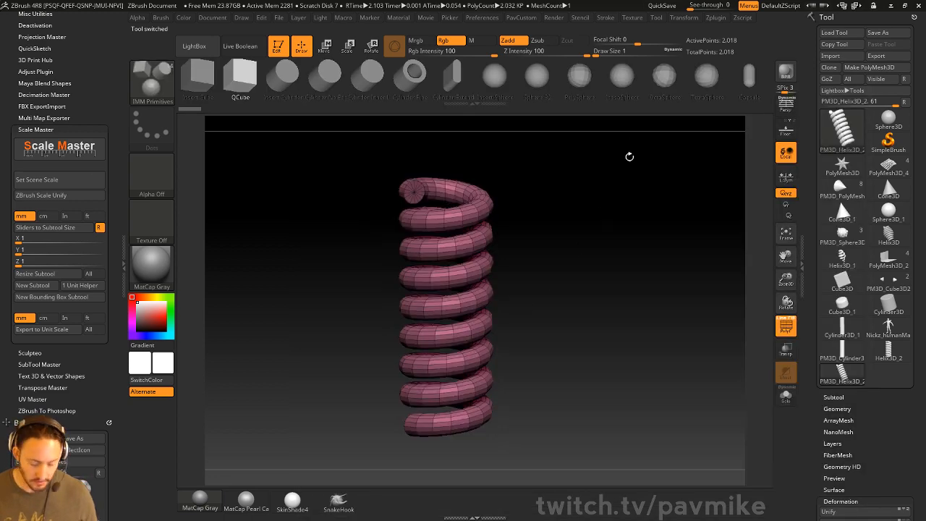
Step: Try inserting a primitive on the front coils of the helix and undo the insertion
{"action": "key", "text": "m"}
{"action": "left_click", "coordinate": [512, 187]}
{"action": "left_click_drag", "start_coordinate": [434, 275], "coordinate": [456, 311]}
{"action": "left_click_drag", "start_coordinate": [581, 278], "coordinate": [580, 290]}
{"action": "key", "text": "ctrl+z"}
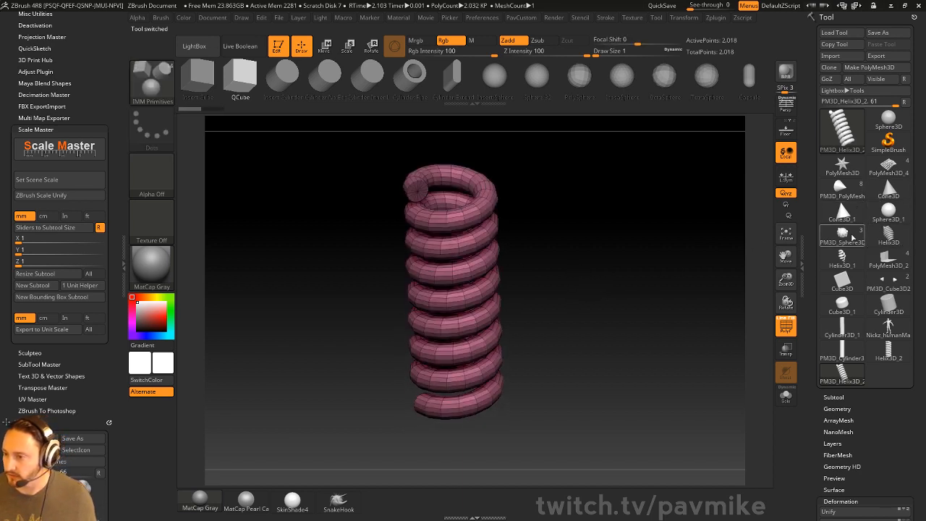
Step: Replace the helix on a cleared canvas with a Cube3D in Edit mode and convert it to a PolyMesh3D
{"action": "mouse_move", "coordinate": [847, 220]}
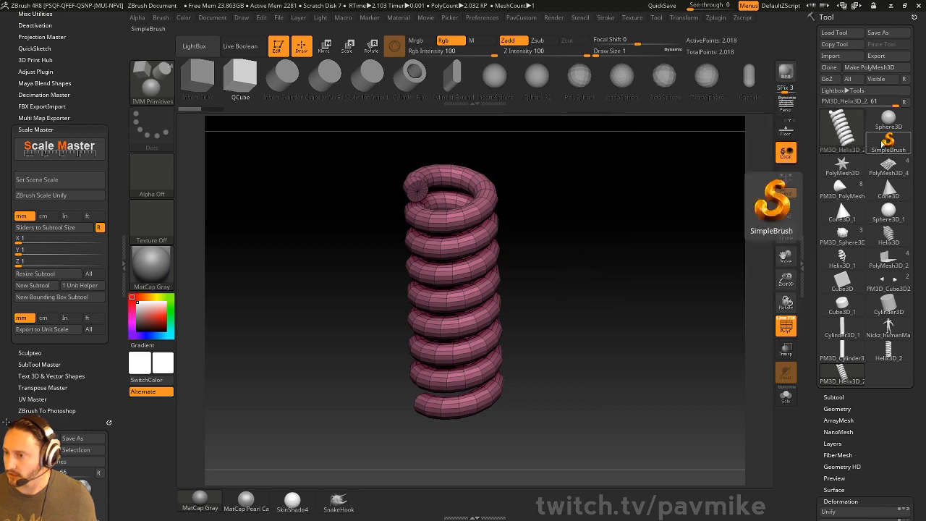
{"action": "left_click", "coordinate": [889, 141]}
{"action": "left_click", "coordinate": [387, 171]}
{"action": "left_click", "coordinate": [841, 130]}
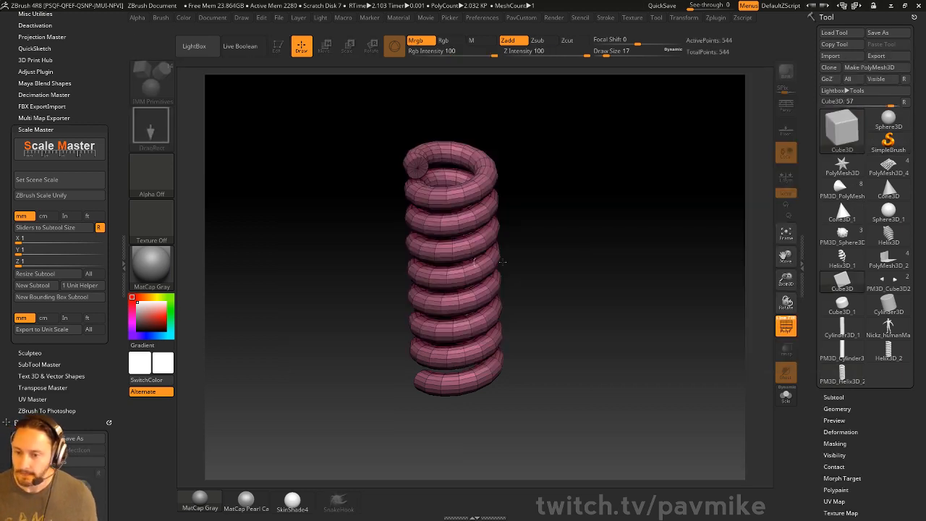
{"action": "left_click", "coordinate": [415, 245]}
{"action": "key", "text": "ctrl+n"}
{"action": "left_click_drag", "start_coordinate": [531, 288], "coordinate": [525, 404]}
{"action": "left_click", "coordinate": [278, 45]}
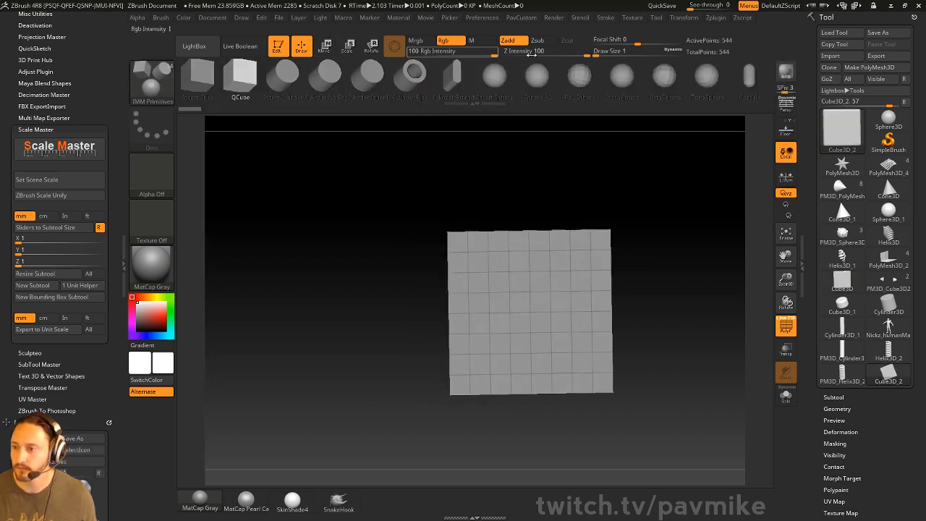
{"action": "left_click", "coordinate": [877, 69]}
Step: Insert a QCube on the top face of the cube with the IMM Primitives brush
{"action": "left_click_drag", "start_coordinate": [634, 197], "coordinate": [603, 265]}
{"action": "left_click_drag", "start_coordinate": [498, 267], "coordinate": [523, 295]}
{"action": "left_click_drag", "start_coordinate": [633, 265], "coordinate": [619, 244], "text": "shift"}
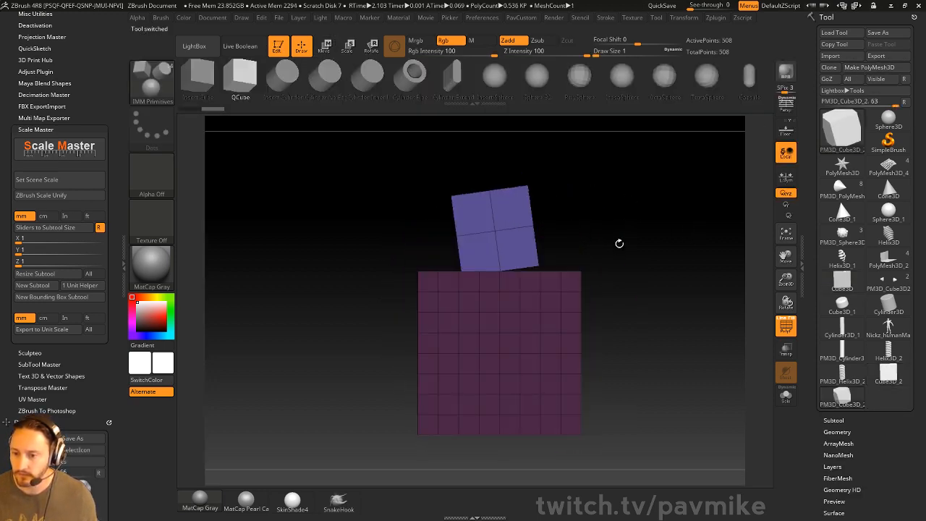
Step: Undo the top-face insertion and insert a QCube on the cube's front face instead
{"action": "key", "text": "ctrl+z"}
{"action": "left_click_drag", "start_coordinate": [500, 336], "coordinate": [505, 376]}
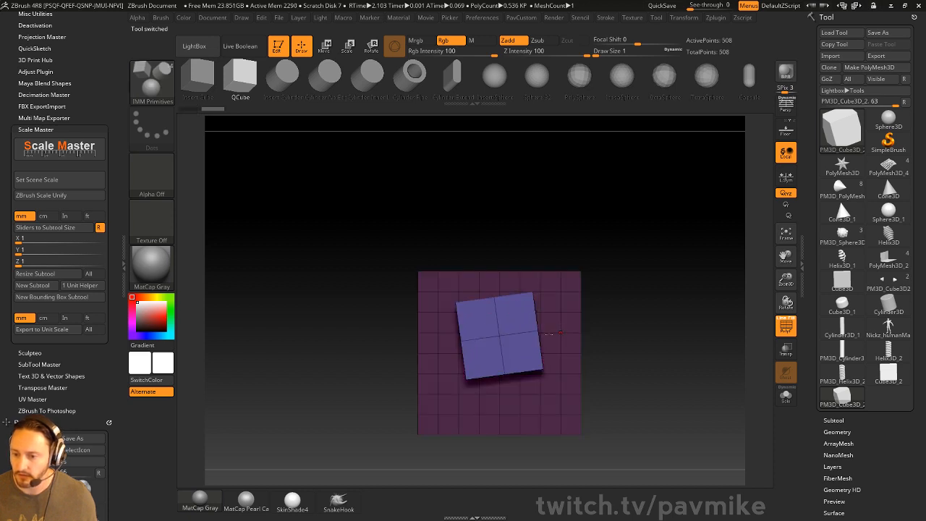
Step: Undo the QCube and redraw it with a slight tilt on the cube's front face
{"action": "key", "text": "ctrl+z"}
{"action": "left_click_drag", "start_coordinate": [499, 333], "coordinate": [510, 395]}
{"action": "left_click_drag", "start_coordinate": [631, 306], "coordinate": [651, 306]}
{"action": "key", "text": "ctrl+z"}
{"action": "left_click_drag", "start_coordinate": [499, 332], "coordinate": [503, 391]}
{"action": "key", "text": "ctrl+z"}
{"action": "left_click_drag", "start_coordinate": [499, 333], "coordinate": [501, 387]}
{"action": "key", "text": "ctrl+z"}
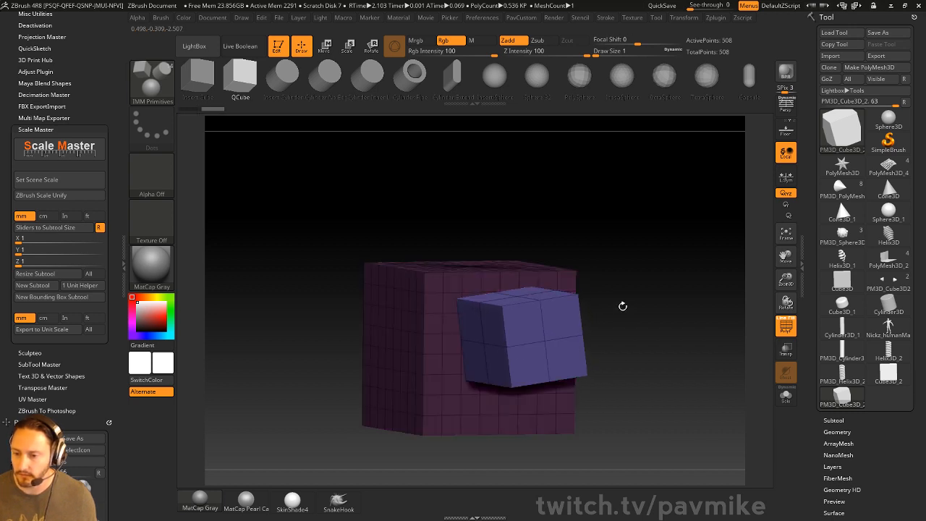
Step: Try straightening the tilted QCube by resetting its orientation with the Gizmo, and undo the reset
{"action": "key", "text": "w"}
{"action": "left_click_drag", "start_coordinate": [622, 308], "coordinate": [617, 288], "text": "shift"}
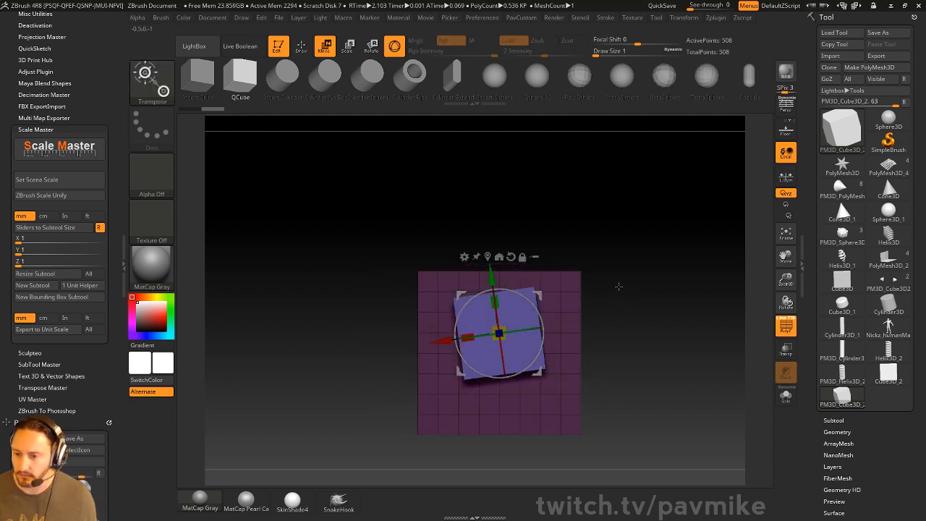
{"action": "left_click", "coordinate": [511, 257]}
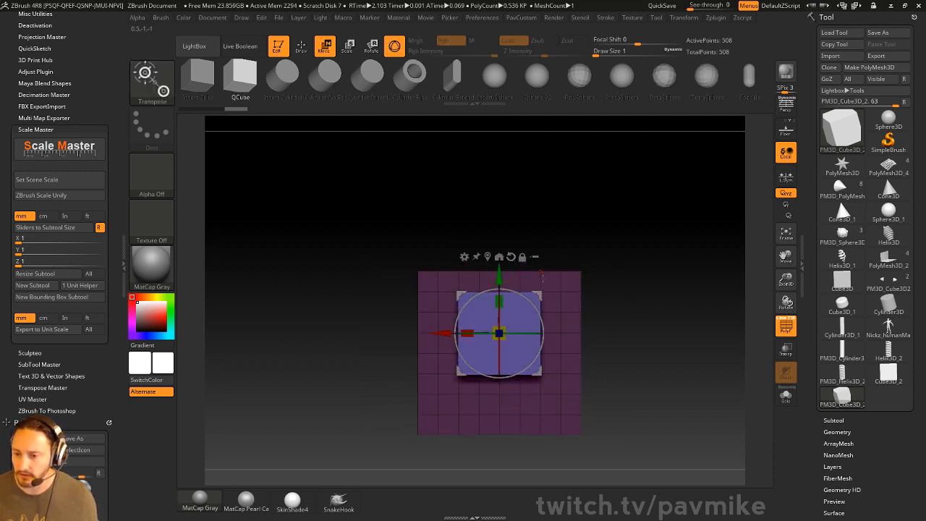
{"action": "key", "text": "q"}
{"action": "left_click_drag", "start_coordinate": [620, 272], "coordinate": [604, 278]}
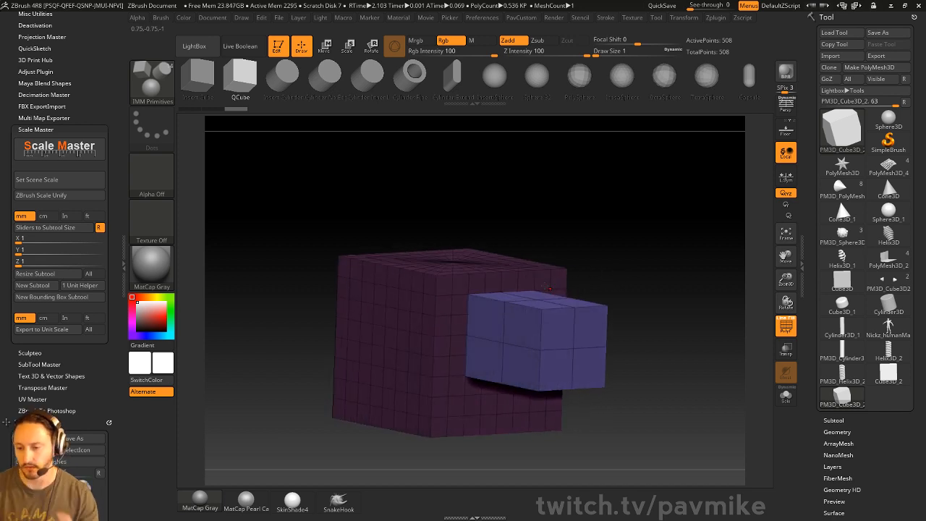
{"action": "key", "text": "ctrl+z"}
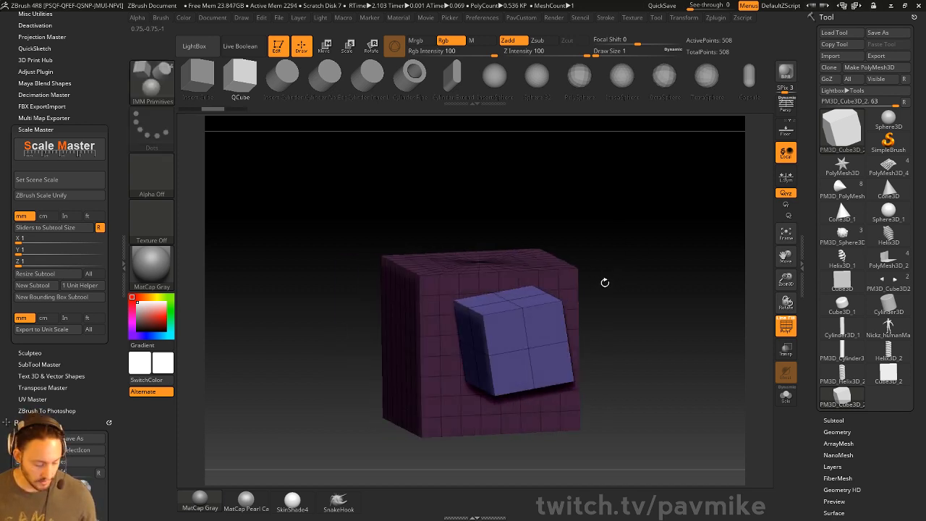
Step: Align the tilted QCube squarely with the cube's front face by resetting its Gizmo orientation
{"action": "key", "text": "w"}
{"action": "left_click_drag", "start_coordinate": [608, 292], "coordinate": [588, 288], "text": "shift"}
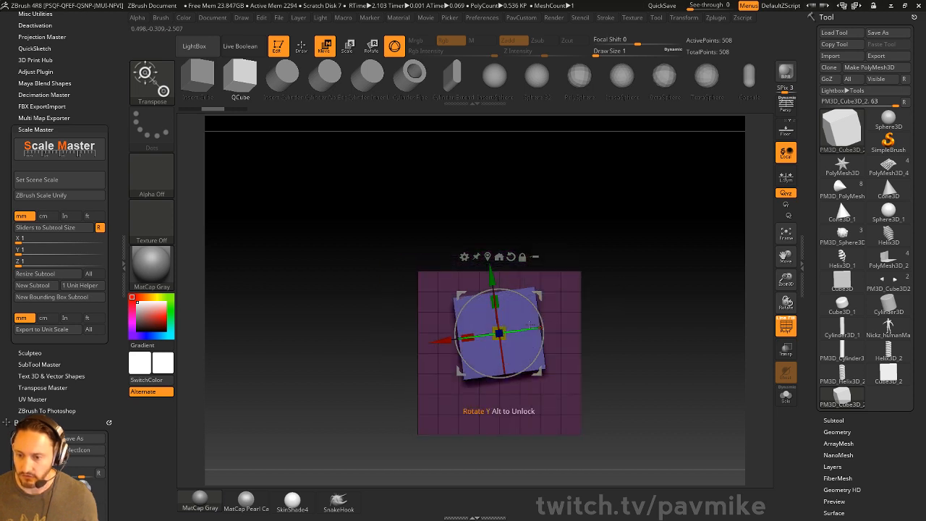
{"action": "left_click", "coordinate": [511, 256]}
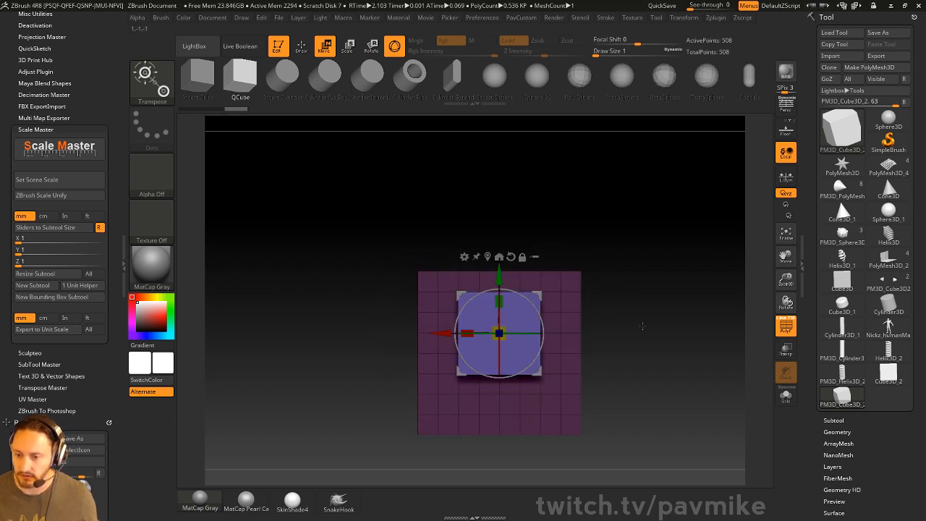
{"action": "key", "text": "q"}
{"action": "left_click_drag", "start_coordinate": [638, 323], "coordinate": [653, 316]}
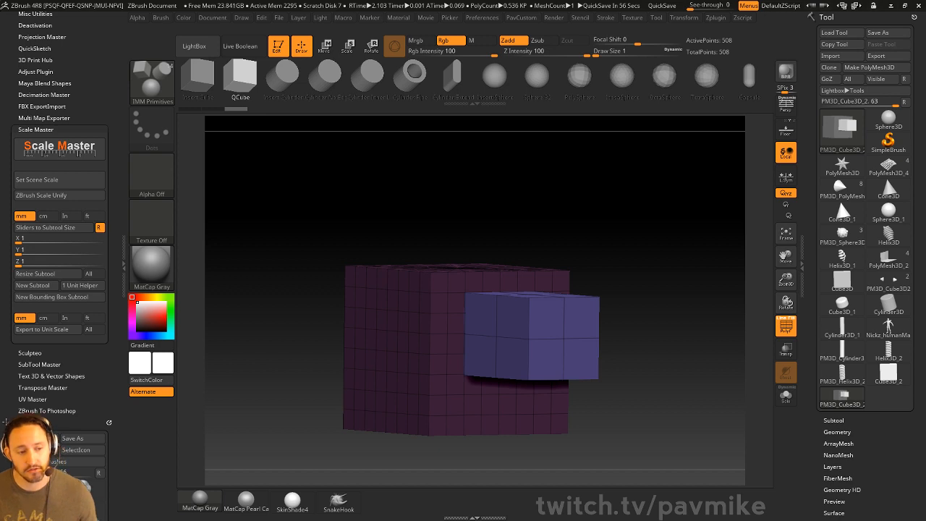
{"action": "left_click_drag", "start_coordinate": [668, 205], "coordinate": [637, 222]}
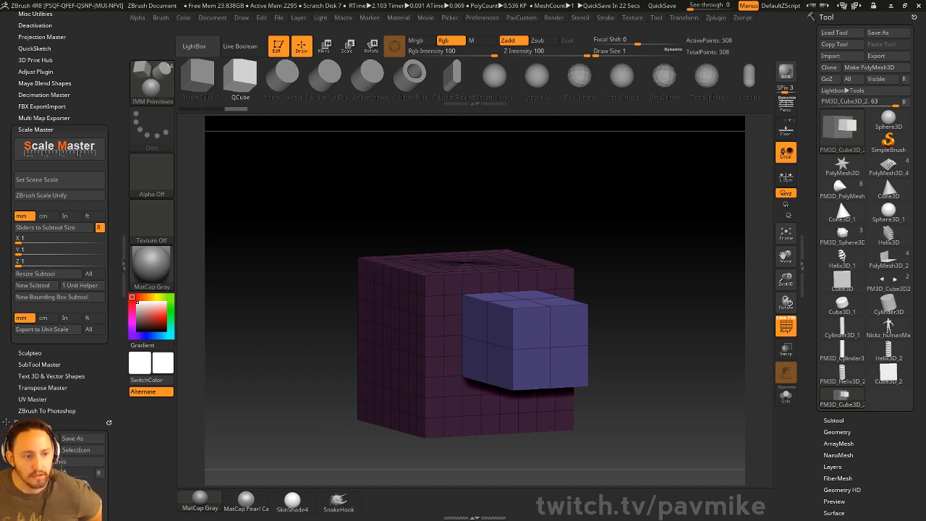
Step: Split the masked cube from the QCube into a separate subtool and open the Subtool list
{"action": "left_click_drag", "start_coordinate": [810, 256], "coordinate": [816, 155]}
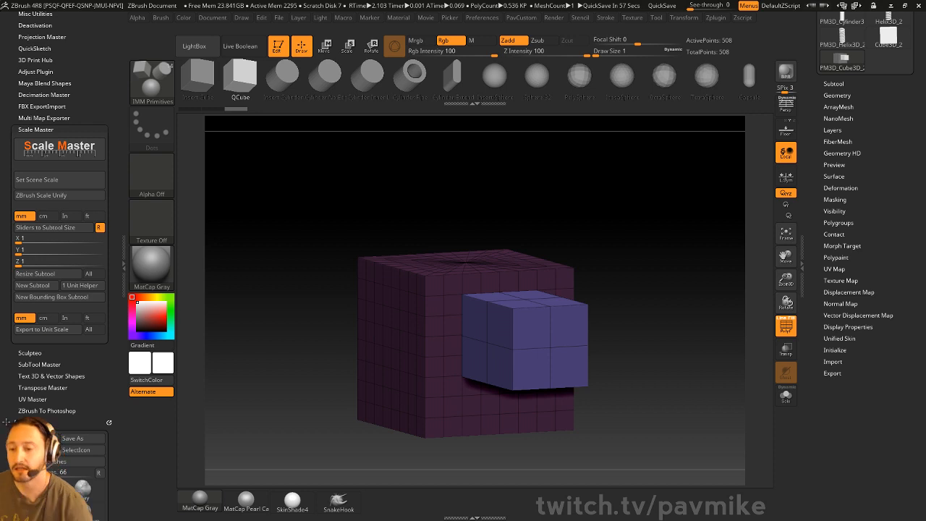
{"action": "left_click_drag", "start_coordinate": [658, 161], "coordinate": [670, 193]}
{"action": "key", "text": "space"}
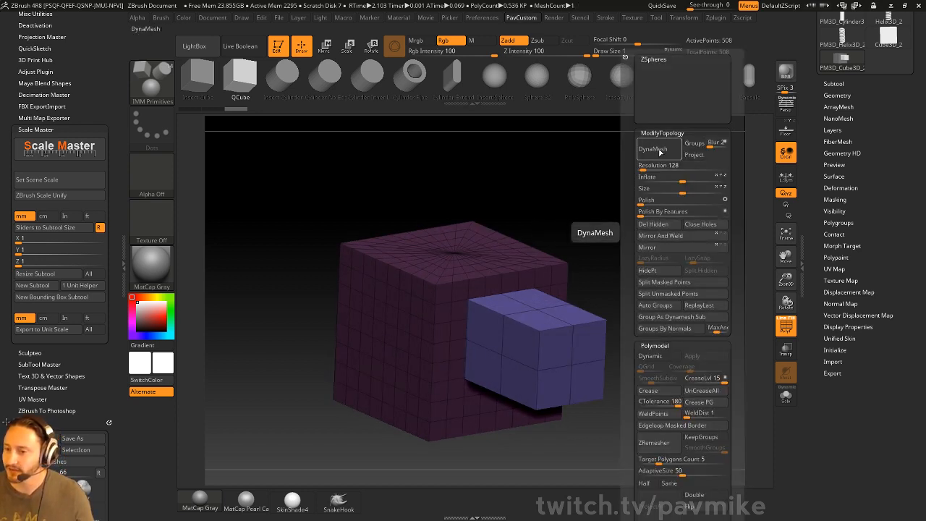
{"action": "left_click", "coordinate": [670, 283]}
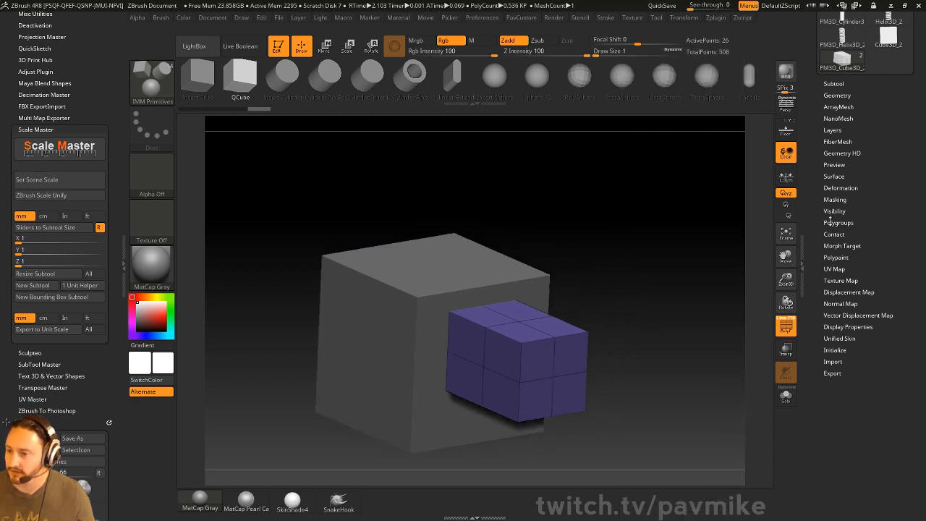
{"action": "scroll", "coordinate": [831, 221], "scroll_direction": "up", "scroll_amount": 3}
{"action": "left_click", "coordinate": [833, 291], "text": "shift"}
Step: With the ZModeler brush, delete the QCube's crosswise middle edge loop and insert multiple edge loops along its length
{"action": "left_click_drag", "start_coordinate": [686, 333], "coordinate": [706, 334]}
{"action": "key", "text": "b"}
{"action": "key", "text": "z"}
{"action": "key", "text": "m"}
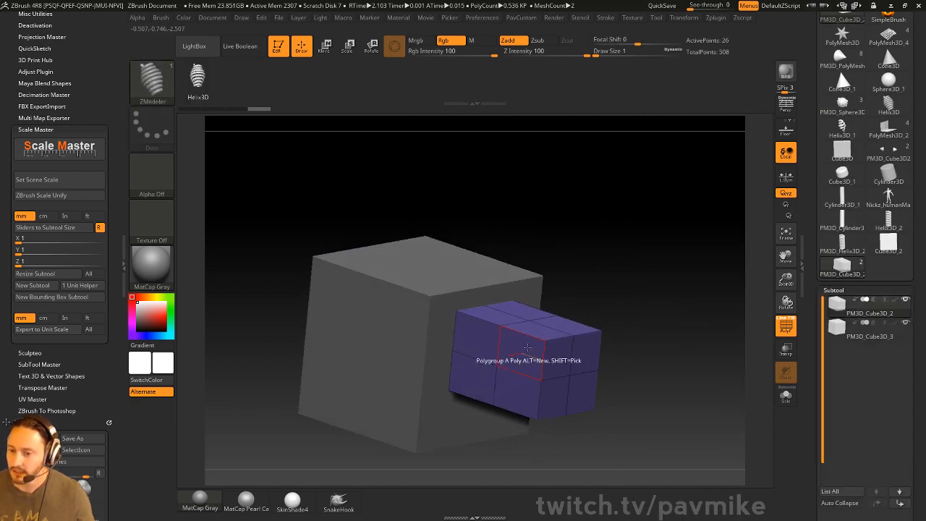
{"action": "key", "text": "space"}
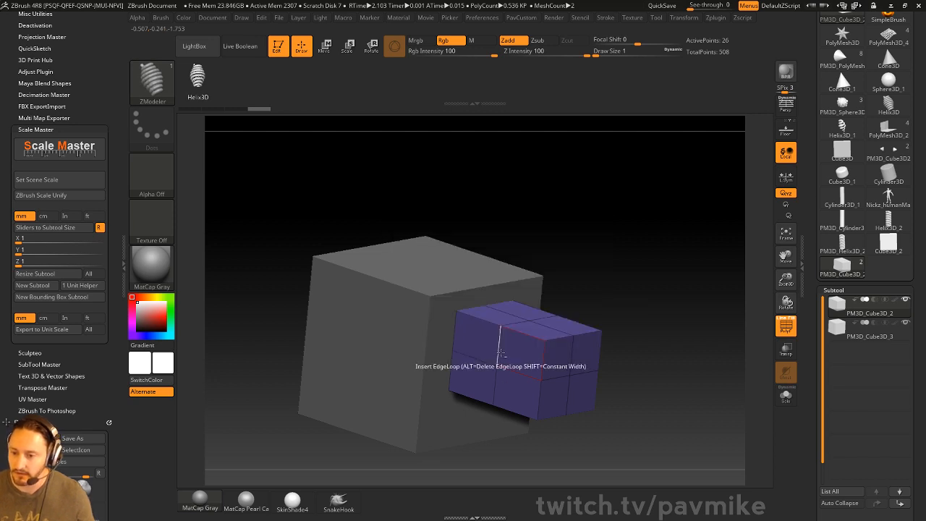
{"action": "key", "text": "space"}
{"action": "left_click", "coordinate": [433, 348]}
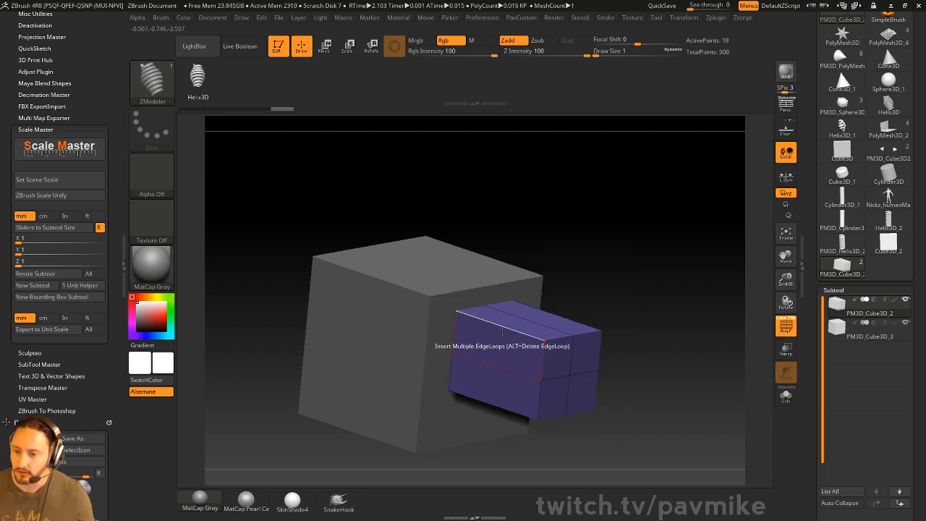
{"action": "left_click", "coordinate": [534, 342]}
{"action": "left_click_drag", "start_coordinate": [534, 342], "coordinate": [449, 352]}
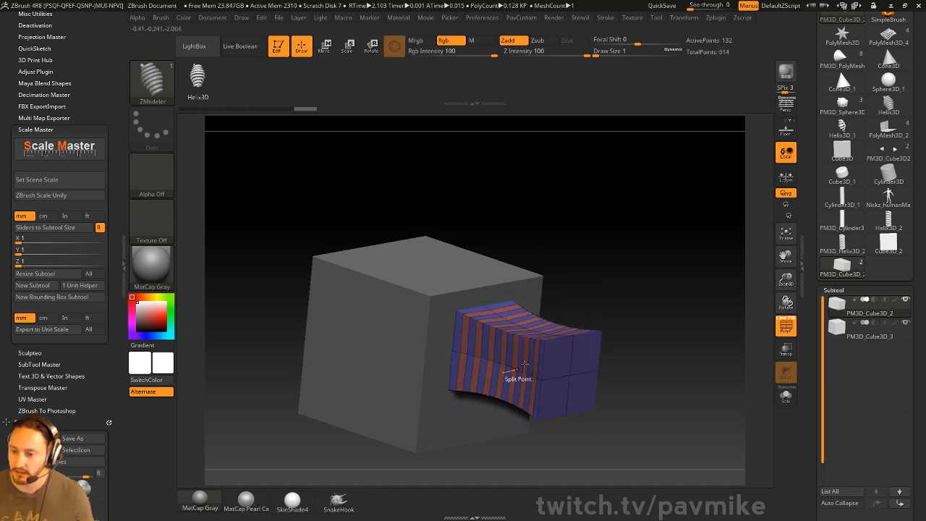
Step: Stretch the banded QCube lengthwise away from the cube into a longer bar using the Gizmo
{"action": "left_click_drag", "start_coordinate": [694, 286], "coordinate": [682, 293]}
{"action": "left_click_drag", "start_coordinate": [696, 330], "coordinate": [665, 333], "text": "shift"}
{"action": "key", "text": "w"}
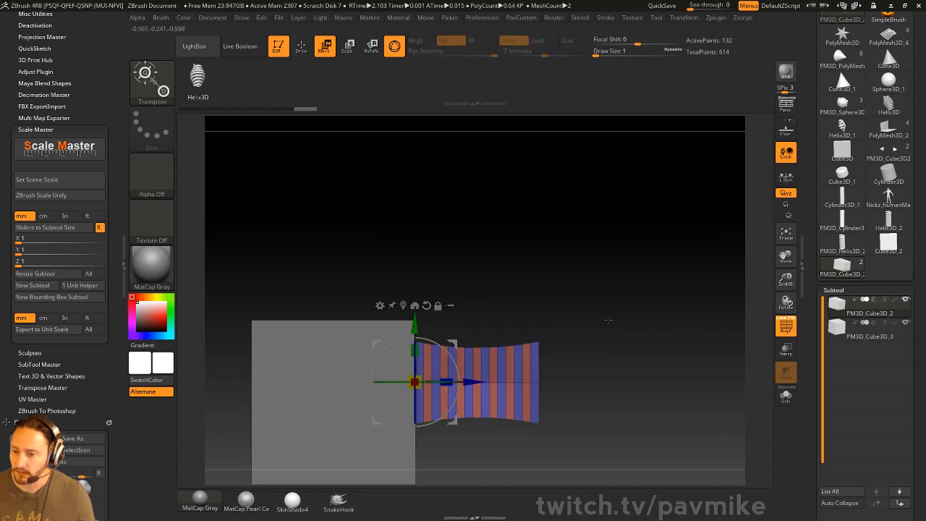
{"action": "left_click_drag", "start_coordinate": [447, 378], "coordinate": [651, 373]}
{"action": "key", "text": "q"}
{"action": "mouse_move", "coordinate": [681, 304]}
{"action": "left_mouse_down"}
{"action": "mouse_move", "coordinate": [620, 285]}
{"action": "mouse_move", "coordinate": [645, 265]}
{"action": "mouse_move", "coordinate": [643, 290]}
{"action": "left_mouse_up"}
Step: Apply the Bend Arc deformer to the banded bar and isolate the bar with Solo
{"action": "key", "text": "w"}
{"action": "left_click", "coordinate": [387, 281]}
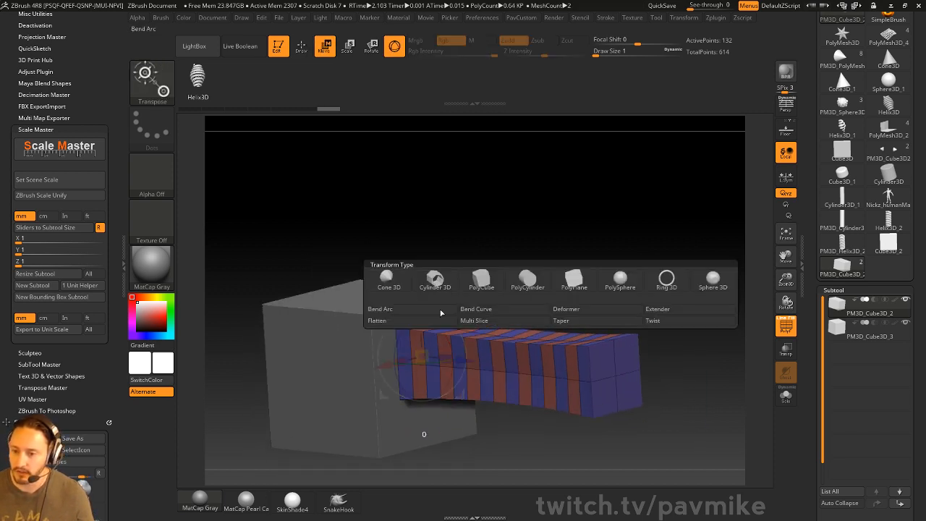
{"action": "left_click", "coordinate": [387, 280]}
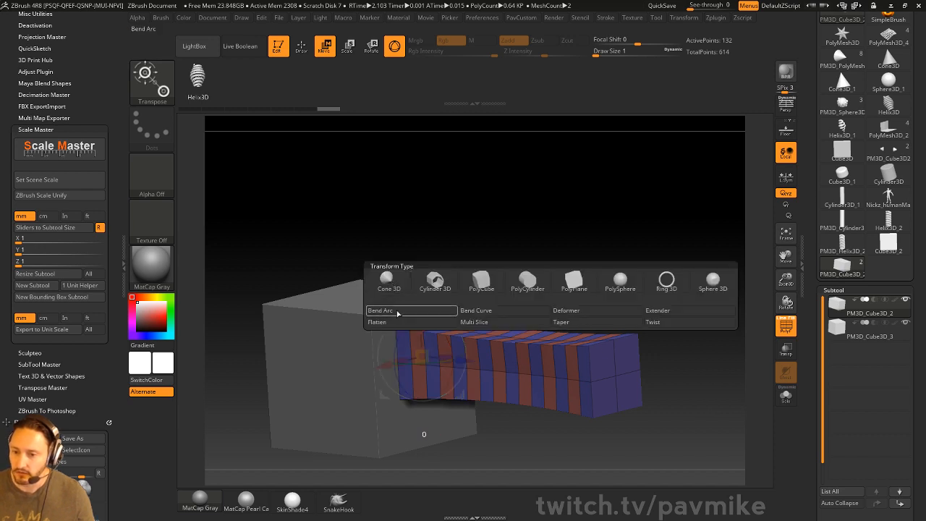
{"action": "left_click", "coordinate": [399, 311]}
{"action": "left_click_drag", "start_coordinate": [663, 278], "coordinate": [774, 296]}
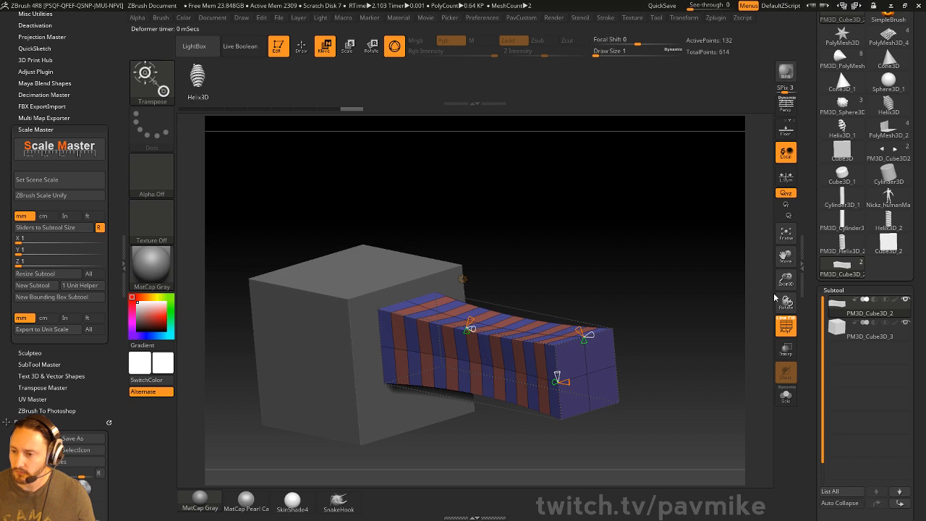
{"action": "left_click", "coordinate": [787, 396]}
{"action": "key", "text": "q"}
{"action": "mouse_move", "coordinate": [511, 269]}
{"action": "left_mouse_down"}
{"action": "mouse_move", "coordinate": [557, 257]}
{"action": "mouse_move", "coordinate": [535, 283]}
{"action": "left_mouse_up"}
{"action": "key", "text": "w"}
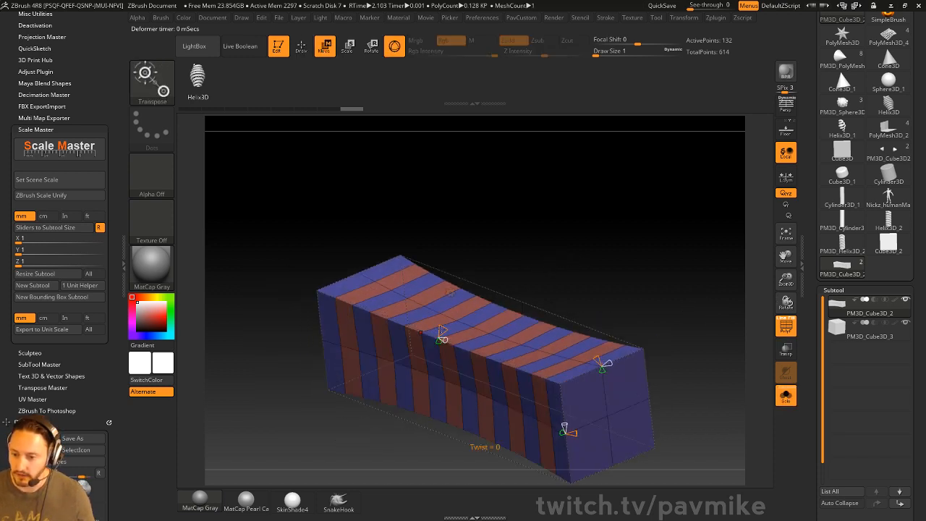
Step: Try bending the bar into a wide arch with the Bend Arc handles, and delete the deformer
{"action": "left_click_drag", "start_coordinate": [443, 329], "coordinate": [444, 330]}
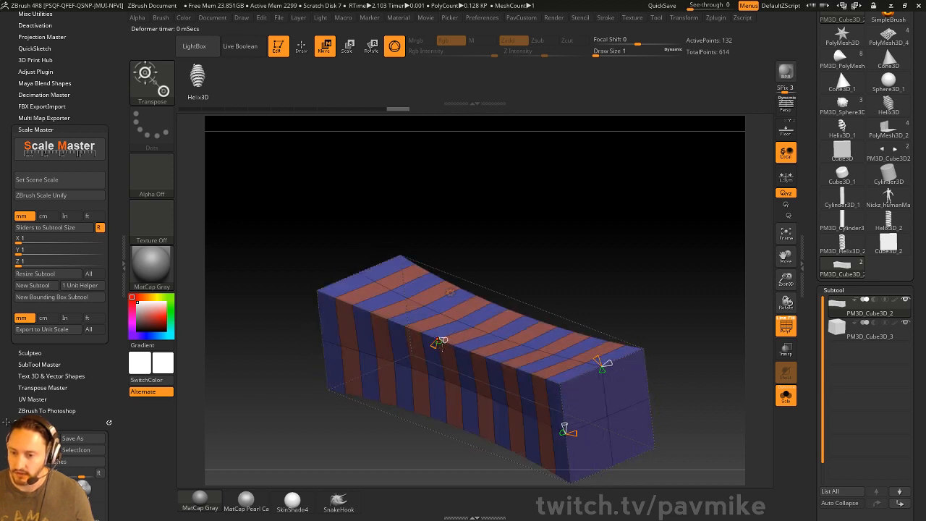
{"action": "left_click_drag", "start_coordinate": [443, 338], "coordinate": [549, 351]}
{"action": "left_click_drag", "start_coordinate": [508, 312], "coordinate": [479, 323]}
{"action": "left_click_drag", "start_coordinate": [461, 359], "coordinate": [578, 357]}
{"action": "left_click_drag", "start_coordinate": [577, 393], "coordinate": [600, 393]}
{"action": "key", "text": "ctrl+z"}
{"action": "left_click", "coordinate": [454, 296]}
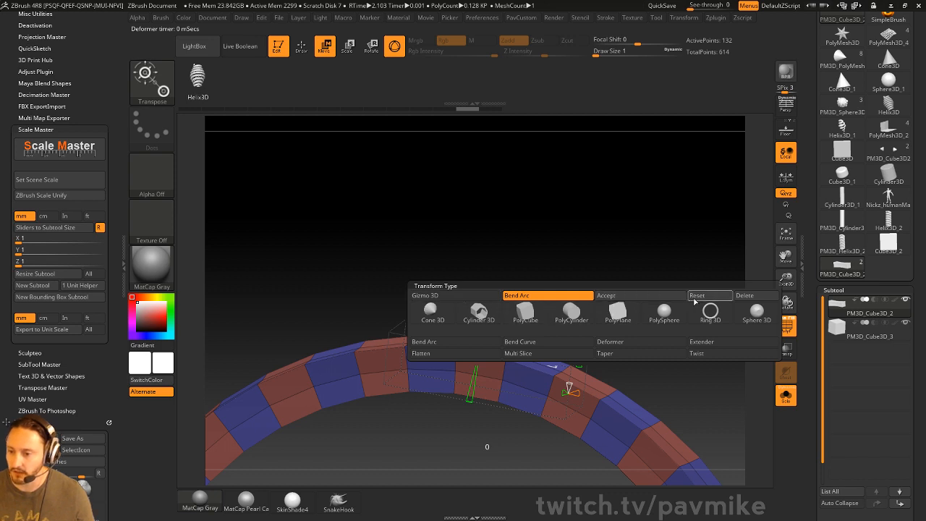
{"action": "left_click", "coordinate": [745, 296]}
Step: Apply the Bend Curve deformer to the bar and switch its curve axis to run along the bar's length
{"action": "left_click", "coordinate": [450, 293]}
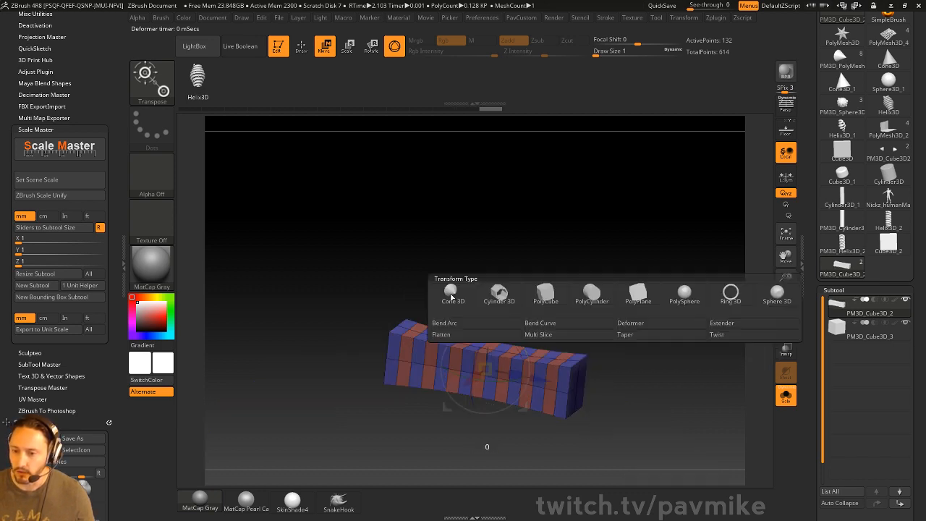
{"action": "left_click", "coordinate": [555, 324]}
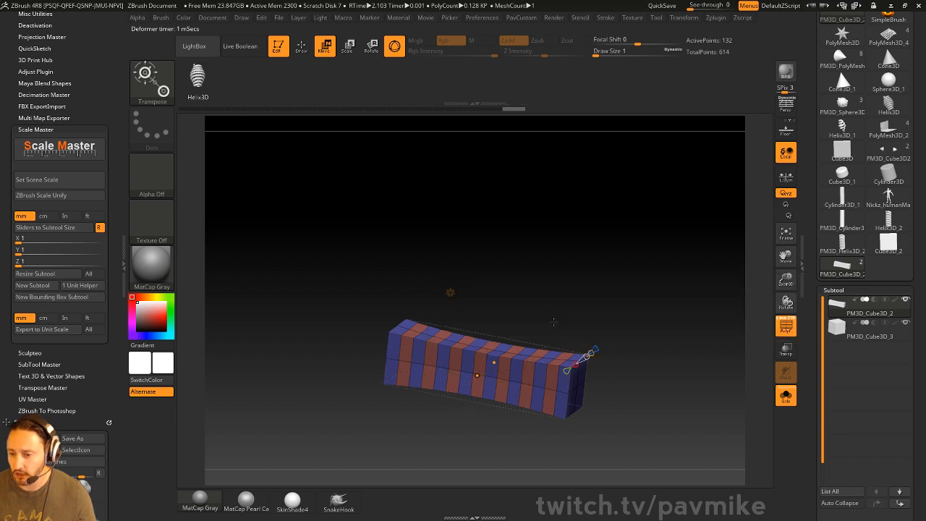
{"action": "left_click_drag", "start_coordinate": [644, 257], "coordinate": [600, 290]}
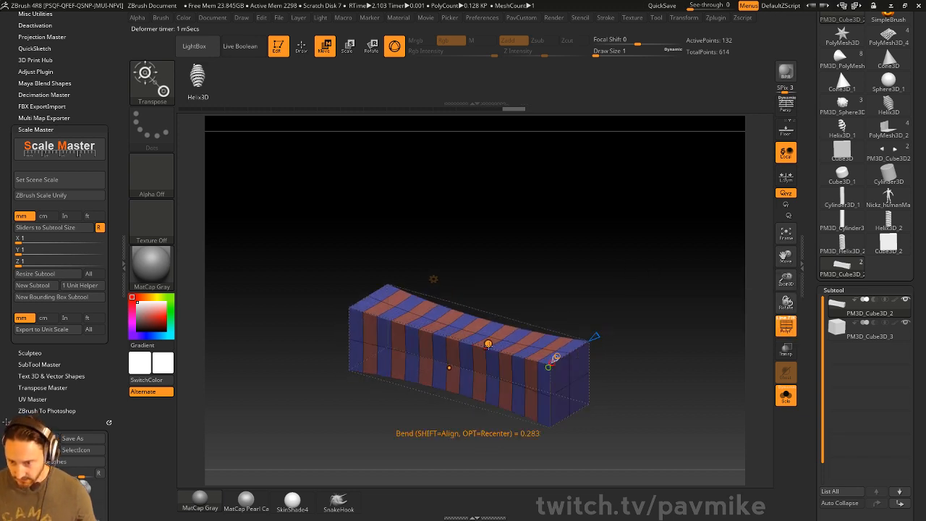
{"action": "left_click_drag", "start_coordinate": [655, 278], "coordinate": [713, 270]}
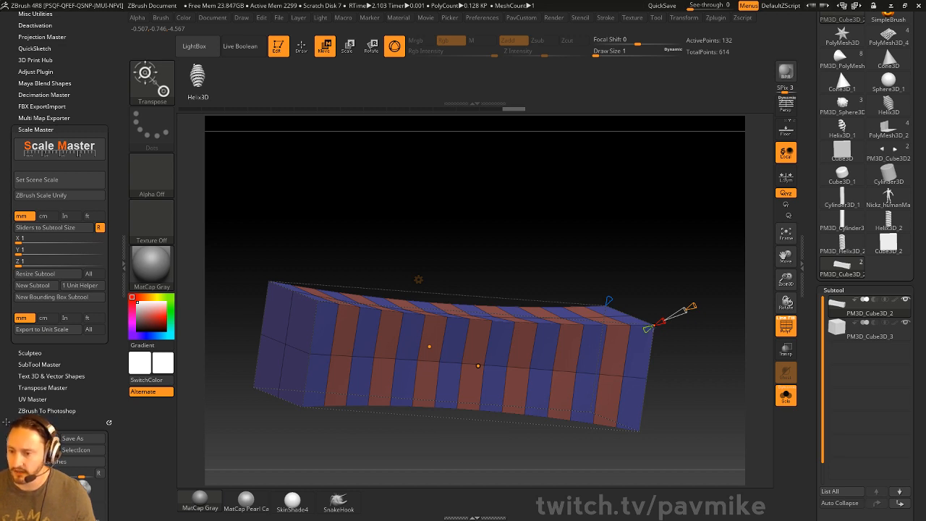
{"action": "left_click", "coordinate": [661, 321]}
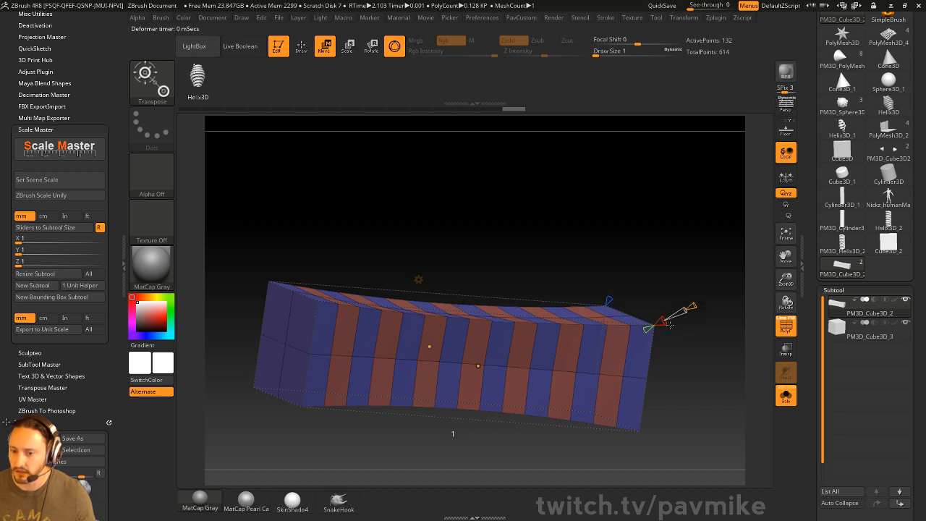
{"action": "left_click", "coordinate": [680, 322]}
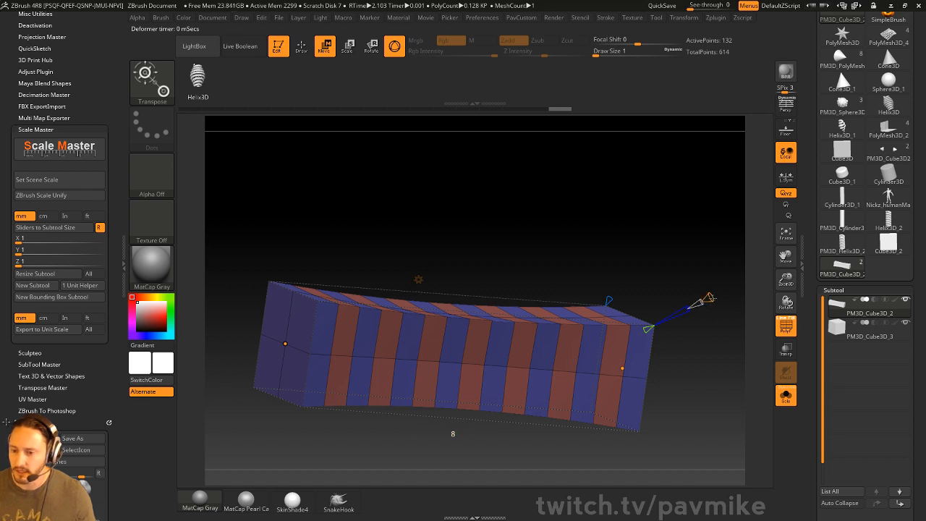
Step: Increase the bend curve to five control points along the bar and adjust its smoothness
{"action": "left_click_drag", "start_coordinate": [700, 243], "coordinate": [642, 263]}
{"action": "left_click_drag", "start_coordinate": [595, 302], "coordinate": [666, 293]}
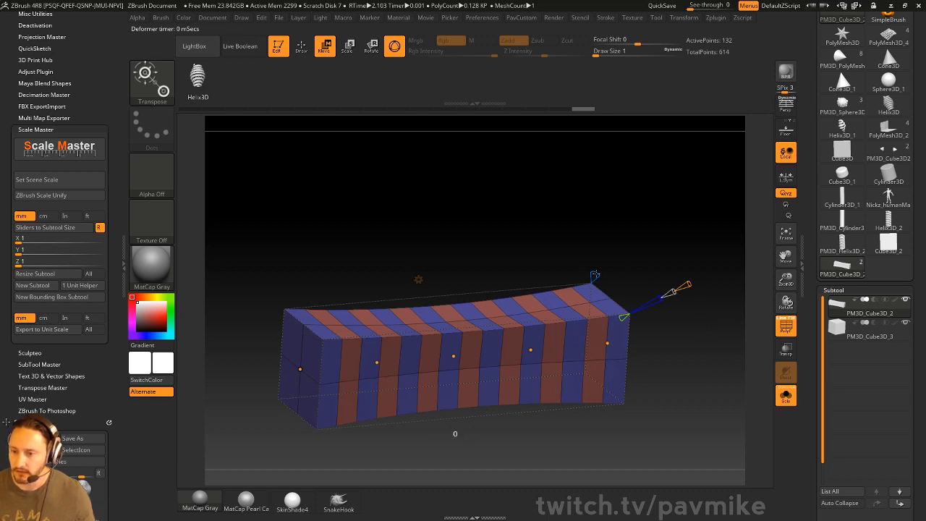
{"action": "left_click_drag", "start_coordinate": [598, 267], "coordinate": [598, 269]}
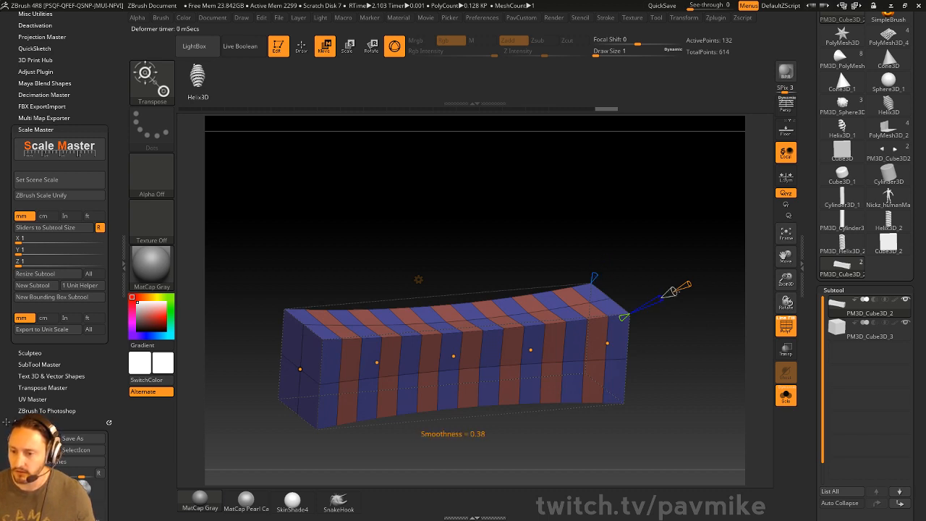
{"action": "left_click_drag", "start_coordinate": [672, 291], "coordinate": [678, 288]}
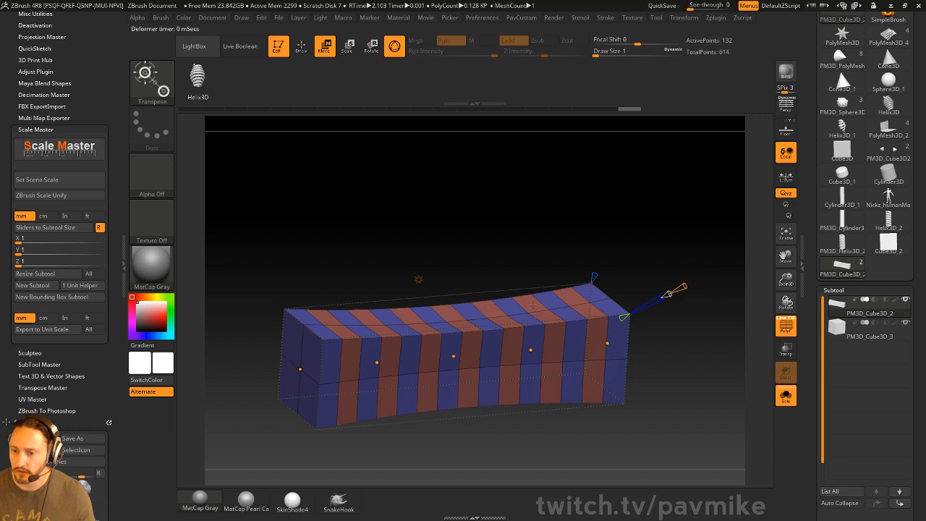
Step: Bend the bar into a wavy shape by moving the curve's inner control points and adjusting their bend handles
{"action": "left_click_drag", "start_coordinate": [534, 350], "coordinate": [446, 378]}
{"action": "right_click_drag", "start_coordinate": [395, 366], "coordinate": [402, 334]}
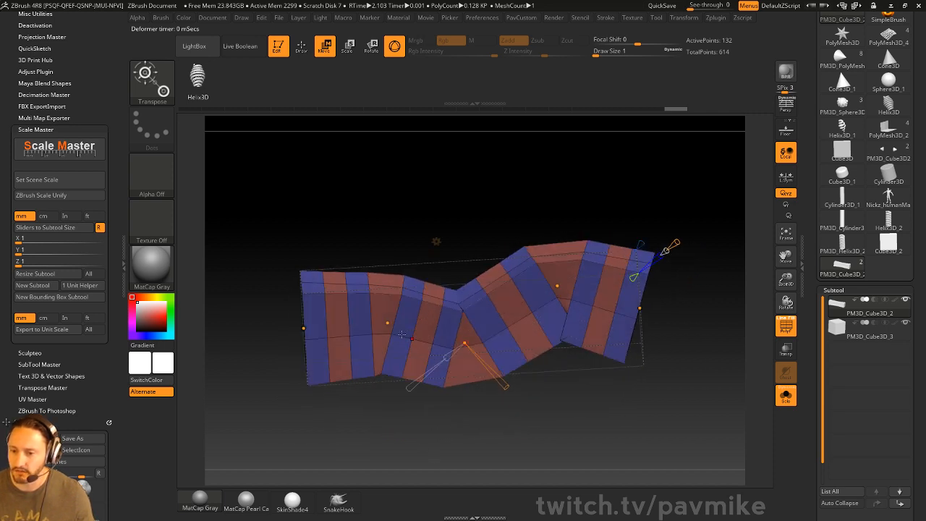
{"action": "left_click_drag", "start_coordinate": [388, 323], "coordinate": [377, 288]}
{"action": "right_click_drag", "start_coordinate": [425, 403], "coordinate": [456, 403]}
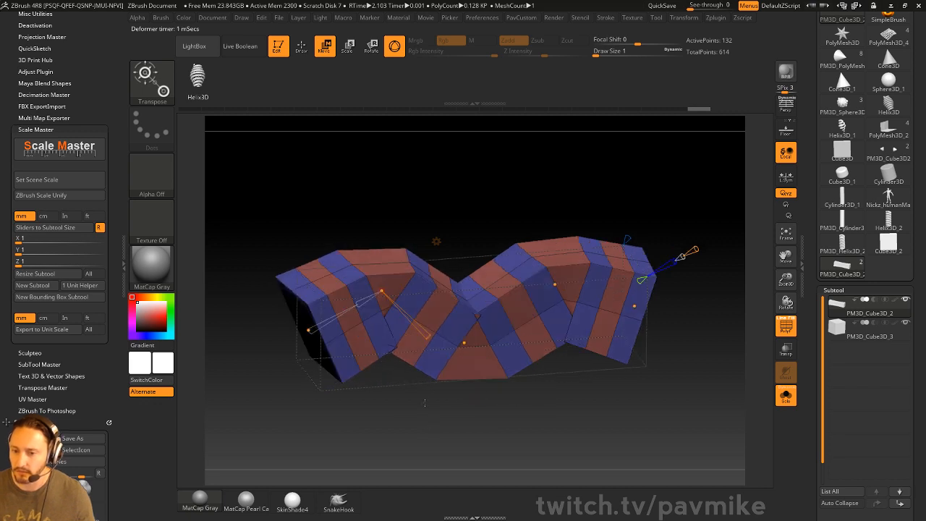
{"action": "left_click_drag", "start_coordinate": [410, 319], "coordinate": [375, 338]}
{"action": "mouse_move", "coordinate": [359, 305]}
{"action": "left_mouse_down"}
{"action": "mouse_move", "coordinate": [354, 313]}
{"action": "mouse_move", "coordinate": [350, 259]}
{"action": "mouse_move", "coordinate": [357, 289]}
{"action": "left_mouse_up"}
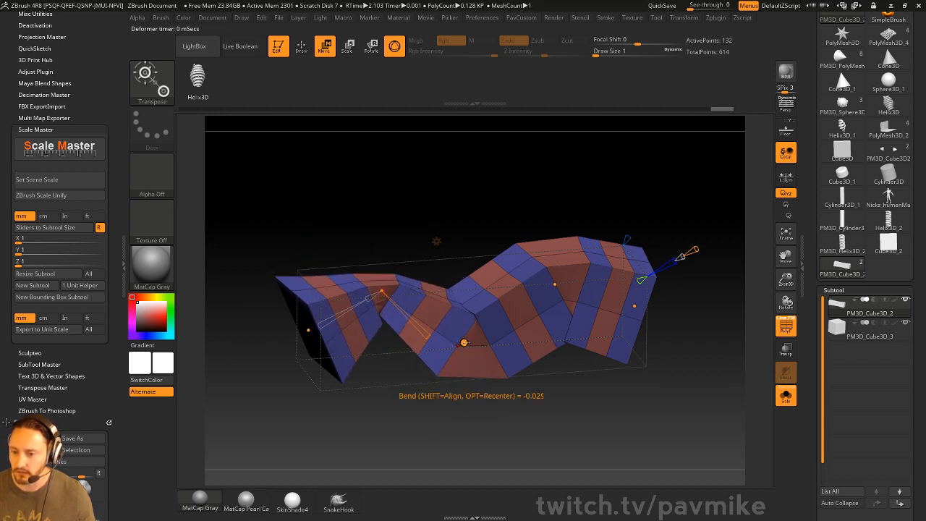
Step: Thin the wavy bar at the curve's middle control point and the inner point beside it using their handles
{"action": "left_click", "coordinate": [465, 343]}
{"action": "left_click_drag", "start_coordinate": [442, 355], "coordinate": [453, 349]}
{"action": "left_click", "coordinate": [555, 283]}
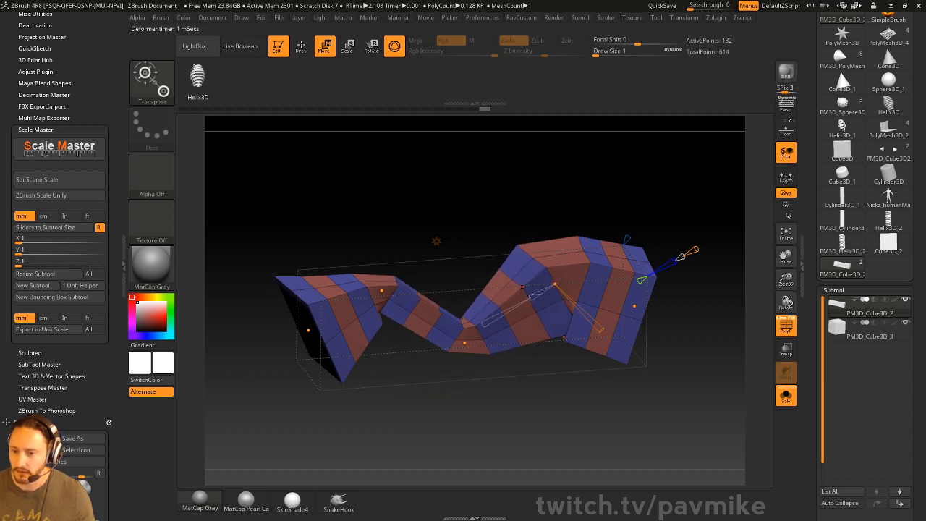
{"action": "left_click_drag", "start_coordinate": [529, 295], "coordinate": [501, 304]}
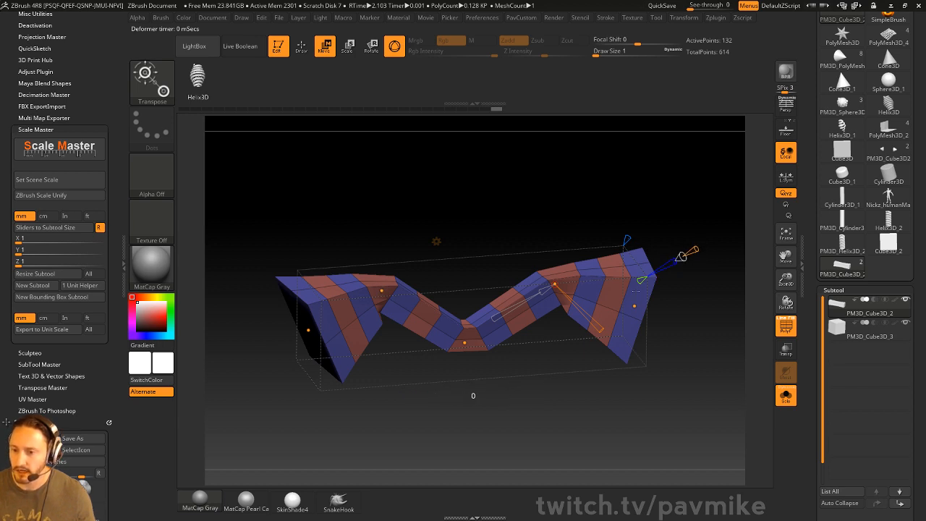
Step: Try raising and reshaping the wave at the curve's first inner control point, and delete the Bend Curve deformer
{"action": "left_click_drag", "start_coordinate": [629, 238], "coordinate": [647, 201]}
{"action": "left_click_drag", "start_coordinate": [383, 304], "coordinate": [320, 339]}
{"action": "left_click_drag", "start_coordinate": [427, 351], "coordinate": [434, 355]}
{"action": "left_click_drag", "start_coordinate": [384, 303], "coordinate": [389, 274]}
{"action": "left_click_drag", "start_coordinate": [542, 207], "coordinate": [492, 208]}
{"action": "left_click_drag", "start_coordinate": [401, 273], "coordinate": [403, 251]}
{"action": "left_click_drag", "start_coordinate": [464, 217], "coordinate": [478, 231]}
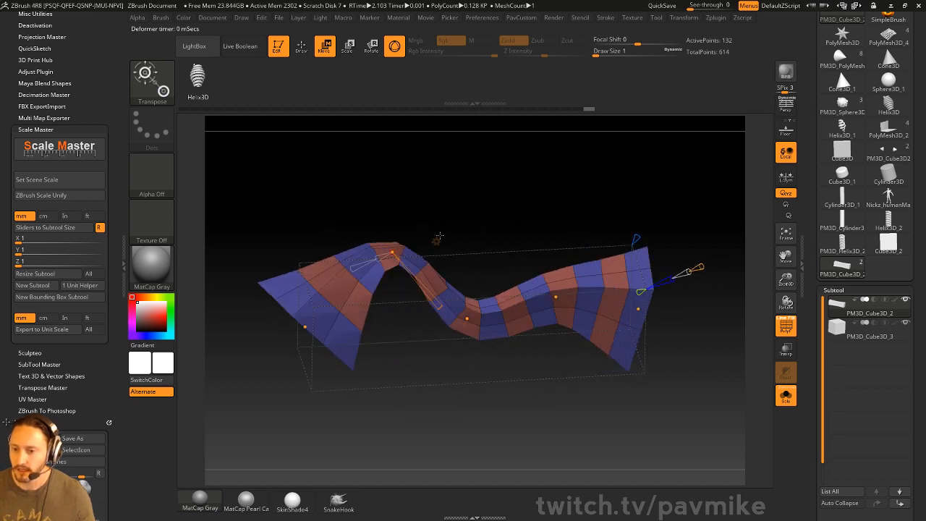
{"action": "left_click", "coordinate": [437, 241]}
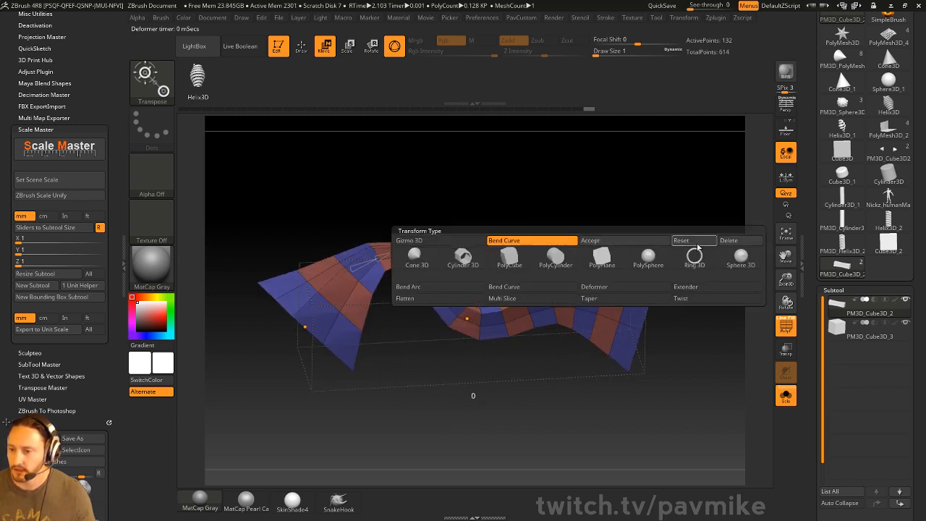
{"action": "left_click", "coordinate": [732, 246]}
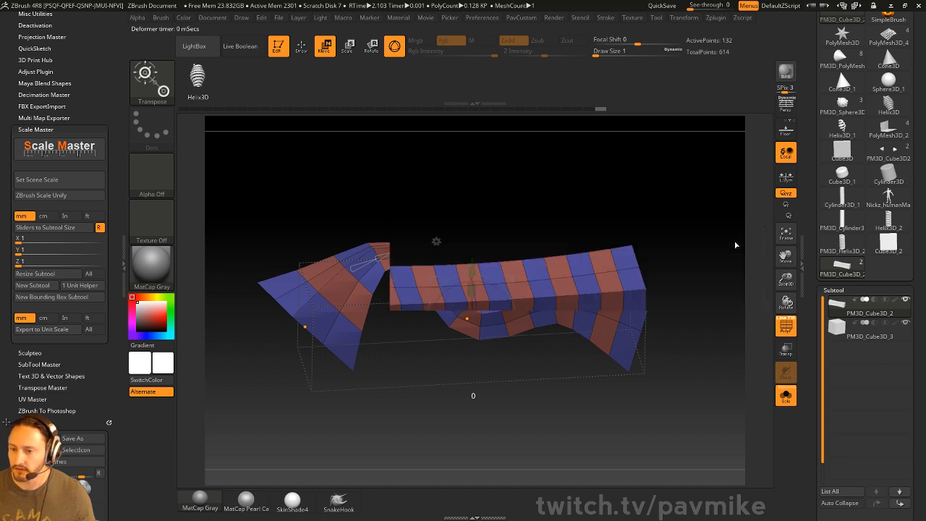
Step: Apply the lattice Deformer to the bar, select some points at its near end and clear that selection
{"action": "left_click", "coordinate": [436, 241]}
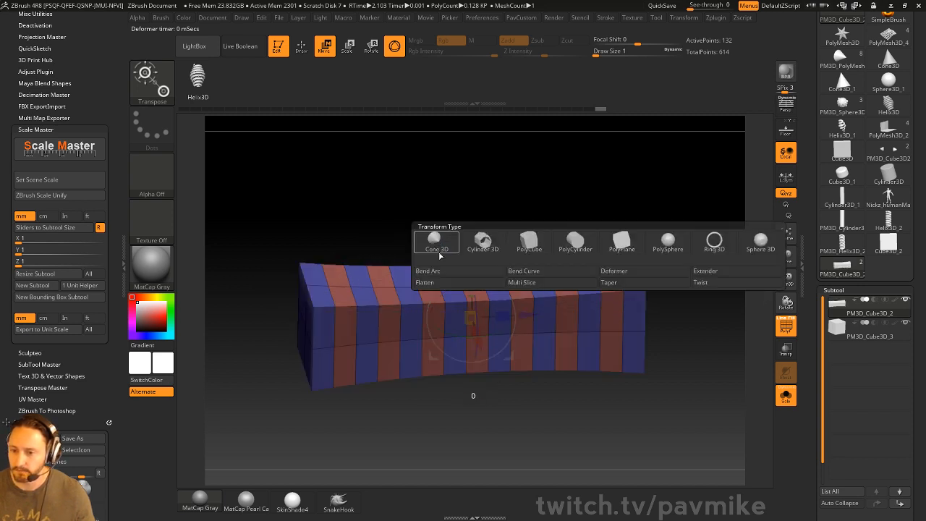
{"action": "left_click", "coordinate": [618, 272]}
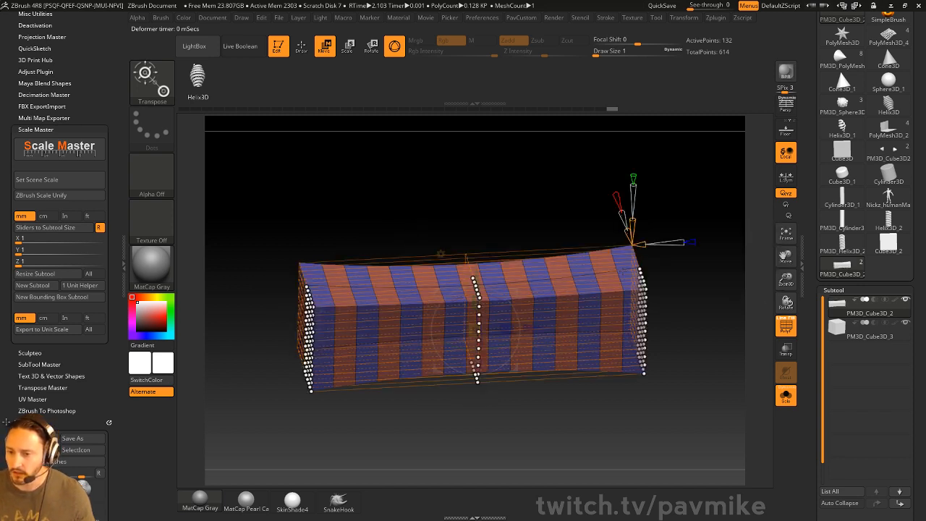
{"action": "left_click_drag", "start_coordinate": [680, 218], "coordinate": [638, 253]}
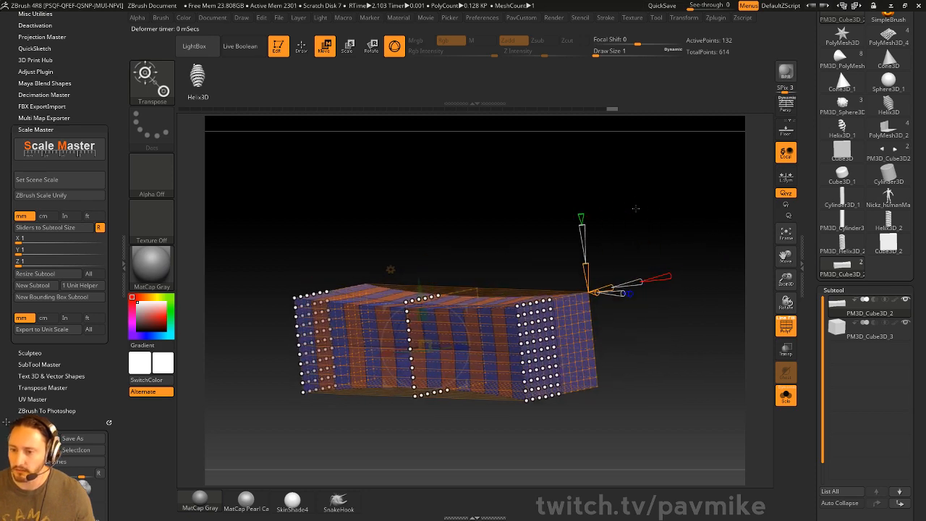
{"action": "left_click_drag", "start_coordinate": [637, 209], "coordinate": [662, 211]}
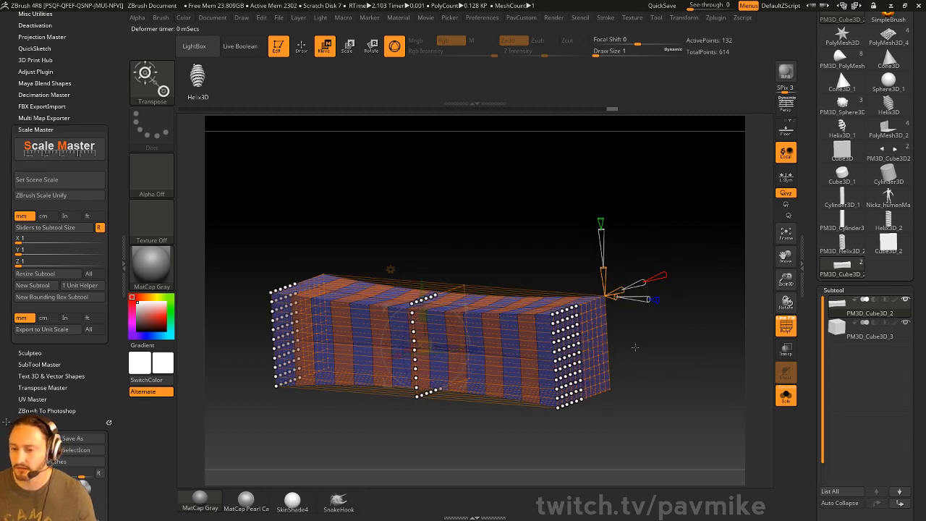
{"action": "left_click_drag", "start_coordinate": [636, 347], "coordinate": [633, 303]}
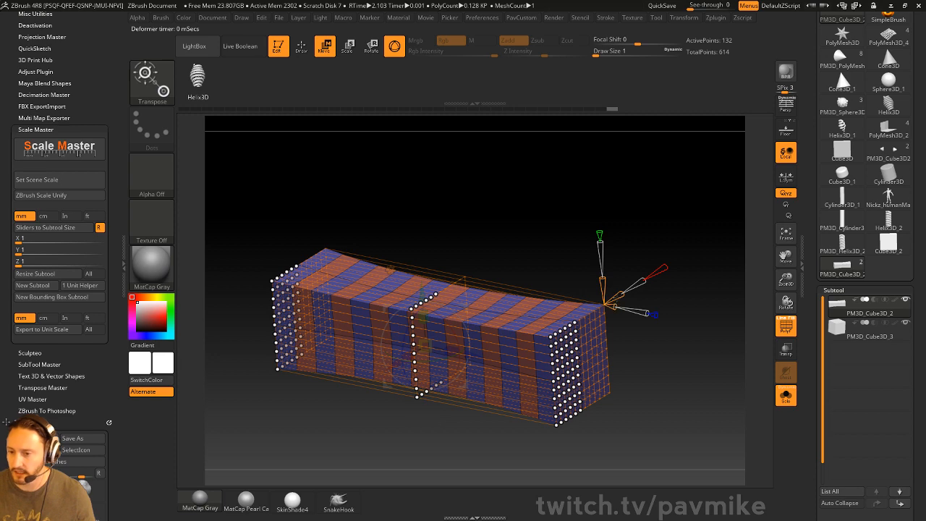
{"action": "left_click_drag", "start_coordinate": [603, 278], "coordinate": [579, 233]}
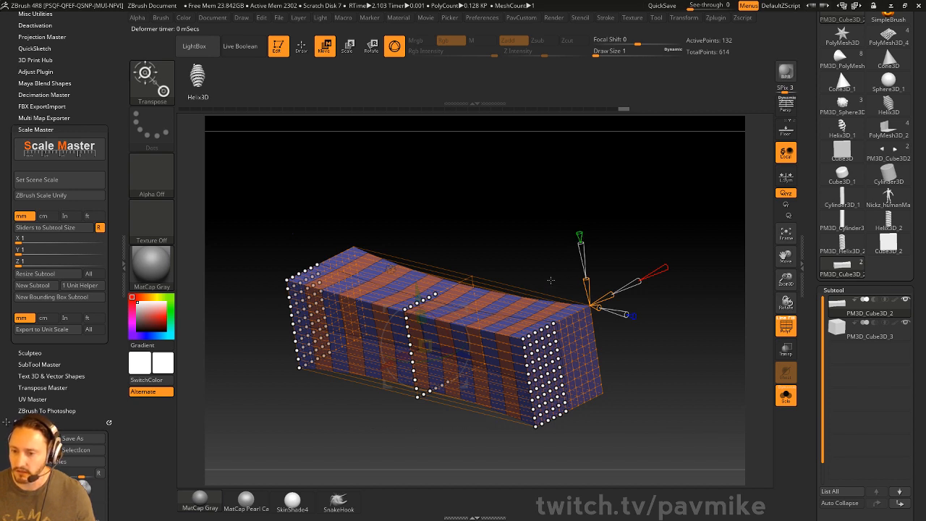
{"action": "left_click_drag", "start_coordinate": [686, 295], "coordinate": [558, 429], "text": "ctrl"}
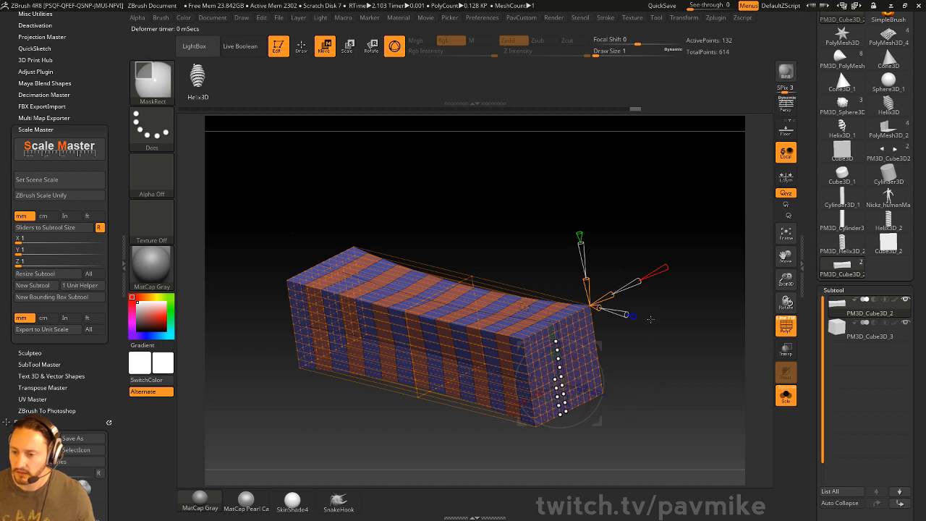
{"action": "left_click_drag", "start_coordinate": [650, 331], "coordinate": [626, 422], "text": "ctrl"}
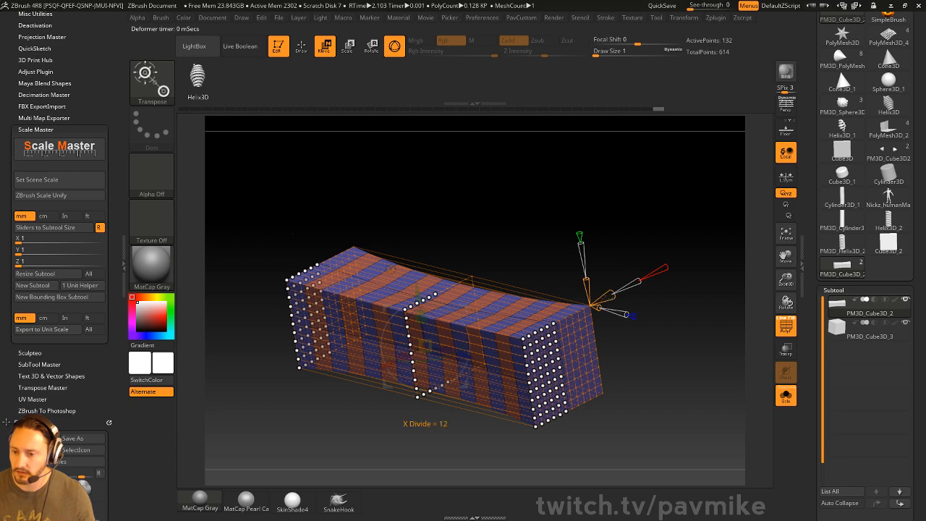
Step: Select rectangular blocks of lattice points in the bar's end view, subtracting some points from the selection
{"action": "mouse_move", "coordinate": [596, 273]}
{"action": "left_mouse_down", "text": "shift"}
{"action": "mouse_move", "coordinate": [613, 238]}
{"action": "mouse_move", "coordinate": [640, 236]}
{"action": "left_mouse_up", "text": "shift"}
{"action": "left_click_drag", "start_coordinate": [393, 227], "coordinate": [474, 357], "text": "ctrl+alt"}
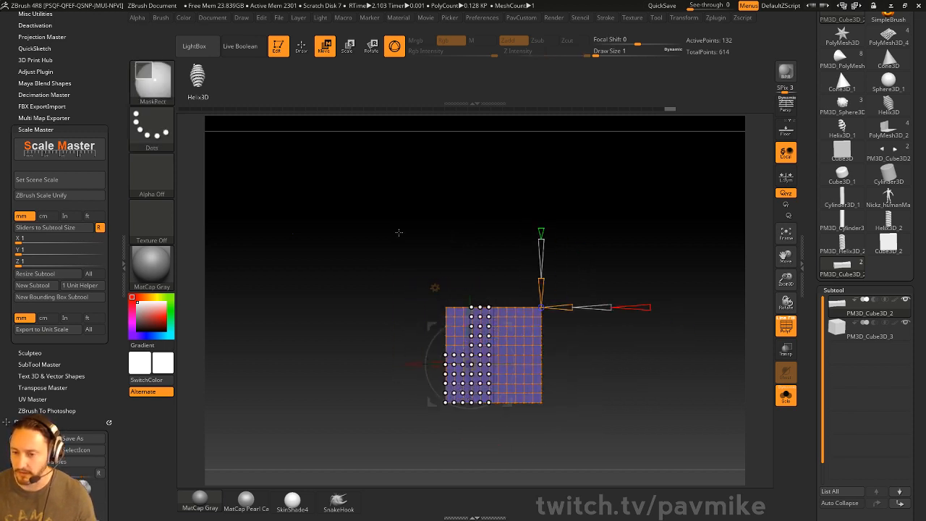
{"action": "mouse_move", "coordinate": [396, 227]}
{"action": "left_mouse_down", "text": "ctrl"}
{"action": "mouse_move", "coordinate": [465, 338]}
{"action": "mouse_move", "coordinate": [511, 457]}
{"action": "left_mouse_up", "text": "ctrl"}
{"action": "mouse_move", "coordinate": [604, 221]}
{"action": "left_mouse_down"}
{"action": "mouse_move", "coordinate": [624, 246]}
{"action": "mouse_move", "coordinate": [611, 235]}
{"action": "left_mouse_up"}
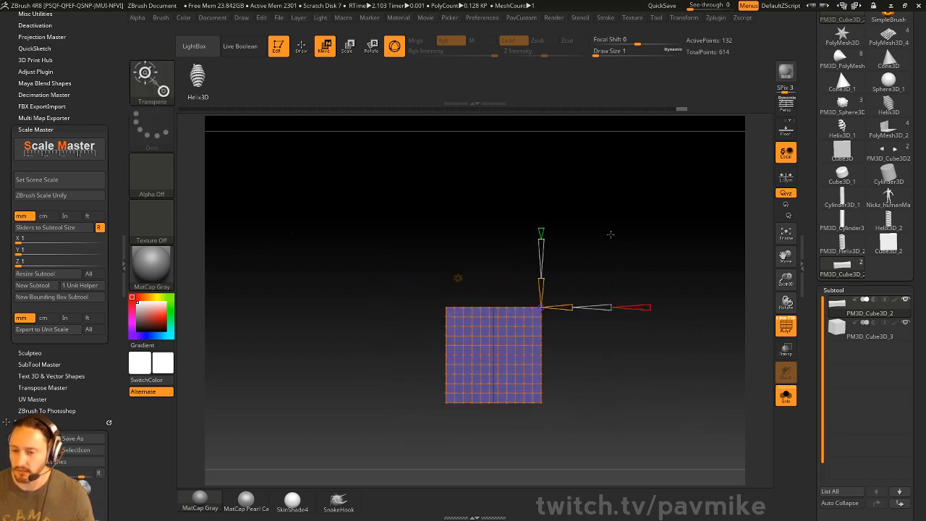
{"action": "mouse_move", "coordinate": [391, 230]}
{"action": "left_mouse_down", "text": "ctrl"}
{"action": "mouse_move", "coordinate": [474, 346]}
{"action": "mouse_move", "coordinate": [424, 362]}
{"action": "mouse_move", "coordinate": [447, 463]}
{"action": "mouse_move", "coordinate": [474, 389]}
{"action": "mouse_move", "coordinate": [469, 376]}
{"action": "left_mouse_up", "text": "ctrl"}
{"action": "left_click_drag", "start_coordinate": [617, 246], "coordinate": [681, 265]}
{"action": "right_click_drag", "start_coordinate": [402, 349], "coordinate": [362, 351]}
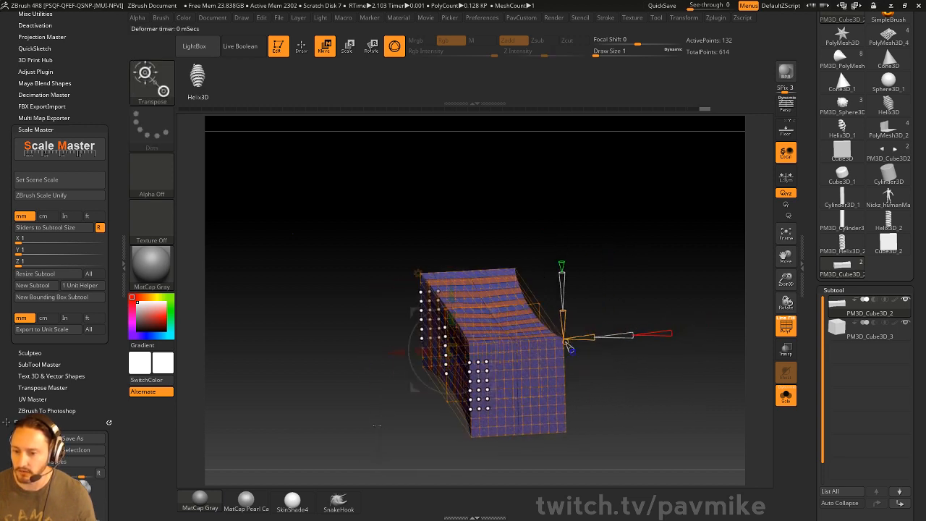
{"action": "left_click_drag", "start_coordinate": [402, 354], "coordinate": [377, 354]}
{"action": "left_click_drag", "start_coordinate": [366, 420], "coordinate": [442, 405]}
Step: Delete the lattice Deformer from the bar and choose Multi Slice from the transform types
{"action": "key", "text": "q"}
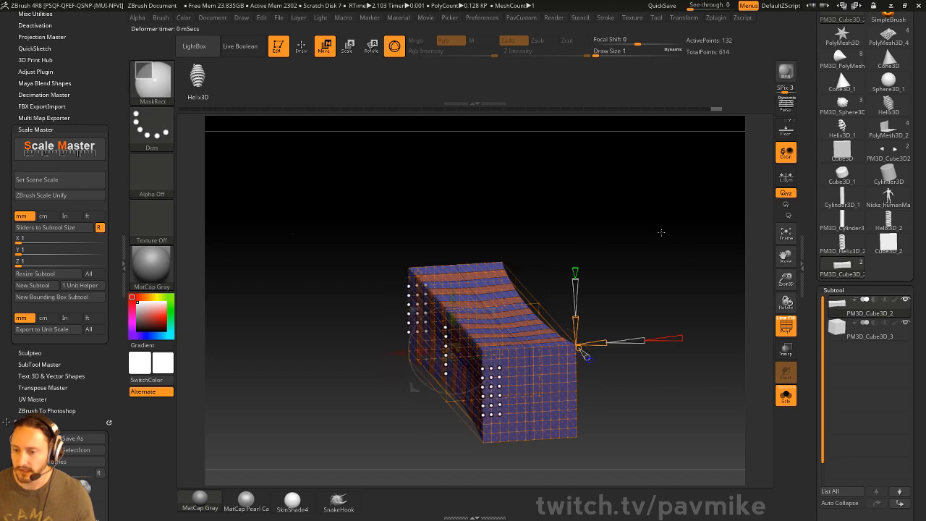
{"action": "left_click_drag", "start_coordinate": [655, 234], "coordinate": [669, 253]}
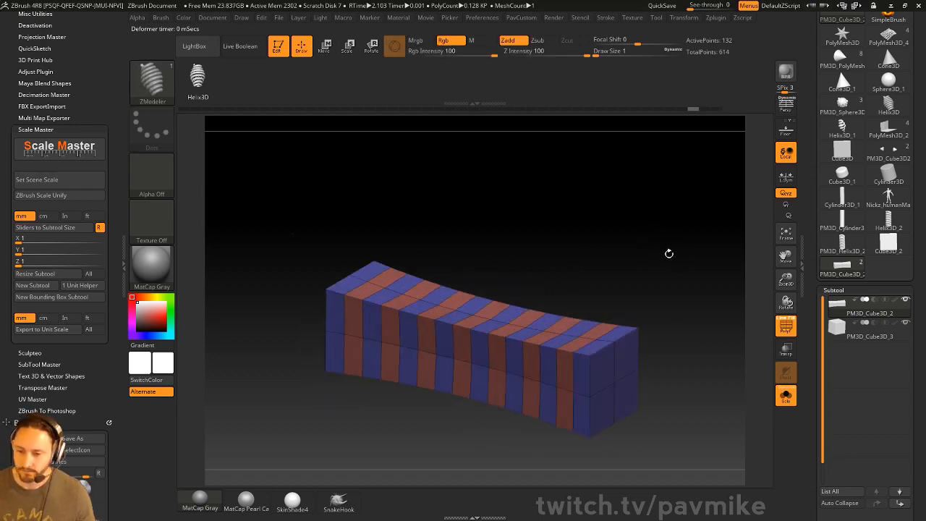
{"action": "key", "text": "w"}
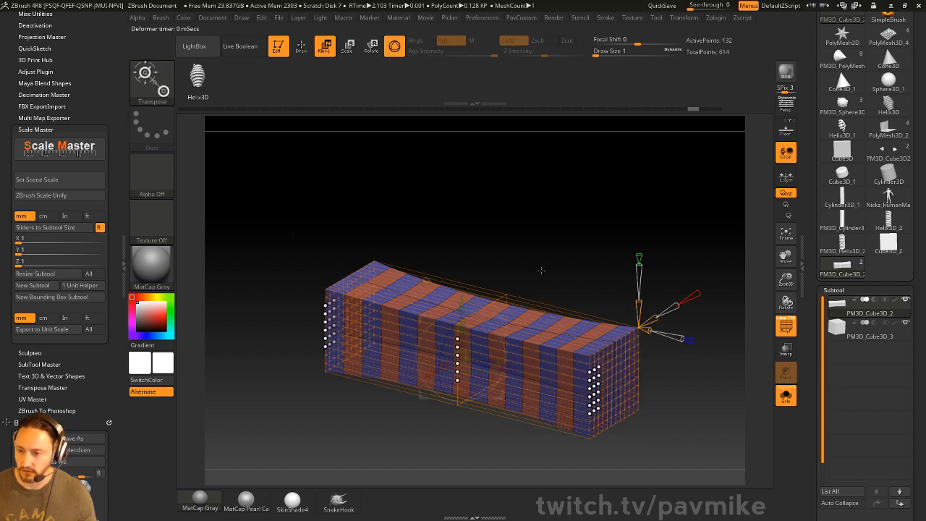
{"action": "key", "text": "q"}
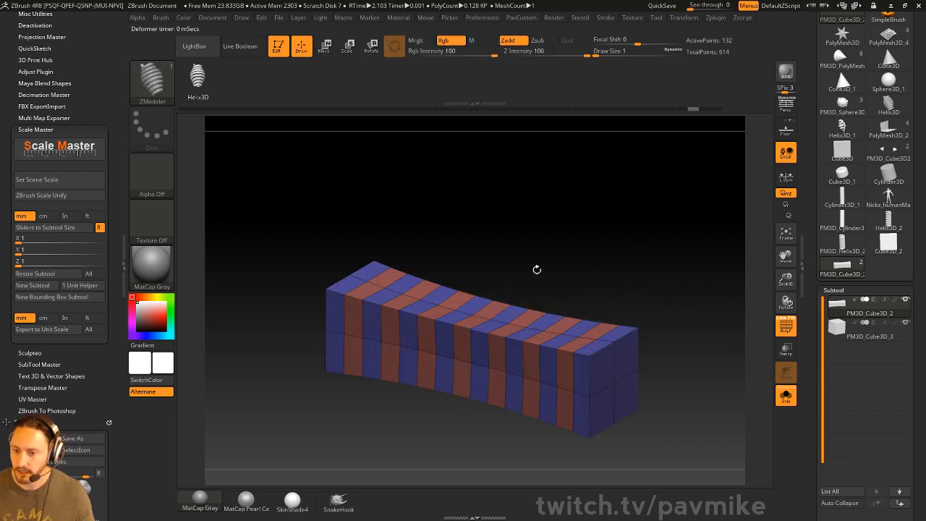
{"action": "key", "text": "w"}
{"action": "left_click_drag", "start_coordinate": [494, 249], "coordinate": [484, 250]}
{"action": "left_click", "coordinate": [427, 280]}
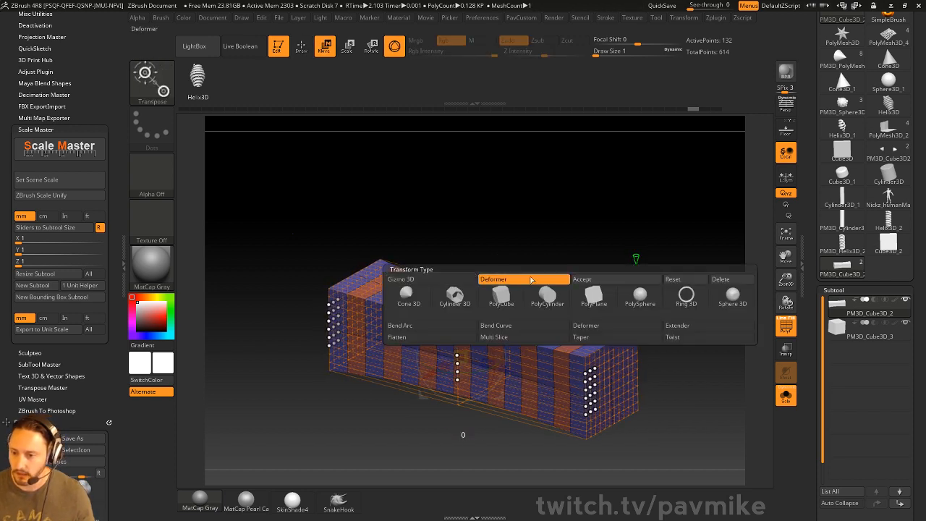
{"action": "left_click", "coordinate": [719, 278]}
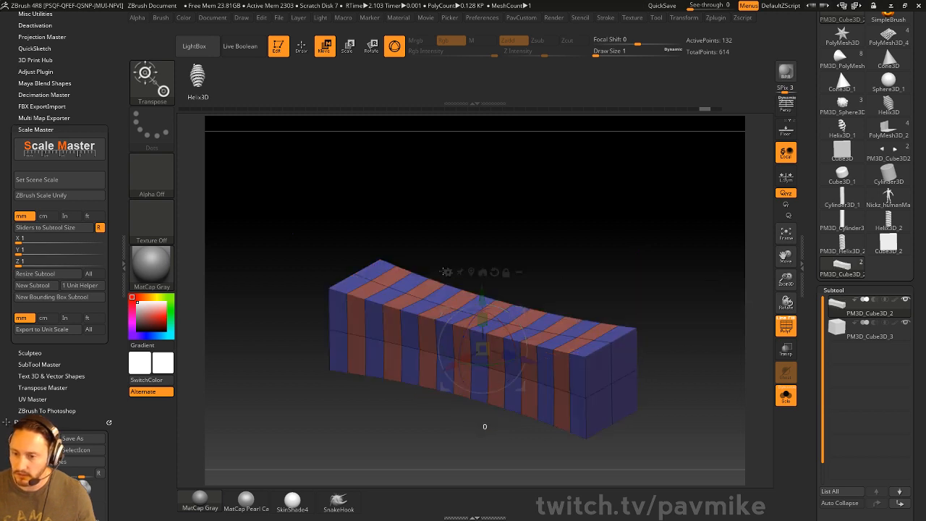
{"action": "left_click", "coordinate": [448, 272]}
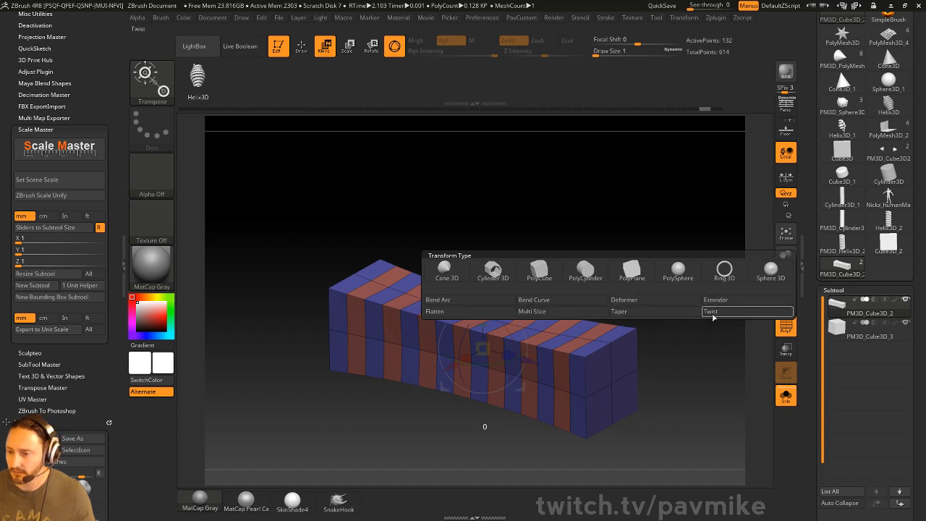
{"action": "left_click", "coordinate": [538, 311]}
Step: Switch to the Cube3D primitive and convert it into a PolyMesh3D
{"action": "left_click", "coordinate": [841, 149]}
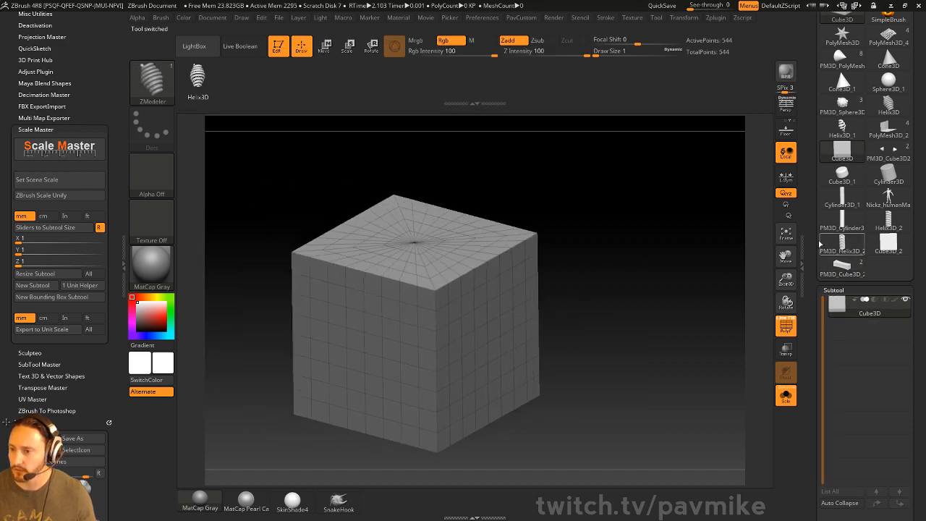
{"action": "scroll", "coordinate": [832, 246], "scroll_direction": "down", "scroll_amount": 10}
{"action": "left_click", "coordinate": [834, 311]}
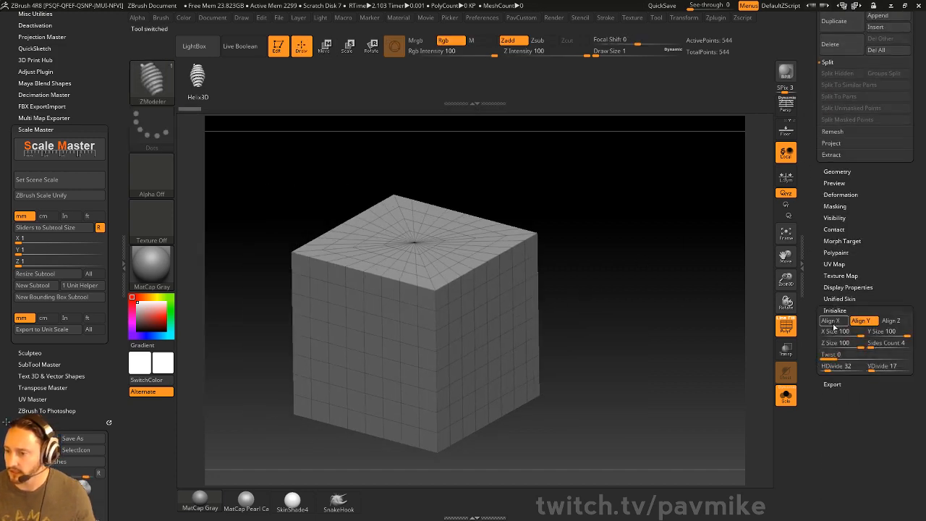
{"action": "scroll", "coordinate": [838, 308], "scroll_direction": "up", "scroll_amount": 10}
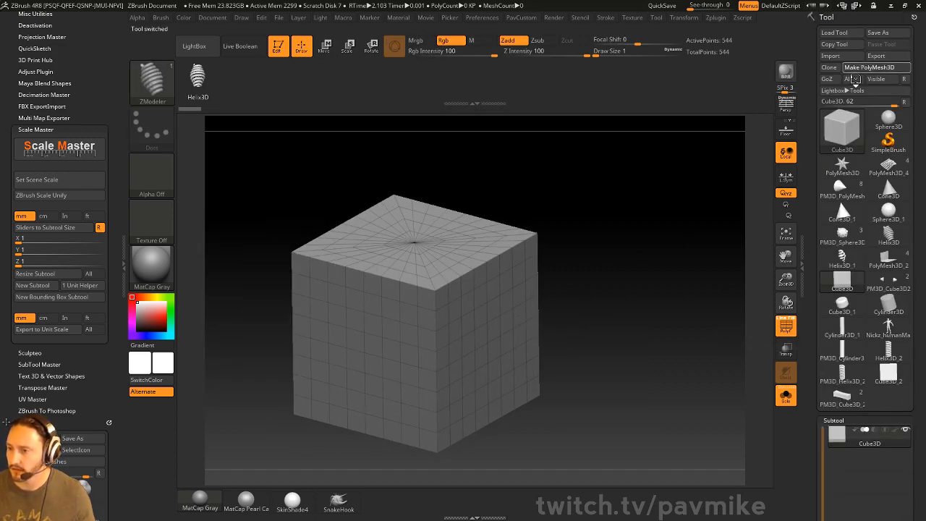
{"action": "left_click", "coordinate": [861, 68]}
{"action": "scroll", "coordinate": [836, 325], "scroll_direction": "down", "scroll_amount": 10}
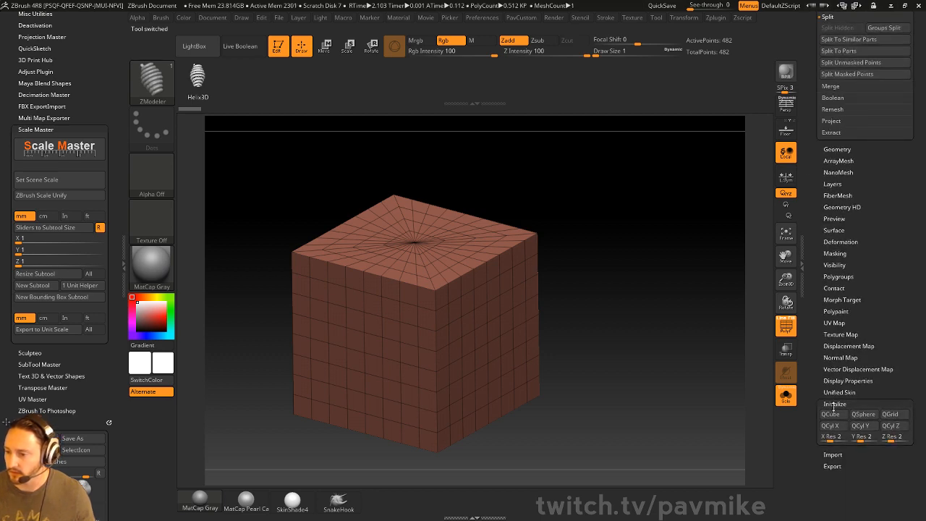
Step: Initialize the mesh as a QCube with a resolution of 2 per axis and unify its size
{"action": "left_click", "coordinate": [831, 414]}
{"action": "left_click", "coordinate": [840, 242]}
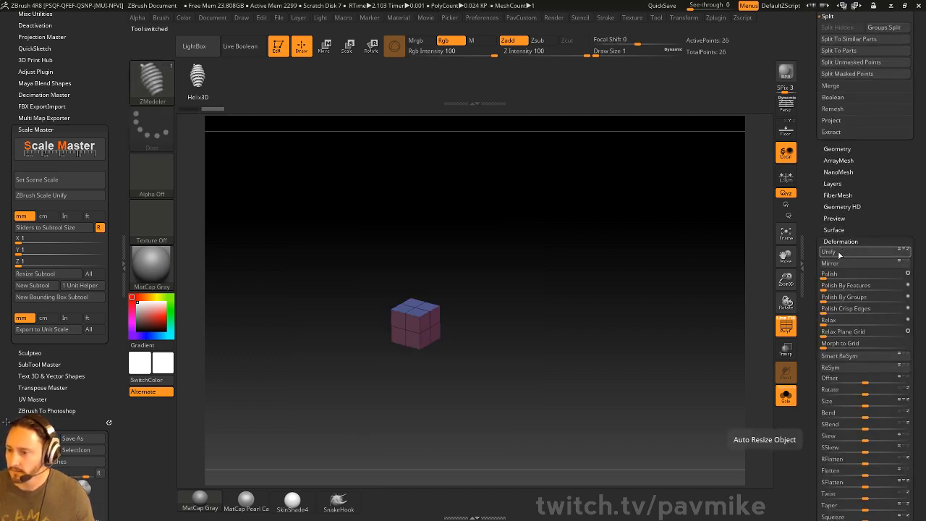
{"action": "left_click", "coordinate": [840, 254]}
{"action": "key", "text": "space"}
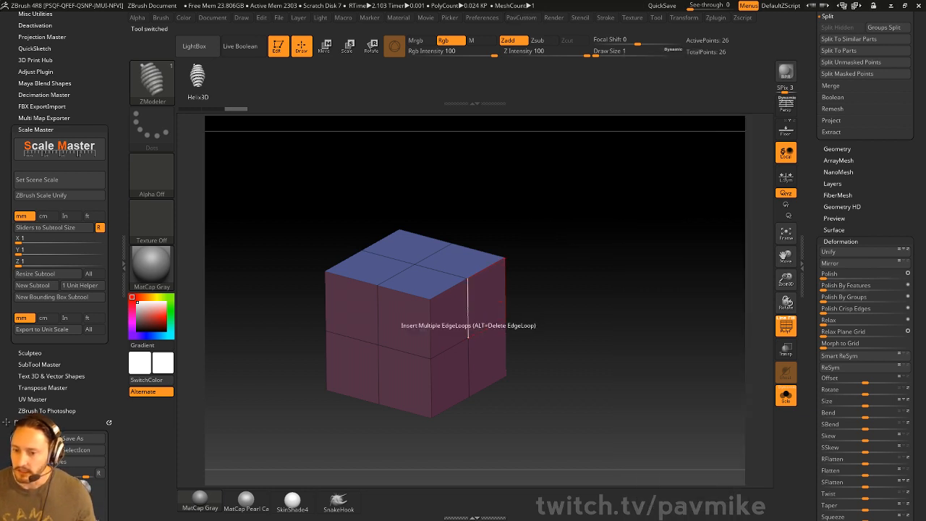
{"action": "key", "text": "space"}
Step: Set the X, Y and Z resolution to 1, reinitialize the mesh as a QCube and unify its size
{"action": "left_click_drag", "start_coordinate": [809, 297], "coordinate": [812, 196]}
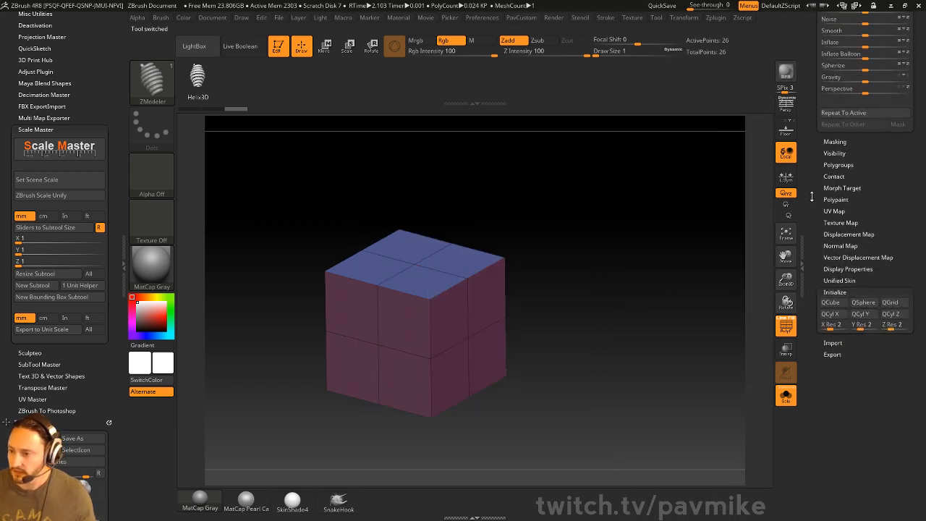
{"action": "left_click_drag", "start_coordinate": [831, 325], "coordinate": [824, 325]}
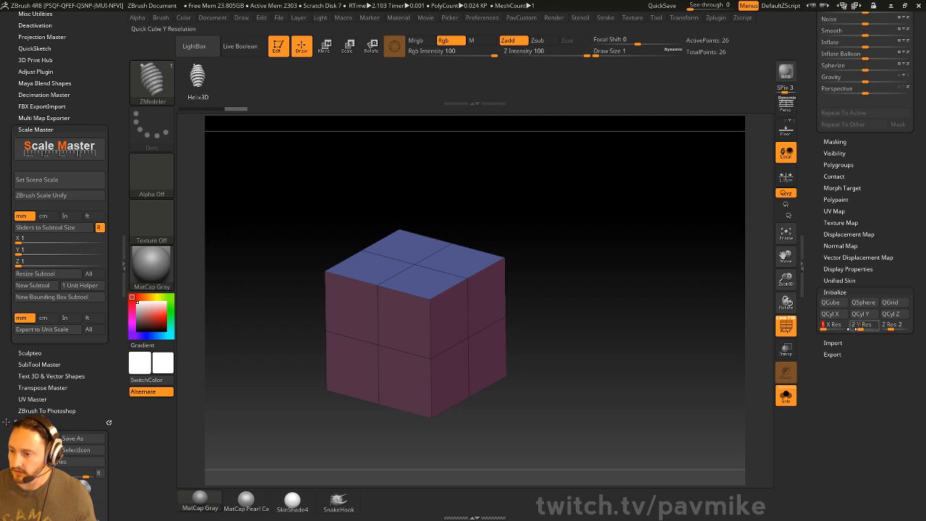
{"action": "left_click", "coordinate": [829, 303]}
{"action": "left_click_drag", "start_coordinate": [817, 217], "coordinate": [821, 362]}
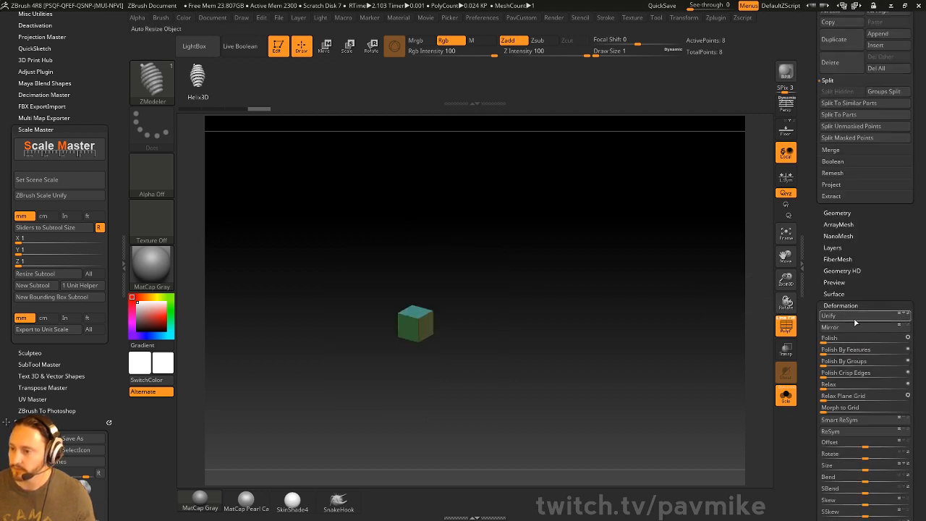
{"action": "left_click", "coordinate": [856, 319]}
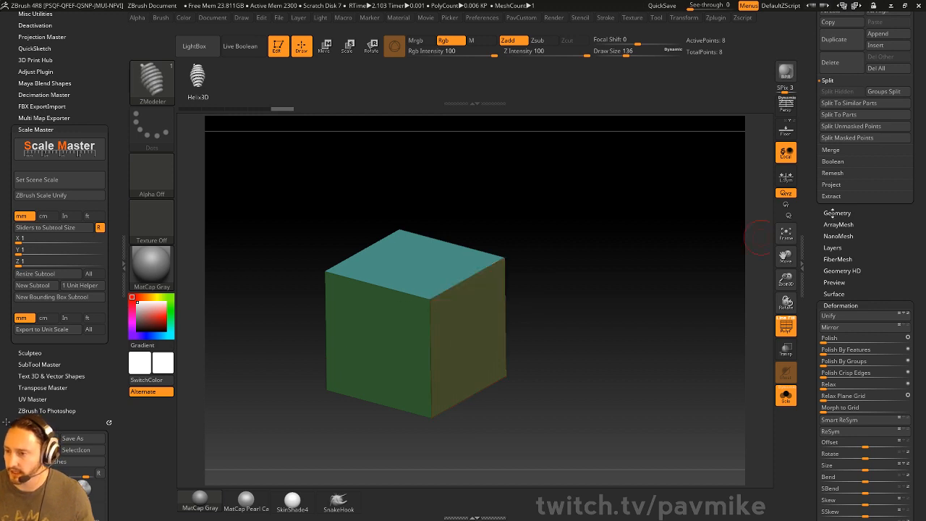
Step: Enable Dynamic Subdivision on the QCube with QGrid 4, Bevel off and Coverage 1
{"action": "left_click", "coordinate": [835, 213]}
{"action": "left_click", "coordinate": [833, 248]}
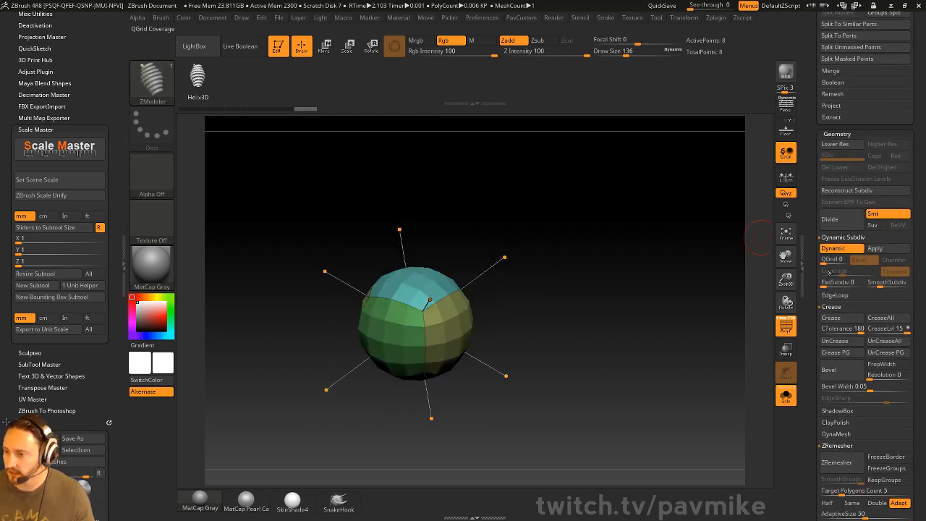
{"action": "left_click_drag", "start_coordinate": [824, 260], "coordinate": [869, 271]}
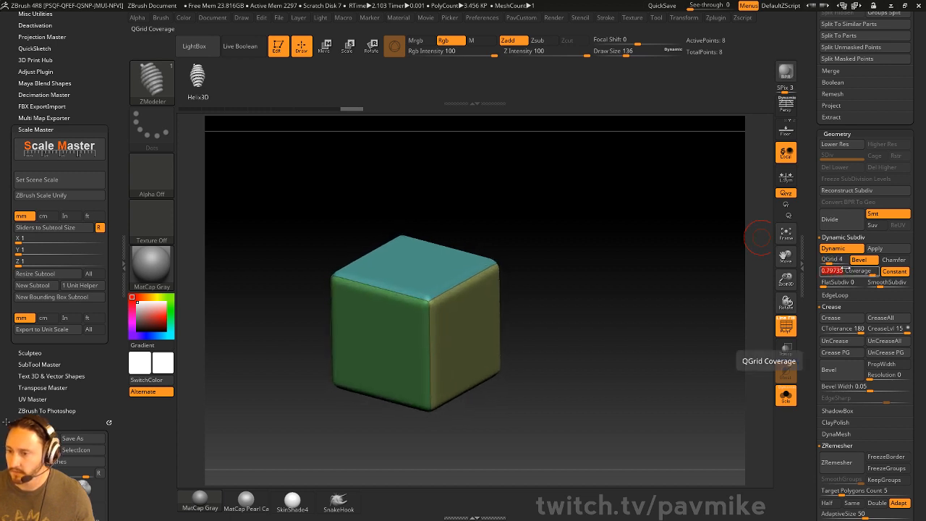
{"action": "left_click", "coordinate": [873, 263]}
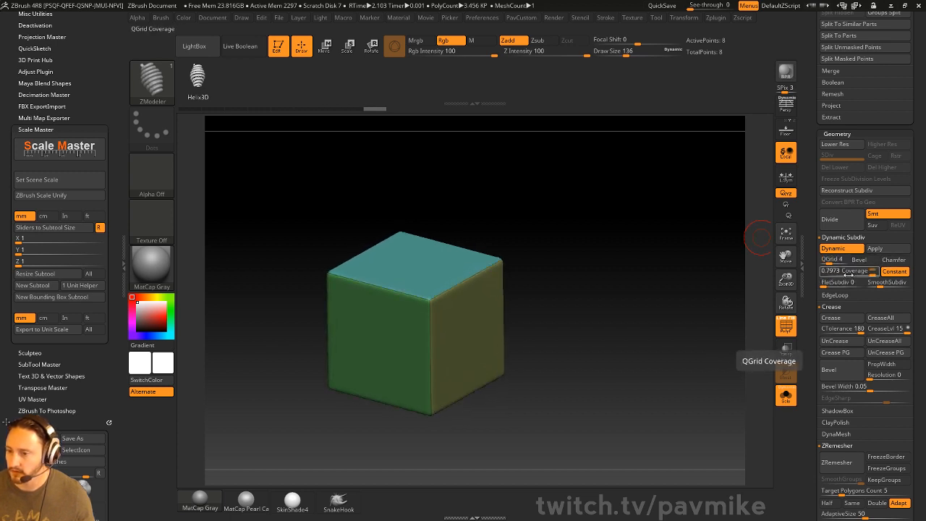
{"action": "left_click_drag", "start_coordinate": [868, 273], "coordinate": [879, 272]}
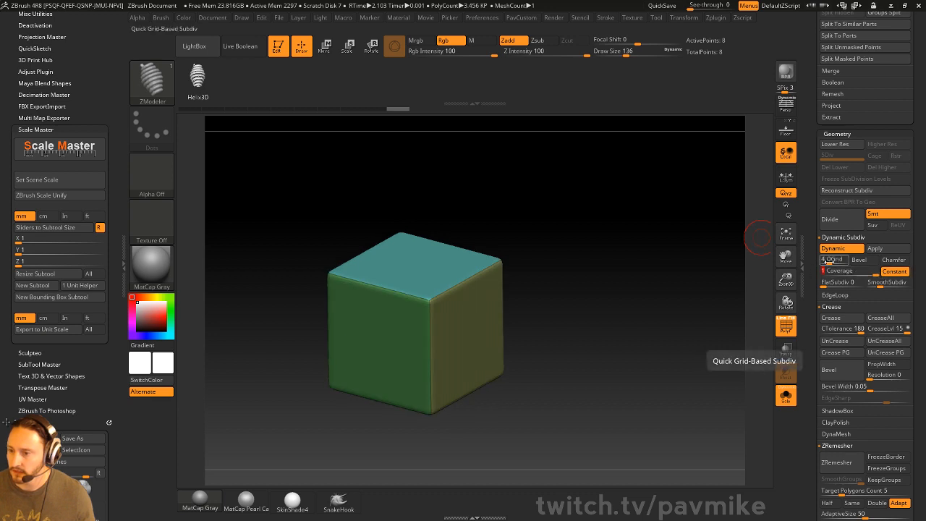
Step: Apply the Dynamic Subdivision to the cube's geometry and delete its lower subdivision levels, keeping the polyframe displayed
{"action": "left_click", "coordinate": [875, 249]}
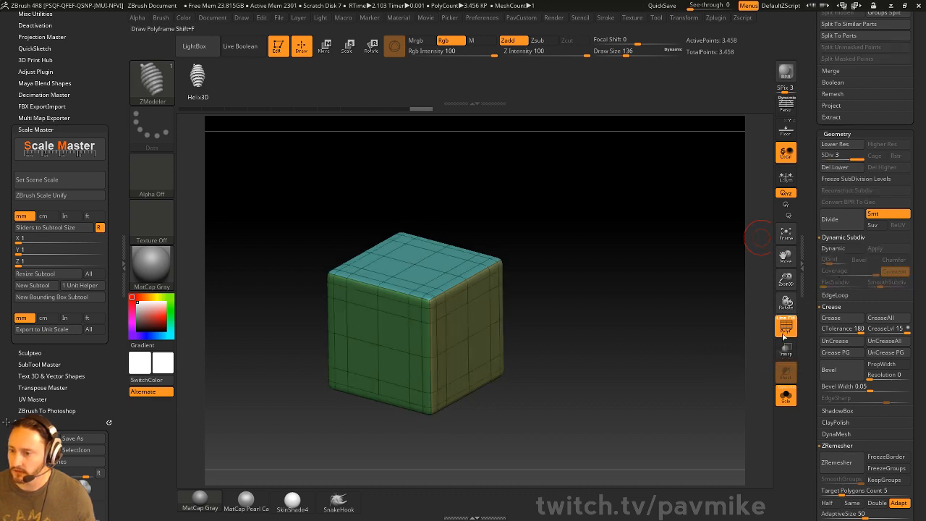
{"action": "left_click", "coordinate": [788, 328]}
{"action": "scroll", "coordinate": [861, 289], "scroll_direction": "up", "scroll_amount": 4}
{"action": "left_click", "coordinate": [849, 310]}
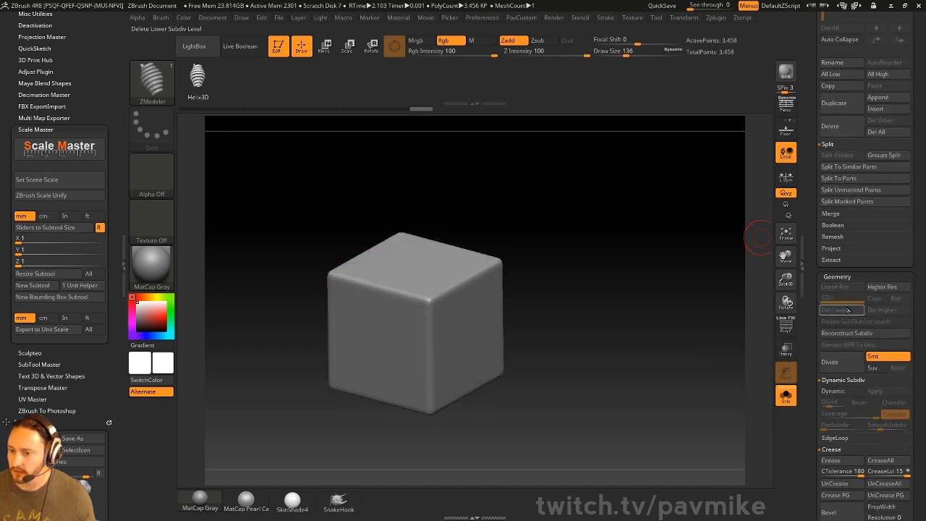
{"action": "left_click", "coordinate": [787, 327]}
Step: Switch to the Gizmo and start the Multi Slice deformer on the rounded cube
{"action": "left_click_drag", "start_coordinate": [745, 310], "coordinate": [682, 255]}
{"action": "key", "text": "w"}
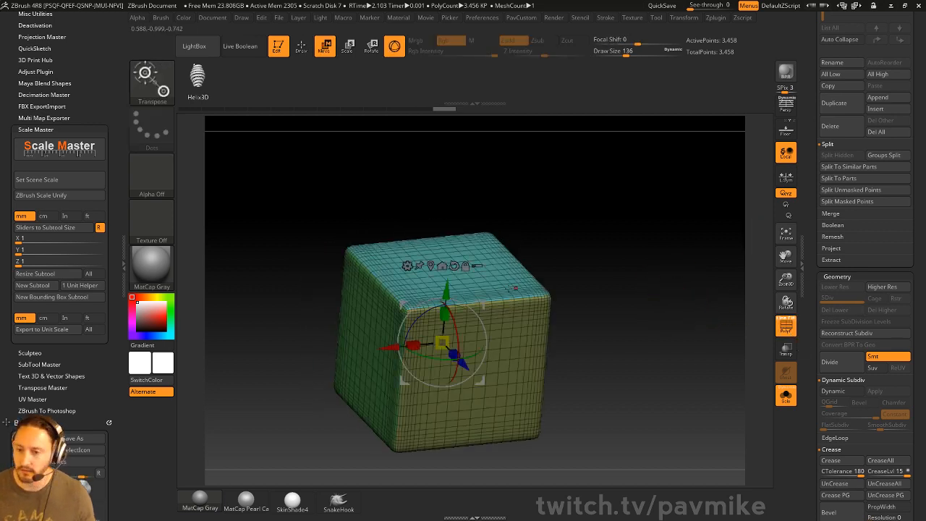
{"action": "left_click", "coordinate": [407, 265]}
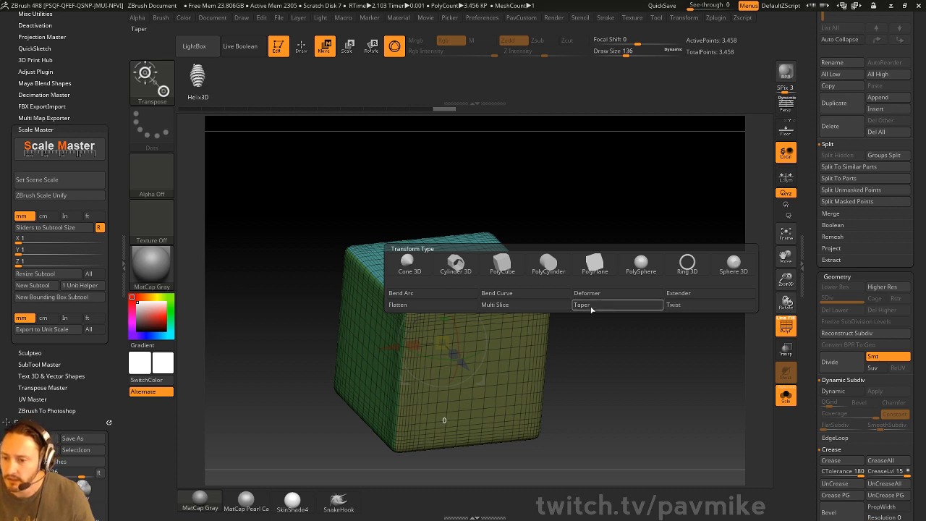
{"action": "left_click", "coordinate": [561, 308]}
{"action": "left_click_drag", "start_coordinate": [627, 297], "coordinate": [603, 256]}
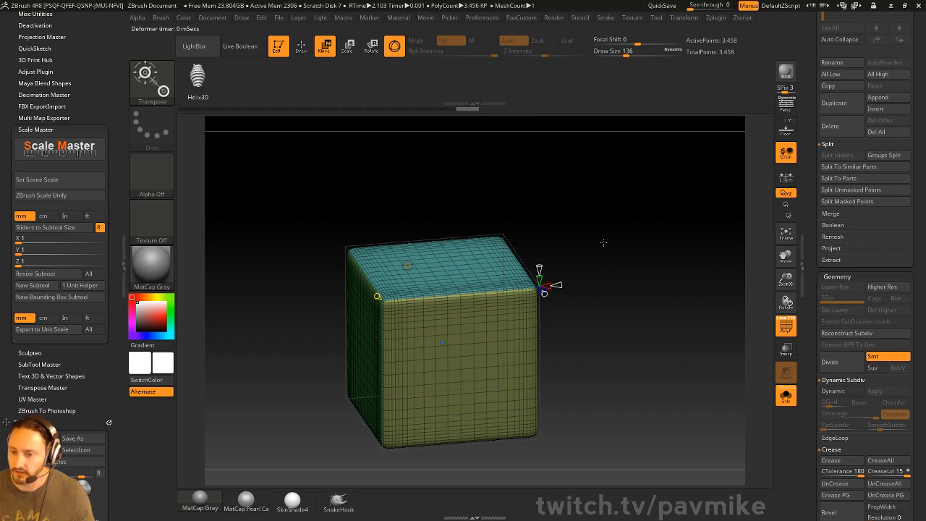
{"action": "left_click_drag", "start_coordinate": [604, 242], "coordinate": [611, 217]}
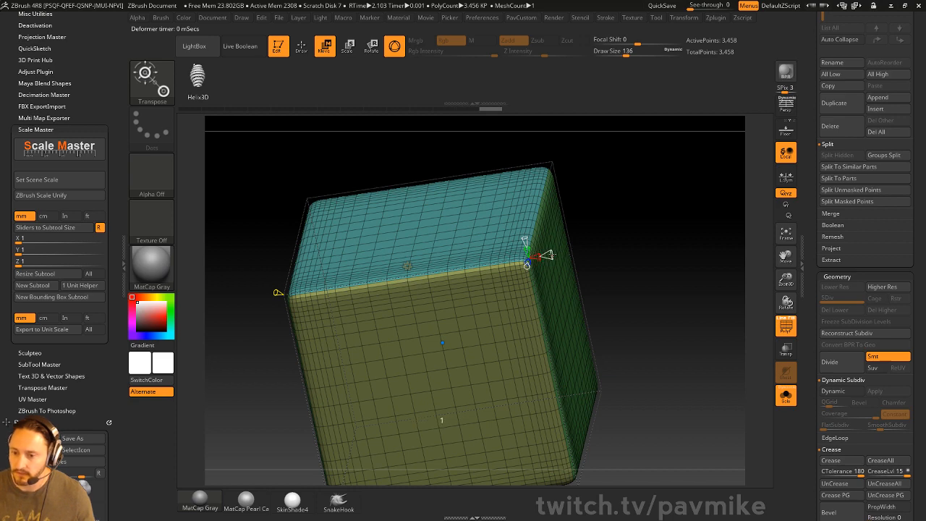
Step: Add one Multi Slice band through the cube along each of the X, Y and Z axes
{"action": "left_click_drag", "start_coordinate": [552, 254], "coordinate": [583, 250]}
{"action": "mouse_move", "coordinate": [440, 335]}
{"action": "left_mouse_down"}
{"action": "mouse_move", "coordinate": [400, 348]}
{"action": "mouse_move", "coordinate": [492, 333]}
{"action": "mouse_move", "coordinate": [443, 345]}
{"action": "left_mouse_up"}
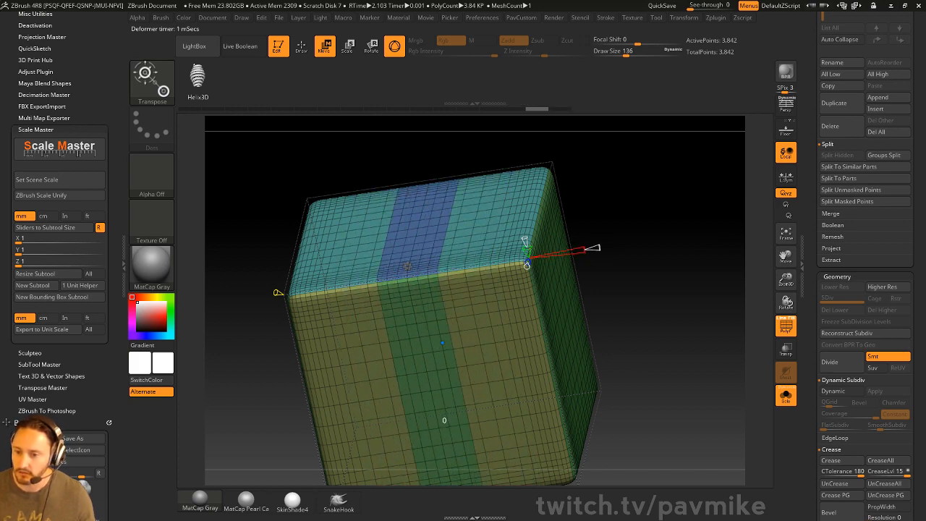
{"action": "left_click_drag", "start_coordinate": [631, 200], "coordinate": [594, 206]}
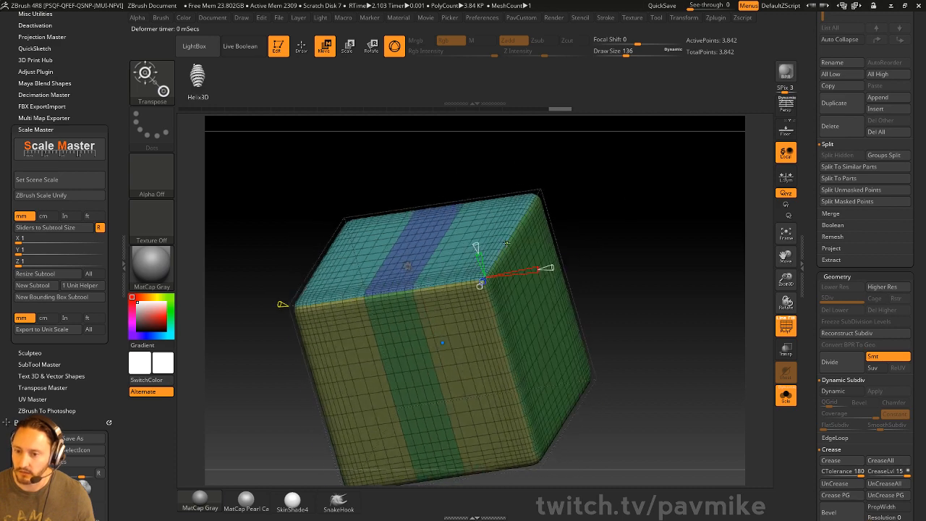
{"action": "mouse_move", "coordinate": [478, 250]}
{"action": "left_mouse_down"}
{"action": "mouse_move", "coordinate": [480, 259]}
{"action": "mouse_move", "coordinate": [477, 243]}
{"action": "left_mouse_up"}
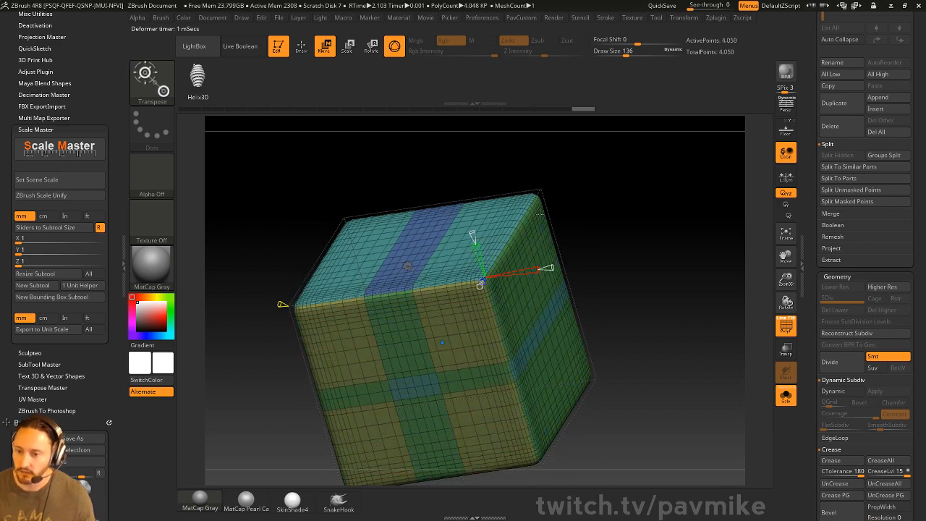
{"action": "left_click_drag", "start_coordinate": [571, 212], "coordinate": [660, 191]}
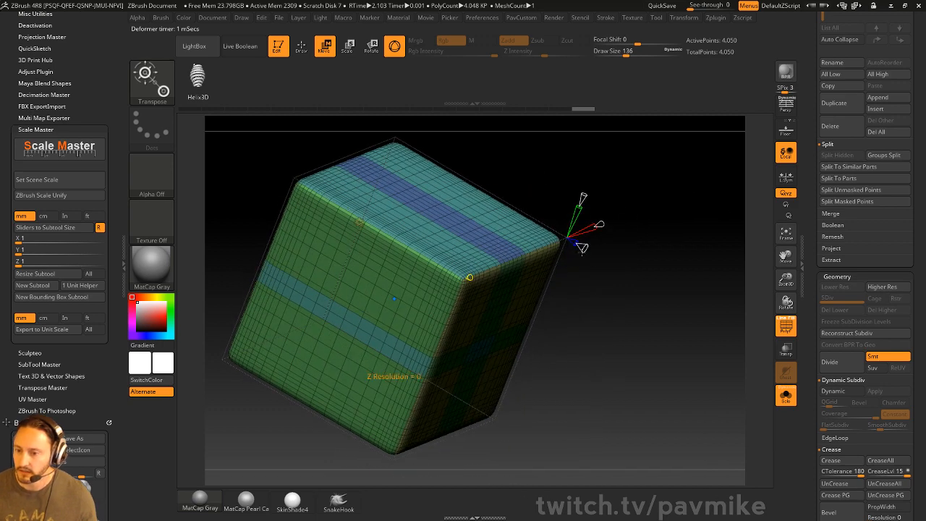
{"action": "left_click_drag", "start_coordinate": [617, 243], "coordinate": [614, 272]}
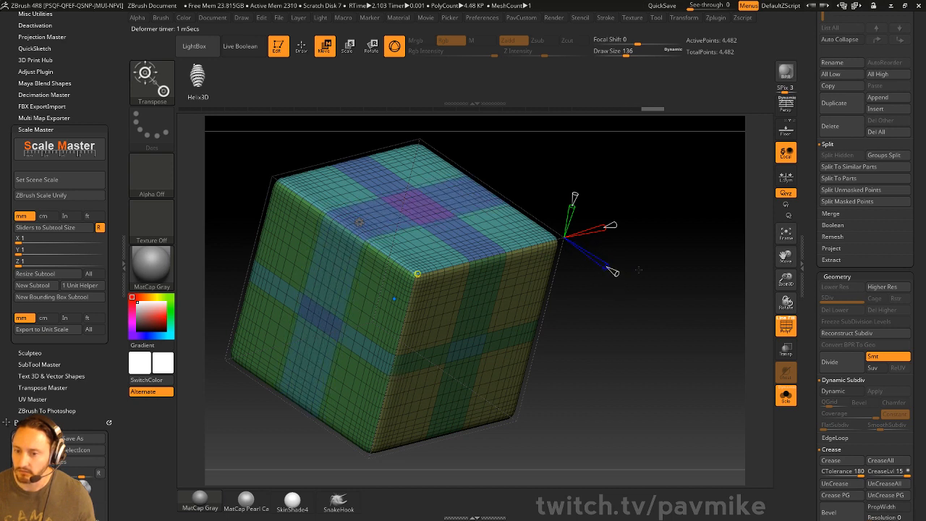
Step: Make the slice bands narrower and shift the horizontal band toward the cube's lower part
{"action": "left_click", "coordinate": [418, 274]}
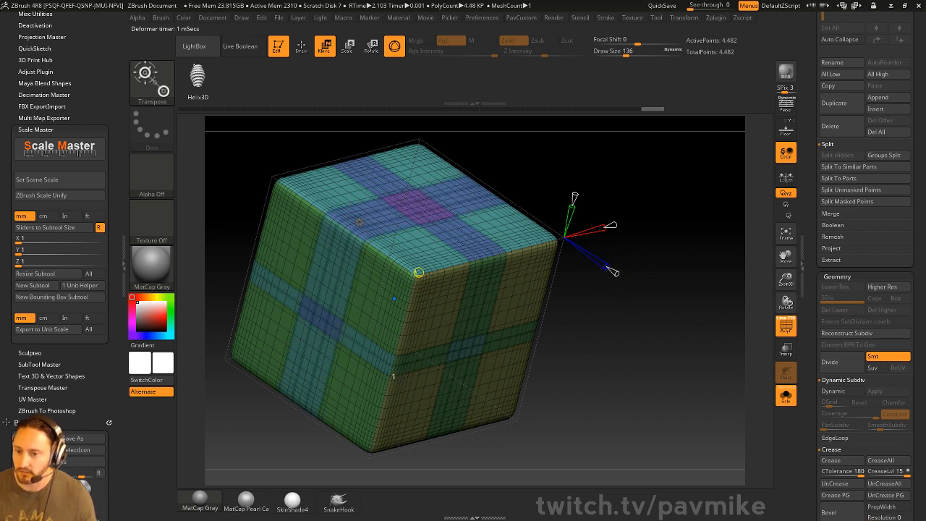
{"action": "left_click_drag", "start_coordinate": [419, 272], "coordinate": [417, 273]}
{"action": "left_click_drag", "start_coordinate": [721, 254], "coordinate": [710, 240]}
{"action": "mouse_move", "coordinate": [413, 303]}
{"action": "left_mouse_down"}
{"action": "mouse_move", "coordinate": [442, 356]}
{"action": "mouse_move", "coordinate": [415, 311]}
{"action": "mouse_move", "coordinate": [418, 327]}
{"action": "mouse_move", "coordinate": [419, 300]}
{"action": "left_mouse_up"}
{"action": "left_click_drag", "start_coordinate": [579, 317], "coordinate": [642, 314]}
{"action": "left_click_drag", "start_coordinate": [419, 299], "coordinate": [411, 339]}
{"action": "left_click_drag", "start_coordinate": [575, 316], "coordinate": [682, 341]}
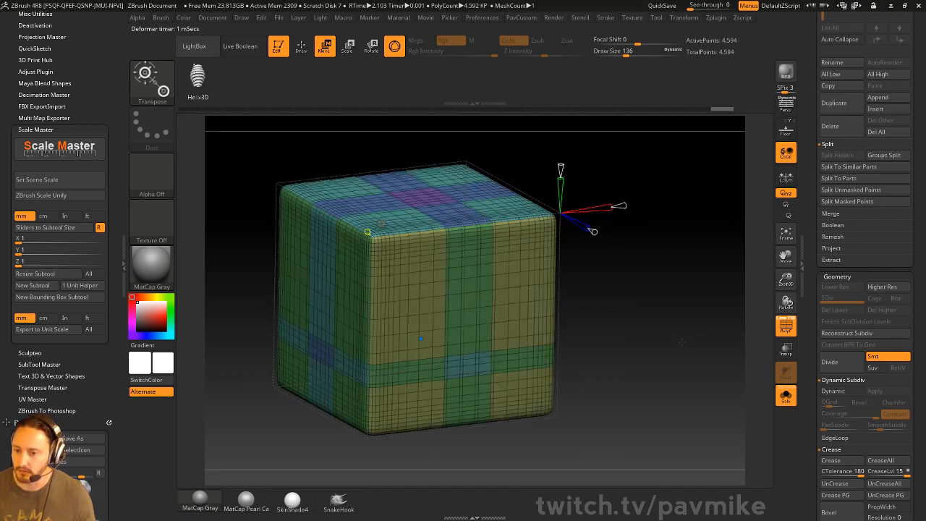
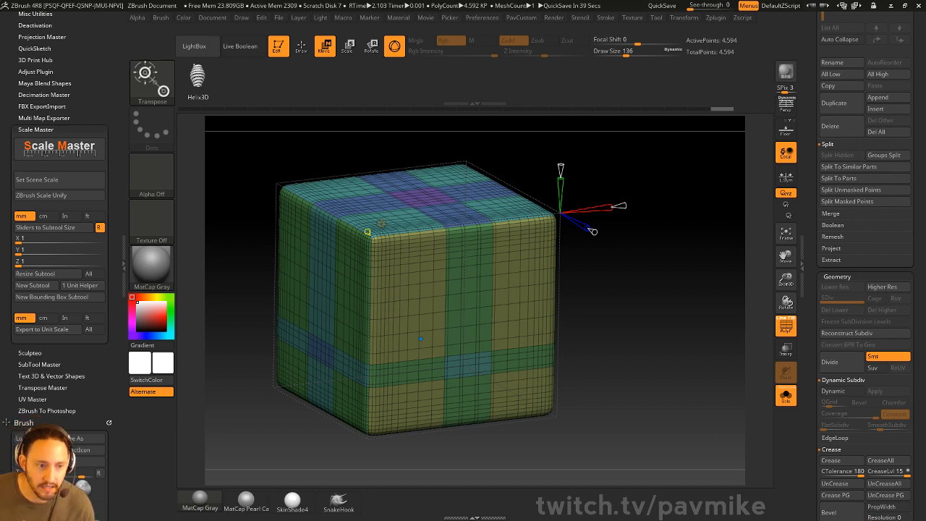
Step: Return to Draw mode to leave Multi Slice and select the IMM Primitives brush
{"action": "key", "text": "q"}
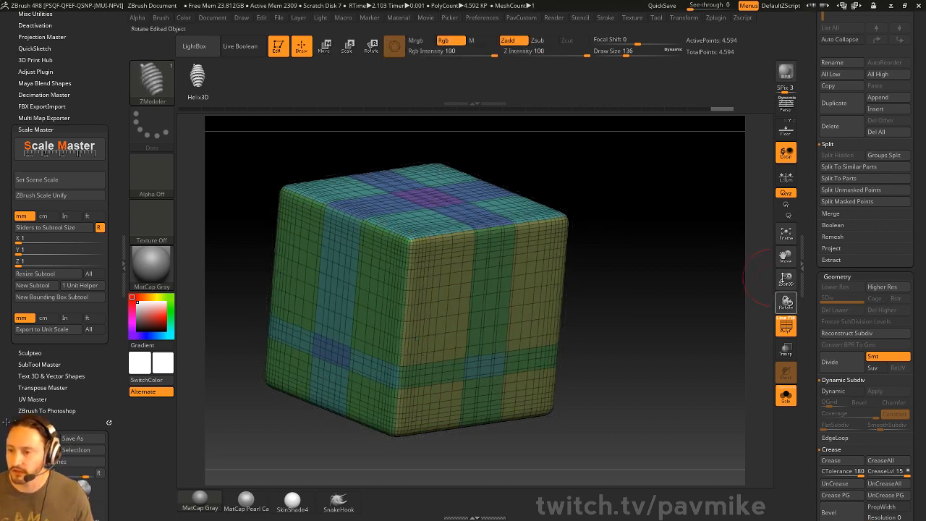
{"action": "mouse_move", "coordinate": [702, 215]}
{"action": "left_mouse_down"}
{"action": "mouse_move", "coordinate": [683, 216]}
{"action": "mouse_move", "coordinate": [702, 257]}
{"action": "left_mouse_up"}
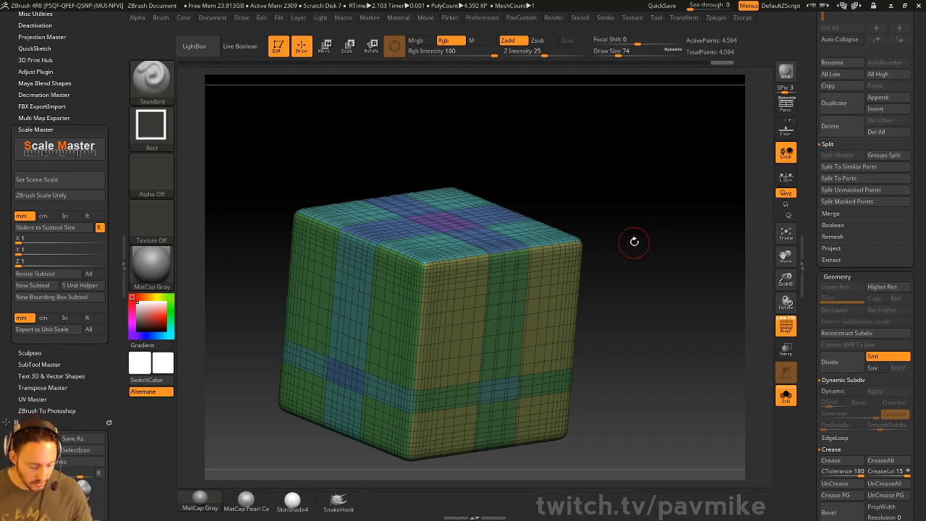
{"action": "key", "text": "b"}
{"action": "key", "text": "i"}
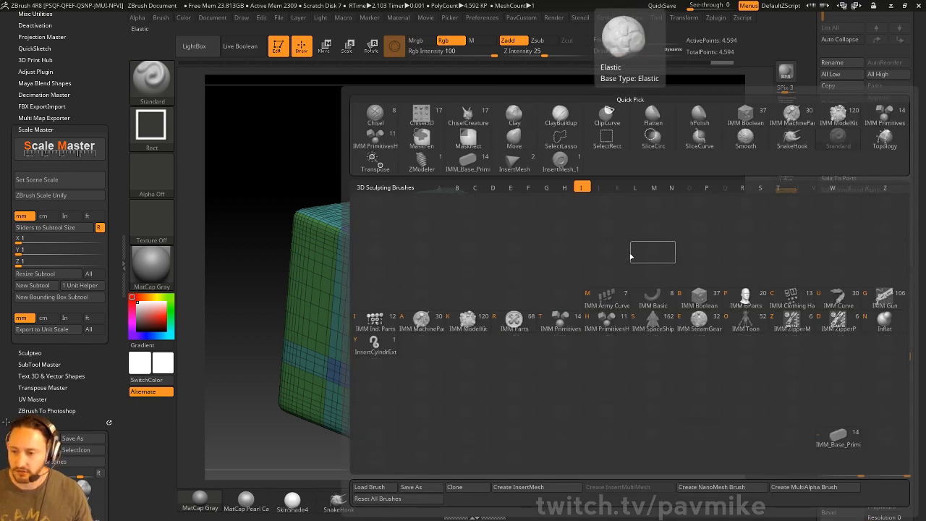
{"action": "left_click", "coordinate": [559, 323]}
Step: Choose the QCube insert mesh and draw a small cube on the middle of the large cube's upper face
{"action": "key", "text": "m"}
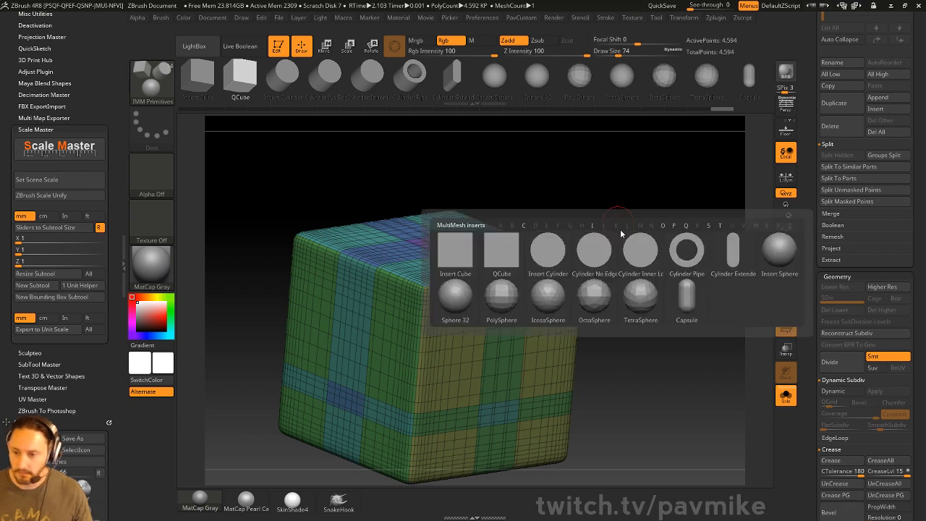
{"action": "mouse_move", "coordinate": [620, 241]}
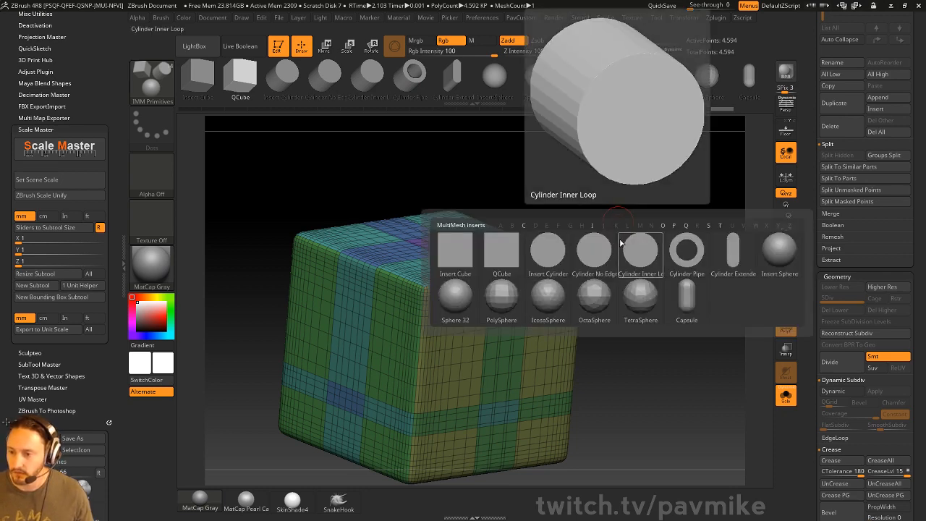
{"action": "left_click", "coordinate": [498, 257]}
{"action": "left_click_drag", "start_coordinate": [450, 239], "coordinate": [467, 262]}
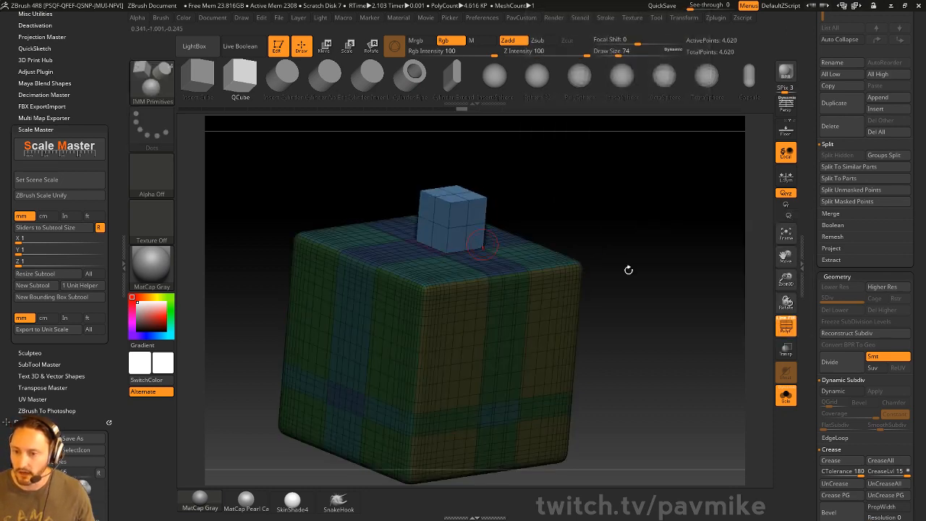
Step: Split the unmasked small cube into its own subtool and make that subtool active
{"action": "mouse_move", "coordinate": [671, 254]}
{"action": "left_mouse_down", "text": "alt"}
{"action": "mouse_move", "coordinate": [697, 309]}
{"action": "mouse_move", "coordinate": [720, 321]}
{"action": "mouse_move", "coordinate": [708, 334]}
{"action": "left_mouse_up", "text": "alt"}
{"action": "key", "text": "ctrl"}
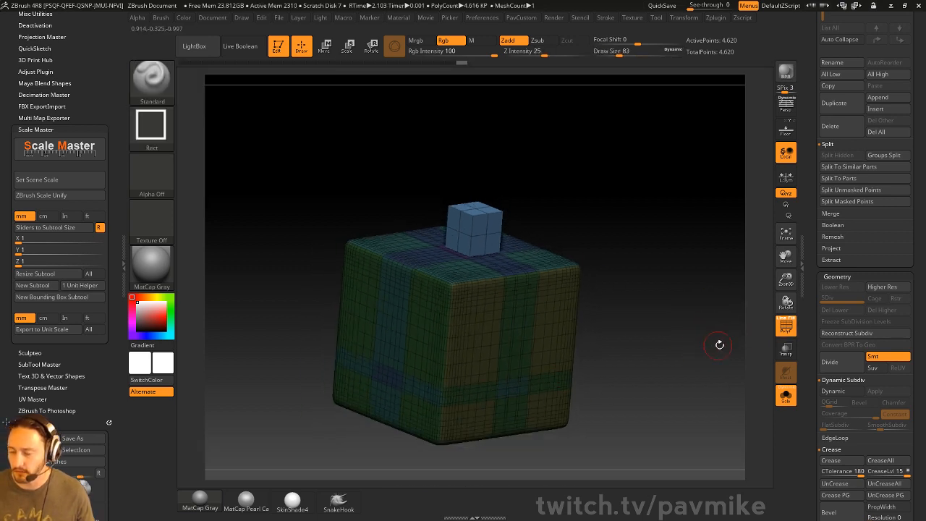
{"action": "key", "text": "2"}
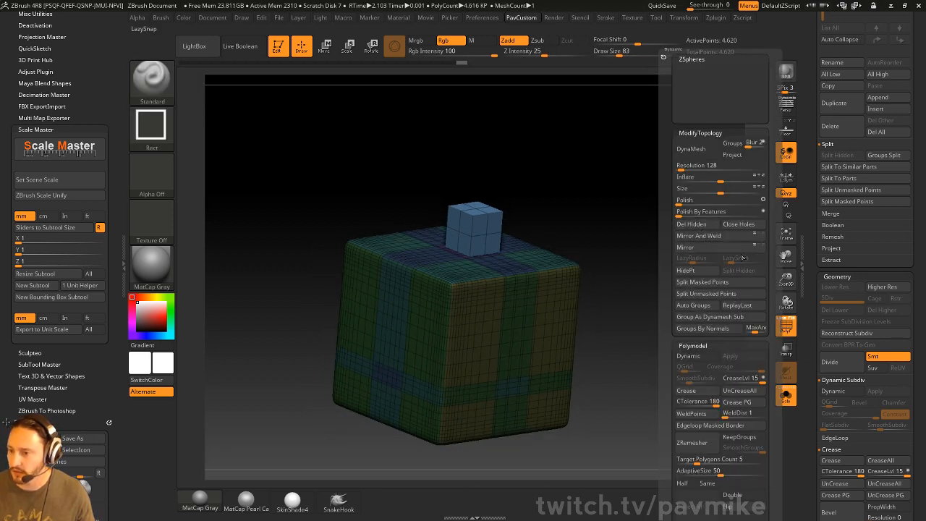
{"action": "left_click", "coordinate": [718, 295]}
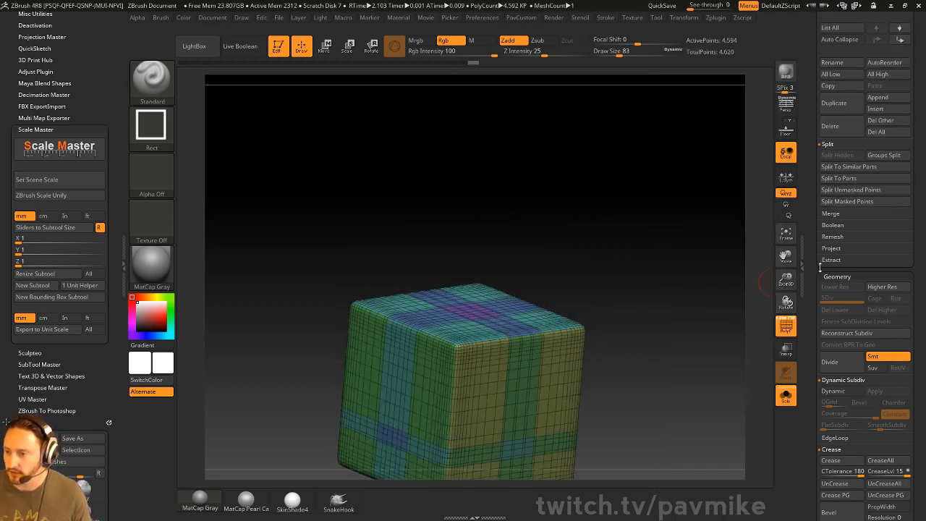
{"action": "left_click_drag", "start_coordinate": [822, 404], "coordinate": [818, 340]}
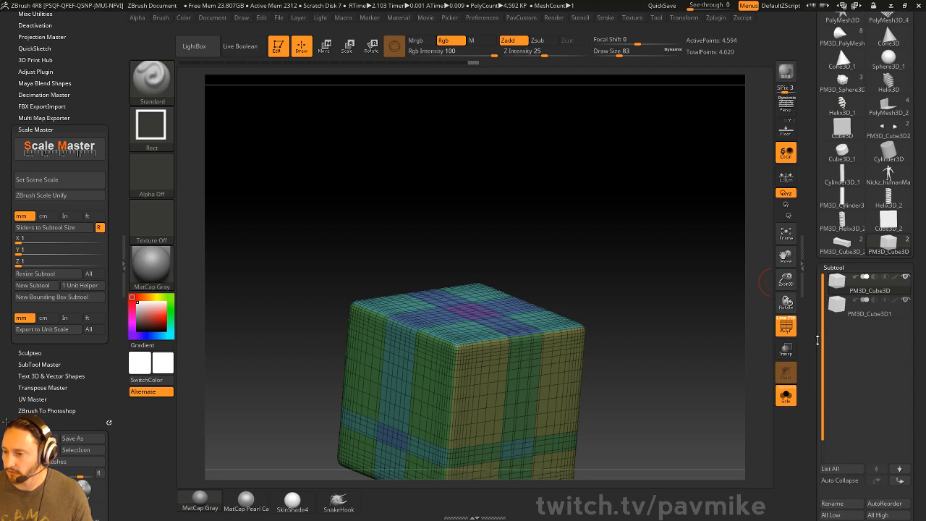
{"action": "left_click", "coordinate": [865, 300]}
{"action": "mouse_move", "coordinate": [620, 276]}
{"action": "left_mouse_down", "text": "shift"}
{"action": "mouse_move", "coordinate": [632, 319]}
{"action": "mouse_move", "coordinate": [595, 272]}
{"action": "left_mouse_up", "text": "shift"}
{"action": "key", "text": "w"}
{"action": "left_click_drag", "start_coordinate": [498, 331], "coordinate": [498, 259], "text": "ctrl"}
{"action": "left_click_drag", "start_coordinate": [633, 384], "coordinate": [624, 311]}
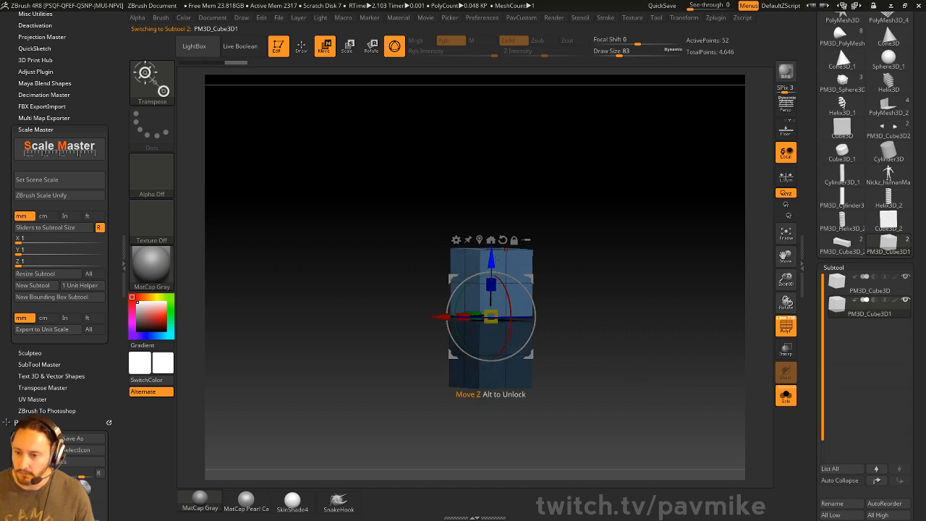
{"action": "left_click_drag", "start_coordinate": [498, 259], "coordinate": [498, 198], "text": "ctrl"}
{"action": "key", "text": "ctrl+z"}
{"action": "key", "text": "ctrl+z"}
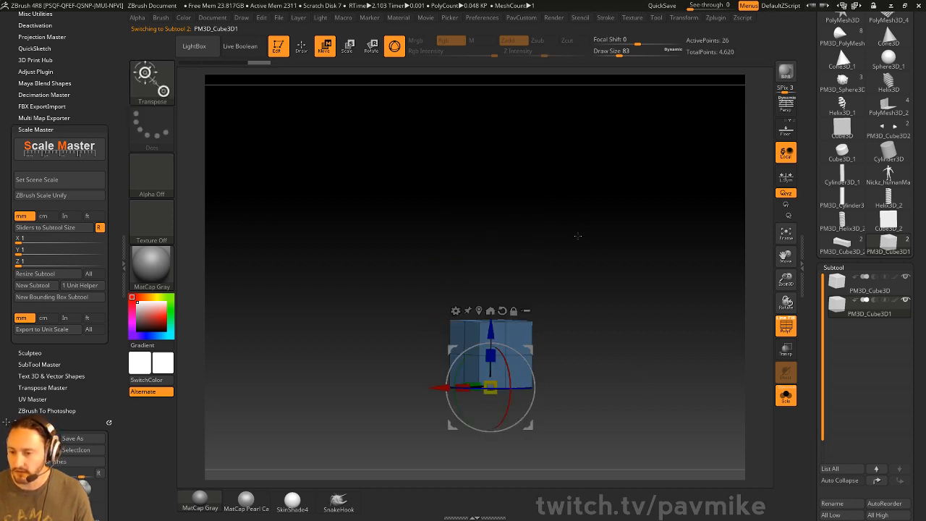
{"action": "key", "text": "ctrl+z"}
{"action": "key", "text": "ctrl+z"}
{"action": "key", "text": "ctrl+z"}
{"action": "key", "text": "q"}
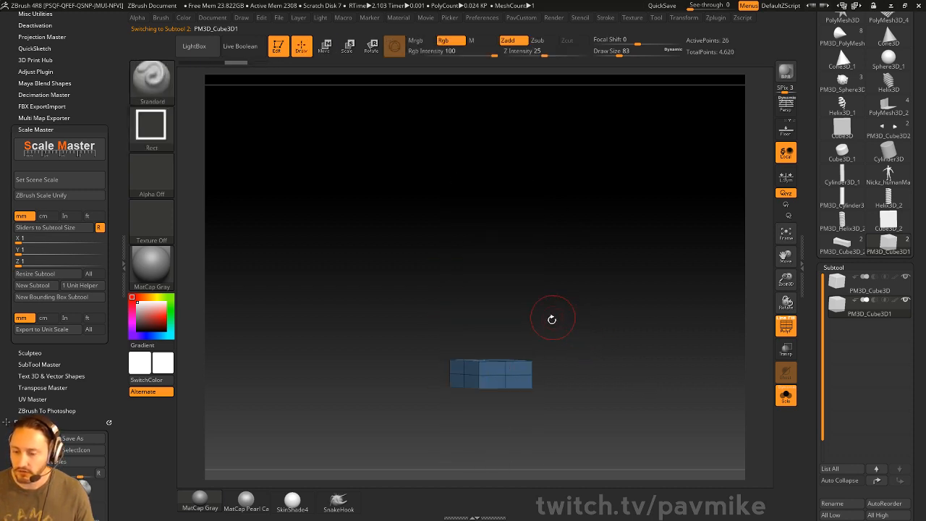
Step: Turn on the Gizmo's Sticky Mode, duplicate the small cube a short distance upward and repeat that copy nine times
{"action": "key", "text": "w"}
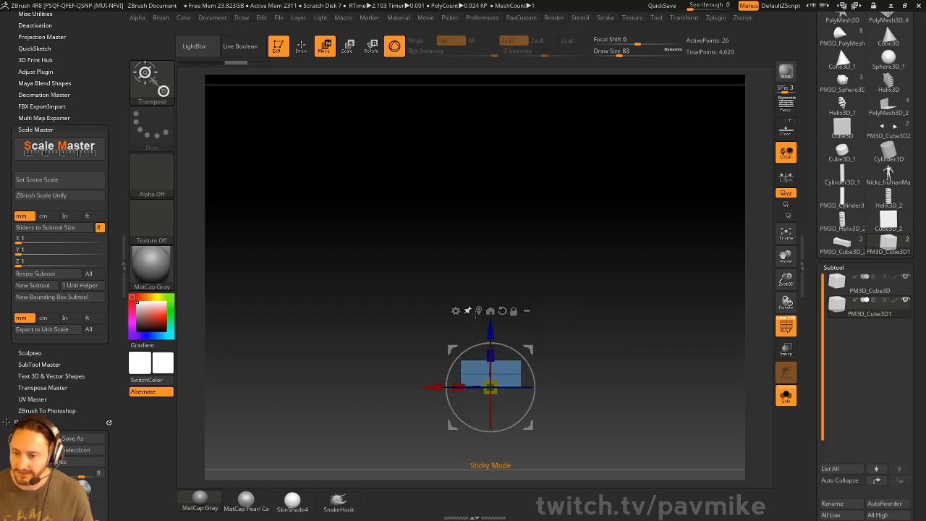
{"action": "left_click_drag", "start_coordinate": [491, 330], "coordinate": [490, 290], "text": "ctrl"}
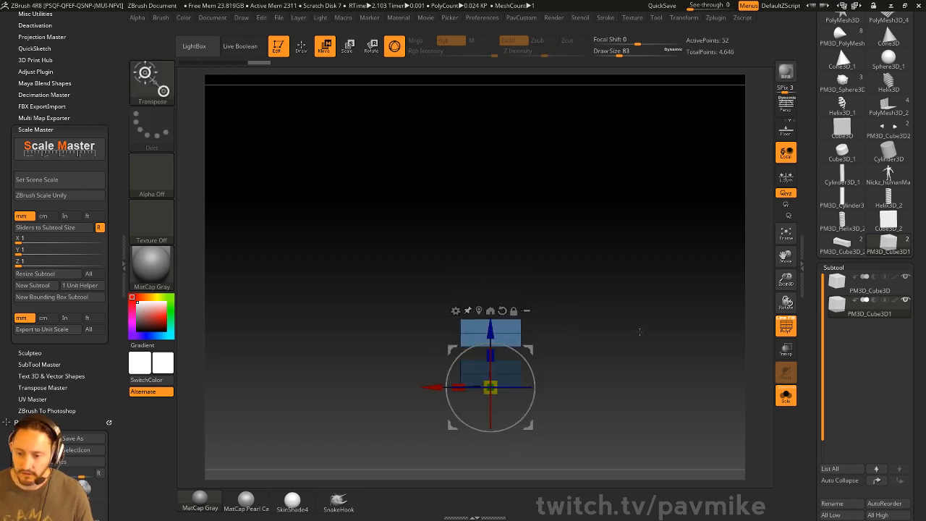
{"action": "key", "text": "1"}
{"action": "key", "text": "1"}
{"action": "key", "text": "1"}
{"action": "key", "text": "1"}
{"action": "key", "text": "1"}
{"action": "key", "text": "1"}
{"action": "key", "text": "1"}
{"action": "key", "text": "1"}
{"action": "key", "text": "1"}
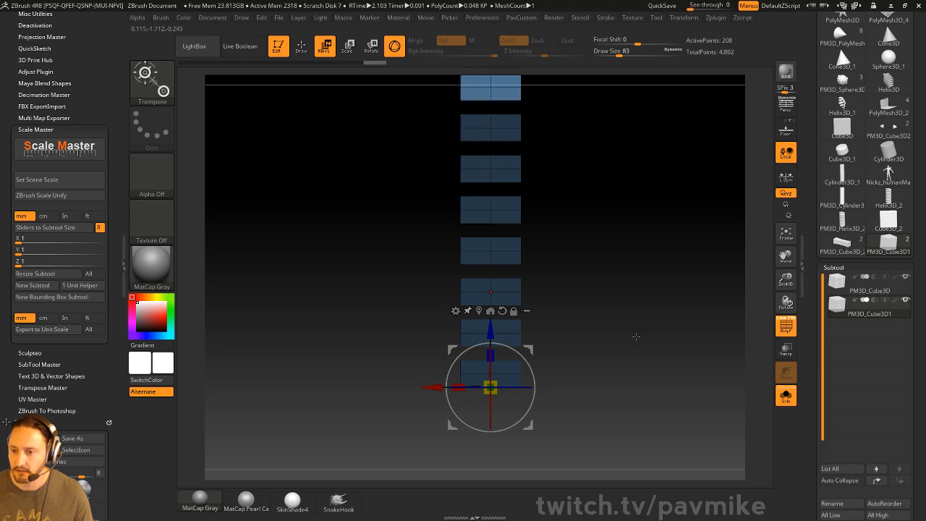
{"action": "mouse_move", "coordinate": [650, 341]}
{"action": "left_mouse_down"}
{"action": "mouse_move", "coordinate": [630, 296]}
{"action": "mouse_move", "coordinate": [663, 315]}
{"action": "left_mouse_up"}
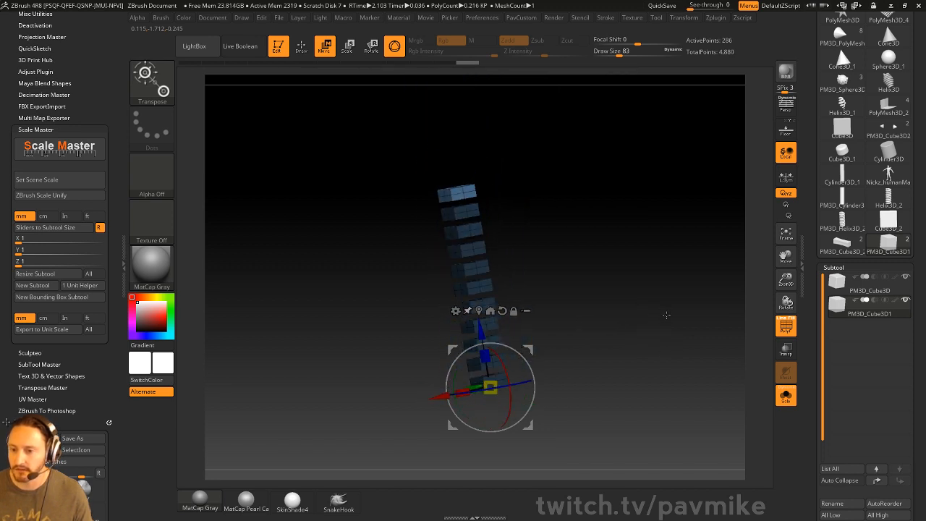
Step: Undo all the upward copies of the small cube and collapse the Geometry settings
{"action": "key", "text": "ctrl+z"}
{"action": "key", "text": "ctrl+z"}
{"action": "key", "text": "ctrl+z"}
{"action": "key", "text": "ctrl+z"}
{"action": "key", "text": "ctrl+z"}
{"action": "key", "text": "ctrl+z"}
{"action": "key", "text": "ctrl+z"}
{"action": "key", "text": "ctrl+z"}
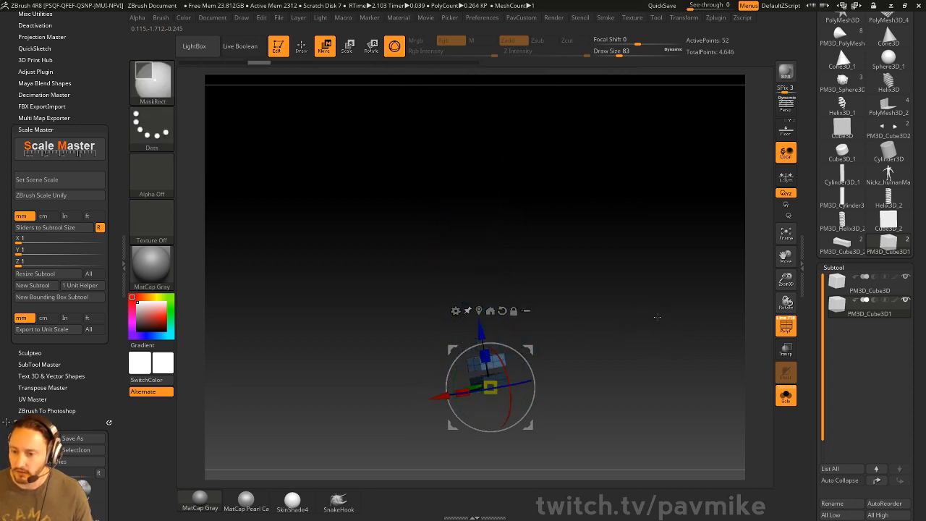
{"action": "key", "text": "ctrl+z"}
{"action": "left_click_drag", "start_coordinate": [804, 181], "coordinate": [811, 317]}
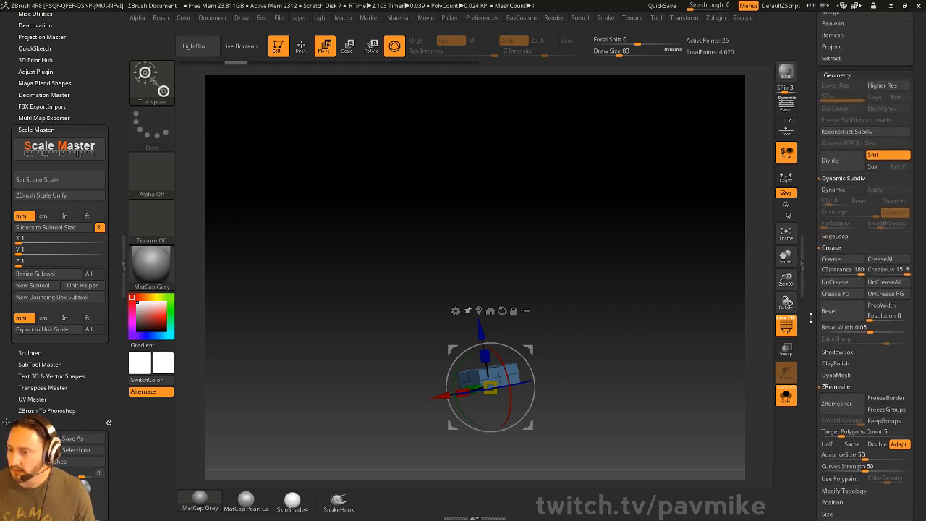
{"action": "left_click", "coordinate": [840, 76]}
{"action": "left_click", "coordinate": [845, 167]}
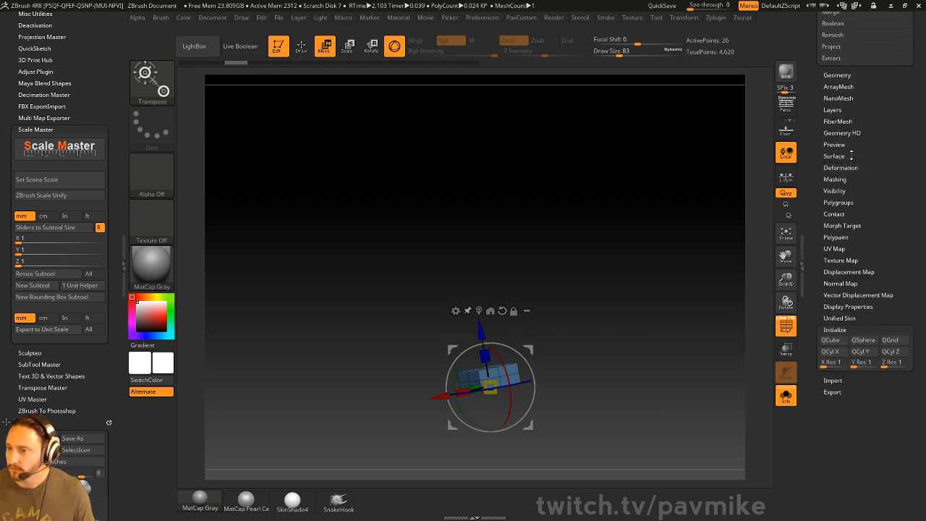
Step: Face the small cube straight on and rotate only its Gizmo about 45 degrees, leaving the mesh as it is
{"action": "left_click_drag", "start_coordinate": [729, 243], "coordinate": [691, 325], "text": "shift"}
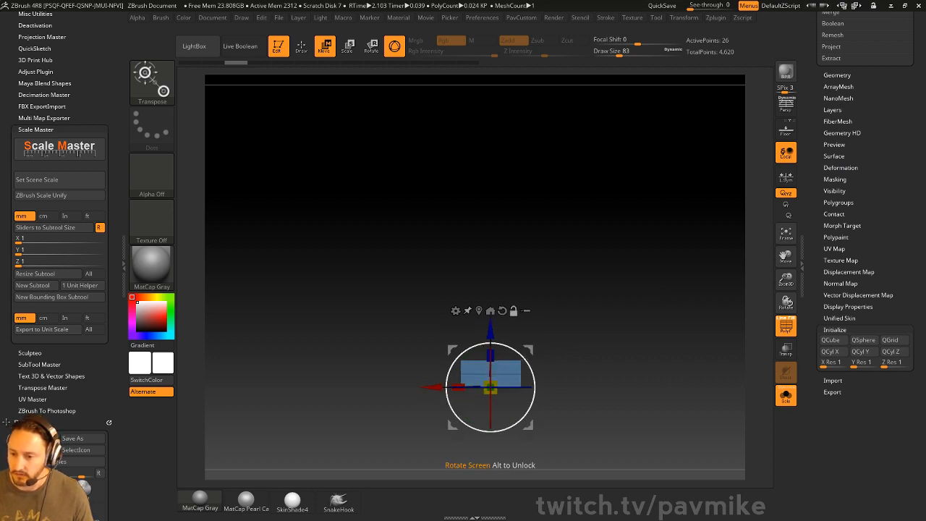
{"action": "left_click_drag", "start_coordinate": [525, 358], "coordinate": [551, 384]}
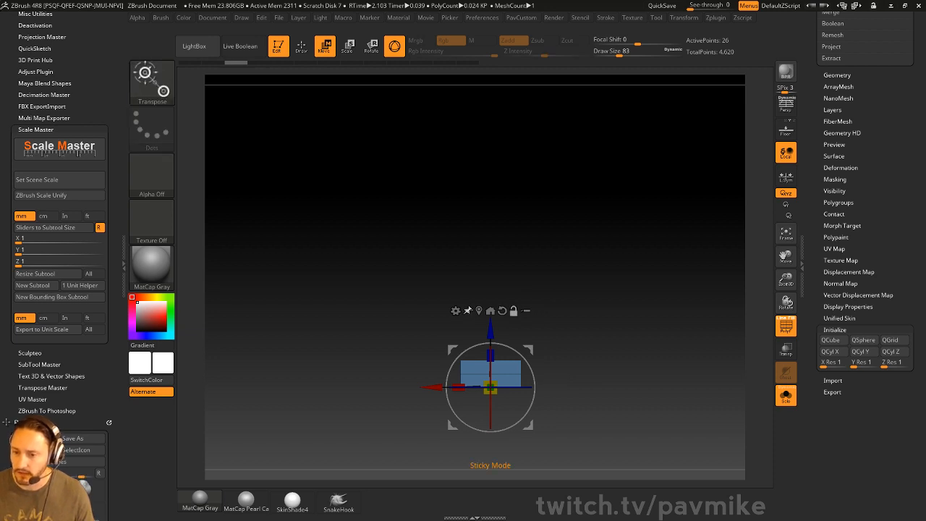
{"action": "left_click_drag", "start_coordinate": [530, 351], "coordinate": [562, 362]}
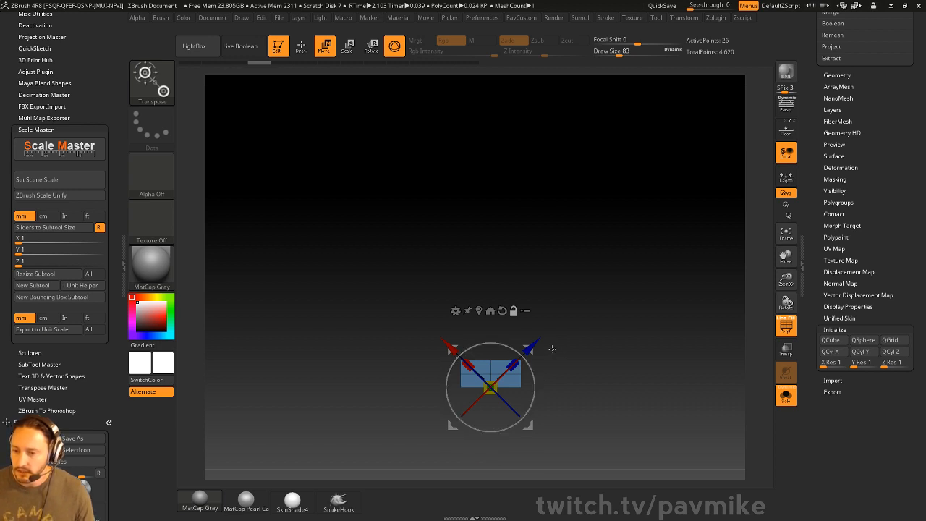
Step: With Sticky Mode on, duplicate the small cube along the tilted Gizmo axis and repeat the copy into a diagonal row of six
{"action": "left_click_drag", "start_coordinate": [540, 343], "coordinate": [574, 307], "text": "ctrl"}
{"action": "key", "text": "1"}
{"action": "key", "text": "1"}
{"action": "key", "text": "1"}
{"action": "key", "text": "1"}
{"action": "key", "text": "1"}
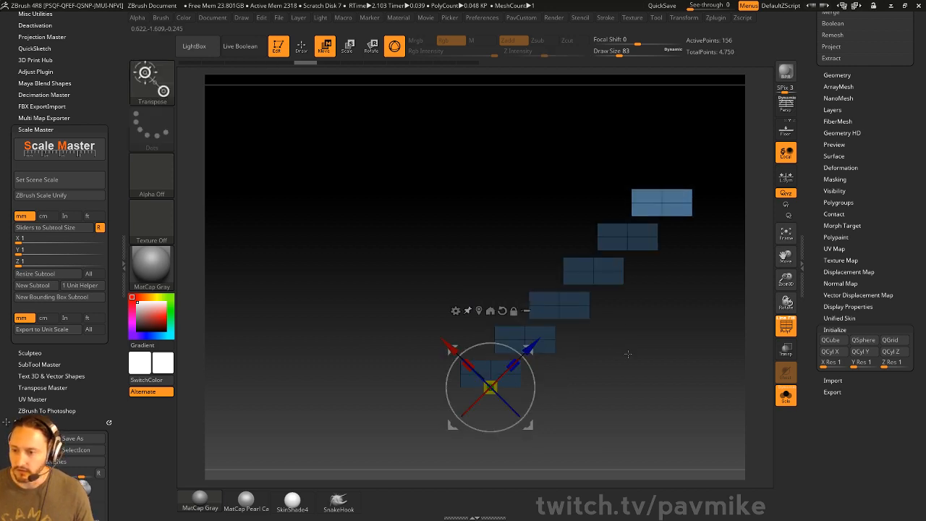
Step: Undo the diagonal copies of the small cube
{"action": "key", "text": "ctrl+z"}
{"action": "key", "text": "ctrl+z"}
{"action": "key", "text": "ctrl+z"}
{"action": "key", "text": "ctrl+z"}
{"action": "key", "text": "ctrl+z"}
{"action": "key", "text": "ctrl+z"}
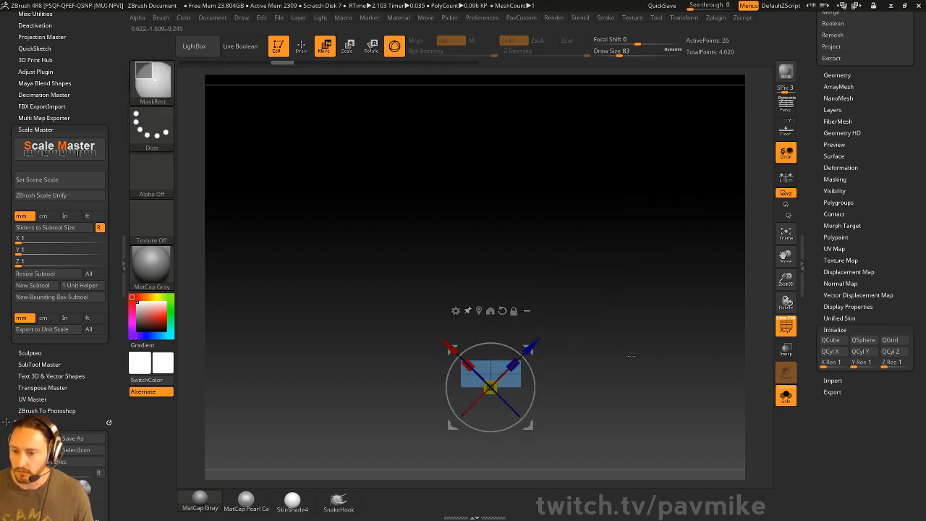
Step: Select the Move brush, then recentre and realign the Gizmo on the small cube
{"action": "key", "text": "q"}
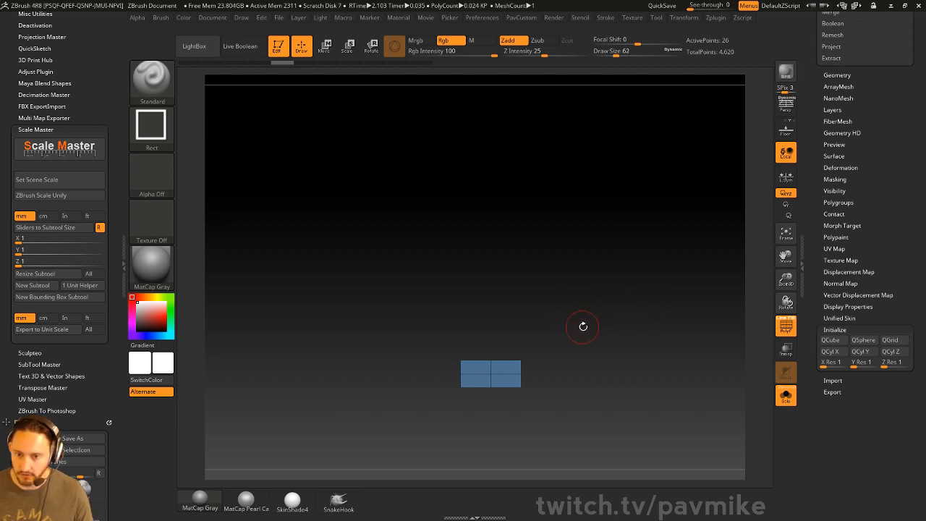
{"action": "key", "text": "2"}
{"action": "left_click_drag", "start_coordinate": [551, 307], "coordinate": [567, 319]}
{"action": "key", "text": "b"}
{"action": "key", "text": "m"}
{"action": "key", "text": "v"}
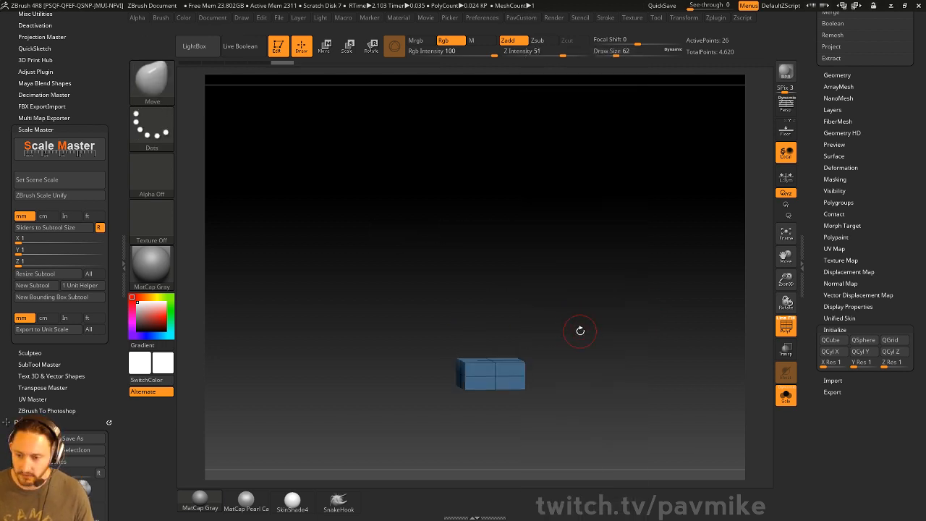
{"action": "key", "text": "w"}
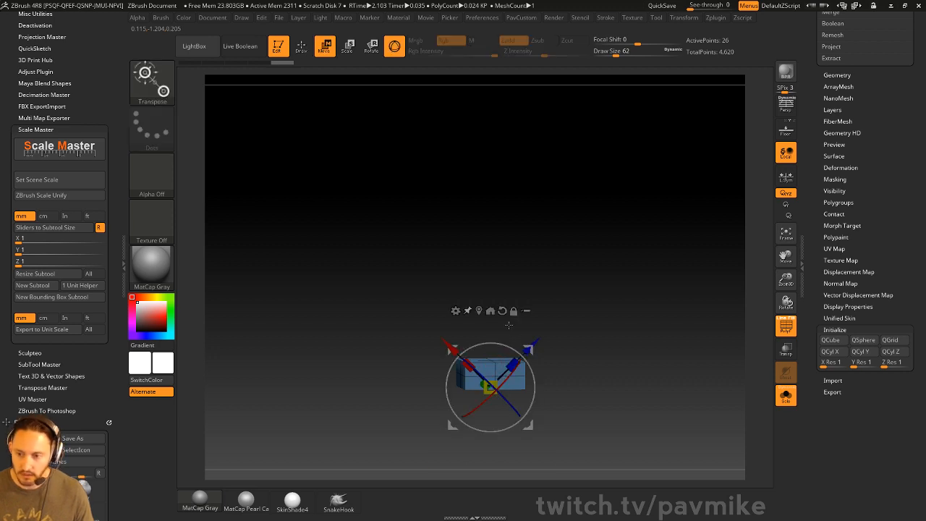
{"action": "left_click", "coordinate": [490, 311]}
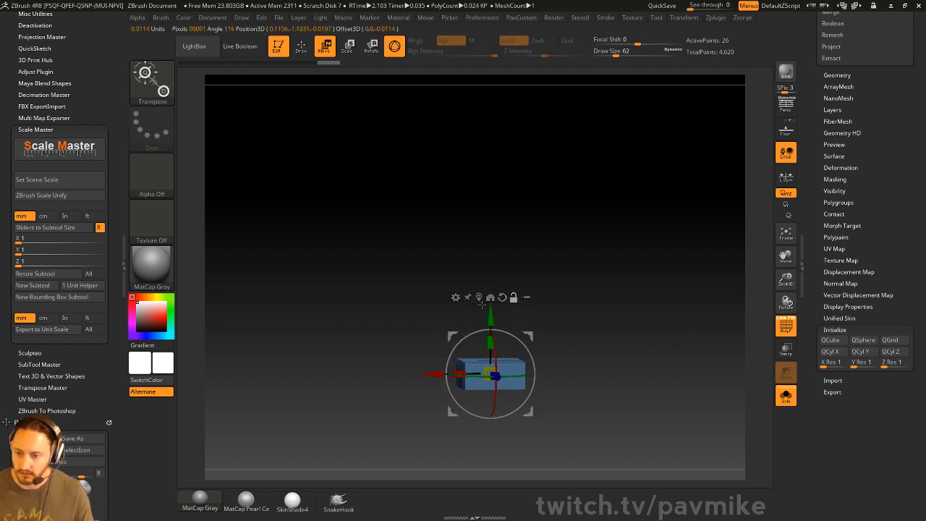
Step: Turn off Solo and move the small cube partly into the upper part of the large cube's side face
{"action": "scroll", "coordinate": [834, 291], "scroll_direction": "up", "scroll_amount": 5}
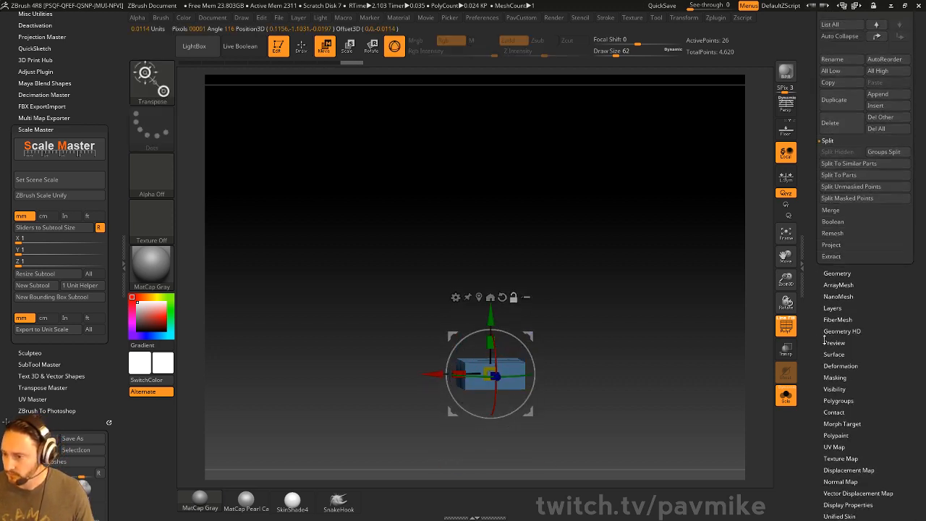
{"action": "scroll", "coordinate": [836, 374], "scroll_direction": "up", "scroll_amount": 10}
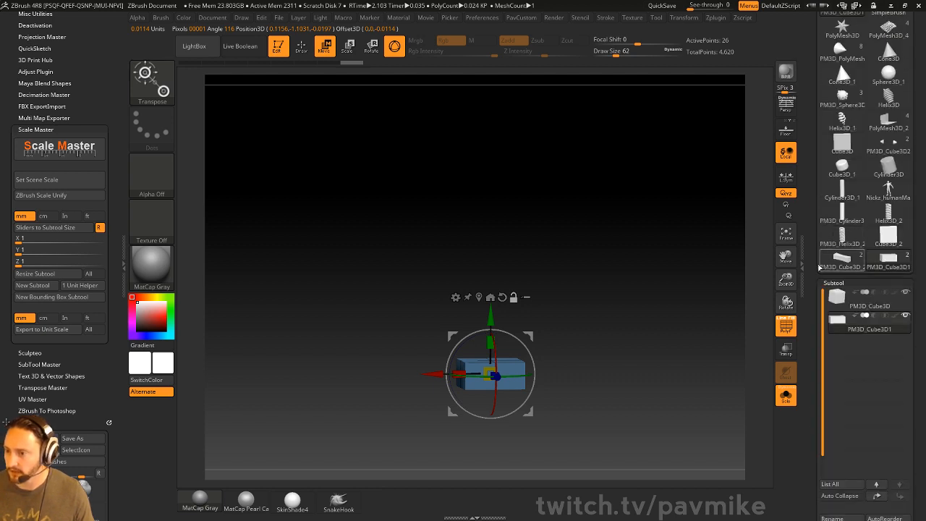
{"action": "left_click", "coordinate": [786, 396]}
{"action": "left_click_drag", "start_coordinate": [712, 320], "coordinate": [600, 247]}
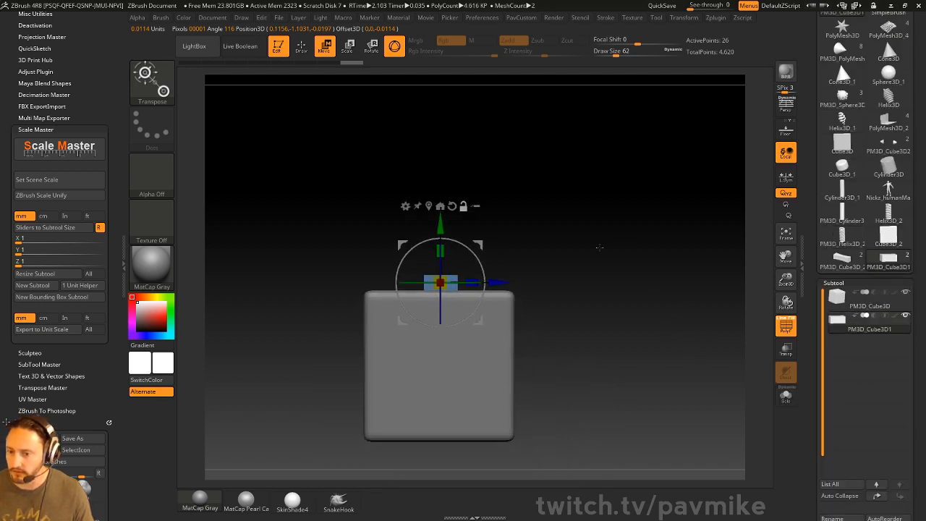
{"action": "mouse_move", "coordinate": [476, 246]}
{"action": "left_mouse_down"}
{"action": "mouse_move", "coordinate": [577, 267]}
{"action": "mouse_move", "coordinate": [551, 284]}
{"action": "left_mouse_up"}
{"action": "mouse_move", "coordinate": [630, 243]}
{"action": "left_mouse_down"}
{"action": "mouse_move", "coordinate": [666, 254]}
{"action": "mouse_move", "coordinate": [693, 294]}
{"action": "mouse_move", "coordinate": [599, 254]}
{"action": "left_mouse_up"}
{"action": "key", "text": "q"}
Step: Turn on Live Boolean, set the small cube's subtool to subtract and hide the PolyFrame
{"action": "left_click", "coordinate": [241, 47]}
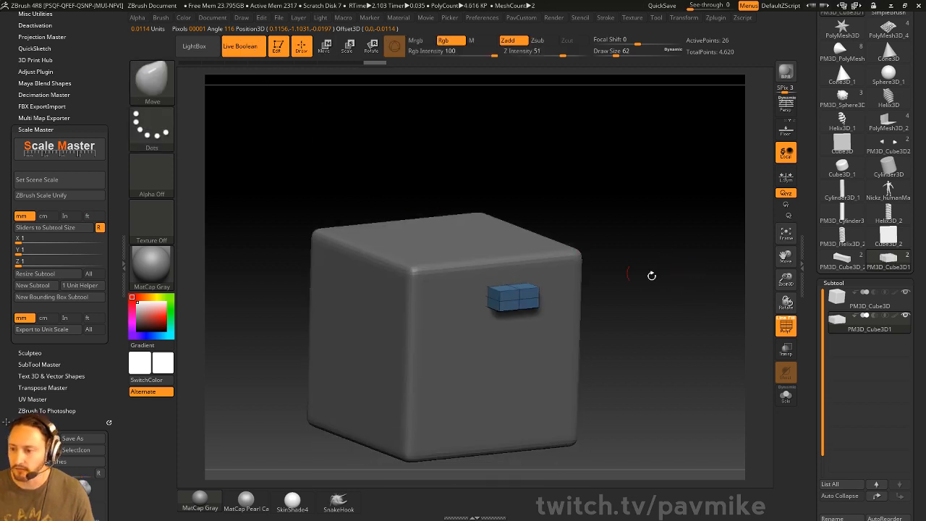
{"action": "left_click", "coordinate": [874, 316]}
{"action": "left_click_drag", "start_coordinate": [676, 316], "coordinate": [760, 346]}
{"action": "left_click", "coordinate": [786, 326]}
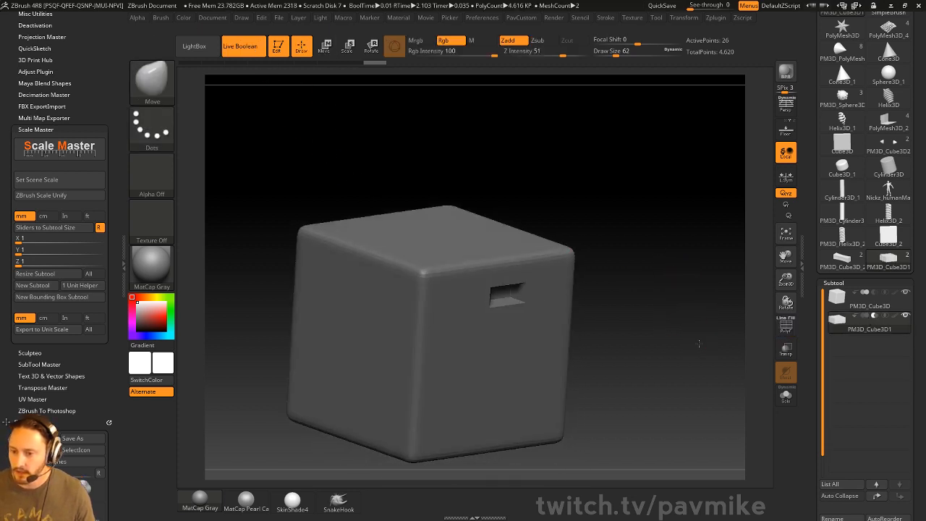
Step: Duplicate the subtractive cube straight down the face in Sticky Mode and repeat the copy to cut five slots
{"action": "left_click_drag", "start_coordinate": [699, 341], "coordinate": [675, 330]}
{"action": "key", "text": "w"}
{"action": "left_click_drag", "start_coordinate": [509, 242], "coordinate": [508, 238]}
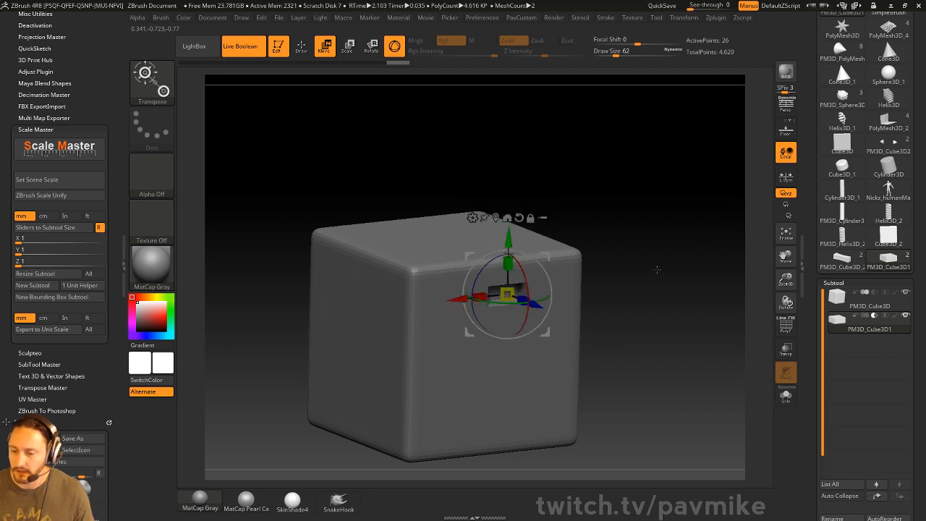
{"action": "left_click_drag", "start_coordinate": [658, 269], "coordinate": [609, 256]}
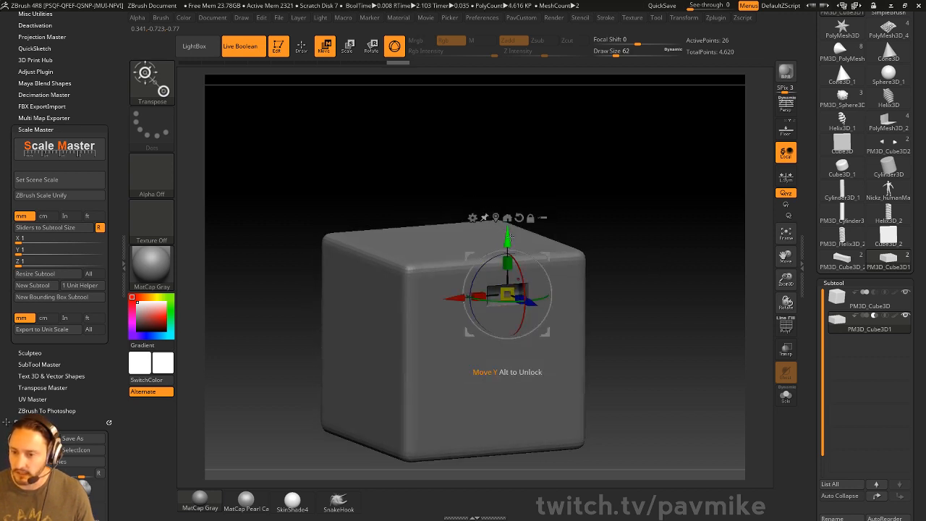
{"action": "left_click_drag", "start_coordinate": [508, 236], "coordinate": [508, 268]}
{"action": "key", "text": "1"}
{"action": "key", "text": "1"}
{"action": "key", "text": "1"}
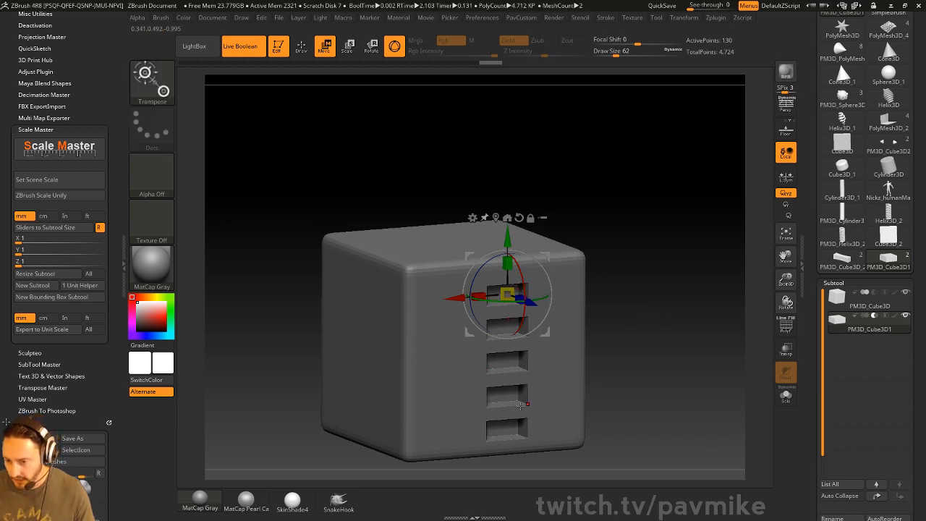
Step: Undo the downward copies of the subtractive cube and return to Draw mode
{"action": "key", "text": "ctrl+z"}
{"action": "key", "text": "ctrl+z"}
{"action": "key", "text": "ctrl+z"}
{"action": "key", "text": "ctrl+z"}
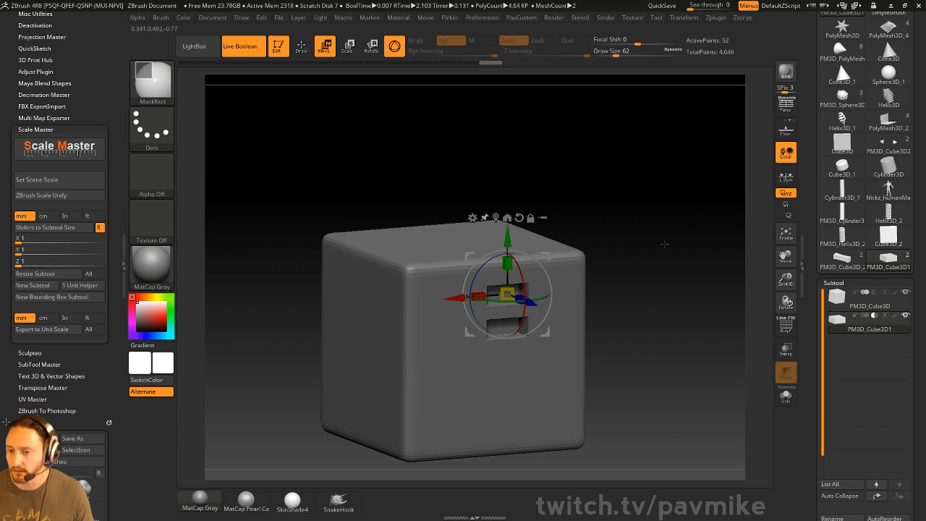
{"action": "key", "text": "q"}
Step: Show the PolyFrame, turn on Array Mesh for the subtractive cube and set its Repeat to 5
{"action": "left_click", "coordinate": [786, 330]}
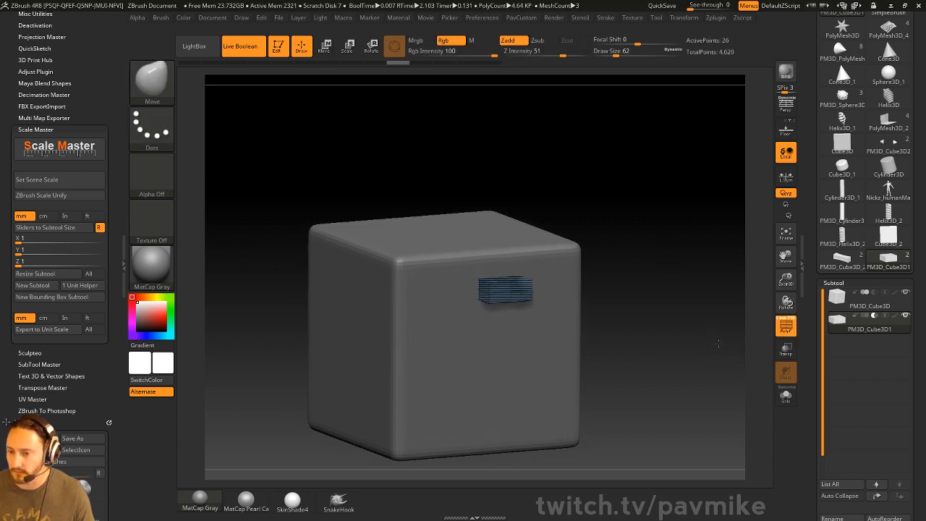
{"action": "scroll", "coordinate": [808, 205], "scroll_direction": "down", "scroll_amount": 10}
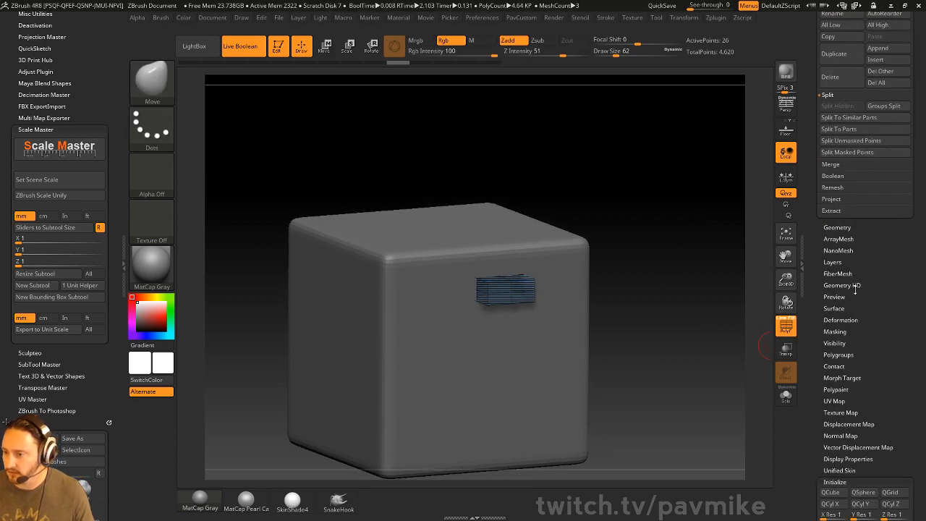
{"action": "left_click", "coordinate": [840, 239]}
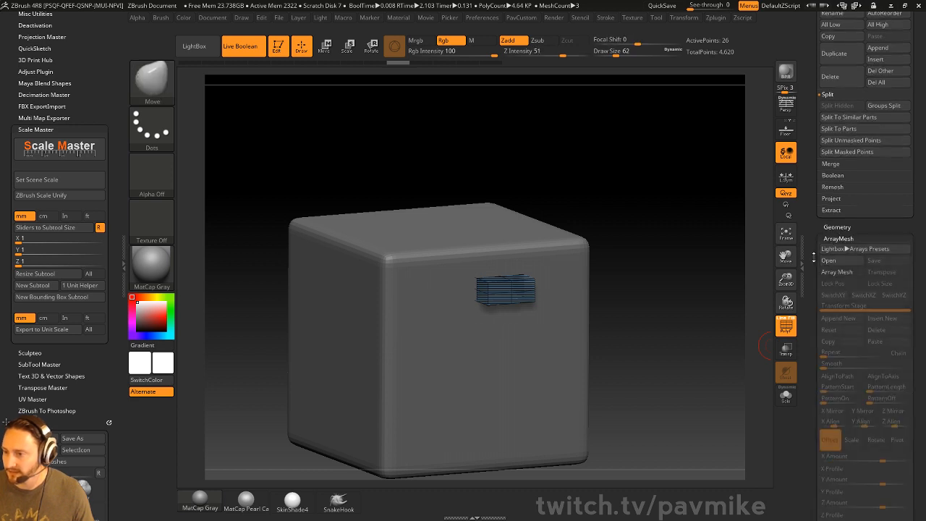
{"action": "scroll", "coordinate": [845, 217], "scroll_direction": "down", "scroll_amount": 2}
{"action": "left_click", "coordinate": [836, 214]}
{"action": "left_click_drag", "start_coordinate": [723, 278], "coordinate": [712, 266]}
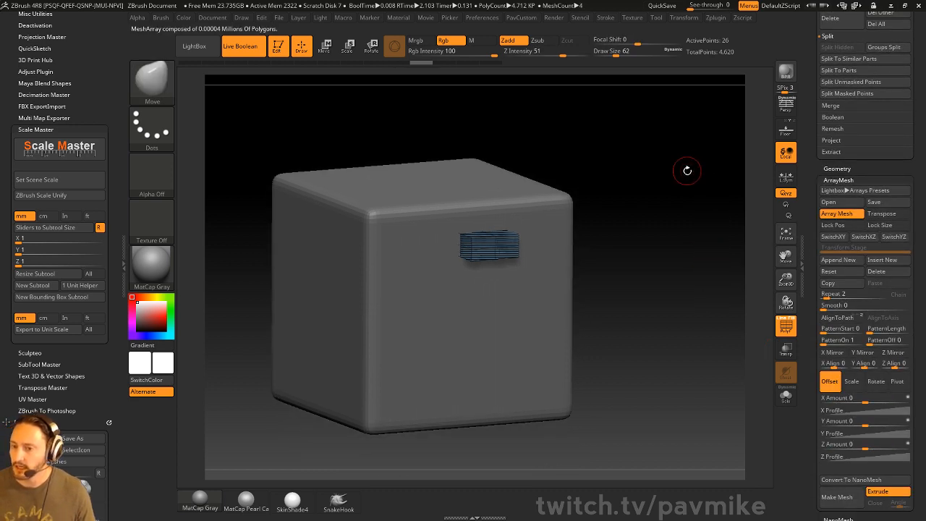
{"action": "left_click_drag", "start_coordinate": [687, 170], "coordinate": [524, 296]}
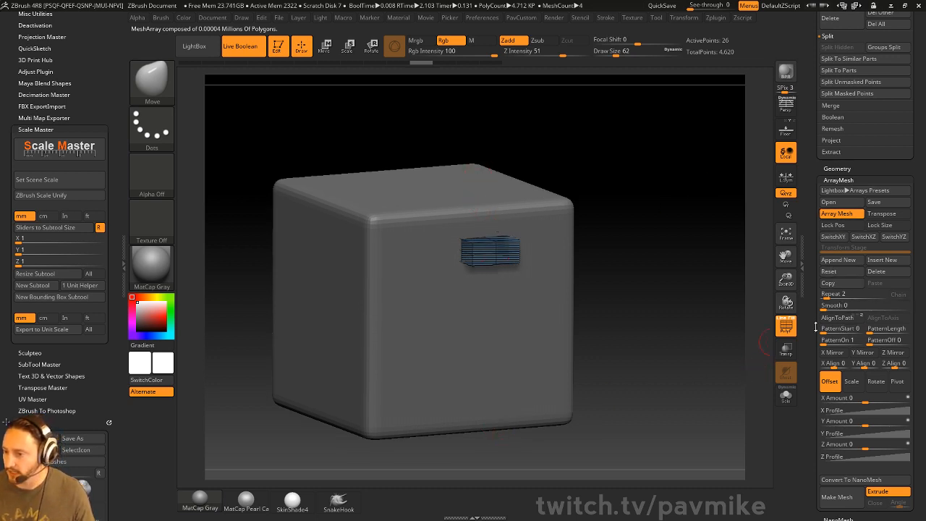
{"action": "scroll", "coordinate": [832, 312], "scroll_direction": "down", "scroll_amount": 2}
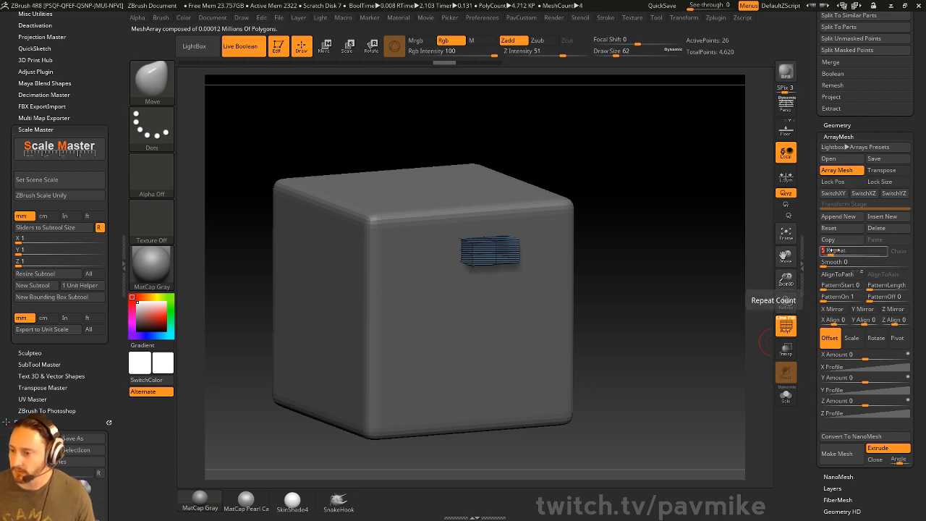
Step: Try offsetting the array along Z by about 14.6 and undo it
{"action": "left_click_drag", "start_coordinate": [866, 405], "coordinate": [897, 402]}
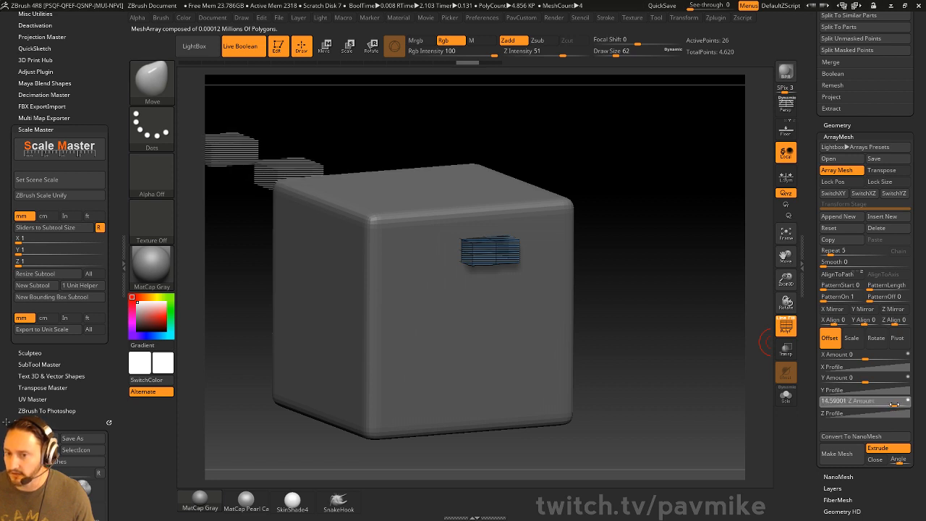
{"action": "left_click_drag", "start_coordinate": [657, 295], "coordinate": [687, 318], "text": "alt"}
{"action": "key", "text": "ctrl+z"}
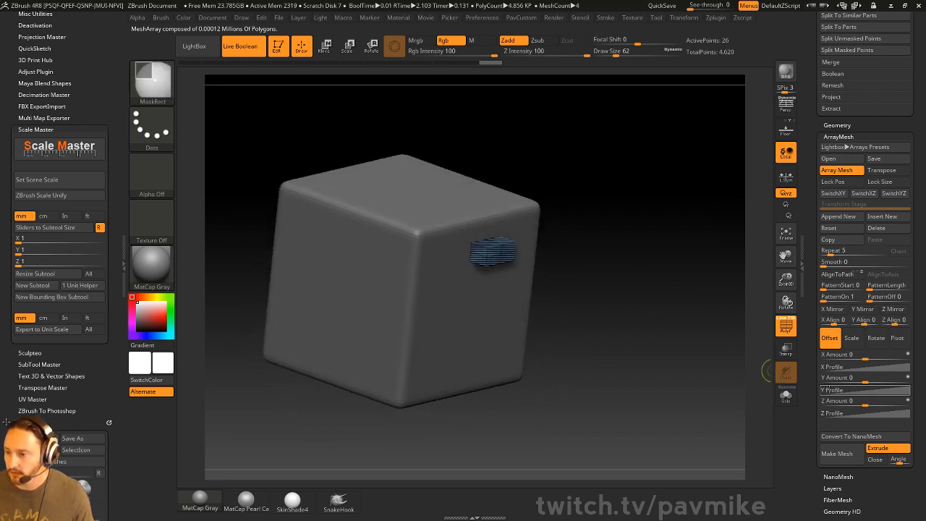
Step: Set the array's Y Amount offset to 7.62383 and hide the PolyFrame to check the row of slots
{"action": "mouse_move", "coordinate": [879, 378]}
{"action": "left_mouse_down"}
{"action": "mouse_move", "coordinate": [892, 379]}
{"action": "mouse_move", "coordinate": [876, 358]}
{"action": "mouse_move", "coordinate": [892, 357]}
{"action": "mouse_move", "coordinate": [891, 377]}
{"action": "left_mouse_up"}
{"action": "key", "text": "ctrl+z"}
{"action": "key", "text": "ctrl+z"}
{"action": "left_click_drag", "start_coordinate": [713, 366], "coordinate": [681, 350]}
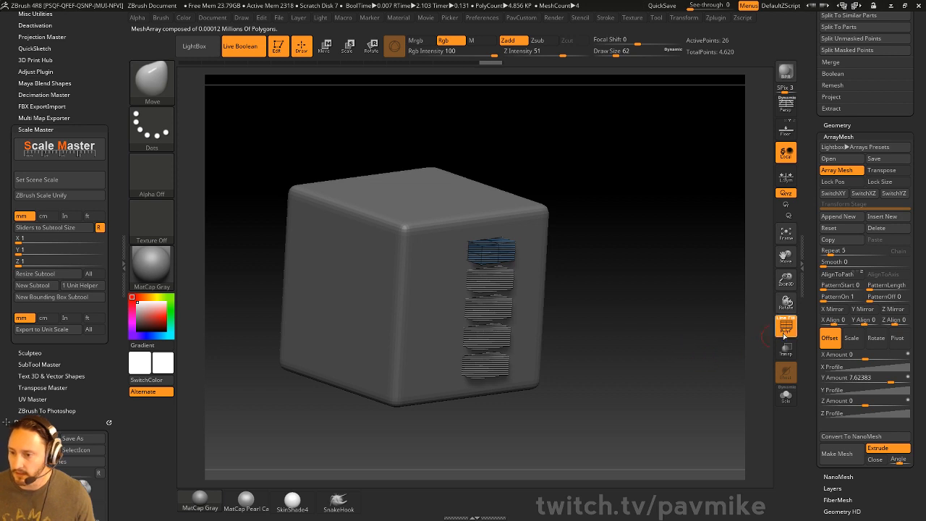
{"action": "left_click", "coordinate": [785, 329]}
{"action": "left_click_drag", "start_coordinate": [697, 316], "coordinate": [684, 301]}
{"action": "left_click_drag", "start_coordinate": [749, 198], "coordinate": [770, 209], "text": "alt"}
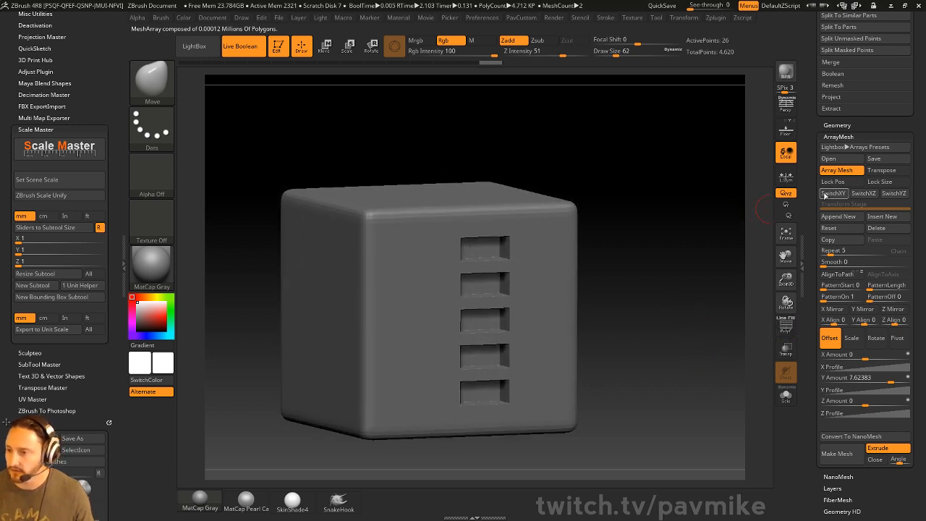
Step: Isolate the arrayed cube with its PolyFrame shown and turn on Dynamic Subdiv for it
{"action": "left_click", "coordinate": [826, 125]}
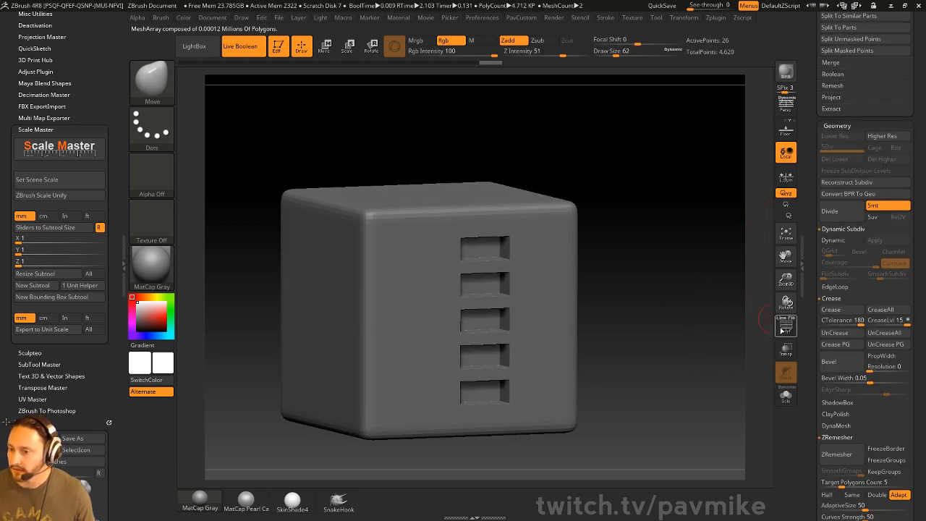
{"action": "left_click", "coordinate": [787, 398]}
{"action": "left_click", "coordinate": [786, 326]}
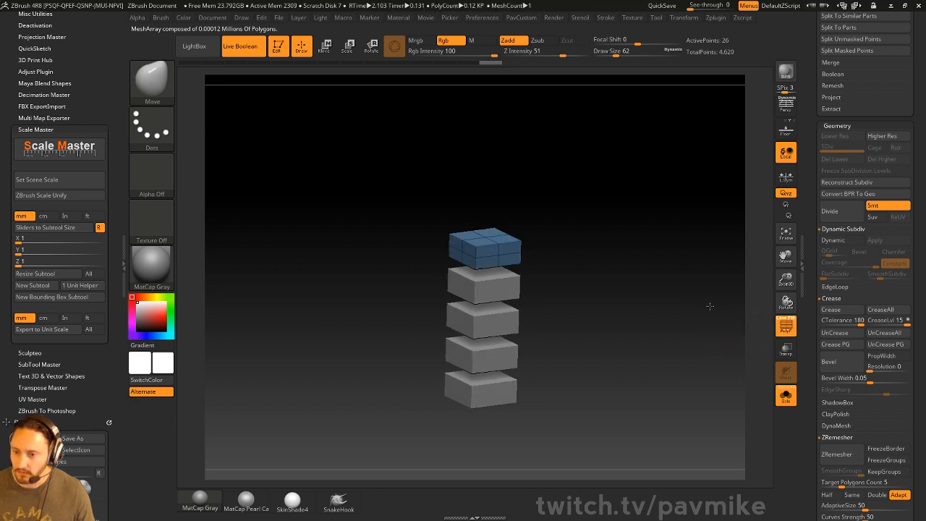
{"action": "left_click_drag", "start_coordinate": [709, 307], "coordinate": [725, 338], "text": "alt"}
{"action": "right_click_drag", "start_coordinate": [530, 320], "coordinate": [522, 246], "text": "alt"}
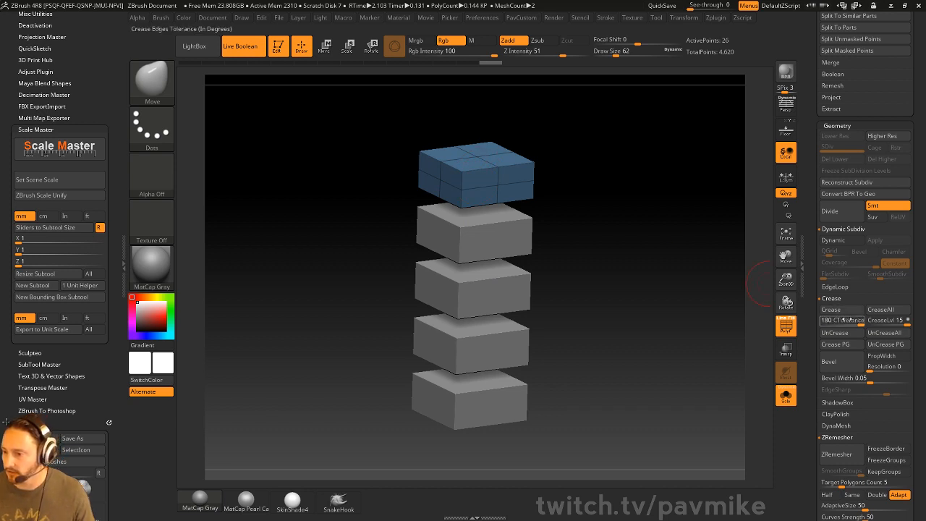
{"action": "left_click", "coordinate": [841, 241]}
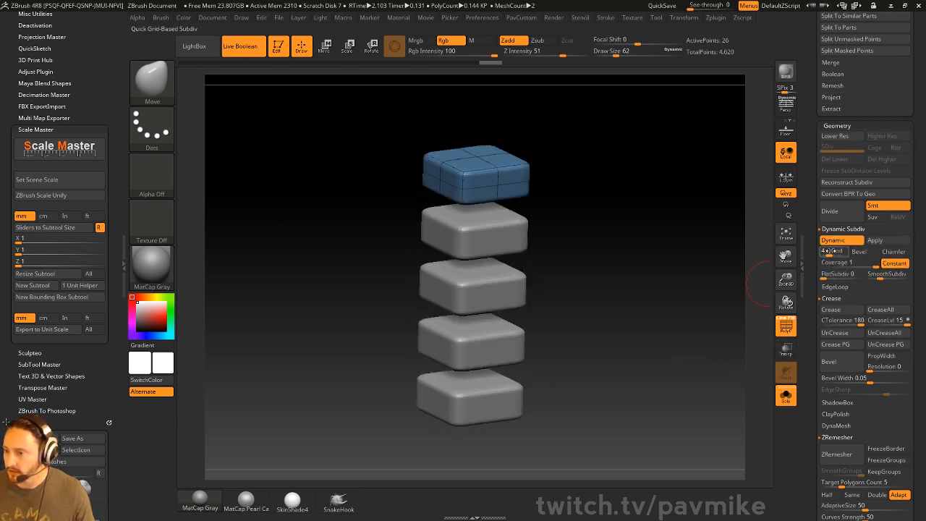
Step: Set the Dynamic Subdiv QGrid to 15 and Coverage to 0.5531, and switch to the ZModeler brush
{"action": "mouse_move", "coordinate": [833, 251]}
{"action": "left_mouse_down"}
{"action": "mouse_move", "coordinate": [860, 264]}
{"action": "mouse_move", "coordinate": [845, 263]}
{"action": "mouse_move", "coordinate": [867, 263]}
{"action": "left_mouse_up"}
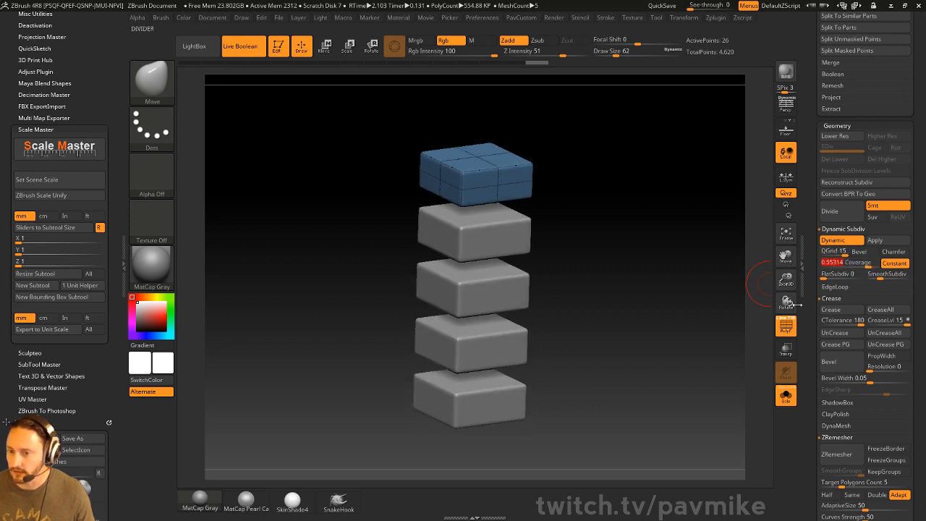
{"action": "mouse_move", "coordinate": [702, 318]}
{"action": "left_mouse_down", "text": "alt"}
{"action": "mouse_move", "coordinate": [706, 357]}
{"action": "mouse_move", "coordinate": [676, 280]}
{"action": "left_mouse_up", "text": "alt"}
{"action": "key", "text": "b"}
{"action": "key", "text": "z"}
{"action": "key", "text": "m"}
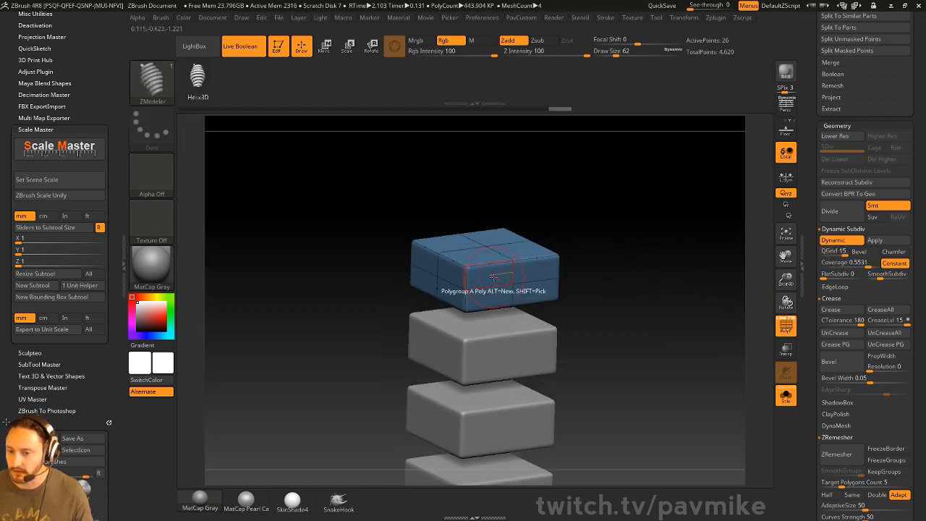
Step: Bevel the complete central edge loop of the arrayed cube's front with ZModeler to form a separate middle band
{"action": "left_click_drag", "start_coordinate": [561, 228], "coordinate": [617, 244], "text": "shift"}
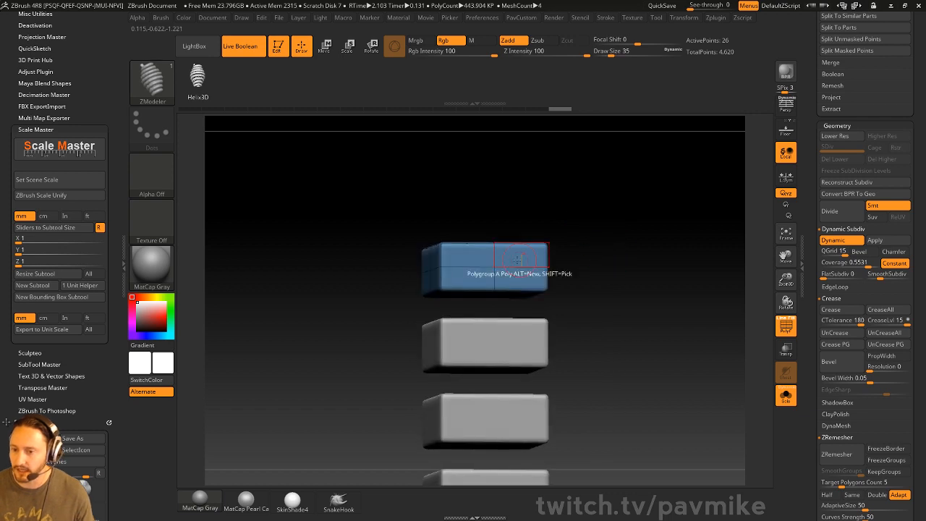
{"action": "key", "text": "space"}
{"action": "left_click", "coordinate": [395, 251]}
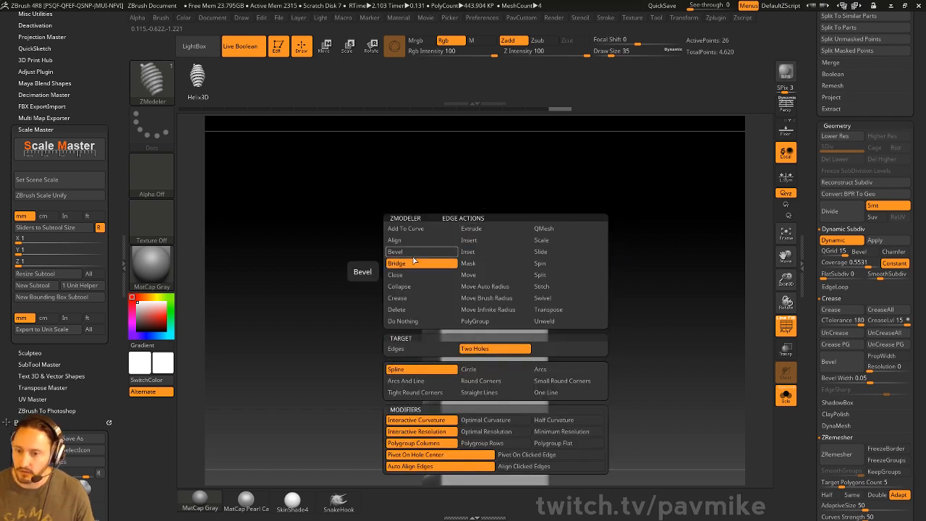
{"action": "mouse_move", "coordinate": [495, 258]}
{"action": "left_mouse_down"}
{"action": "mouse_move", "coordinate": [497, 231]}
{"action": "mouse_move", "coordinate": [496, 246]}
{"action": "left_mouse_up"}
{"action": "left_click_drag", "start_coordinate": [583, 271], "coordinate": [587, 238]}
Step: Extrude a single middle-band polygon on the cube's underside downward with QMesh
{"action": "key", "text": "space"}
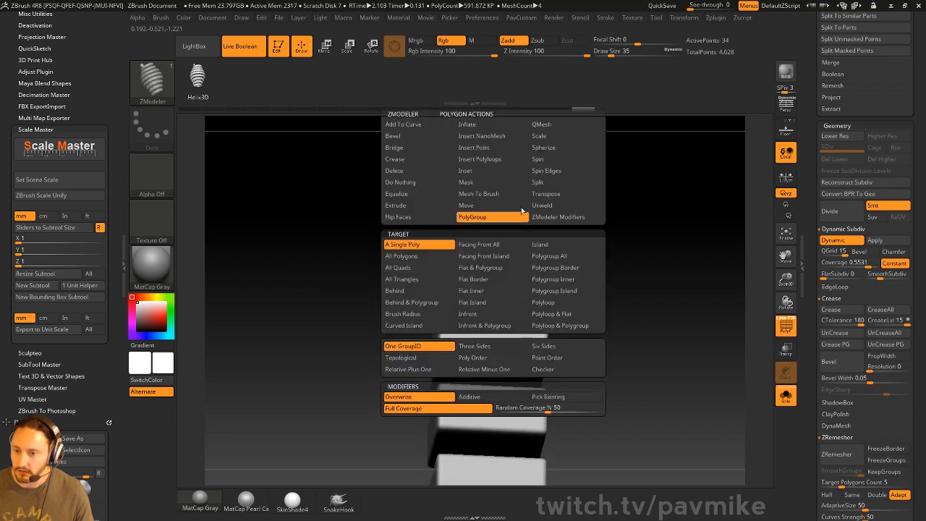
{"action": "left_click", "coordinate": [566, 126]}
{"action": "right_click_drag", "start_coordinate": [485, 245], "coordinate": [511, 248]}
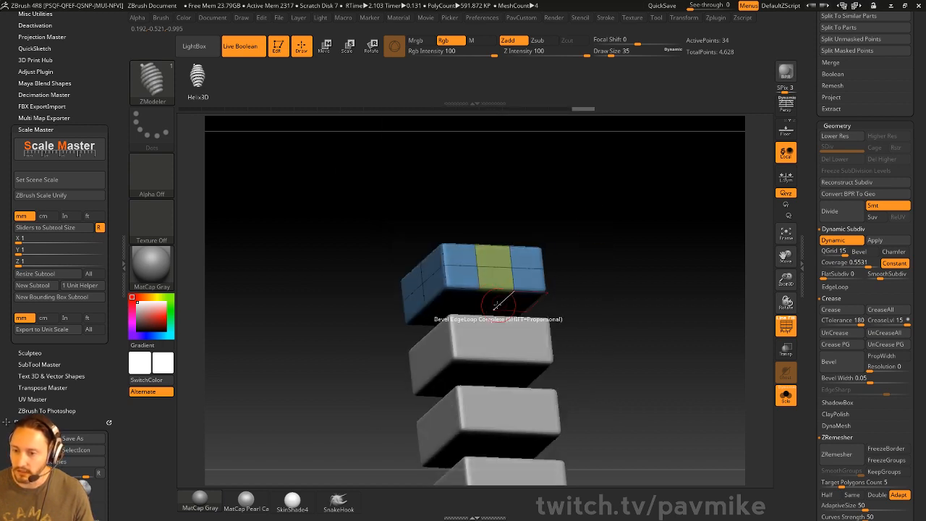
{"action": "left_click_drag", "start_coordinate": [497, 306], "coordinate": [496, 330]}
{"action": "right_click_drag", "start_coordinate": [598, 287], "coordinate": [613, 228], "text": "ctrl"}
Step: Show the rounded cube again, try extruding the same underside polygon, and undo it
{"action": "left_click", "coordinate": [786, 396]}
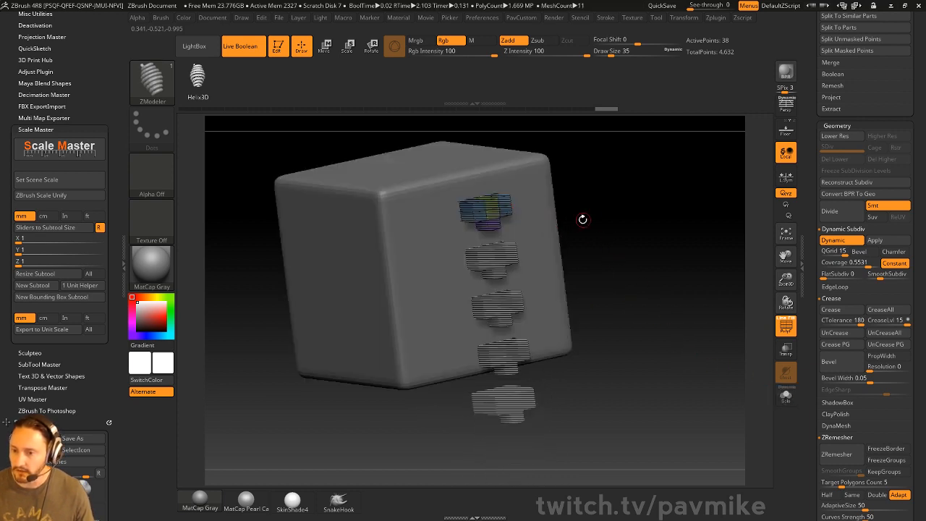
{"action": "left_click_drag", "start_coordinate": [600, 200], "coordinate": [569, 212]}
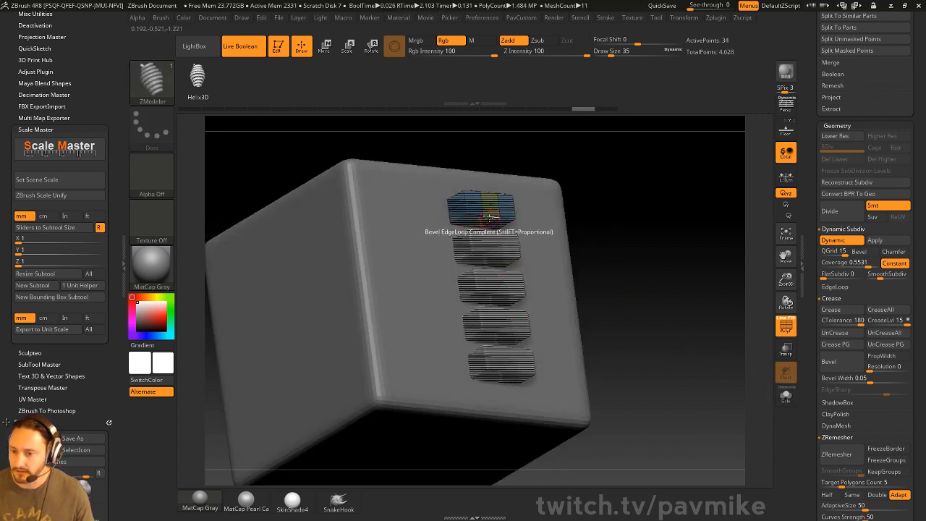
{"action": "left_click_drag", "start_coordinate": [484, 218], "coordinate": [487, 240]}
{"action": "key", "text": "ctrl+z"}
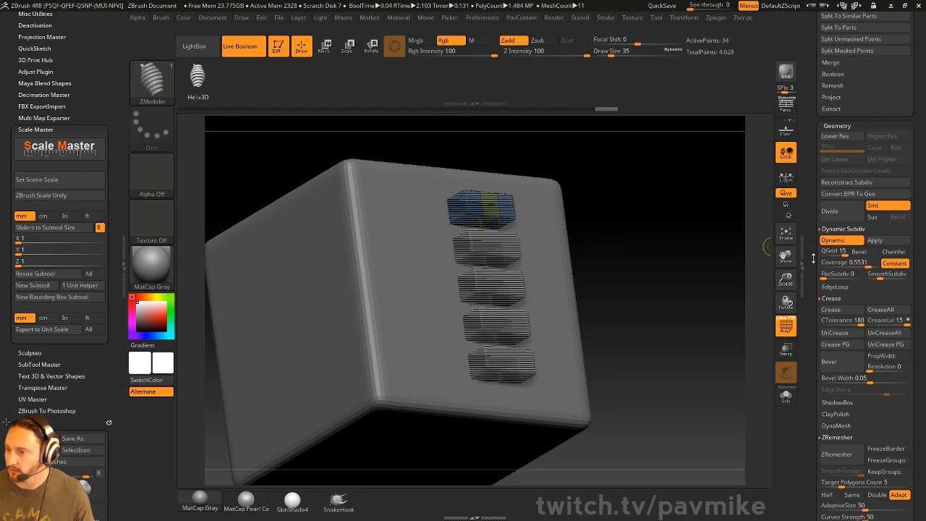
Step: Turn on Lock Pos for the array, extrude the underside polygon downward again and hide the PolyFrame to check the slots
{"action": "left_click_drag", "start_coordinate": [814, 259], "coordinate": [839, 162]}
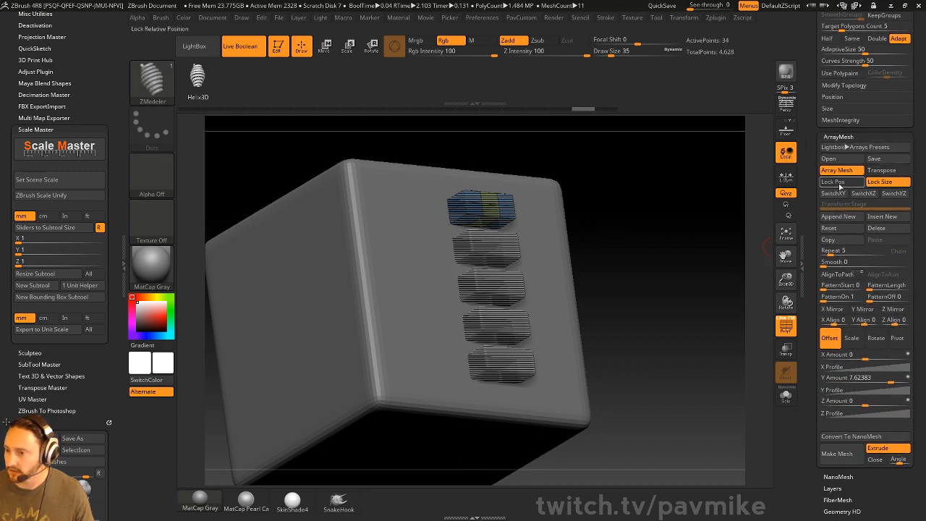
{"action": "left_click", "coordinate": [838, 182]}
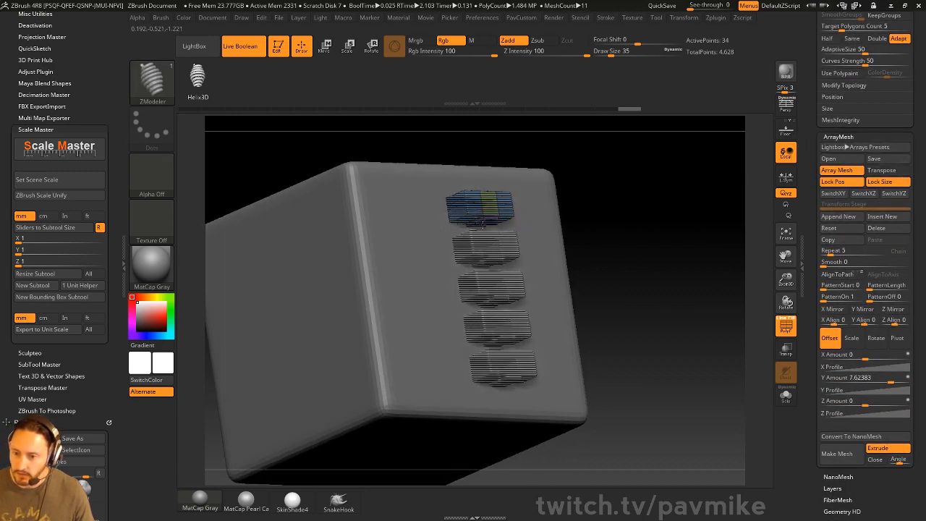
{"action": "left_click_drag", "start_coordinate": [482, 223], "coordinate": [483, 227]}
{"action": "left_click_drag", "start_coordinate": [637, 206], "coordinate": [745, 283]}
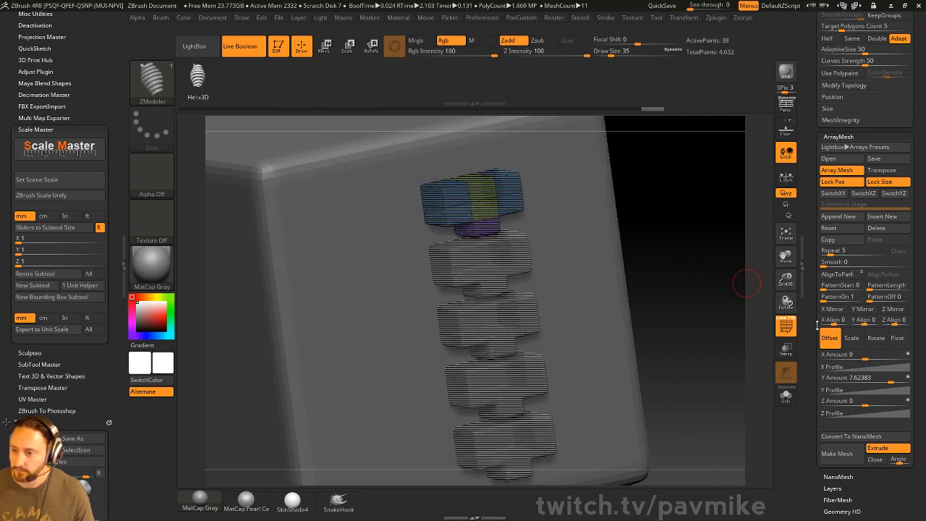
{"action": "left_click", "coordinate": [786, 326]}
{"action": "left_click_drag", "start_coordinate": [714, 246], "coordinate": [723, 307]}
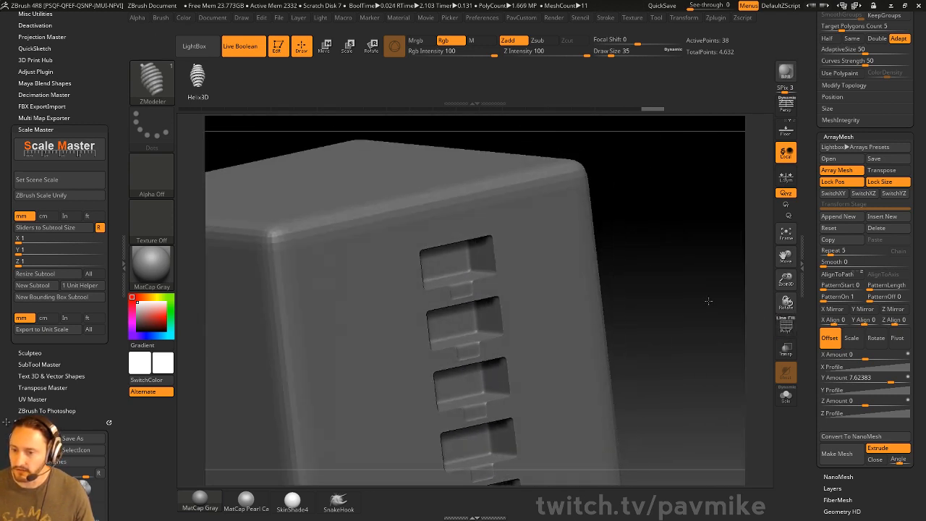
Step: Undo the underside extrusion and isolate the single cube with Array Mesh off and its PolyFrame shown
{"action": "left_click", "coordinate": [786, 394]}
{"action": "left_click_drag", "start_coordinate": [711, 372], "coordinate": [649, 188]}
{"action": "left_click", "coordinate": [786, 326]}
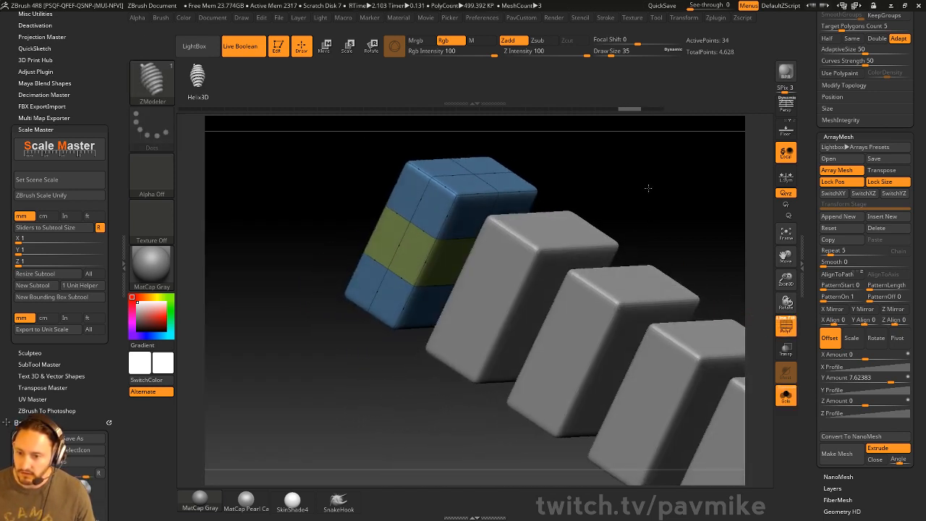
{"action": "left_click", "coordinate": [837, 170]}
{"action": "left_click_drag", "start_coordinate": [731, 217], "coordinate": [693, 224]}
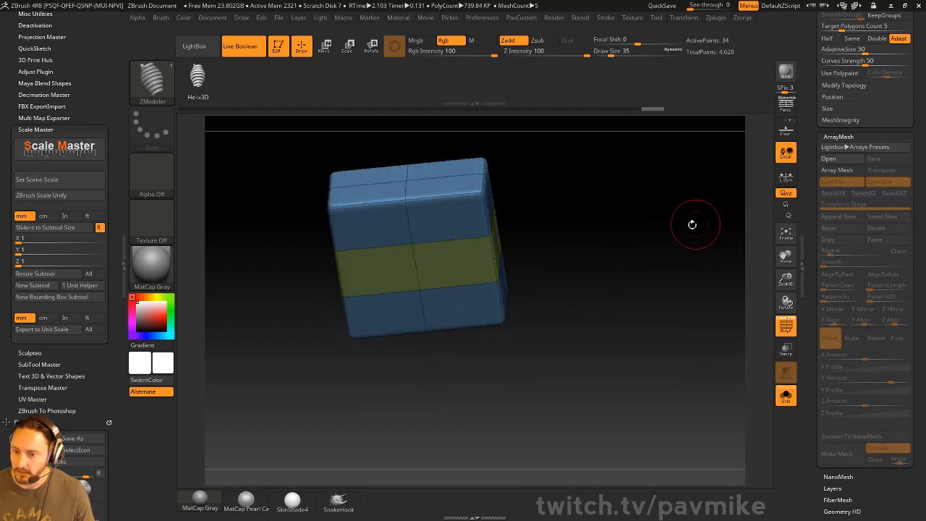
Step: Mark both middle-band polygons on the underside, extrude them downward with QMesh and turn Array Mesh back on
{"action": "left_click_drag", "start_coordinate": [395, 277], "coordinate": [456, 271], "text": "alt"}
{"action": "left_click_drag", "start_coordinate": [608, 233], "coordinate": [550, 217]}
{"action": "left_click_drag", "start_coordinate": [436, 282], "coordinate": [406, 314]}
{"action": "left_click", "coordinate": [836, 171]}
{"action": "left_click_drag", "start_coordinate": [622, 228], "coordinate": [598, 300]}
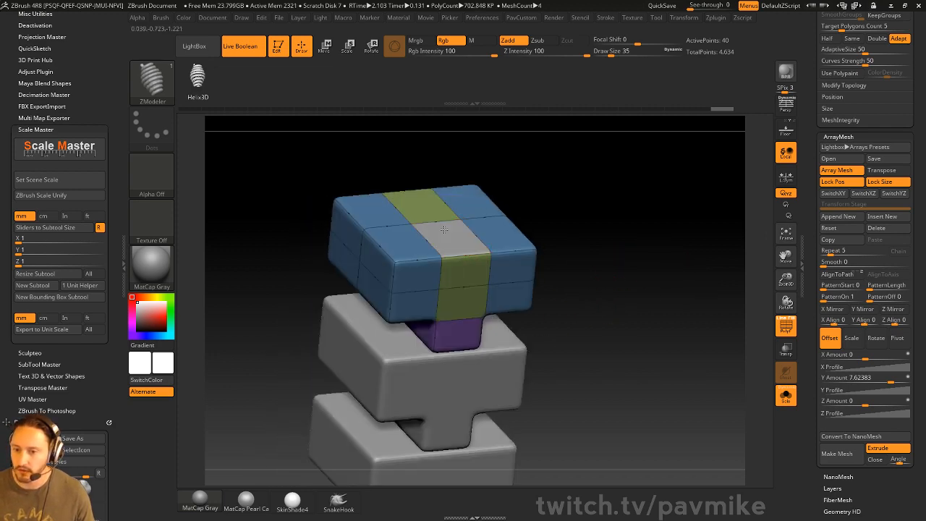
Step: Set the ZModeler polygon action to Inset and undo the full-depth extrusion of the underside band
{"action": "key", "text": "space"}
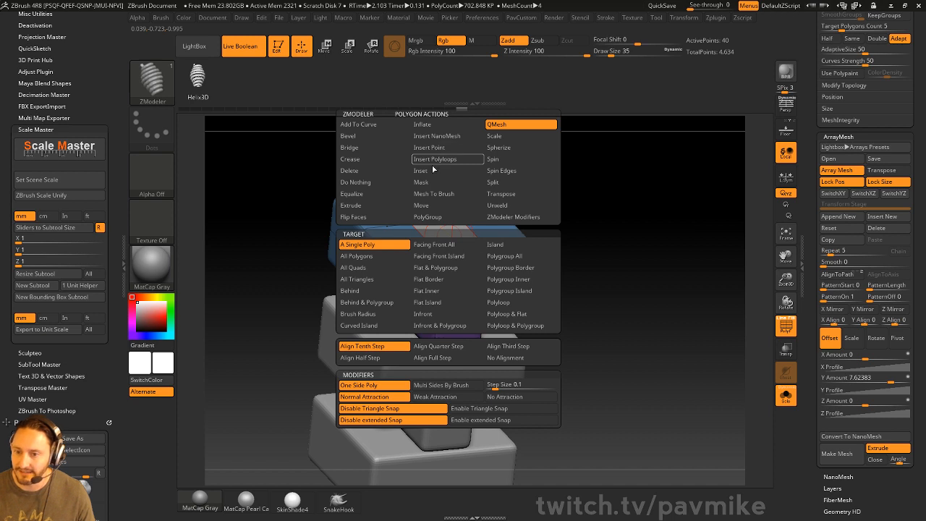
{"action": "left_click", "coordinate": [431, 170]}
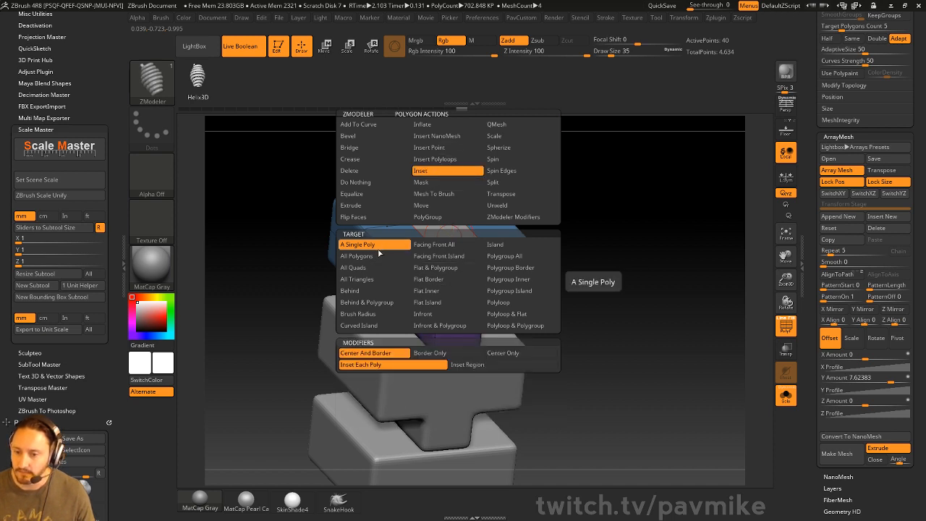
{"action": "key", "text": "ctrl+z"}
{"action": "key", "text": "ctrl+z"}
{"action": "key", "text": "ctrl+z"}
{"action": "left_click_drag", "start_coordinate": [602, 230], "coordinate": [577, 246]}
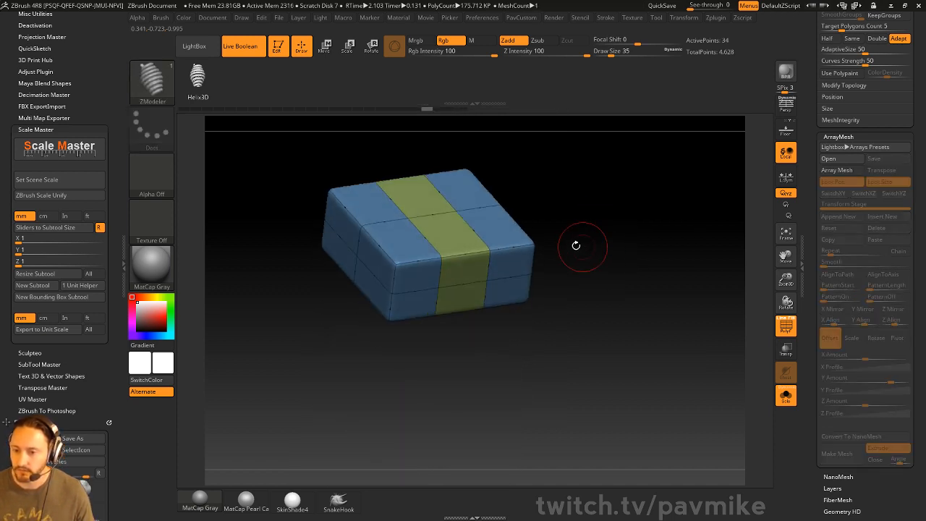
Step: Mark the middle-band polygons on the cube's upper face and underside and inset them with Inset Region
{"action": "left_click_drag", "start_coordinate": [447, 232], "coordinate": [417, 195], "text": "alt"}
{"action": "left_click_drag", "start_coordinate": [568, 269], "coordinate": [581, 172]}
{"action": "left_click_drag", "start_coordinate": [456, 272], "coordinate": [396, 300], "text": "alt"}
{"action": "key", "text": "space"}
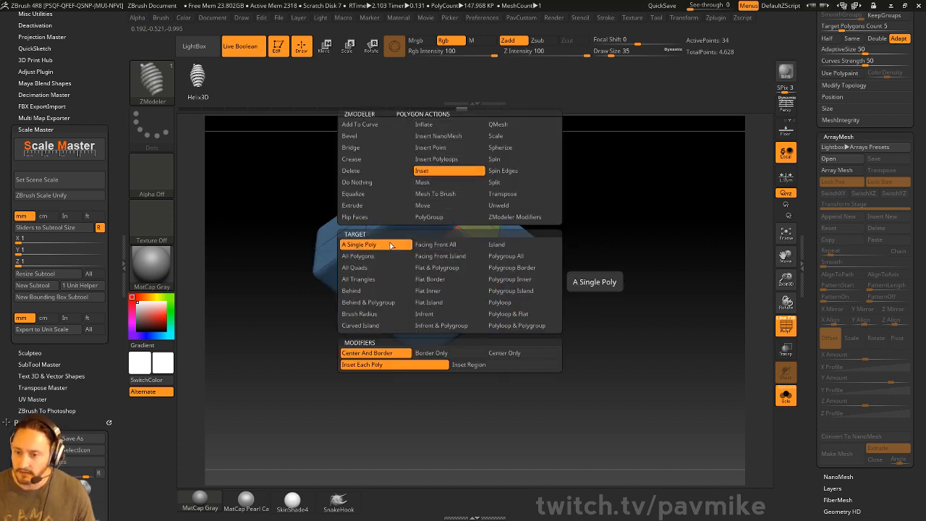
{"action": "left_click", "coordinate": [466, 365]}
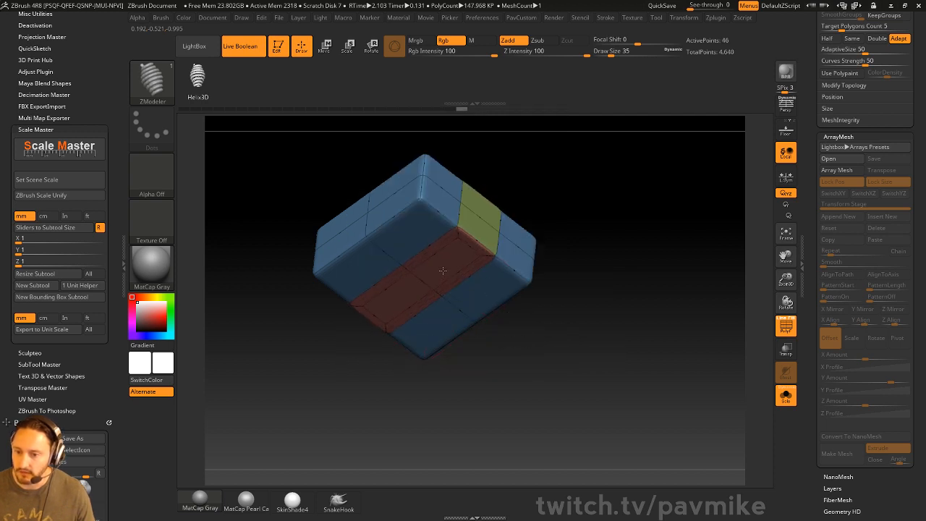
{"action": "left_click_drag", "start_coordinate": [533, 205], "coordinate": [445, 279]}
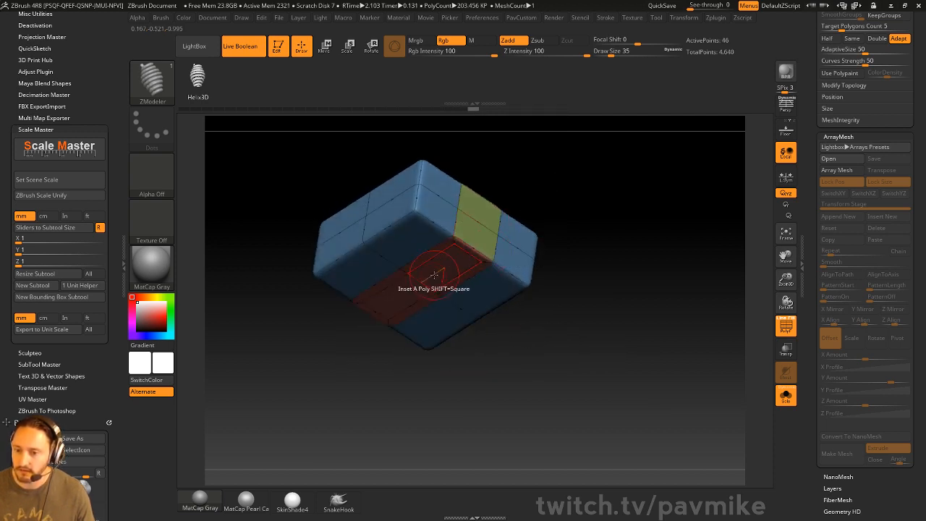
Step: Set the polygon action to QMesh with the Polygroup All target, try it on the inset panels and undo it
{"action": "key", "text": "space"}
{"action": "left_click", "coordinate": [485, 124]}
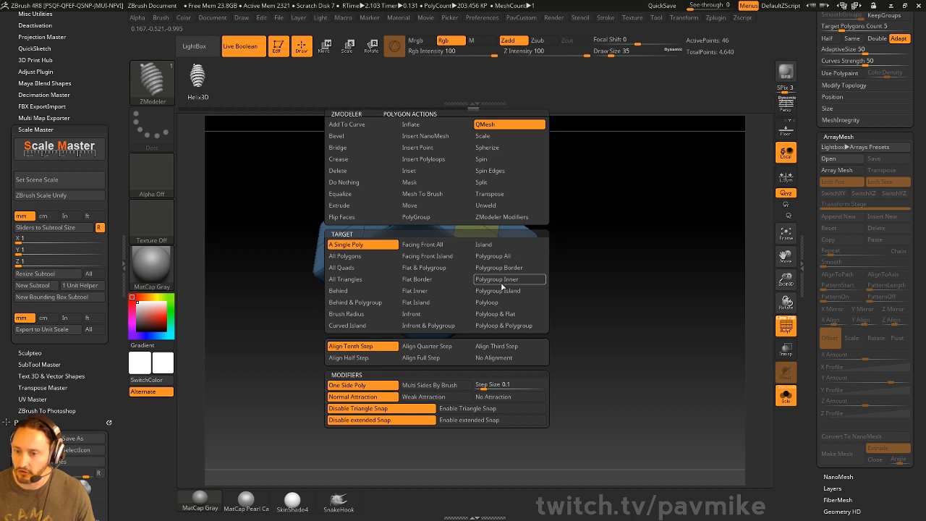
{"action": "left_click", "coordinate": [499, 268]}
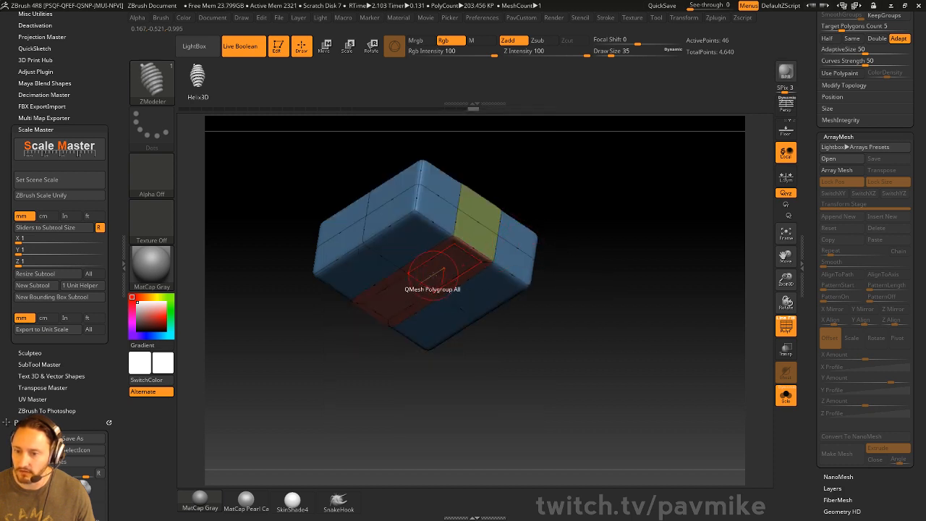
{"action": "left_click_drag", "start_coordinate": [462, 284], "coordinate": [470, 291]}
{"action": "key", "text": "ctrl+z"}
Step: Change the QMesh target to Polygroup Island and extrude the inset panel on the underside downward
{"action": "key", "text": "space"}
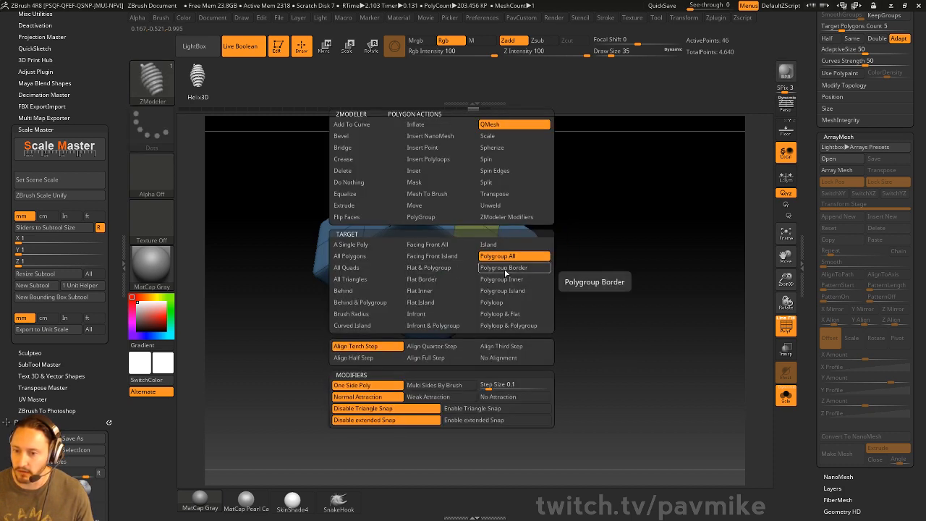
{"action": "left_click_drag", "start_coordinate": [451, 280], "coordinate": [427, 323]}
{"action": "left_click_drag", "start_coordinate": [653, 293], "coordinate": [679, 336], "text": "shift"}
Step: Show the rounded cube with Array Mesh back on and hide the PolyFrame to check the connected slots
{"action": "left_click", "coordinate": [786, 396]}
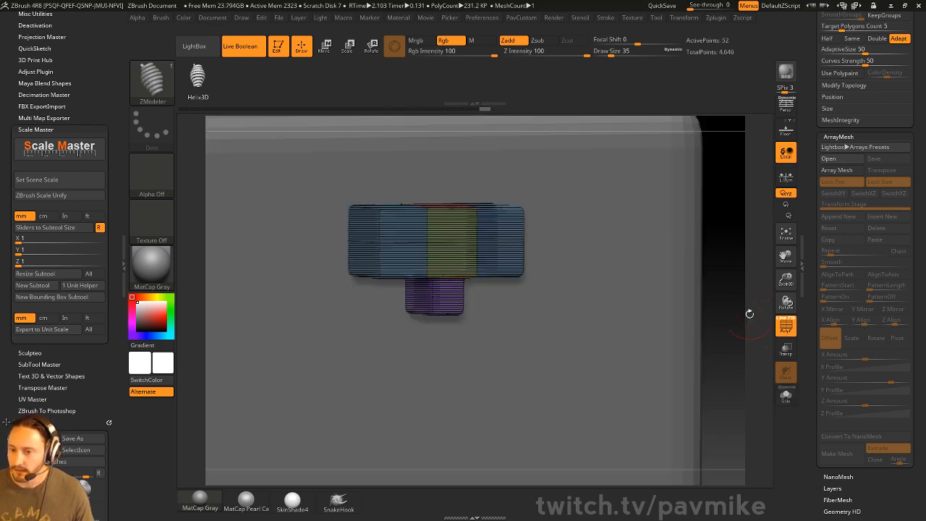
{"action": "left_click", "coordinate": [836, 171]}
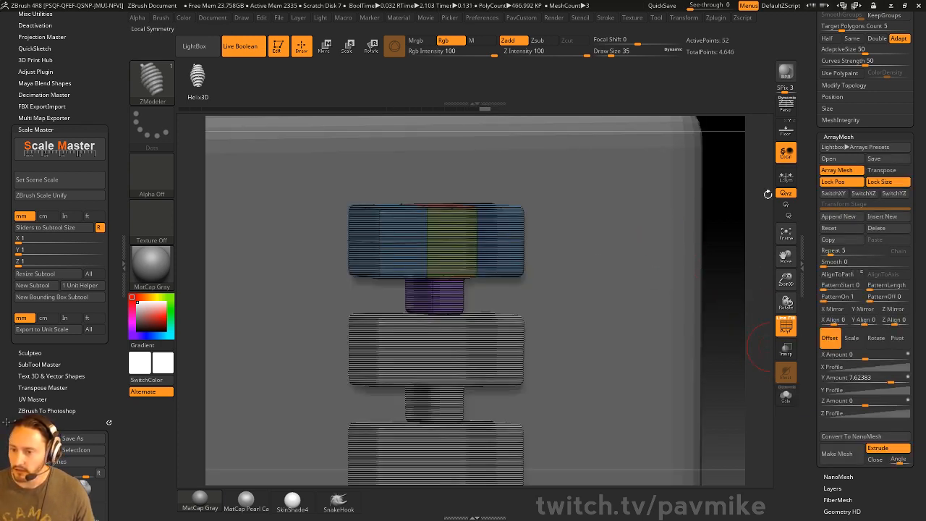
{"action": "left_click_drag", "start_coordinate": [685, 288], "coordinate": [732, 333], "text": "alt"}
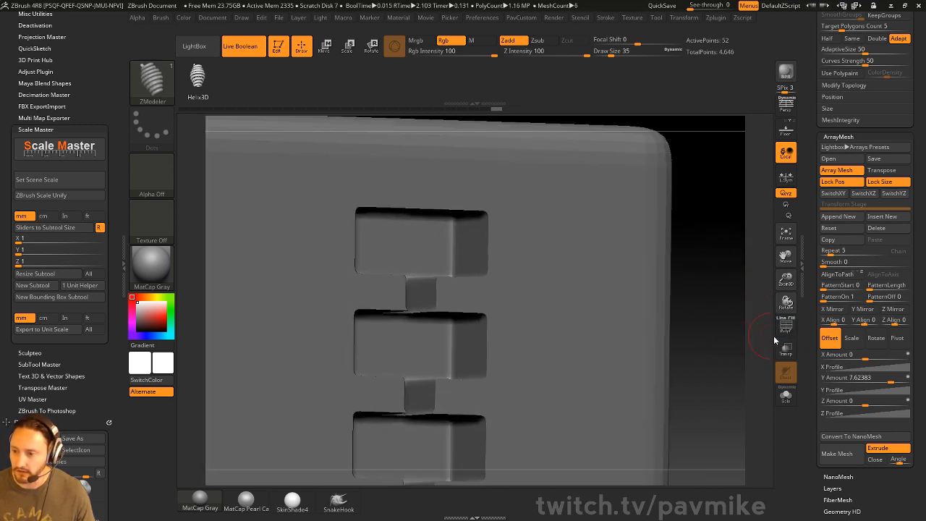
Step: Isolate the arrayed cutter with its PolyFrame shown and move the inset panel on its upper face with QMesh Polygroup Island
{"action": "left_click", "coordinate": [786, 396]}
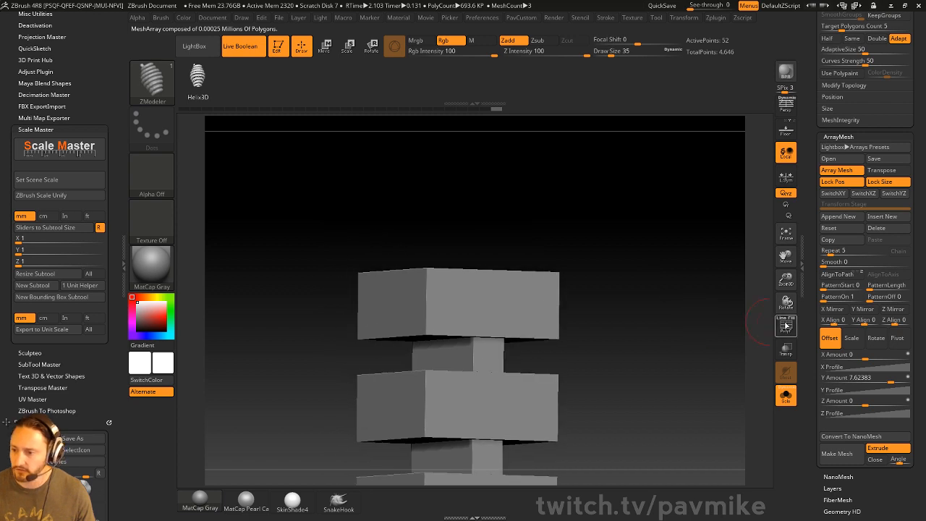
{"action": "left_click", "coordinate": [786, 325]}
{"action": "left_click_drag", "start_coordinate": [699, 320], "coordinate": [686, 347]}
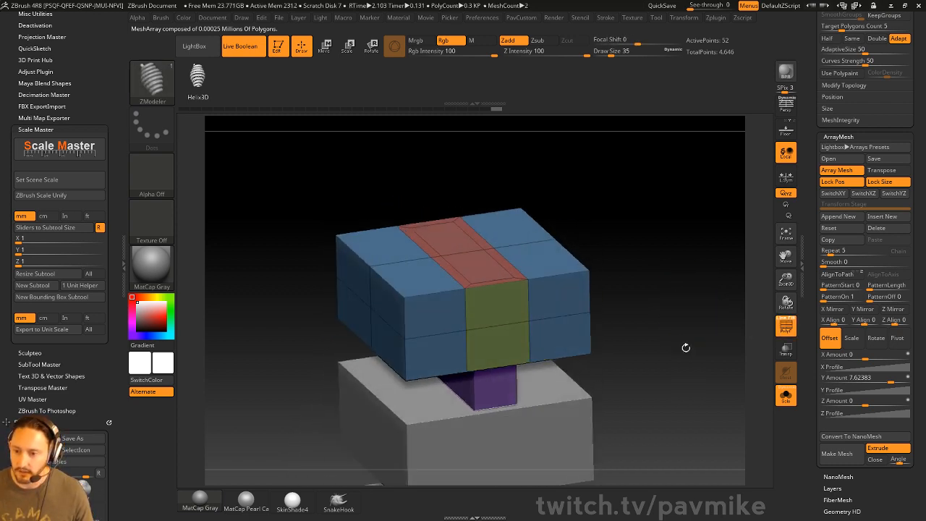
{"action": "key", "text": "space"}
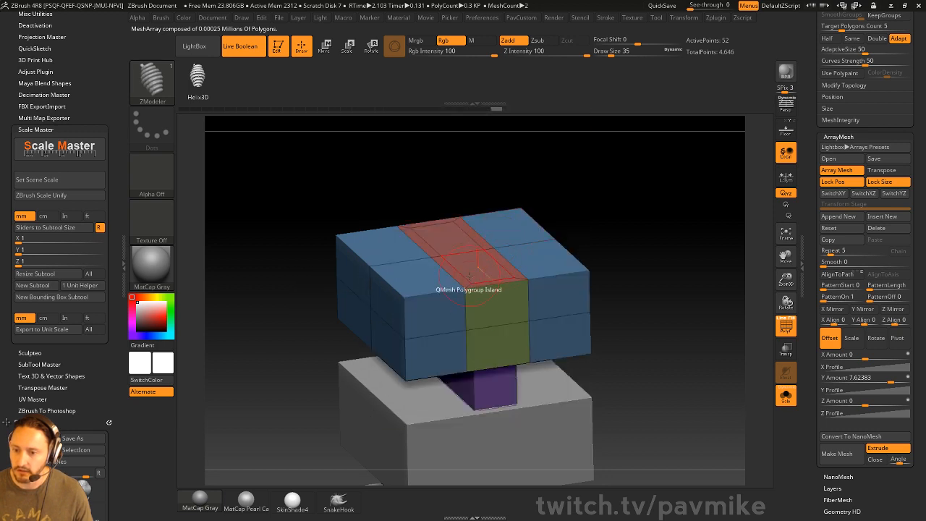
{"action": "left_click_drag", "start_coordinate": [470, 270], "coordinate": [471, 278]}
Step: Turn Dynamic Subdiv back on for the cutter and turn off Array Mesh to inspect its underside
{"action": "left_click_drag", "start_coordinate": [623, 293], "coordinate": [640, 247]}
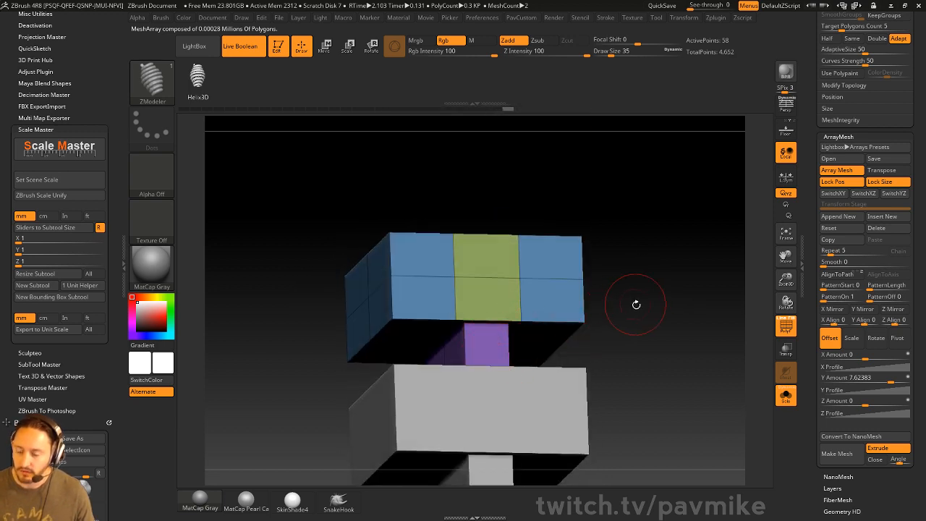
{"action": "left_click_drag", "start_coordinate": [637, 305], "coordinate": [703, 339]}
{"action": "key", "text": "d"}
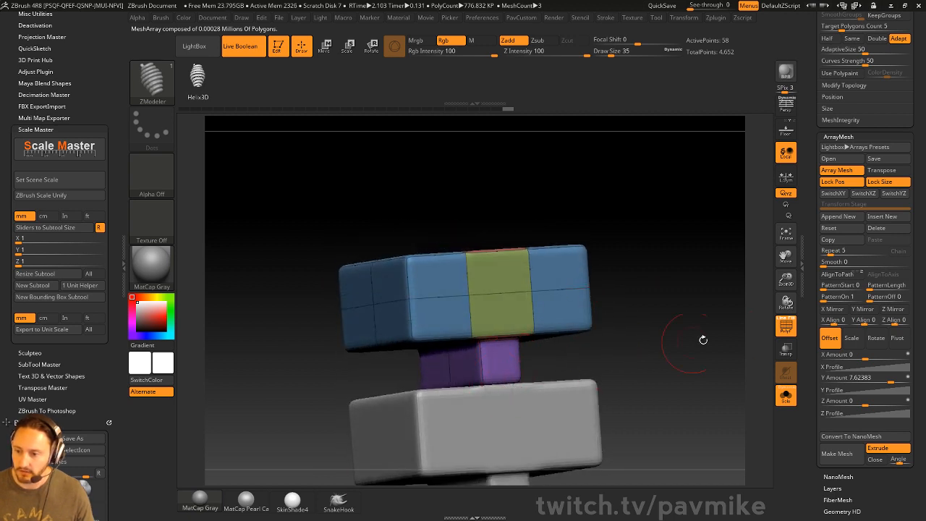
{"action": "left_click", "coordinate": [836, 170]}
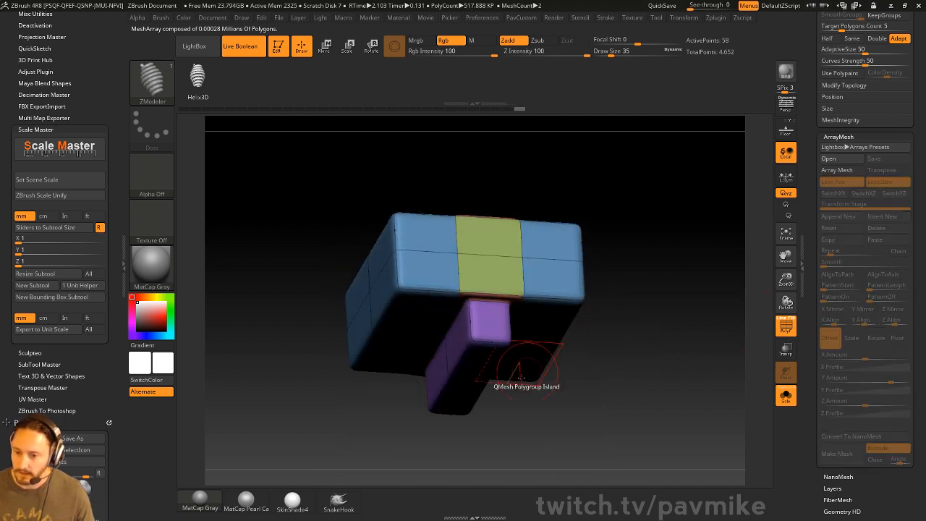
{"action": "key", "text": "ctrl+z"}
{"action": "left_click_drag", "start_coordinate": [639, 222], "coordinate": [627, 246]}
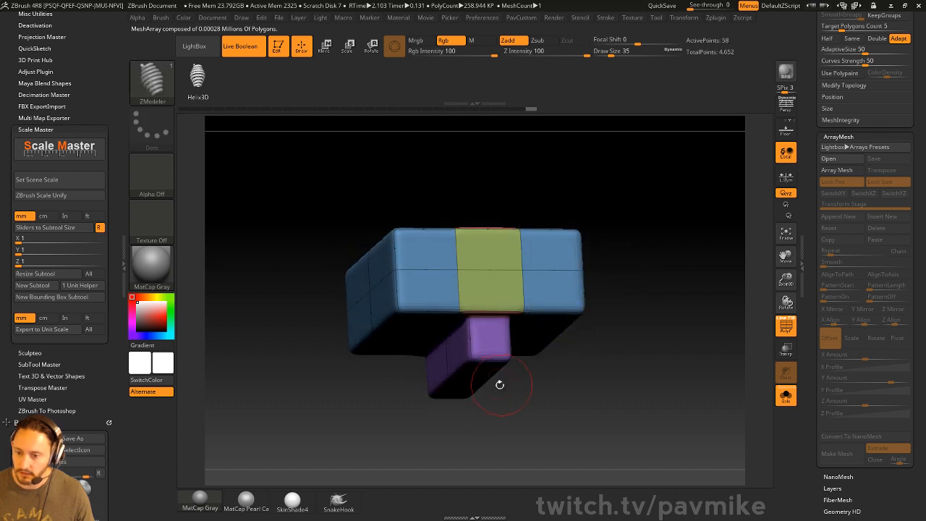
Step: Examine the cutter's recess and protruding block from several sides, hiding the PolyFrame and Dynamic Subdiv smoothing
{"action": "left_click_drag", "start_coordinate": [500, 385], "coordinate": [487, 350]}
{"action": "left_click_drag", "start_coordinate": [674, 343], "coordinate": [648, 346]}
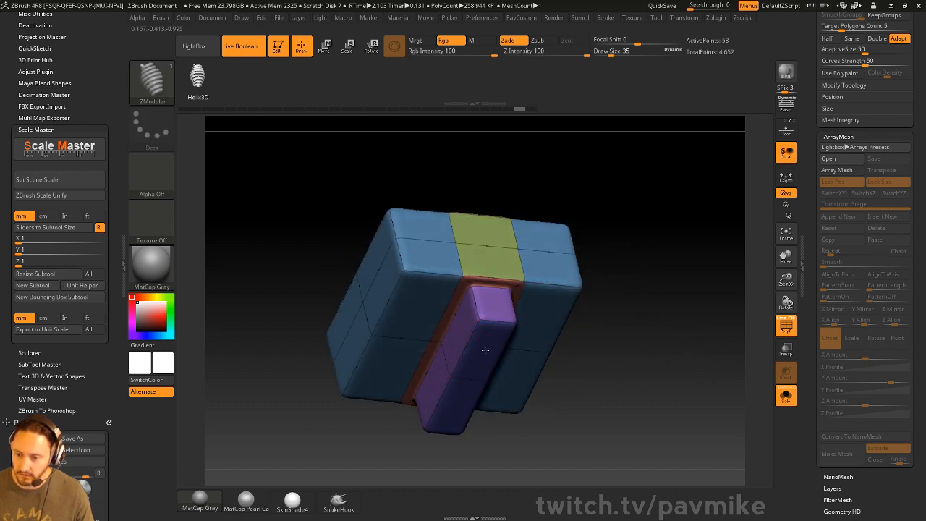
{"action": "left_click_drag", "start_coordinate": [489, 372], "coordinate": [528, 318]}
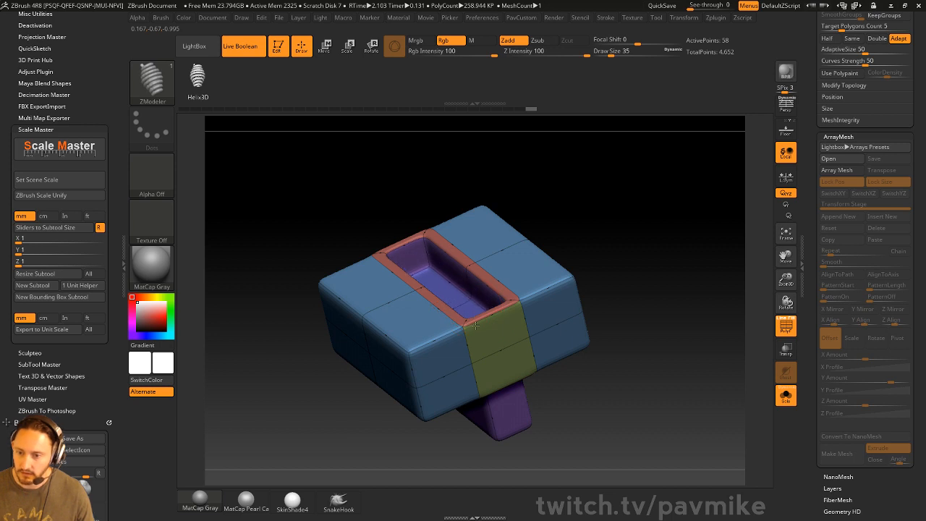
{"action": "key", "text": "shift+f"}
{"action": "left_click_drag", "start_coordinate": [697, 314], "coordinate": [786, 350]}
{"action": "left_click_drag", "start_coordinate": [730, 344], "coordinate": [456, 297]}
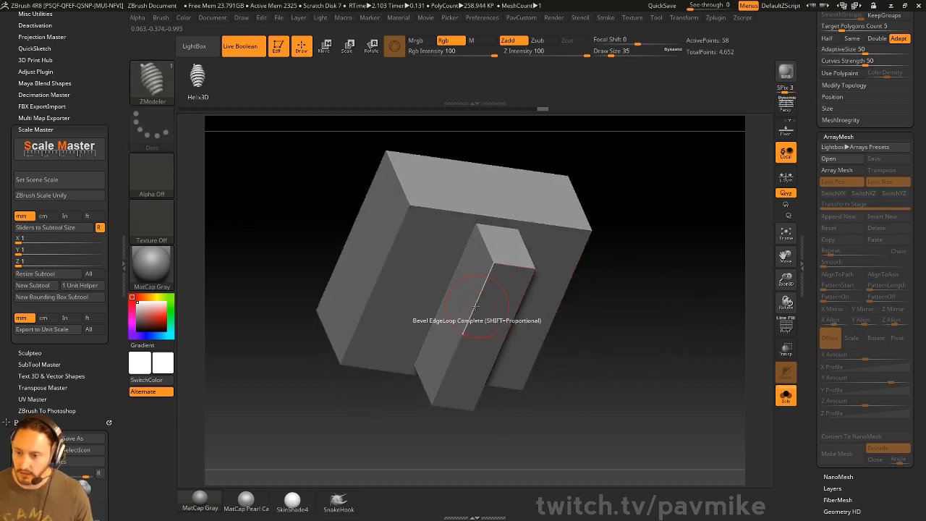
Step: Set the ZModeler edge action to Slide EdgeLoop Partial and try sliding the protruding block's long lower edge
{"action": "key", "text": "space"}
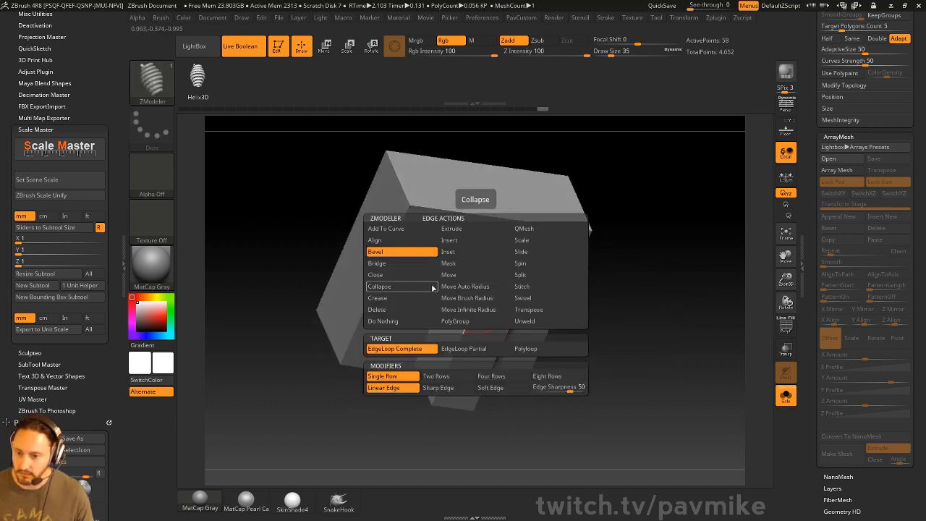
{"action": "left_click", "coordinate": [528, 252]}
{"action": "left_click", "coordinate": [527, 349]}
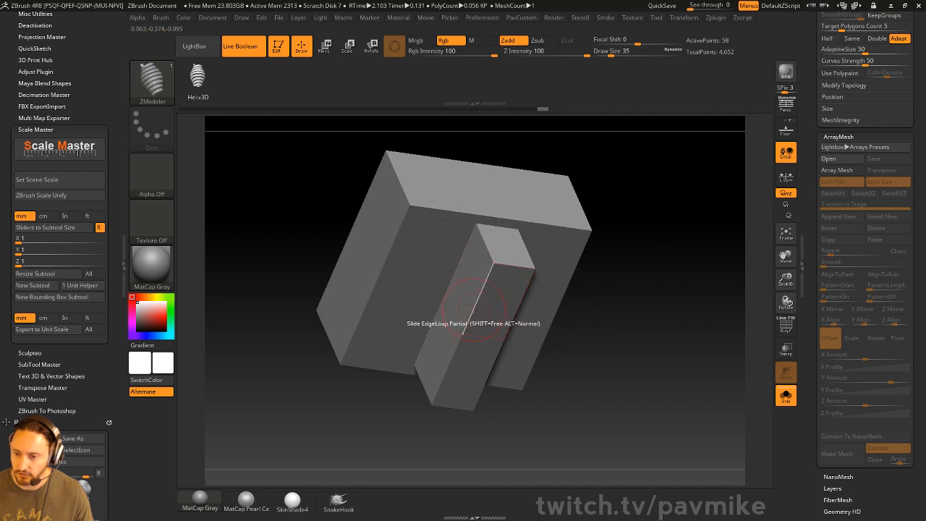
{"action": "left_click_drag", "start_coordinate": [474, 310], "coordinate": [485, 310]}
{"action": "key", "text": "d"}
{"action": "left_click", "coordinate": [783, 331]}
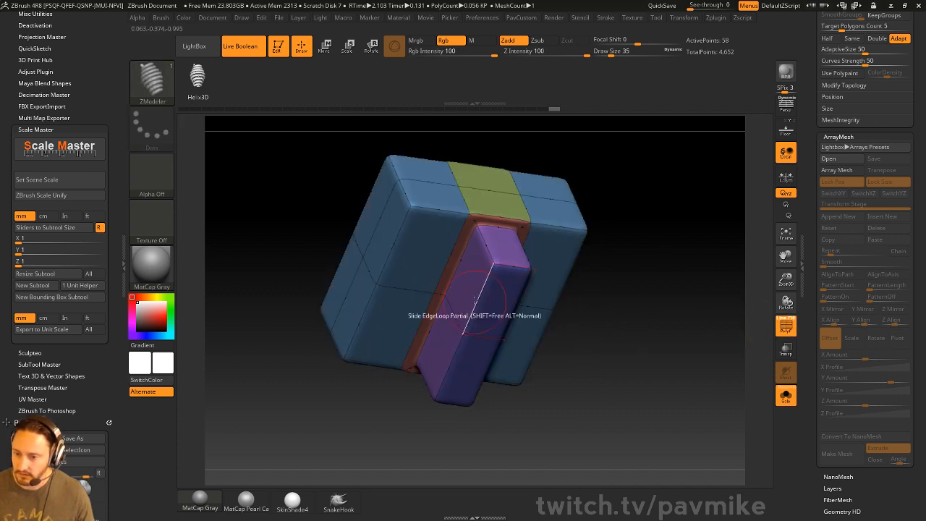
Step: Set the ZModeler edge action to Mask with the Edge target and mask everything except the purple protruding block
{"action": "key", "text": "space"}
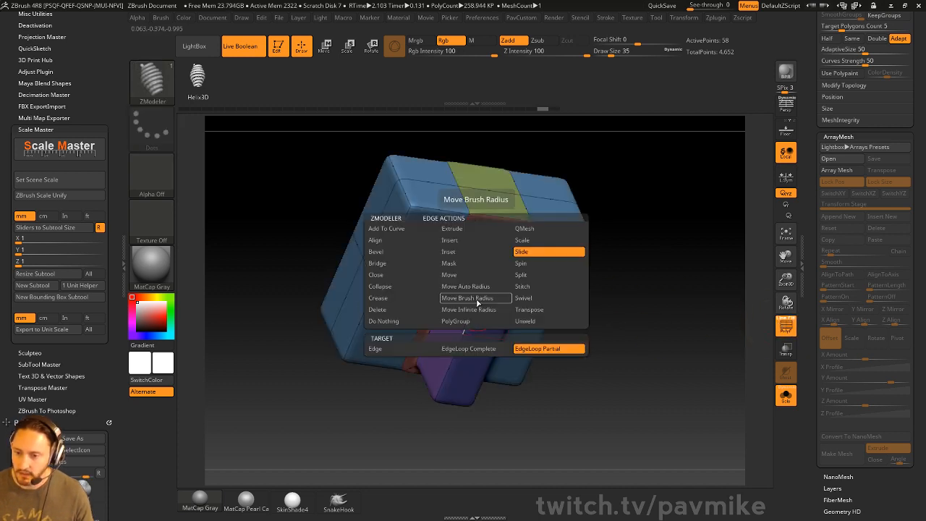
{"action": "left_click", "coordinate": [475, 264]}
{"action": "left_click", "coordinate": [426, 359]}
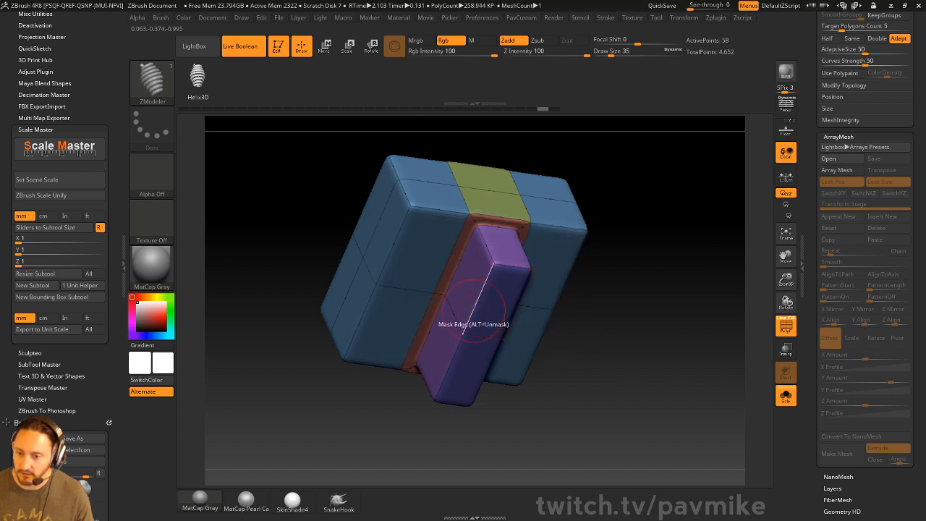
{"action": "left_click", "coordinate": [573, 305], "text": "ctrl"}
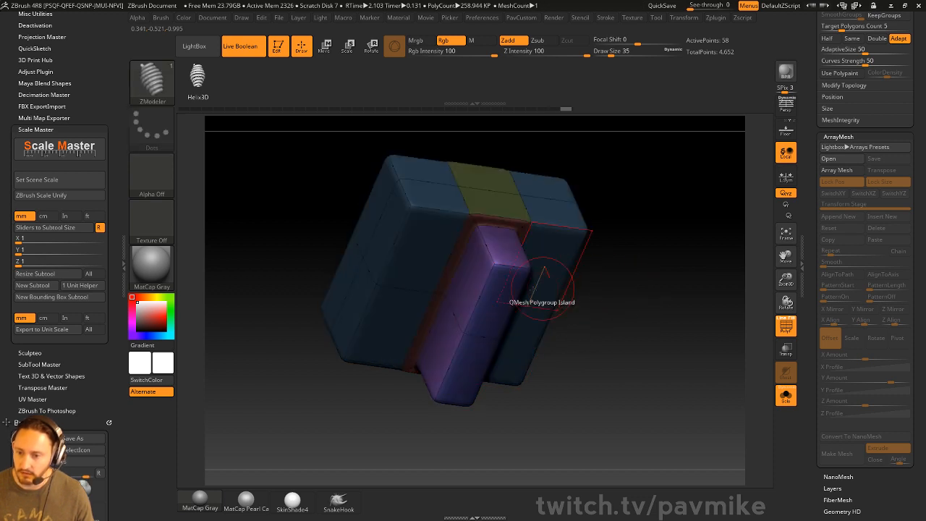
{"action": "key", "text": "w"}
{"action": "key", "text": "q"}
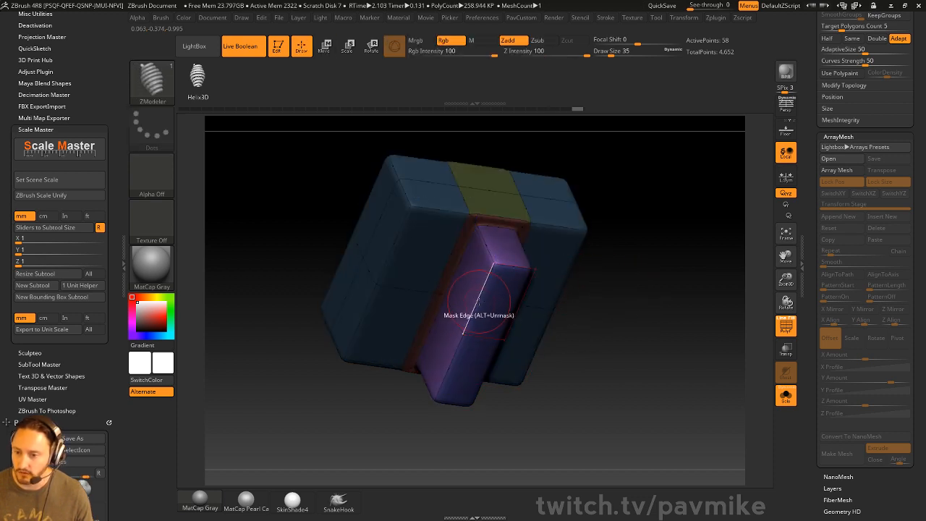
Step: Switch the ZModeler edge action back to Slide with the EdgeLoop Complete target and try it on the block's edge
{"action": "key", "text": "space"}
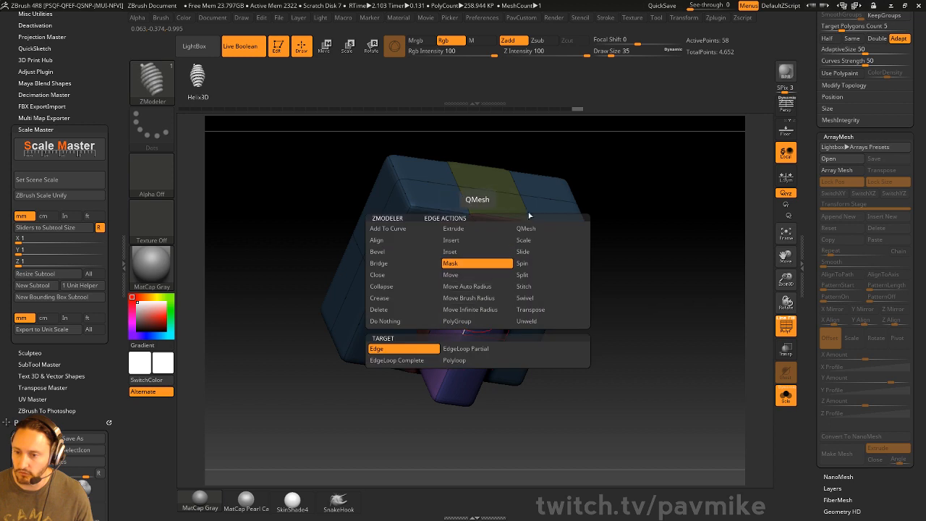
{"action": "left_click", "coordinate": [535, 252]}
{"action": "left_click", "coordinate": [467, 349]}
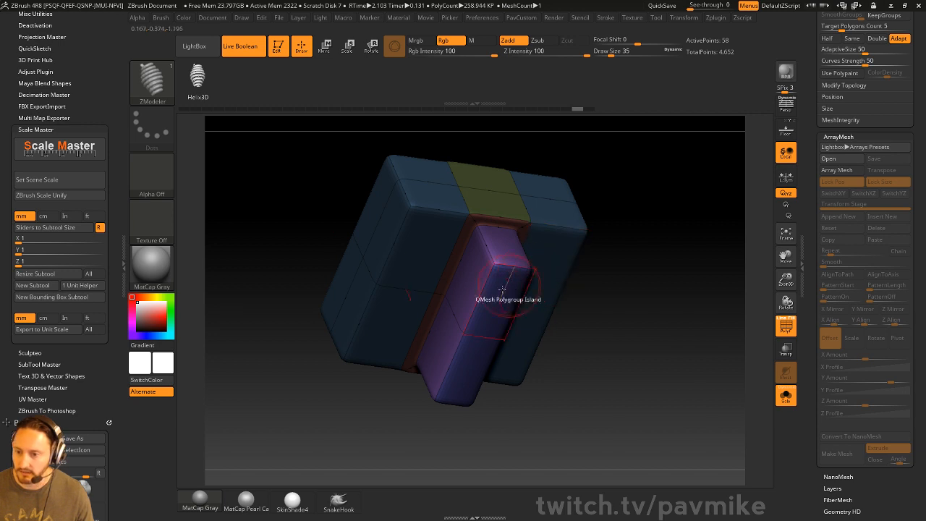
{"action": "left_click_drag", "start_coordinate": [479, 297], "coordinate": [567, 289]}
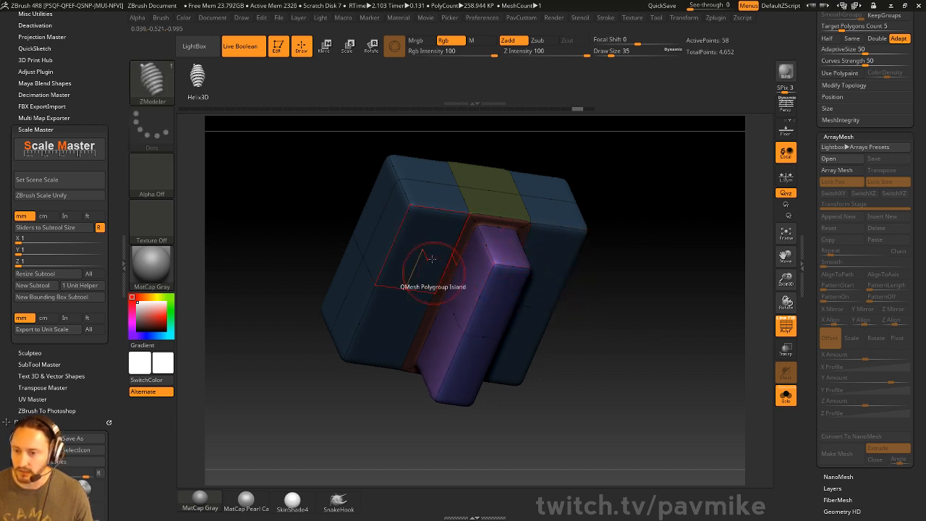
Step: Turn Array Mesh back on with the PolyFrame hidden and show the rounded cube with its connected slots
{"action": "left_click_drag", "start_coordinate": [706, 210], "coordinate": [725, 308]}
{"action": "key", "text": "d"}
{"action": "key", "text": "shift+f"}
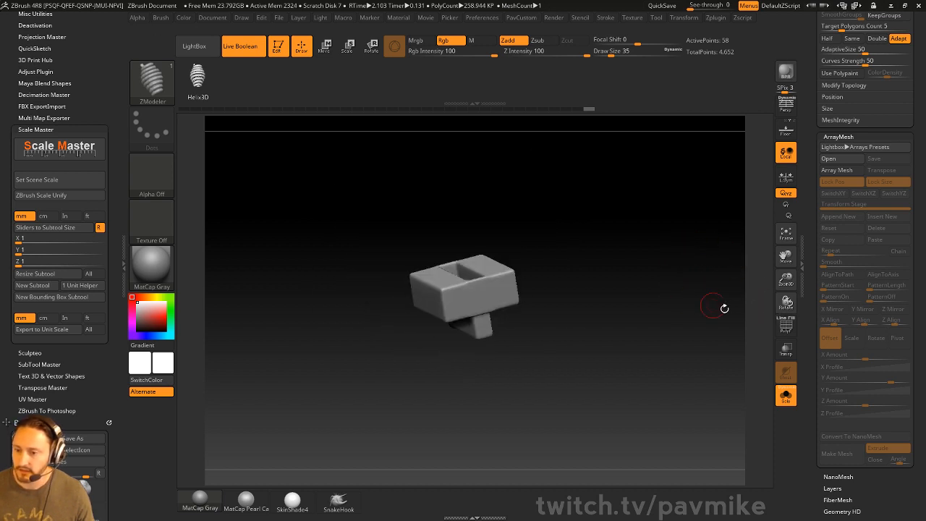
{"action": "left_click", "coordinate": [837, 170]}
{"action": "left_click", "coordinate": [785, 395]}
{"action": "left_click_drag", "start_coordinate": [668, 280], "coordinate": [649, 246]}
Step: Align the view with the cube's front face and duplicate the arrayed cutter sideways with the gizmo
{"action": "key", "text": "w"}
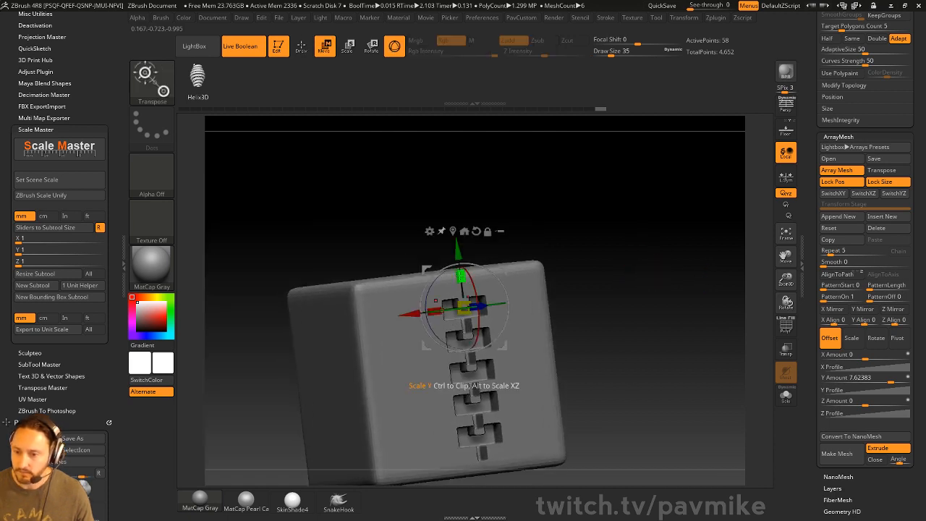
{"action": "mouse_move", "coordinate": [459, 257]}
{"action": "left_mouse_down"}
{"action": "mouse_move", "coordinate": [459, 265]}
{"action": "mouse_move", "coordinate": [457, 256]}
{"action": "left_mouse_up"}
{"action": "left_click_drag", "start_coordinate": [515, 240], "coordinate": [494, 277], "text": "shift"}
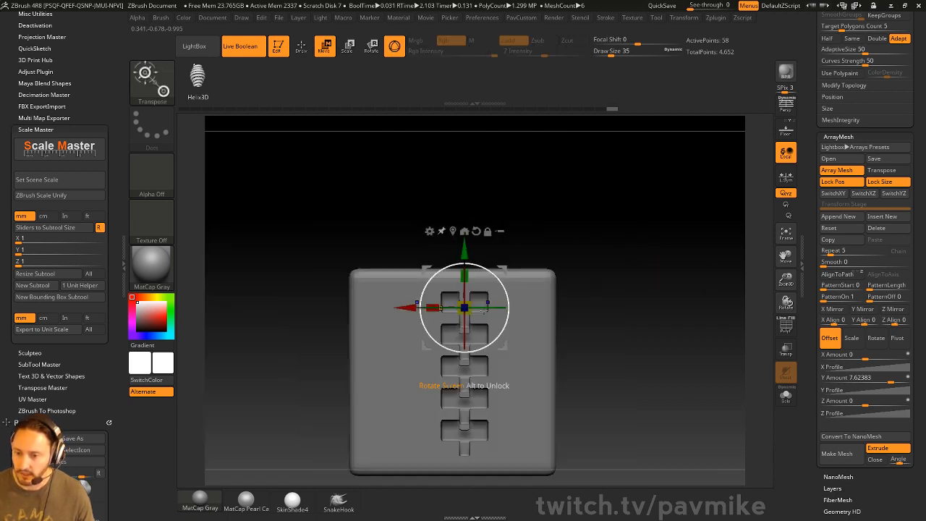
{"action": "mouse_move", "coordinate": [408, 307]}
{"action": "left_mouse_down"}
{"action": "mouse_move", "coordinate": [444, 308]}
{"action": "mouse_move", "coordinate": [316, 308]}
{"action": "left_mouse_up"}
{"action": "key", "text": "ctrl+z"}
Step: Isolate the two arrayed cutter columns and split the duplicated column into its own subtool
{"action": "key", "text": "q"}
{"action": "left_click_drag", "start_coordinate": [731, 359], "coordinate": [750, 385]}
{"action": "left_click", "coordinate": [786, 396]}
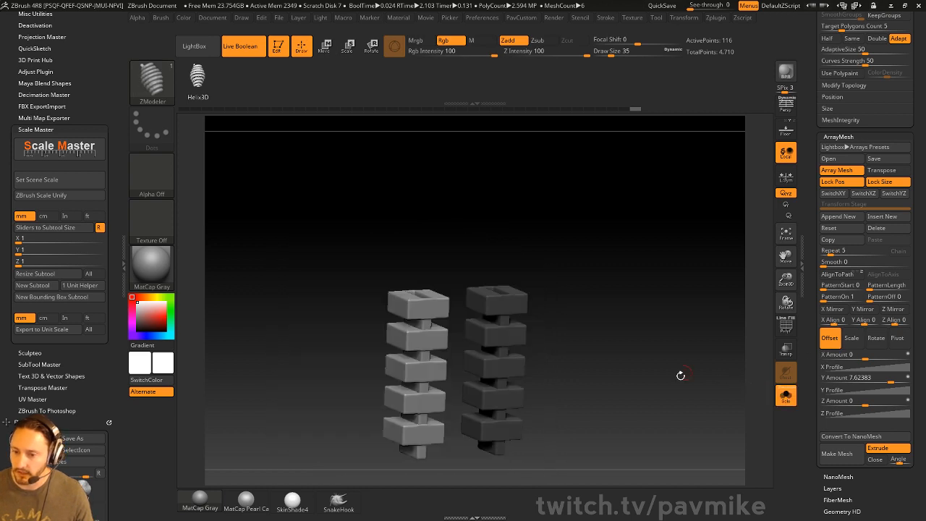
{"action": "left_click_drag", "start_coordinate": [680, 375], "coordinate": [657, 371], "text": "shift"}
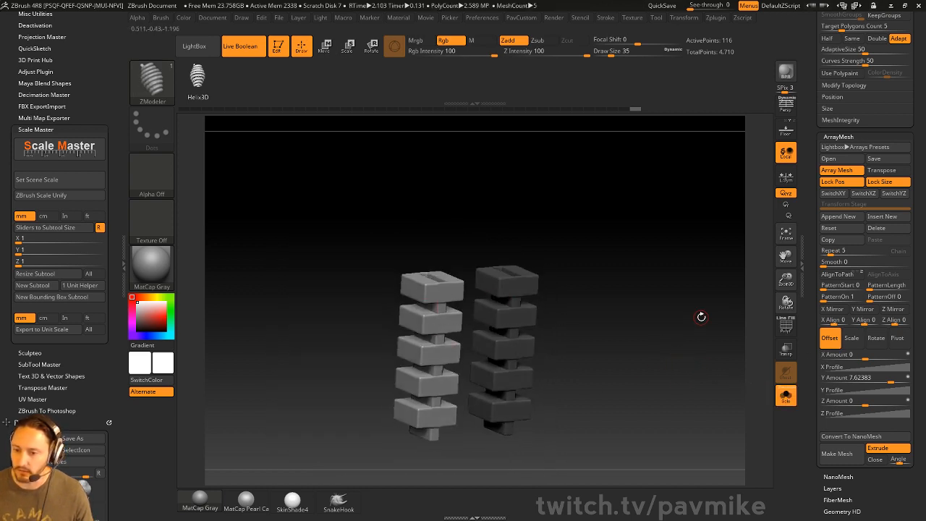
{"action": "key", "text": "2"}
{"action": "left_click", "coordinate": [697, 283]}
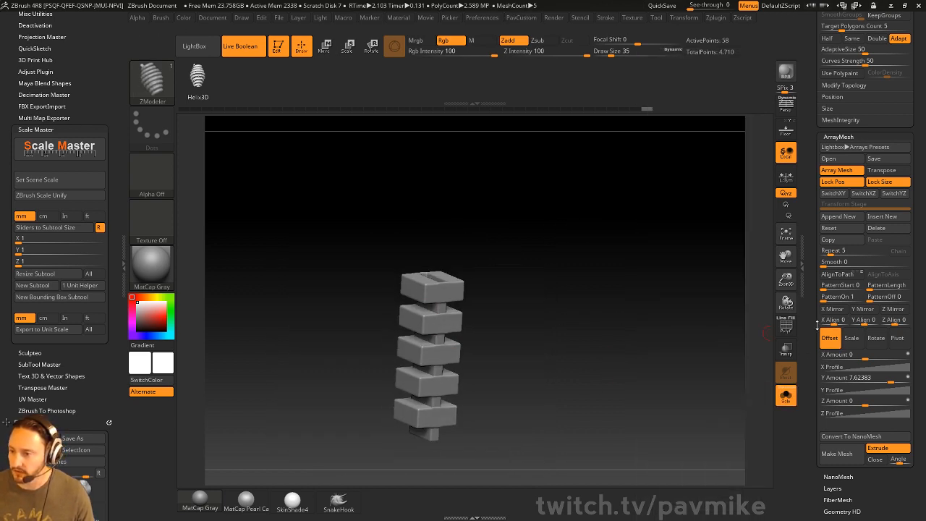
Step: Set the PM3D_Cube3D2 subtool to additive and show all subtools to compare raised links with cut slots
{"action": "scroll", "coordinate": [817, 324], "scroll_direction": "up", "scroll_amount": 7}
{"action": "scroll", "coordinate": [815, 289], "scroll_direction": "up", "scroll_amount": 6}
{"action": "scroll", "coordinate": [814, 289], "scroll_direction": "up", "scroll_amount": 1}
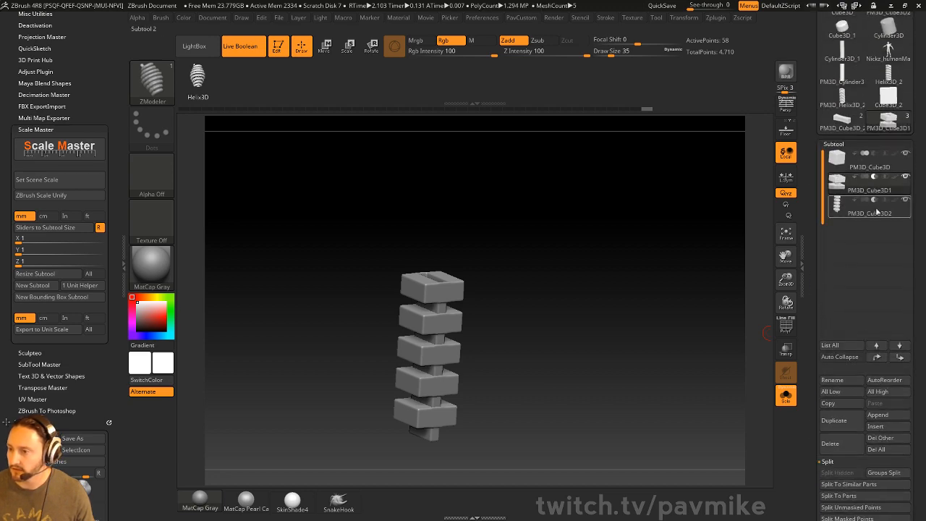
{"action": "left_click", "coordinate": [786, 396]}
{"action": "left_click_drag", "start_coordinate": [673, 297], "coordinate": [714, 324]}
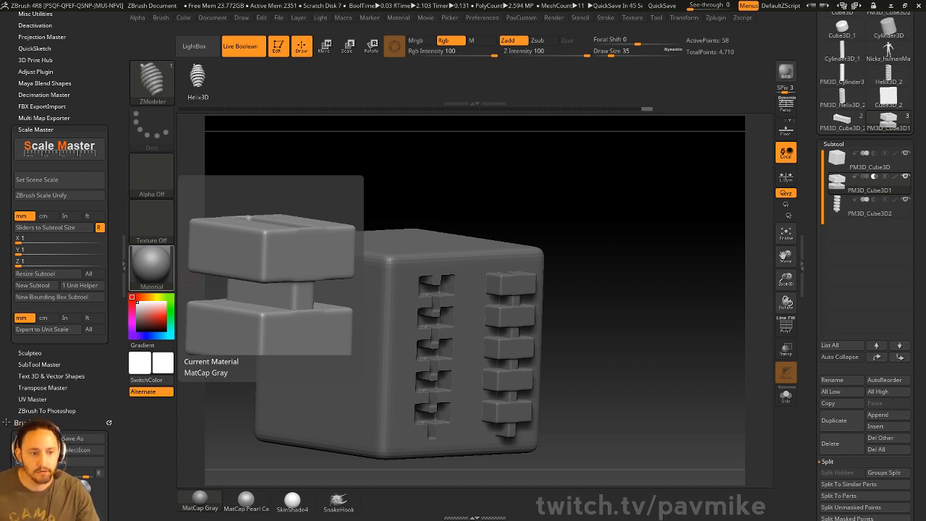
{"action": "key", "text": "super"}
{"action": "key", "text": "super"}
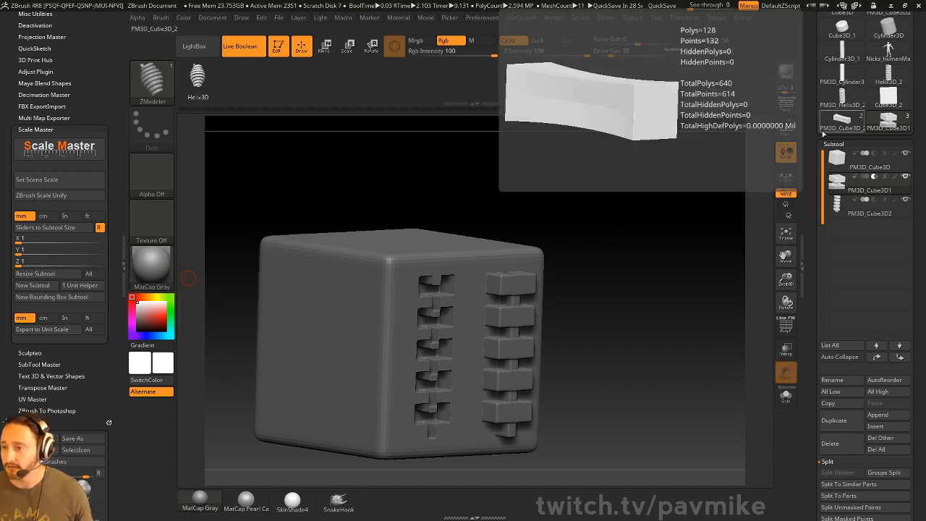
Step: Select the Standard brush and set its Draw Size to 77
{"action": "left_click_drag", "start_coordinate": [821, 134], "coordinate": [809, 410]}
{"action": "key", "text": "b"}
{"action": "key", "text": "s"}
{"action": "key", "text": "t"}
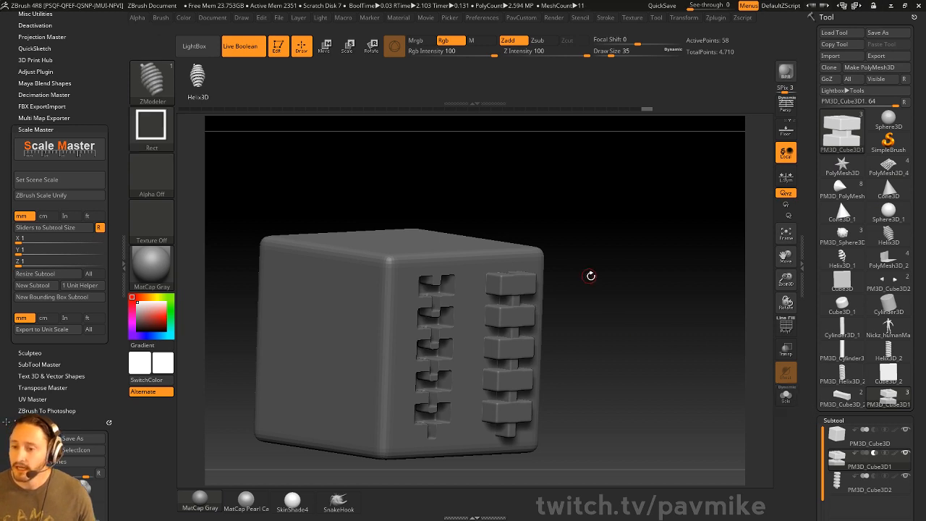
{"action": "key", "text": "s"}
{"action": "mouse_move", "coordinate": [591, 276]}
{"action": "left_mouse_down"}
{"action": "mouse_move", "coordinate": [605, 277]}
{"action": "mouse_move", "coordinate": [596, 278]}
{"action": "left_mouse_up"}
{"action": "mouse_move", "coordinate": [608, 282]}
{"action": "left_mouse_down"}
{"action": "mouse_move", "coordinate": [646, 288]}
{"action": "mouse_move", "coordinate": [641, 283]}
{"action": "mouse_move", "coordinate": [654, 280]}
{"action": "left_mouse_up"}
{"action": "key", "text": "s"}
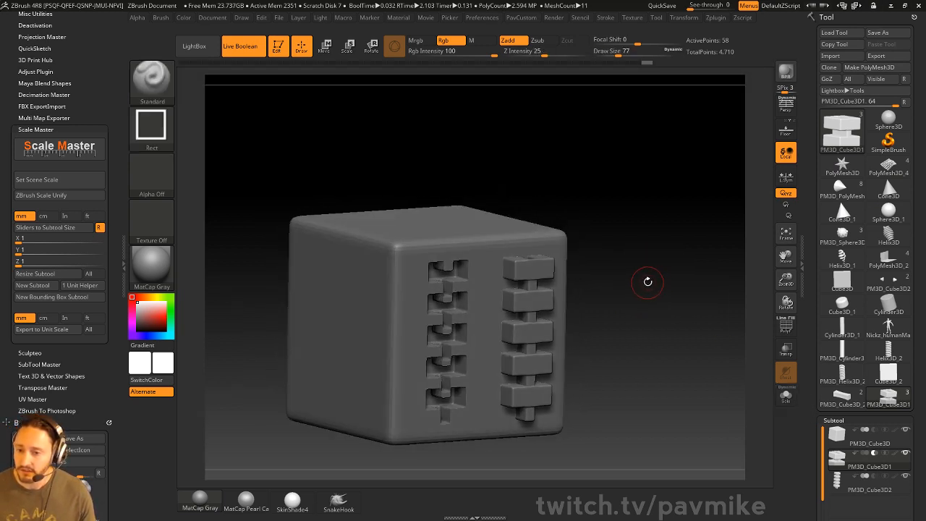